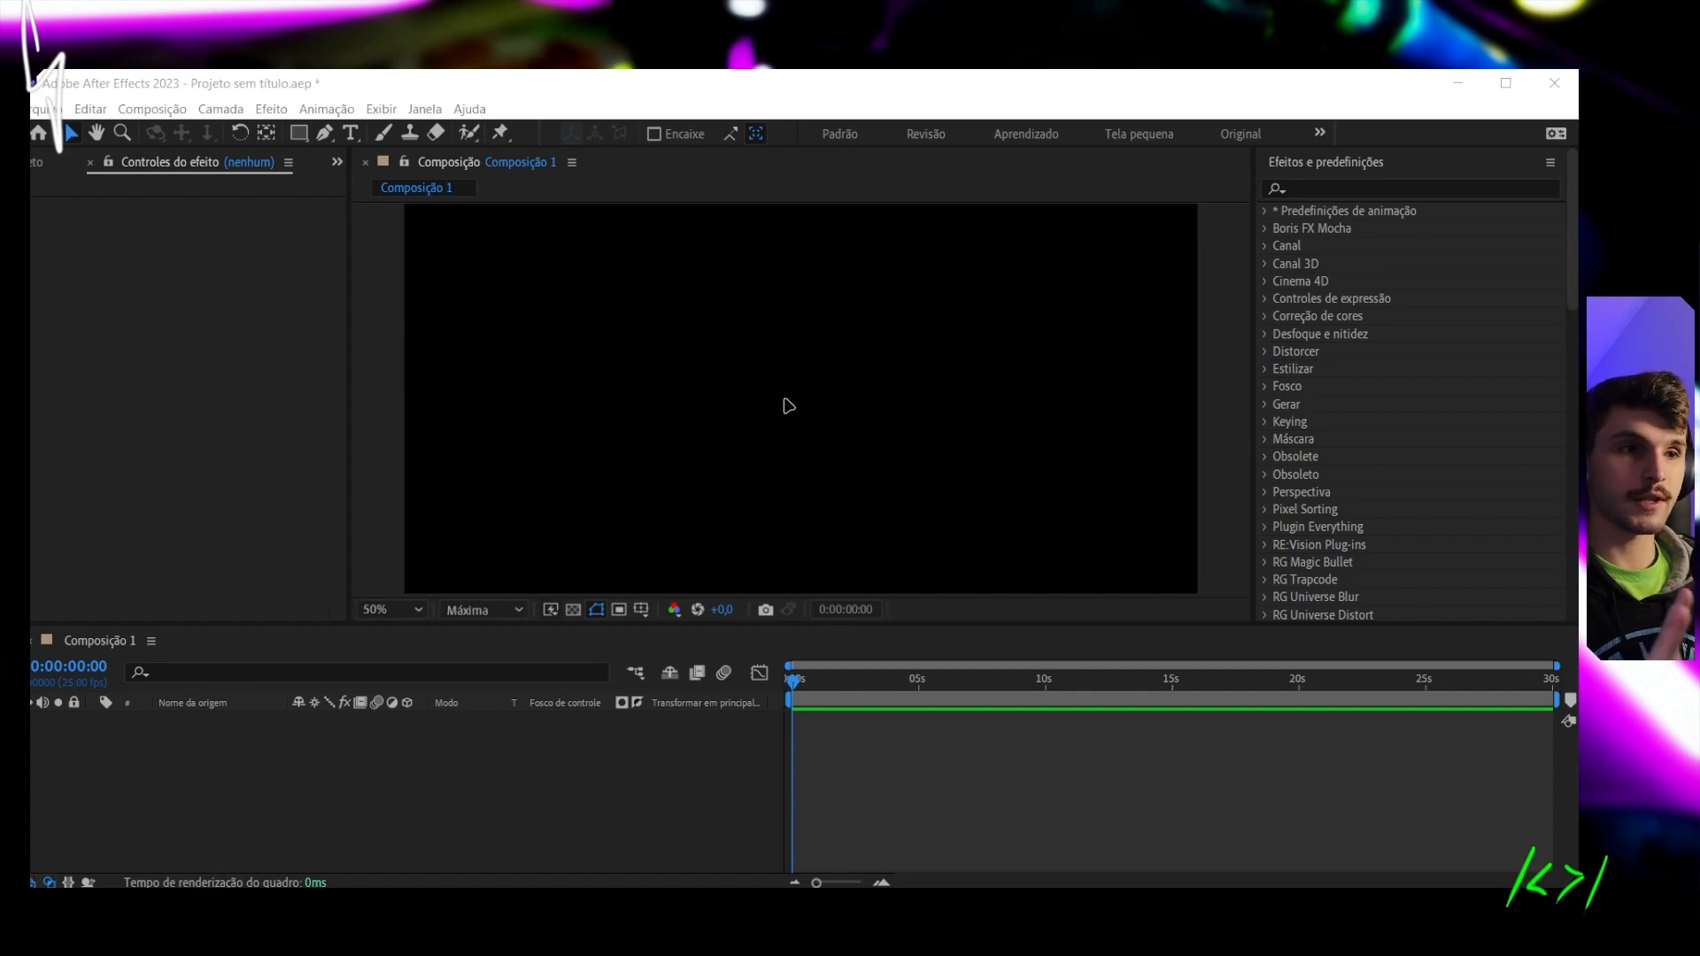
Draw a red square shape layer near the middle of the composition, expand its transform properties and make it a 3D layer
click(299, 134)
drag(302, 139, 611, 205)
drag(580, 294, 872, 584)
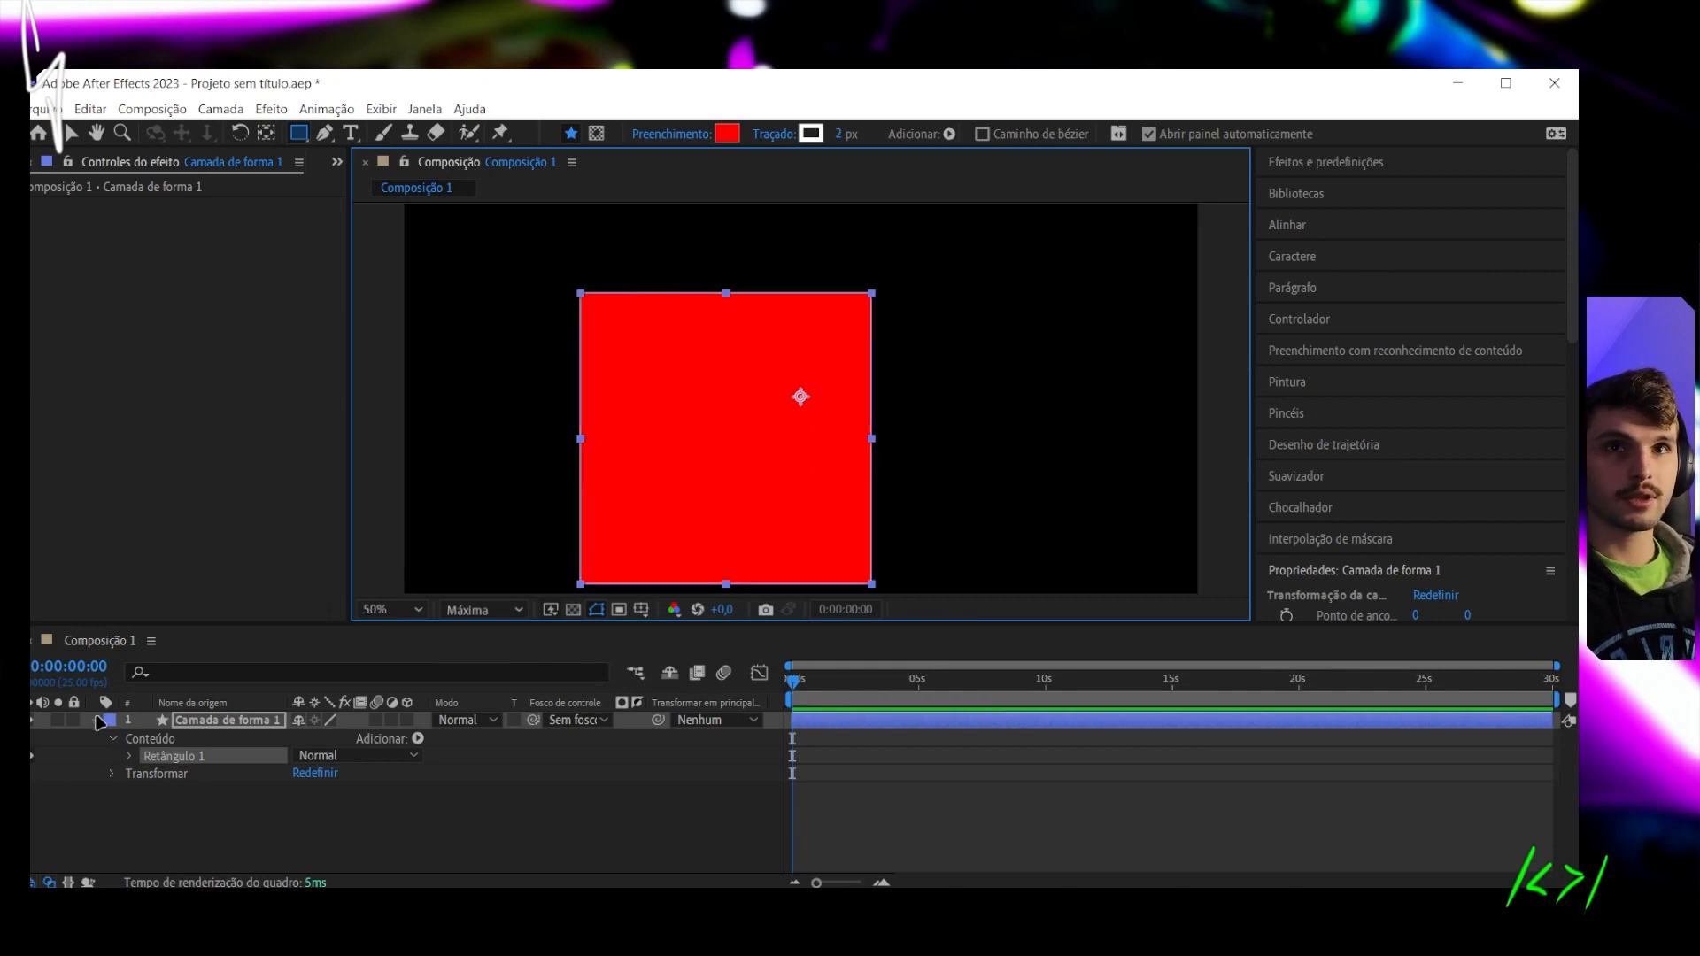
click(113, 774)
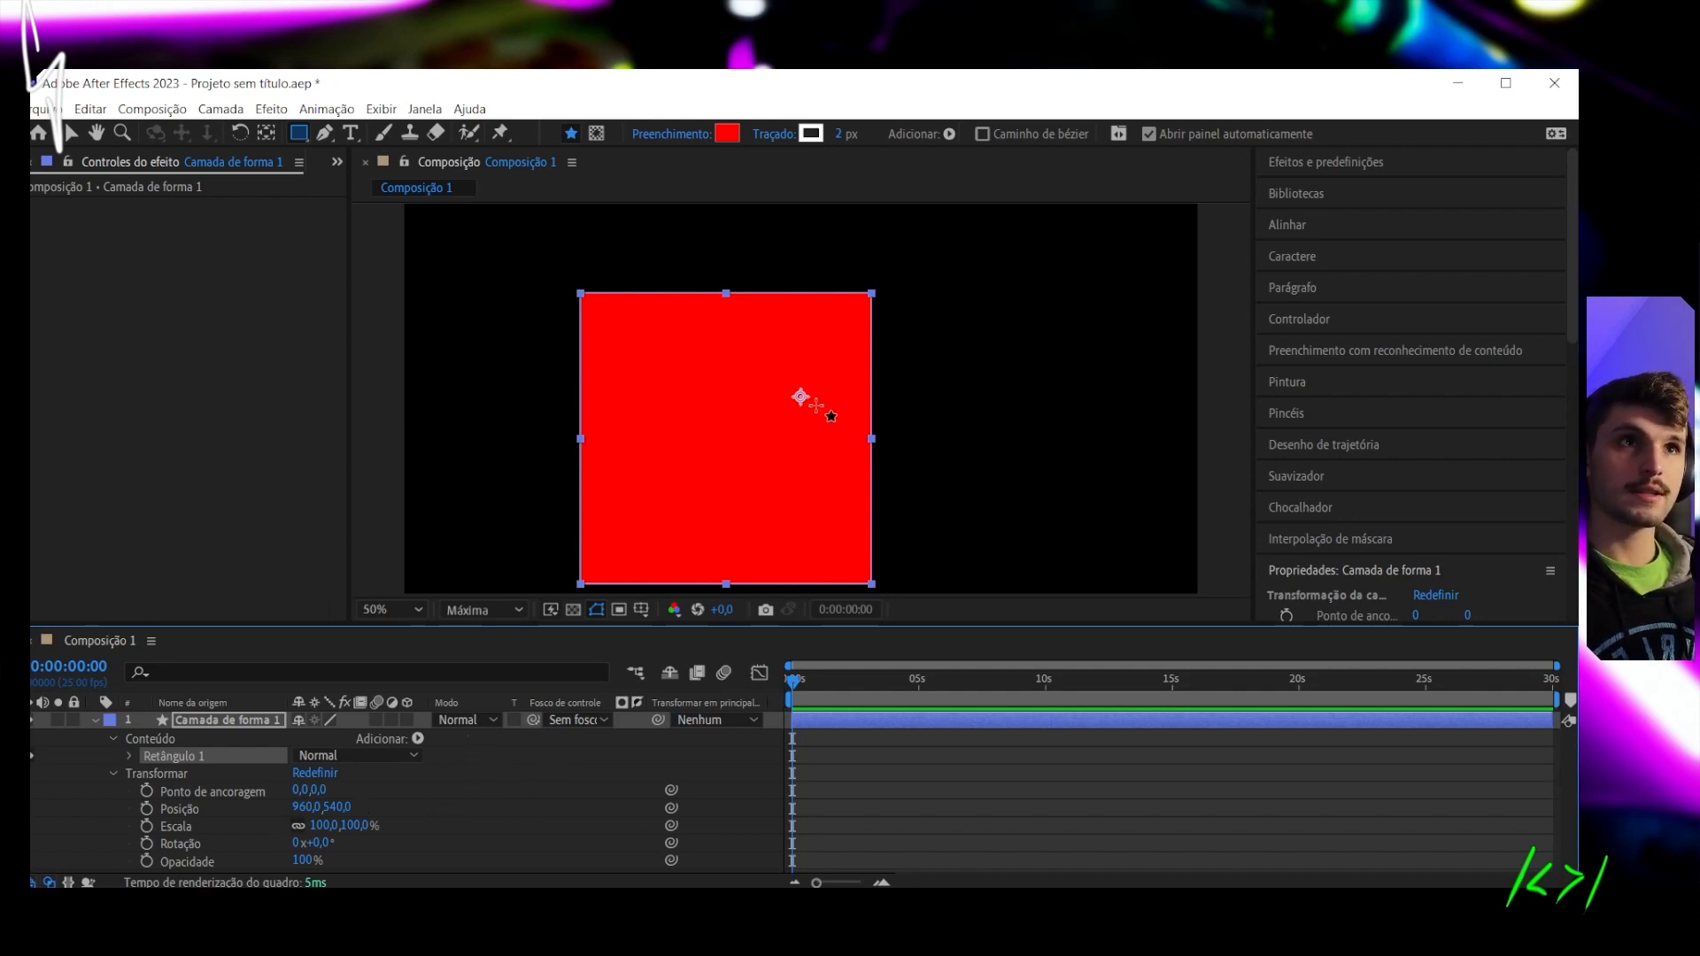
click(407, 721)
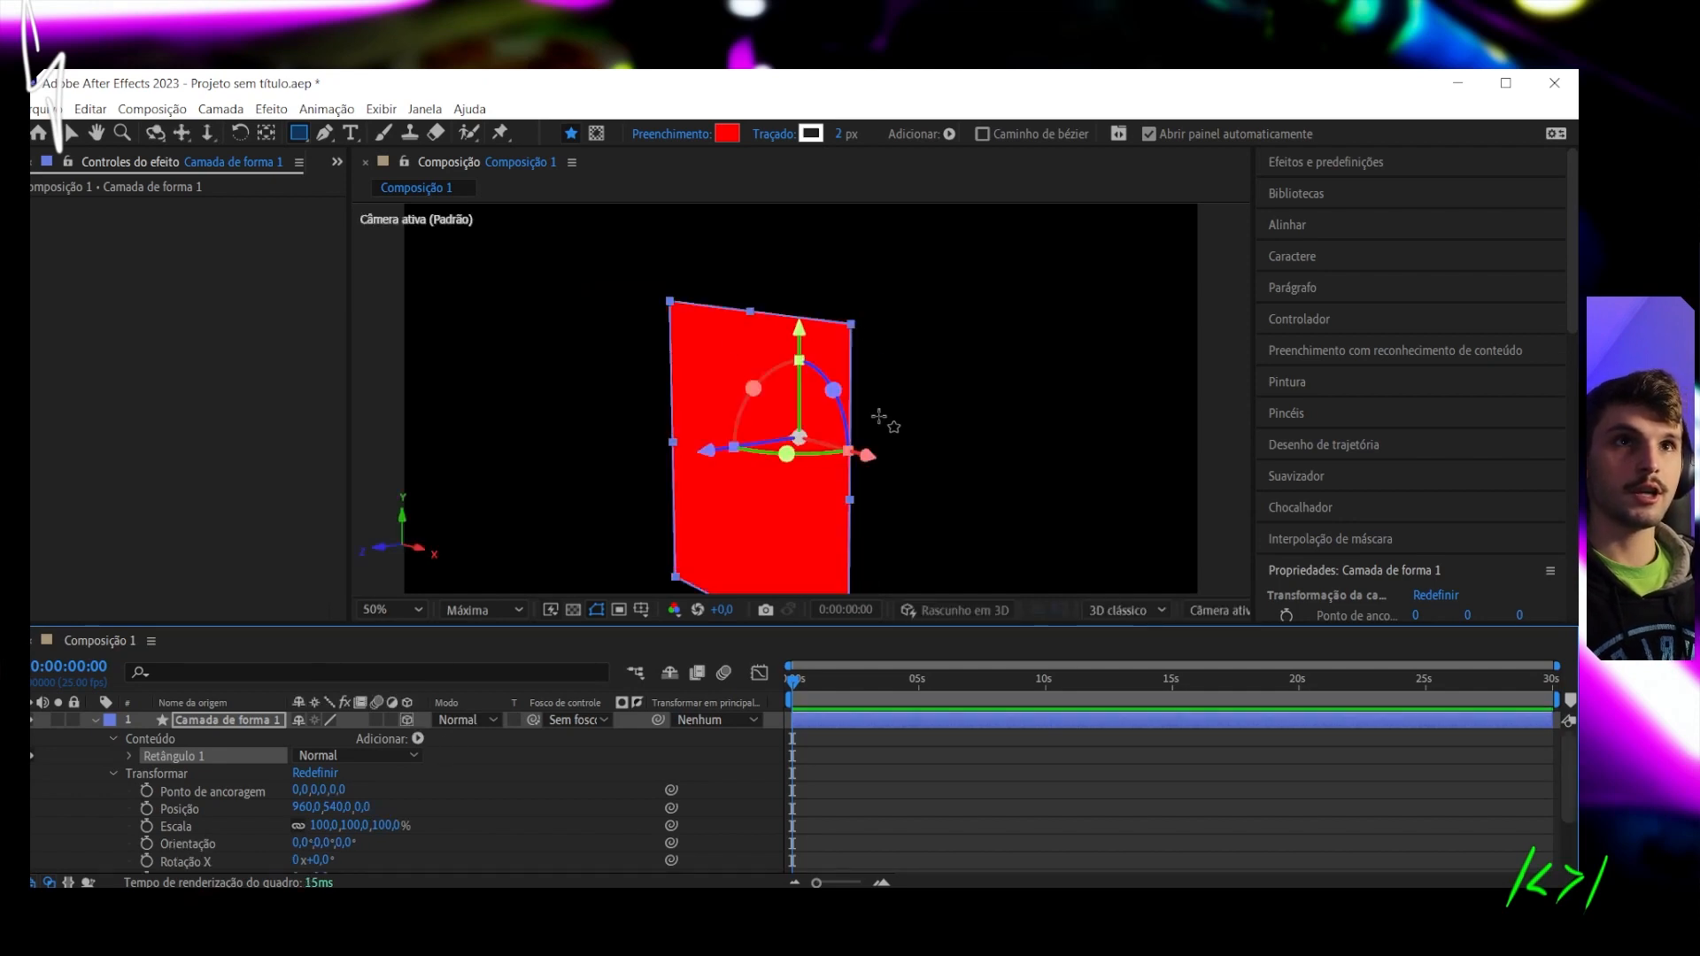
Try the camera orbit, pan and dolly tools on the 3D square to view its perspective
scroll(879, 418, down, 2)
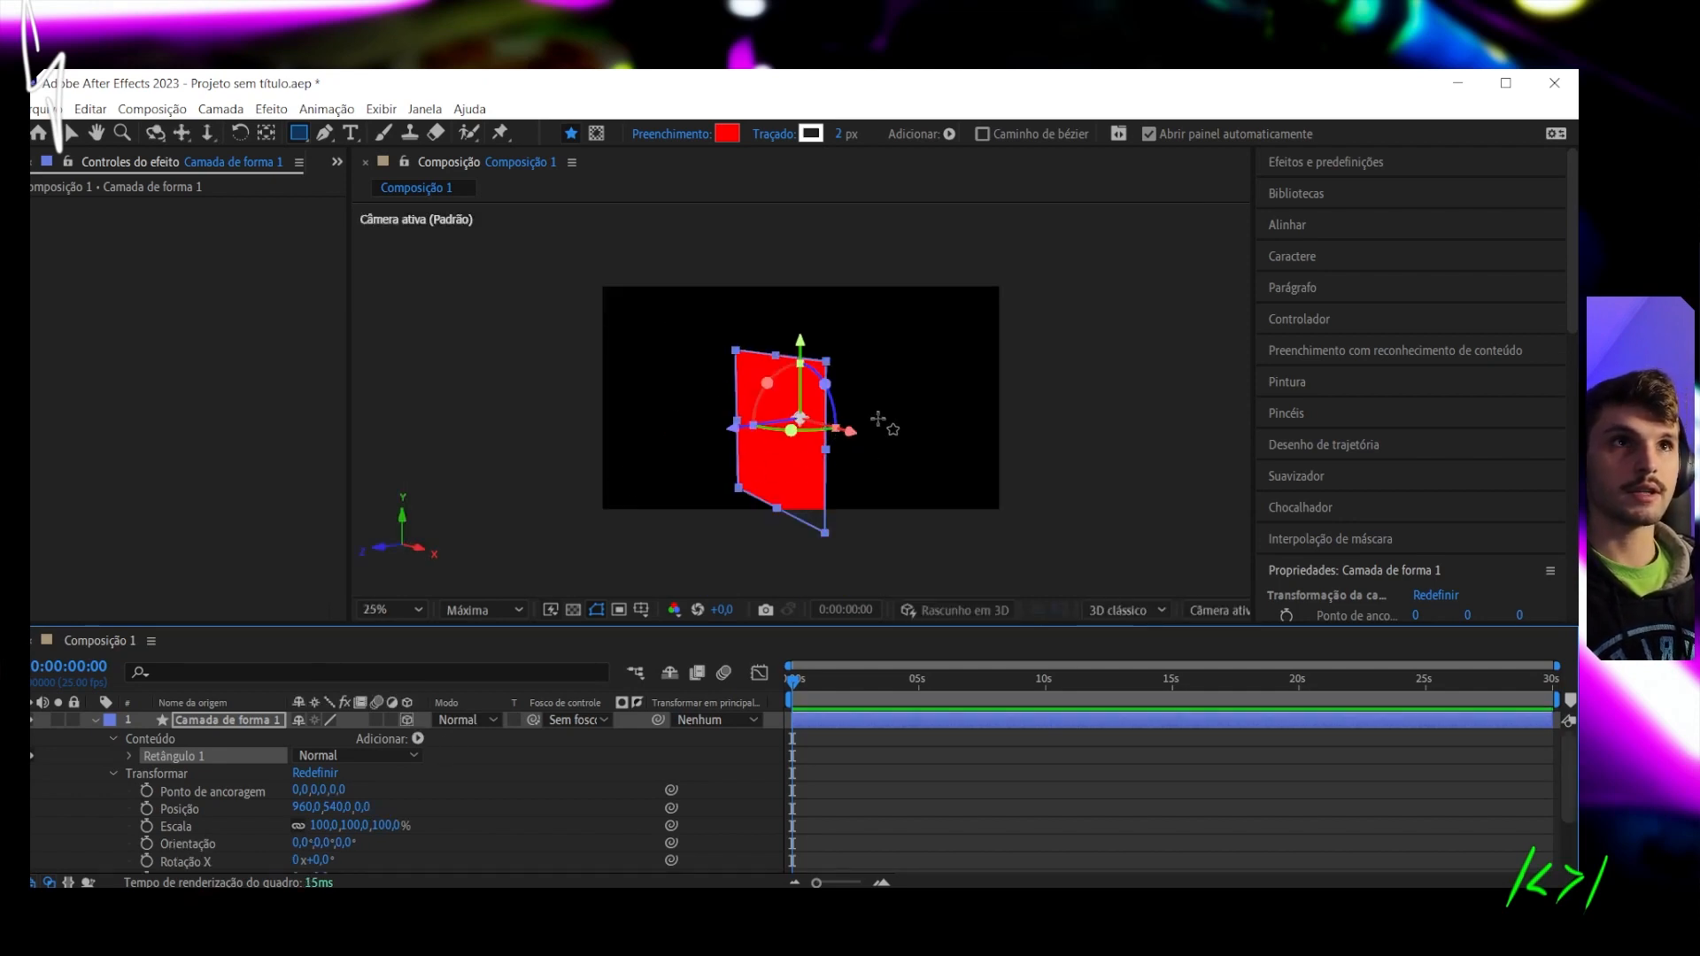
click(154, 135)
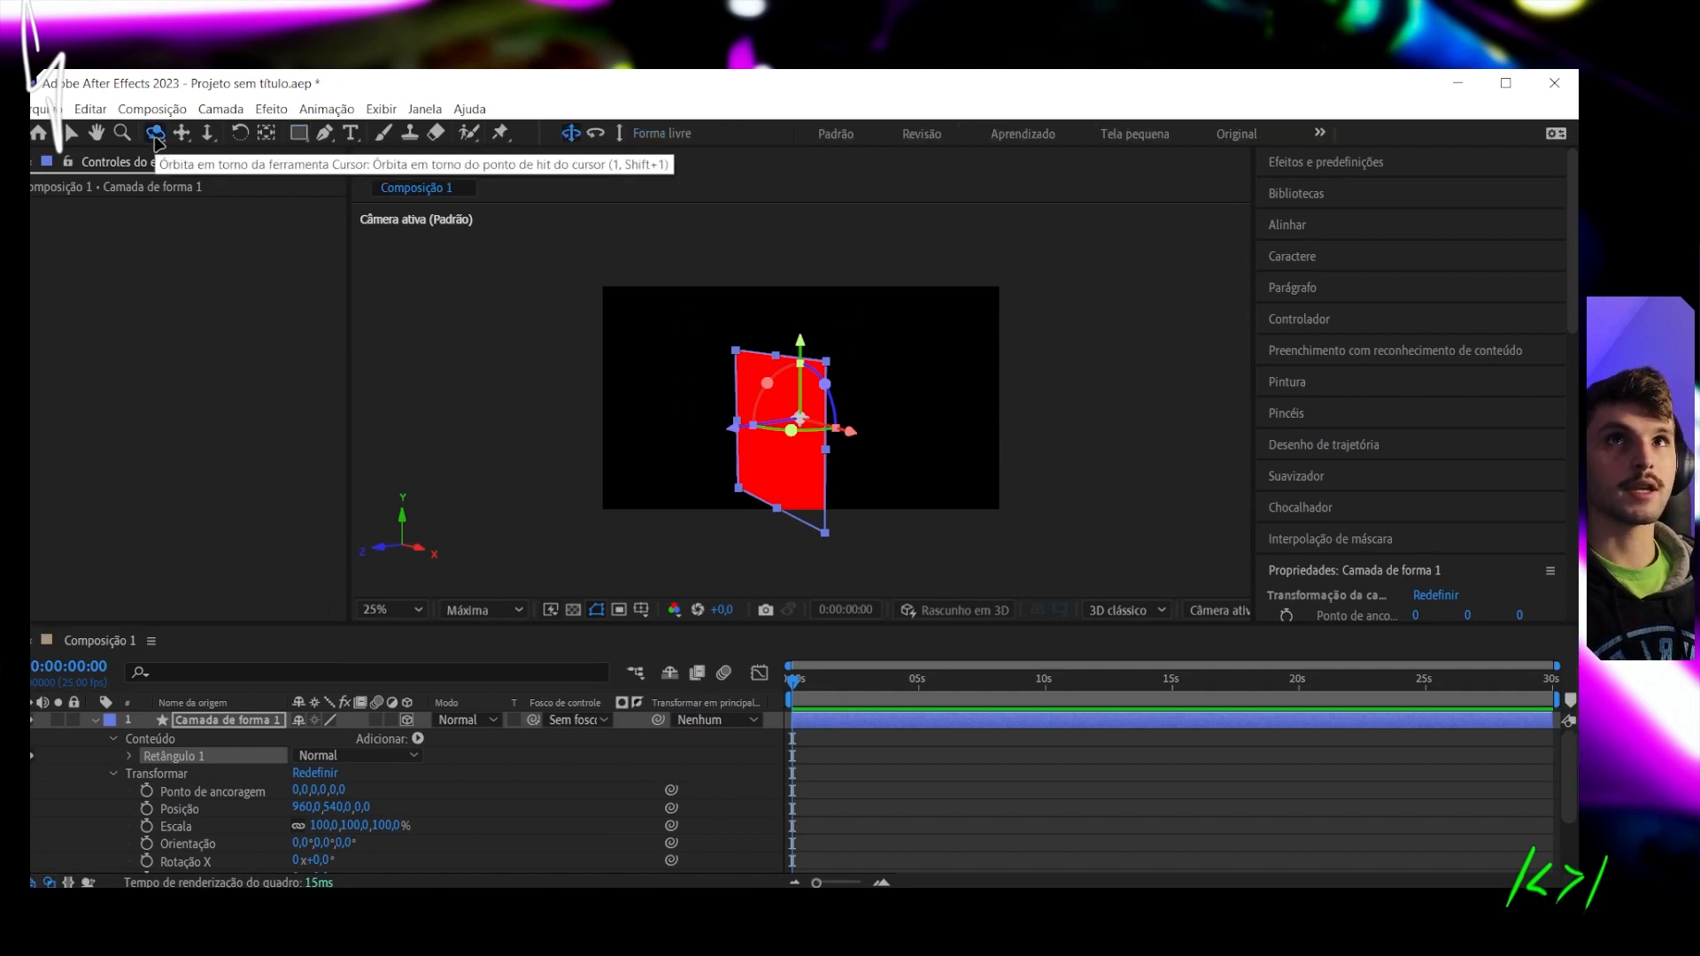
click(181, 133)
click(208, 134)
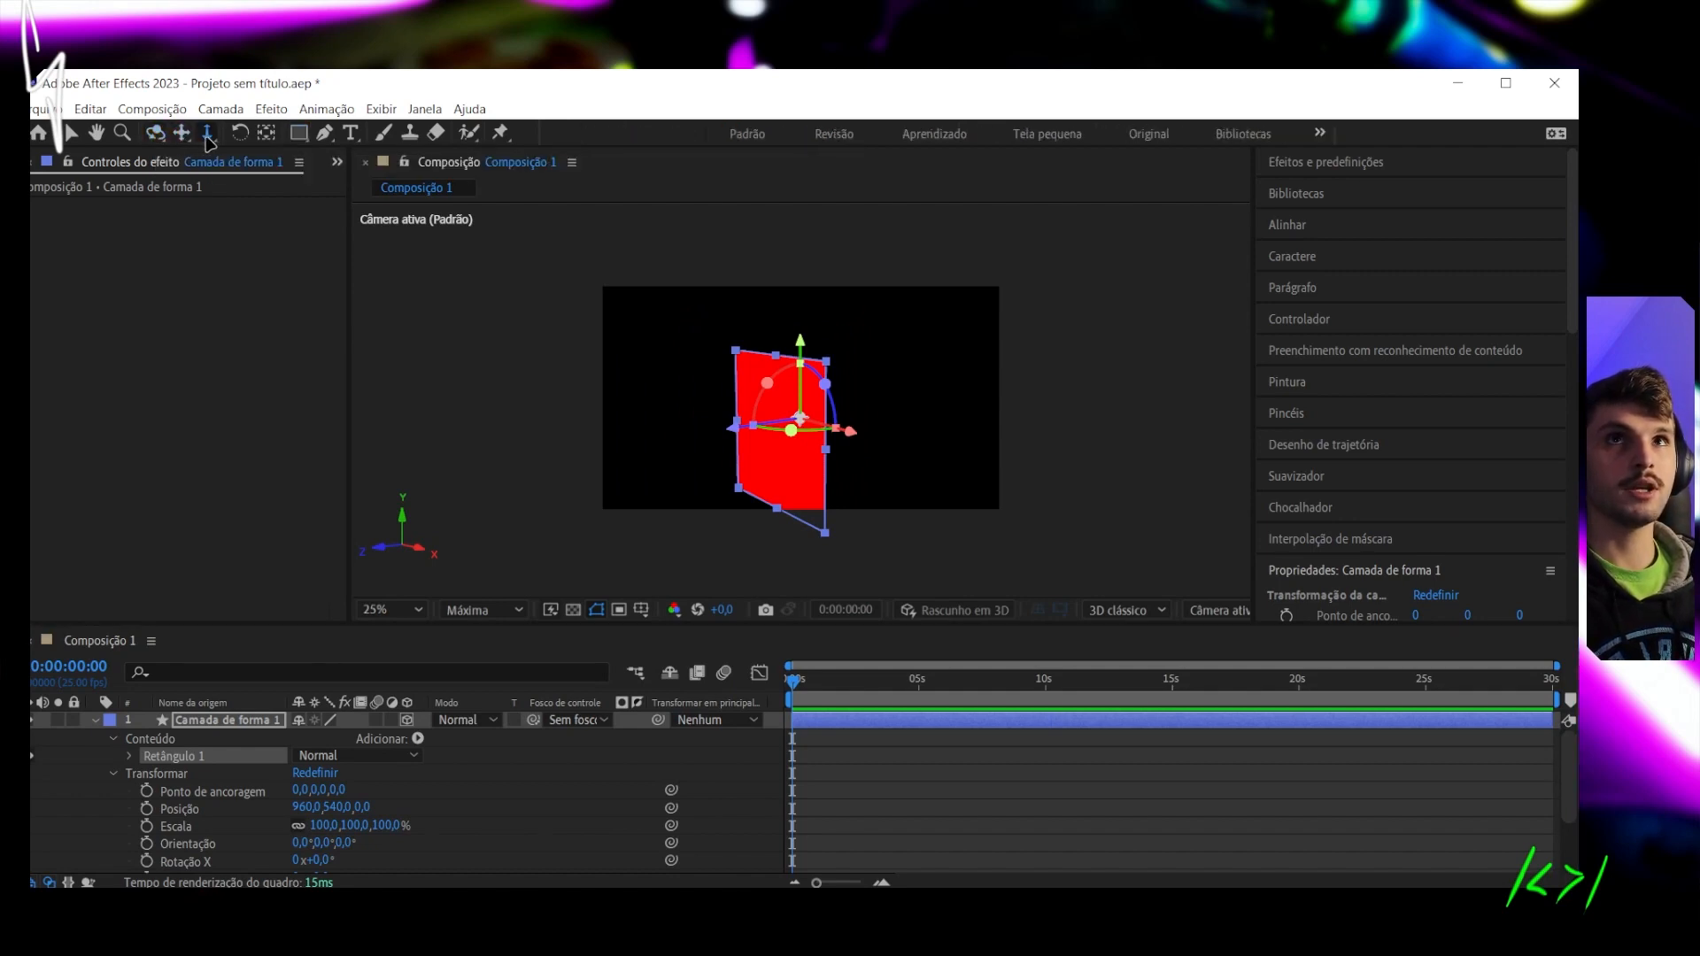
drag(821, 433, 863, 389)
click(156, 134)
scroll(822, 377, up, 1)
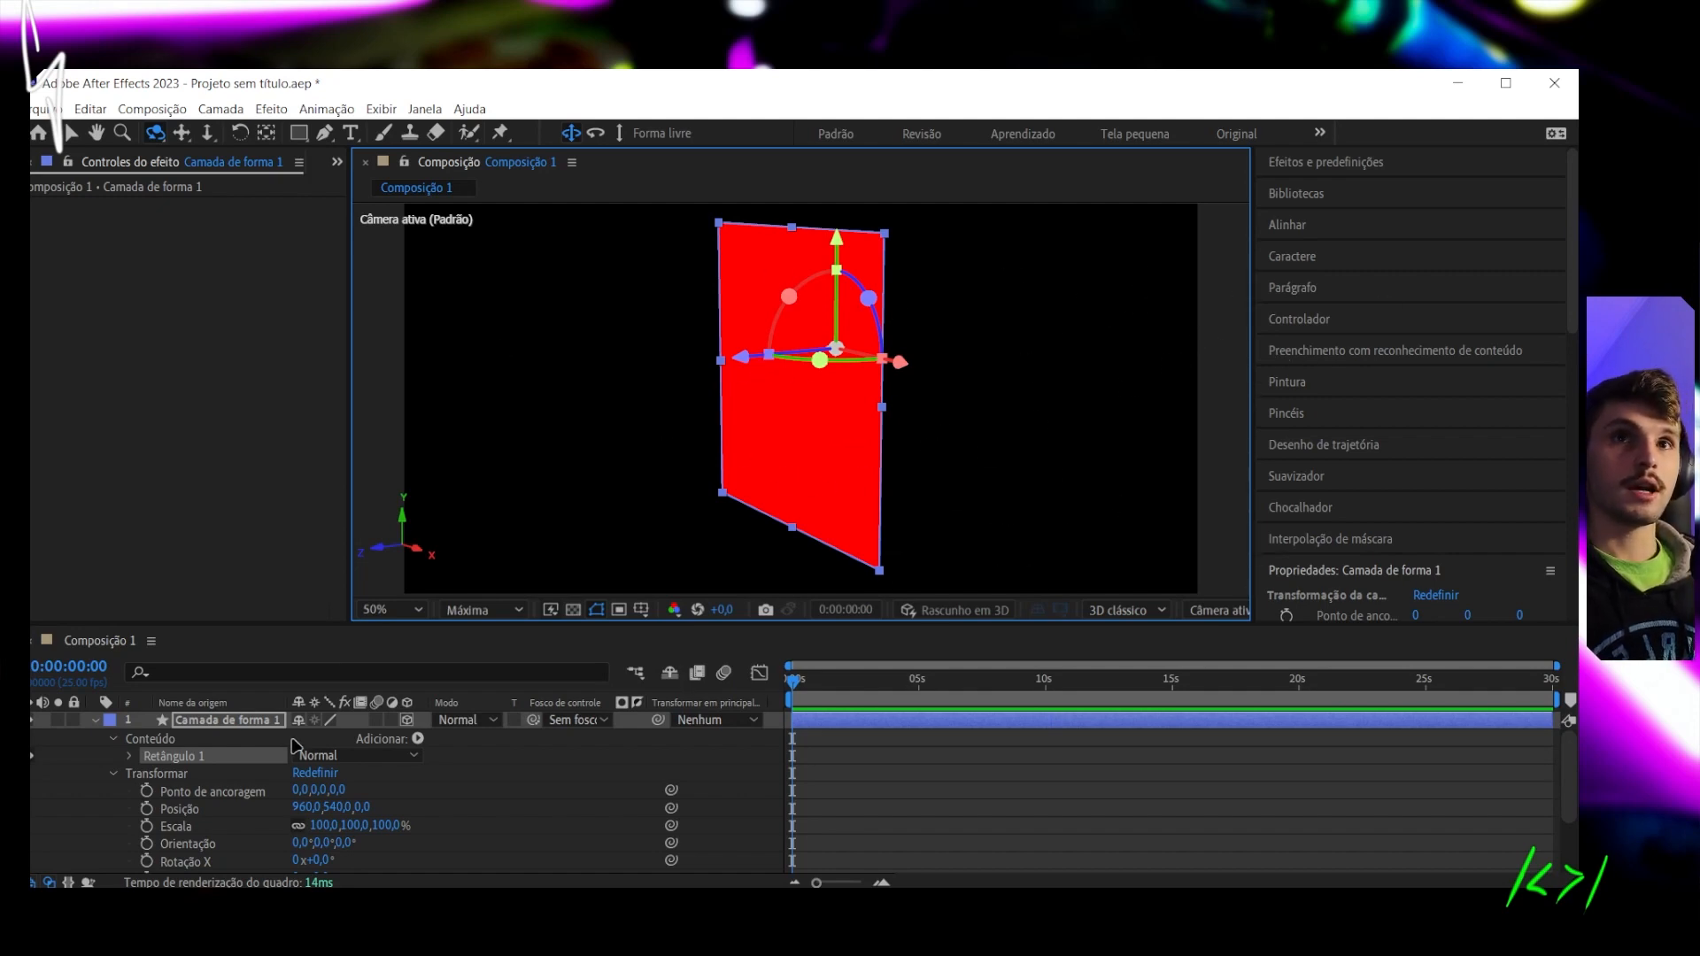
Delete the red square's shape layer from the composition
click(212, 719)
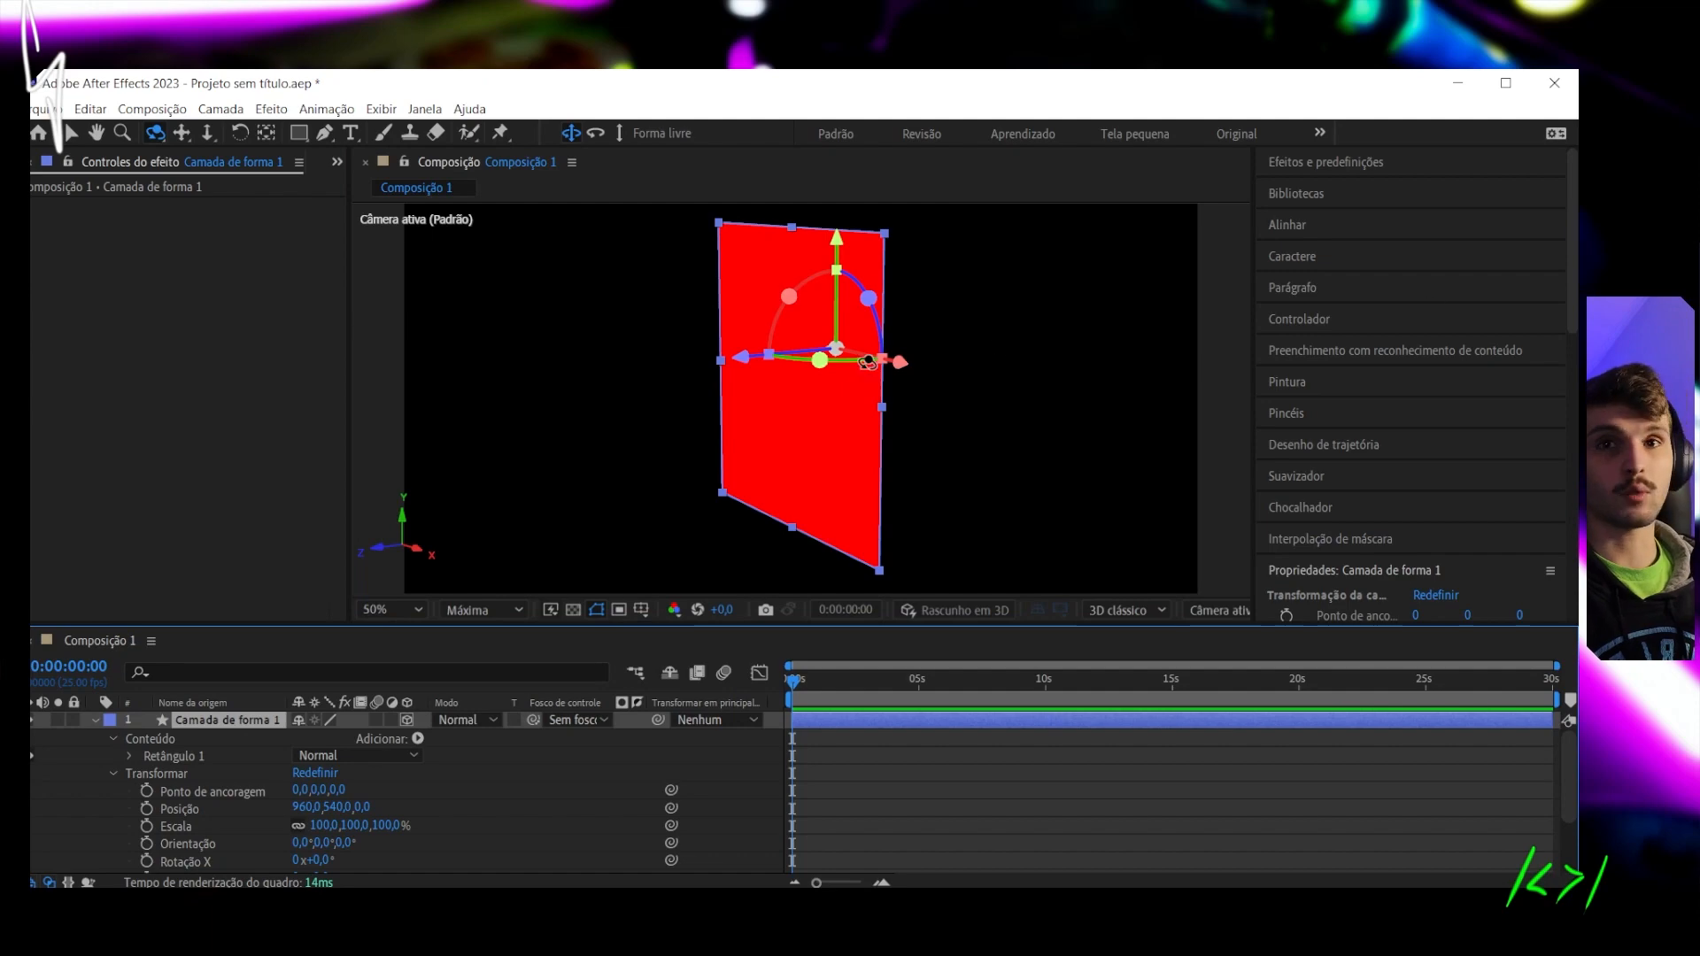
key(Delete)
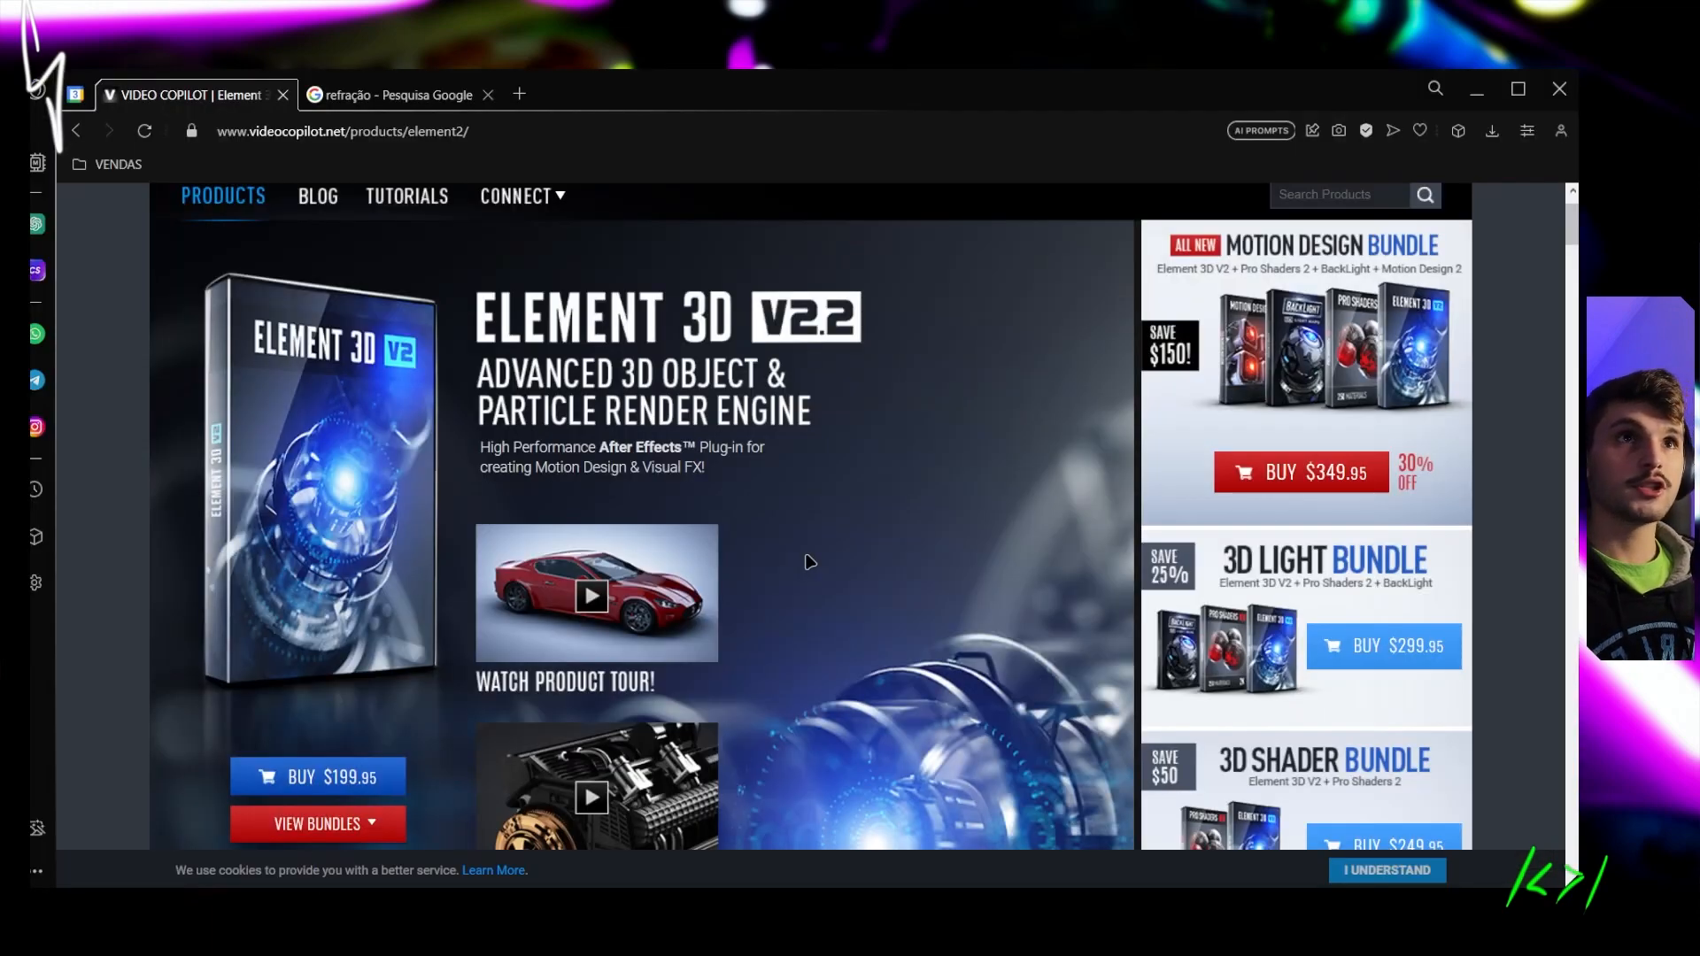
Look over the Element 3D V2.2 product page on the Video Copilot website, then return to After Effects
scroll(807, 561, up, 2)
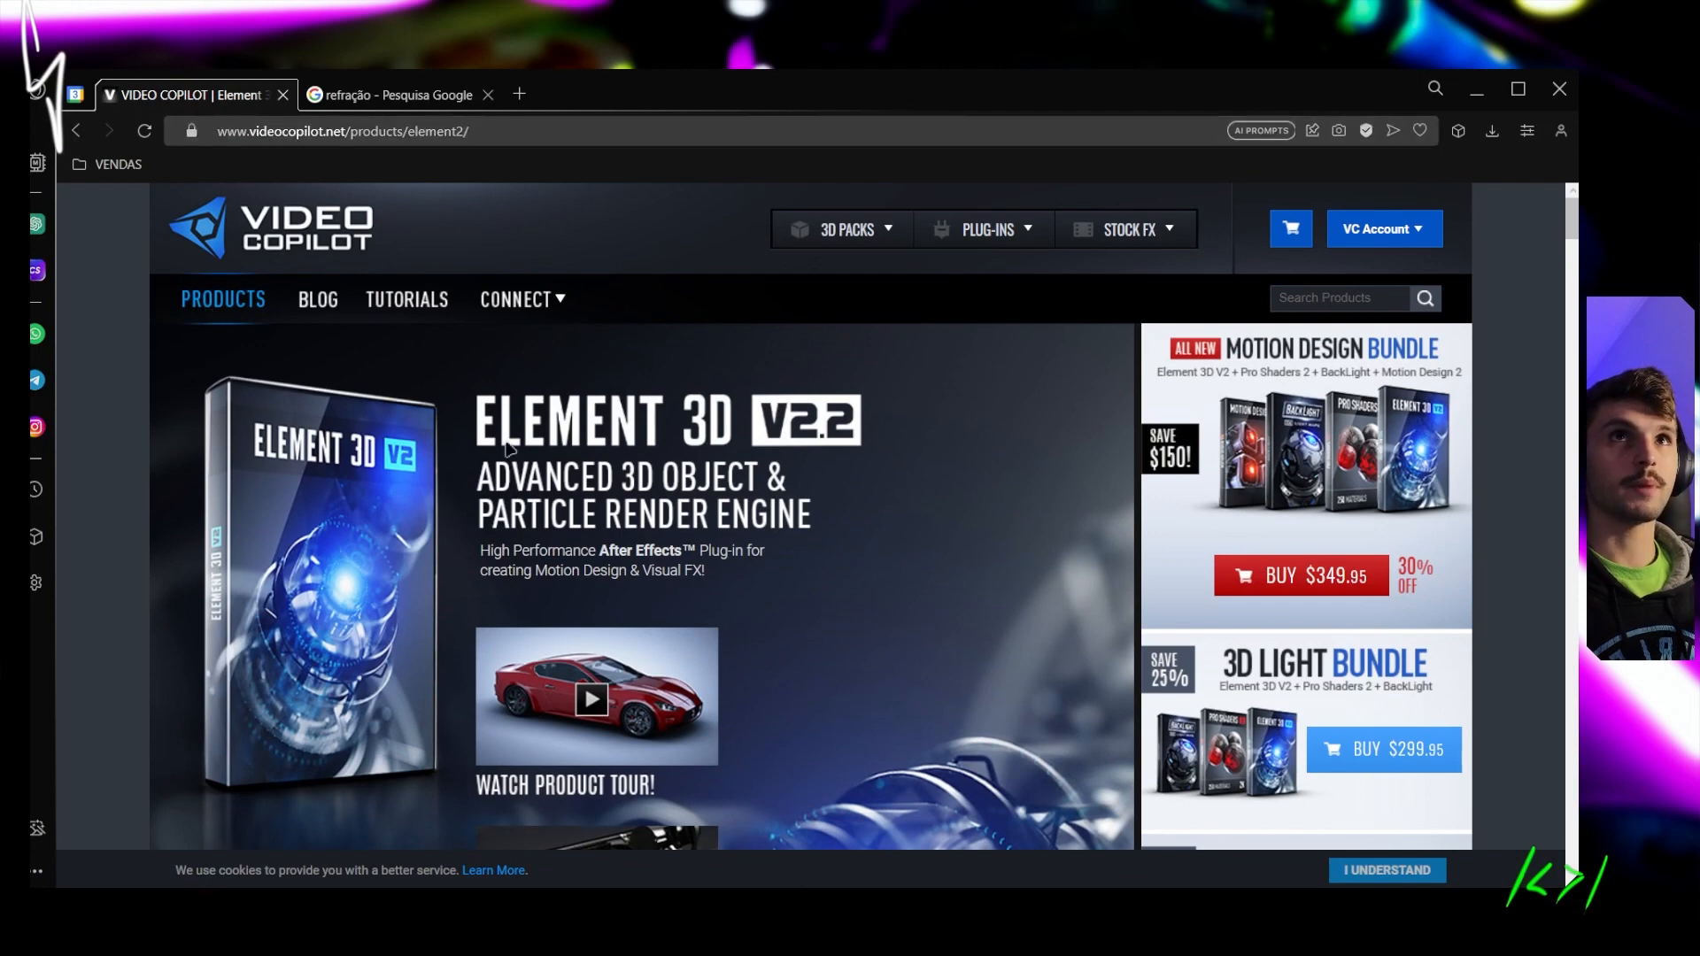
scroll(393, 538, down, 2)
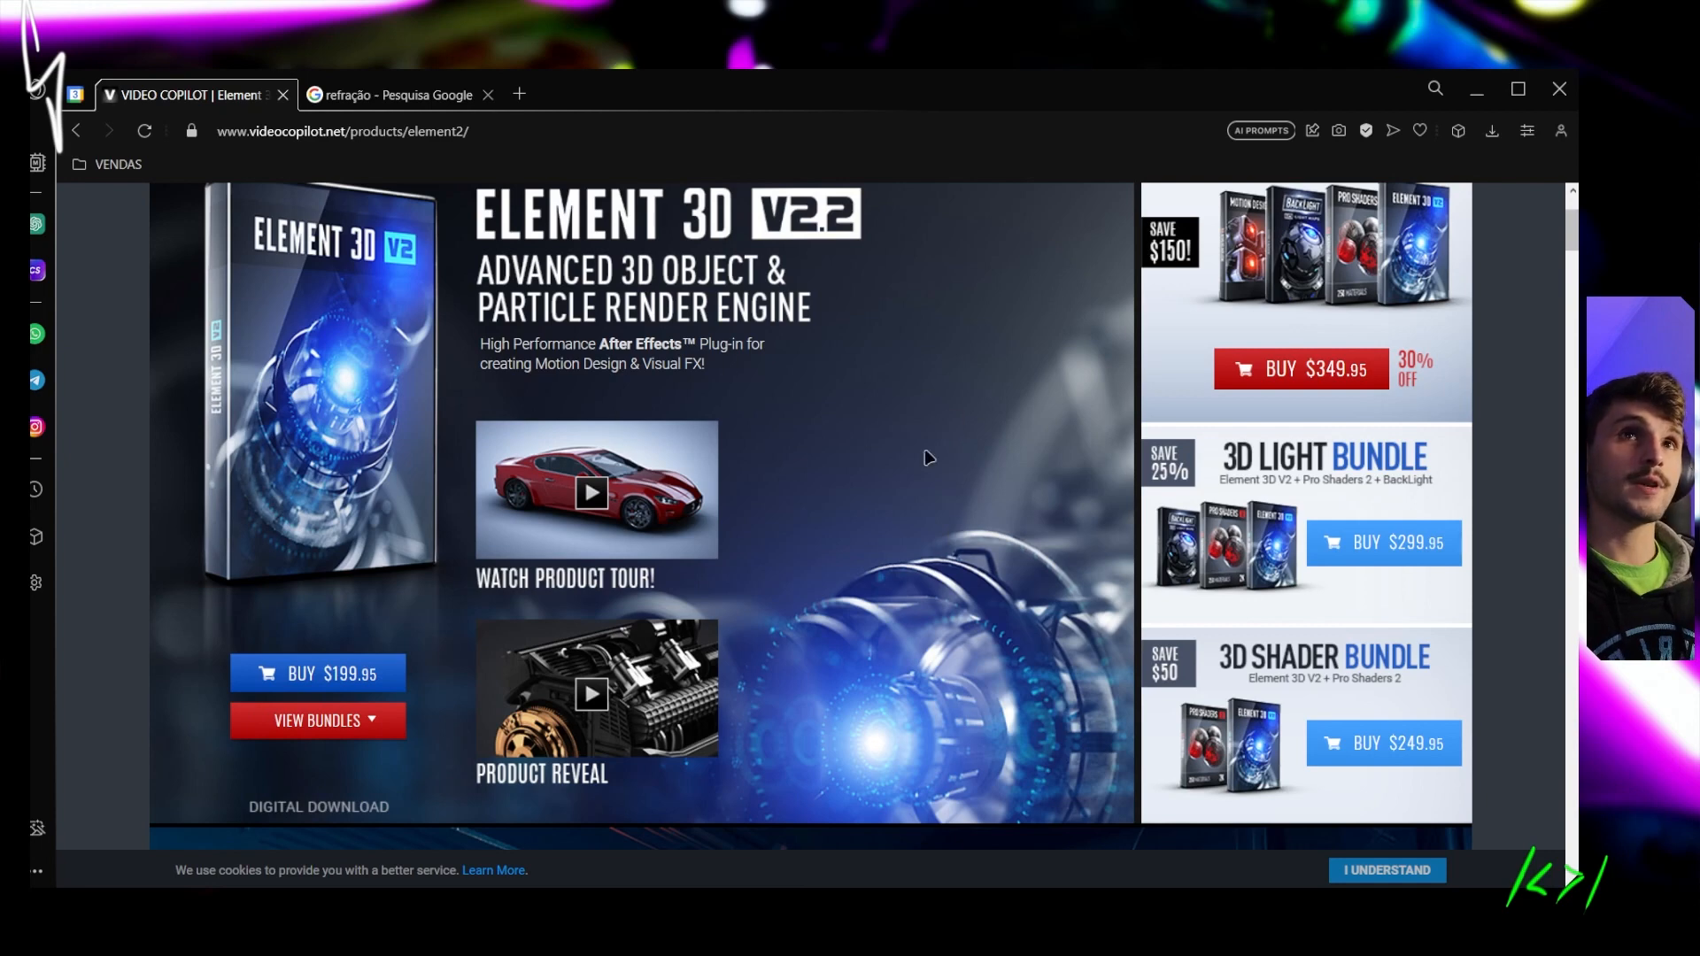
scroll(927, 457, up, 2)
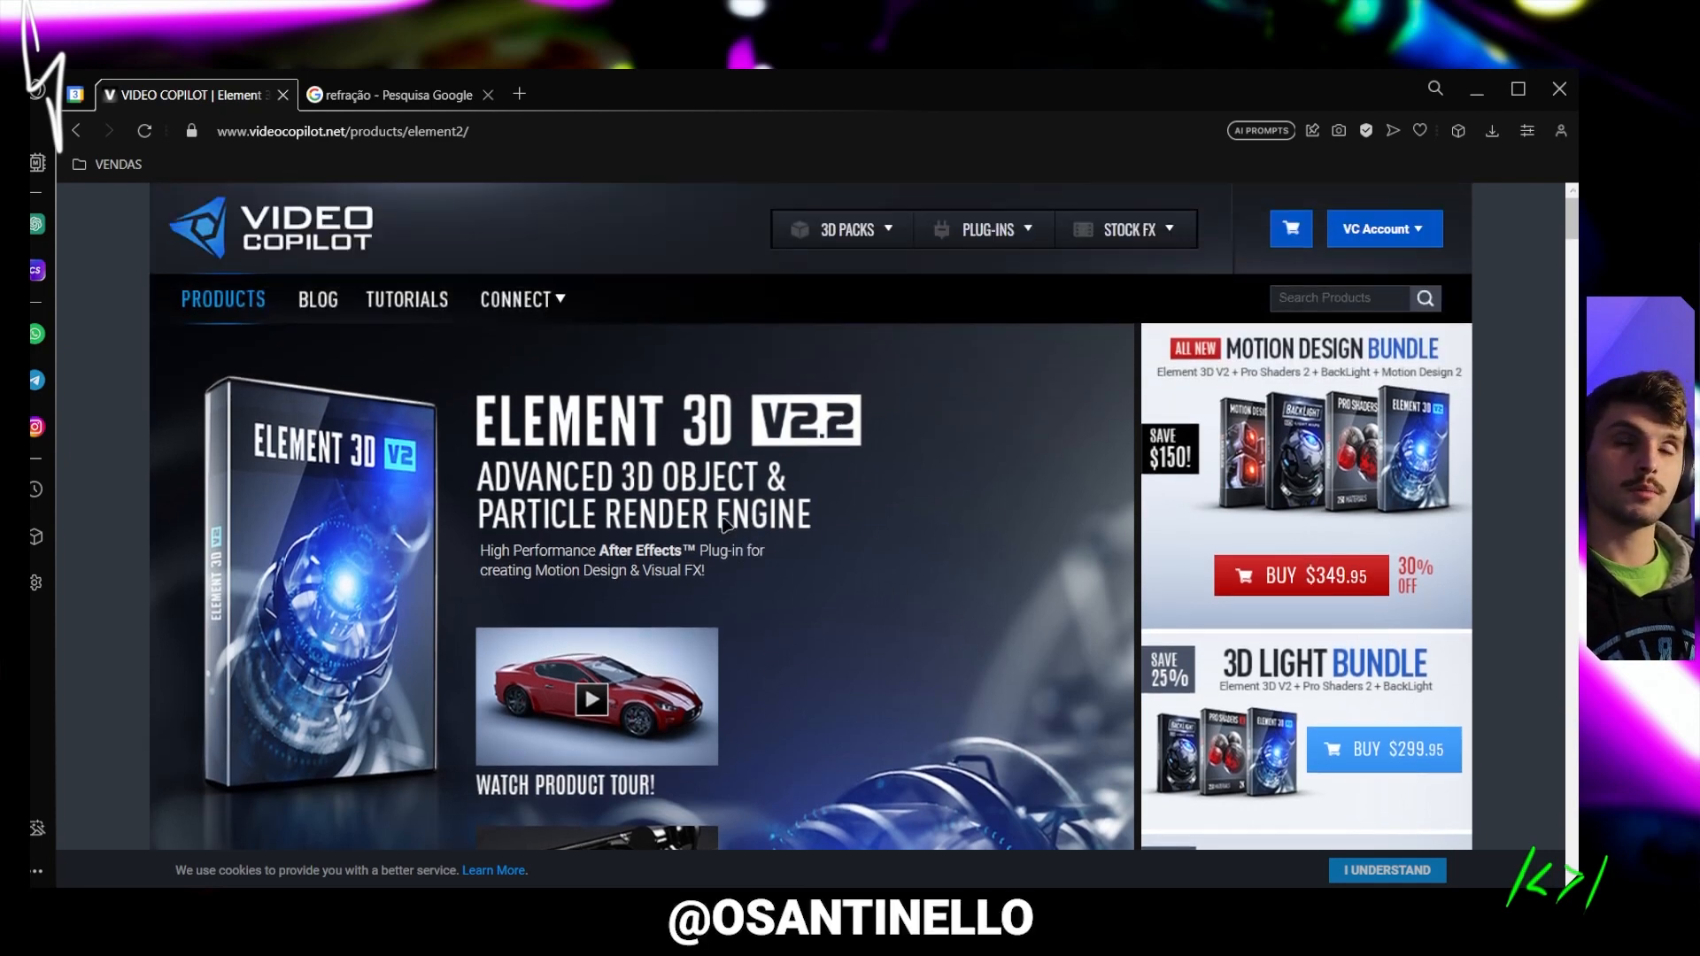
scroll(819, 508, down, 1)
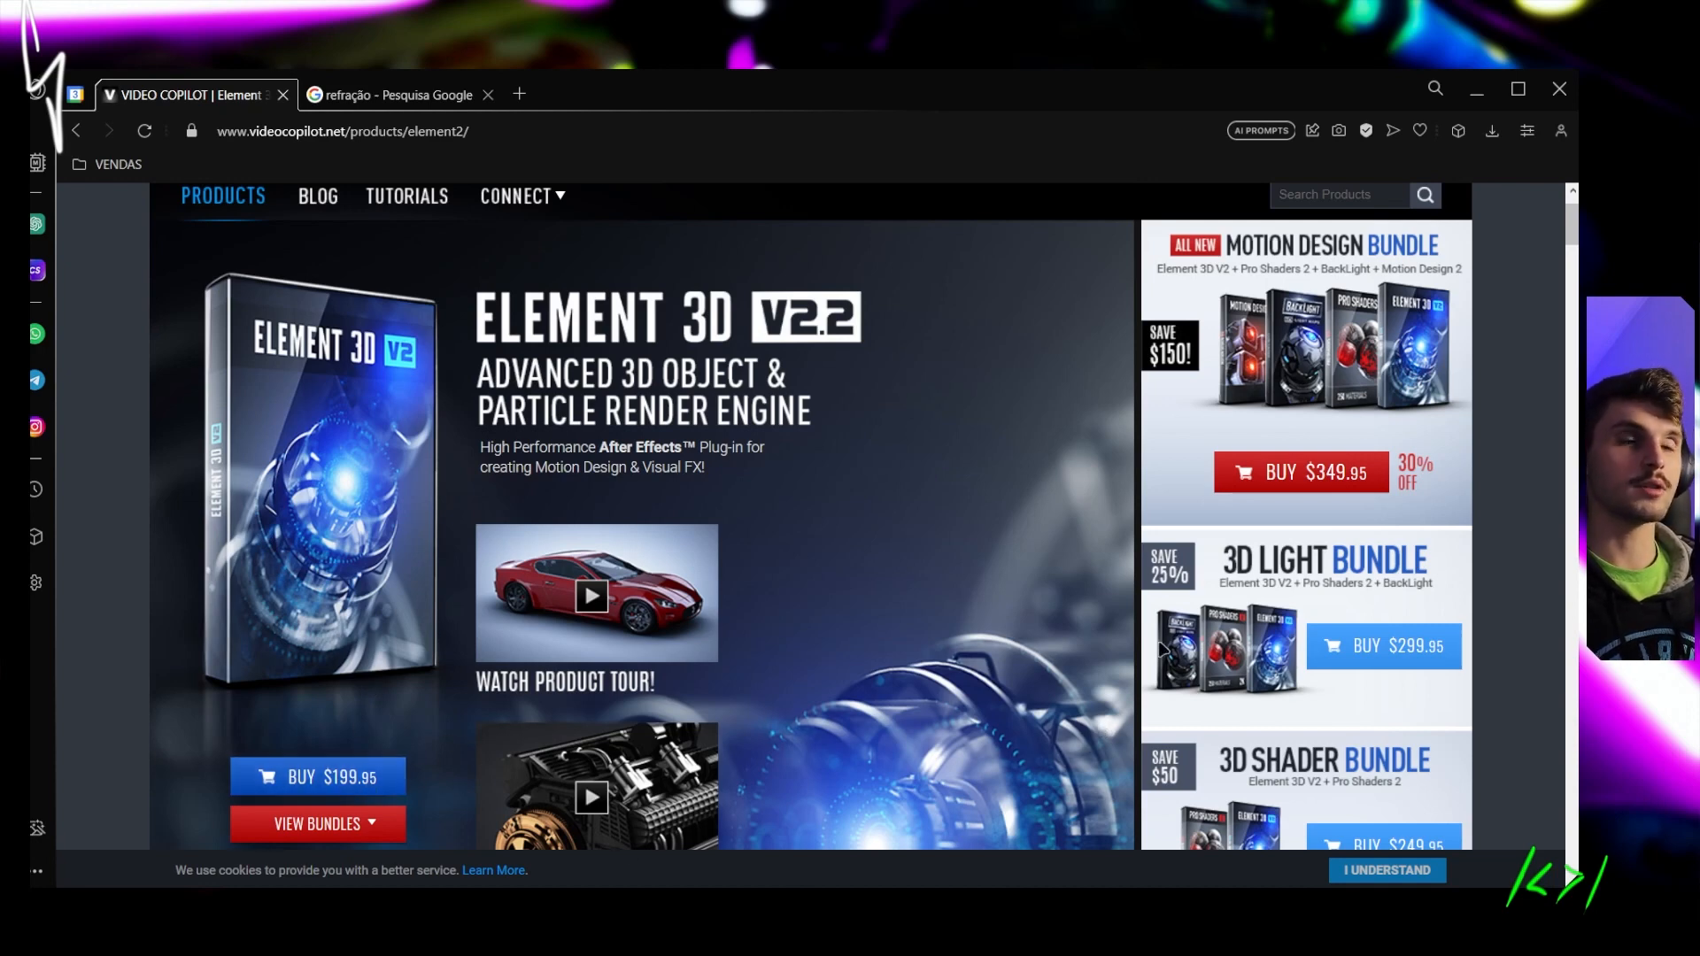
click(1478, 92)
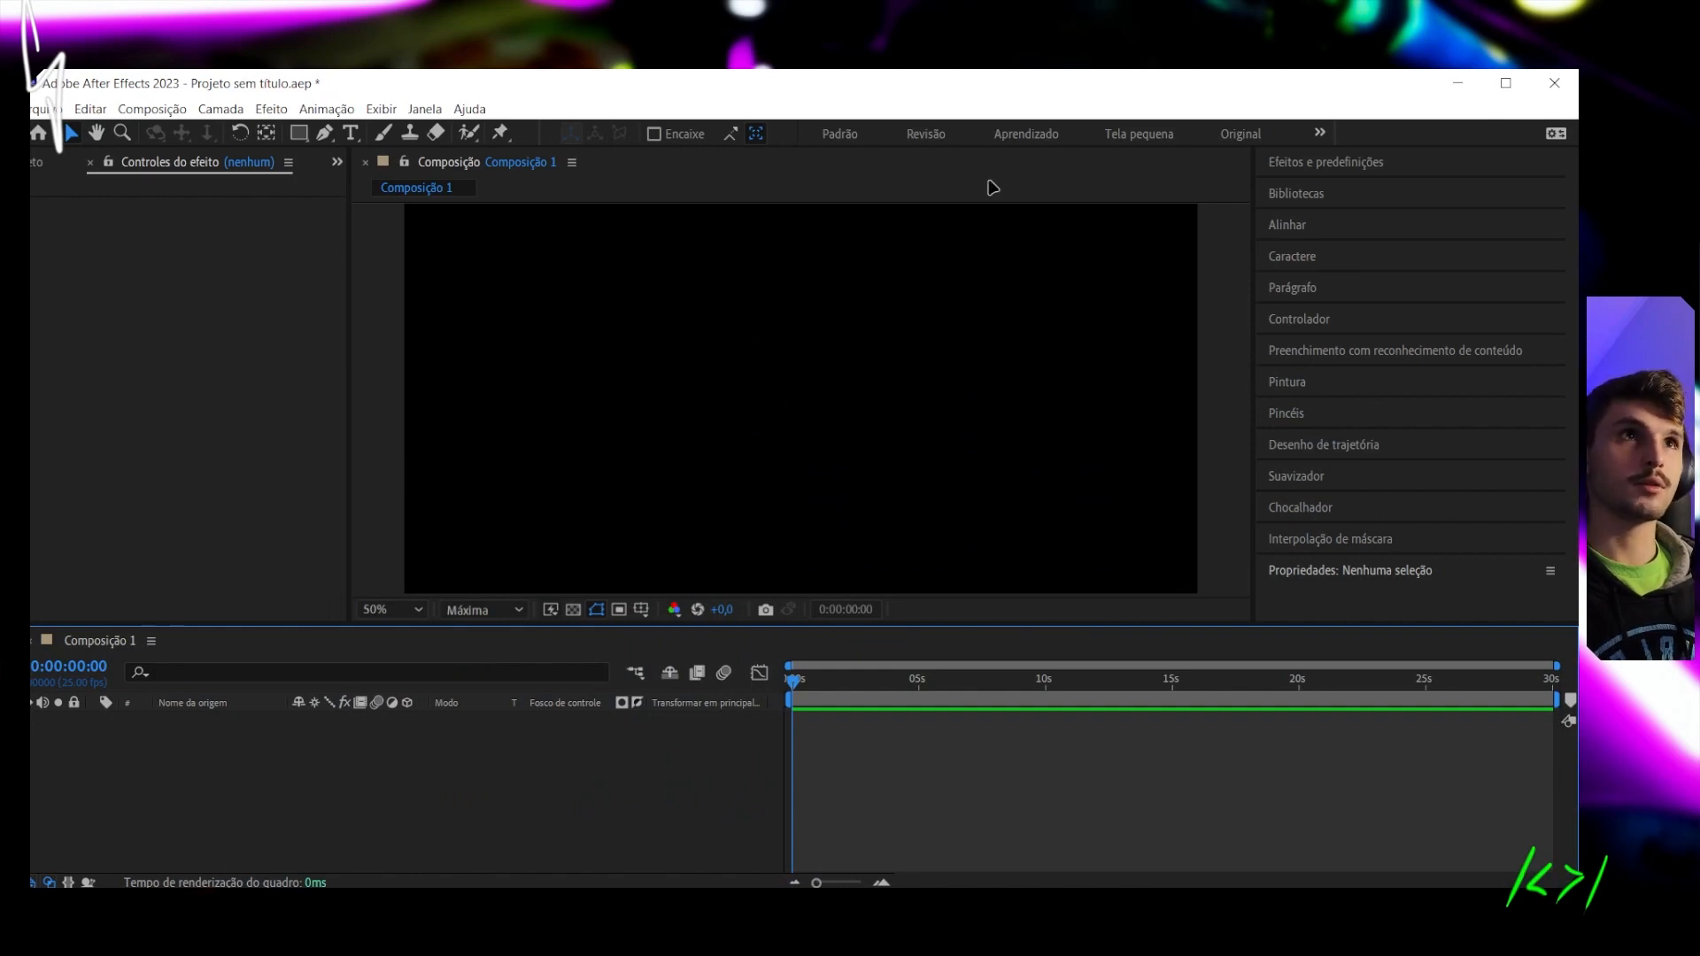
Create a new dark grey solid layer matching the composition size
right_click(305, 765)
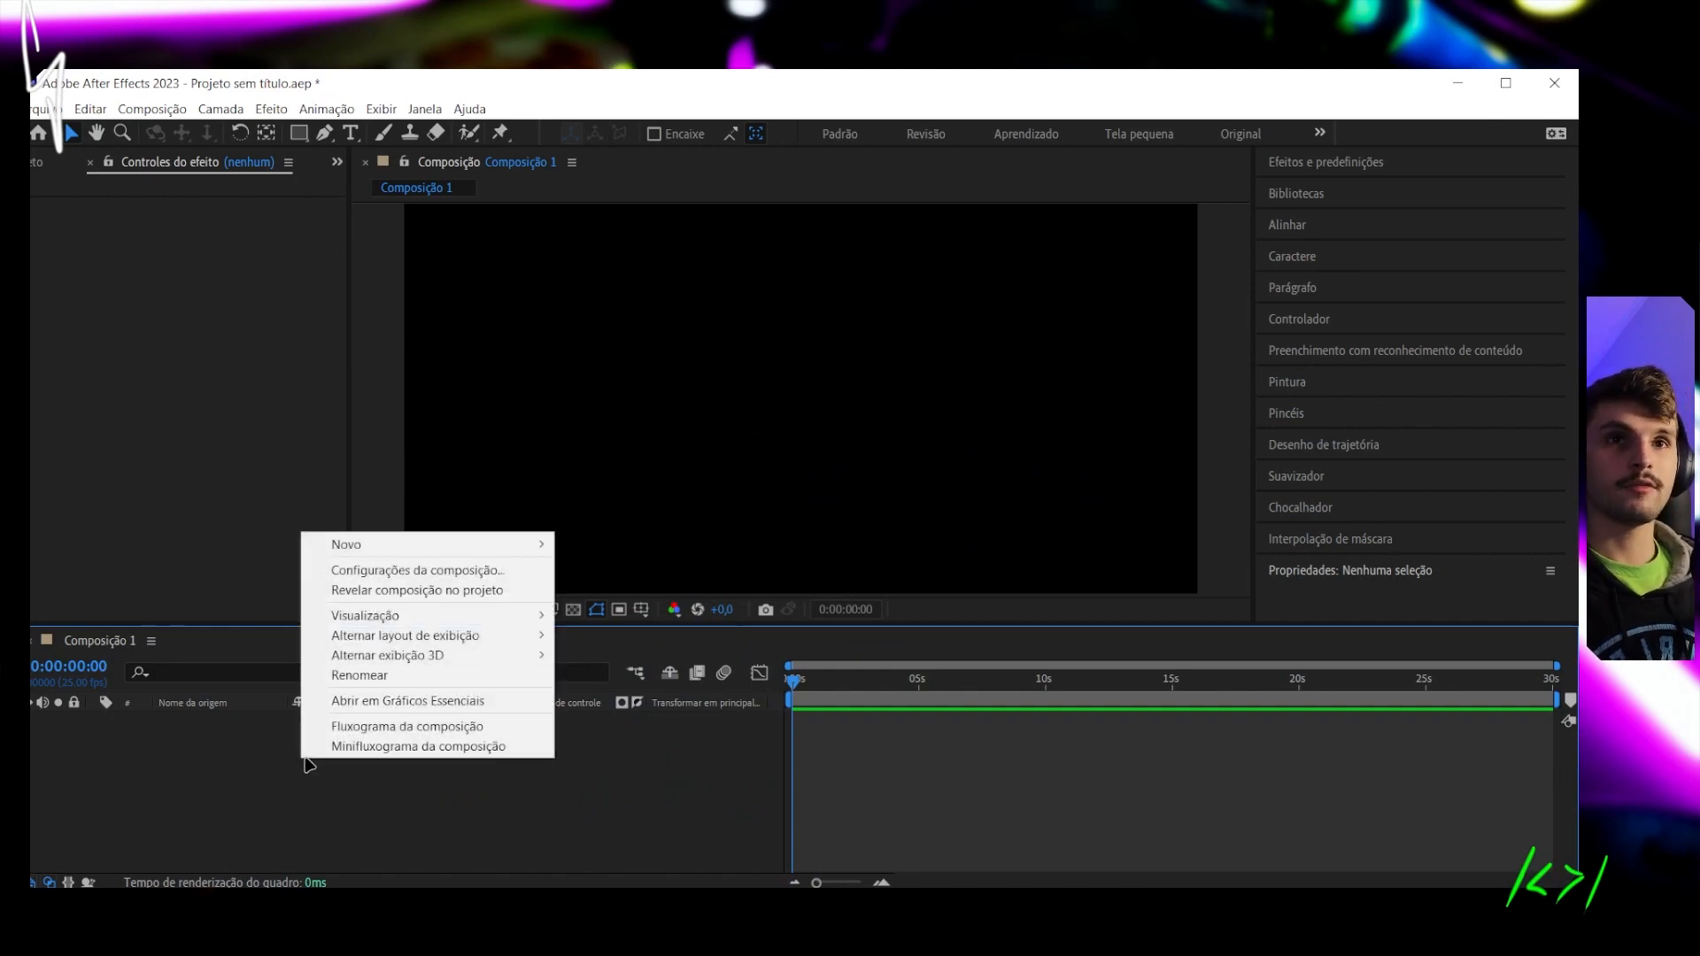
mouse_move(523, 544)
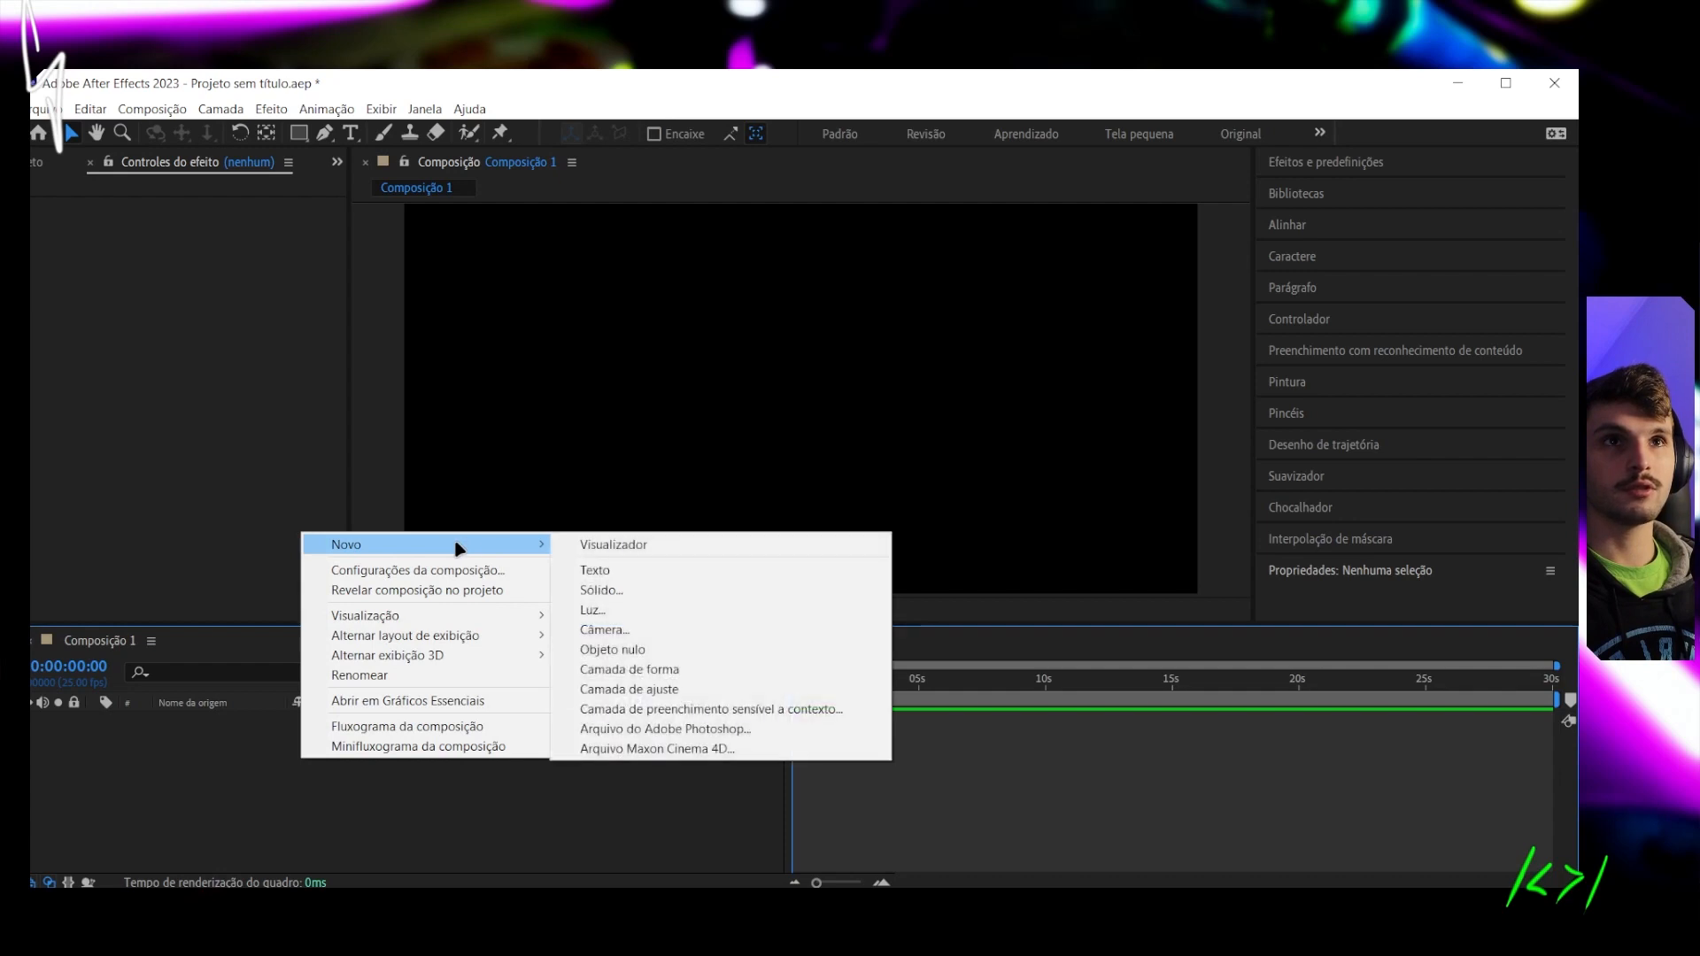
click(673, 591)
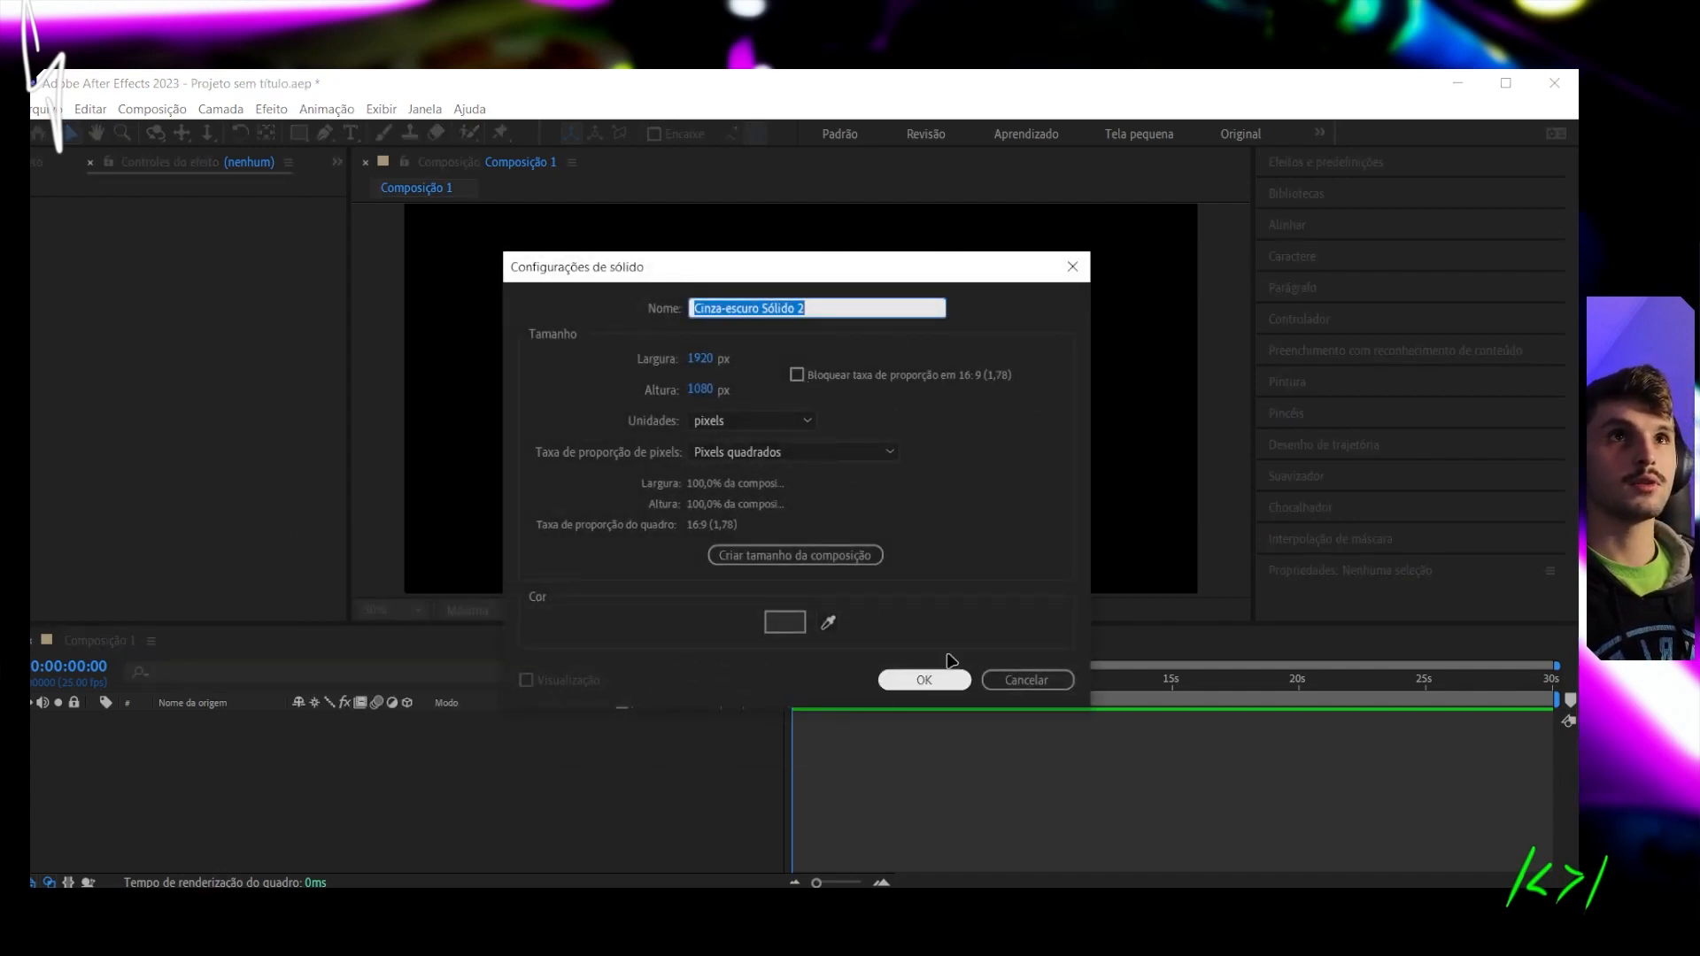
click(784, 556)
click(952, 675)
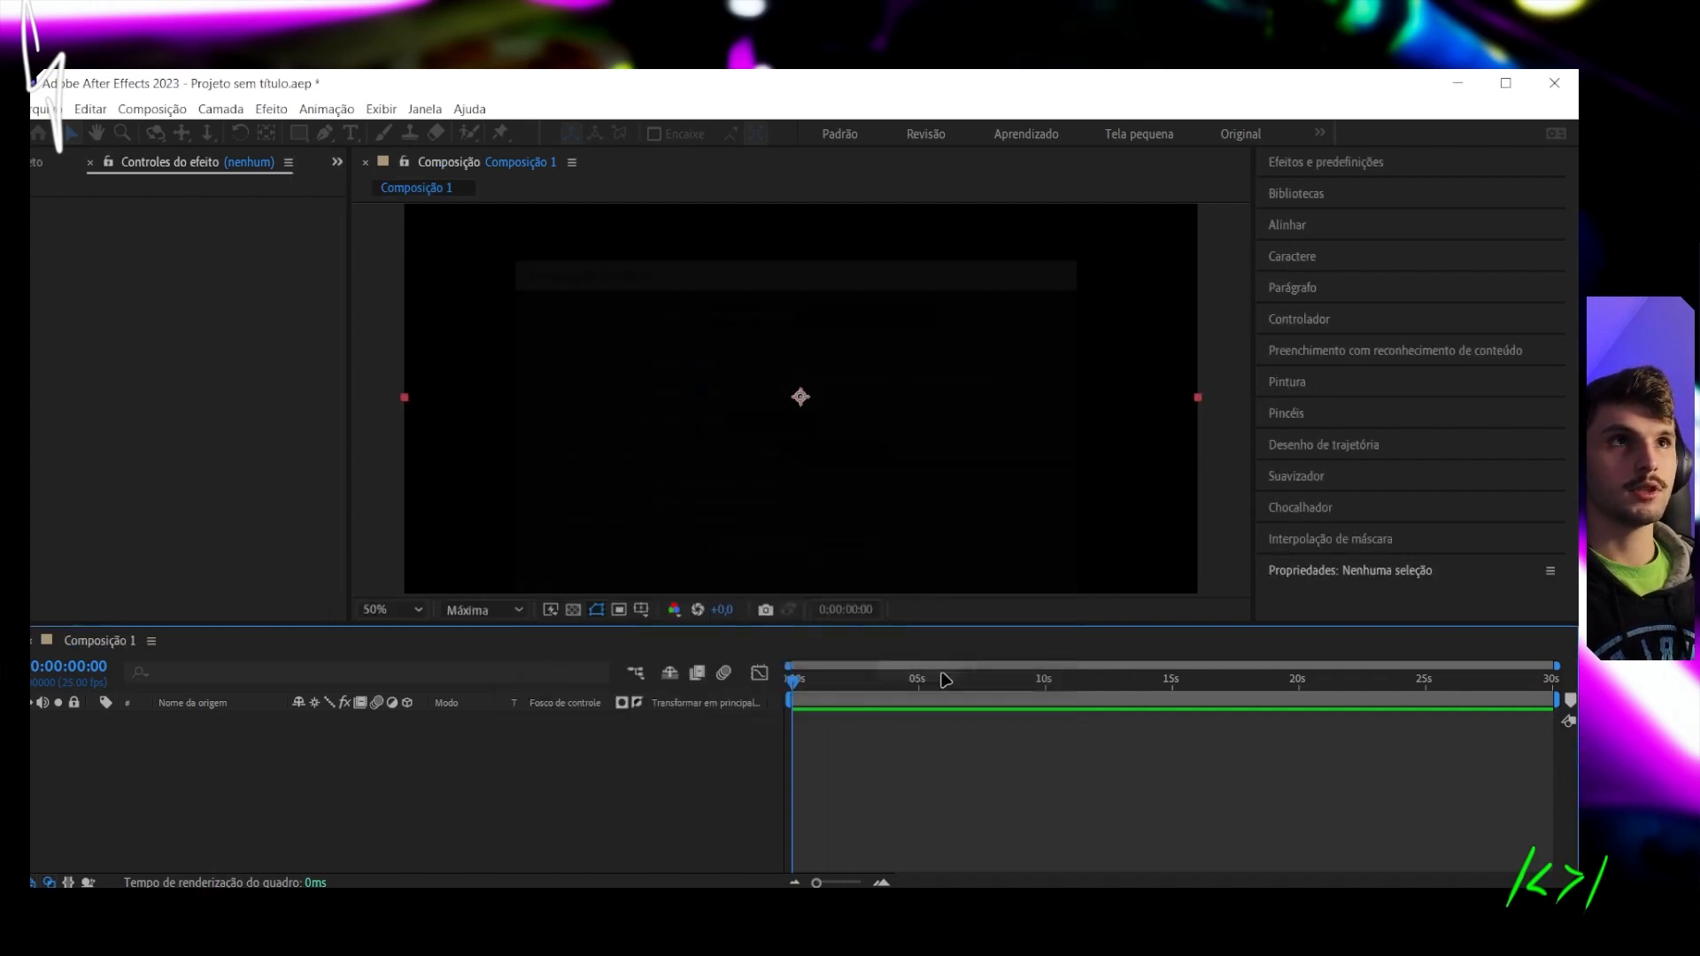
Find Video Copilot's Element effect by searching "elem" and apply it to the solid layer
key(comma)
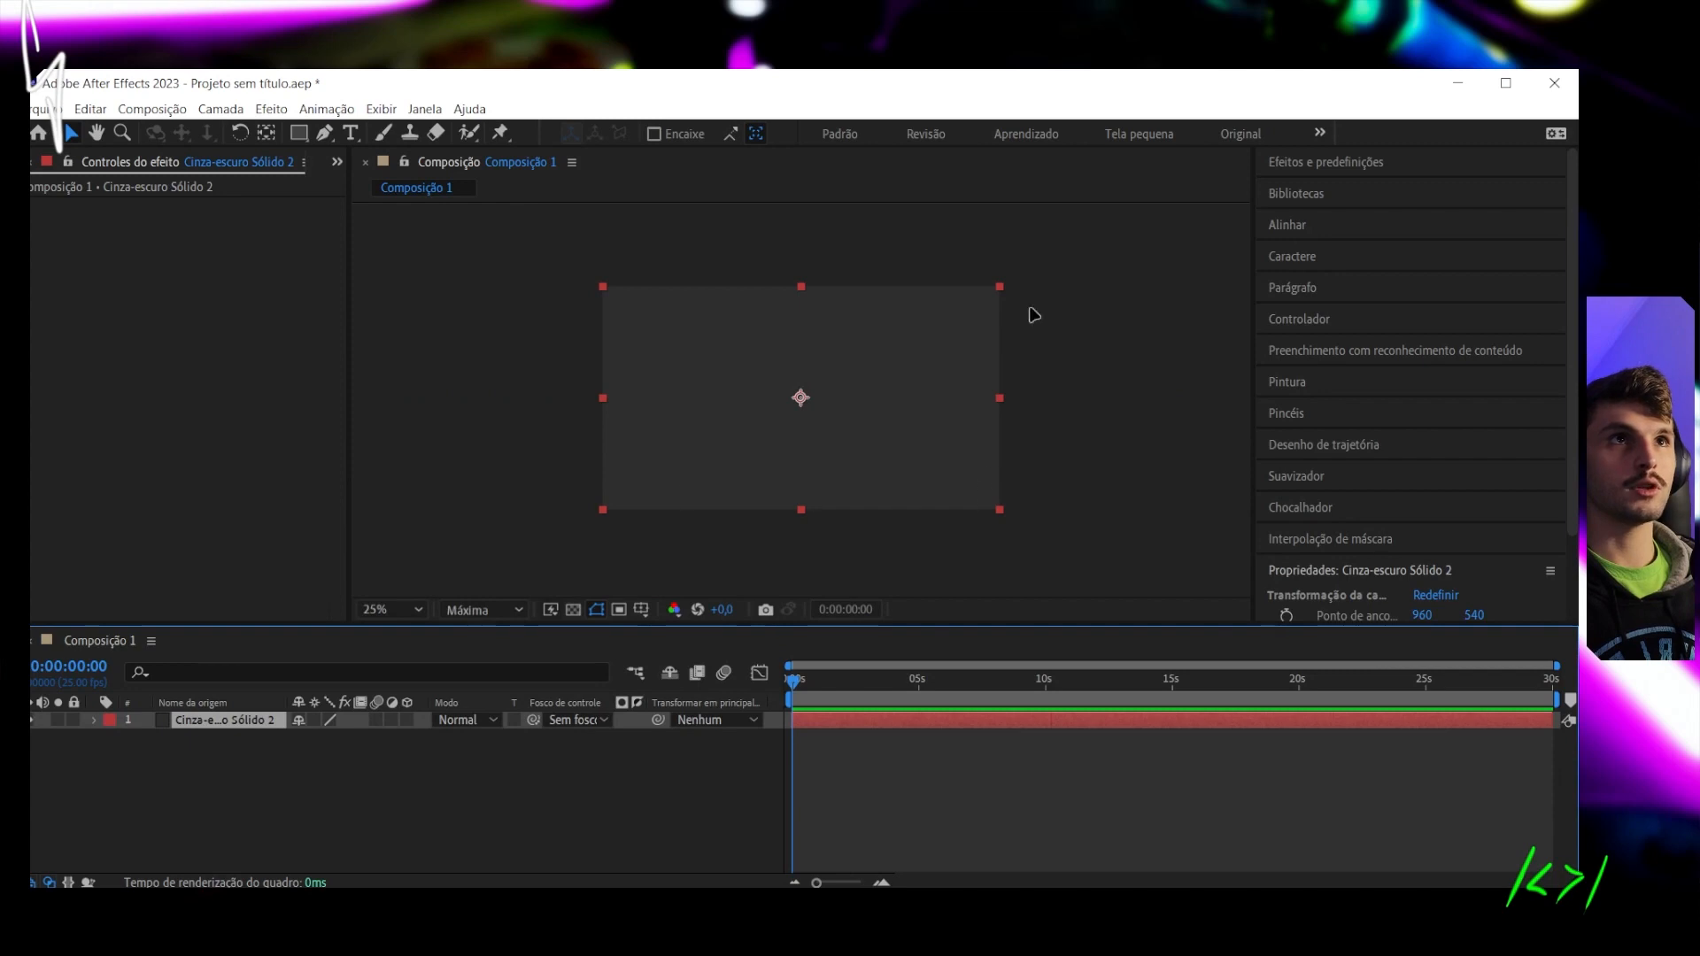
click(1339, 164)
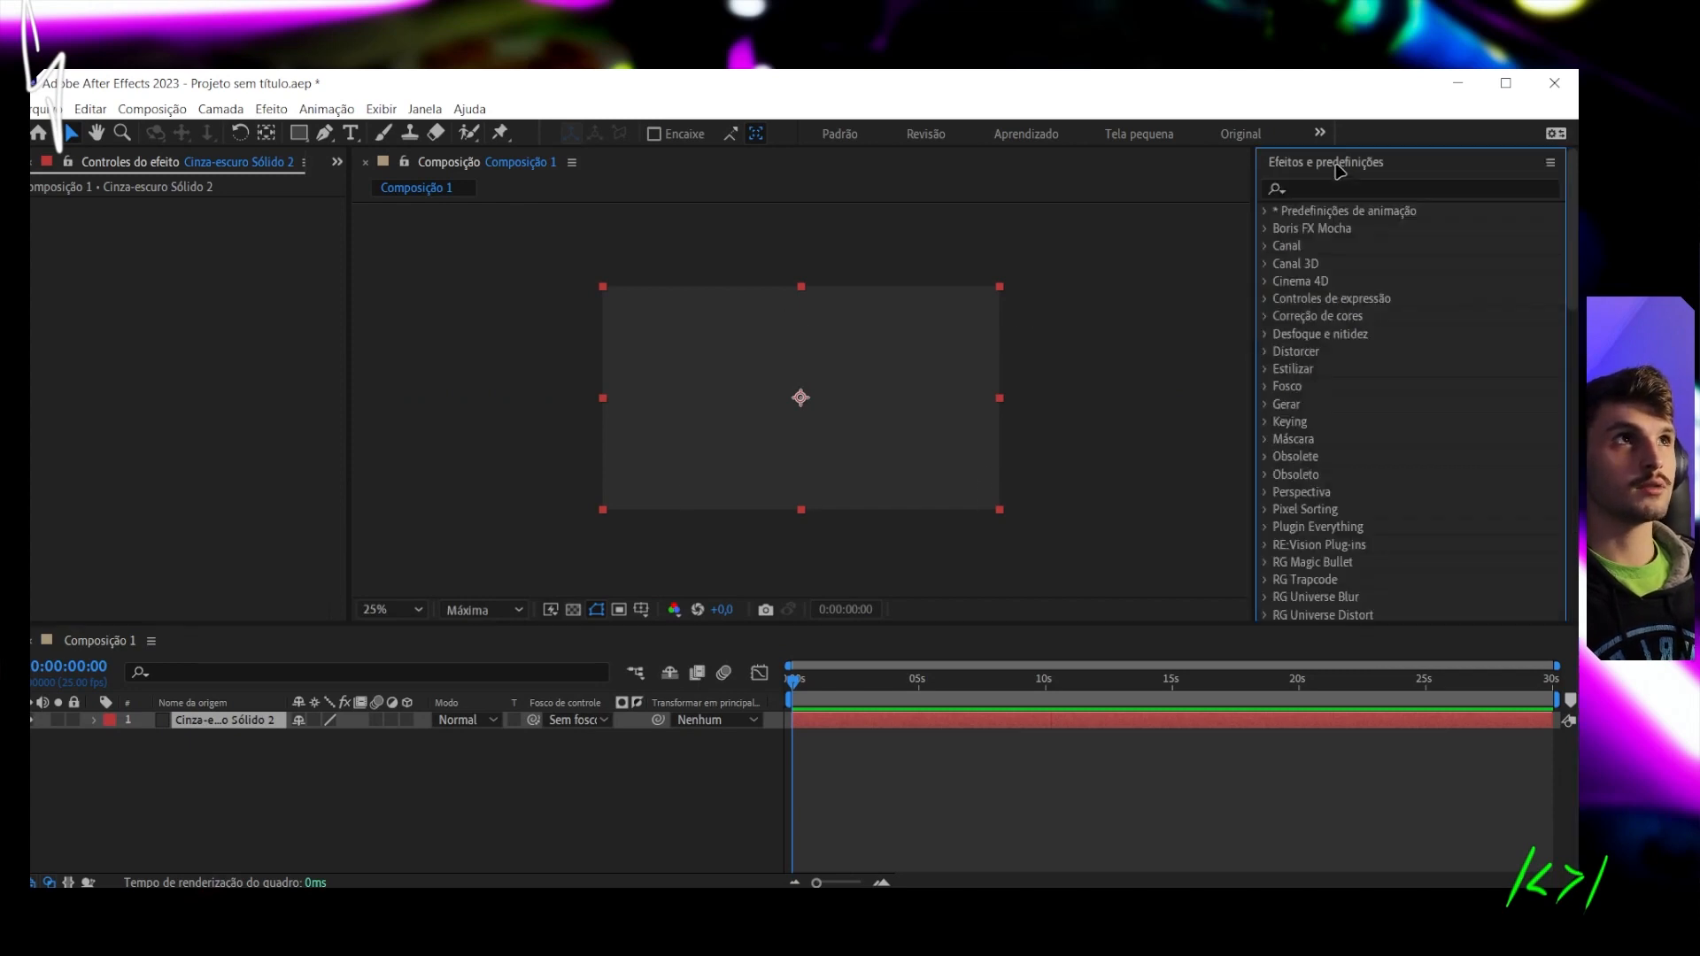
click(1361, 187)
text(elem)
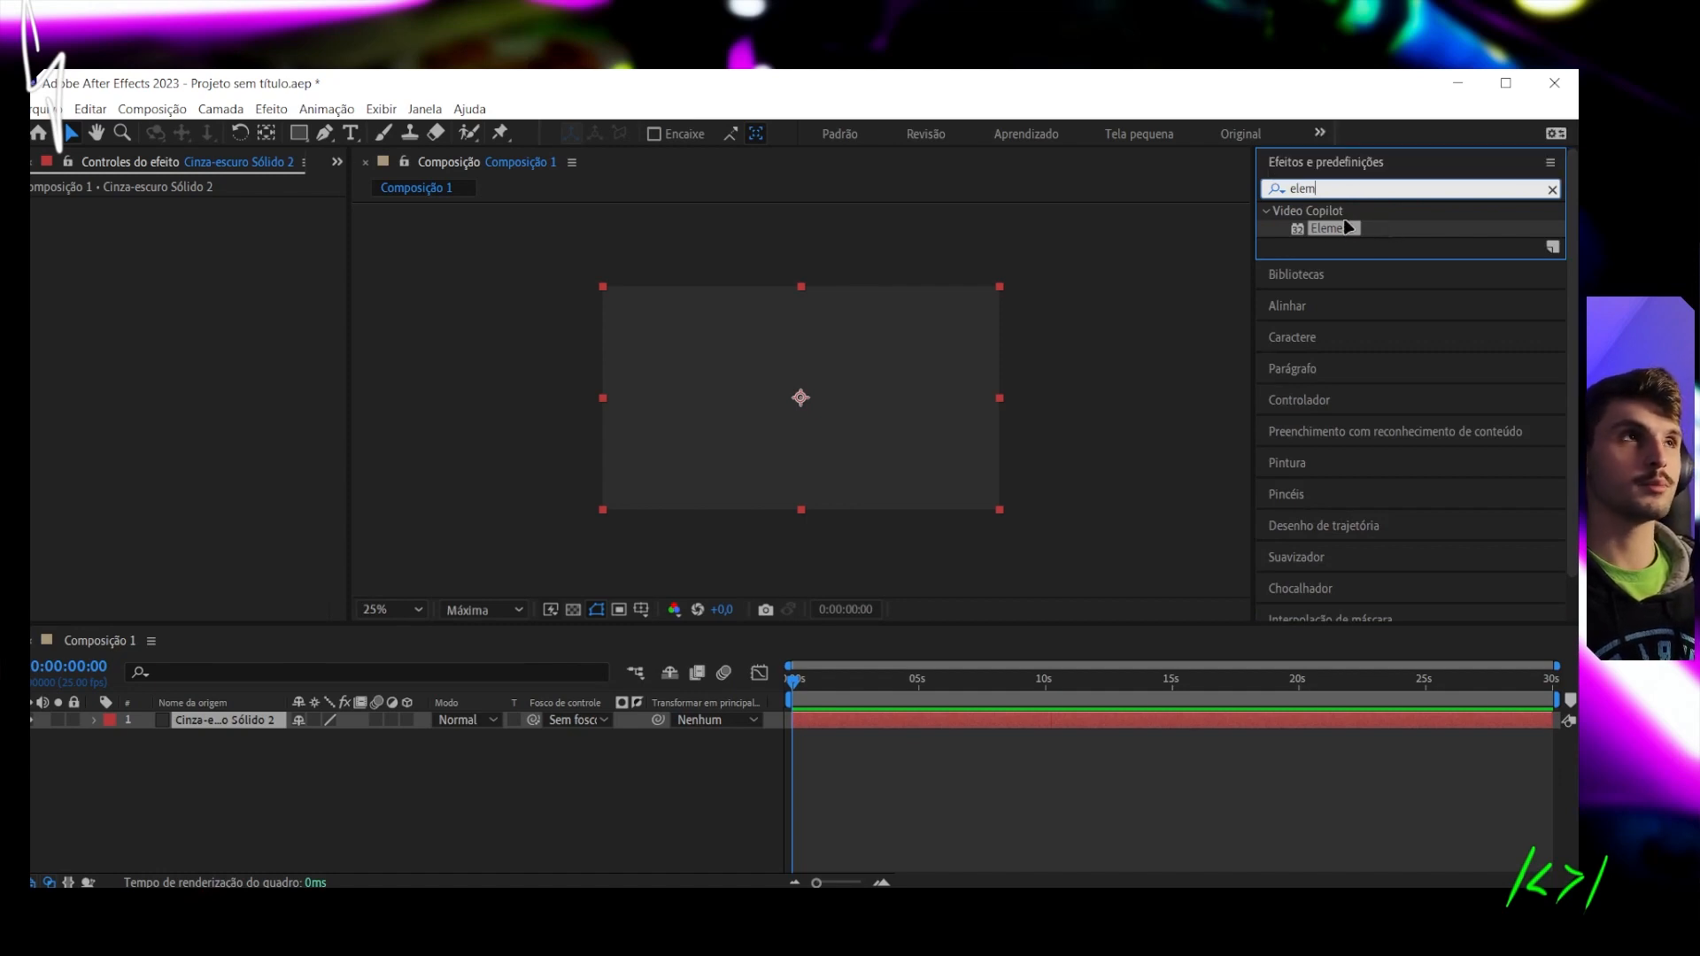
drag(1341, 232, 926, 360)
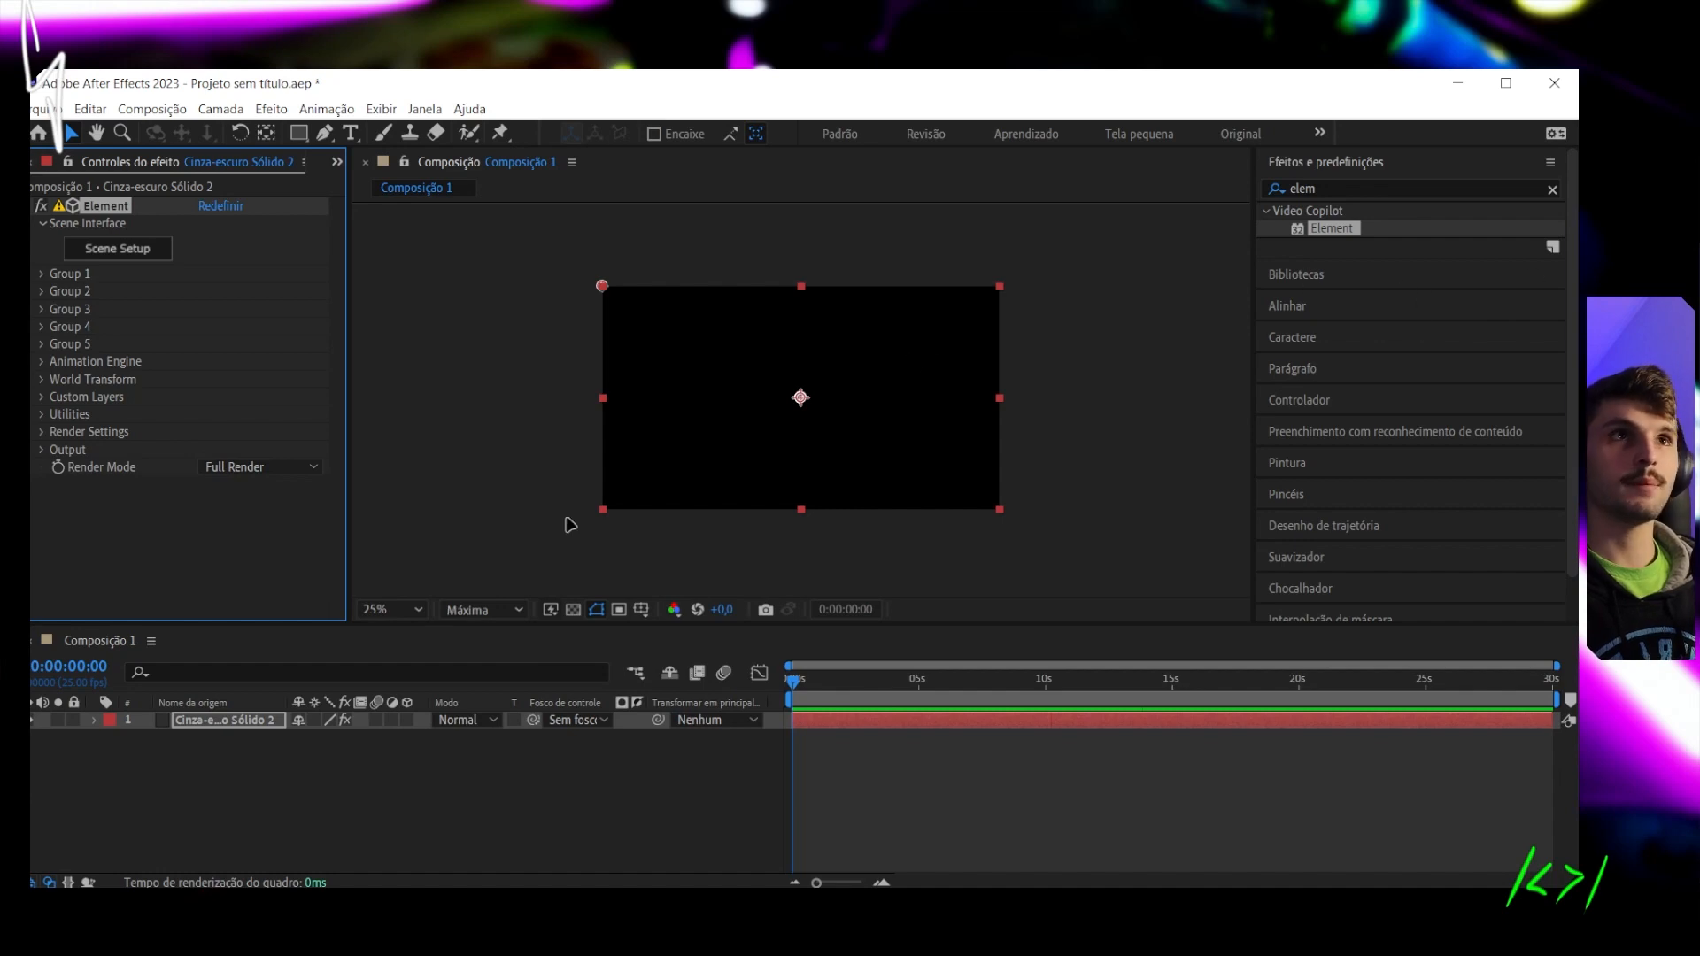
Rename the solid layer as "element 3d"
click(239, 747)
click(292, 719)
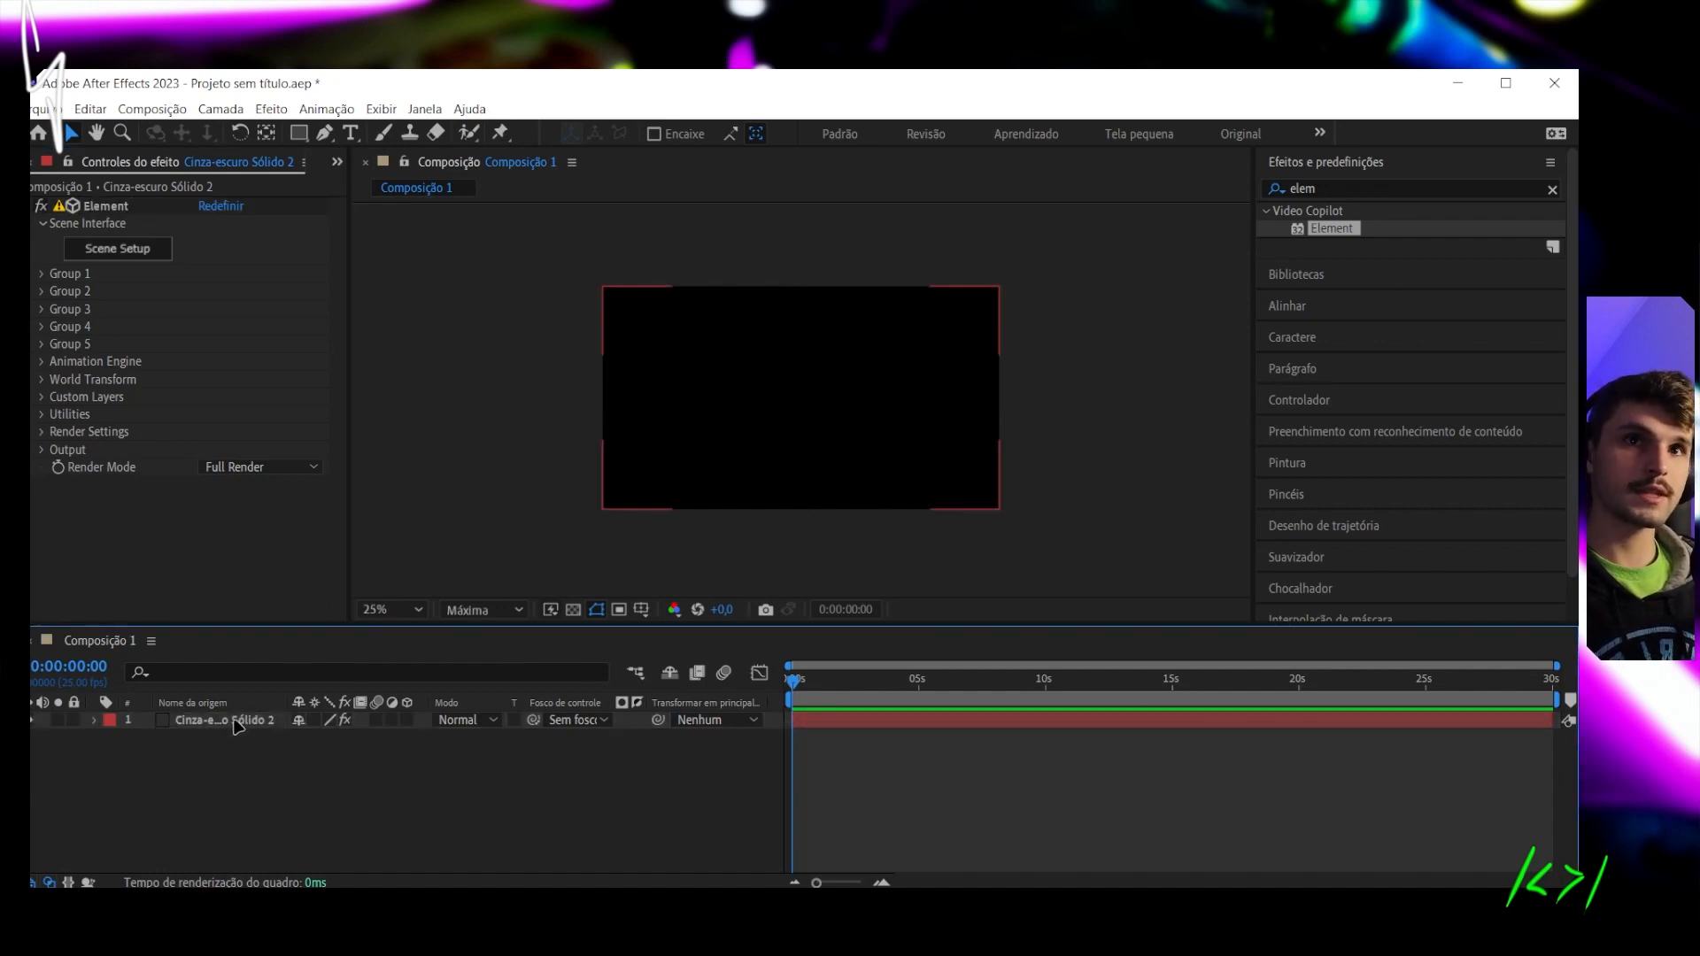
right_click(228, 724)
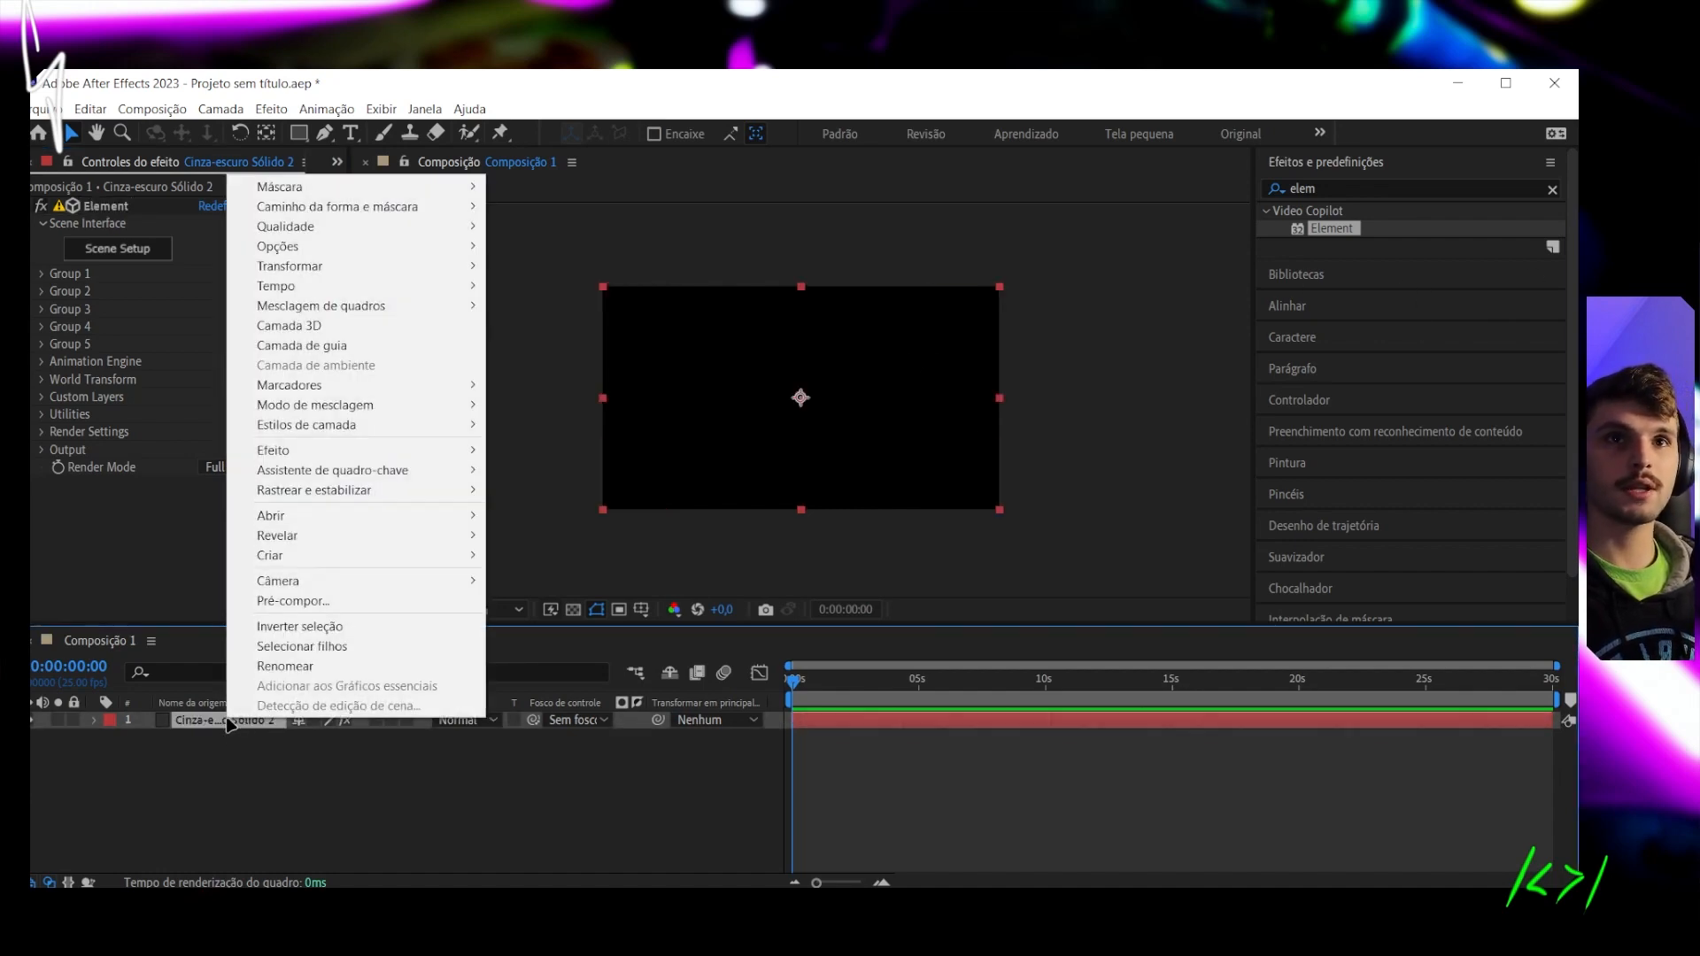
click(292, 665)
text(element)
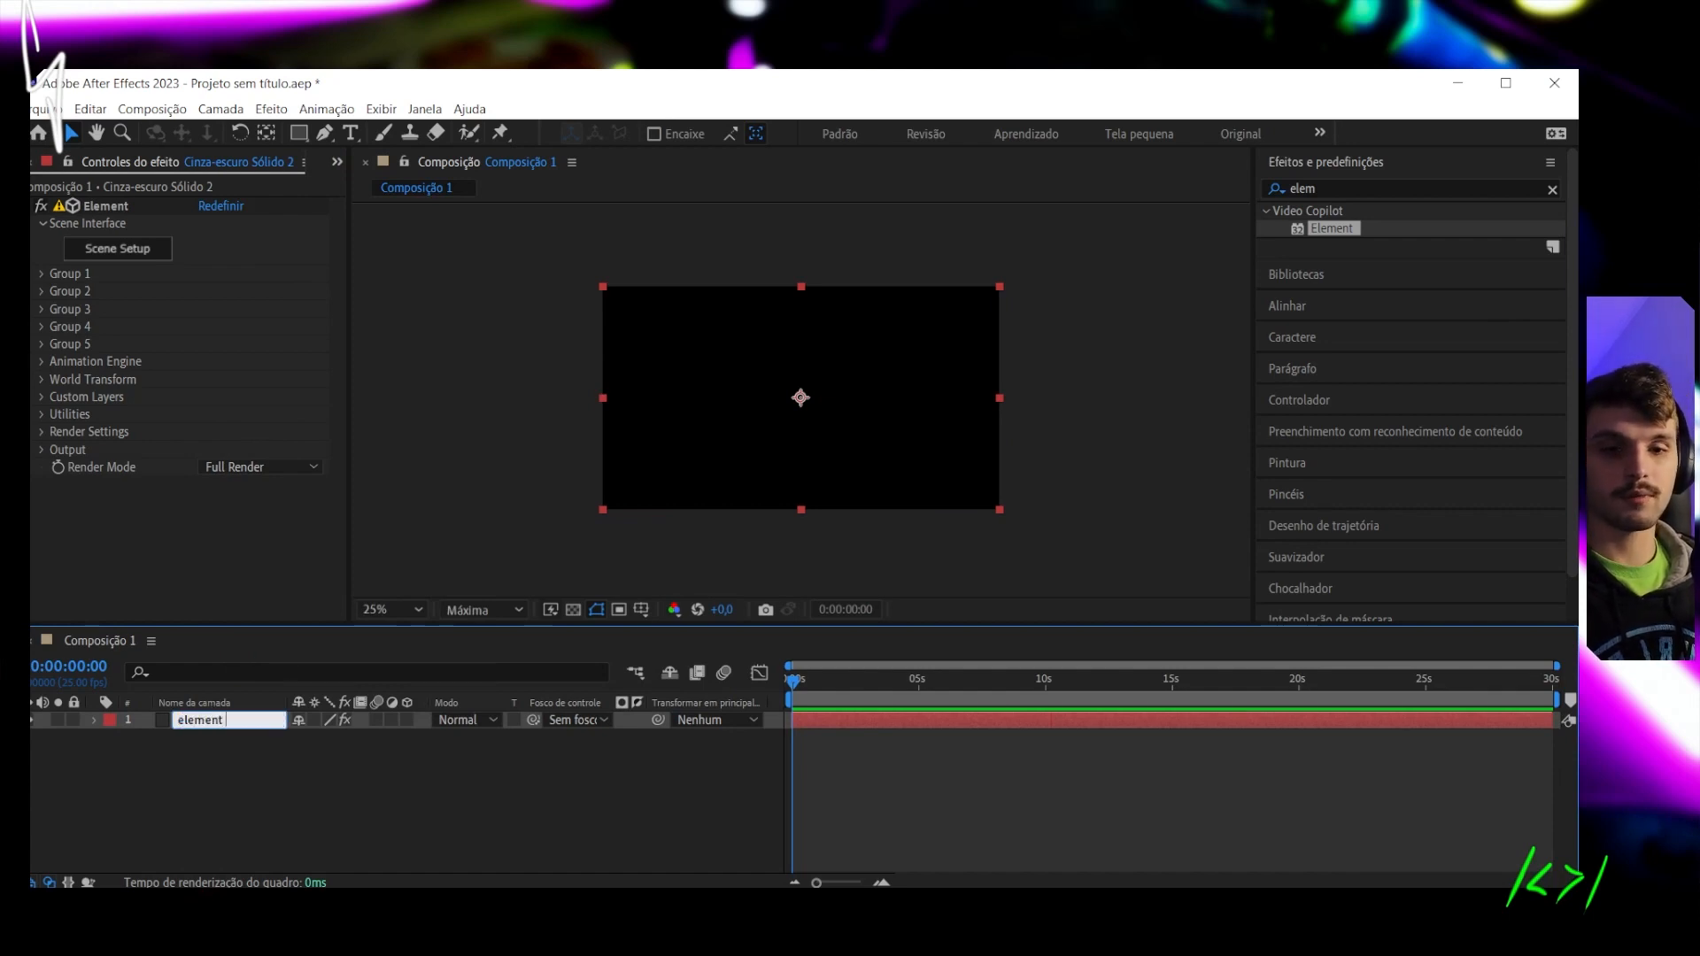
key(Return)
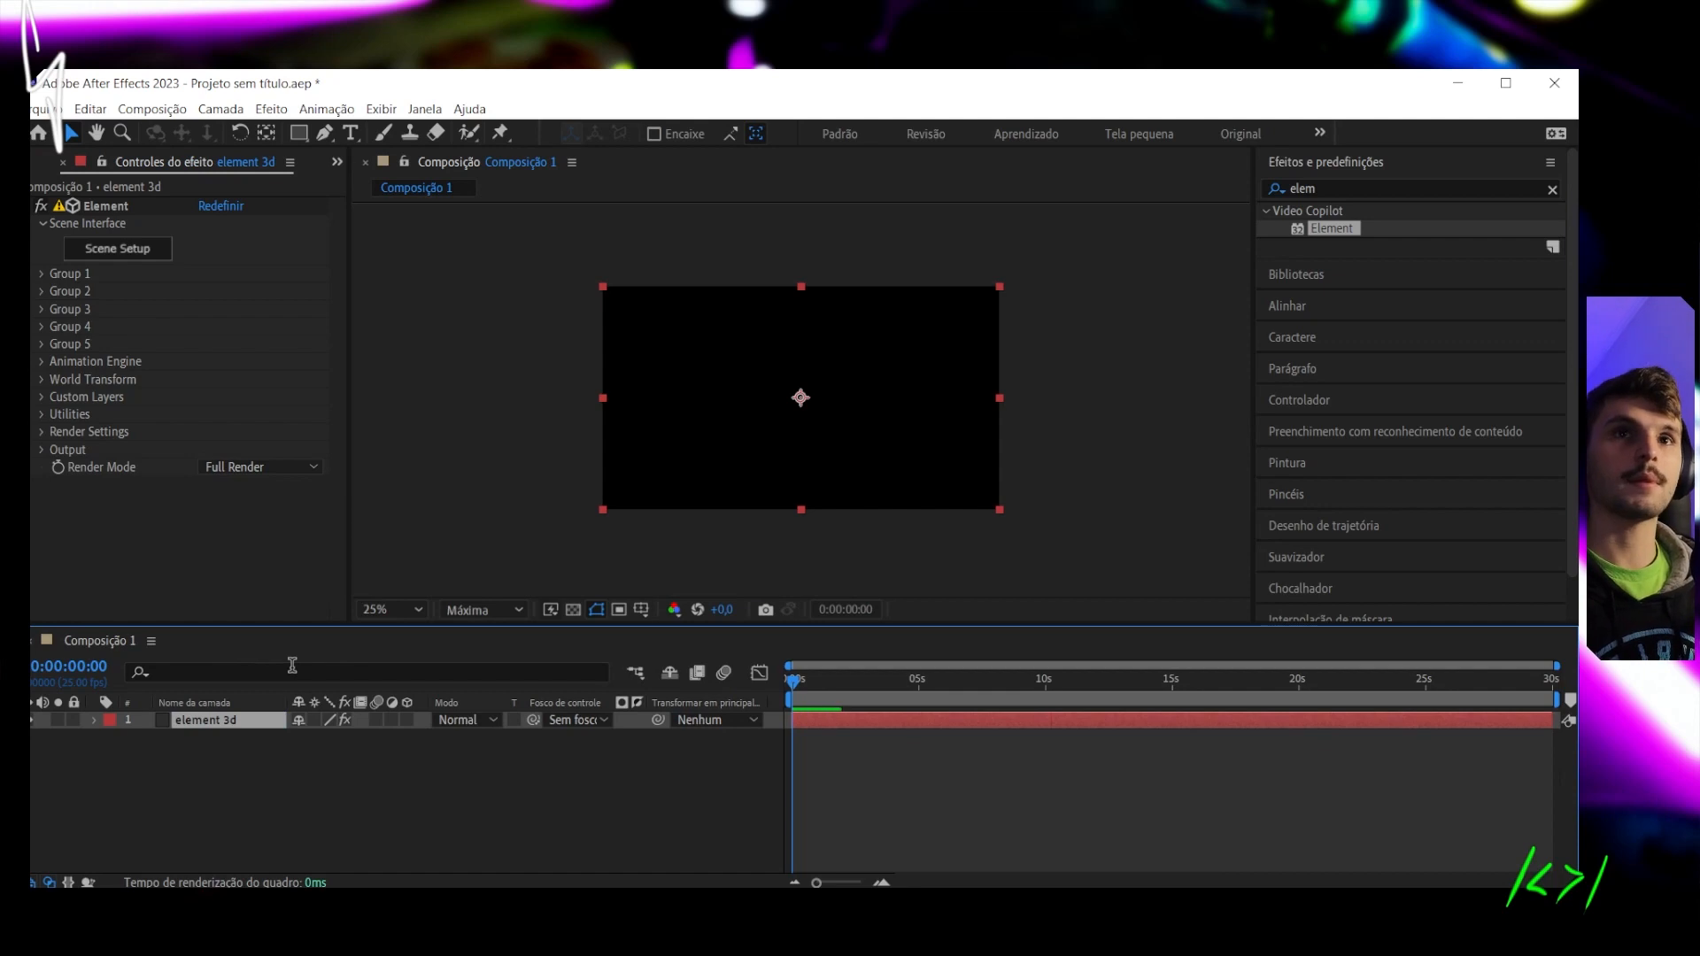
click(279, 769)
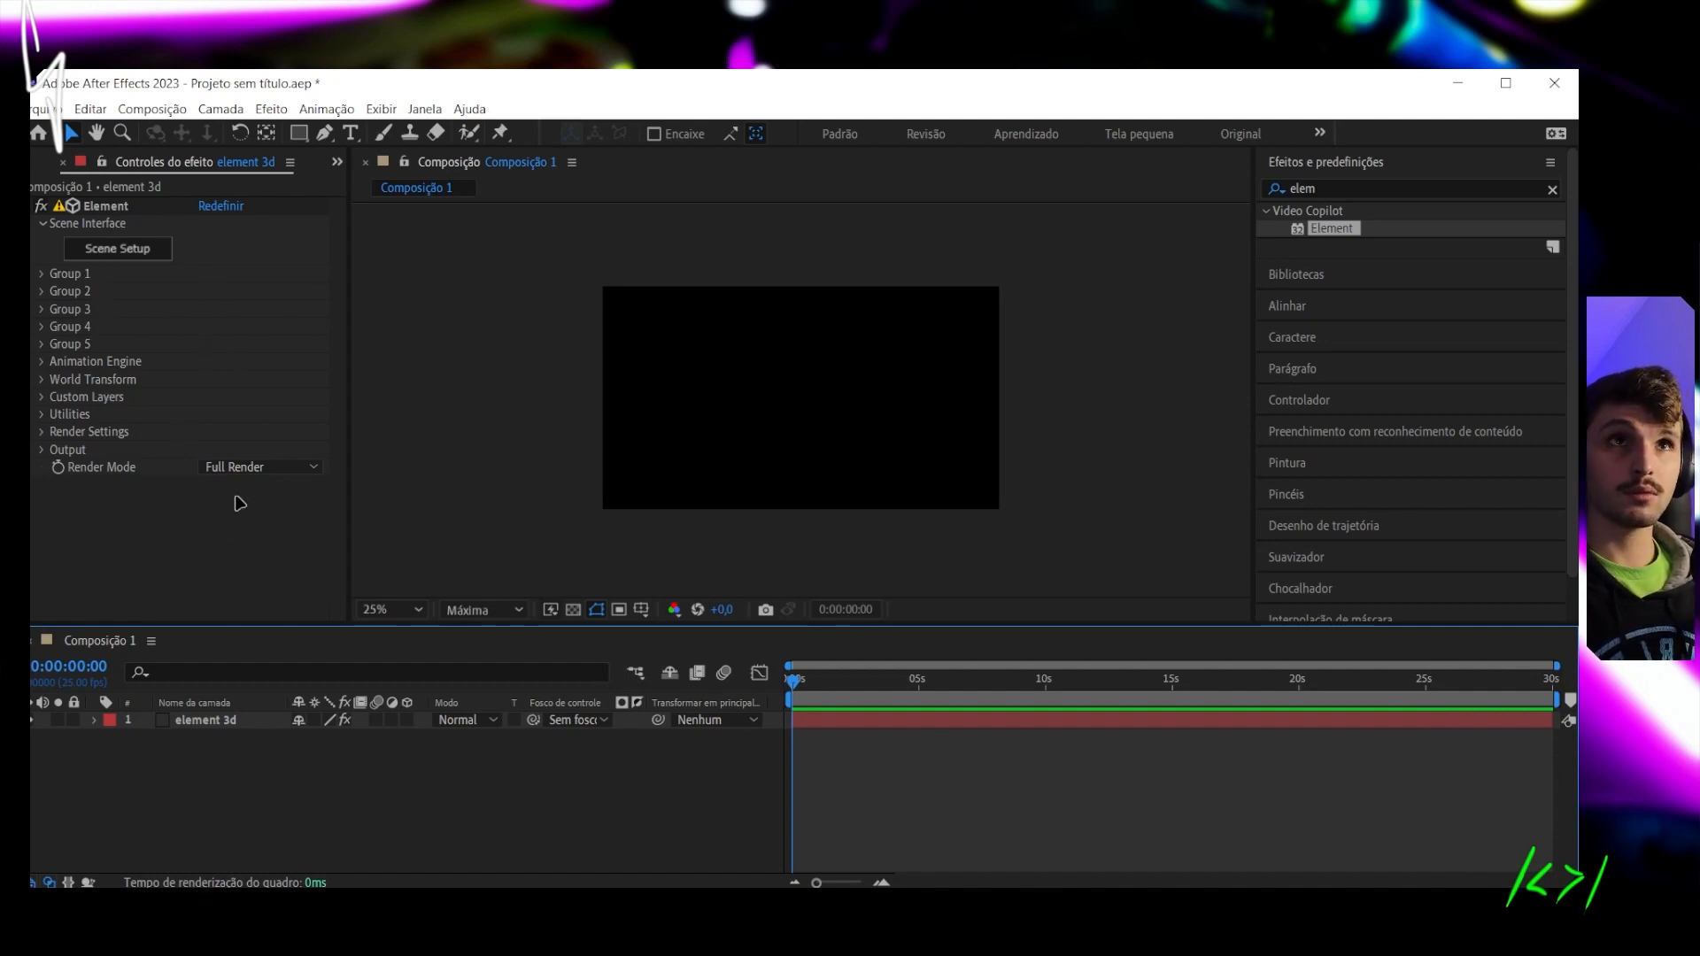
Open the Element effect's Scene Setup and look around the empty 3D preview and the model browser folders
click(205, 554)
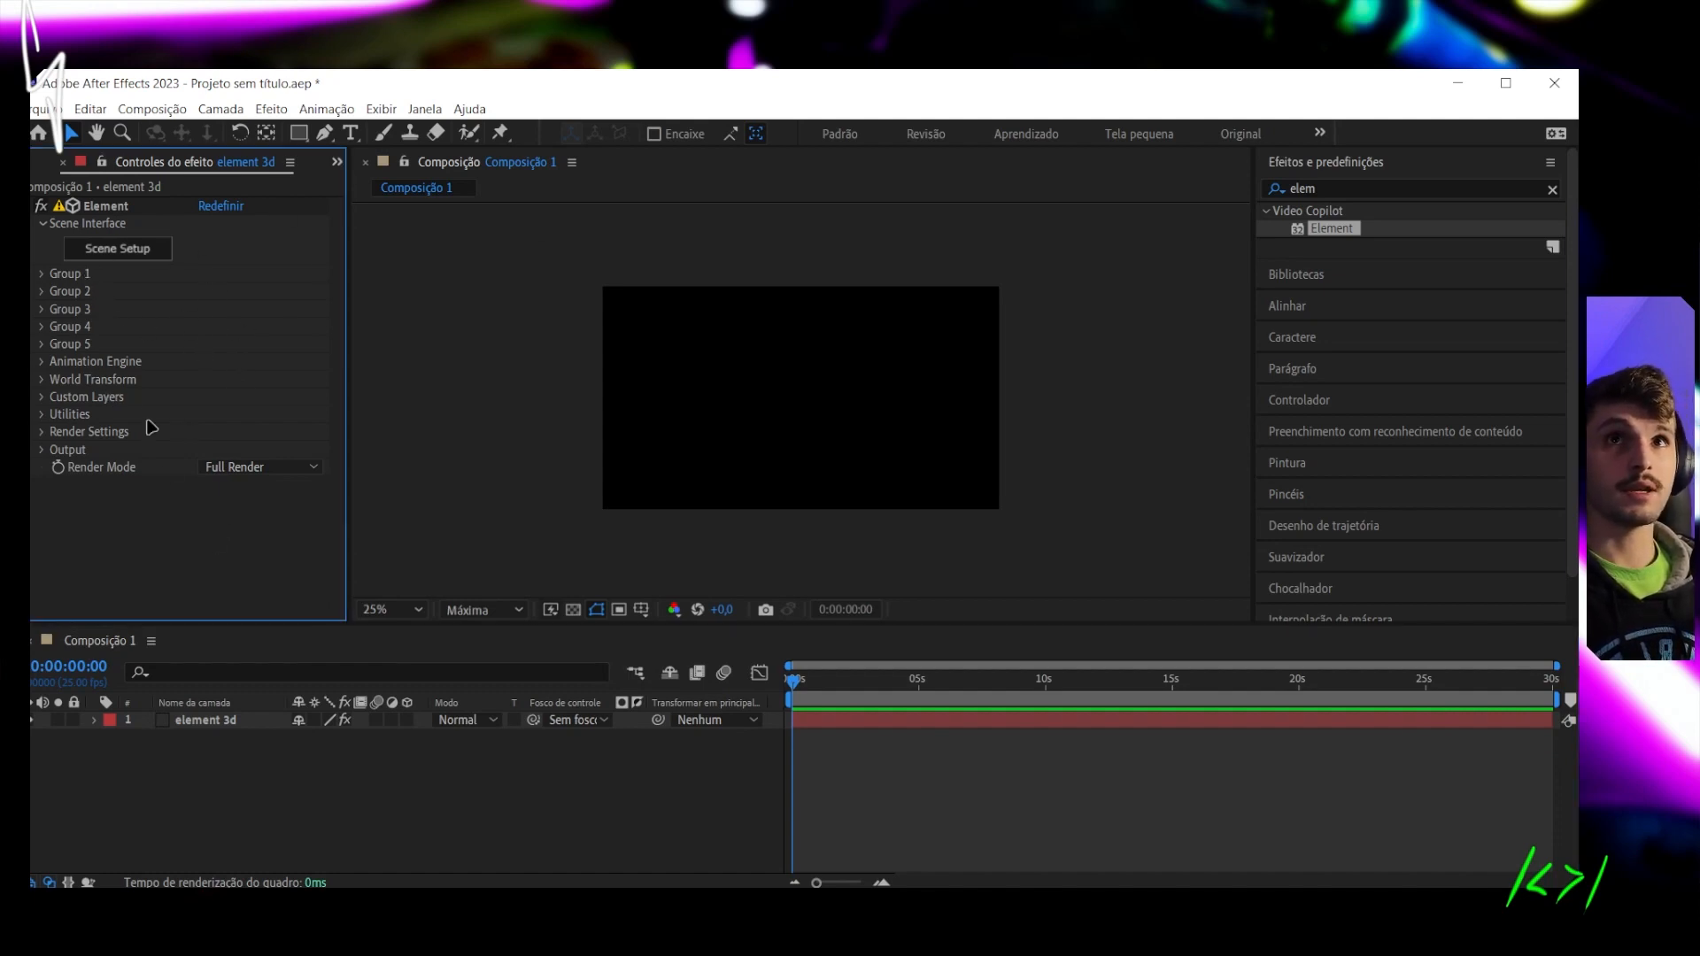
click(108, 250)
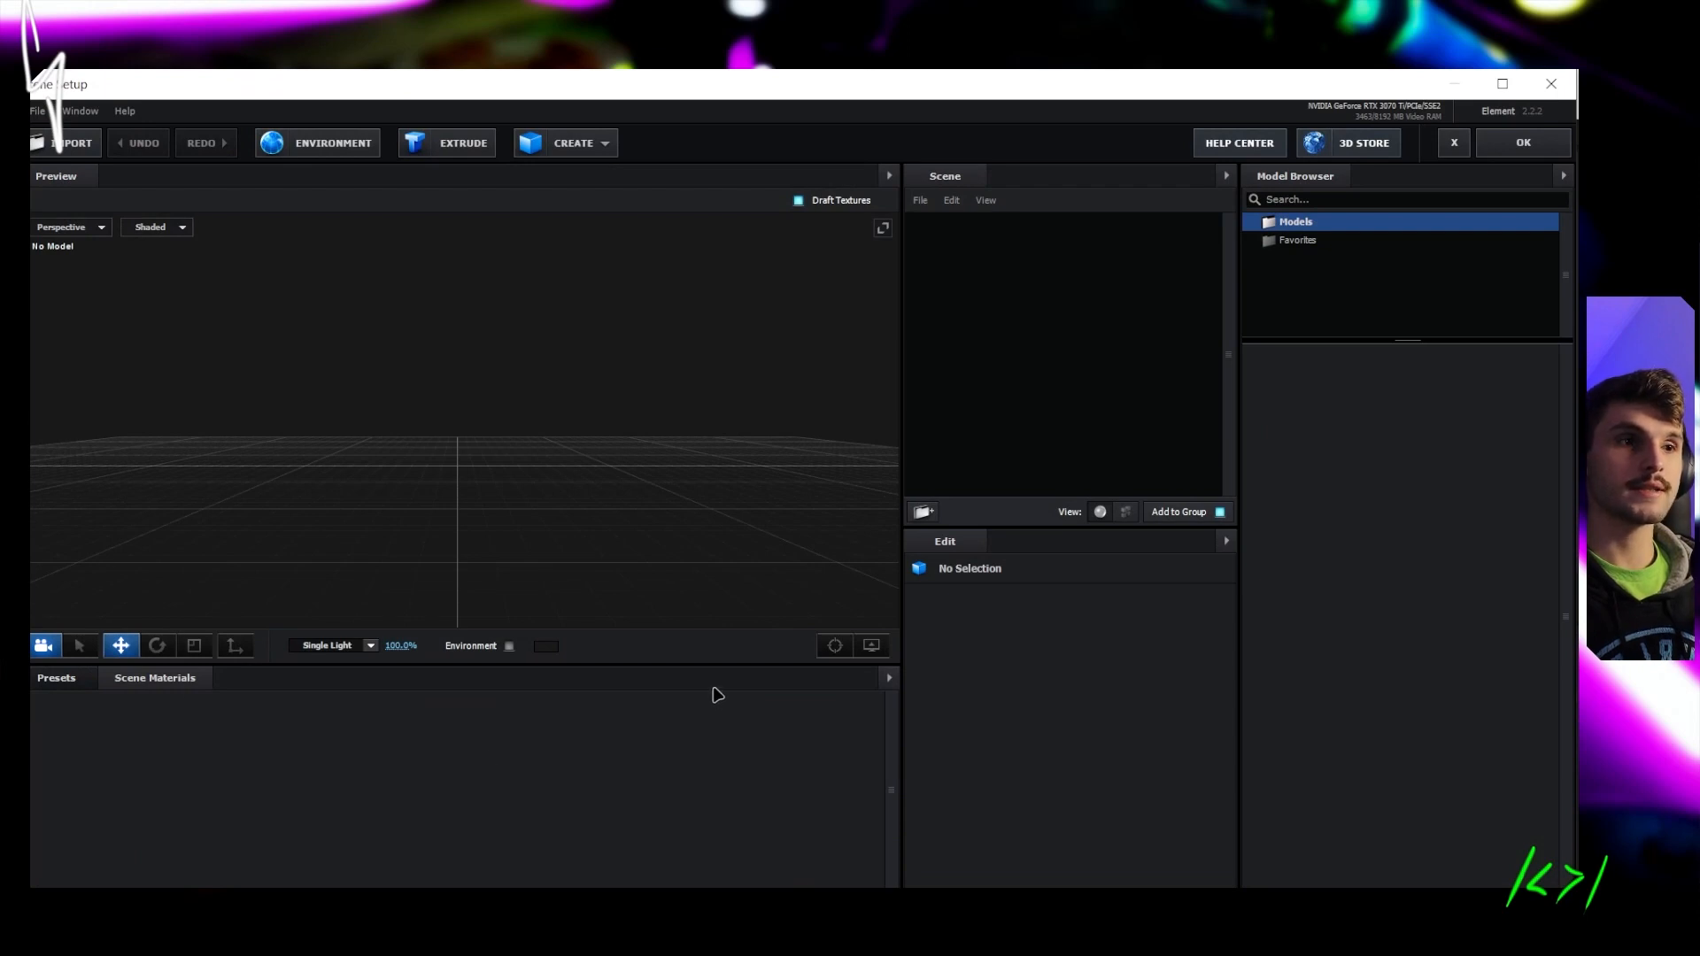
drag(677, 479, 704, 278)
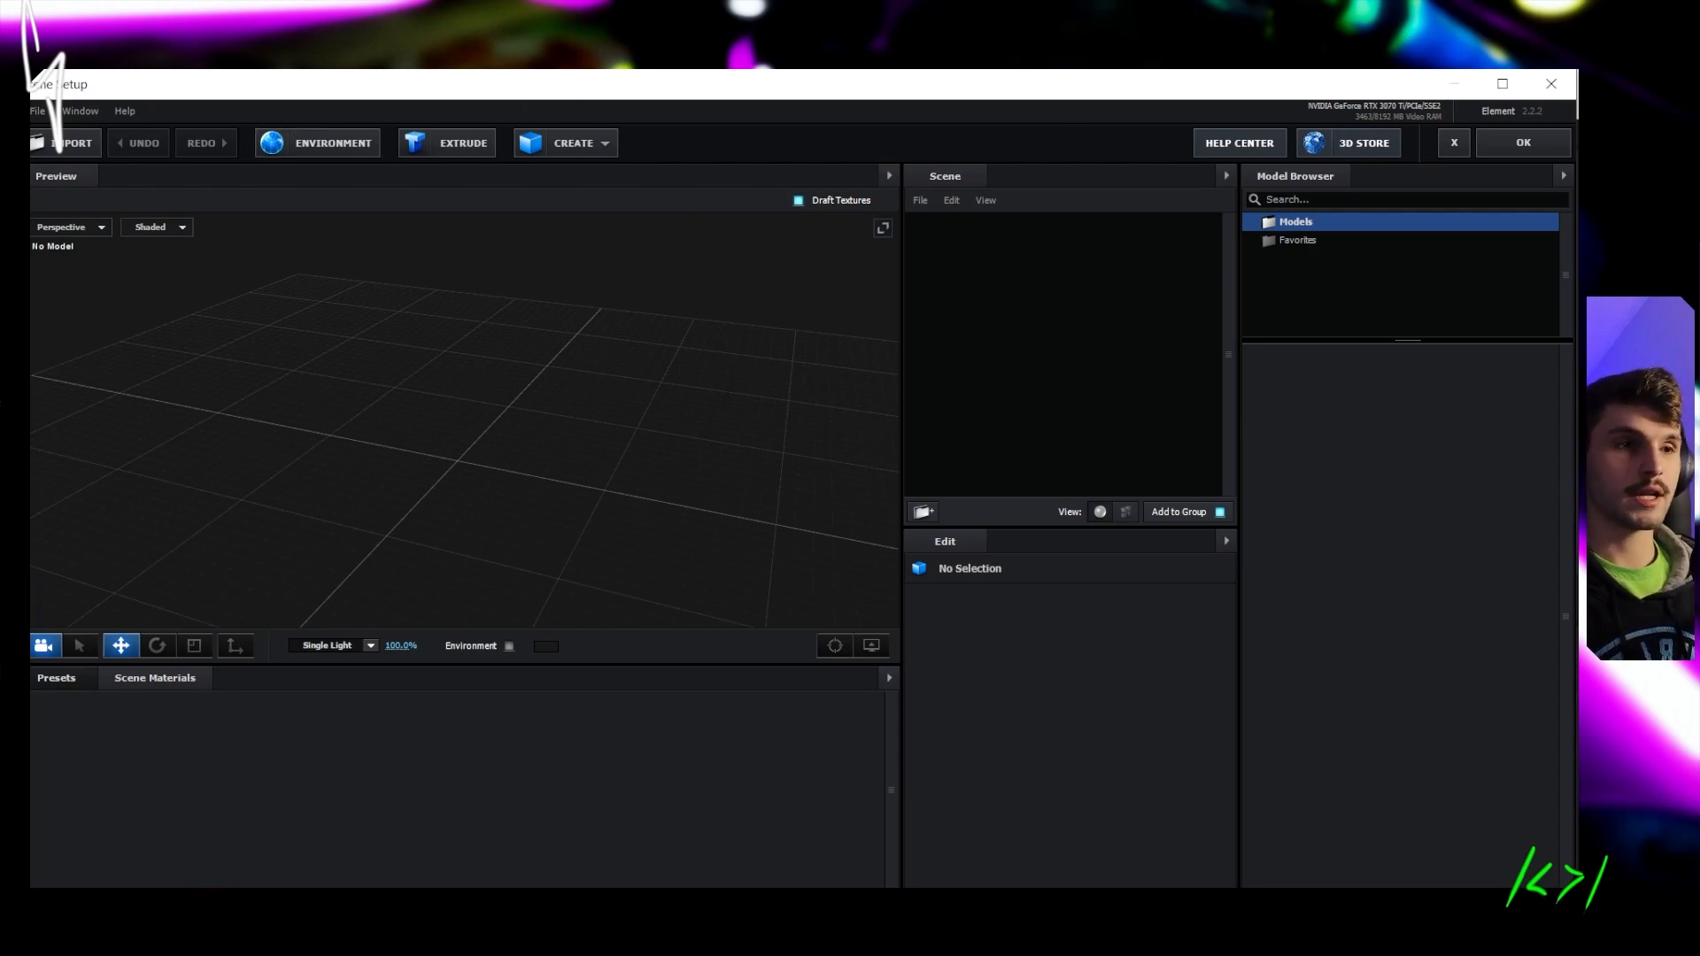
drag(455, 514, 456, 549)
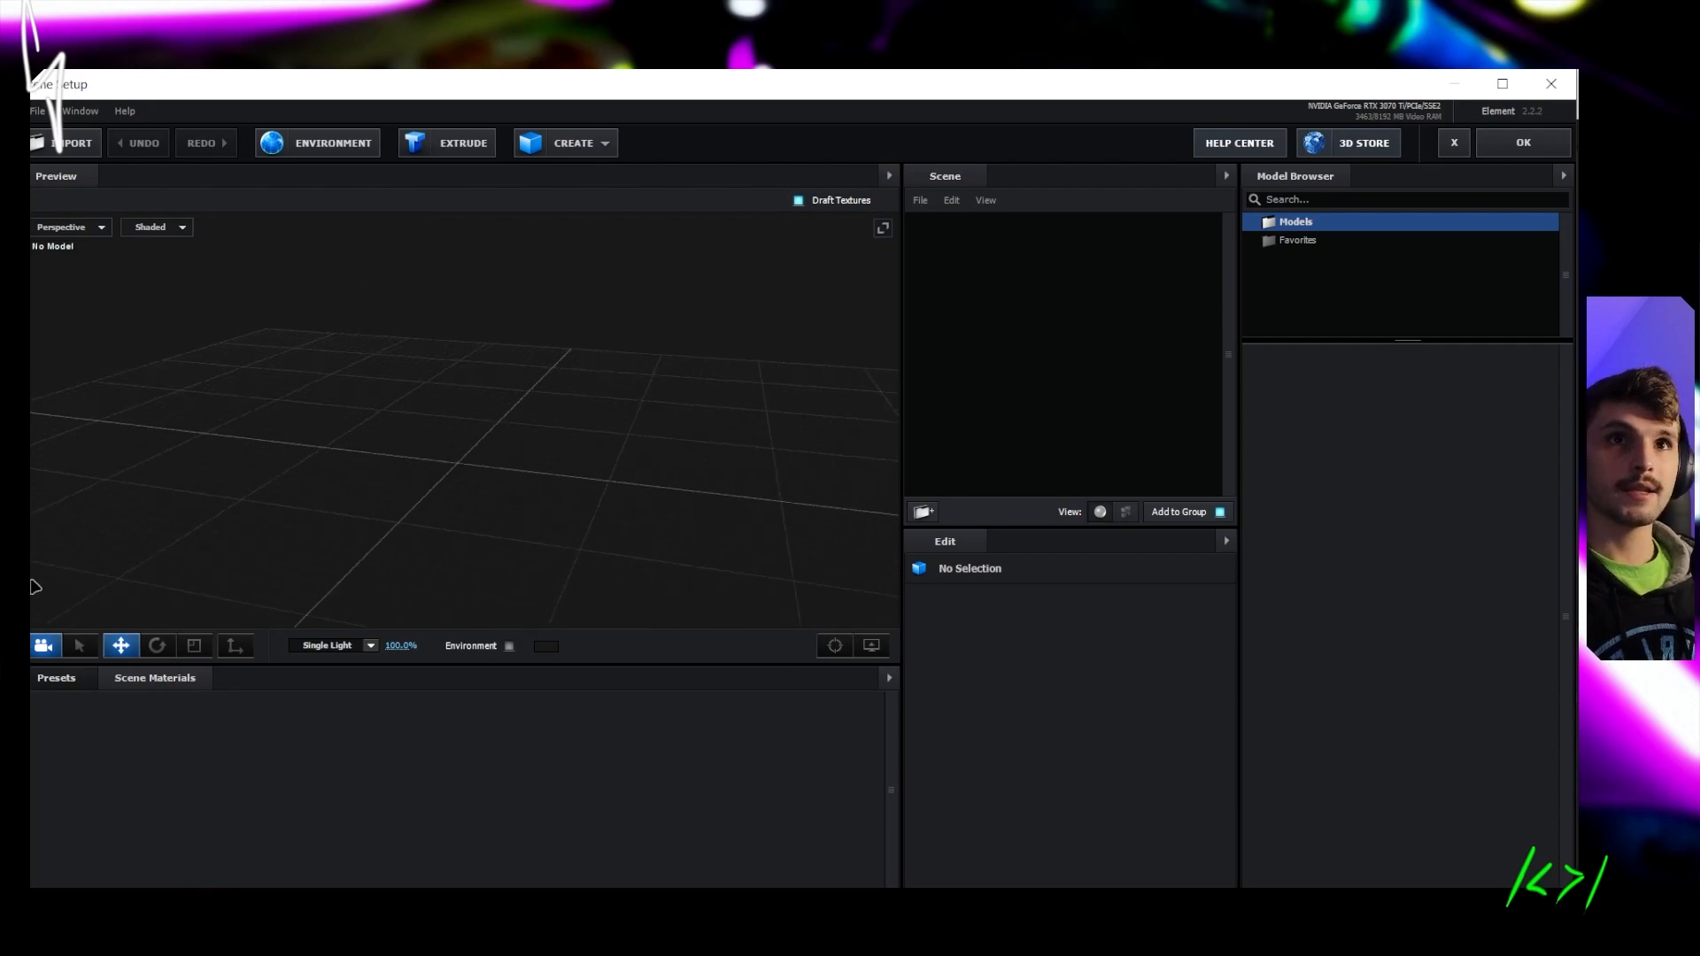
drag(523, 352, 474, 402)
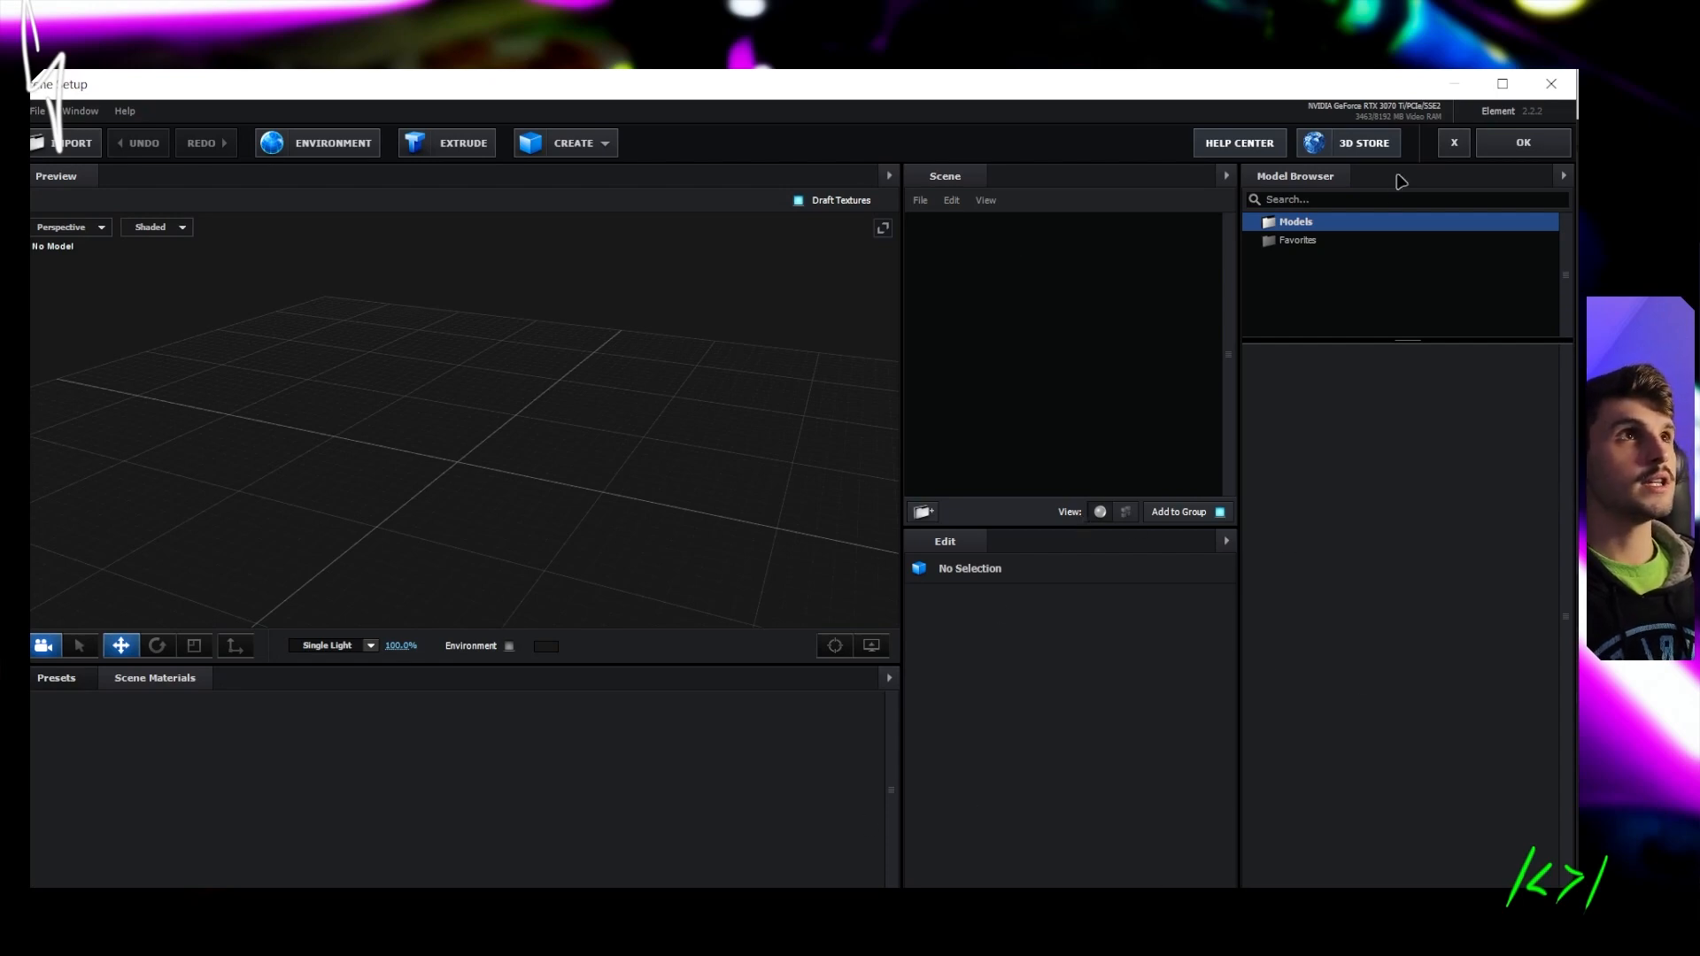
click(1307, 243)
click(1308, 224)
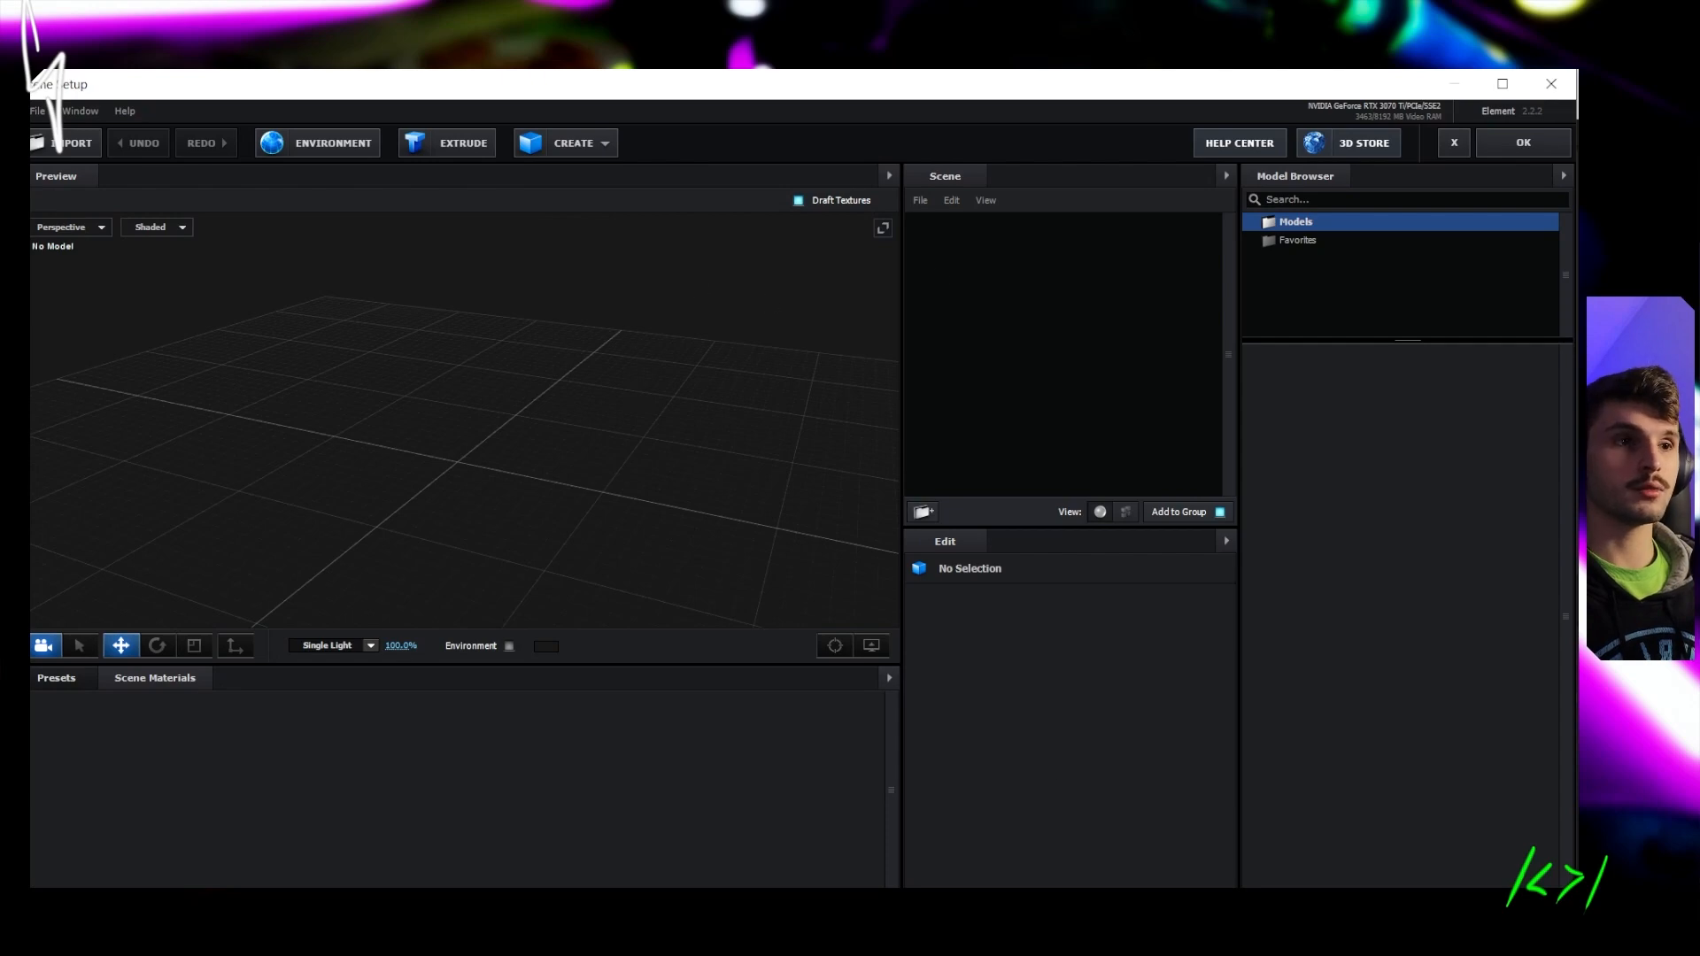
Create a box primitive in the Element scene
click(608, 145)
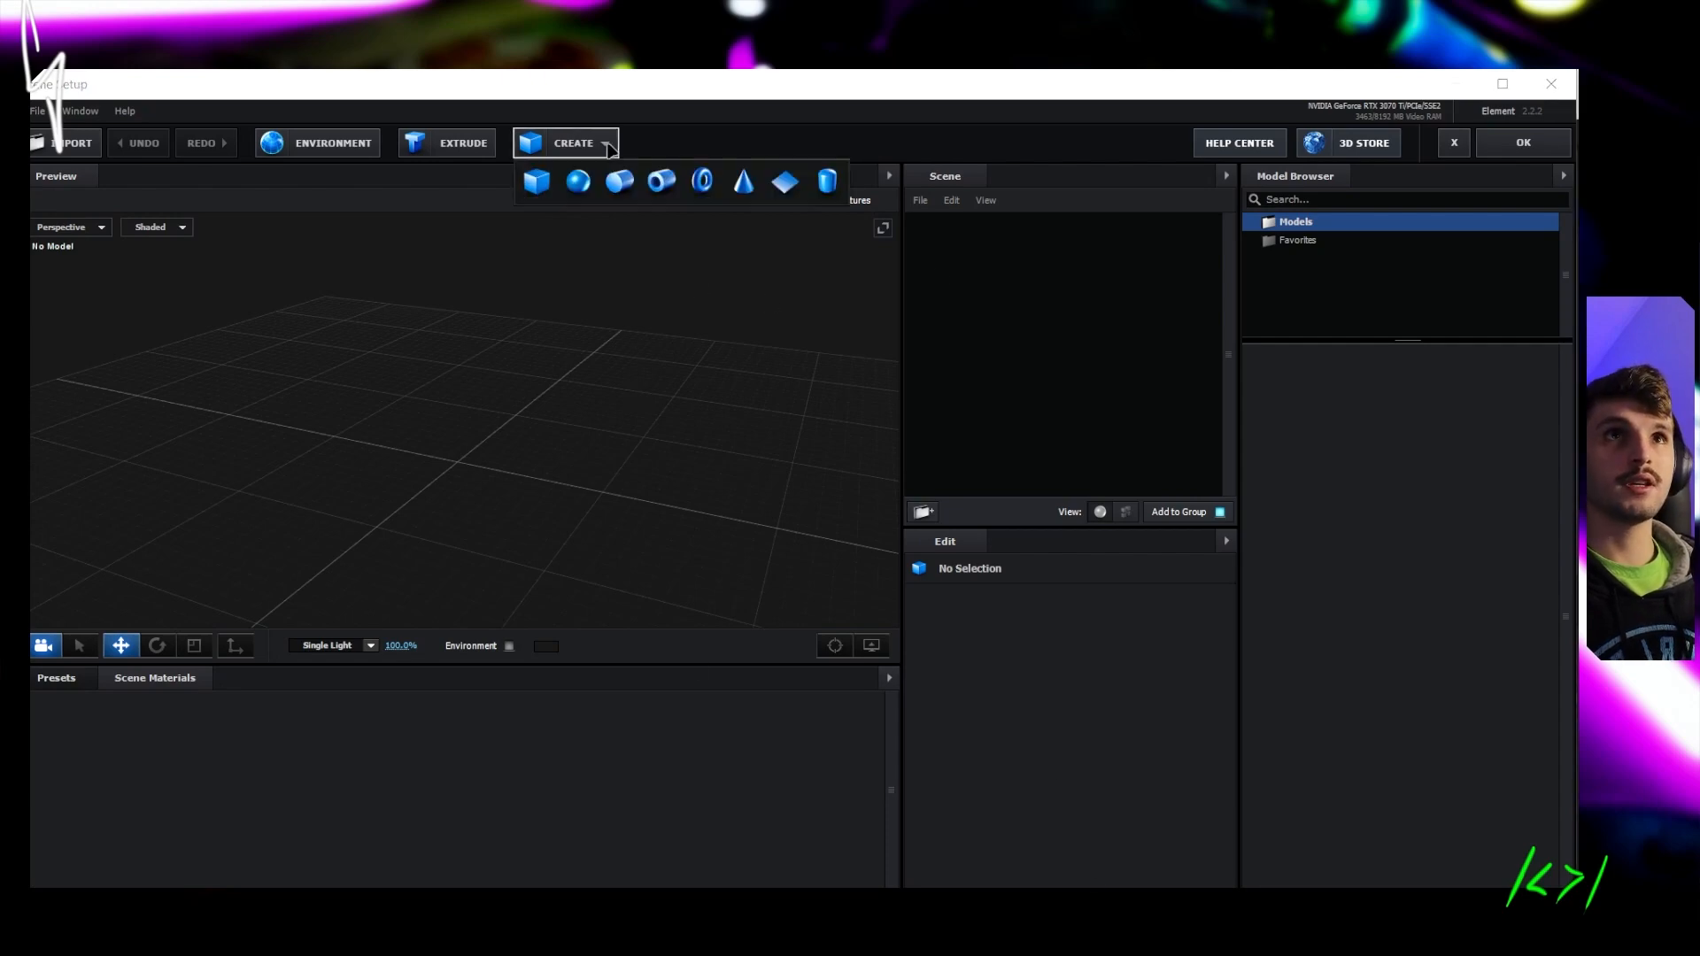
click(537, 183)
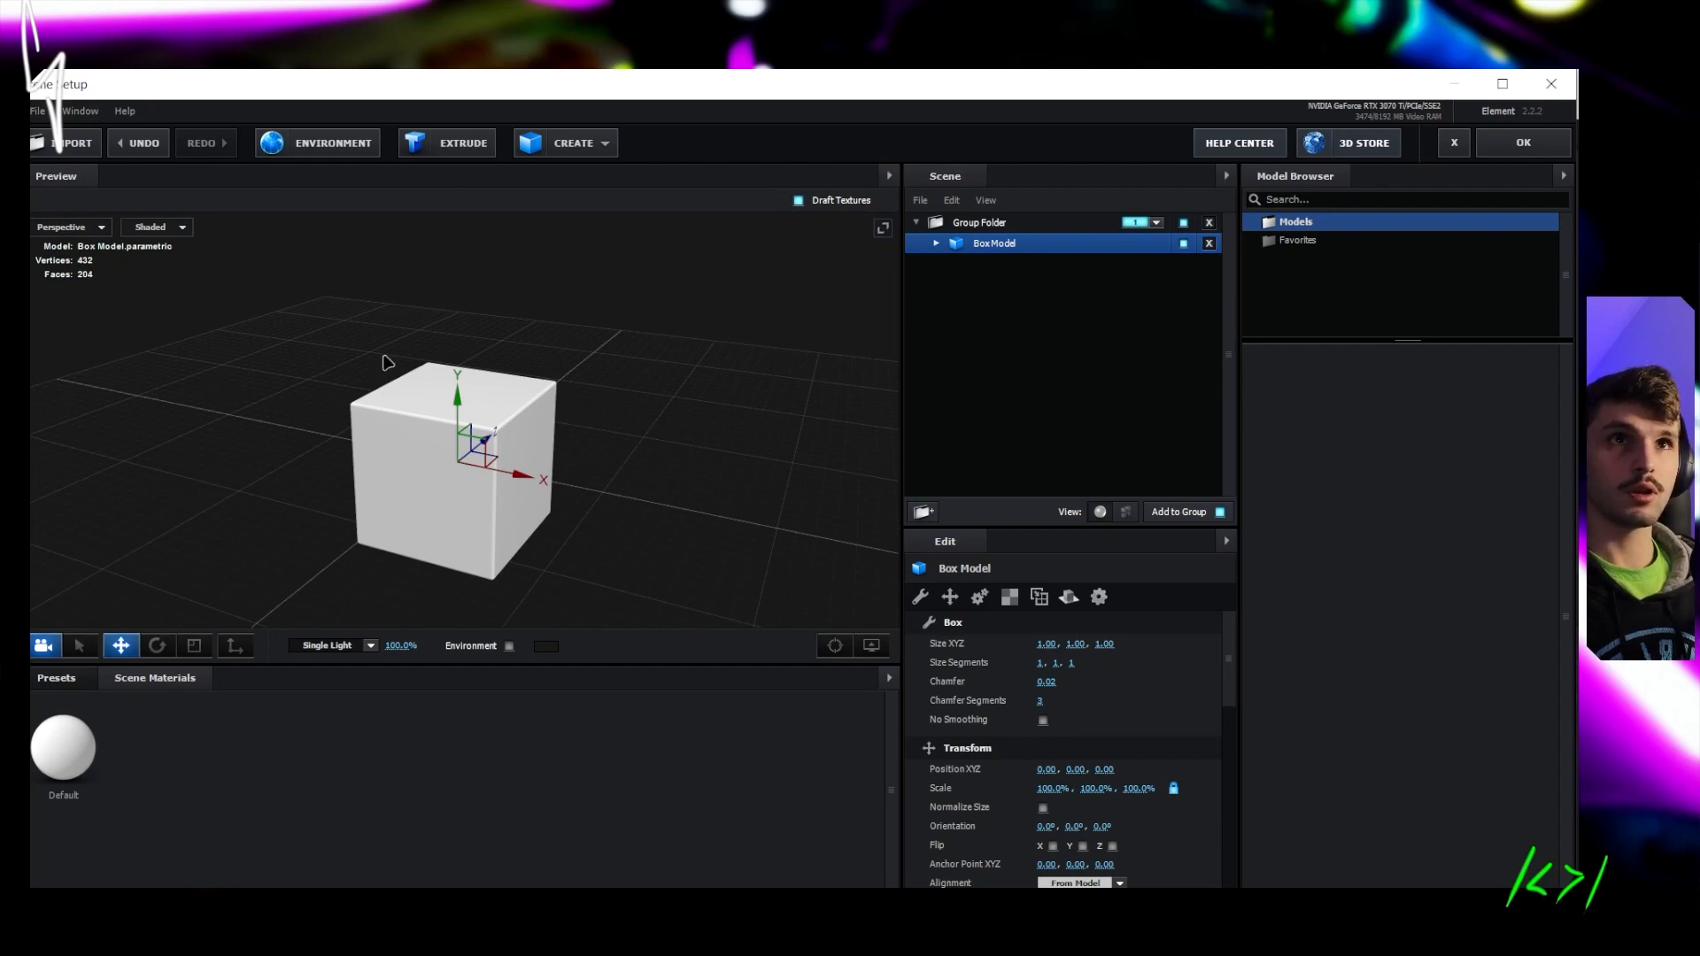
Examine the box from several angles and look at the move, rotate and scale gizmos of its group folder
mouse_move(635, 453)
mouse_down()
mouse_move(587, 402)
mouse_move(622, 440)
mouse_up()
drag(615, 327, 634, 386)
click(654, 455)
drag(654, 455, 645, 489)
drag(558, 554, 522, 538)
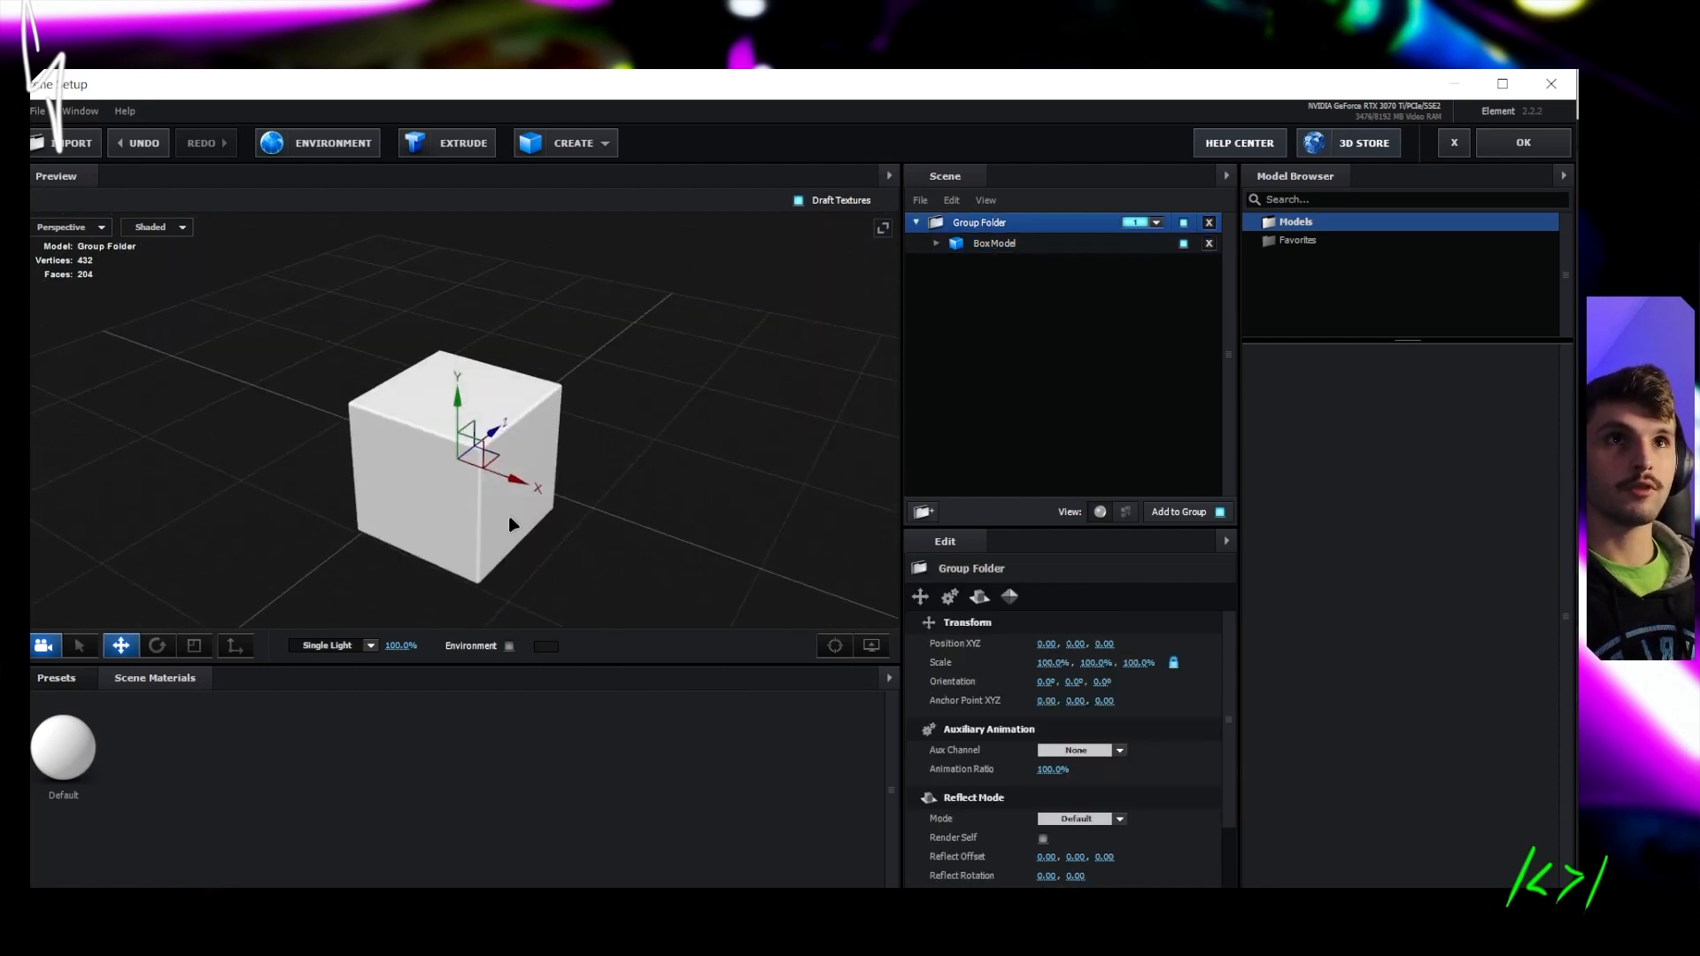
click(122, 648)
click(122, 647)
click(157, 645)
click(195, 646)
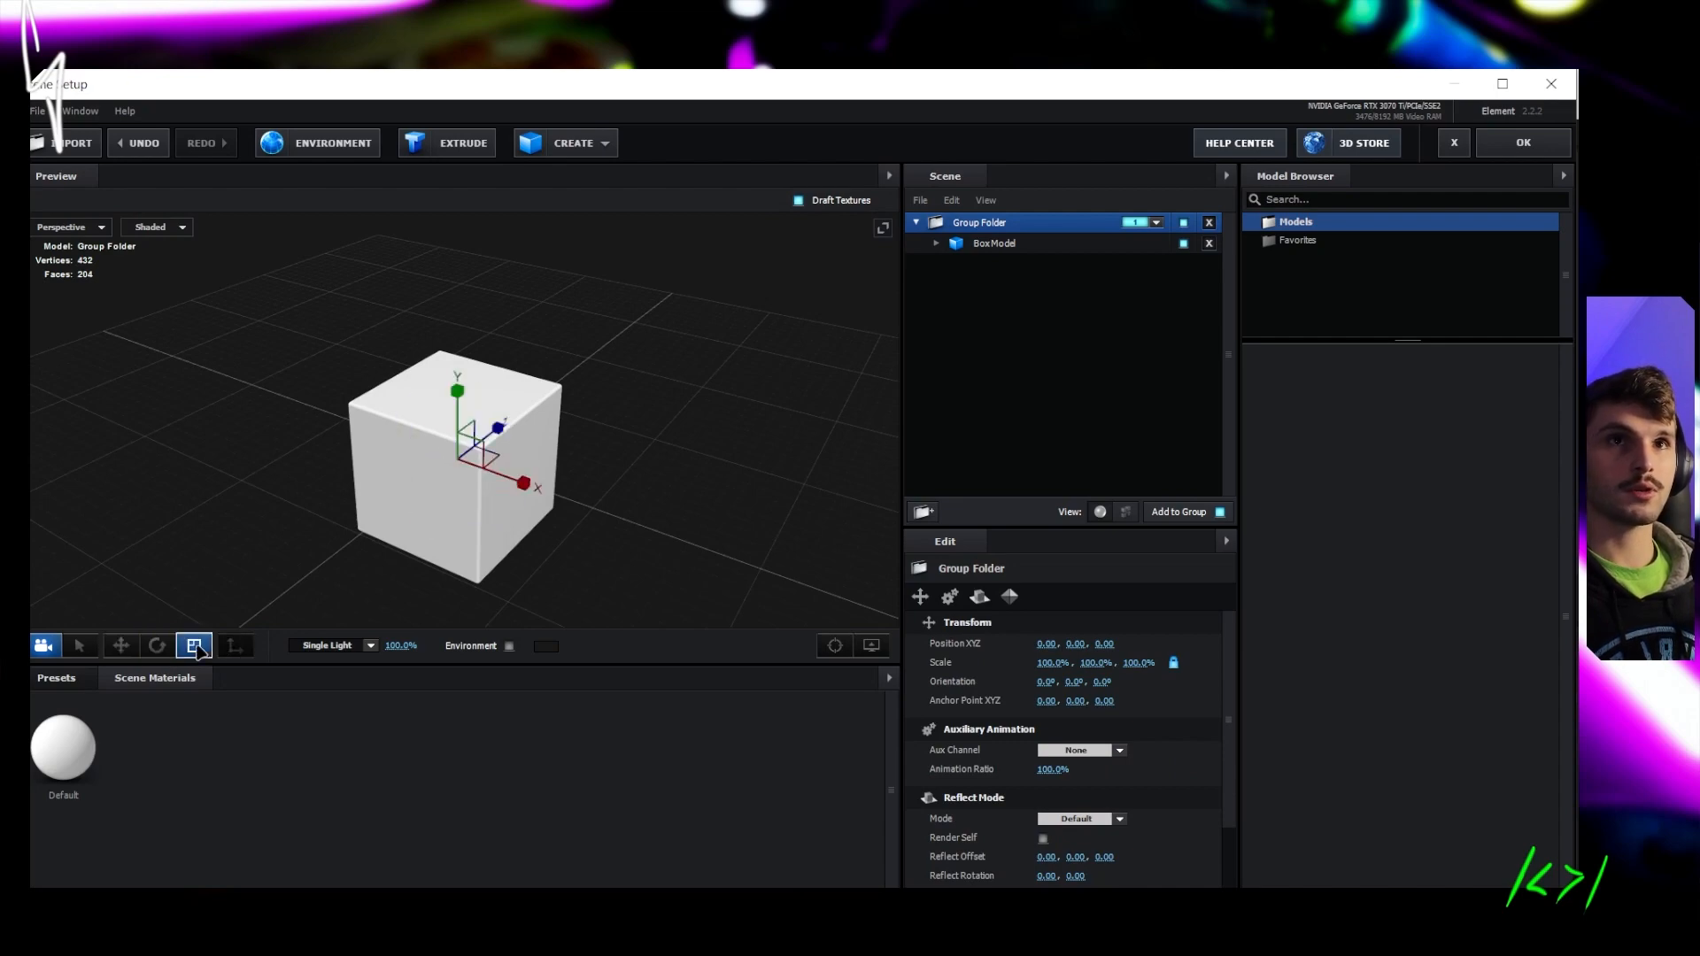
click(121, 646)
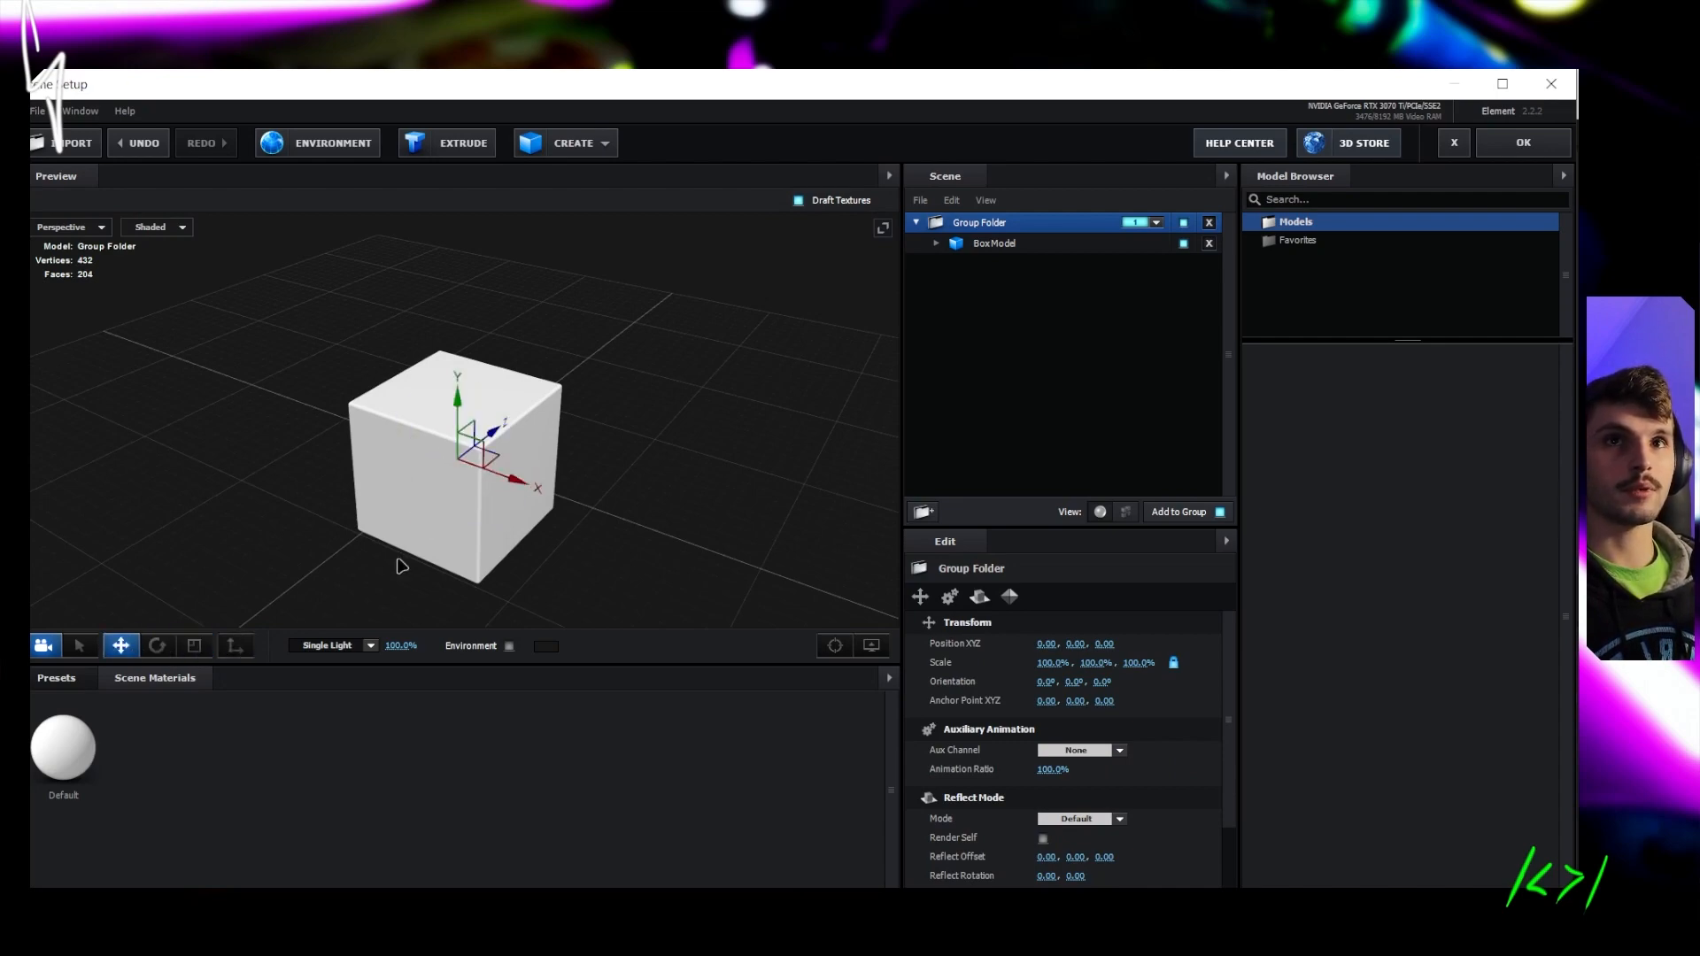
Try moving, rotating and scaling the group folder in the 3D preview, and undo these transforms
drag(519, 483, 555, 484)
click(156, 646)
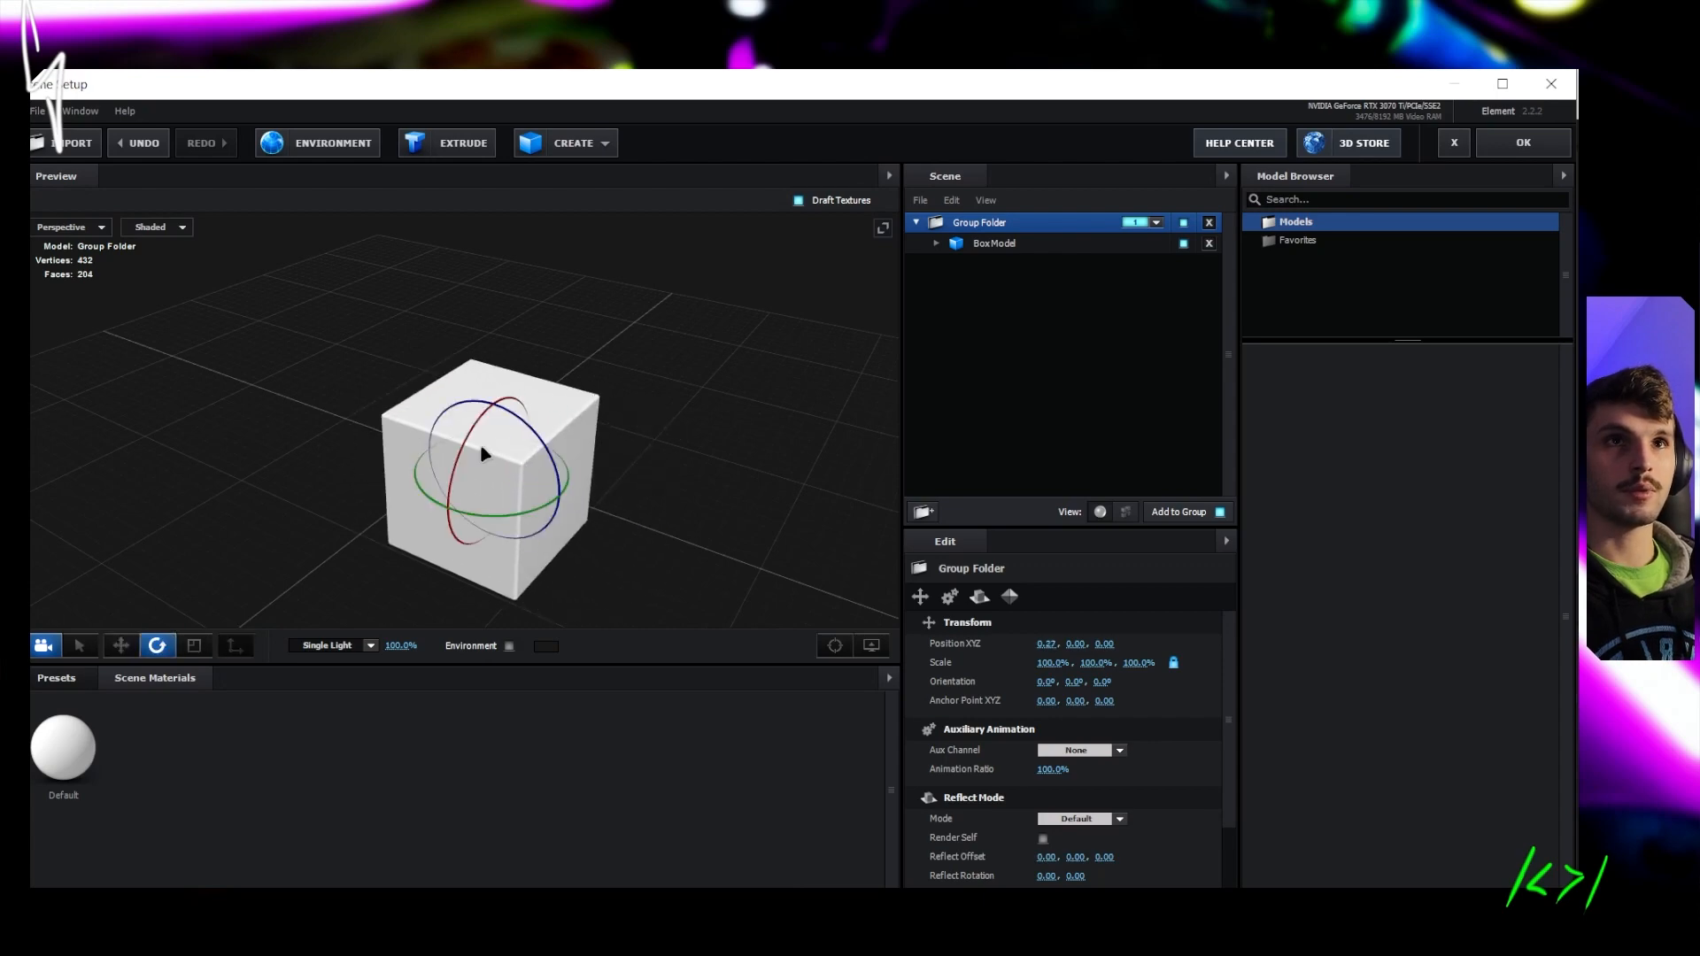
drag(554, 482, 514, 450)
key(r)
key(ctrl+z)
key(ctrl+z)
key(ctrl+z)
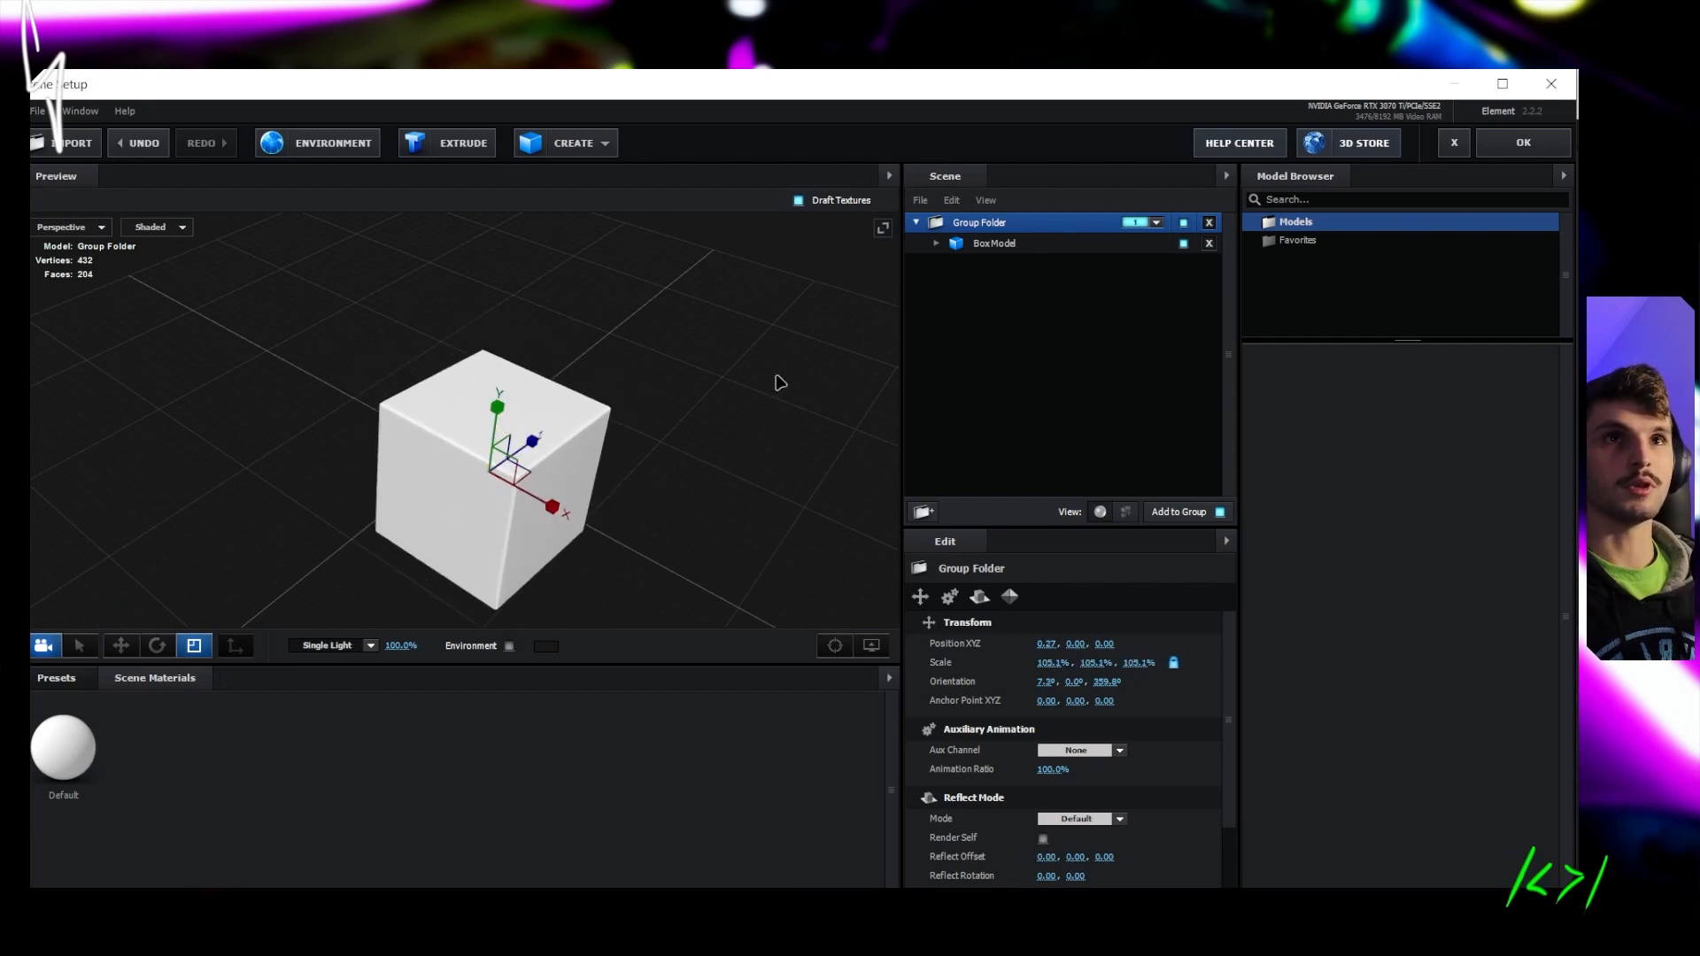
key(ctrl+z)
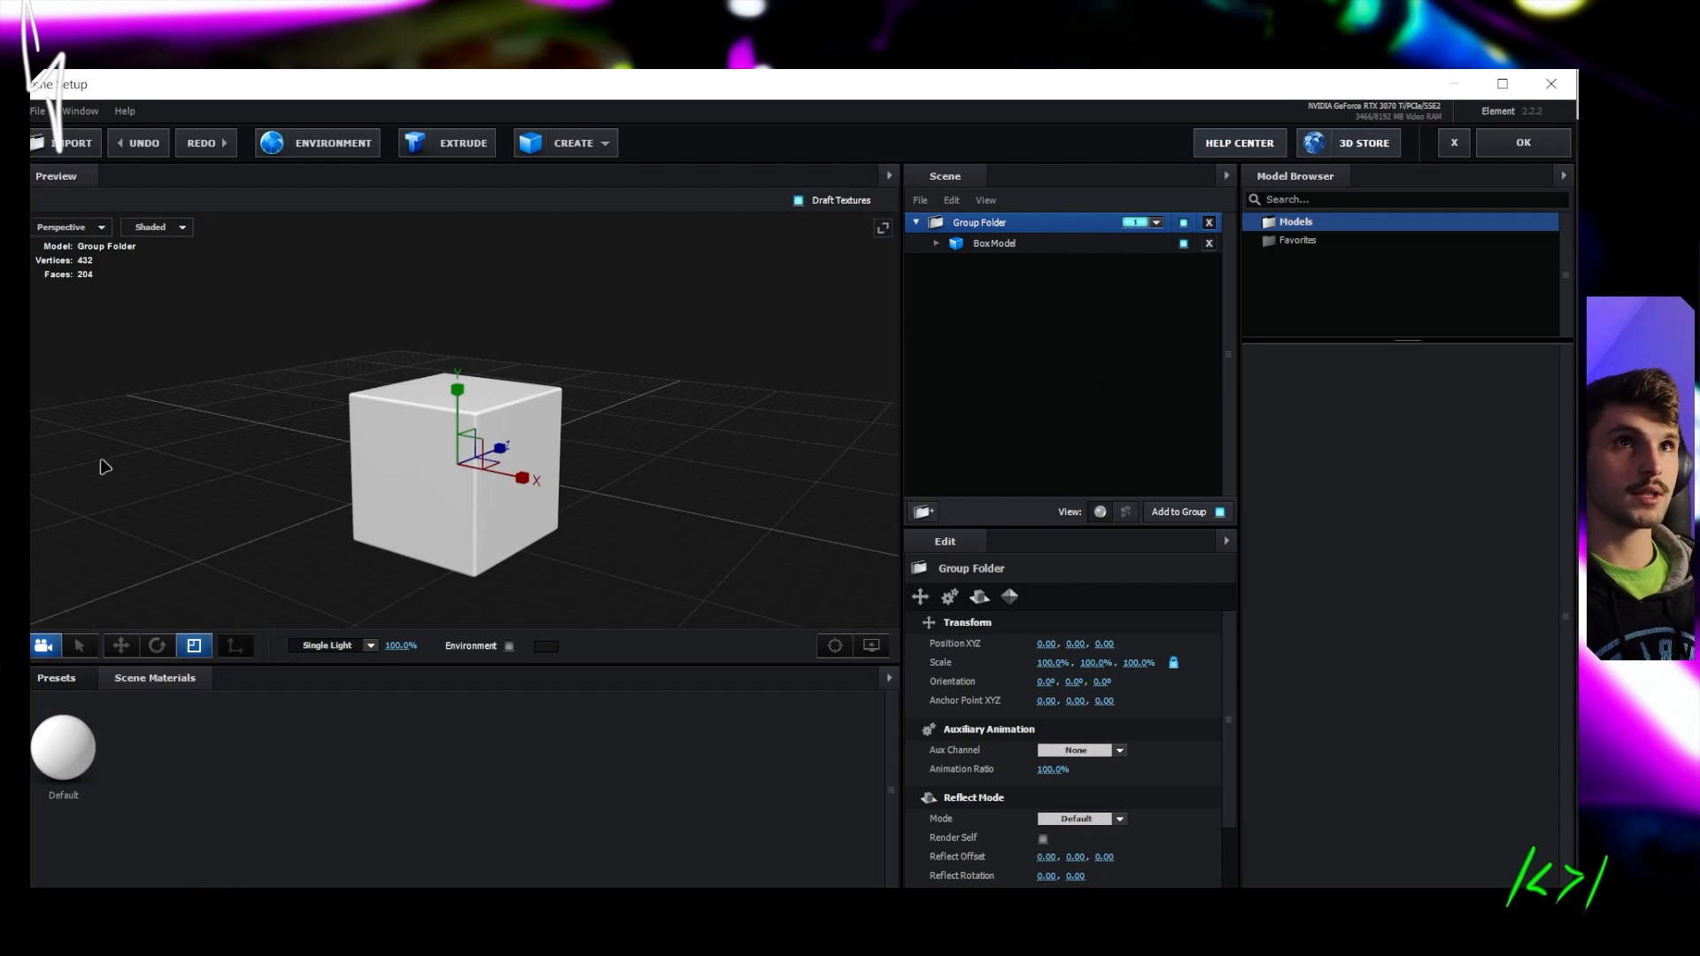
Expand the Box Model in the scene hierarchy and toggle its visibility off and back on
click(937, 245)
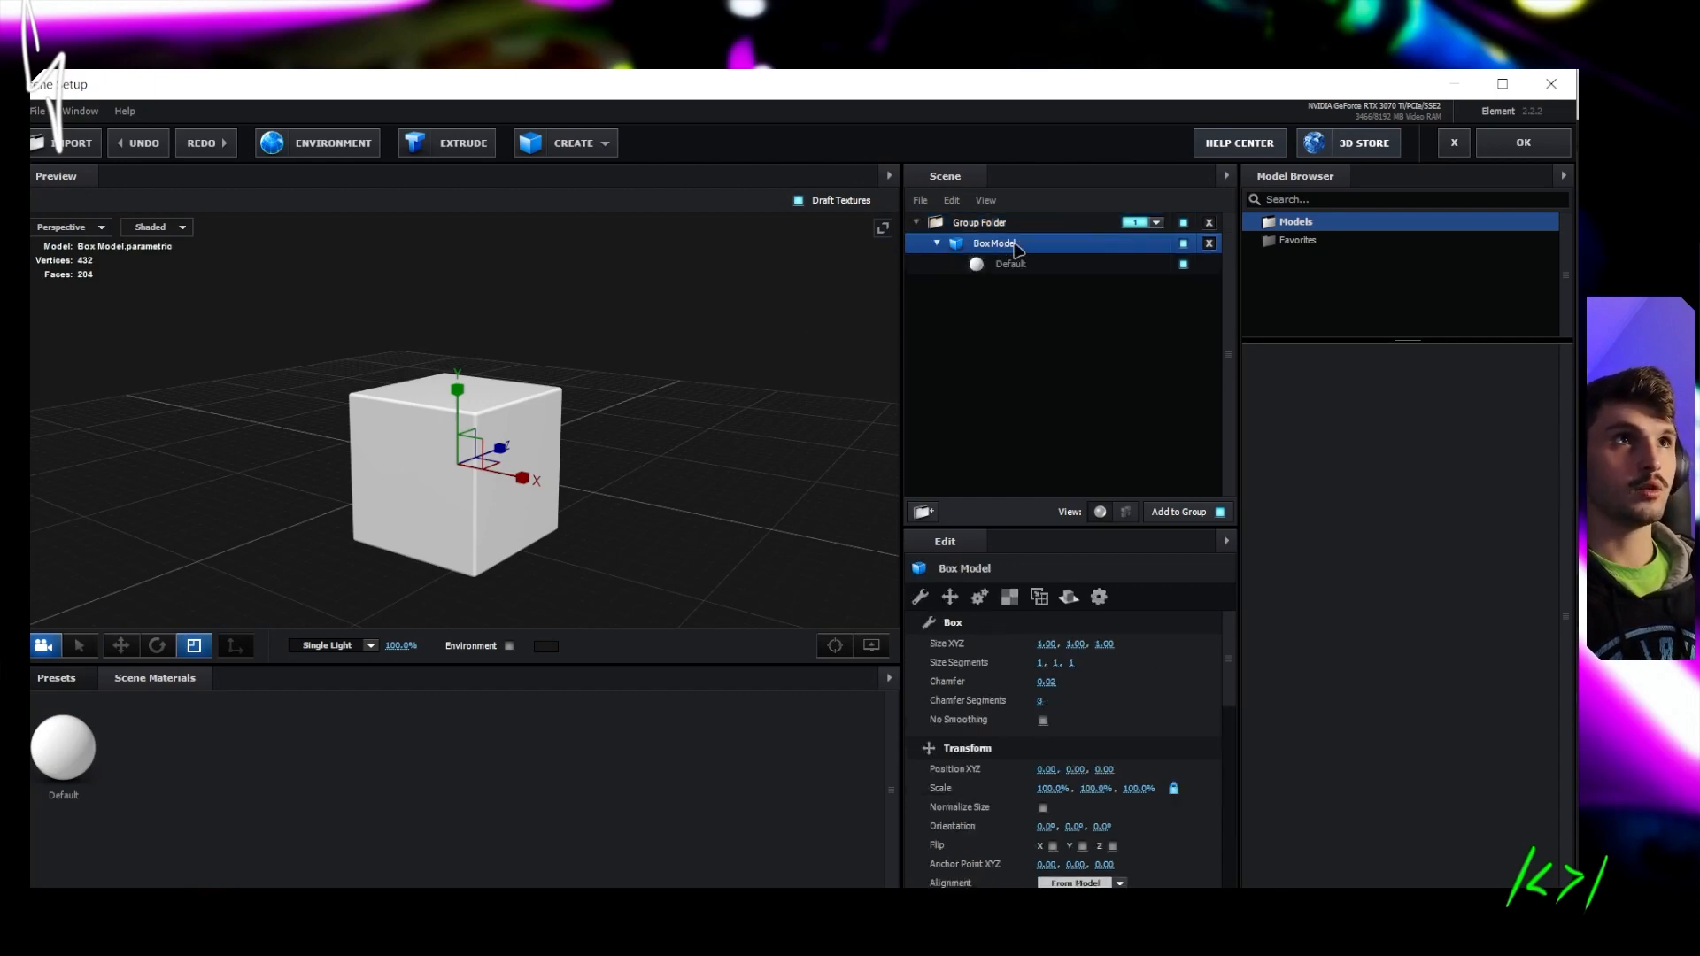
click(1184, 244)
click(1184, 244)
click(1184, 244)
click(1183, 243)
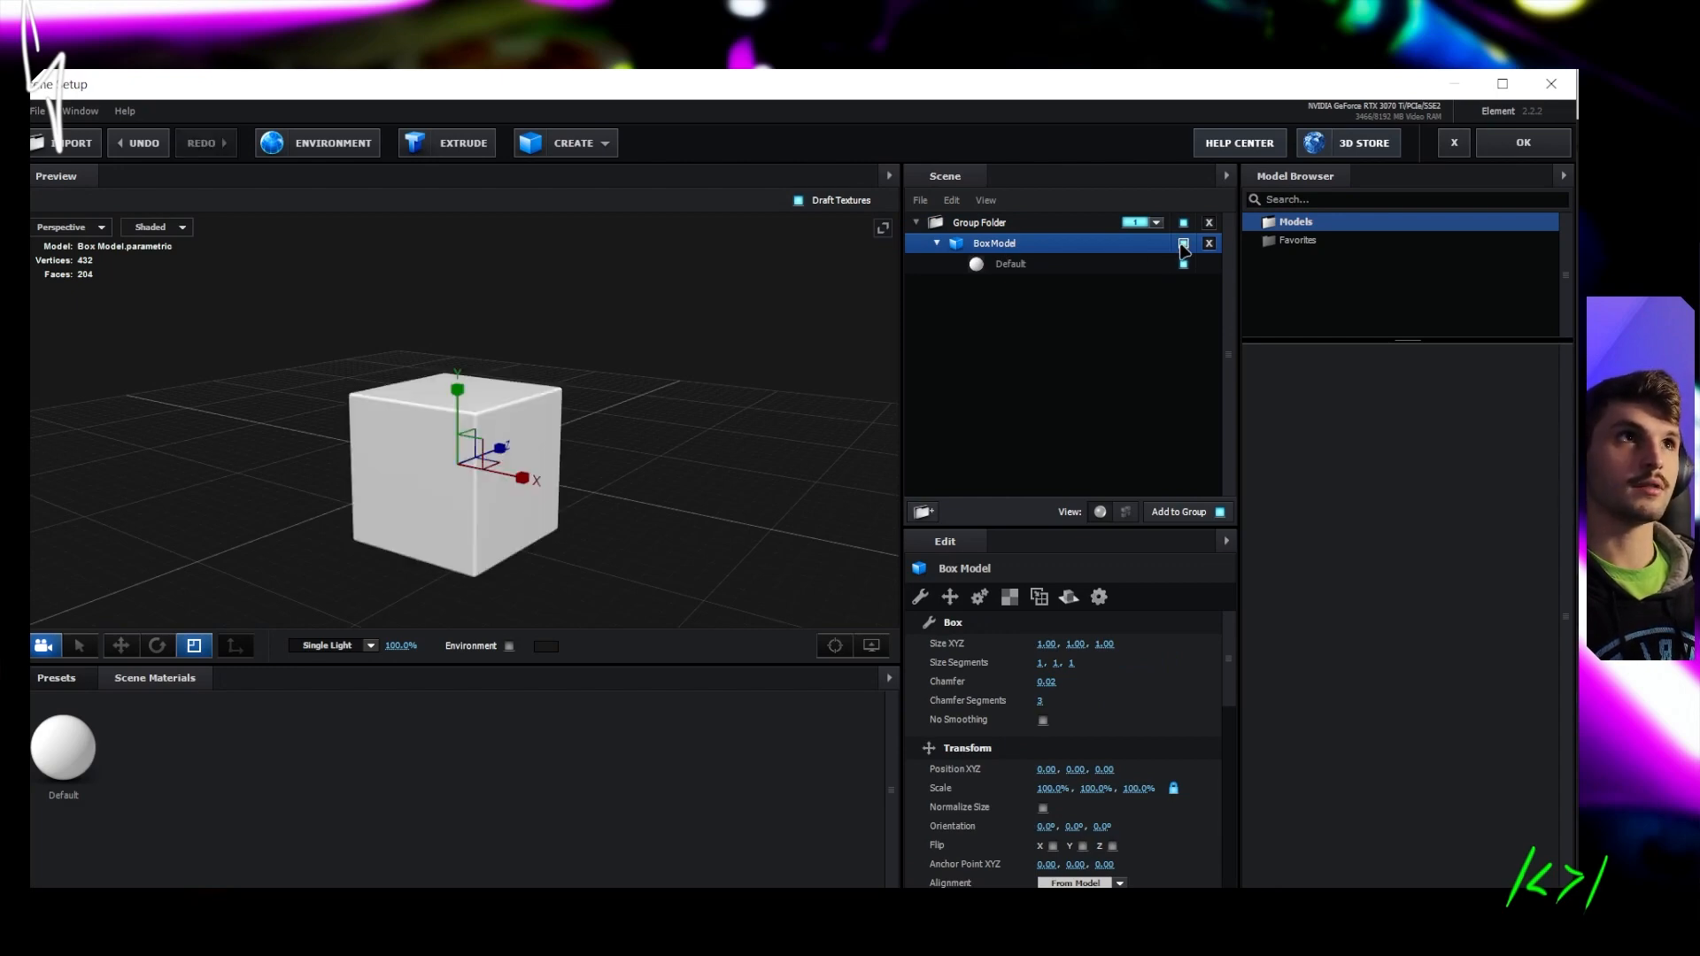
click(1184, 243)
click(1184, 244)
Compare the editable settings of the Box Model with those of its Default material
click(1057, 266)
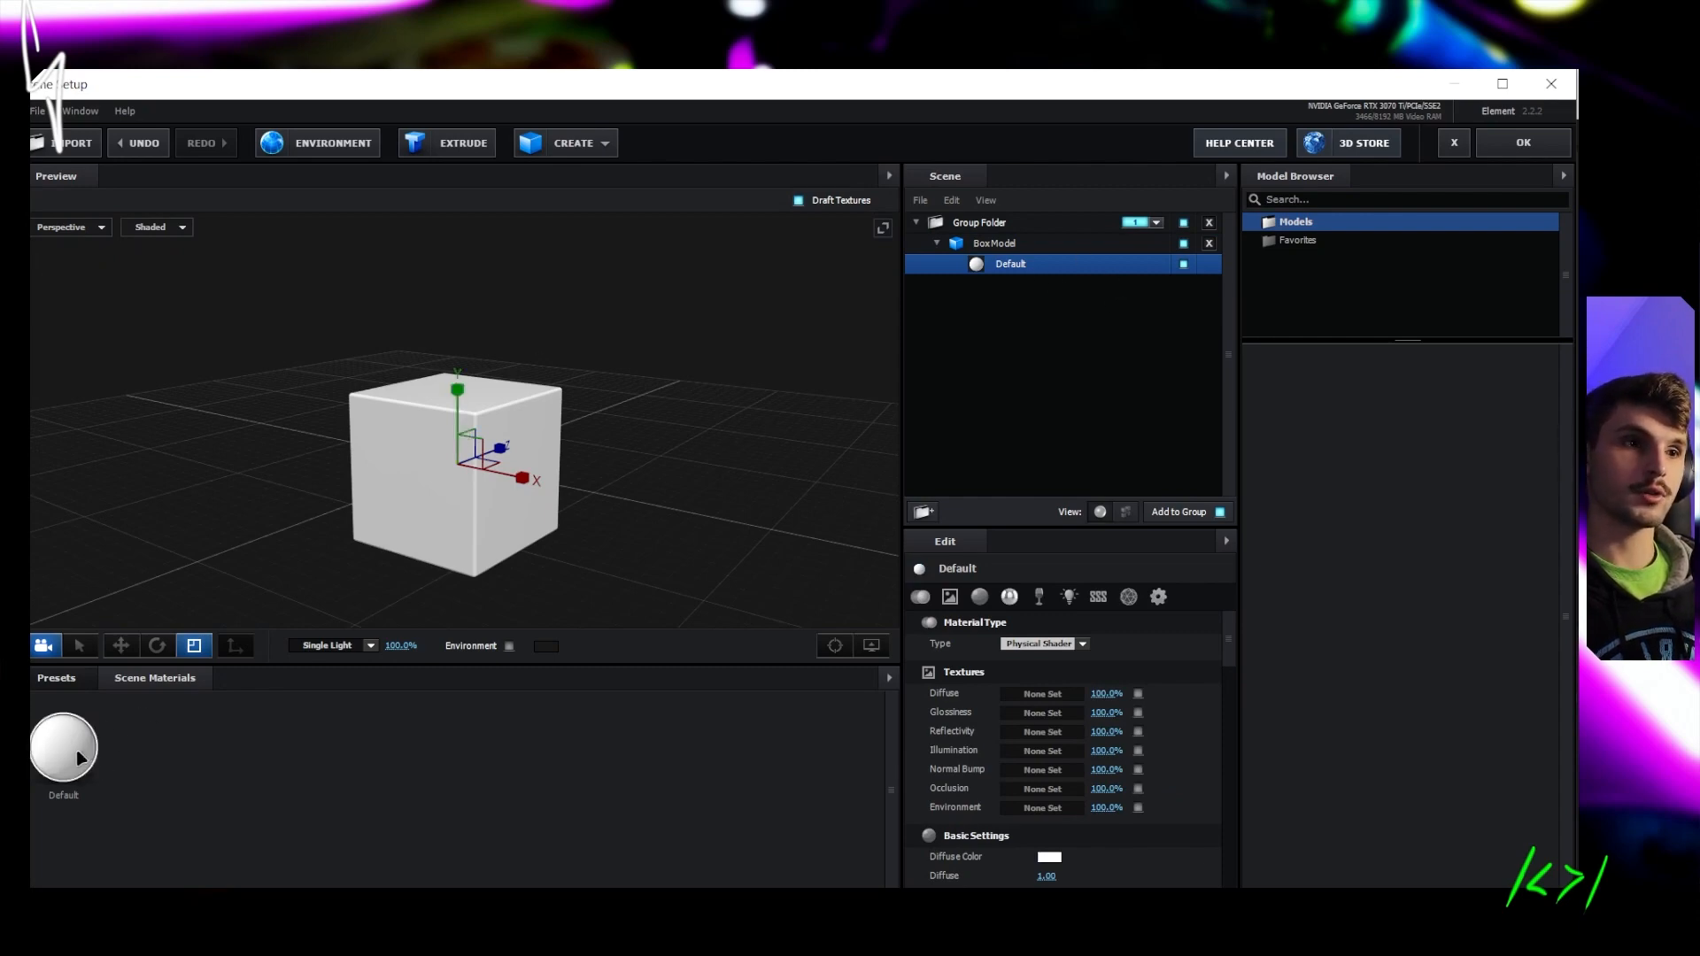
click(1025, 247)
click(1009, 268)
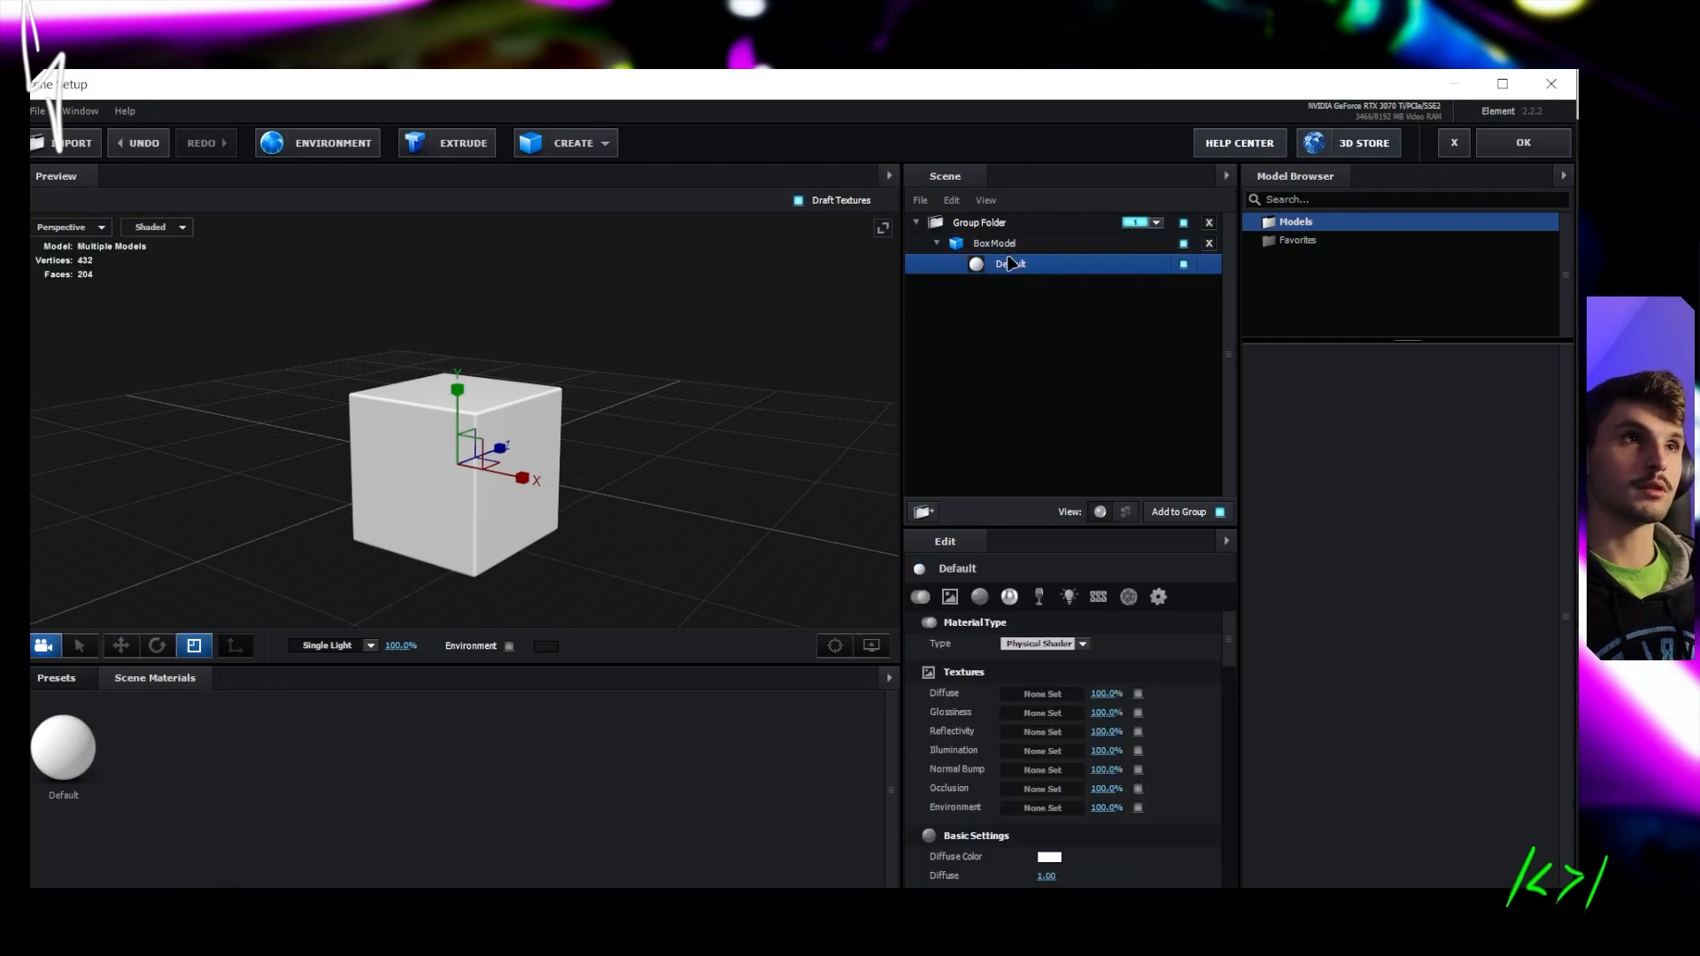
click(1010, 251)
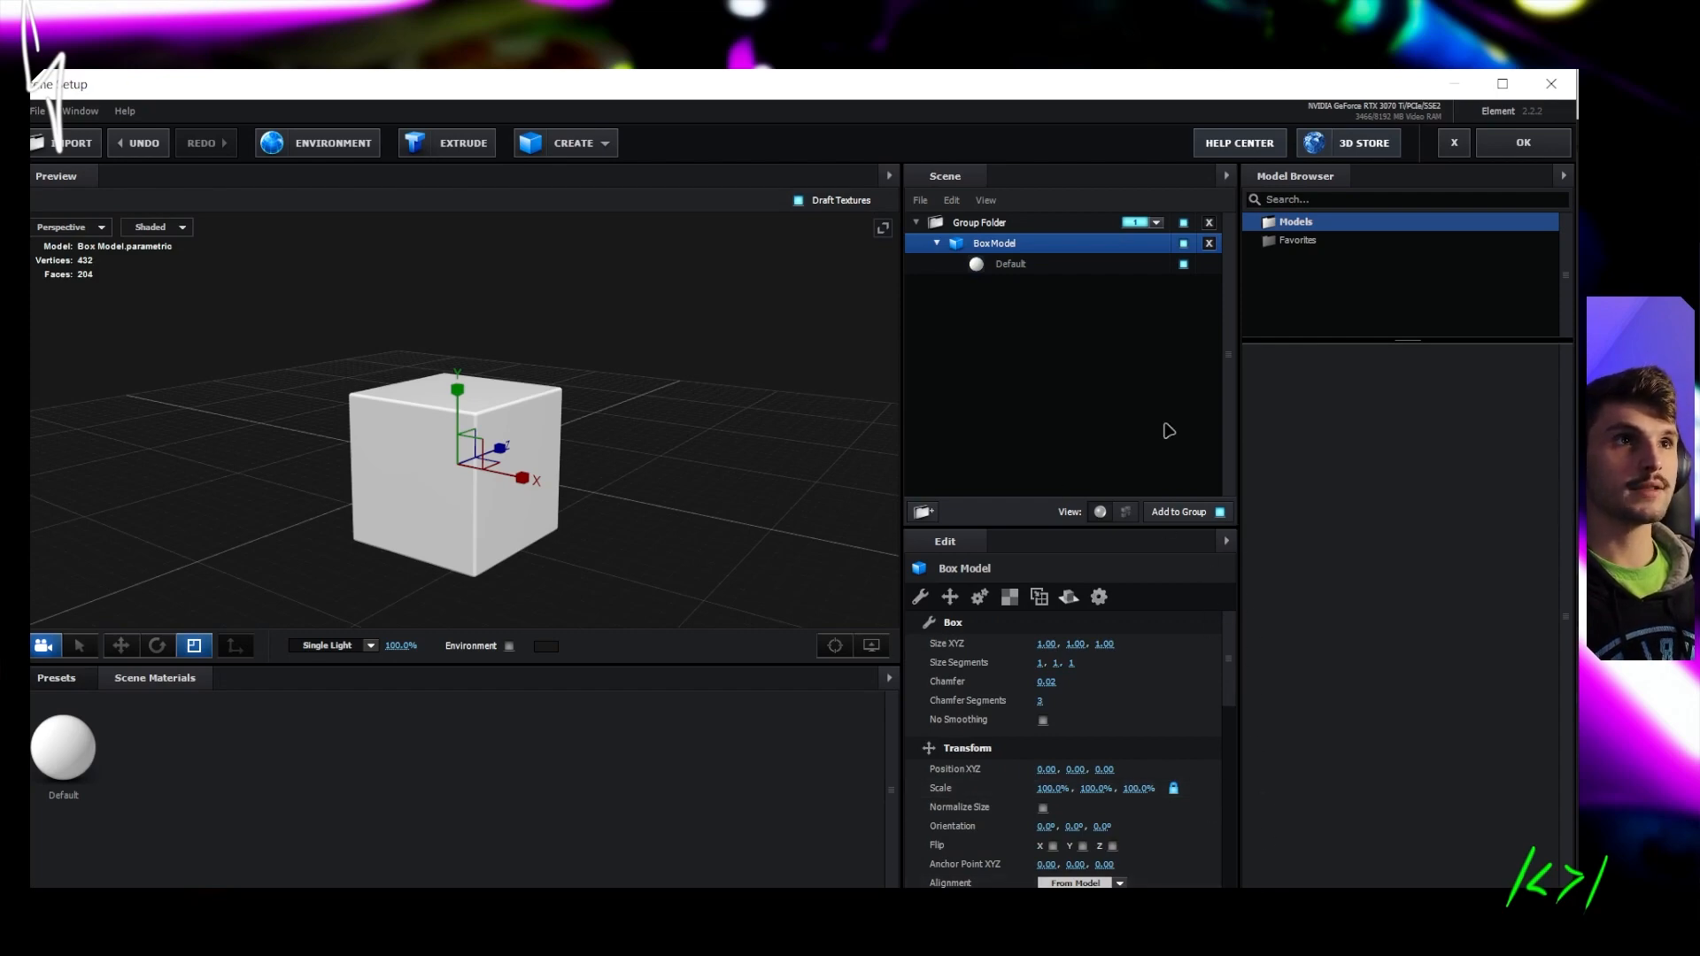
click(1001, 266)
Set the Box Model's chamfer to 0.05
click(1010, 246)
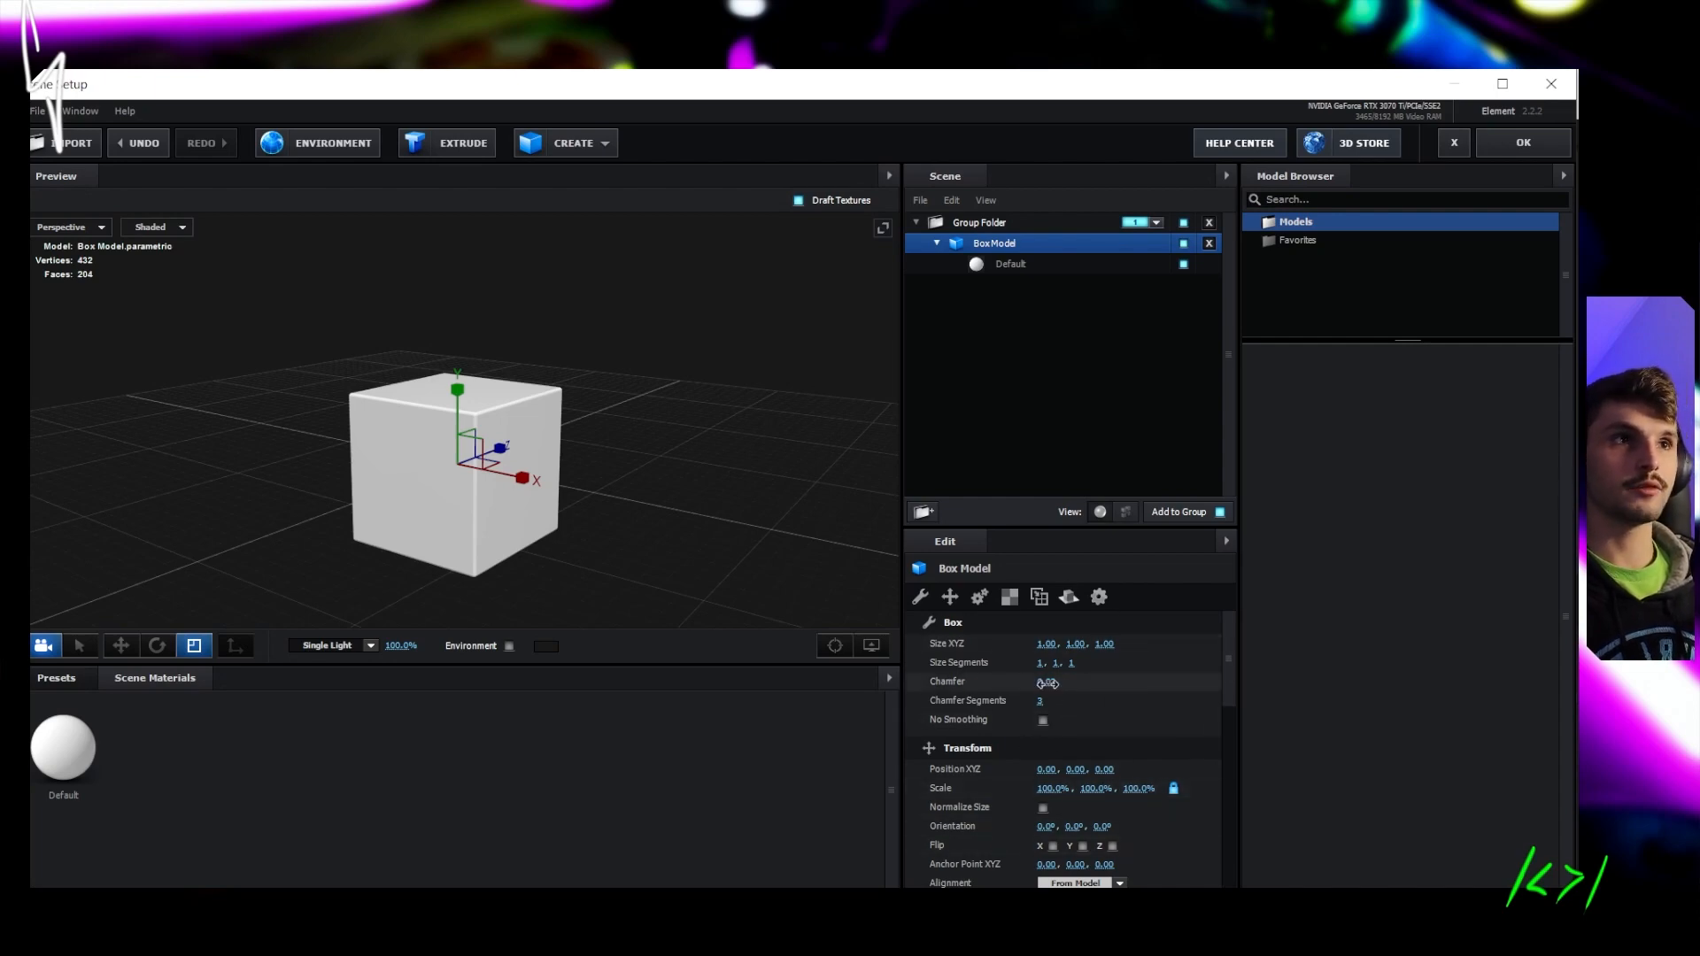
mouse_move(1066, 684)
mouse_down()
mouse_move(1169, 676)
mouse_move(1051, 675)
mouse_up()
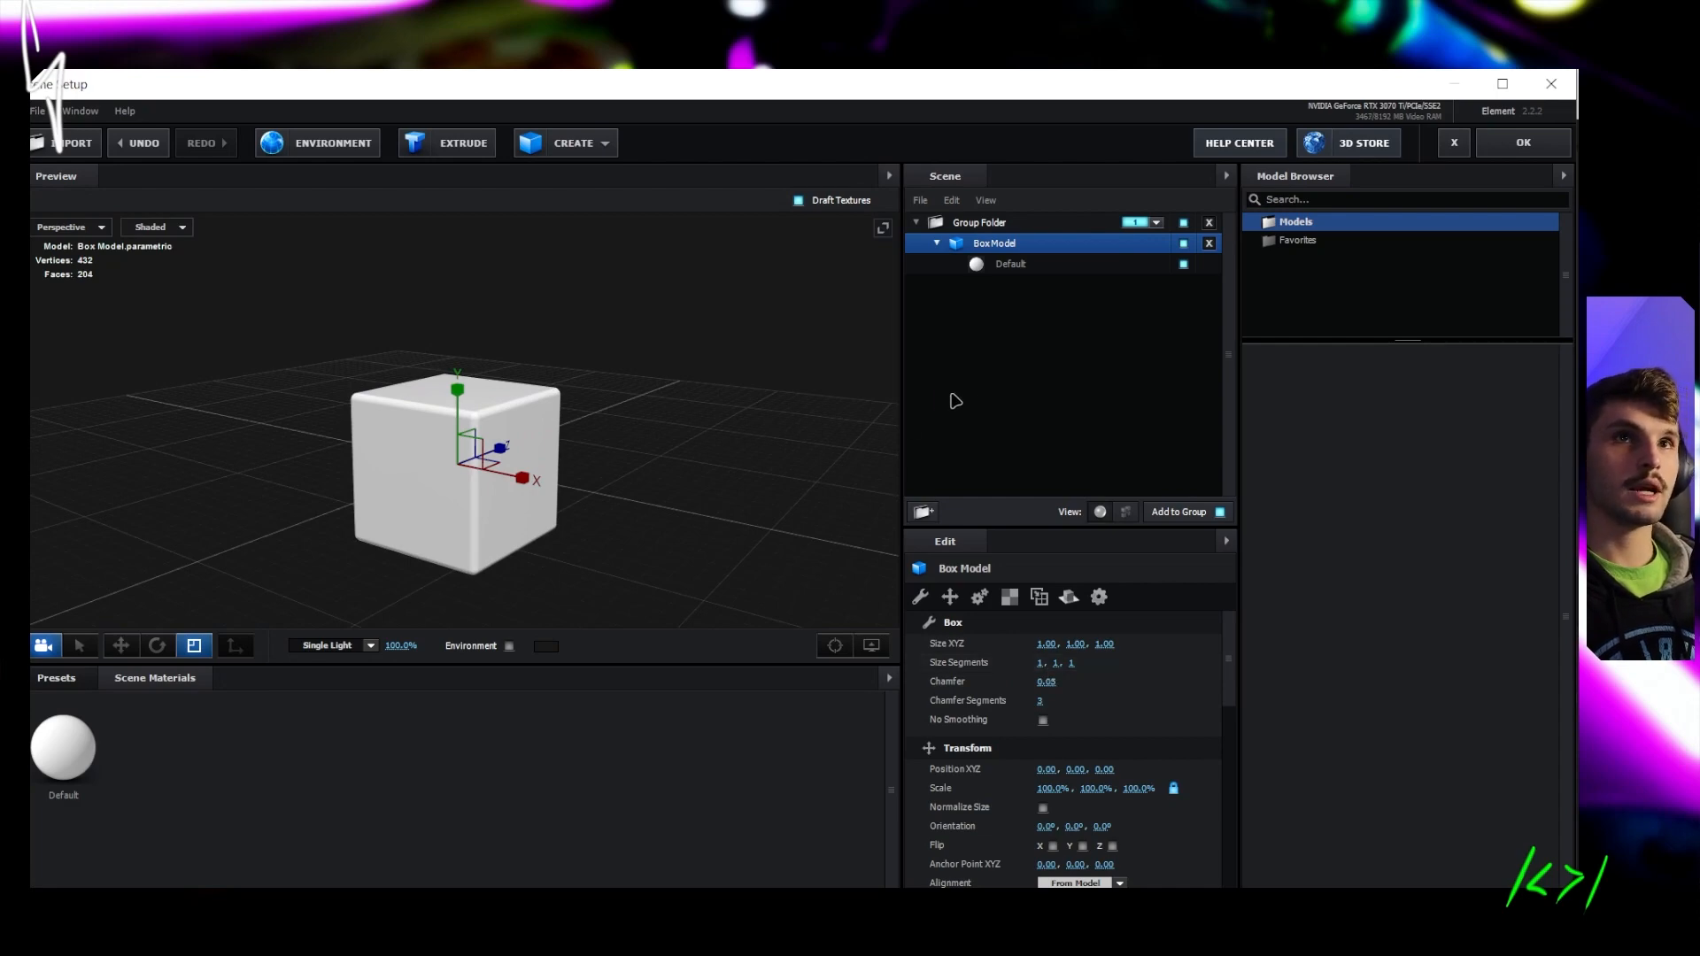
Change the Default material's diffuse color to bright green, 00FF65
click(988, 267)
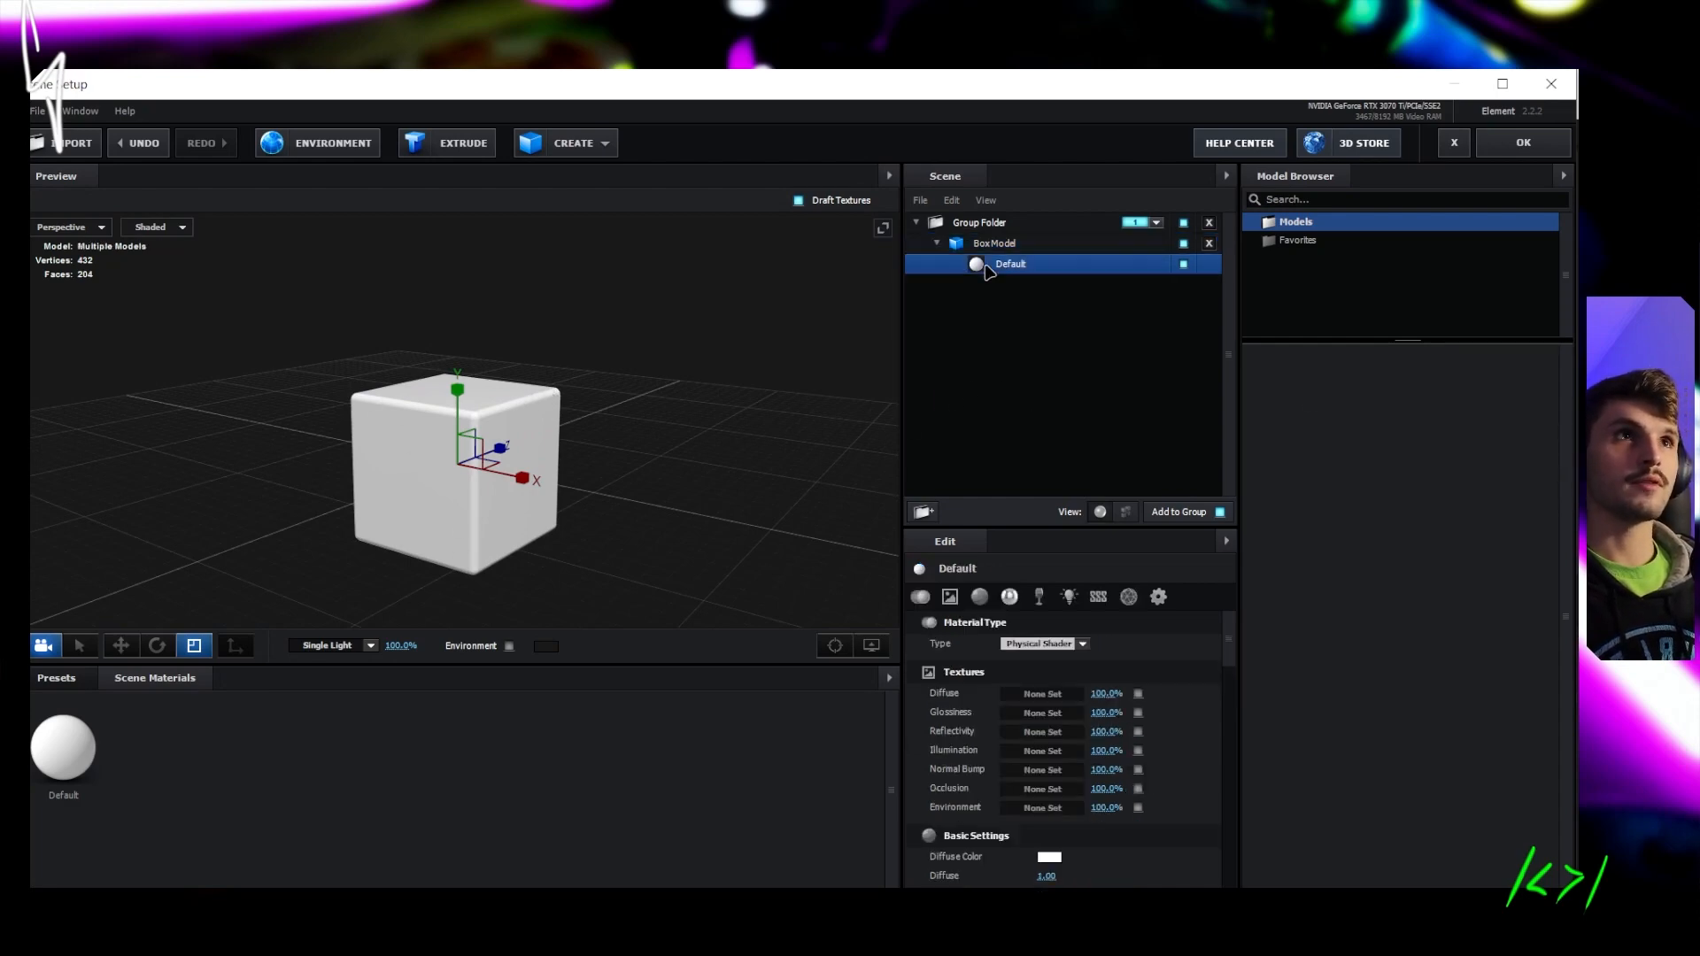
click(72, 750)
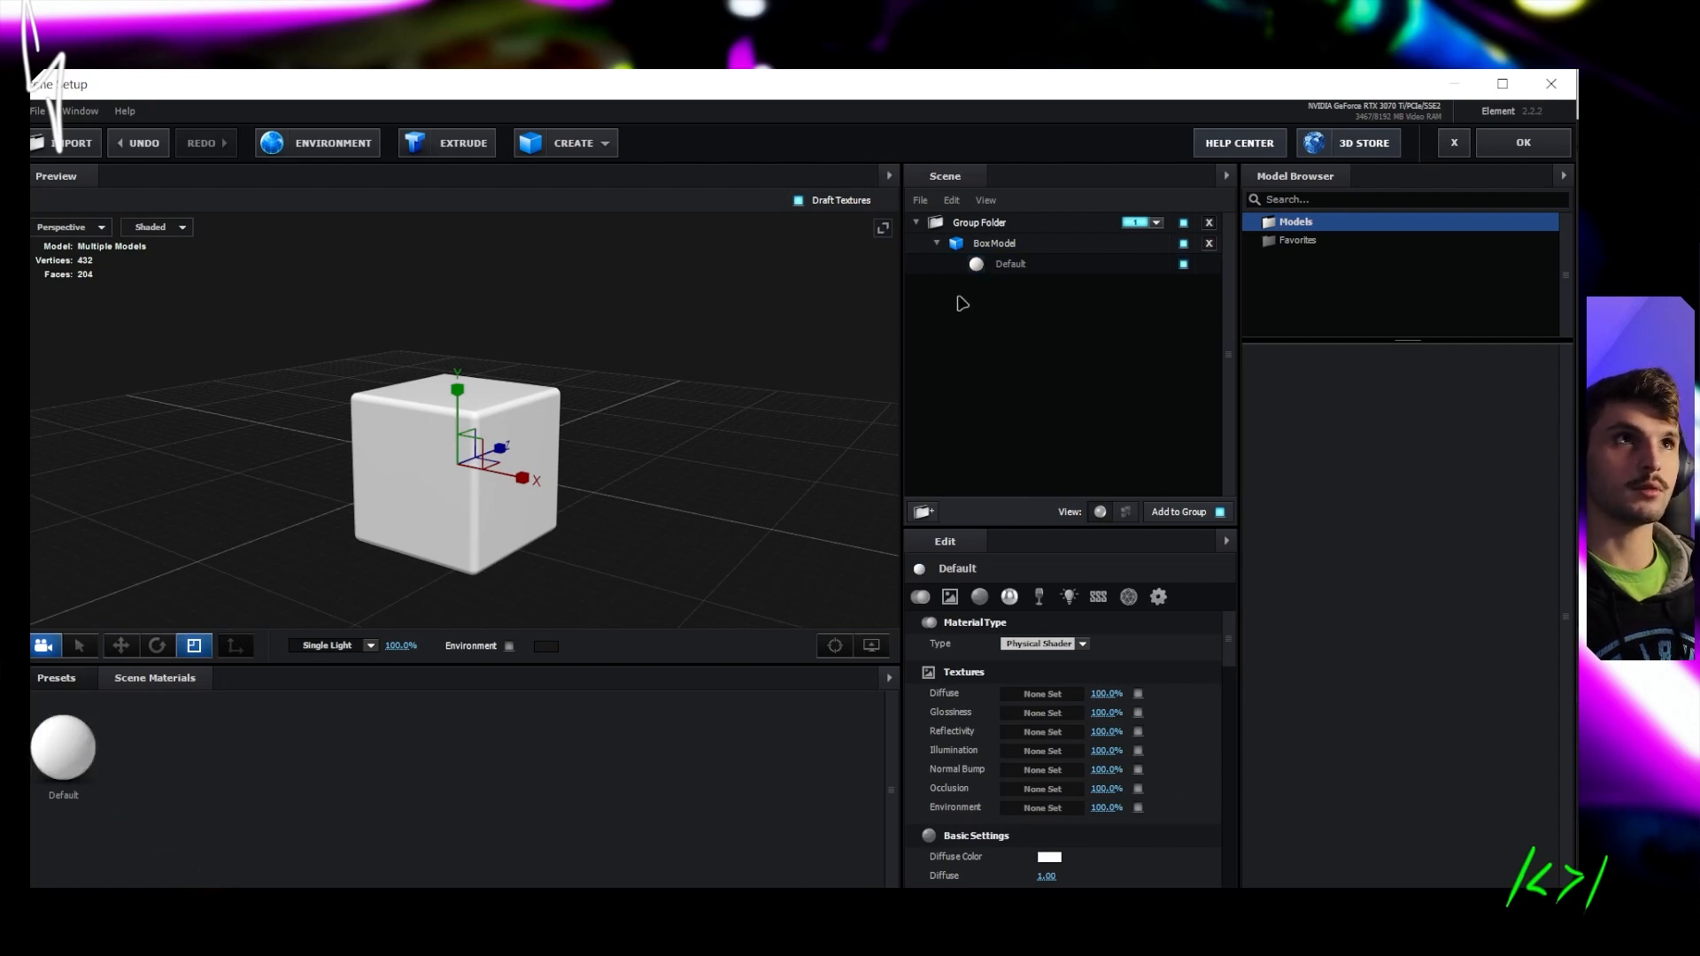
click(1016, 263)
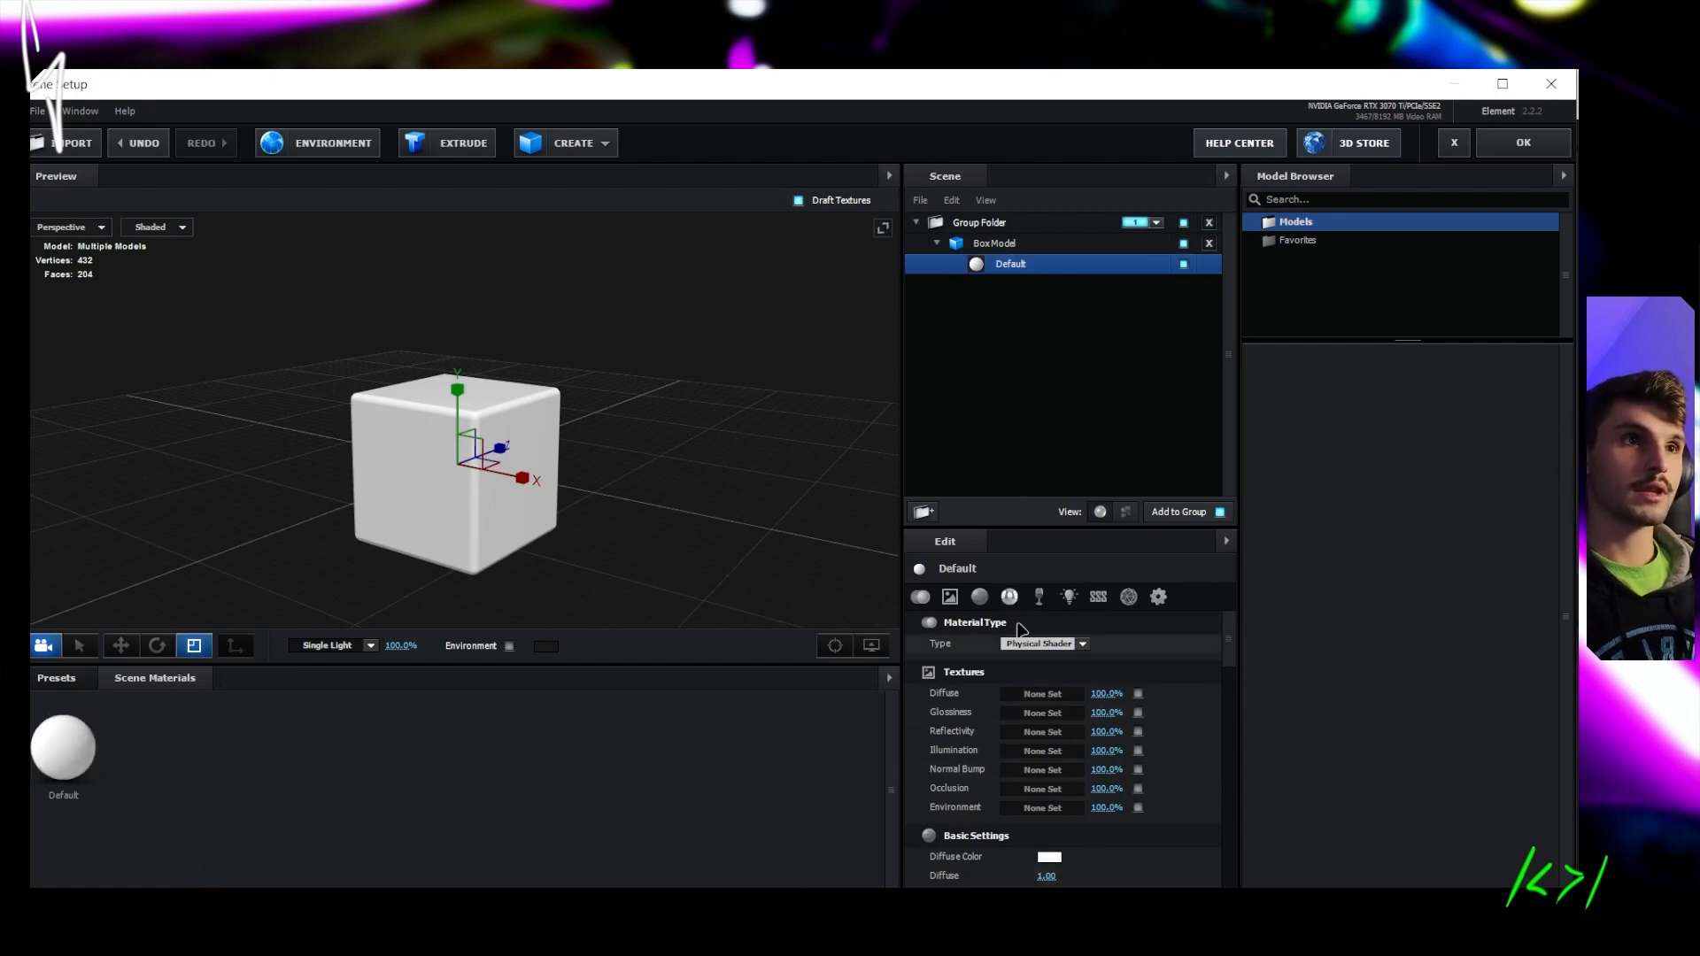
scroll(1005, 870, down, 3)
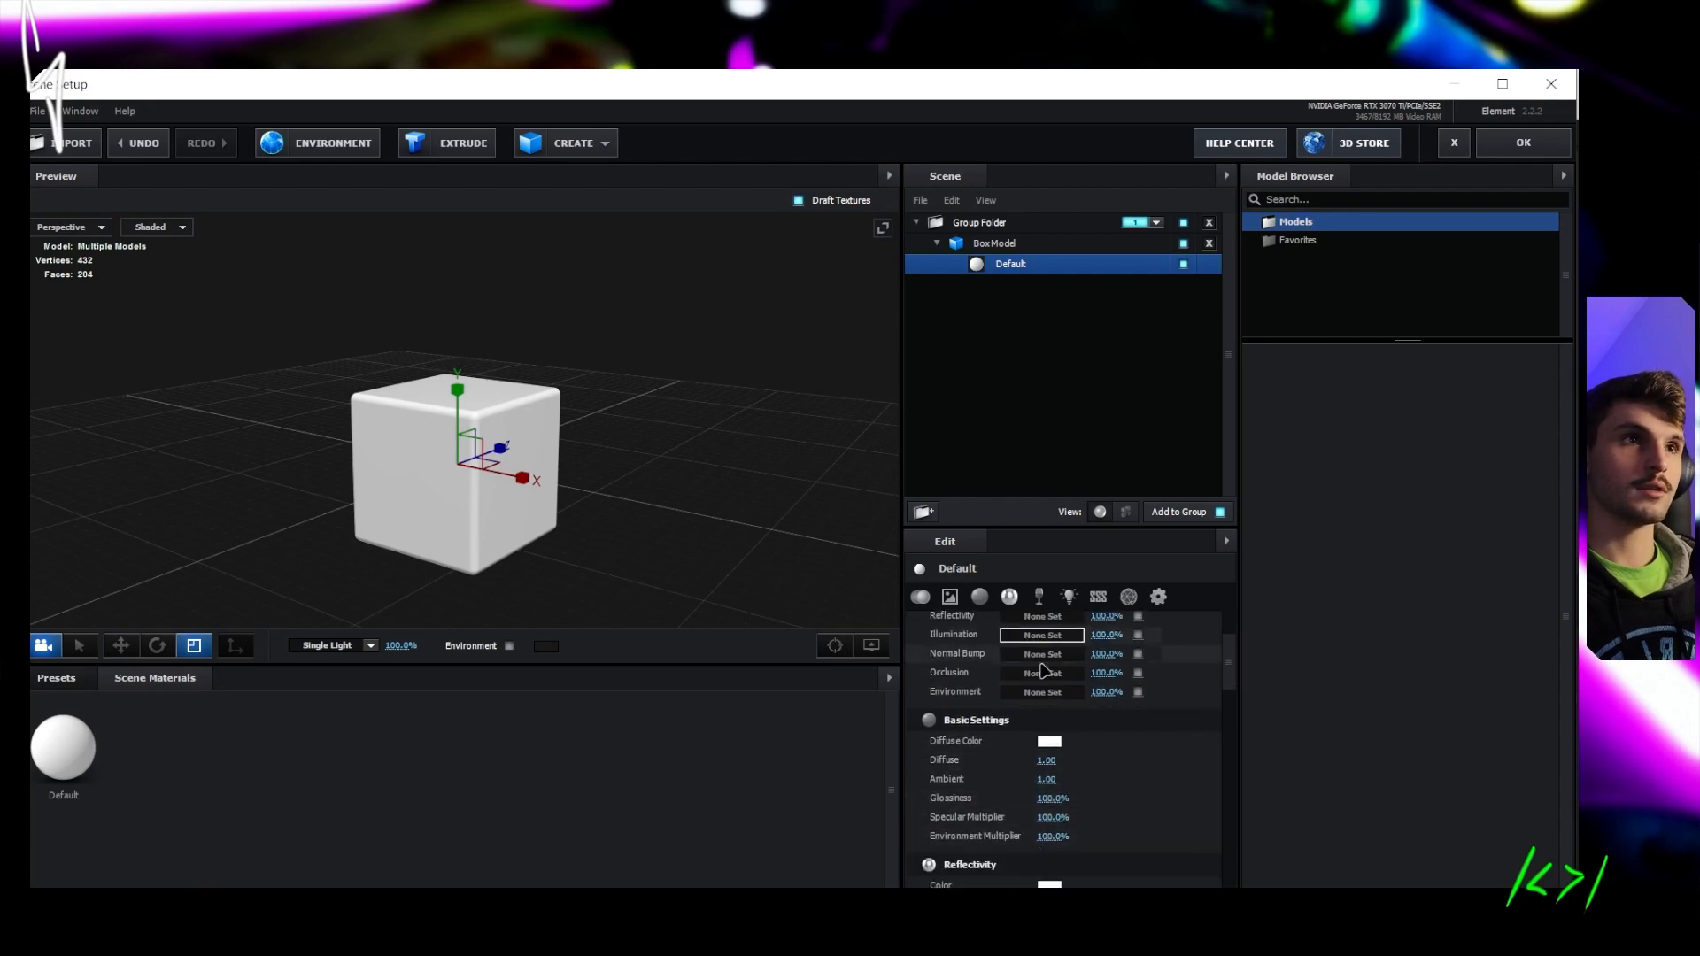
click(1048, 742)
mouse_move(1050, 748)
mouse_down()
mouse_move(1116, 669)
mouse_move(1141, 686)
mouse_move(1143, 823)
mouse_move(1143, 735)
mouse_move(1143, 794)
mouse_up()
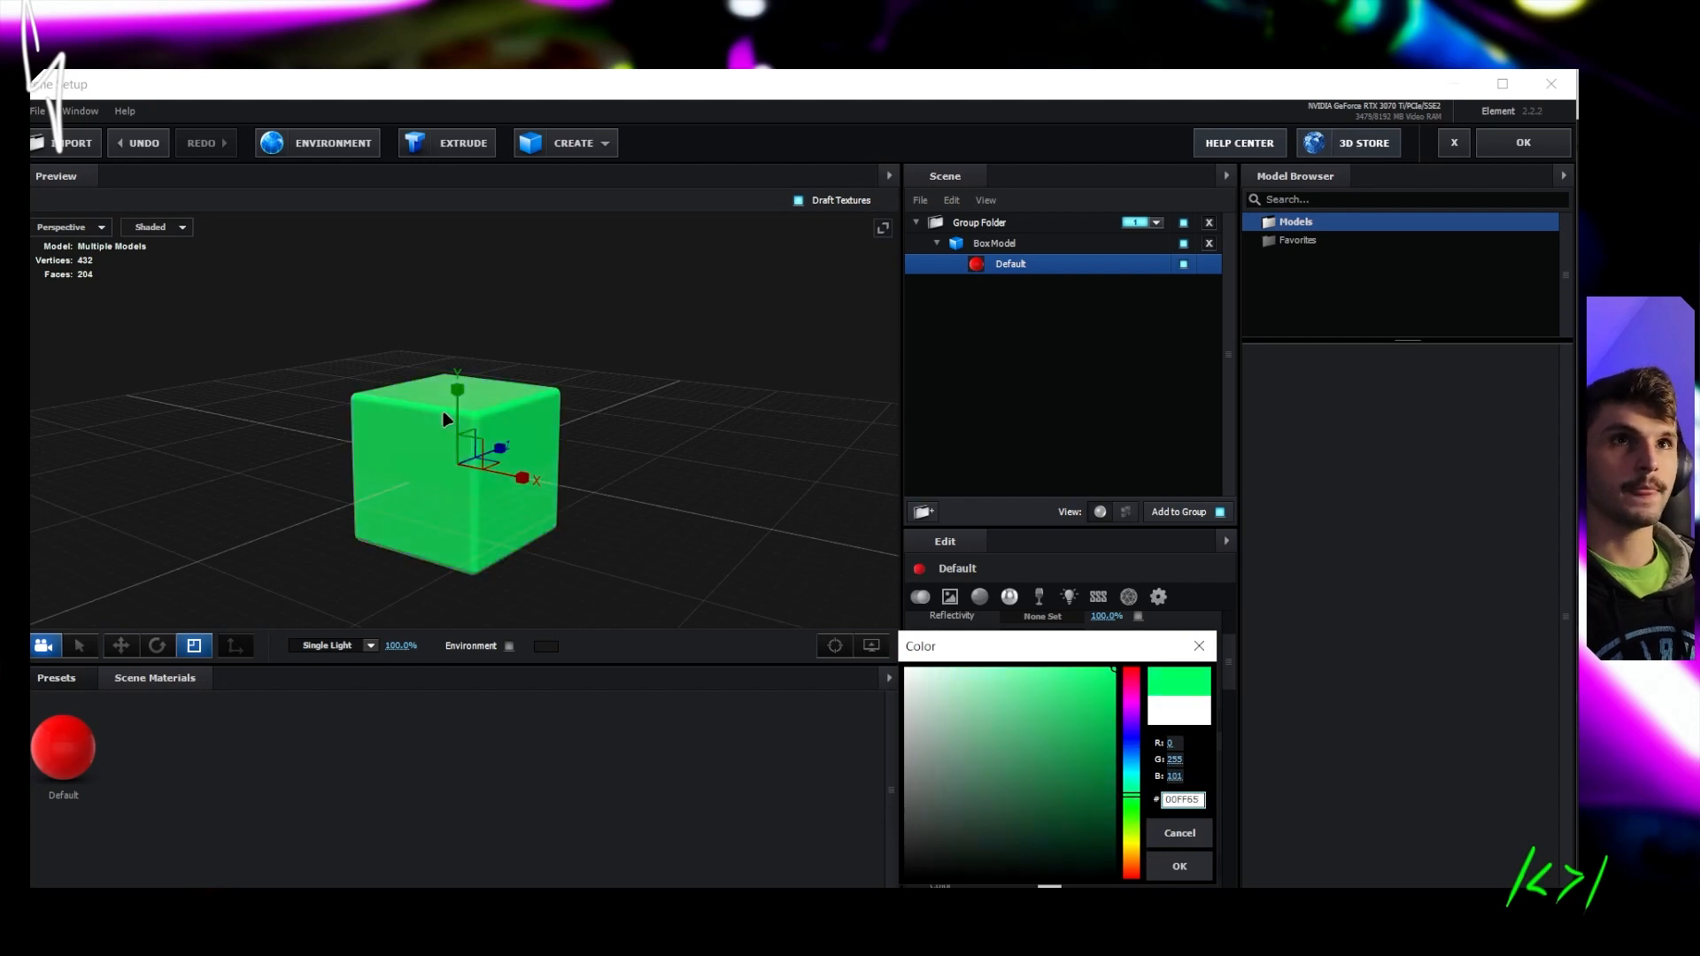
click(1180, 866)
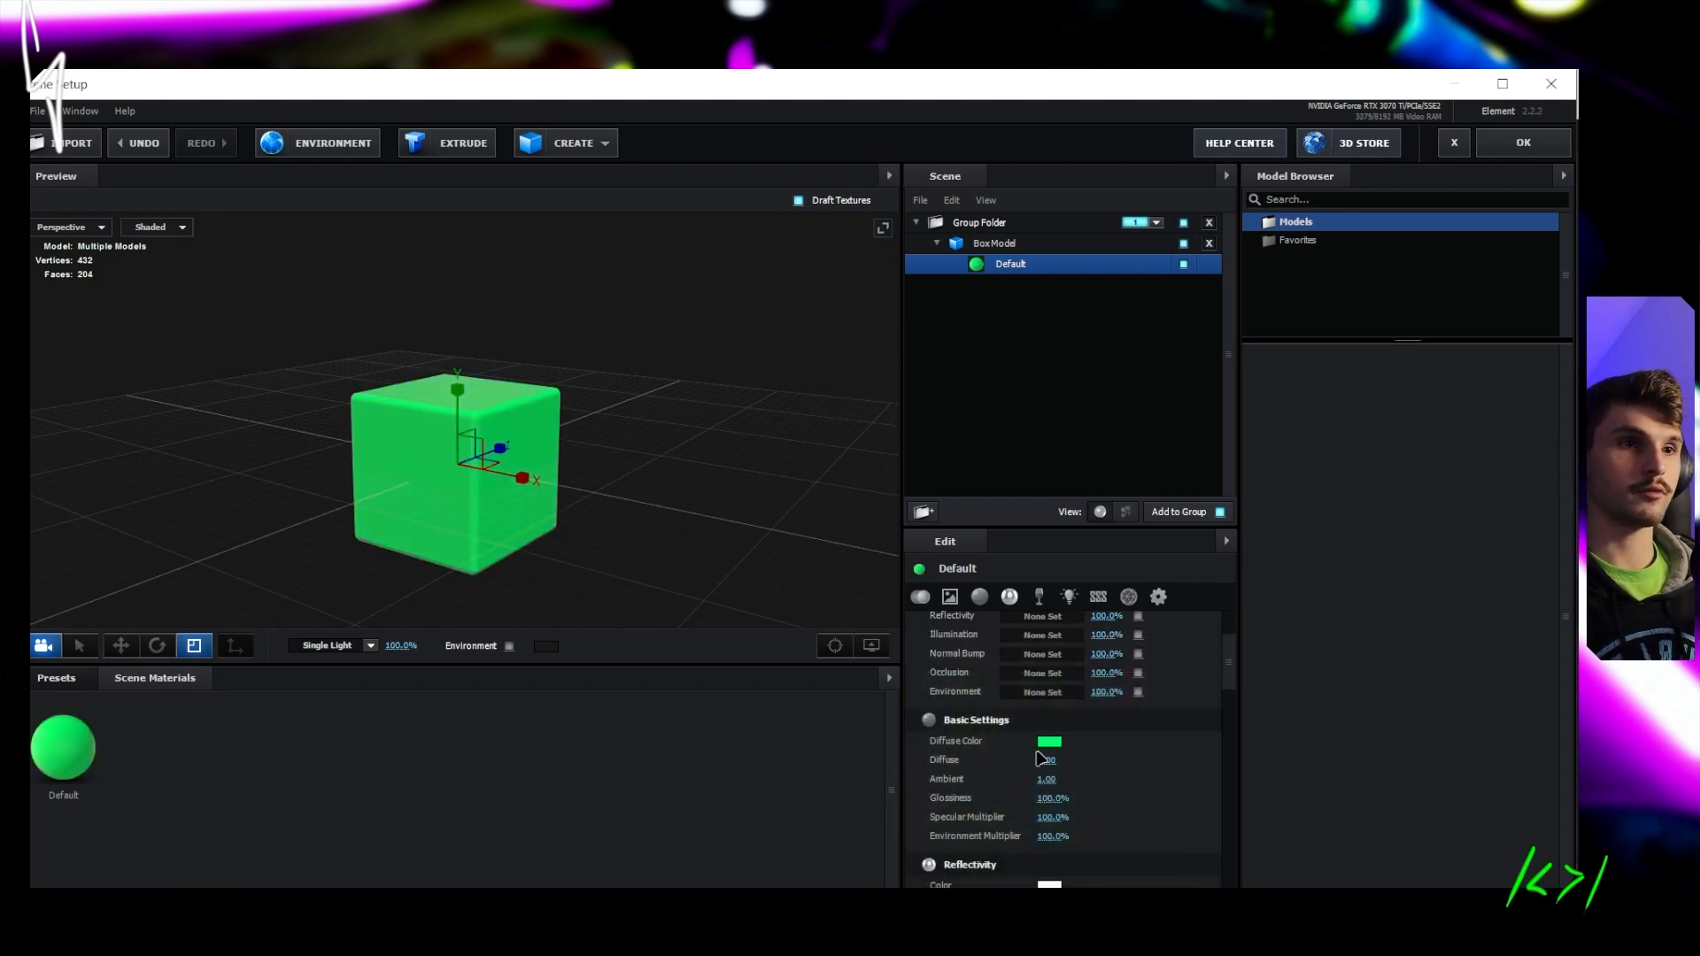
Inspect the green box from different angles, apply the Scene Setup and check the box in the composition
drag(578, 461, 631, 473)
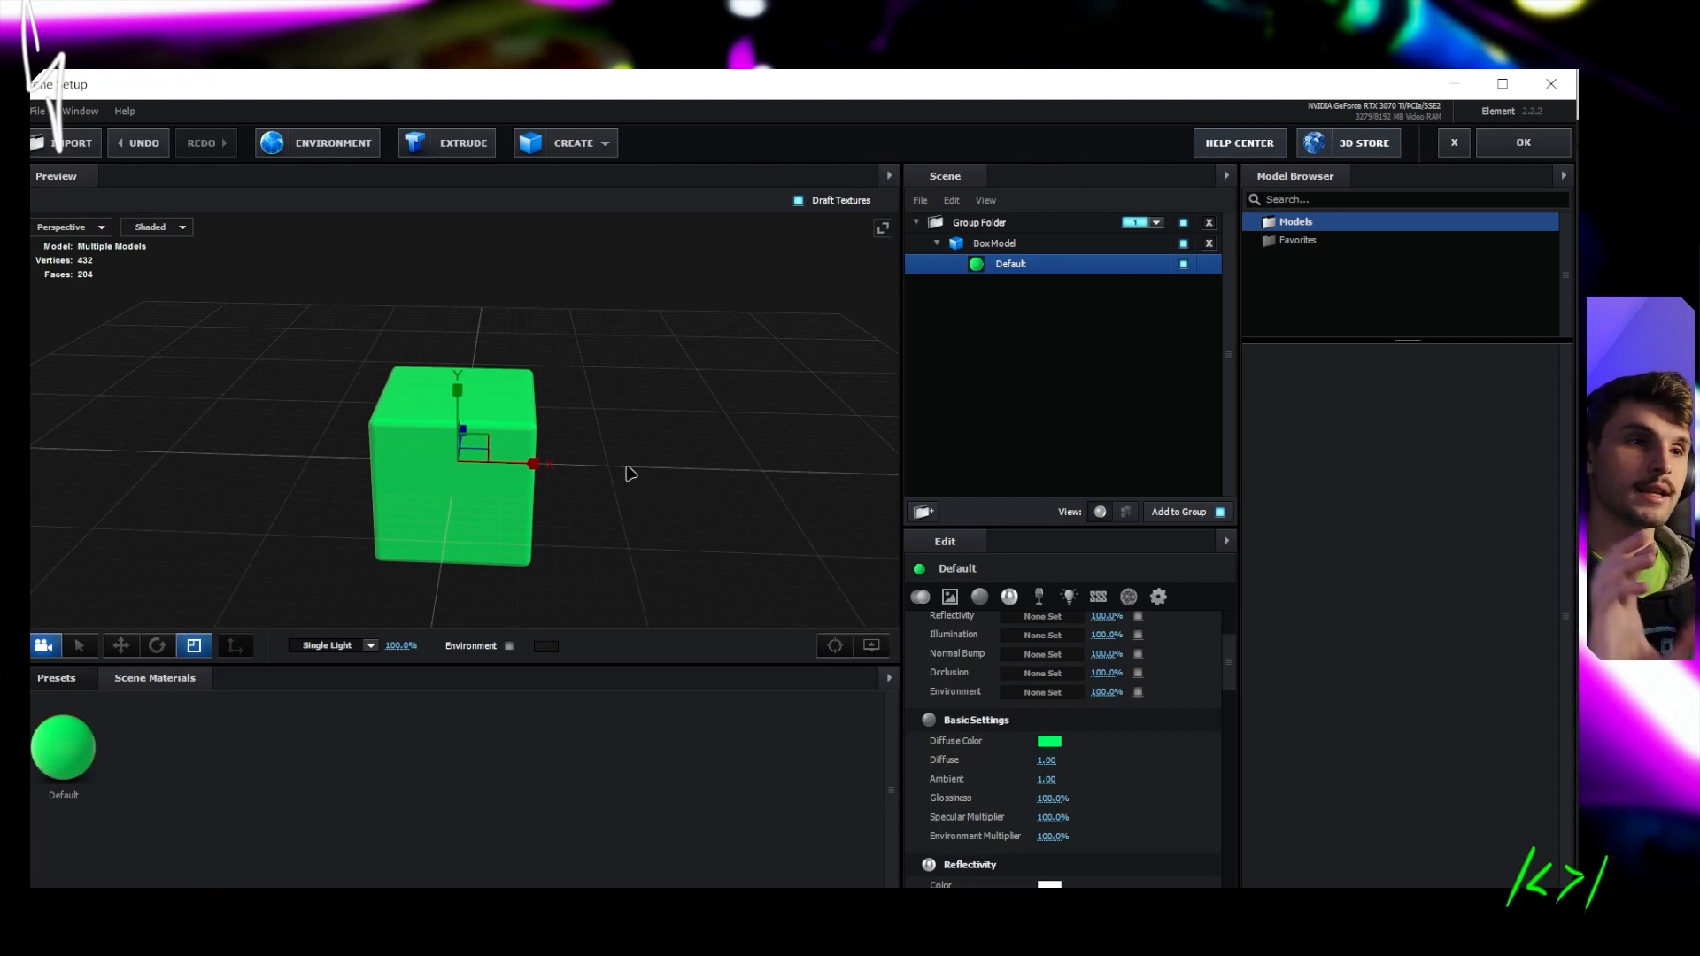
drag(704, 432, 221, 360)
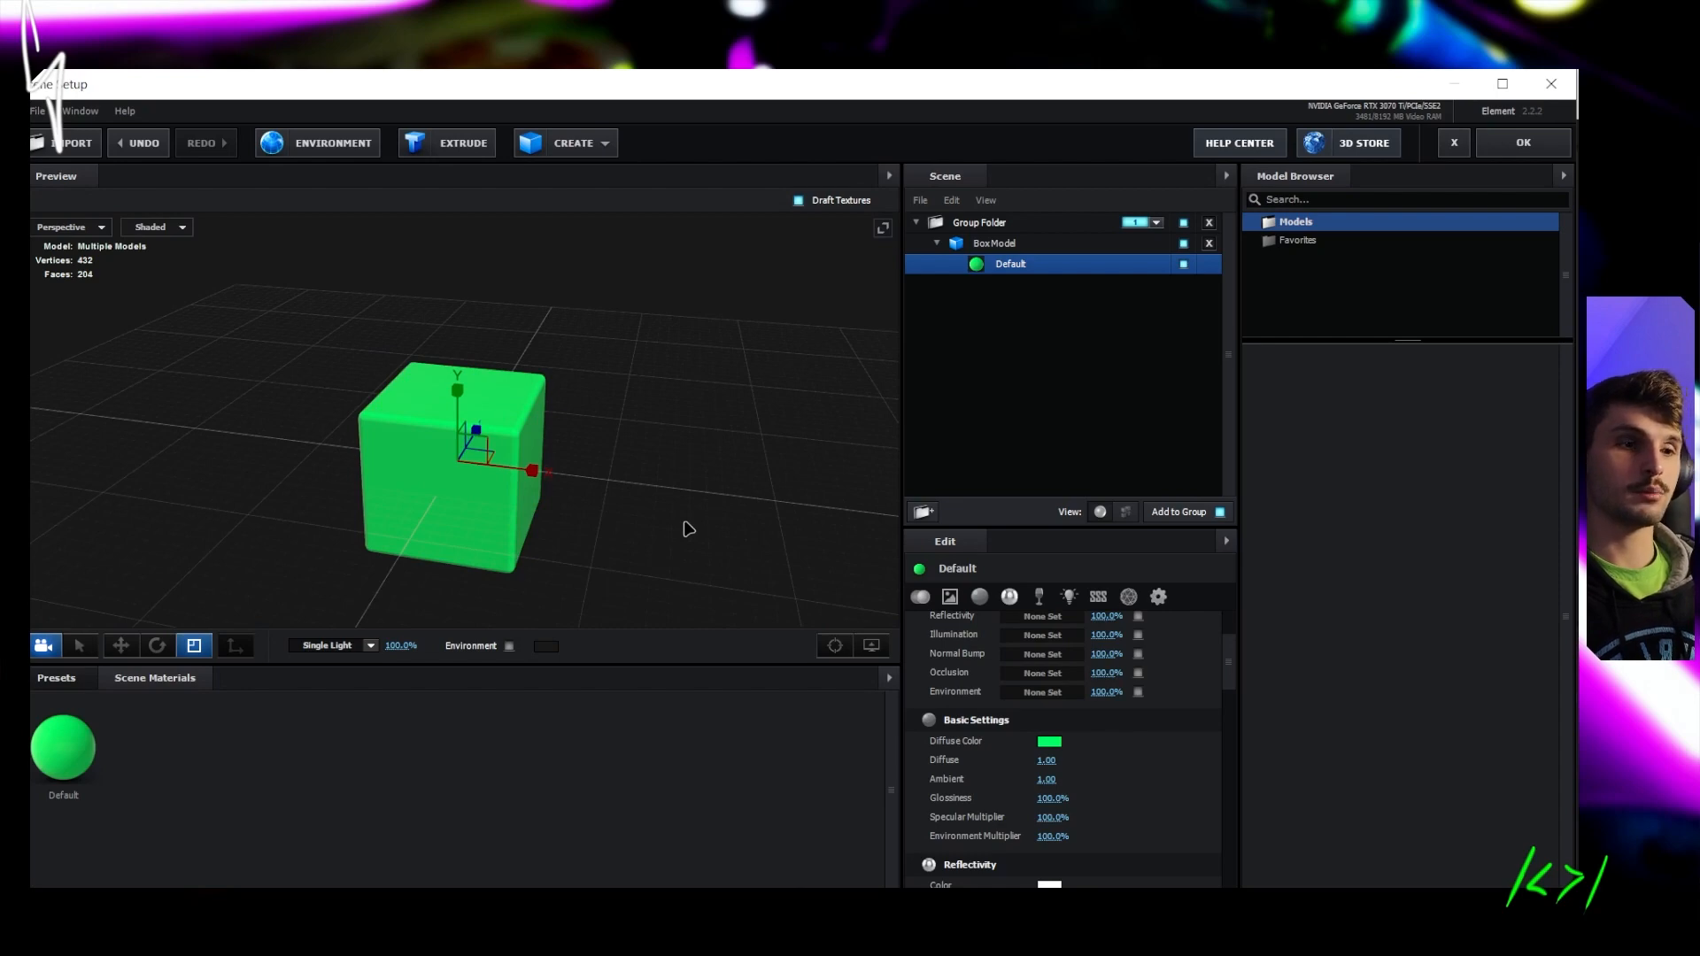
click(1556, 151)
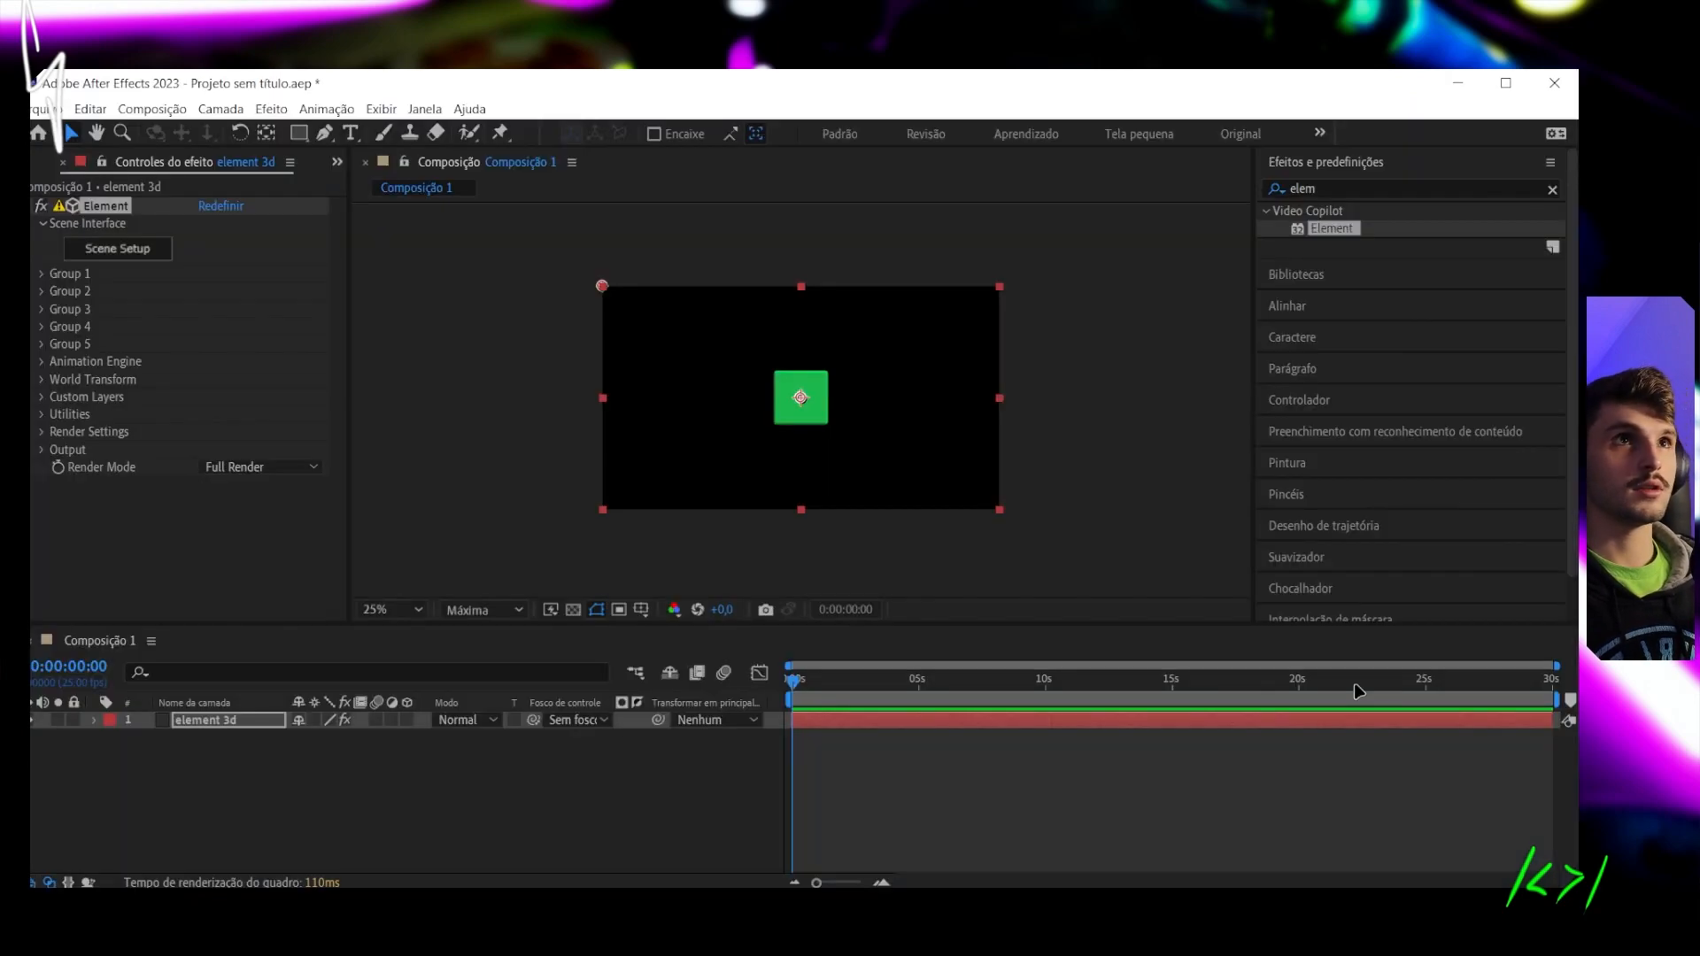
scroll(861, 388, up, 2)
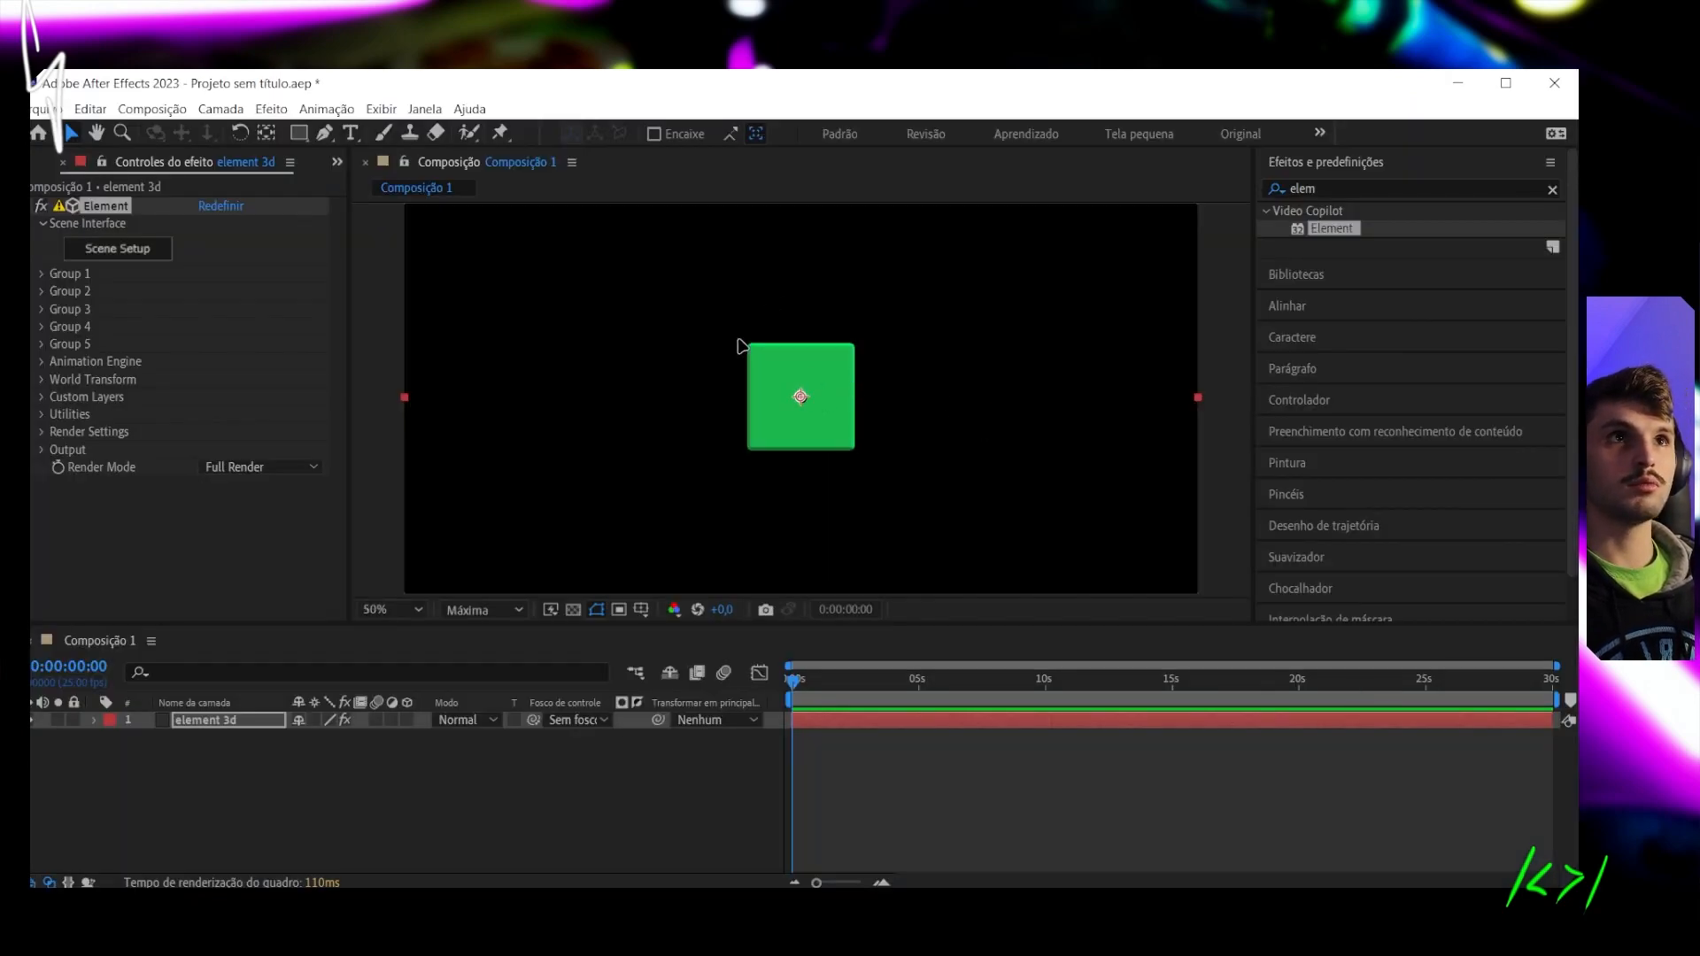
click(549, 852)
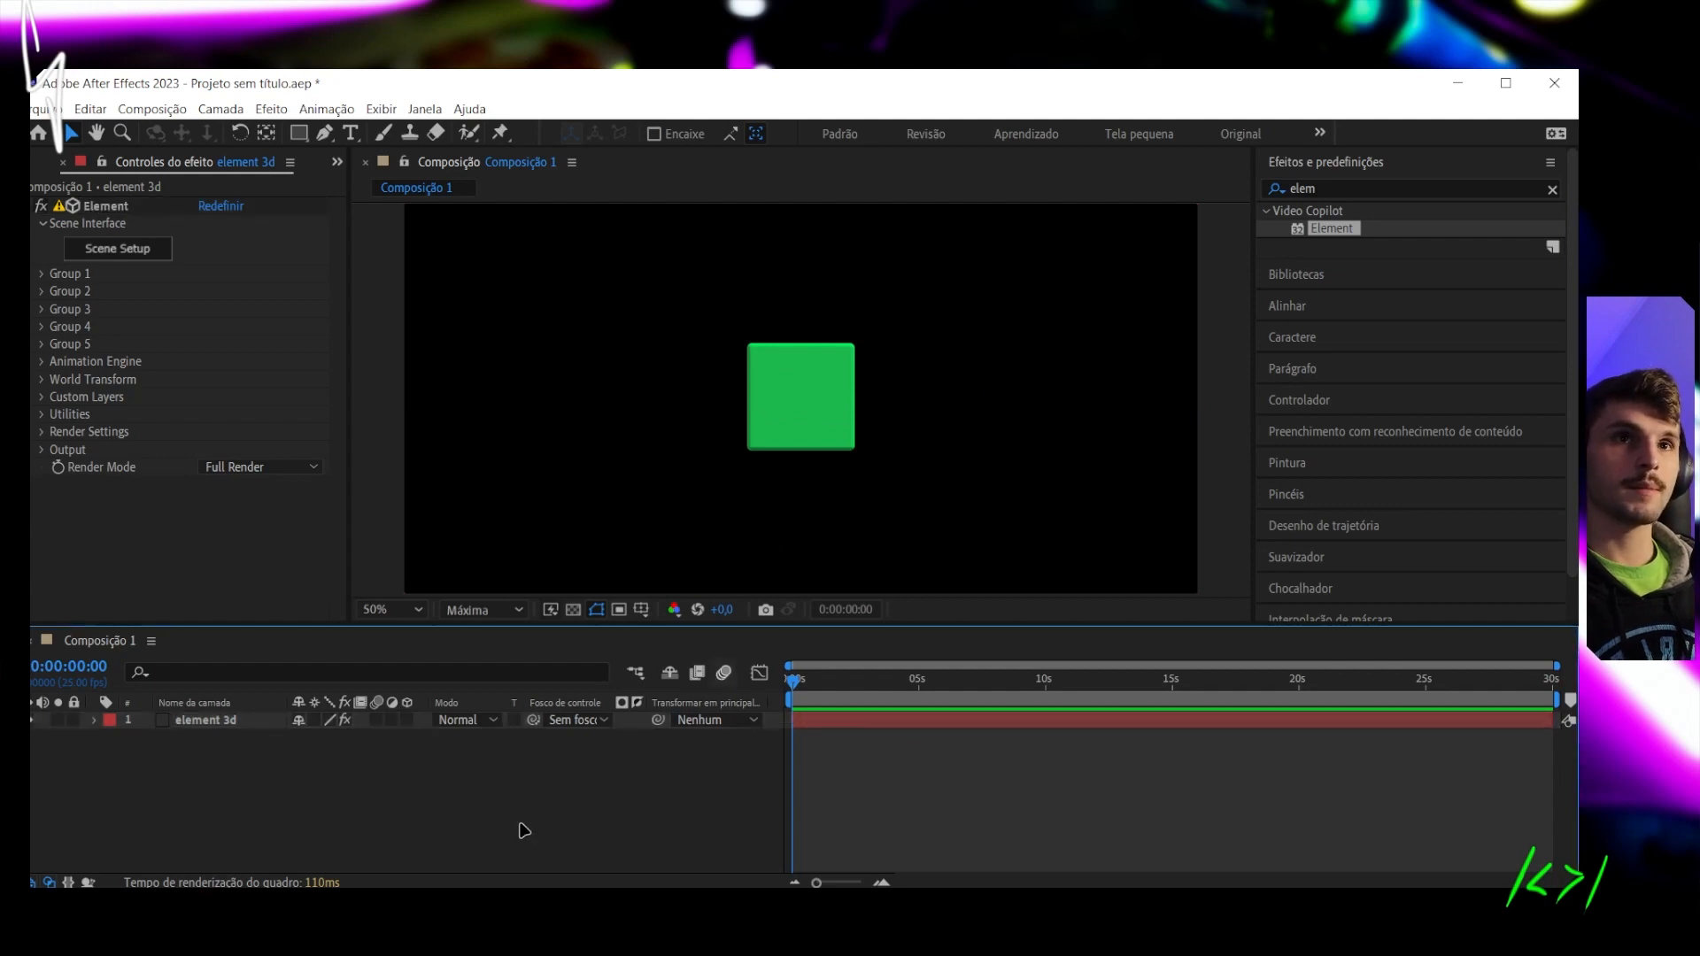
scroll(800, 412, down, 2)
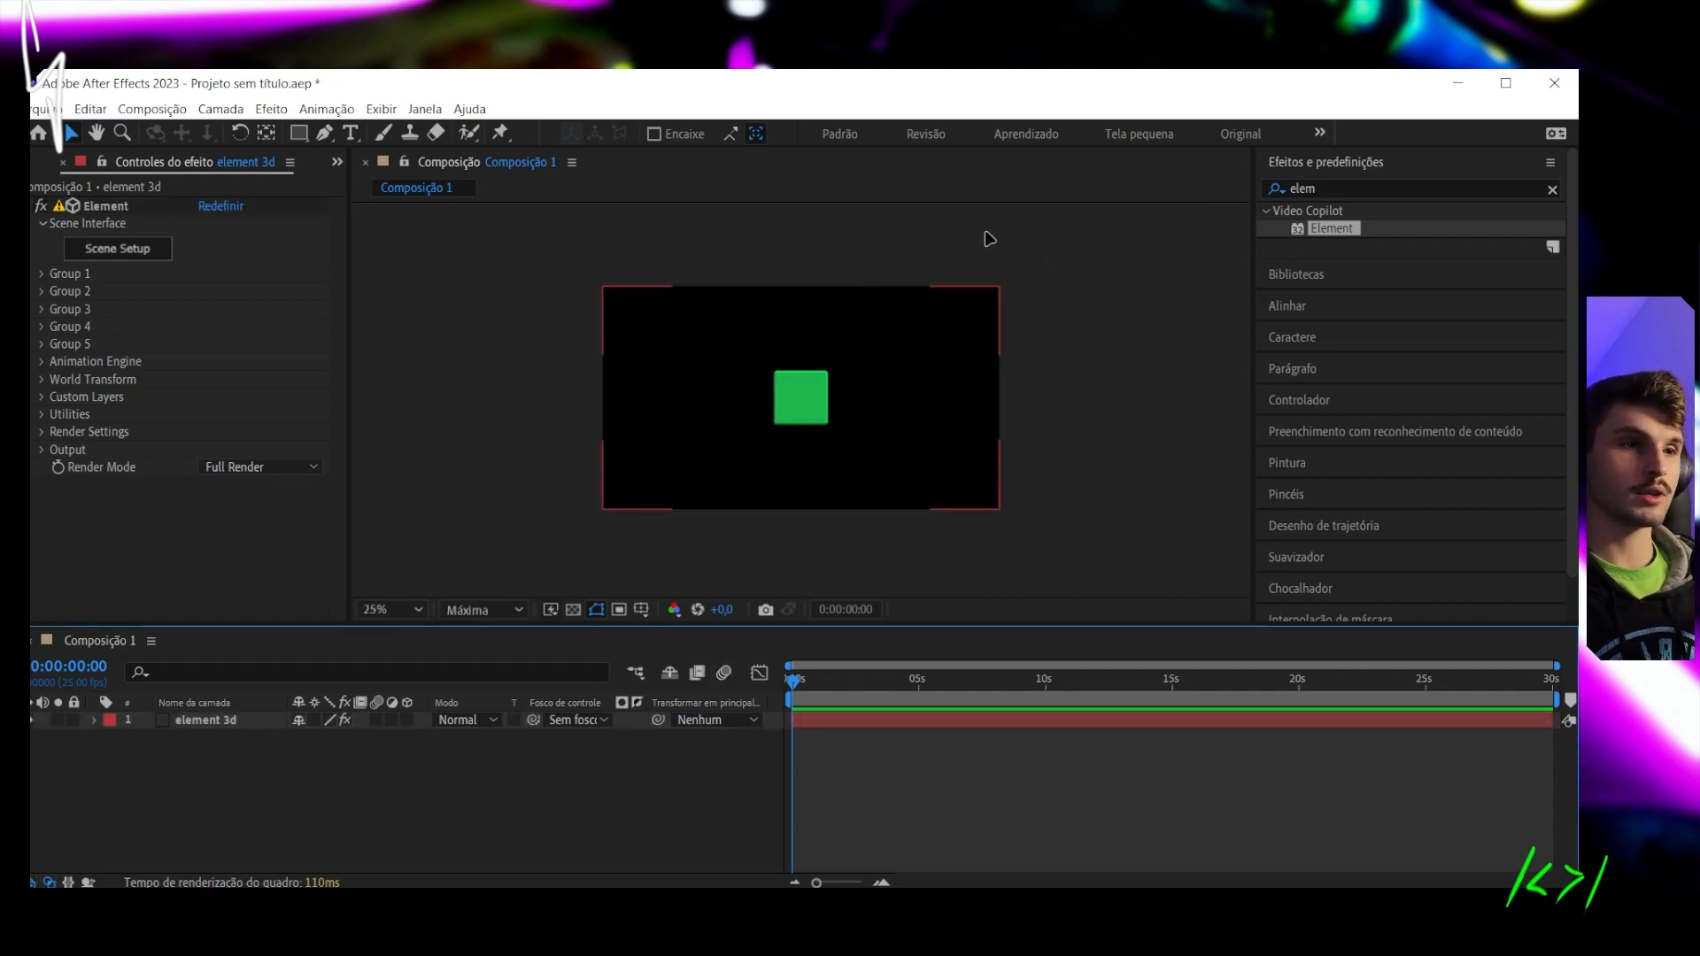
scroll(937, 335, up, 2)
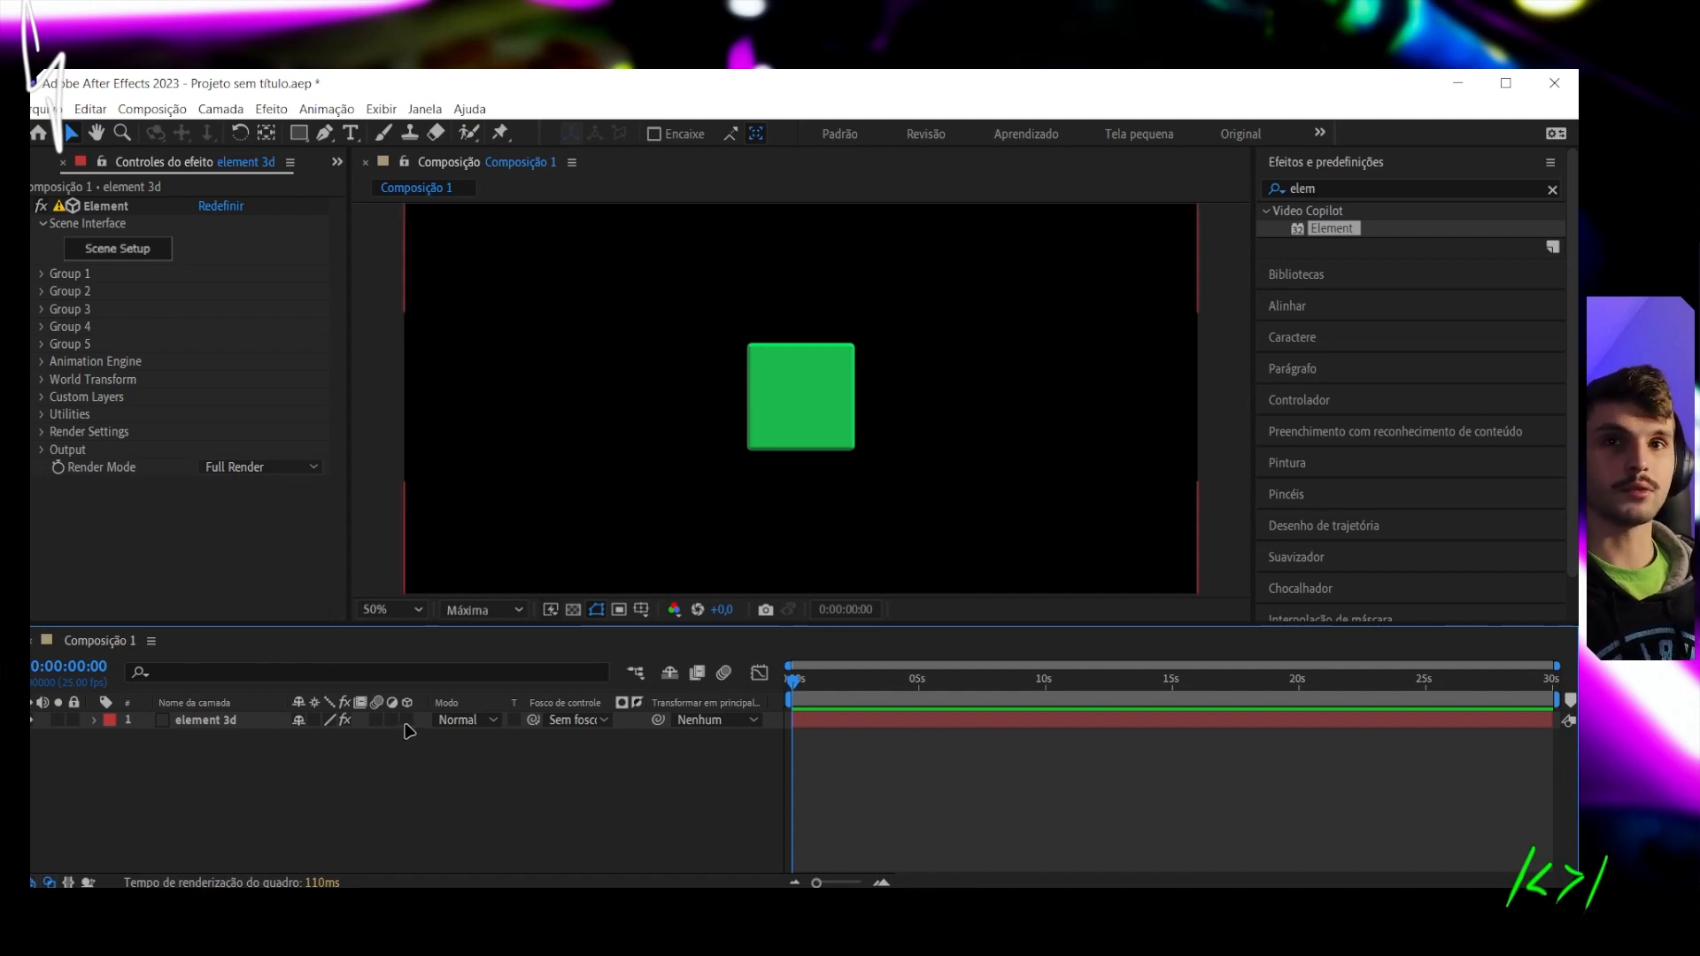
Try turning the element 3d layer into a 3D layer and switch it back to 2D
click(406, 720)
scroll(793, 482, down, 2)
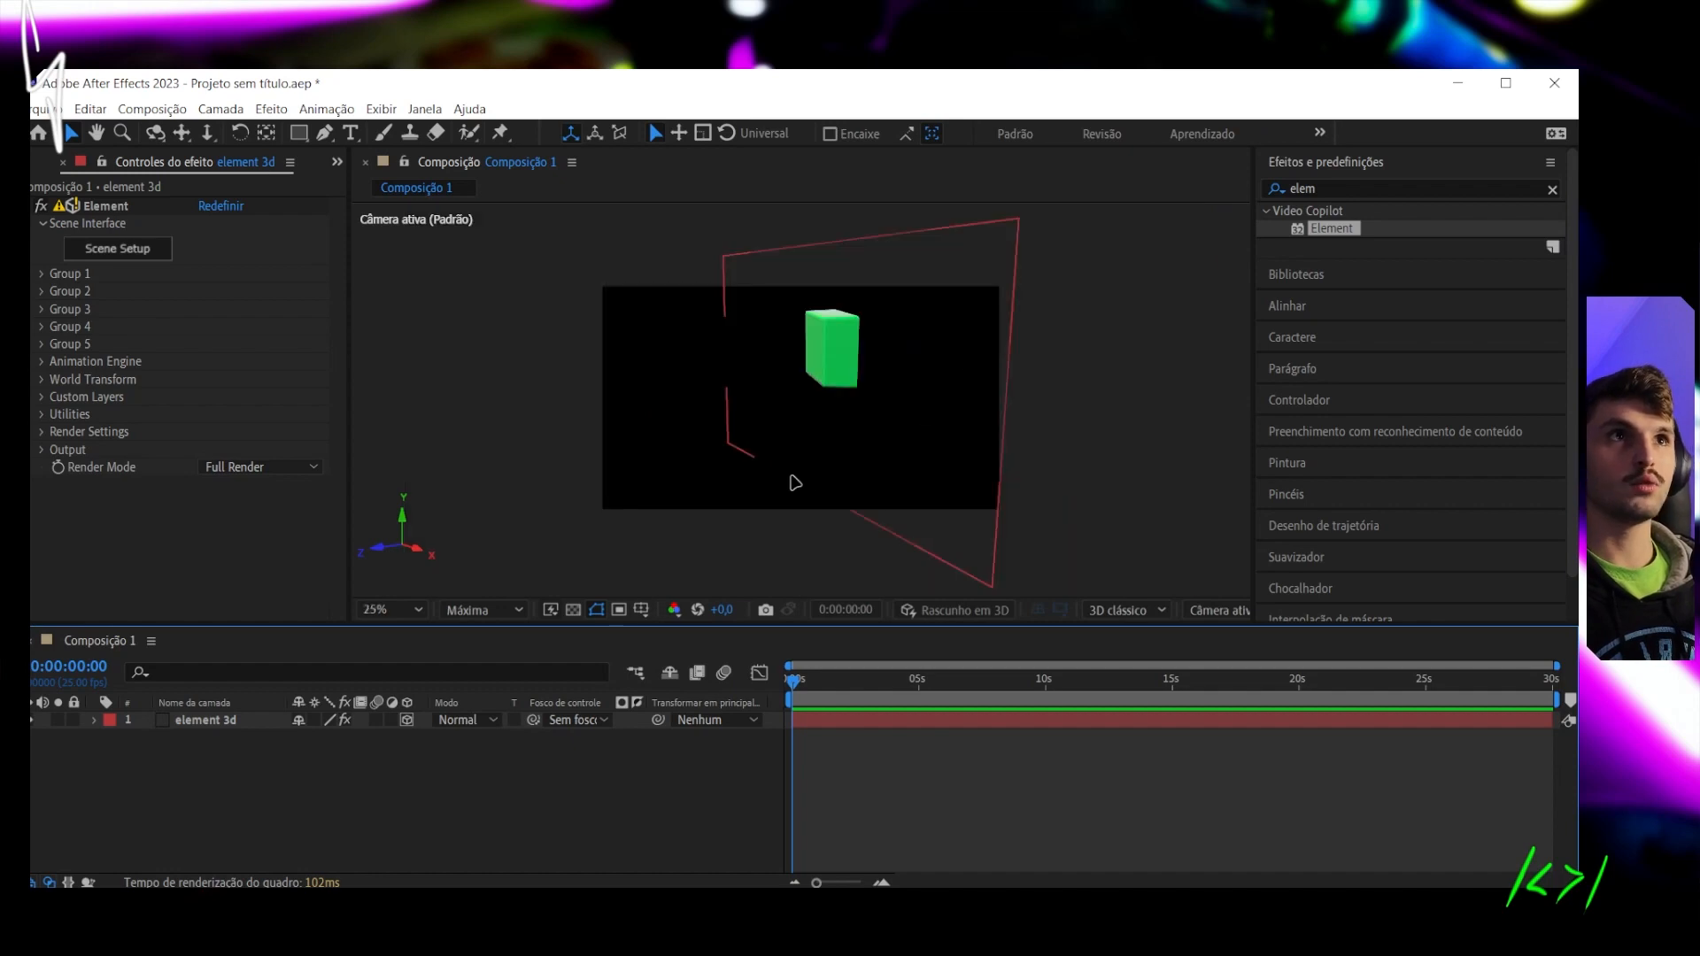
click(406, 720)
click(190, 722)
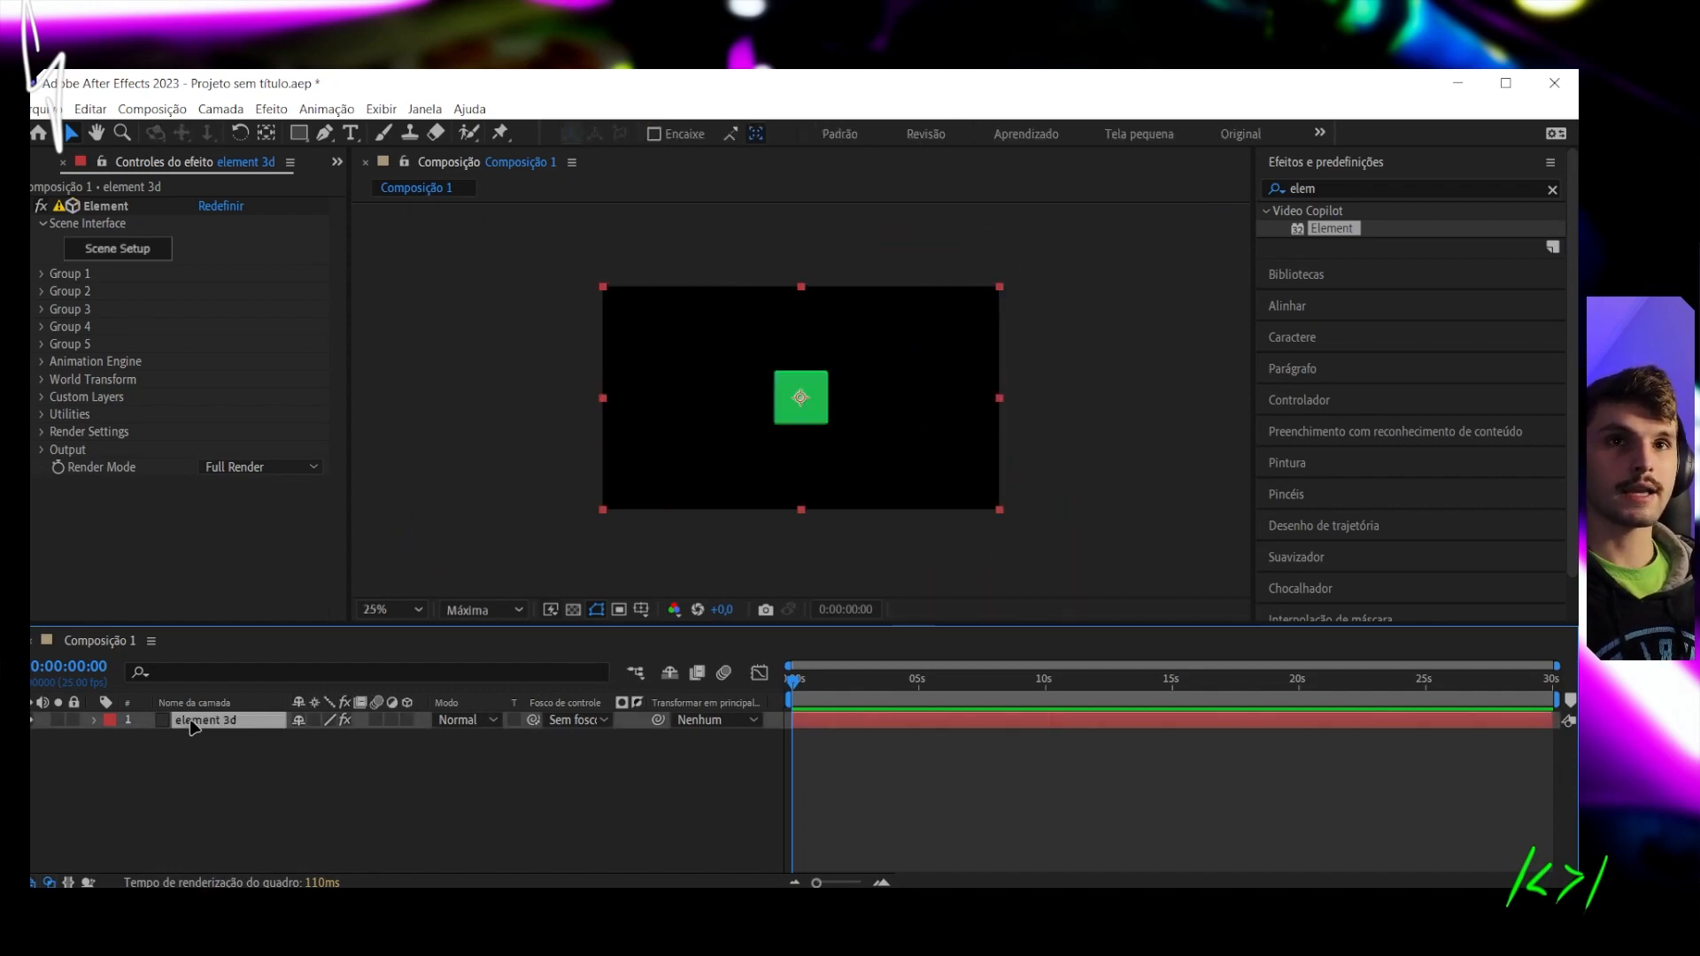
click(405, 720)
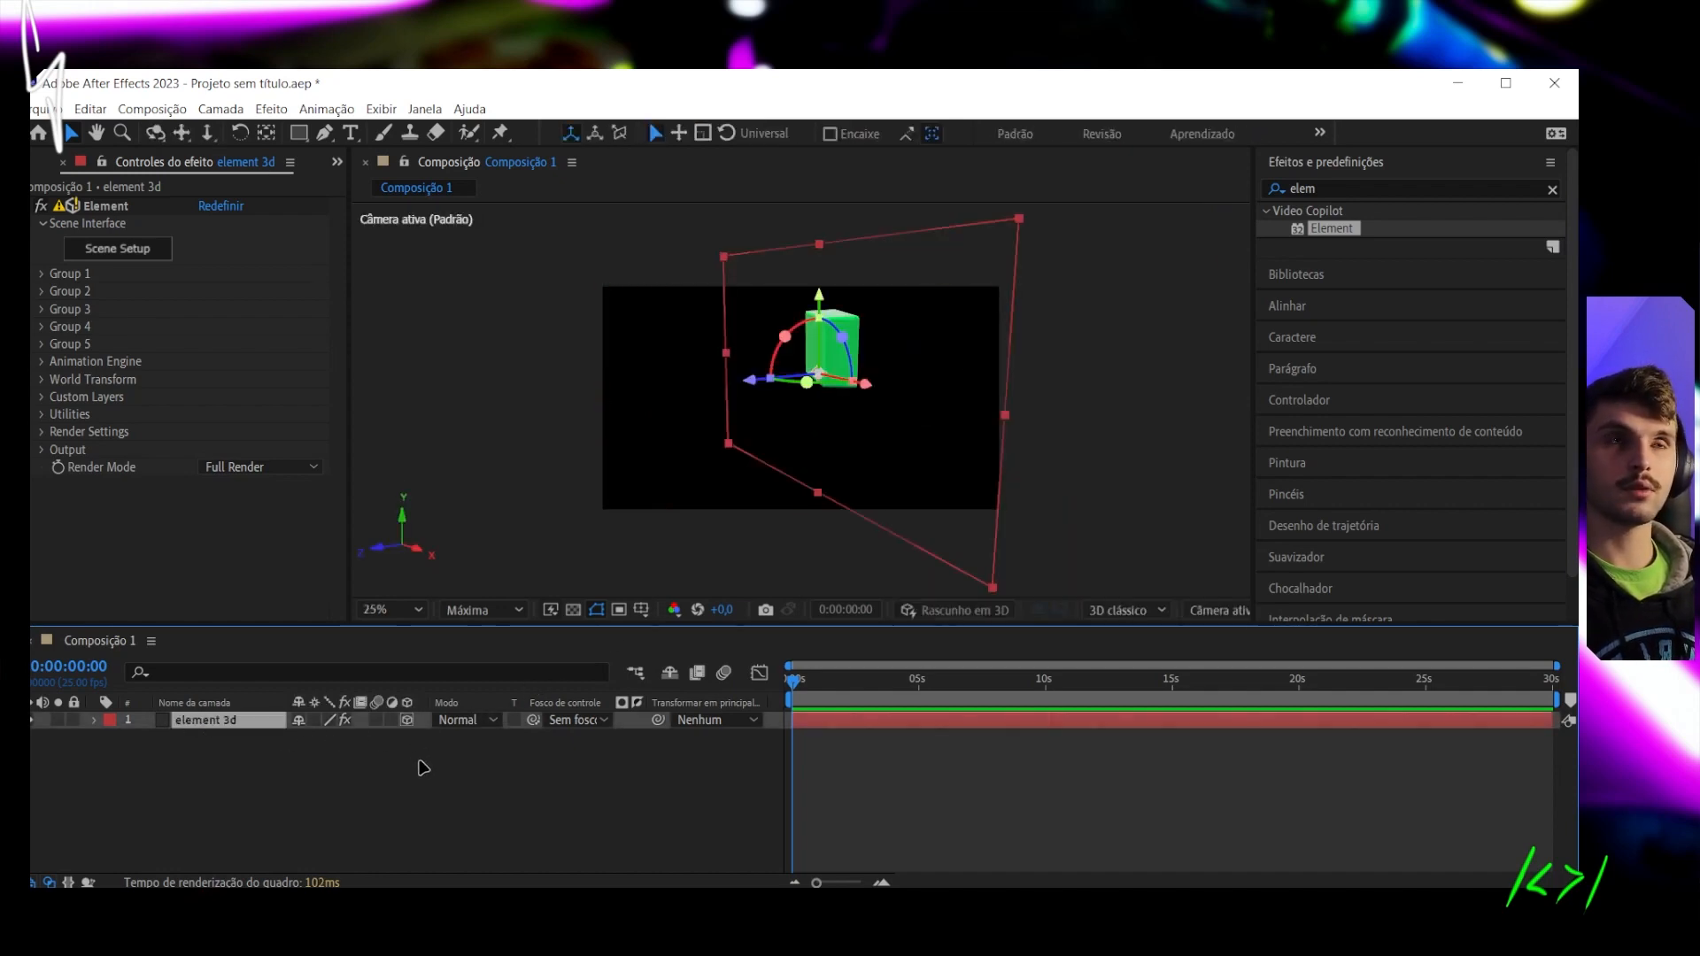
click(406, 720)
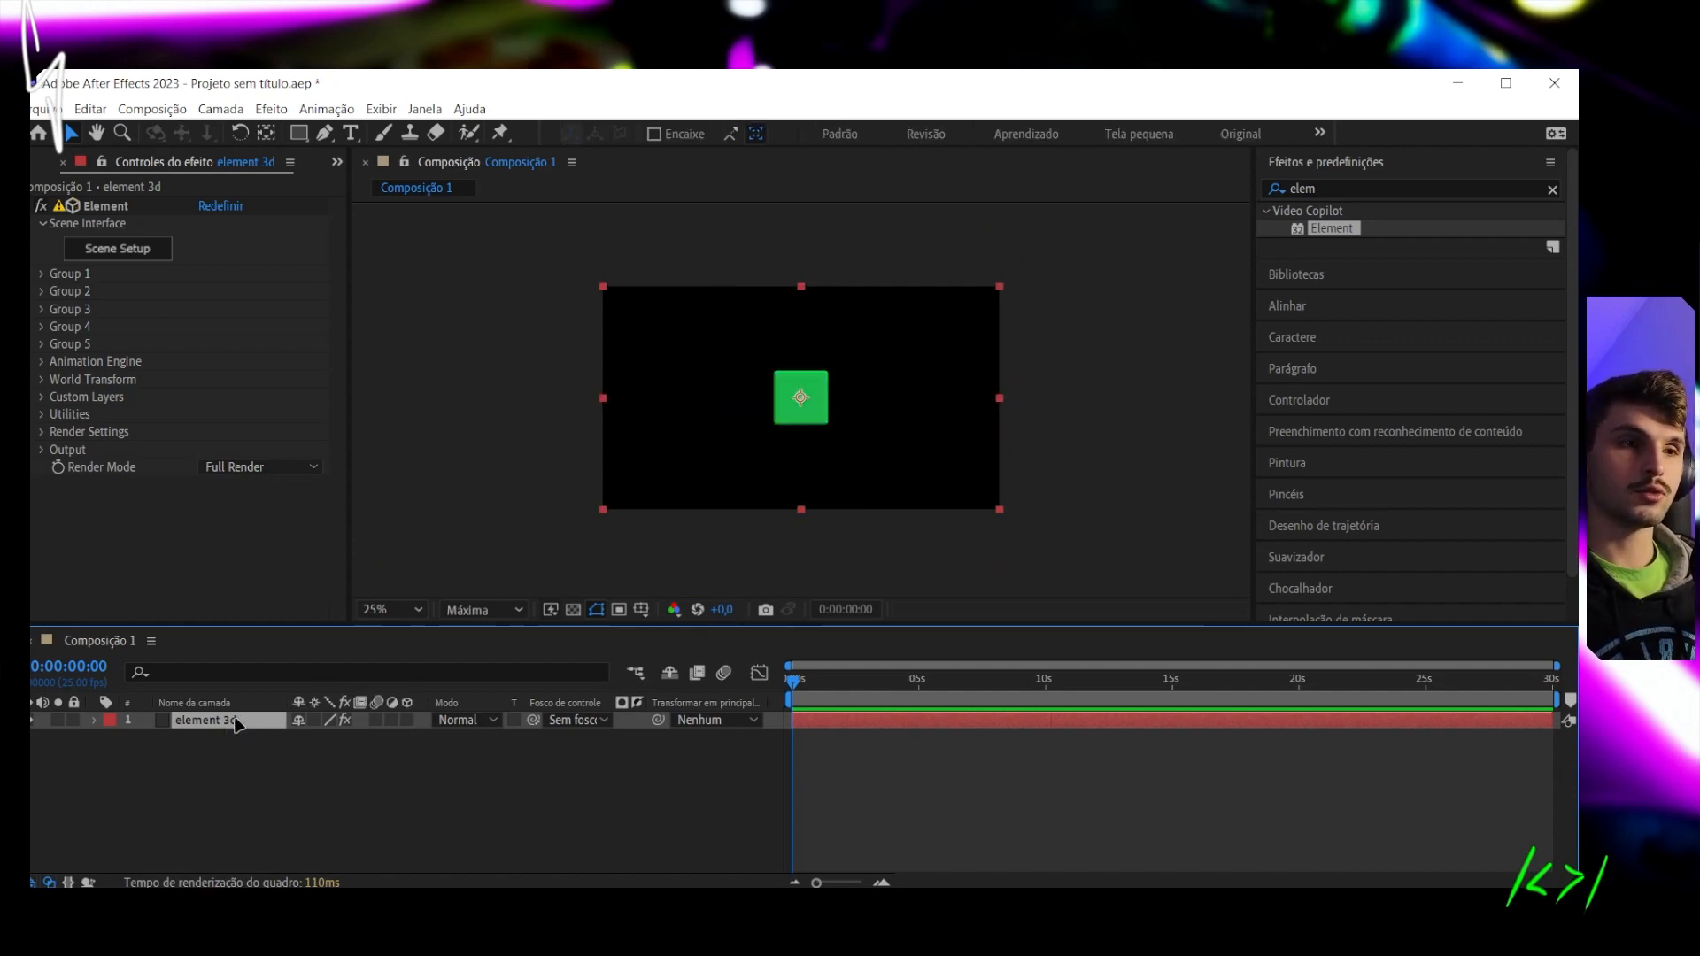
click(407, 720)
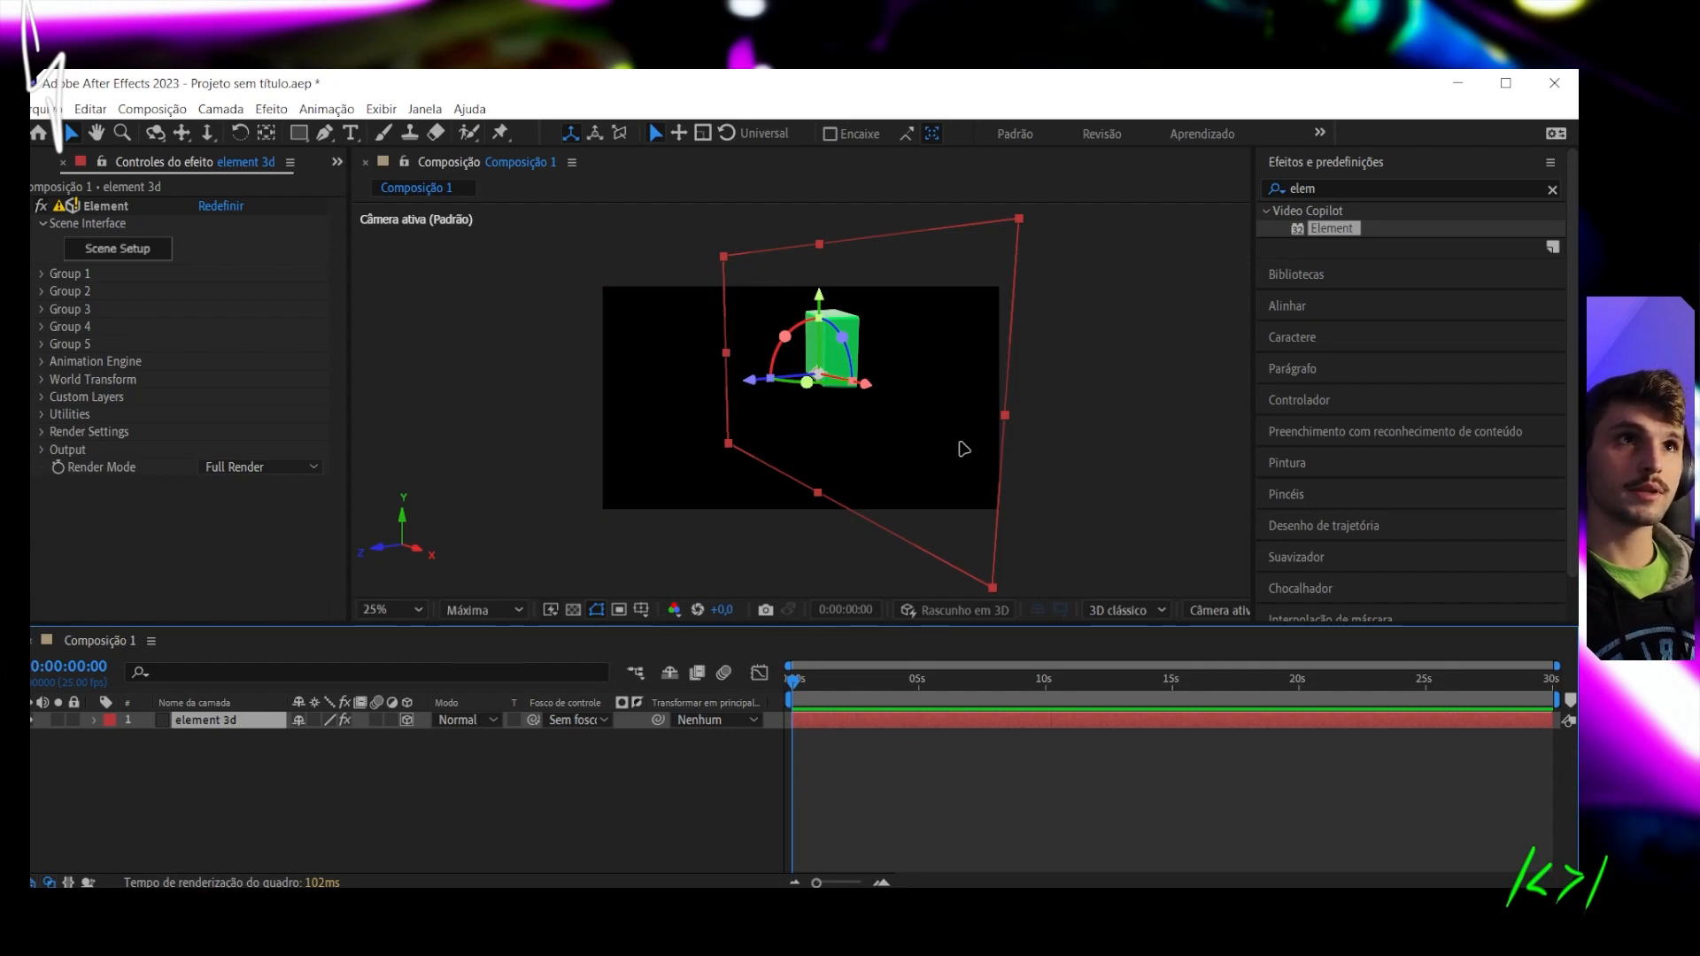
click(407, 721)
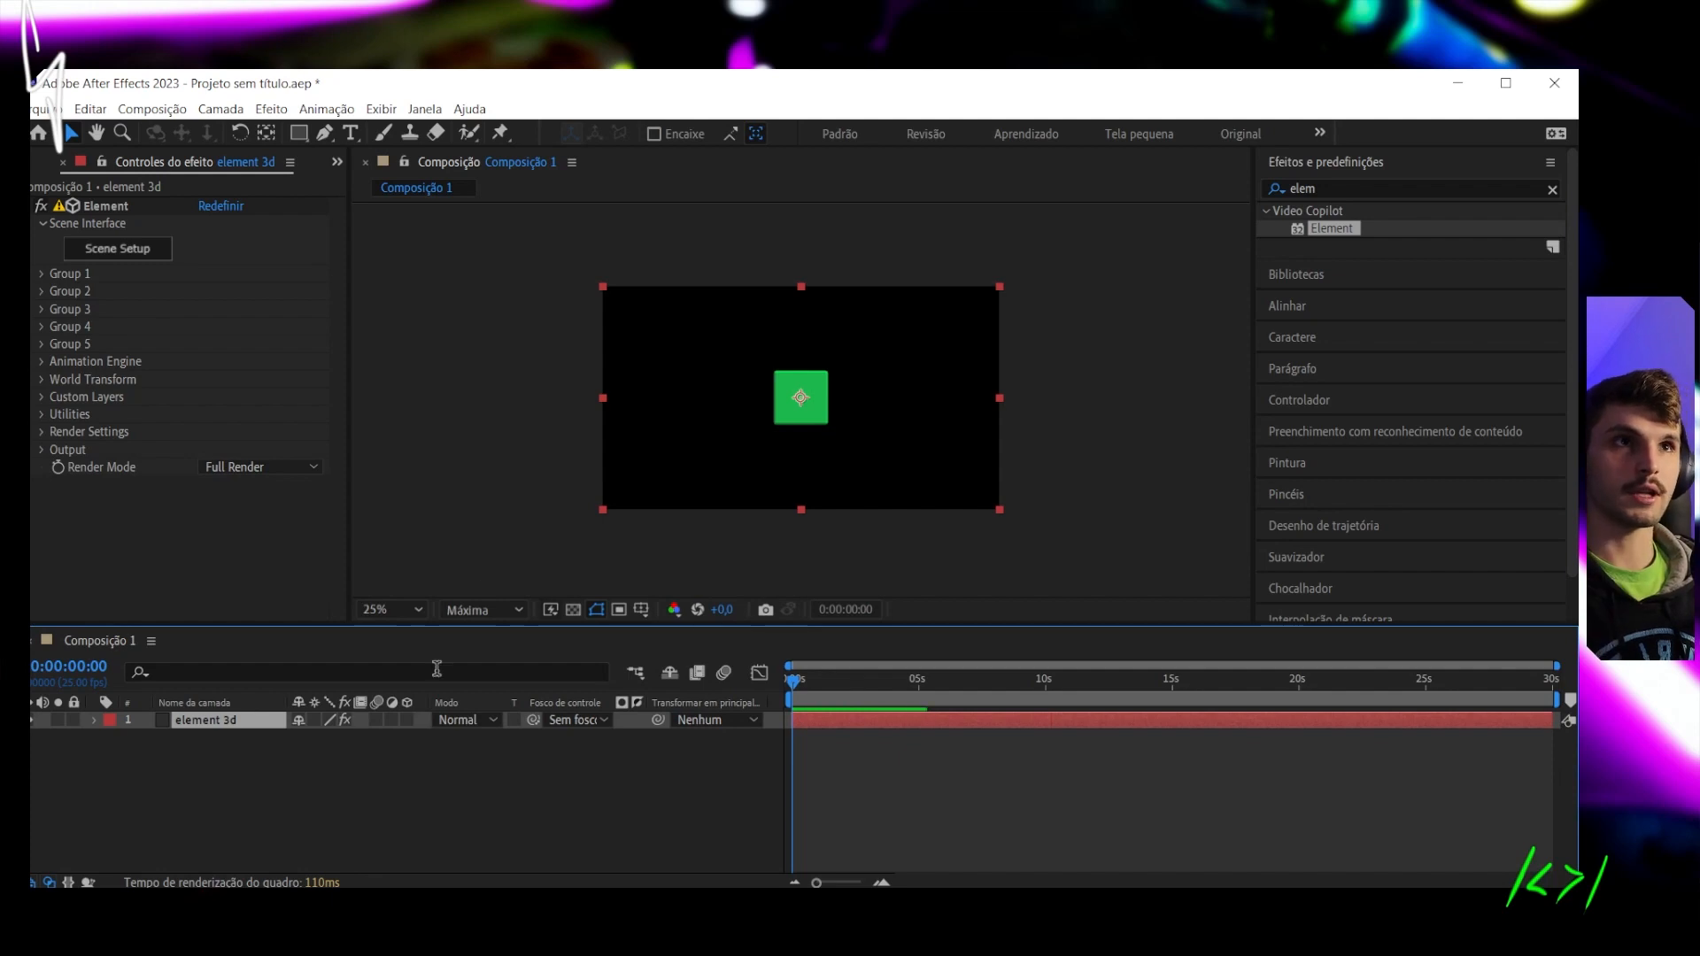
Add a two-node camera with the 50 mm preset to the composition
right_click(337, 782)
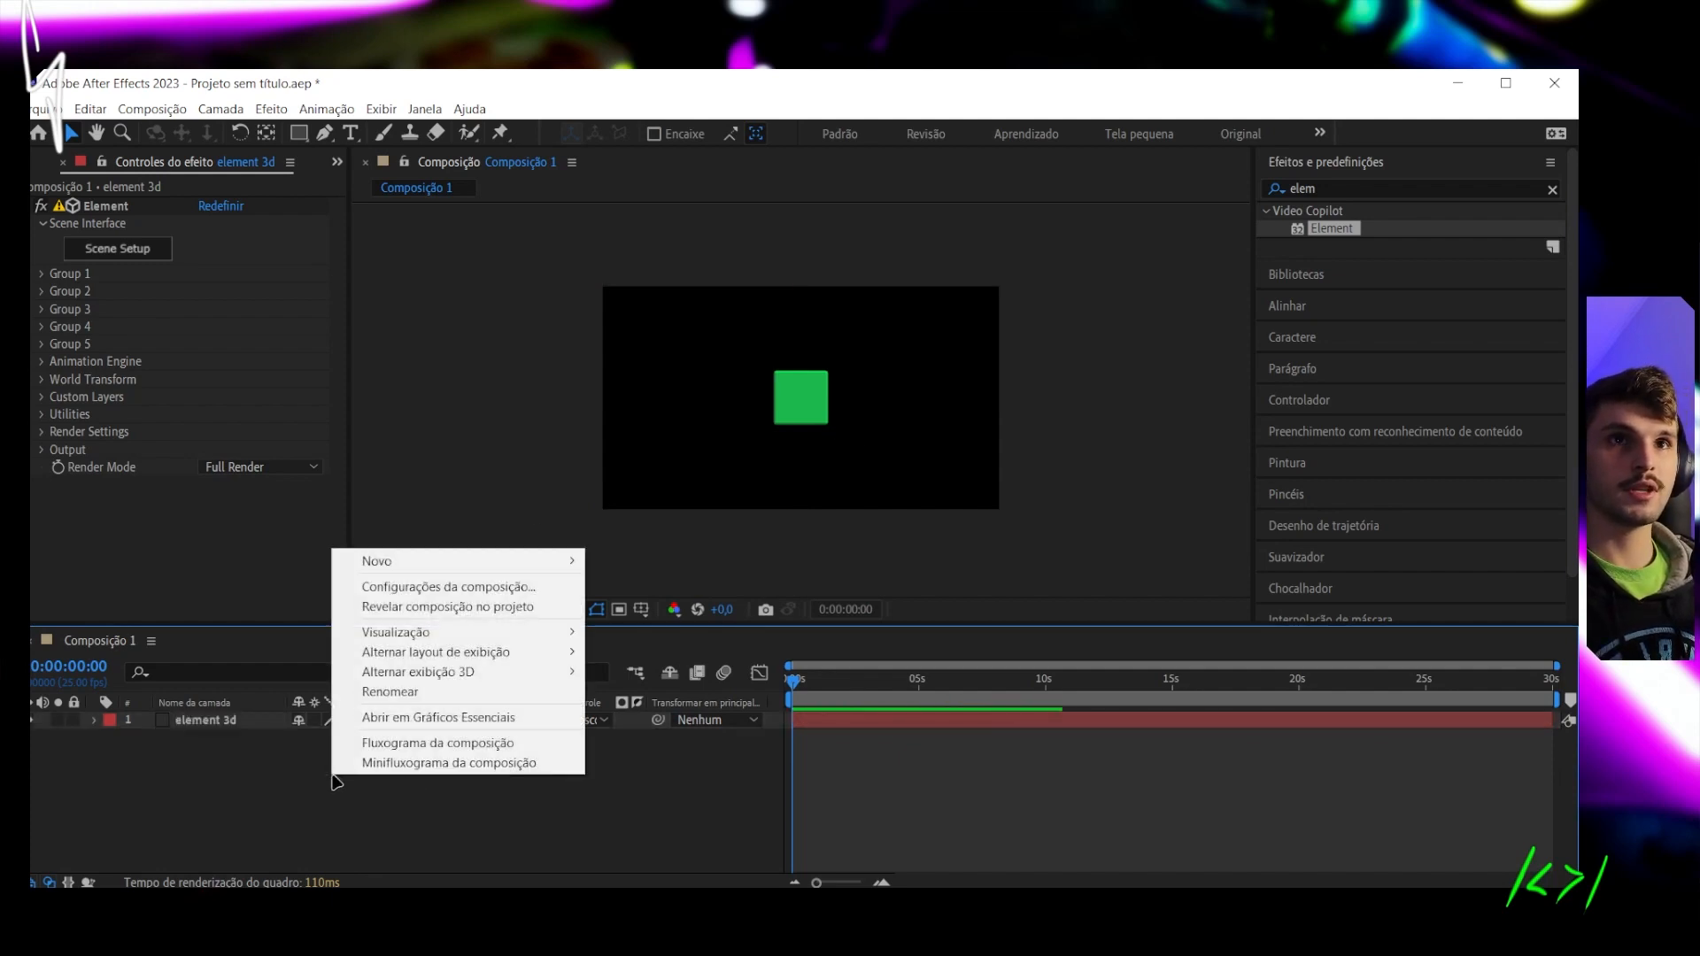
mouse_move(551, 562)
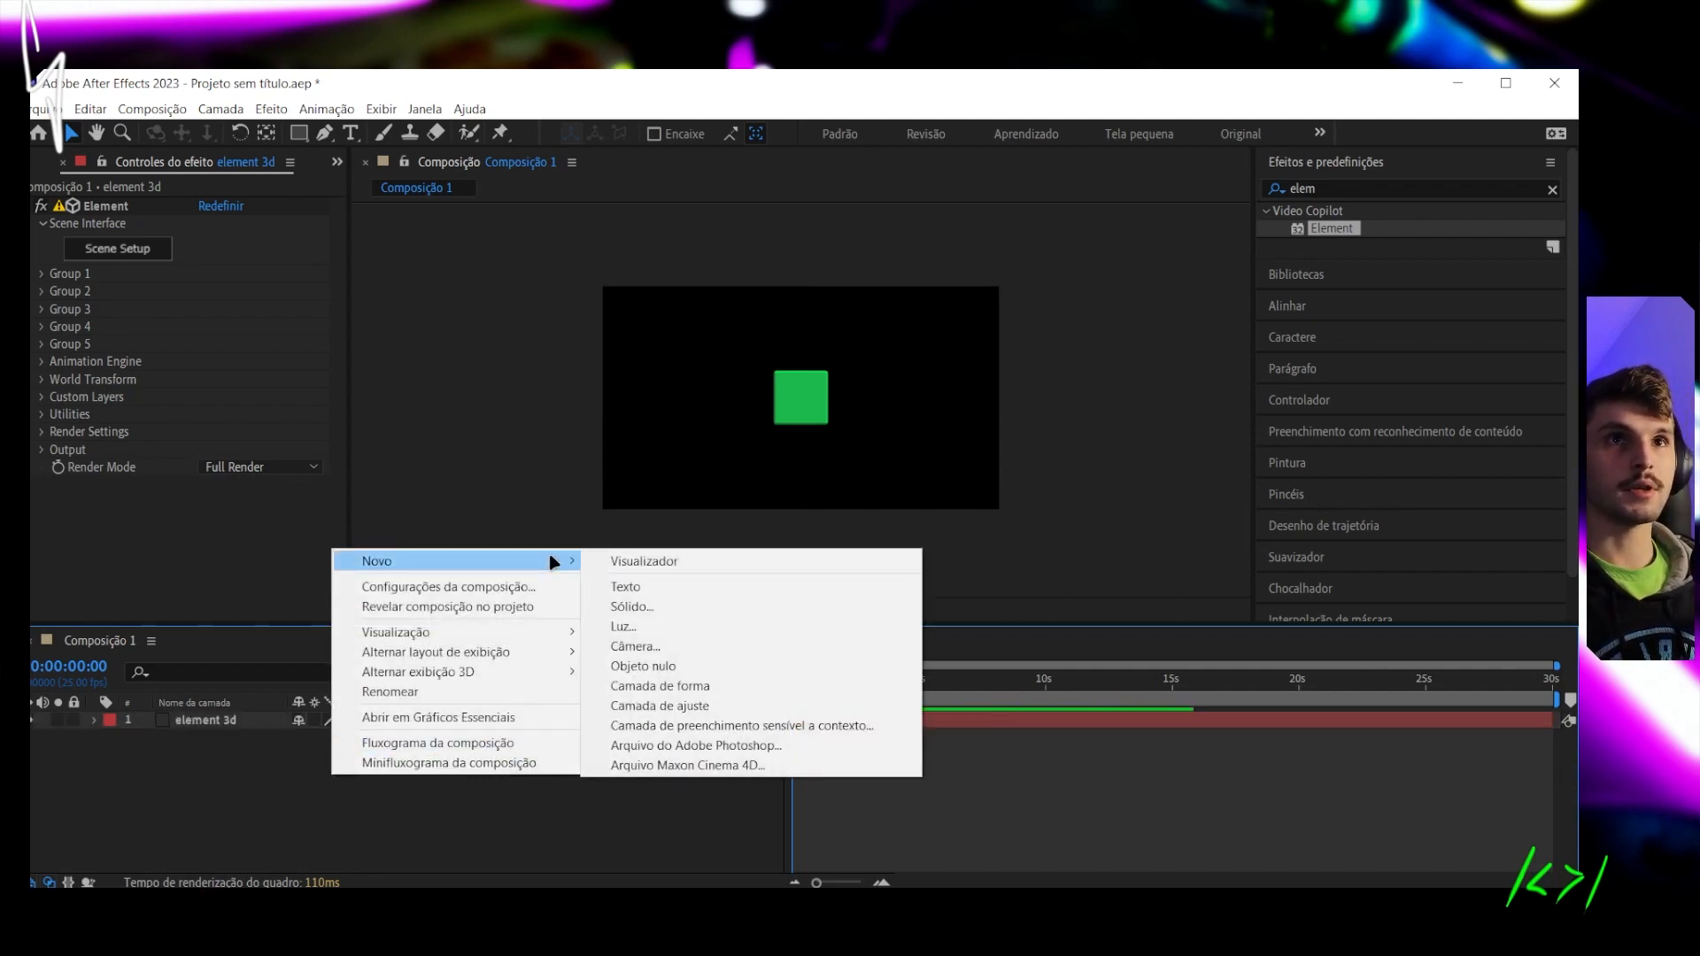
click(635, 646)
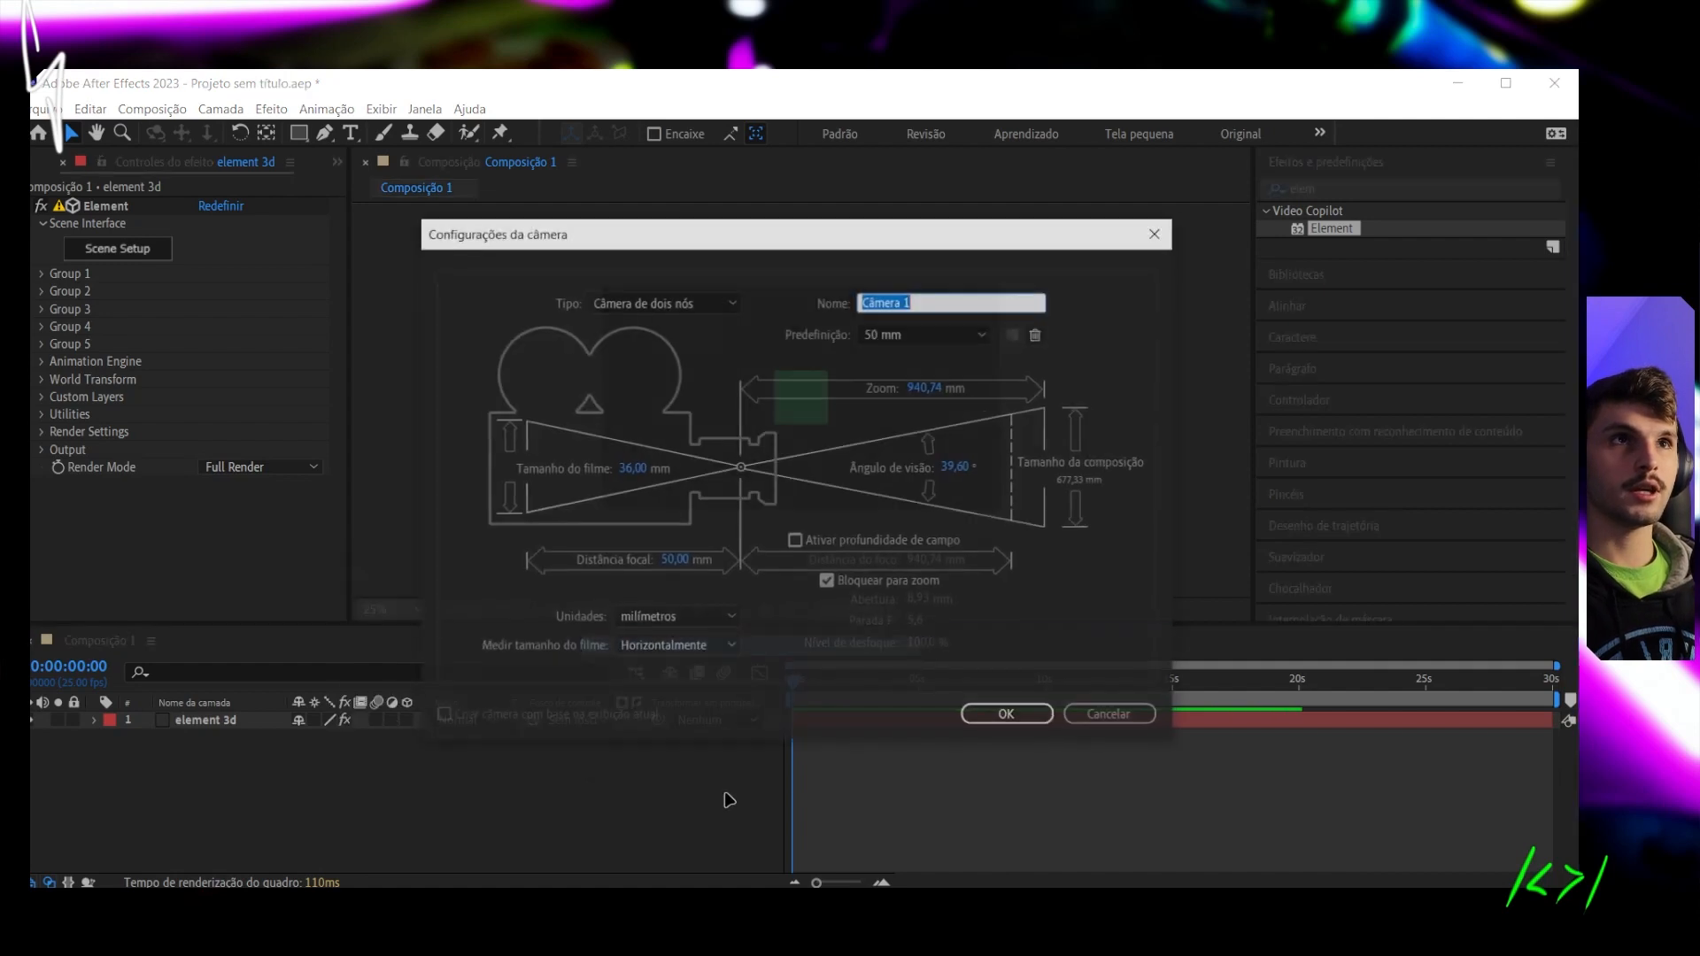
click(1032, 719)
Orbit the new camera around the green box until its top and side faces show in the composition
key(c)
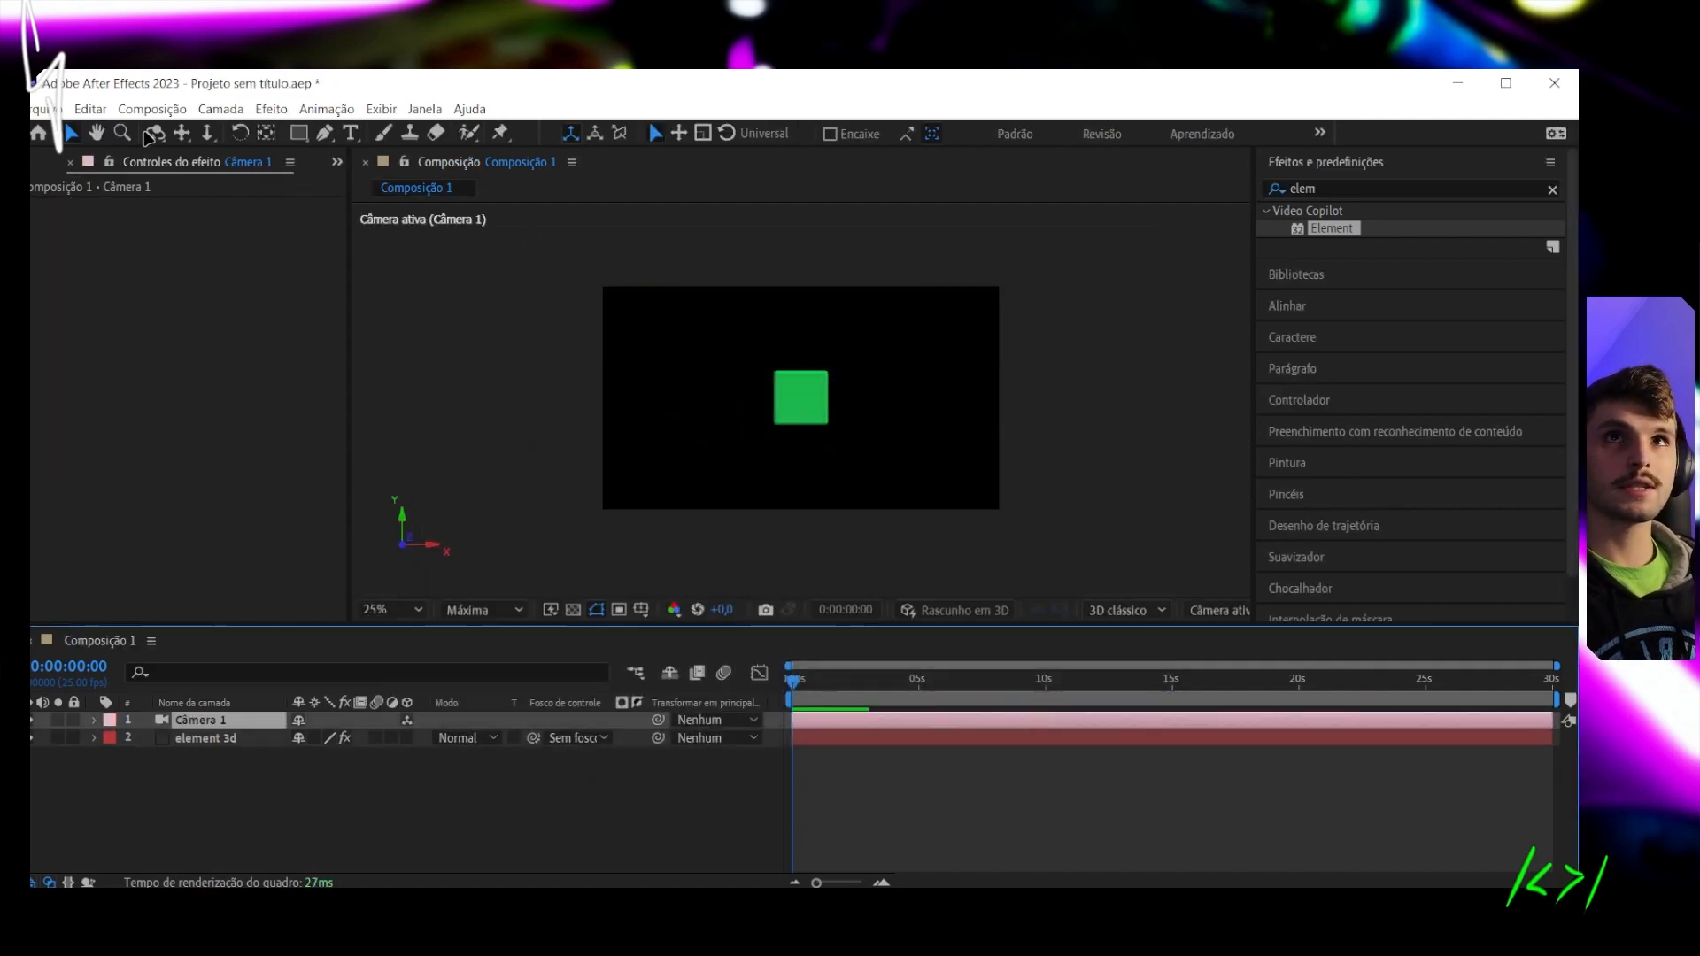
mouse_move(793, 407)
mouse_down()
mouse_move(732, 425)
mouse_move(779, 410)
mouse_move(770, 334)
mouse_move(766, 369)
mouse_move(783, 375)
mouse_up()
click(182, 132)
key(period)
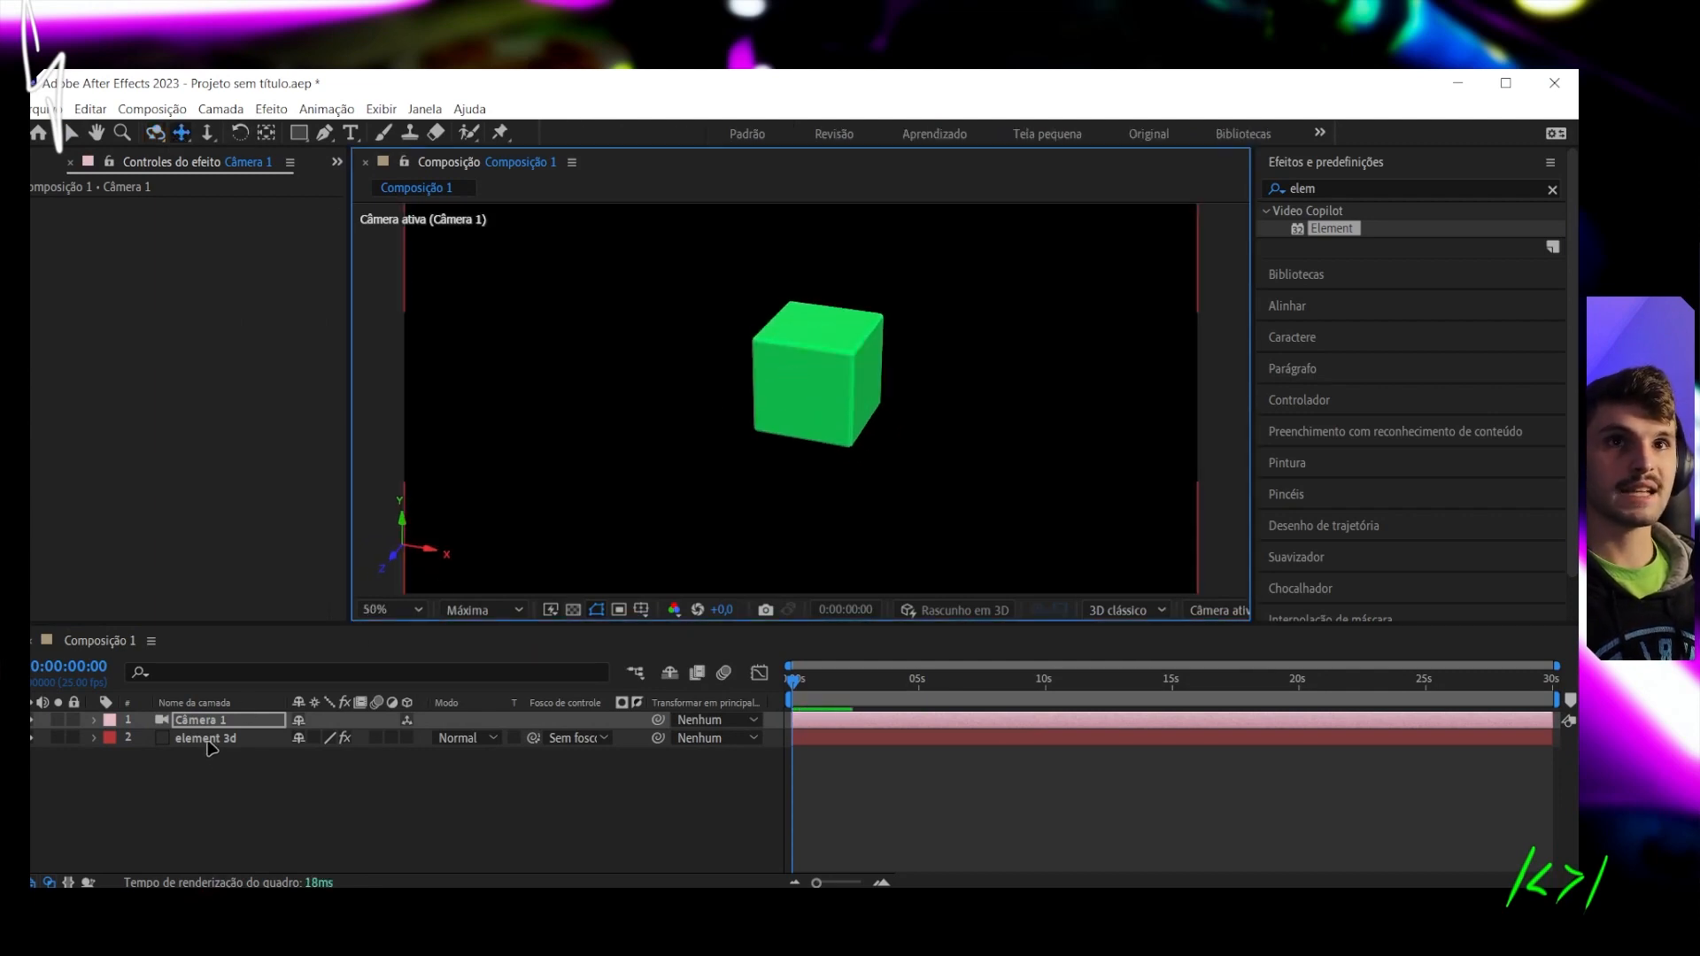
With the camera angled, test the 3D switch on the element 3d layer and turn it off again
click(210, 742)
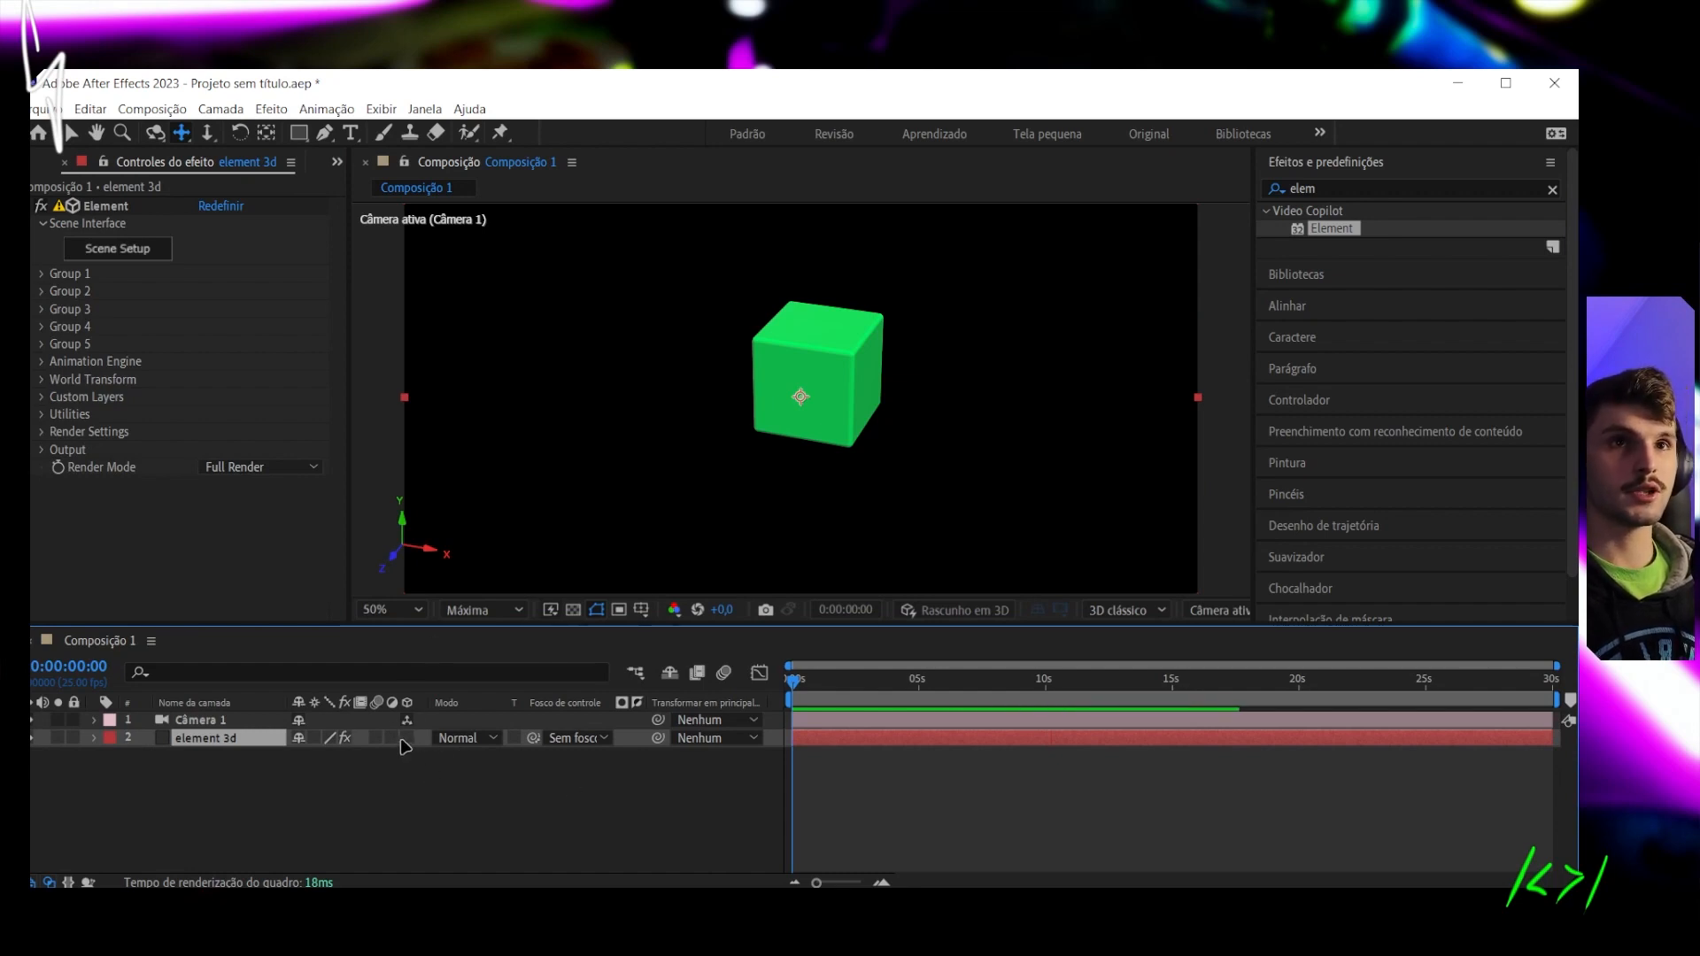
click(407, 738)
key(comma)
key(comma)
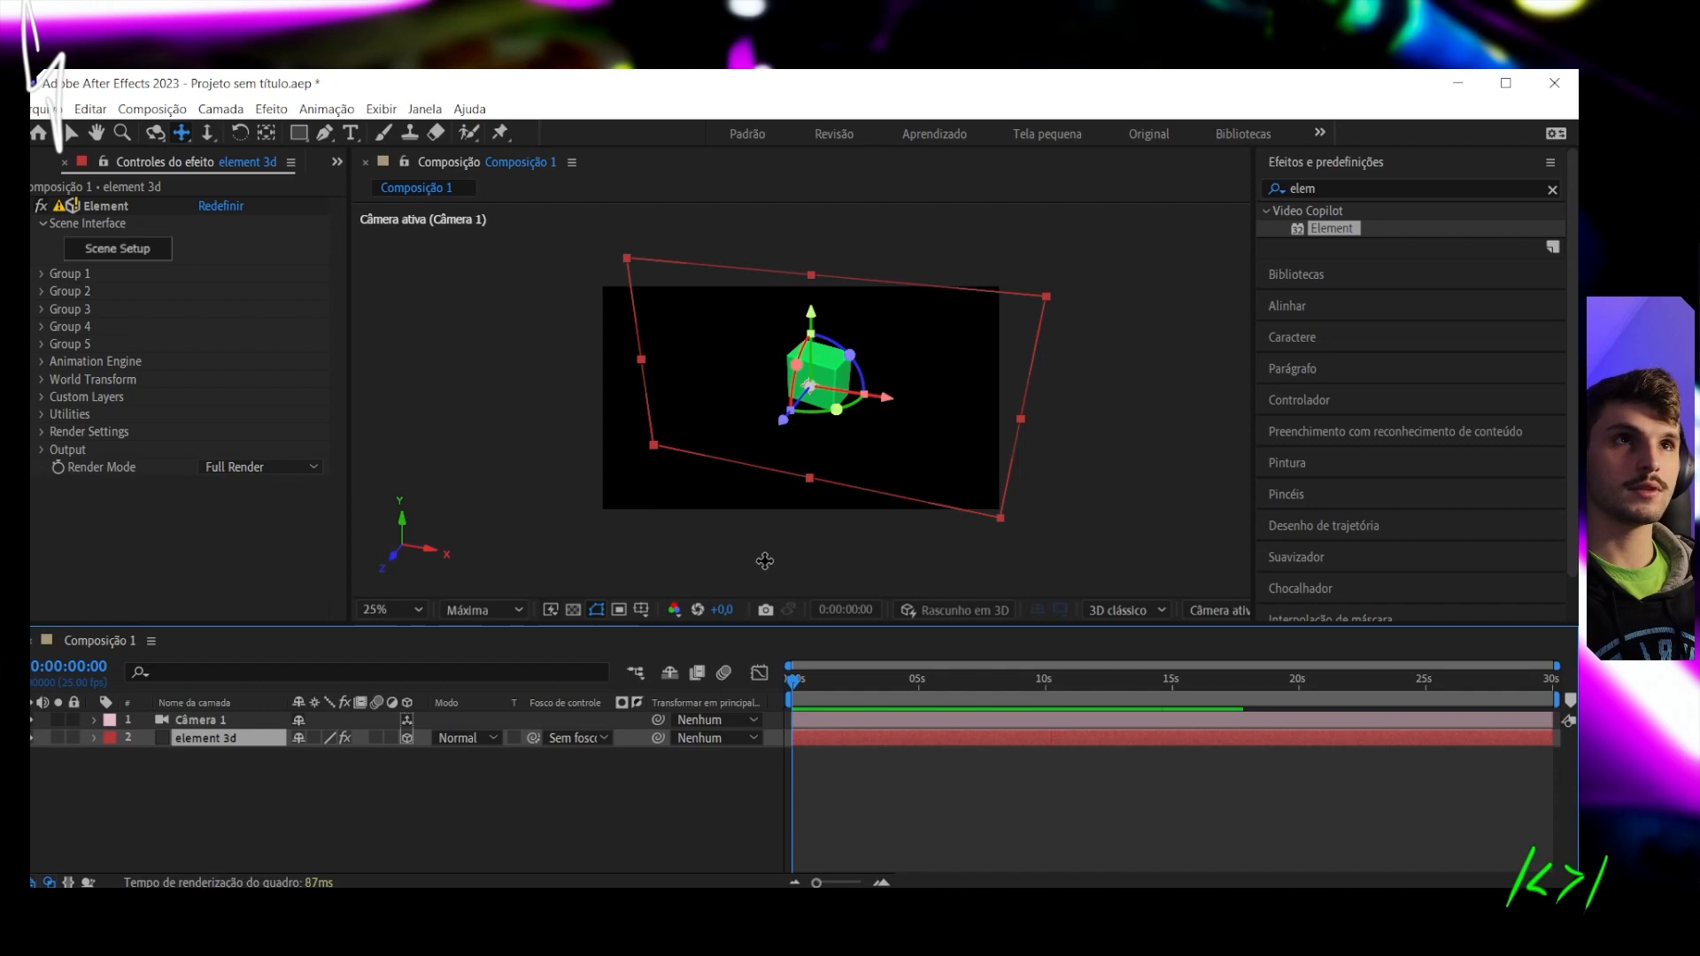
click(406, 739)
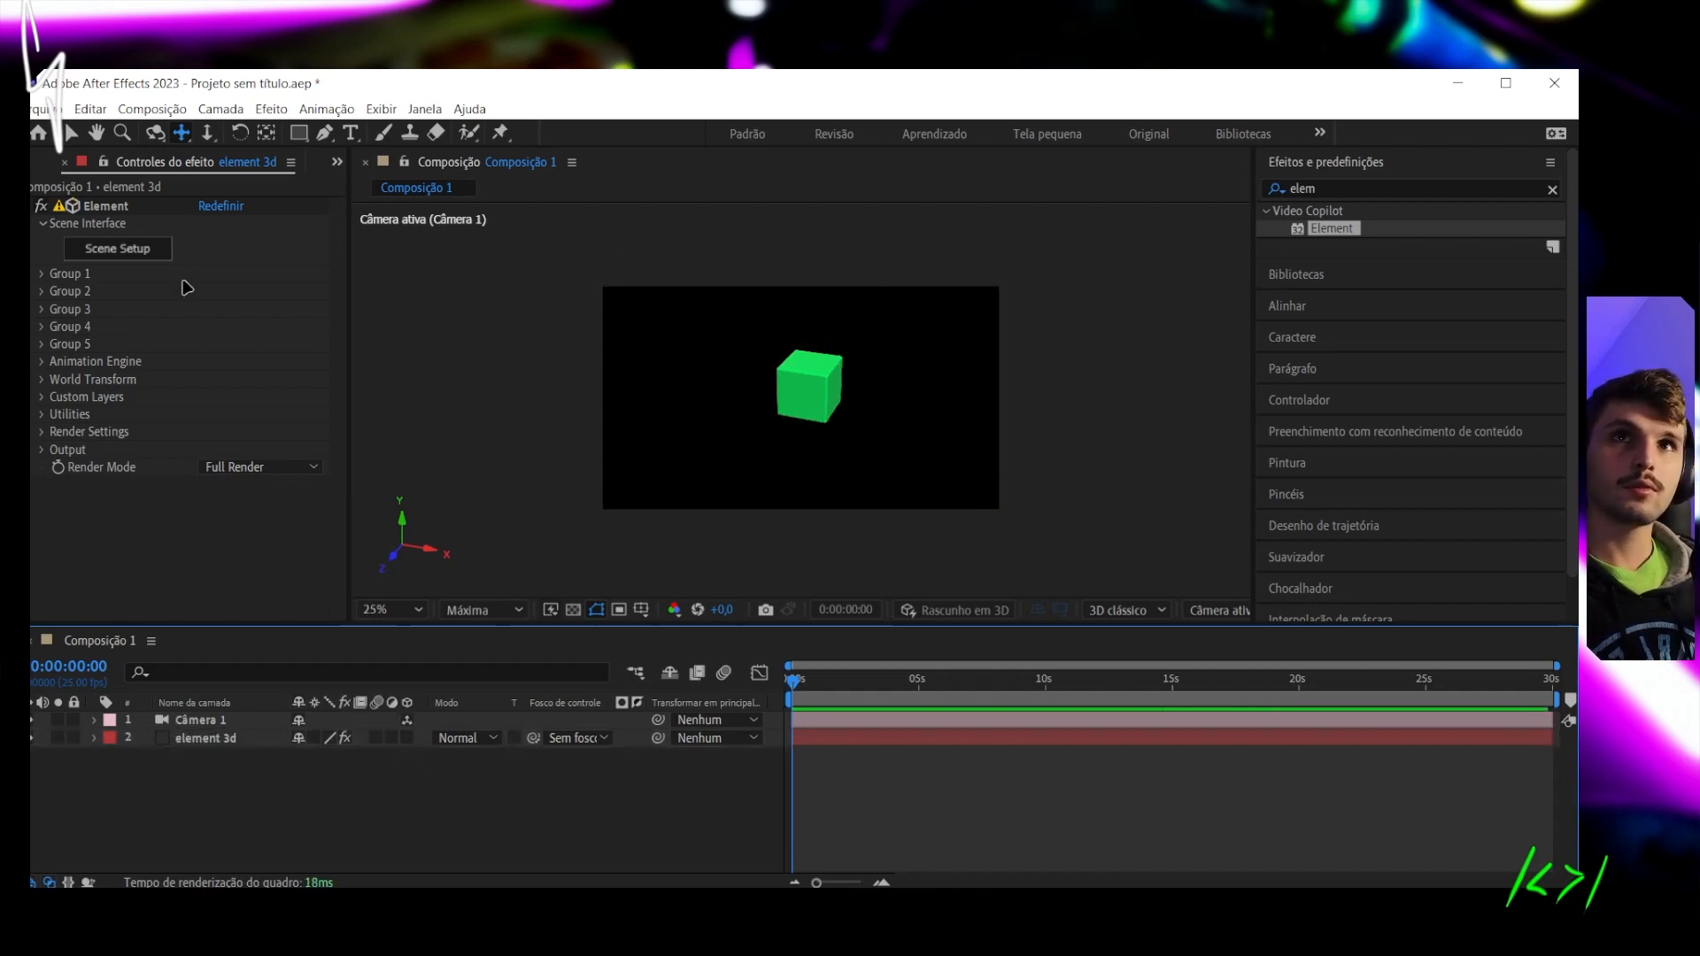
Reopen the Element Scene Setup and add a sphere primitive to the scene
click(156, 255)
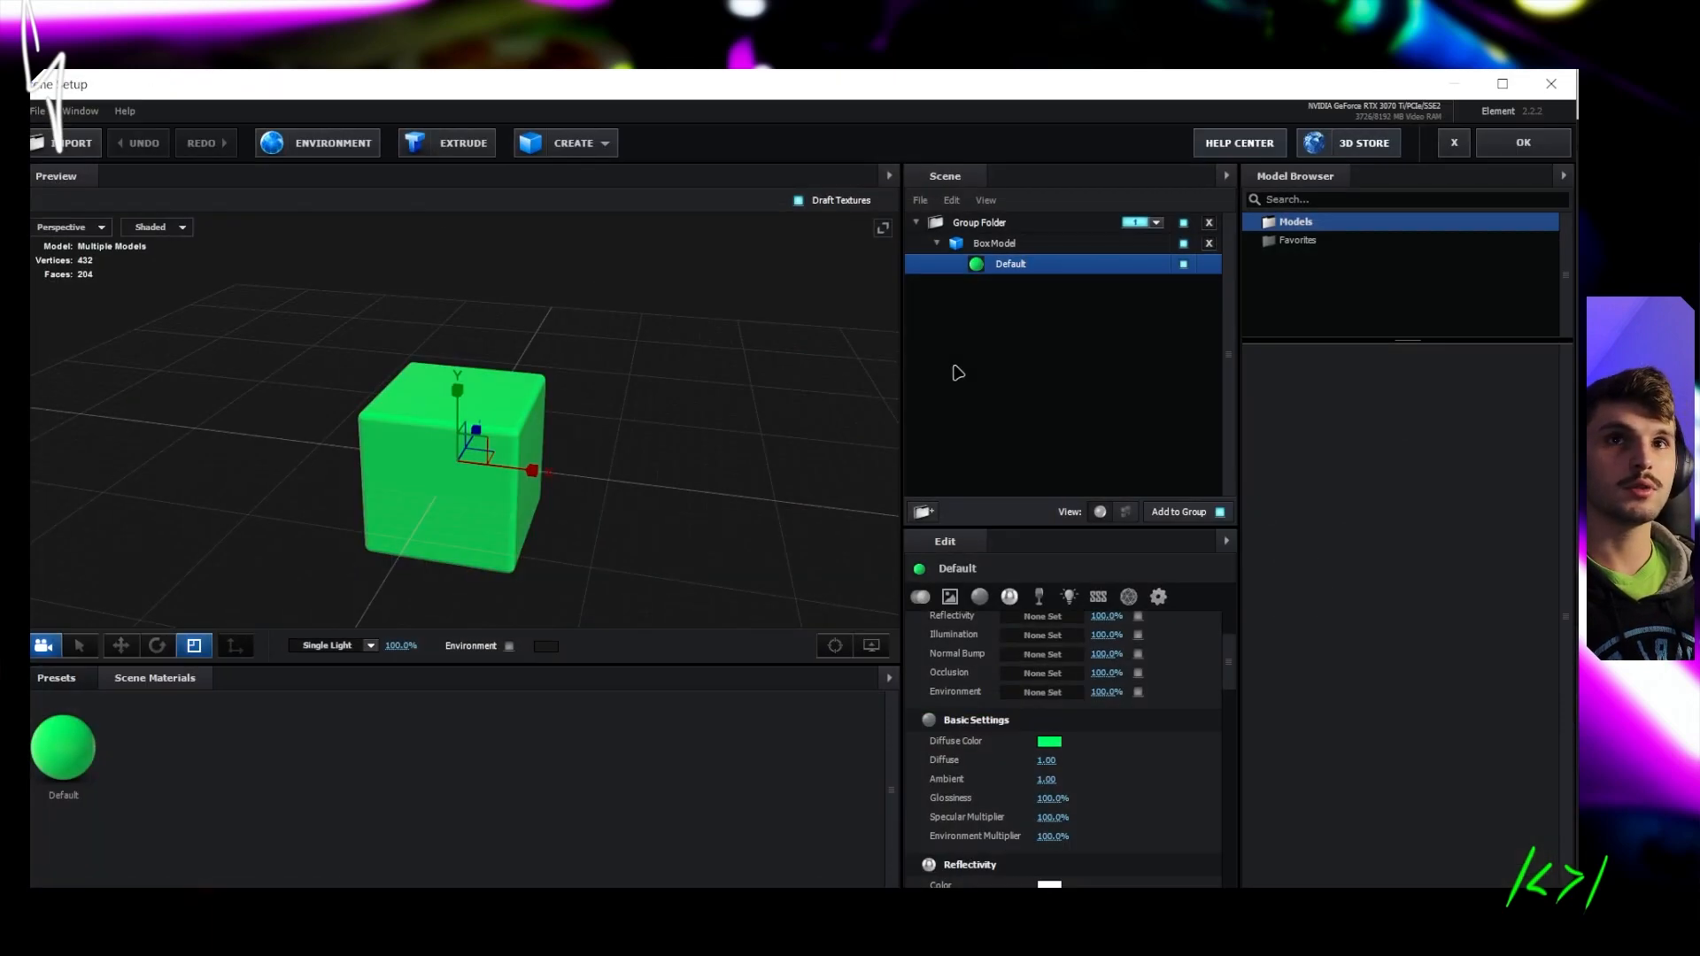
click(538, 152)
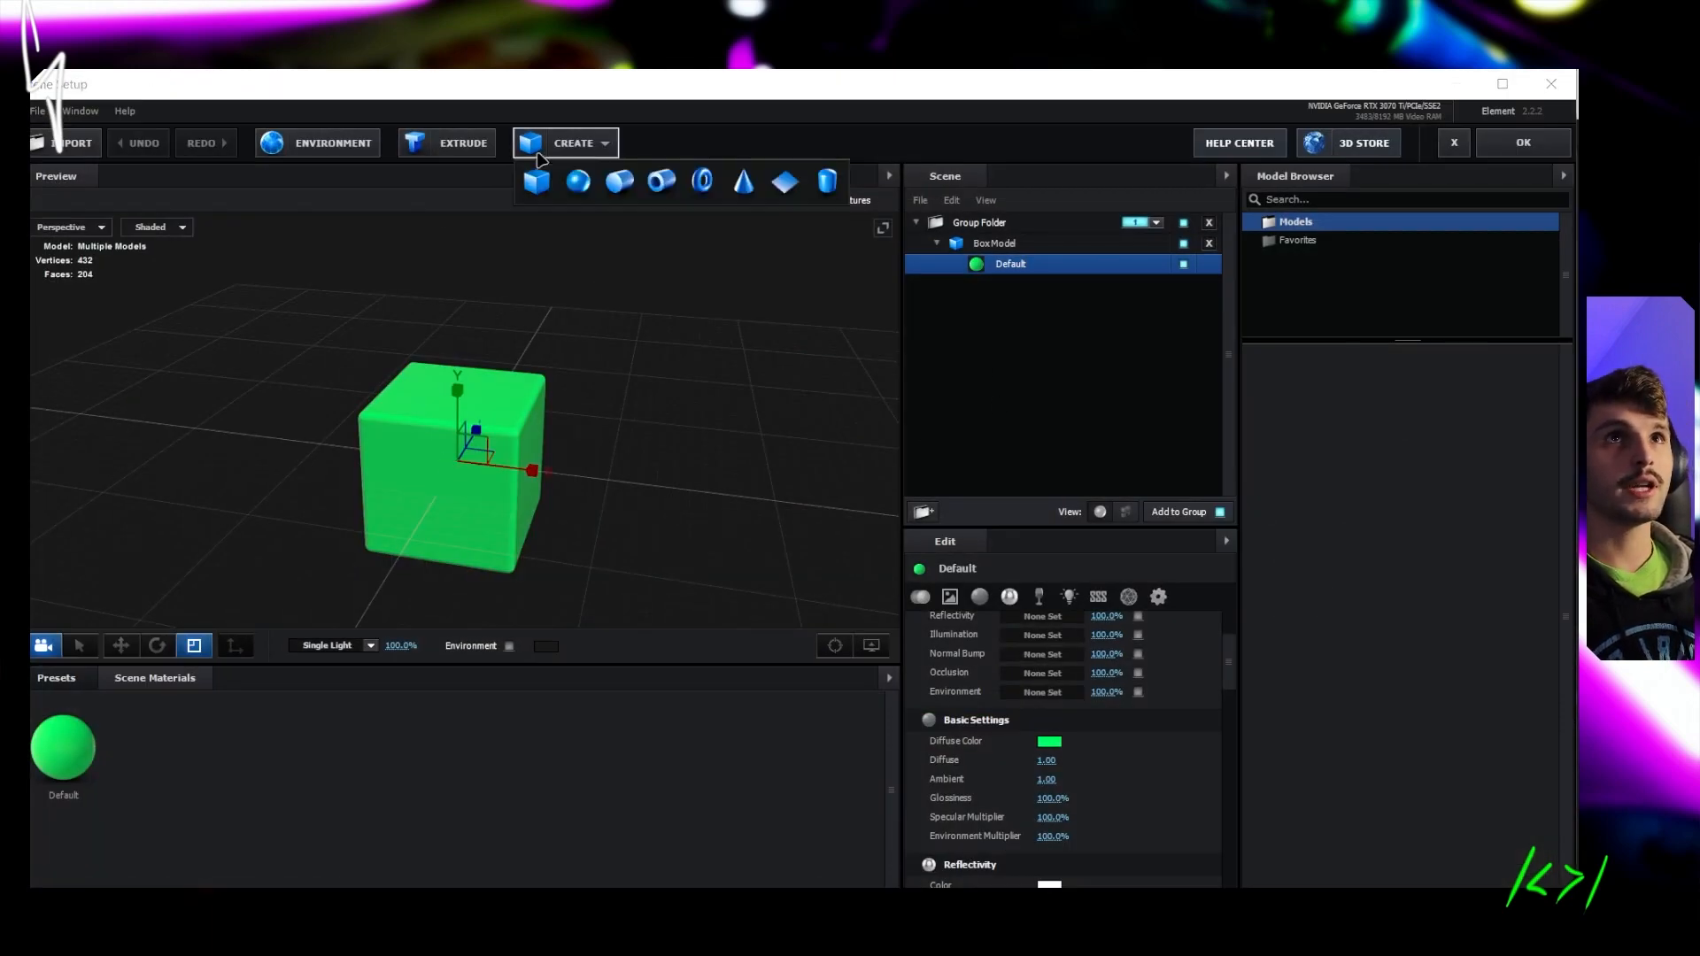
click(578, 181)
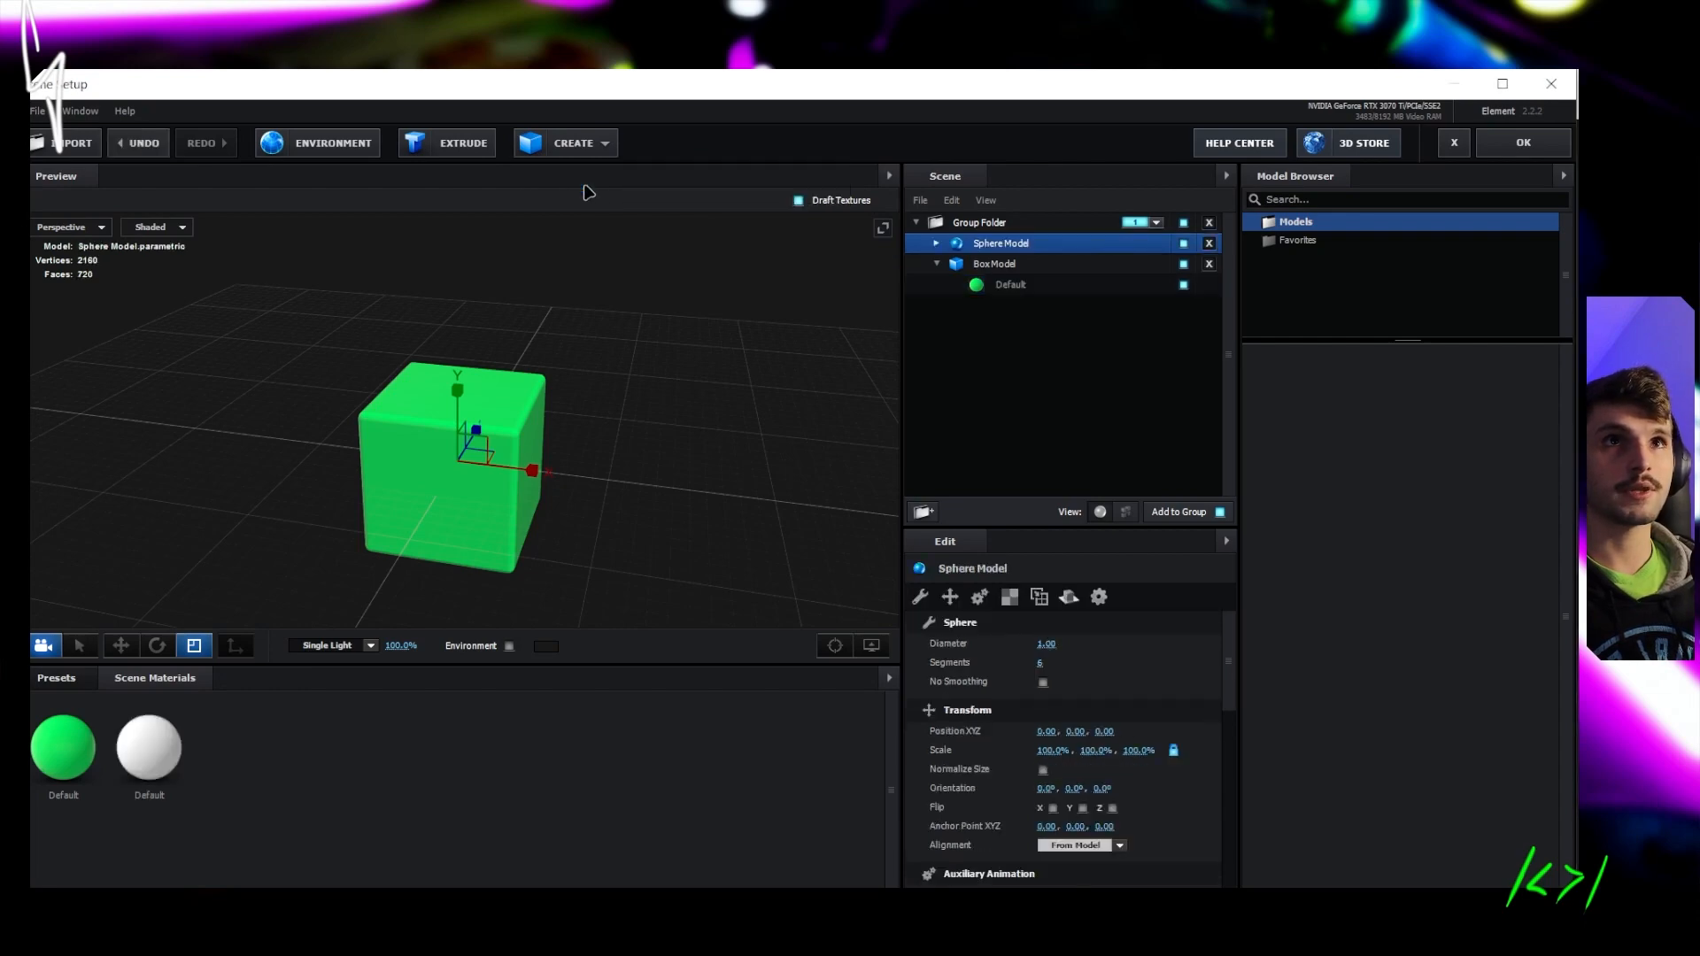
Move the sphere beside the box to about Z 1.24 and apply the box's green Default material to it
drag(619, 501, 222, 614)
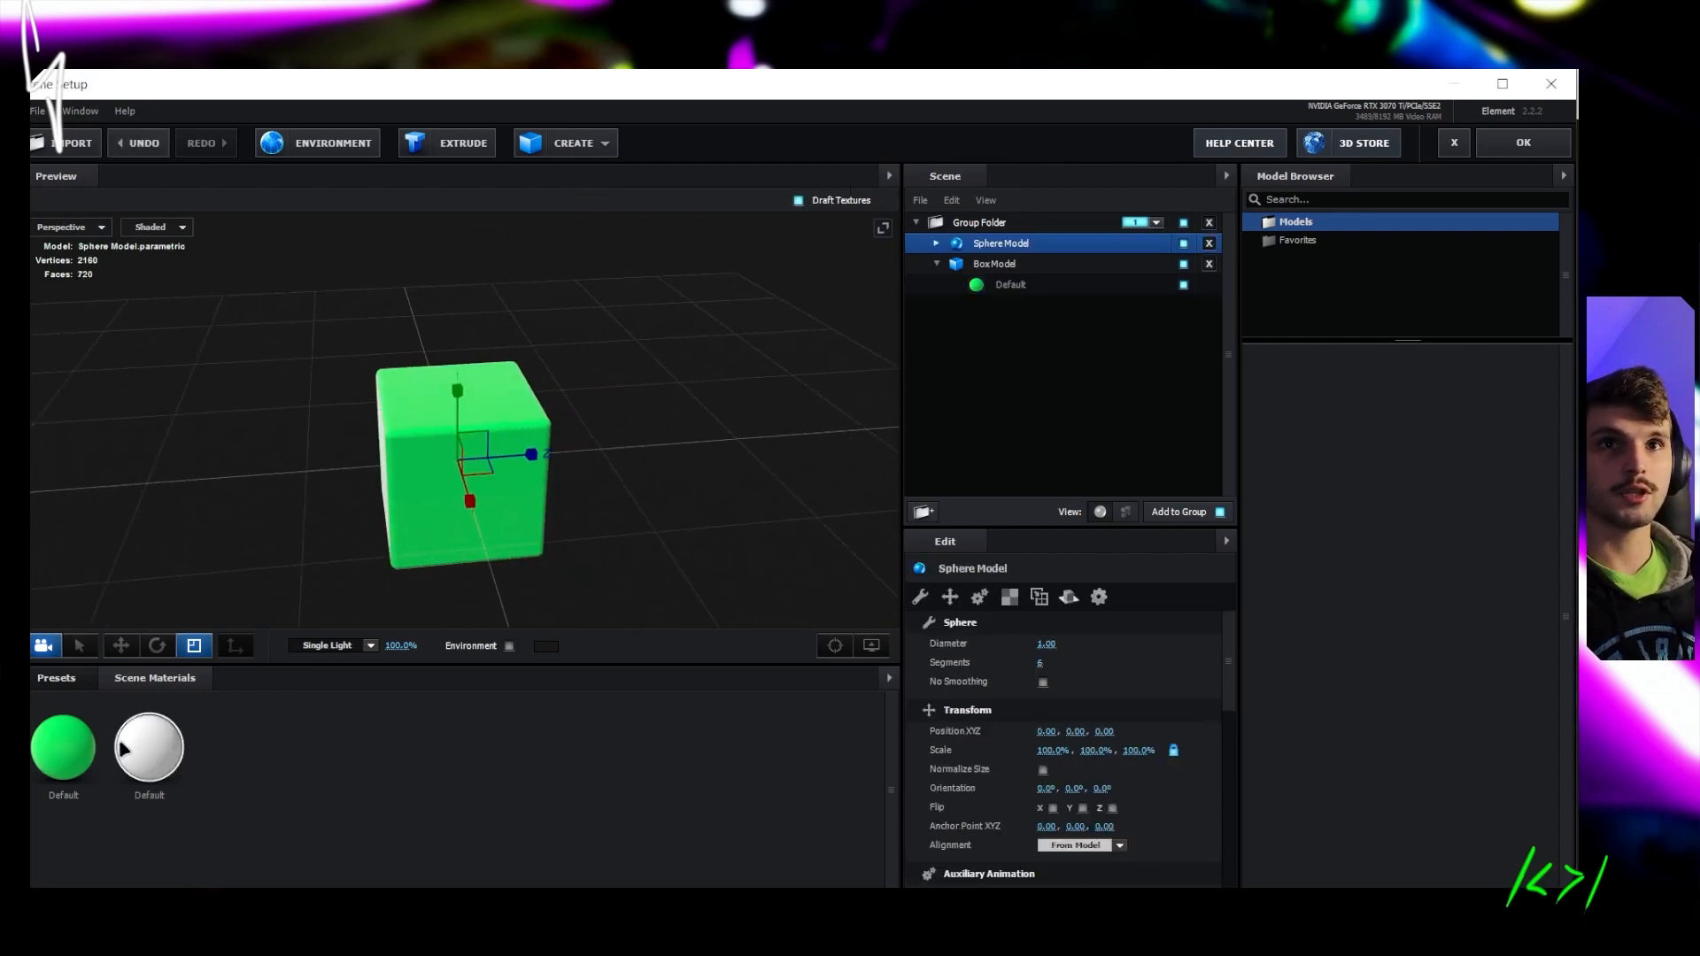
click(1015, 250)
drag(529, 455, 698, 434)
mouse_move(624, 580)
mouse_down()
mouse_move(542, 557)
mouse_move(608, 581)
mouse_move(732, 493)
mouse_move(647, 592)
mouse_up()
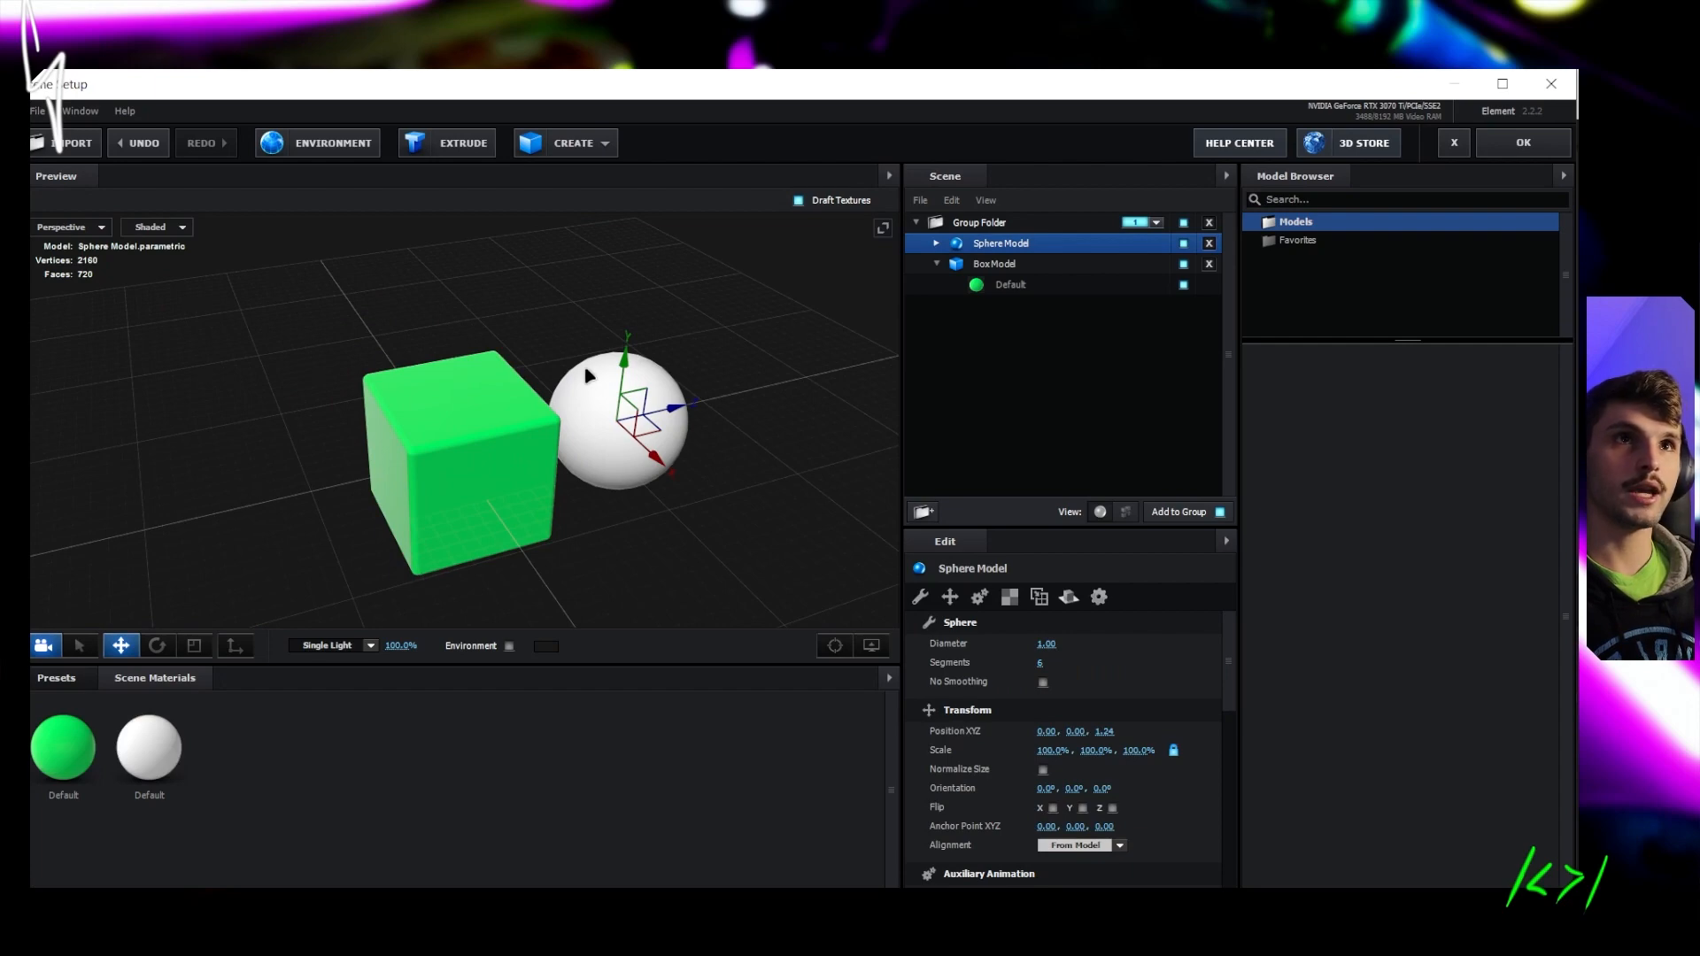
click(937, 243)
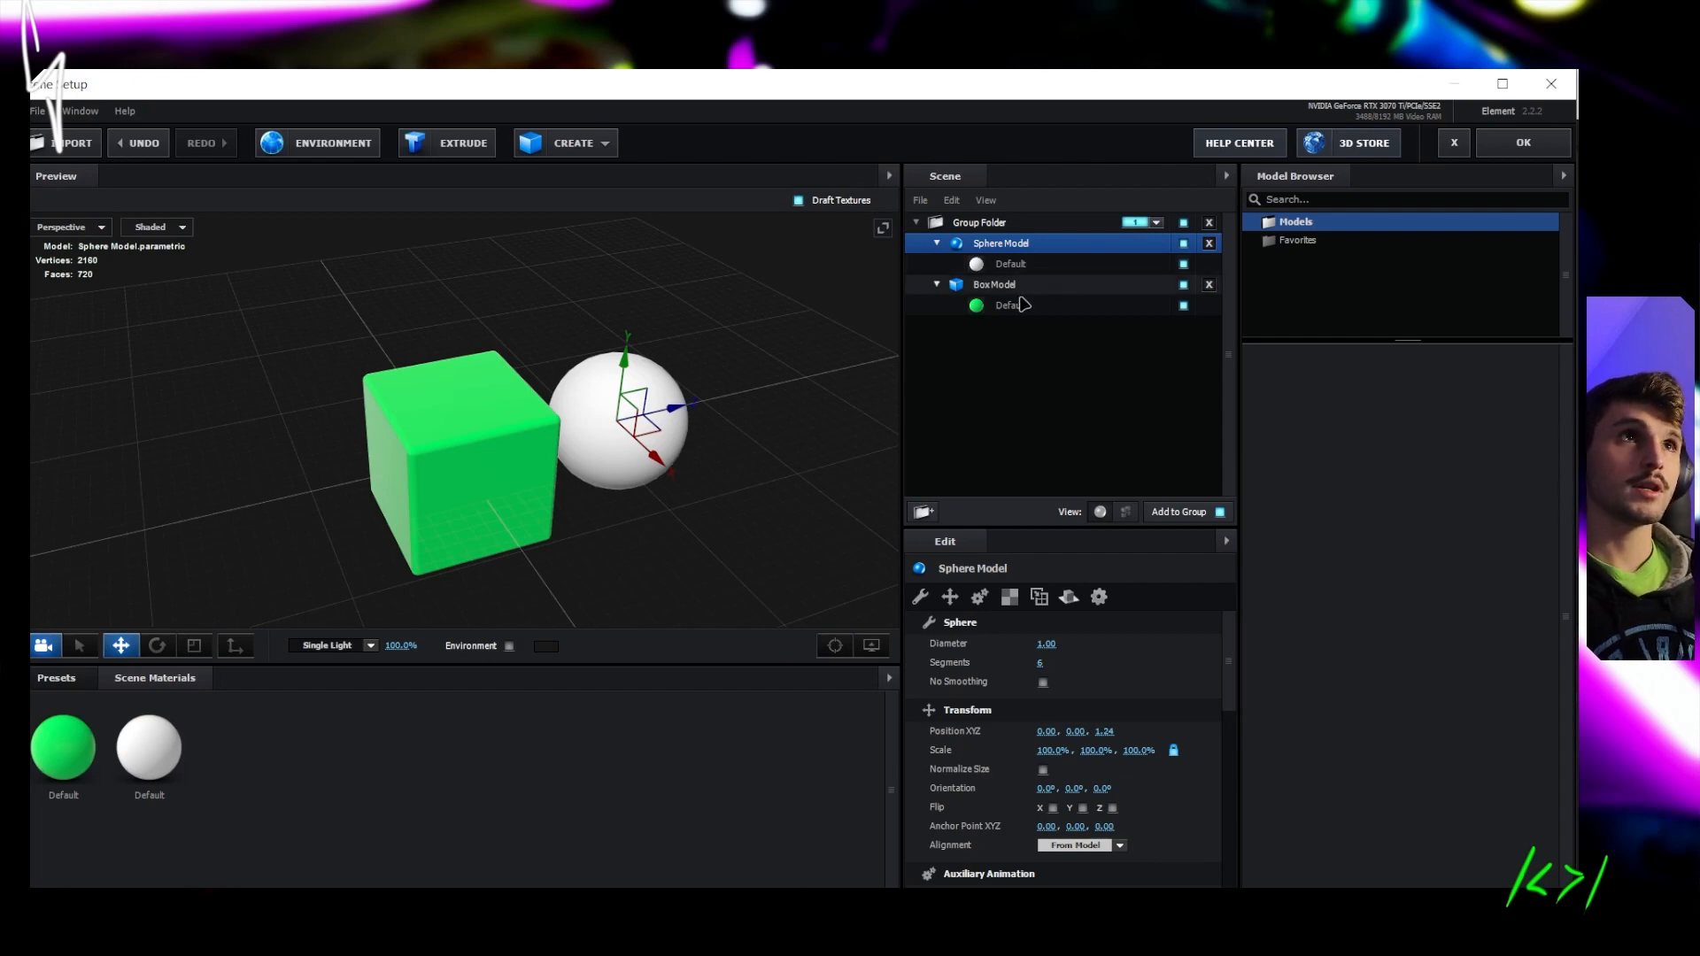
drag(56, 744, 1034, 253)
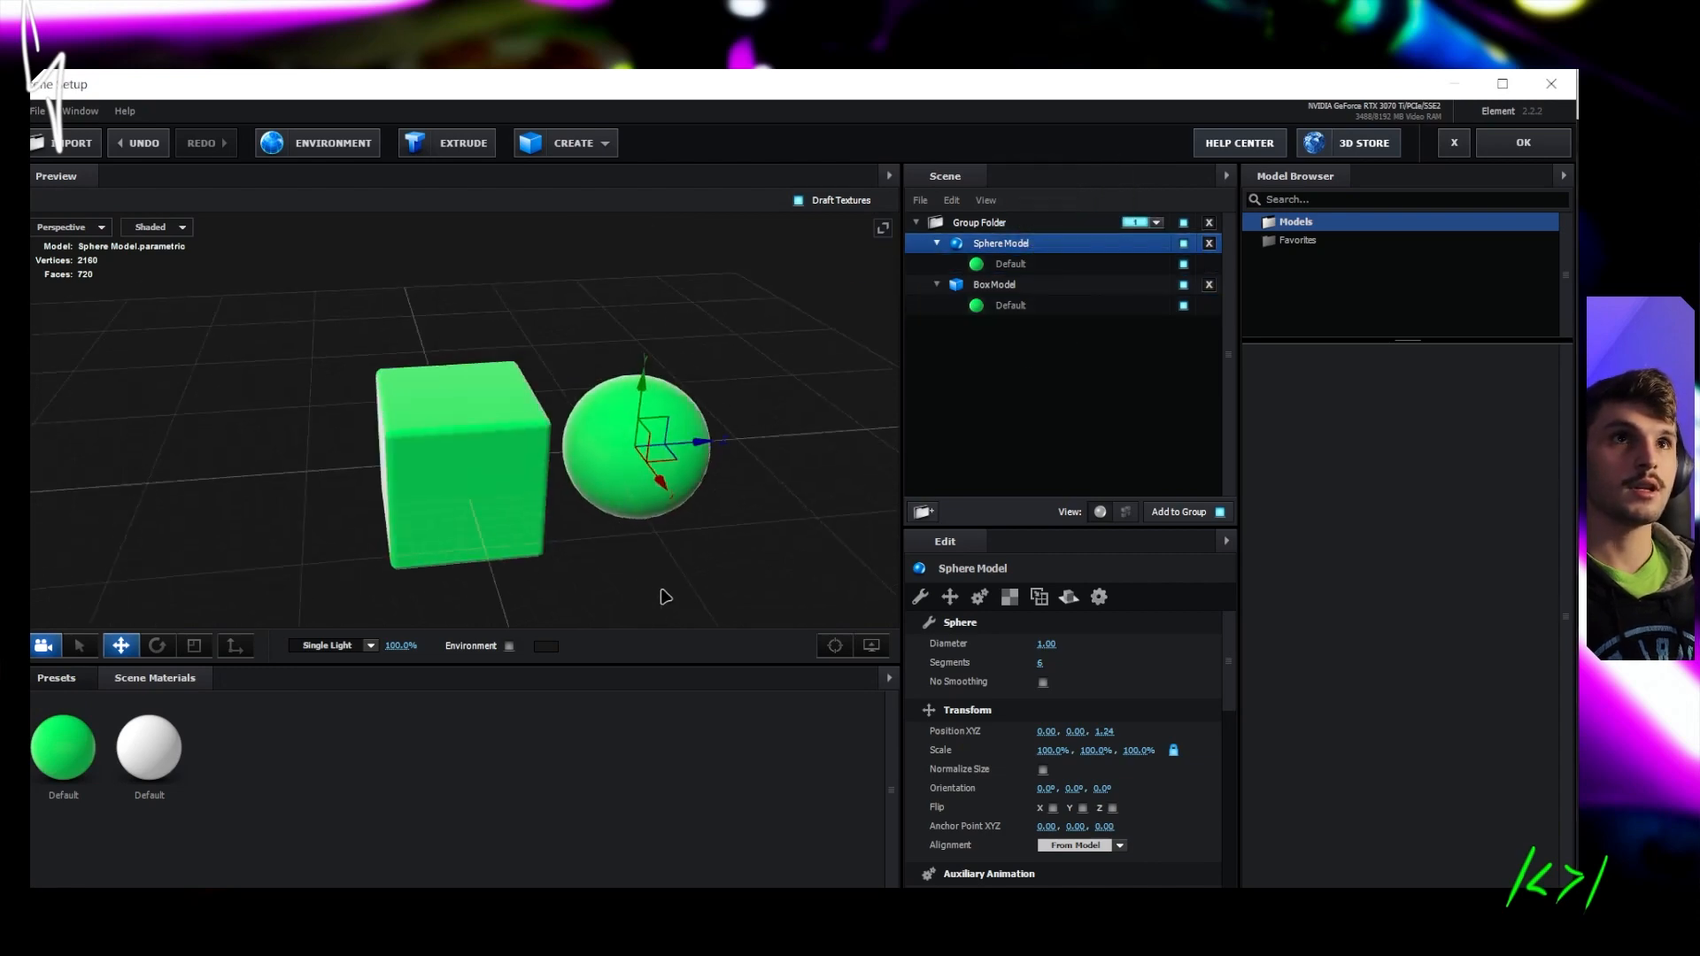
Change the shared Default material's diffuse color to bright cyan, 00FFEF, after trying magenta and purple hues
click(1057, 305)
click(1048, 743)
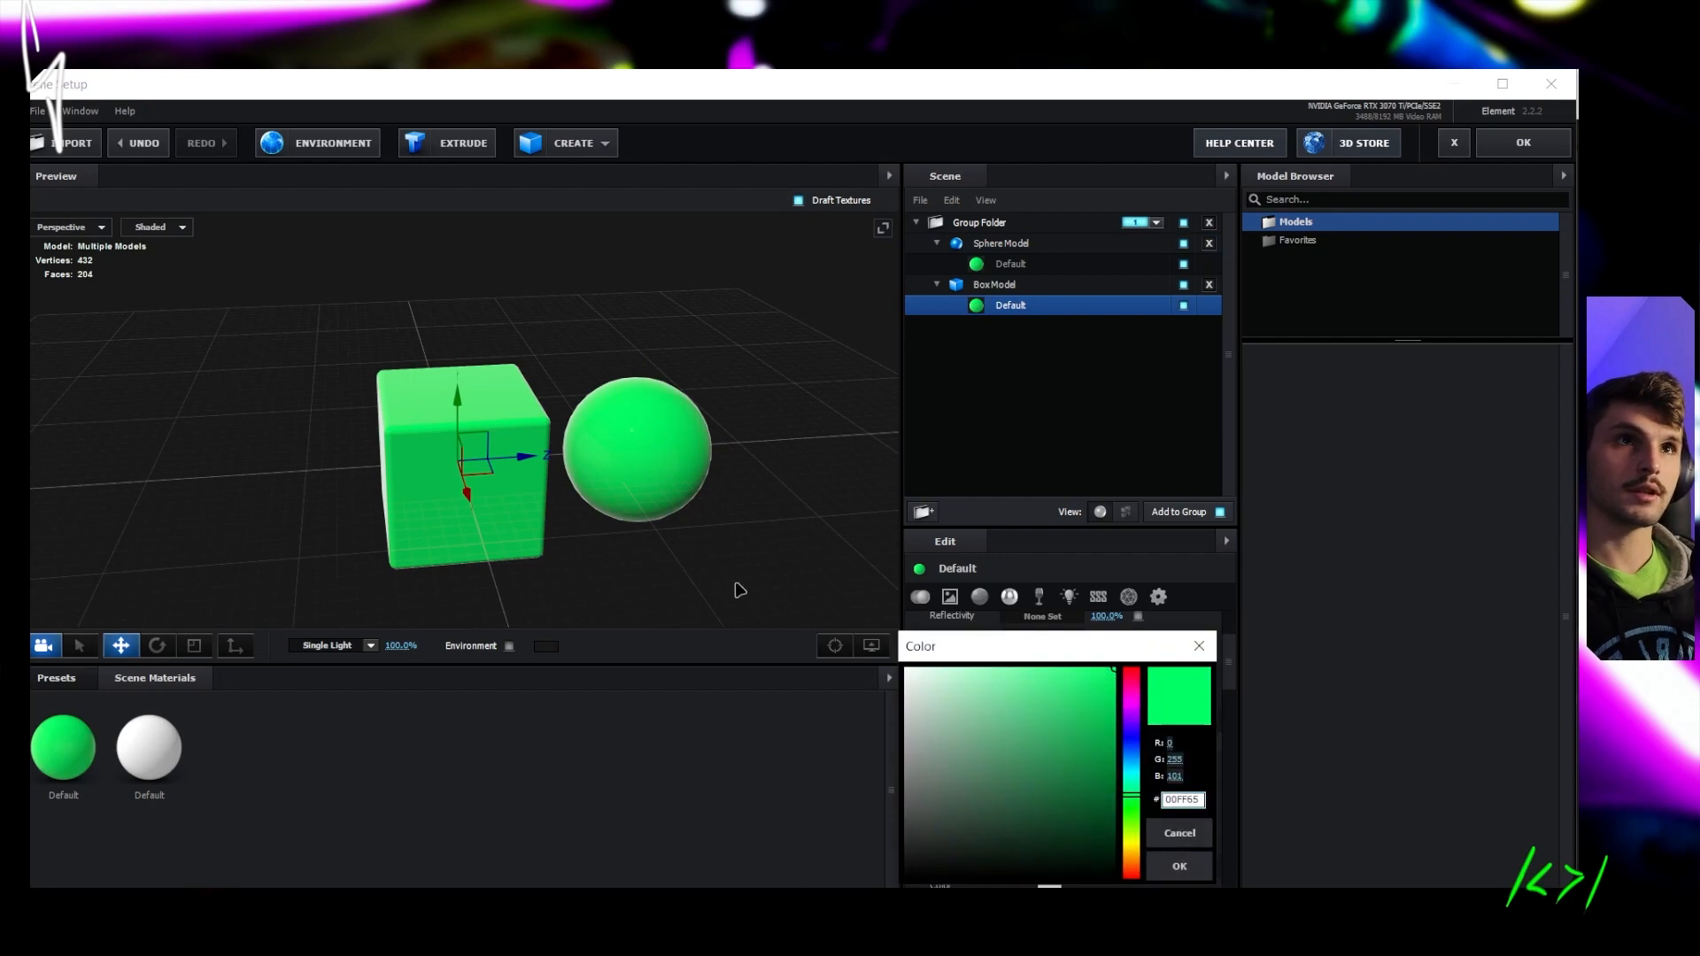
mouse_move(1138, 714)
mouse_down()
mouse_move(1135, 735)
mouse_move(1136, 705)
mouse_up()
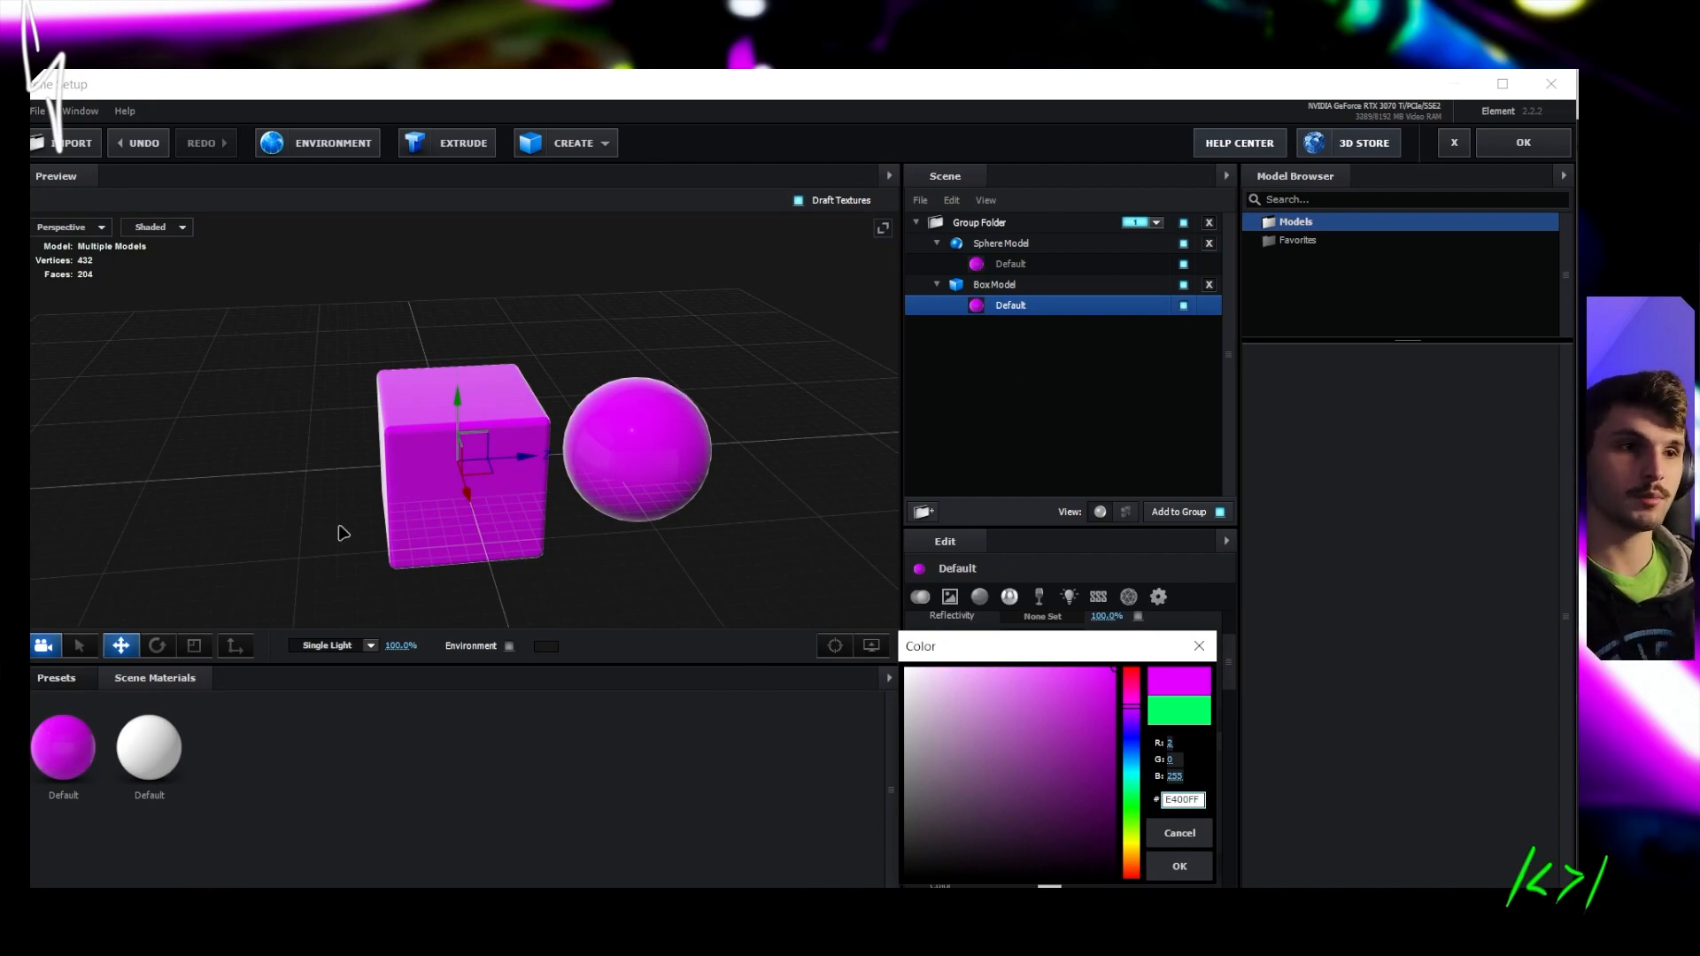
mouse_move(1135, 726)
mouse_down()
mouse_move(1137, 772)
mouse_move(1112, 746)
mouse_up()
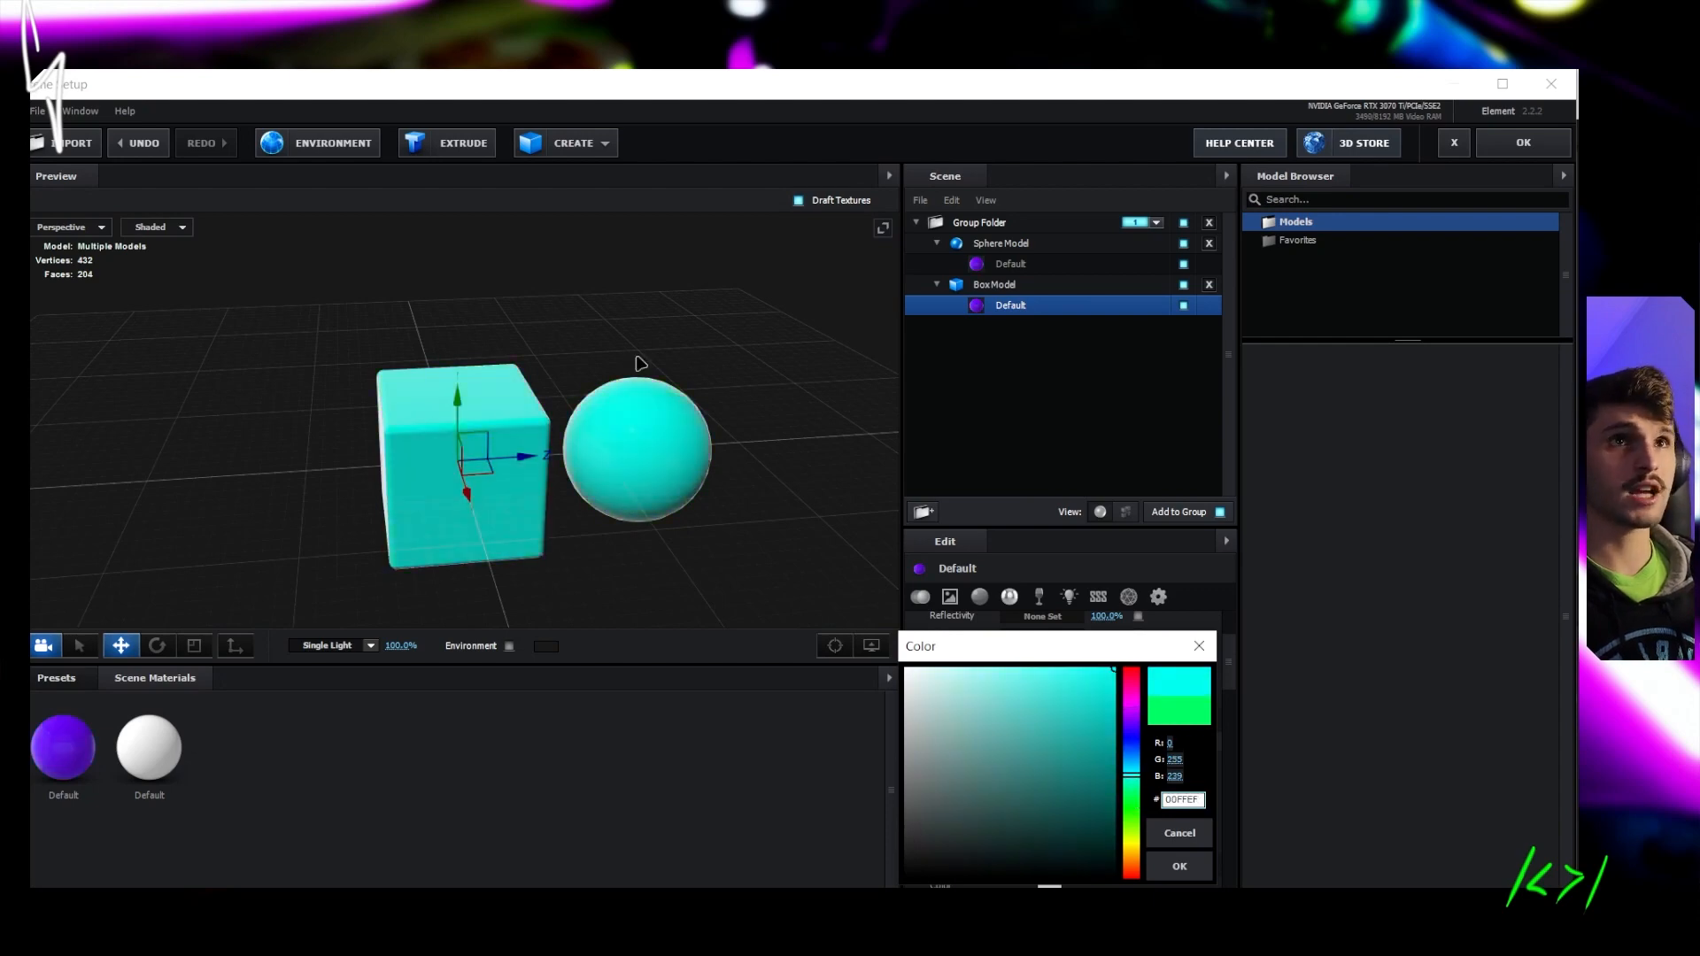
click(1180, 866)
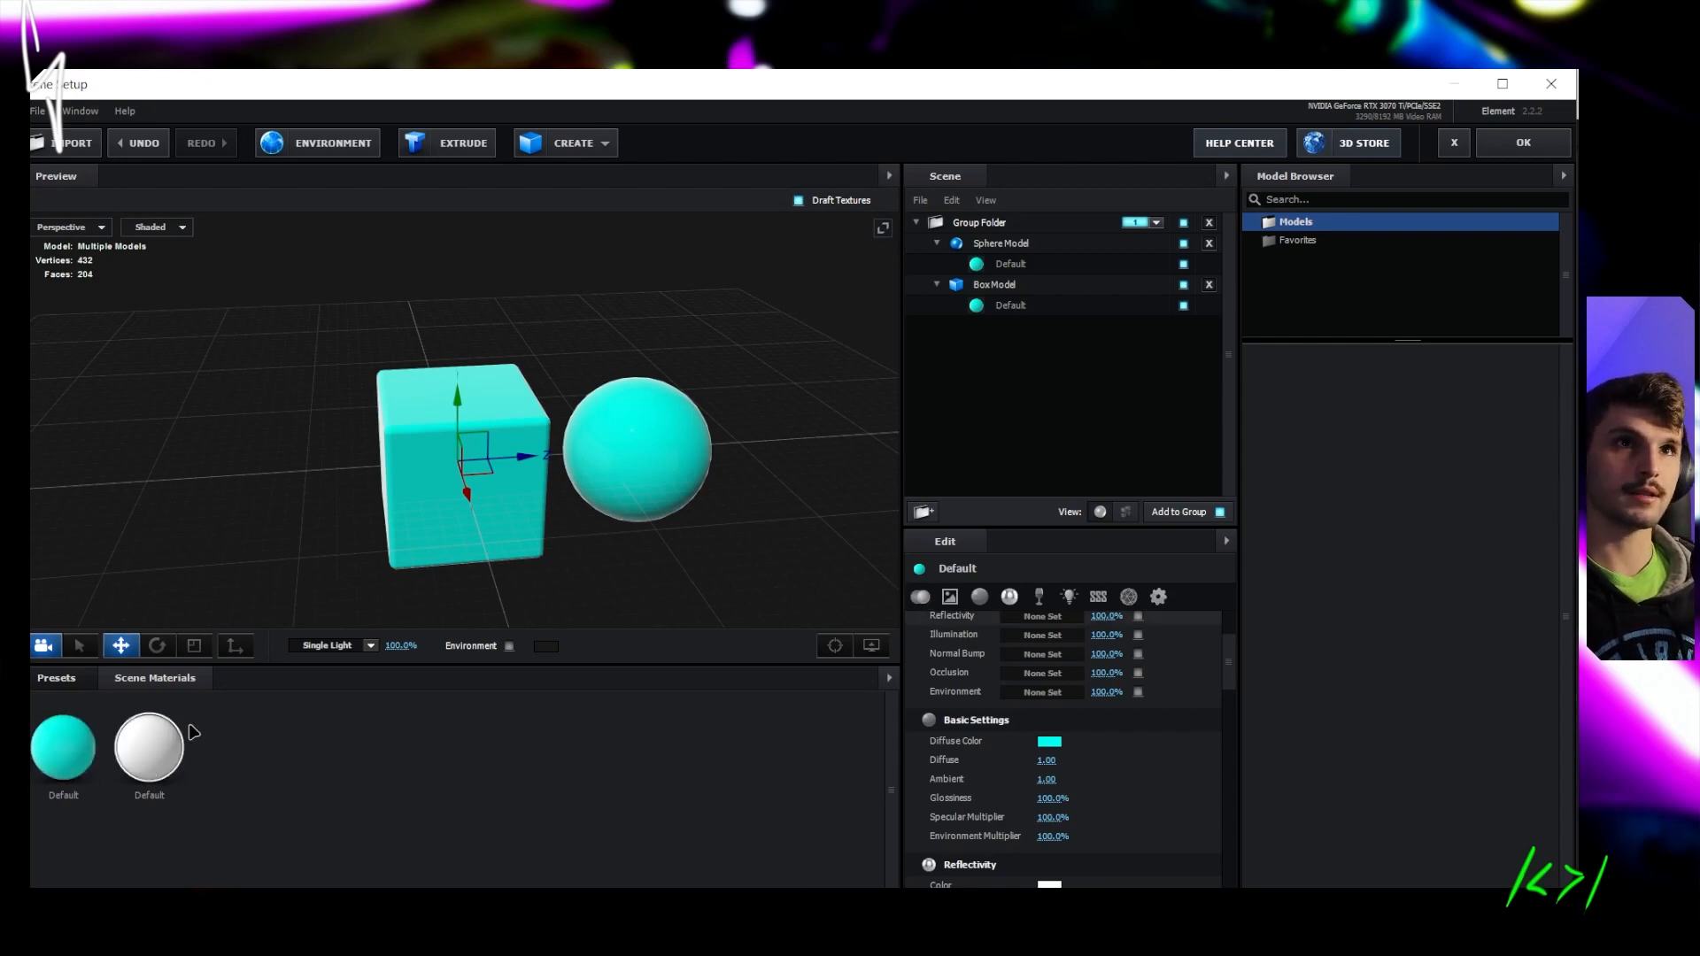
Load Material_Thumbnail_Env.jpg from the Materials folder as the Default material's diffuse texture and inspect it on both models
scroll(1141, 659, up, 3)
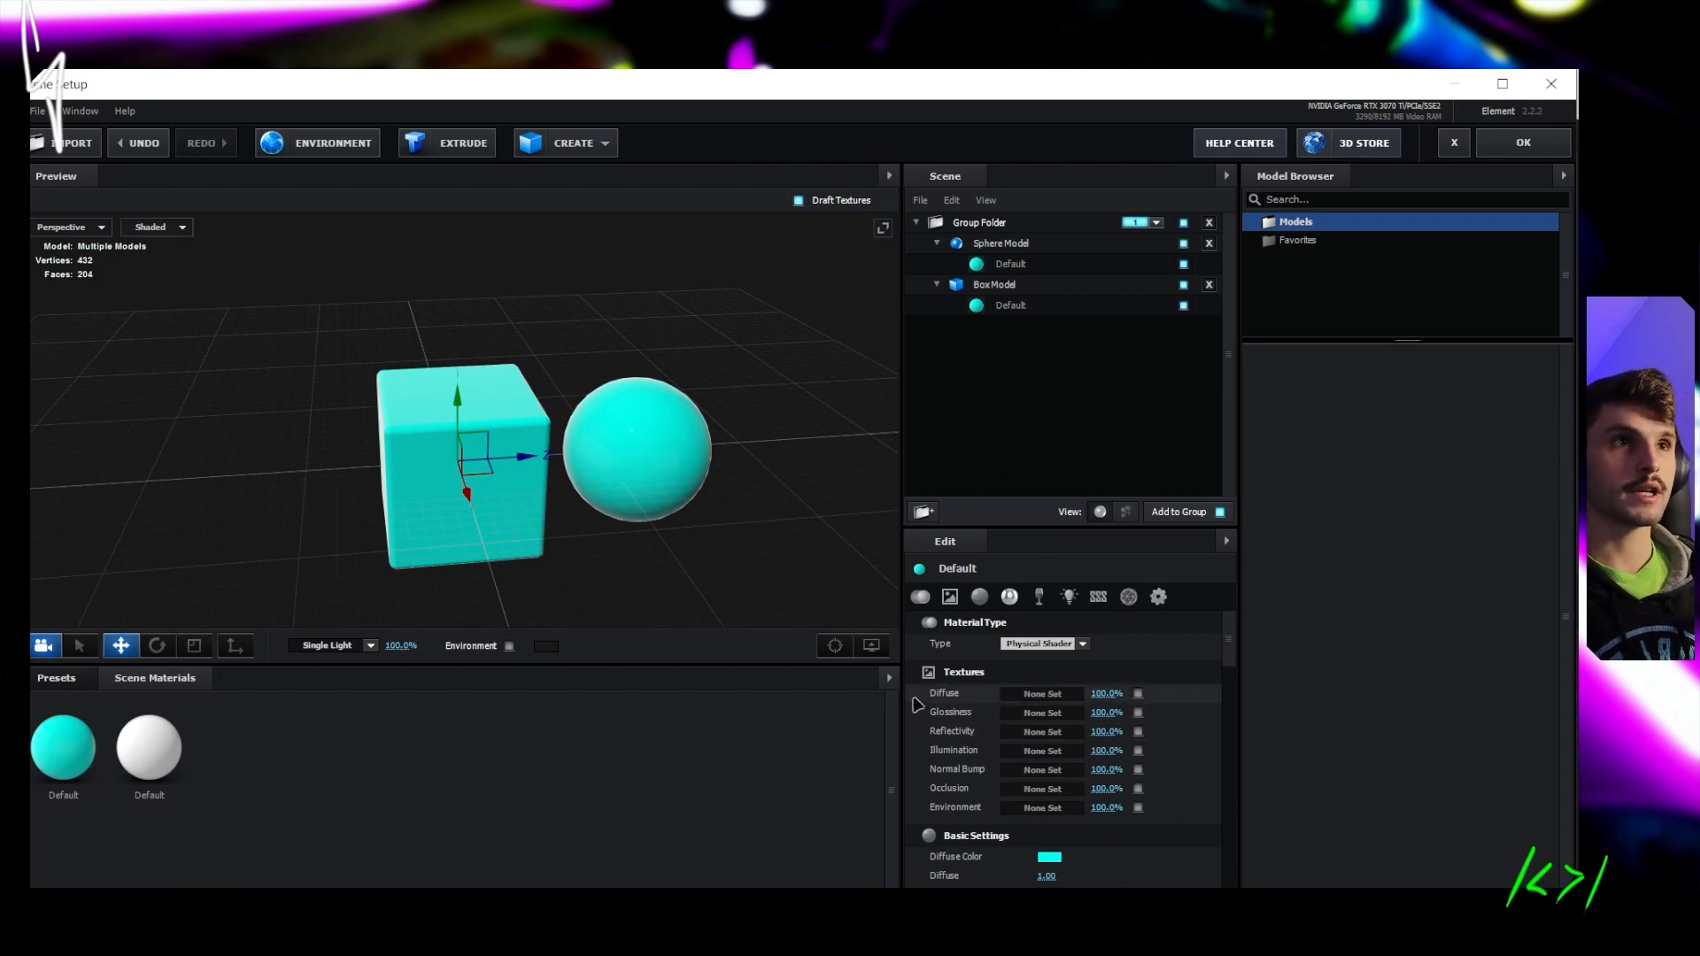
click(1067, 696)
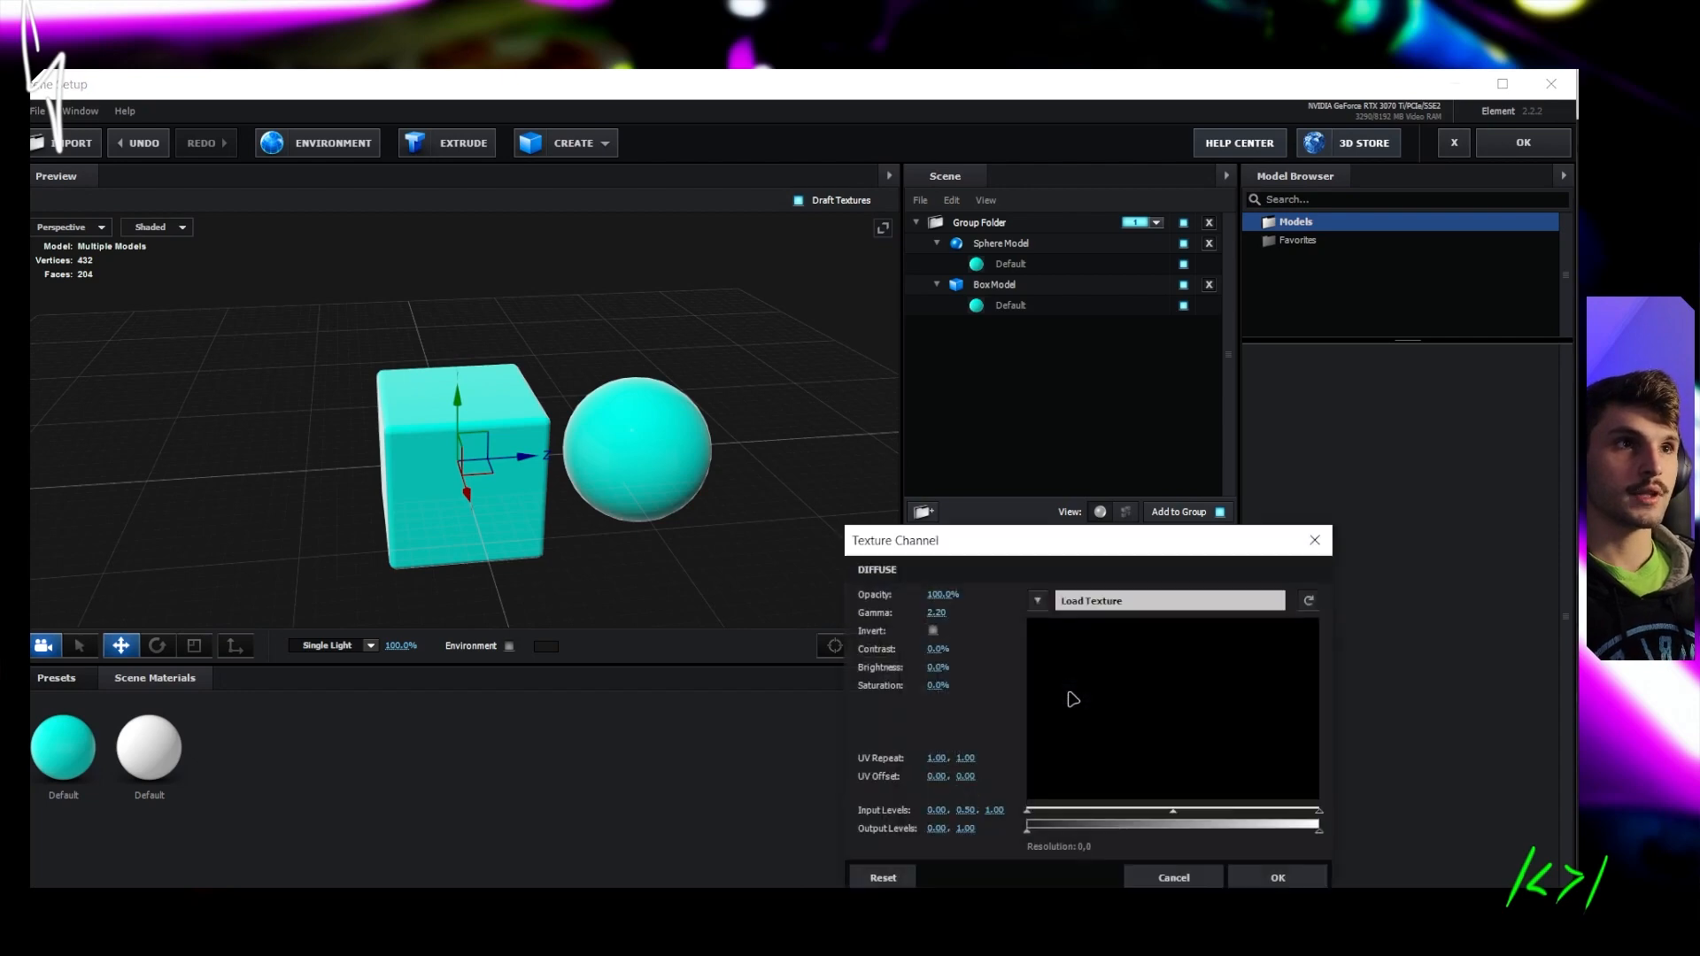
drag(1132, 546, 1091, 232)
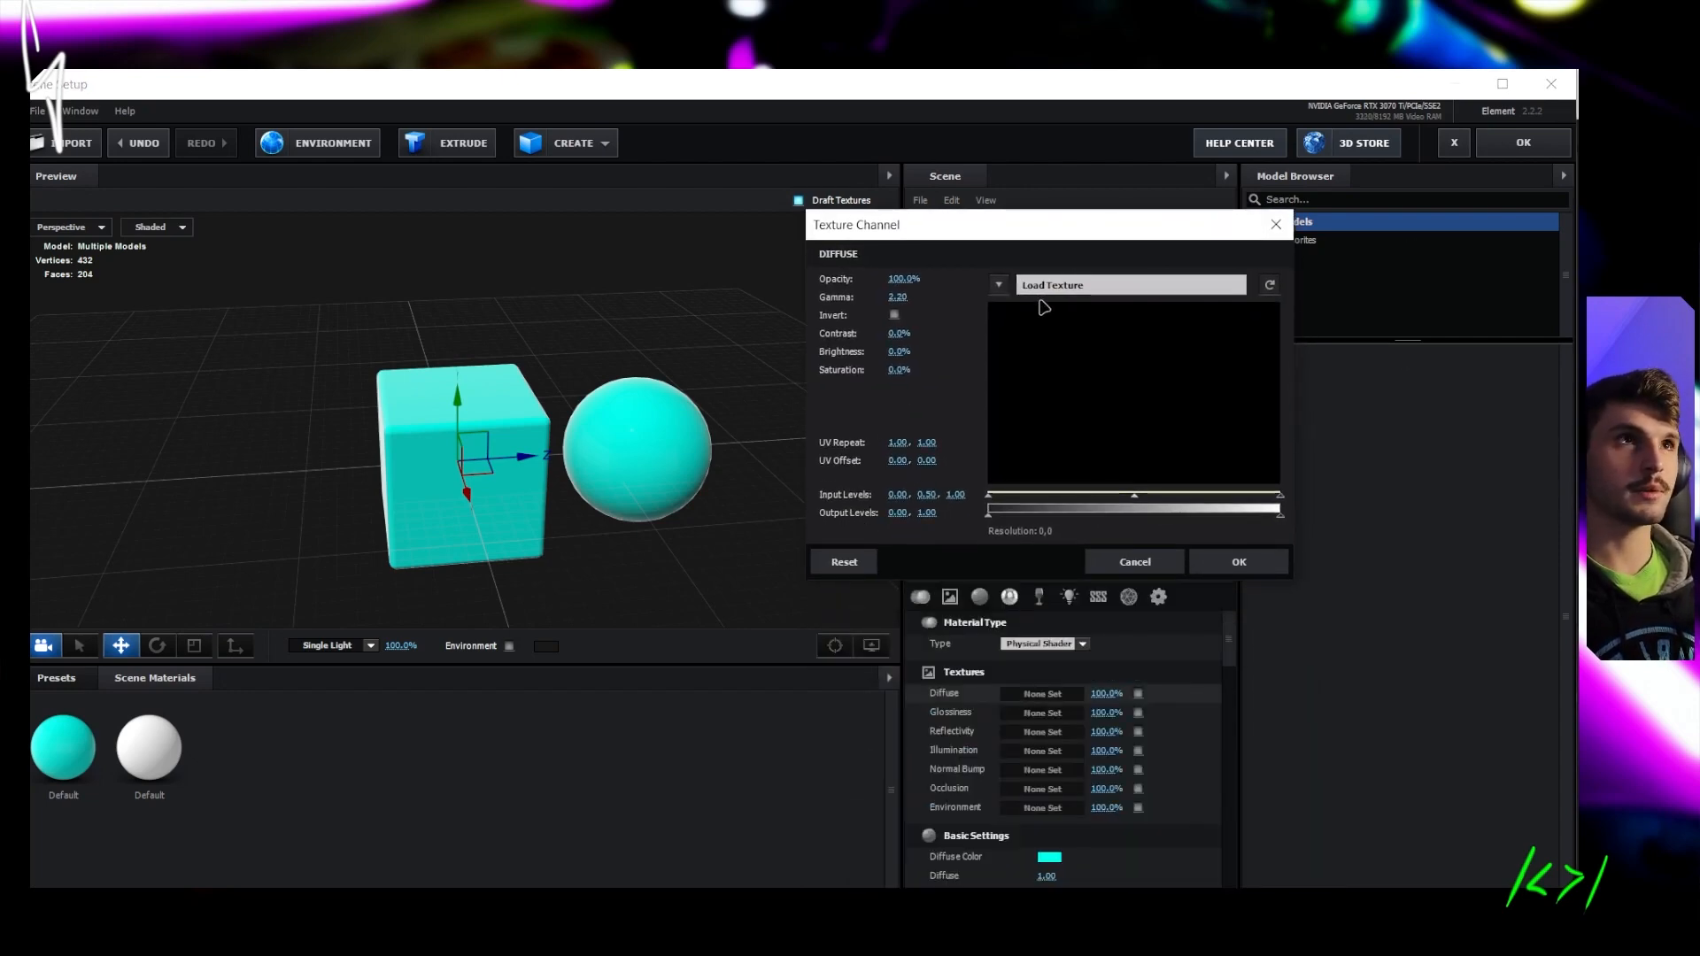
click(1067, 286)
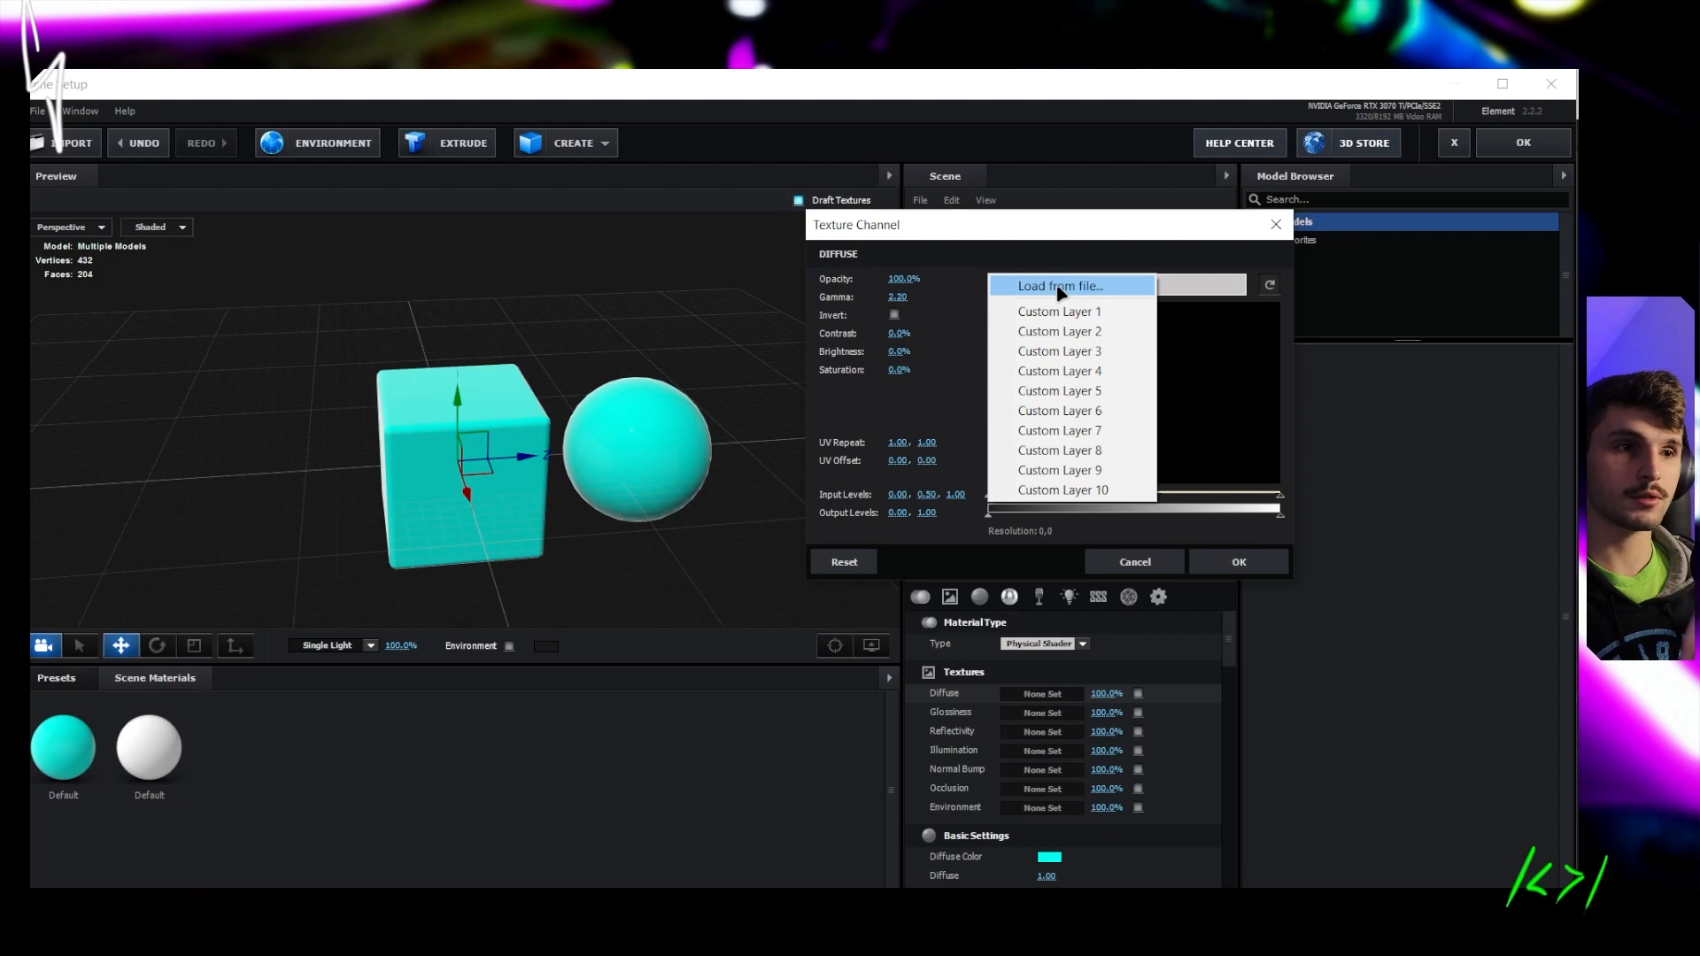
click(1059, 284)
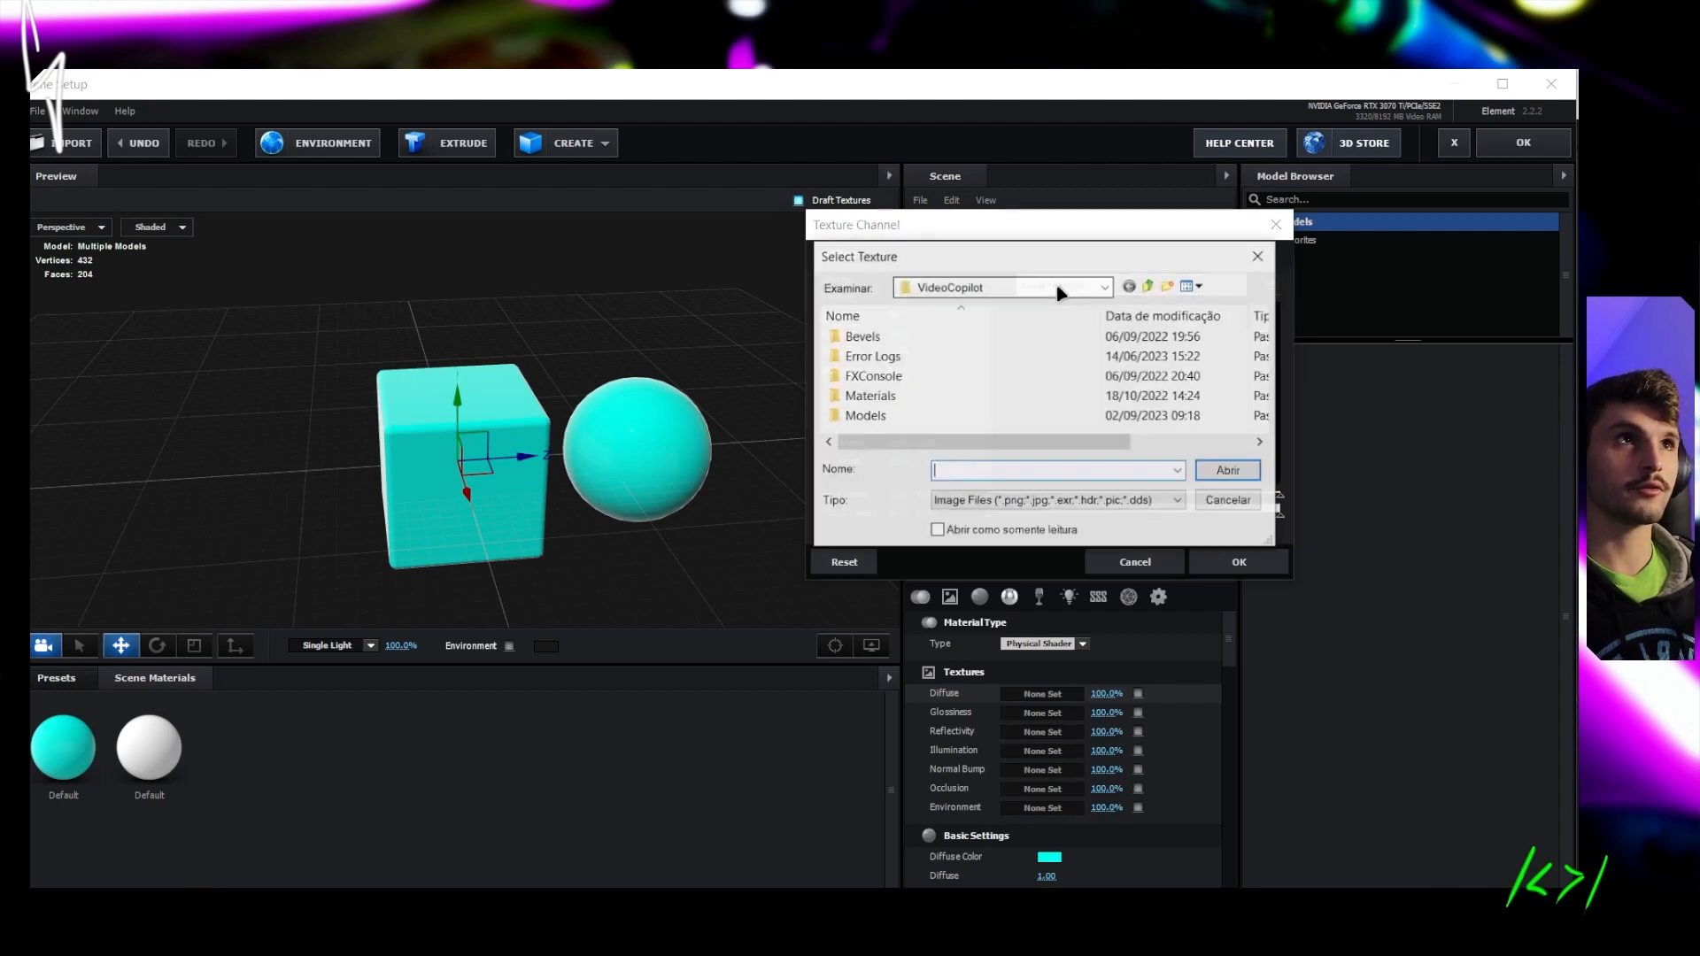
drag(1143, 547, 1151, 720)
double_click(869, 395)
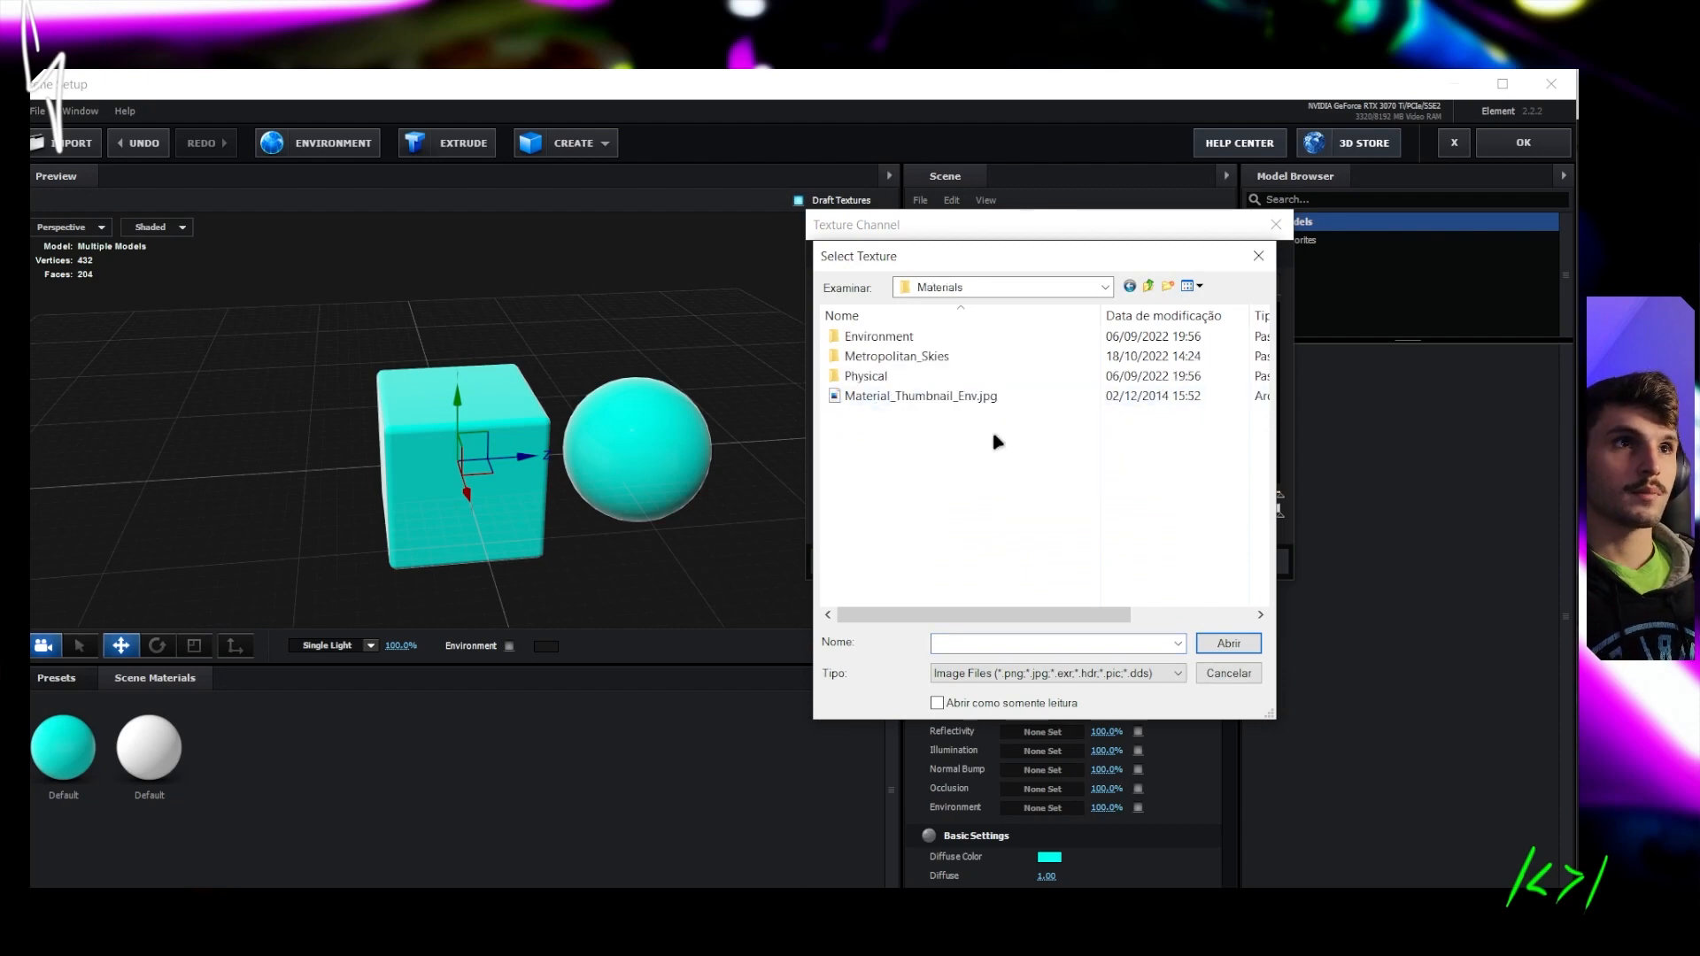
click(982, 399)
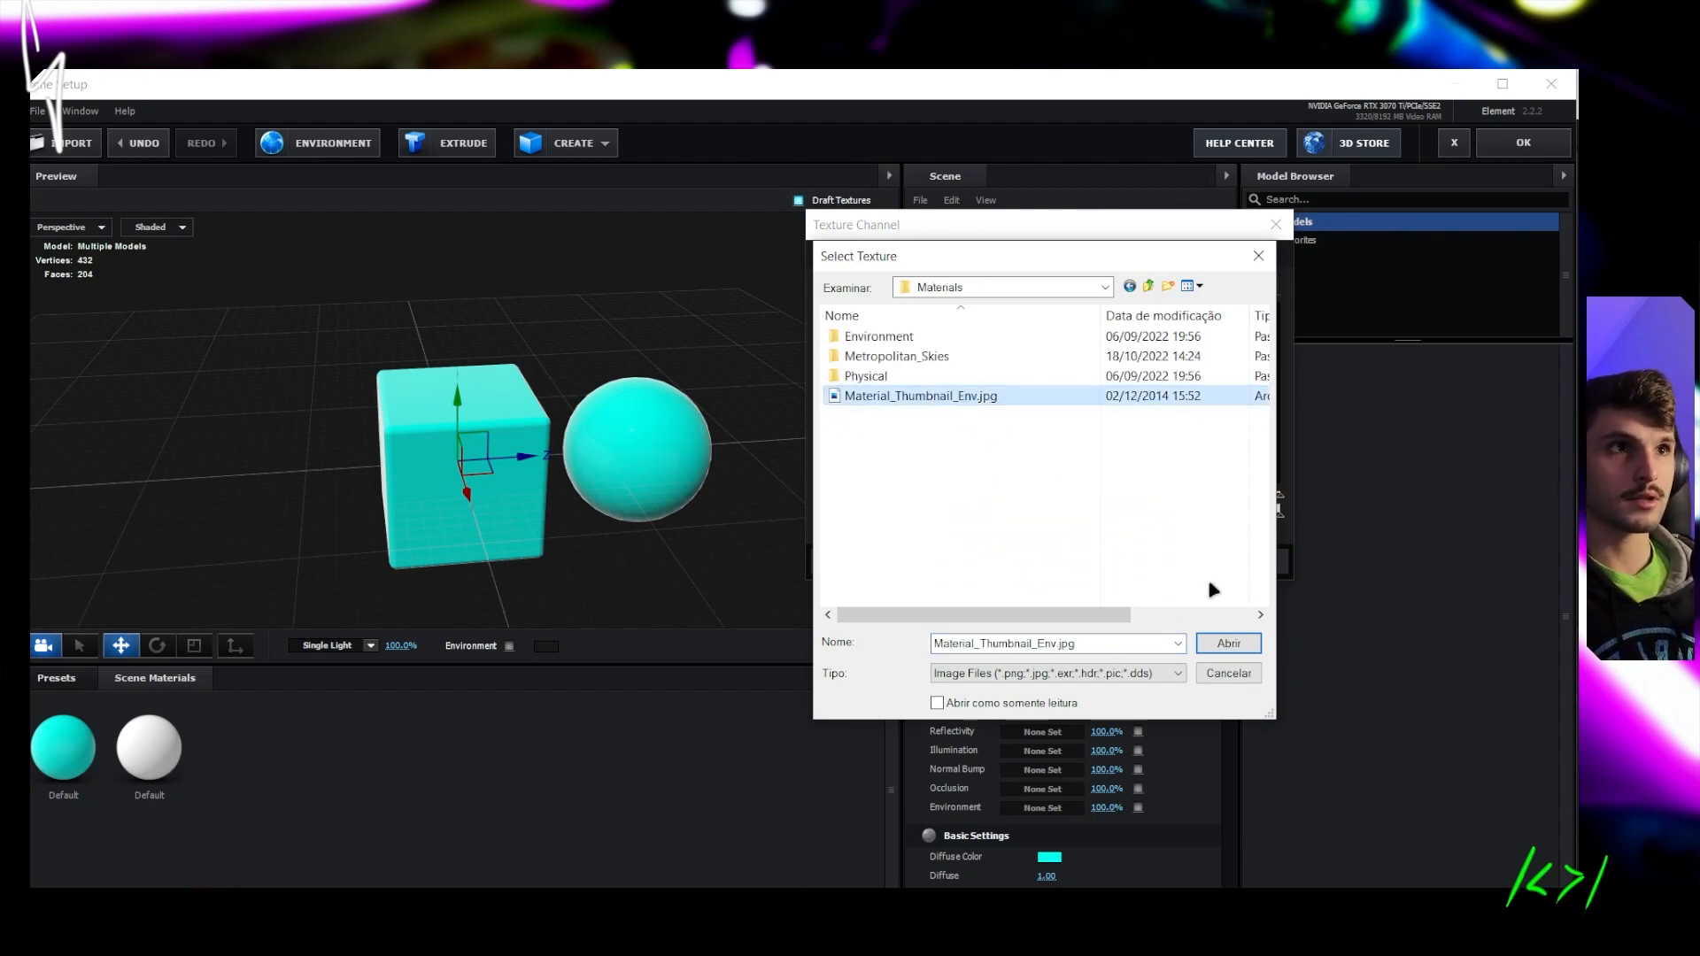
key(Return)
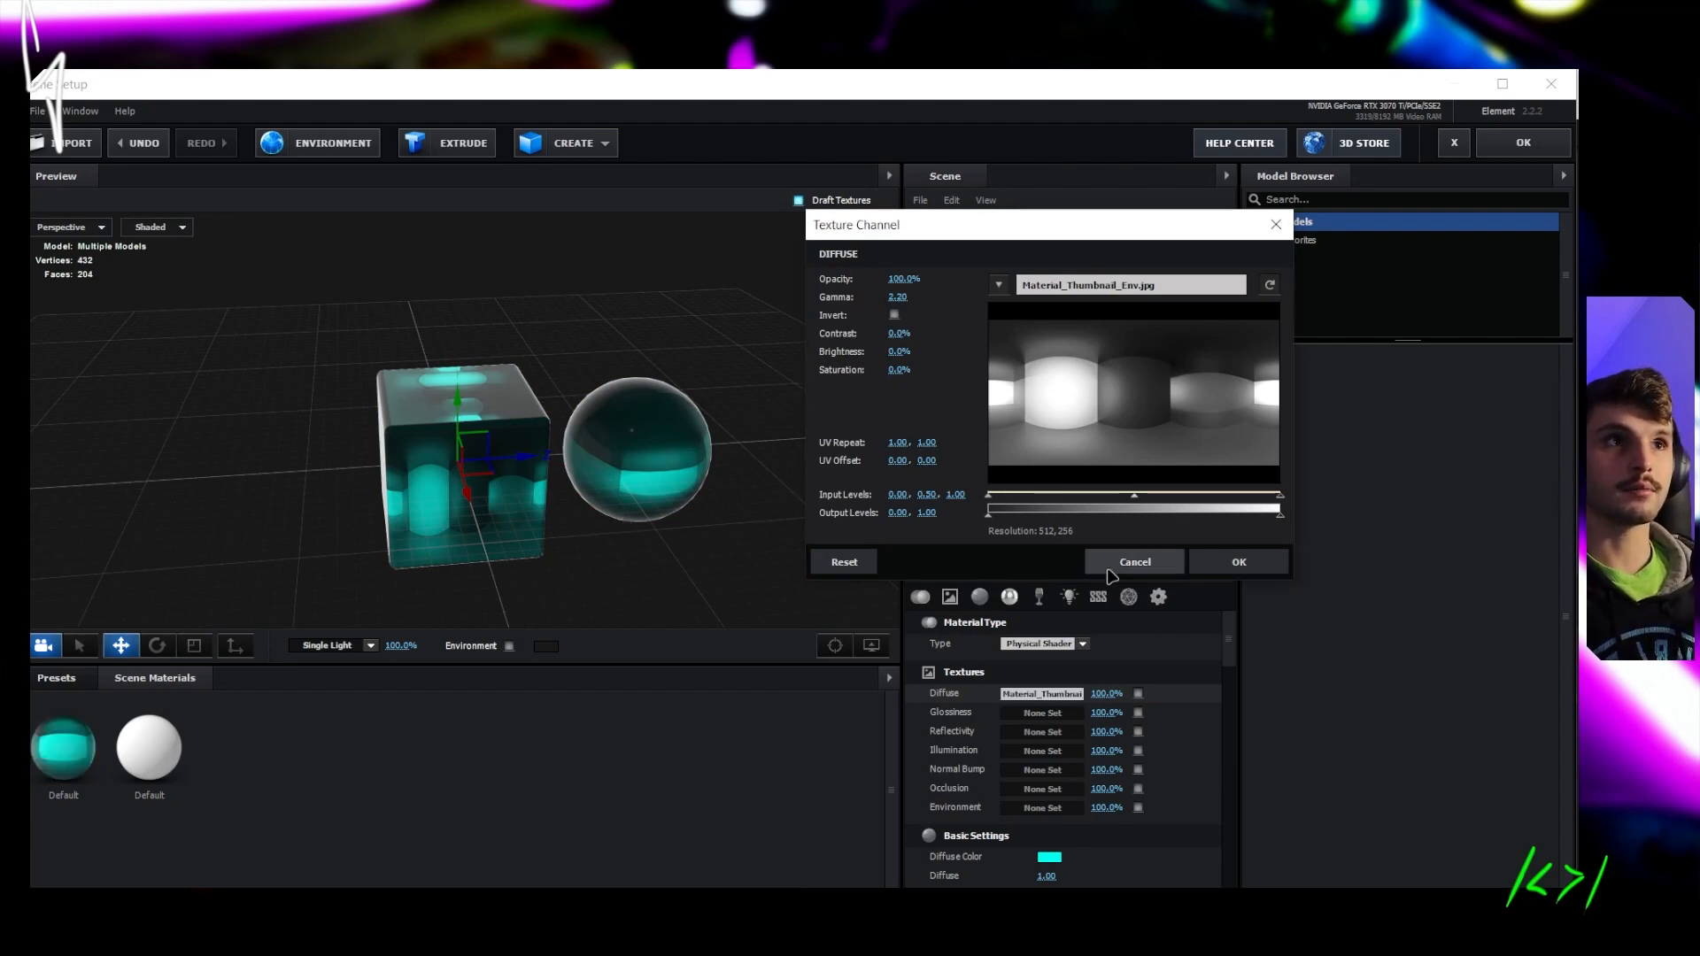
click(1226, 567)
drag(719, 585, 567, 482)
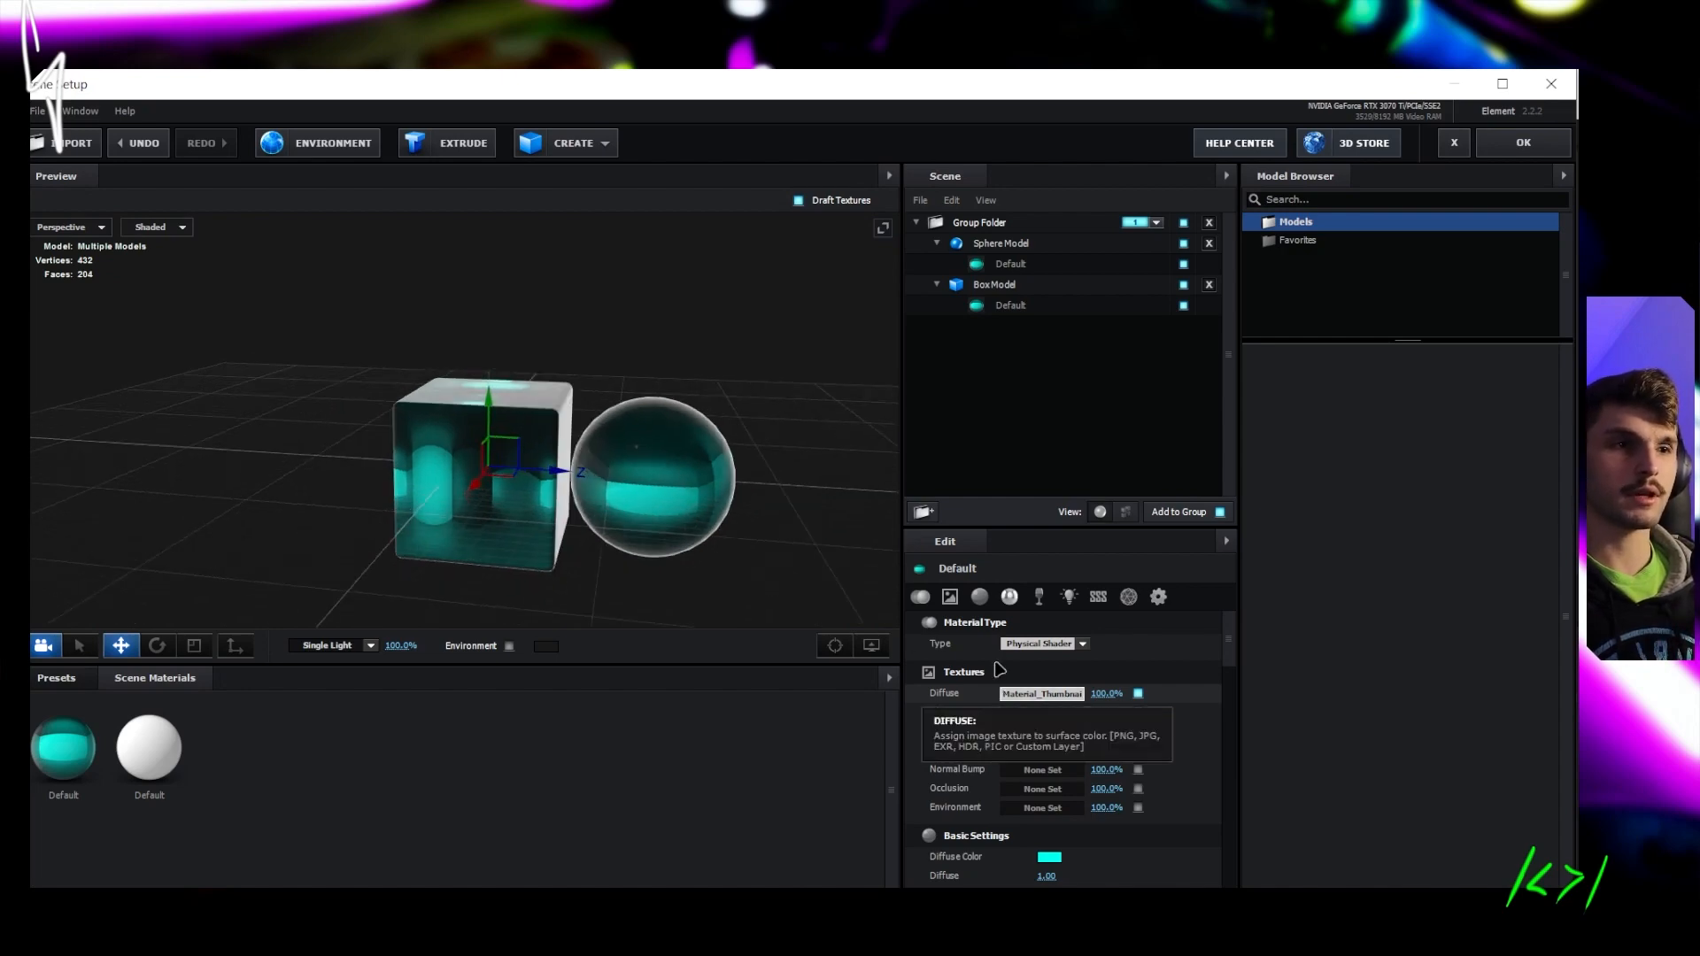
Remove the image texture from the Default material's Diffuse channel and apply the change
click(1054, 694)
drag(1117, 589, 1101, 279)
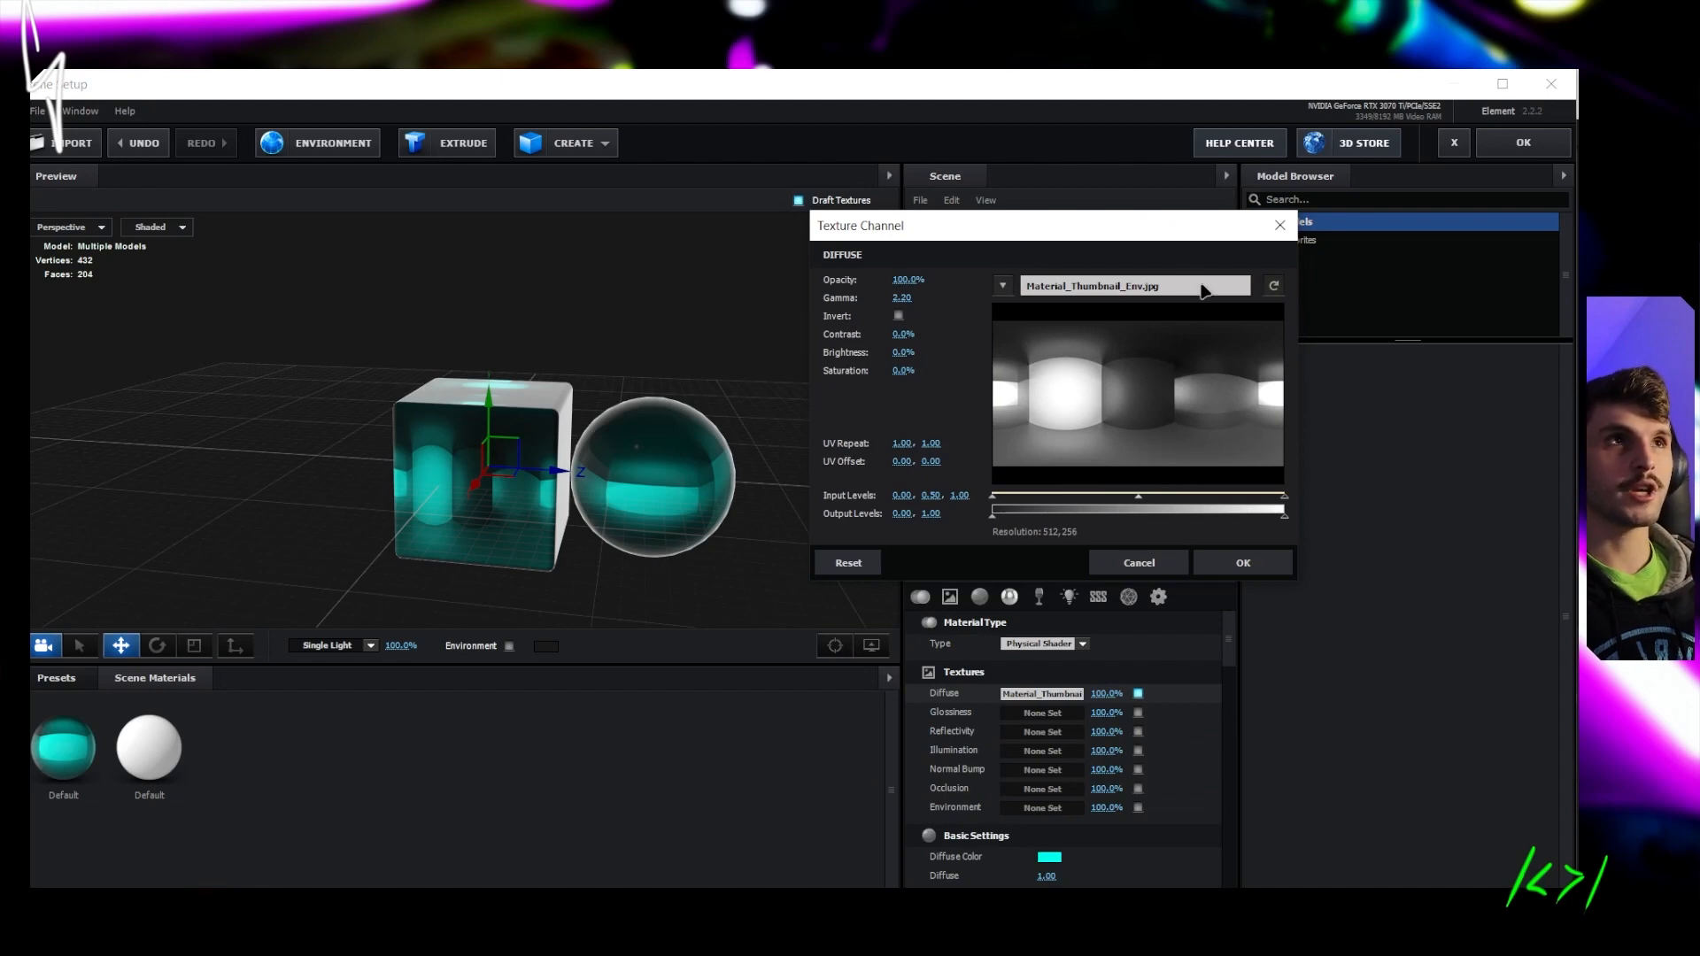
click(1095, 286)
click(1134, 292)
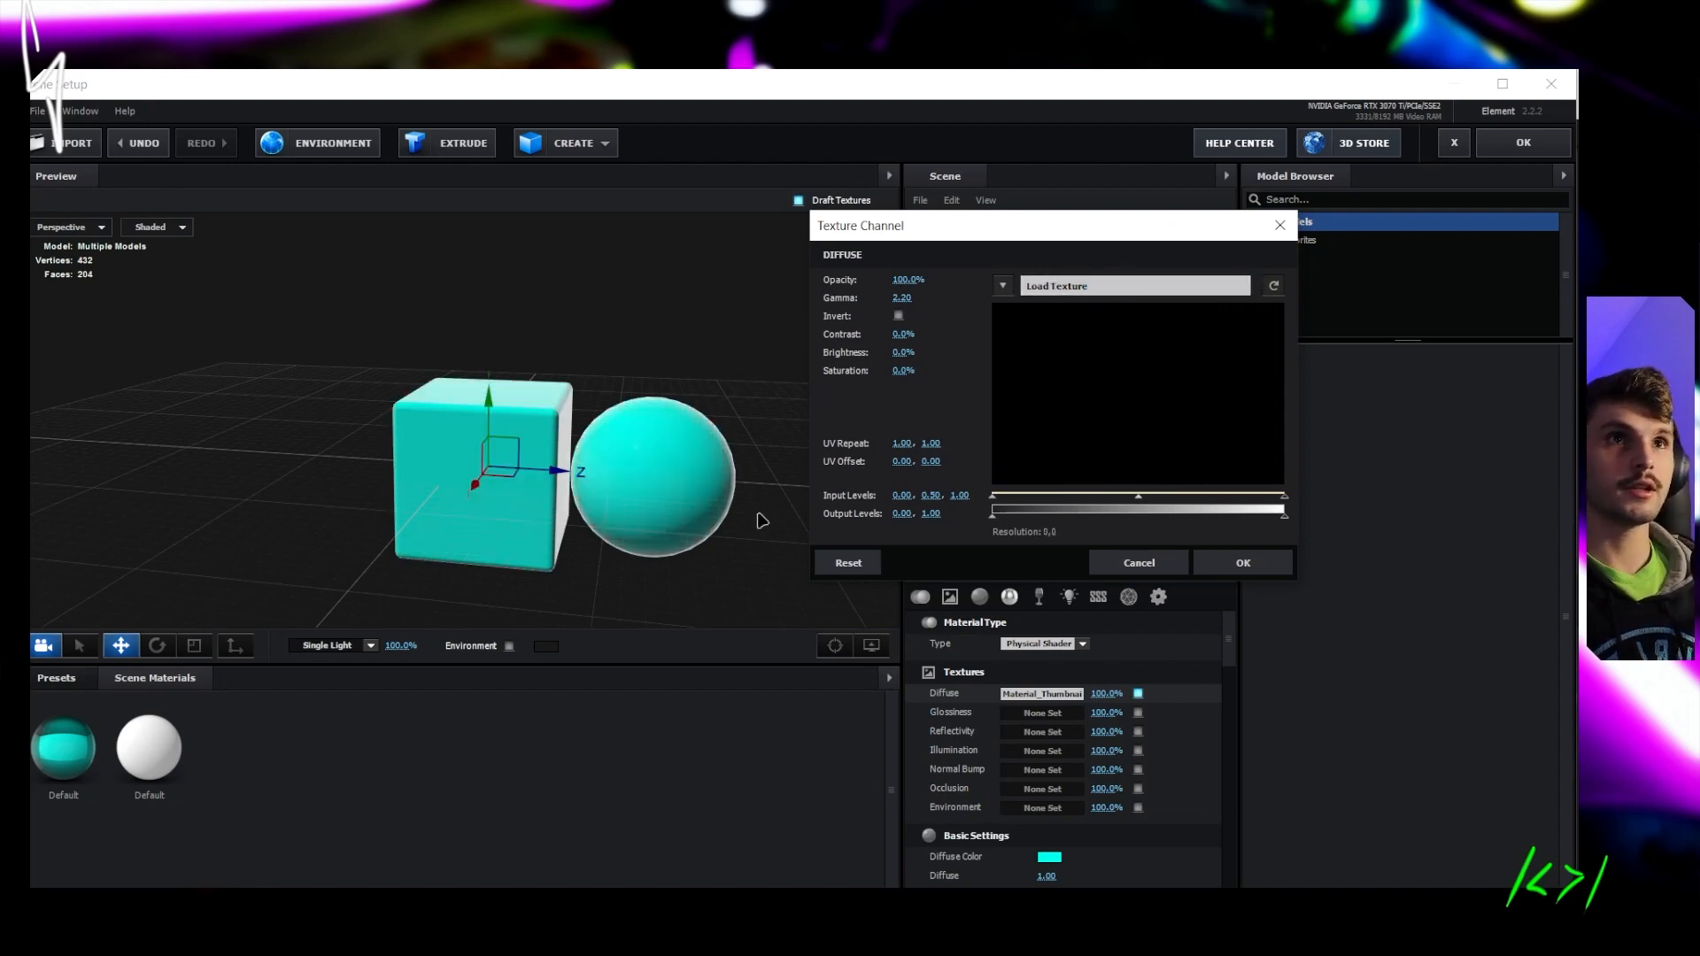
click(1244, 561)
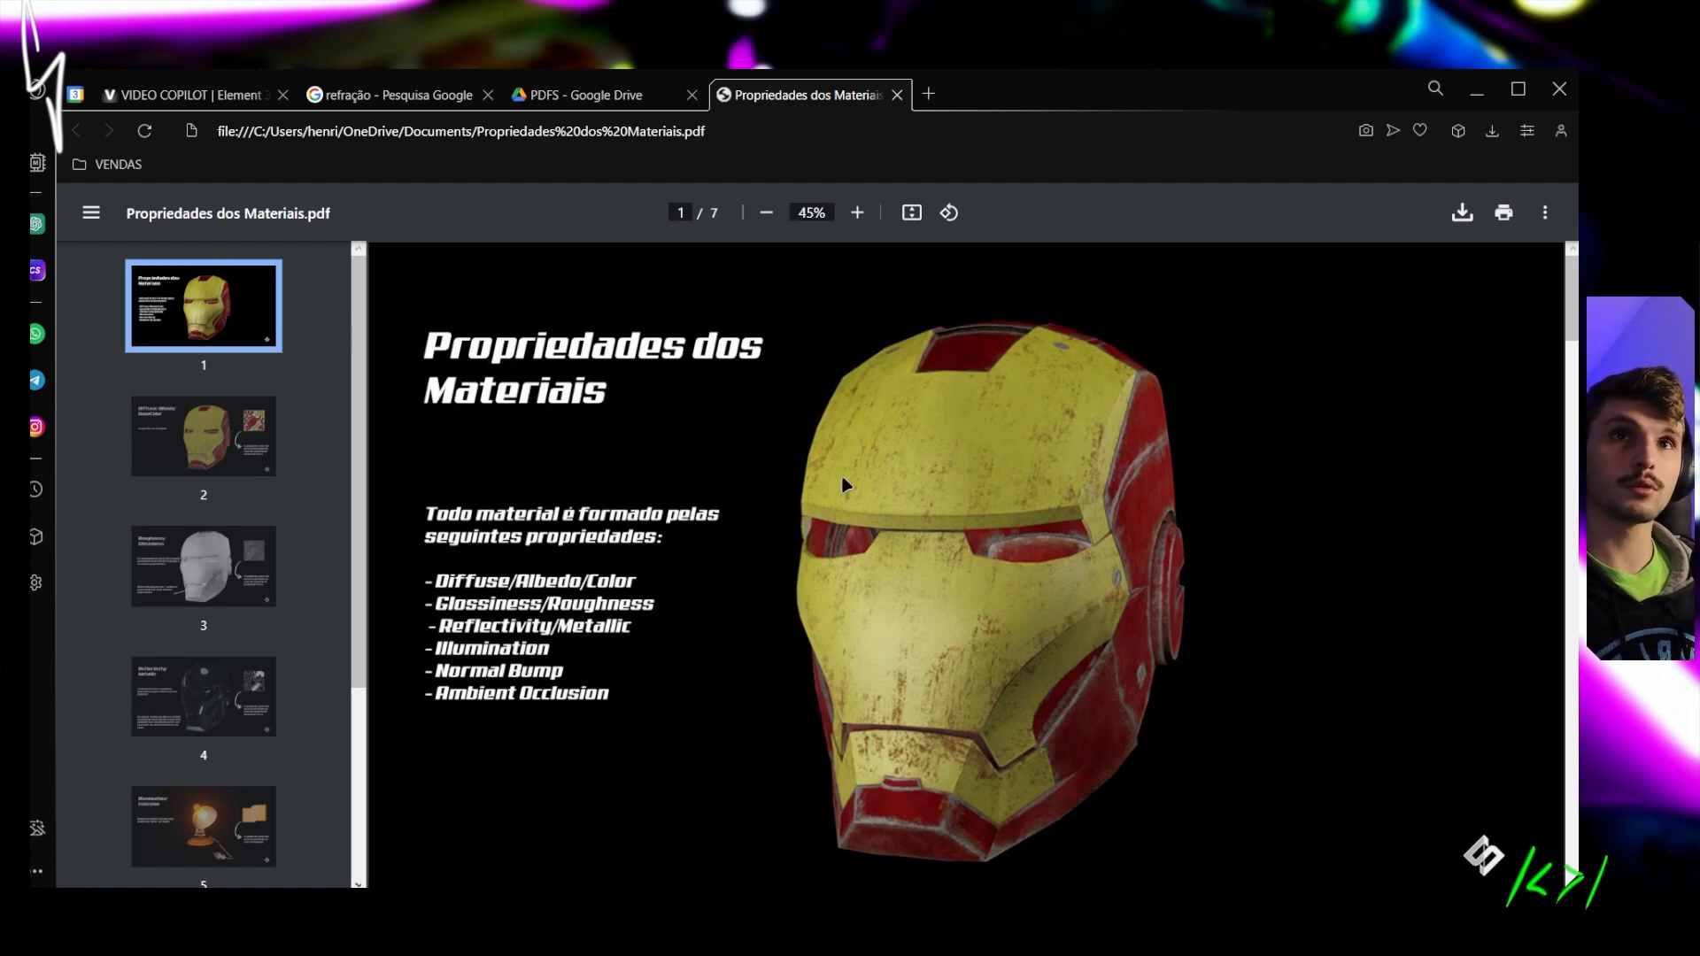
Read the Diffuse/Albedo, Roughness/Glossiness and Reflectivity/Metallic pages of Propriedades dos Materiais.pdf
scroll(963, 463, down, 5)
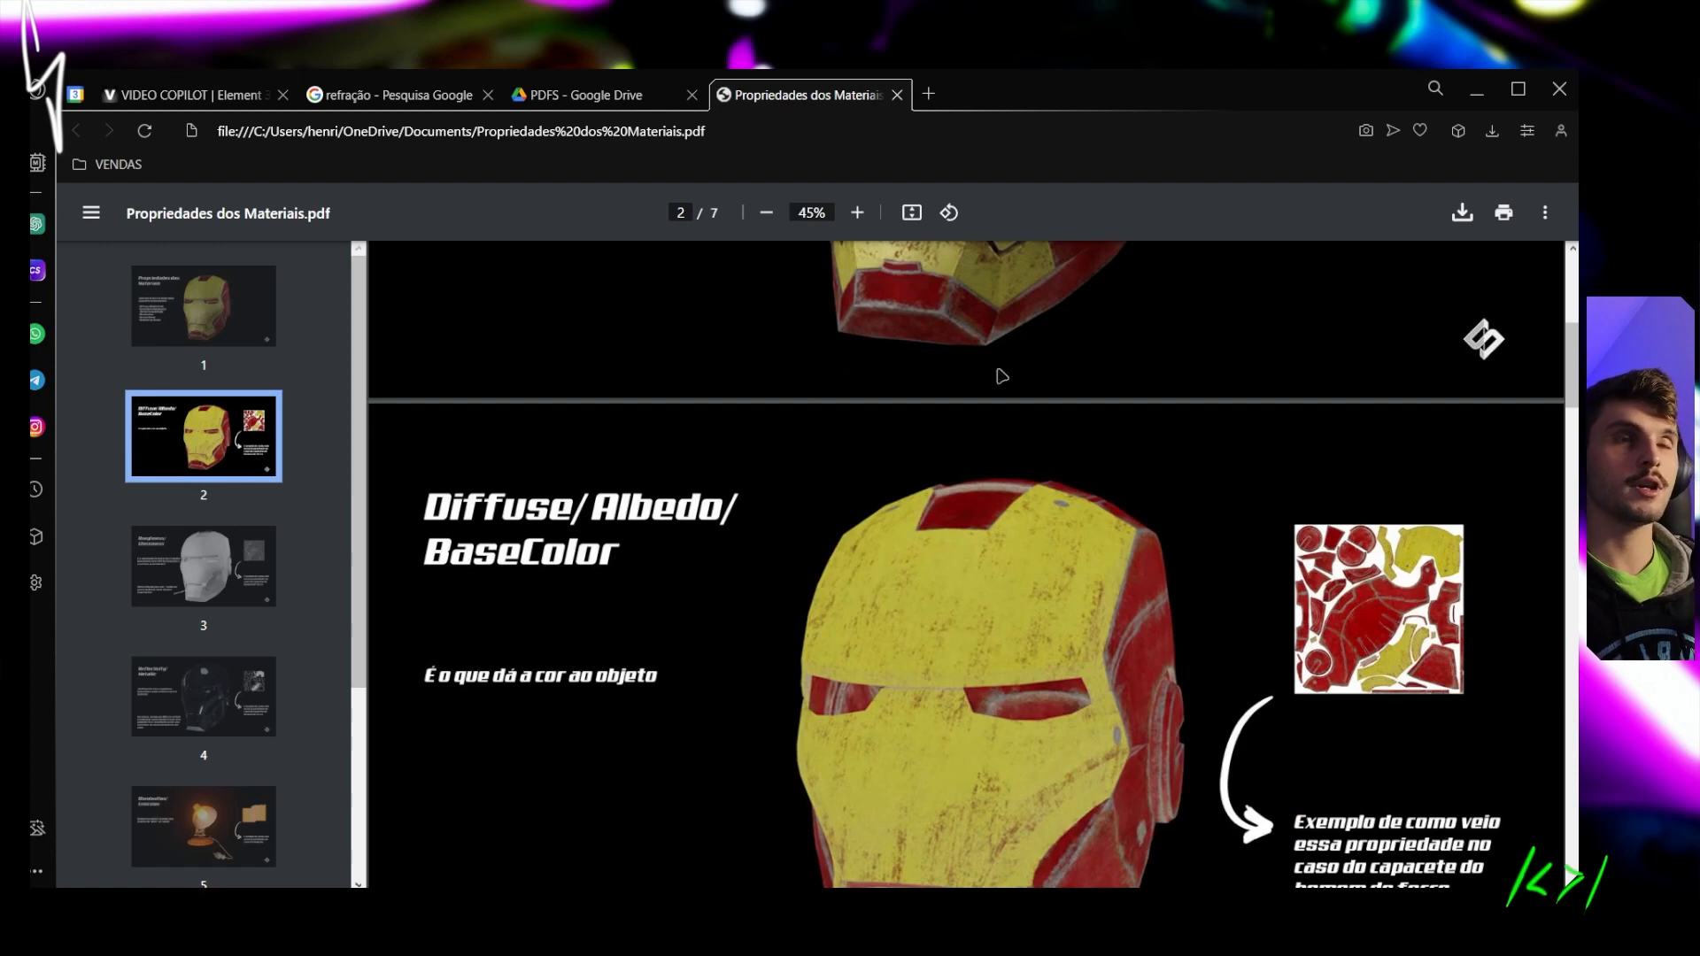
scroll(795, 306, up, 5)
scroll(1083, 297, down, 5)
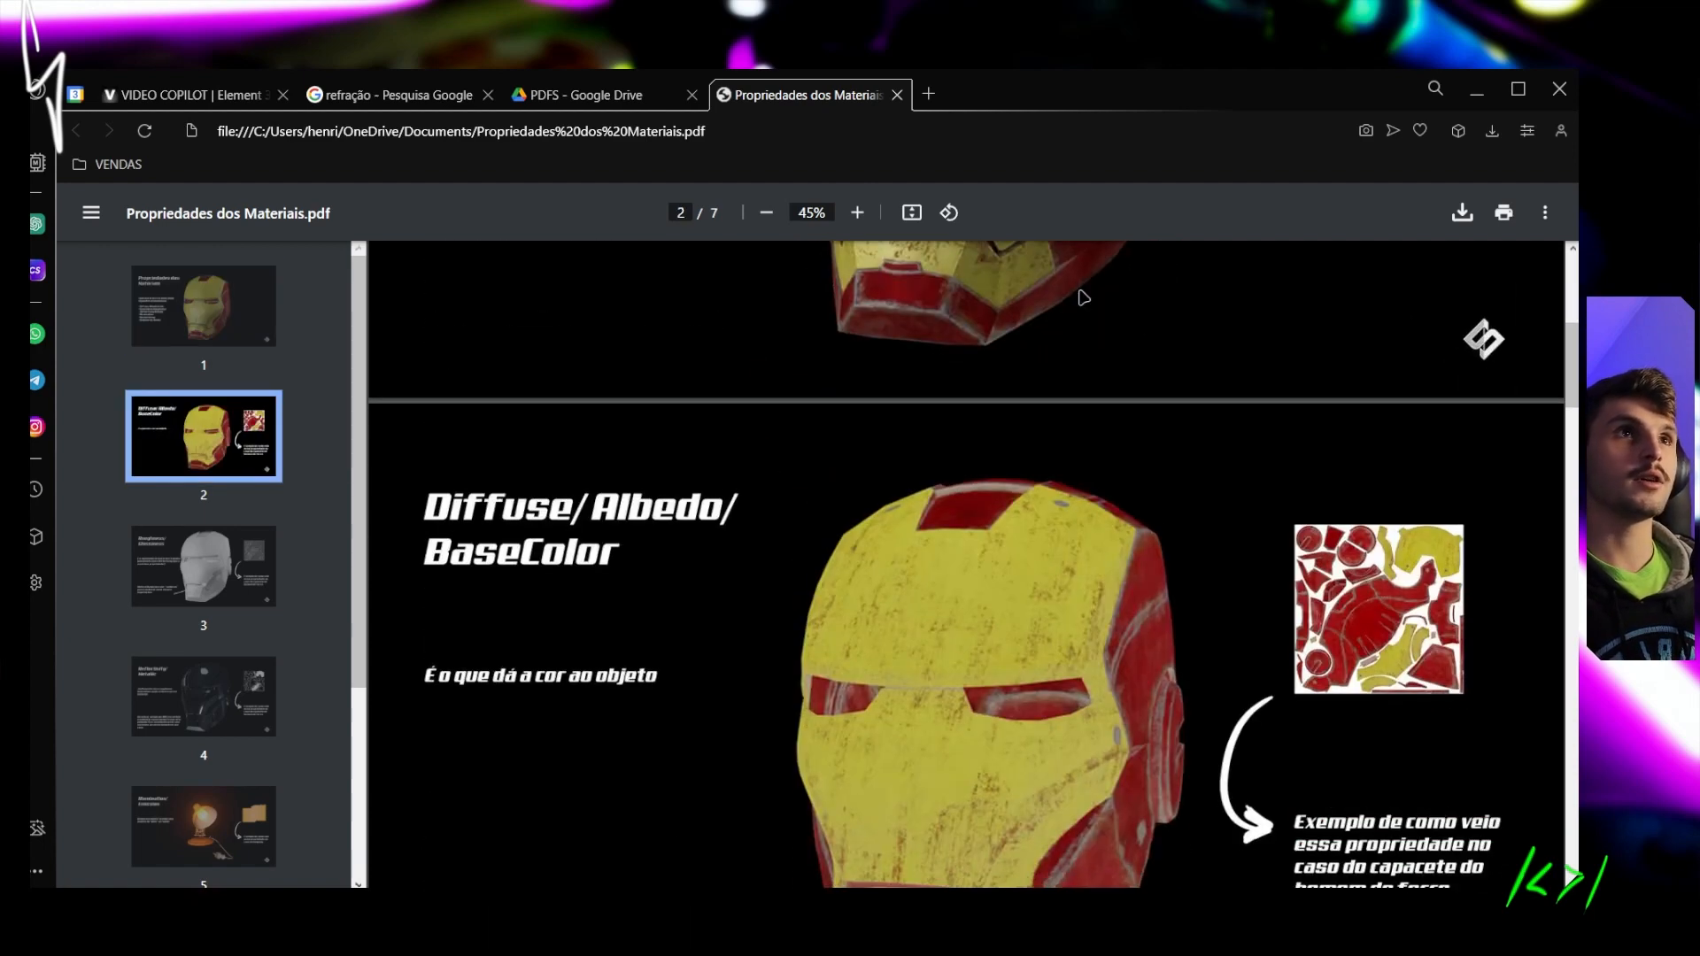
scroll(895, 489, down, 2)
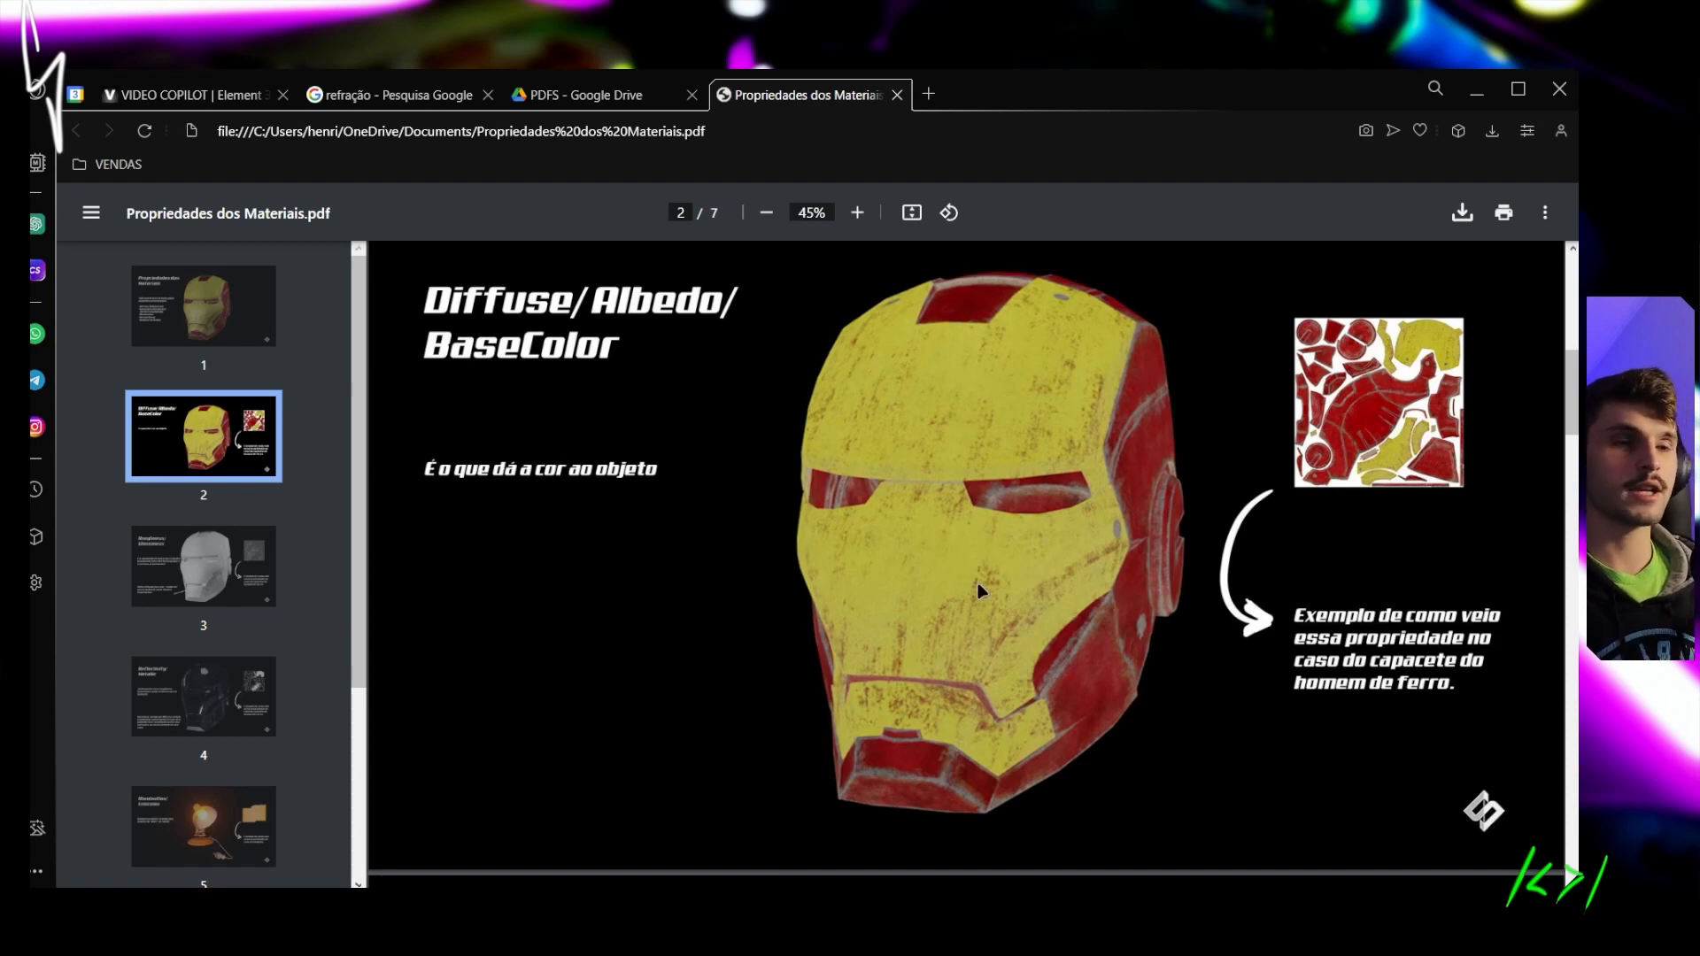
scroll(1014, 589, down, 5)
scroll(1009, 502, up, 1)
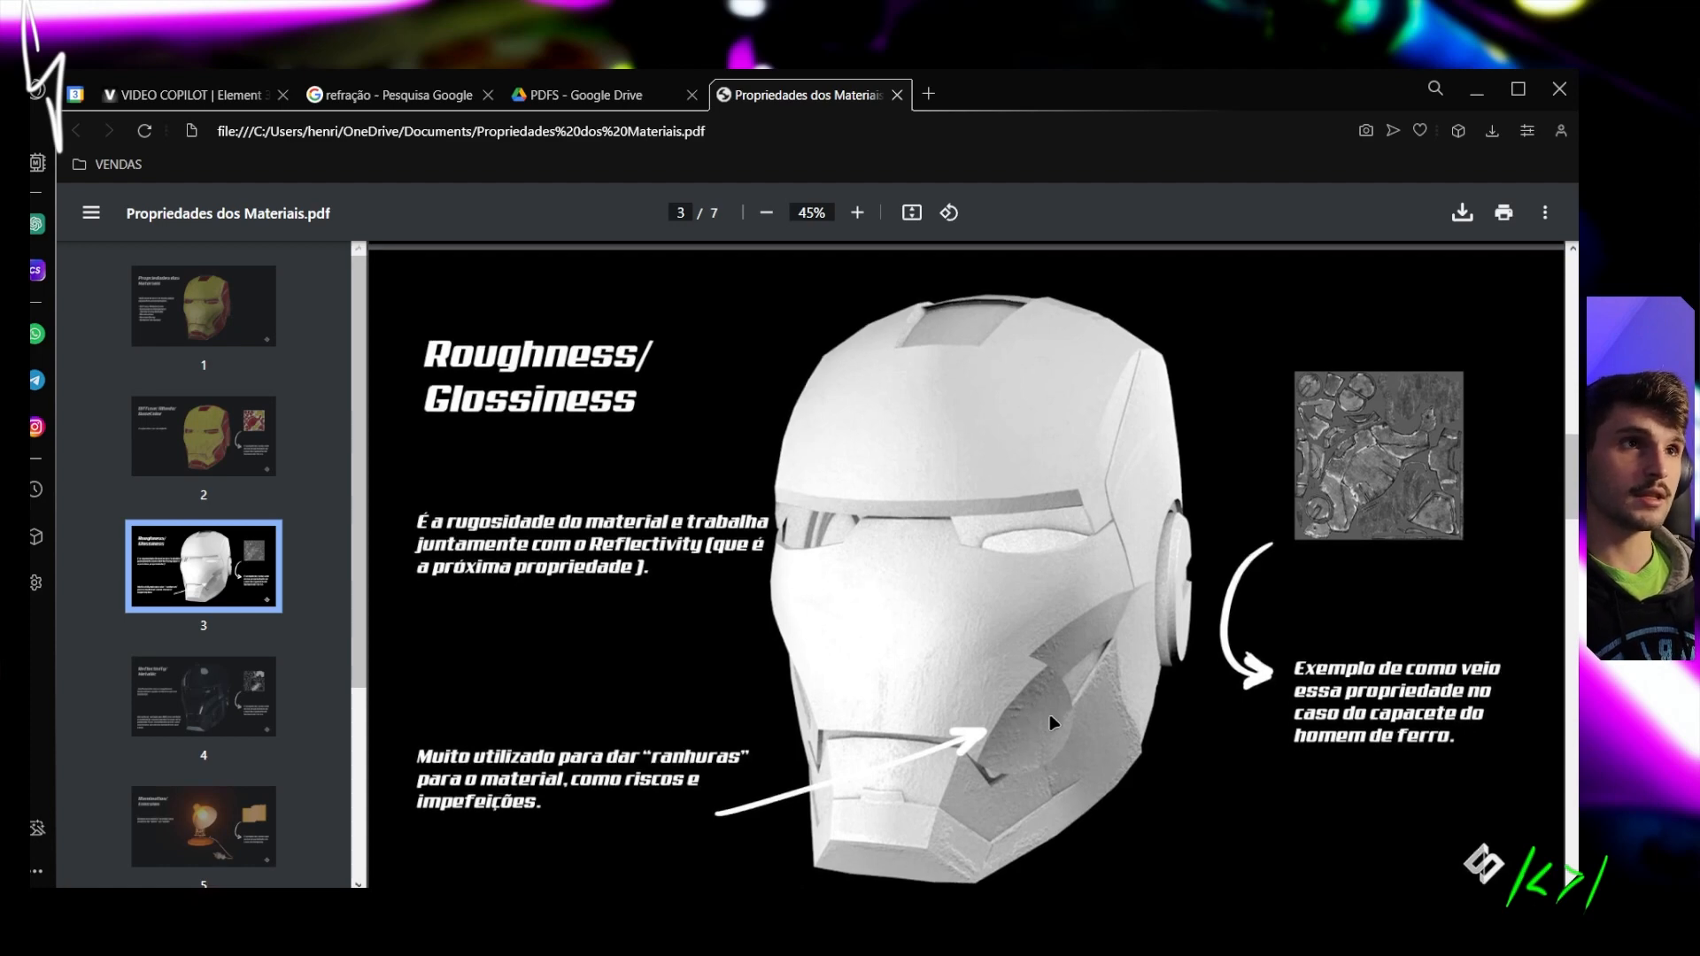
scroll(1050, 717, down, 1)
scroll(1010, 628, up, 1)
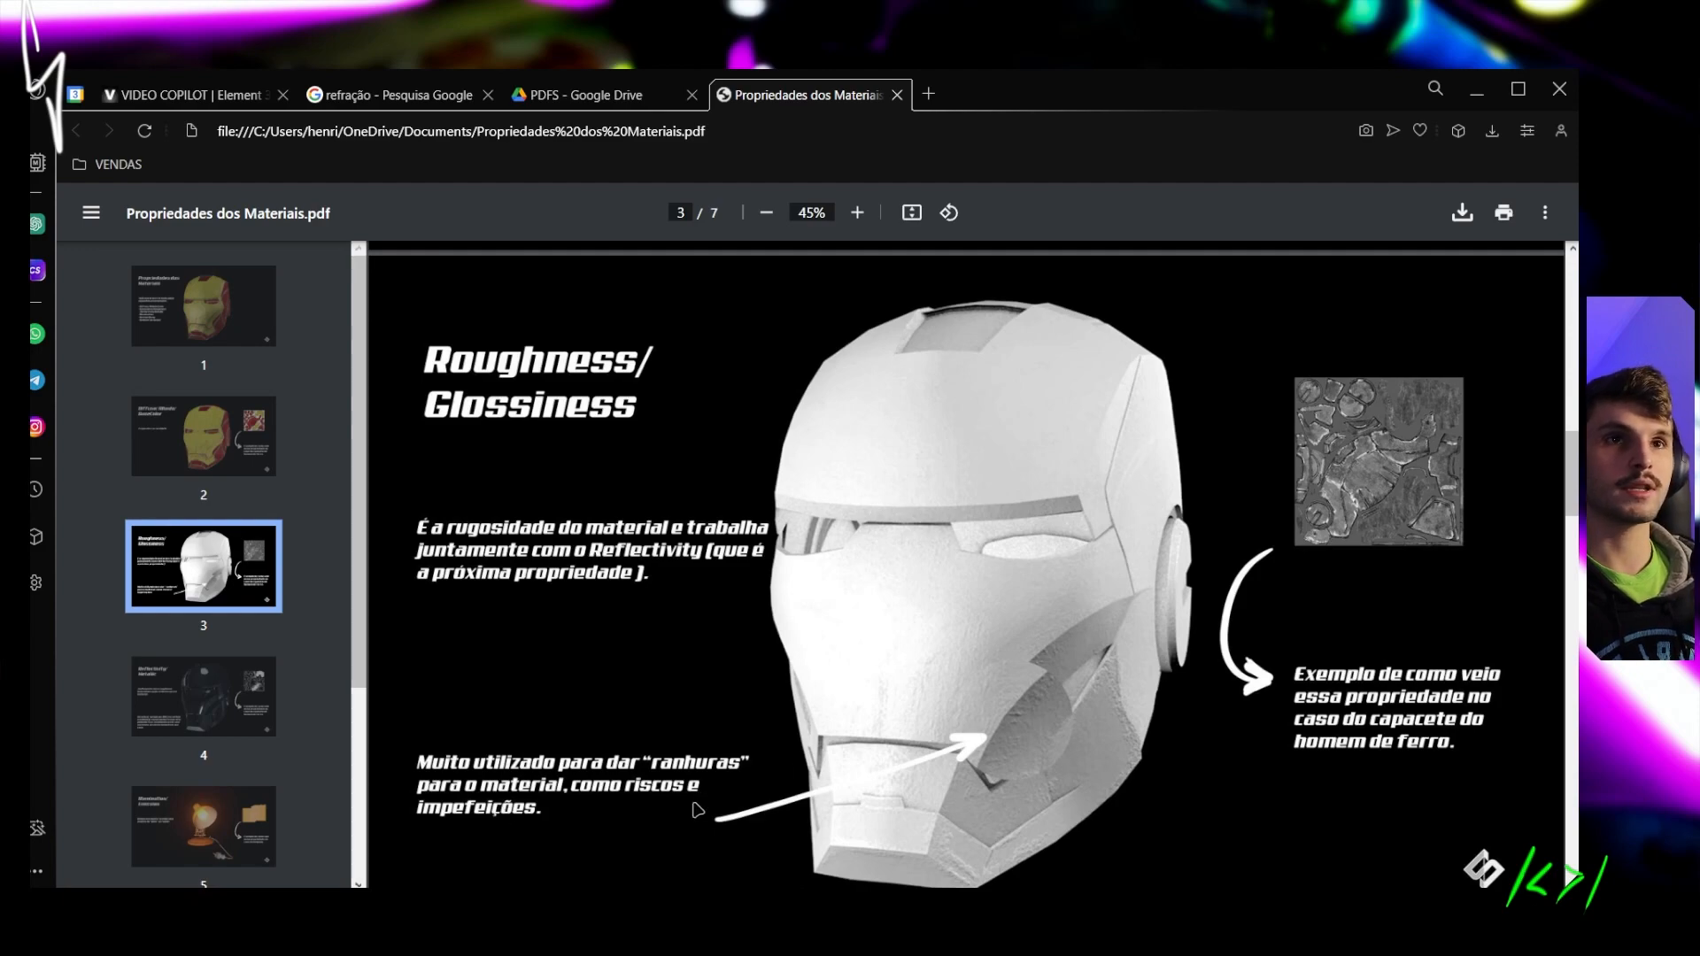
scroll(677, 732, down, 1)
scroll(677, 731, down, 10)
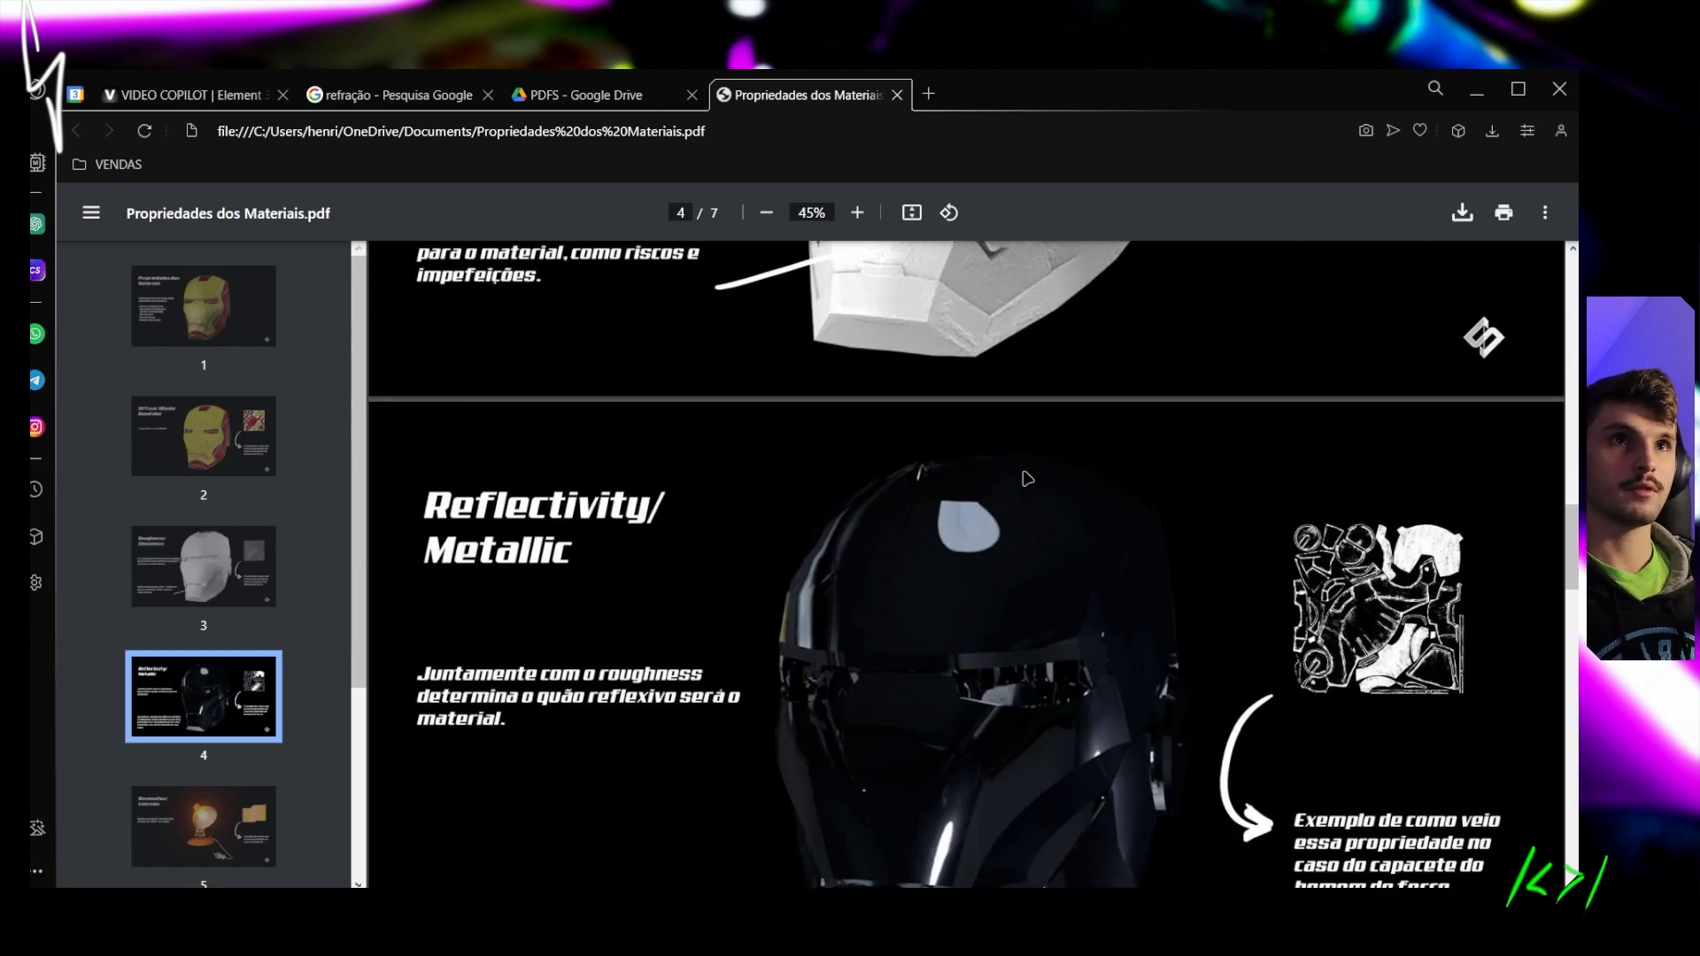
scroll(1027, 478, up, 2)
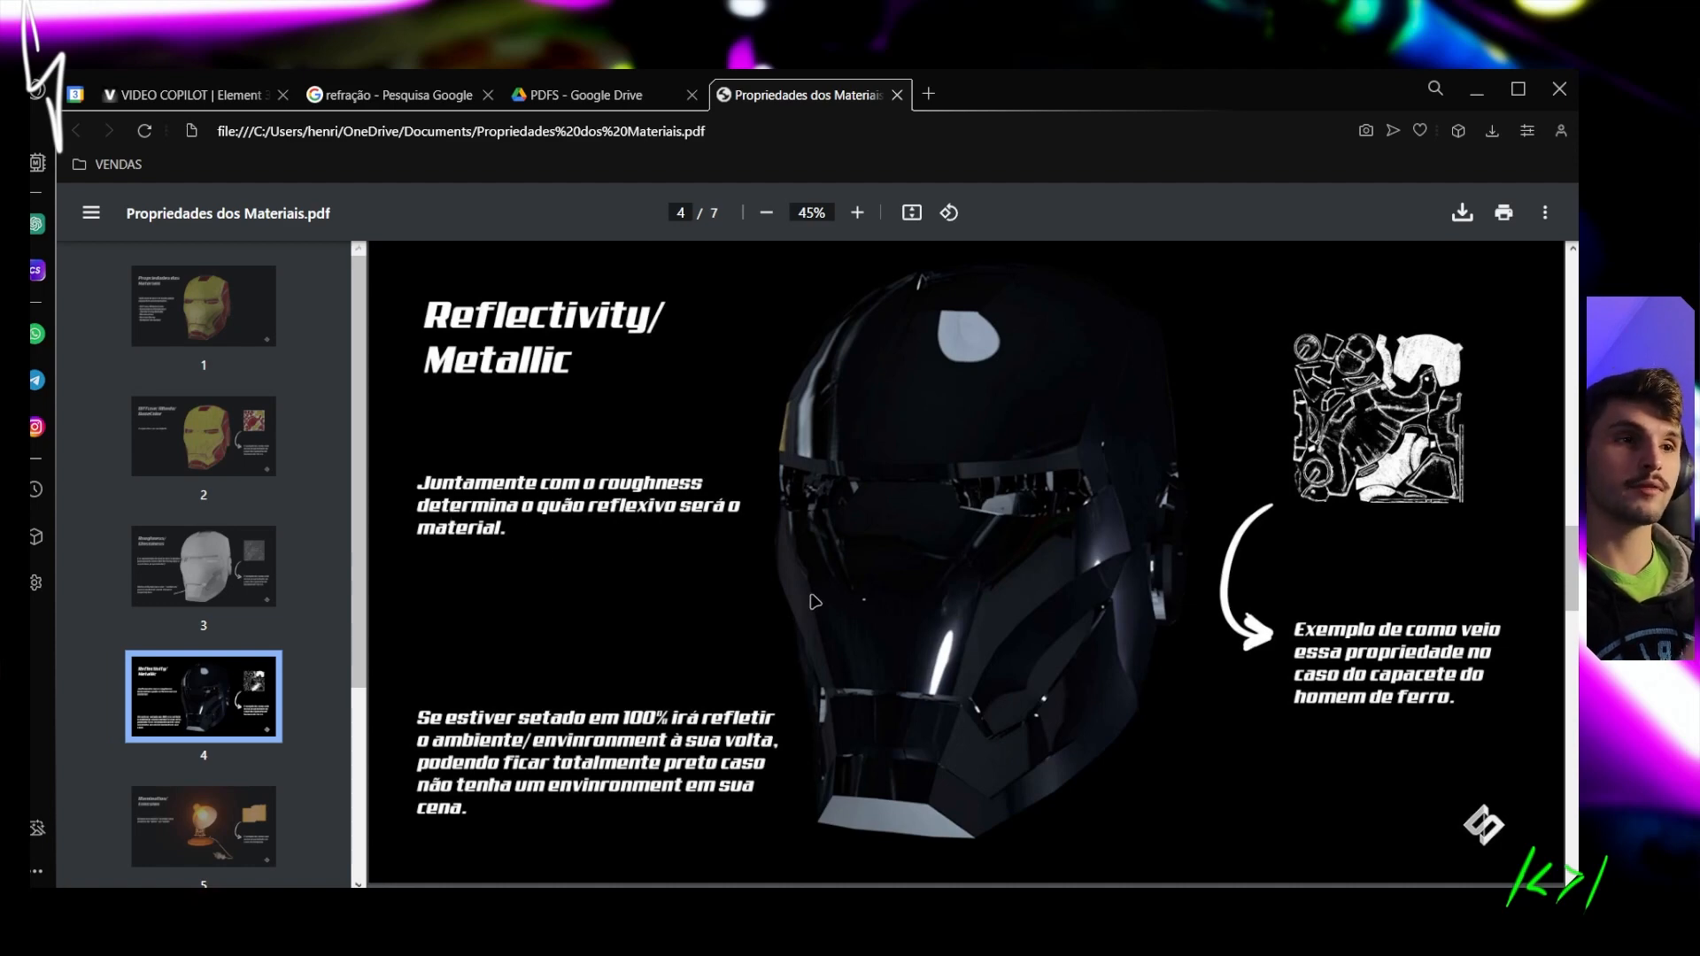
Read the PDF's Illumination/Emission, Normal Bump and Ambient Occlusion pages, examining the helmet's relief detail and its purple normal map up close
scroll(1107, 523, down, 7)
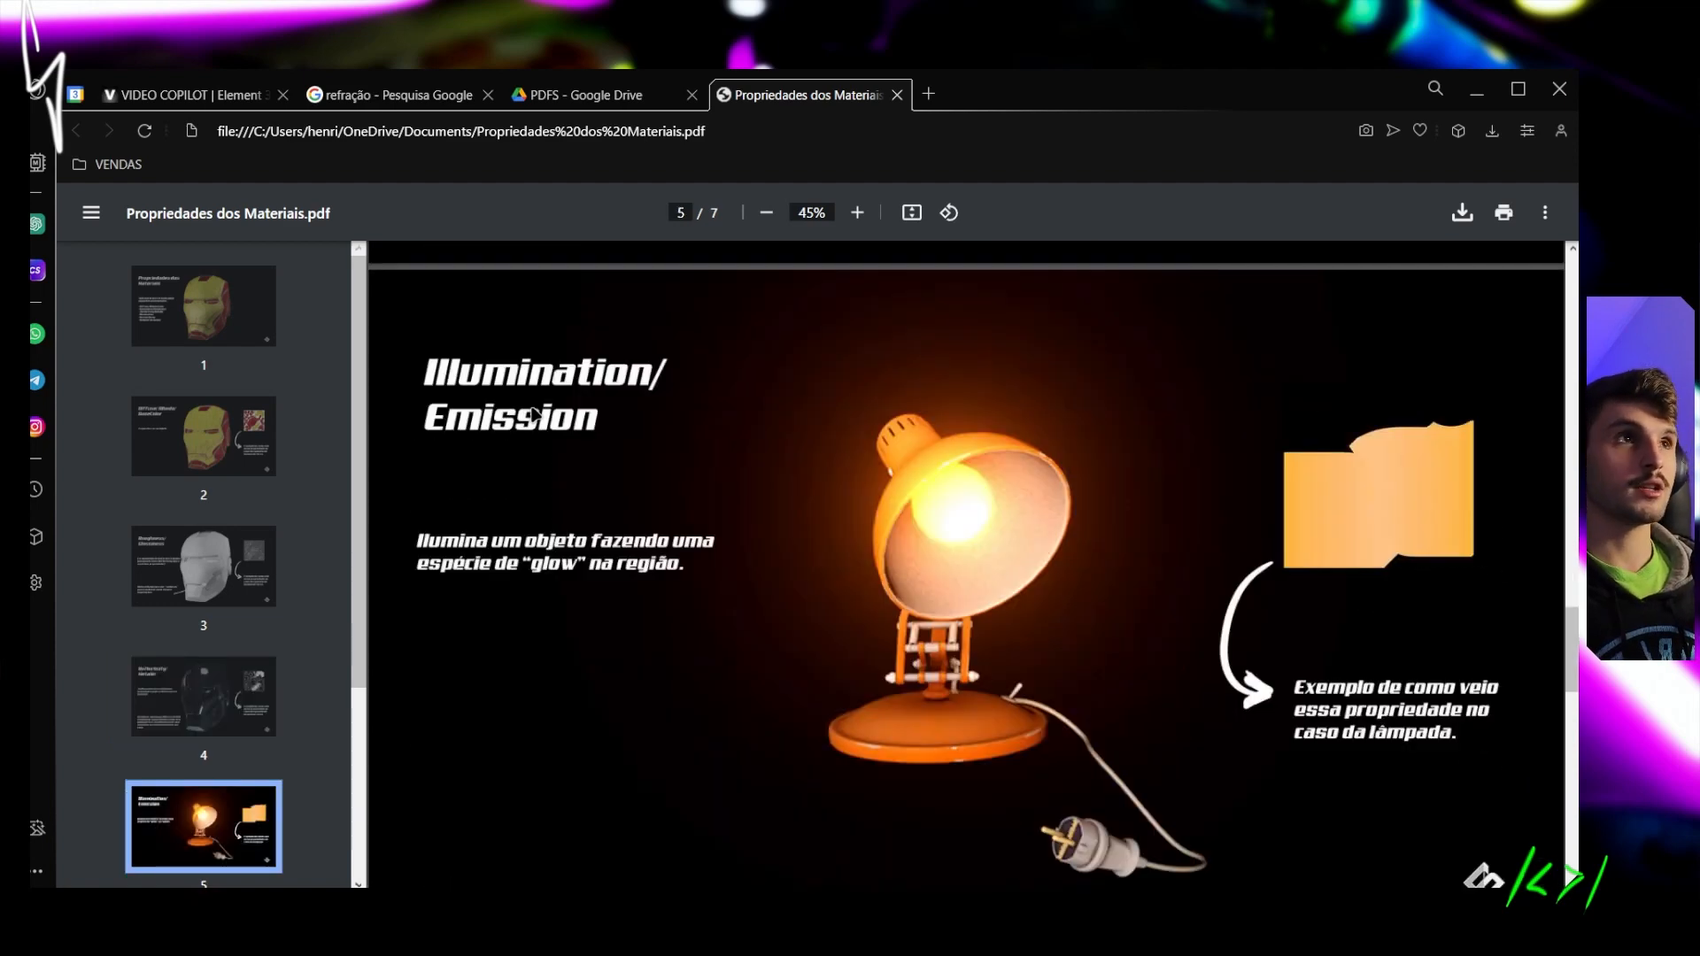
scroll(904, 423, down, 1)
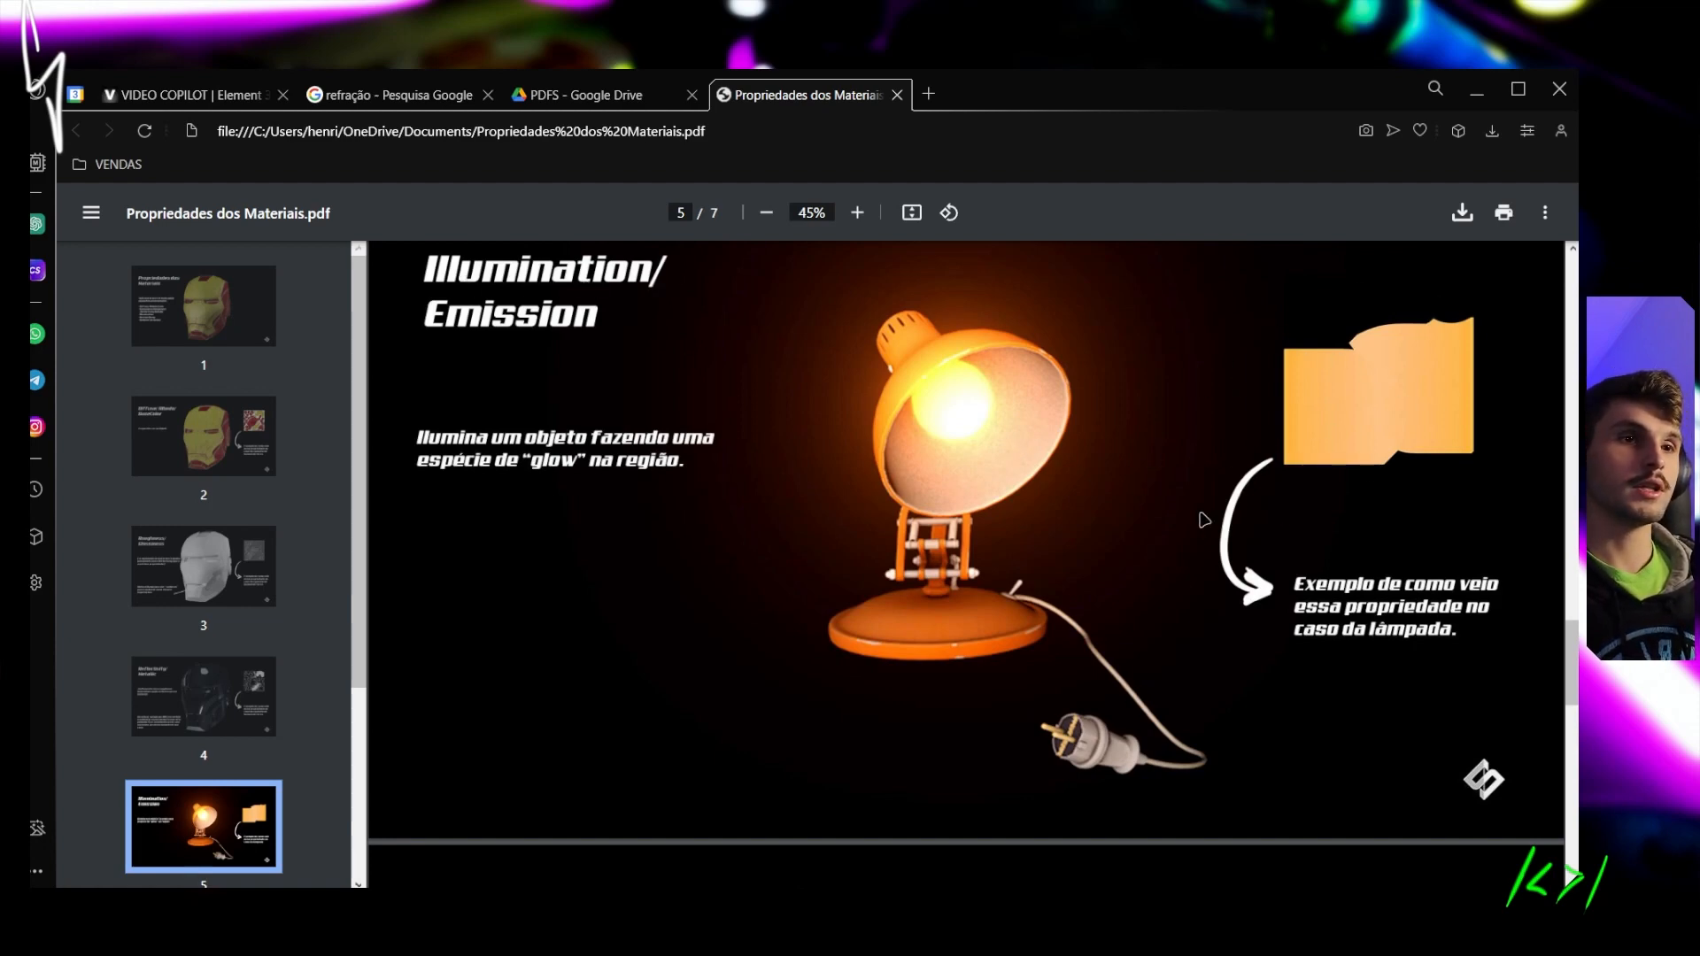
scroll(1001, 391, down, 5)
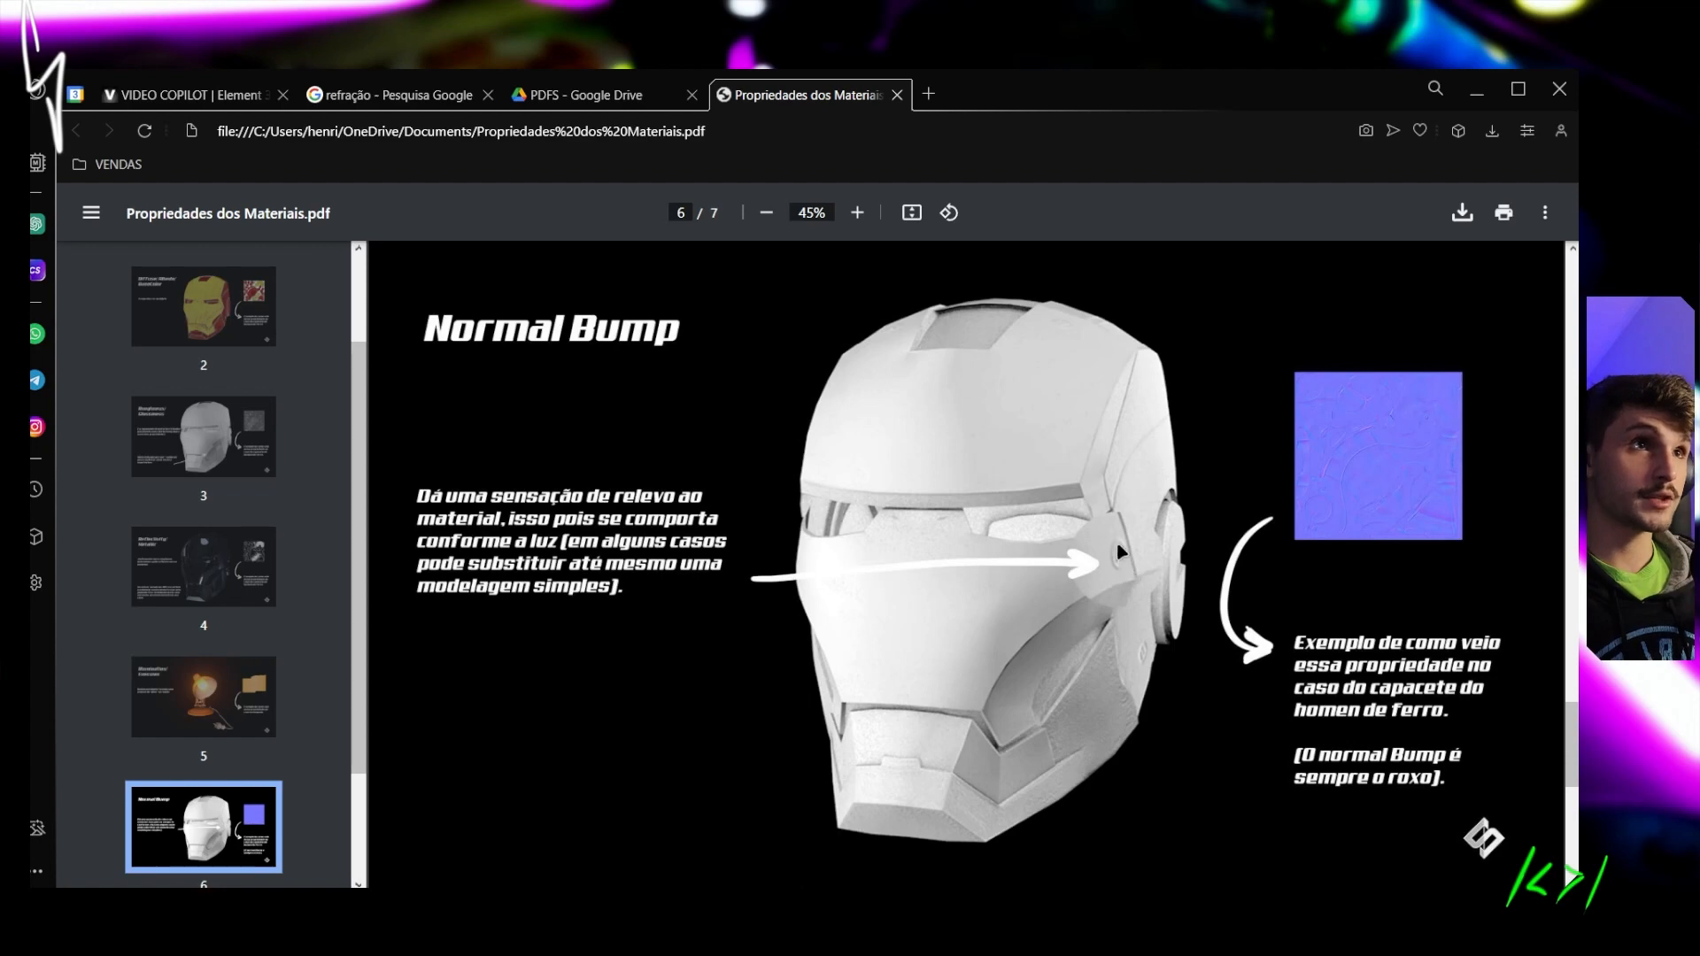
ctrl+scroll(1123, 562, up, 5)
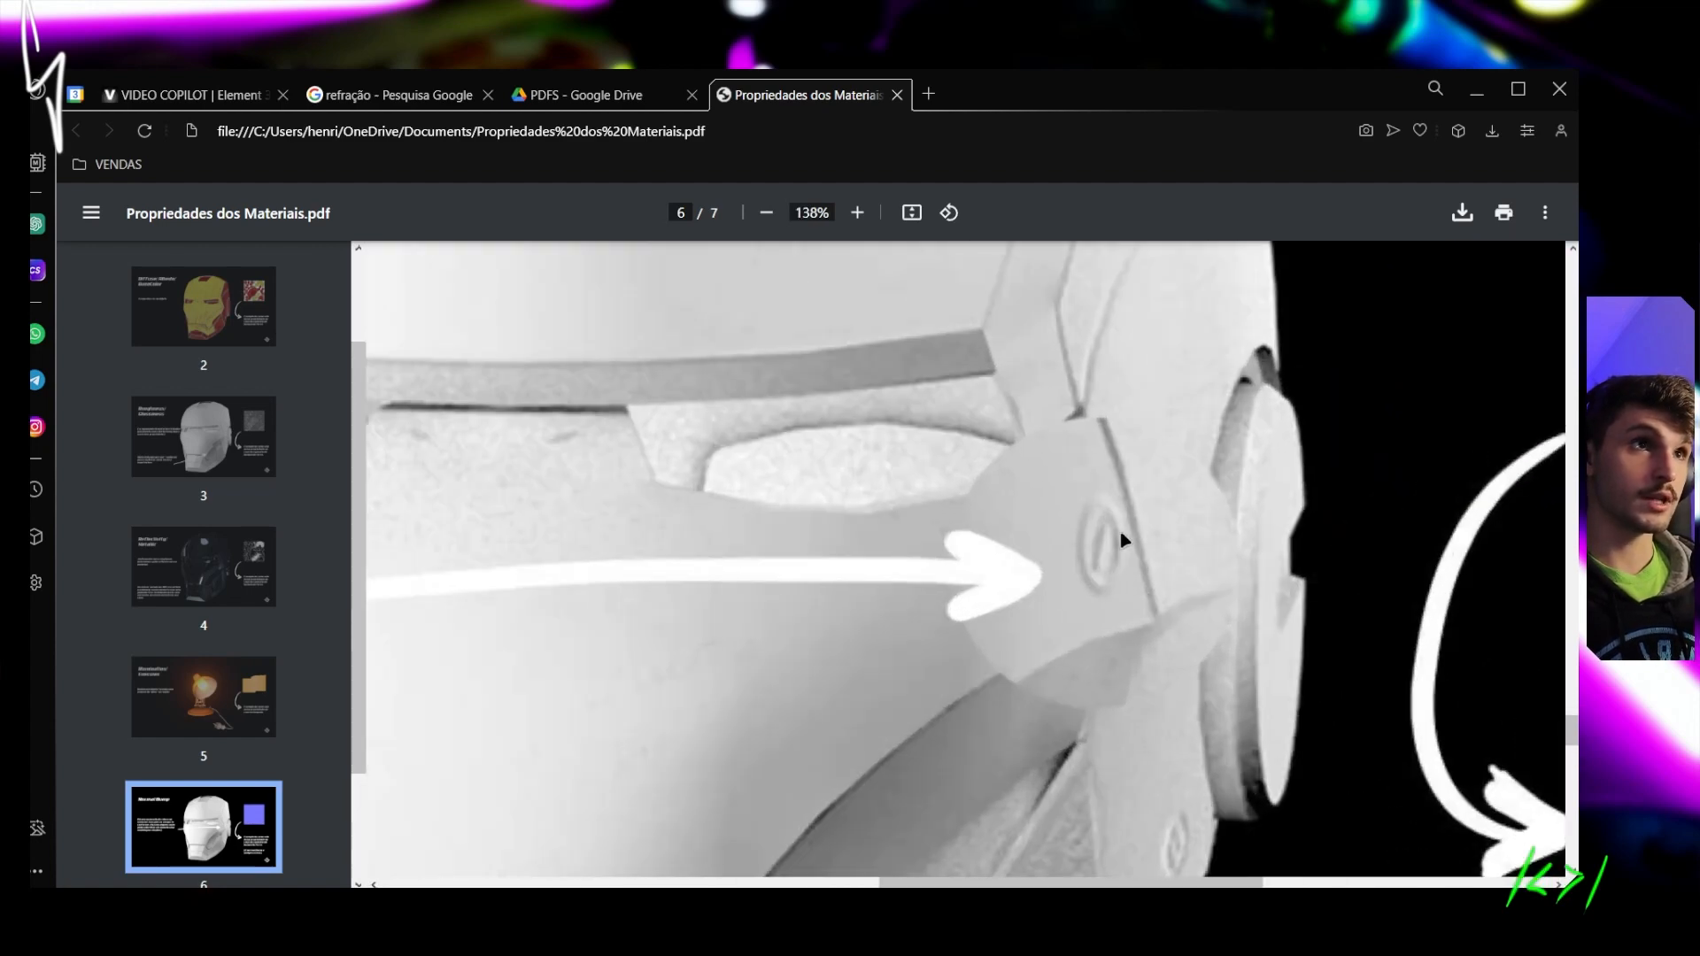
ctrl+scroll(1123, 522, down, 4)
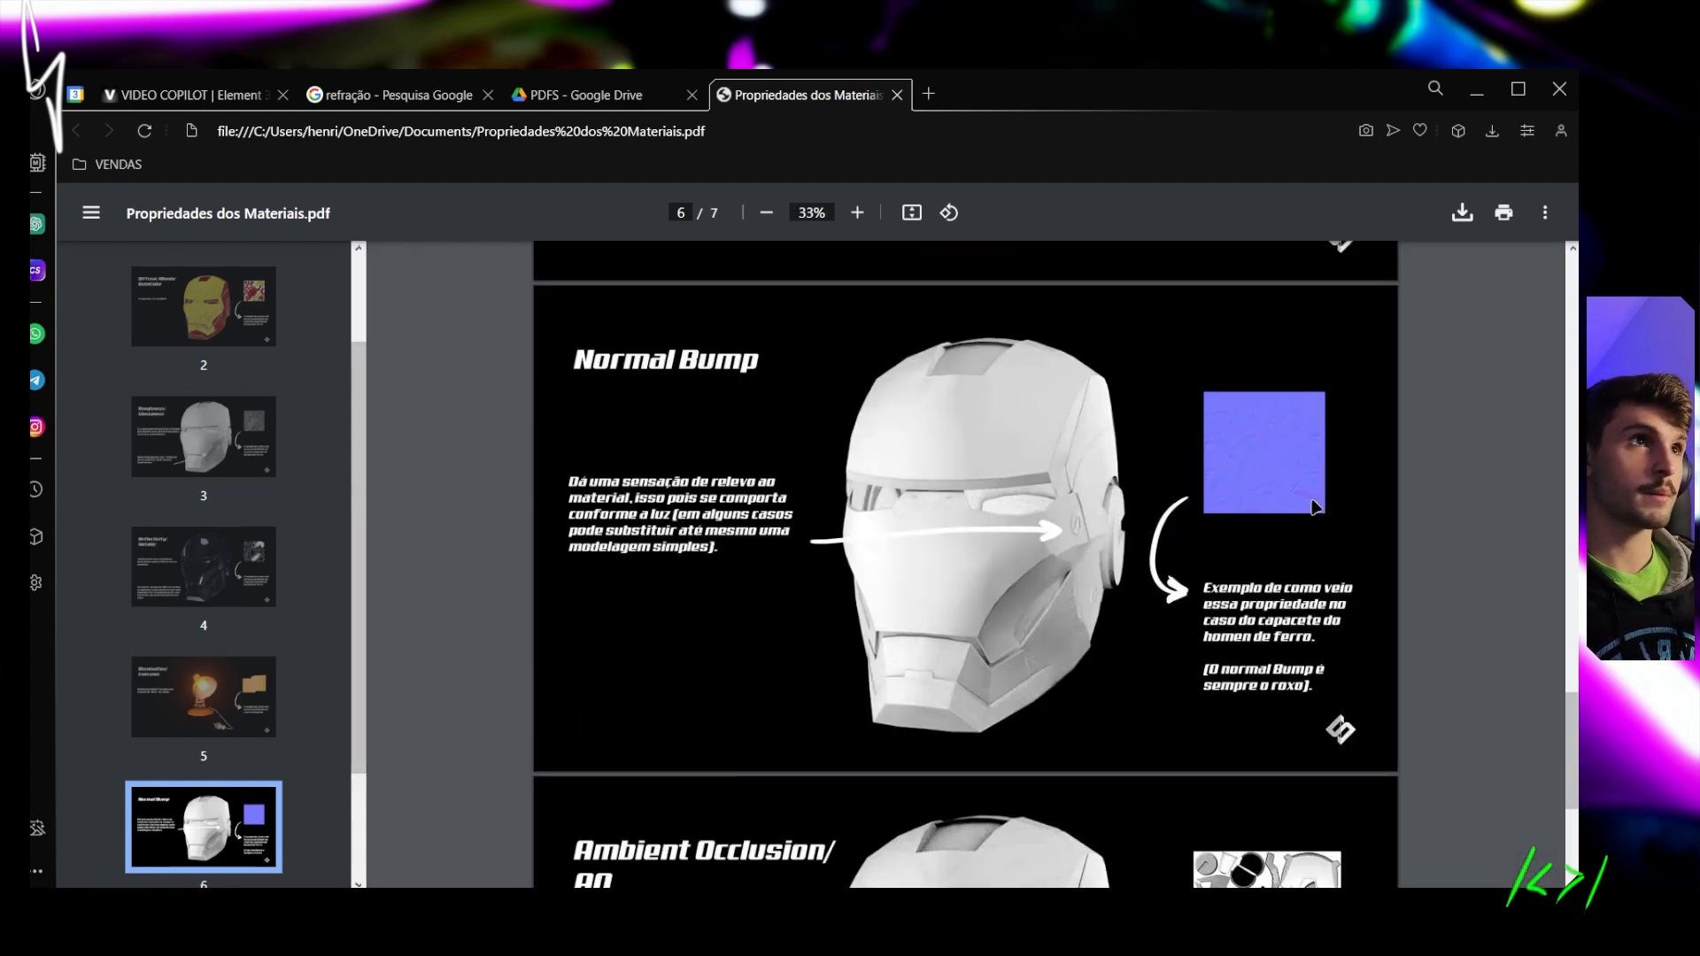
ctrl+scroll(1336, 474, up, 5)
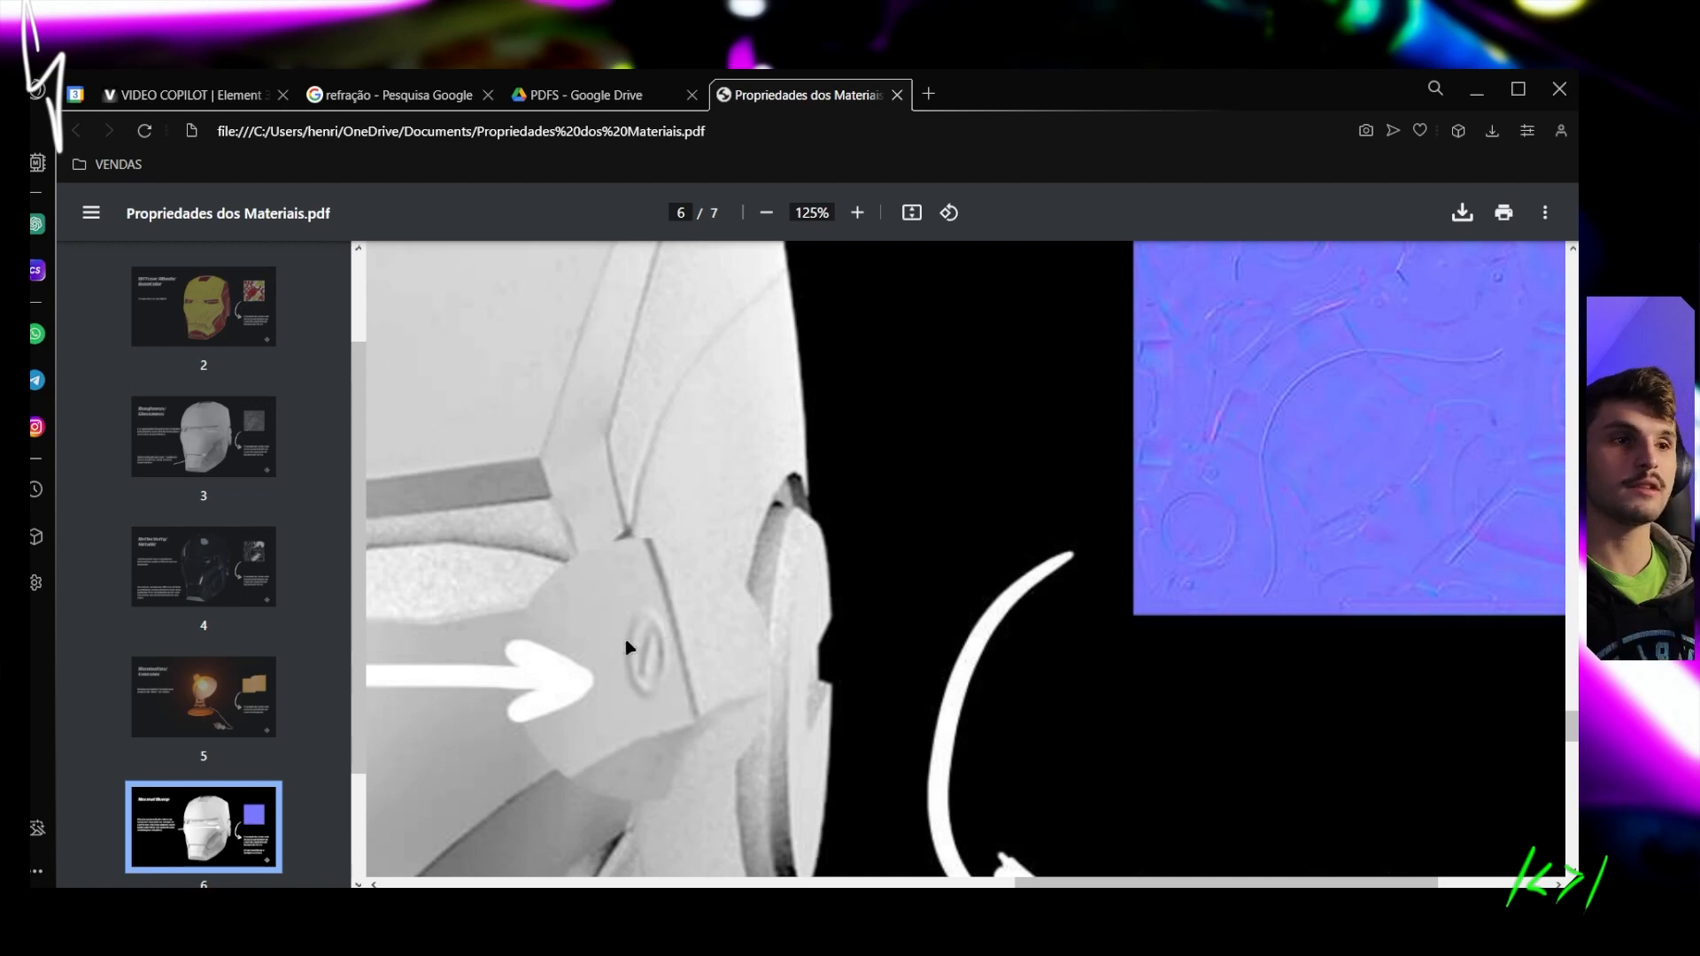
ctrl+scroll(629, 651, down, 5)
scroll(1068, 483, down, 8)
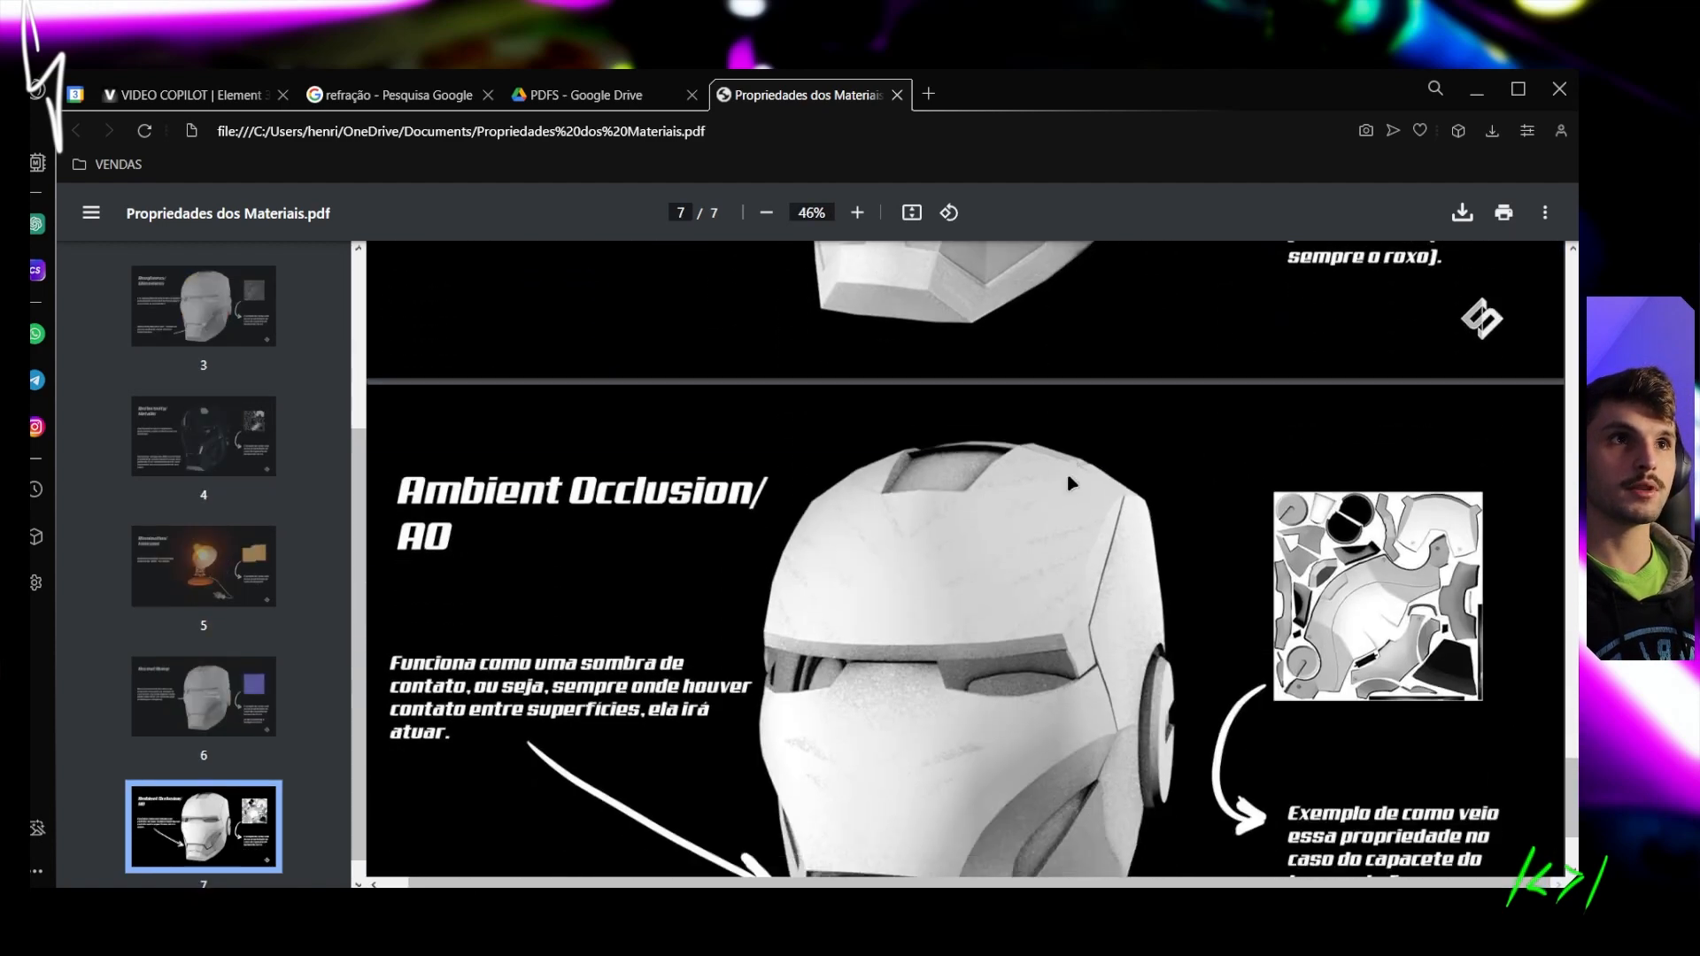
scroll(1155, 440, down, 2)
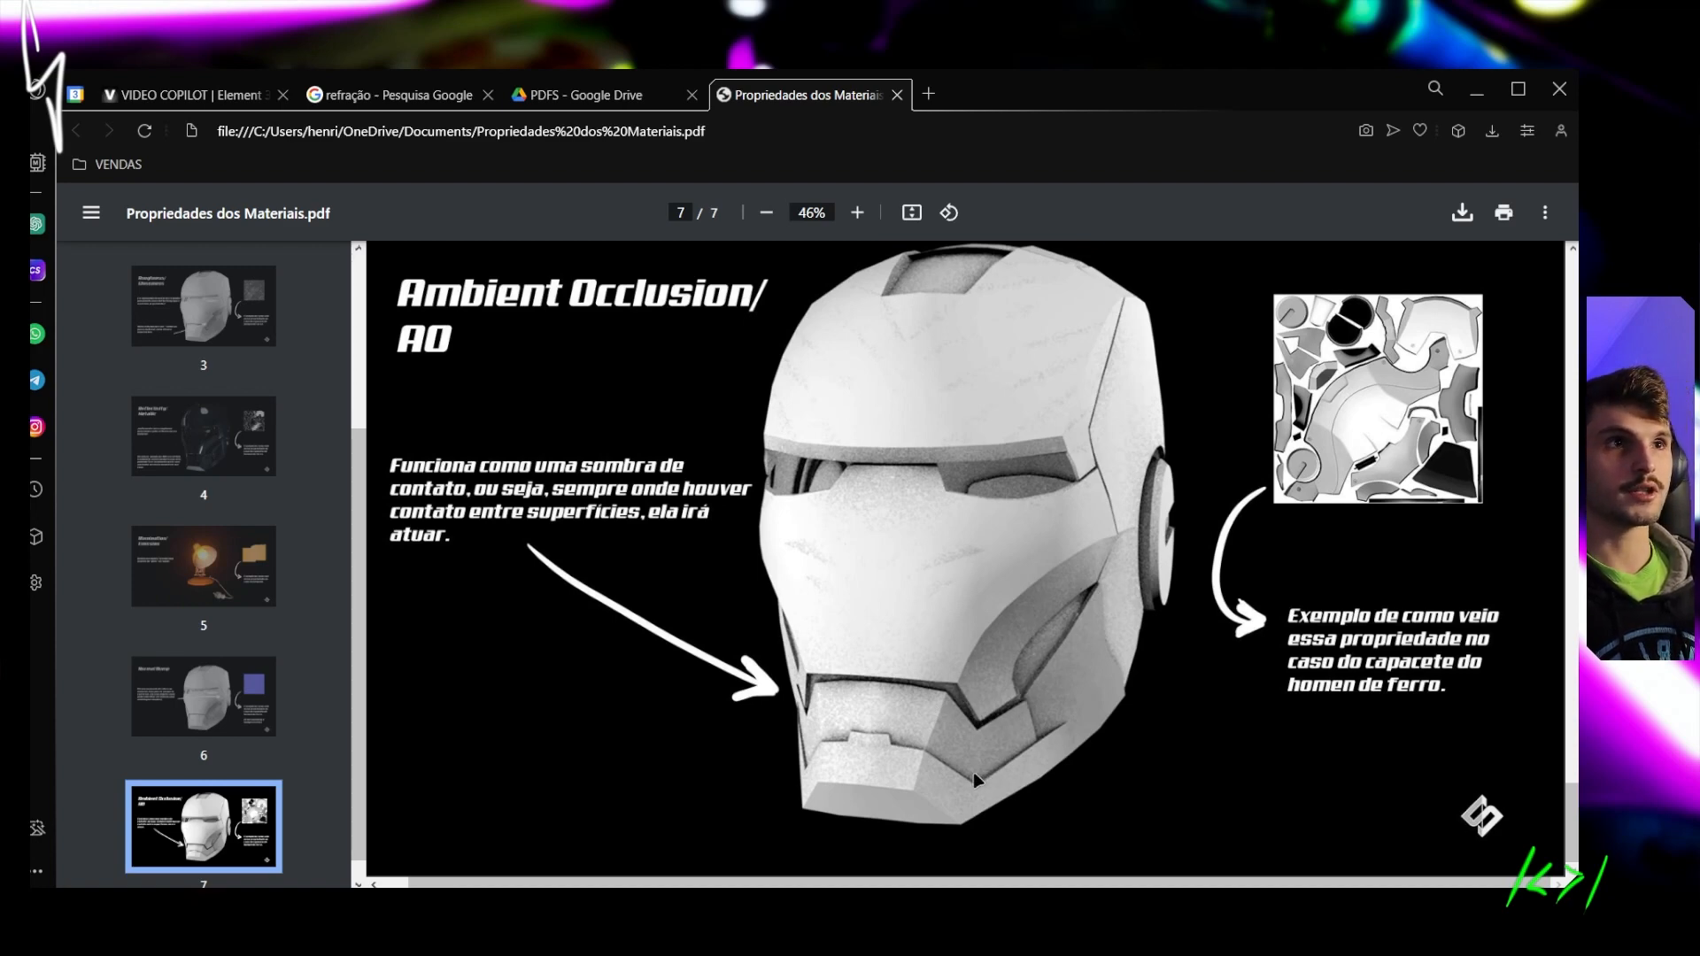
scroll(1041, 498, up, 10)
scroll(506, 456, down, 3)
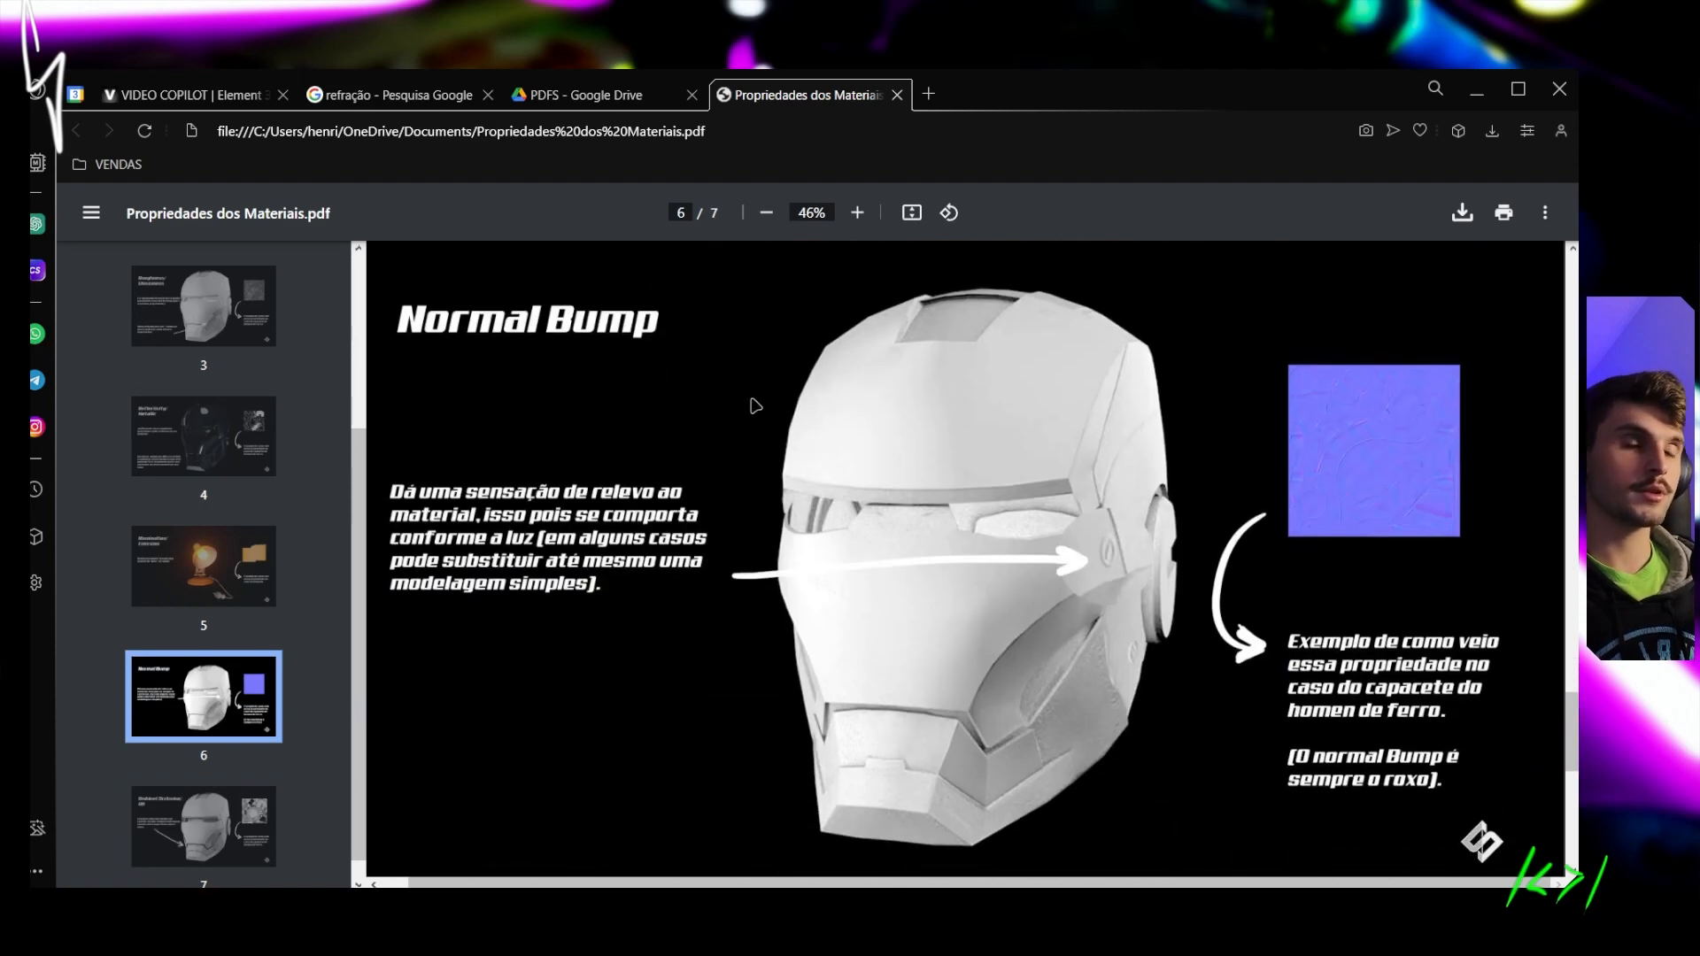
Return to Element 3D's Scene Setup and review the Default material's texture channels and basic settings
click(1476, 90)
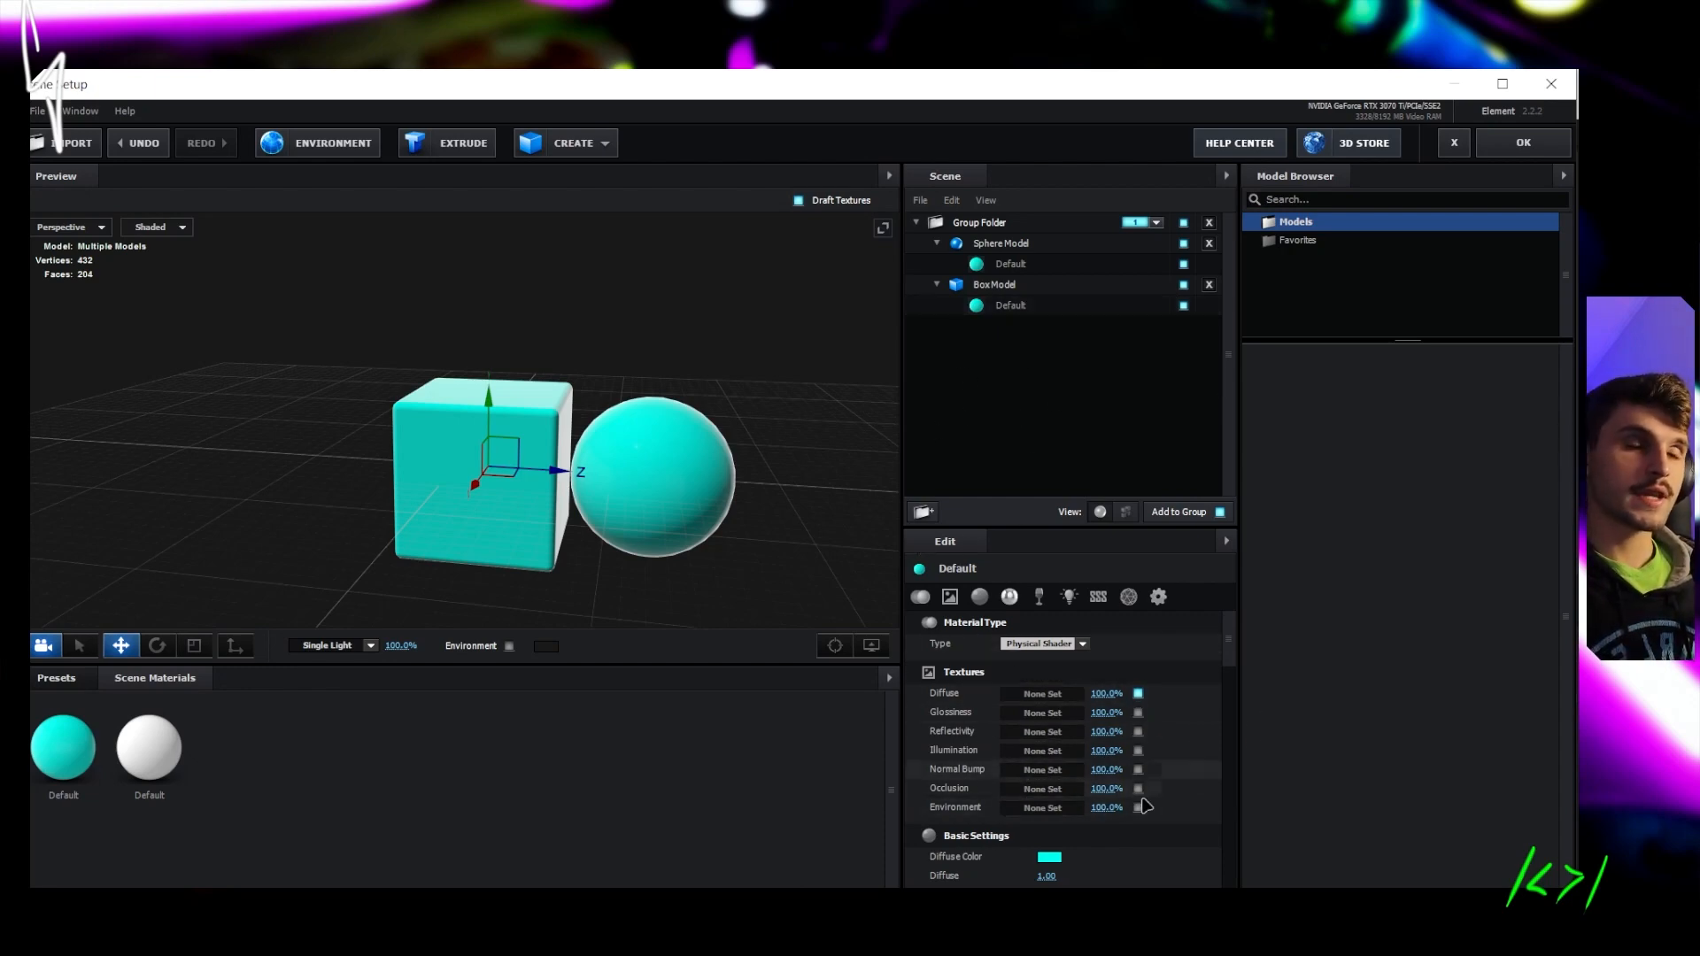
scroll(1149, 853, down, 1)
scroll(1149, 853, down, 3)
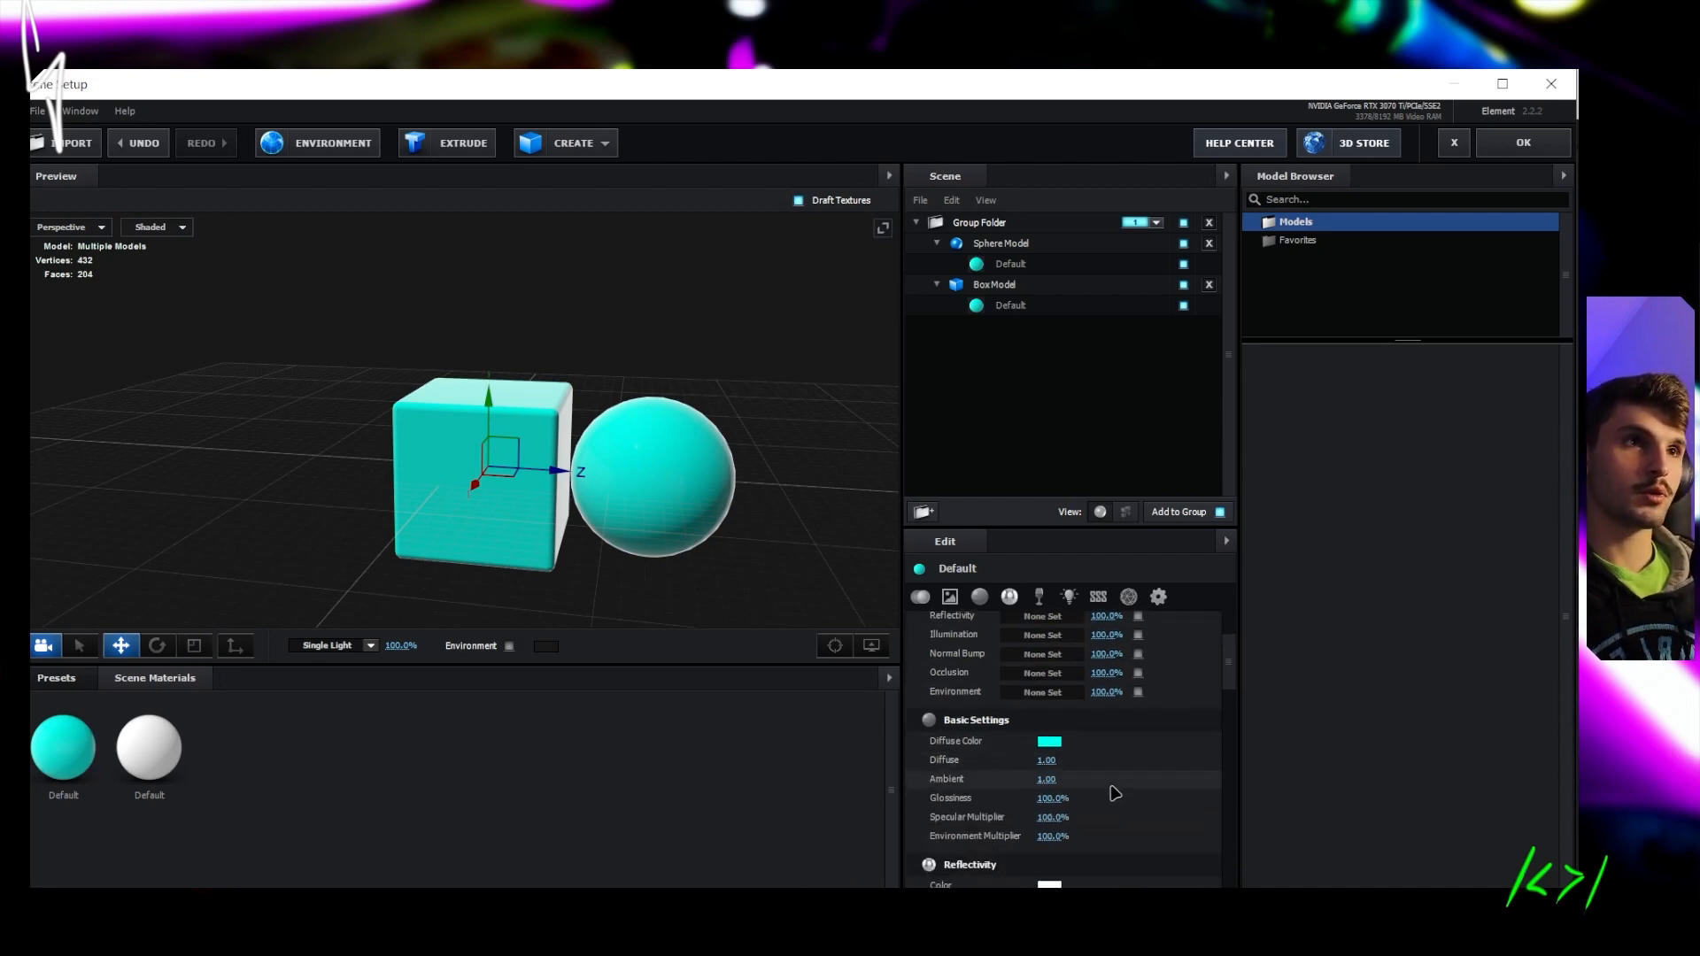
scroll(1150, 739, down, 2)
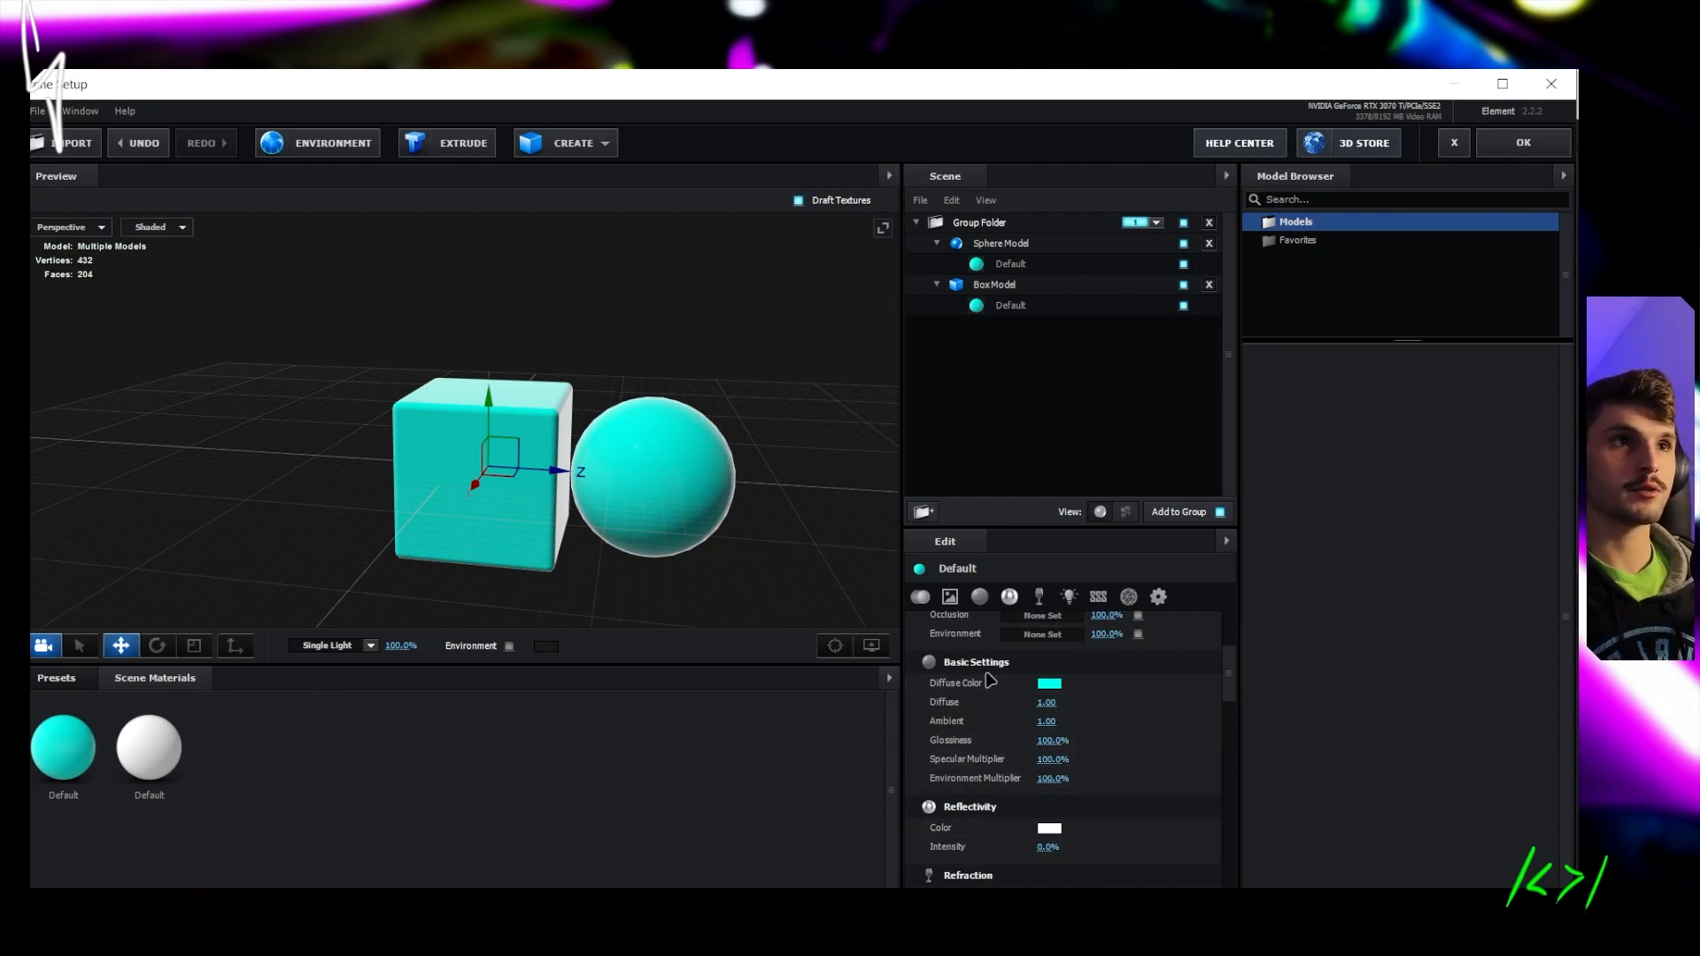
Try a different Diffuse value for the Default material and undo the change, leaving its diffuse color as is
click(1051, 684)
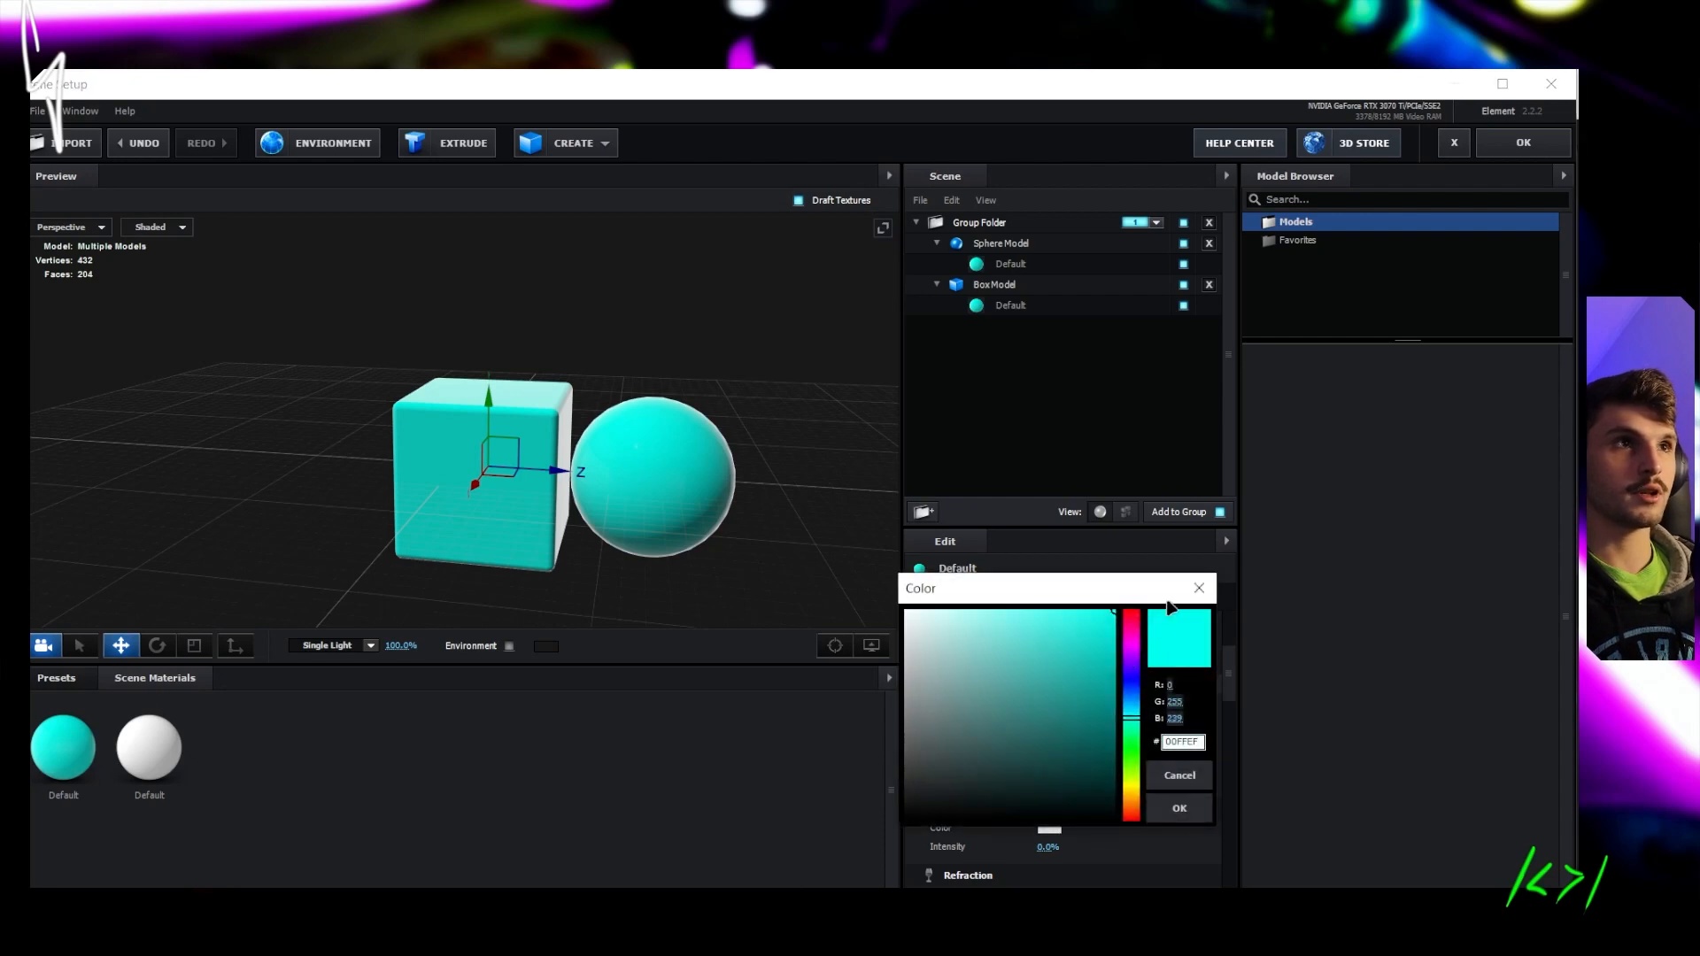
click(1199, 588)
drag(1051, 703, 1079, 701)
key(ctrl+z)
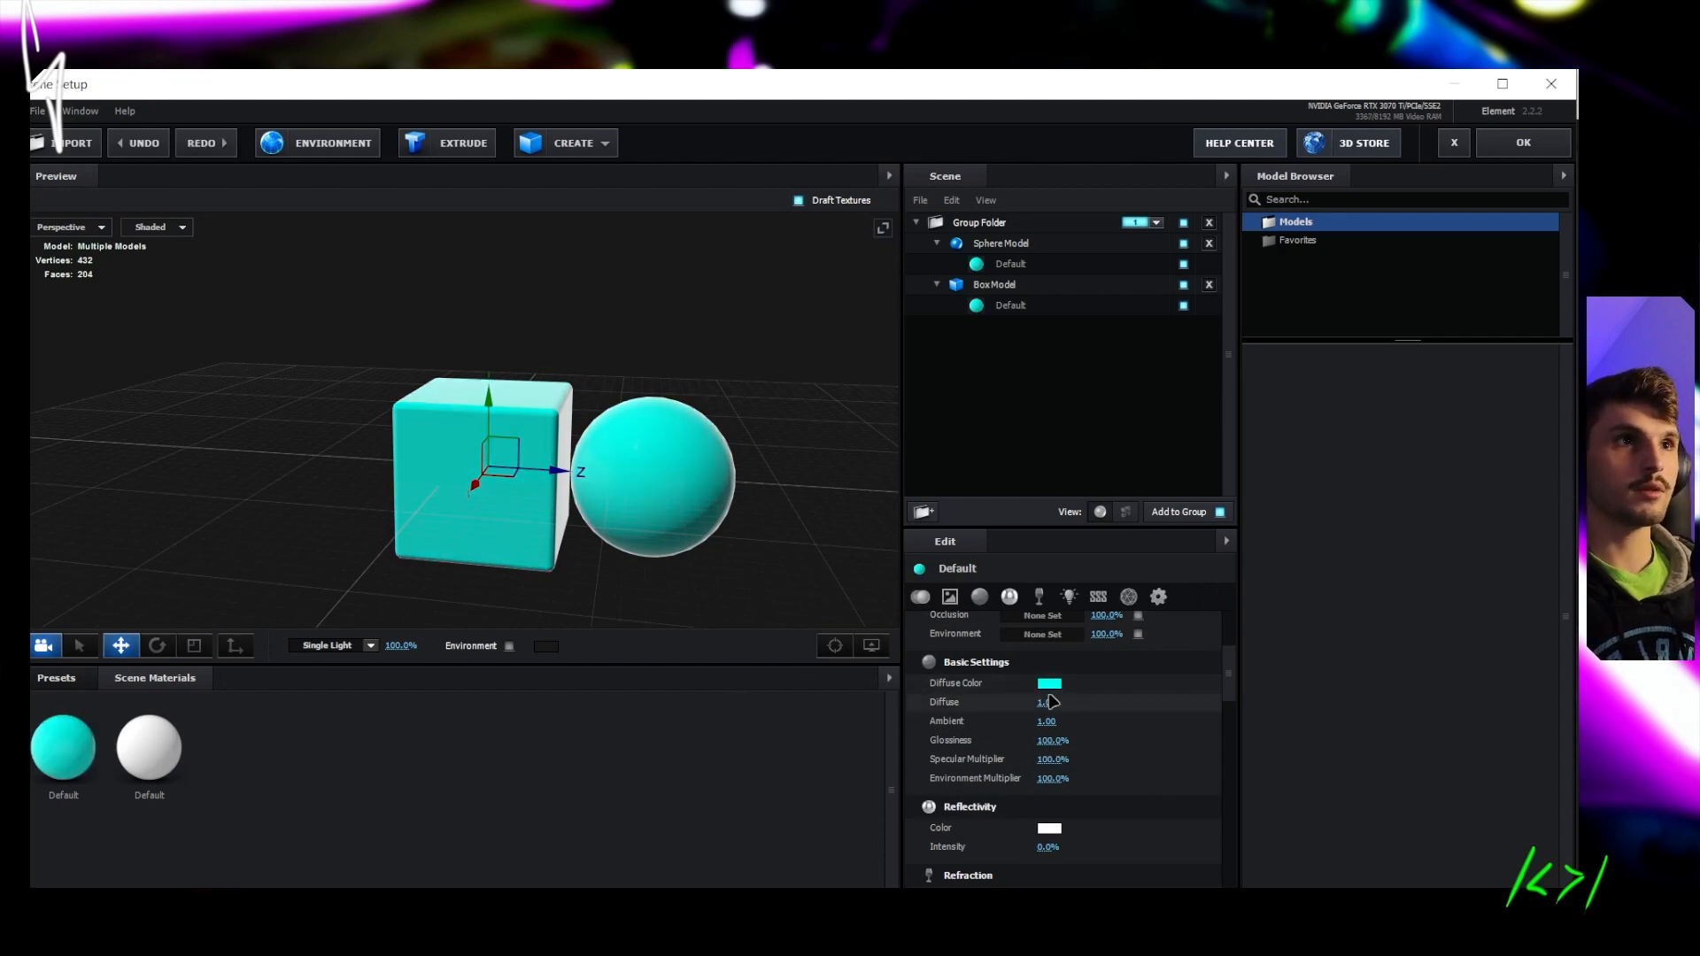
Raise the Default material's Reflectivity intensity to about 30% and inspect the reflections on the box and sphere up close
scroll(1080, 655, down, 2)
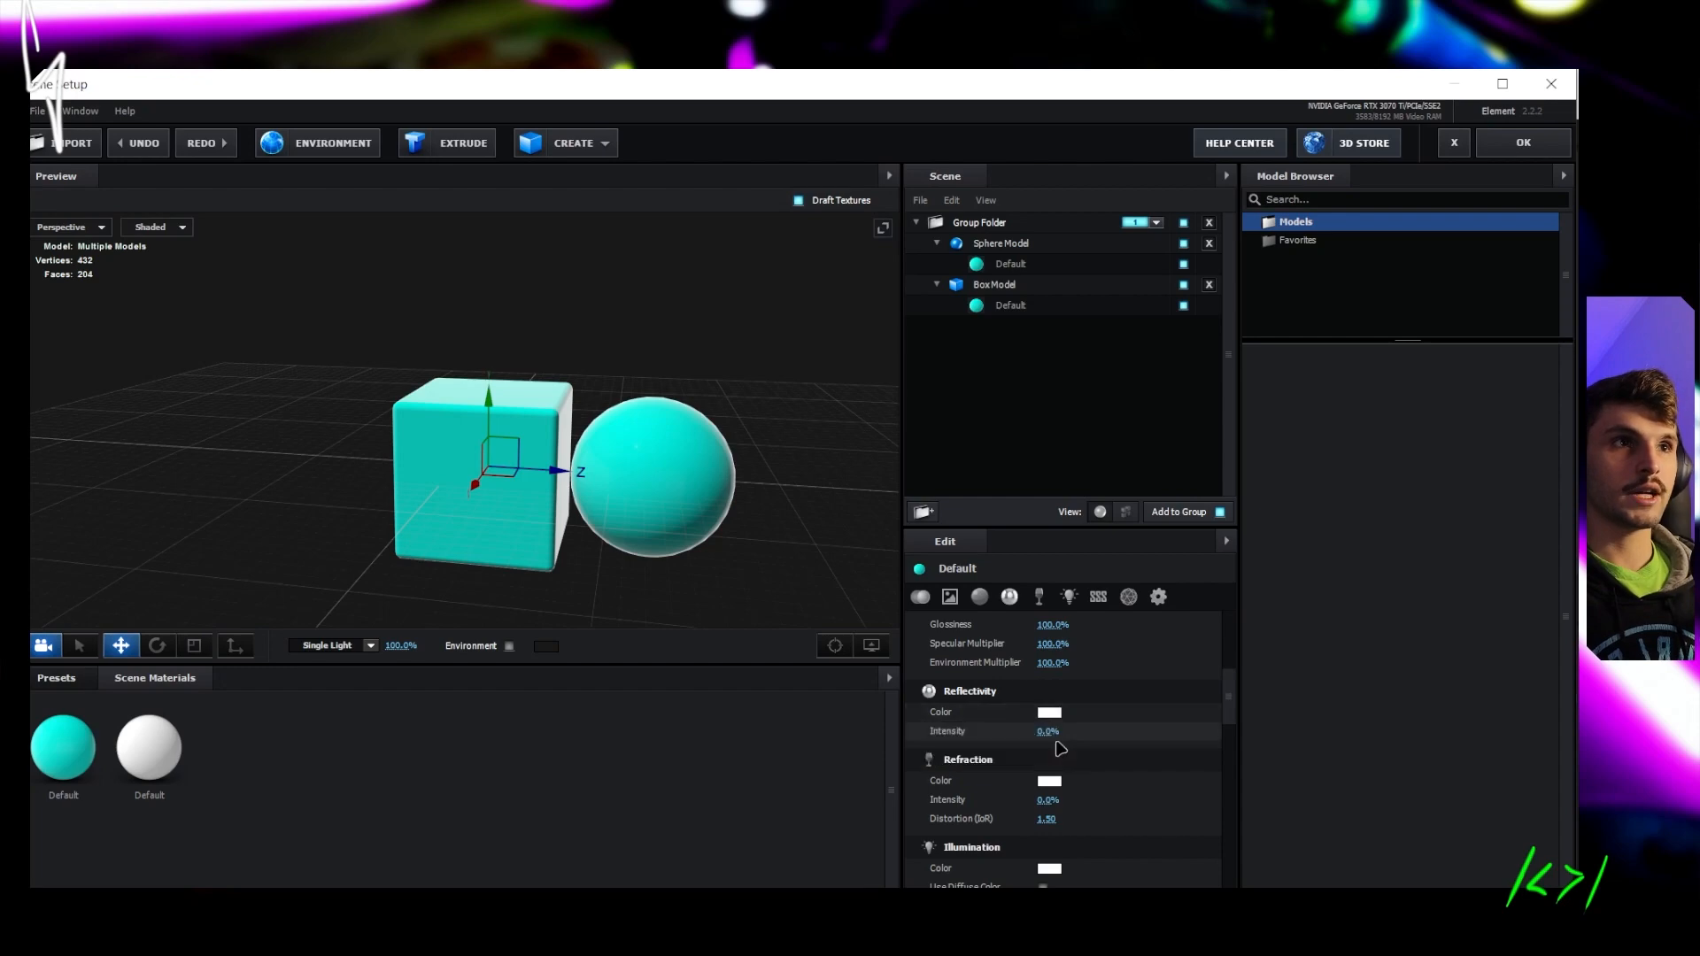
mouse_move(1049, 733)
mouse_down()
mouse_move(1050, 747)
mouse_move(1047, 722)
mouse_up()
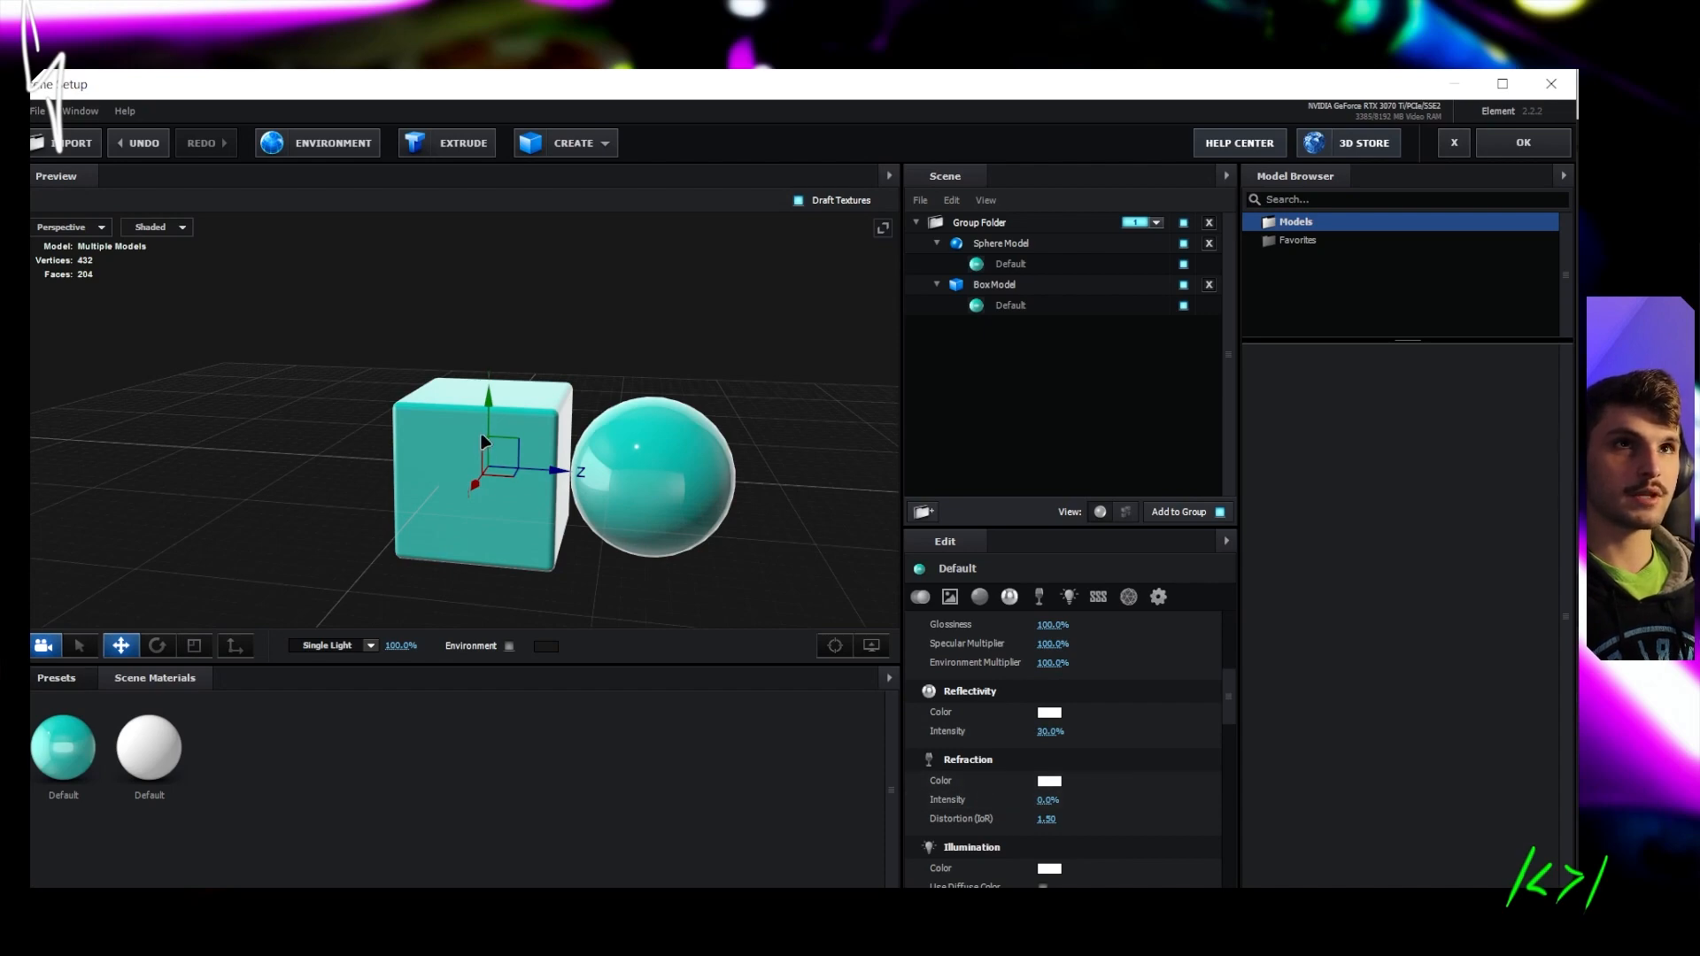
scroll(486, 441, up, 5)
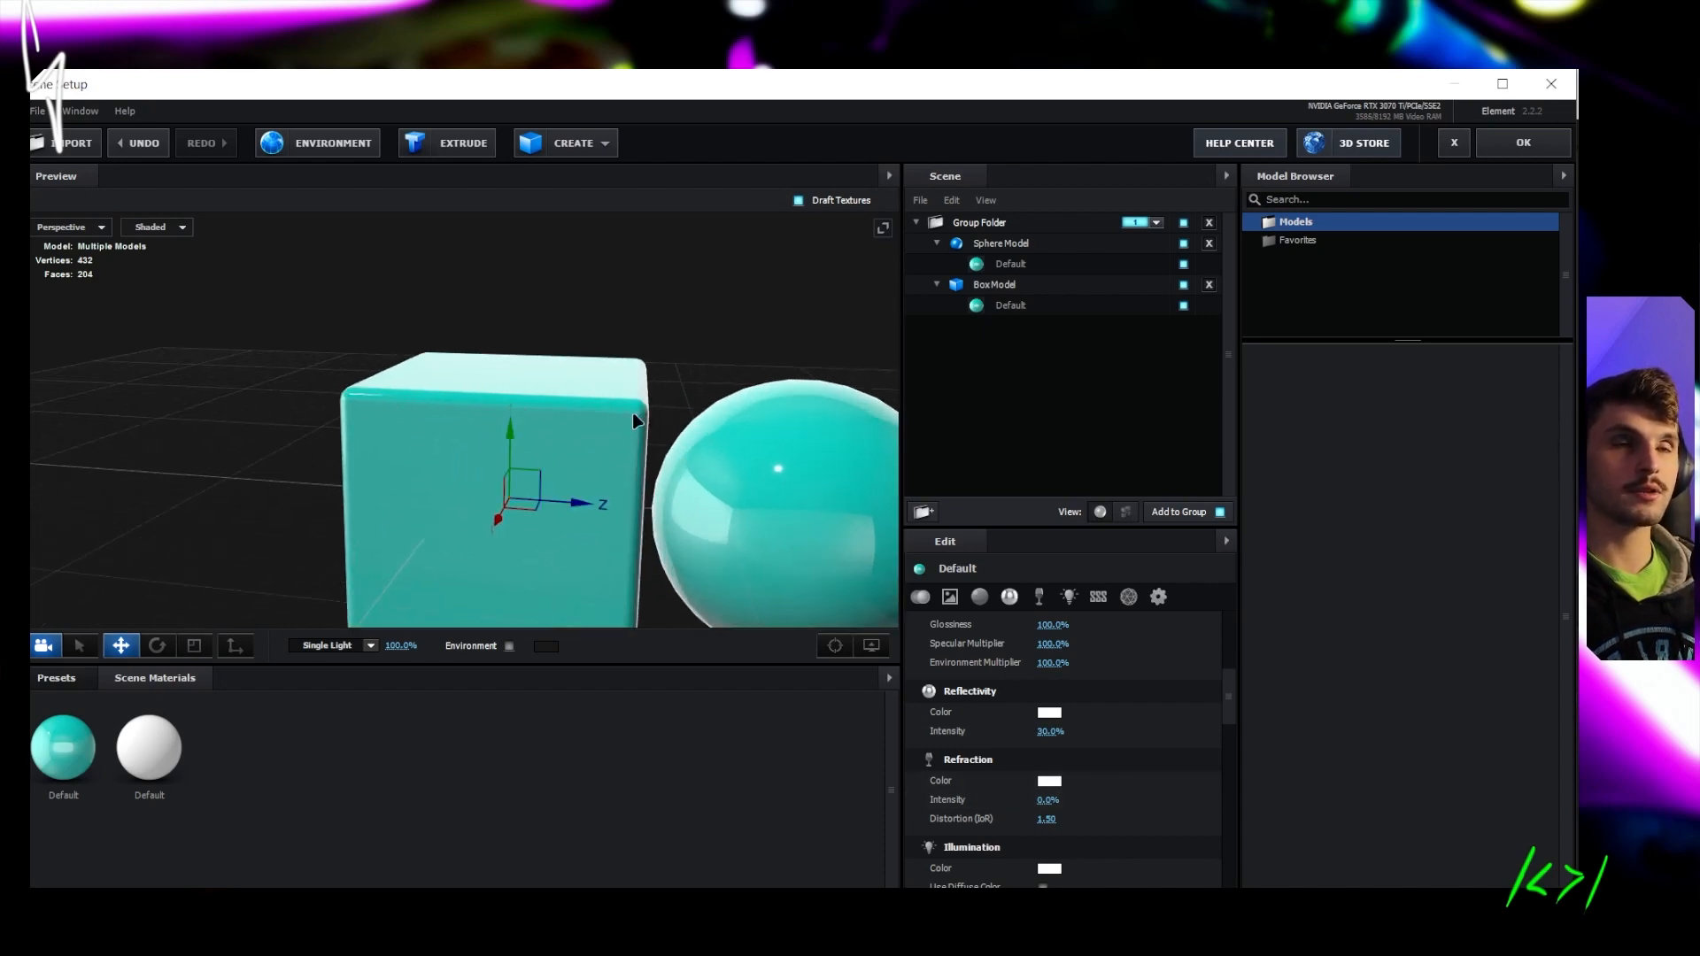
scroll(1031, 620, up, 5)
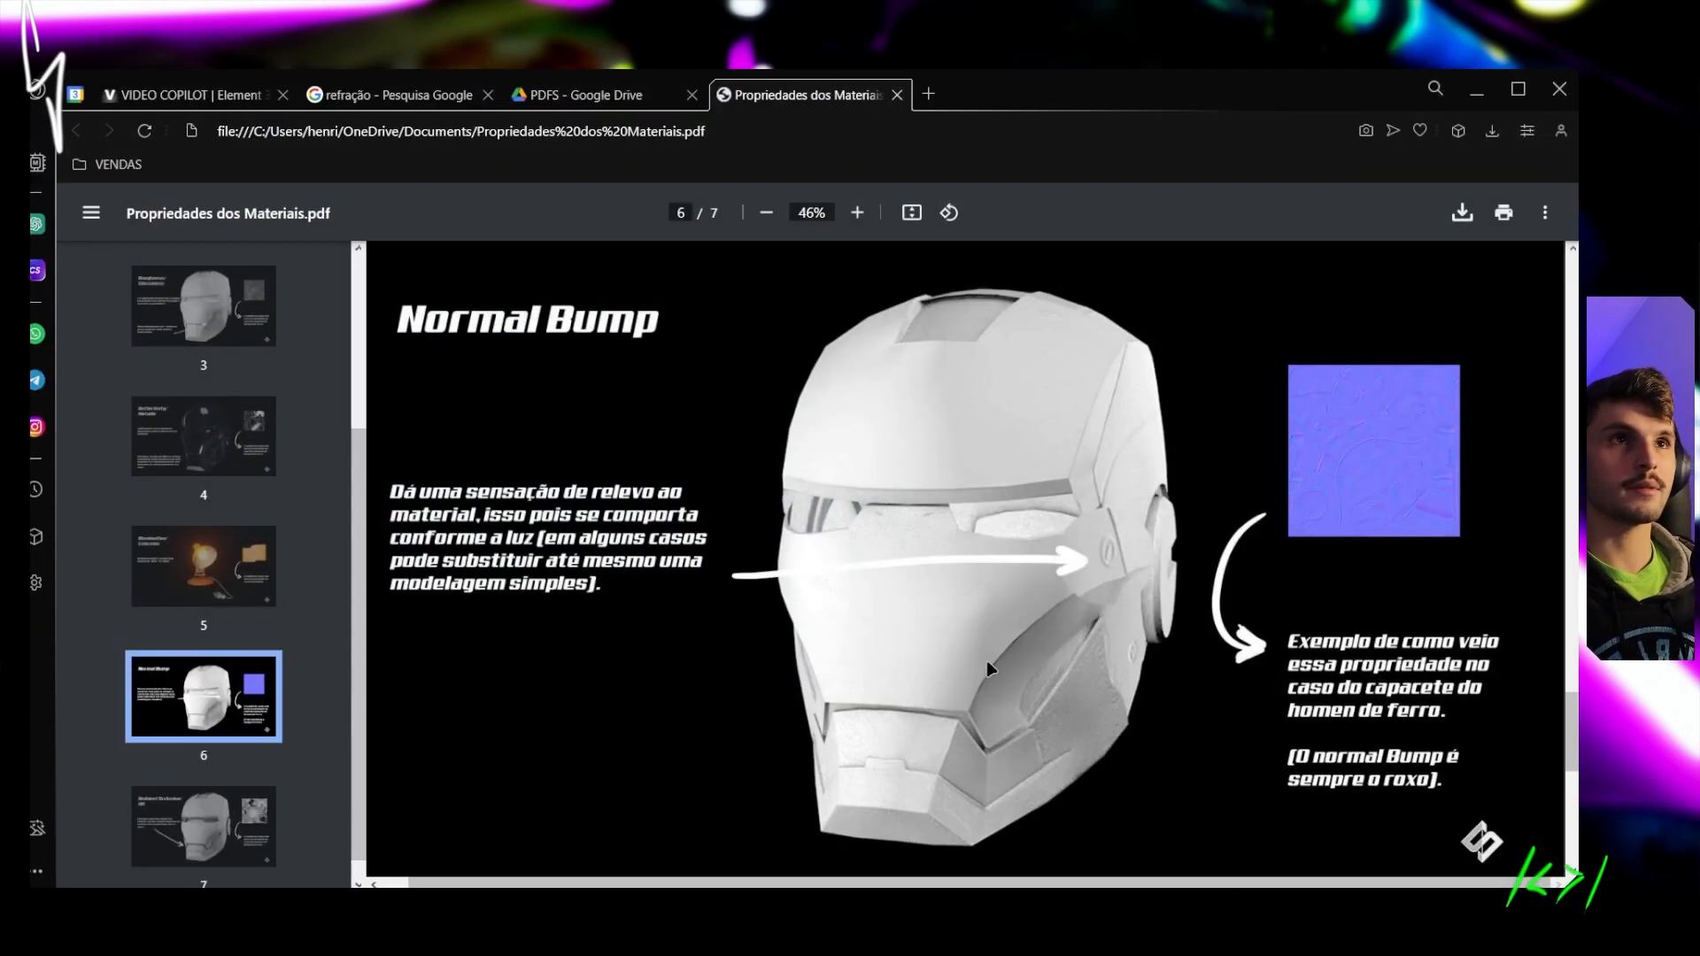
Review the Reflectivity/Metallic page of the materials PDF in the browser and return to Scene Setup
scroll(990, 668, down, 2)
scroll(990, 668, up, 15)
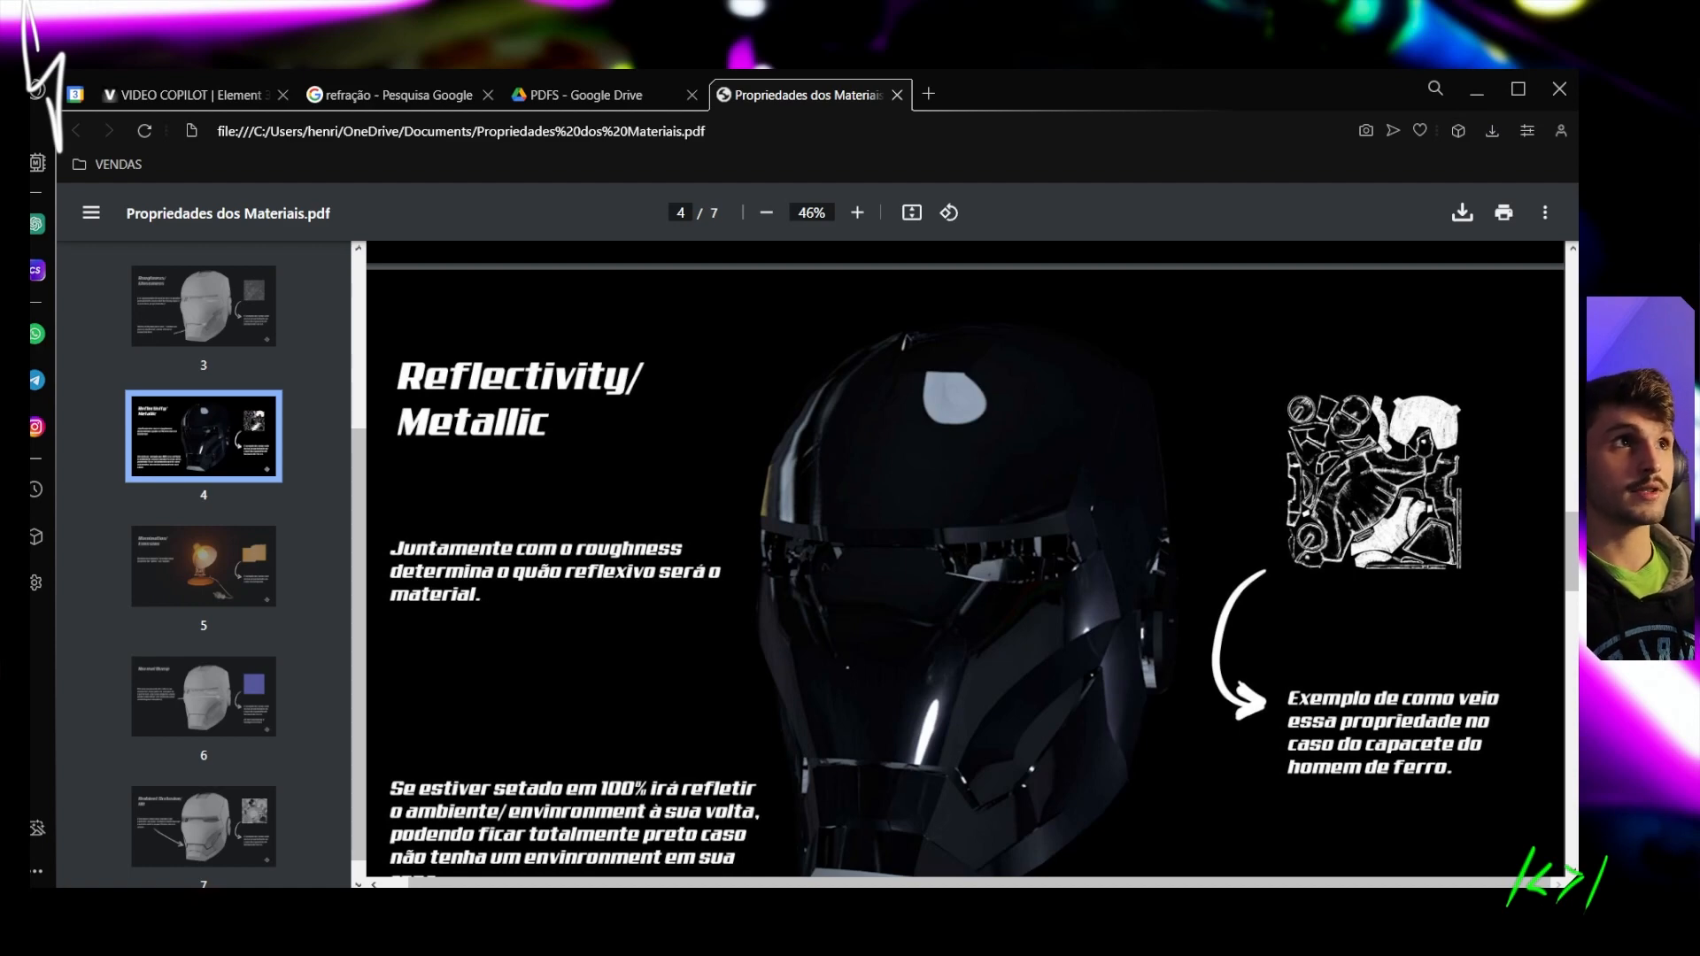
click(1476, 89)
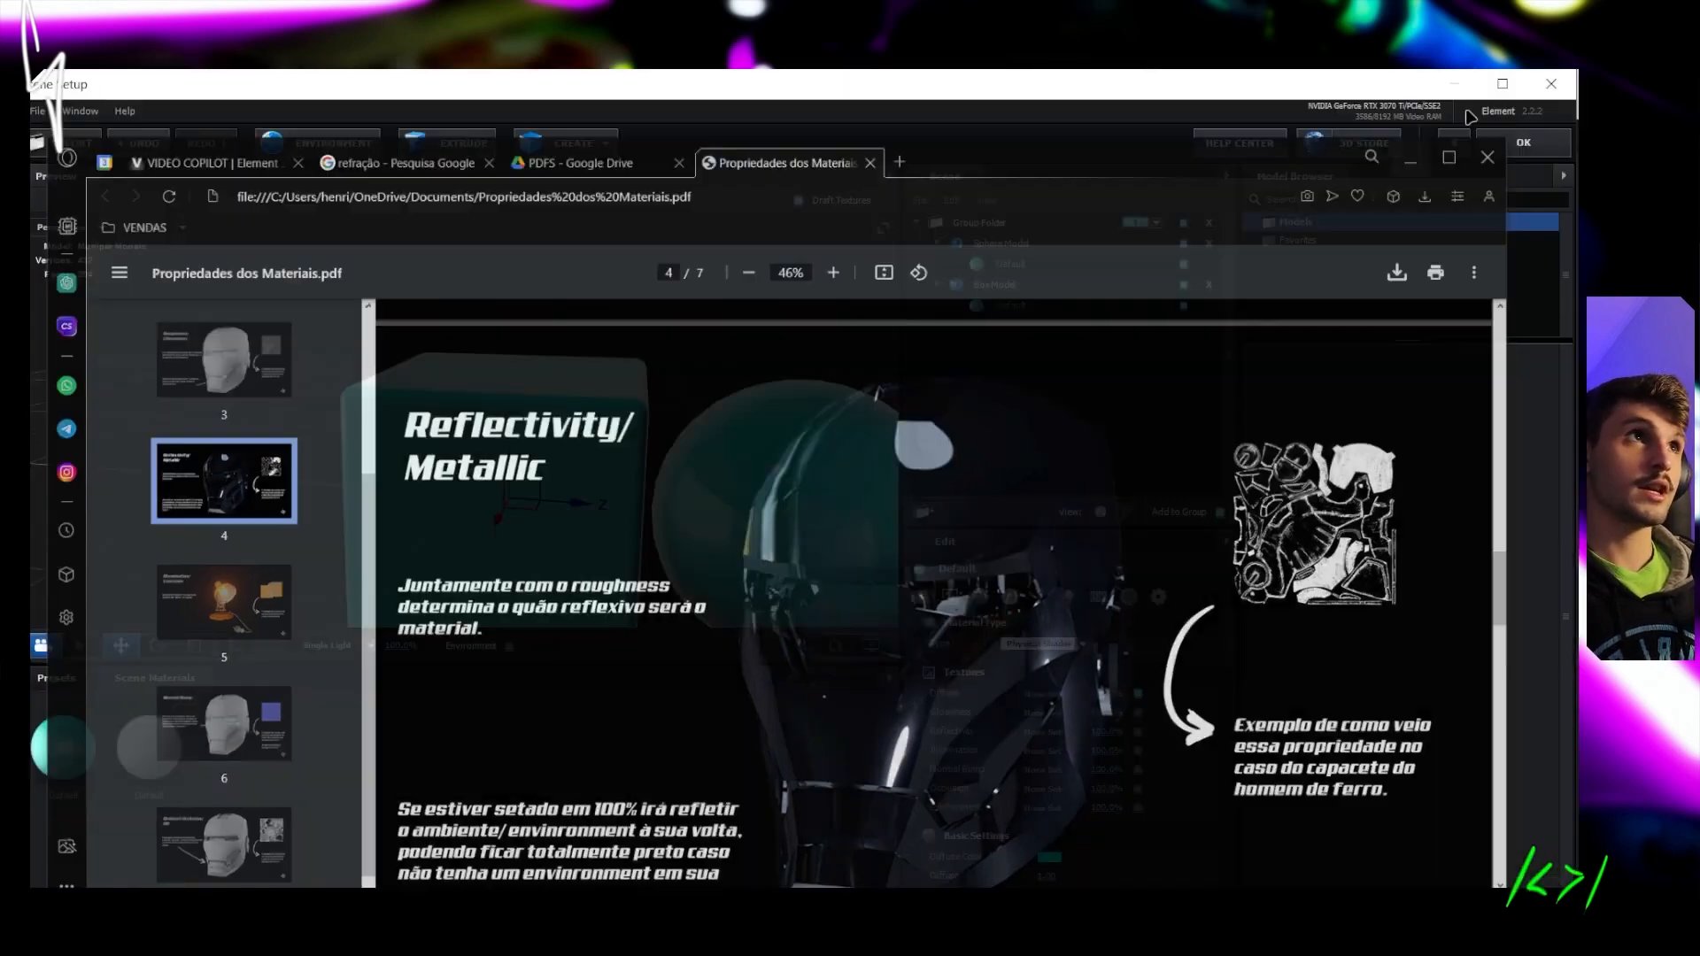
Set the Default material's Reflectivity intensity to 100% and inspect the mirror-like box and sphere from several angles
scroll(1071, 726, down, 8)
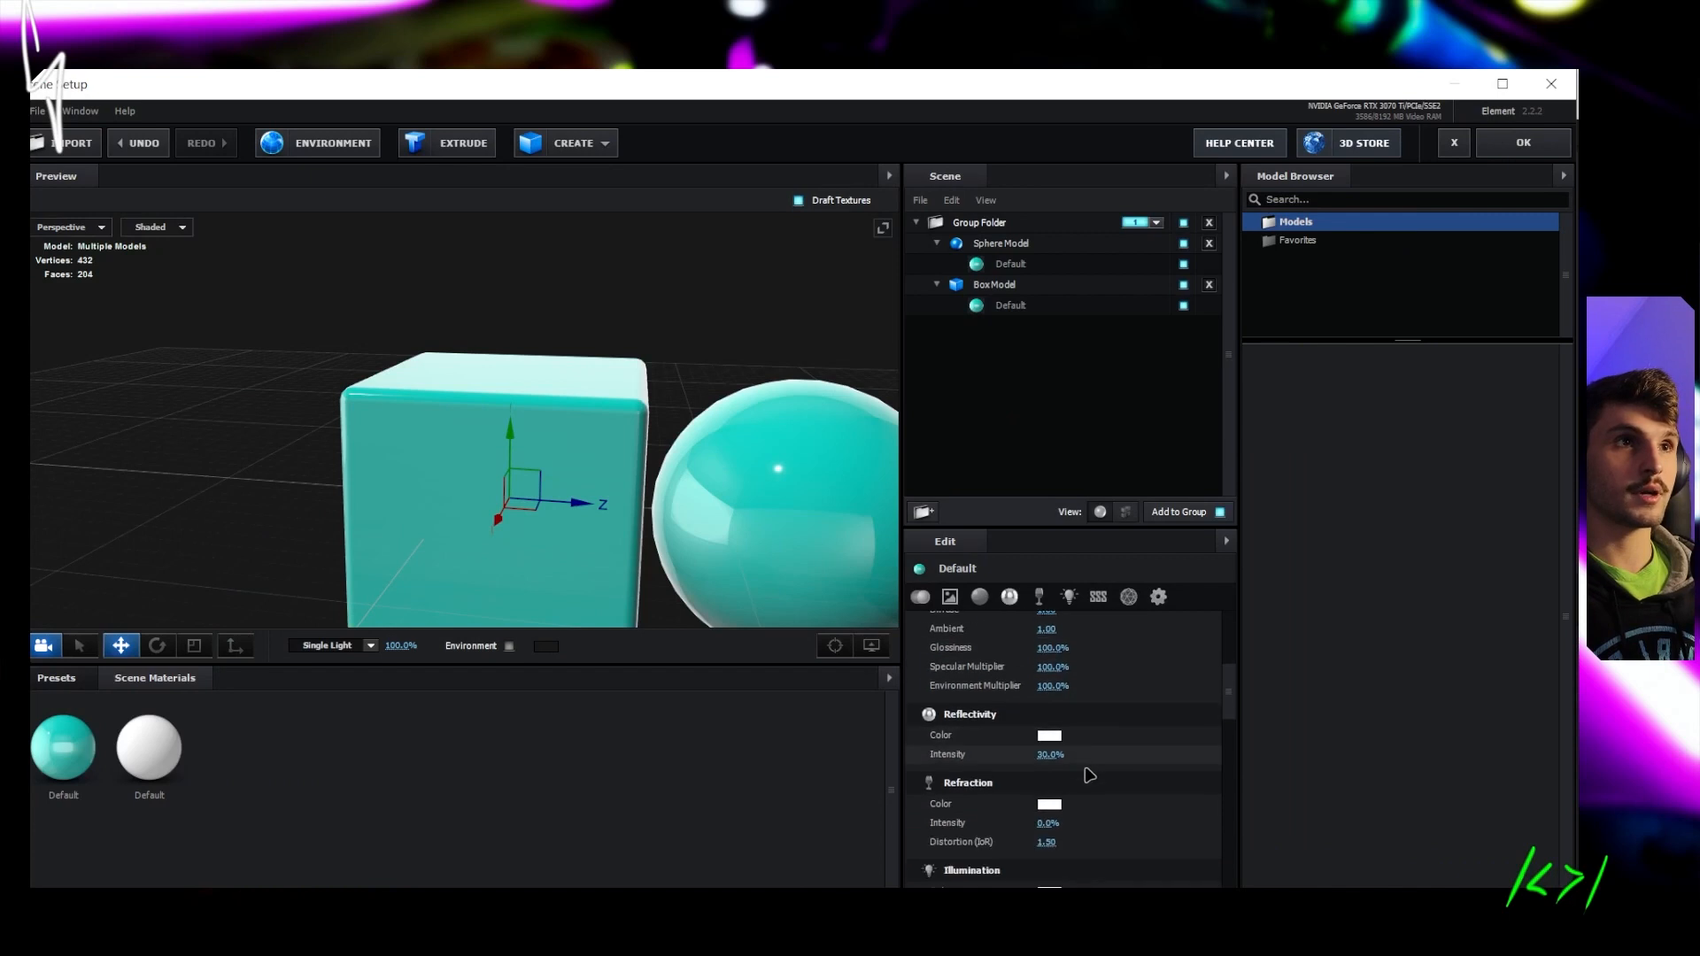
scroll(1098, 761, up, 1)
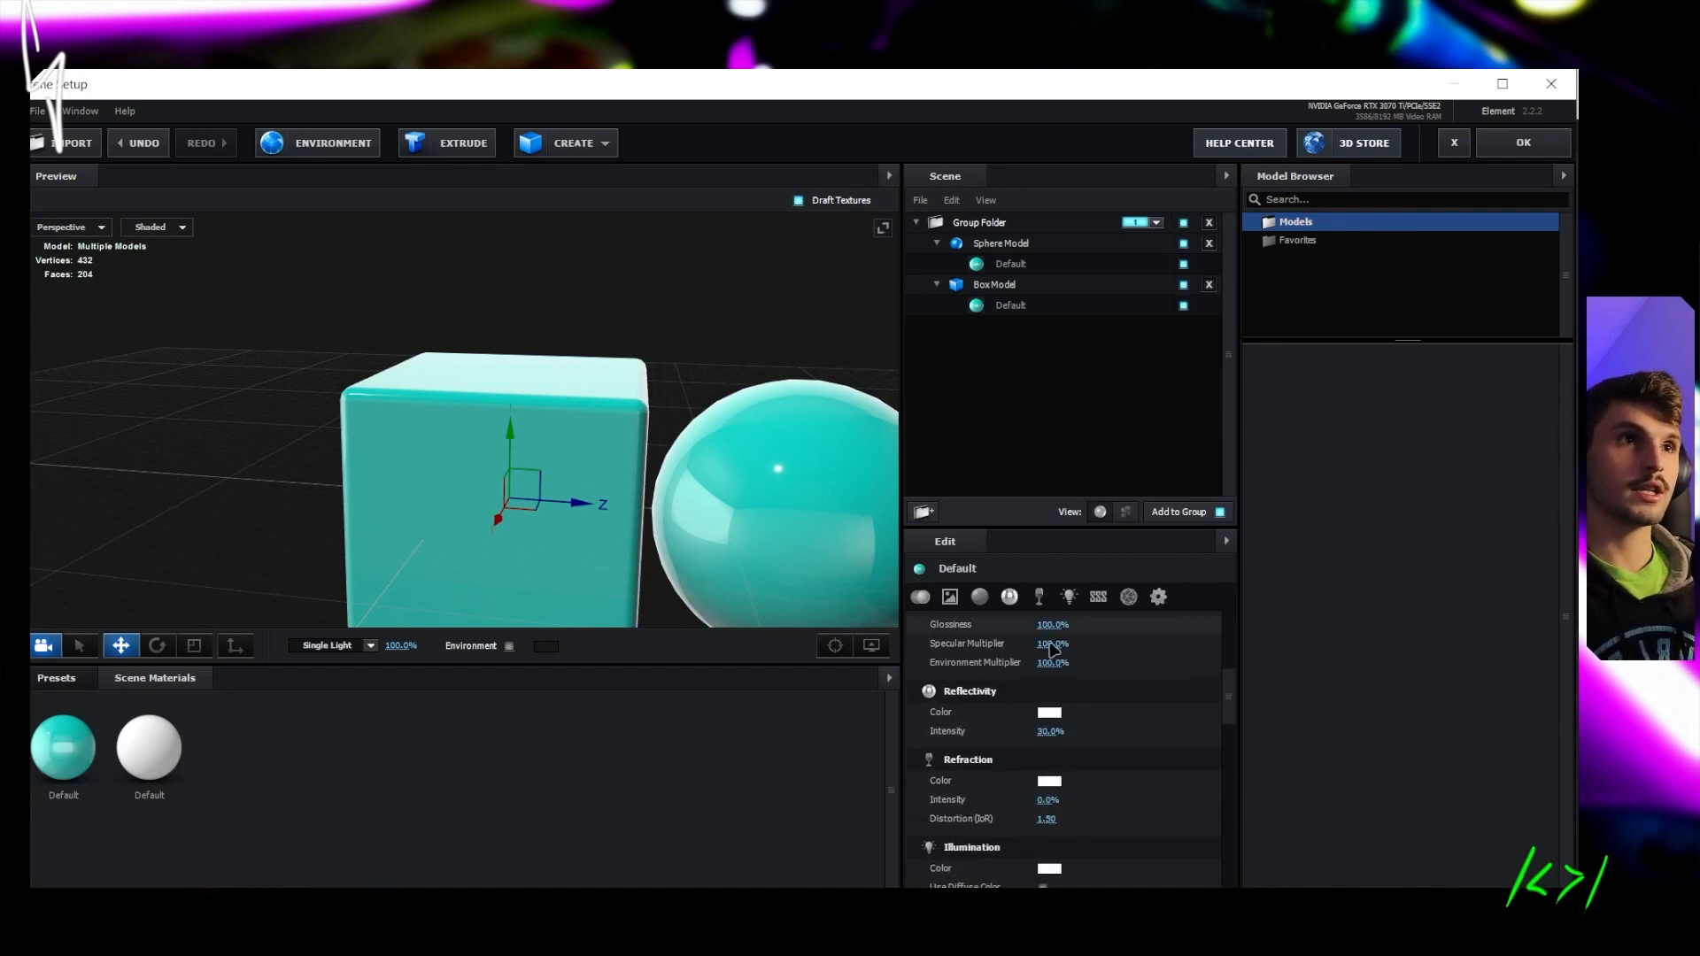
drag(1059, 733, 1139, 719)
mouse_move(1190, 716)
mouse_down()
mouse_move(1161, 716)
mouse_move(1223, 719)
mouse_up()
scroll(768, 338, down, 5)
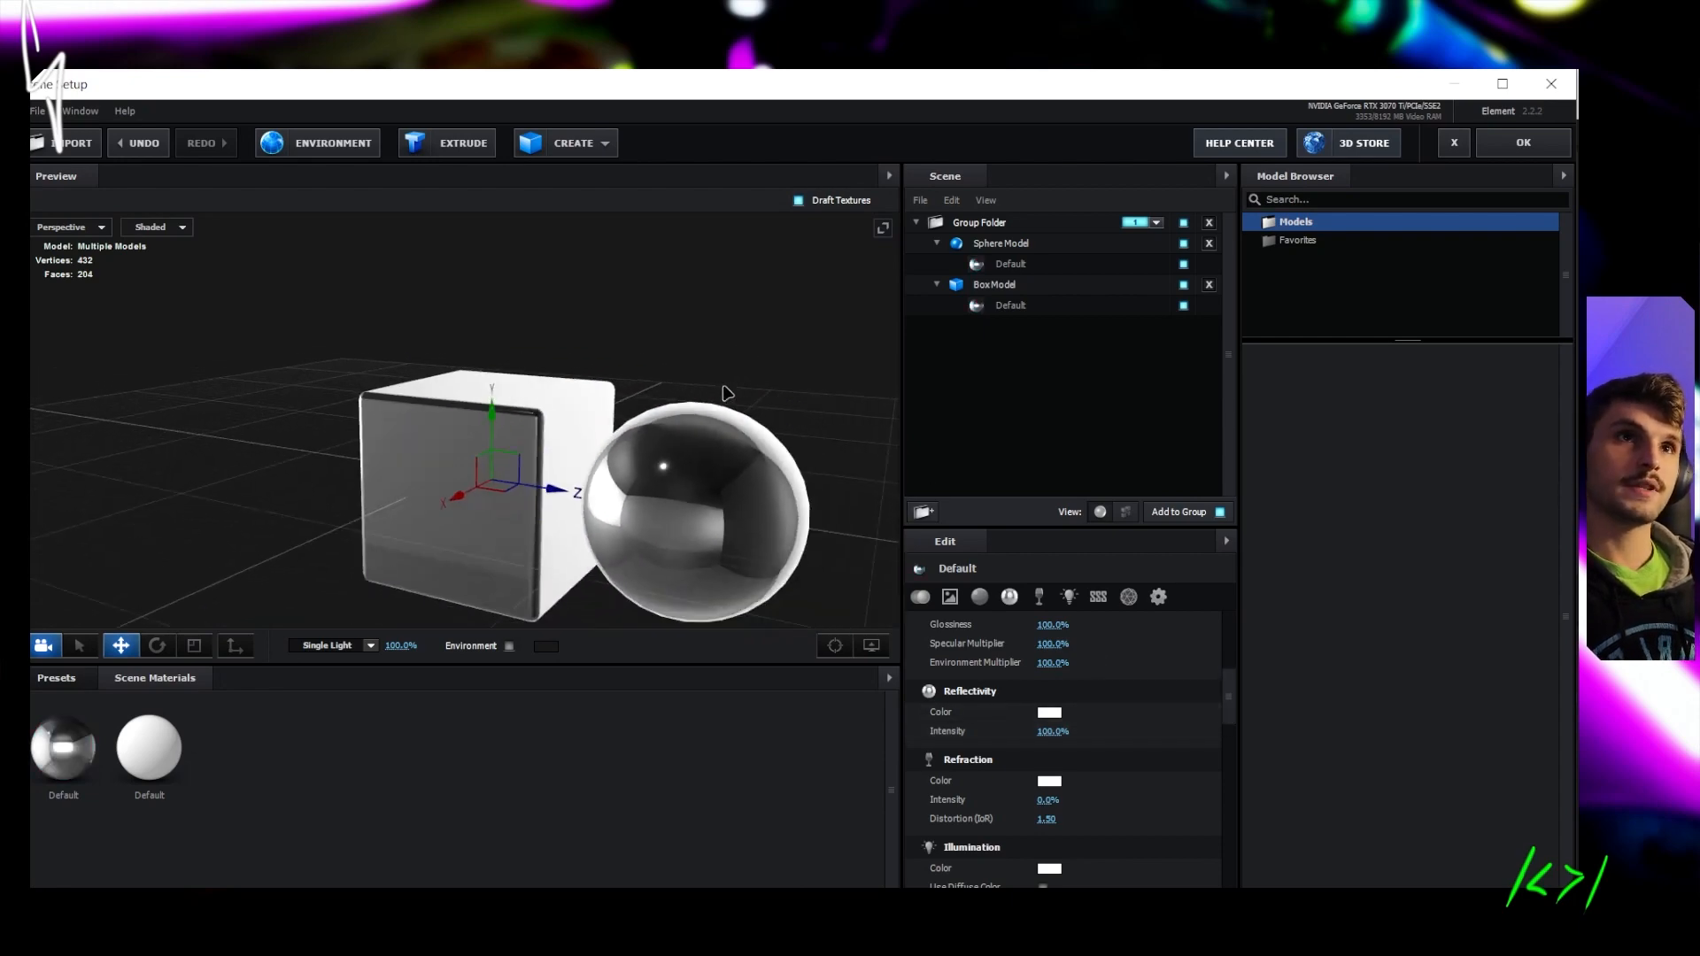
drag(705, 432, 608, 341)
scroll(550, 380, up, 4)
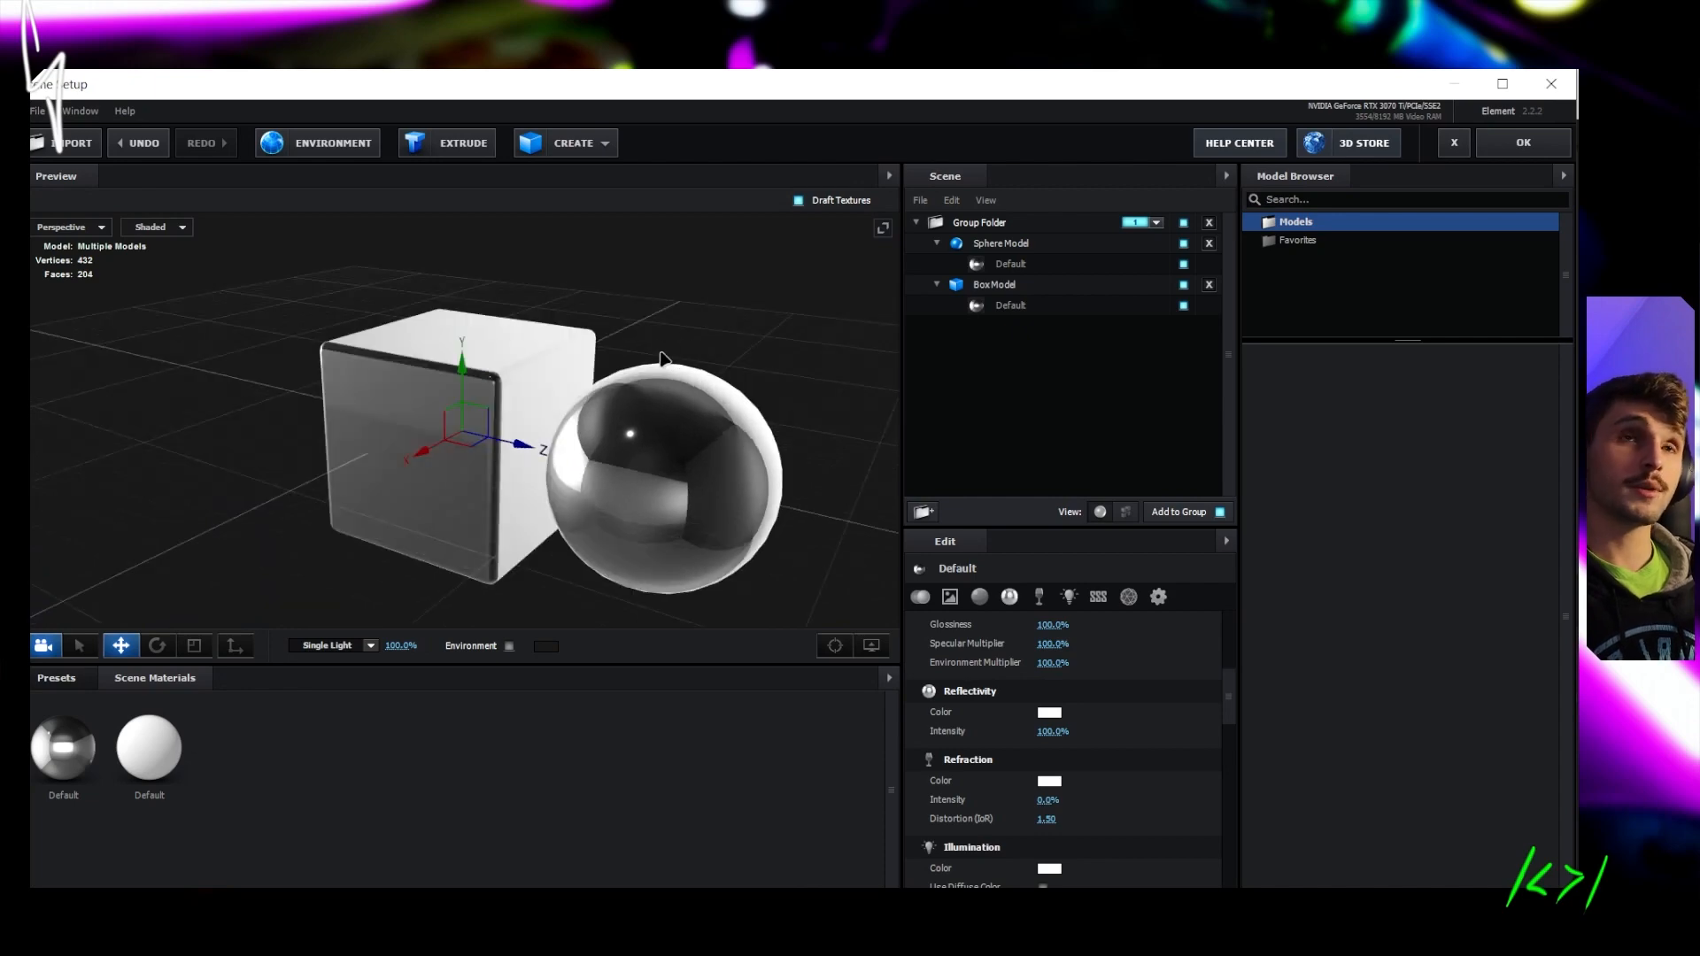
scroll(662, 359, down, 3)
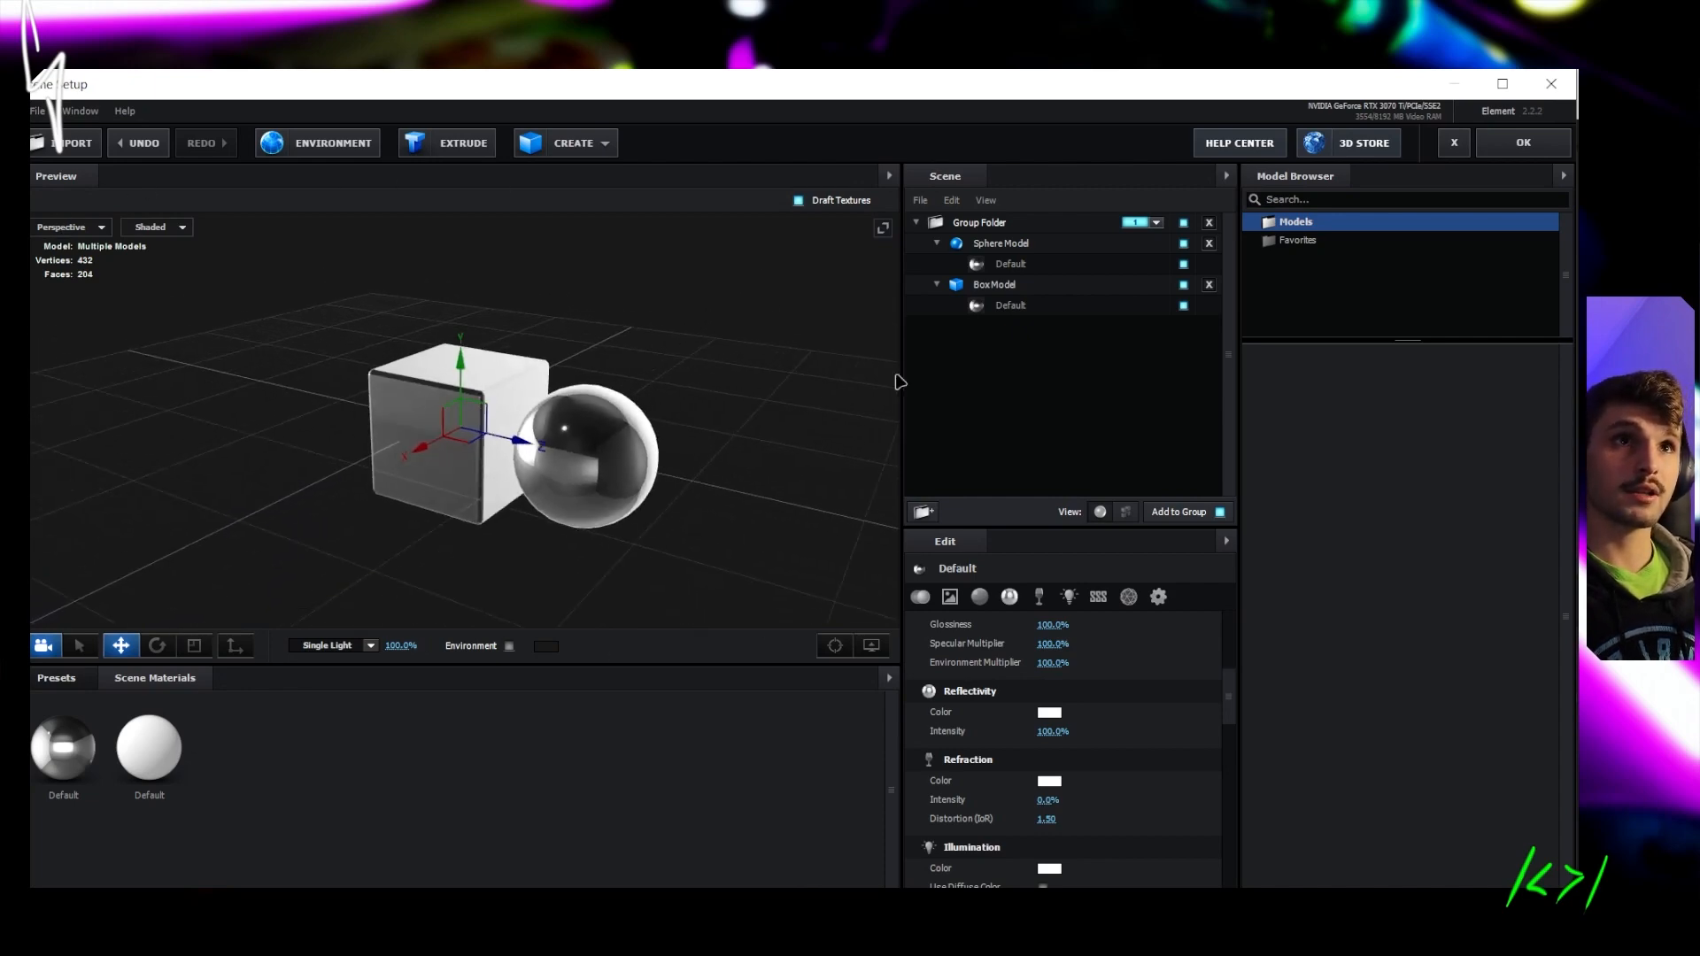
Show the environment in the preview and examine from different angles how the box and sphere reflect it
click(509, 645)
drag(700, 327, 618, 290)
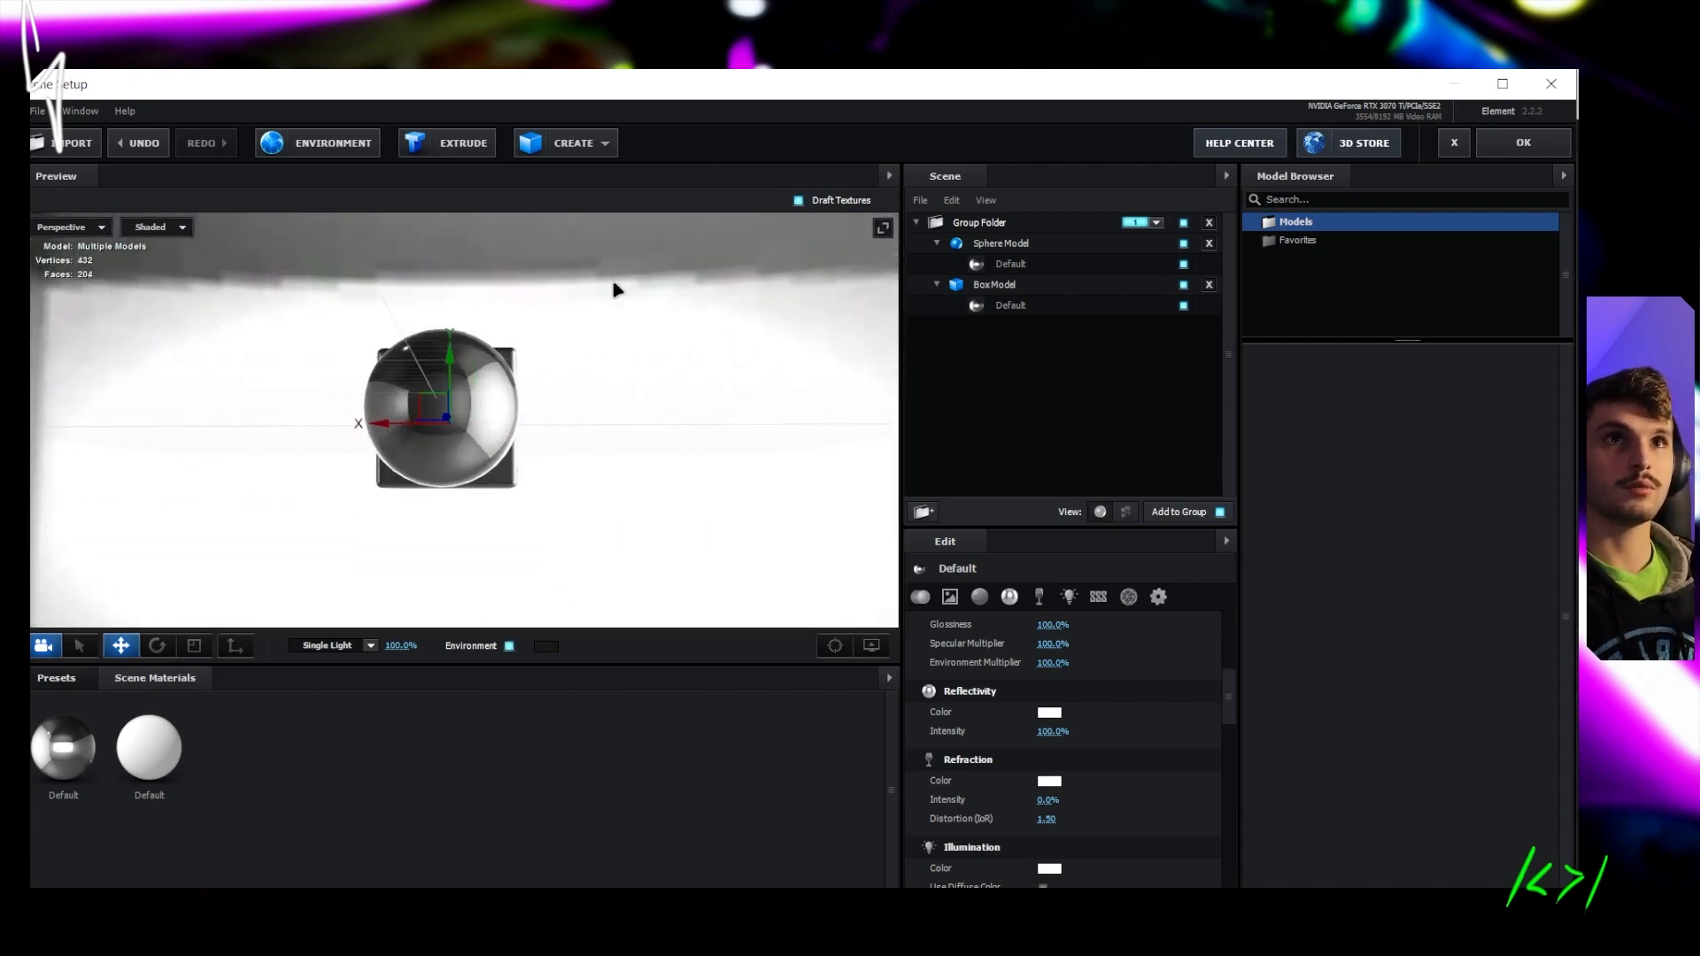
drag(767, 531, 817, 471)
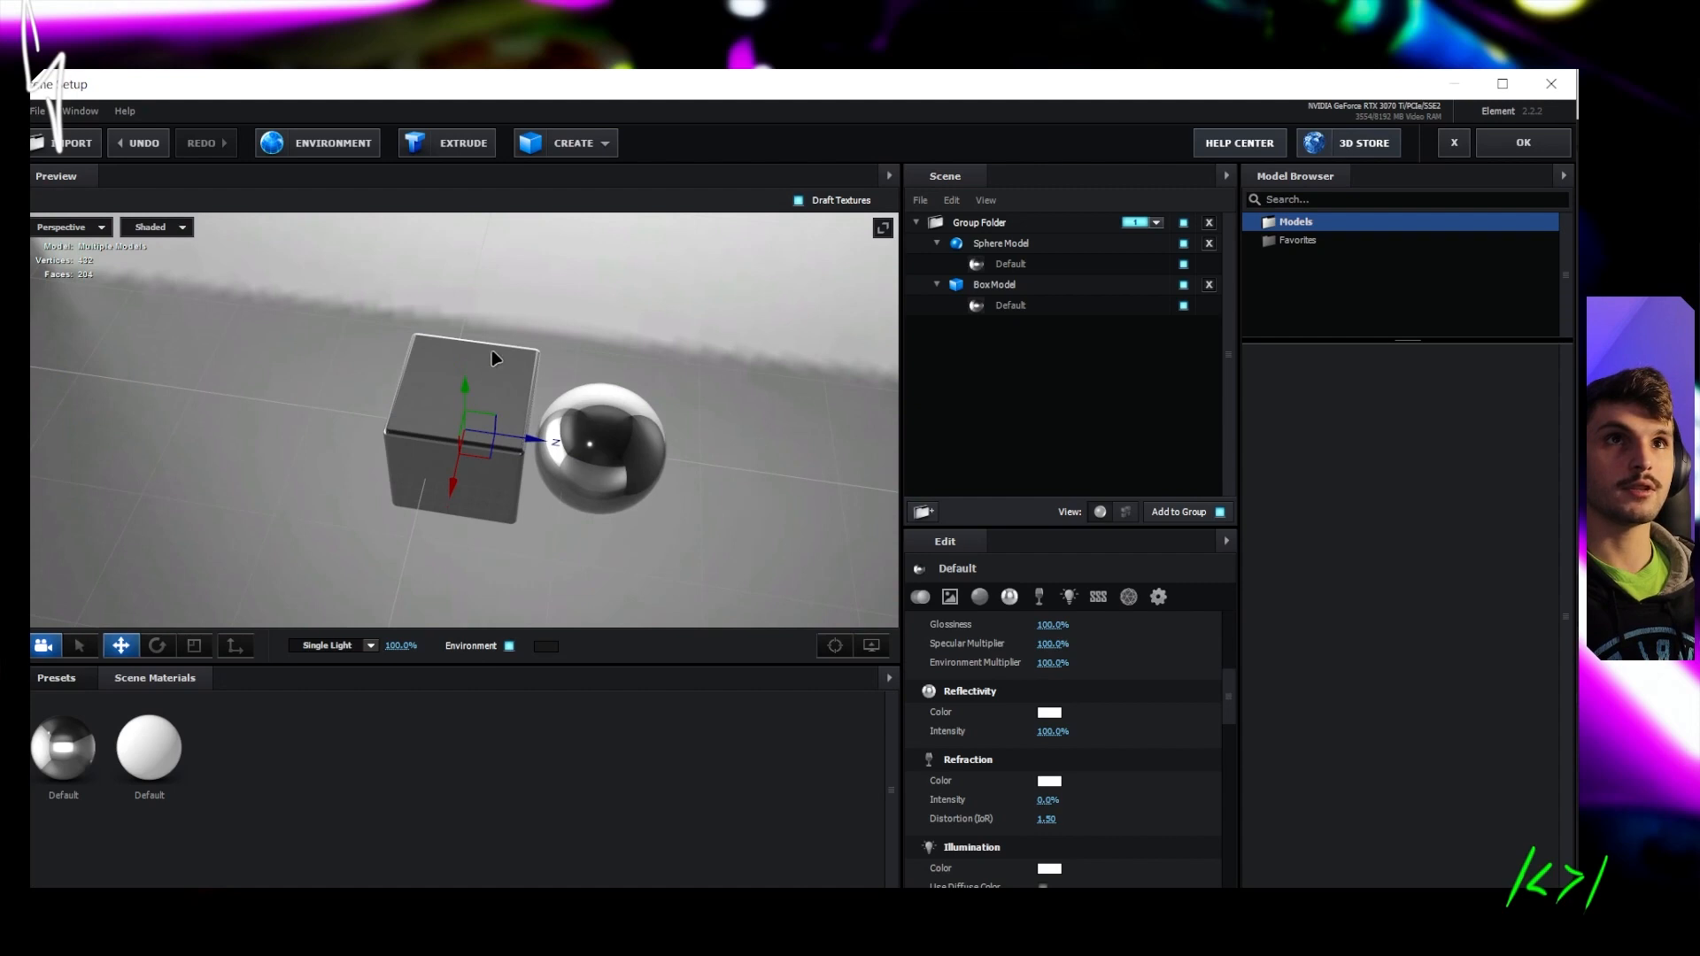
drag(493, 351, 646, 292)
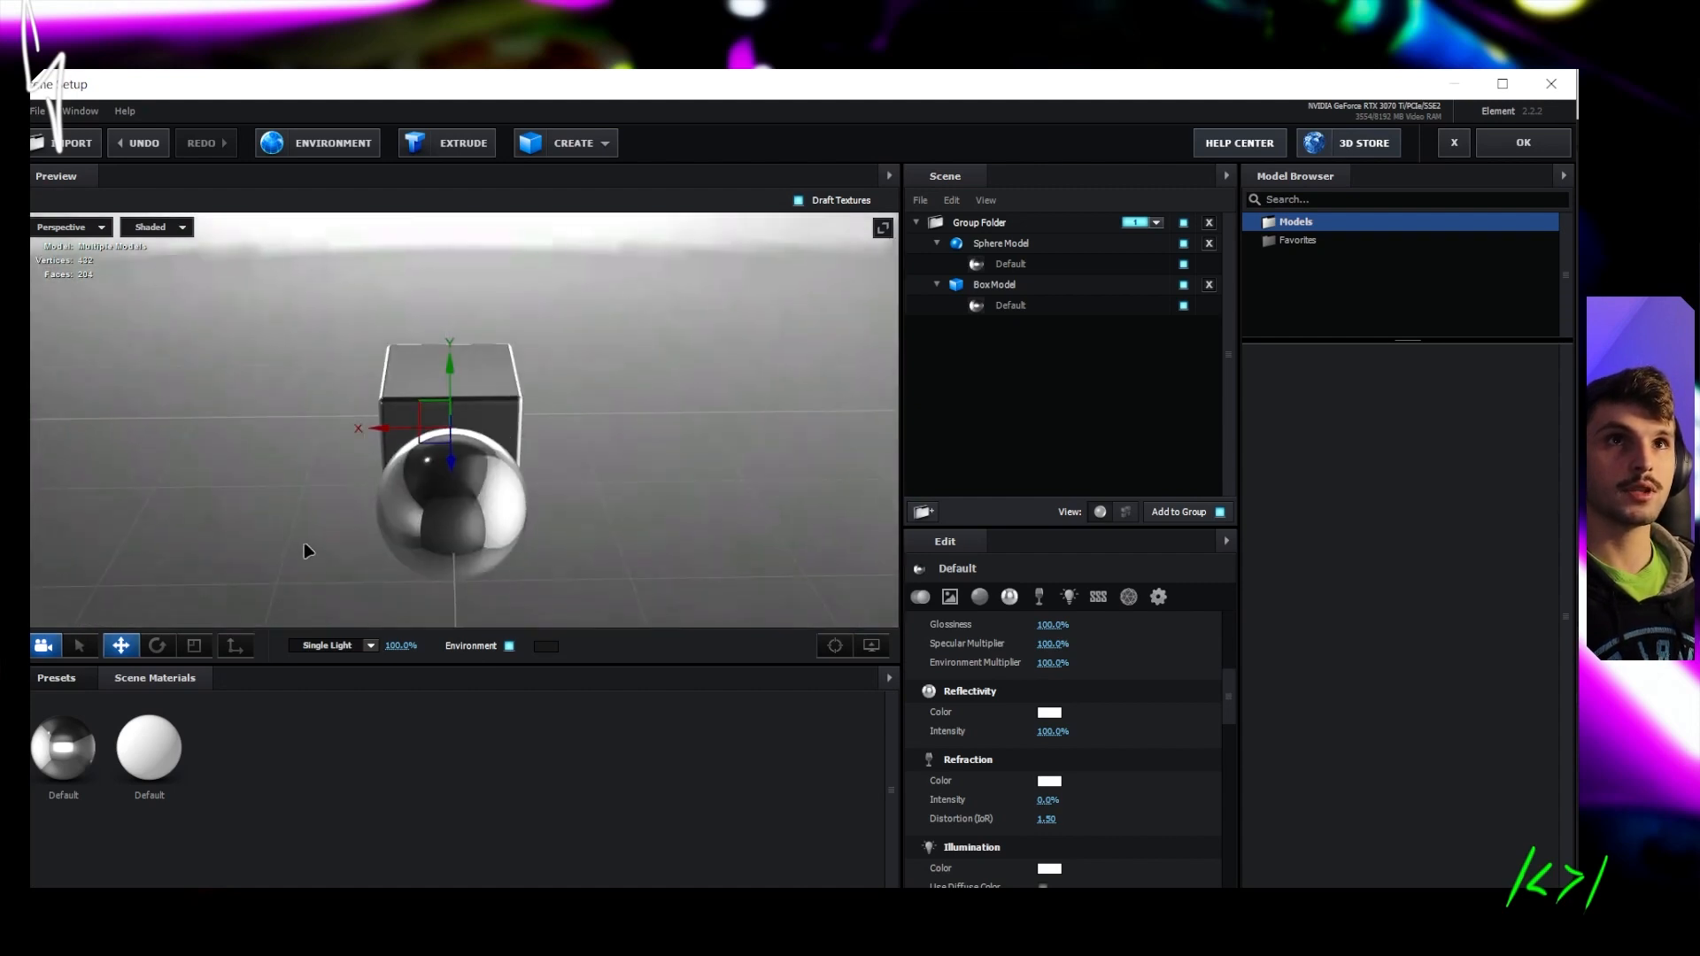
Inspect the reflective box and sphere from both sides, open the scene's environment map settings and raise the gamma to 2.89
drag(305, 551, 652, 314)
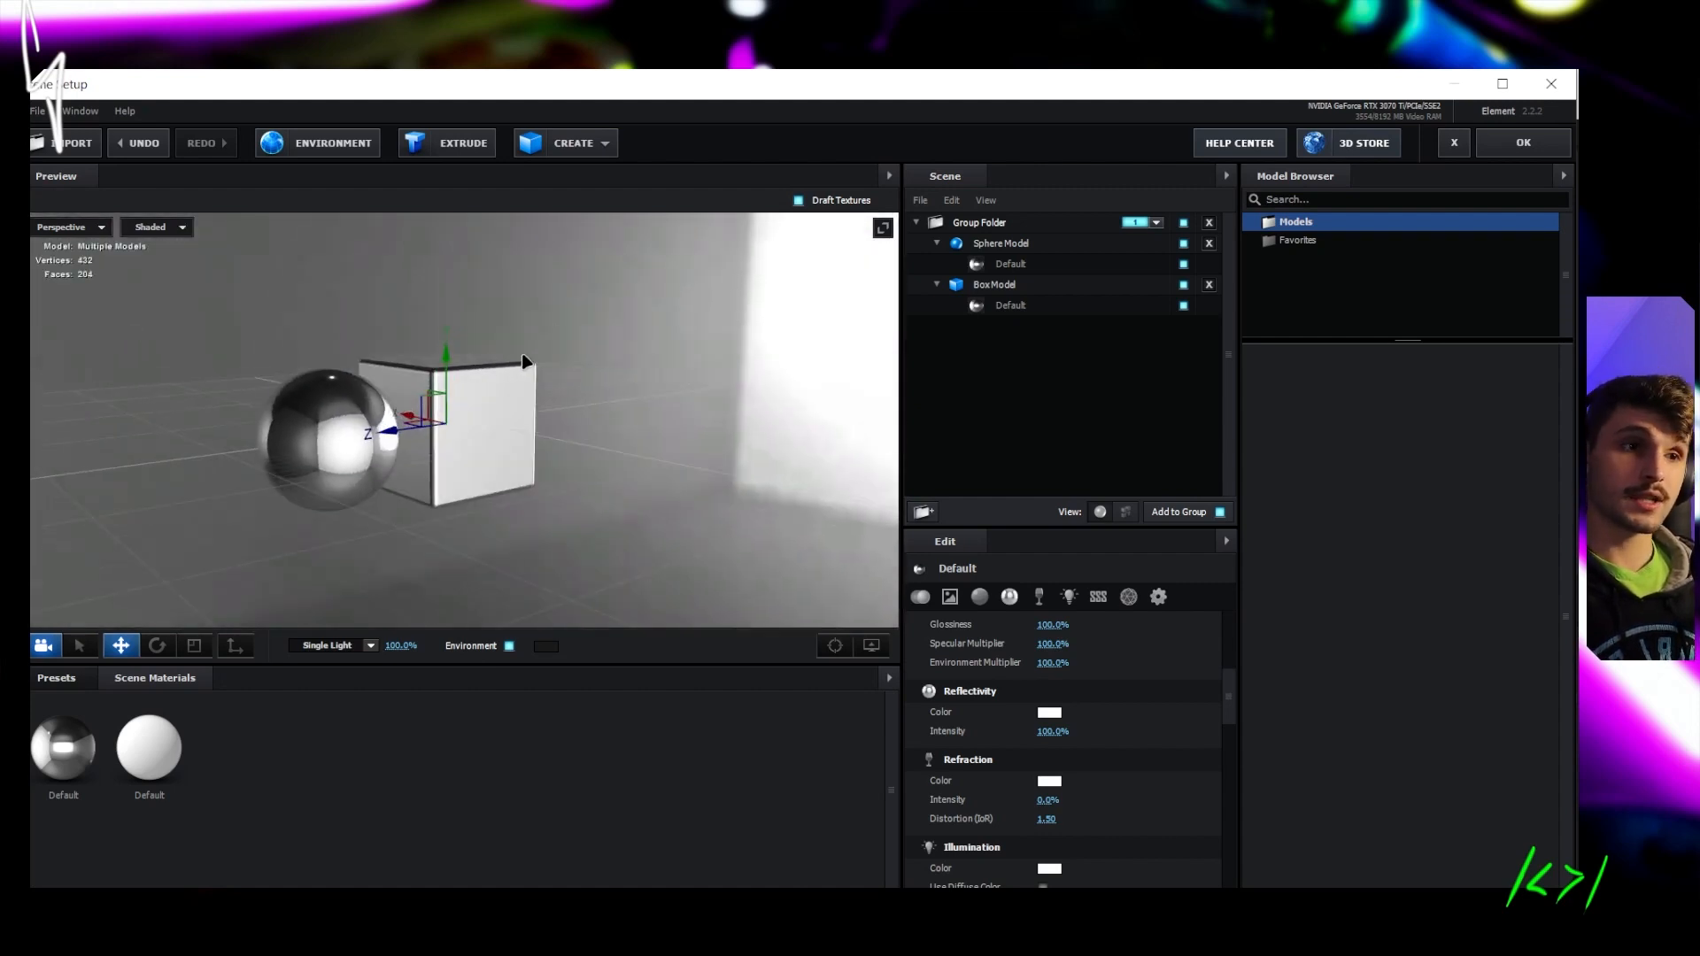
drag(693, 304, 461, 363)
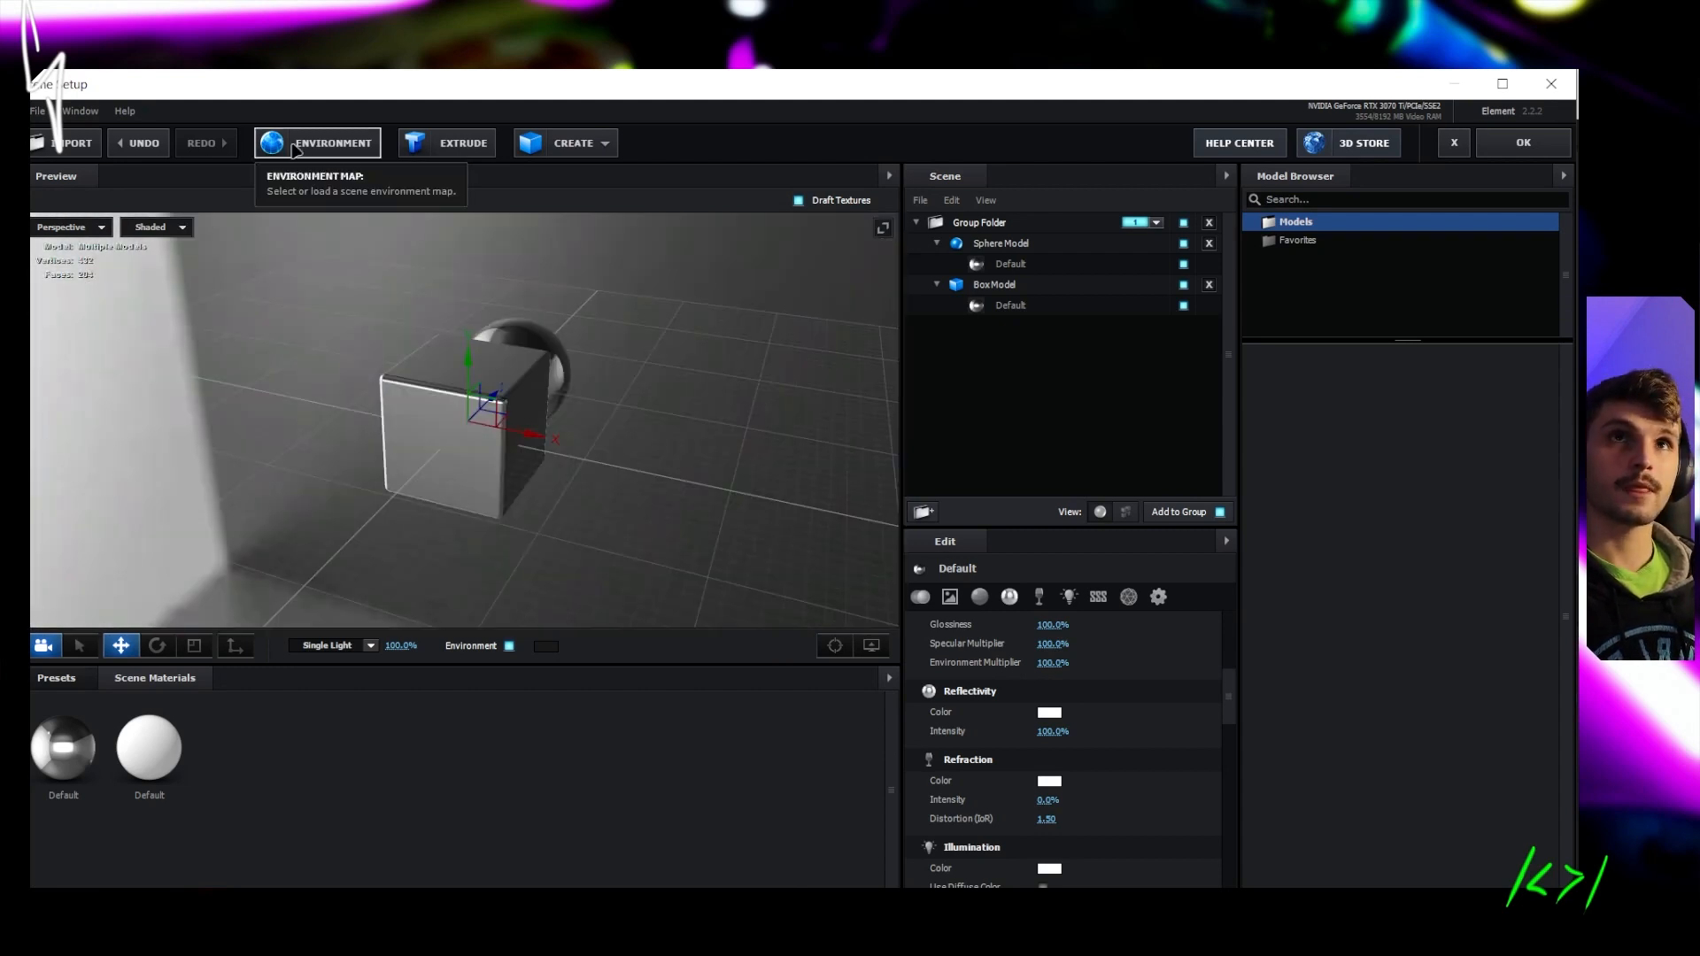
click(339, 149)
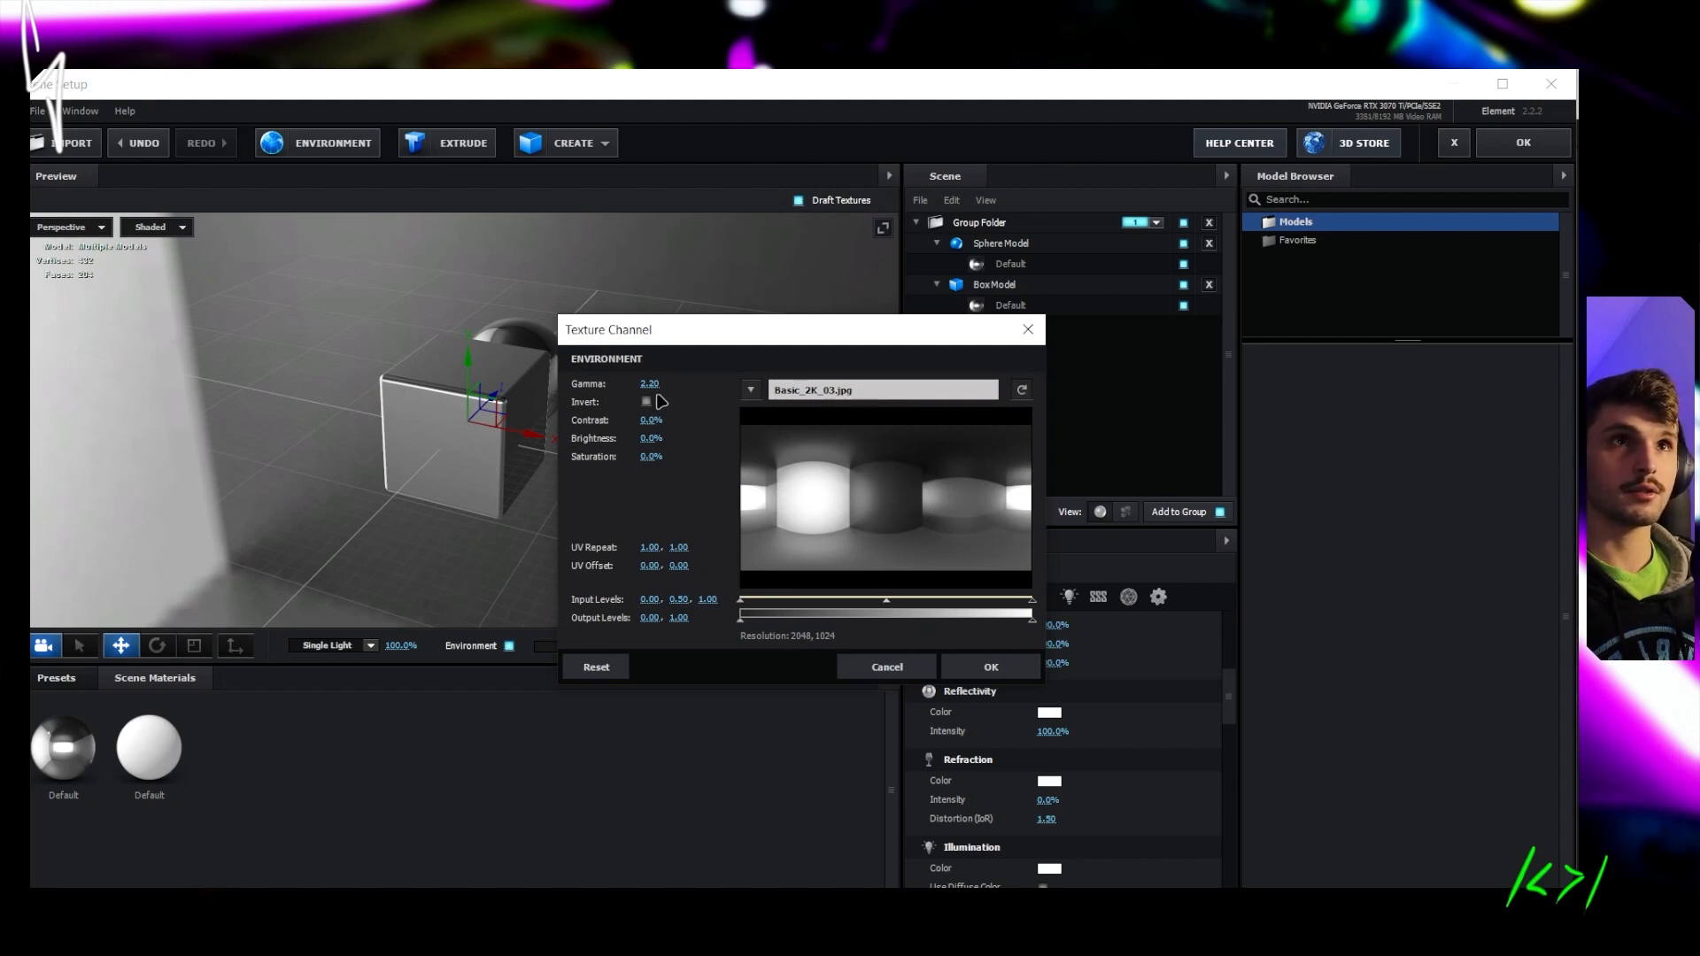
mouse_move(654, 384)
mouse_down()
mouse_move(695, 383)
mouse_move(630, 384)
mouse_move(698, 382)
mouse_move(683, 382)
mouse_up()
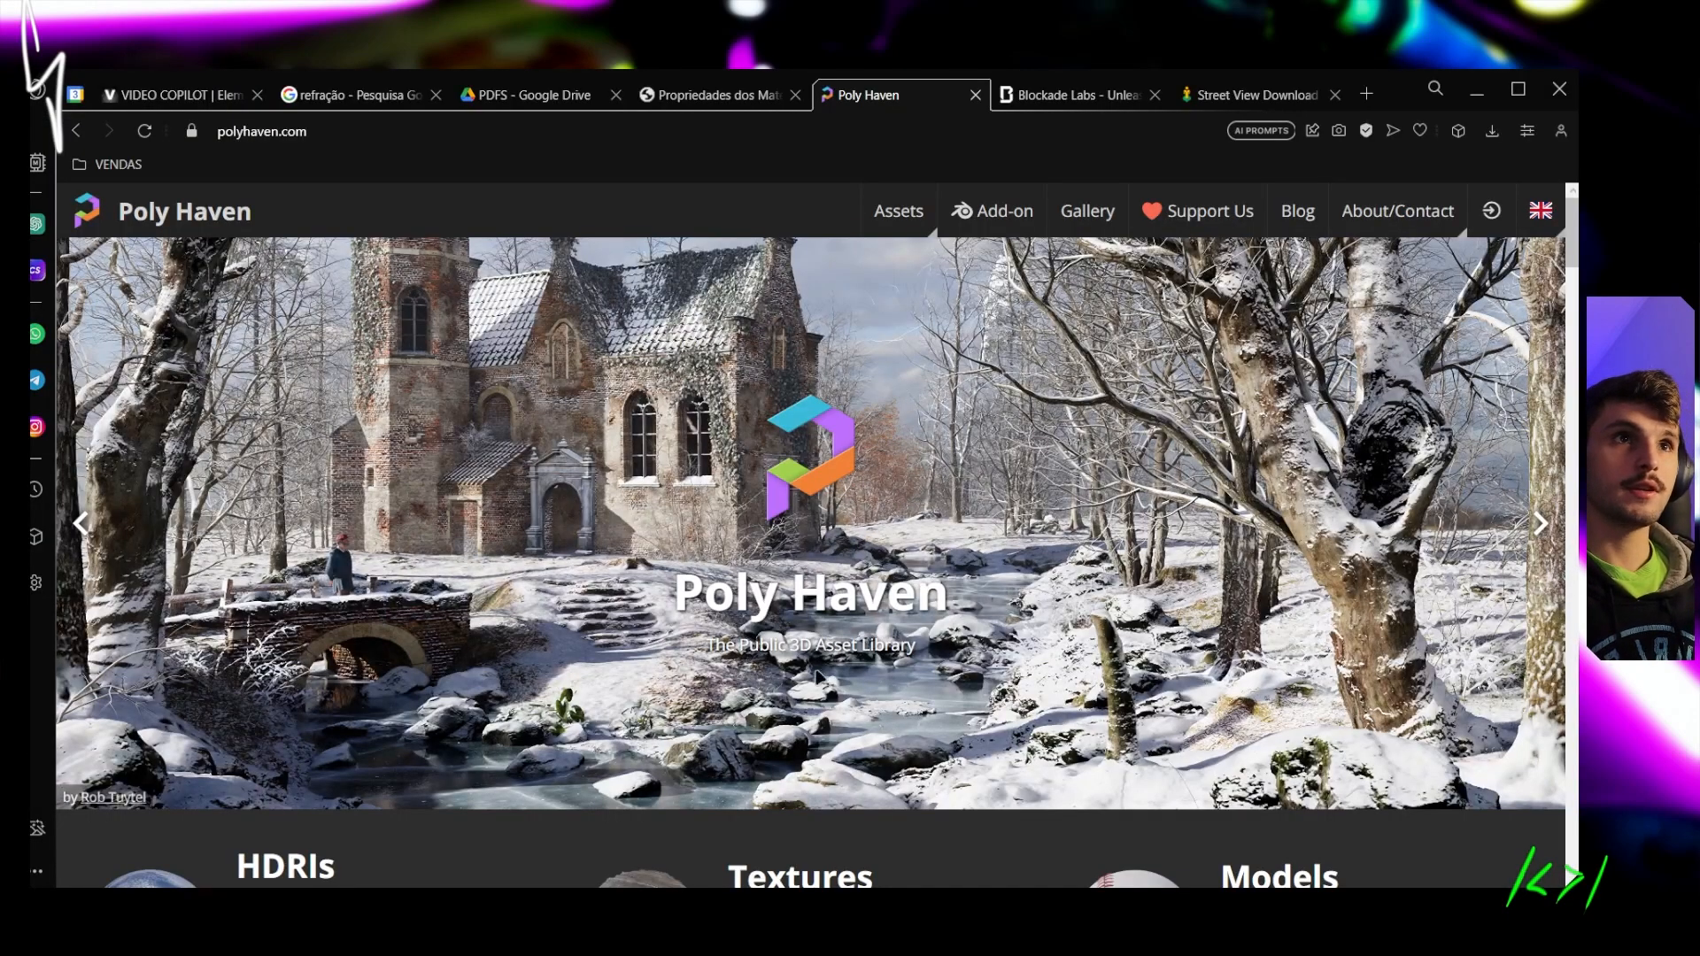
Switch to Poly Haven in the browser, open its HDRI library, view the Meadow 2 page and return to the library
scroll(722, 443, down, 3)
scroll(721, 443, up, 3)
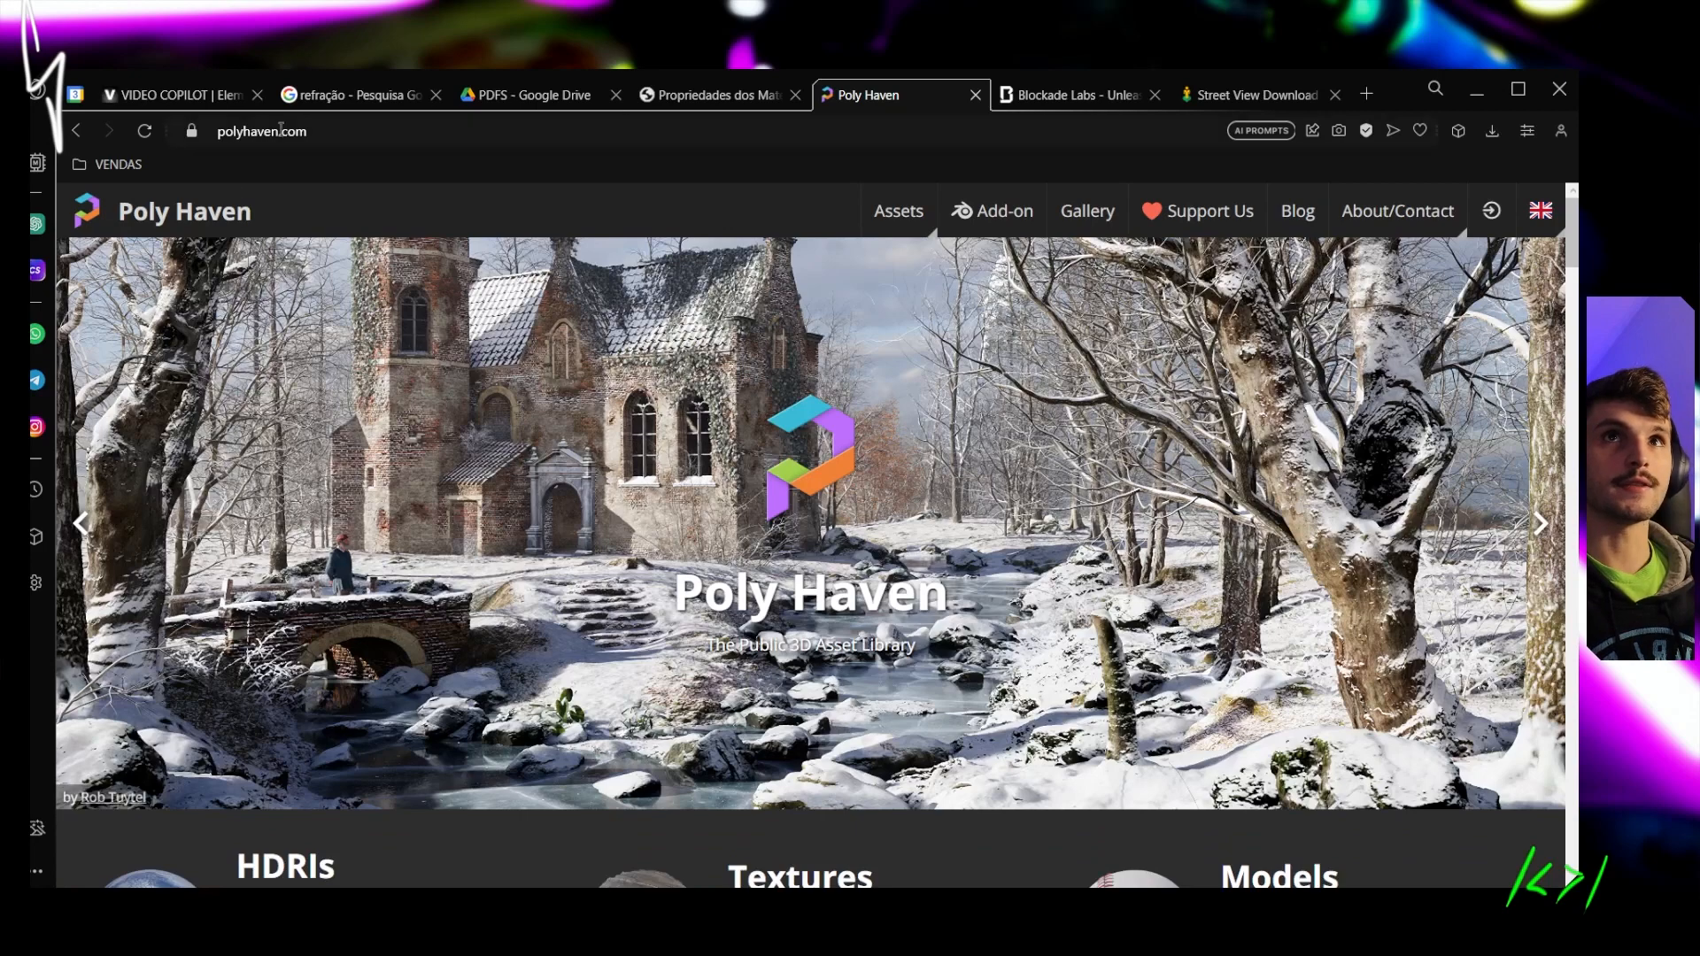
scroll(170, 751, down, 2)
click(171, 751)
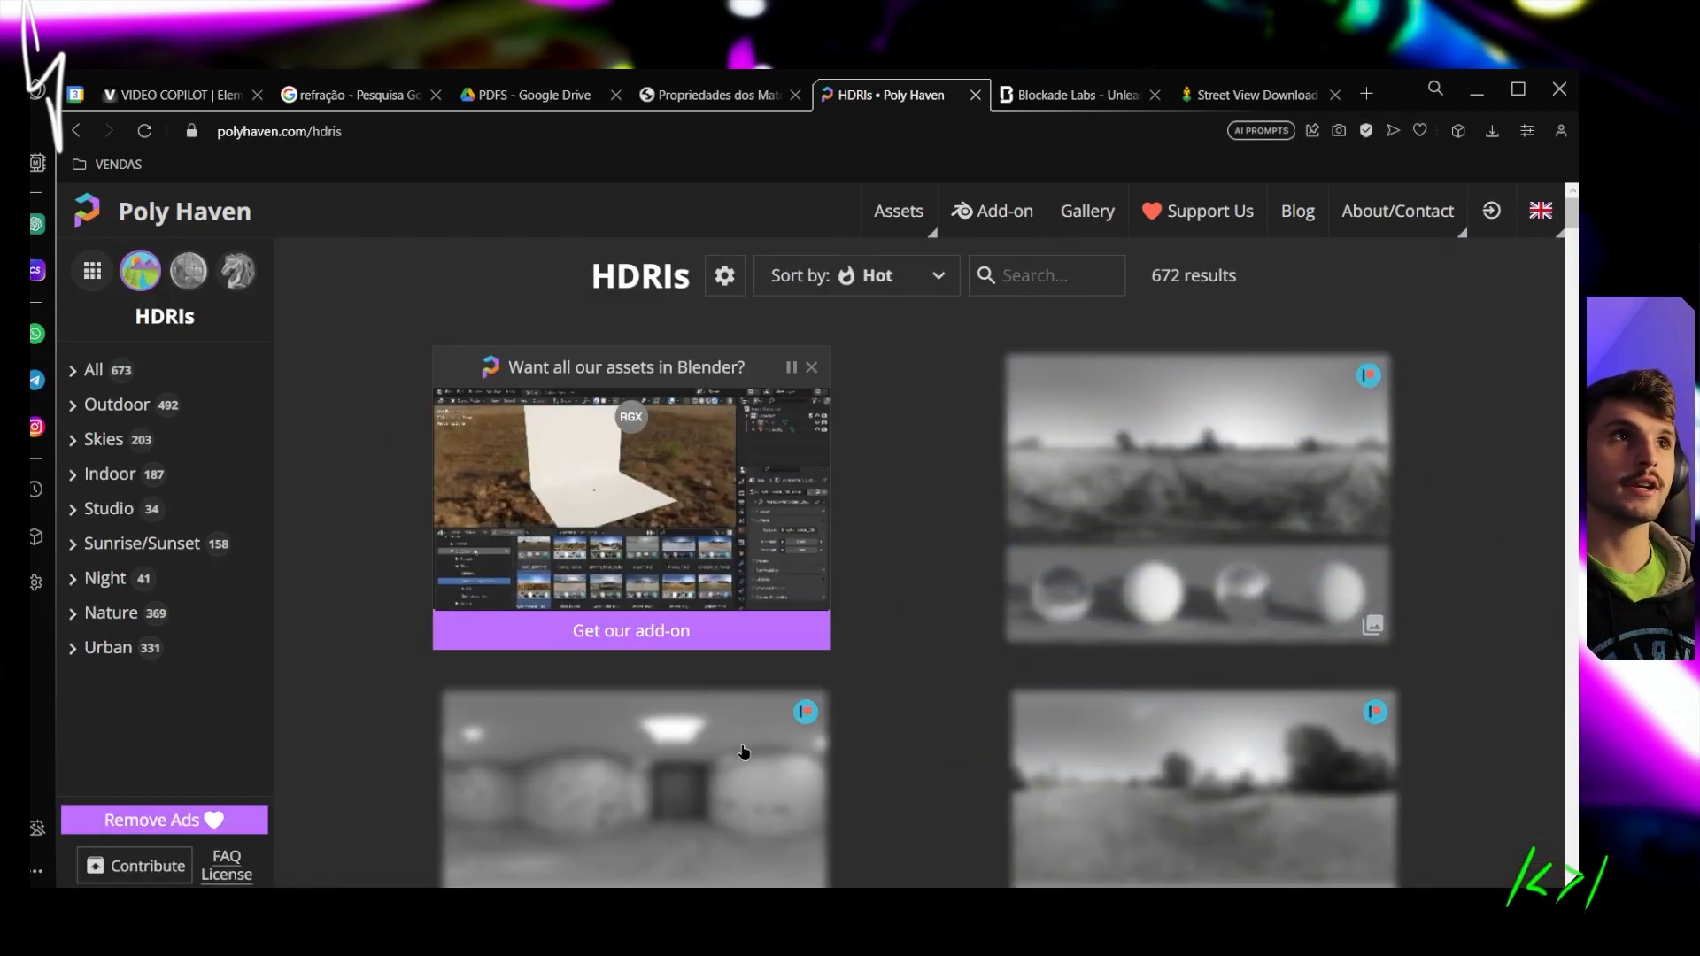
scroll(753, 656, down, 3)
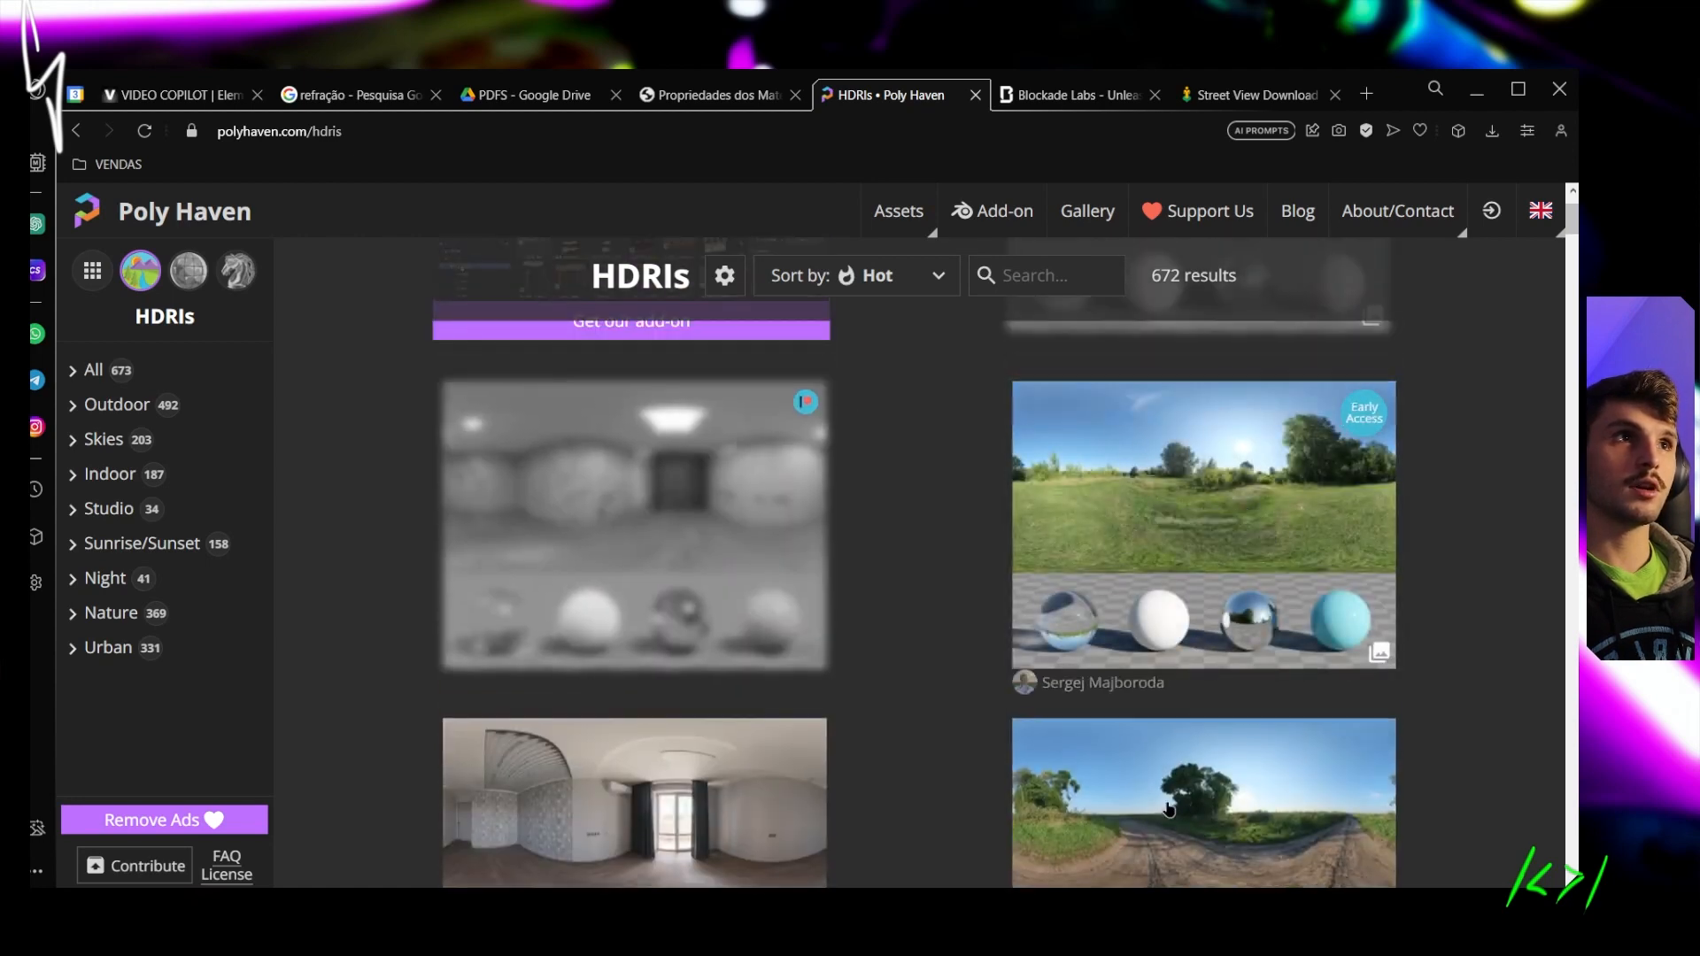
click(1046, 423)
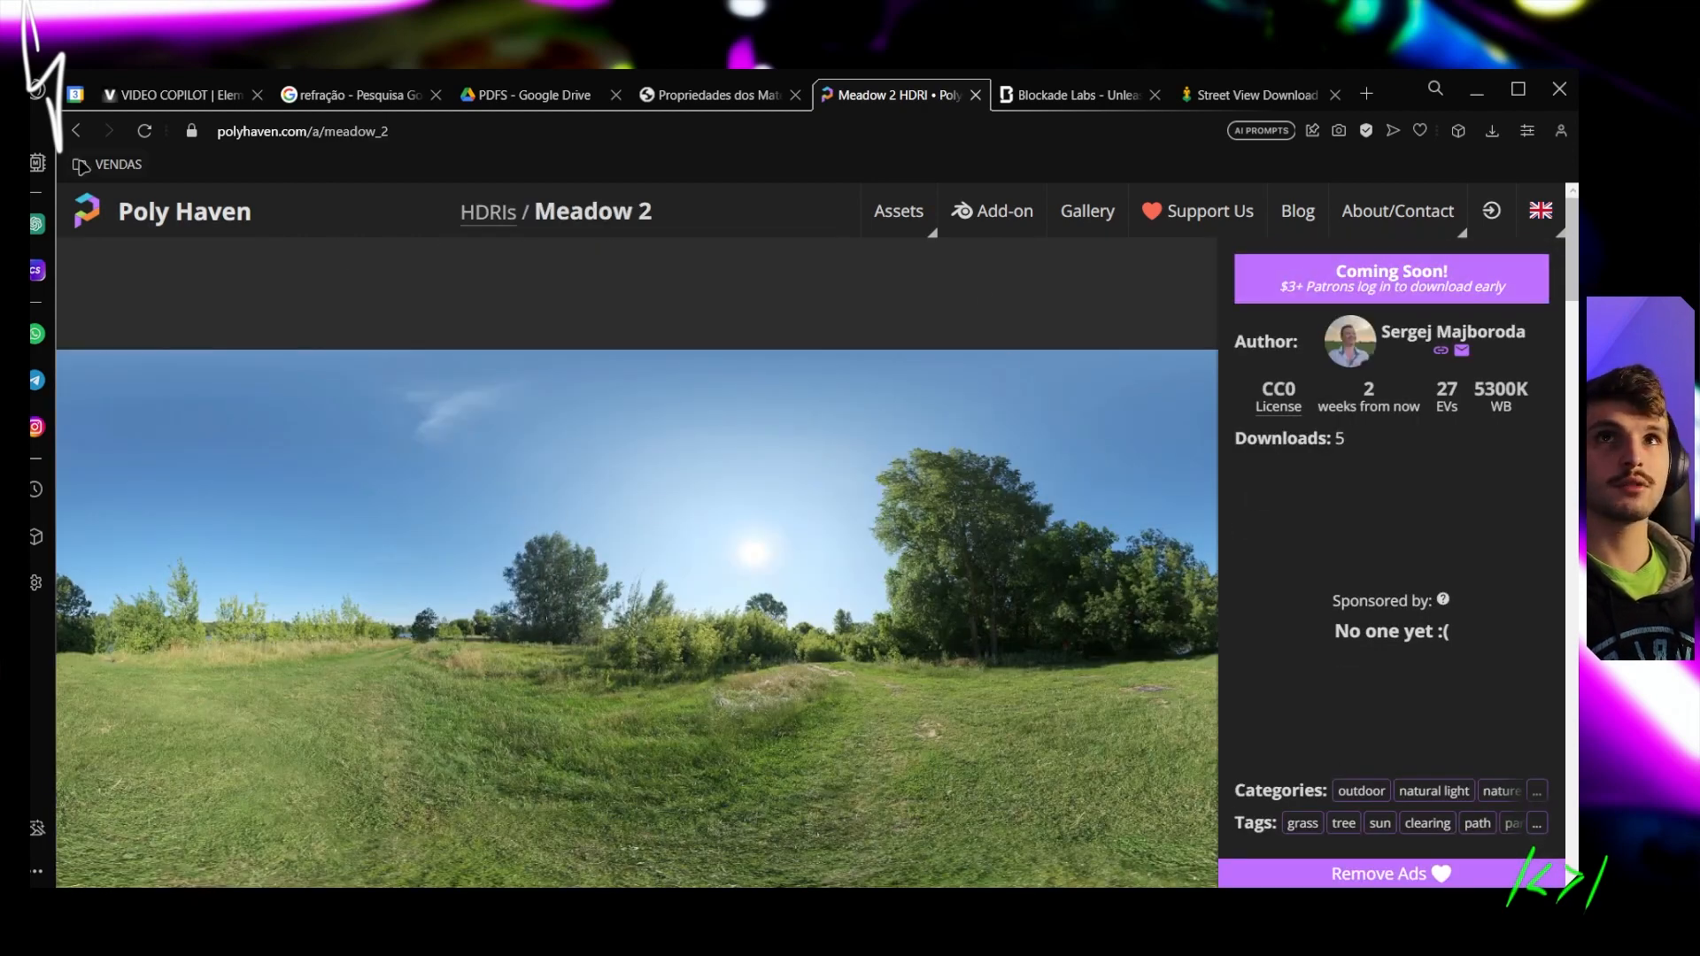
click(77, 131)
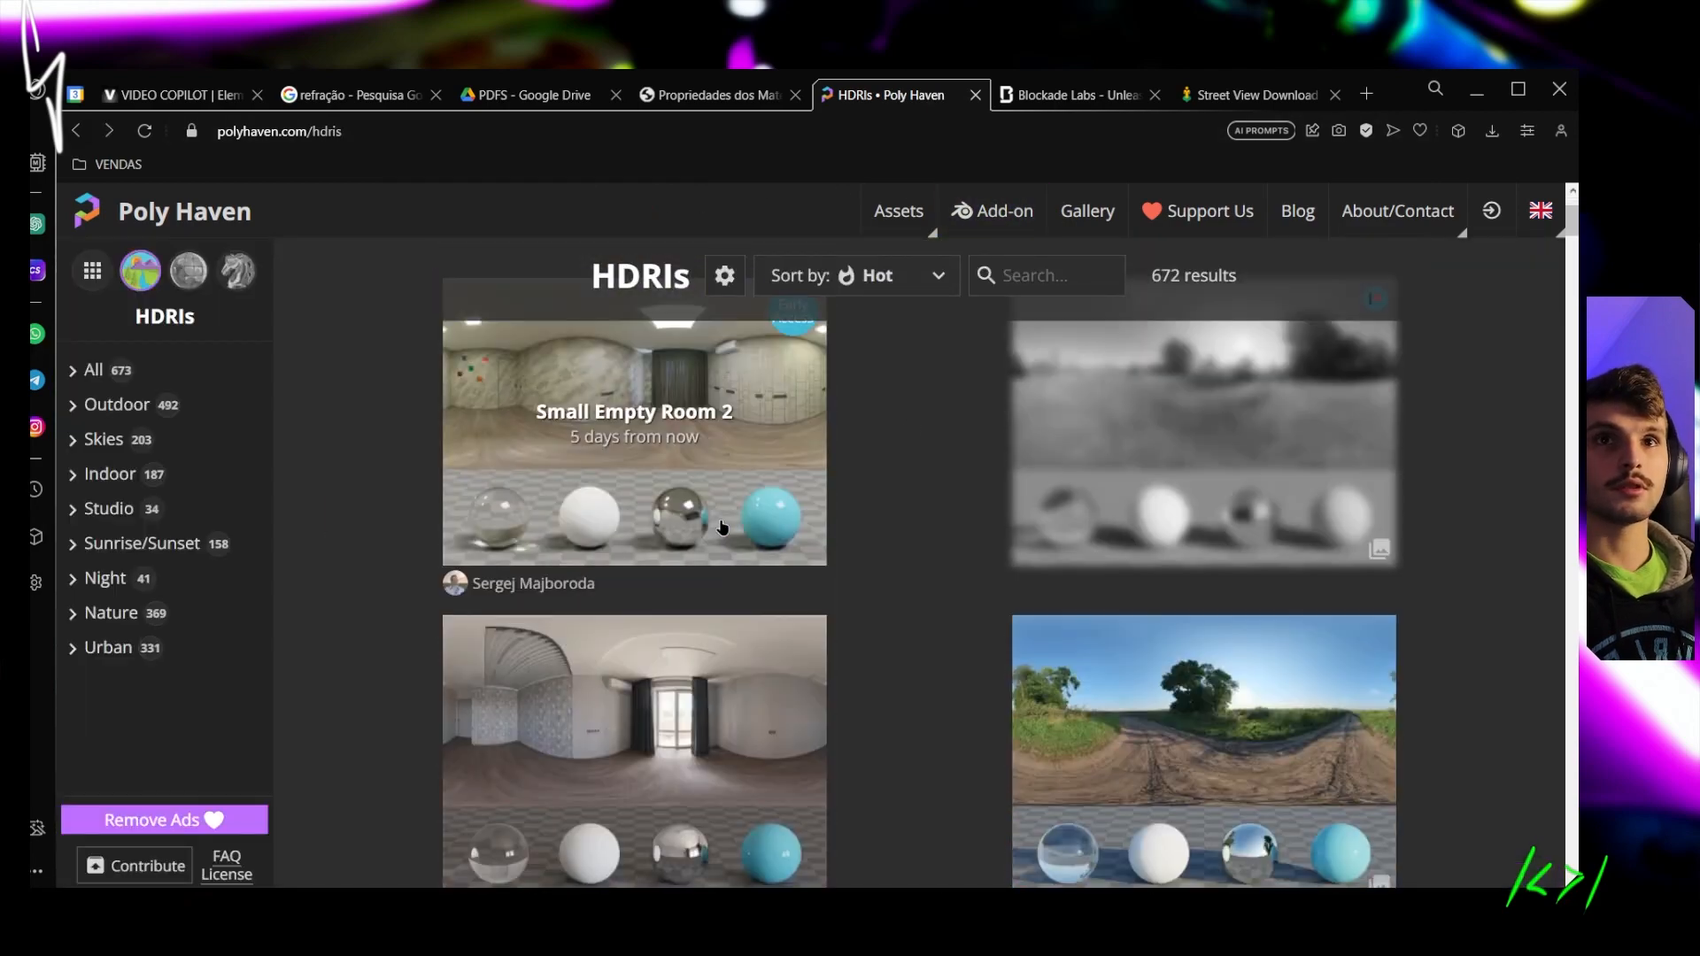
Browse the HDRI library for the Empty Workshop environment and download it as a 4K HDR file
scroll(970, 524, down, 15)
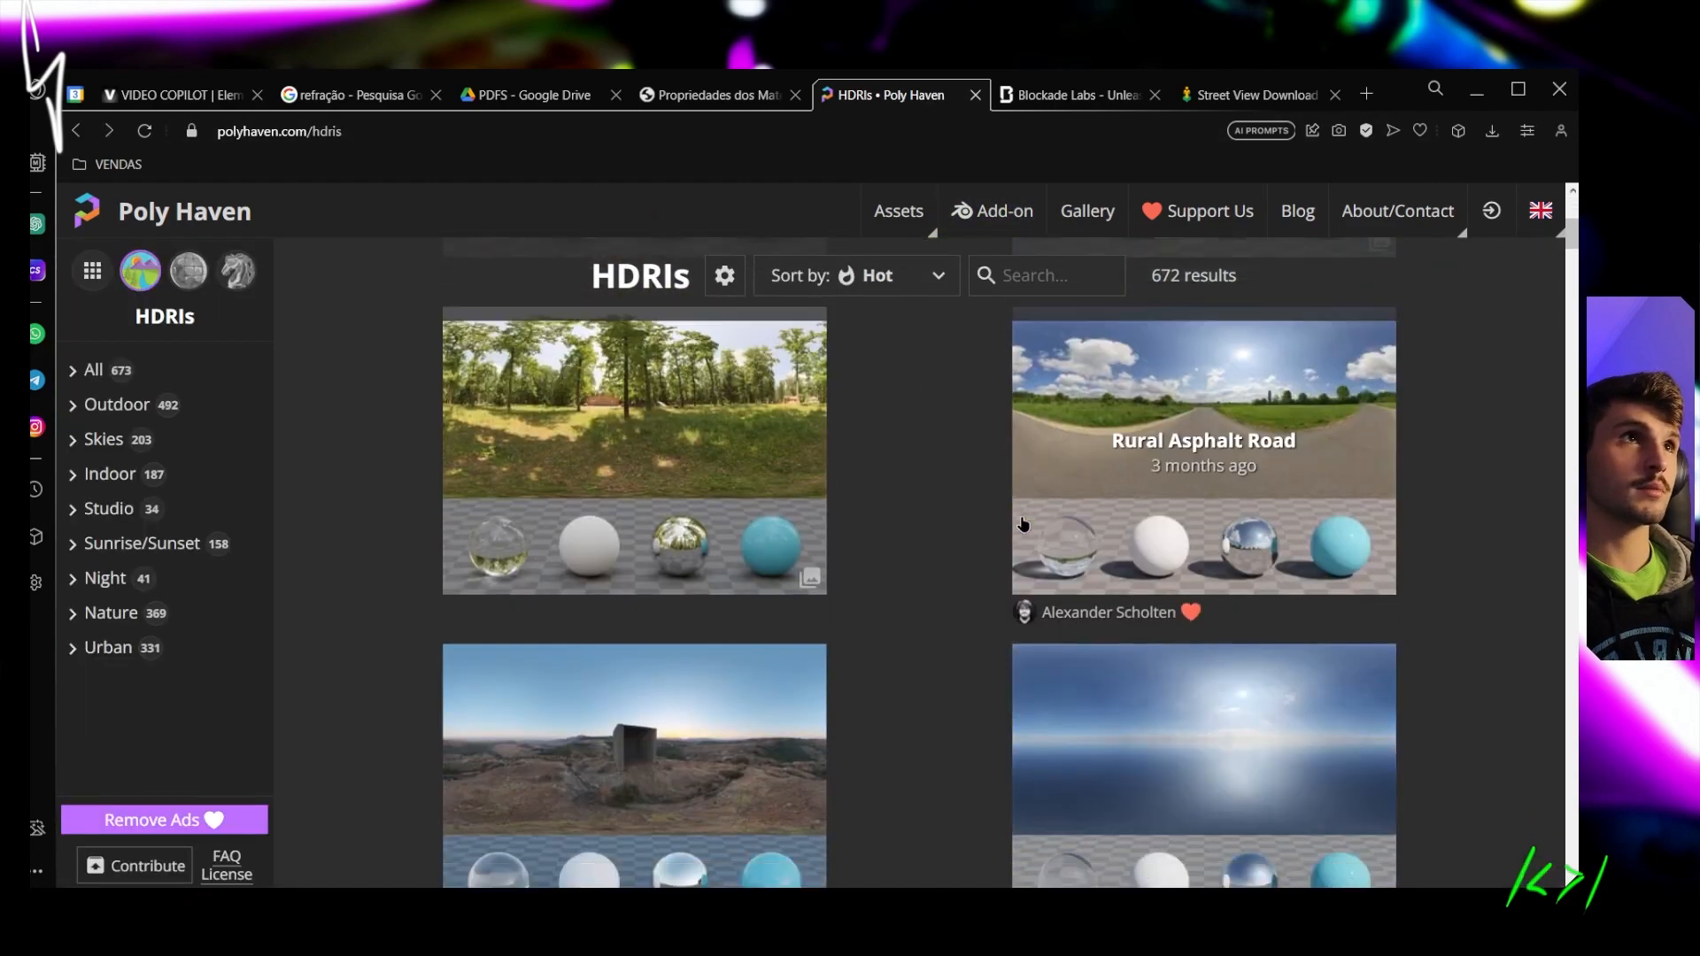
click(857, 276)
scroll(945, 463, down, 5)
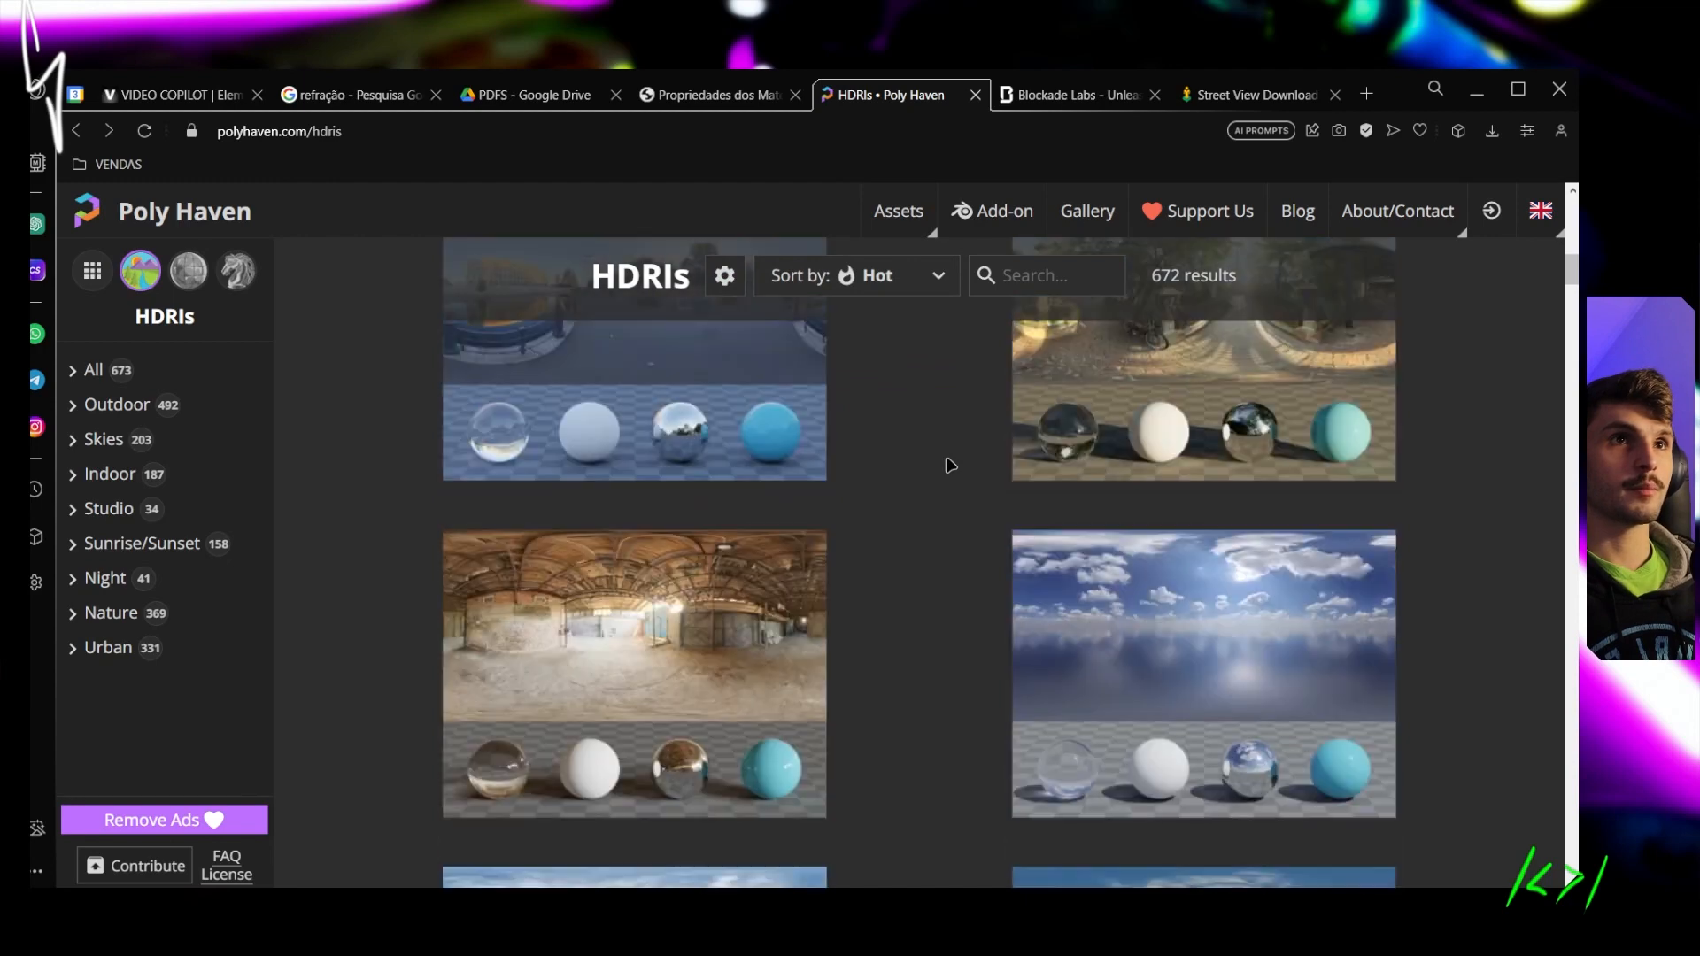
scroll(1004, 521, down, 3)
click(721, 361)
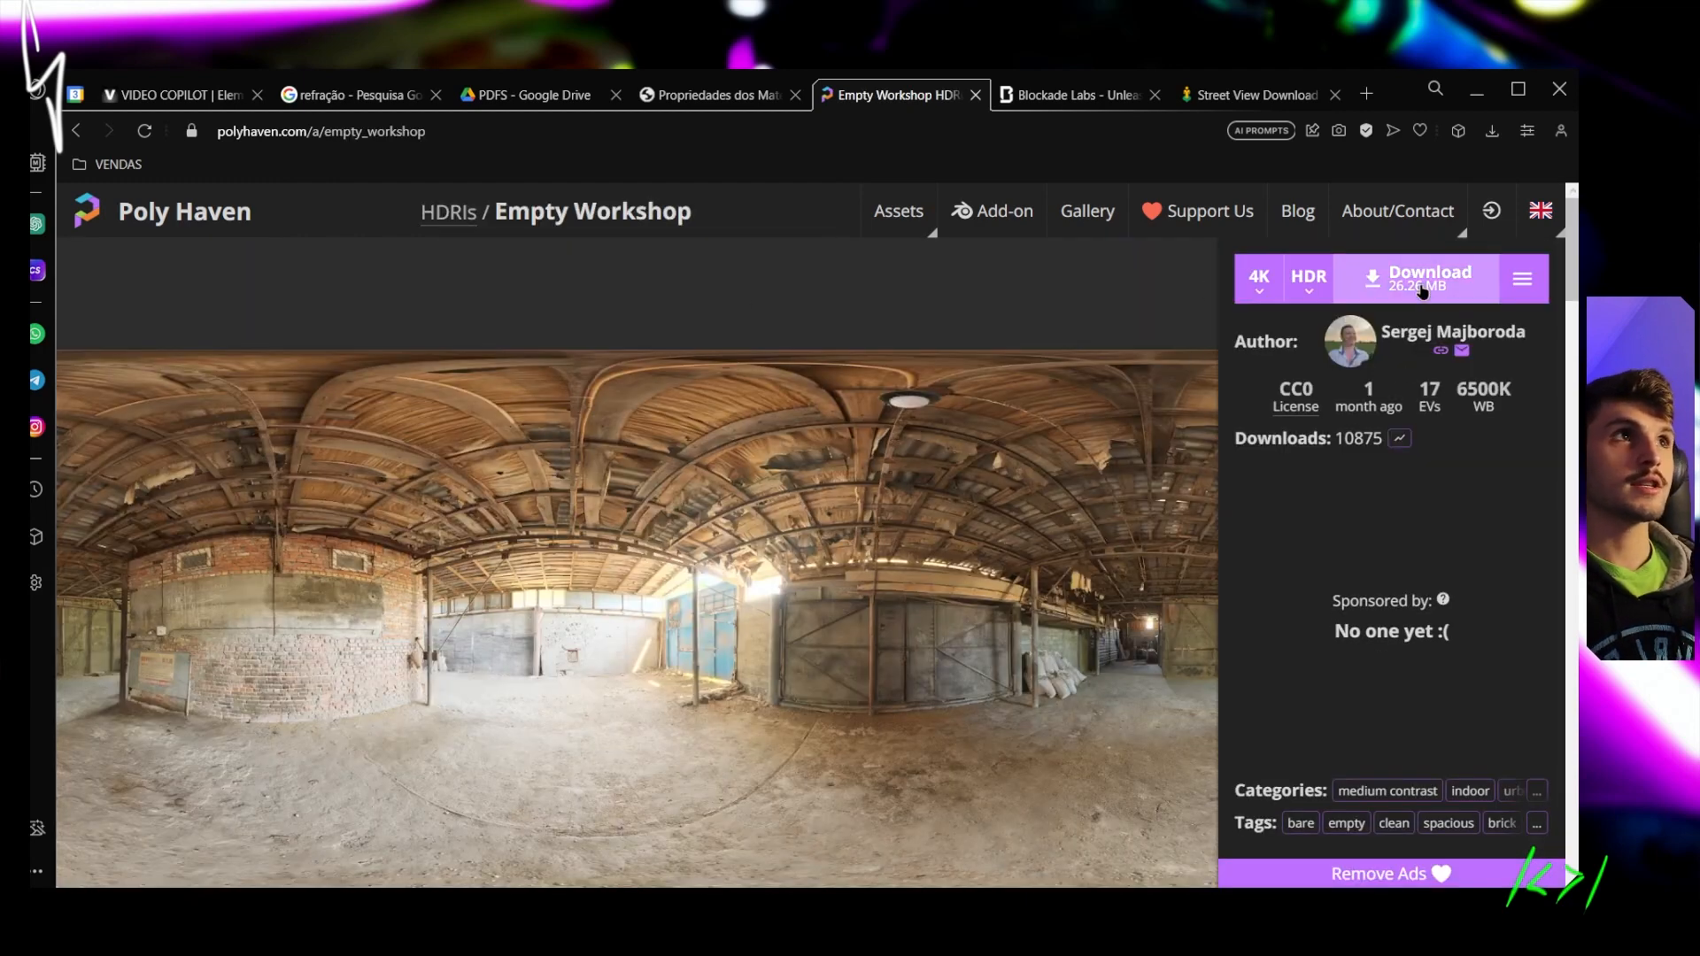
click(1439, 351)
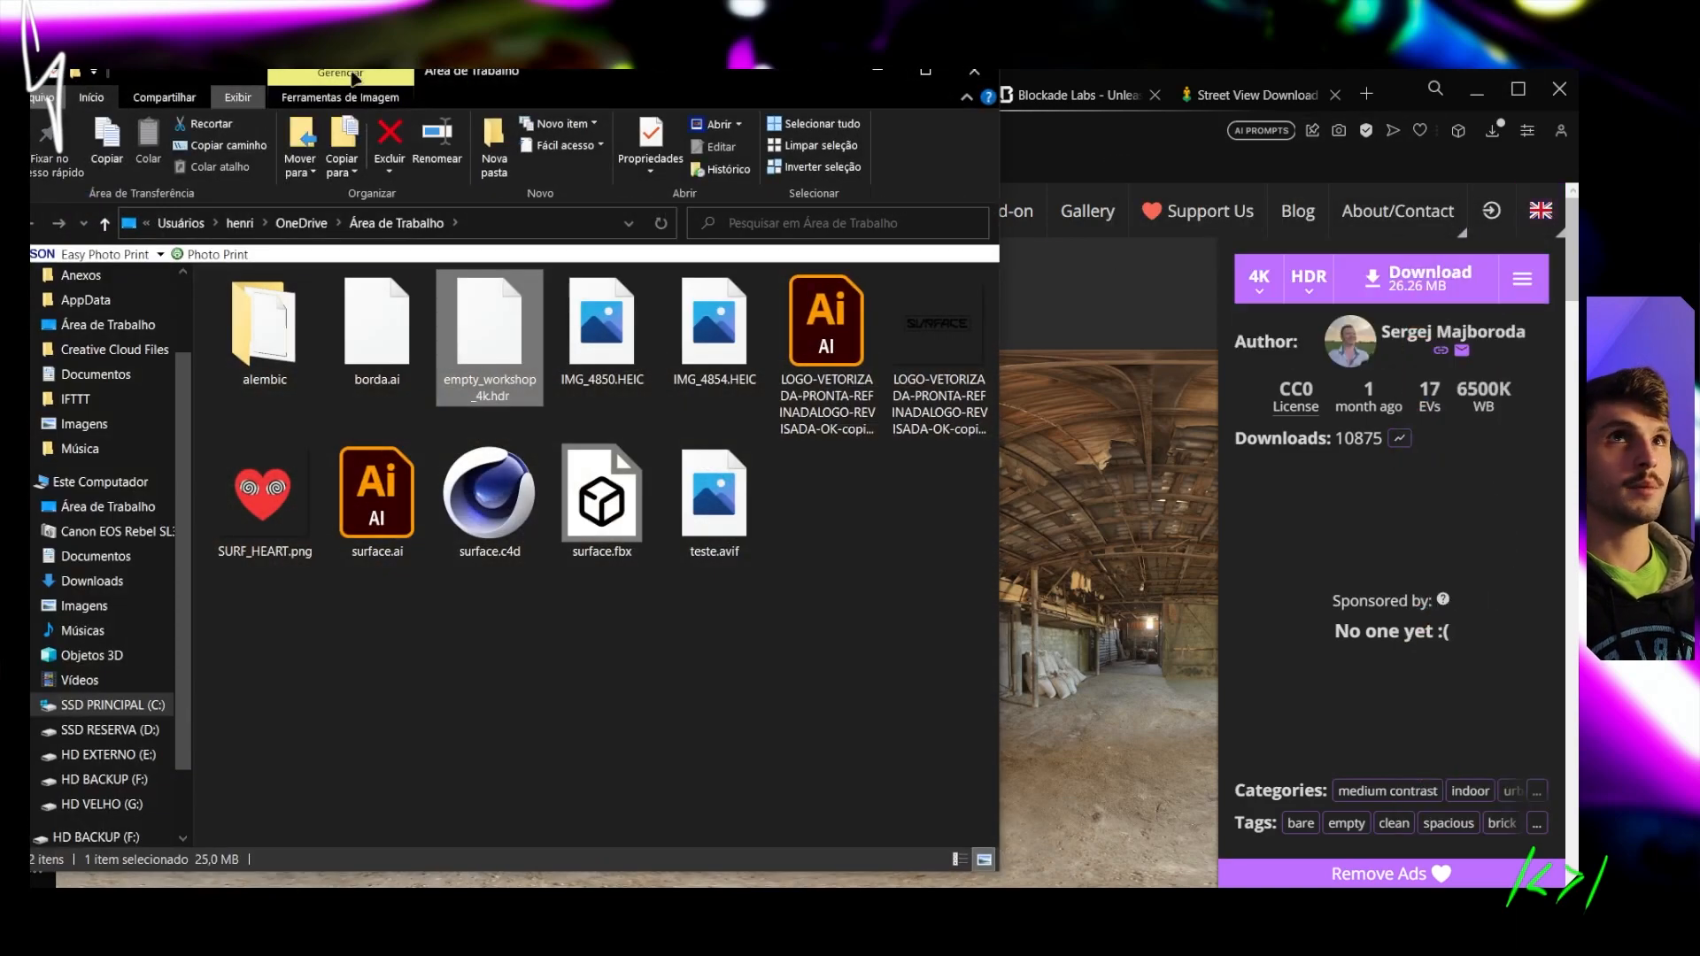
Load empty_workshop_4k.hdr from the desktop folder as the Scene Setup environment map and set its gamma to 1.64
drag(563, 73, 1699, 134)
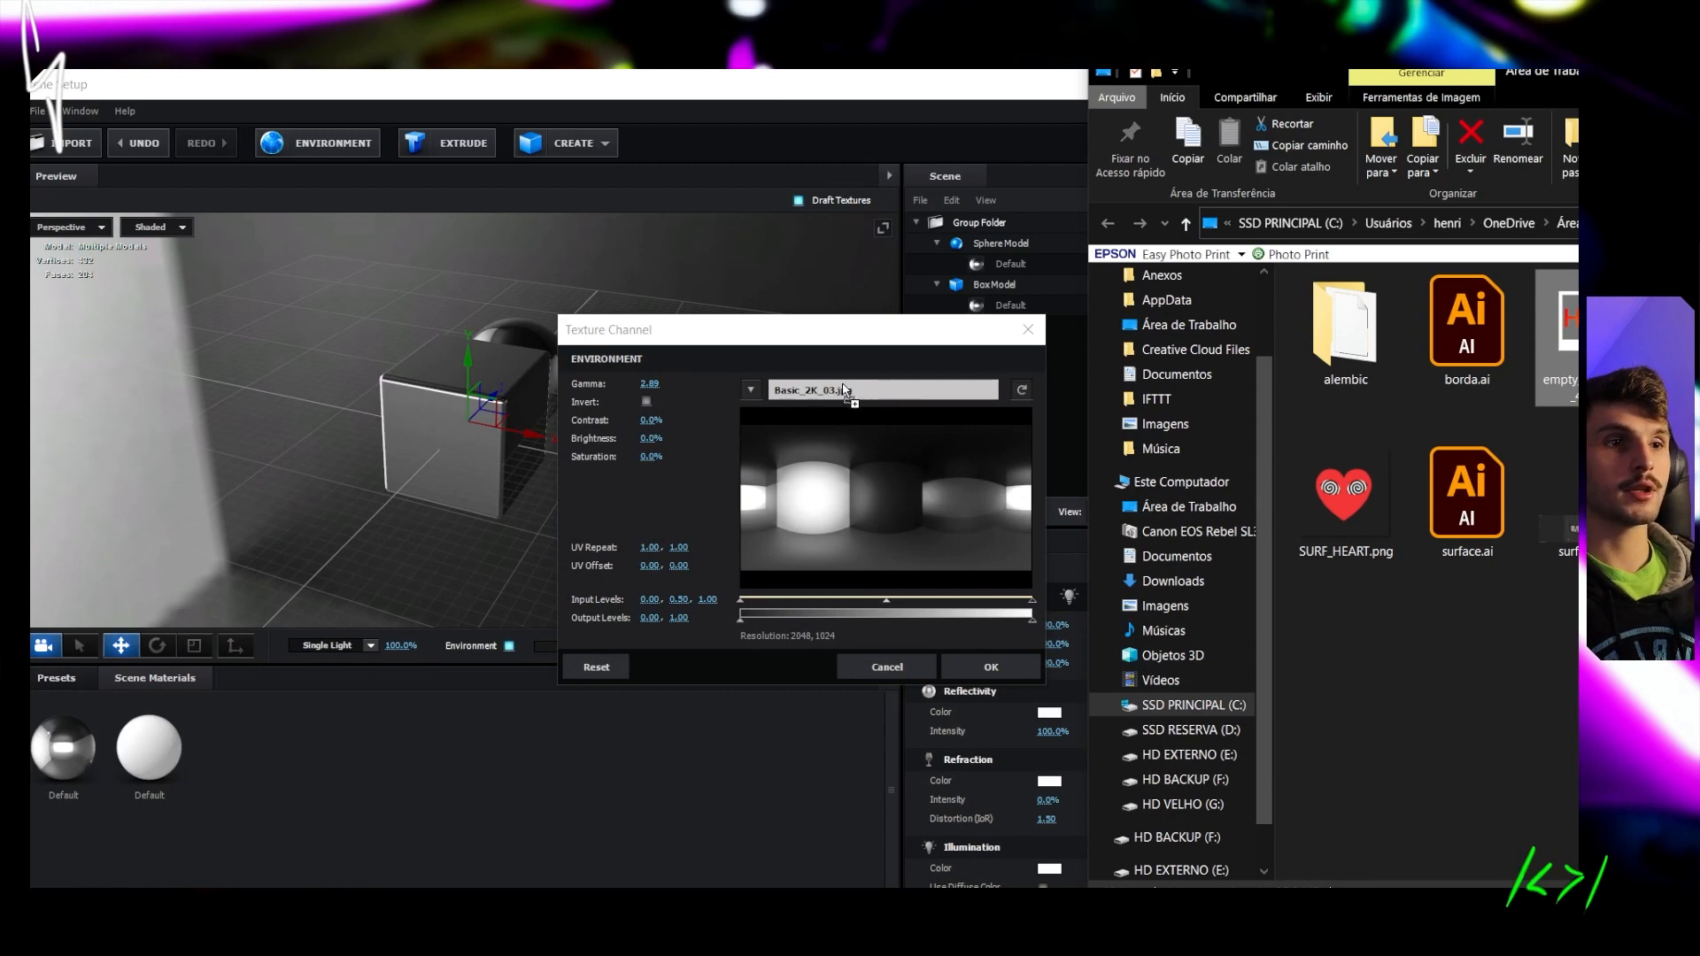
drag(815, 408, 816, 408)
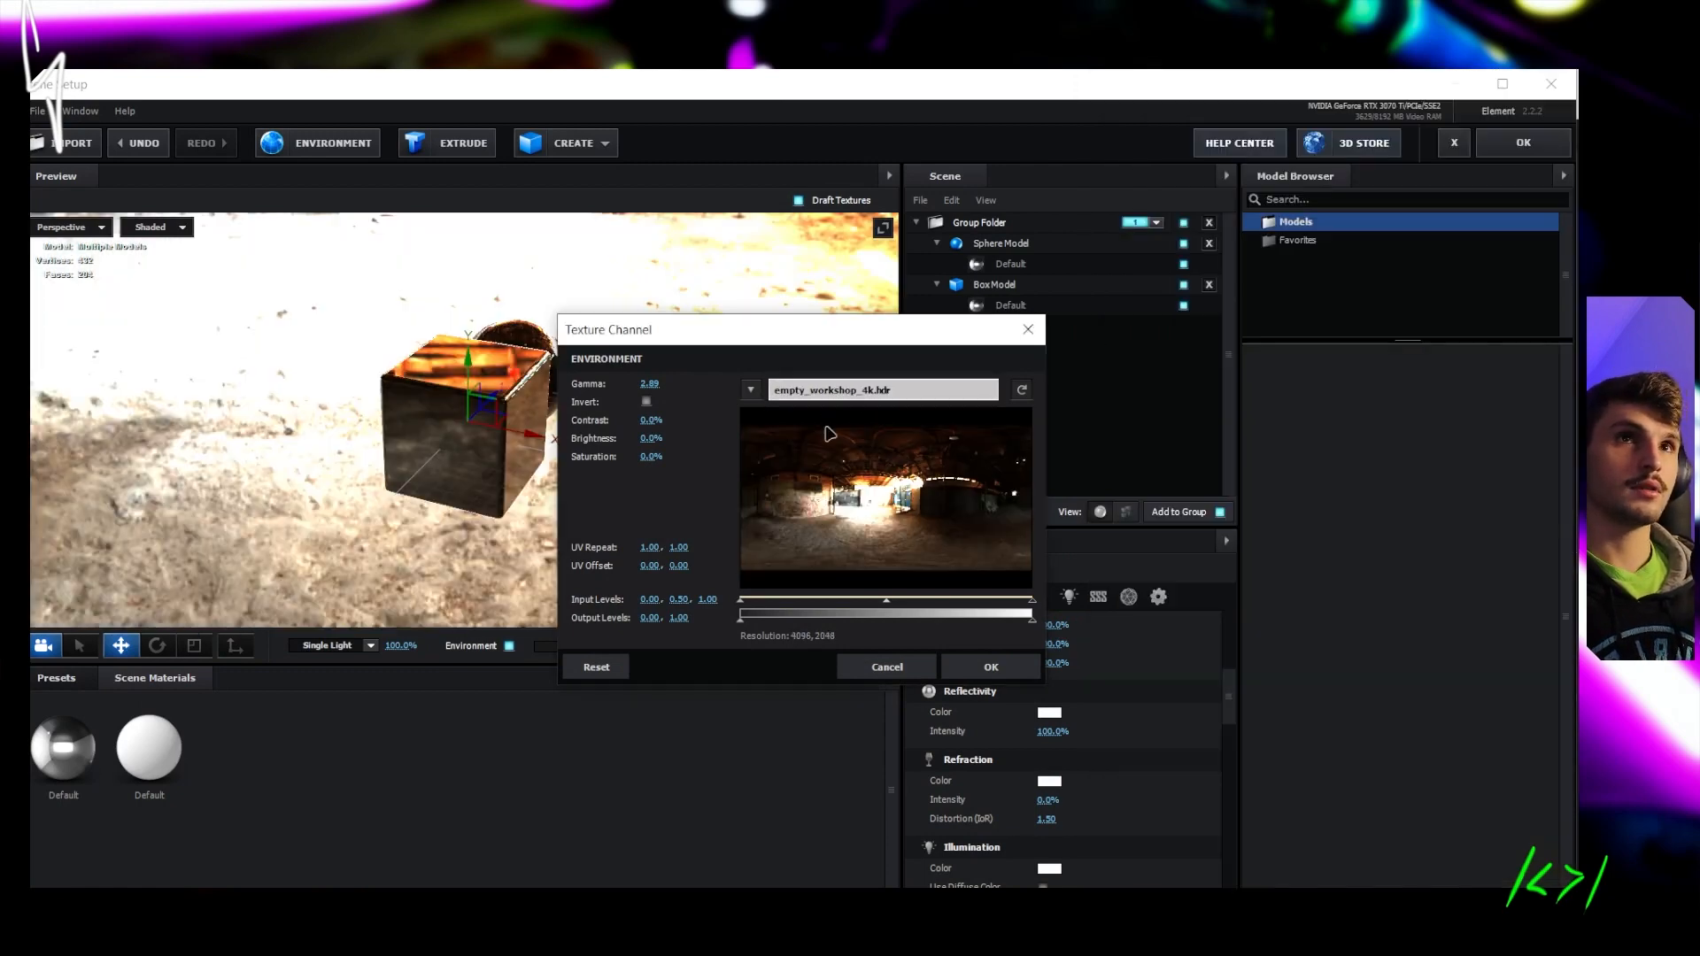
drag(649, 384, 530, 375)
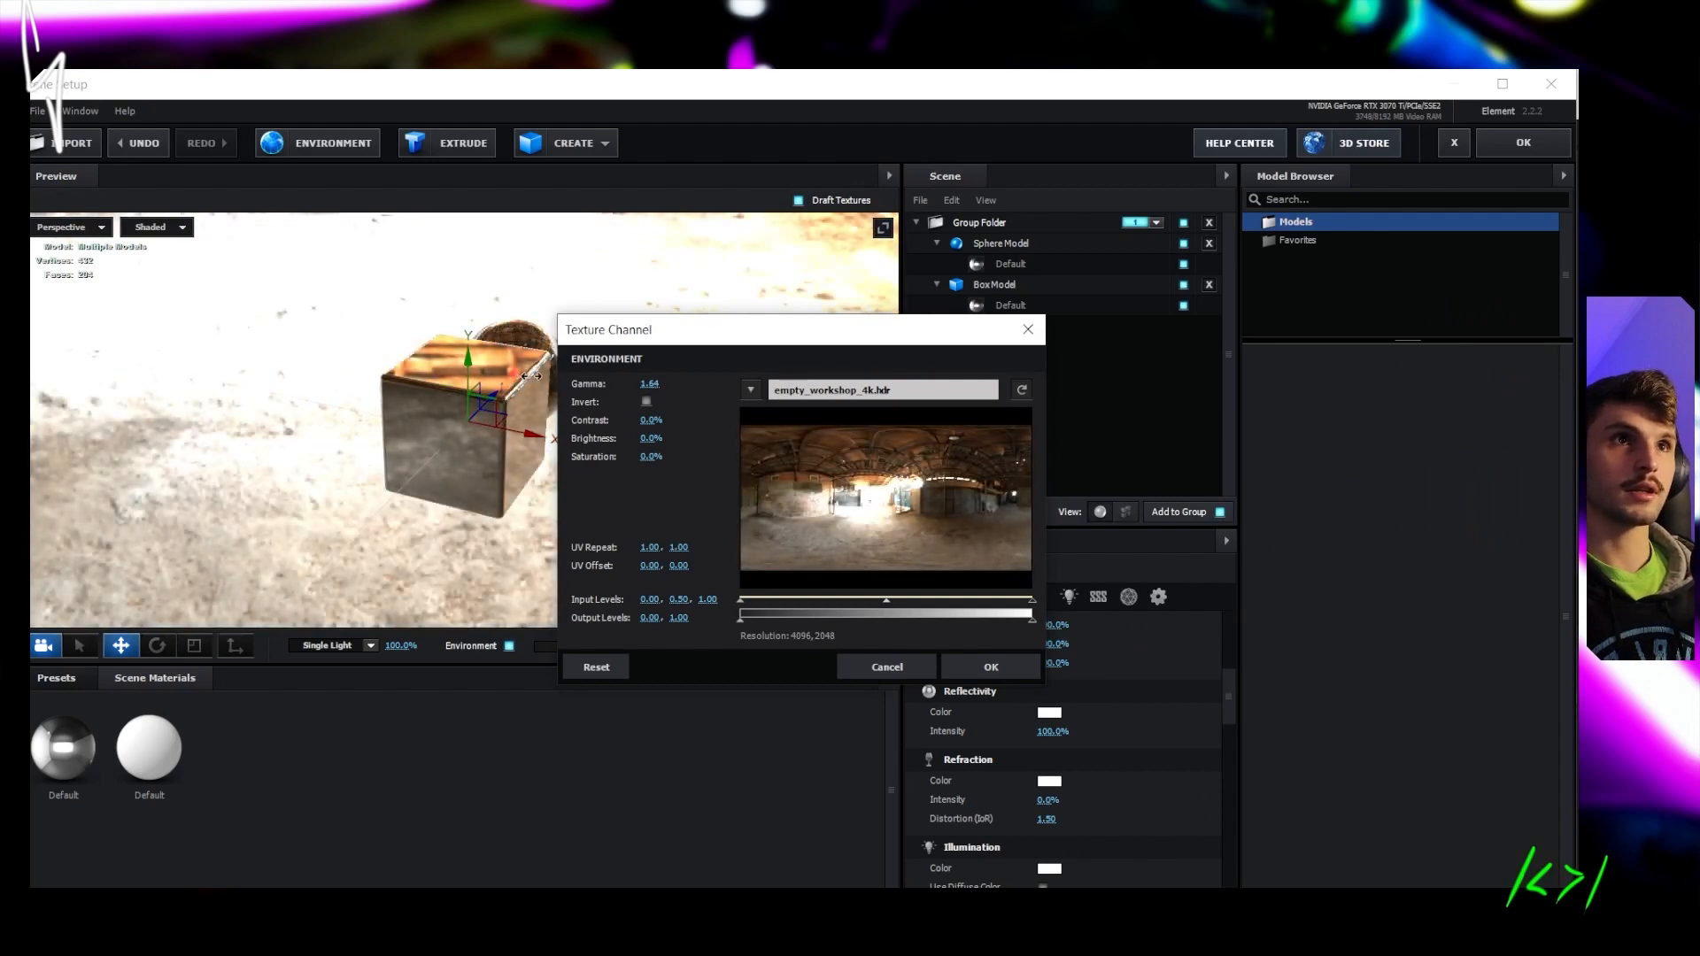
click(991, 667)
Examine from several angles how the box and sphere reflect the workshop environment
mouse_move(652, 399)
mouse_down()
mouse_move(589, 345)
mouse_move(532, 403)
mouse_move(651, 373)
mouse_move(647, 438)
mouse_move(434, 378)
mouse_move(649, 417)
mouse_move(703, 383)
mouse_move(658, 410)
mouse_up()
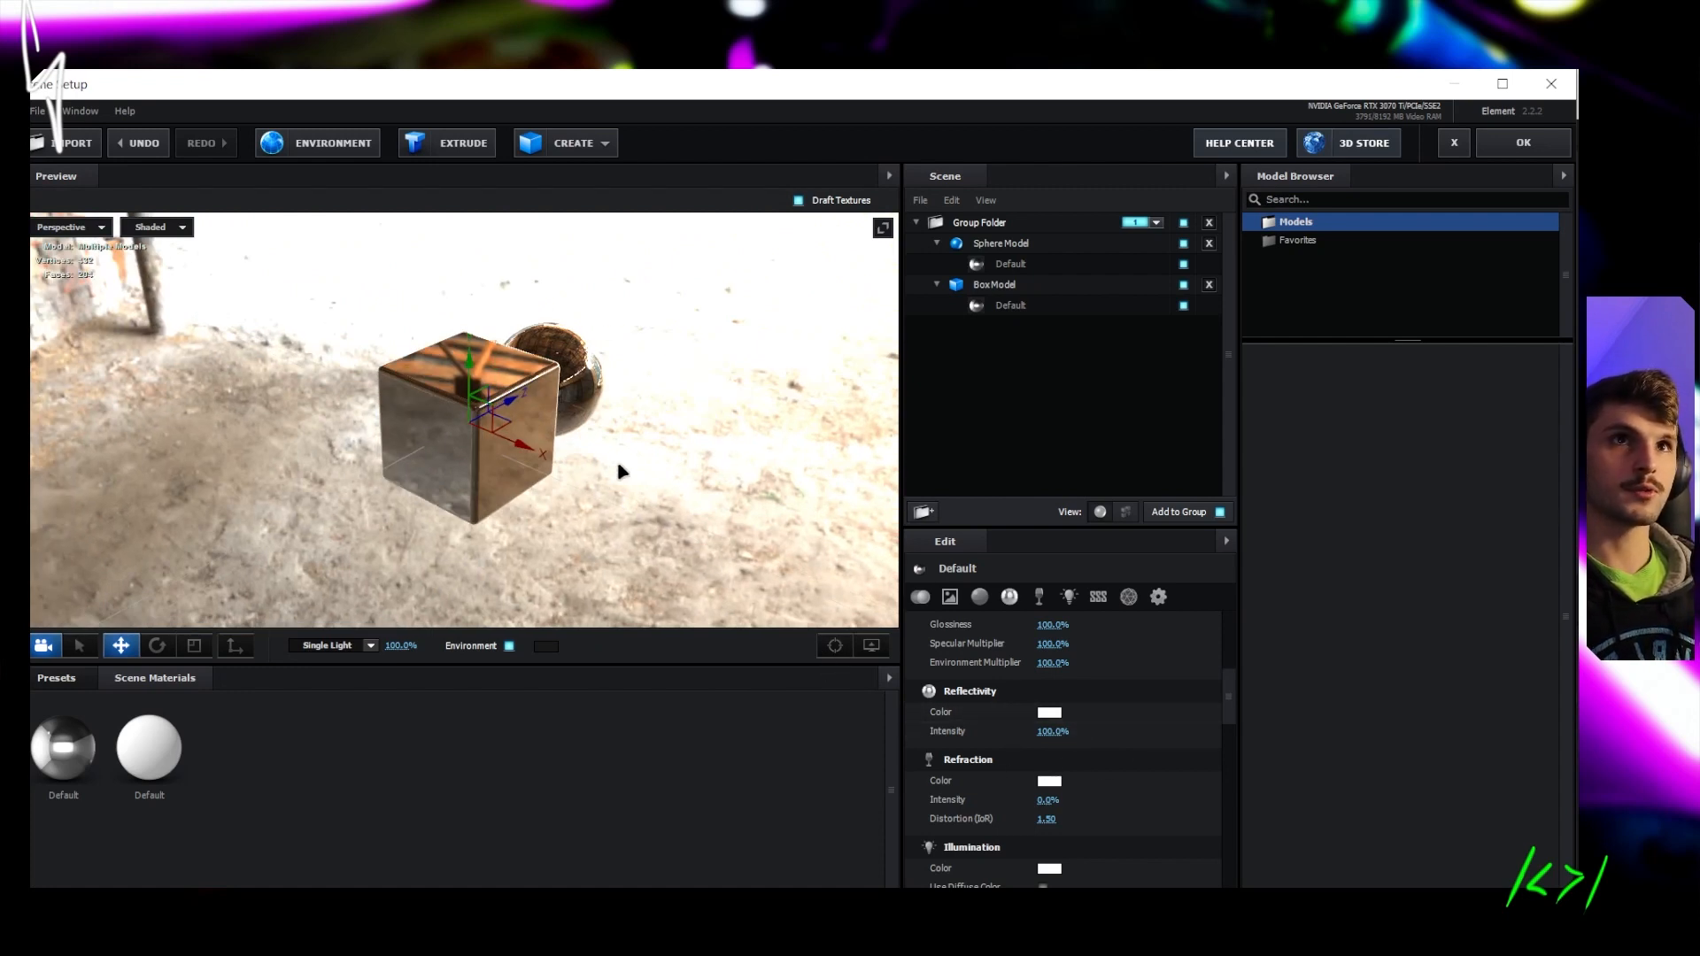
drag(638, 459, 644, 360)
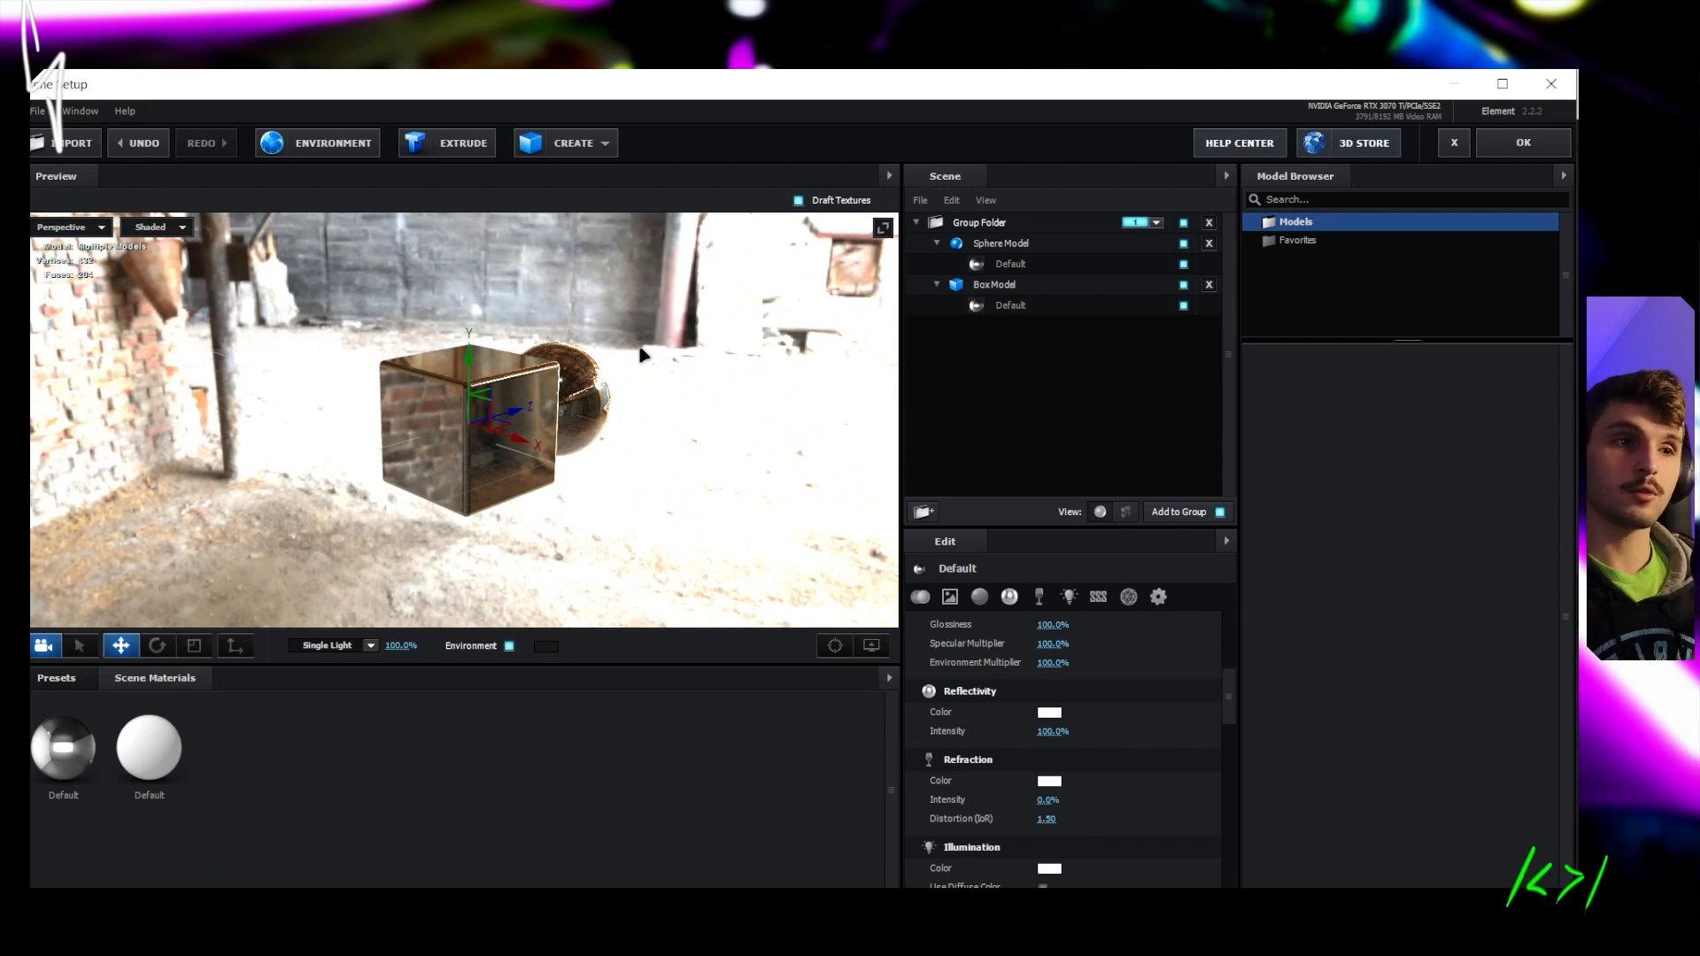
drag(656, 444, 706, 460)
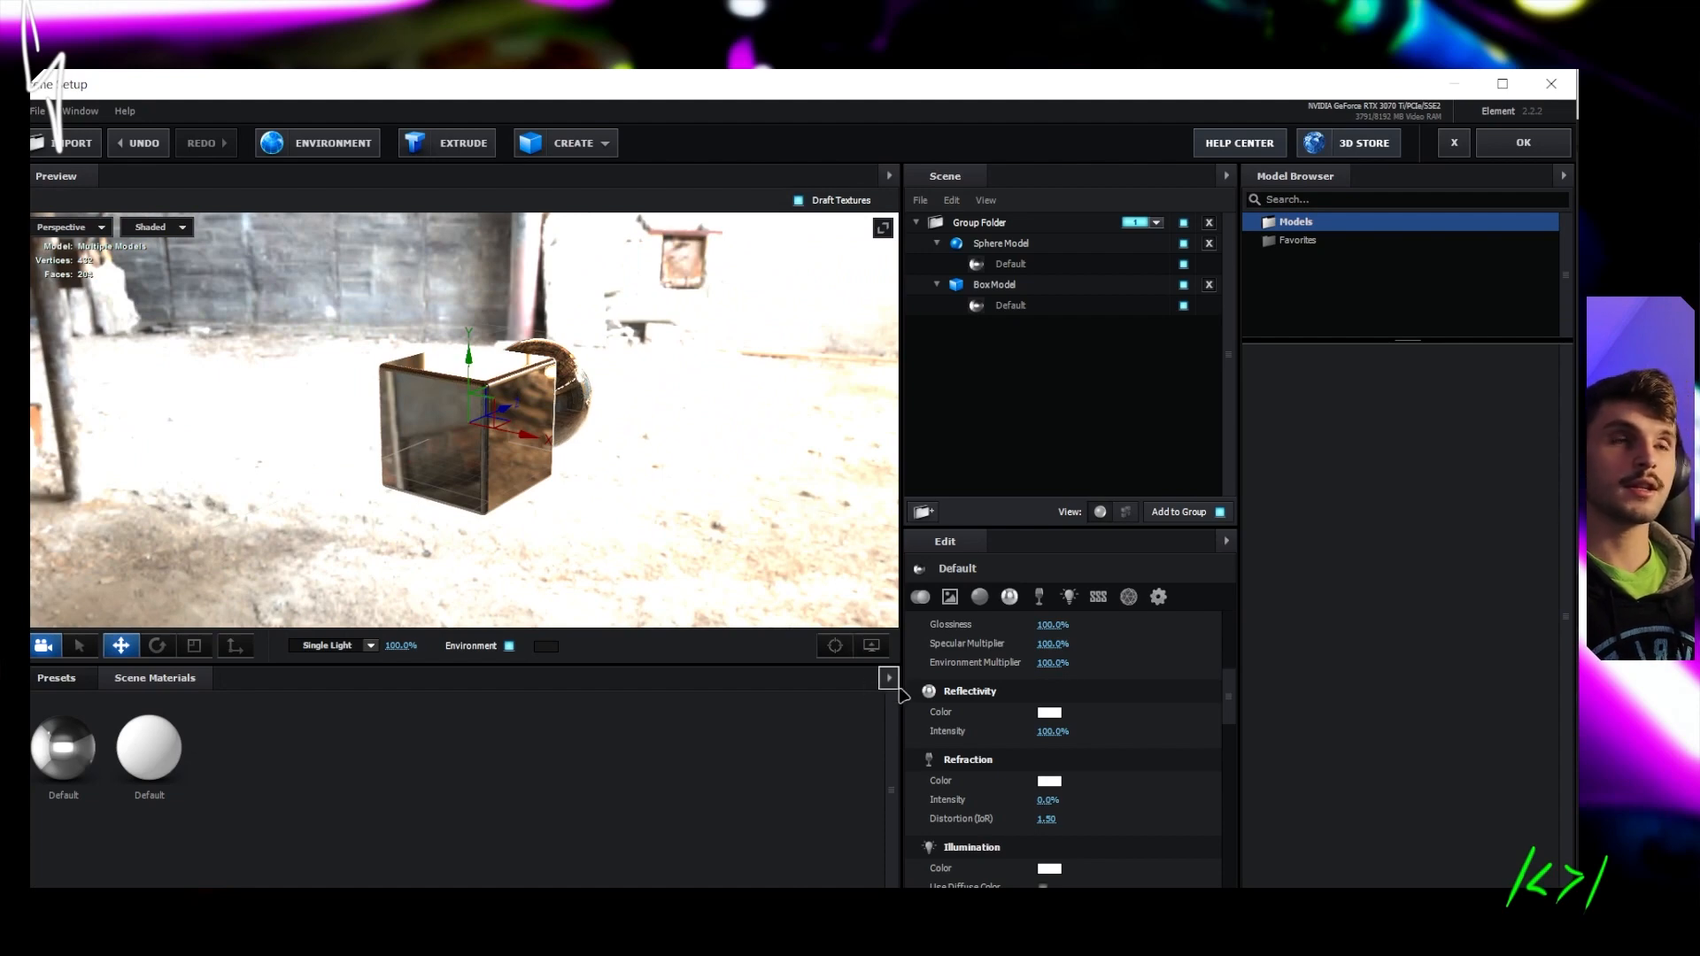
drag(759, 482, 696, 492)
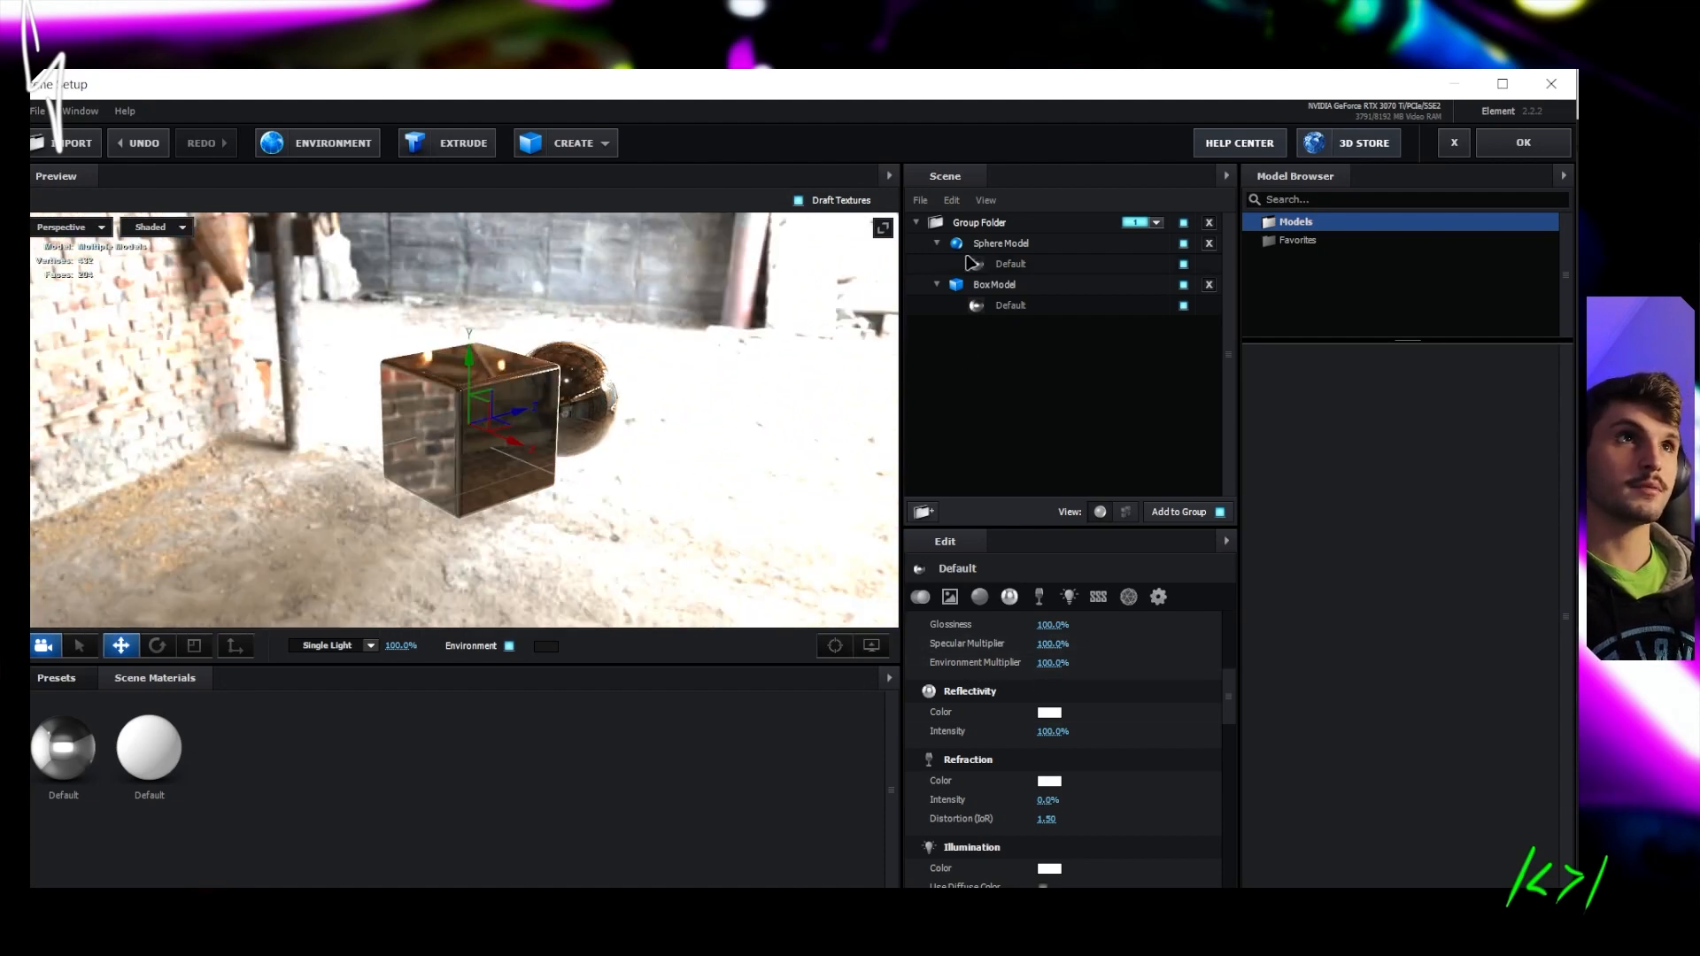
Set the Default material's Reflectivity intensity to 13% and hide the environment background in the preview
drag(1054, 742, 965, 732)
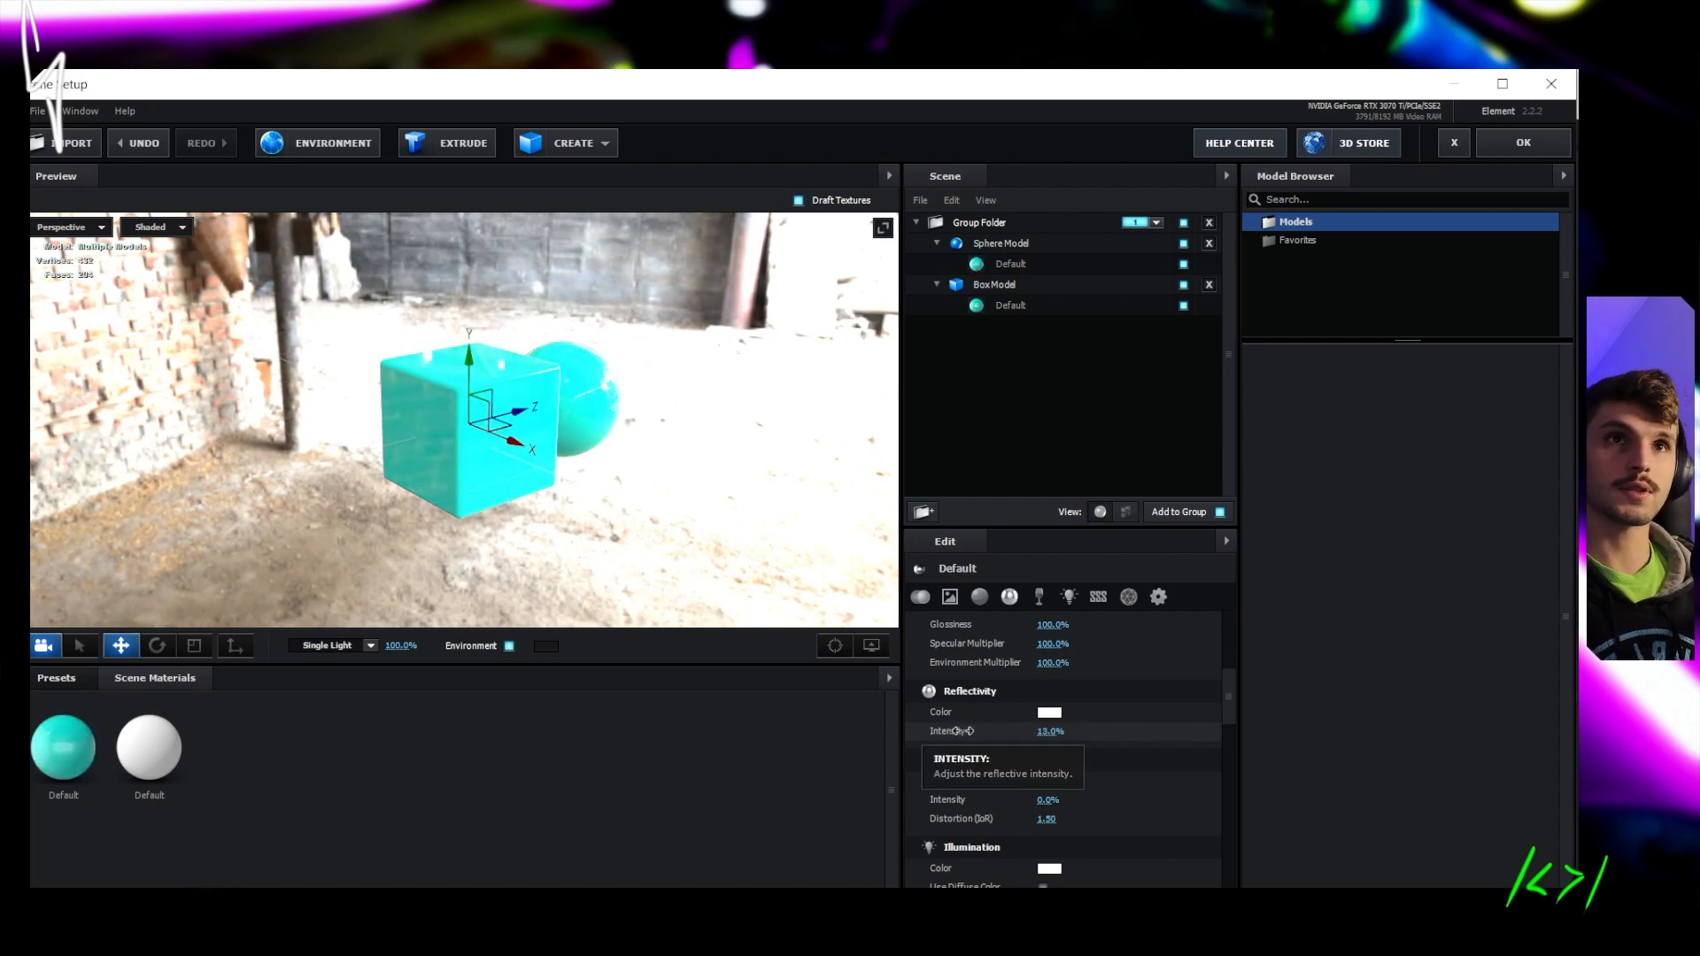
click(509, 645)
drag(695, 486, 672, 458)
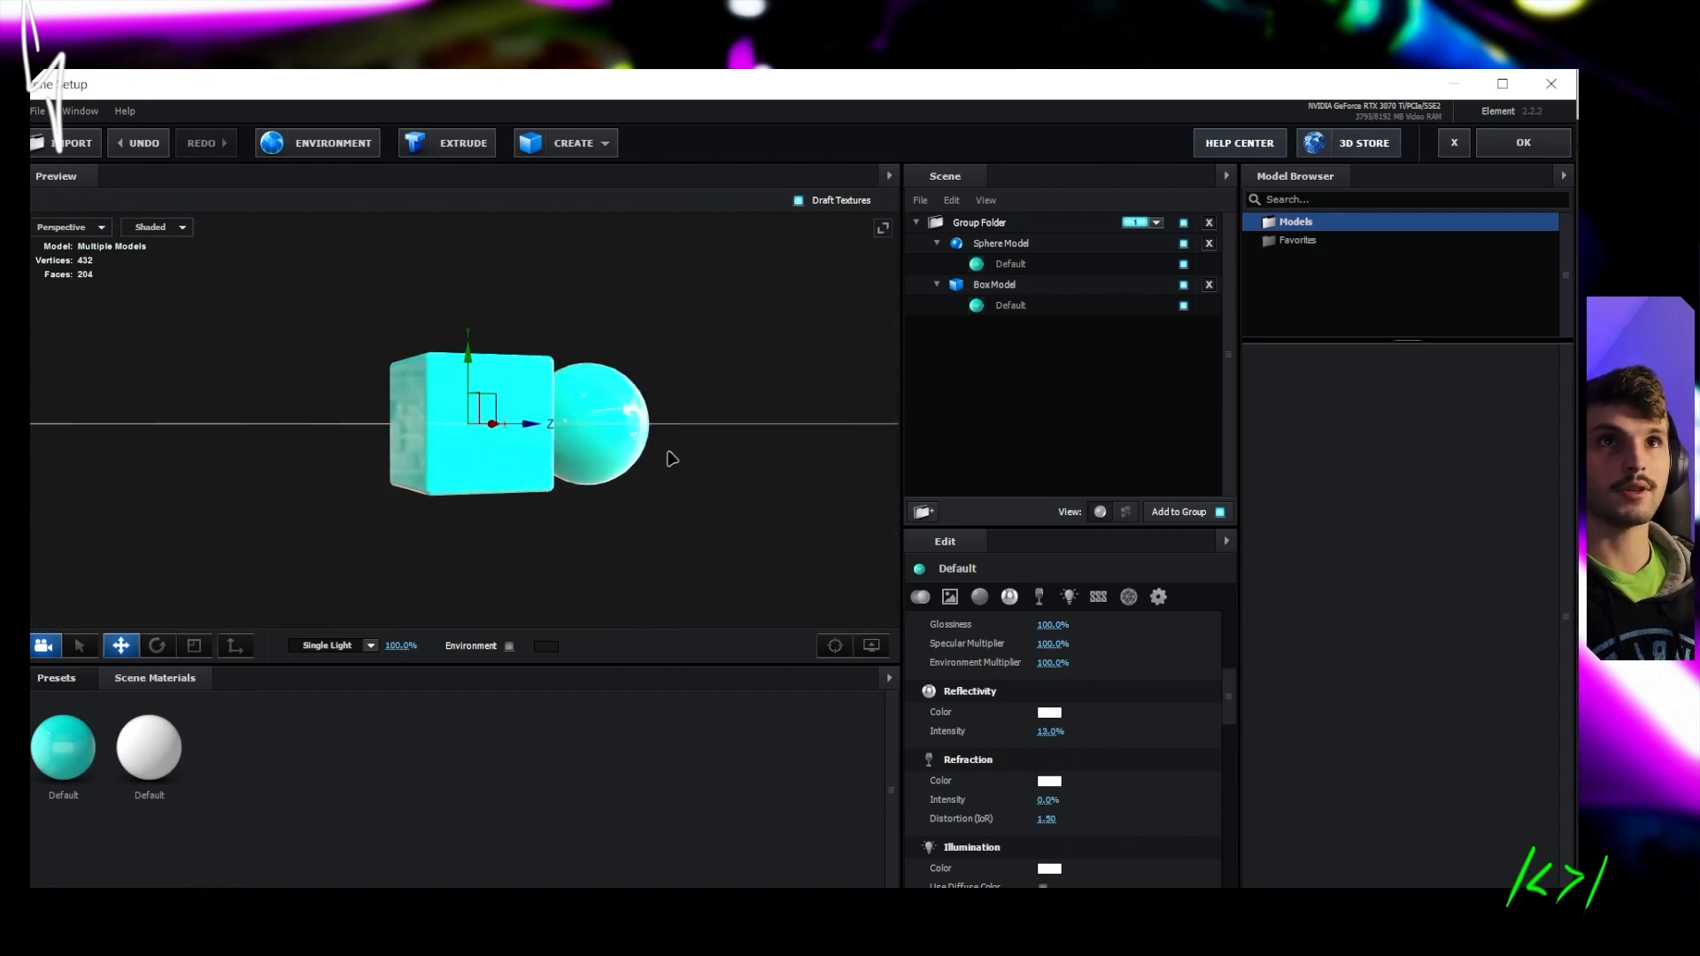
Review the Blockade Labs and Street View Download 360 sites in the browser as panorama sources and return to Scene Setup
mouse_move(425, 905)
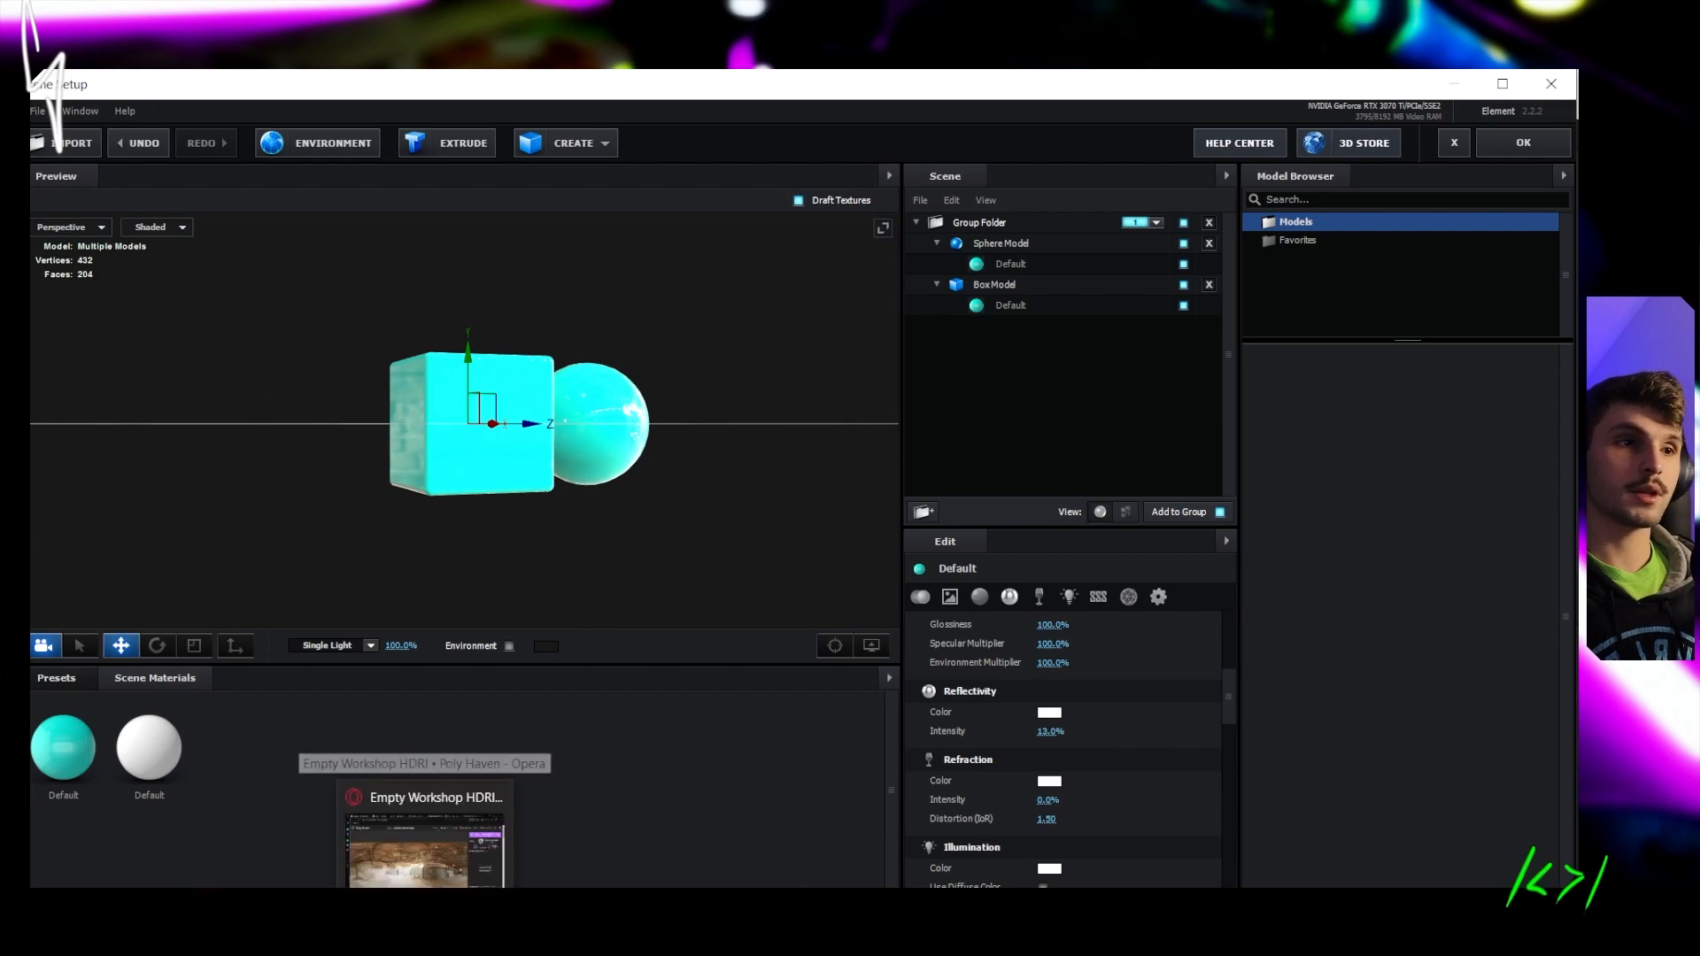
click(426, 846)
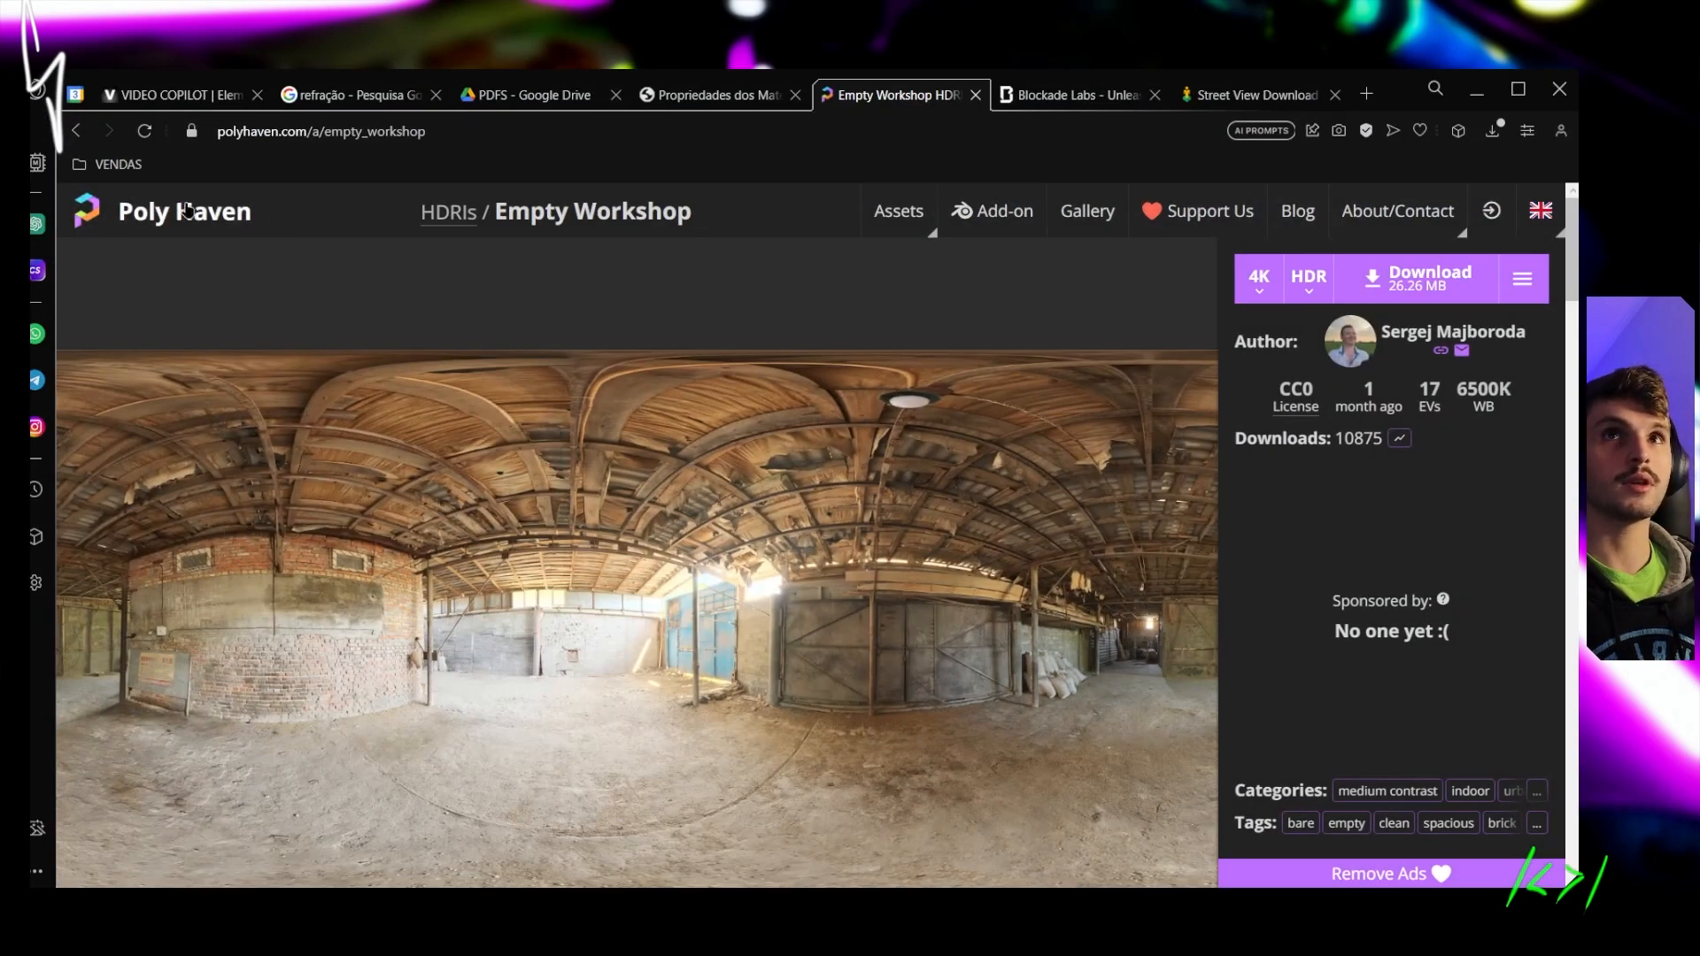
click(1075, 94)
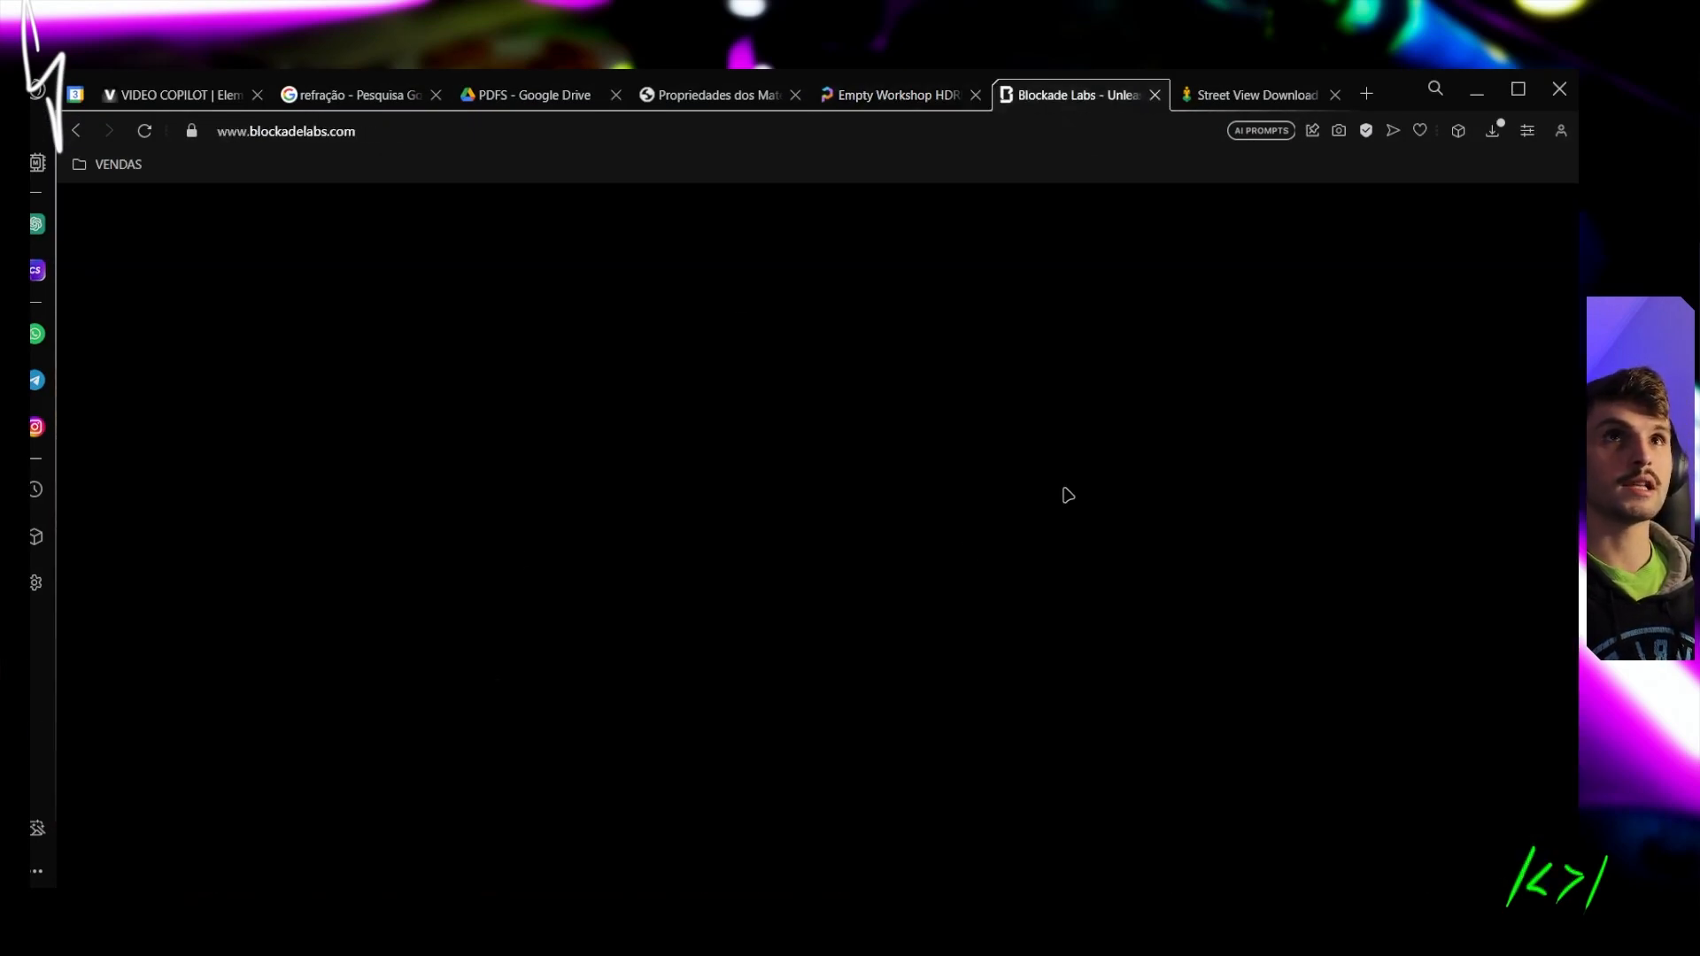
click(144, 131)
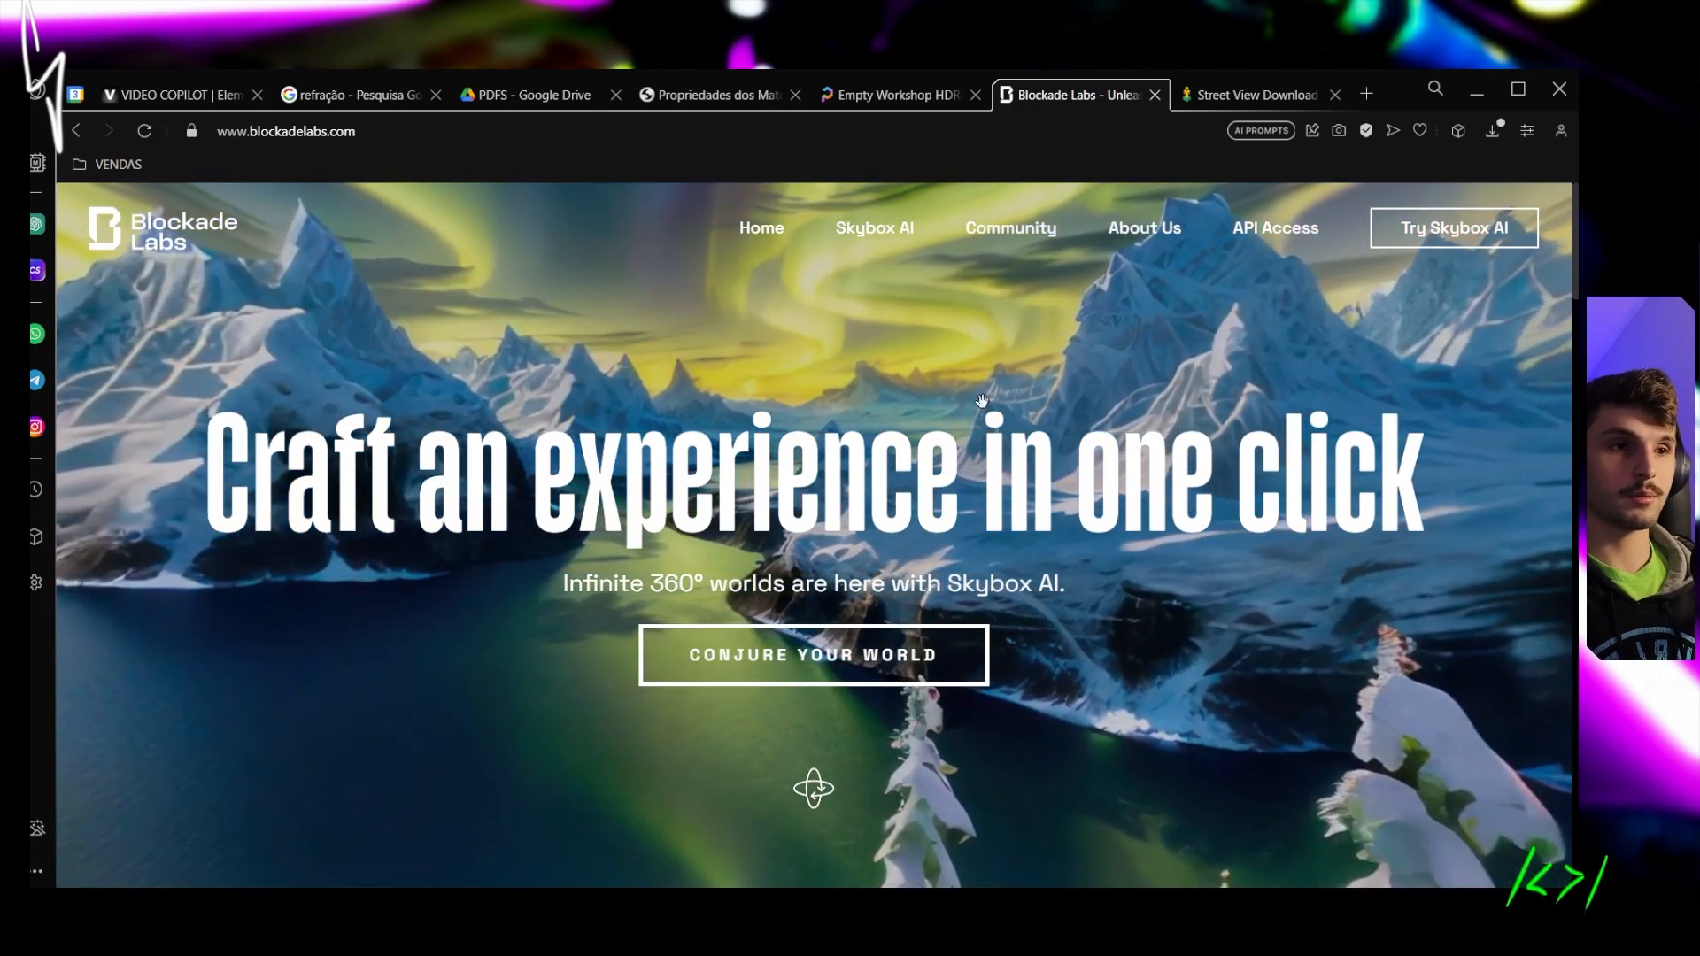
click(1257, 94)
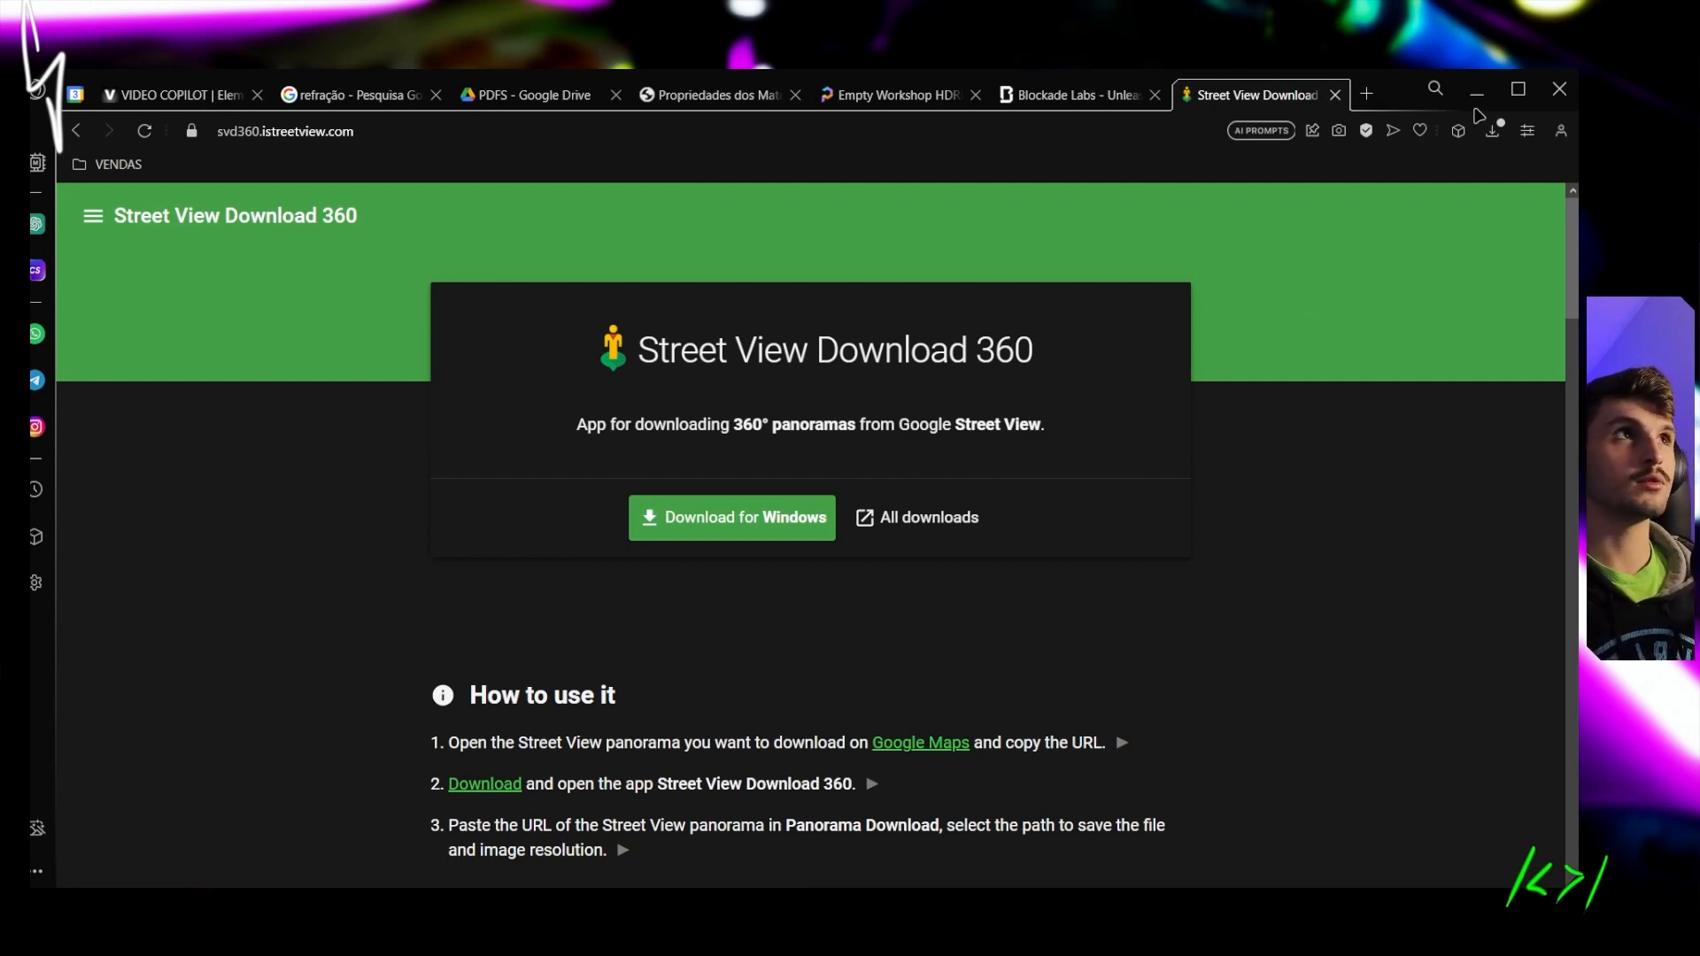
click(1477, 93)
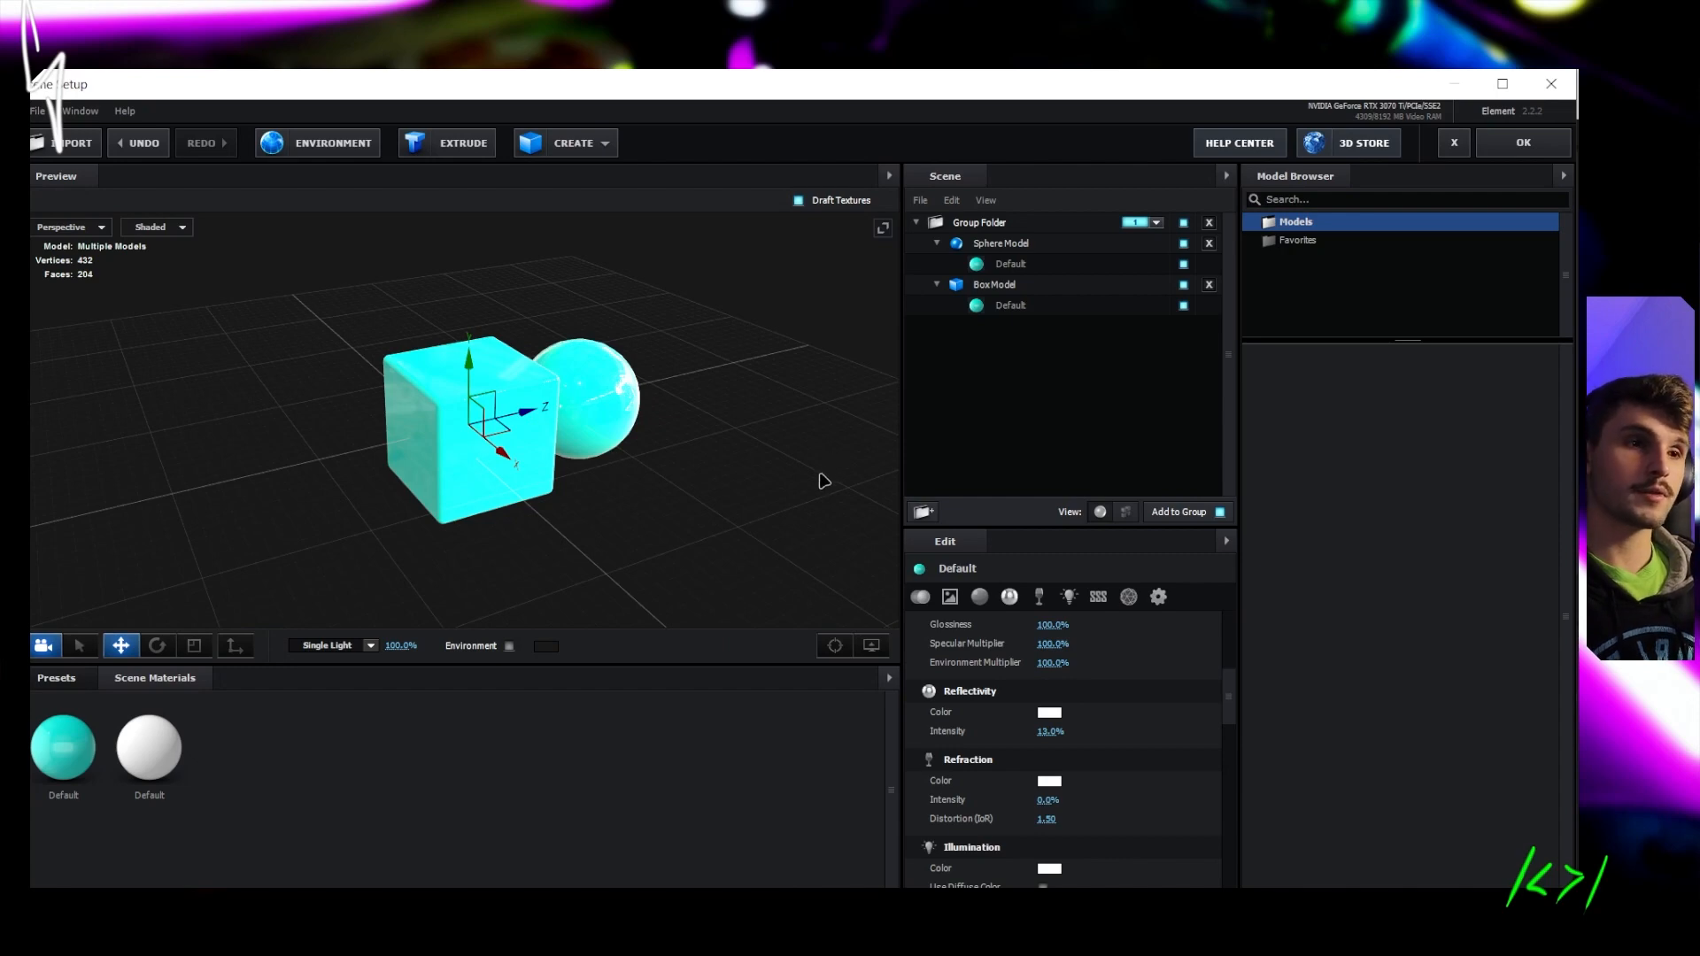
Examine the glossy cyan box and sphere from several angles and select the Box Model's Default material
mouse_move(708, 453)
mouse_down()
mouse_move(694, 441)
mouse_move(721, 448)
mouse_up()
drag(619, 496, 741, 449)
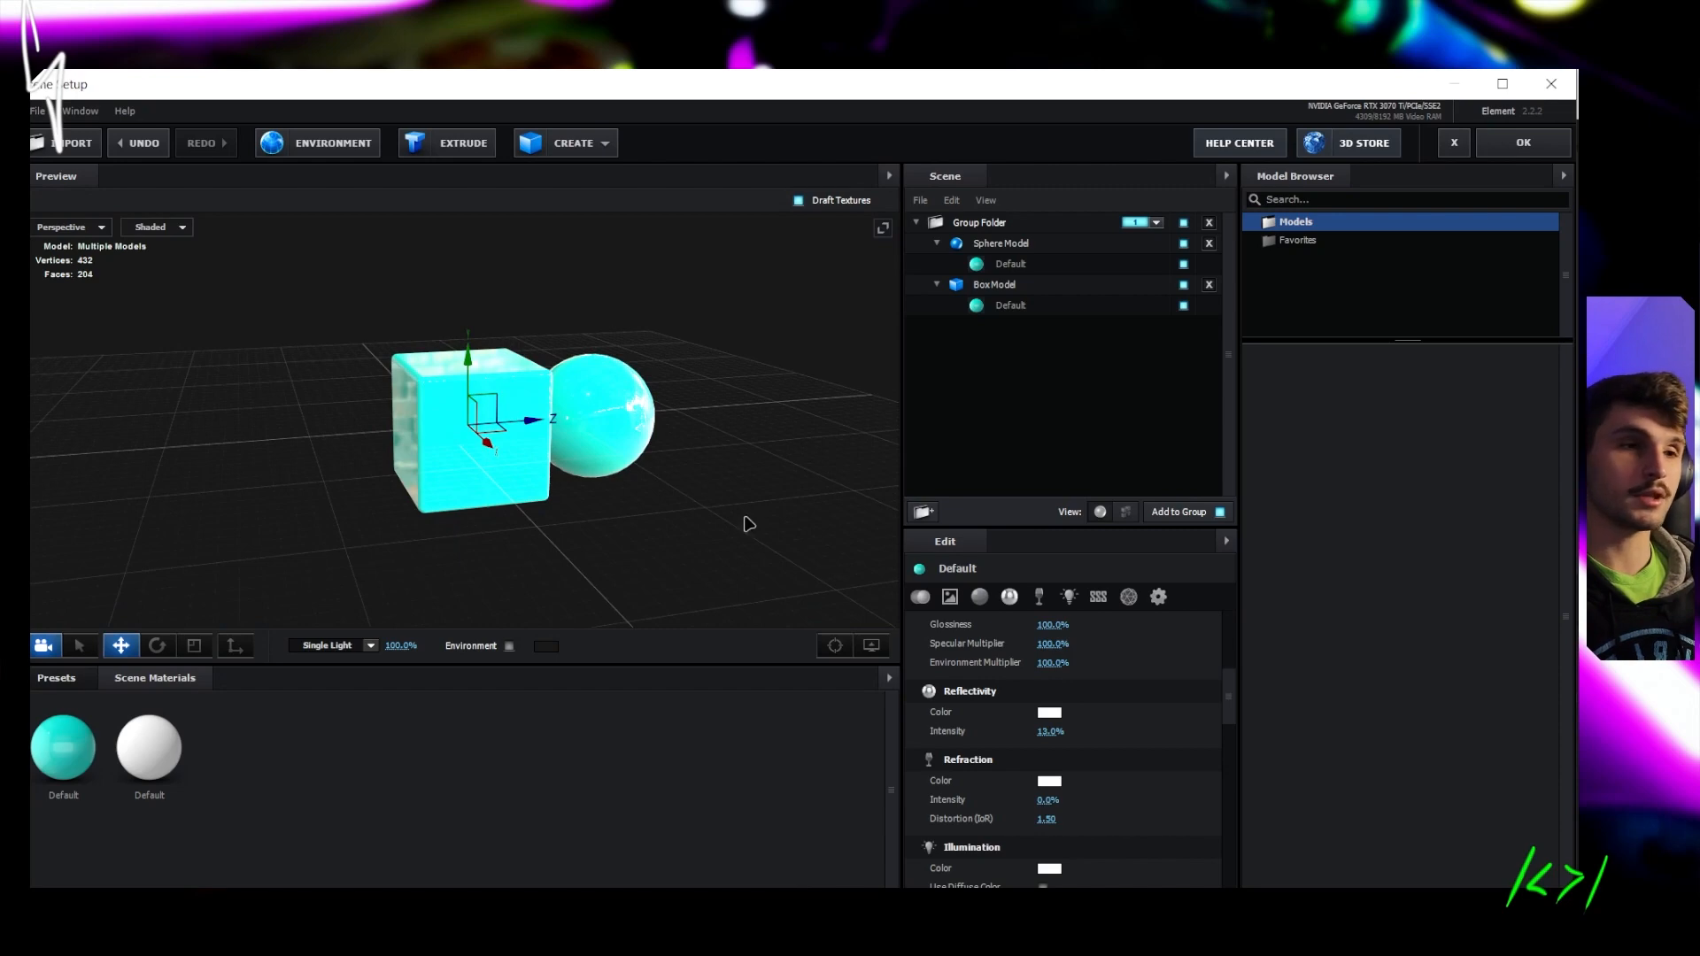
drag(684, 518, 584, 374)
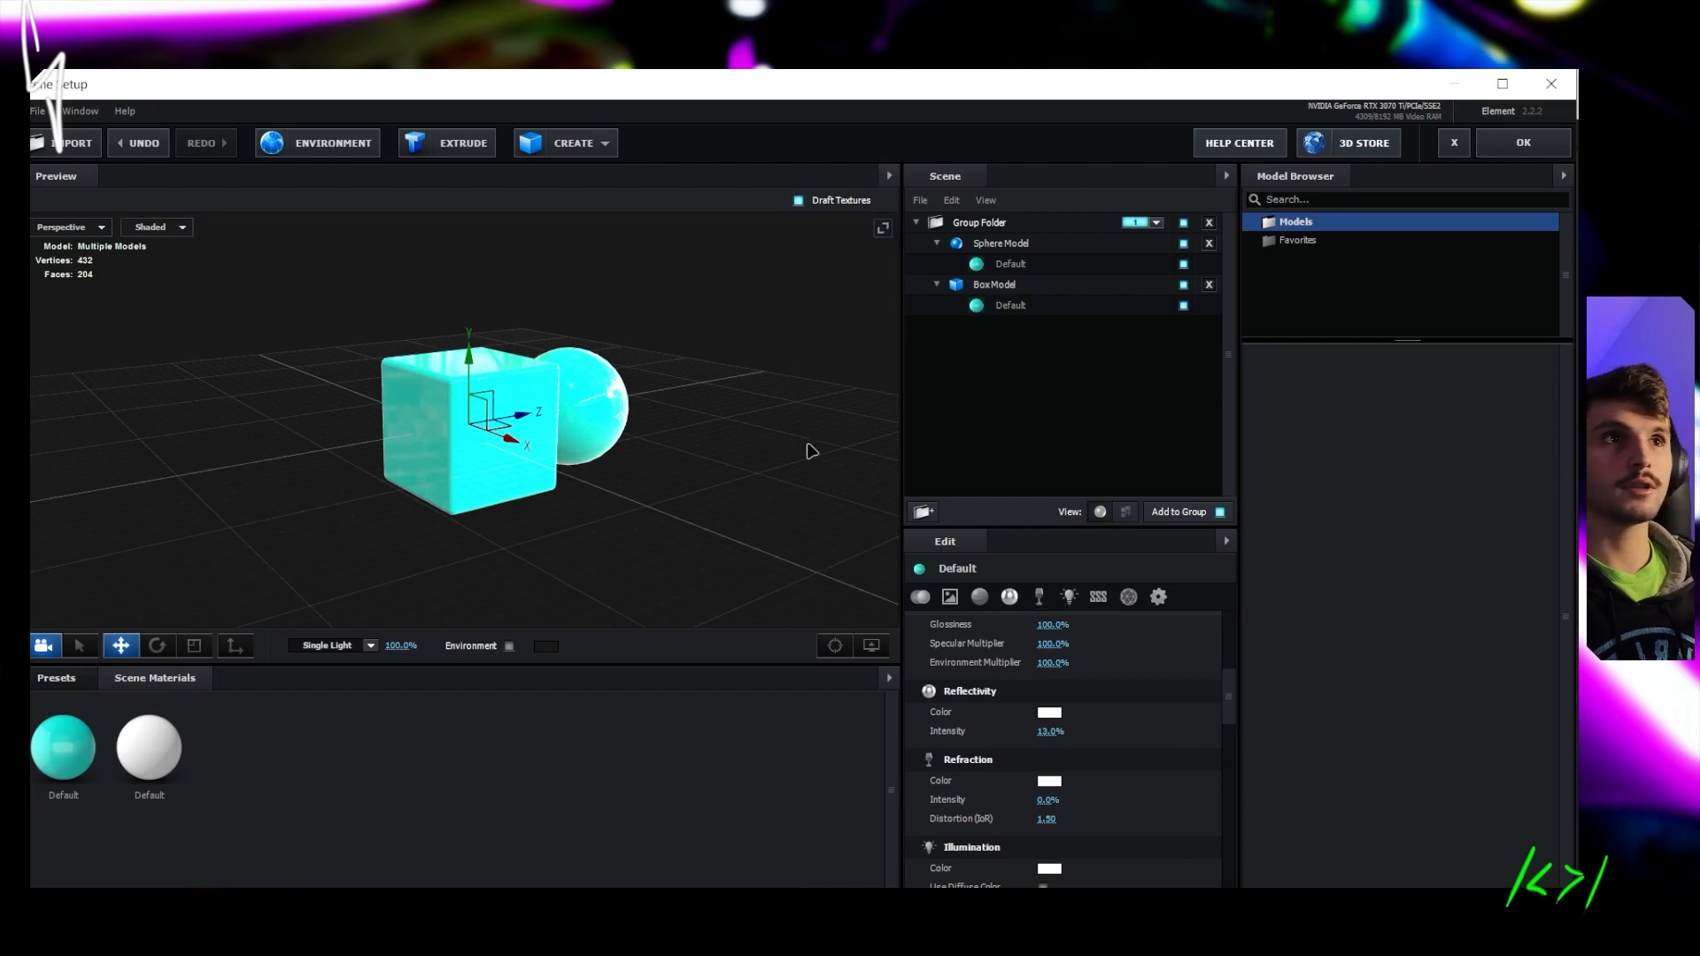
drag(809, 449, 566, 315)
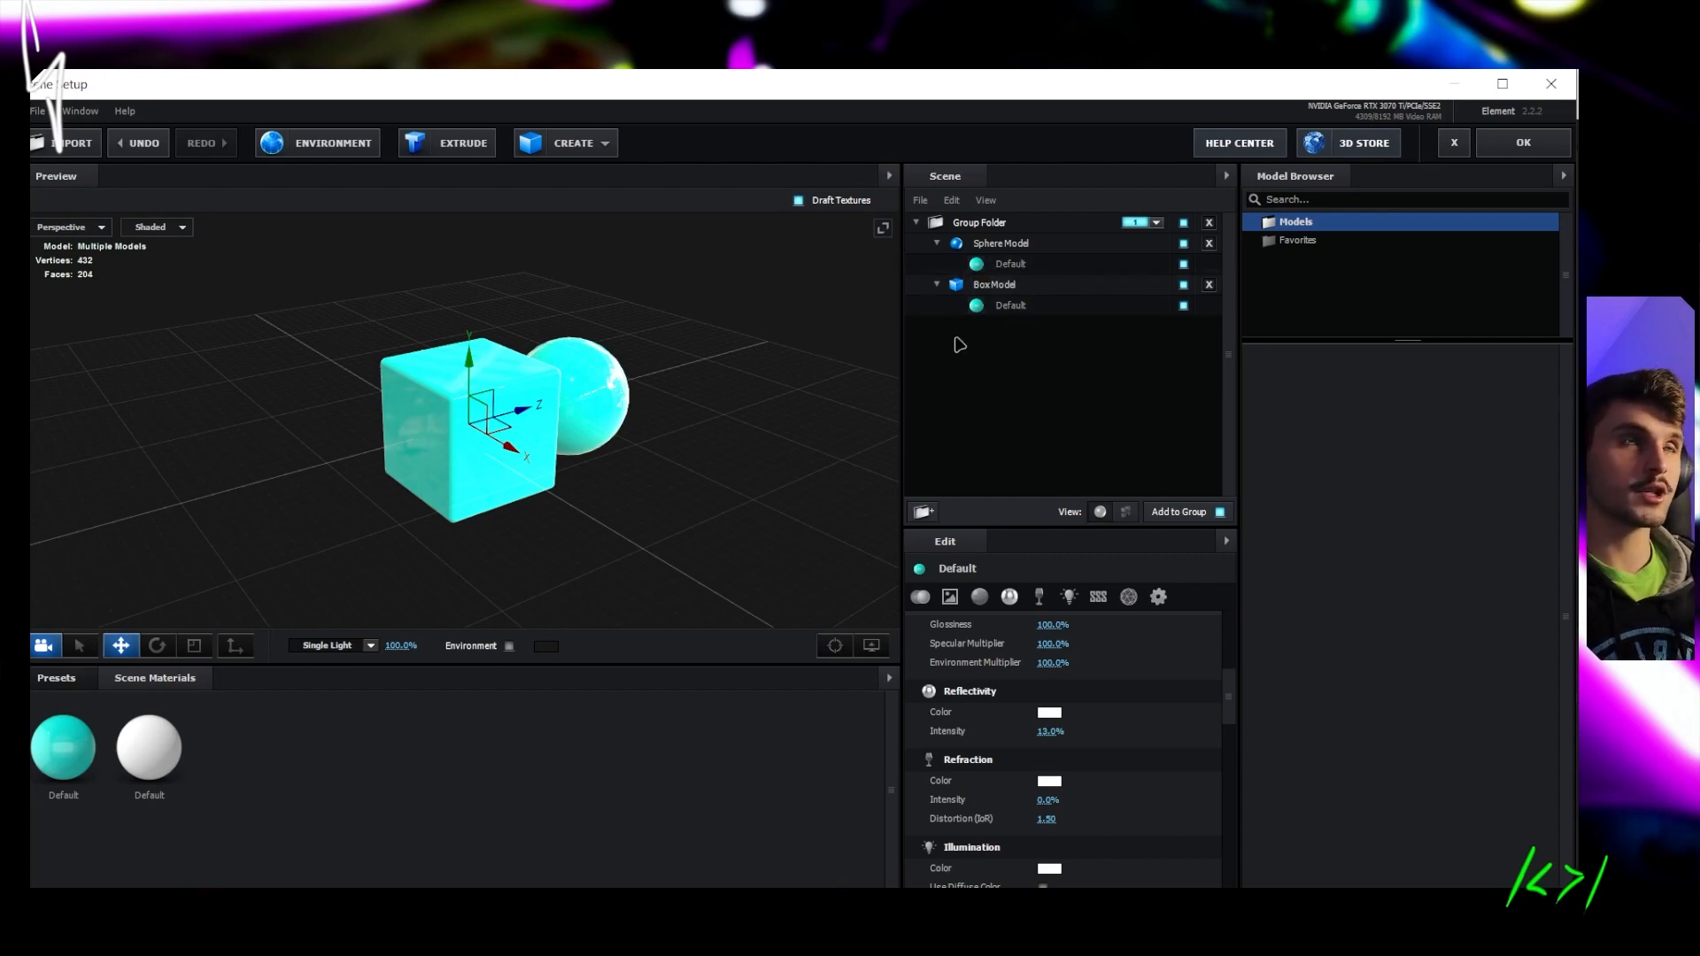
click(993, 285)
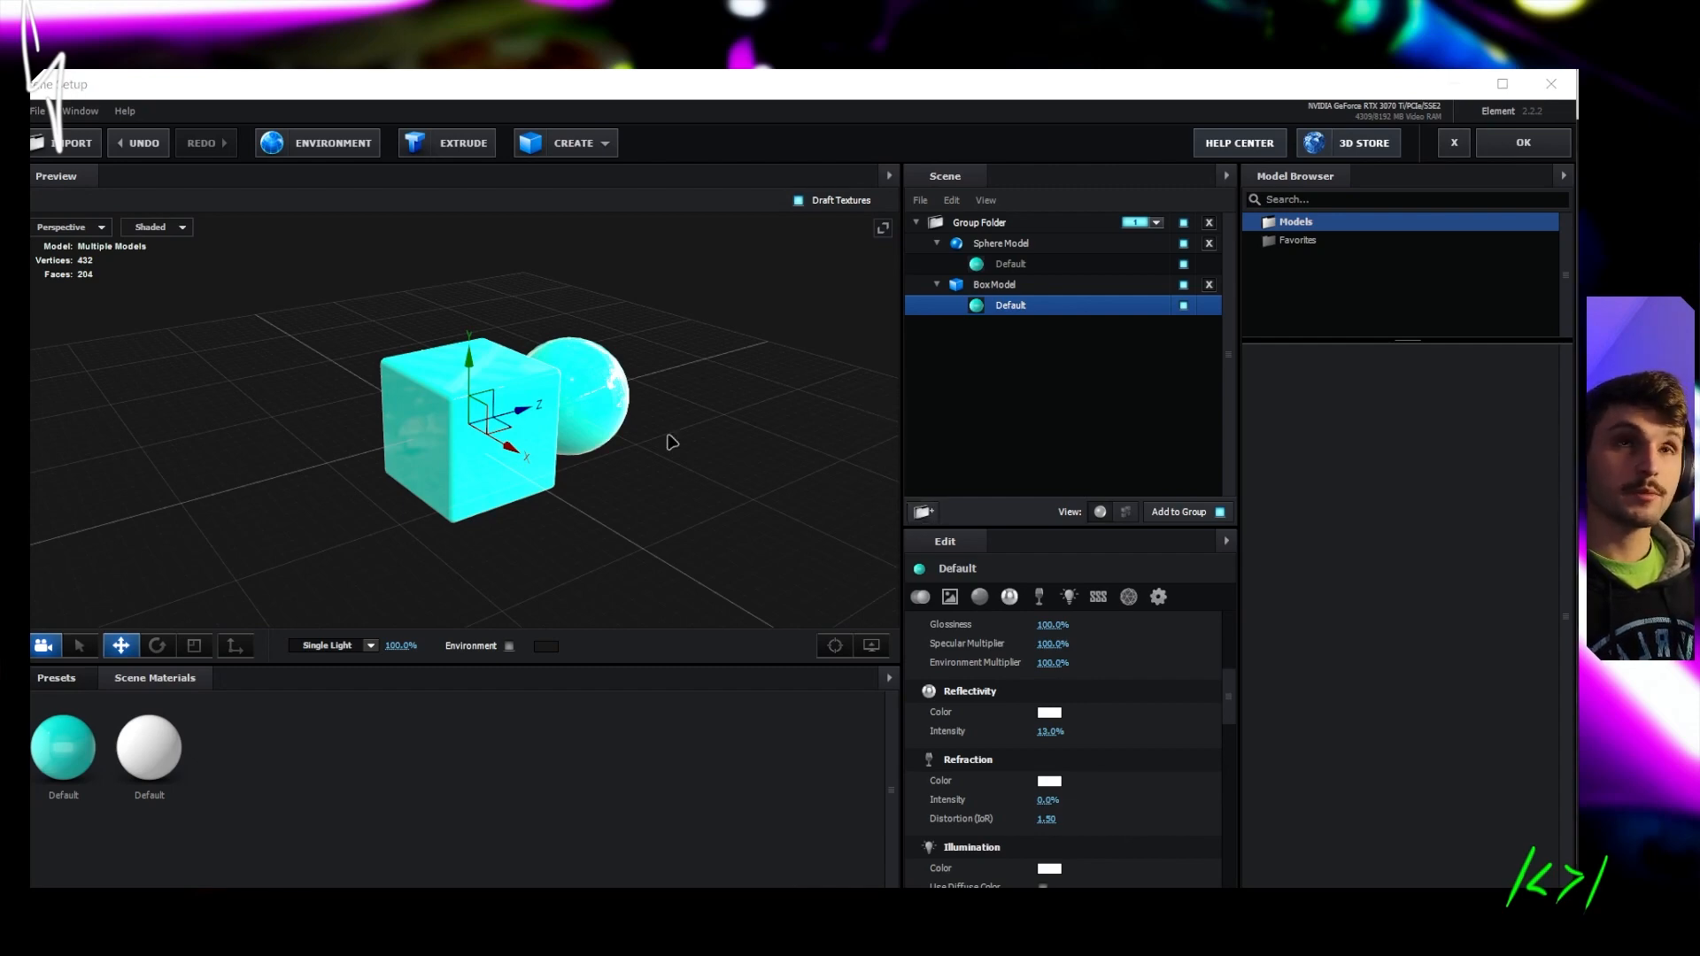
mouse_move(685, 437)
mouse_down()
mouse_move(533, 432)
mouse_move(648, 416)
mouse_move(666, 446)
mouse_up()
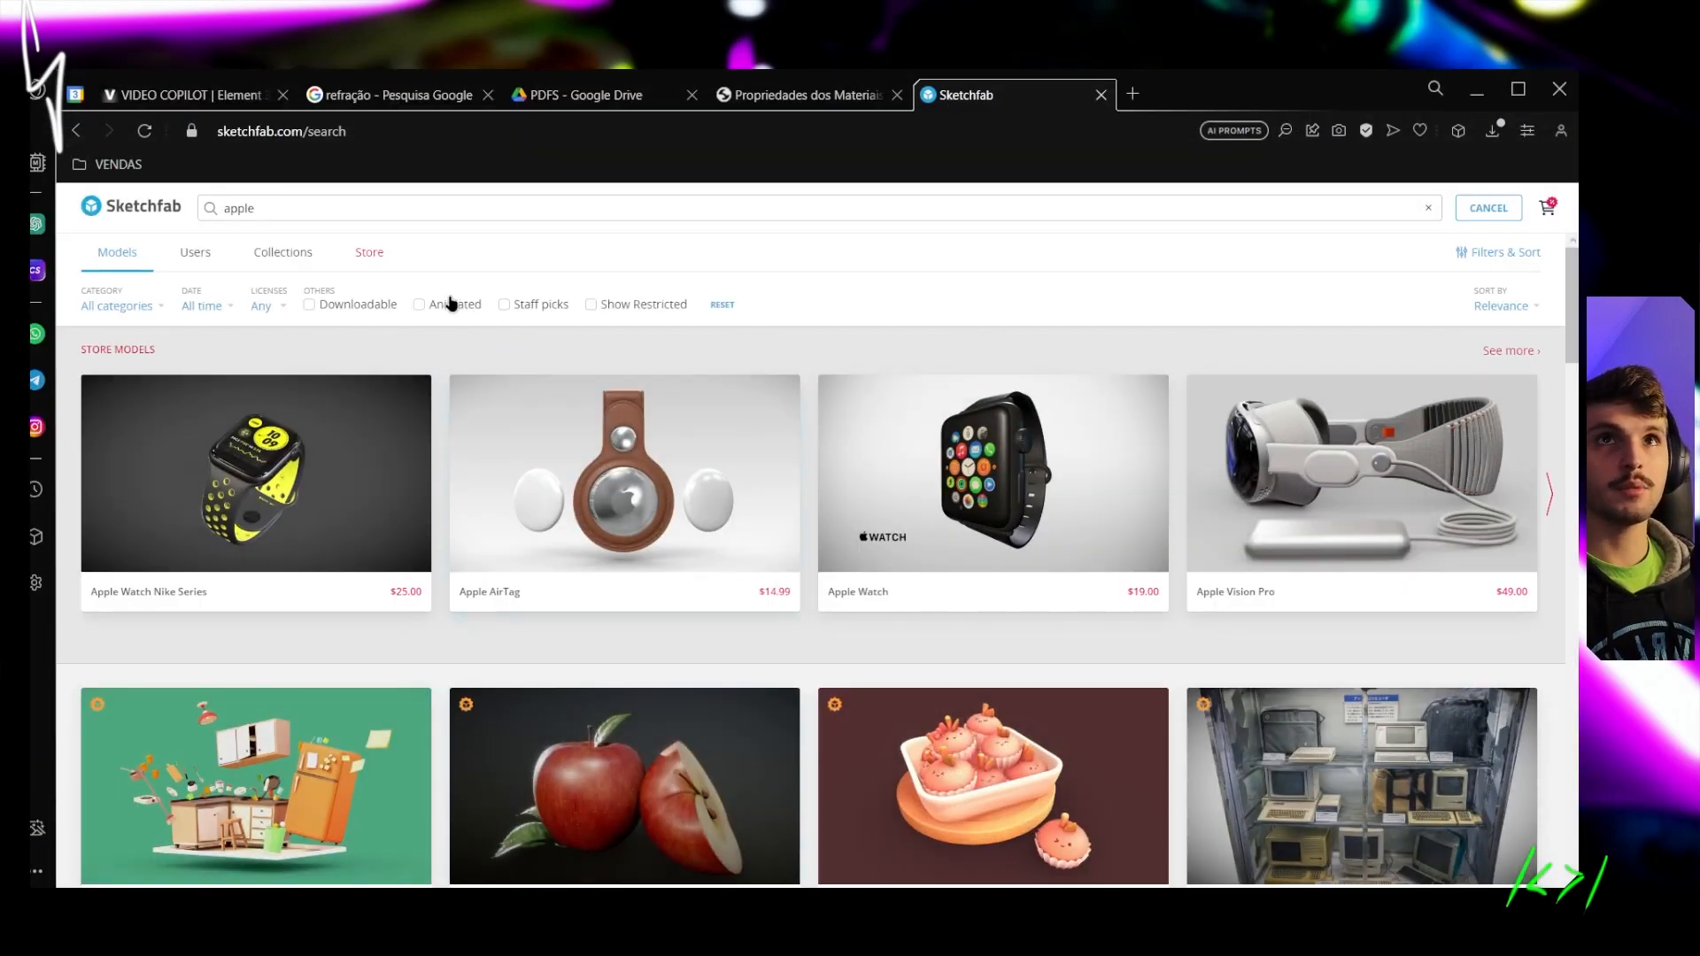
Switch to Sketchfab in the browser, browse the apple search results and open a red apple model
scroll(361, 545, down, 10)
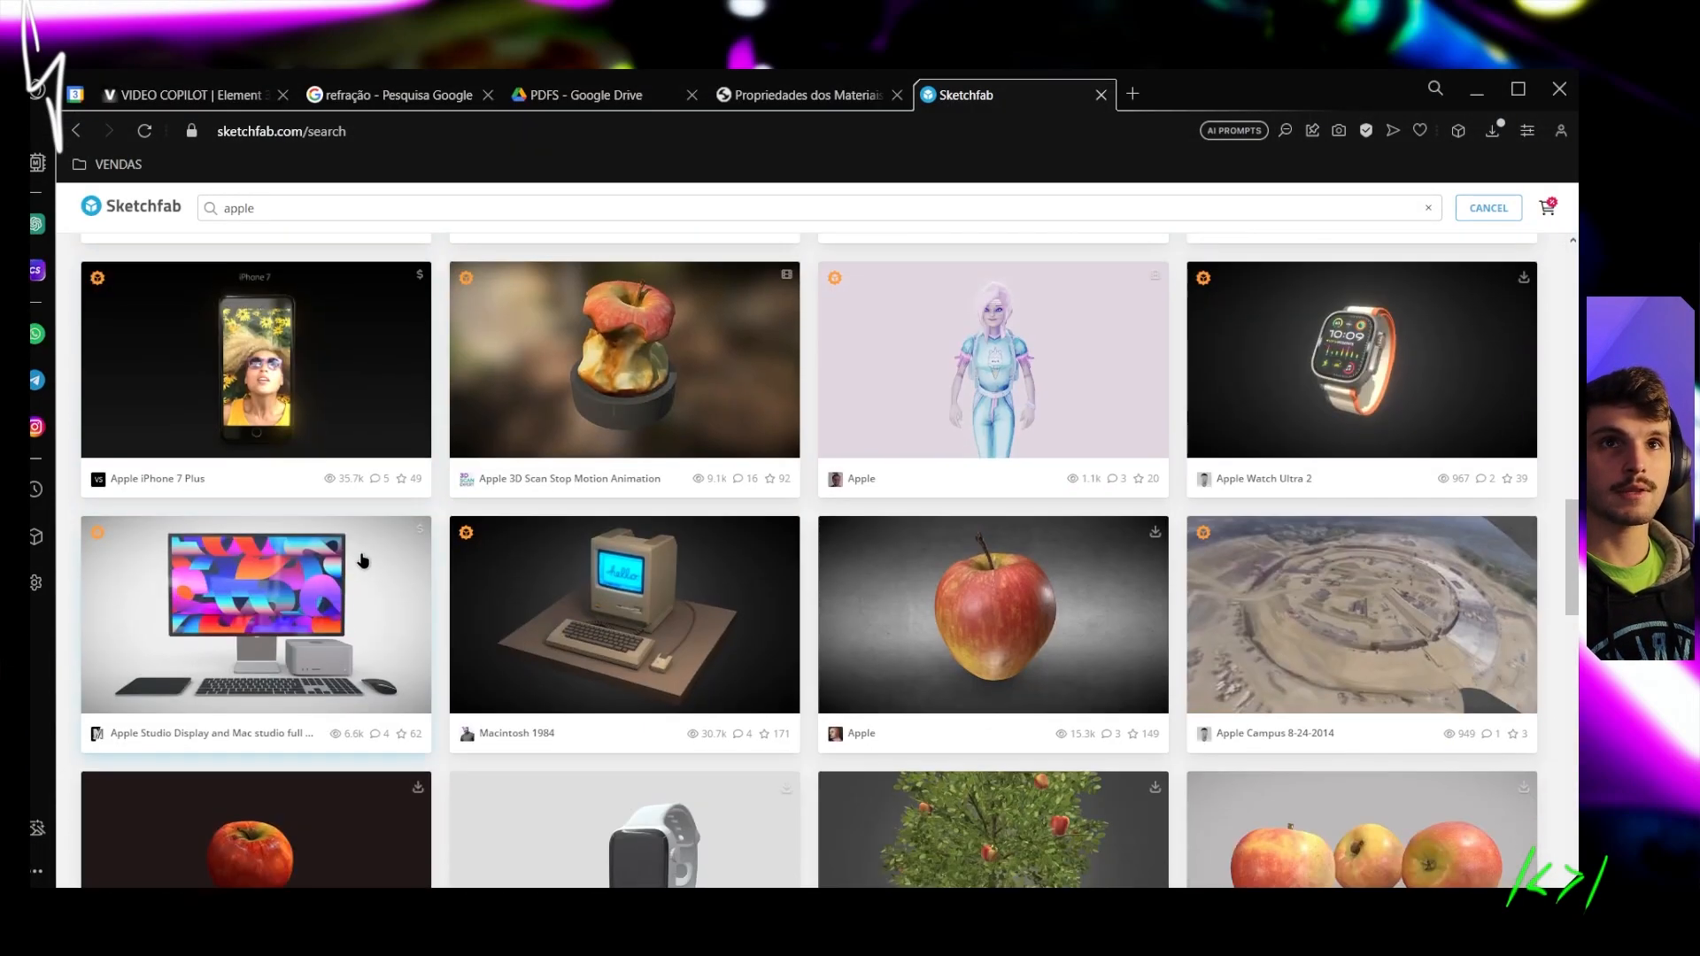
scroll(362, 560, down, 3)
click(337, 650)
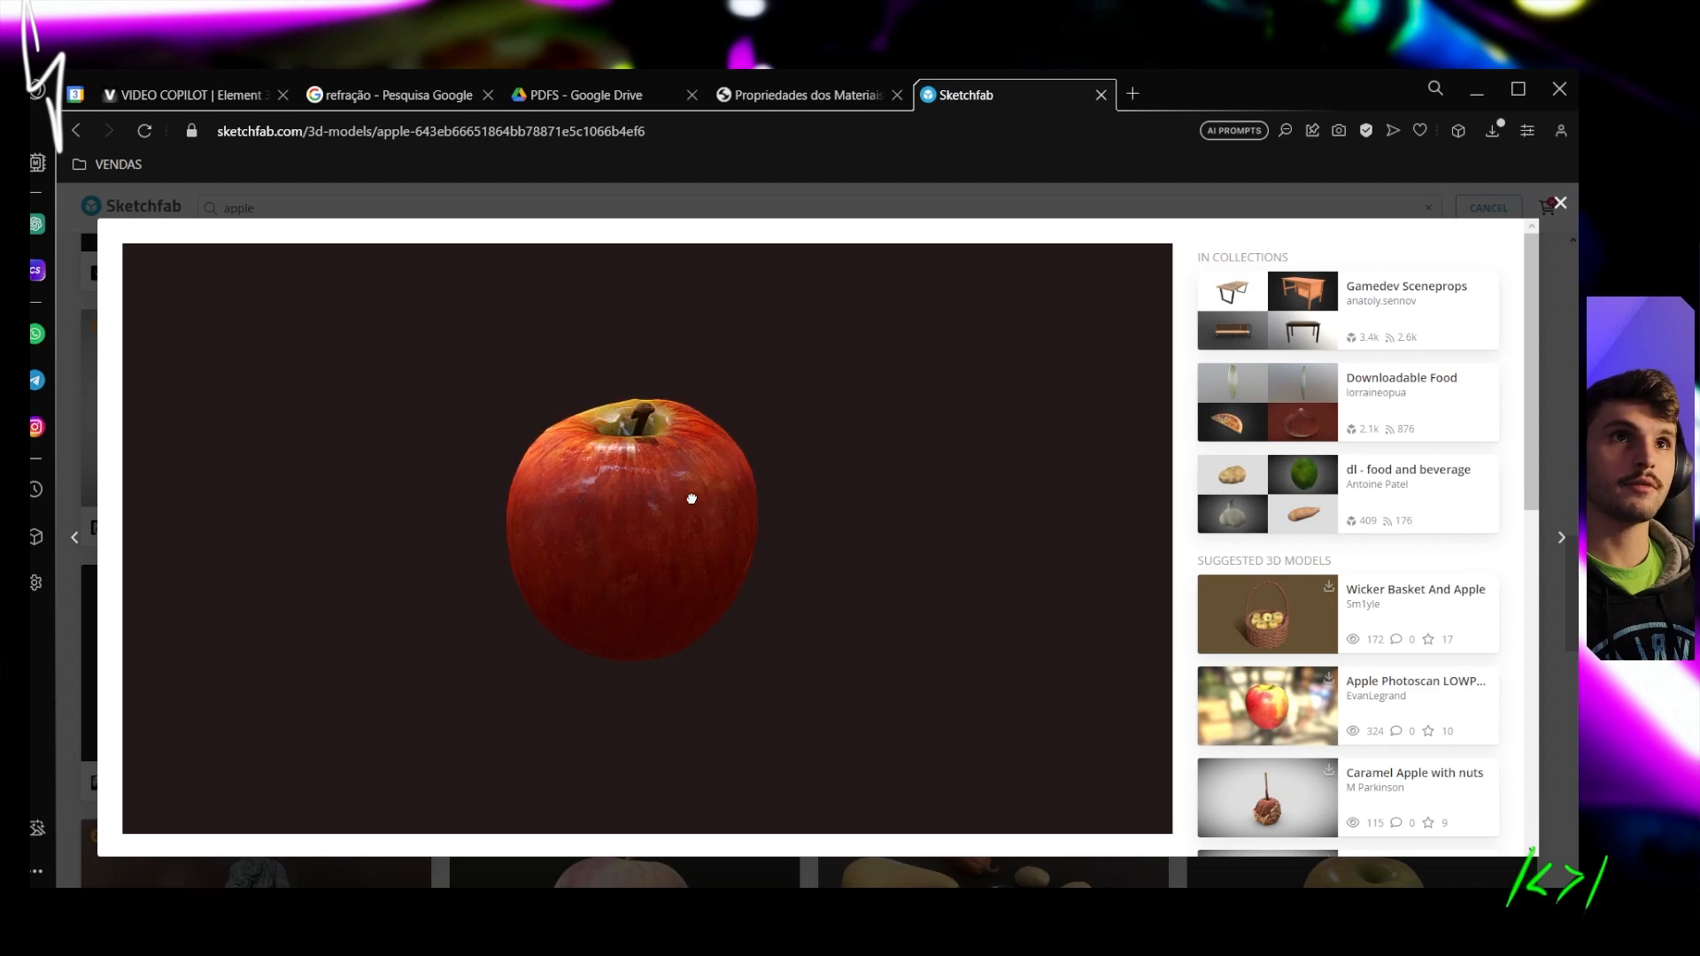
Download the red apple model in its original FBX format and save it as apple.zip on the desktop
scroll(790, 506, down, 6)
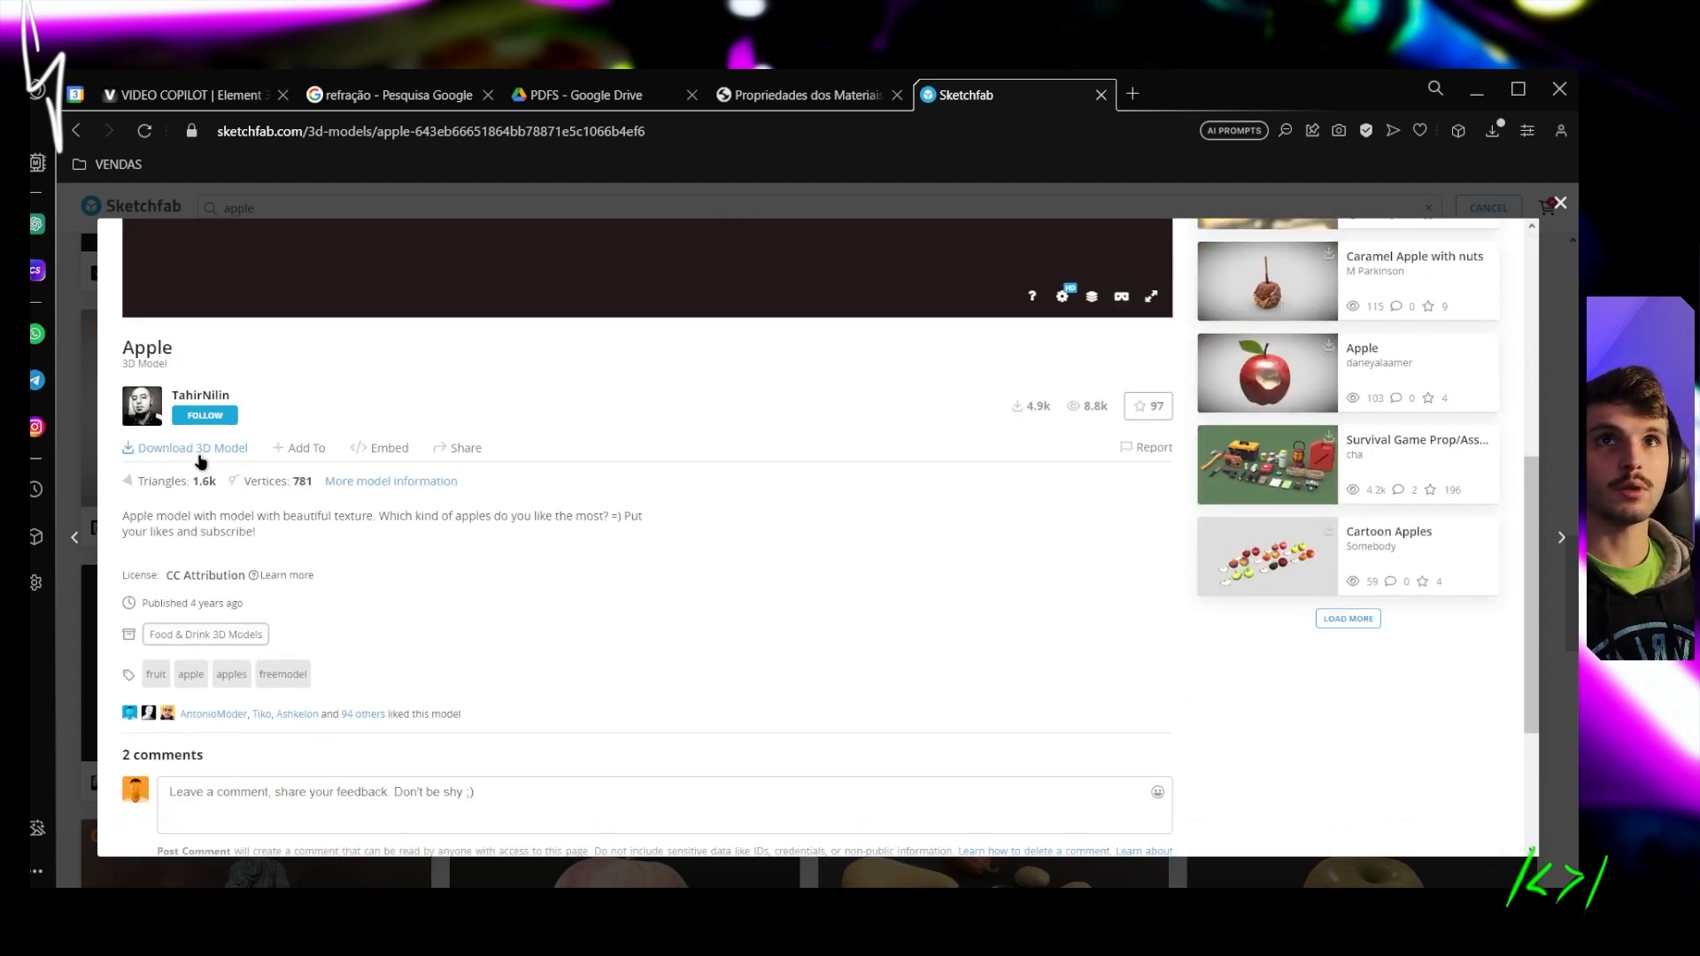
click(196, 449)
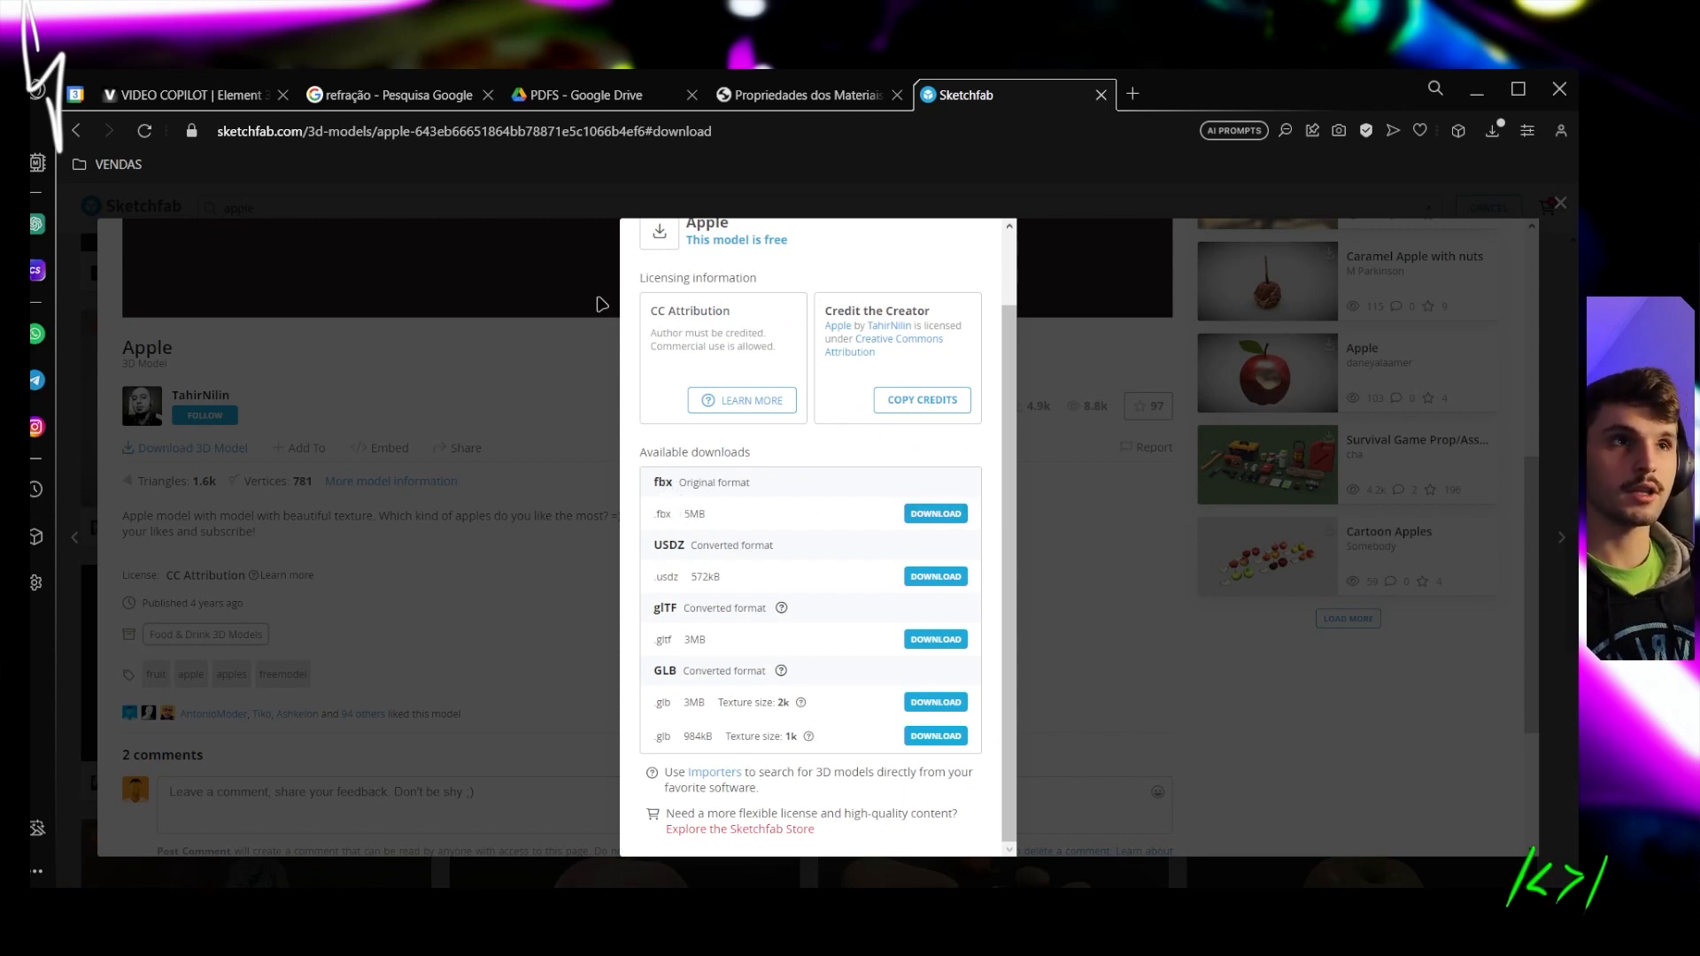
click(936, 515)
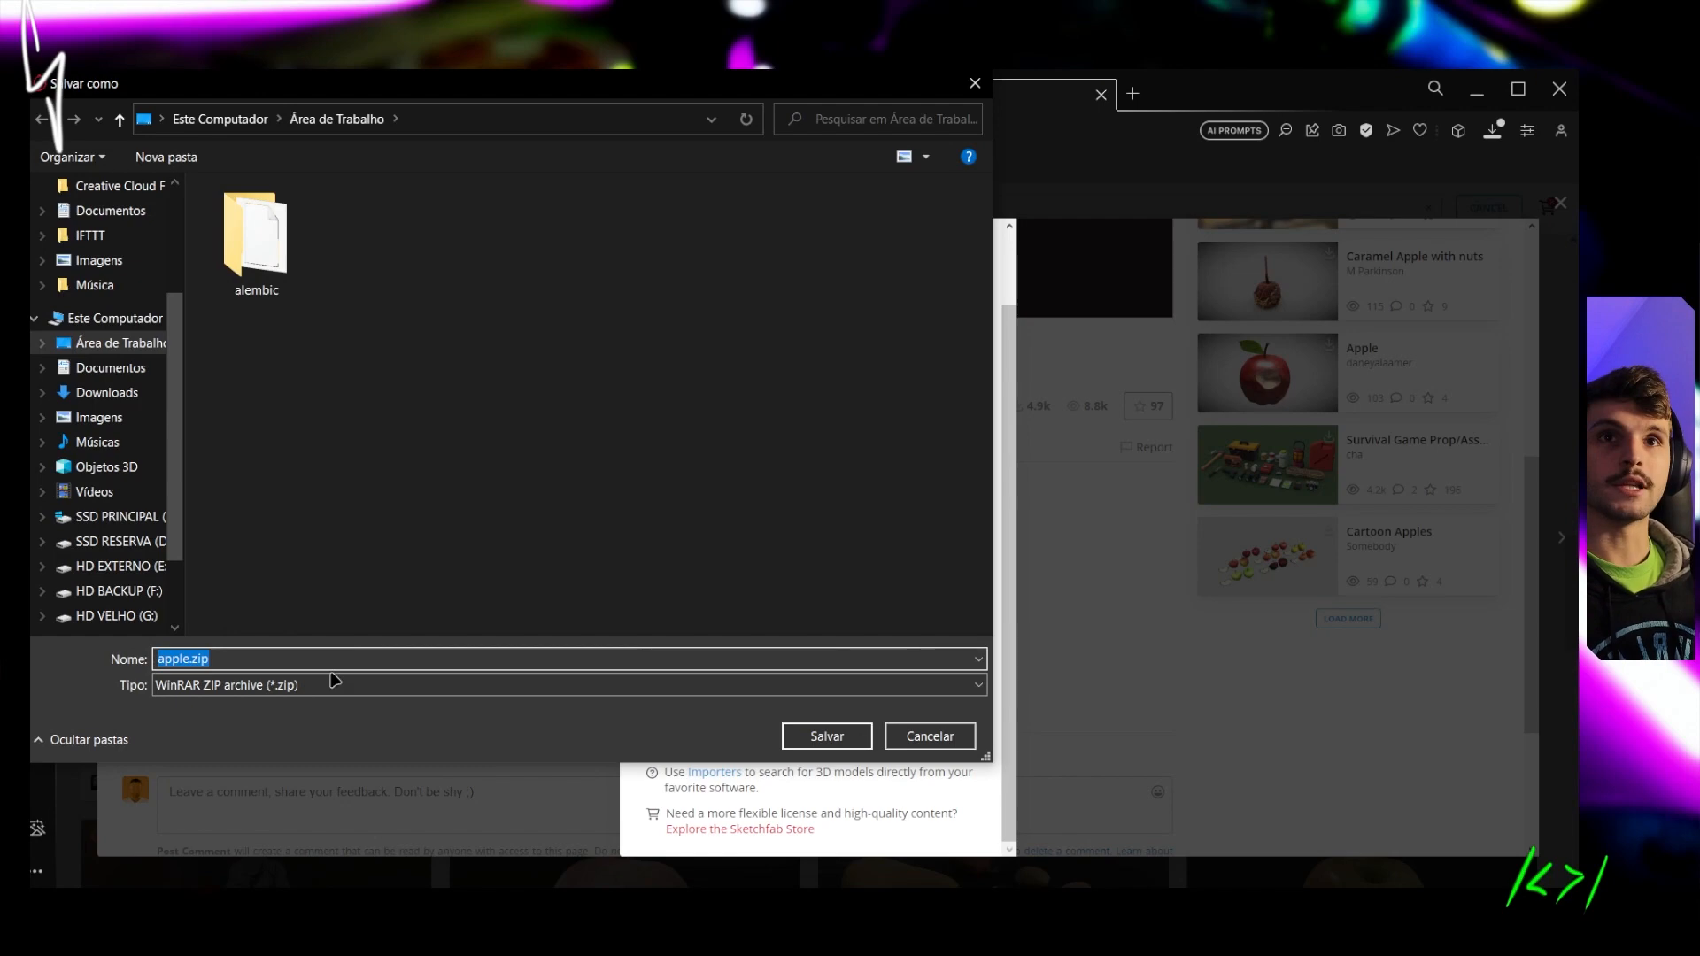
click(839, 739)
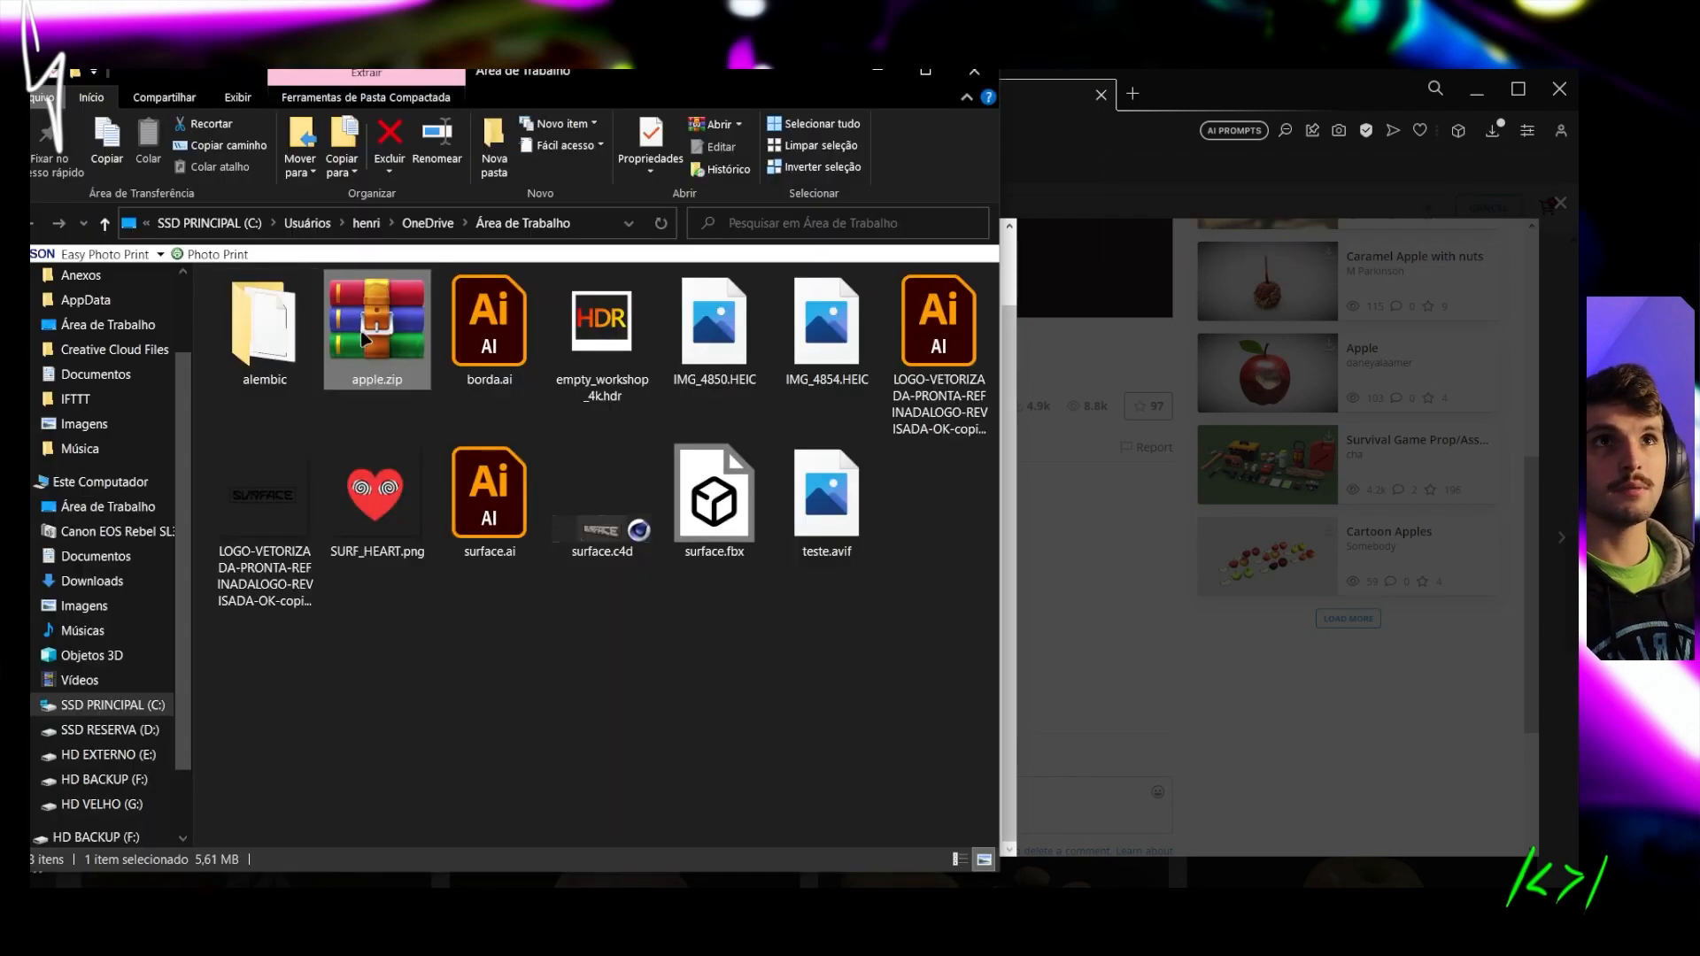
Extract apple.zip on the desktop and open the extracted apple folder
right_click(363, 335)
click(215, 419)
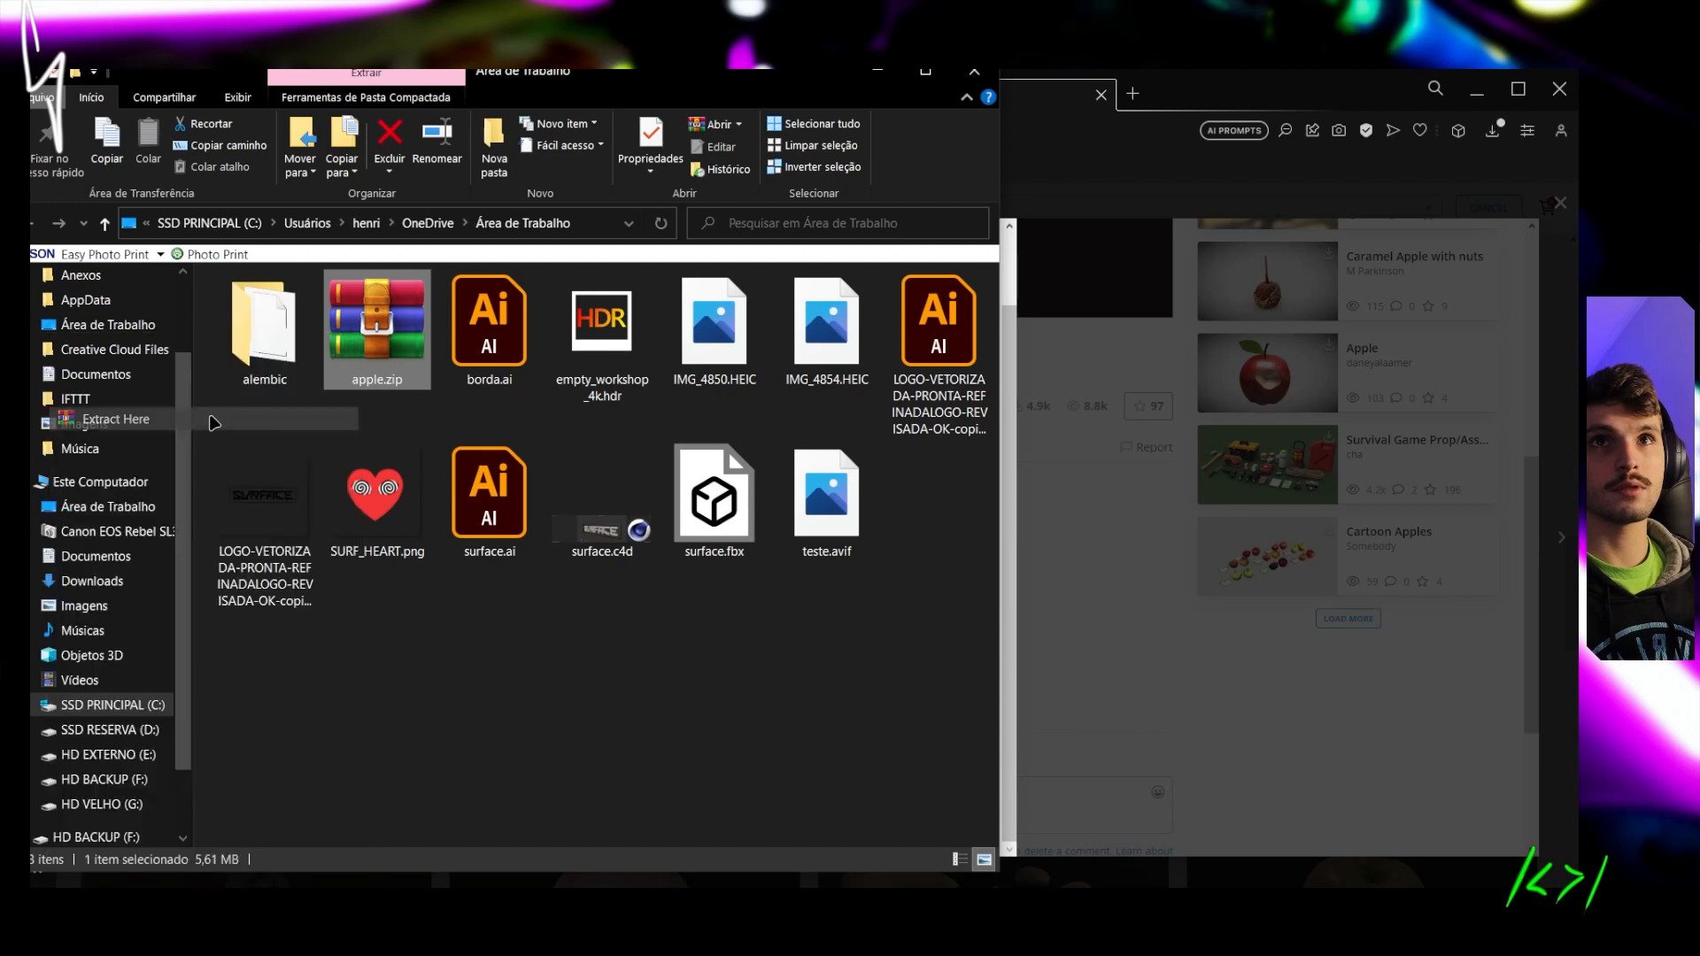
double_click(376, 383)
double_click(288, 307)
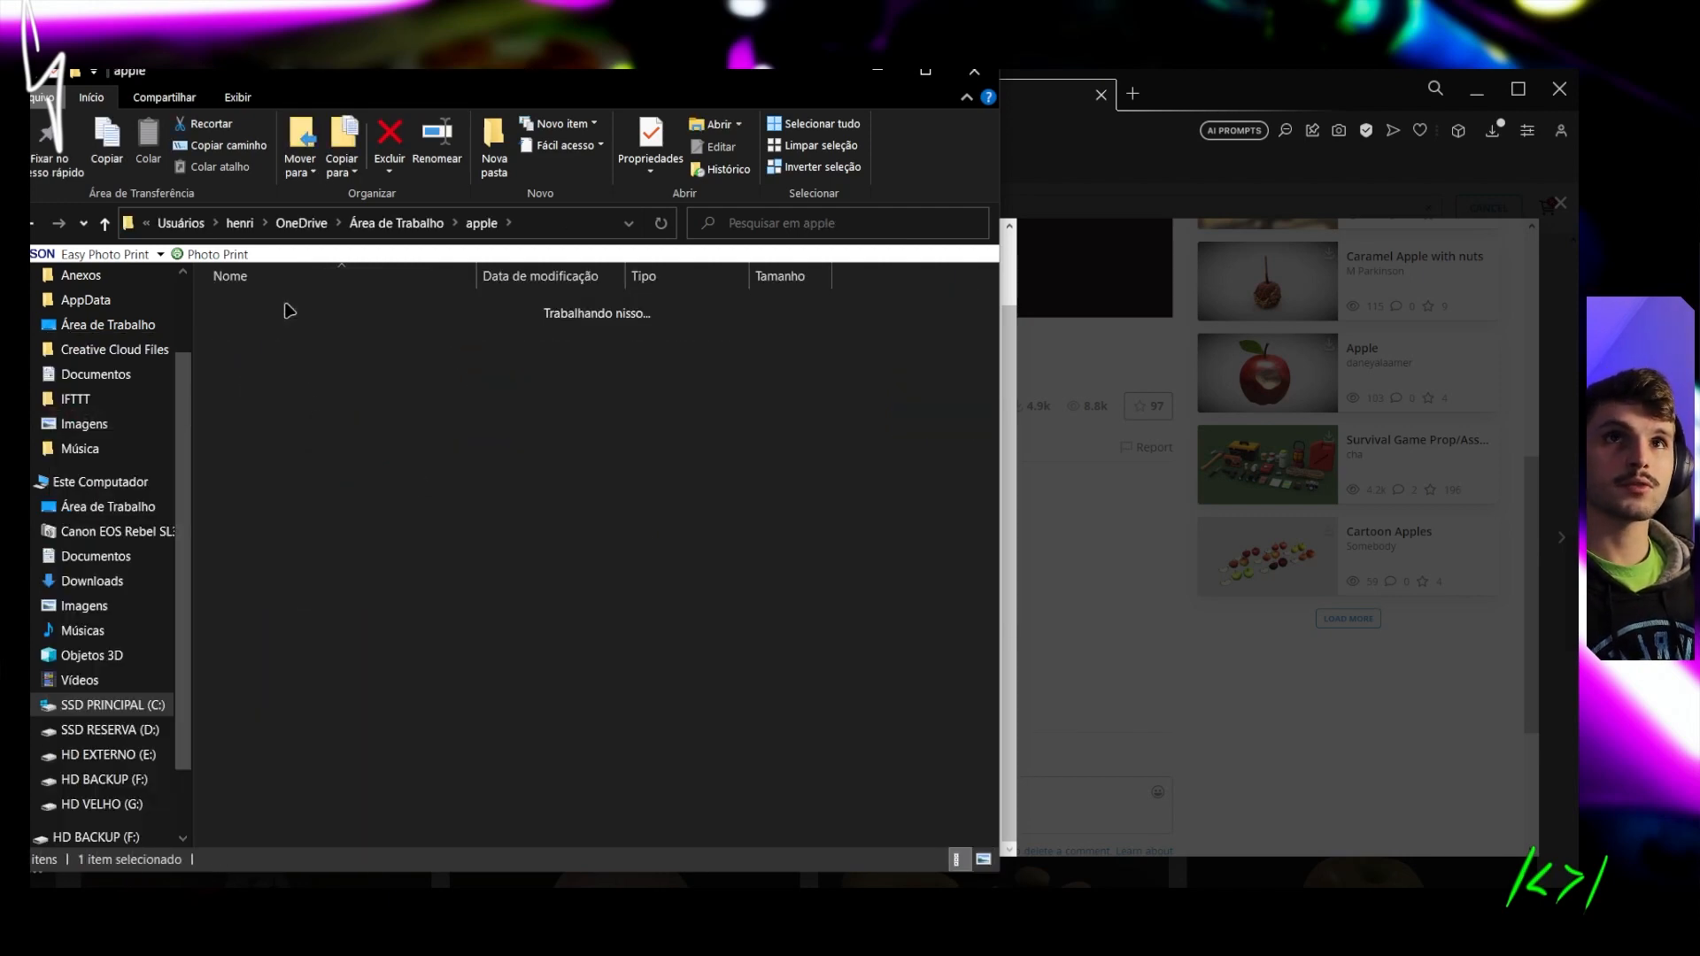
click(482, 223)
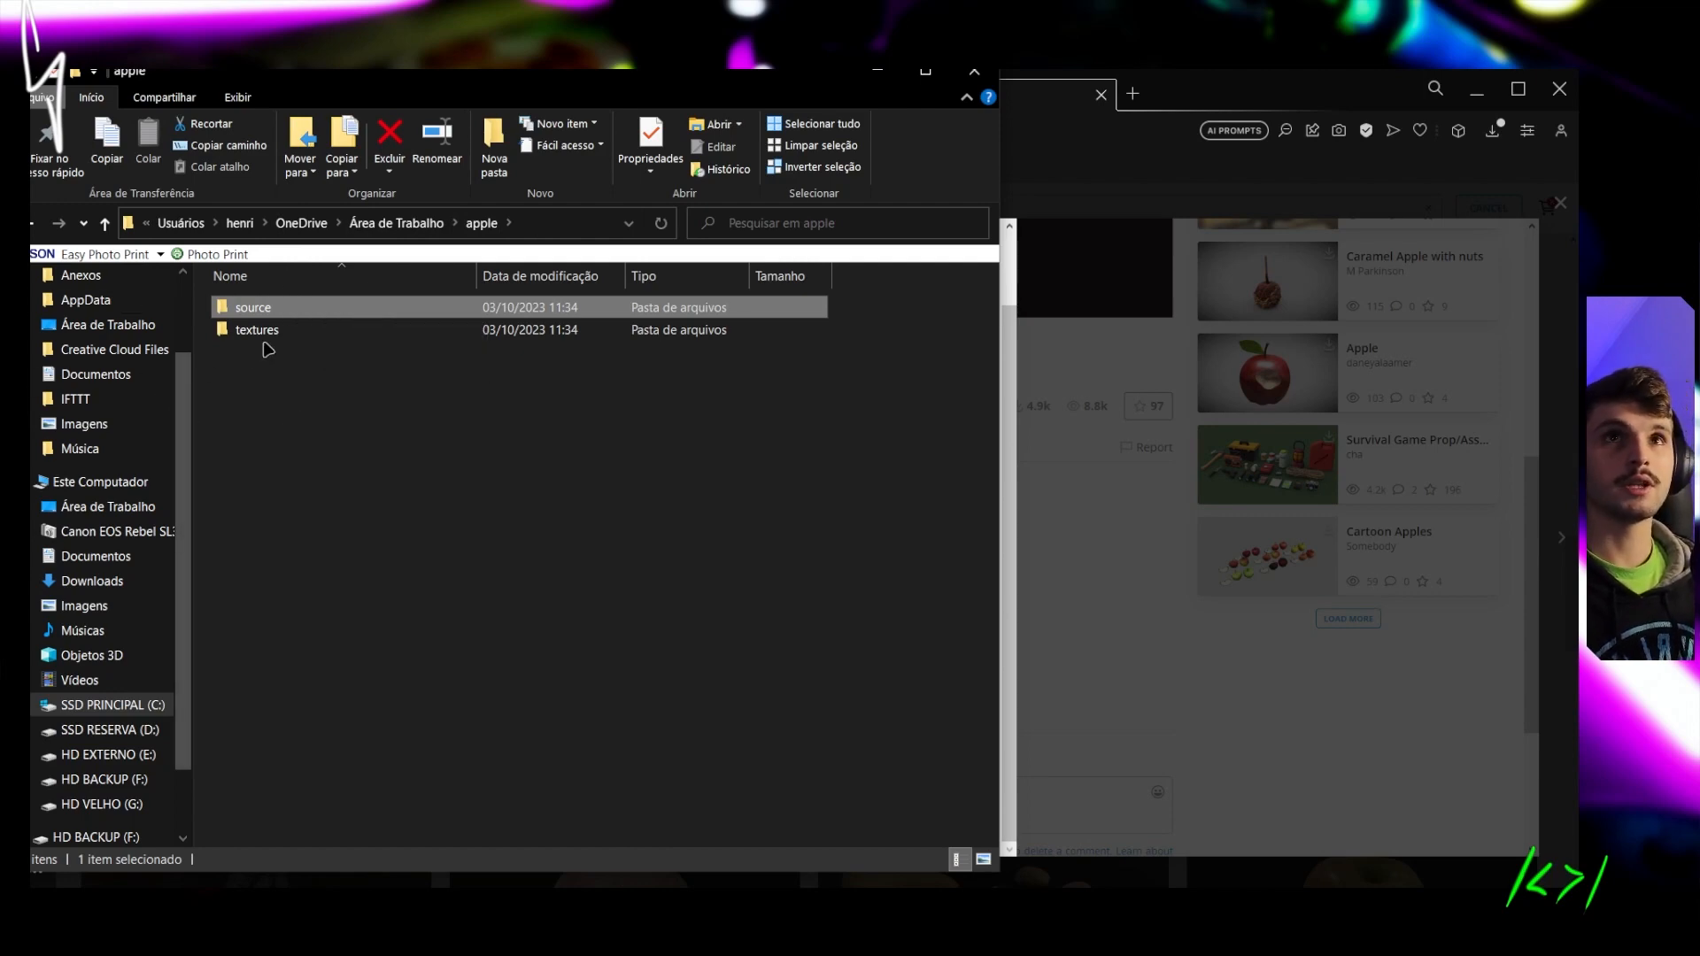
Open the apple's textures folder and inspect the bumpapple.png and tttt.png texture images
click(265, 335)
double_click(265, 331)
drag(241, 443, 417, 372)
click(431, 453)
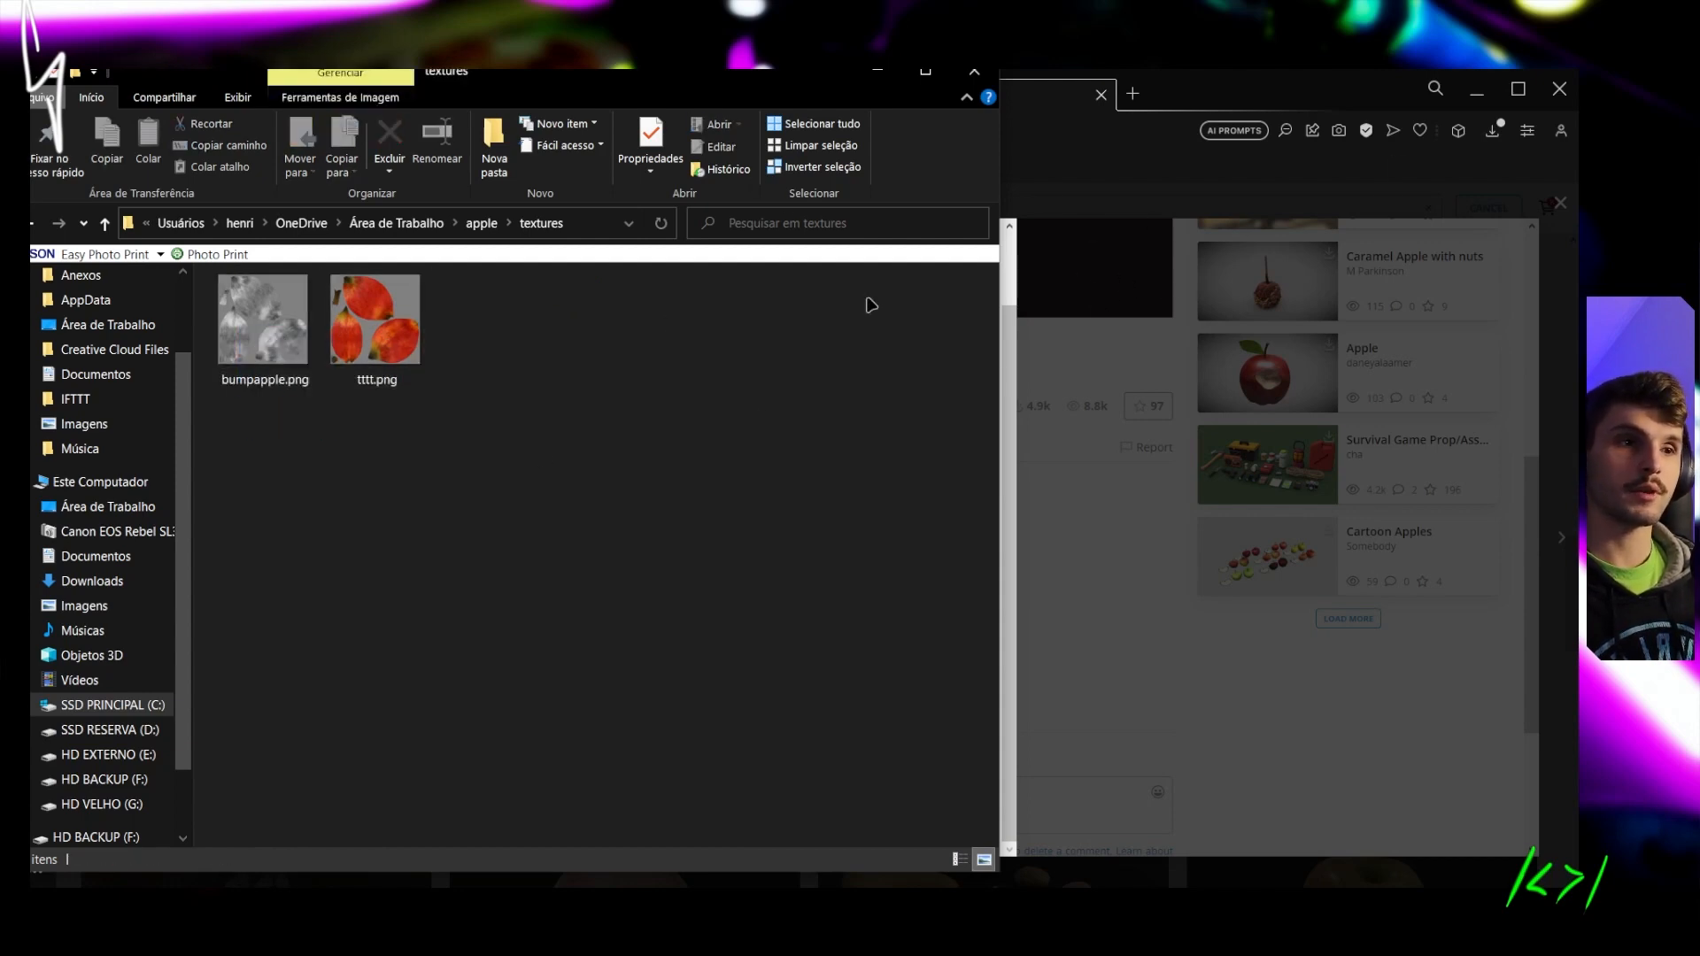
click(375, 325)
click(263, 327)
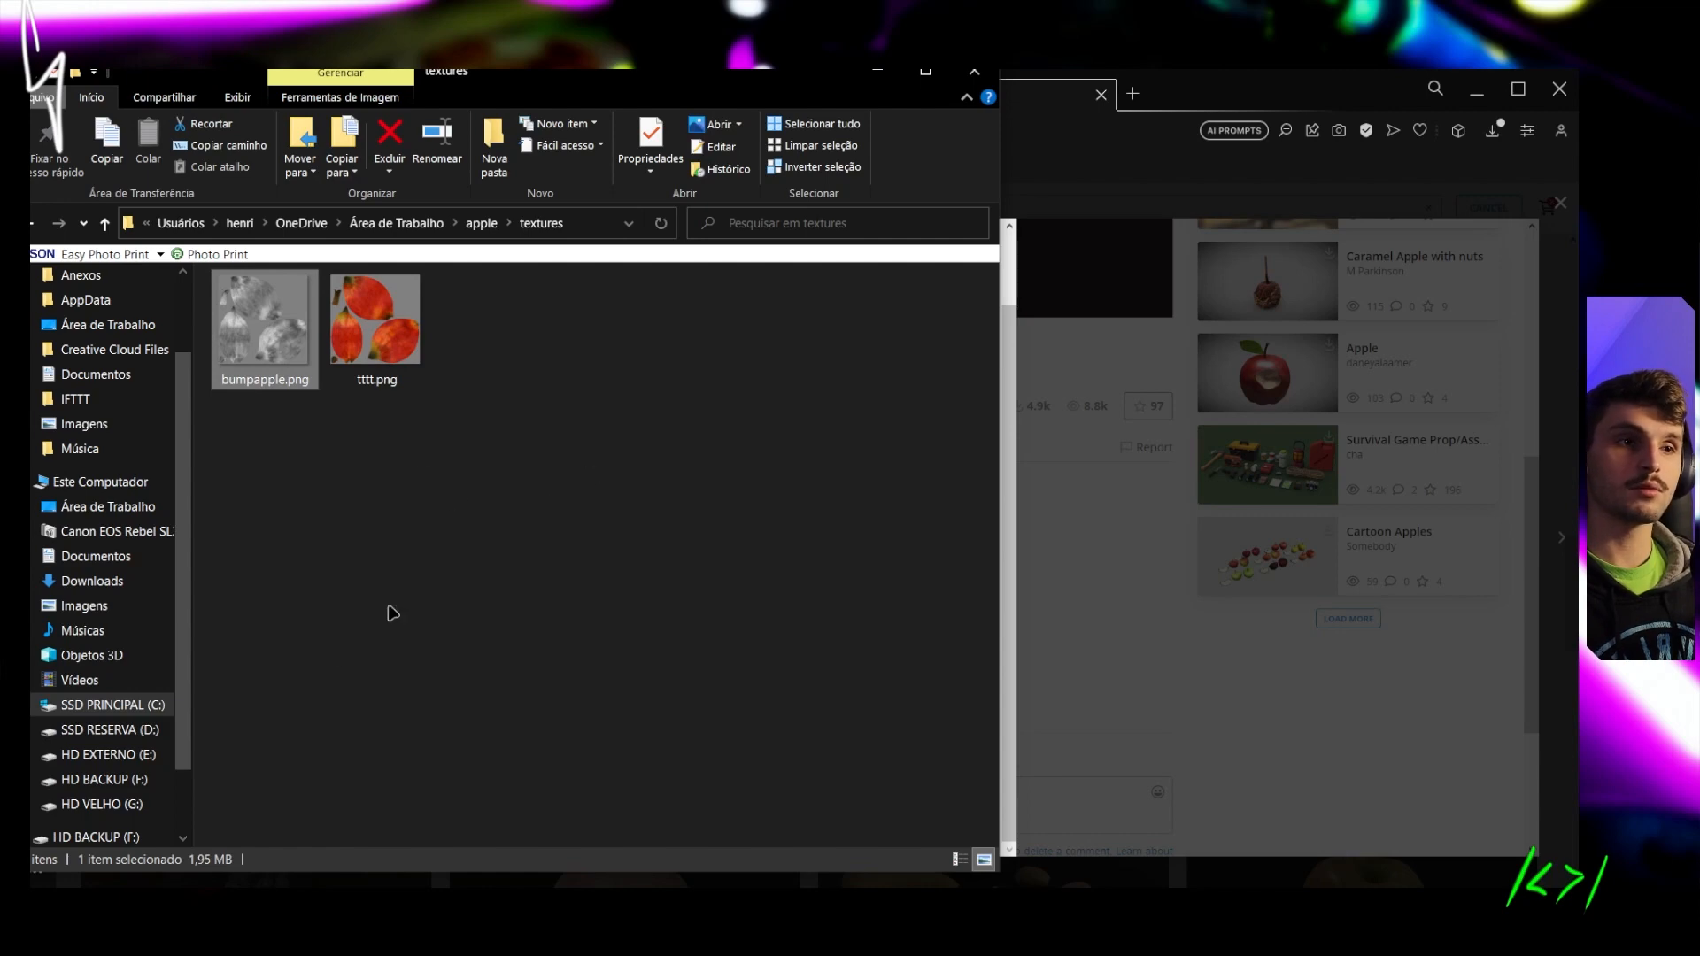
click(496, 346)
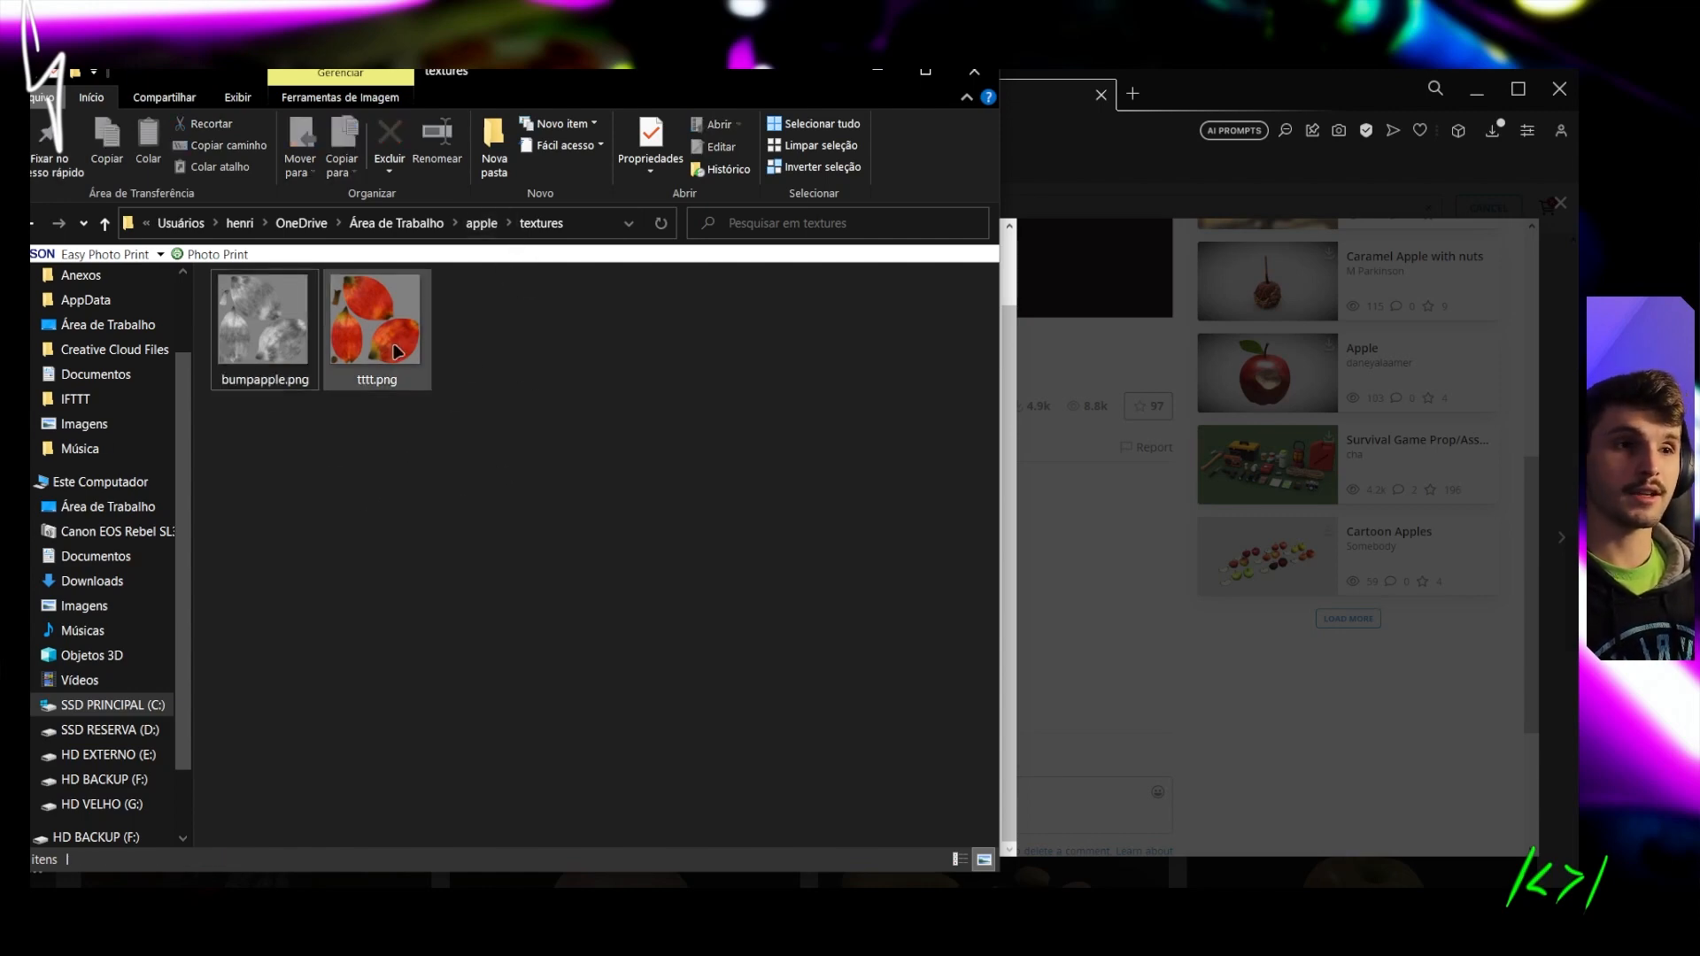
mouse_move(355, 390)
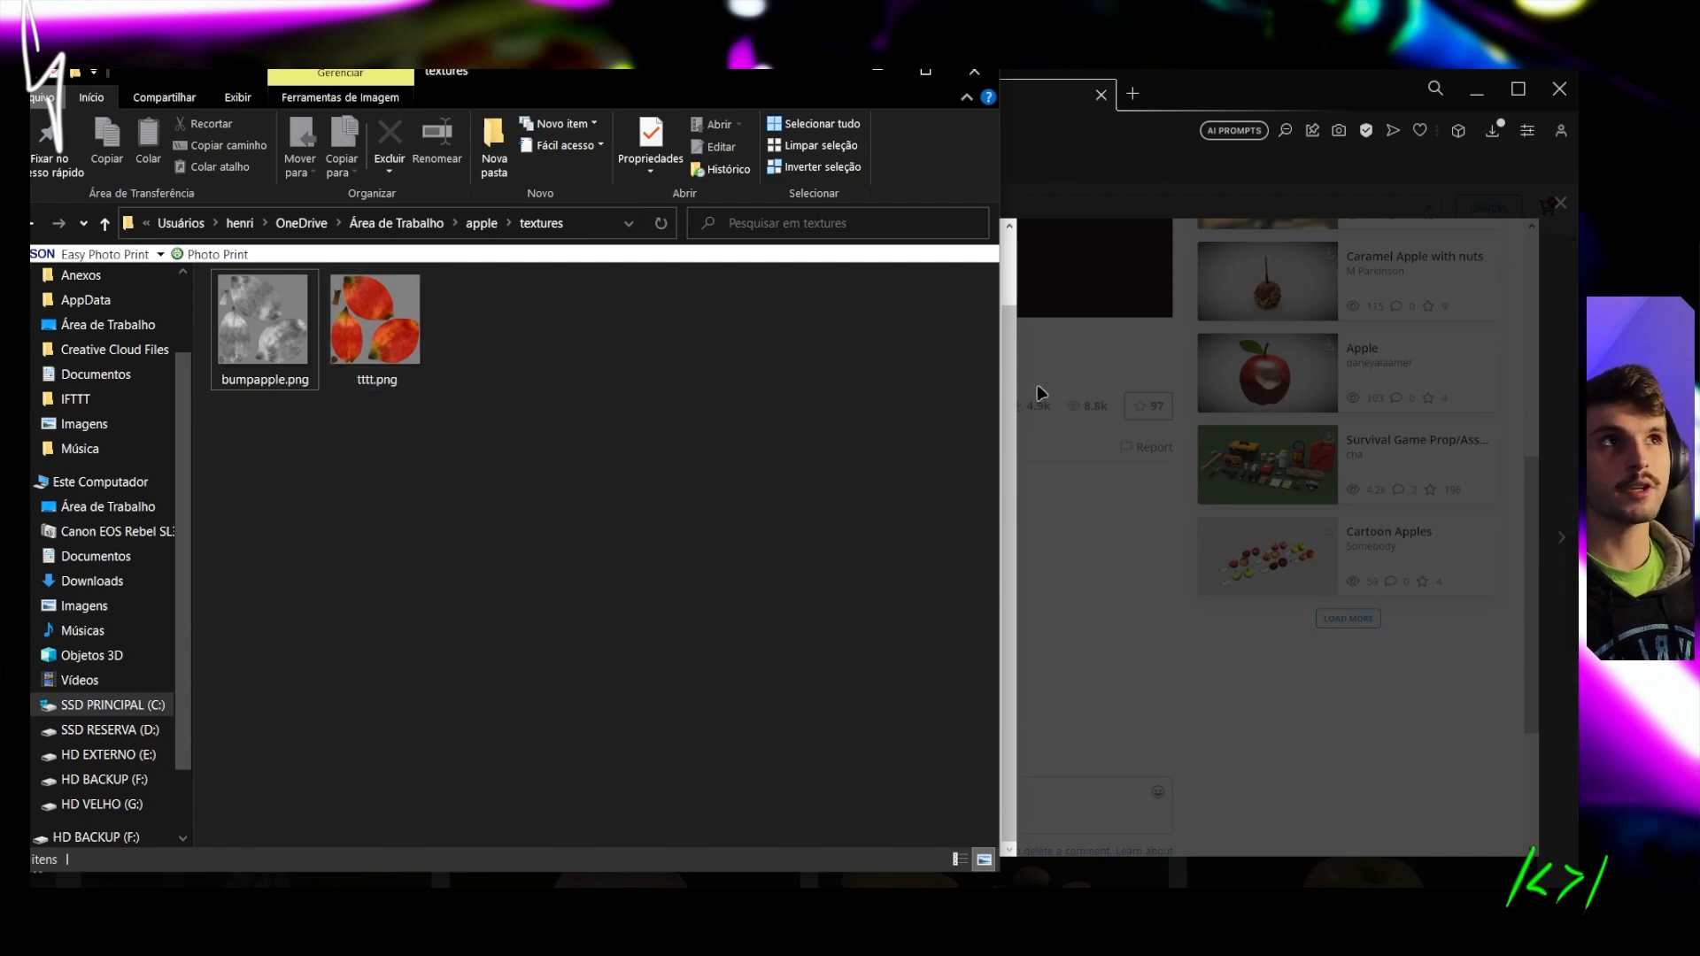
Go back to the apple folder and check the appleuvw.fbx model file in its source folder
click(482, 223)
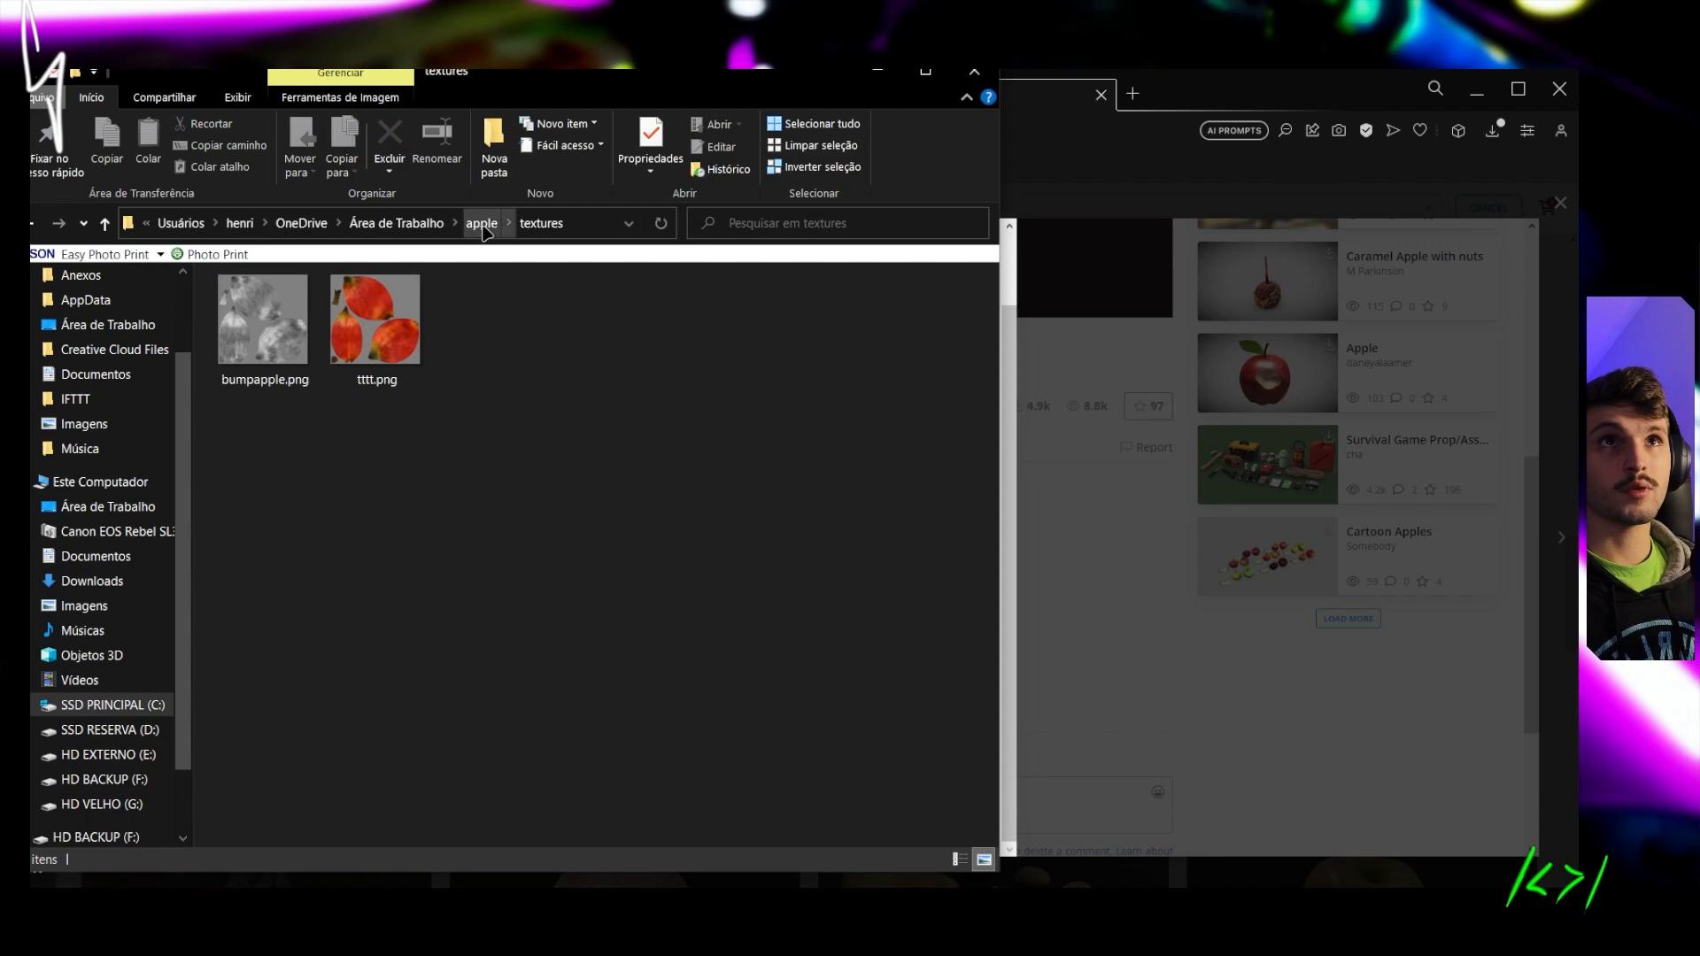
double_click(277, 312)
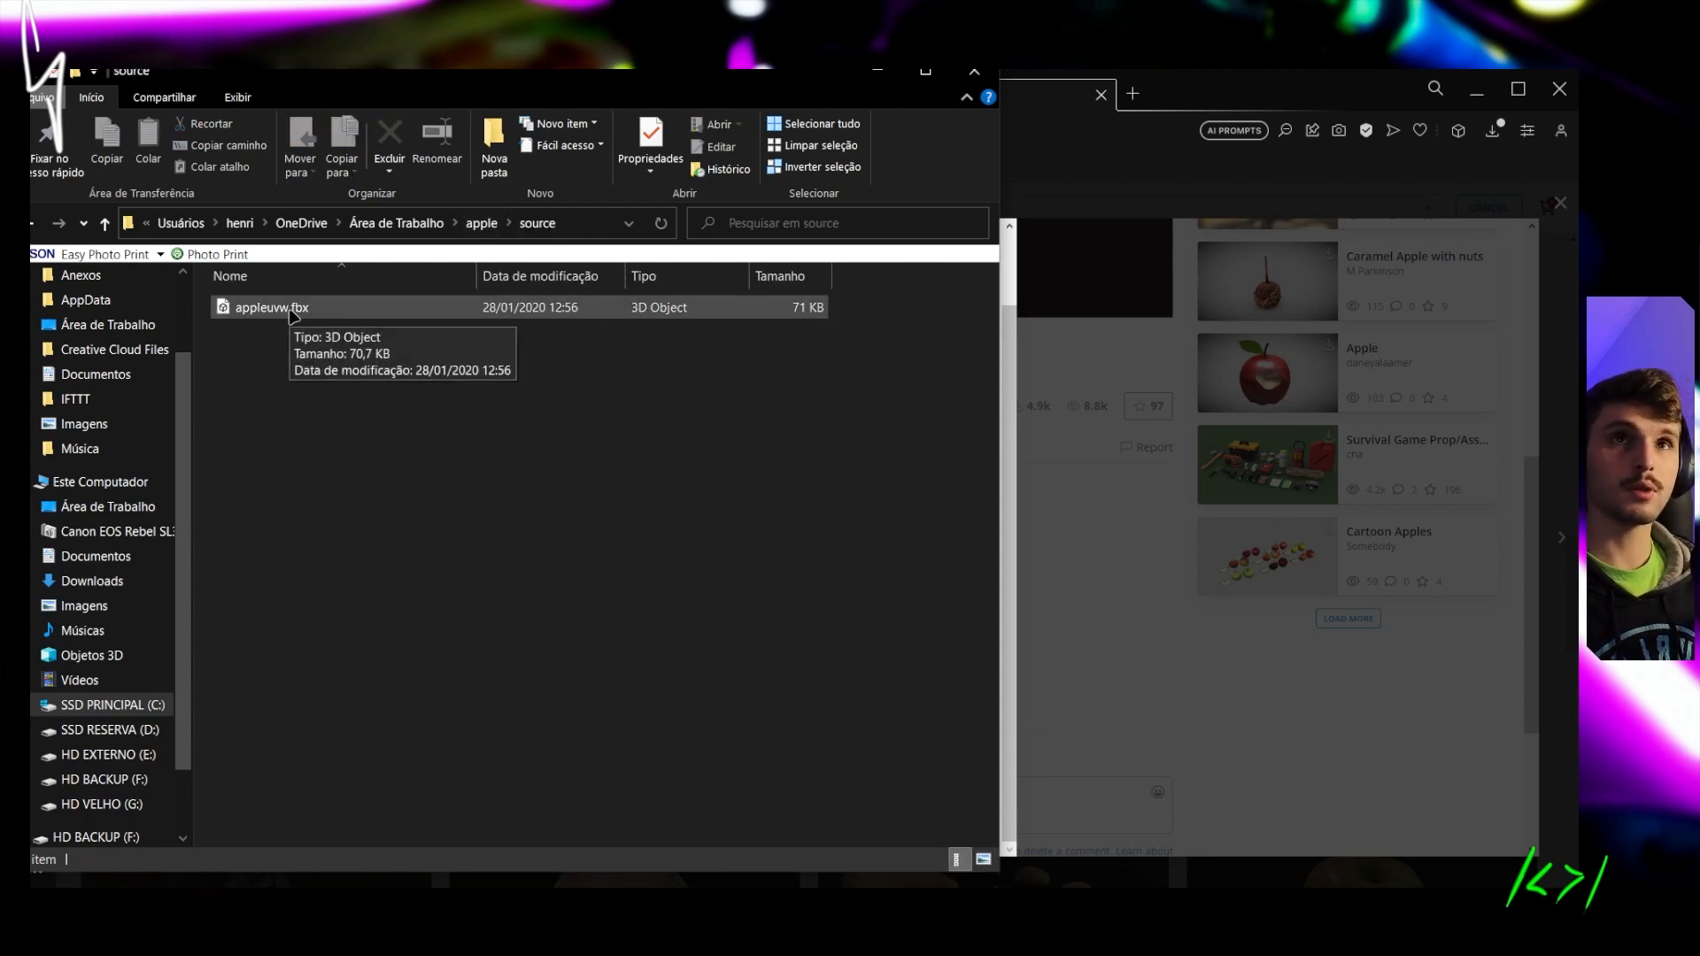
click(293, 311)
click(338, 434)
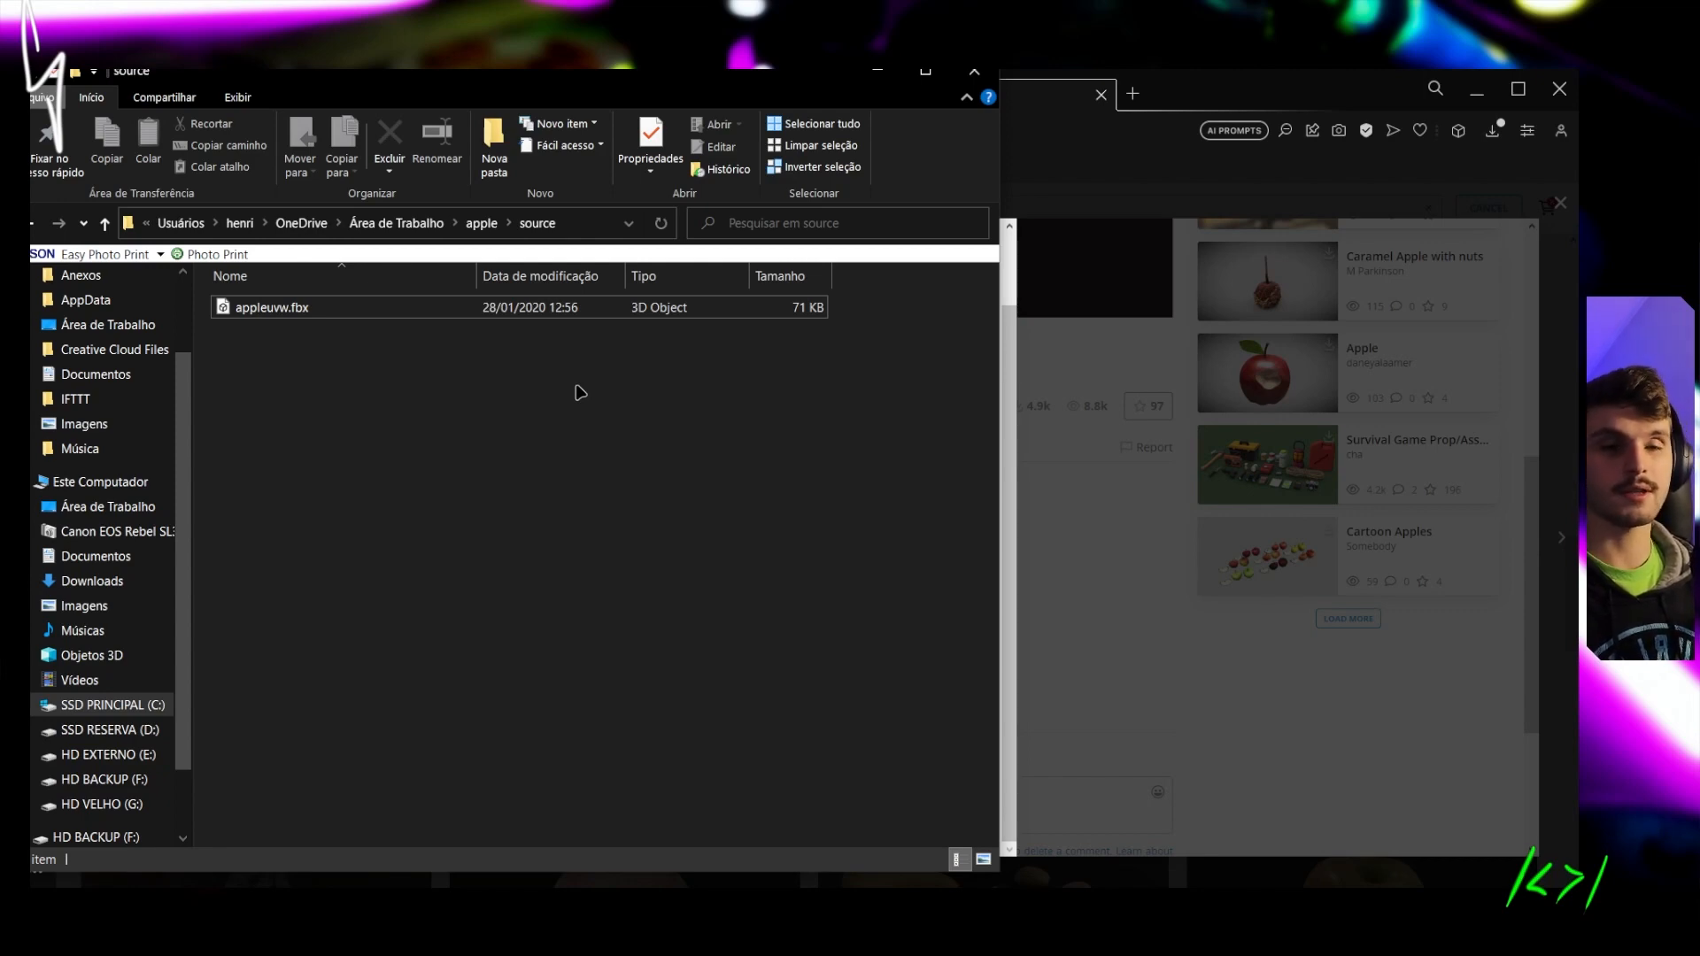
Find the installed Blender 3.6 on the computer and launch it
key(super)
text(blen)
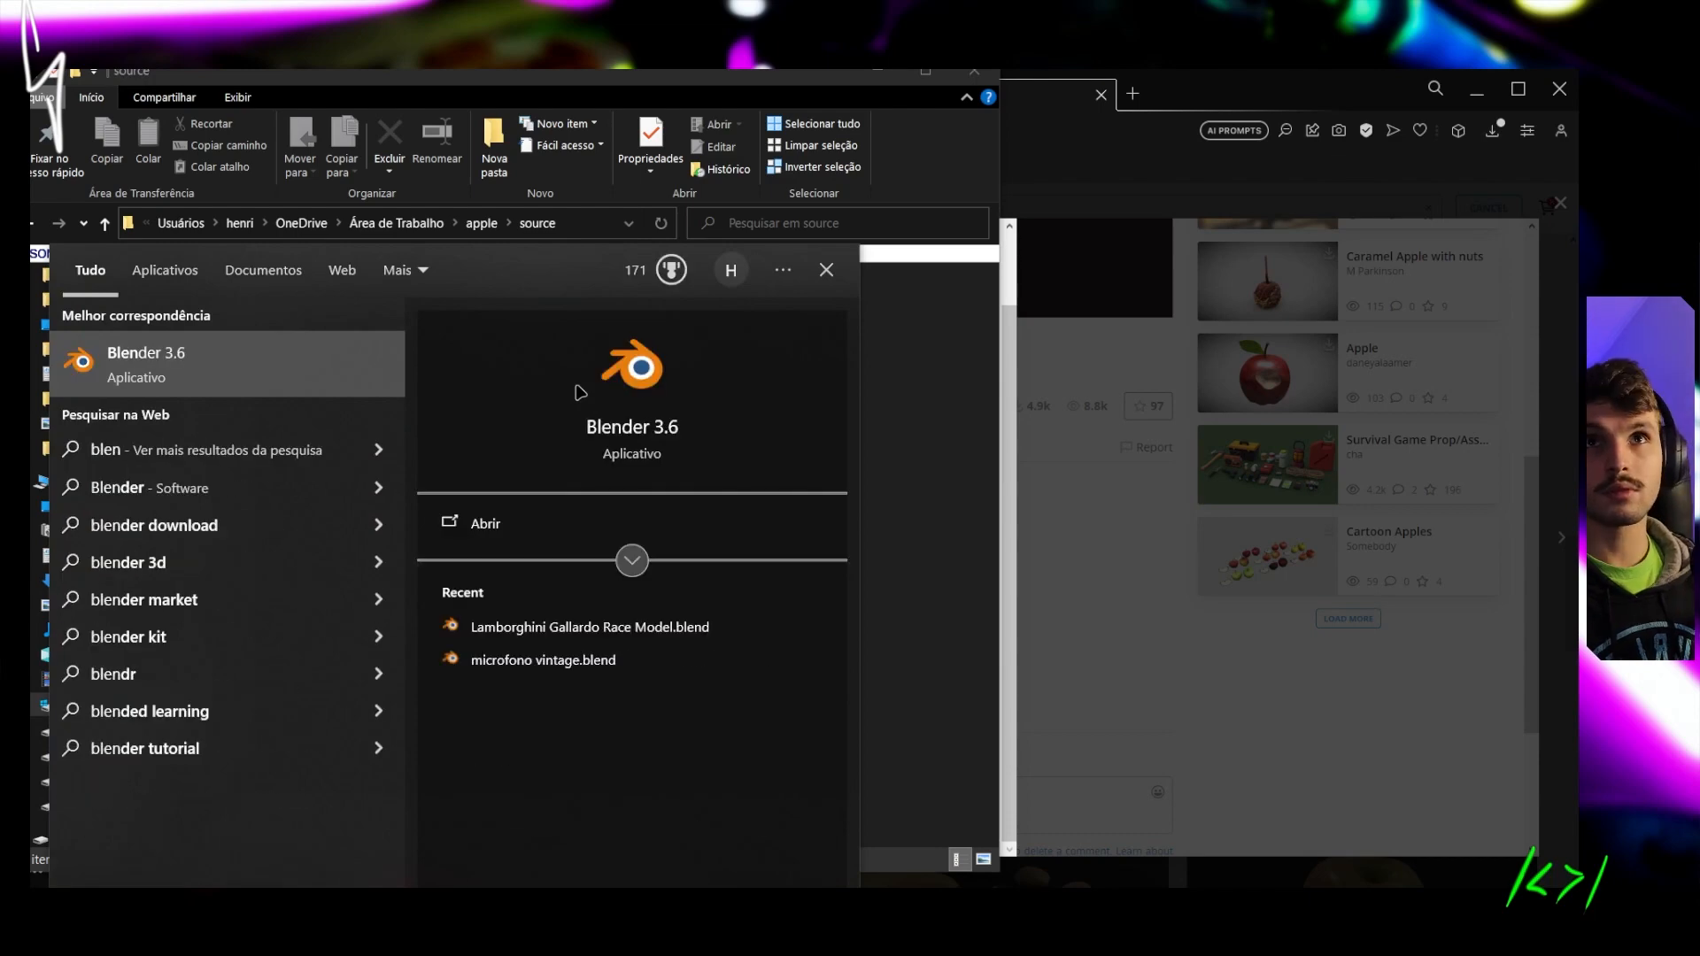
click(198, 379)
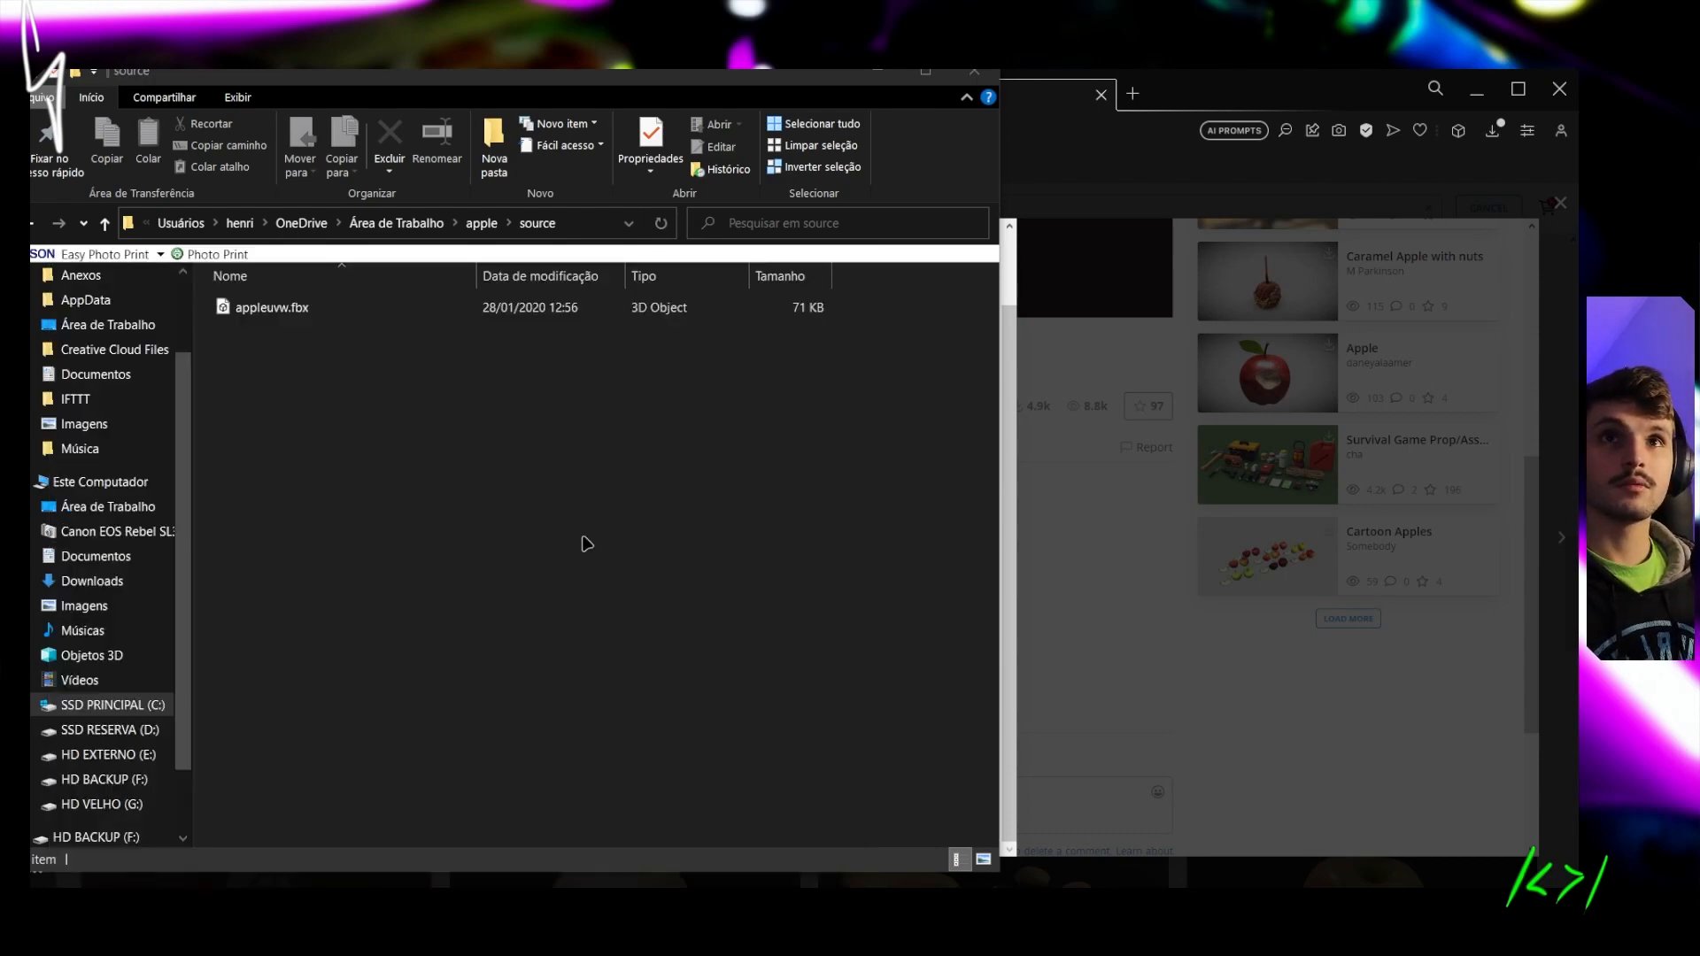
Search the web for "blender software" in a new browser tab and open the Download page on blender.org
click(1132, 93)
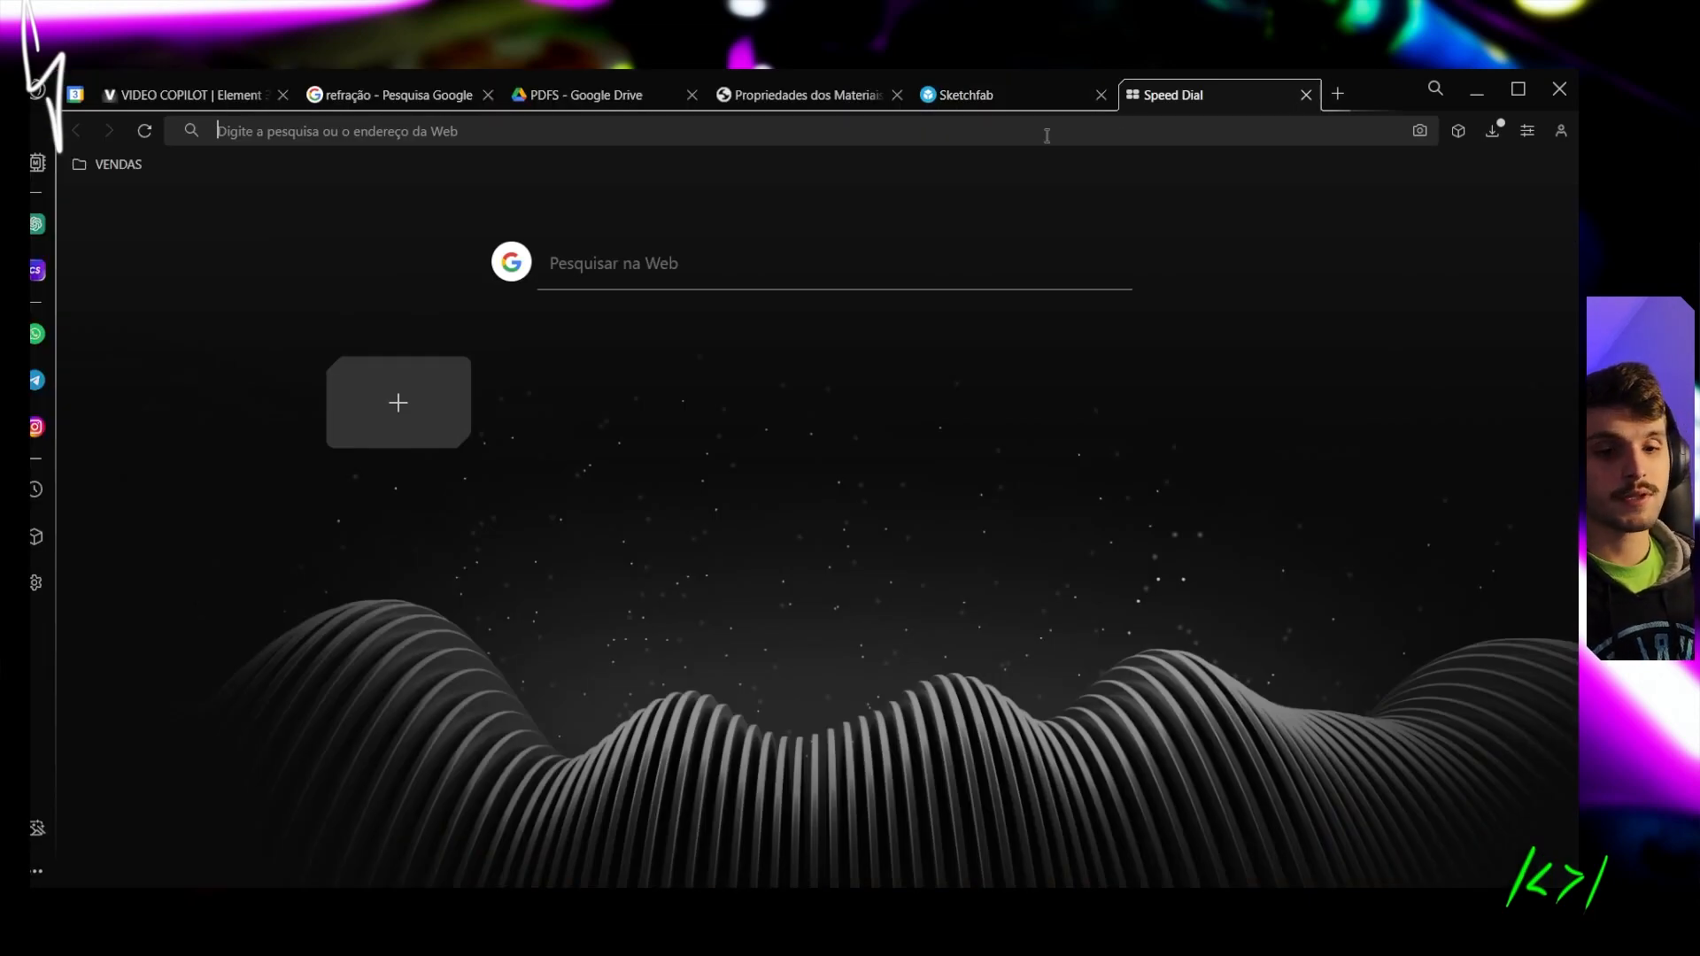
text(blender)
key(Return)
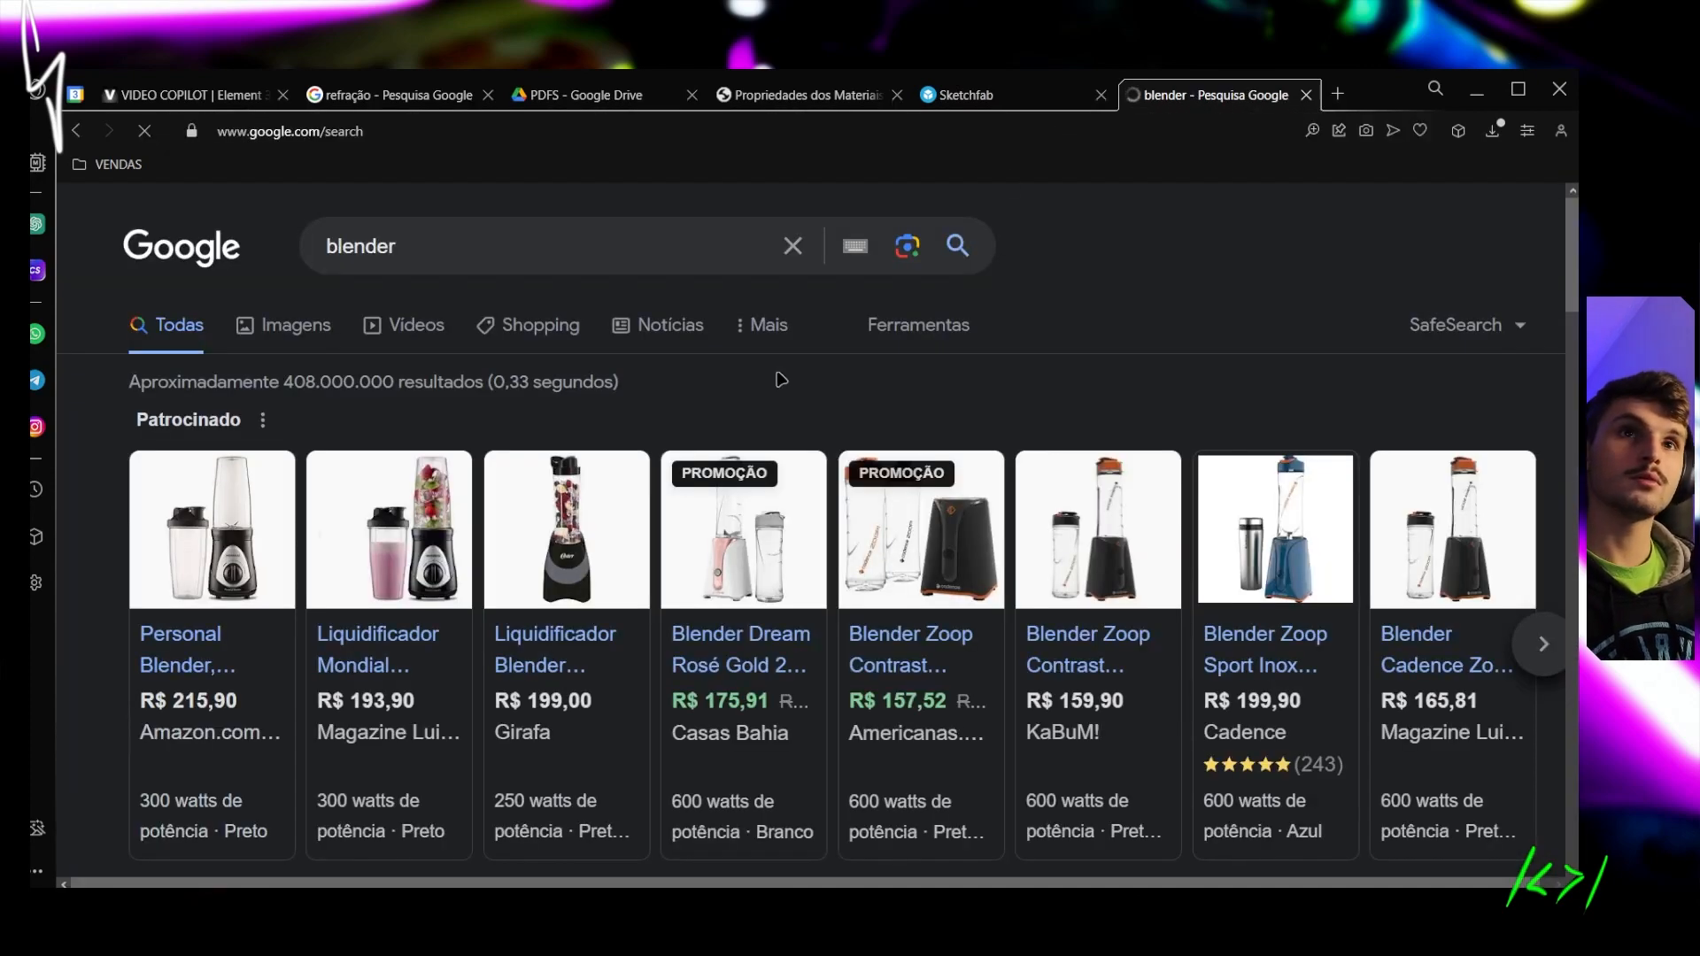
click(476, 256)
text(so)
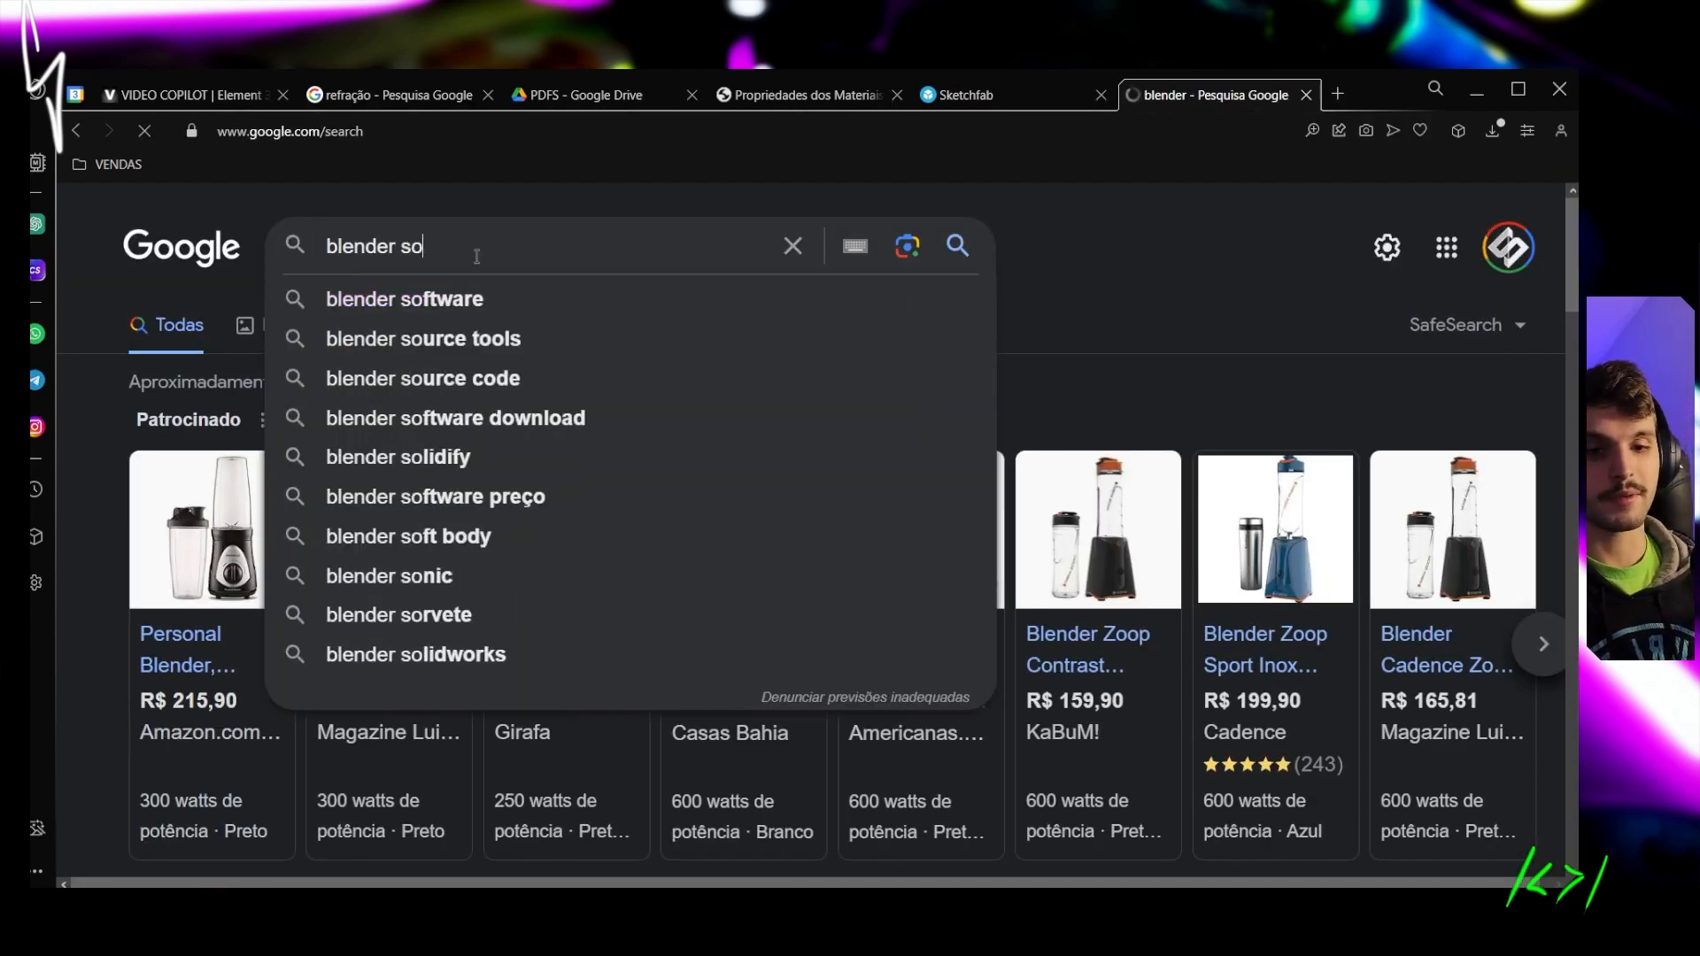
click(404, 298)
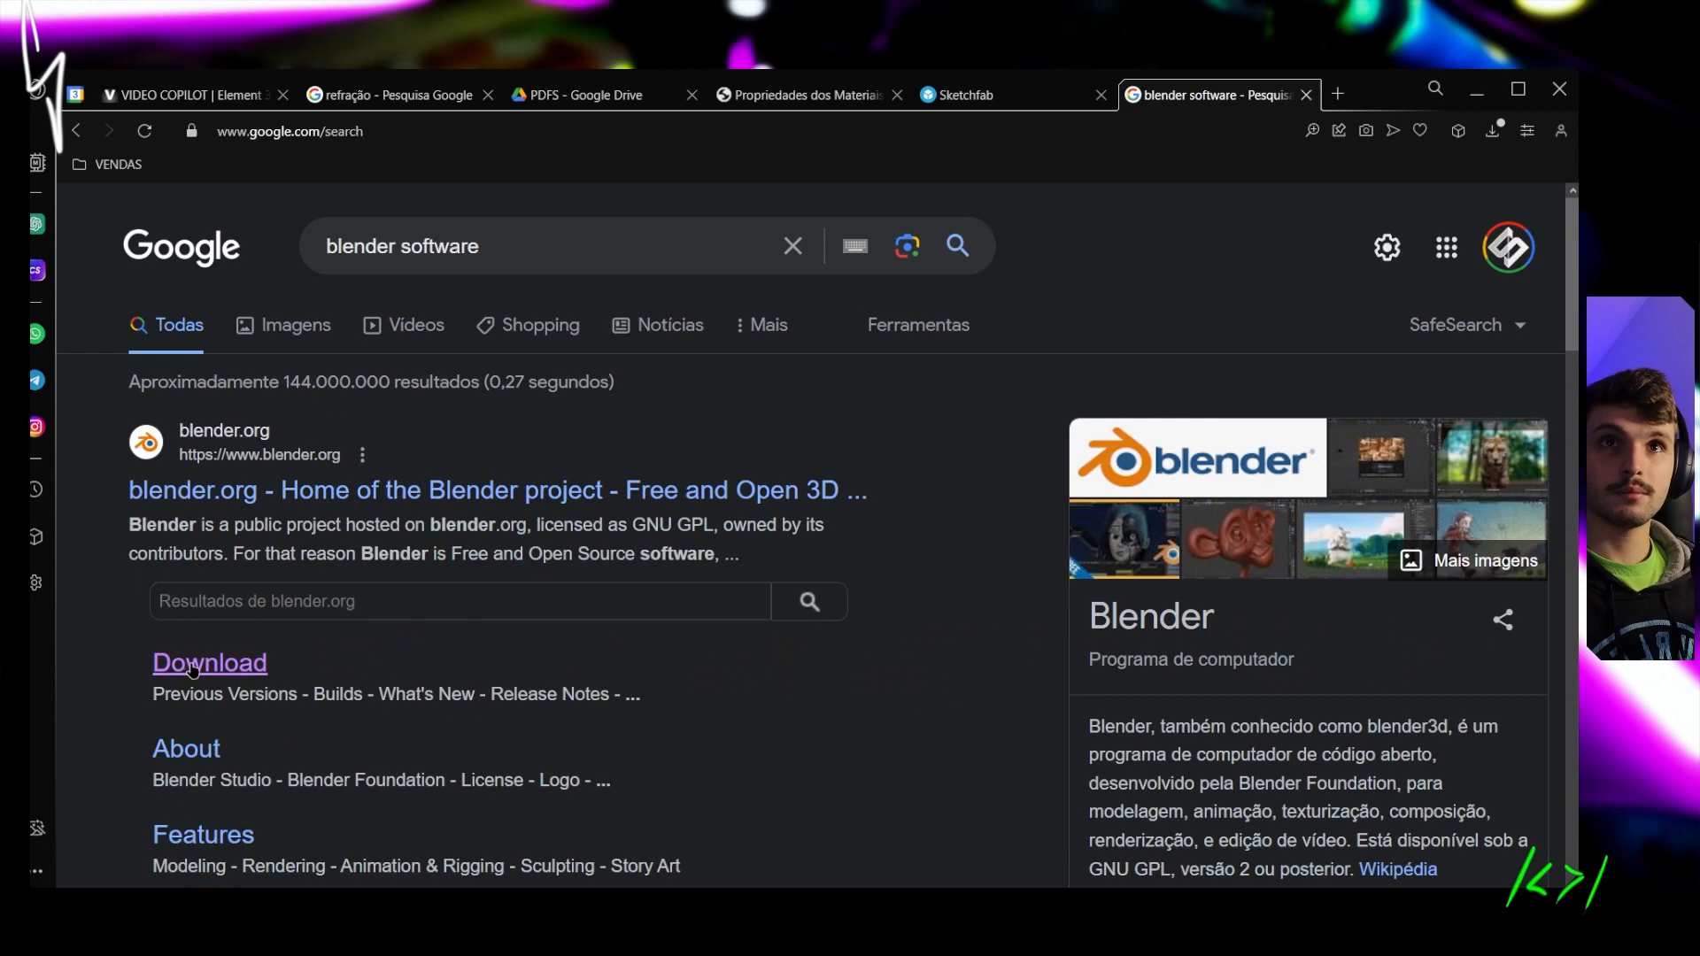
click(205, 664)
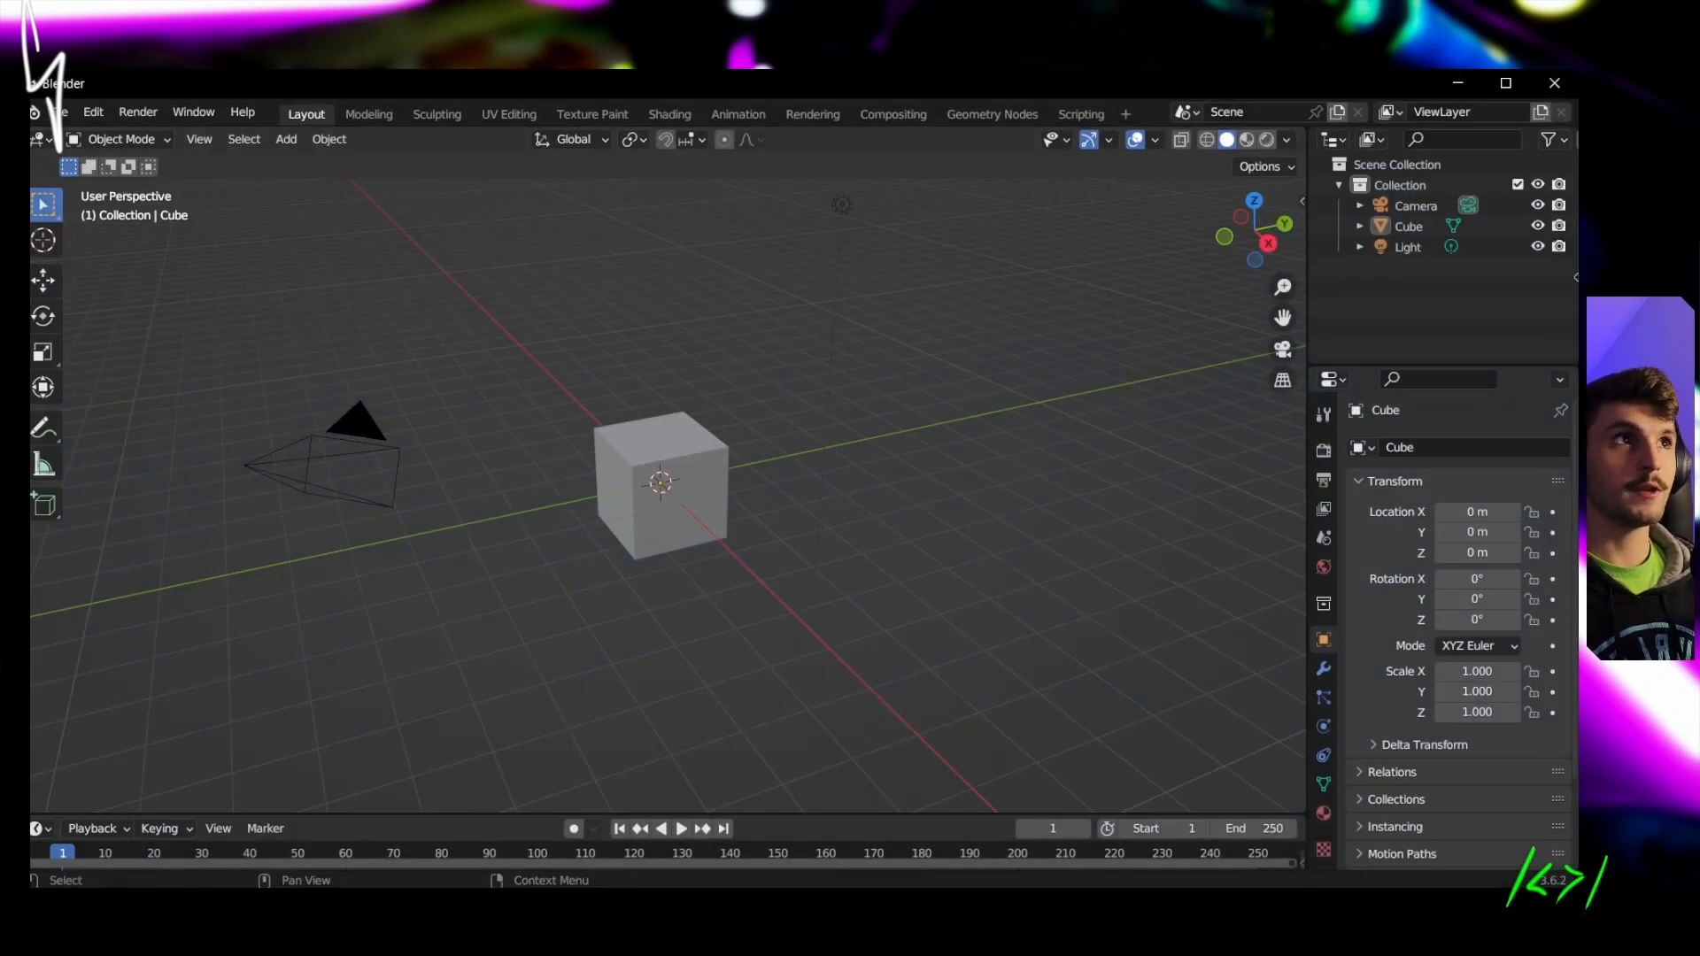
In Blender, delete the default camera, cube and light, and import appleuvw.fbx from the desktop's apple/source folder
key(a)
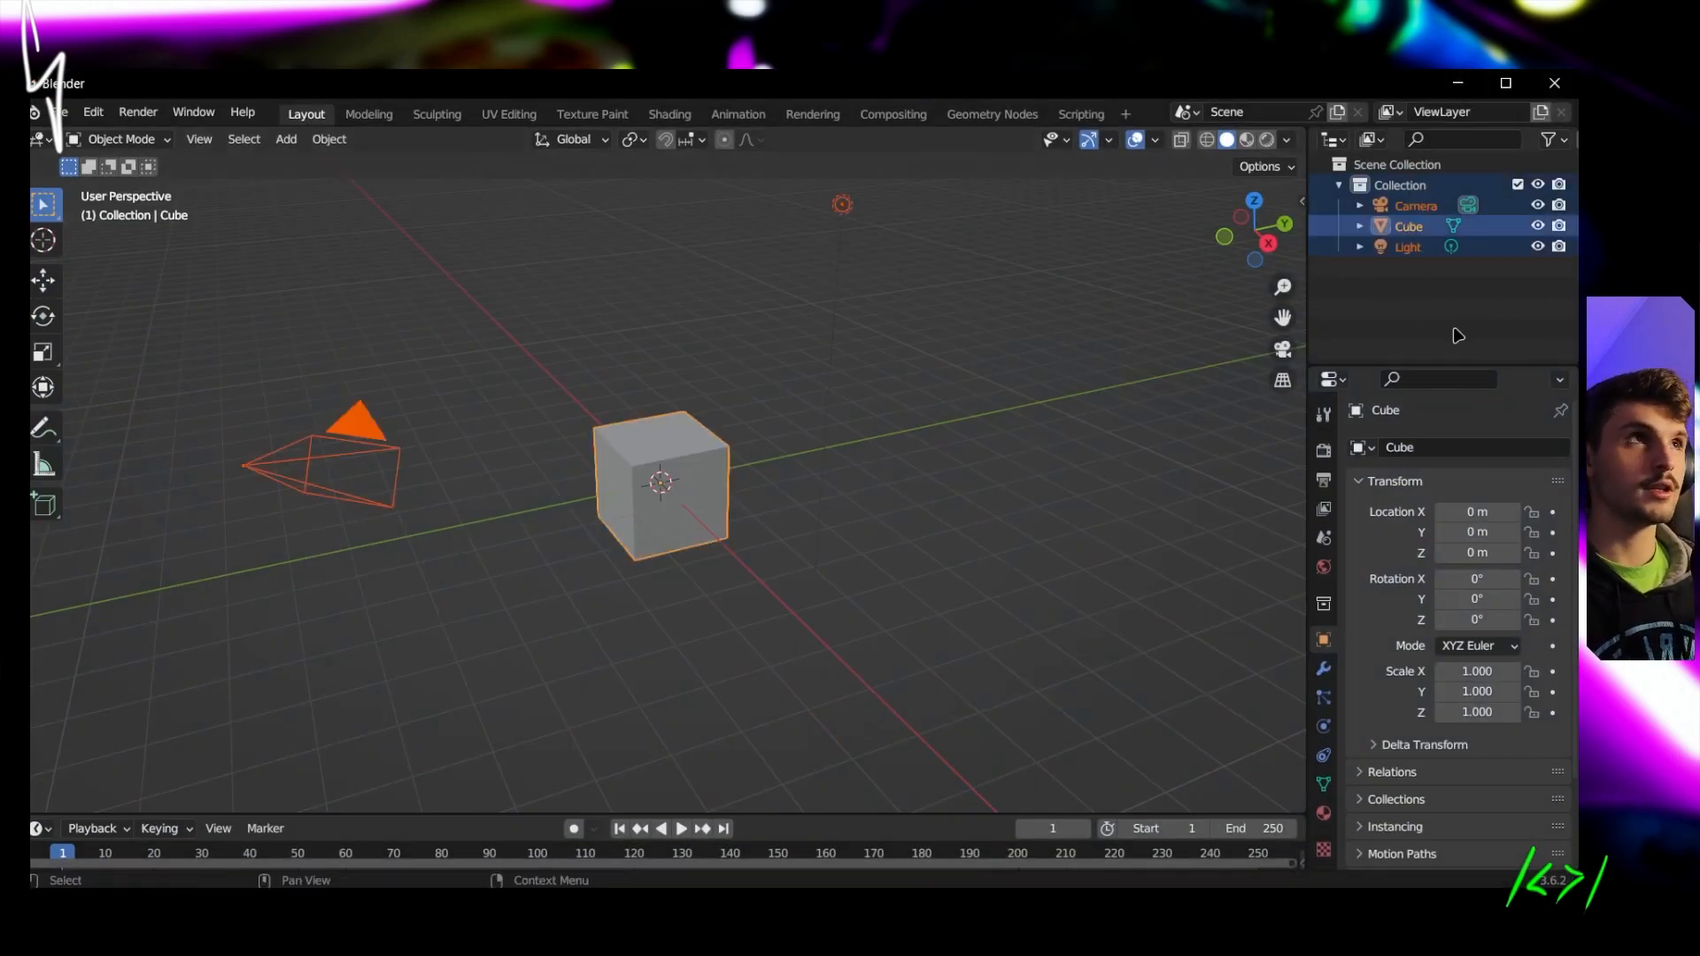
key(x)
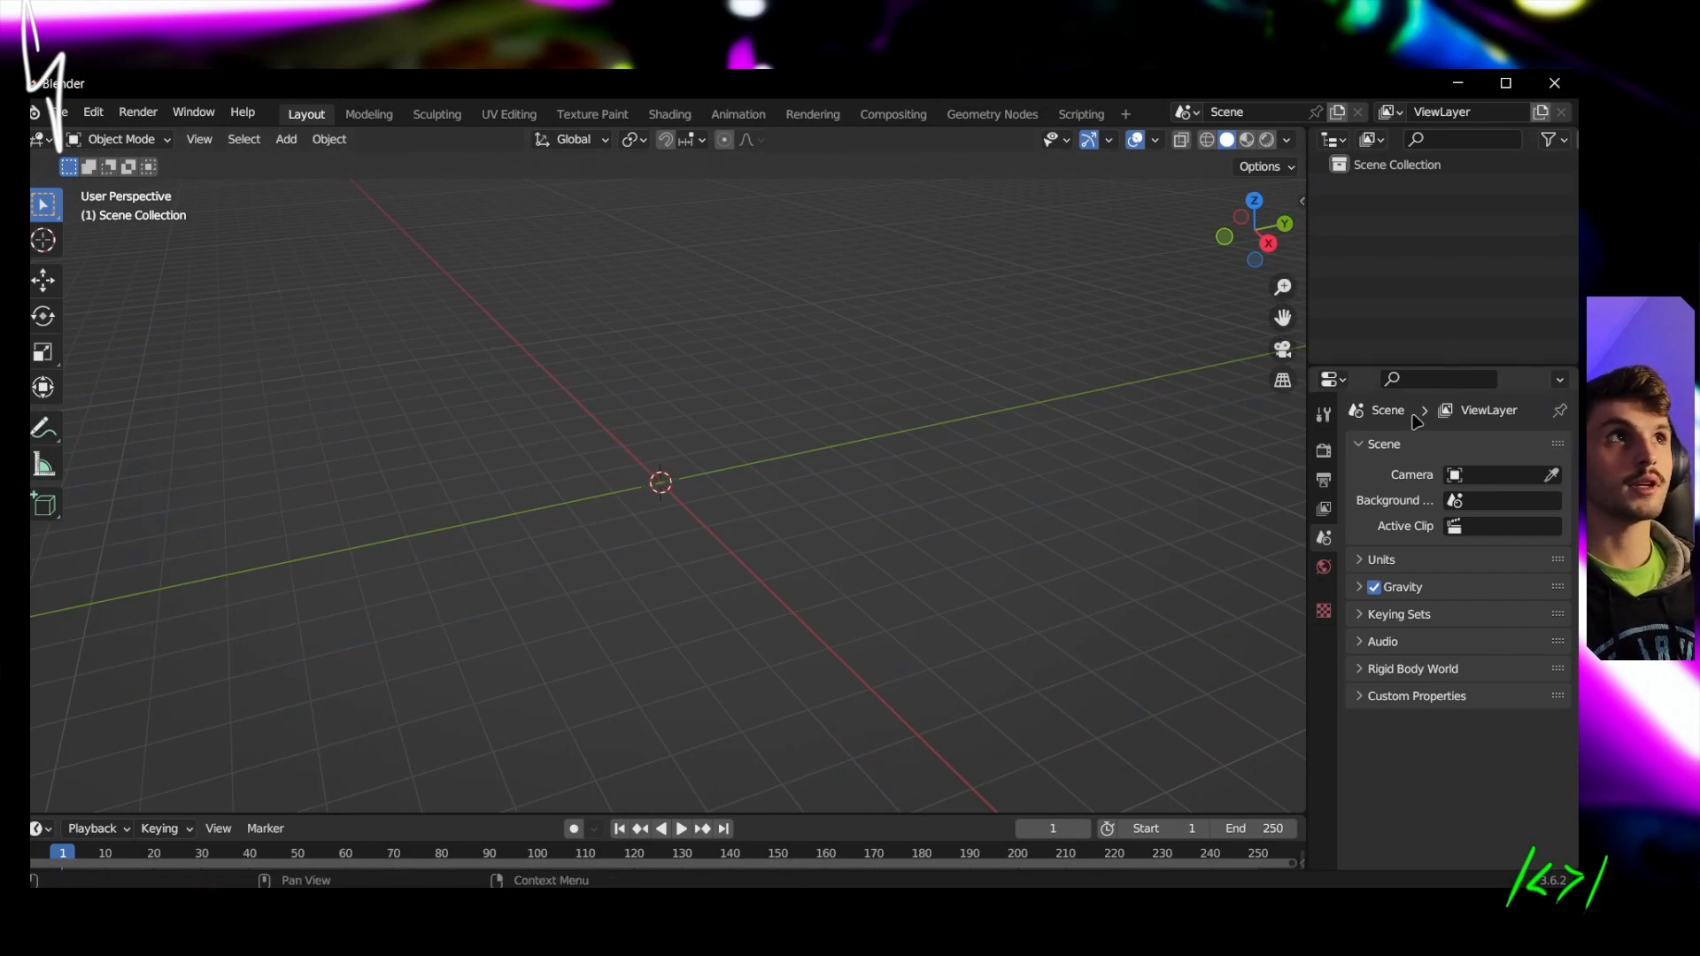
click(59, 113)
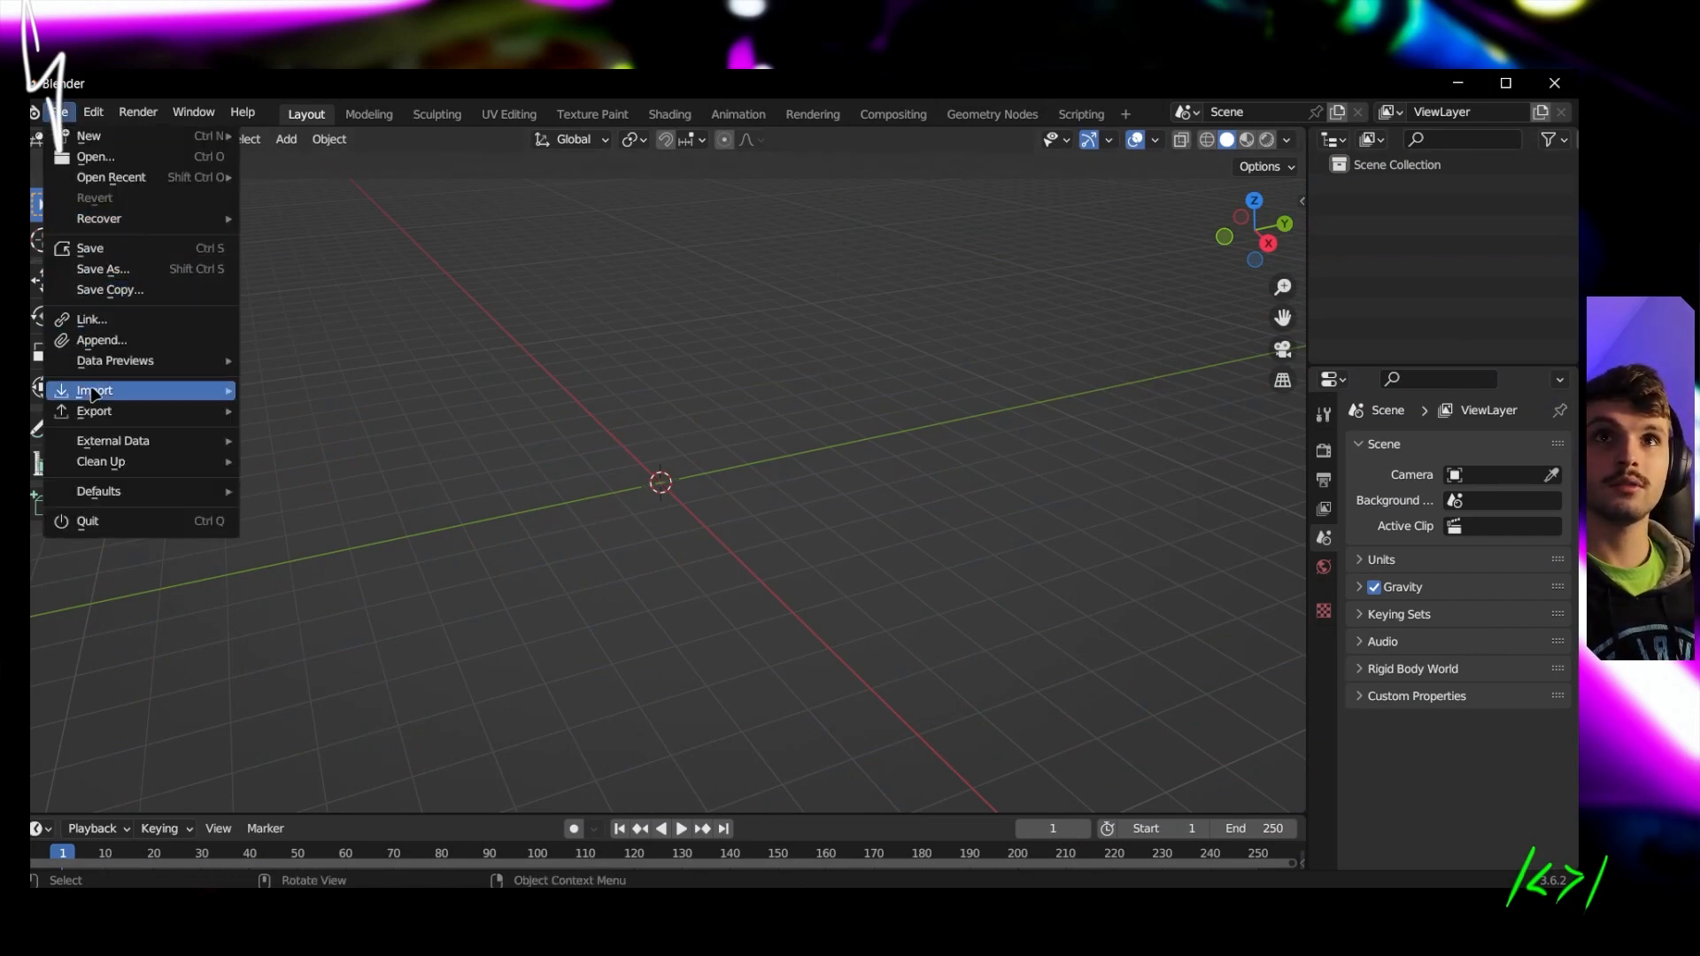
mouse_move(96, 394)
click(292, 618)
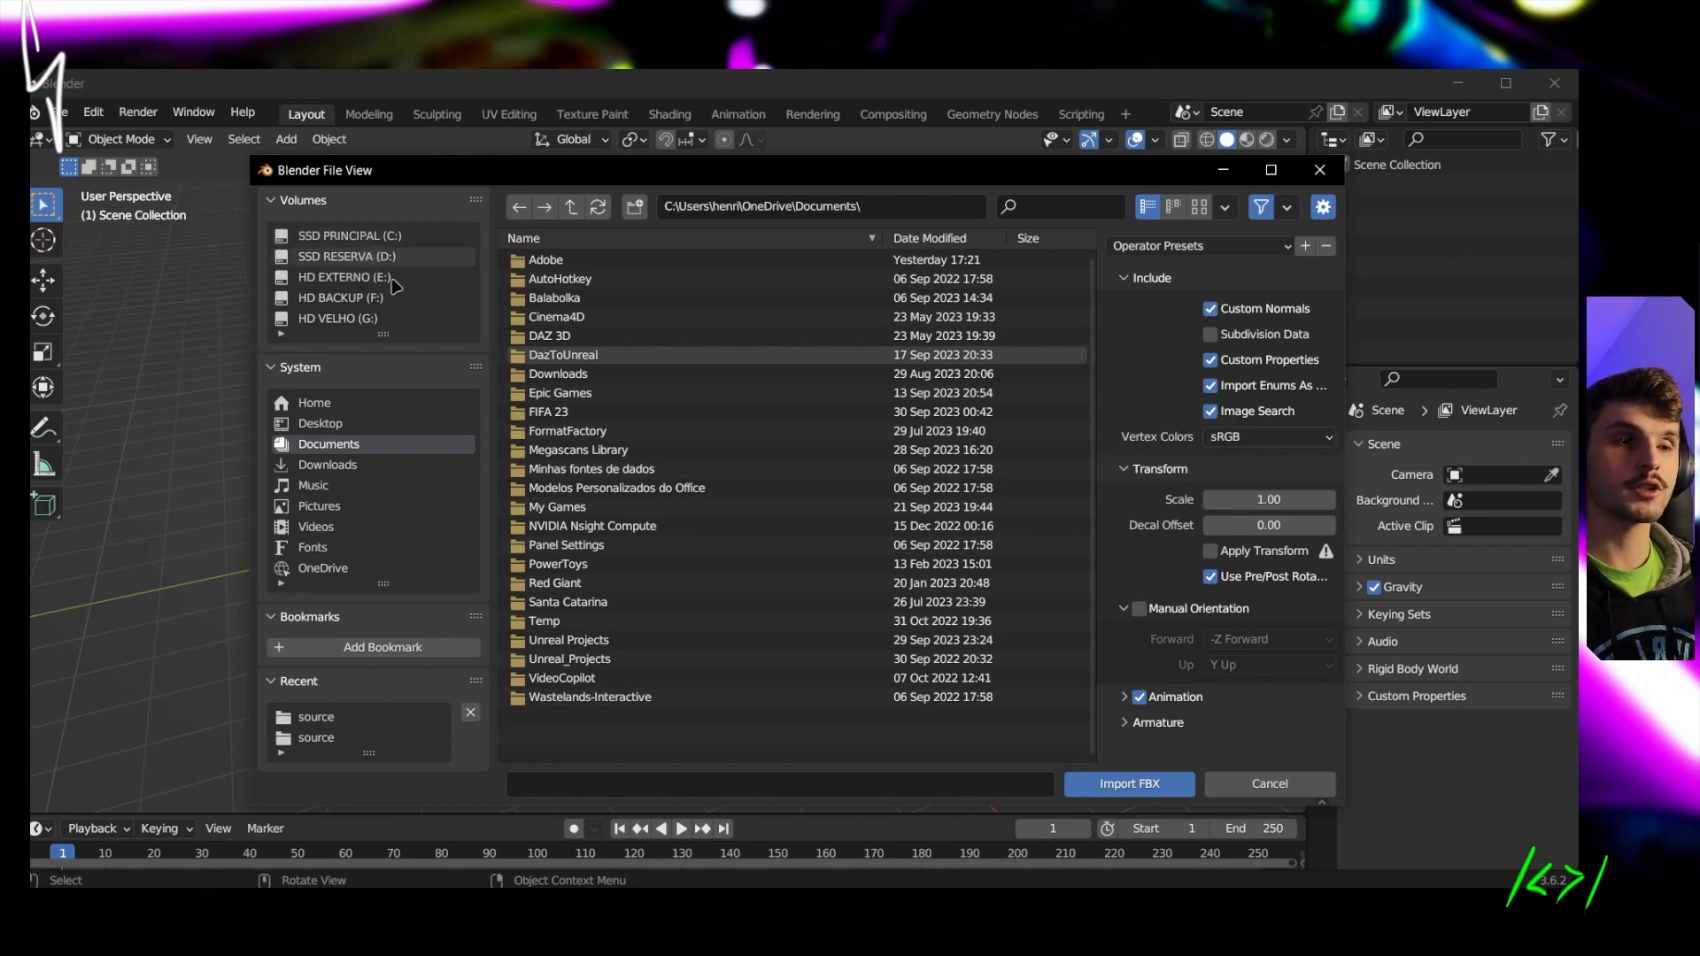
click(358, 425)
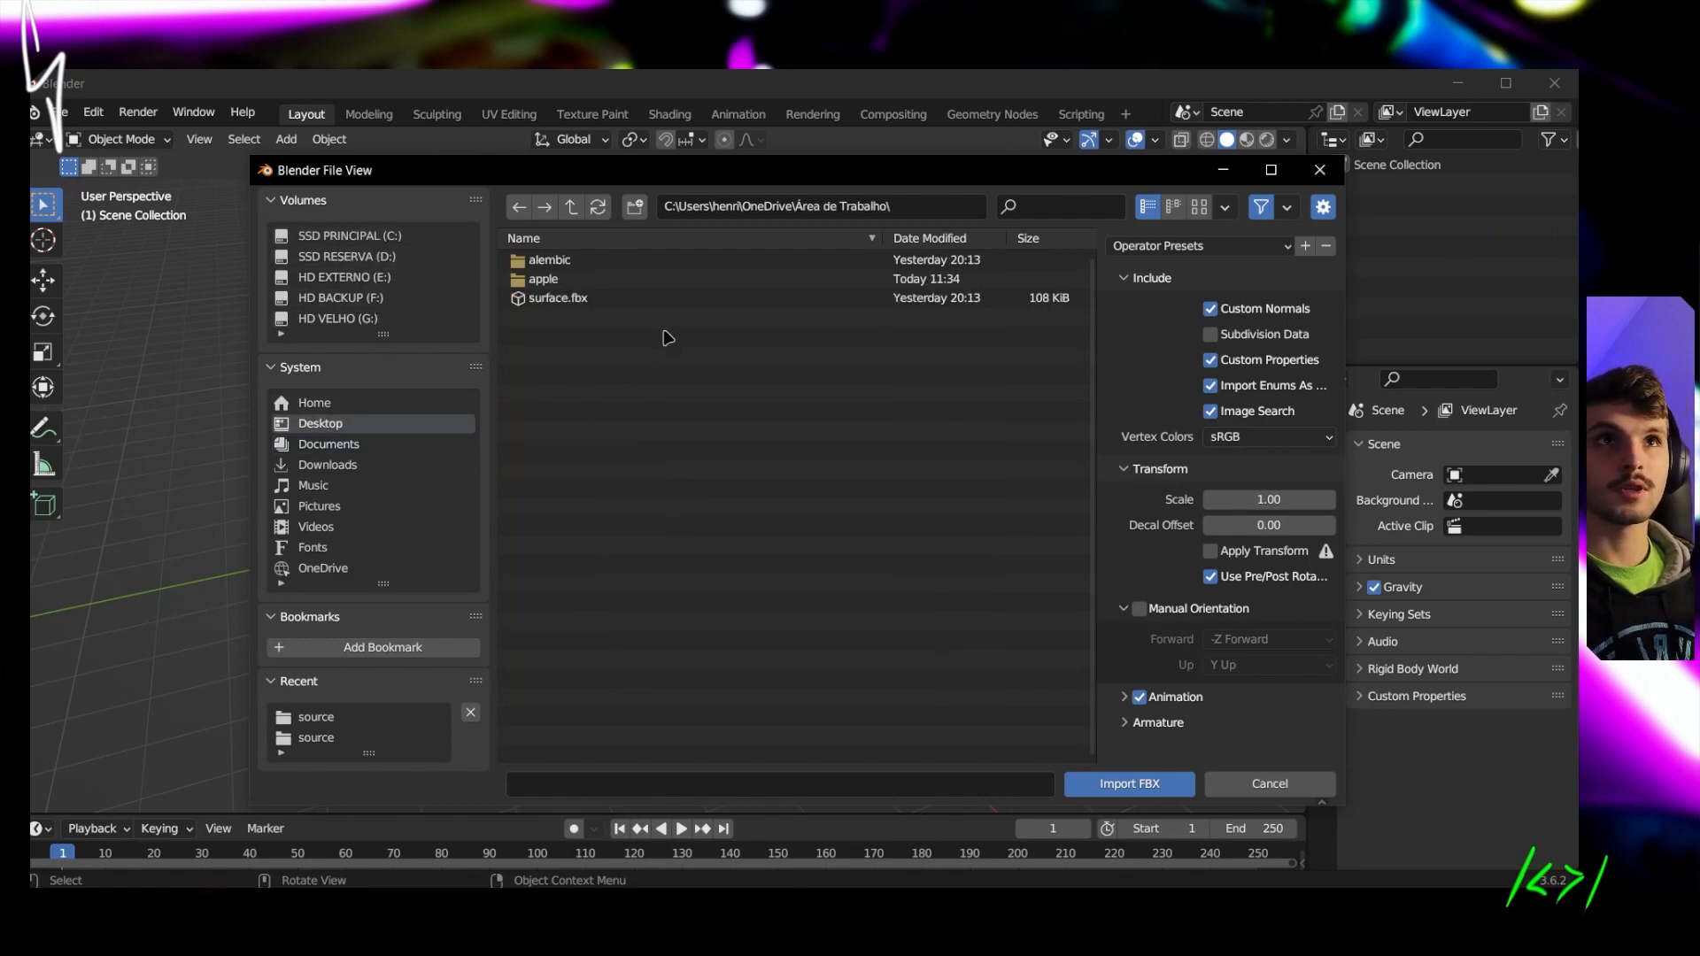
click(619, 279)
click(607, 261)
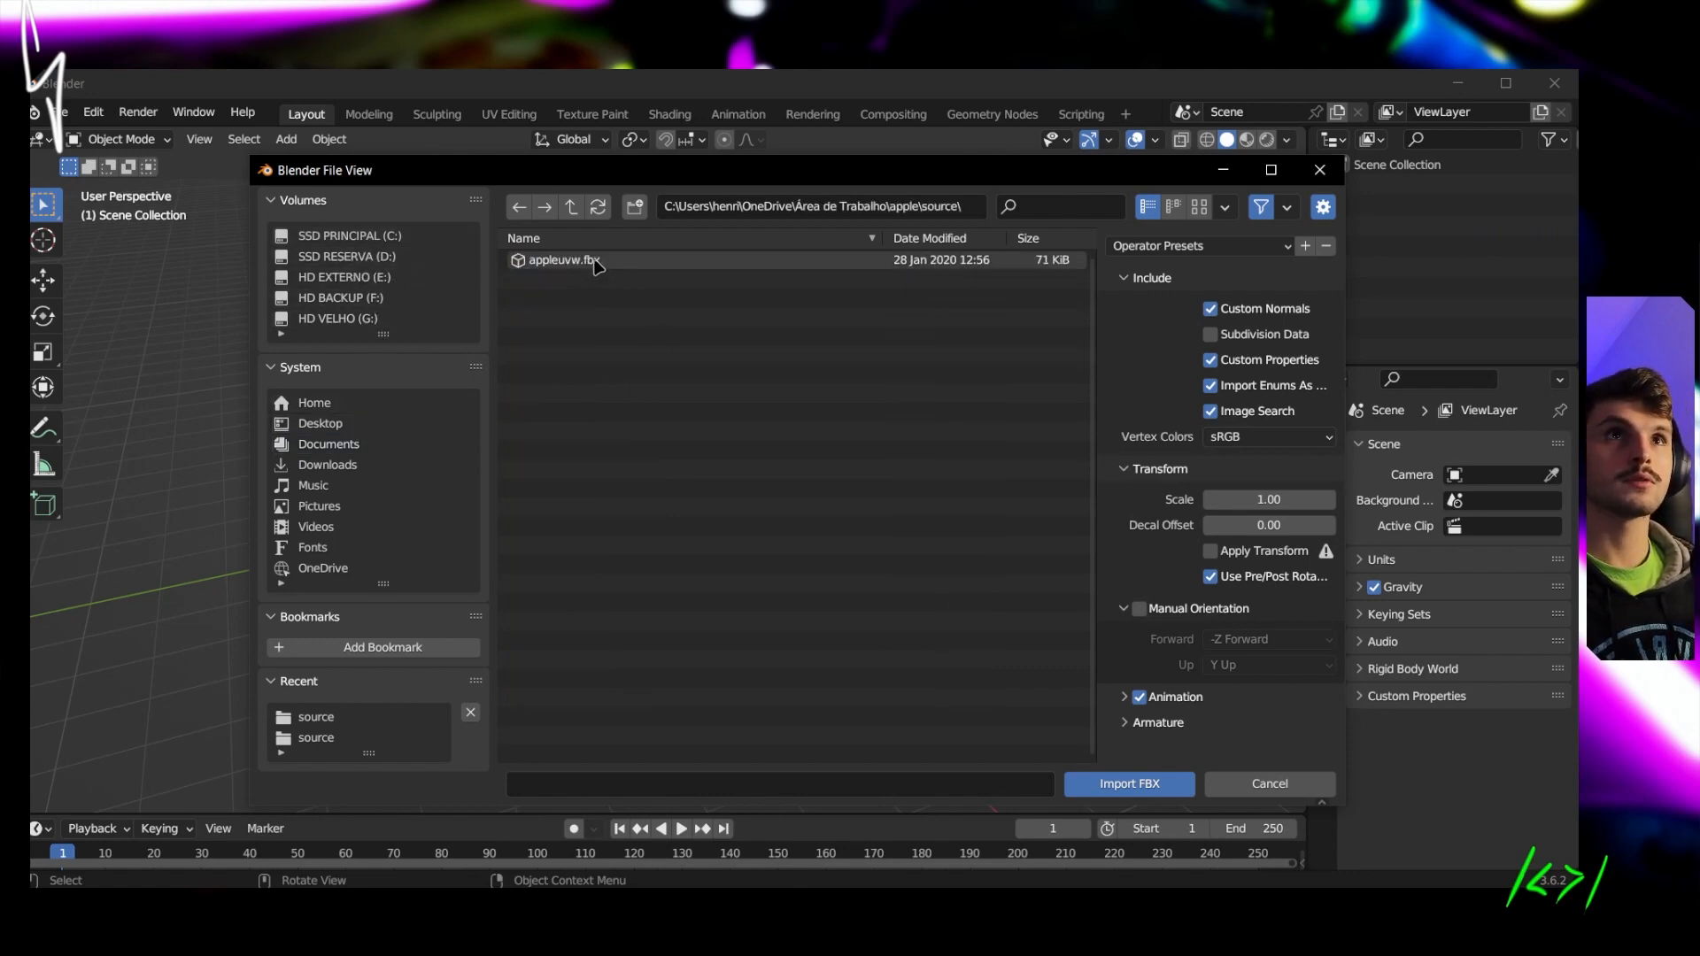
double_click(604, 262)
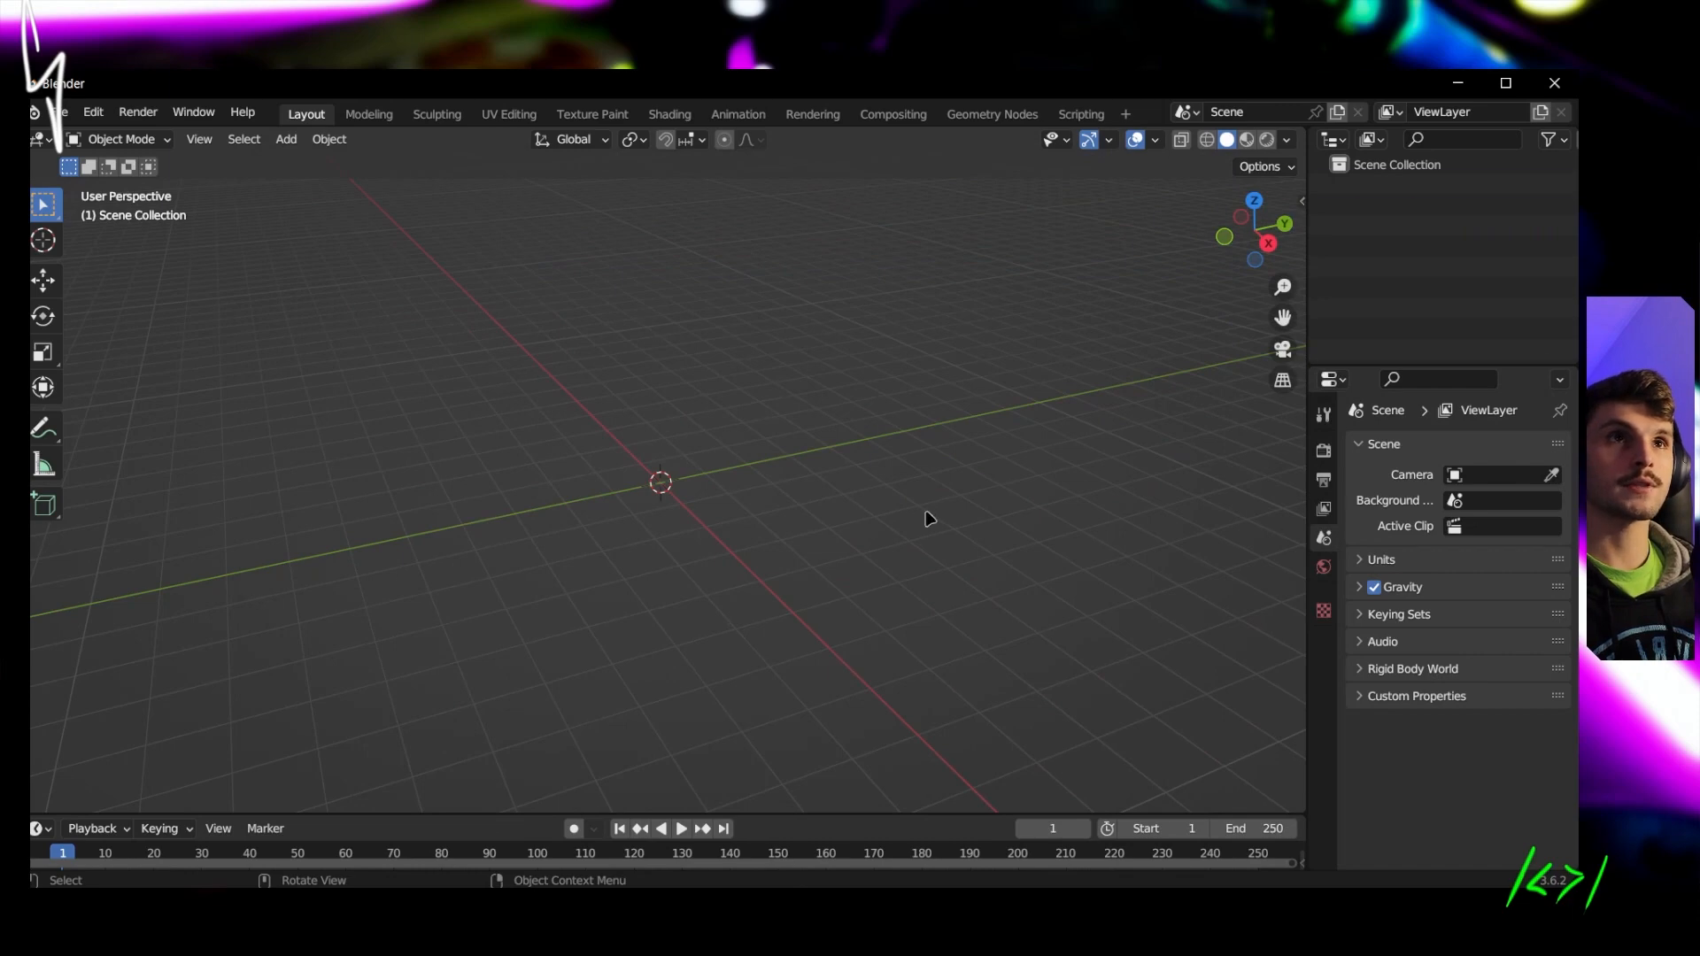
scroll(657, 482, up, 10)
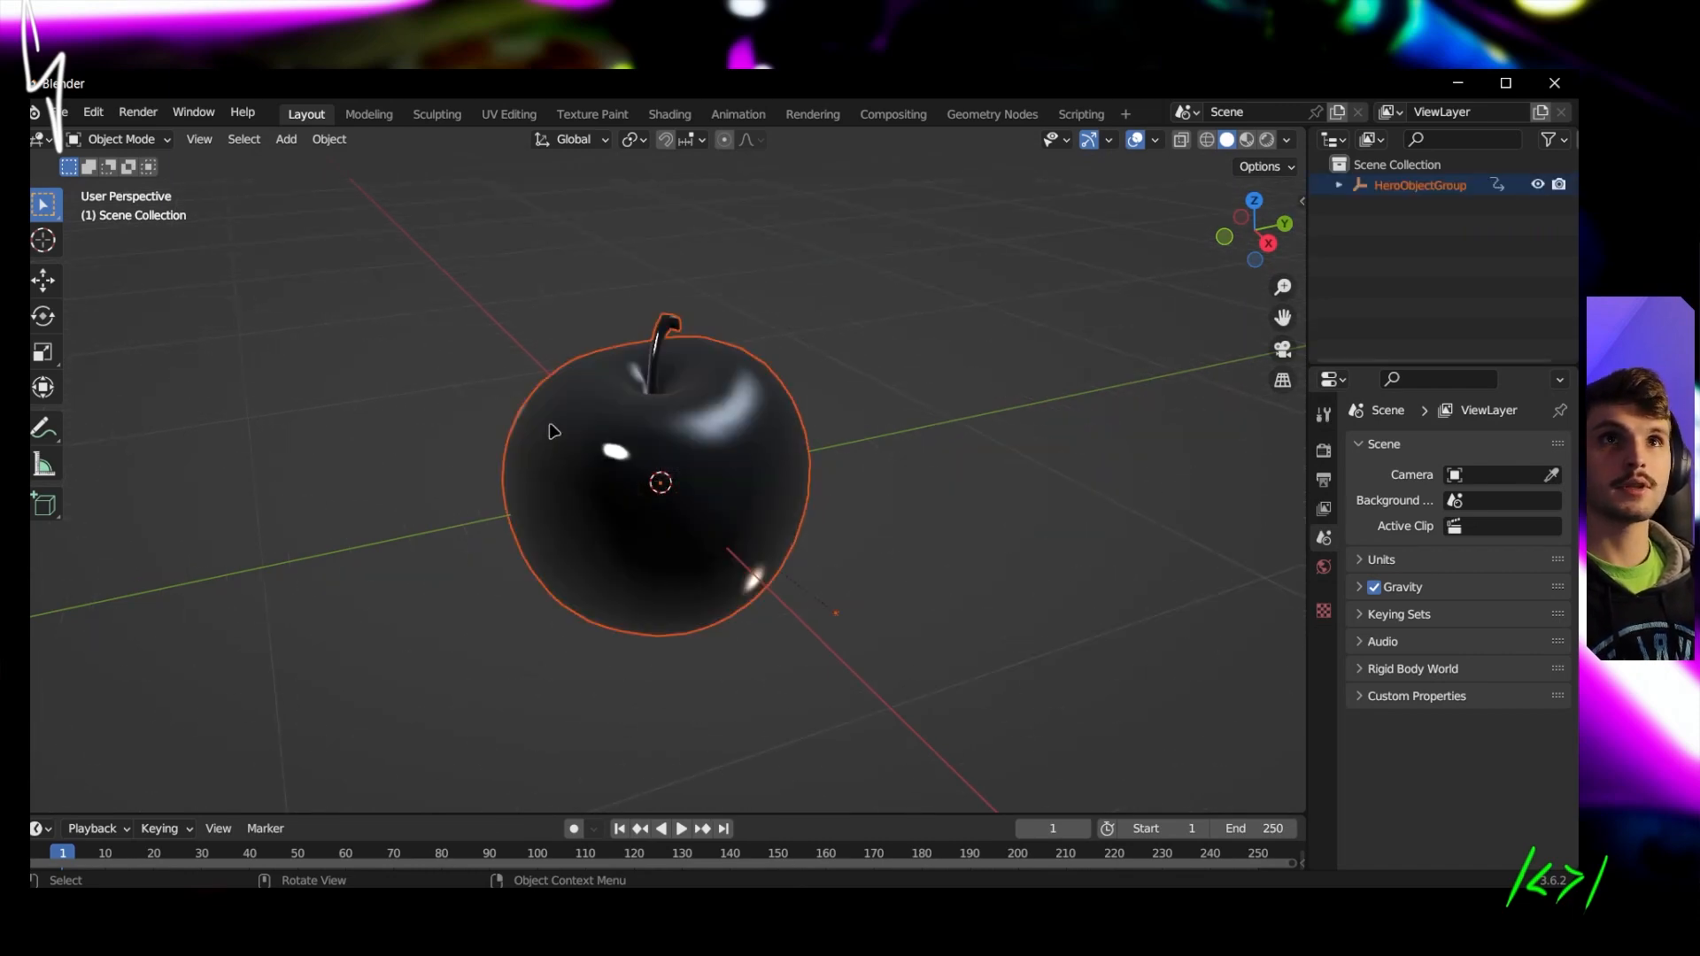
Export the apple model in Wavefront OBJ format as untitled.obj into the apple's source folder
click(58, 113)
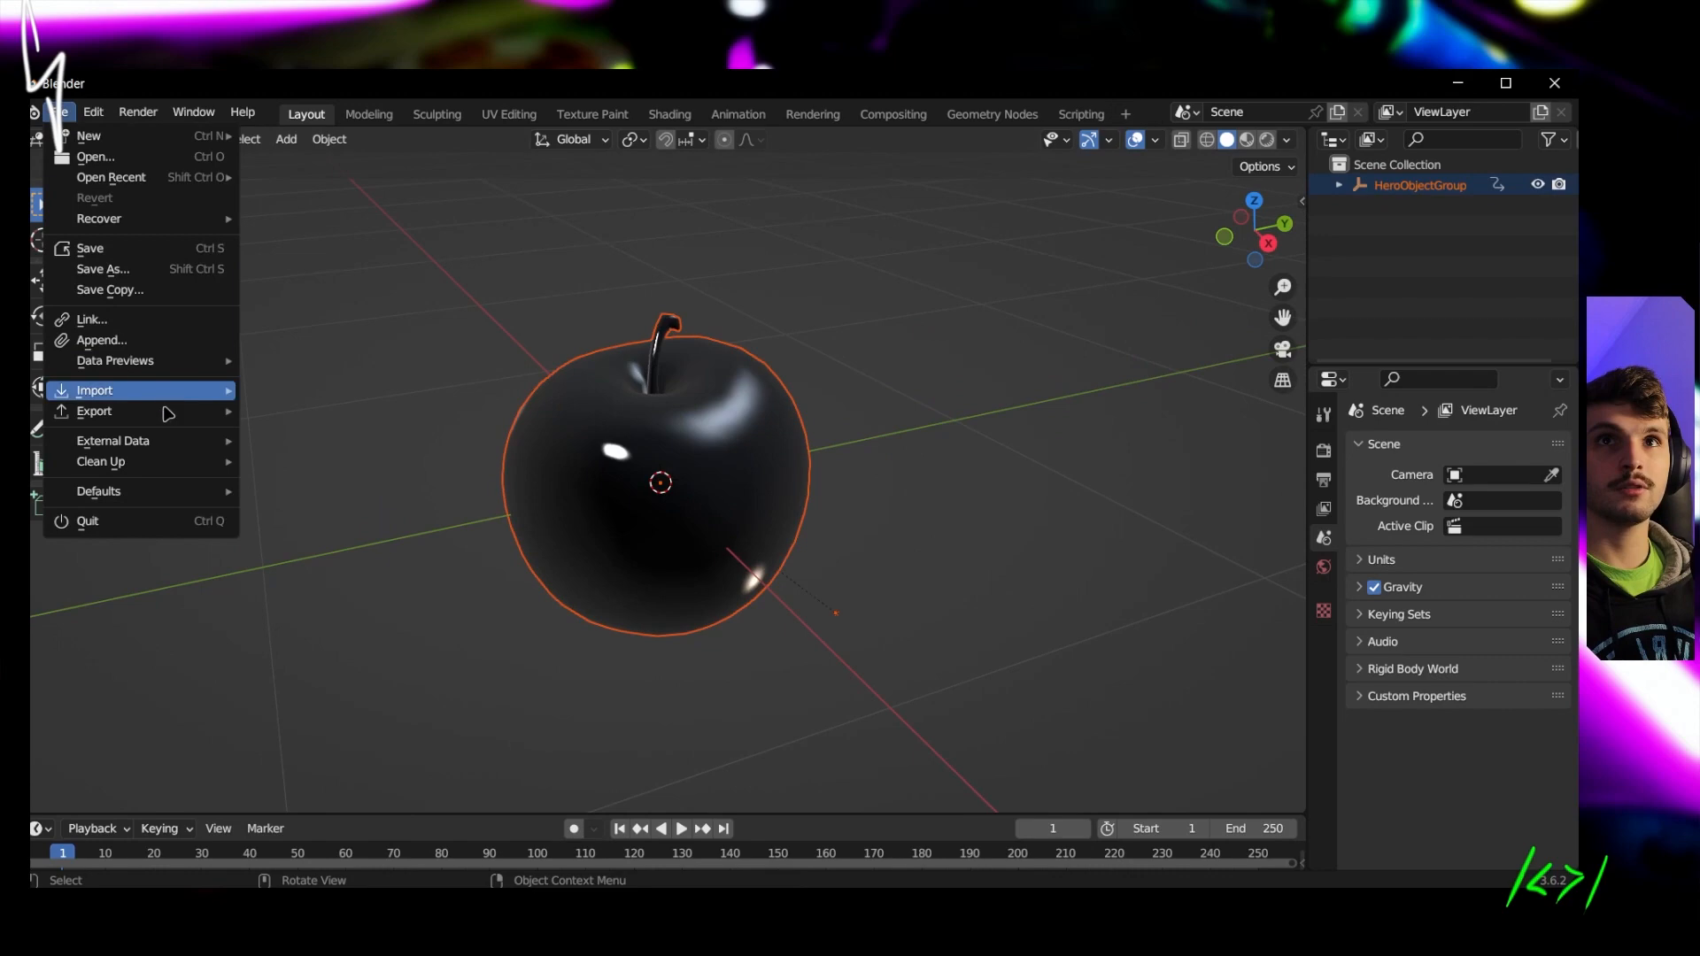
mouse_move(168, 413)
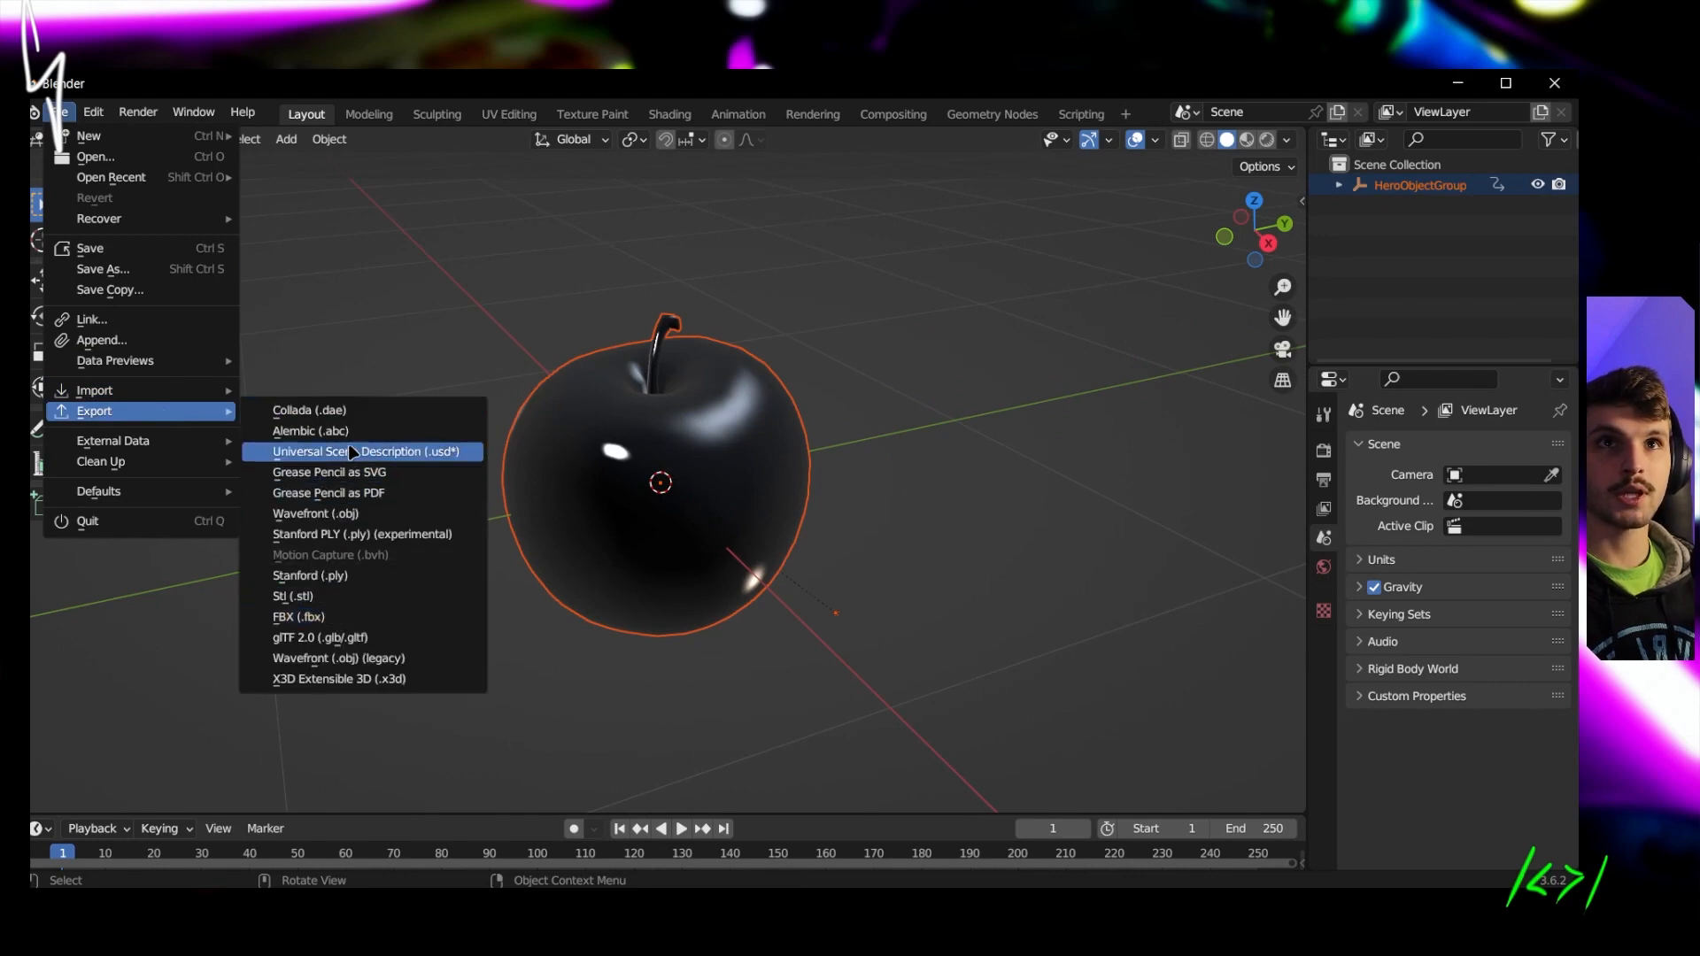
click(422, 519)
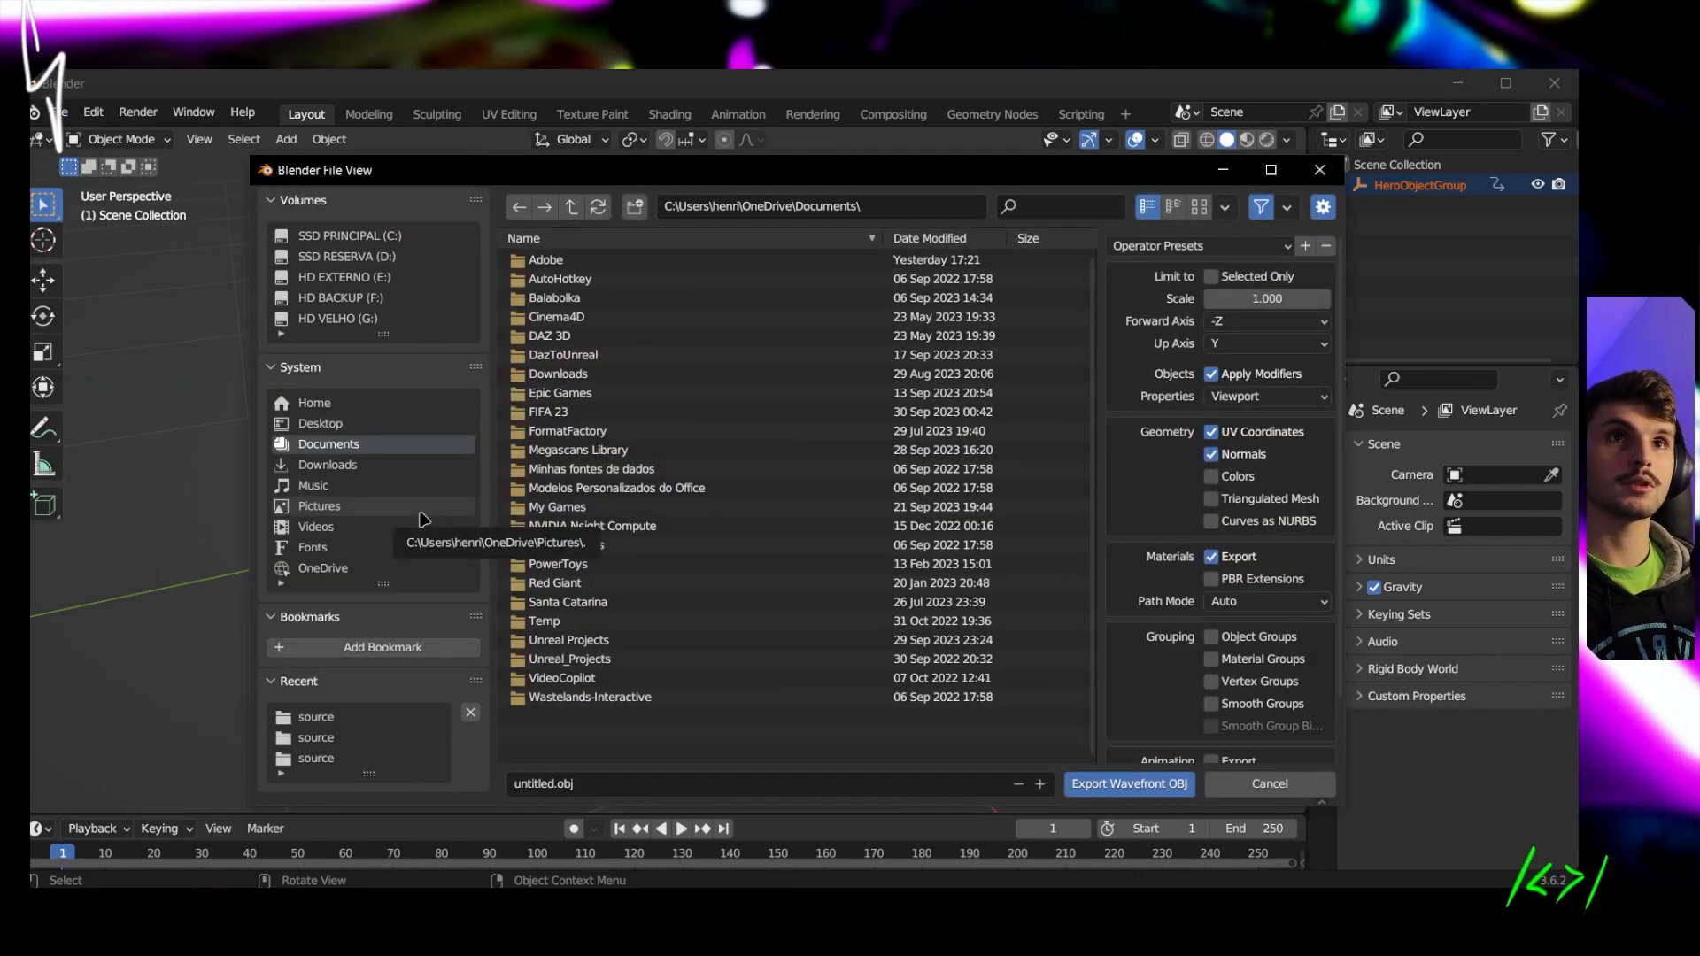
click(1152, 783)
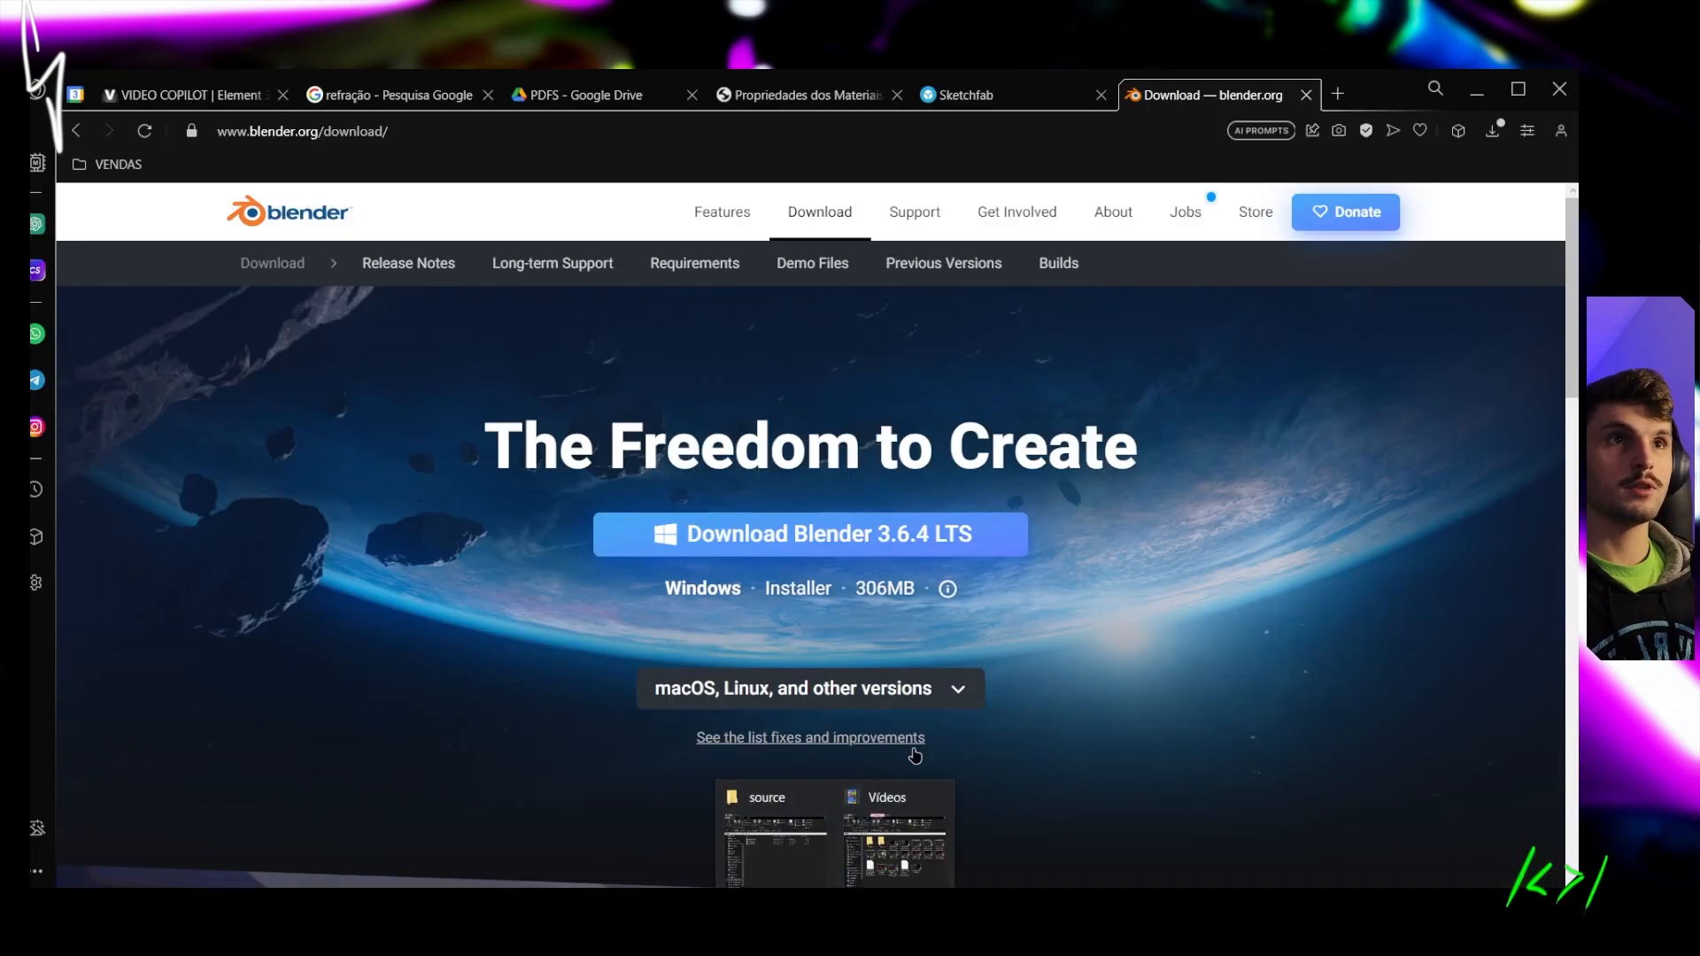
Switch to the source folder in File Explorer and check the exported untitled.mtl and untitled.obj files
click(896, 823)
click(277, 327)
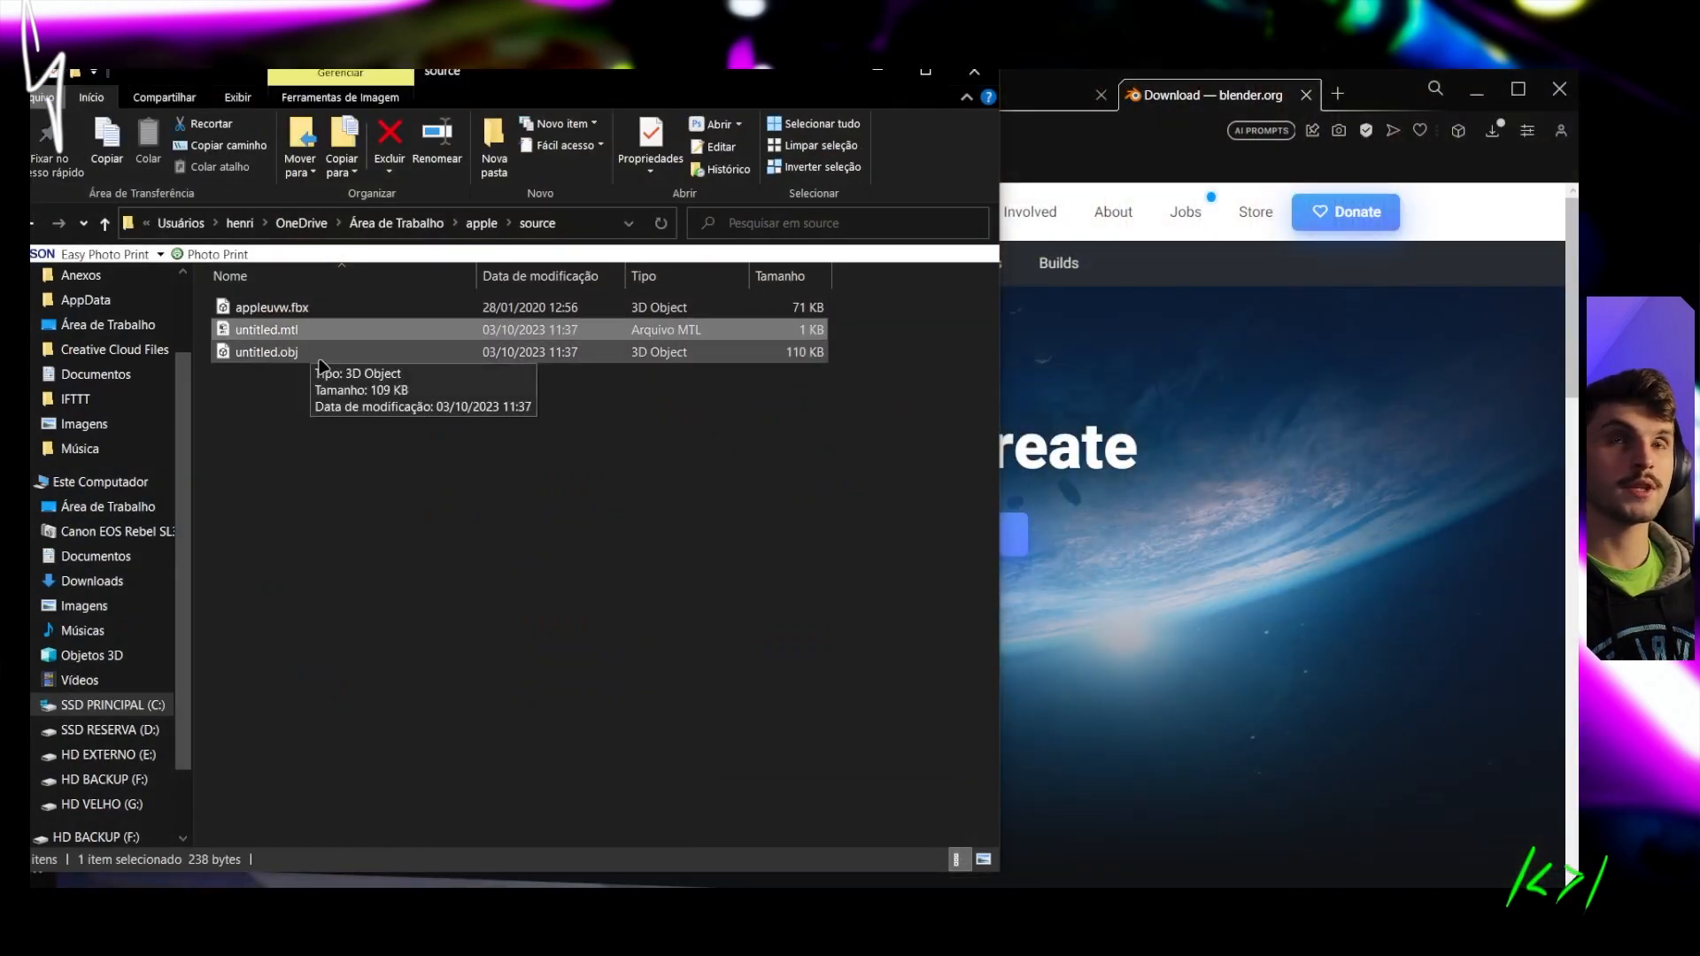
click(283, 352)
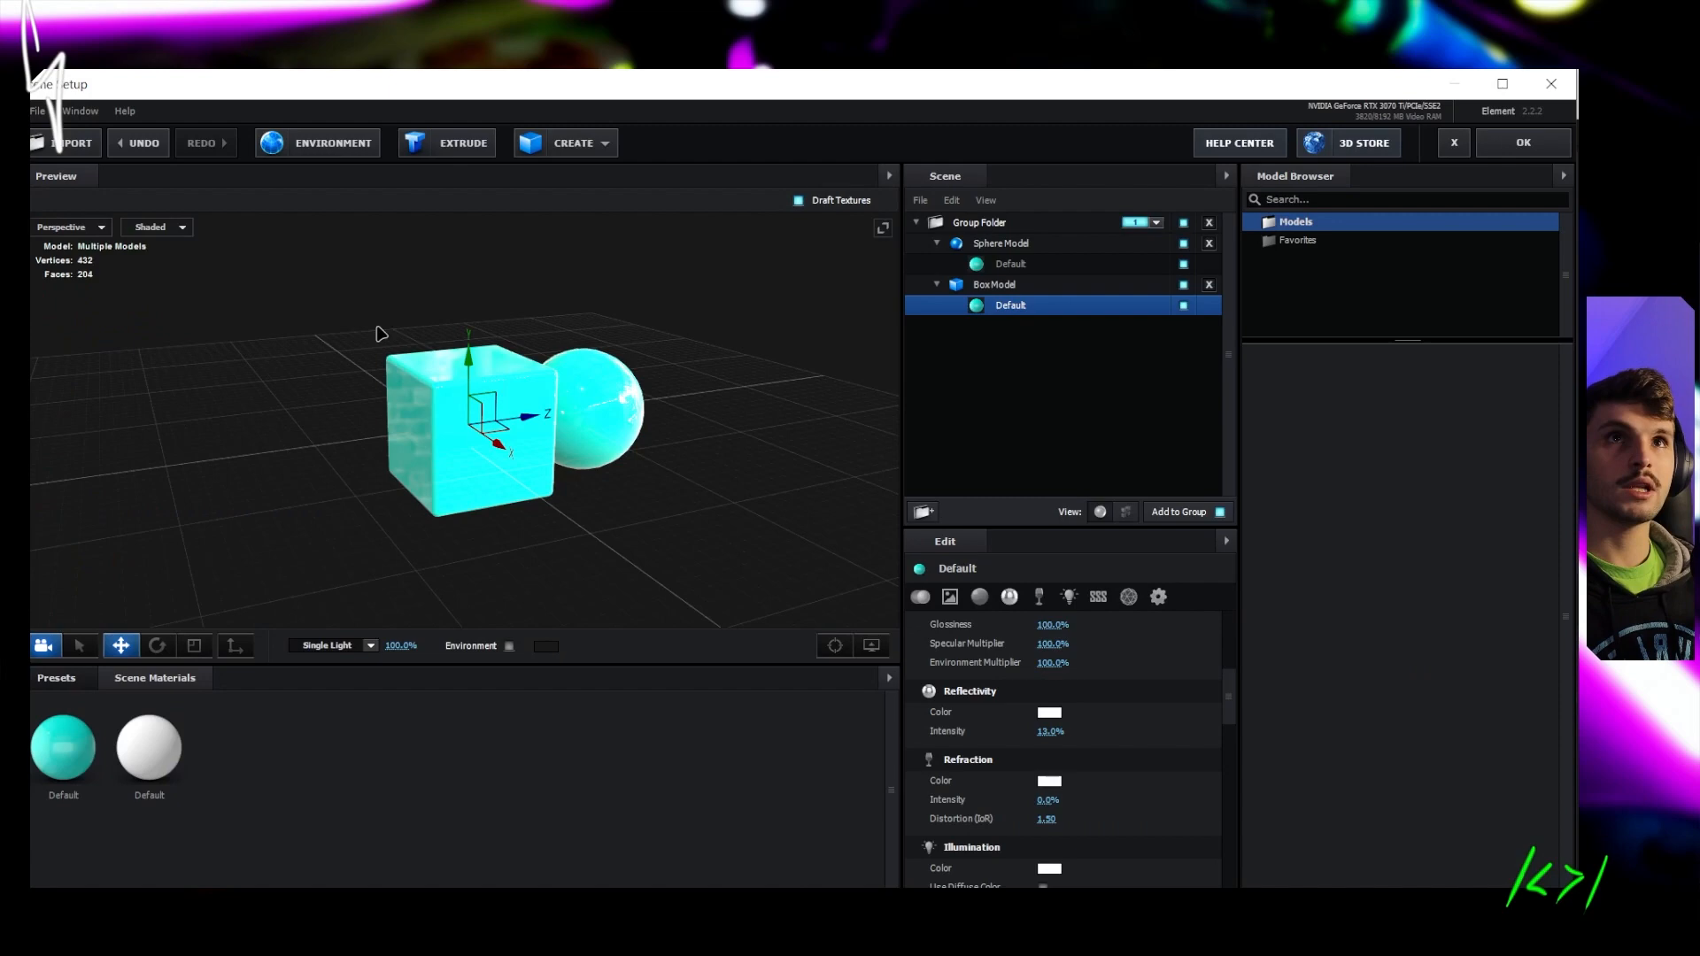
Import untitled.obj from the desktop's apple/source folder into the Element scene
click(66, 143)
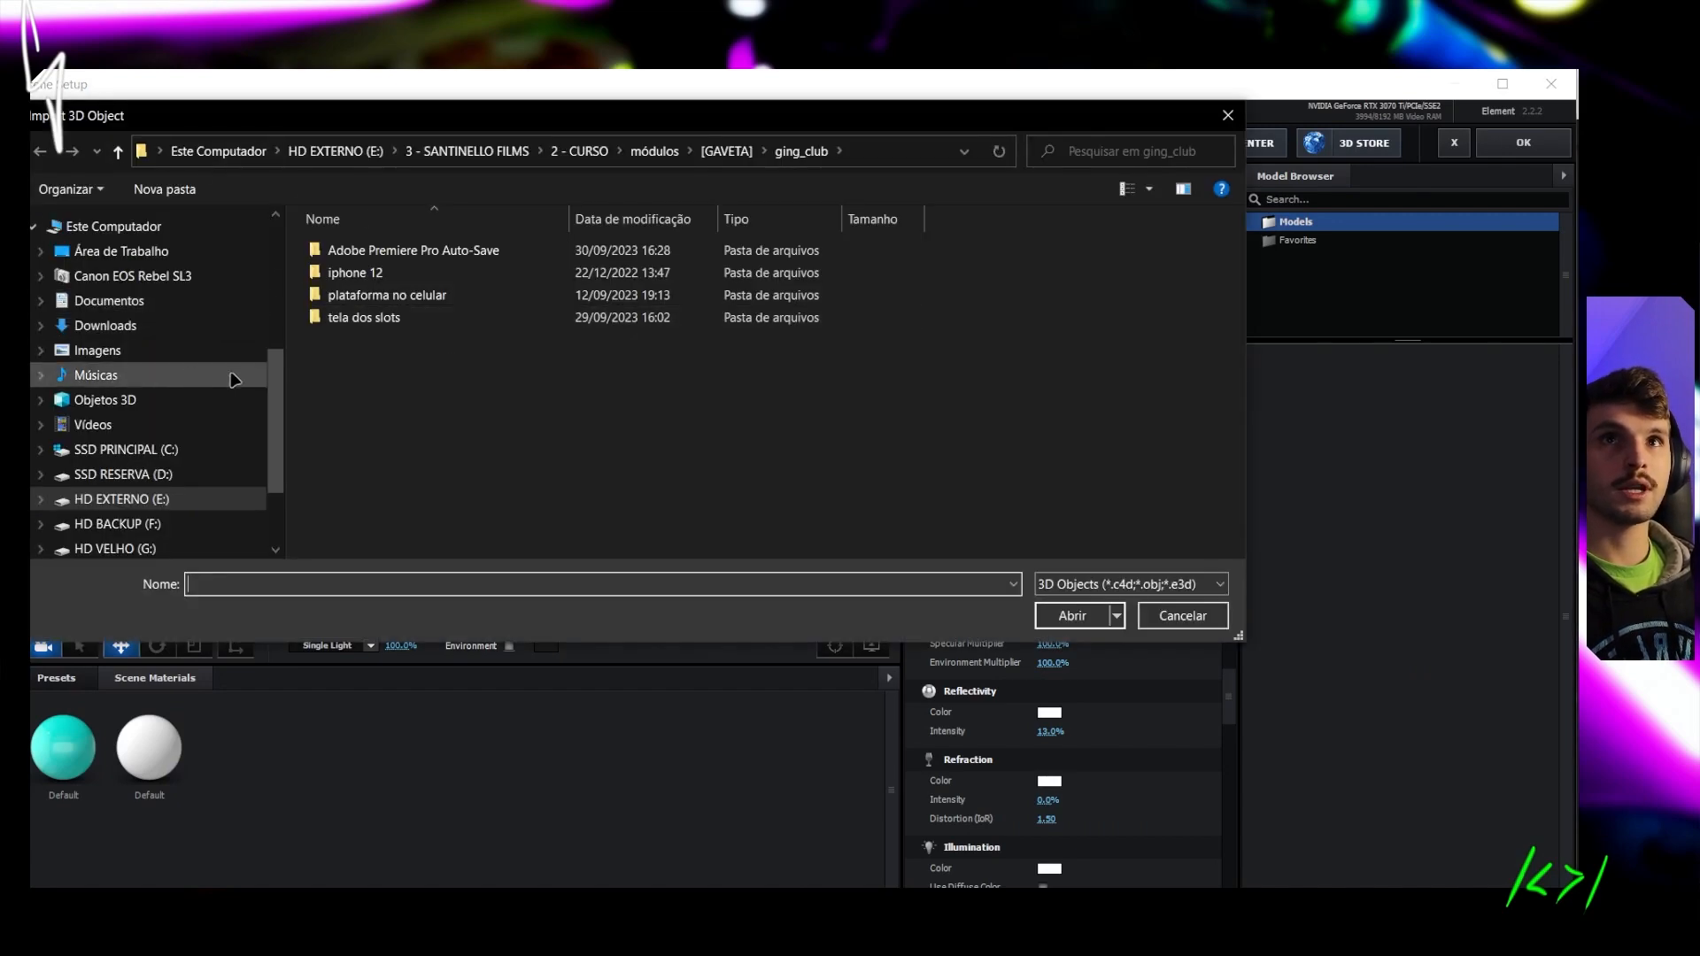
click(202, 253)
double_click(458, 275)
double_click(337, 251)
double_click(376, 260)
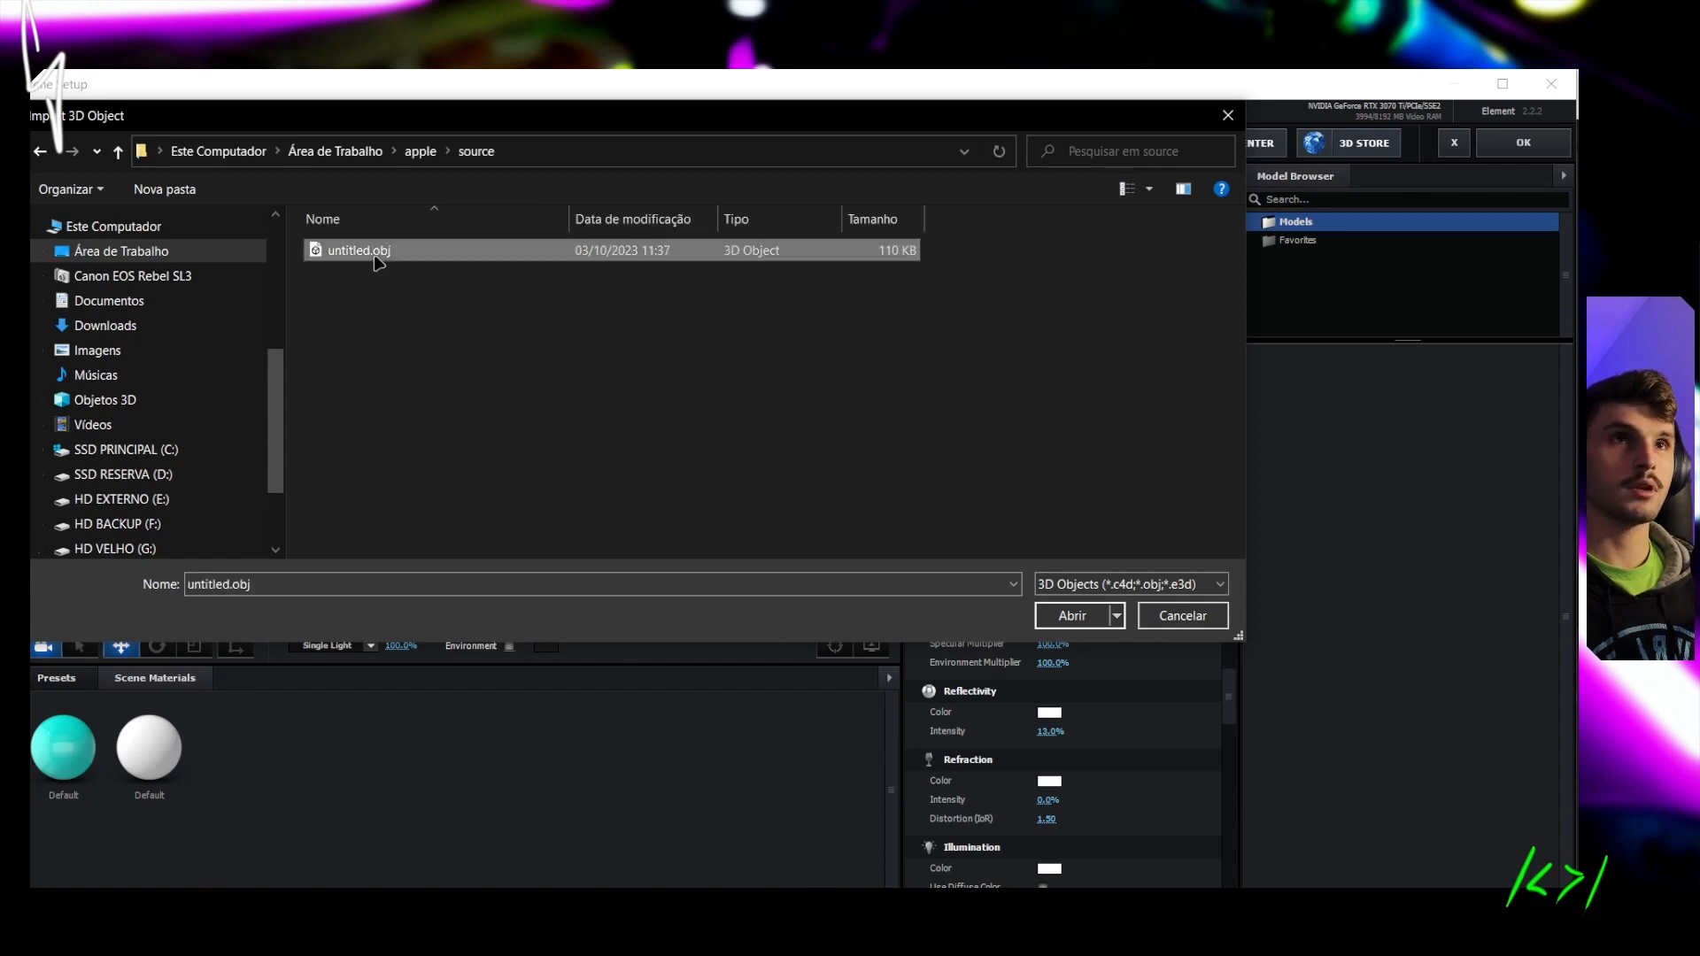
click(891, 657)
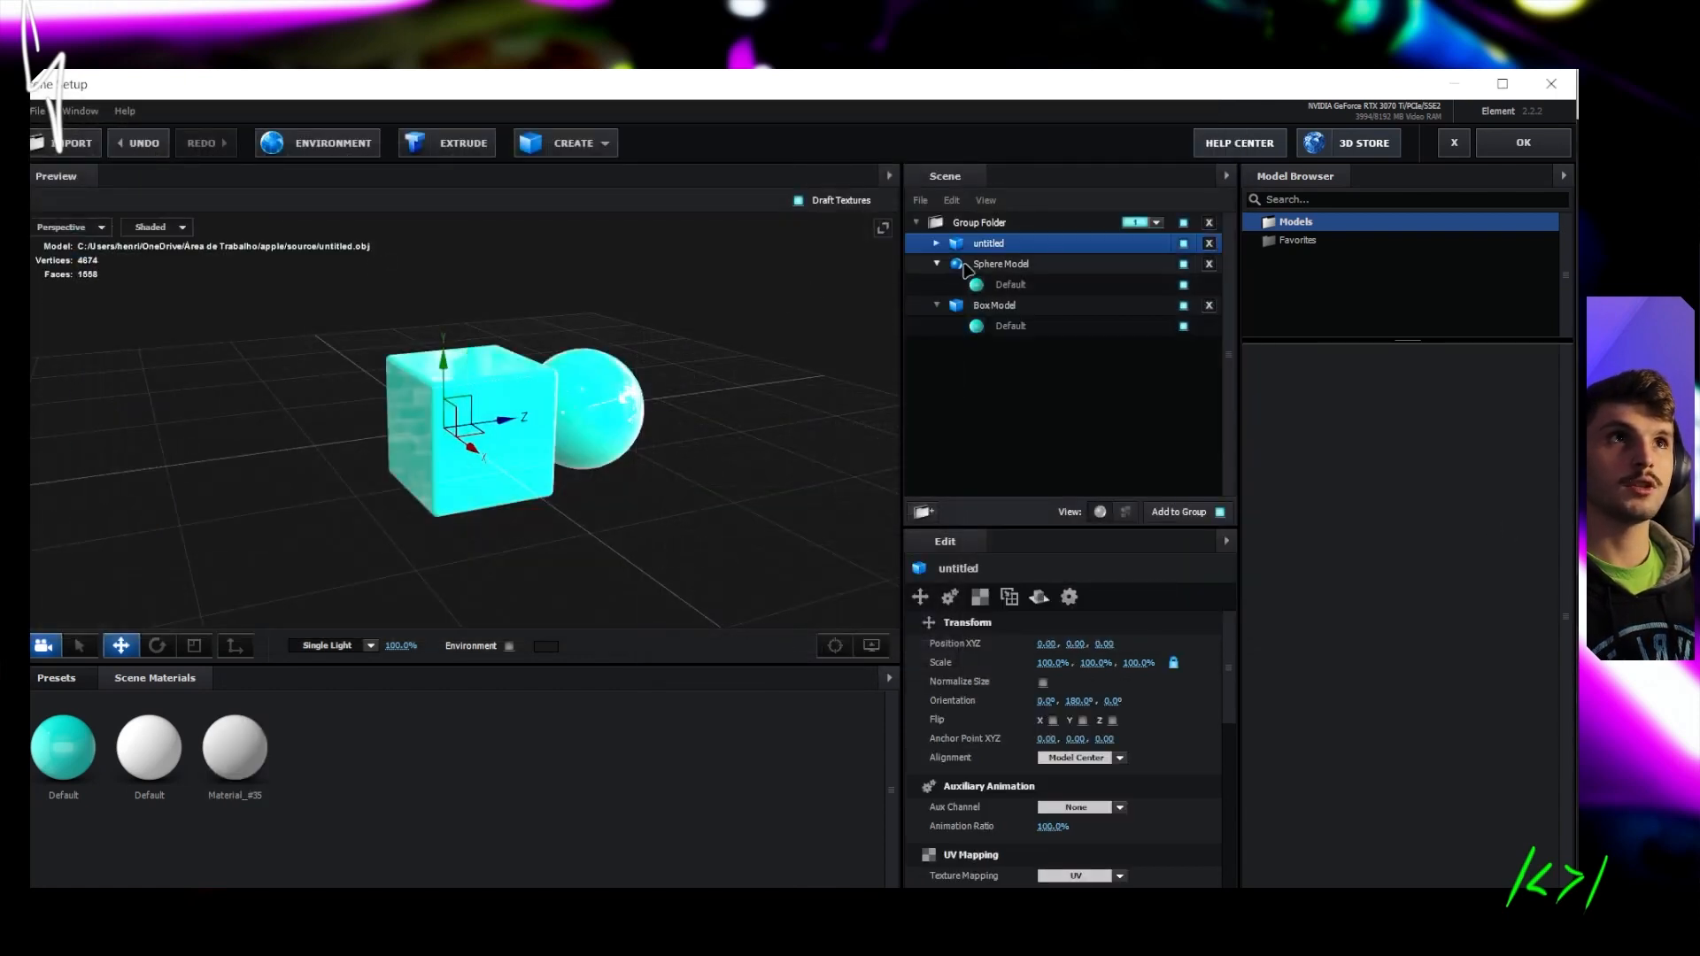
Delete the Sphere Model and the Box Model from the group folder
click(1209, 264)
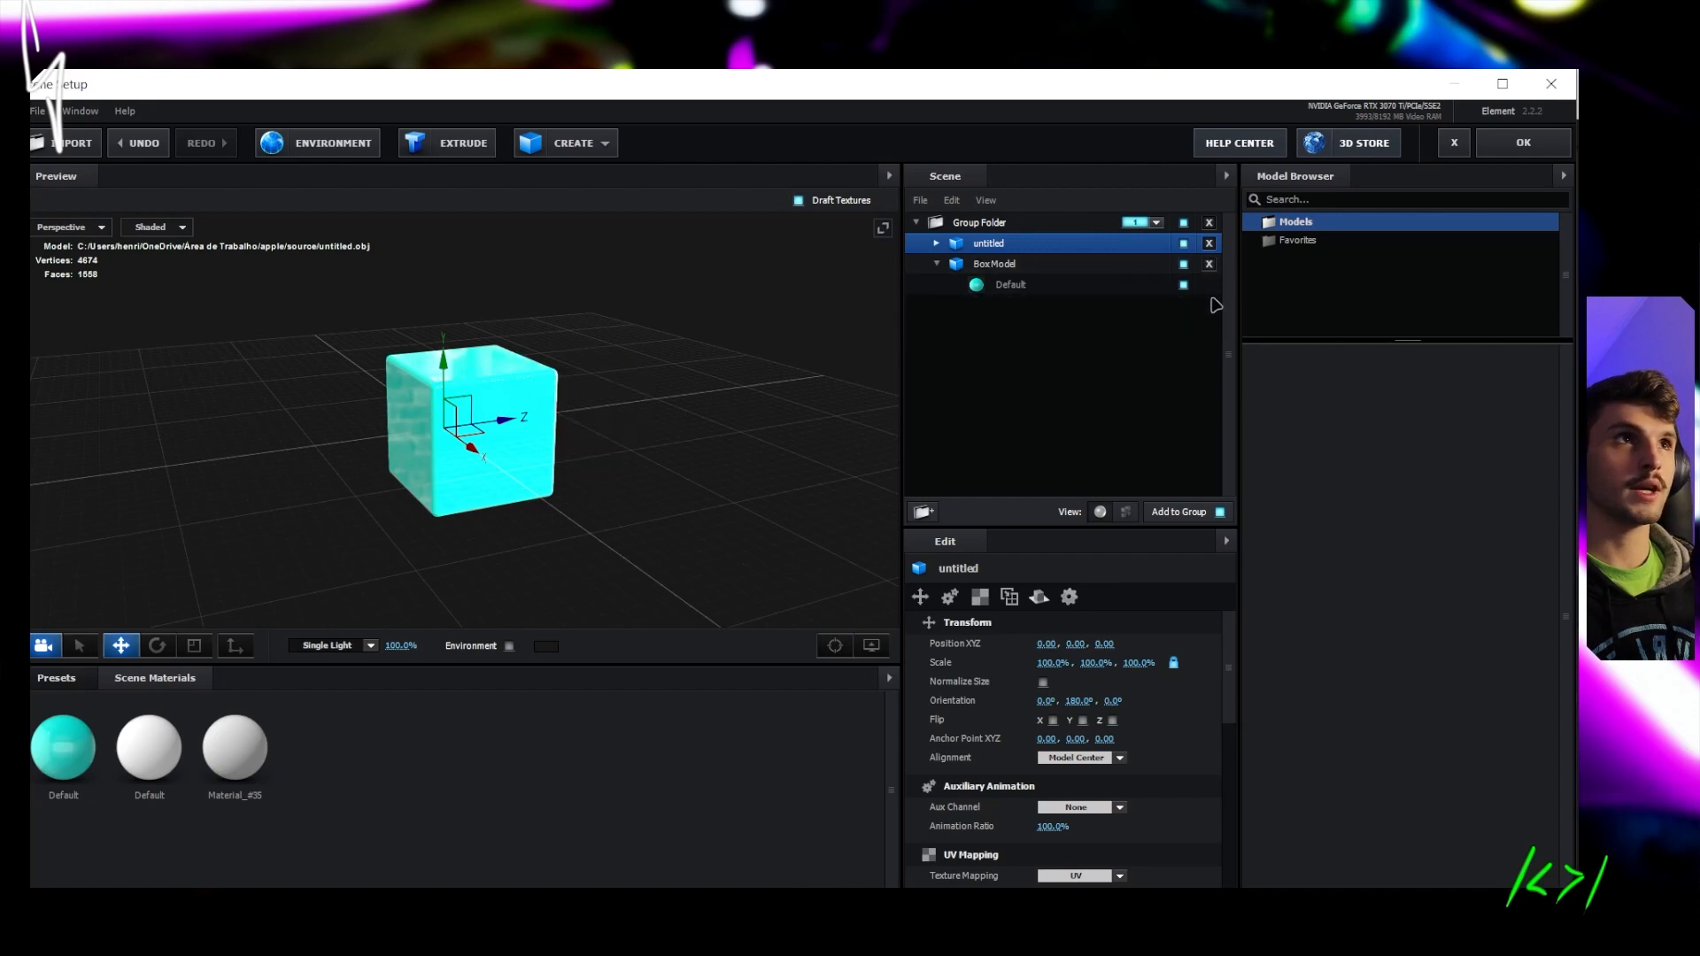
click(1209, 265)
scroll(420, 438, up, 6)
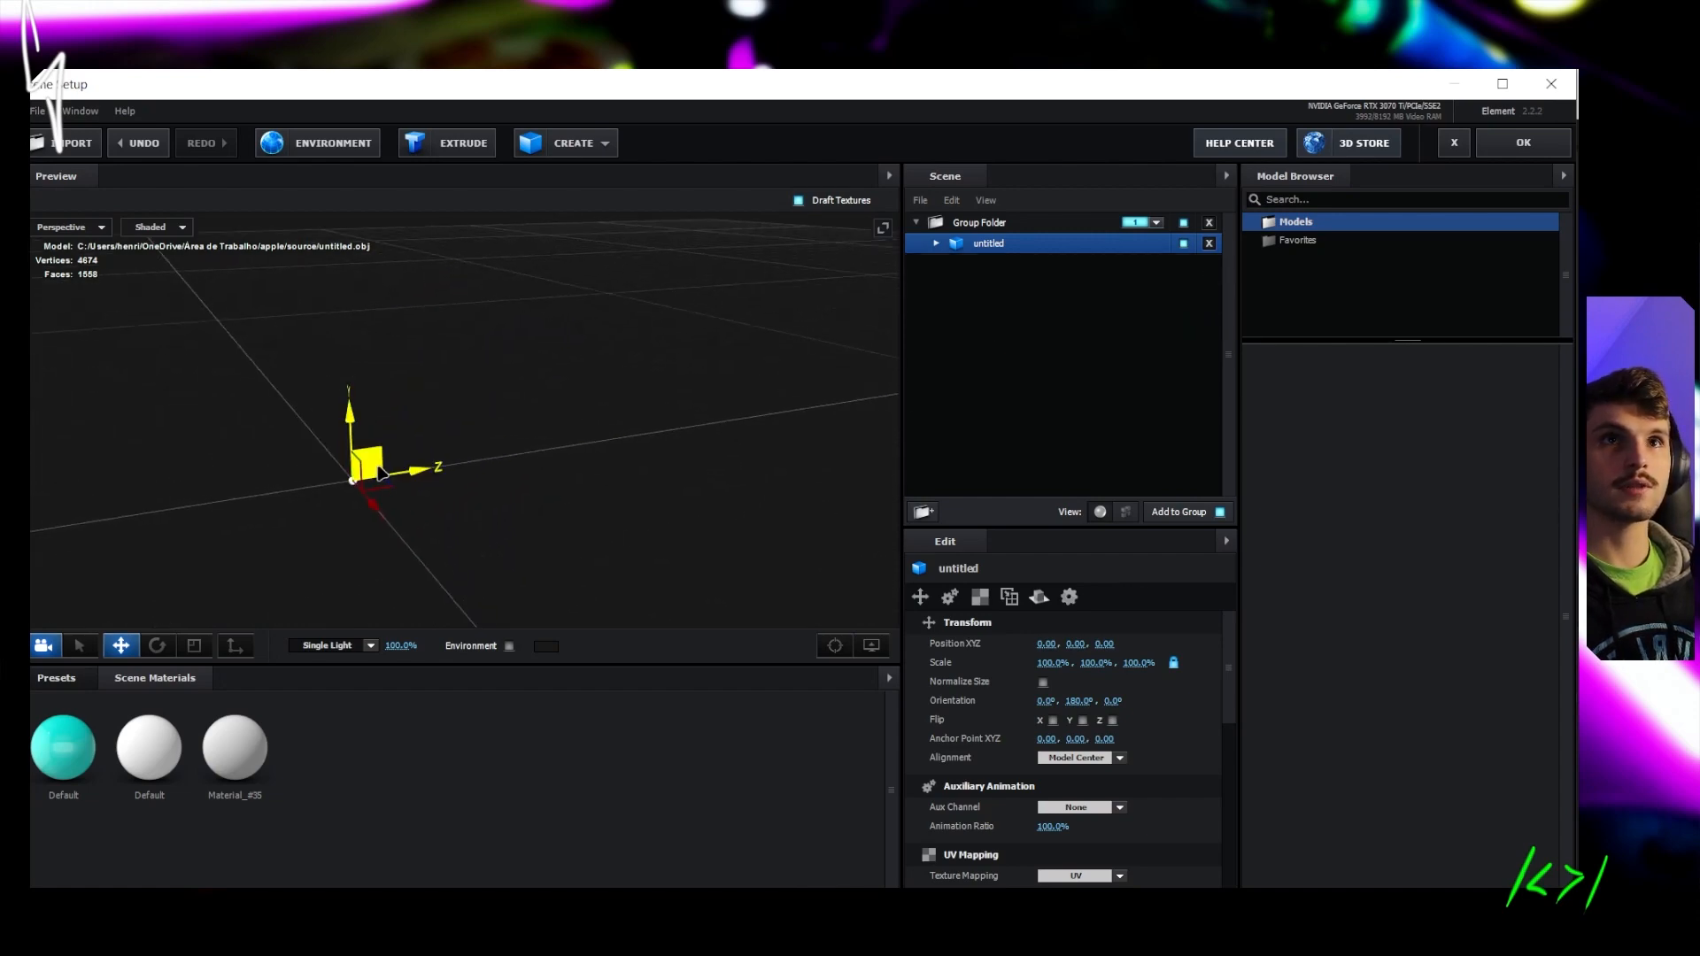
scroll(336, 503, up, 4)
scroll(331, 502, down, 10)
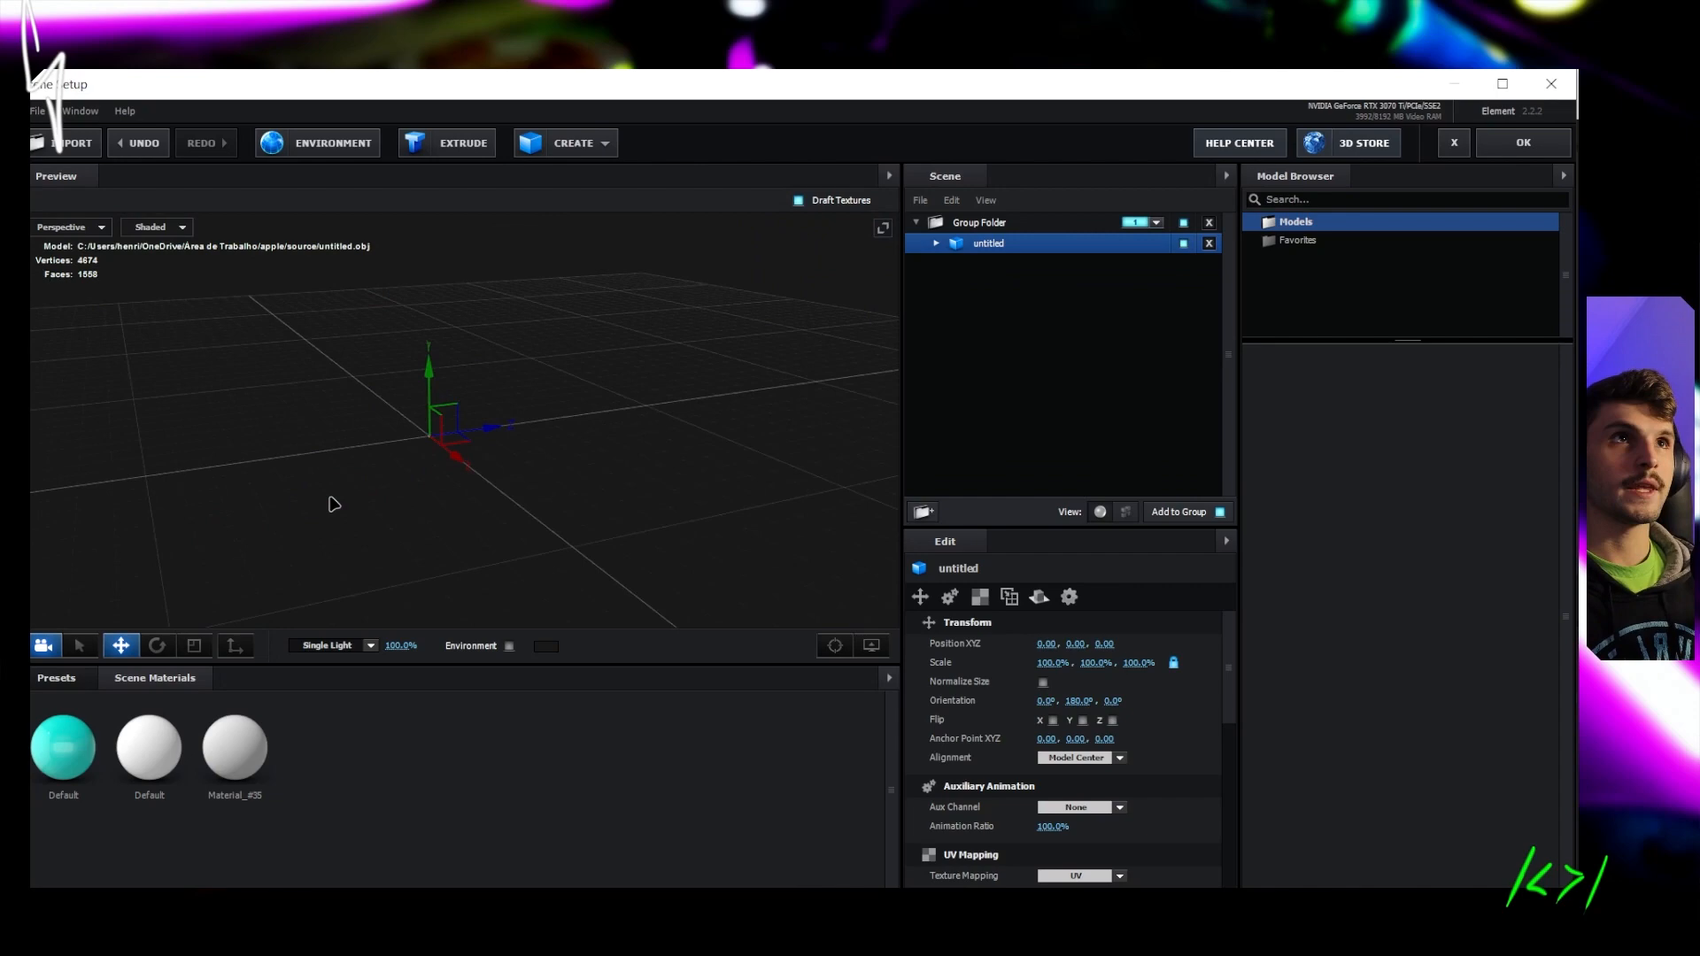
scroll(355, 463, up, 6)
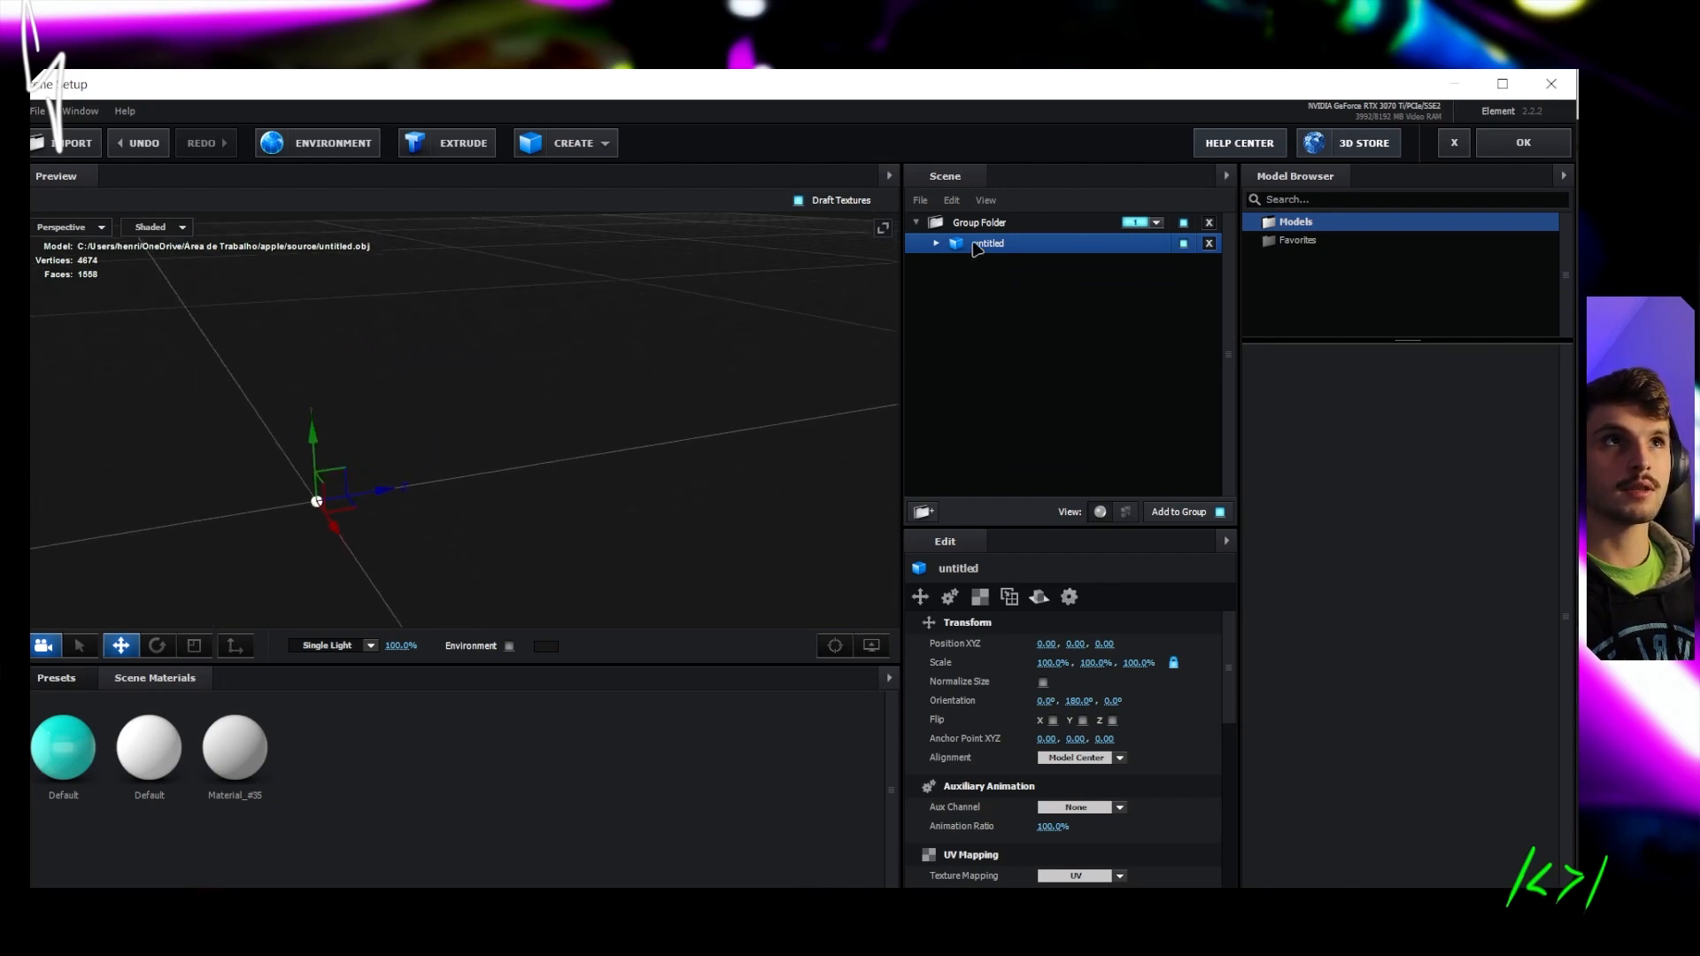
Enable Normalize Size for the imported untitled model and check the apple from several angles
click(1043, 682)
scroll(619, 535, down, 6)
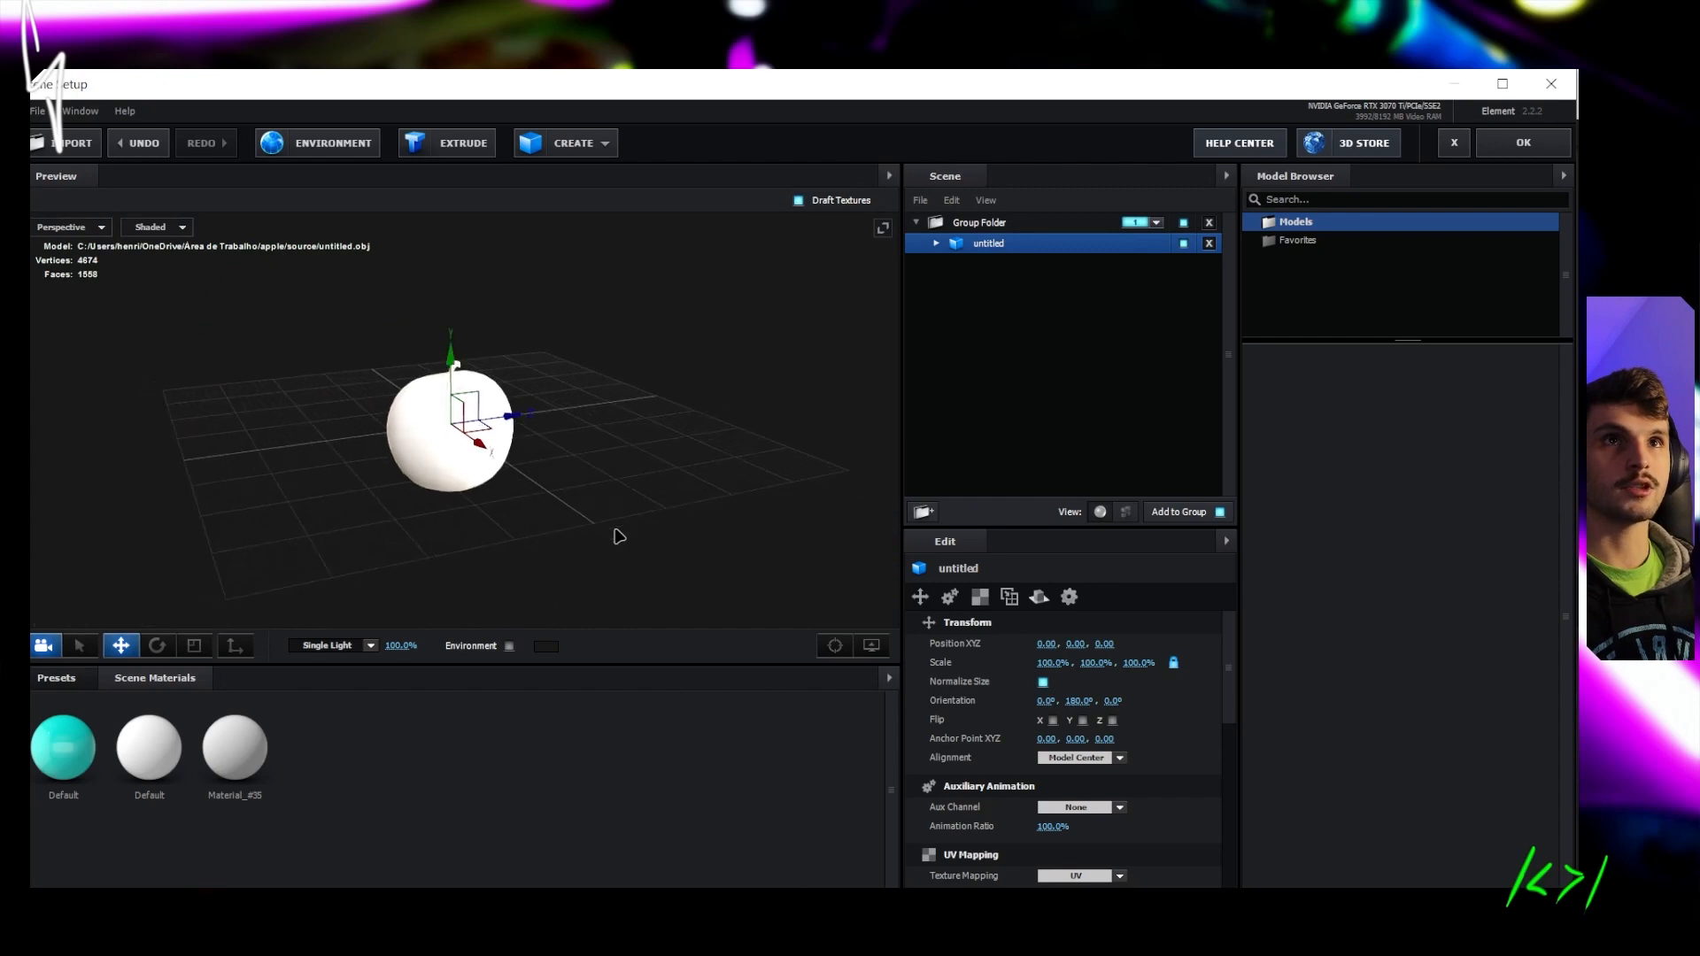
drag(560, 513, 593, 536)
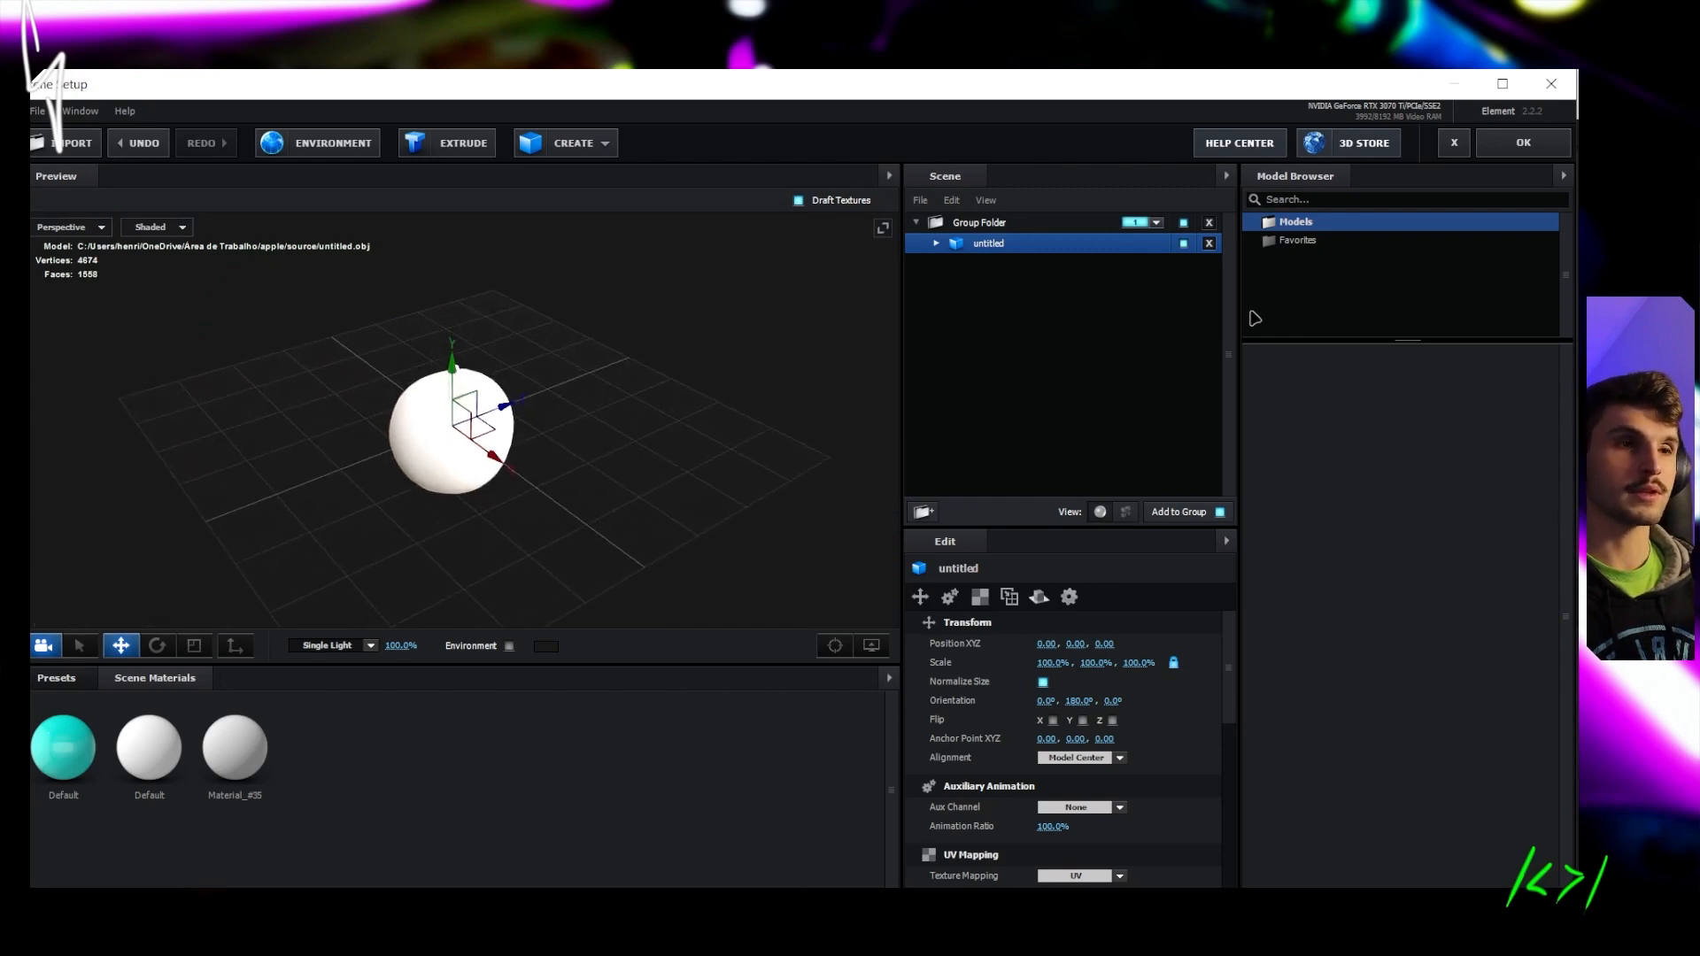
scroll(432, 462, up, 5)
drag(687, 449, 619, 417)
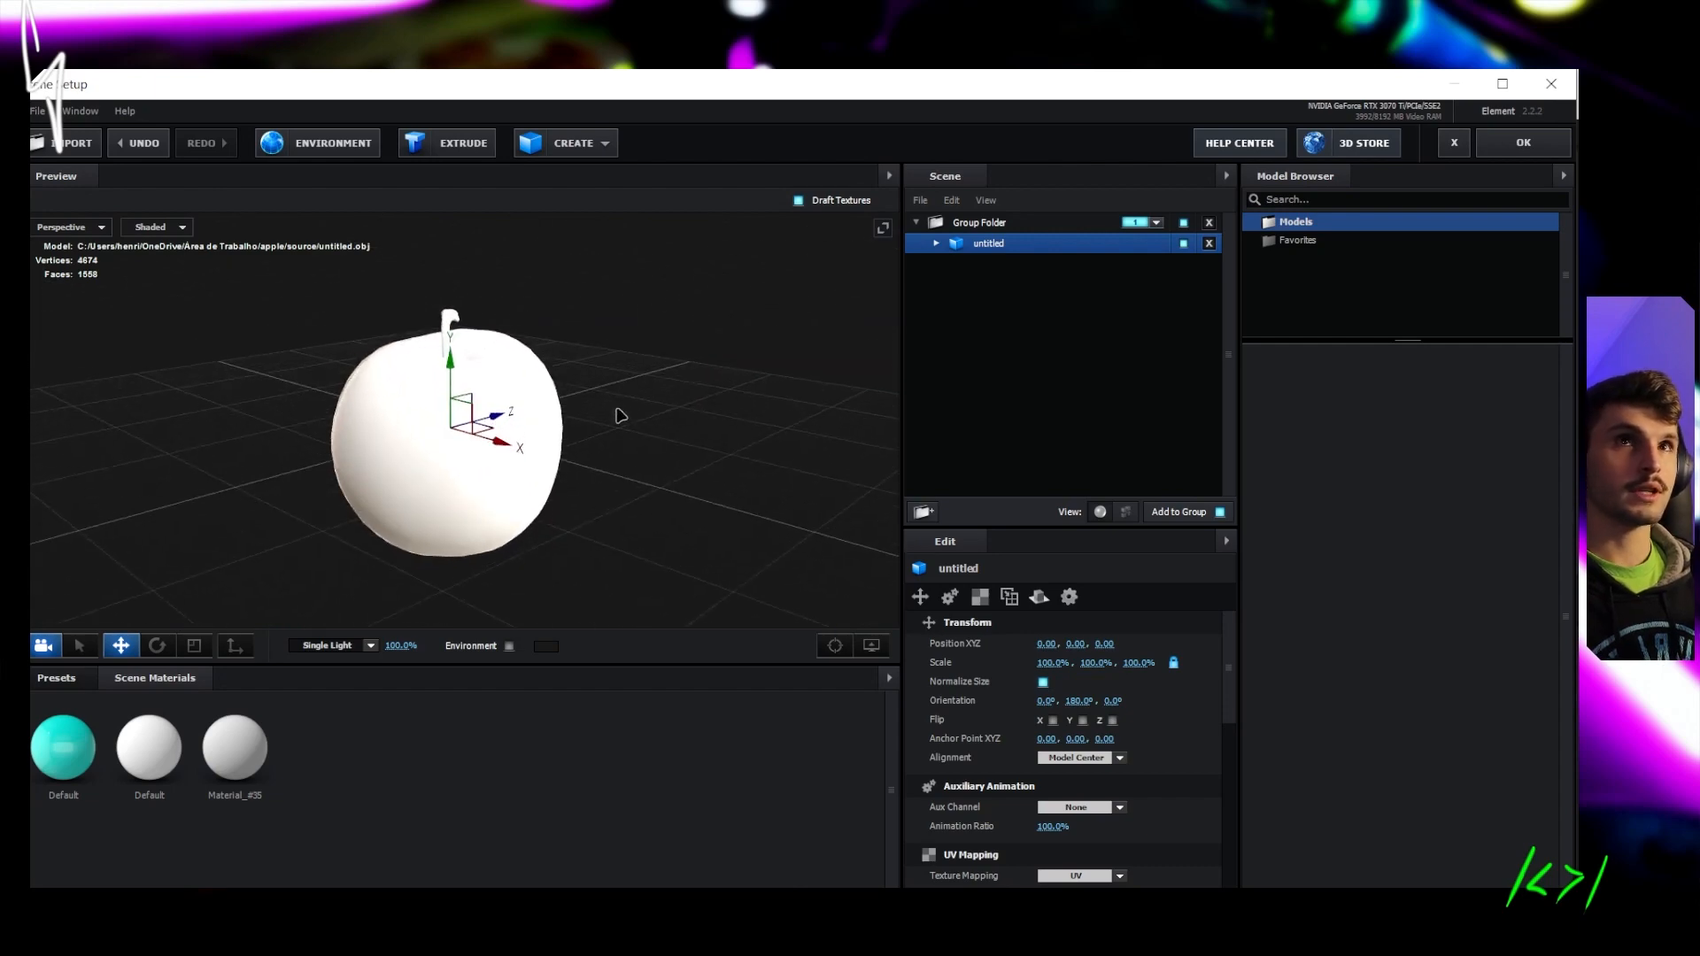
Expand the untitled model, select its Material_#35 and open the material's Diffuse texture channel
click(936, 244)
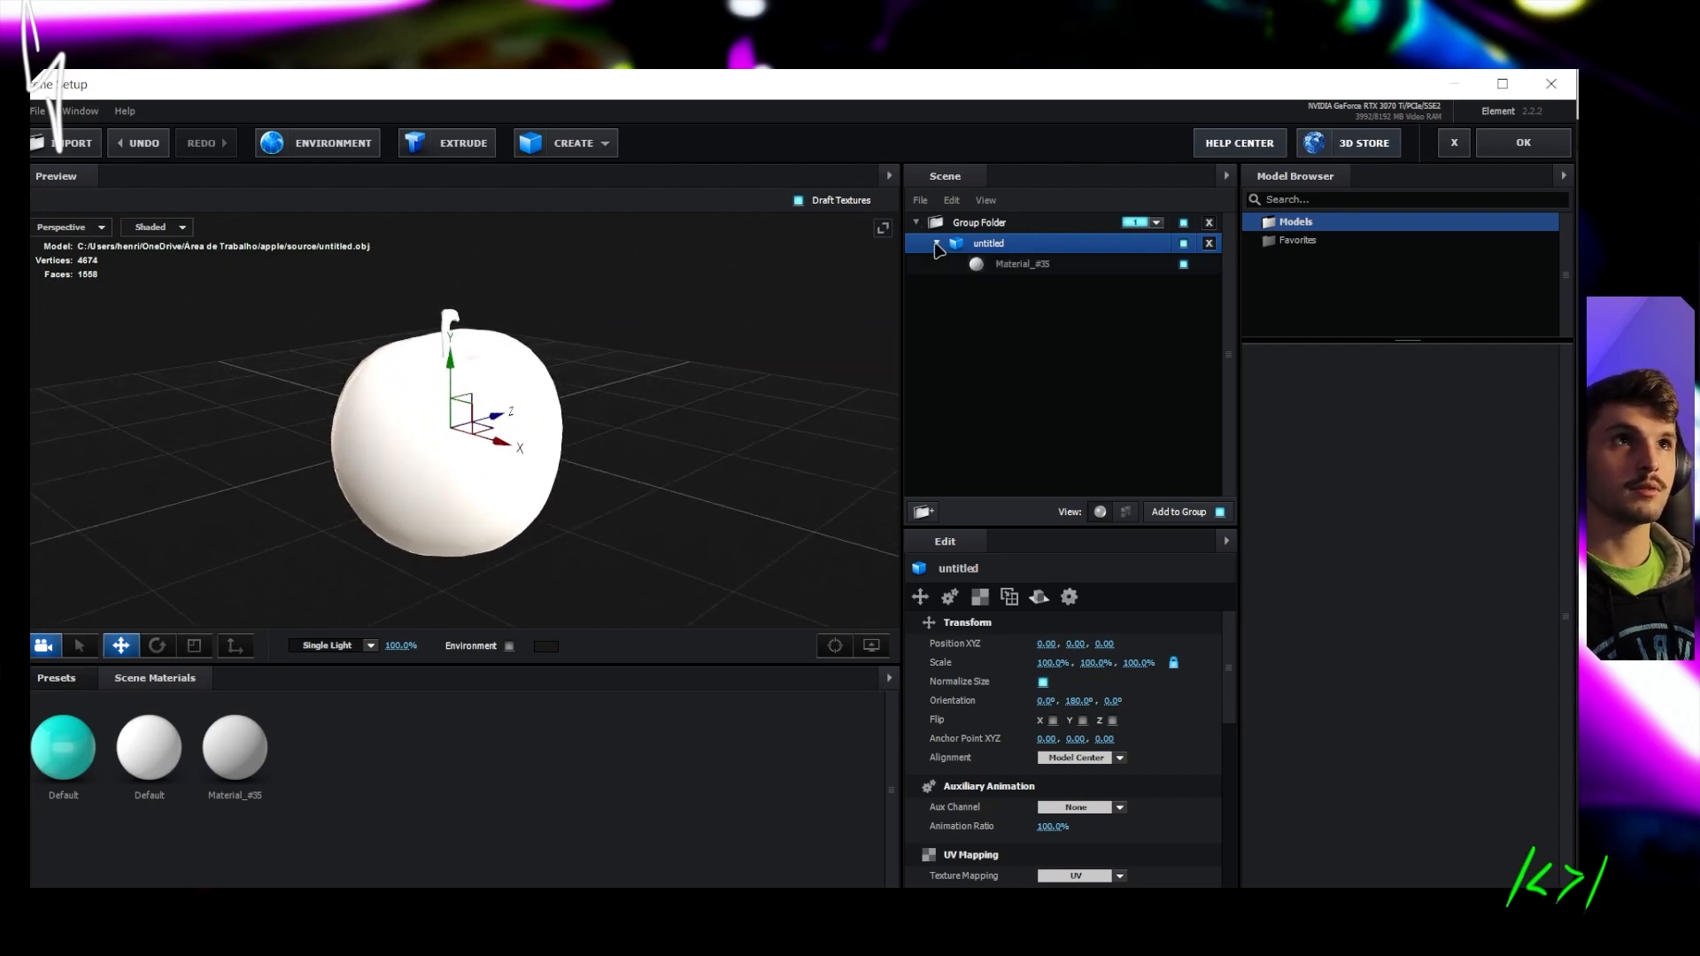
click(1021, 268)
scroll(1071, 701, up, 5)
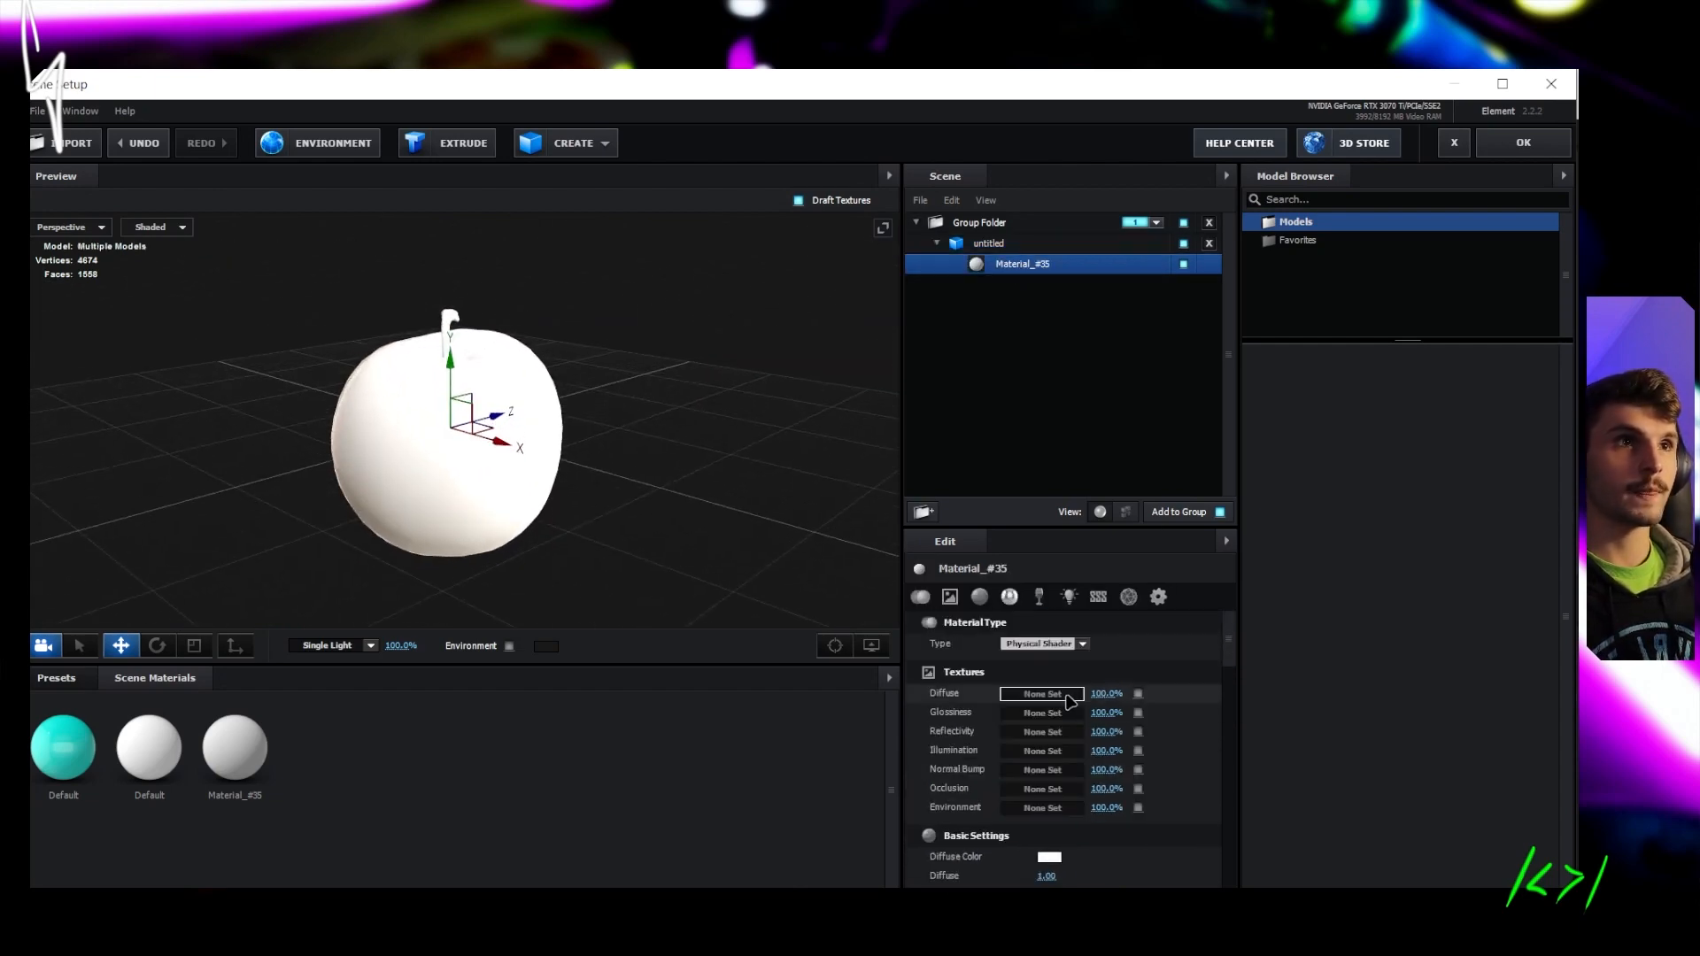
click(1062, 699)
click(1040, 598)
click(1059, 607)
click(1144, 467)
click(1291, 438)
click(1293, 437)
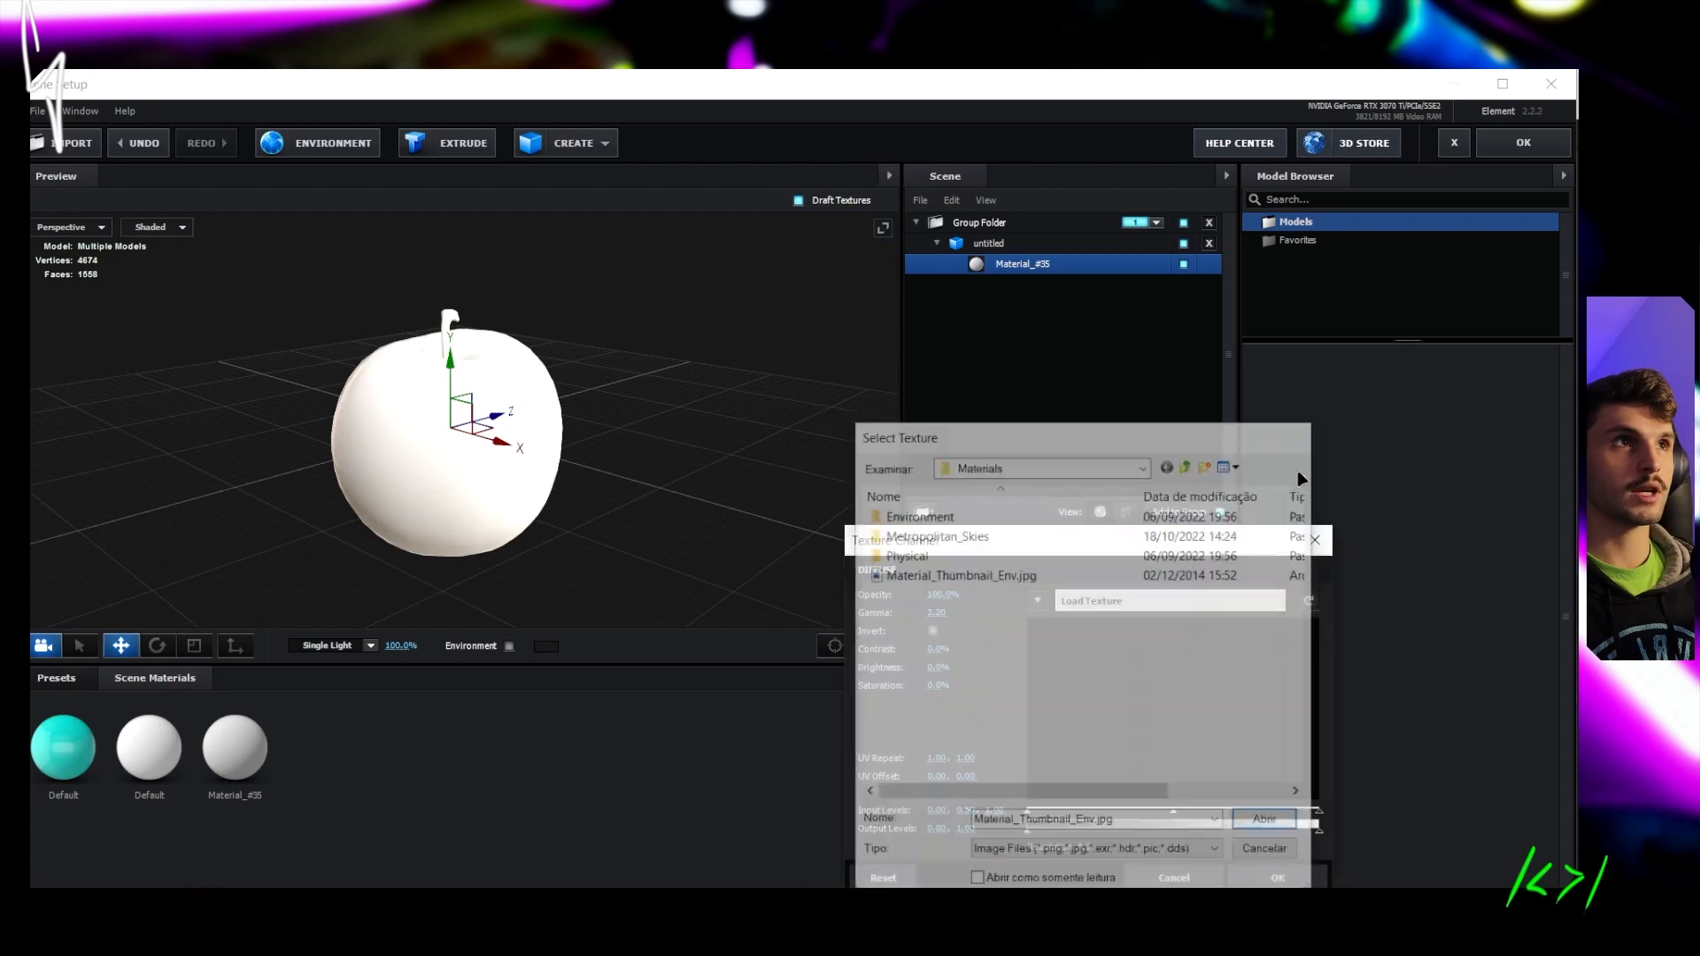
Load tttt.png from the apple/textures folder as the Diffuse texture of Material_#35 and accept it
key(alt+Tab)
double_click(257, 306)
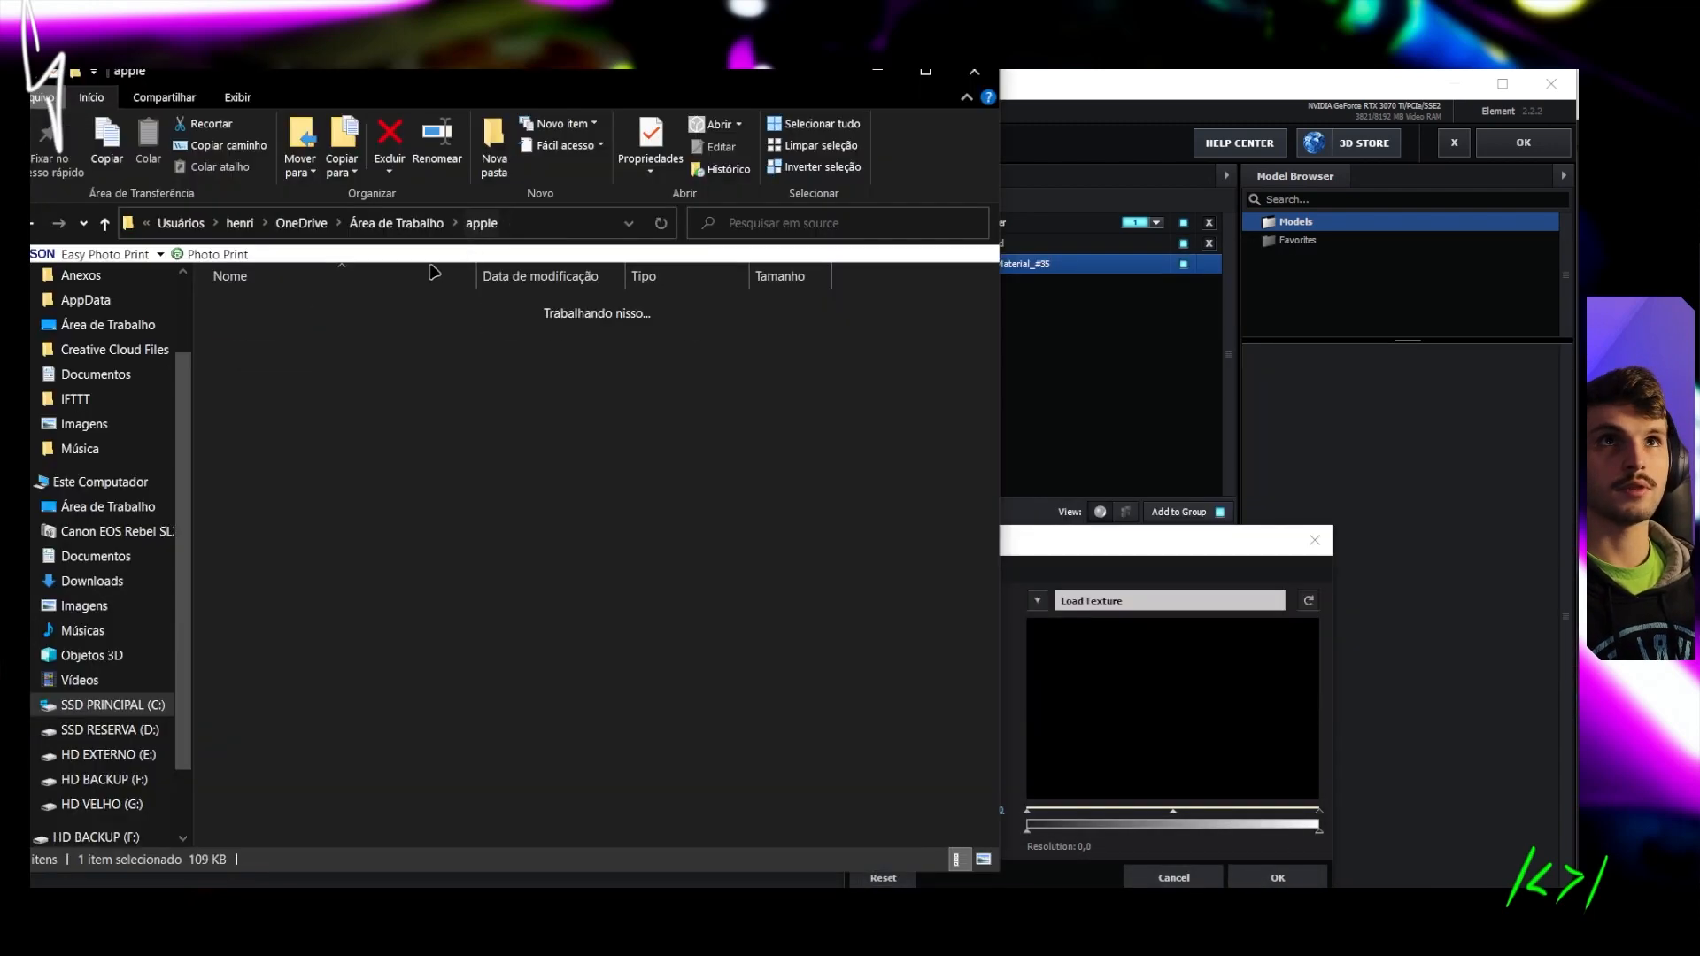
double_click(317, 330)
drag(385, 319, 1150, 612)
click(998, 328)
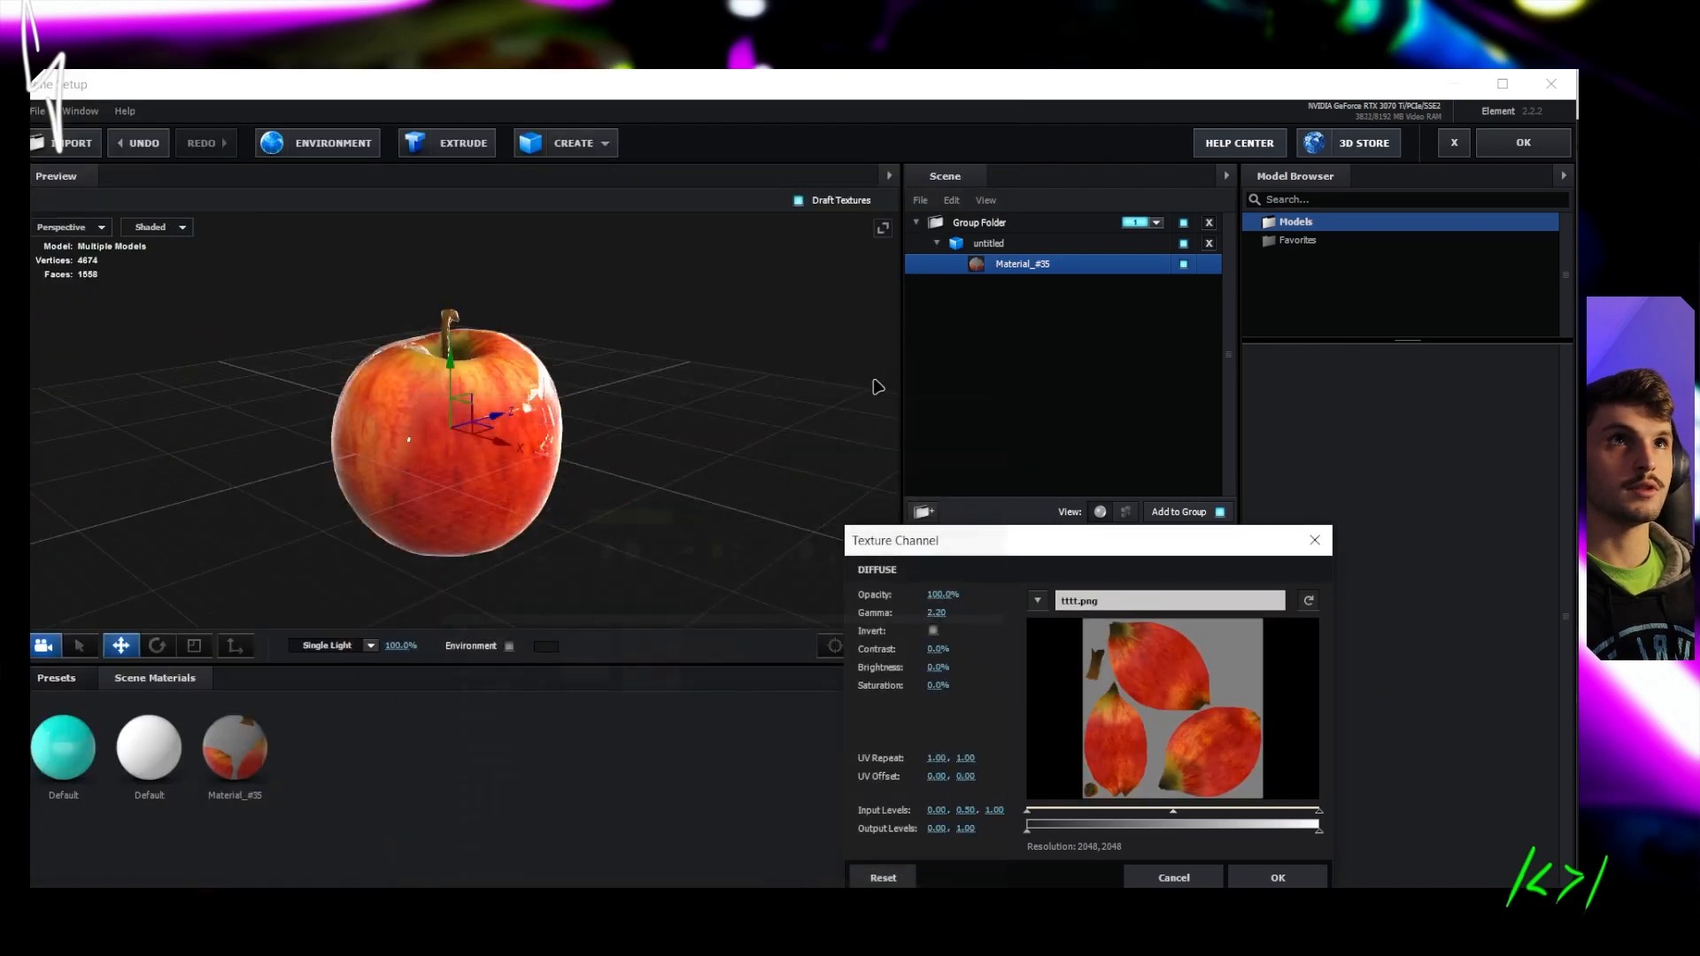
click(1277, 877)
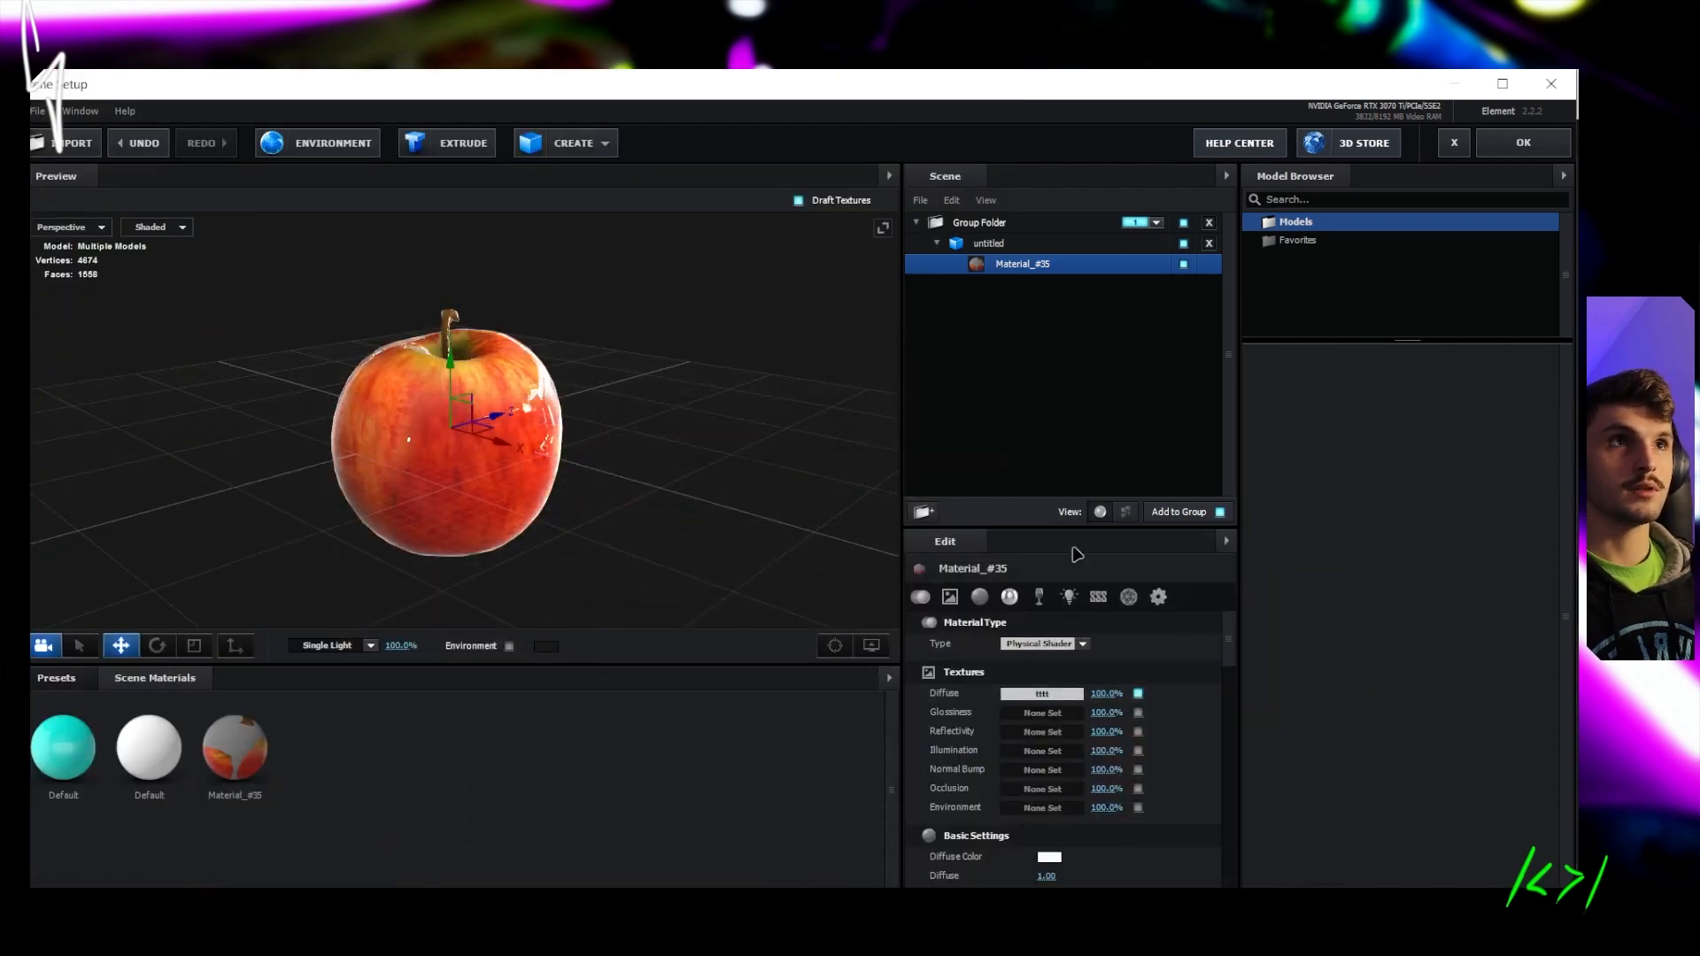
Load bumpapple.png from the textures folder as the Glossiness texture of Material_#35 and accept it
click(1038, 715)
key(alt+Tab)
drag(285, 301, 1129, 611)
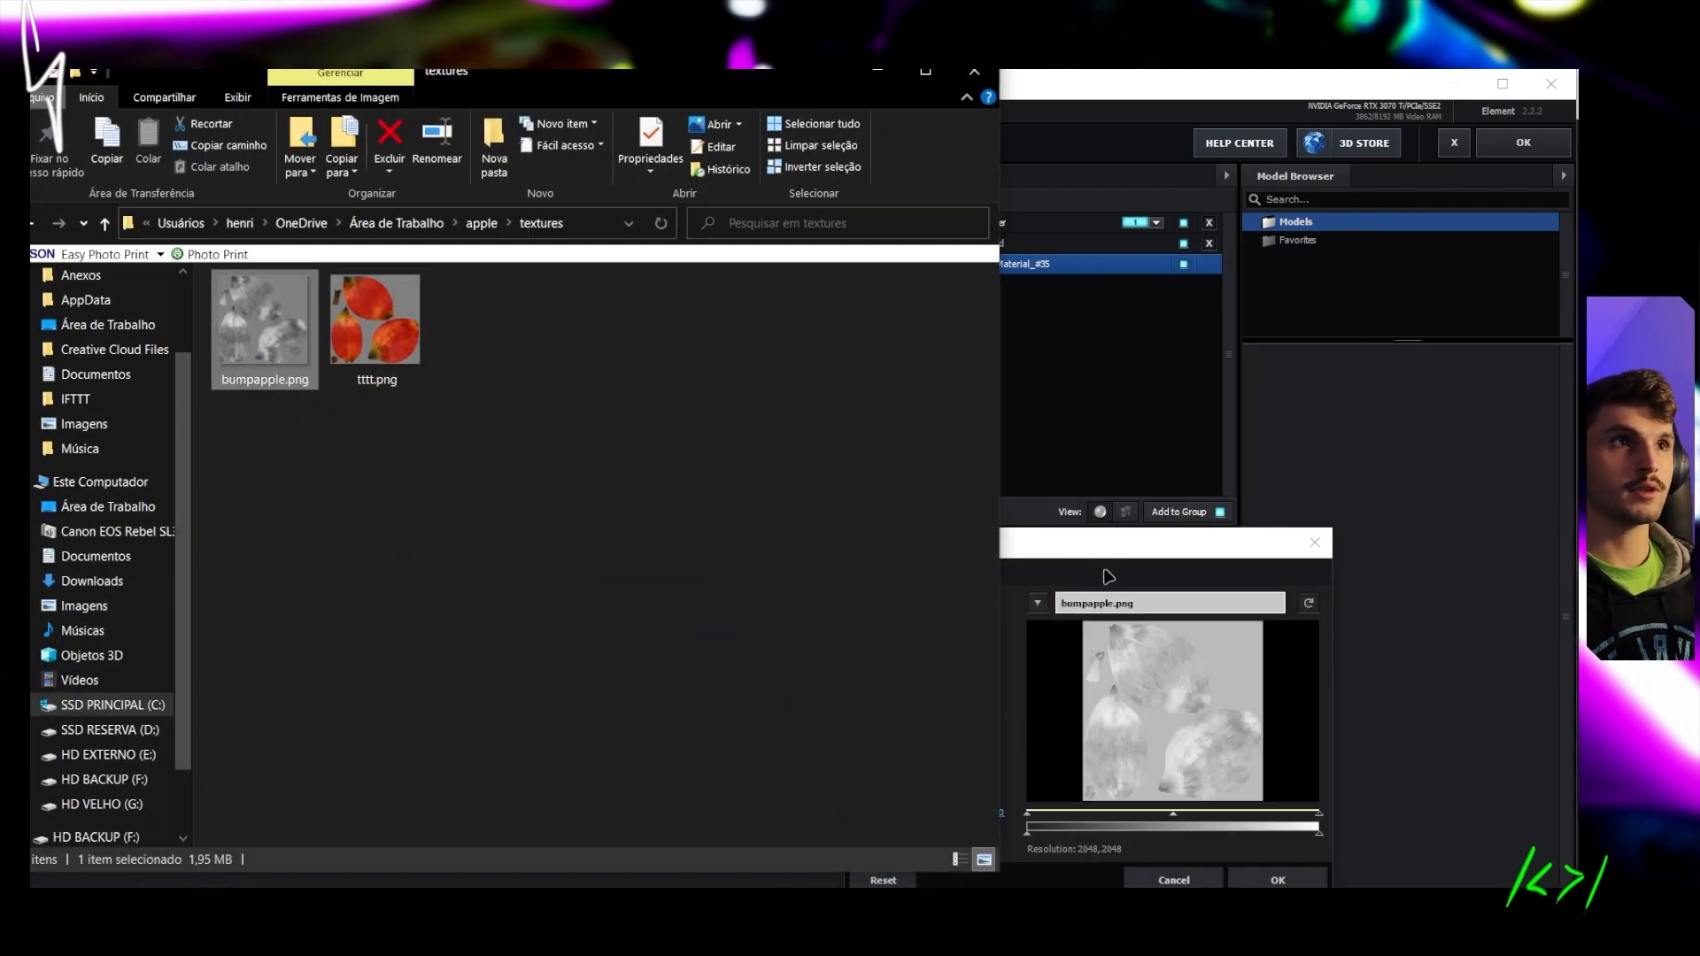
click(1102, 547)
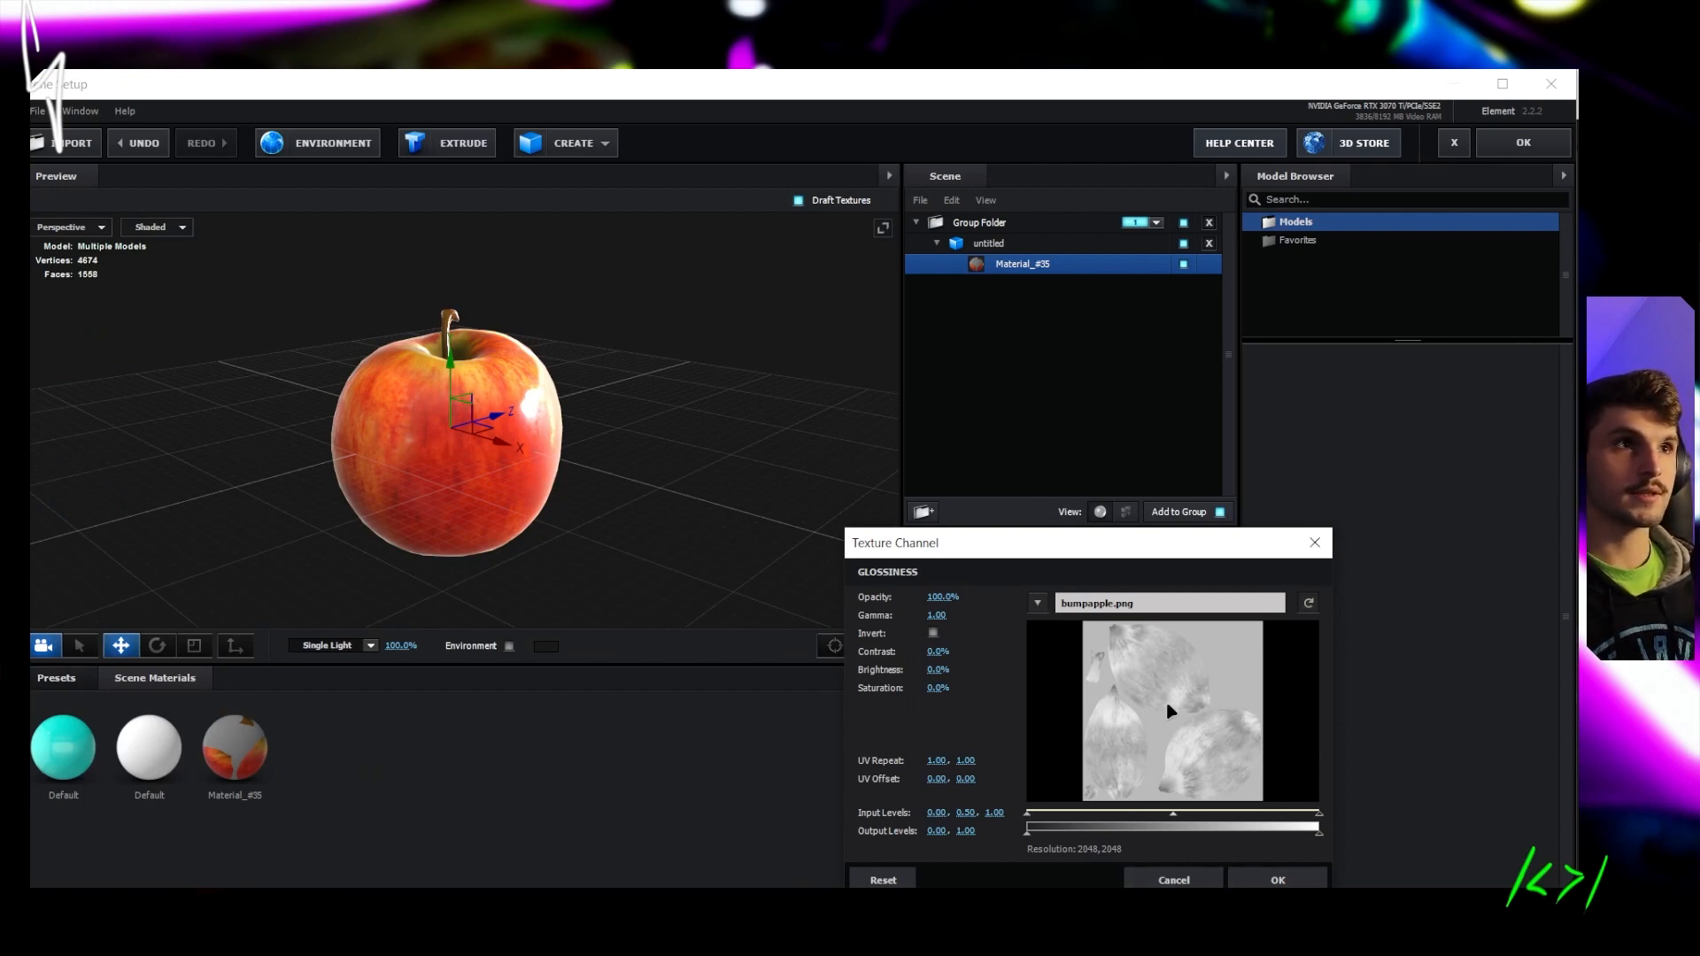
click(1278, 880)
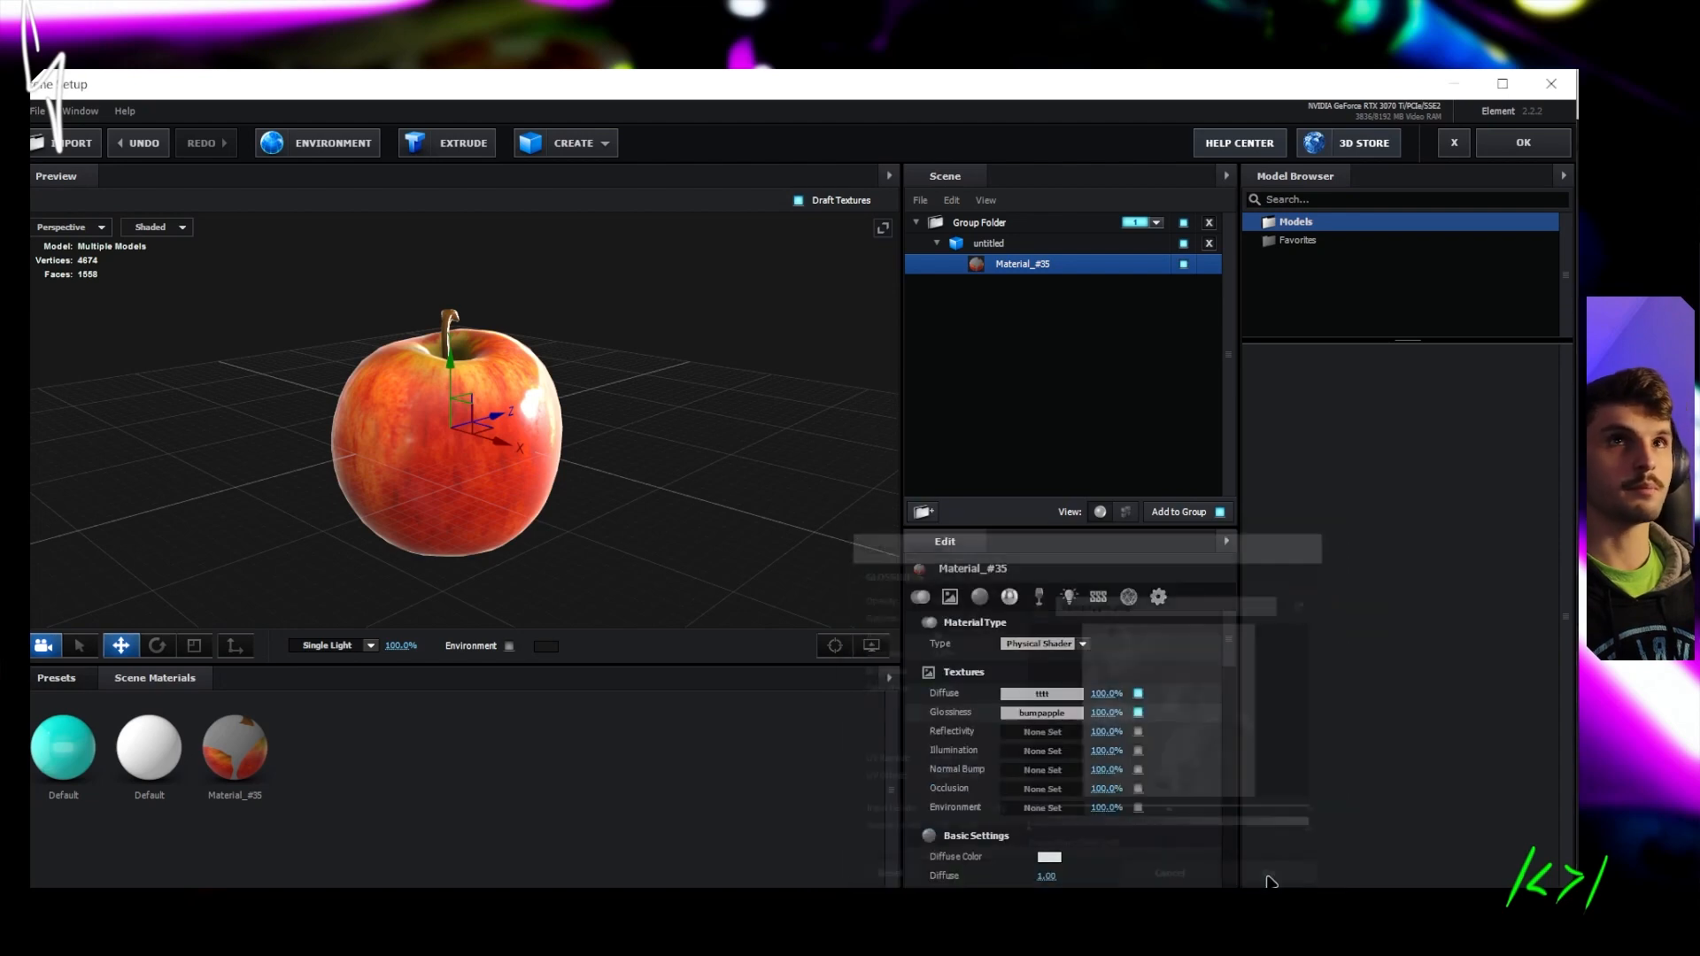
Inspect the textured apple, accept the Scene Setup and frame the apple closer with the composition's camera
mouse_move(589, 502)
mouse_down()
mouse_move(496, 425)
mouse_move(577, 508)
mouse_up()
scroll(483, 440, up, 4)
drag(483, 440, 561, 489)
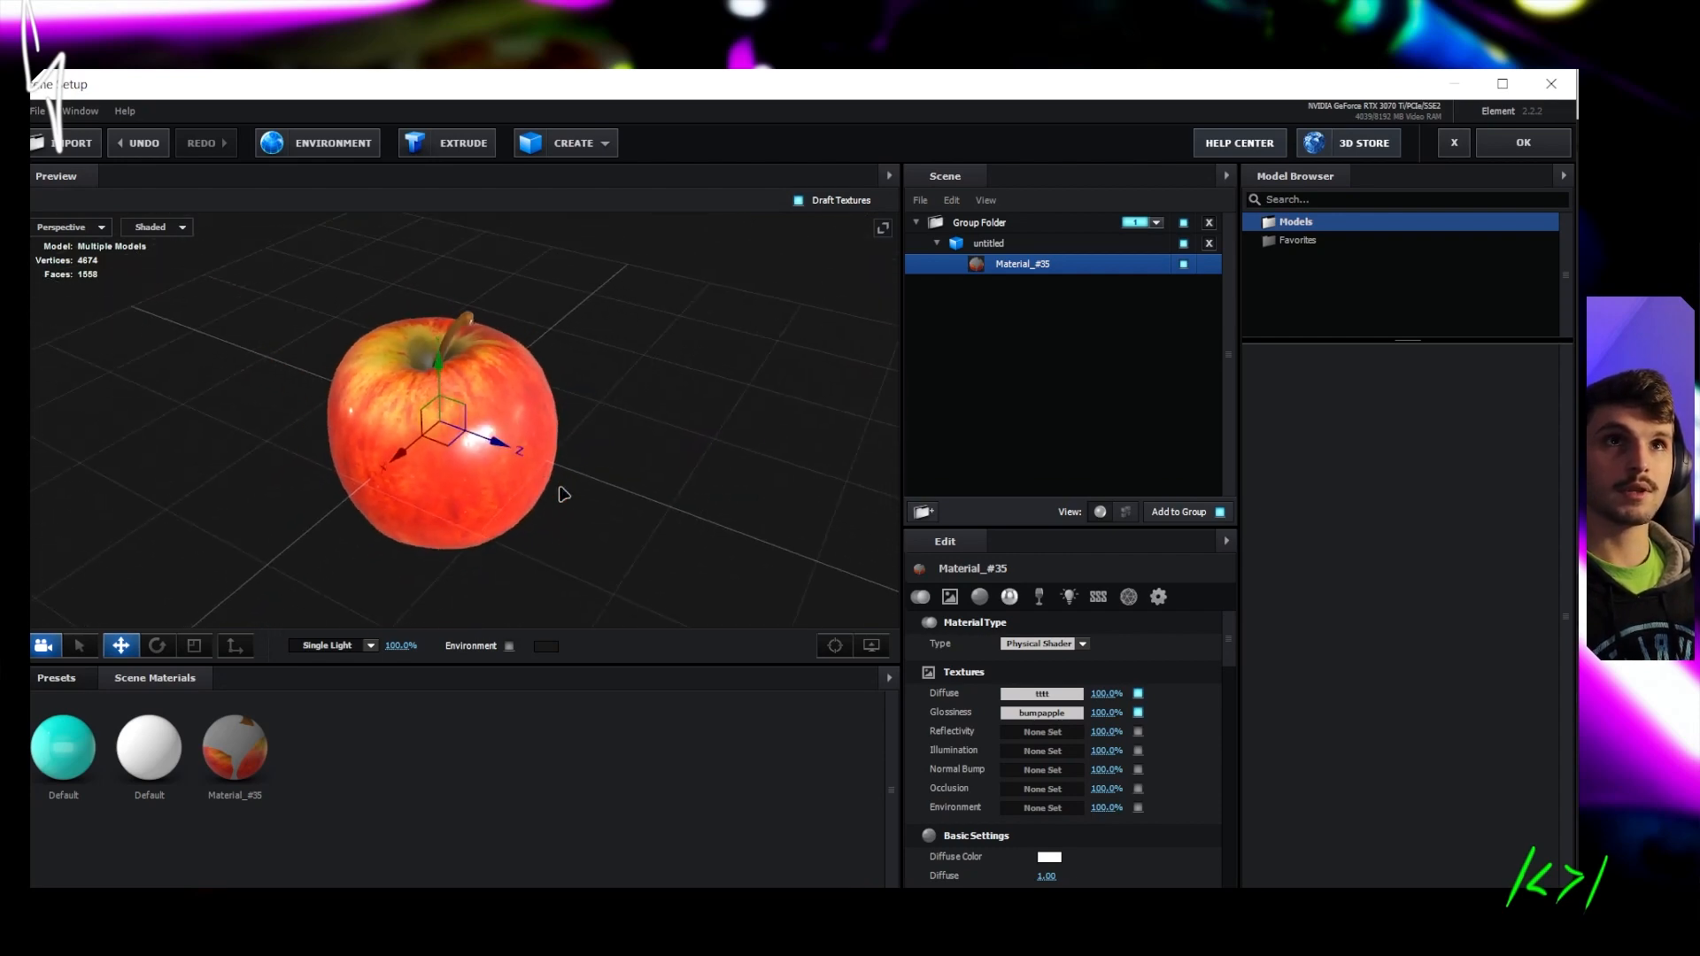
click(1523, 143)
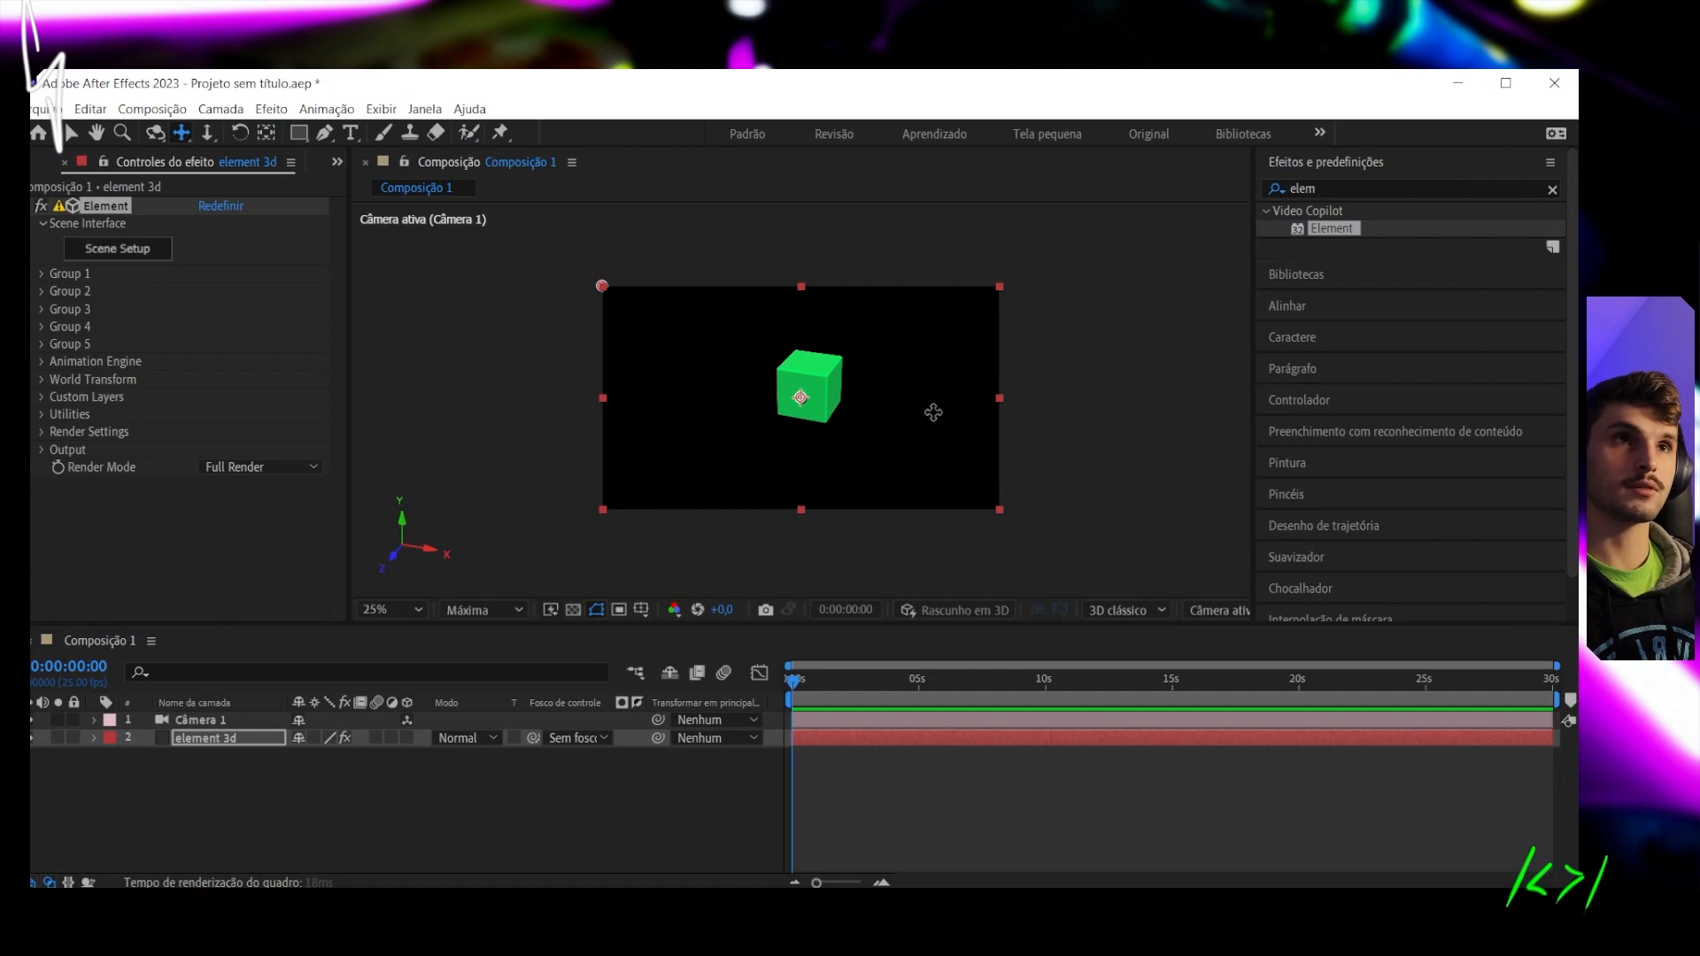
drag(838, 523, 790, 395)
right_drag(797, 382, 821, 155)
right_drag(843, 257, 847, 383)
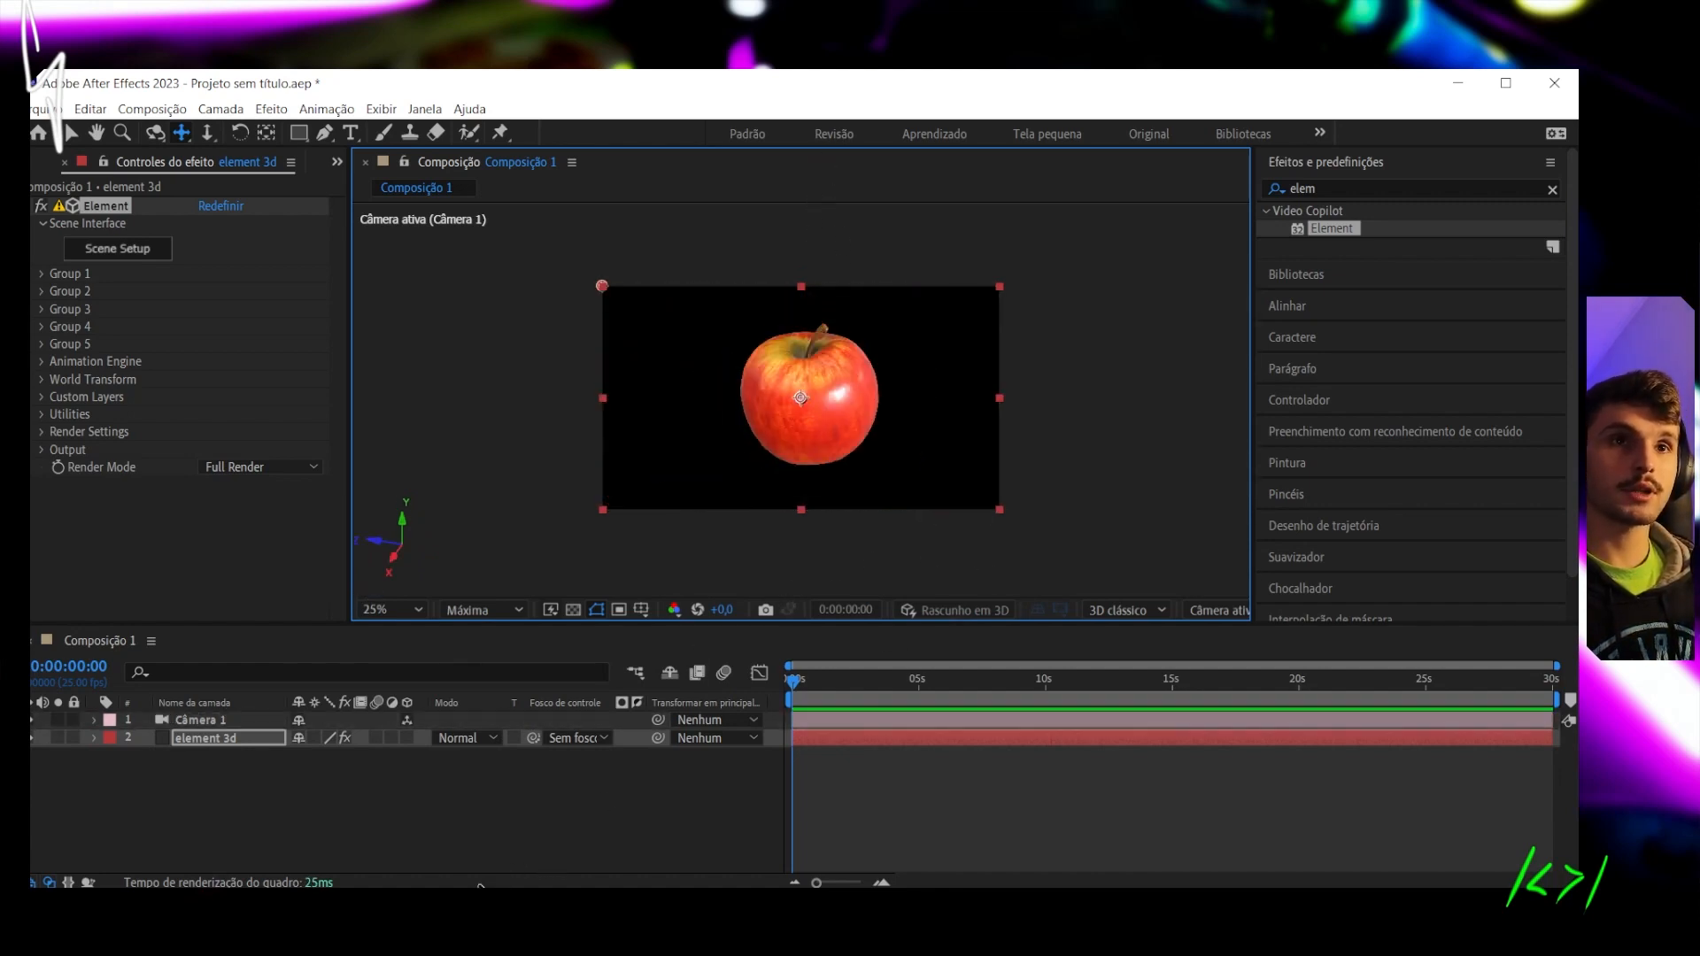
Reopen Scene Setup for the Element effect on the element 3d layer
click(139, 260)
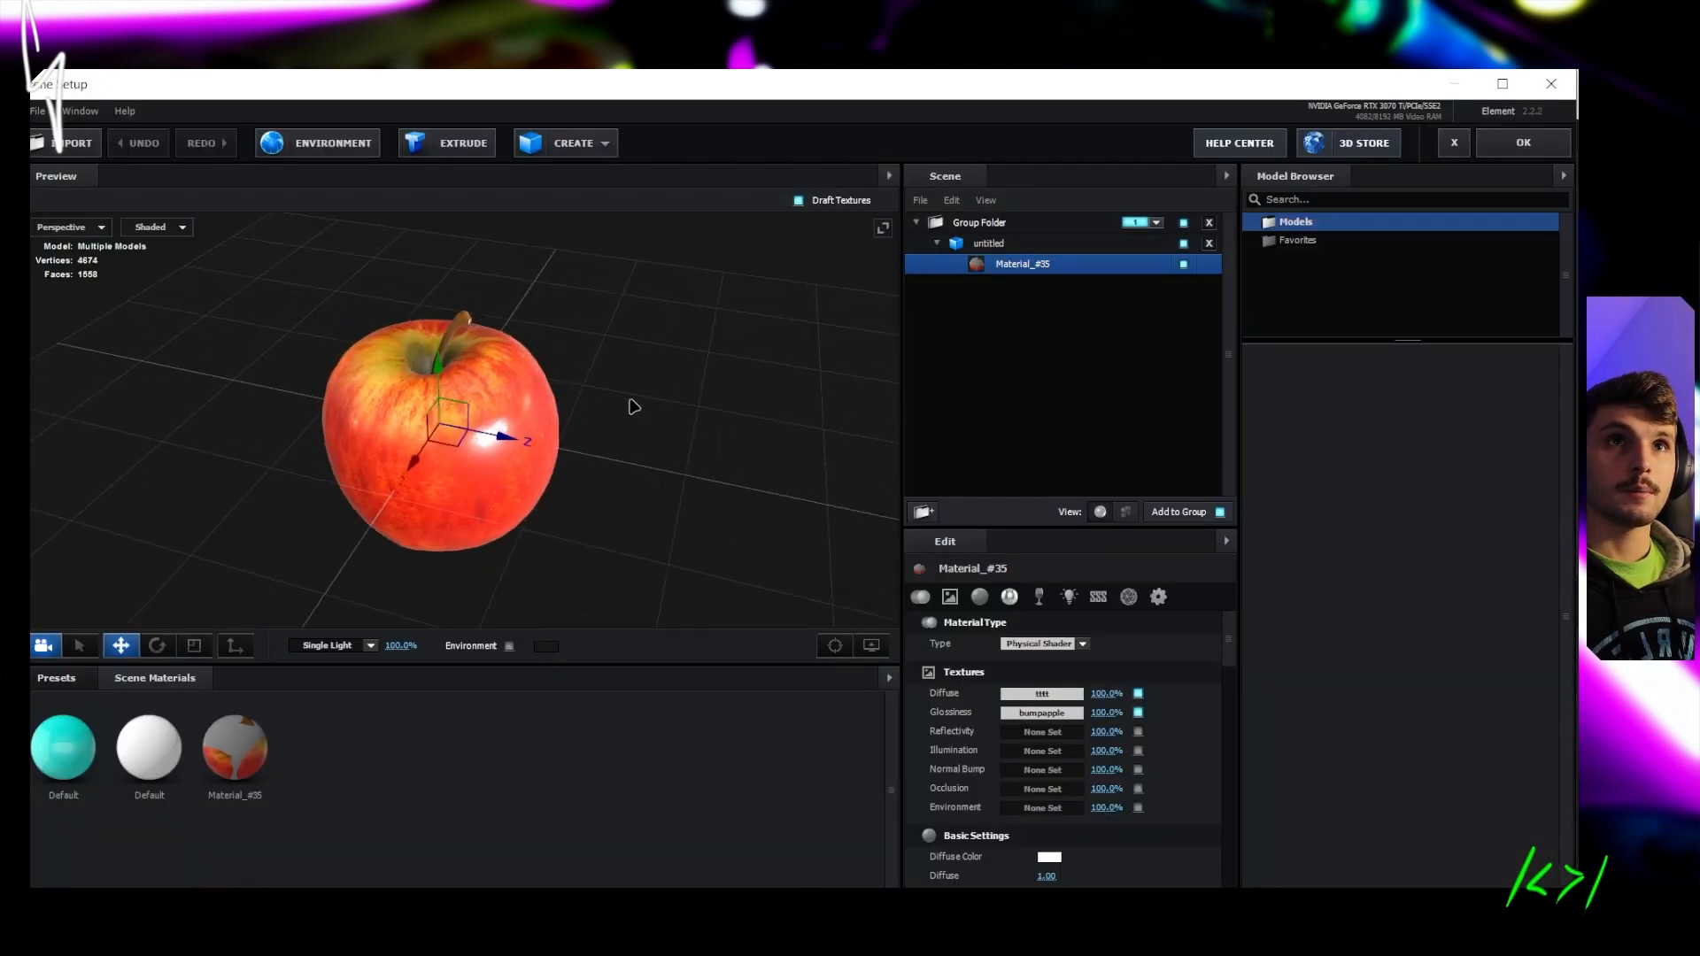
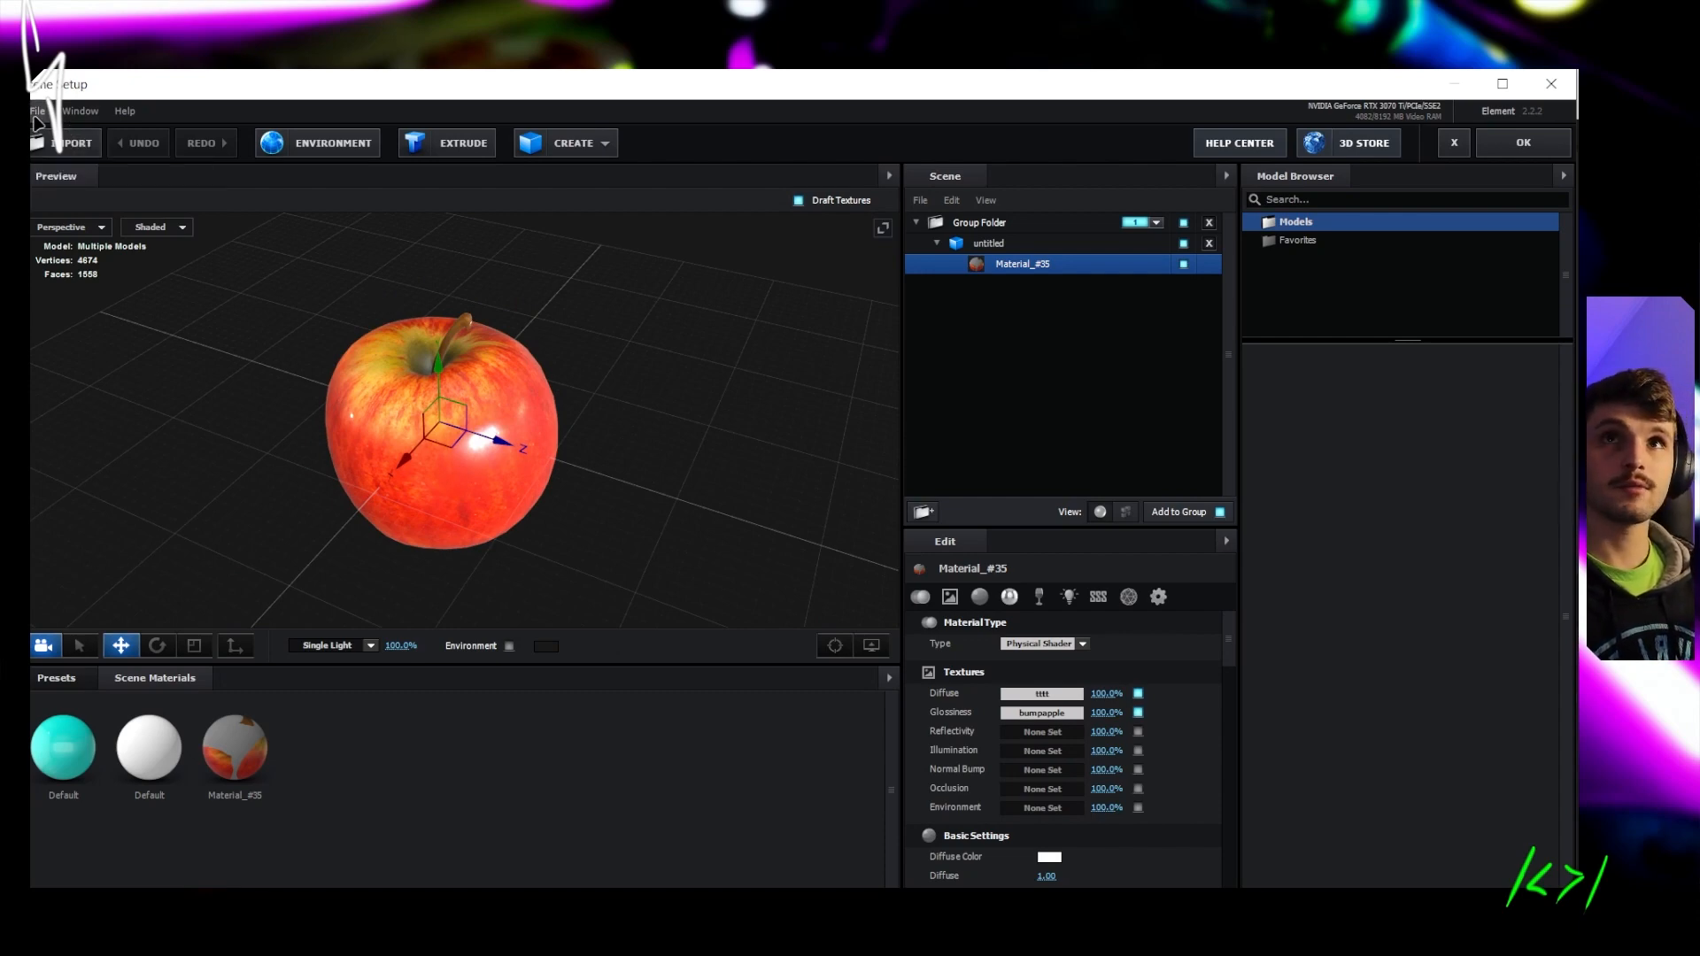
click(37, 112)
mouse_move(80, 136)
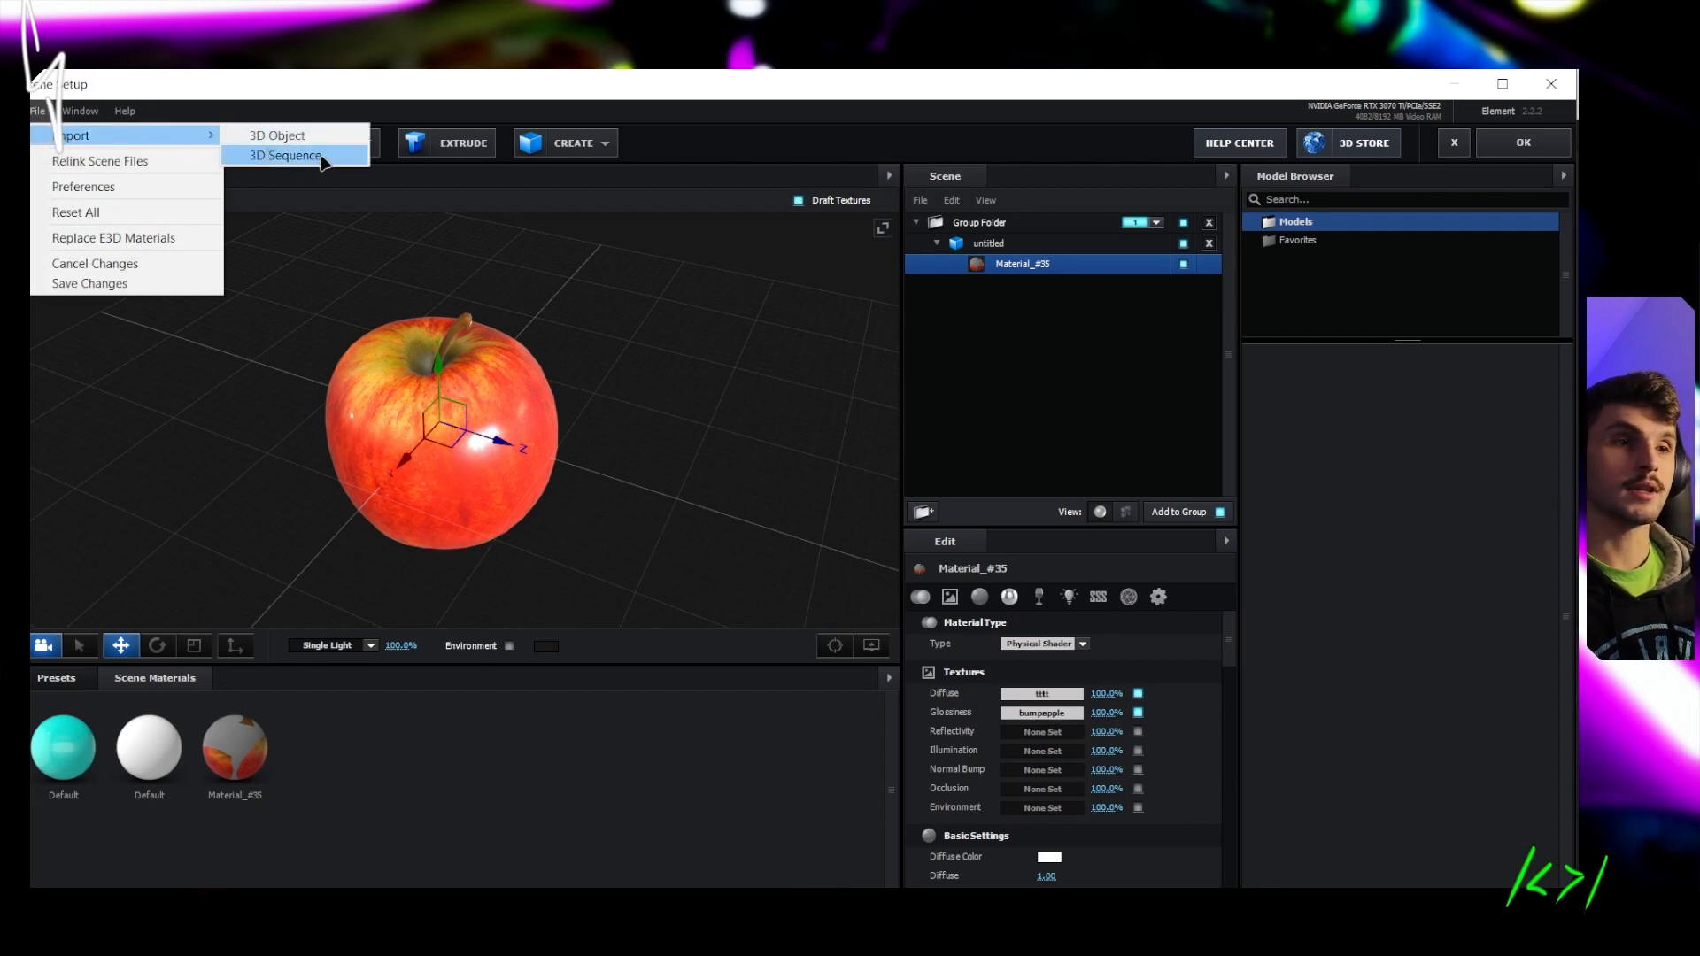
click(270, 285)
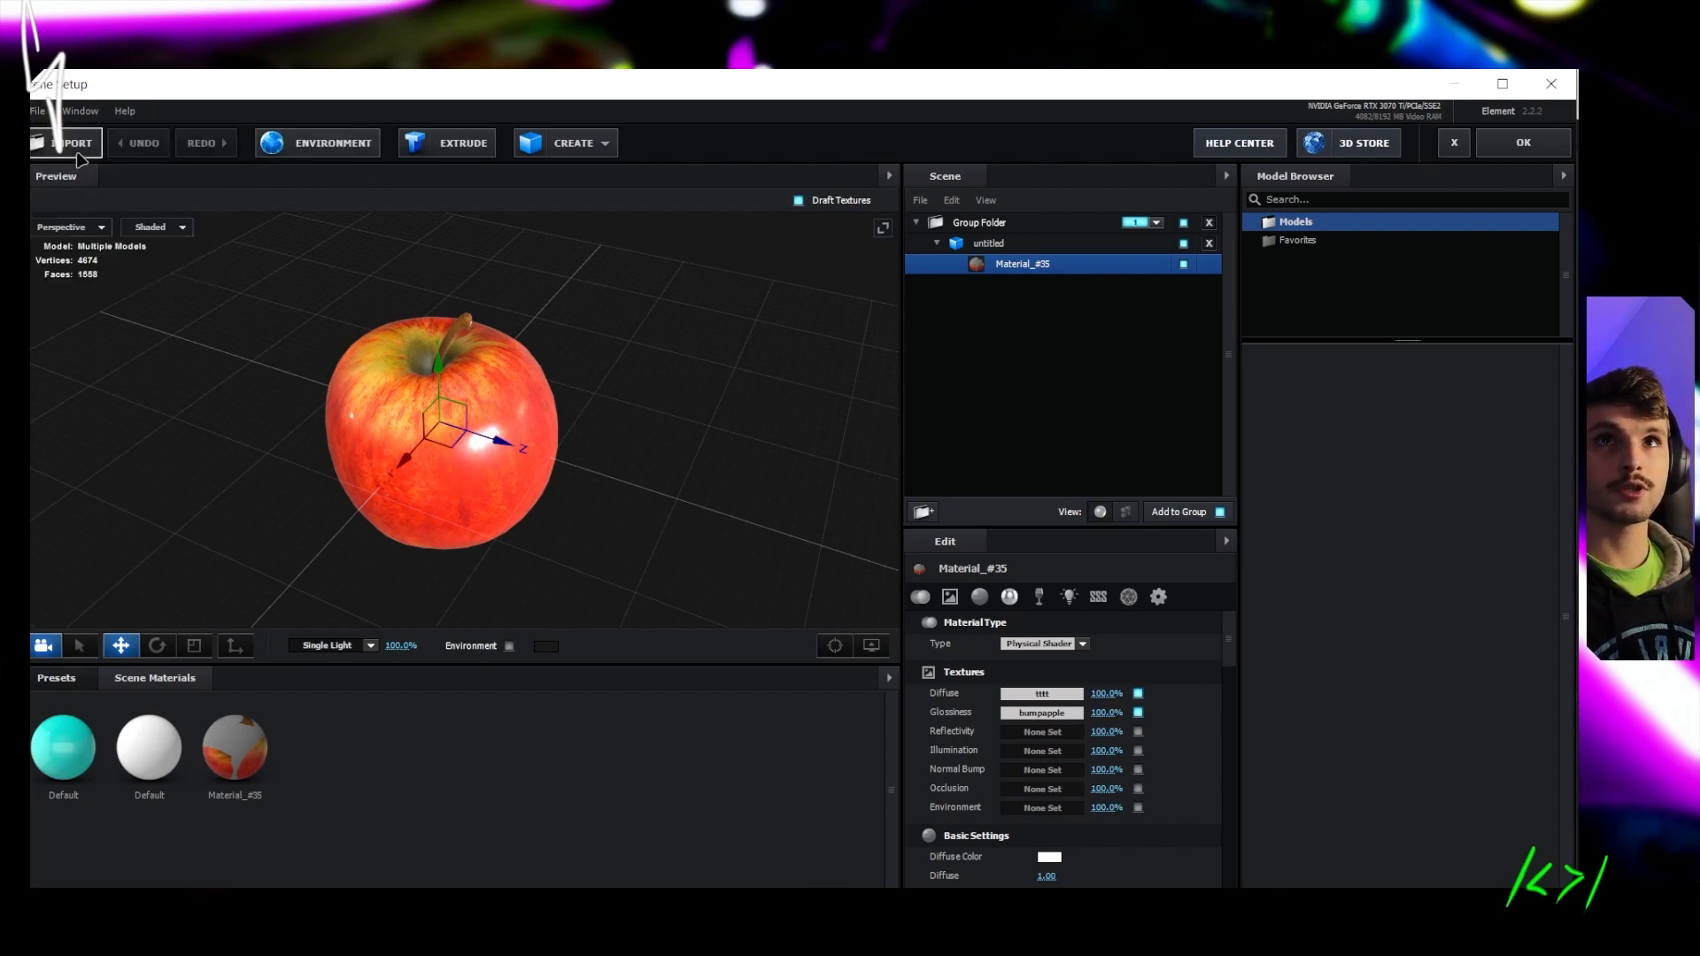
click(37, 112)
mouse_move(177, 136)
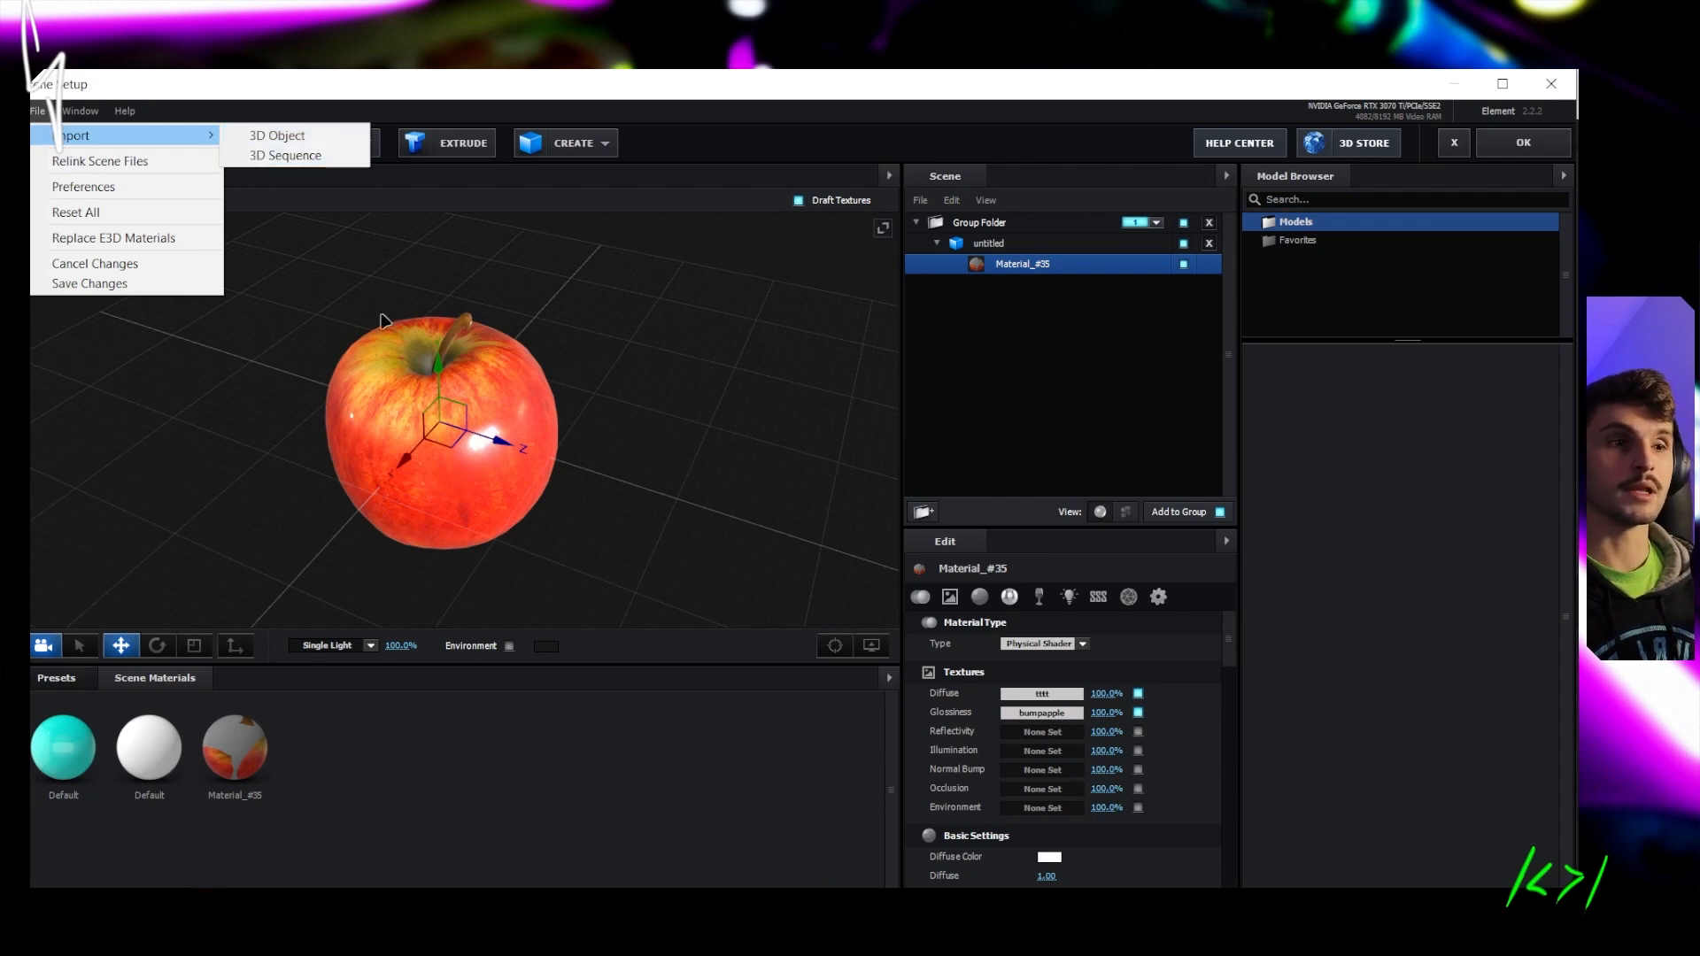
click(284, 301)
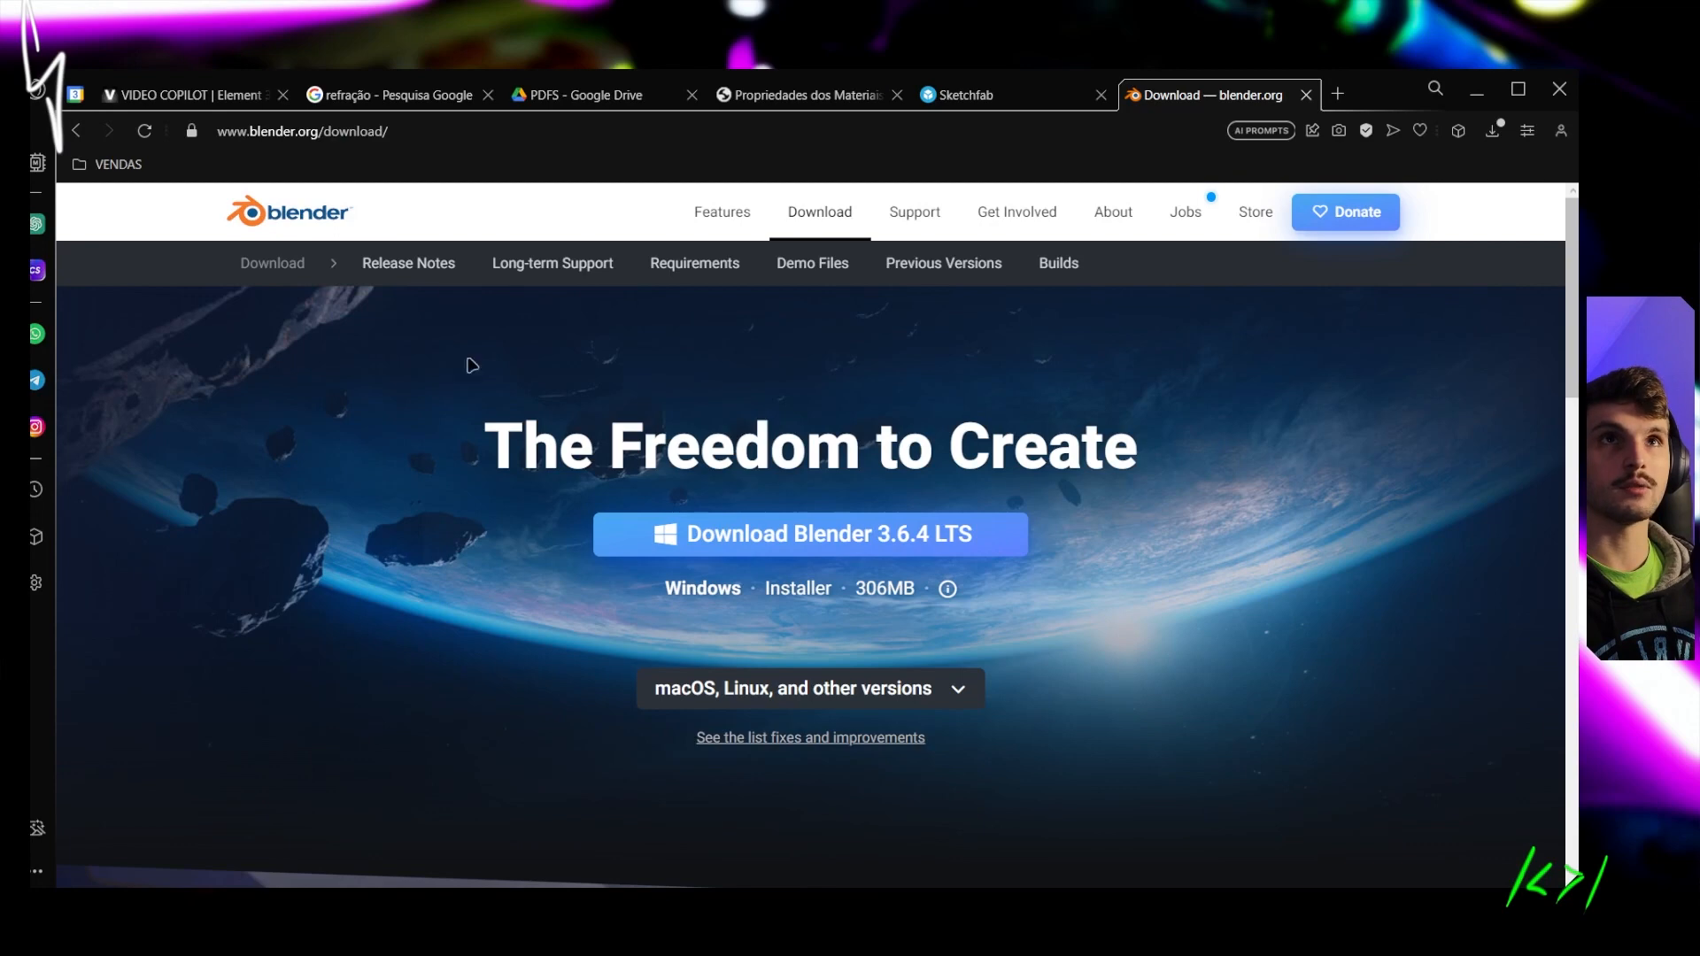
Switch to the Sketchfab page in the browser and inspect the animated Apple Pencil model and its details
click(956, 97)
mouse_move(802, 430)
mouse_down()
mouse_move(752, 440)
mouse_move(722, 422)
mouse_move(778, 407)
mouse_move(930, 429)
mouse_move(884, 463)
mouse_move(635, 556)
mouse_up()
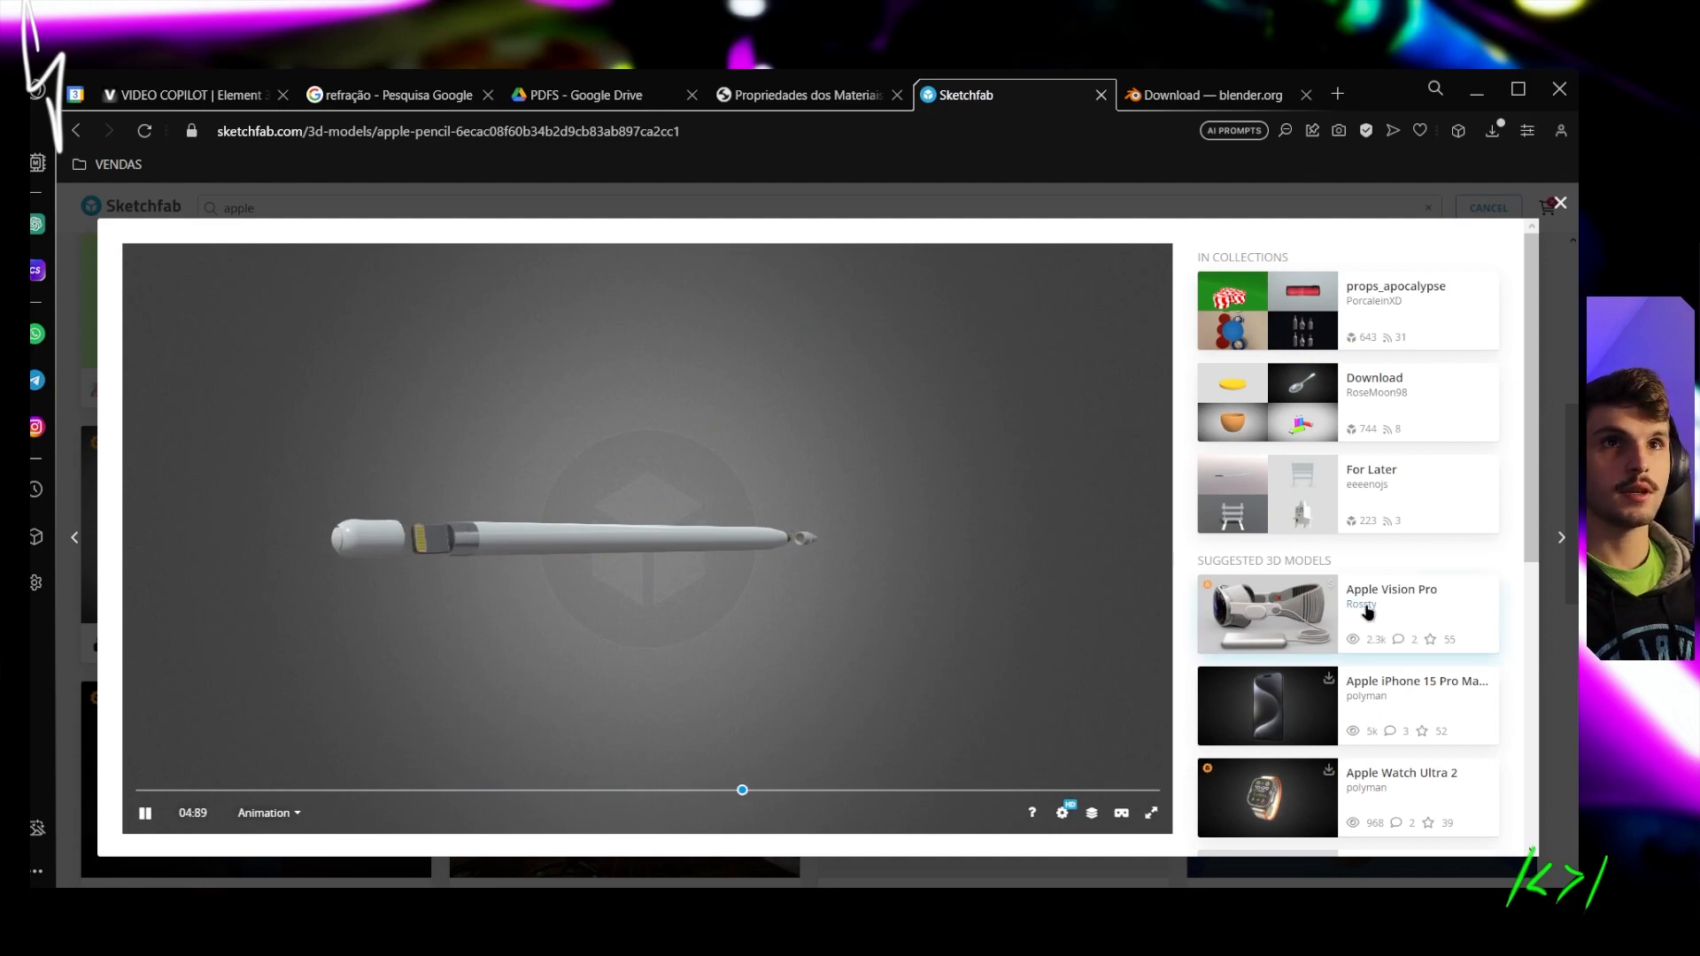
scroll(1204, 598, down, 5)
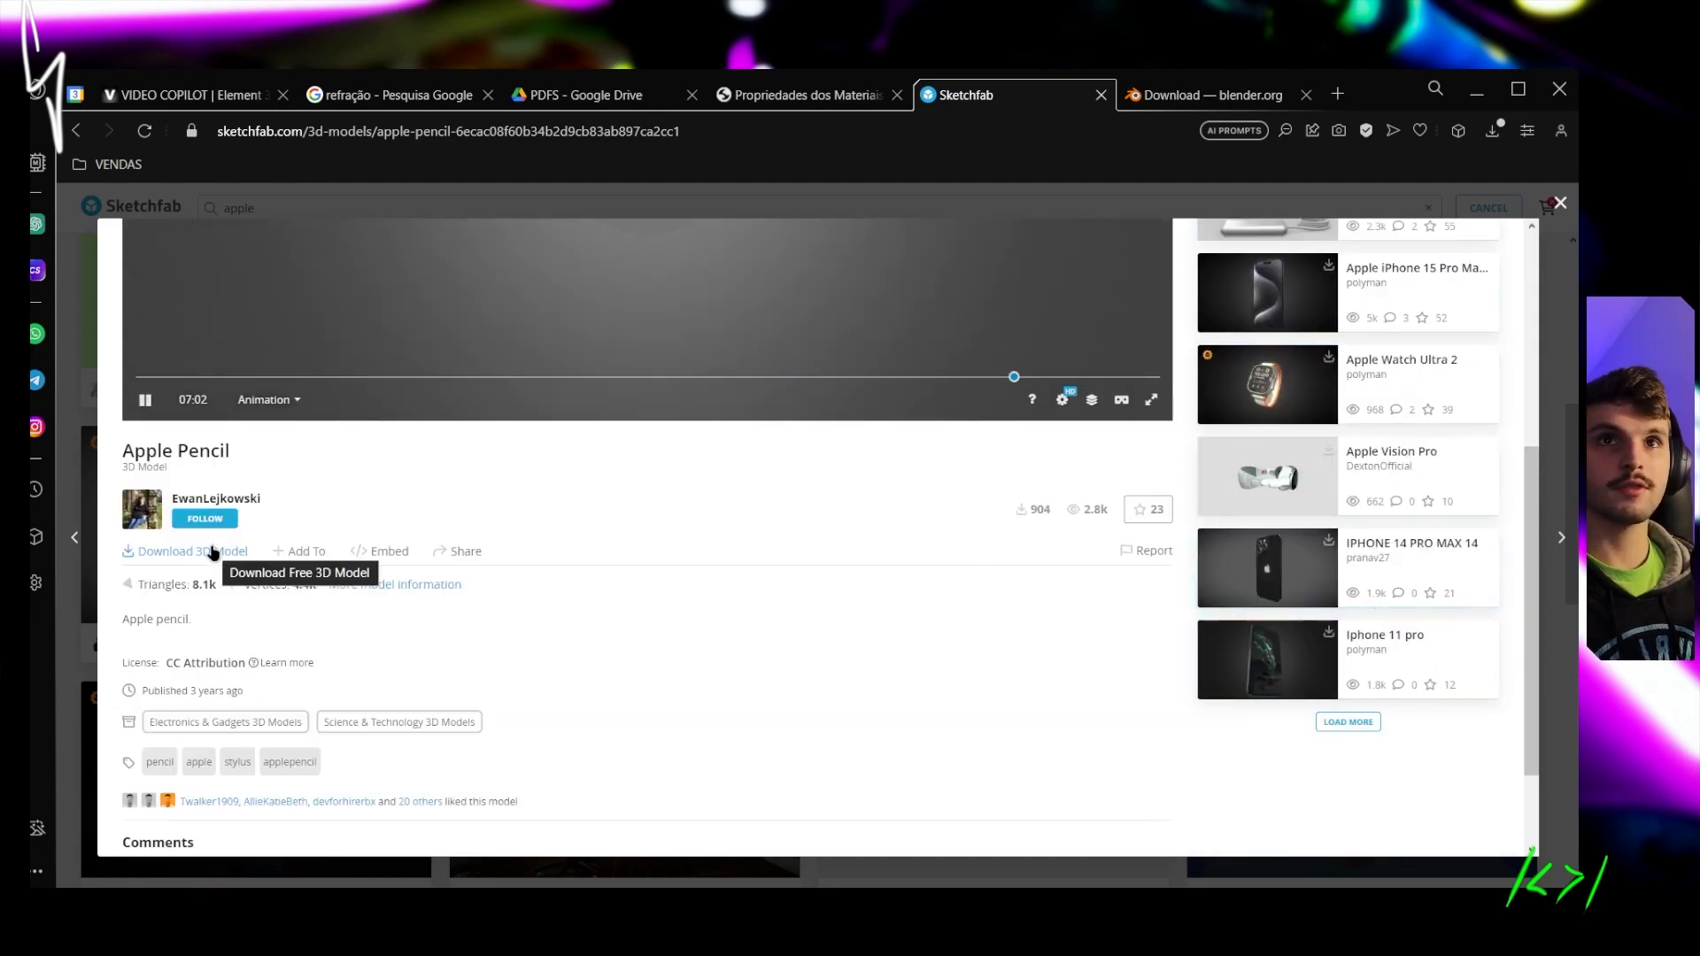
Return to the animated "apple" search results, reopen the Apple Pencil model and bring up its available download formats
key(Escape)
scroll(494, 457, up, 5)
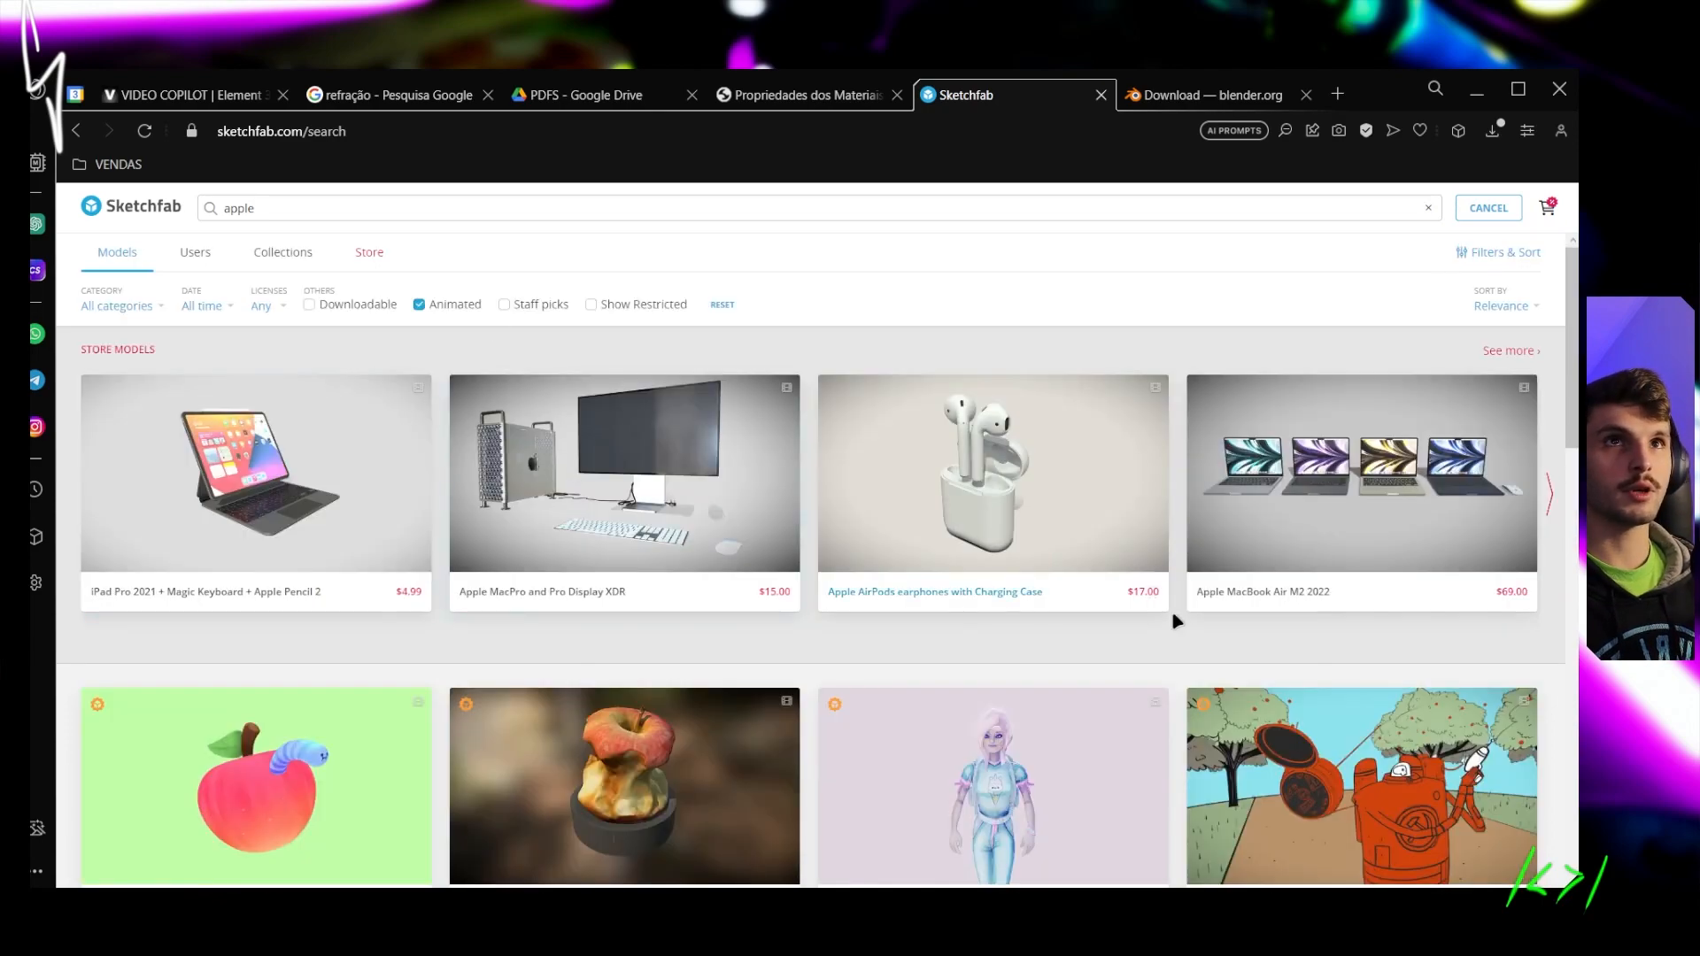
scroll(1012, 611, down, 5)
click(1085, 555)
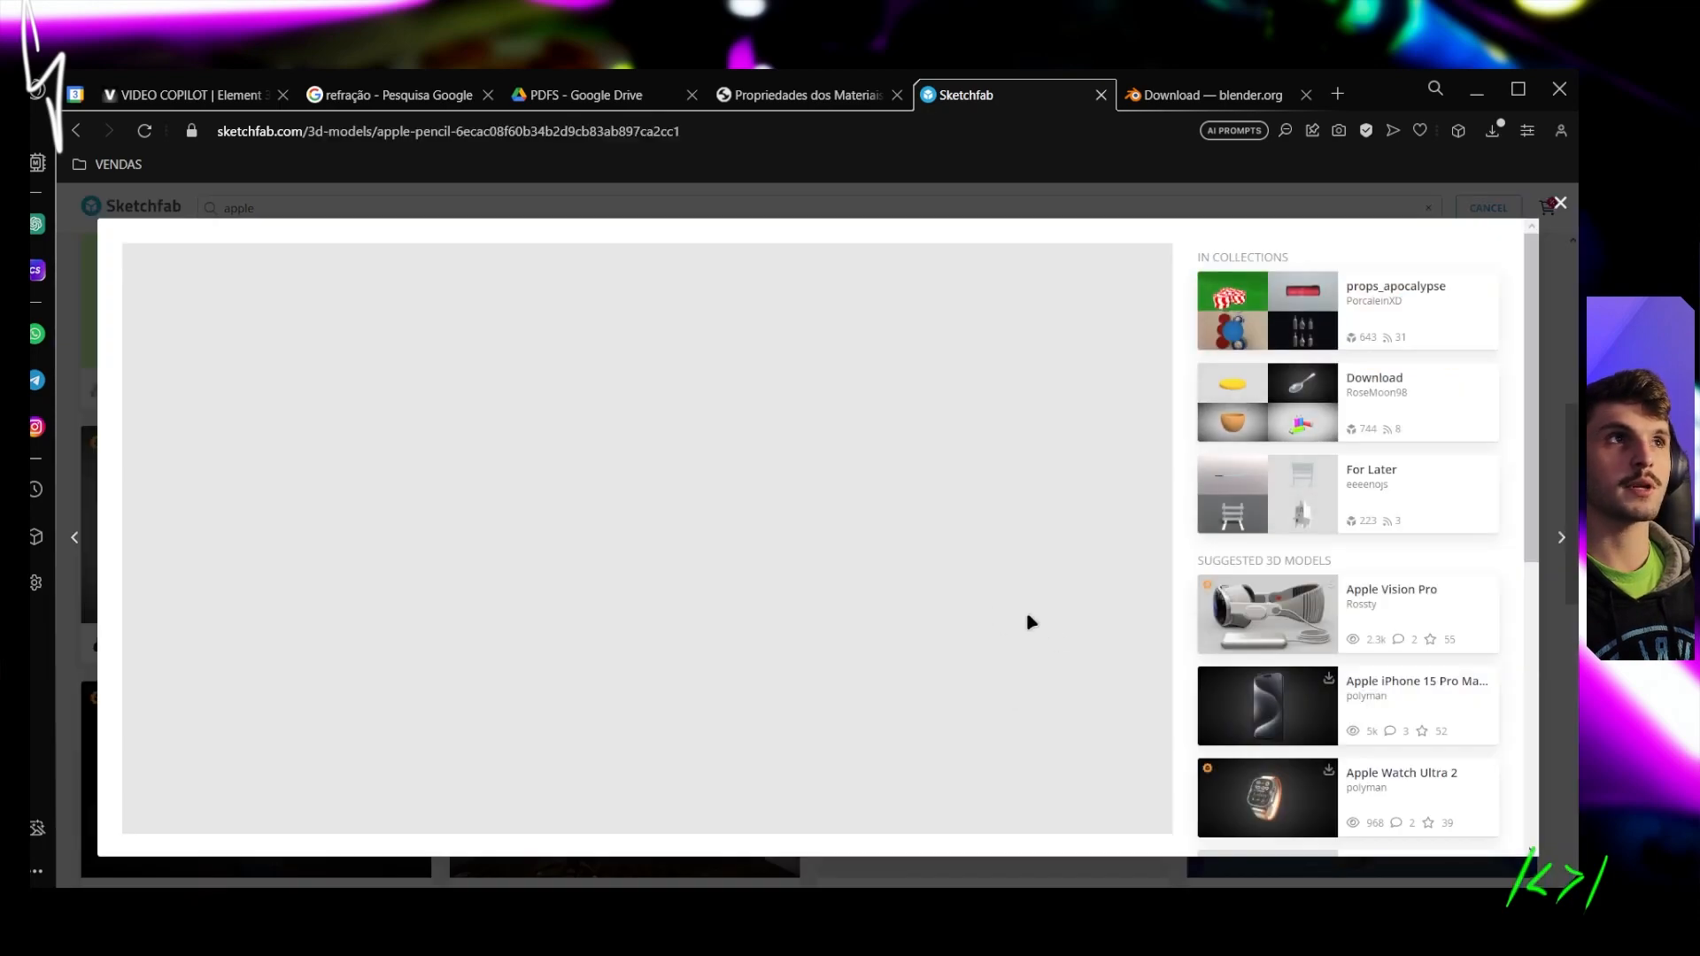
scroll(1310, 531, down, 5)
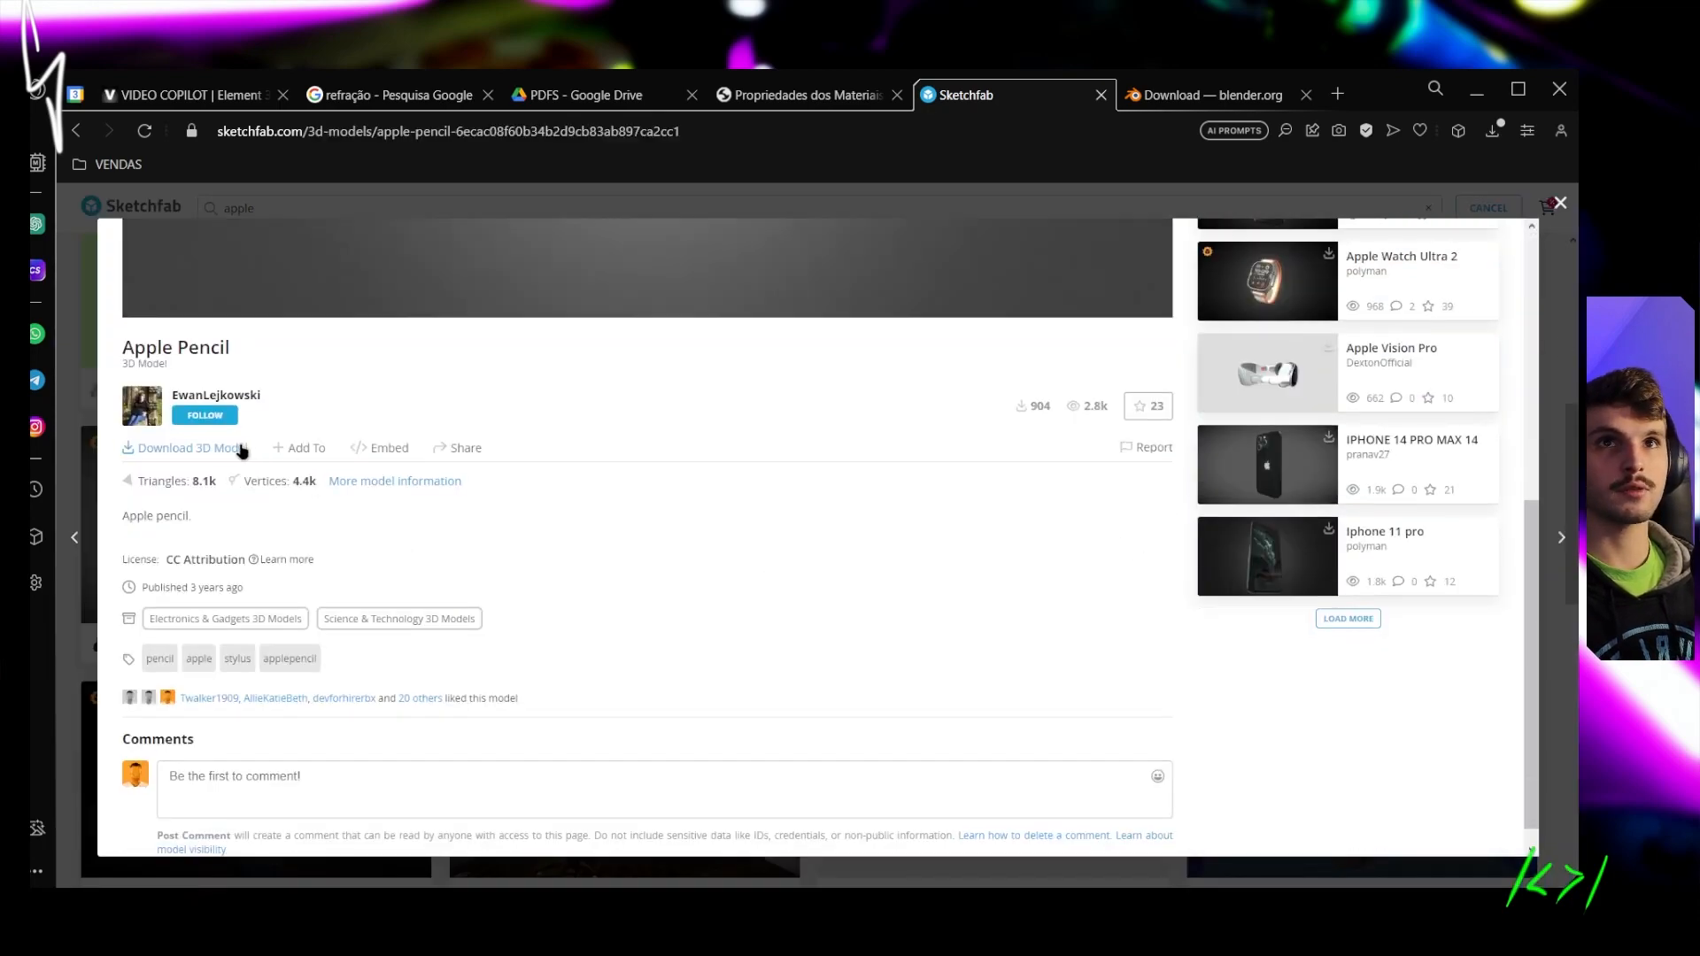
click(235, 447)
scroll(777, 610, down, 1)
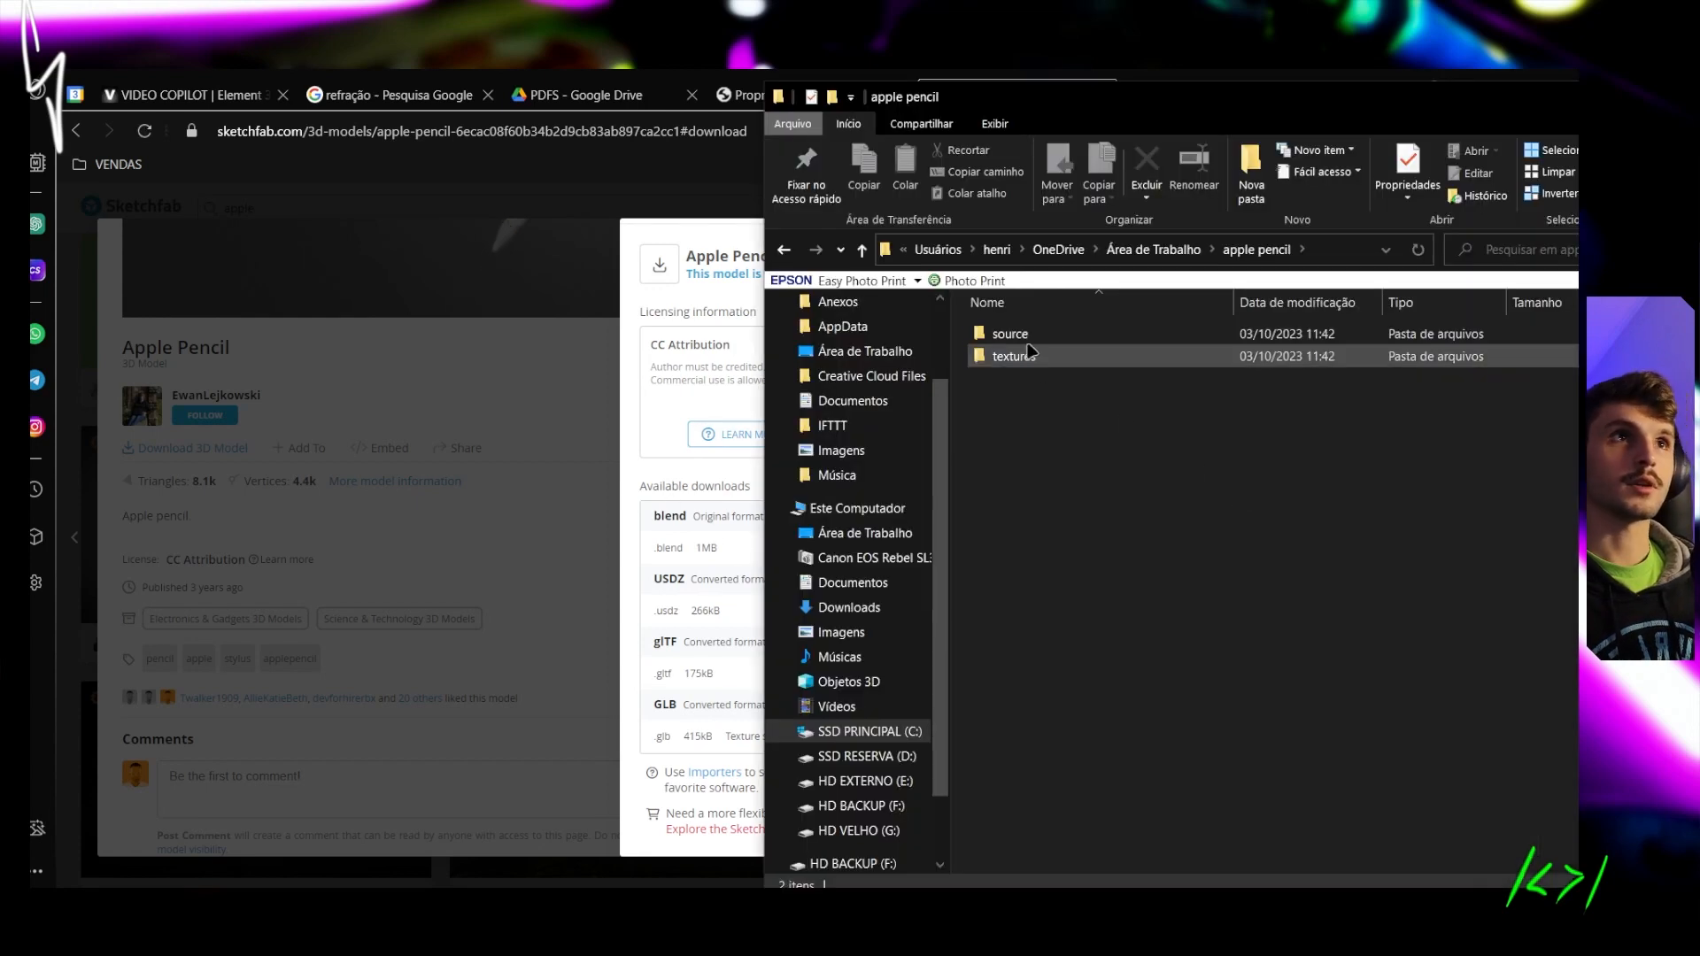
Open apple pencil.blend from the source folder in Blender, discarding the previous scene's unsaved changes, and scrub the timeline to frame 5
double_click(1023, 334)
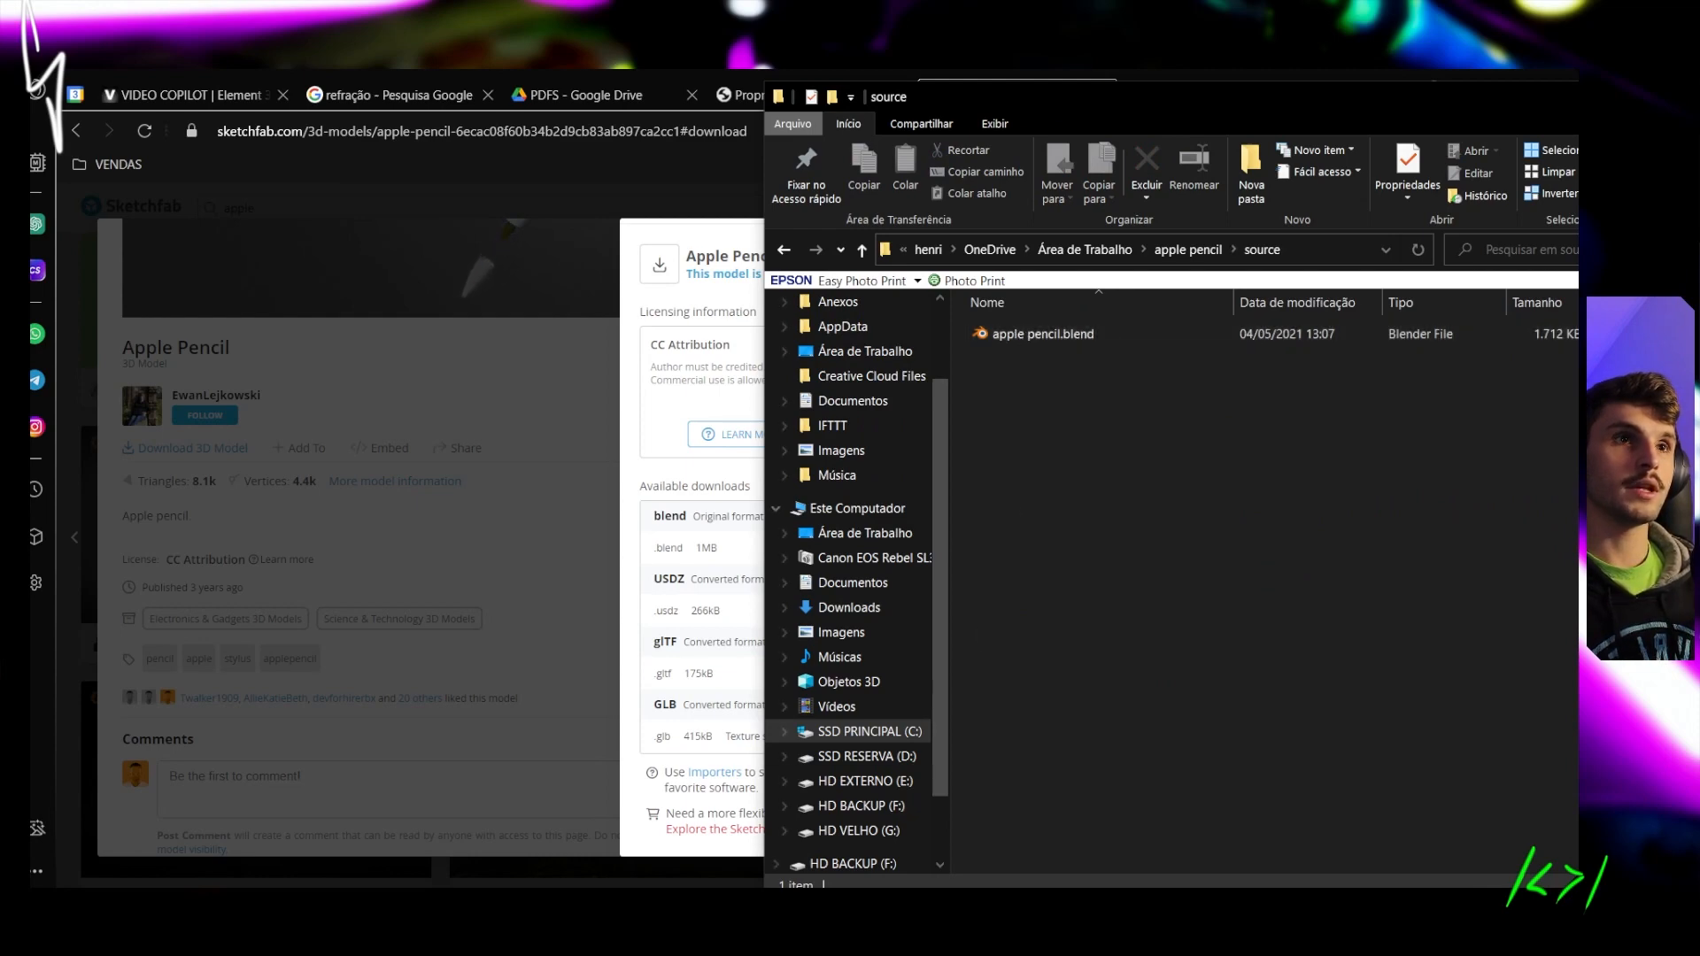
click(956, 800)
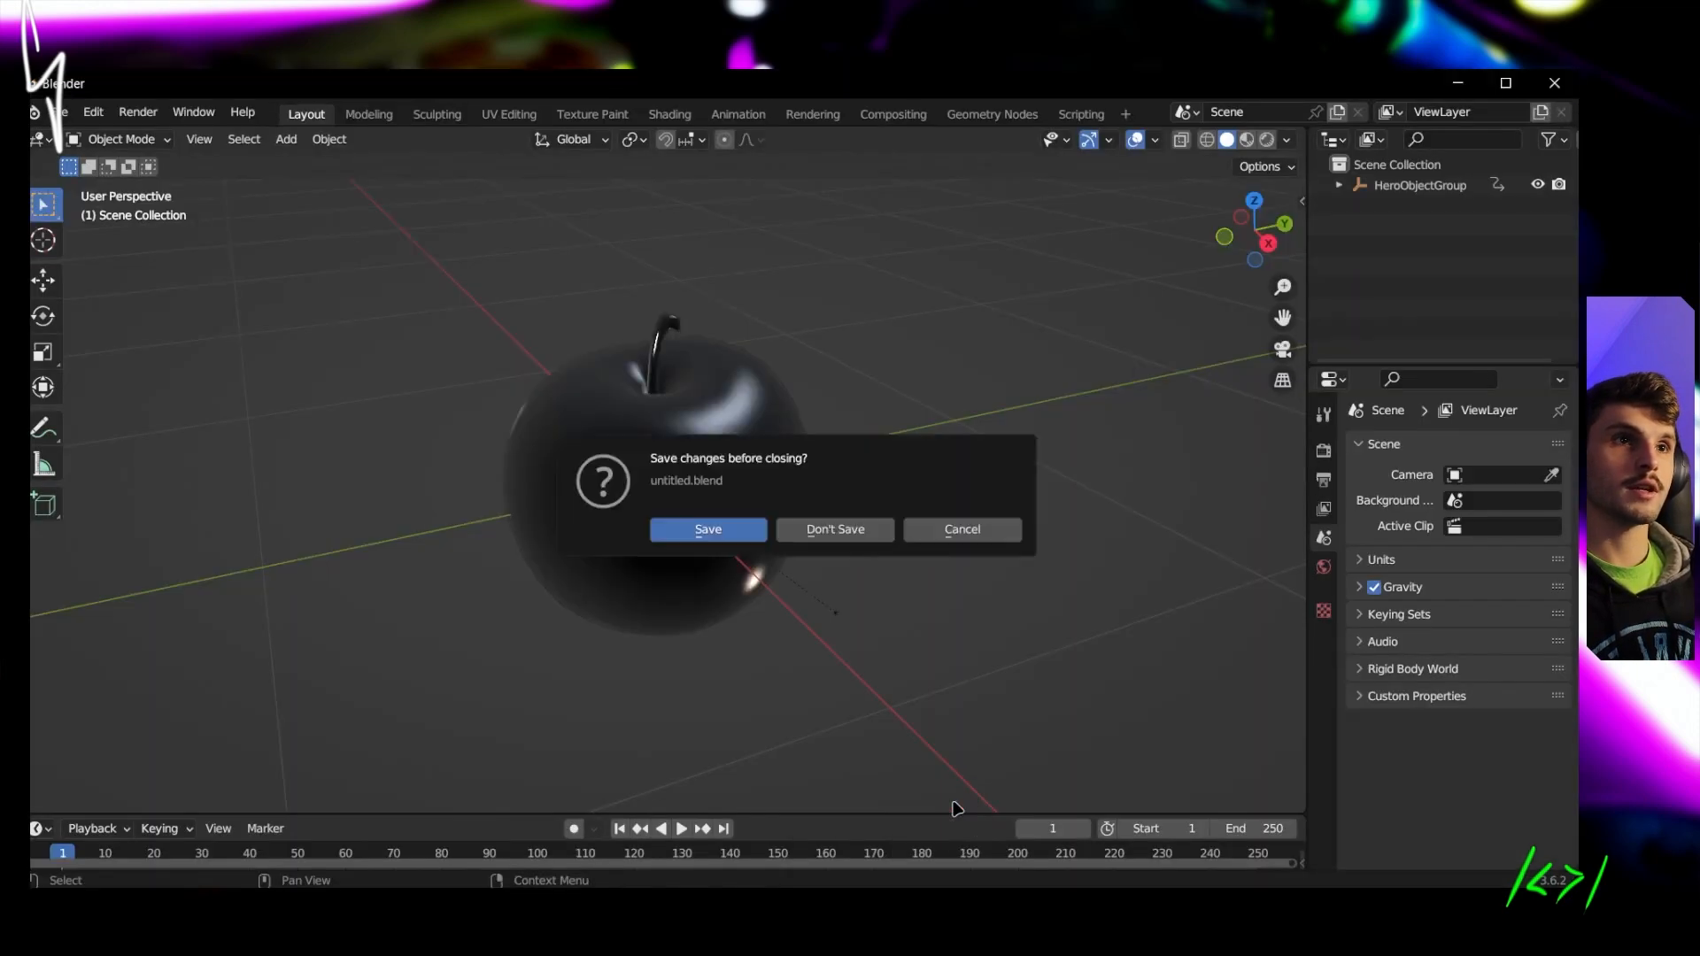
click(835, 529)
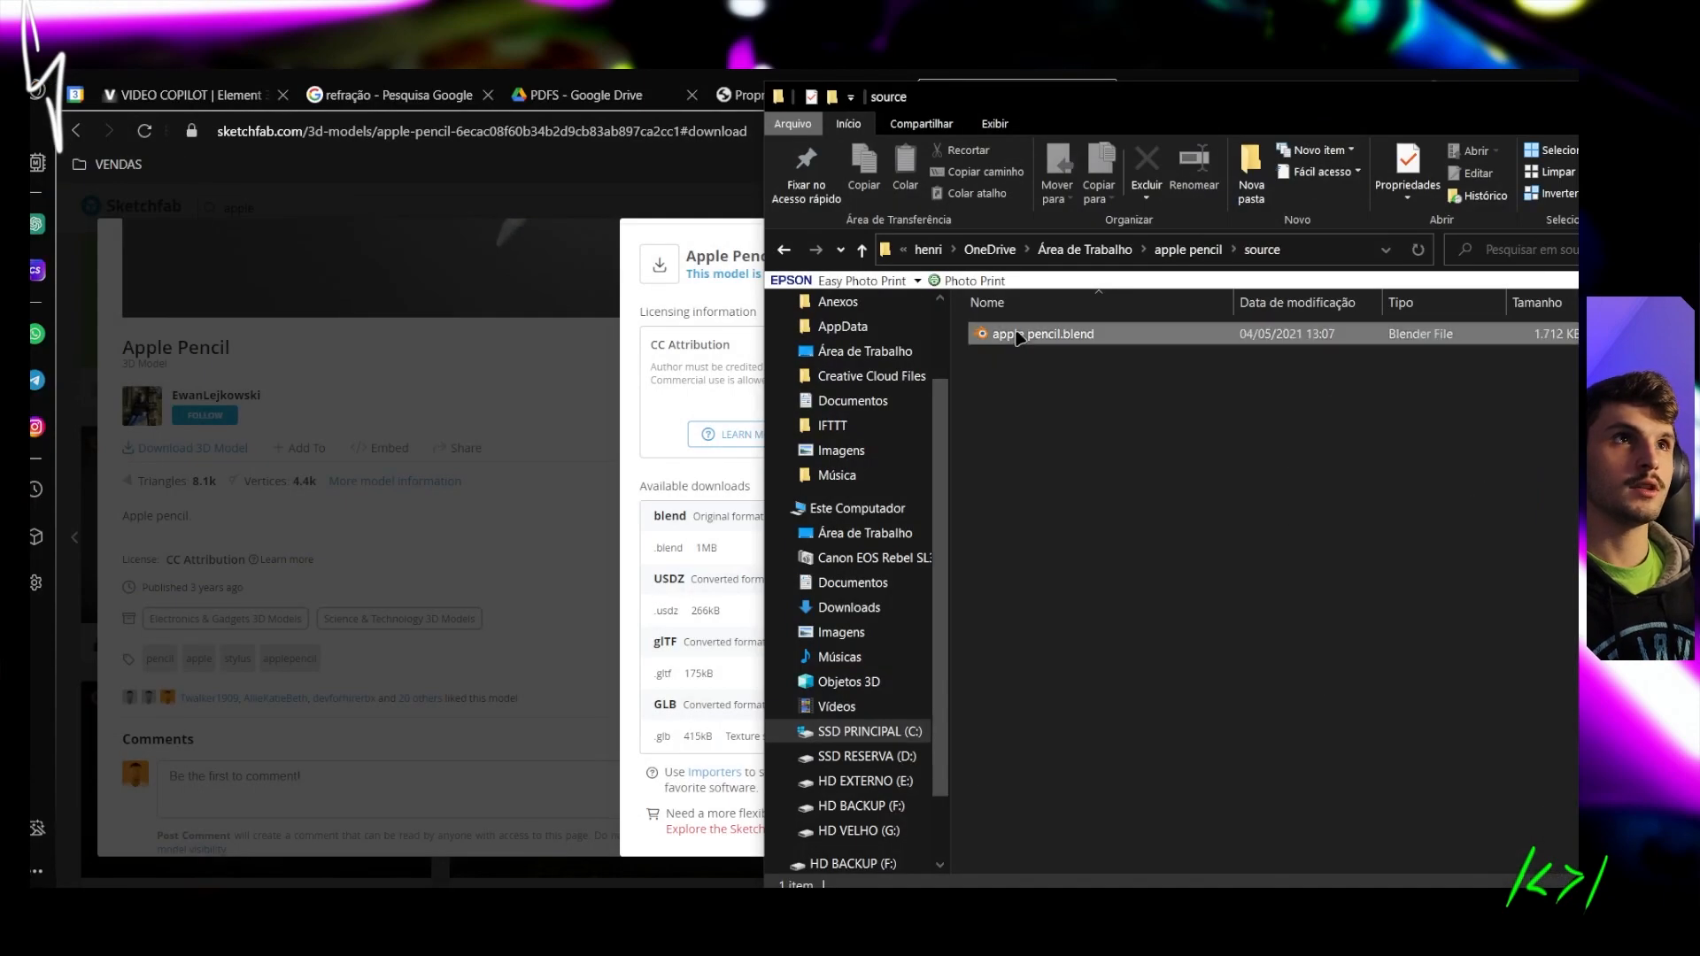
key(Return)
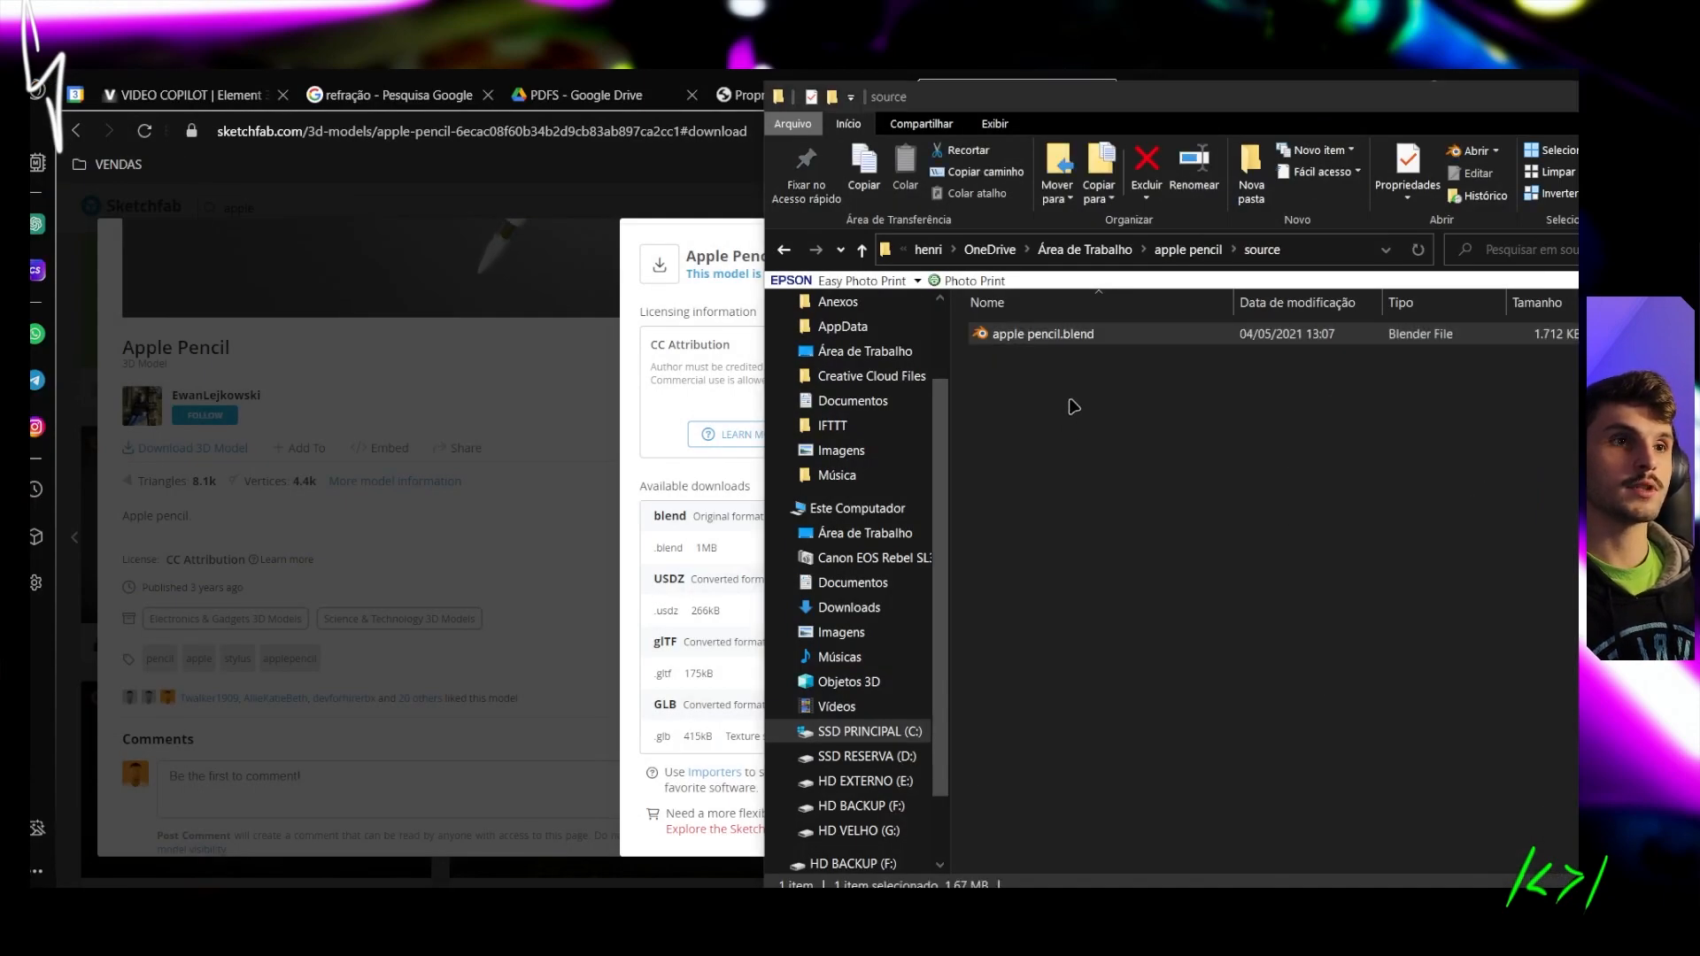
click(1130, 528)
mouse_move(172, 832)
mouse_down()
mouse_move(991, 834)
mouse_move(139, 818)
mouse_up()
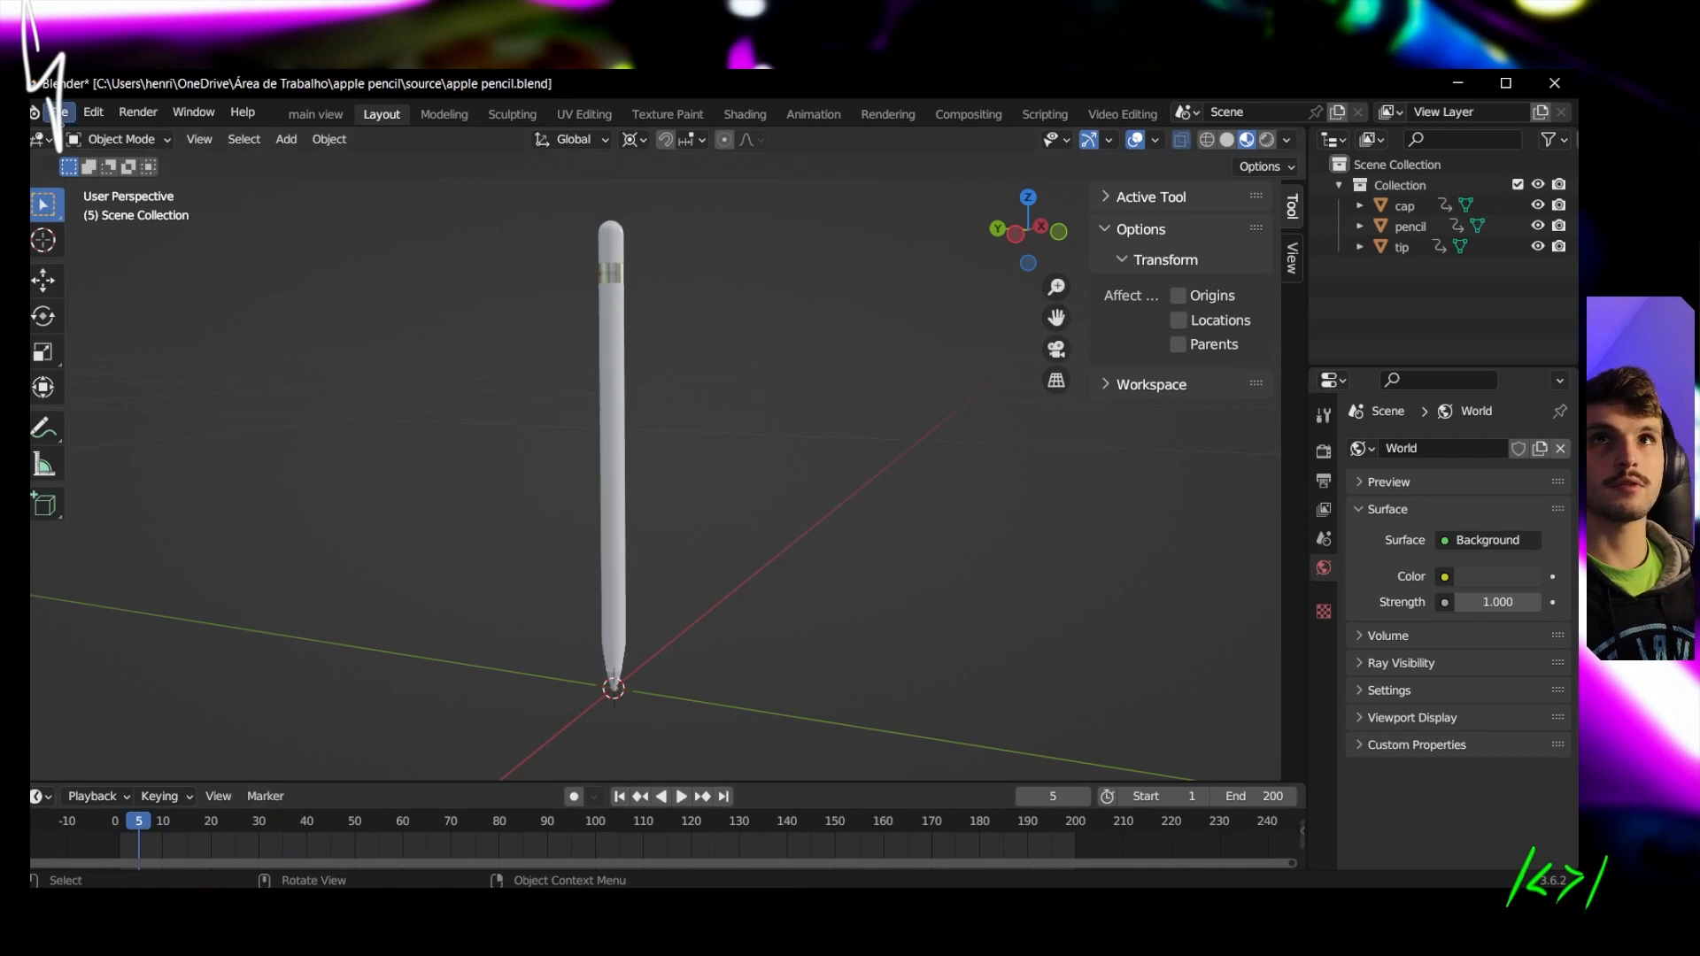
Start a Wavefront (.obj) export and create a folder named seq inside the source folder as its destination
click(58, 113)
mouse_move(116, 416)
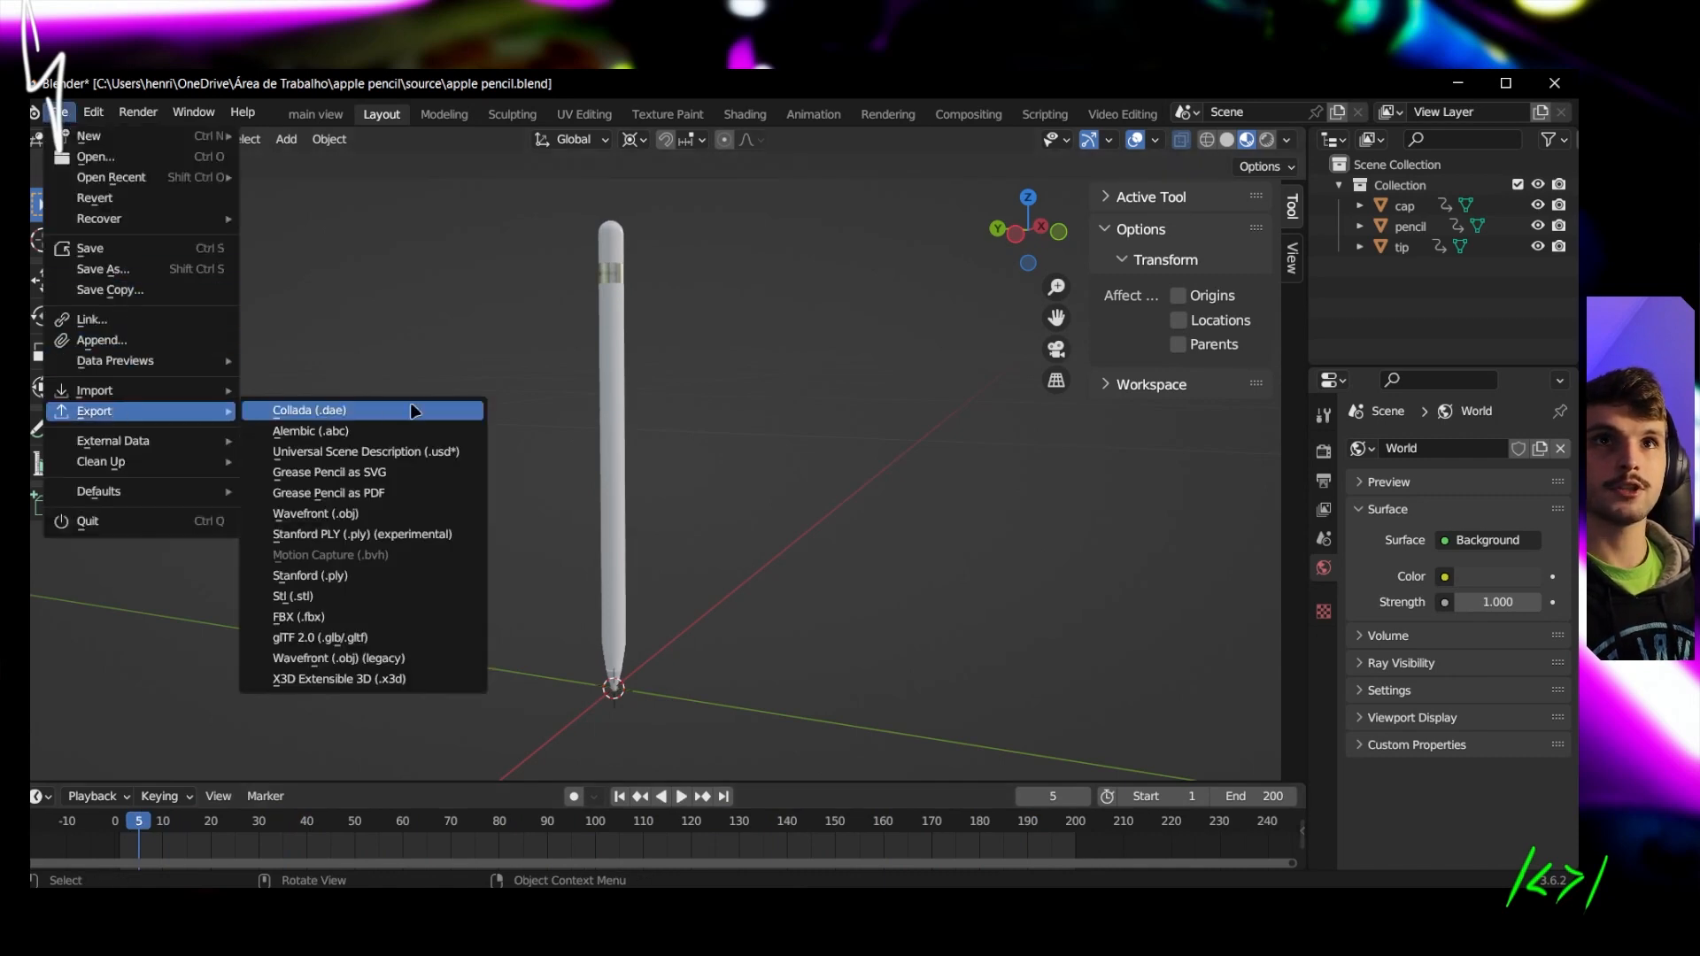
click(297, 513)
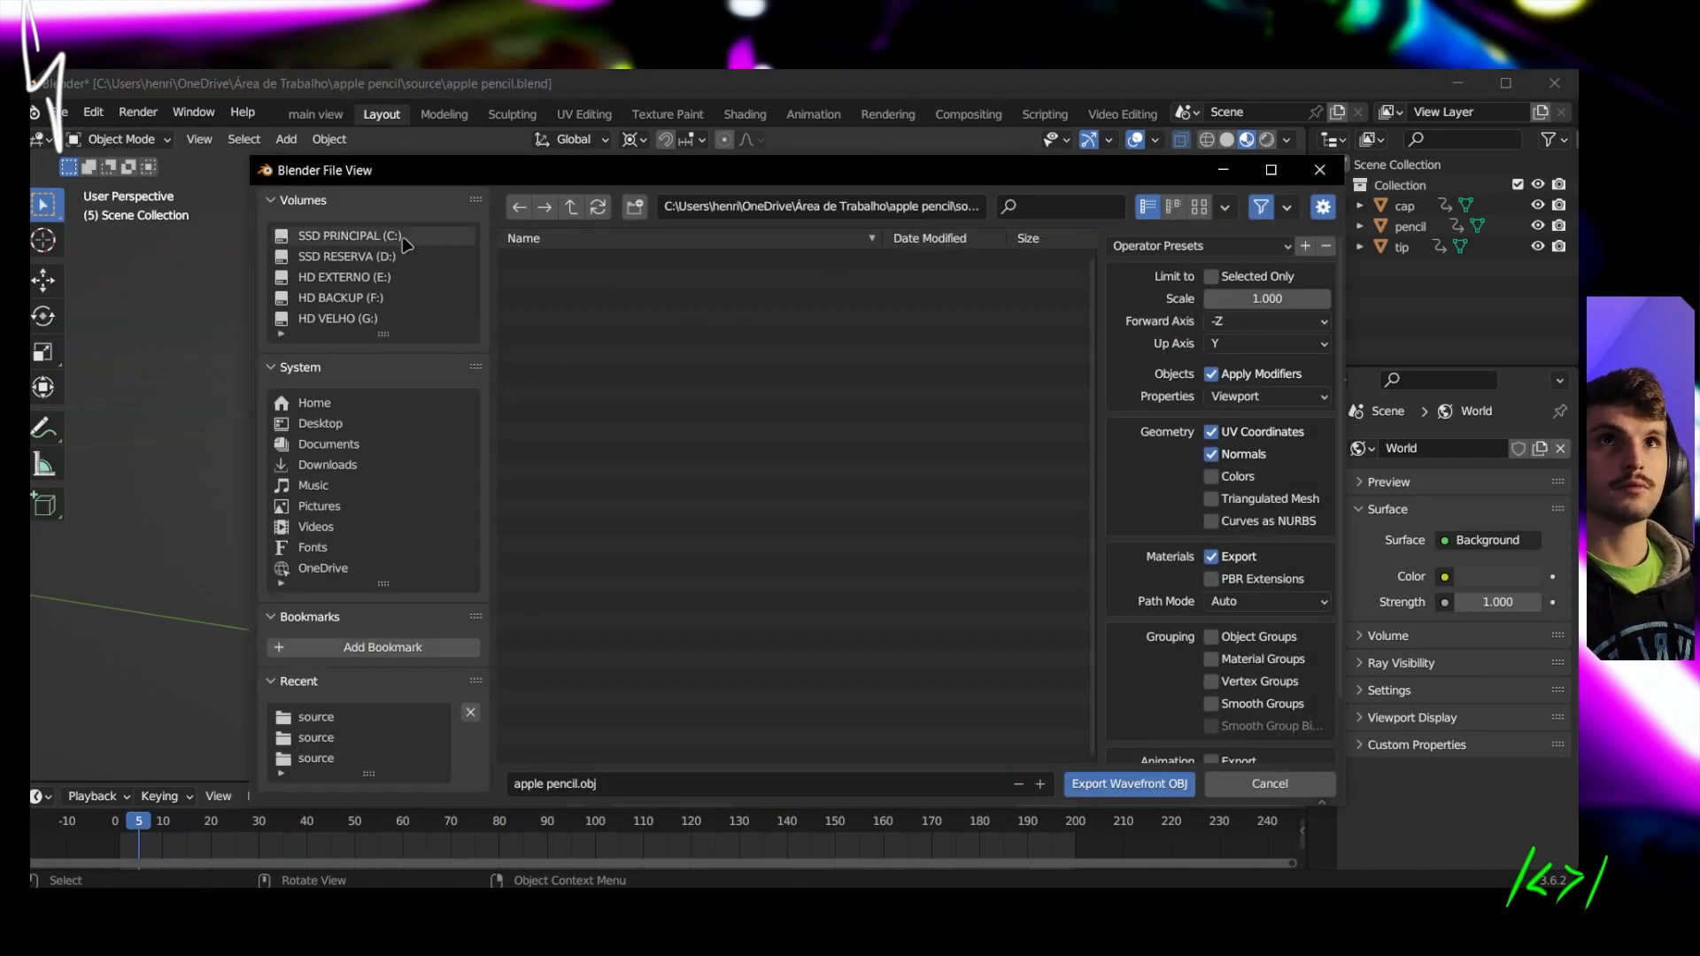
click(358, 423)
key(alt+Left)
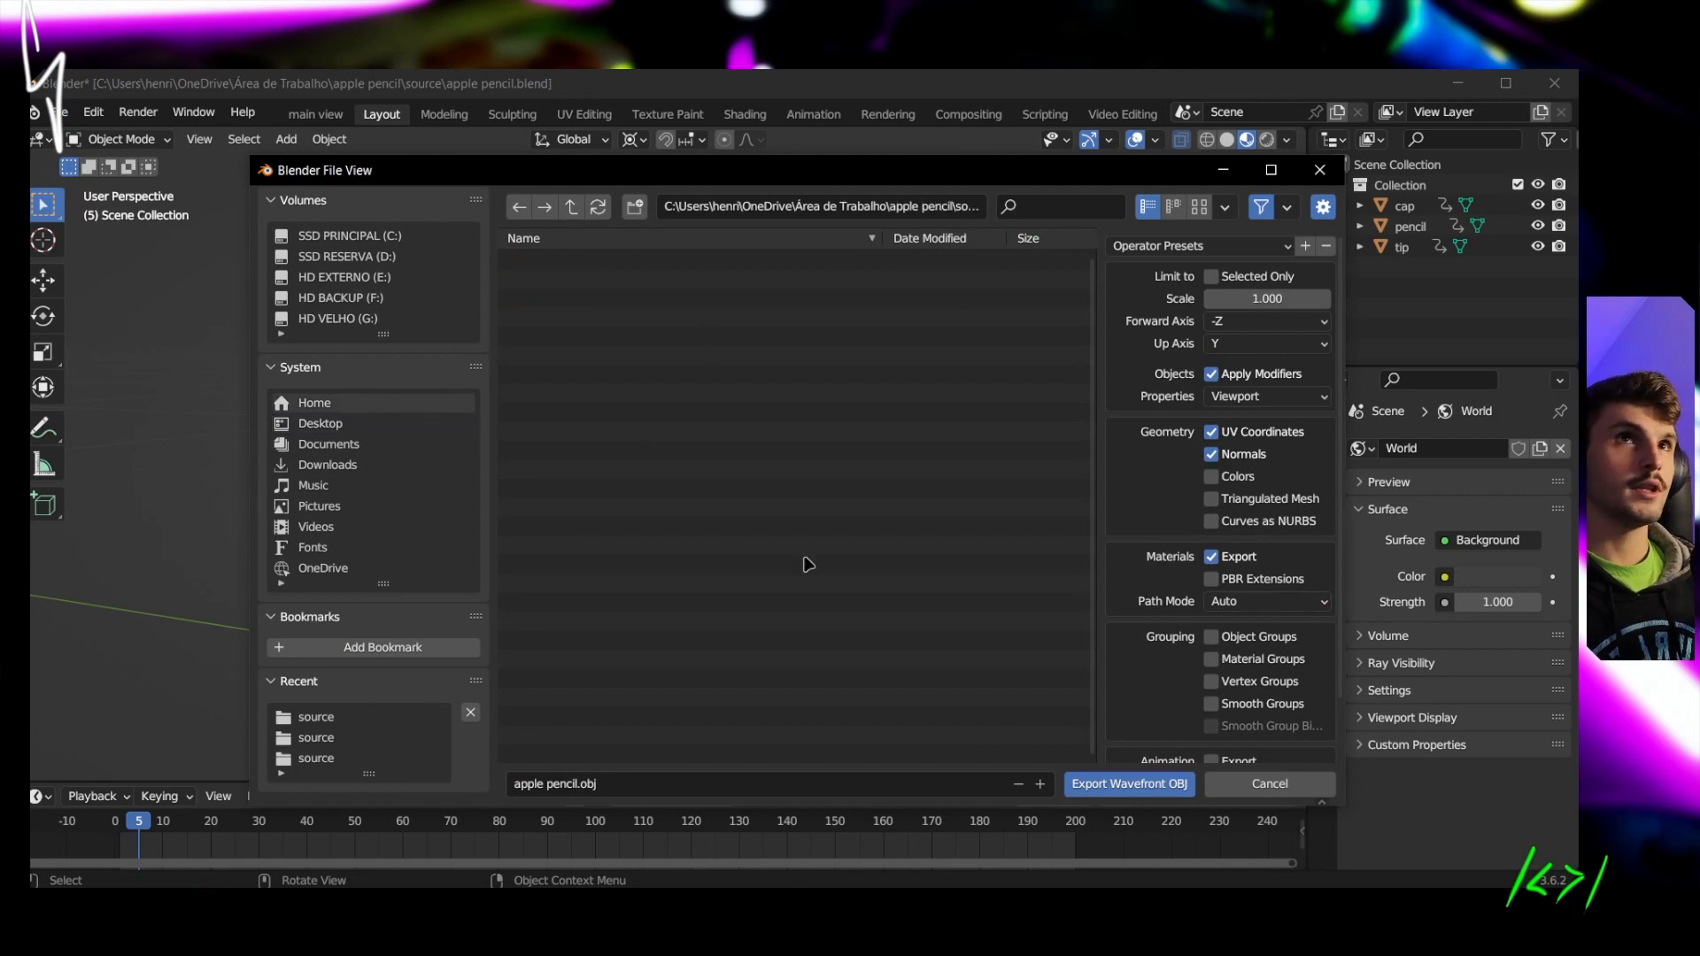
click(635, 206)
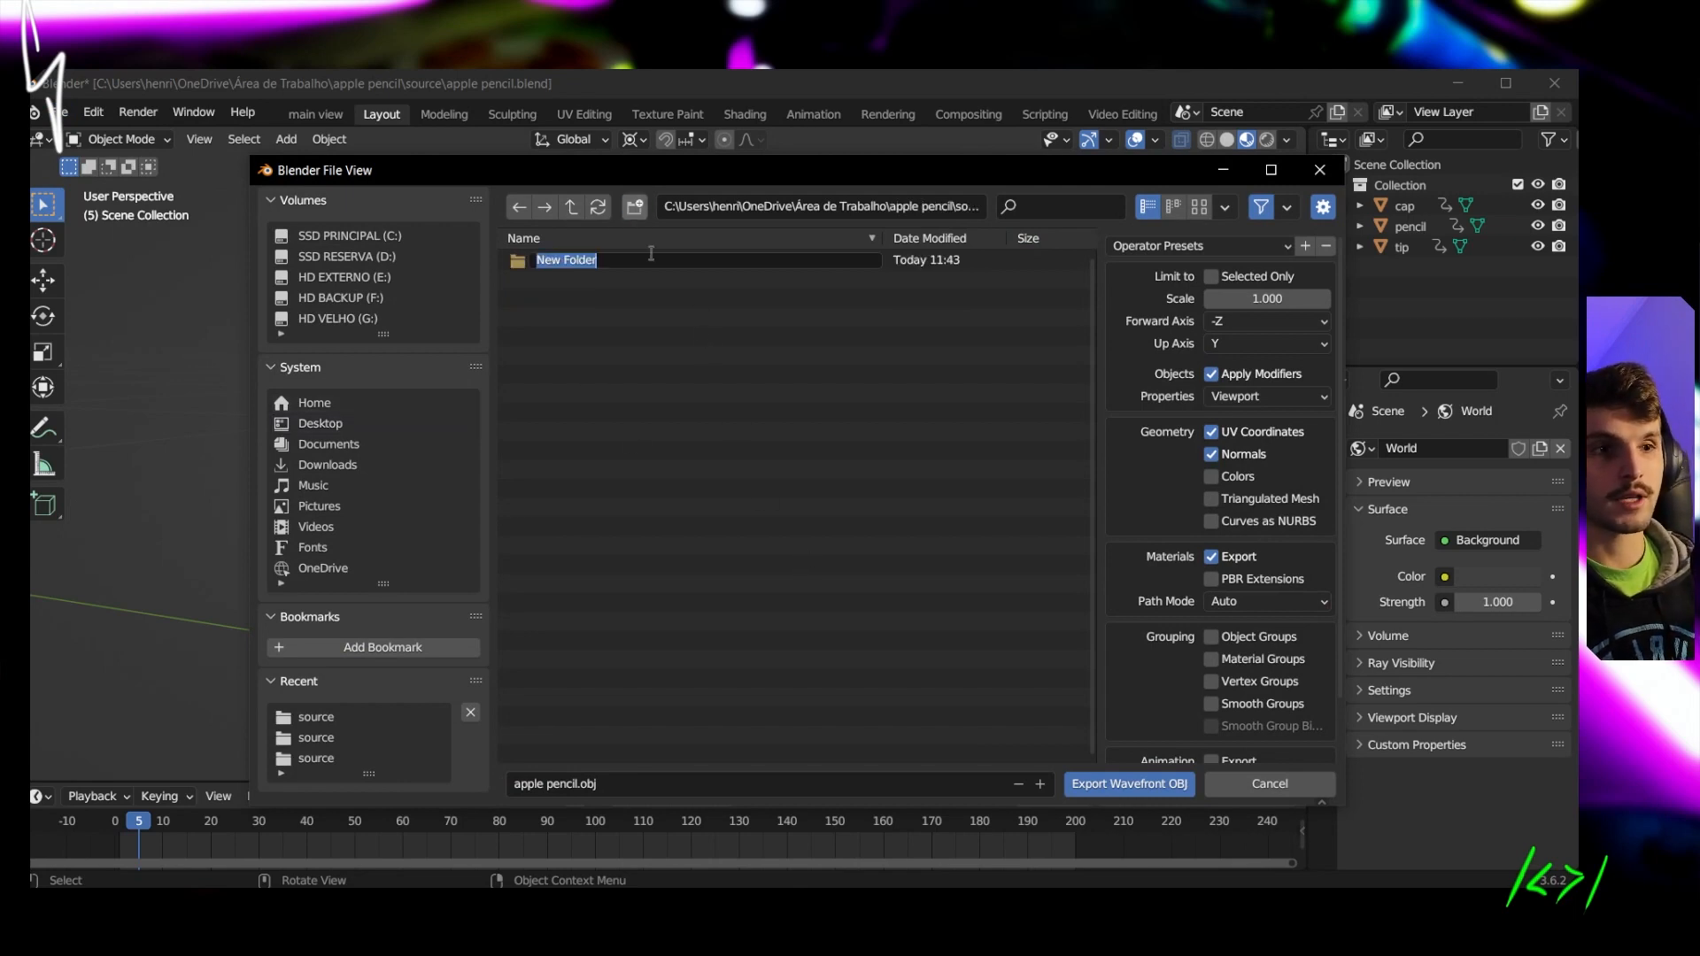
text(seq)
key(Return)
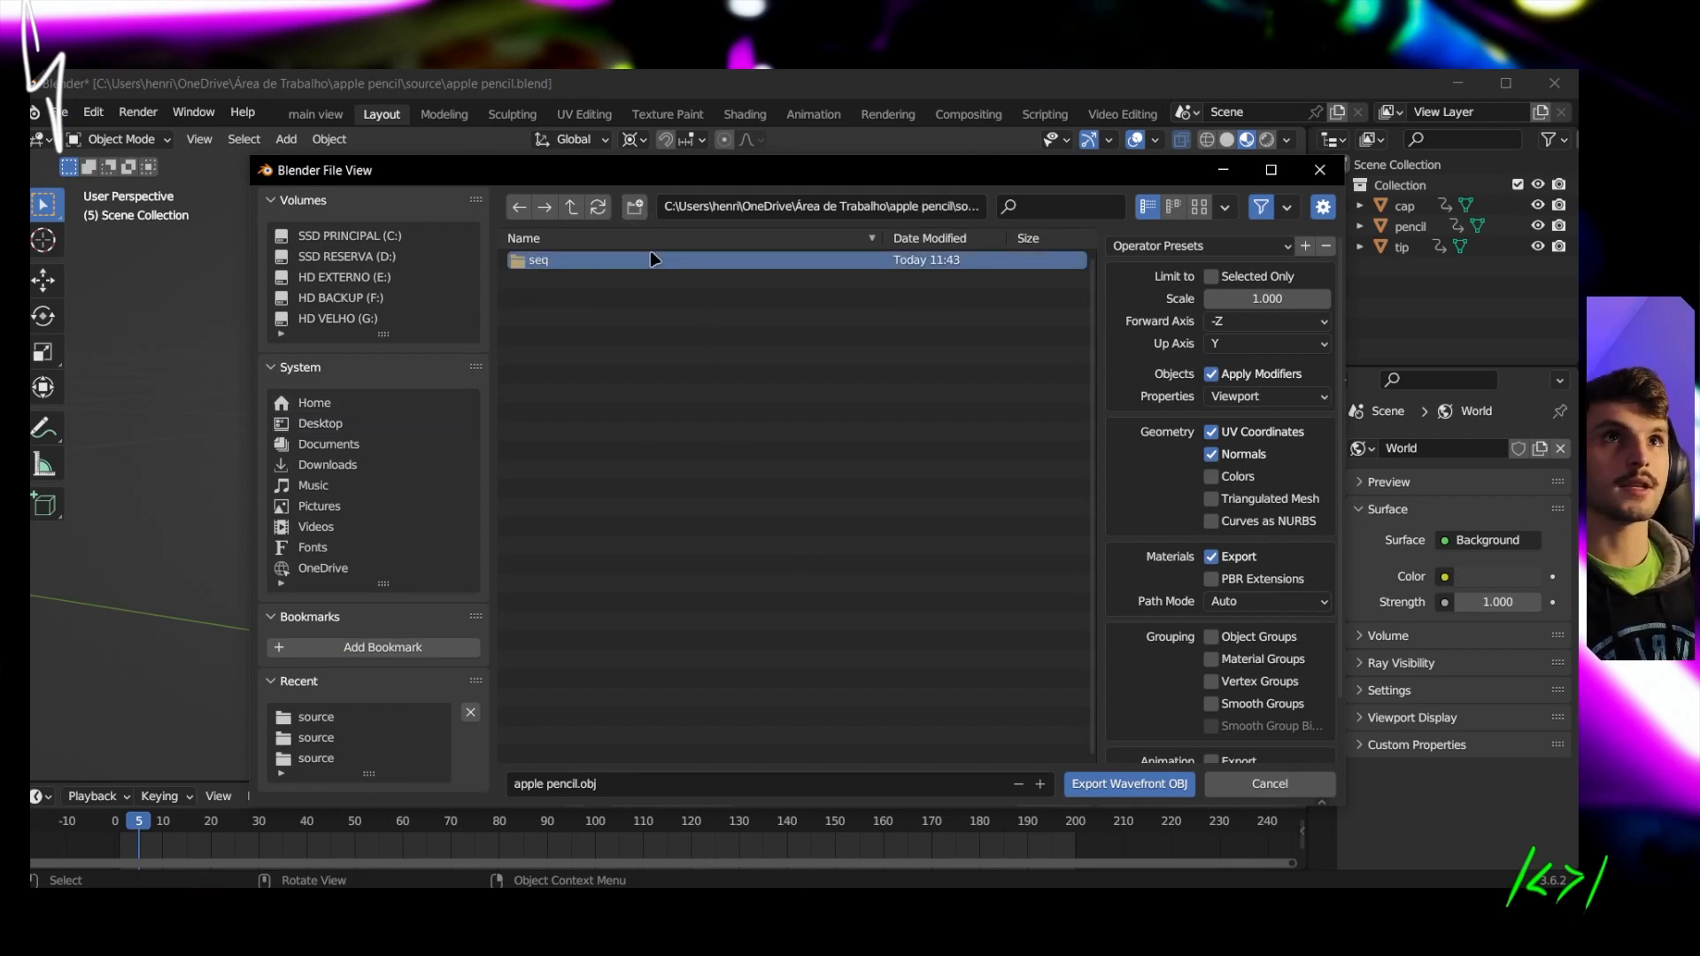
double_click(653, 259)
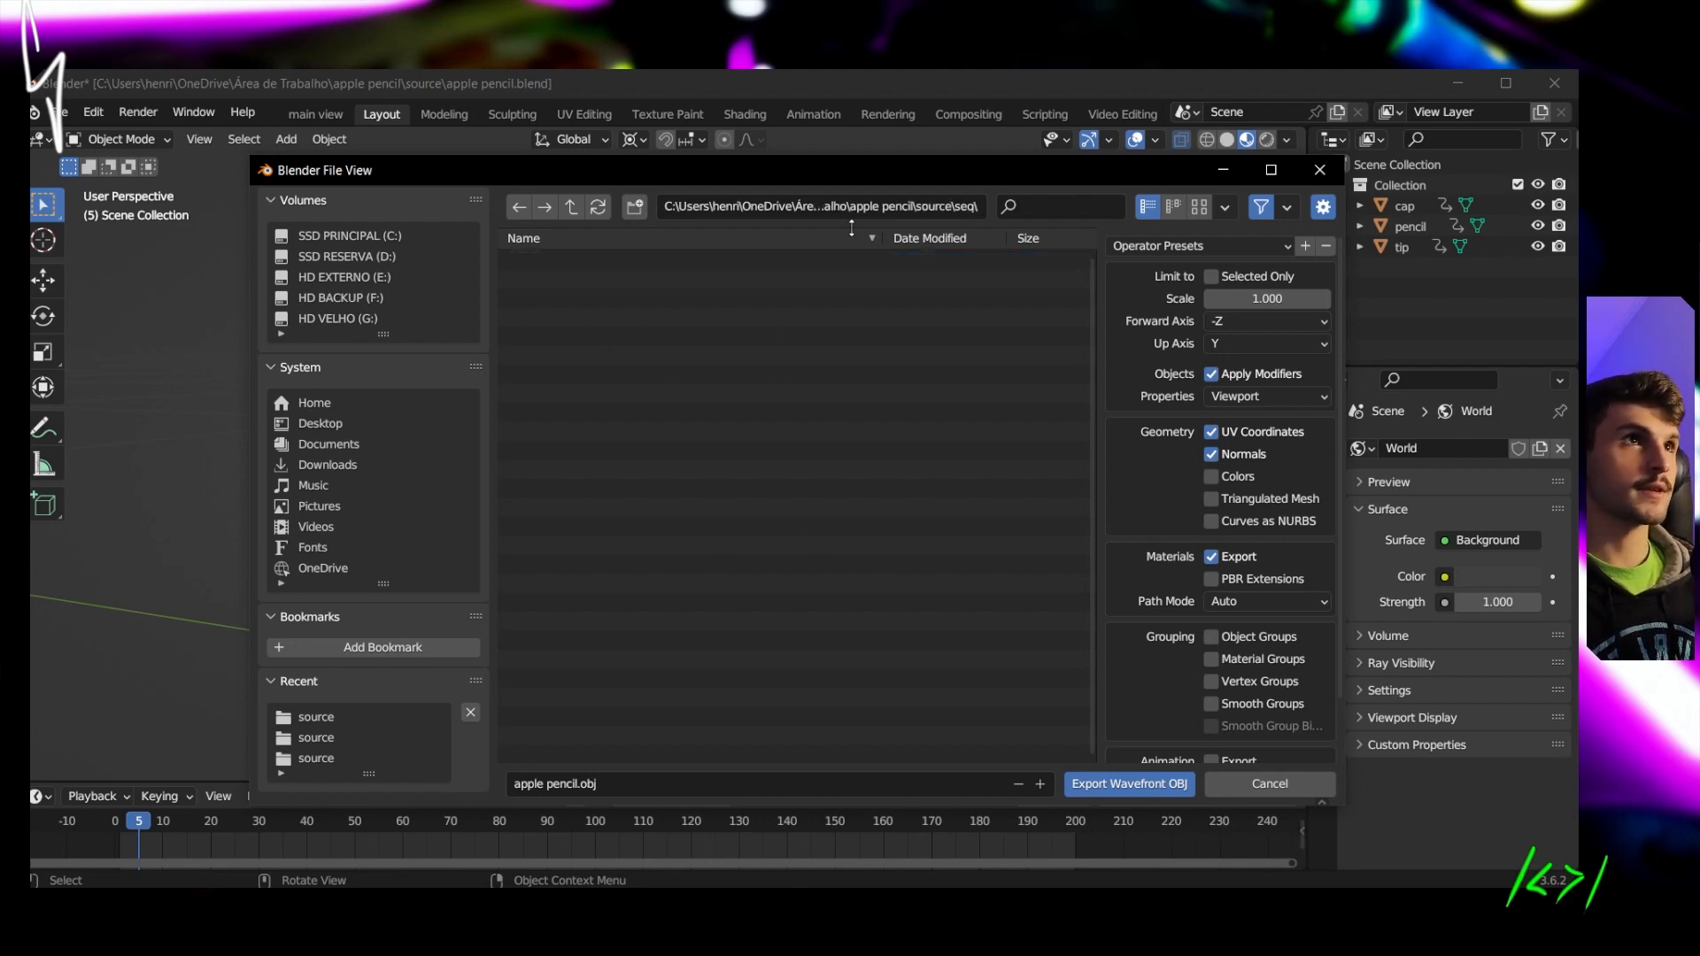
Enable animation export for frames 1 to 200 and export the pencil as apple pencil.obj
scroll(1180, 303, down, 2)
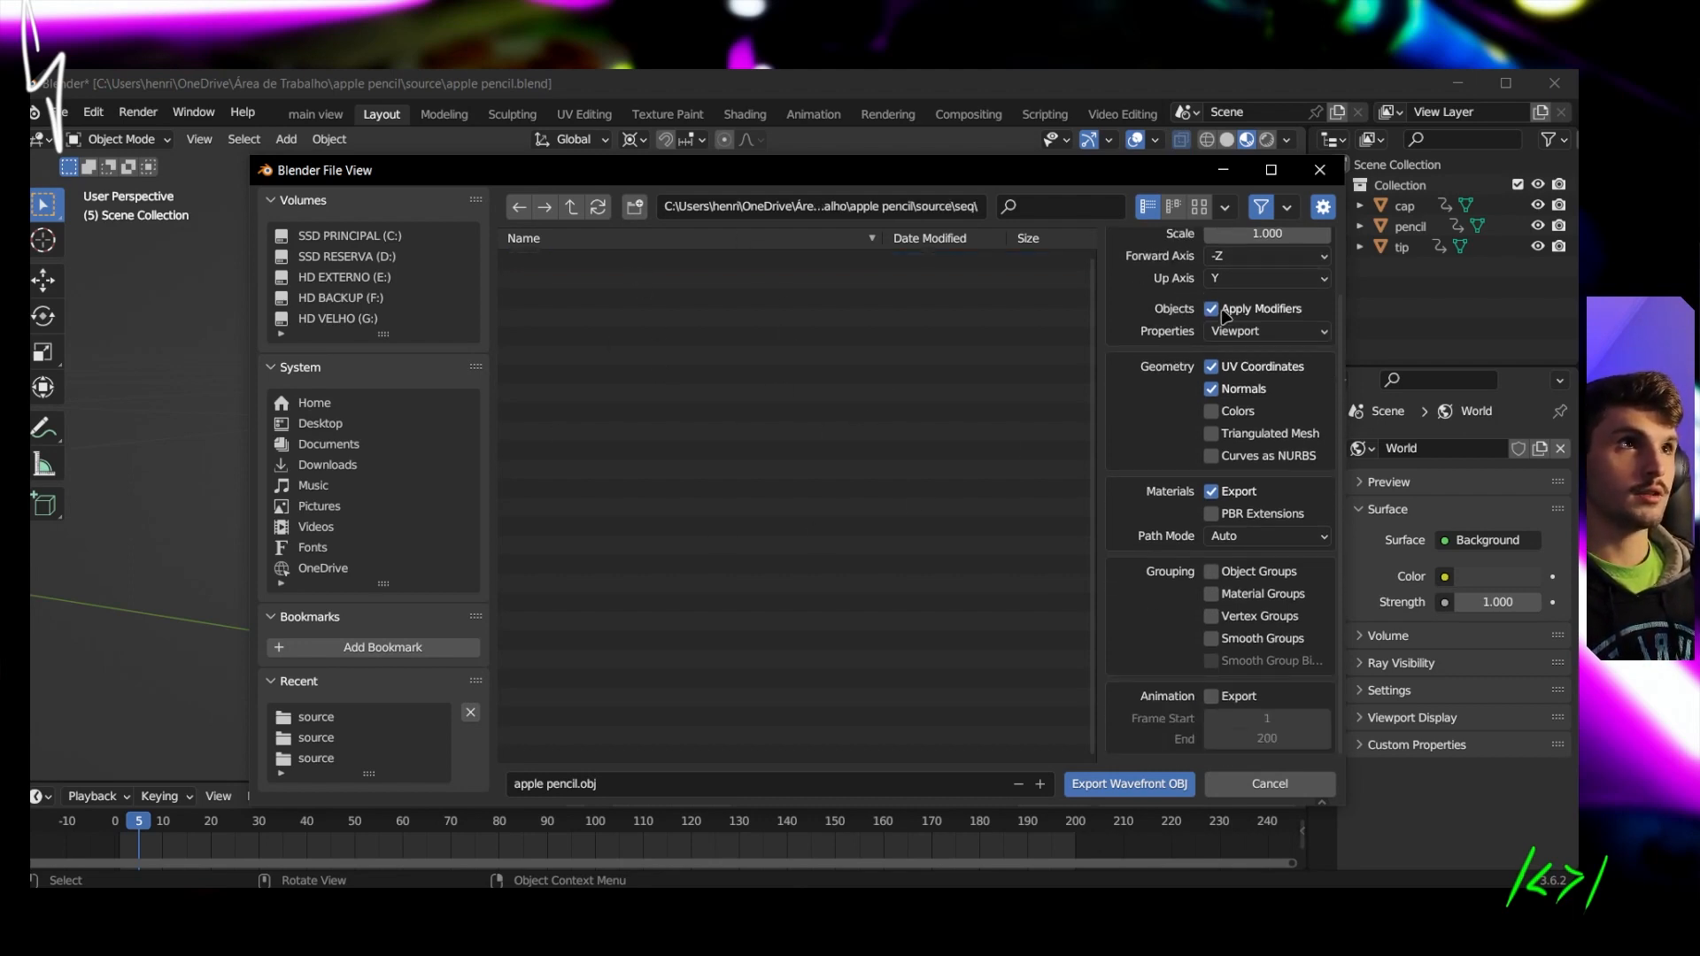
click(1240, 699)
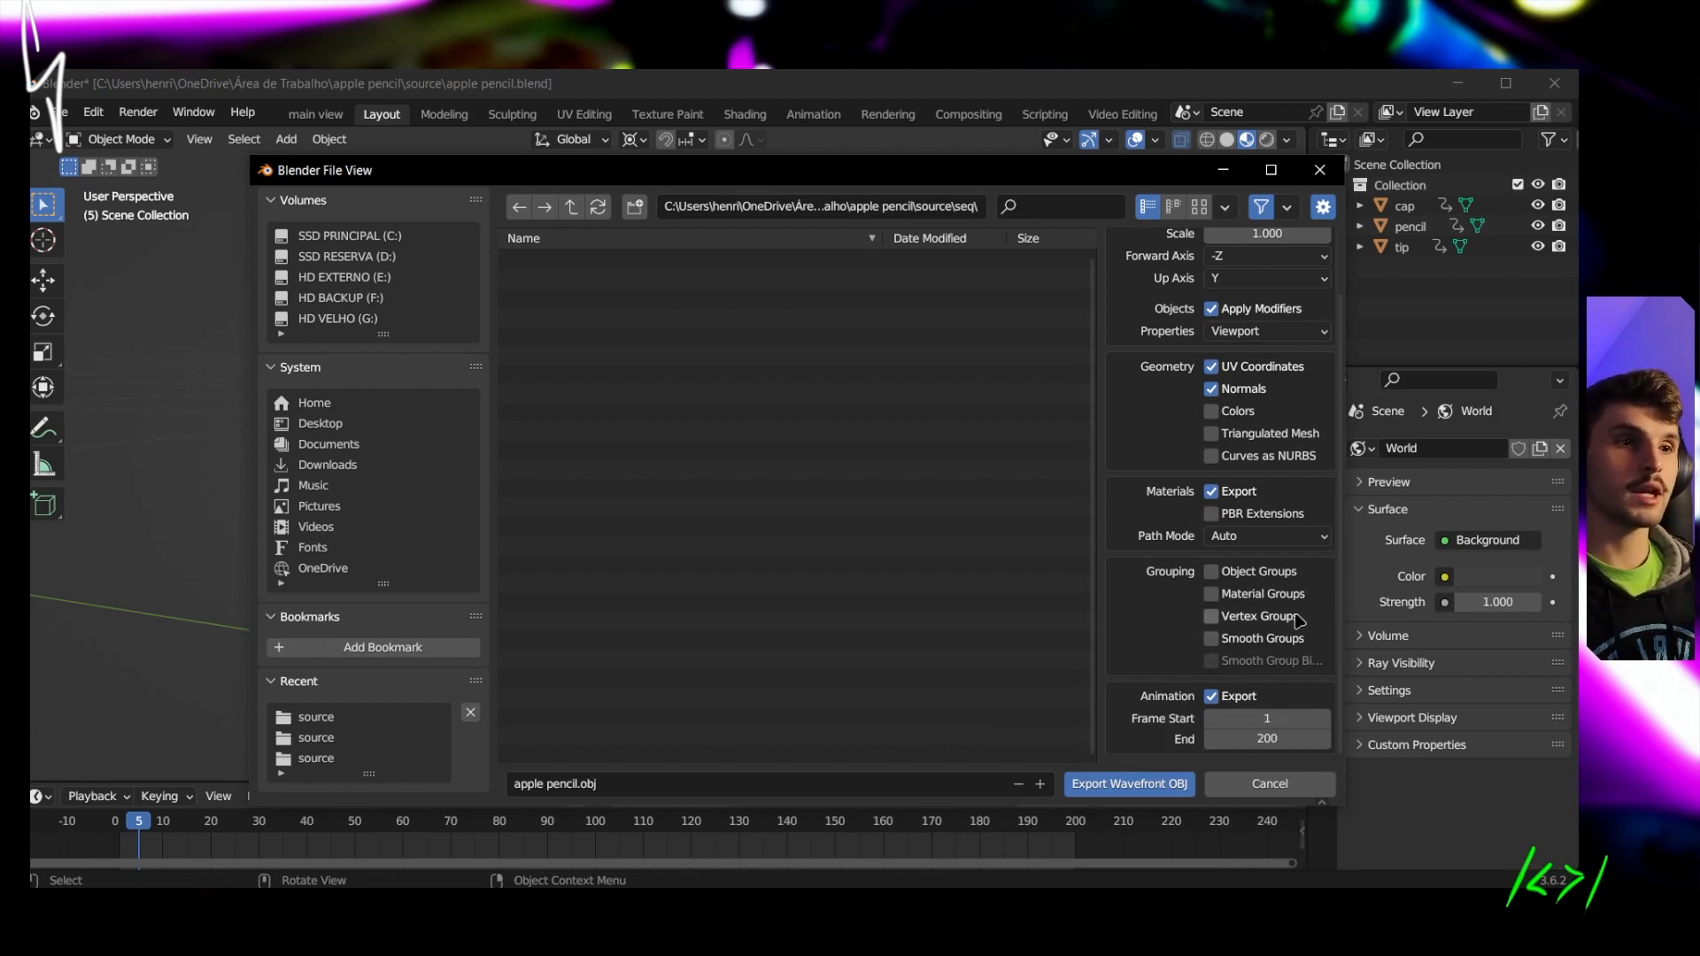
click(1092, 788)
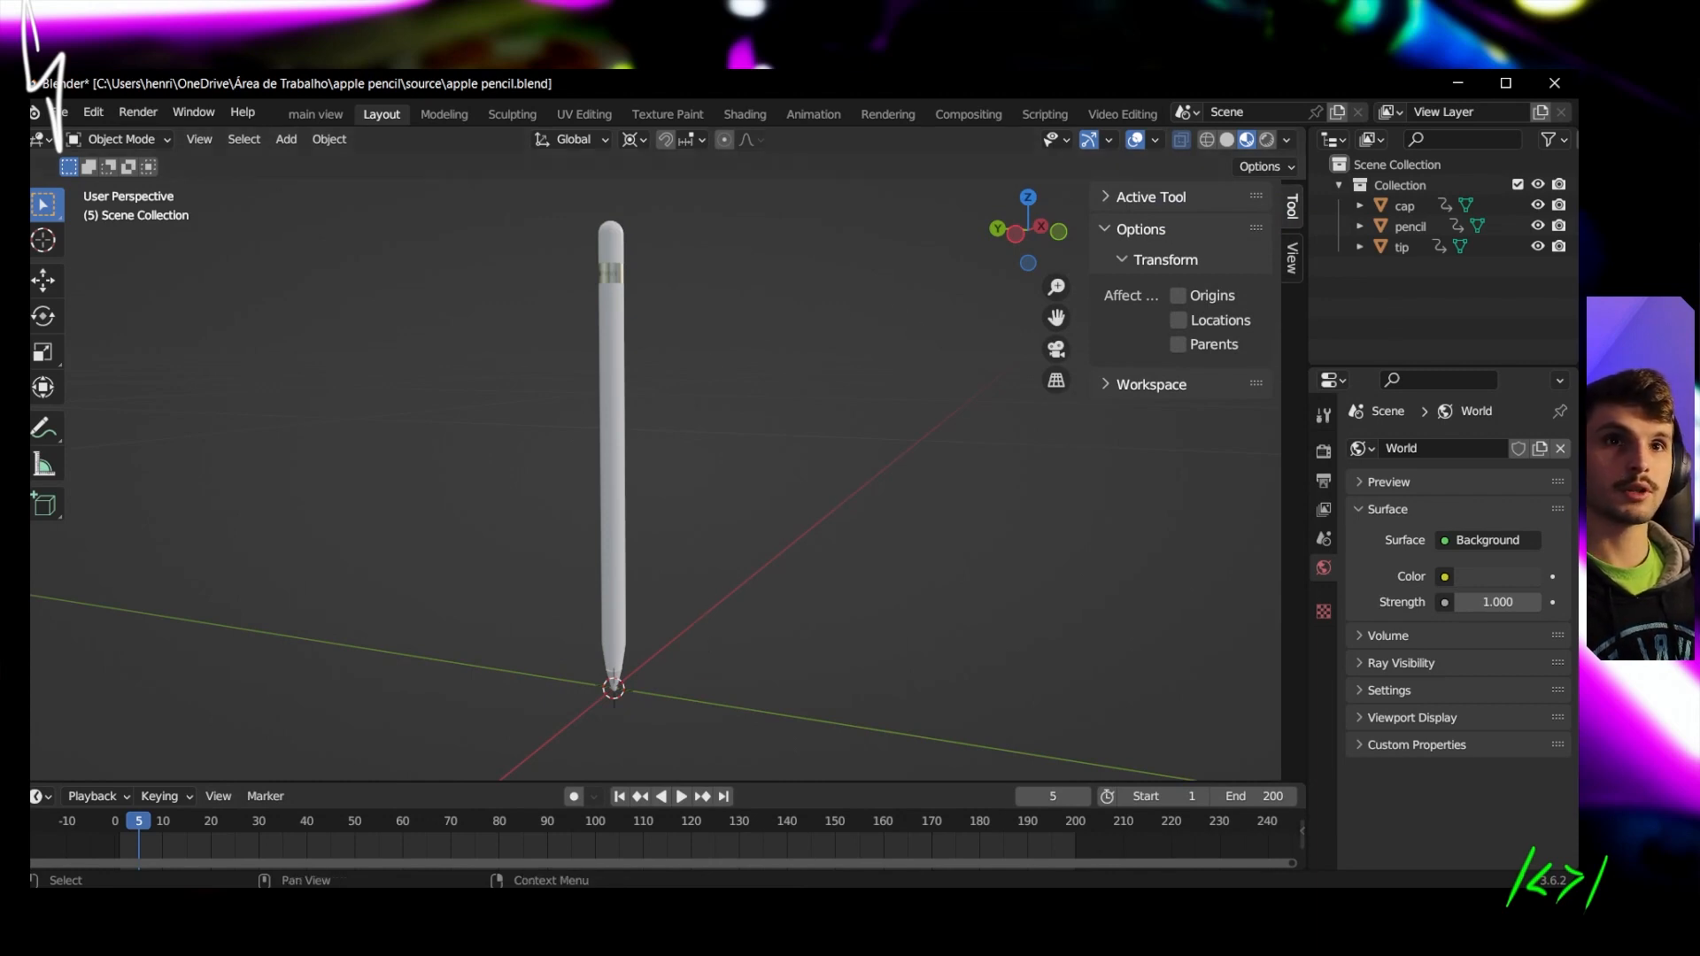
Open the seq folder in File Explorer and examine the exported OBJ and MTL sequence files
key(alt+Tab)
double_click(1043, 336)
drag(1167, 103, 784, 80)
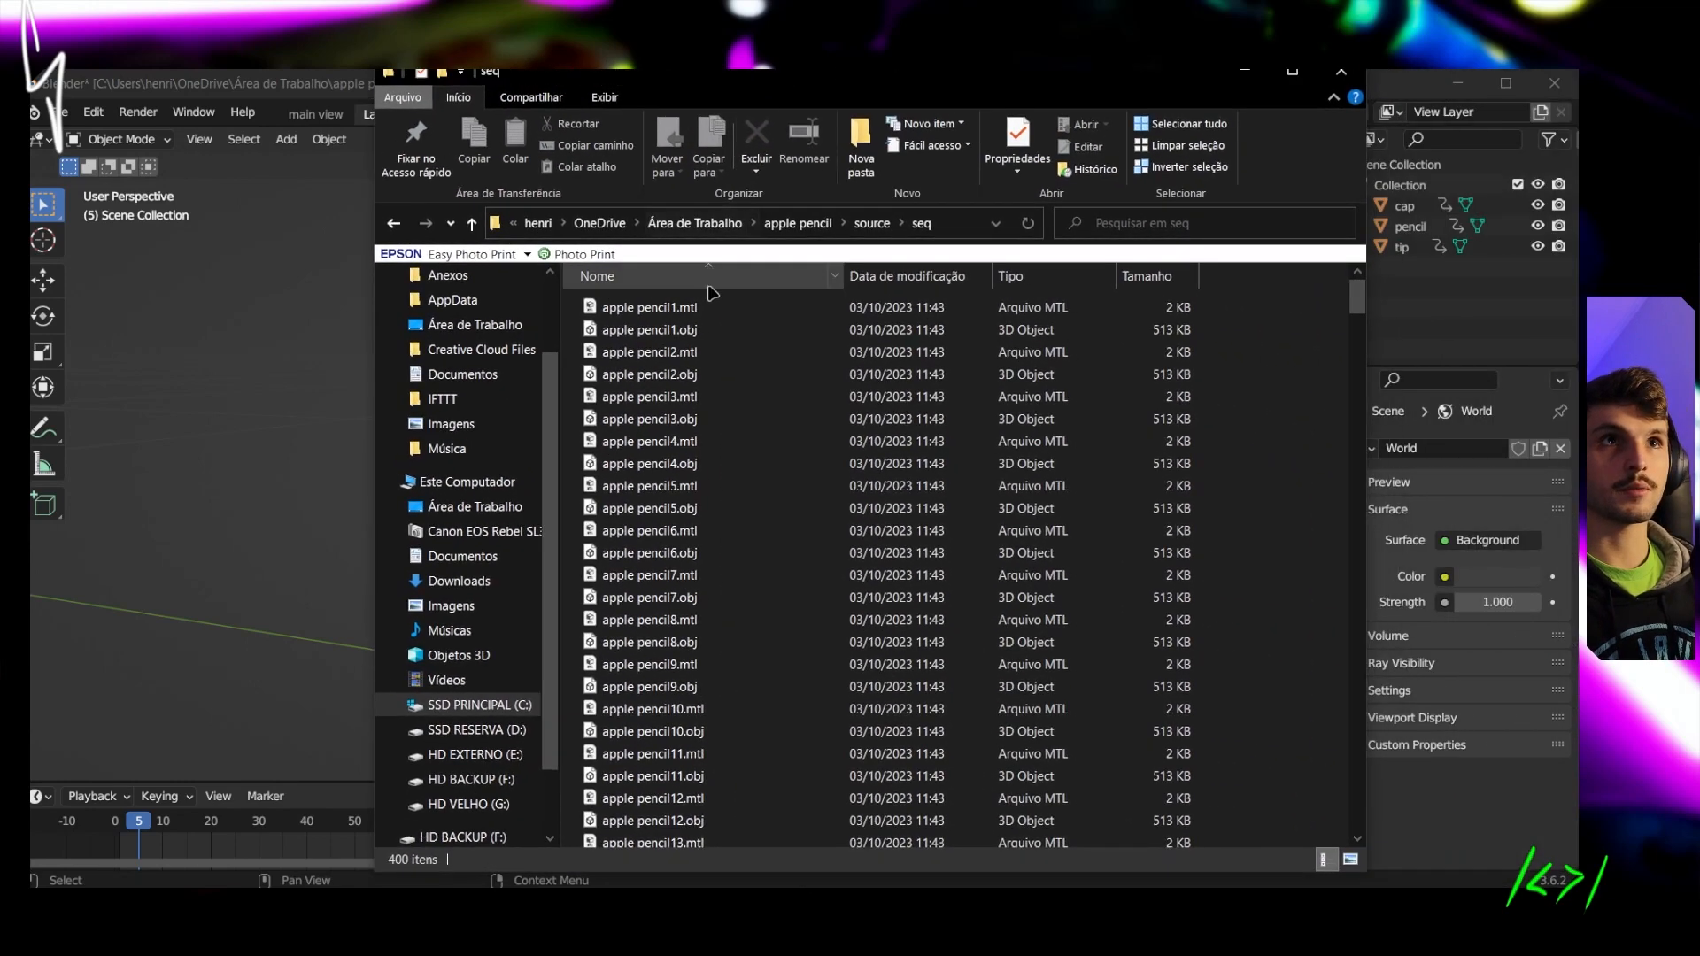
scroll(713, 400, down, 5)
scroll(717, 456, up, 1)
scroll(717, 456, up, 3)
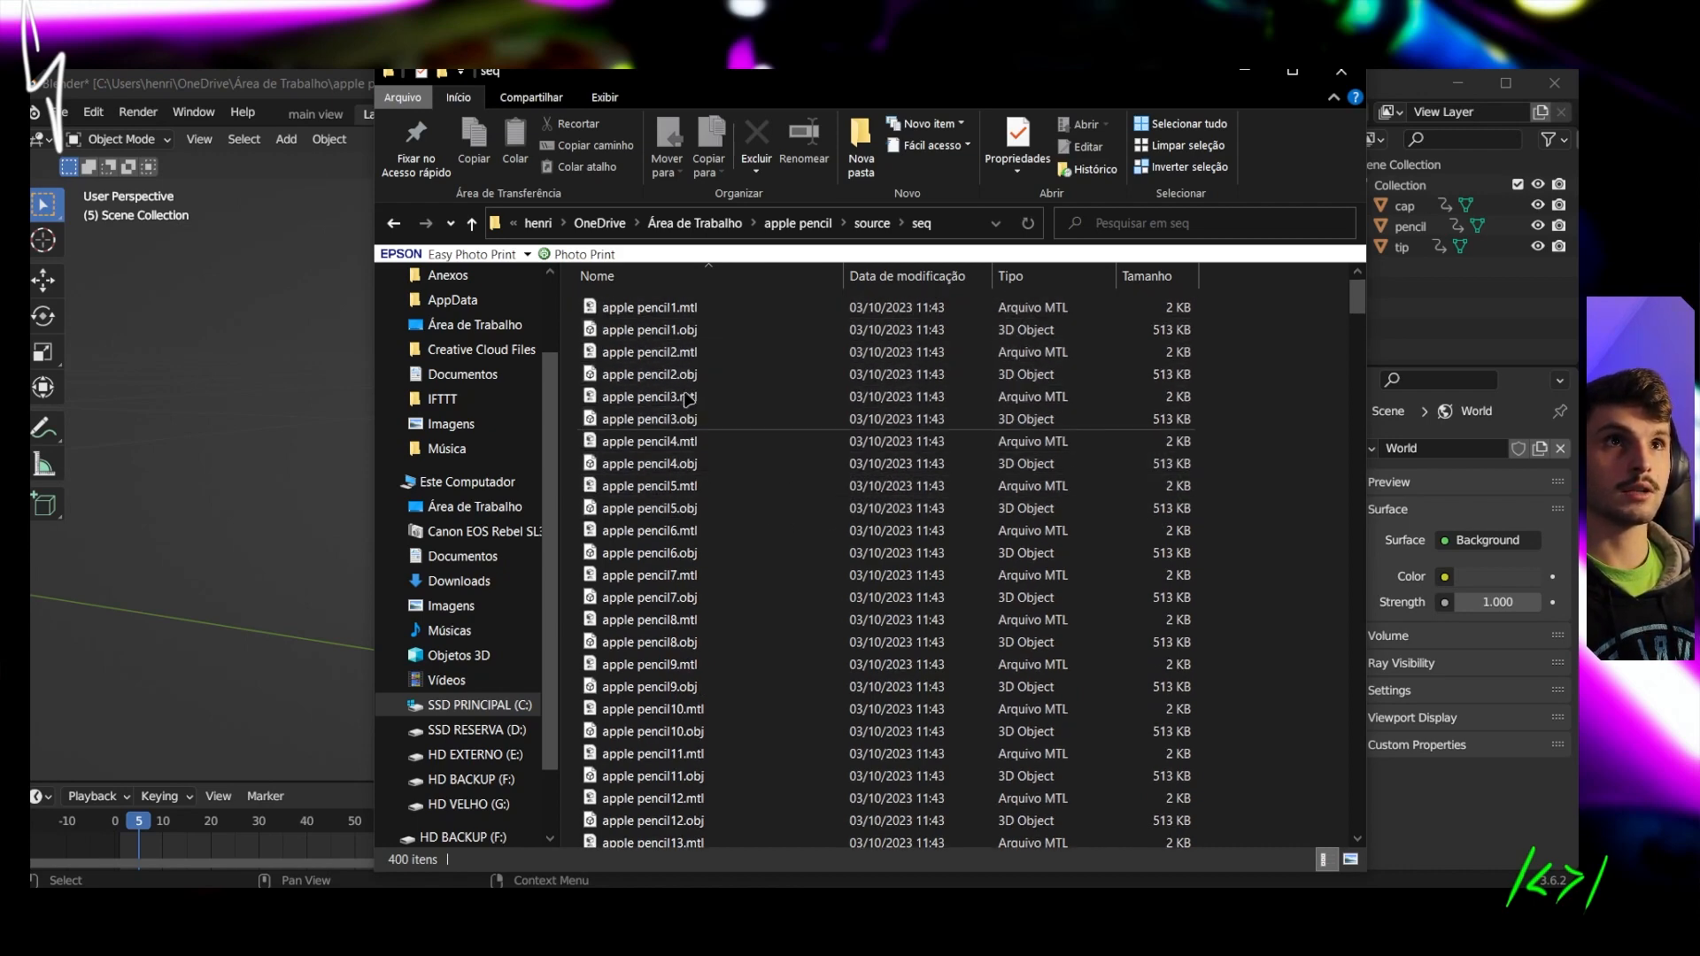
scroll(867, 458, down, 20)
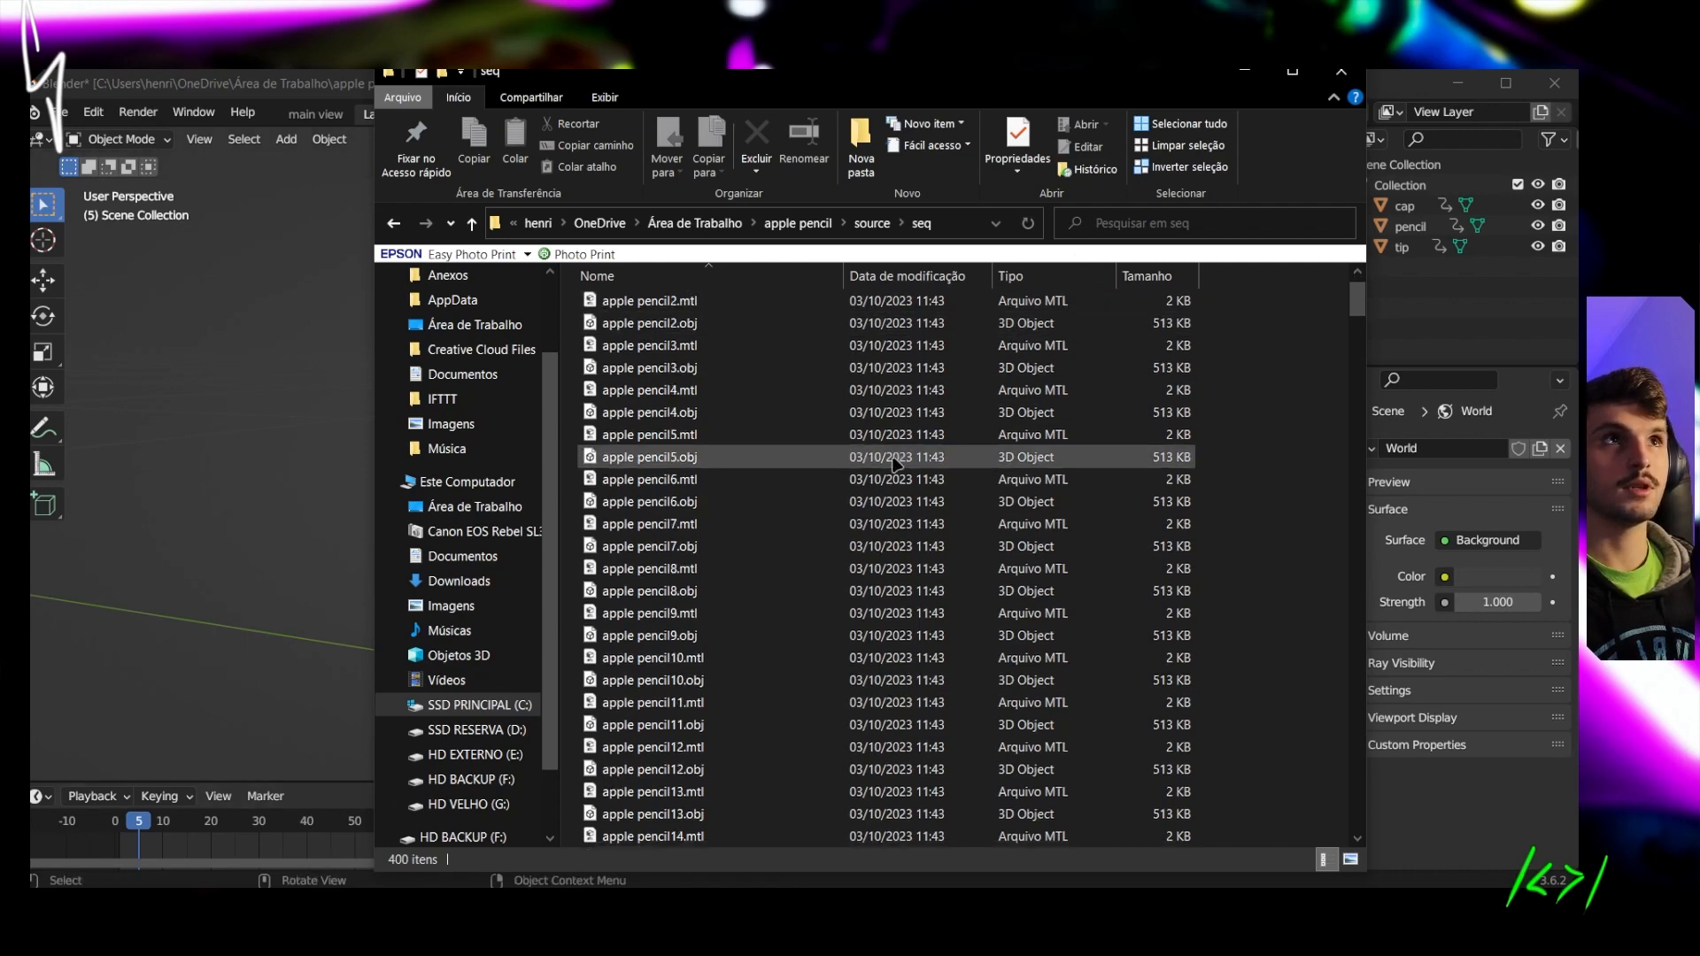
scroll(868, 458, down, 10)
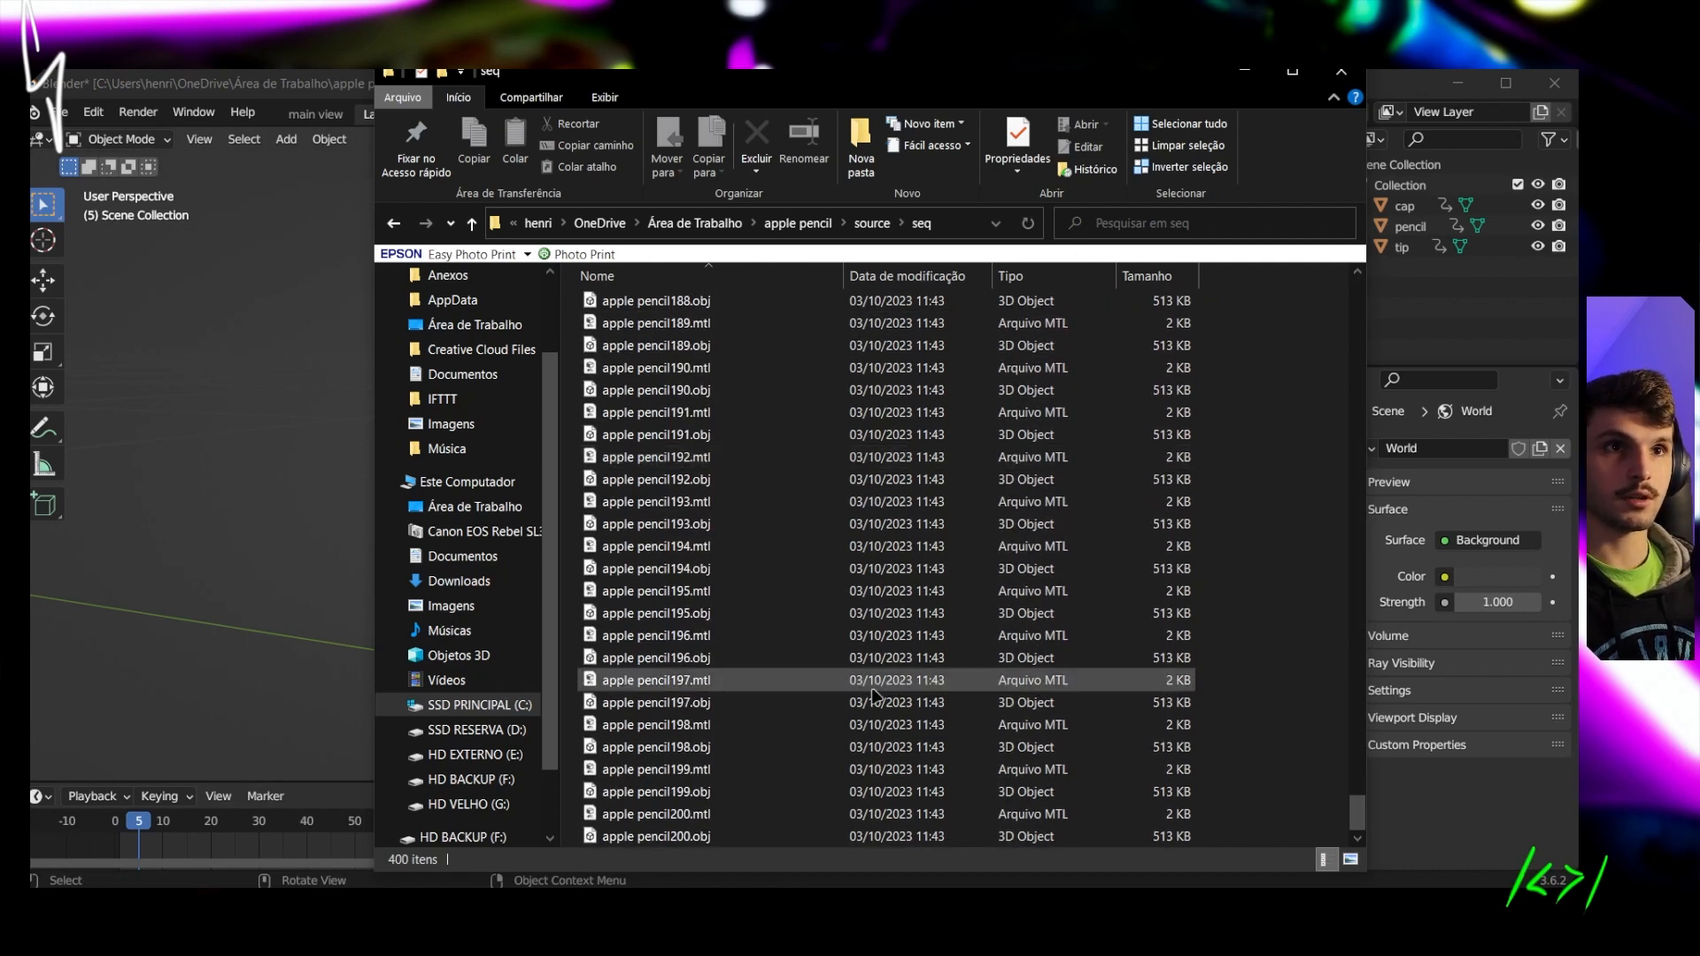
click(1244, 73)
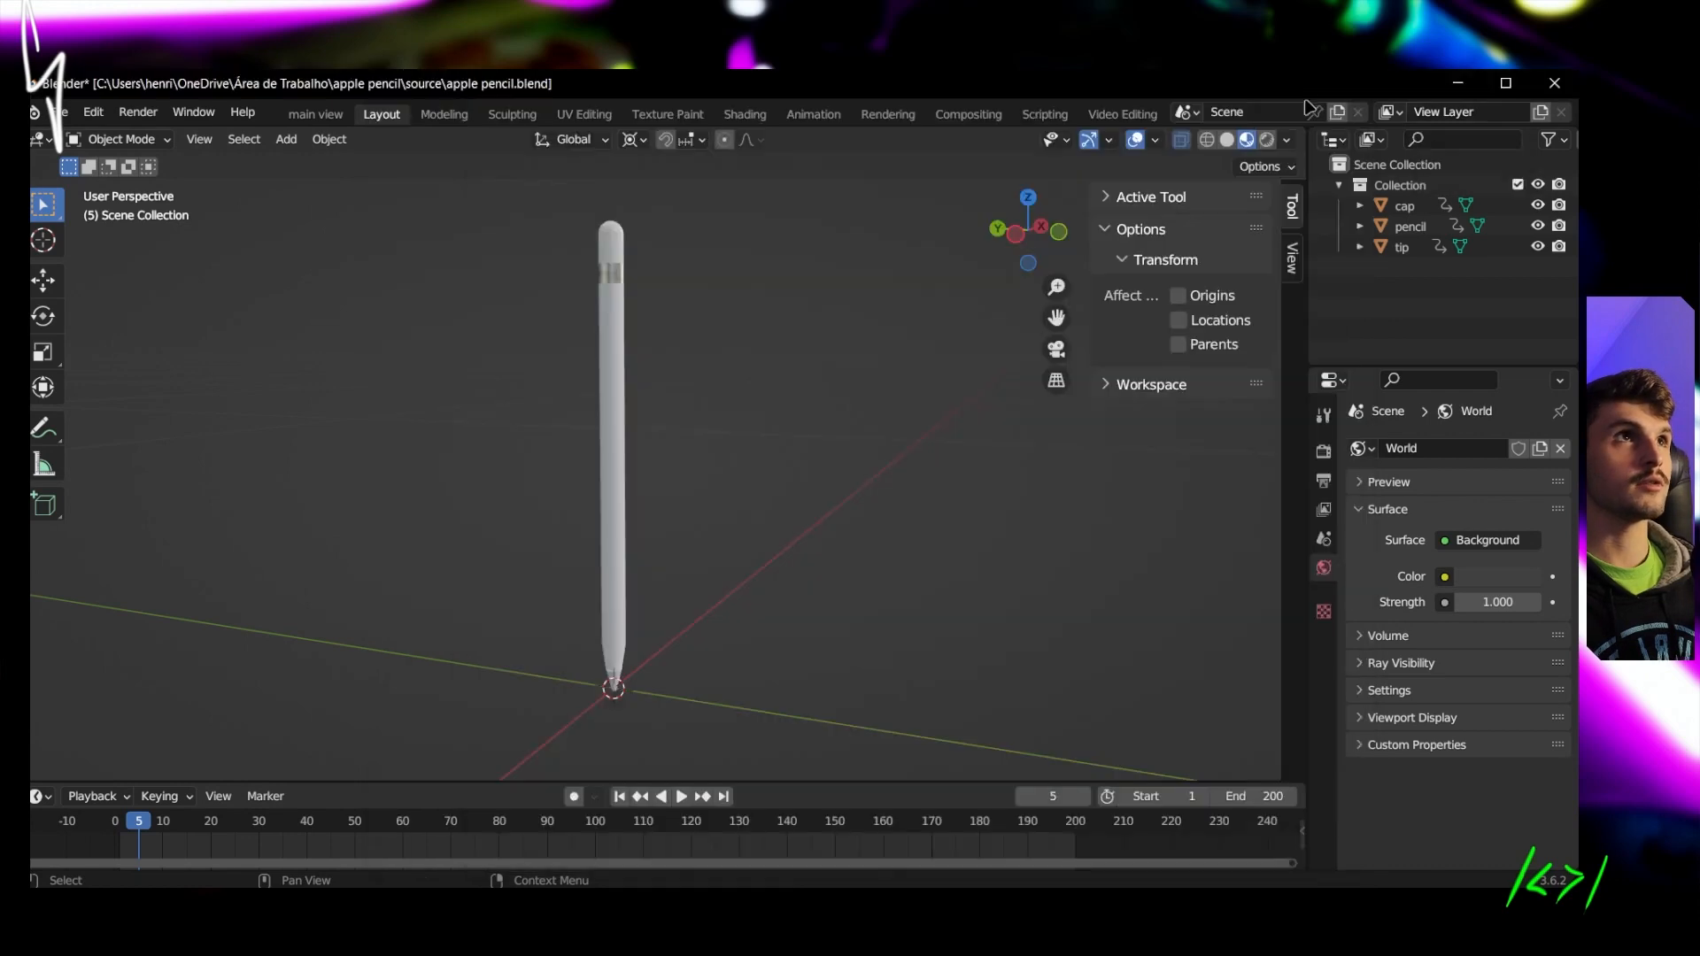
Switch to Element 3D's Scene Setup and import apple pencil1.obj from apple pencil\source\seq as a 3D Sequence with default import preferences
click(1457, 83)
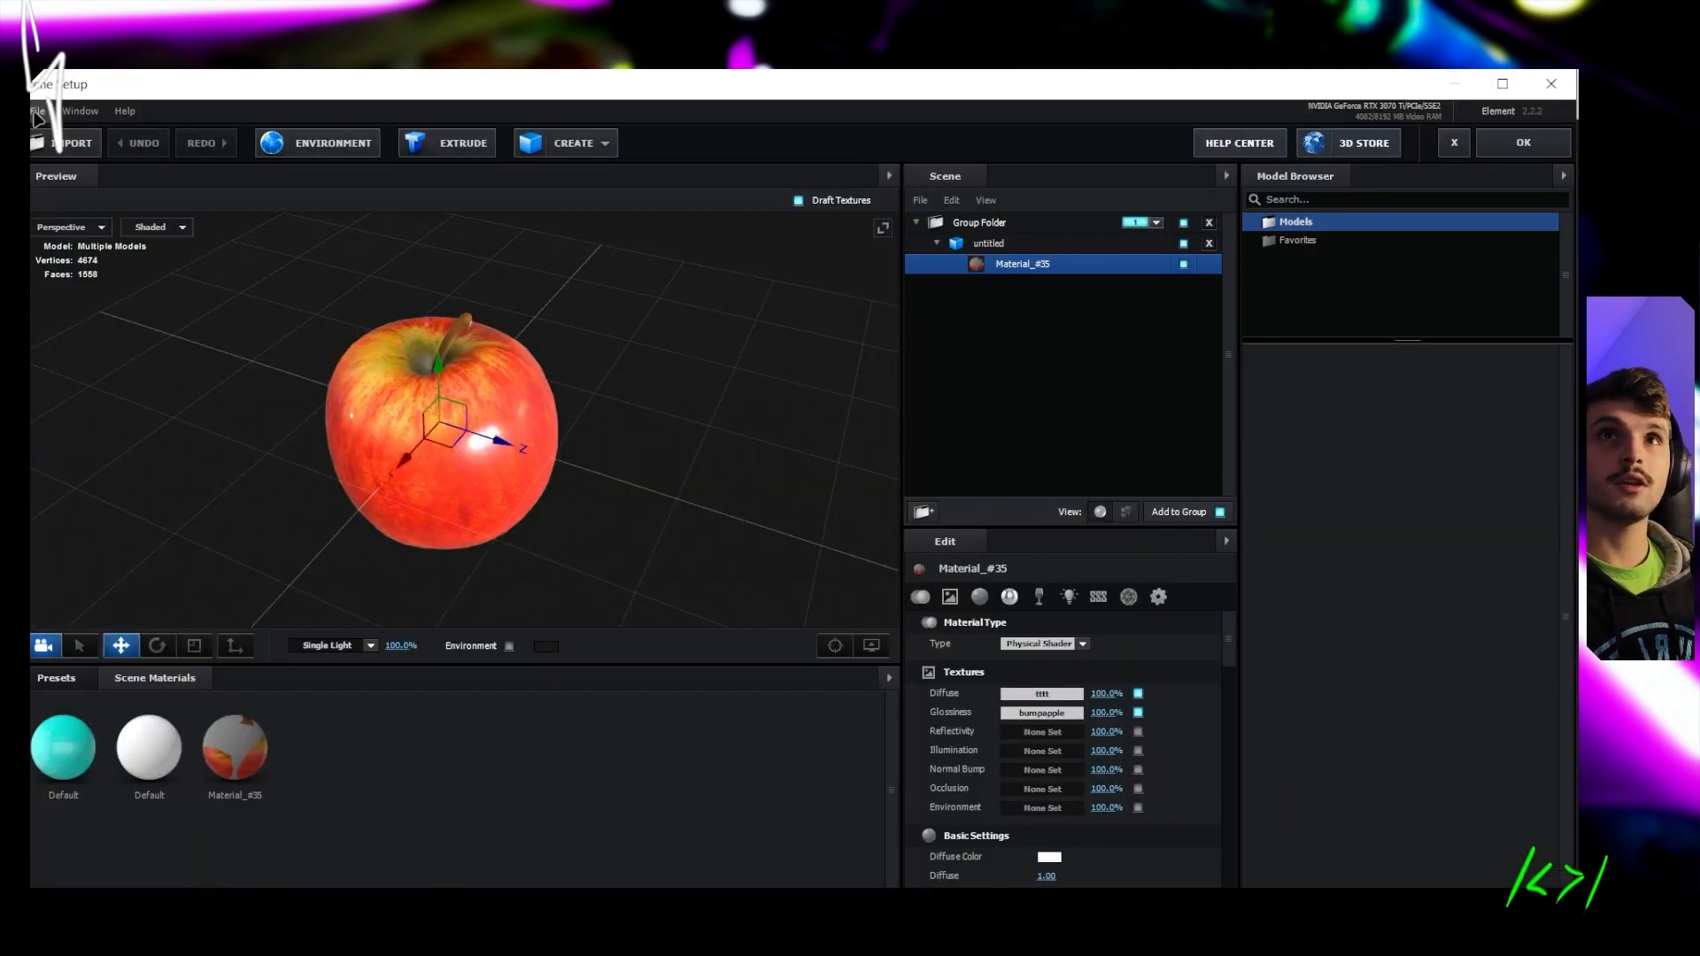
click(38, 110)
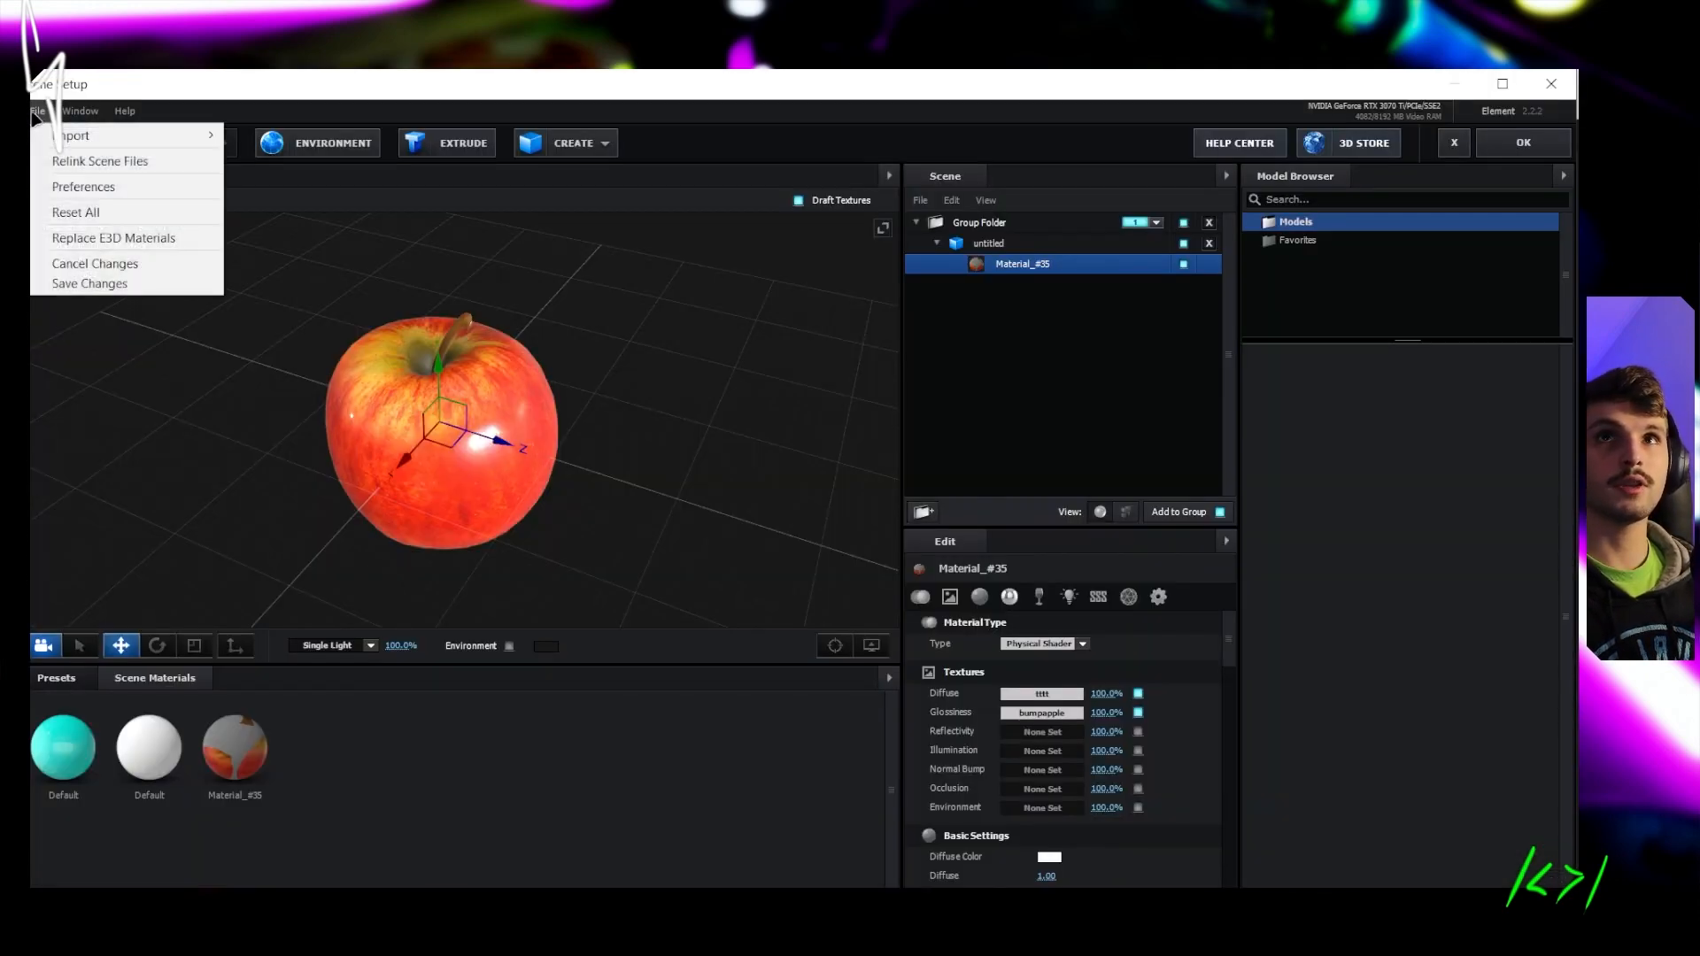
mouse_move(133, 135)
click(292, 156)
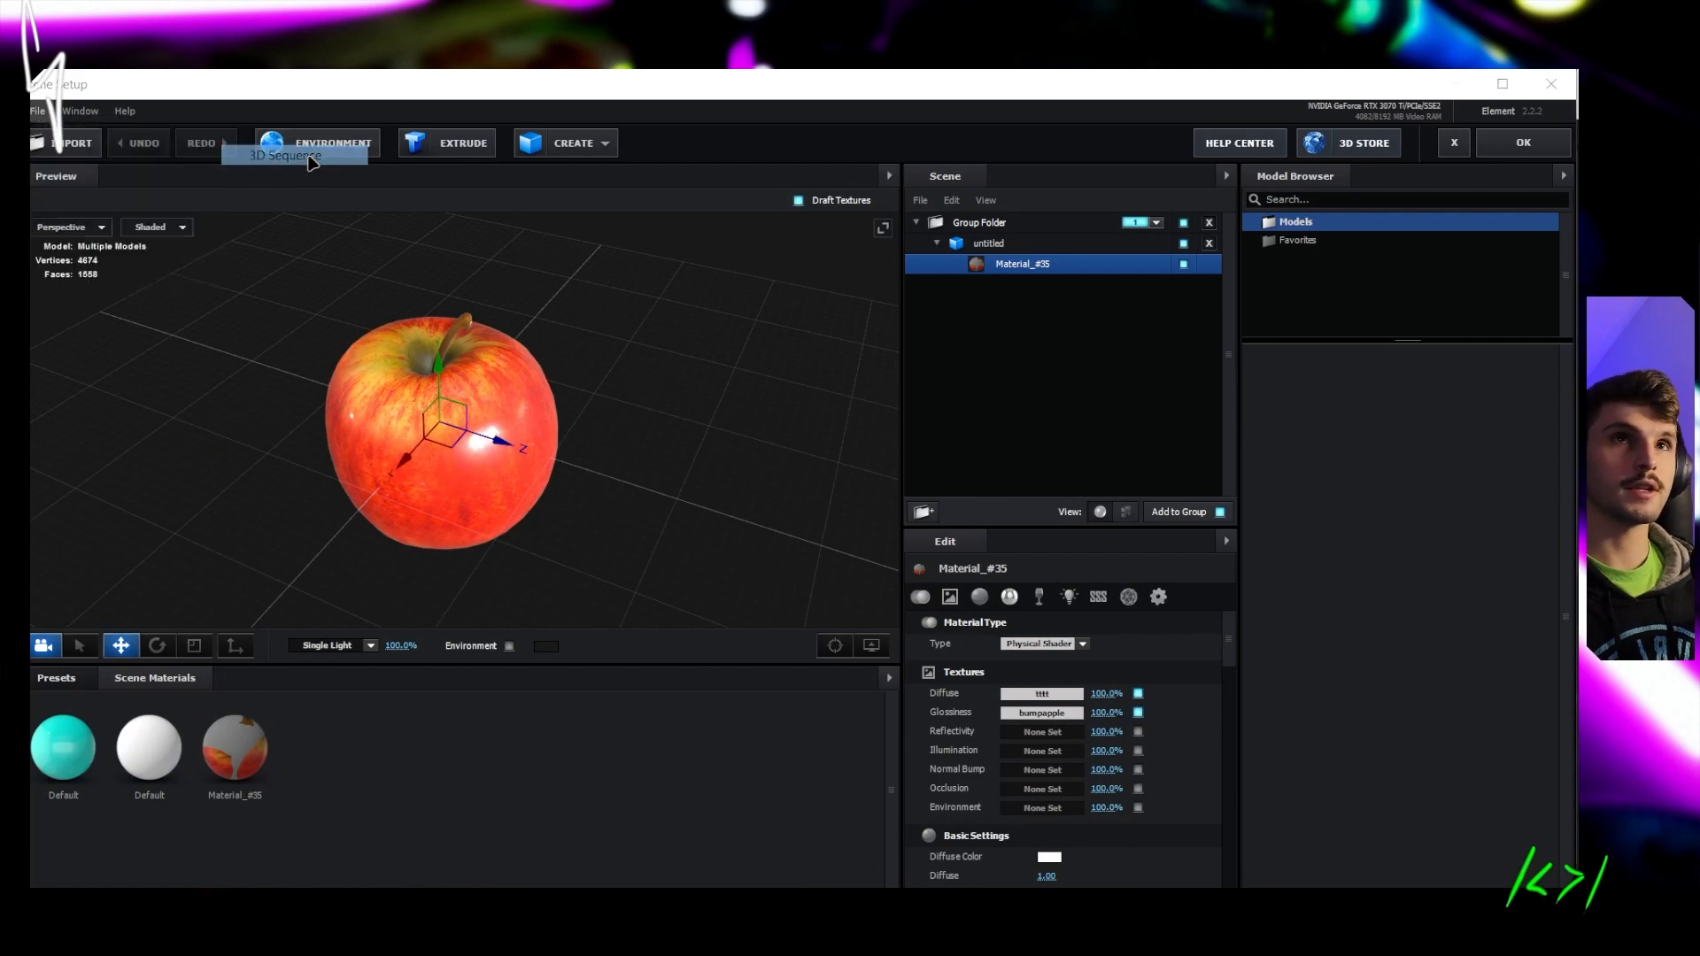
click(335, 152)
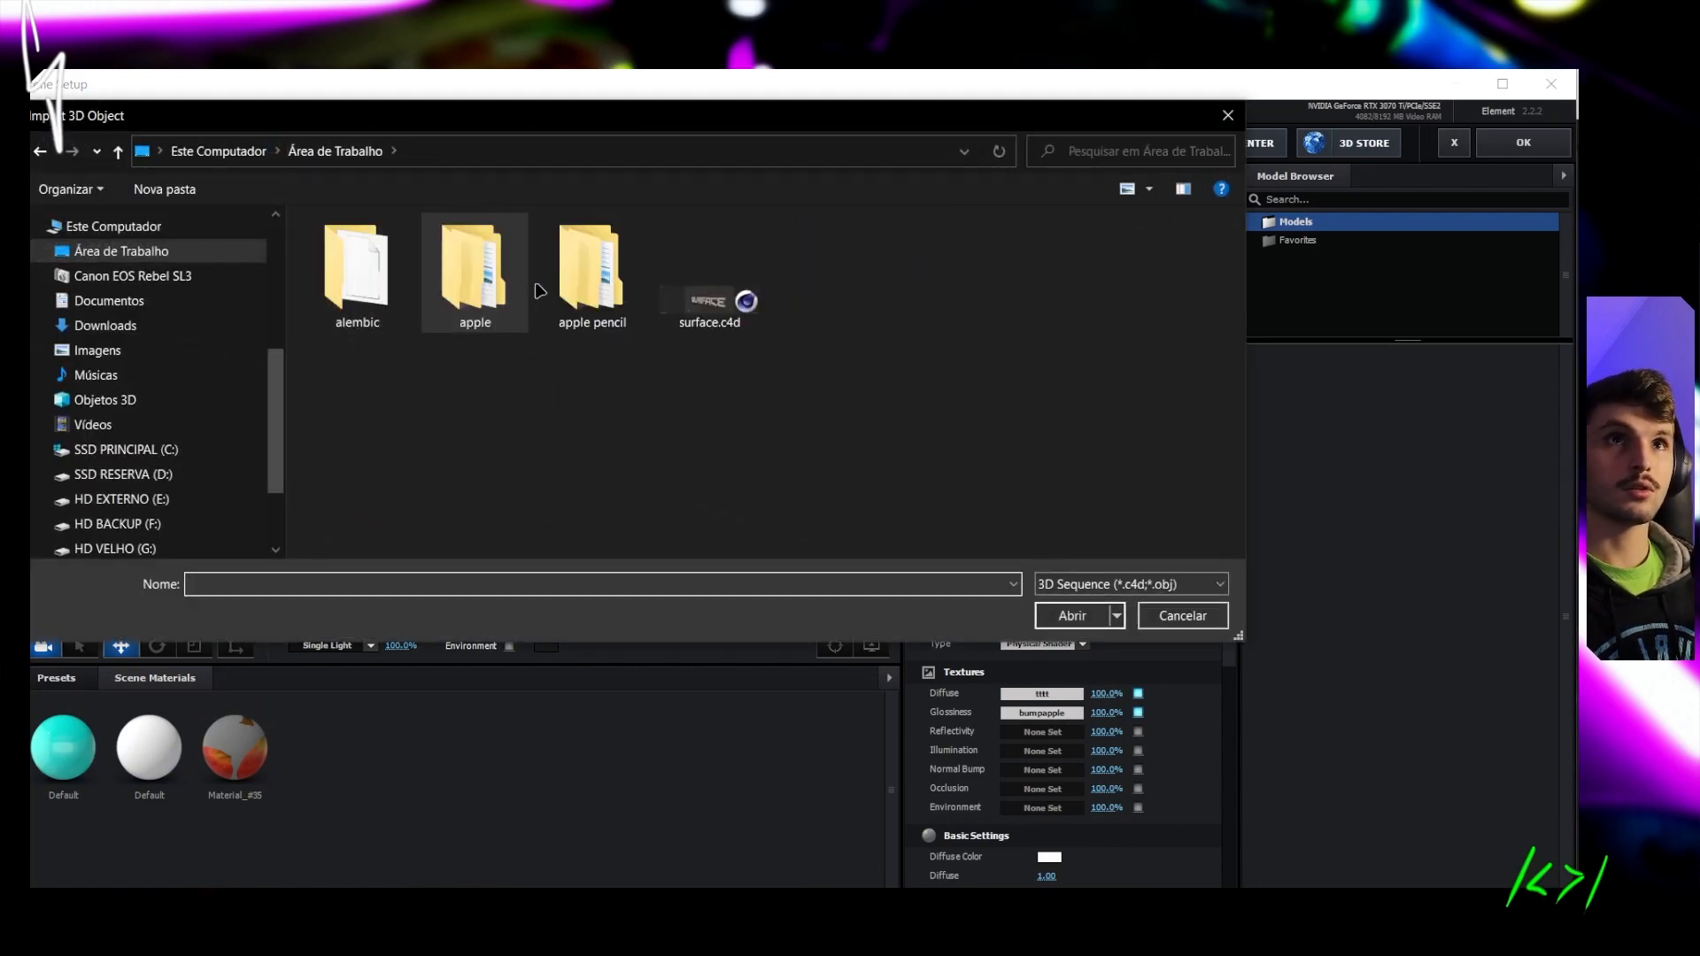
double_click(580, 284)
double_click(365, 254)
double_click(371, 257)
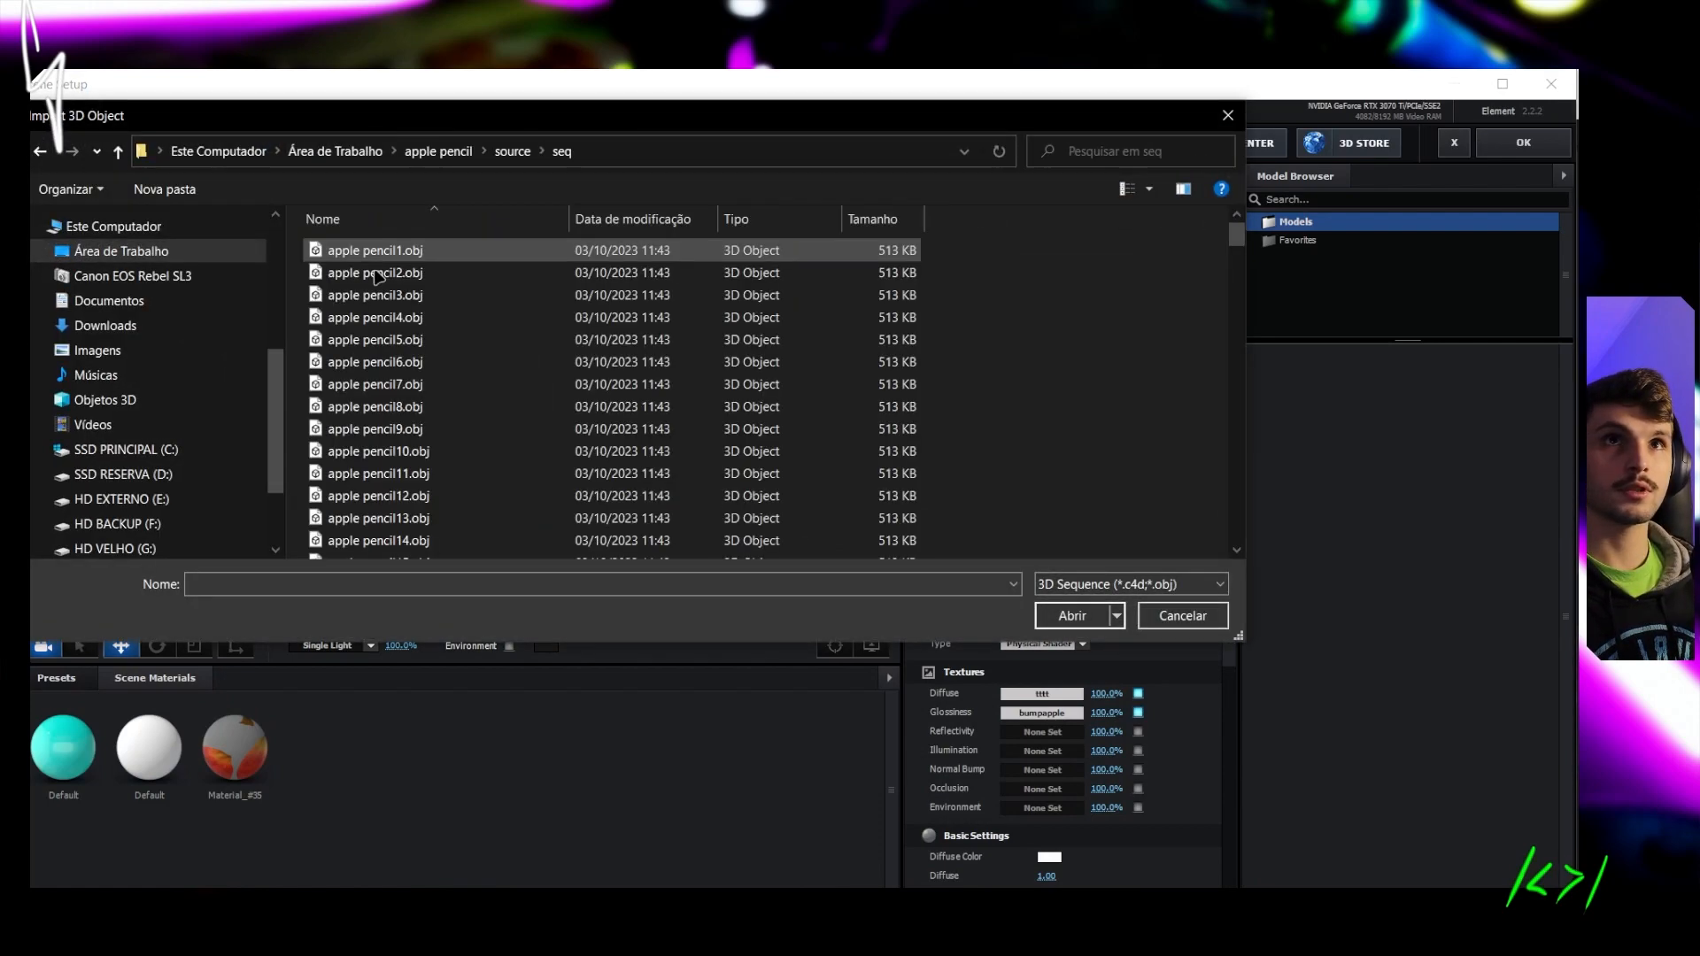
click(410, 257)
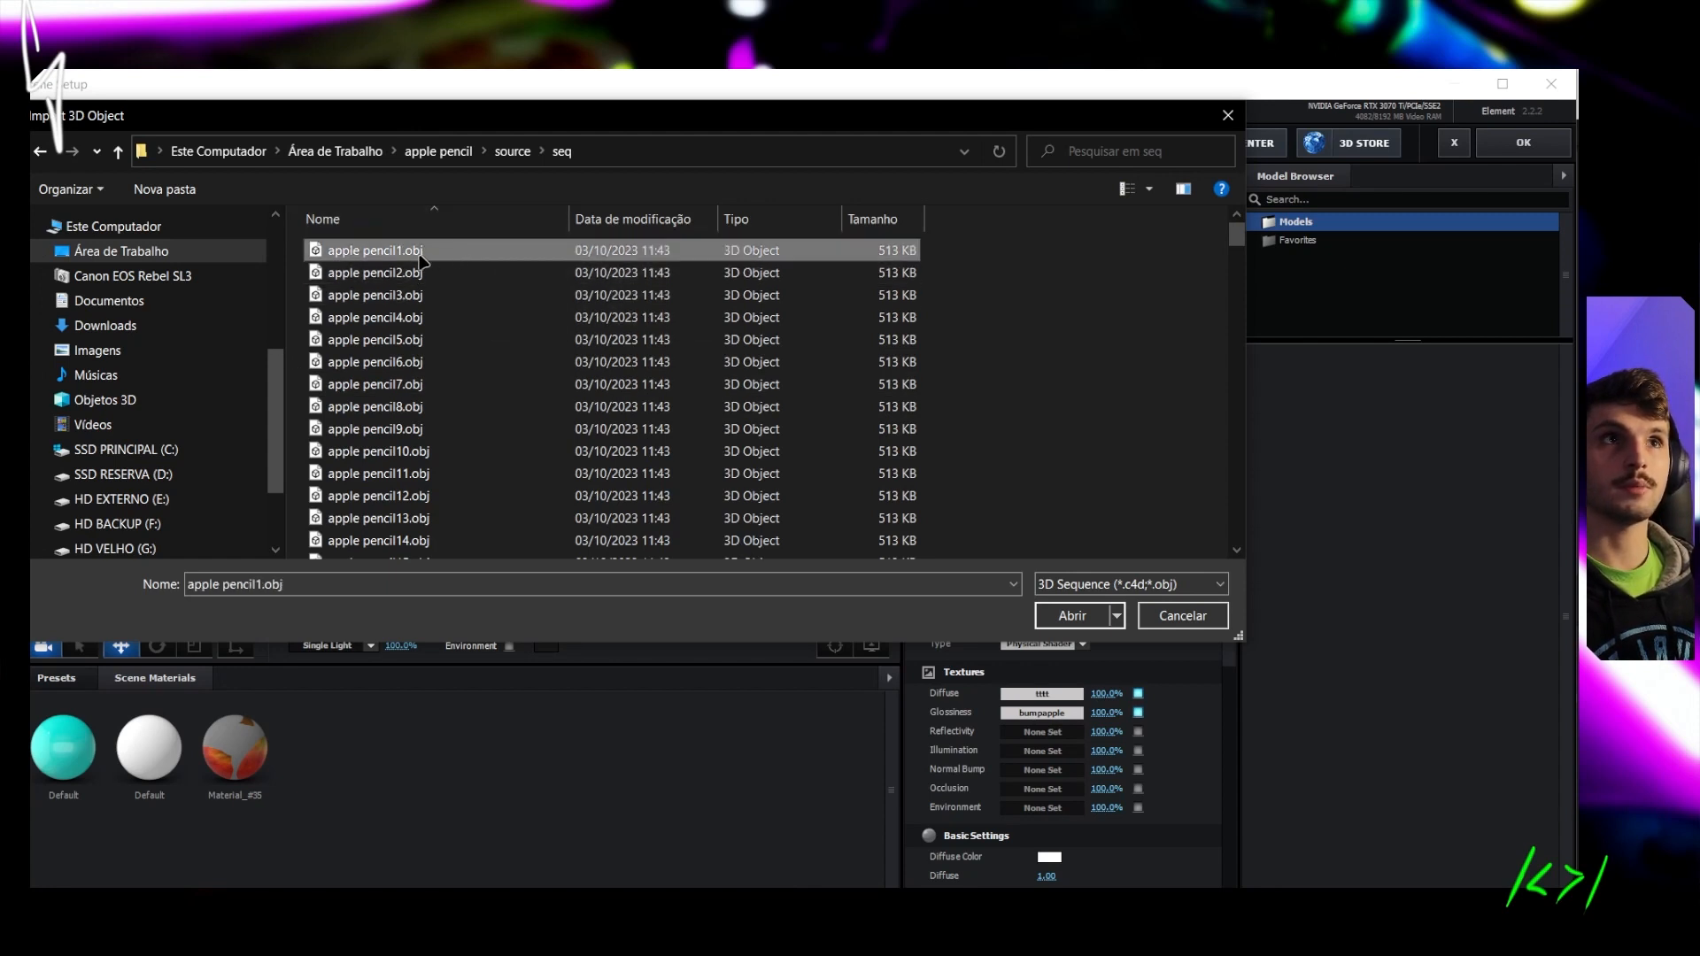
click(1072, 615)
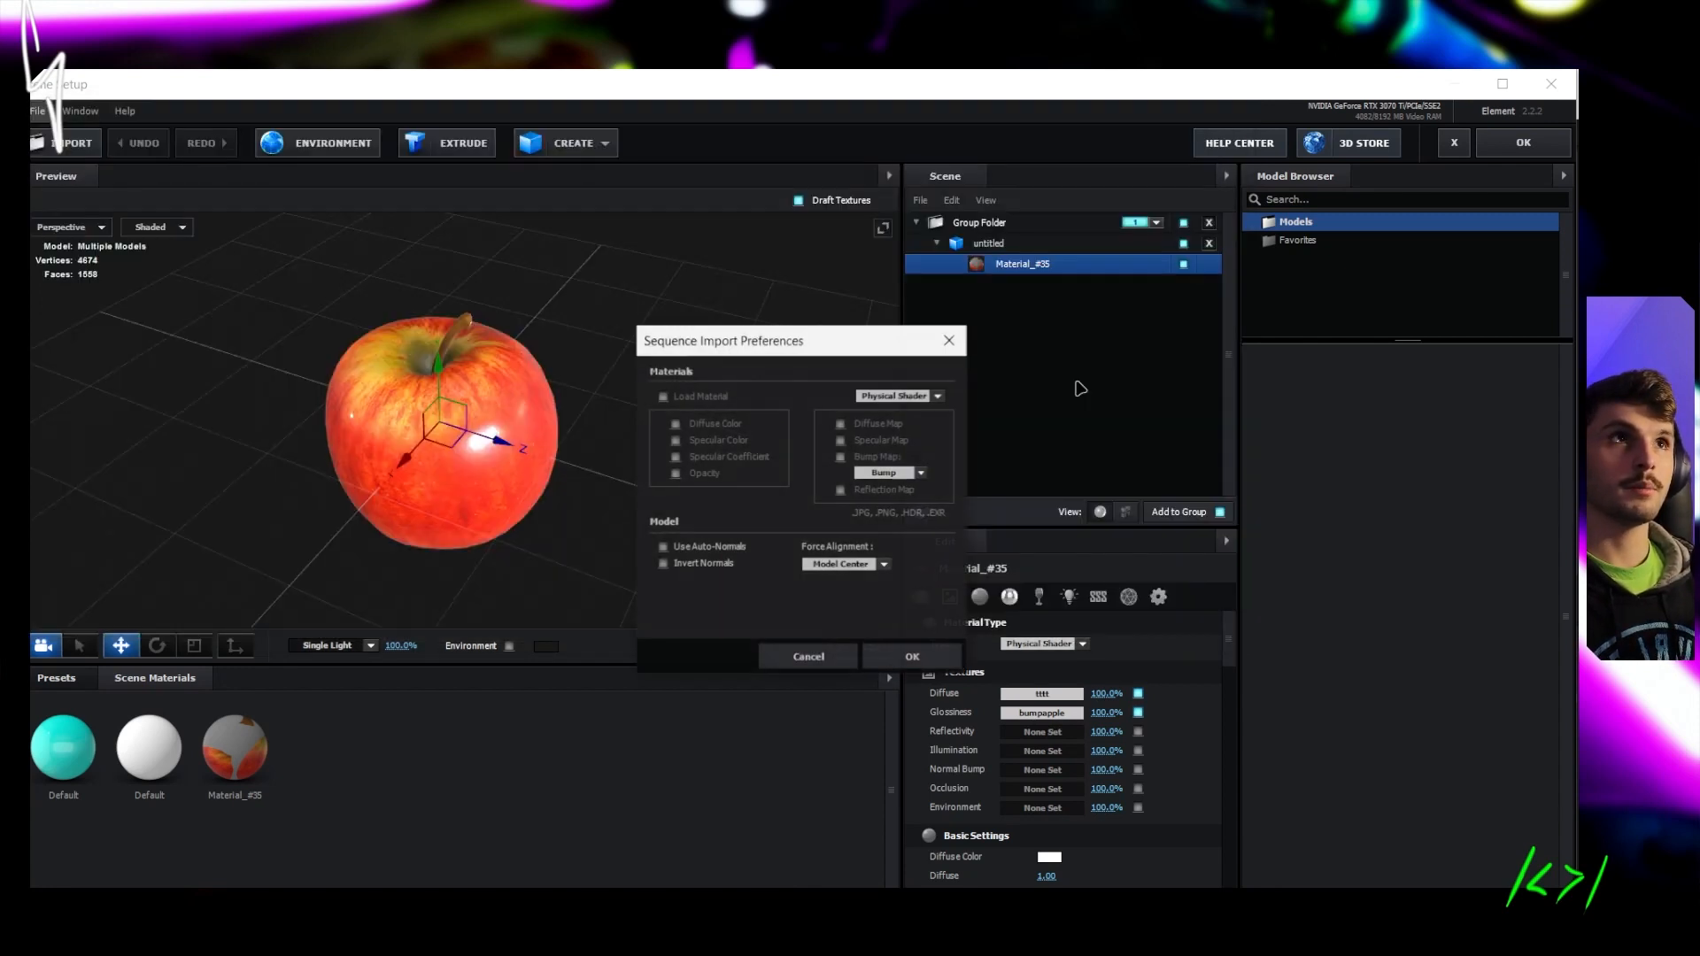
click(912, 657)
Enable Normalize Size for the imported pencil sequence and test its Frame Offset
drag(414, 460, 514, 343)
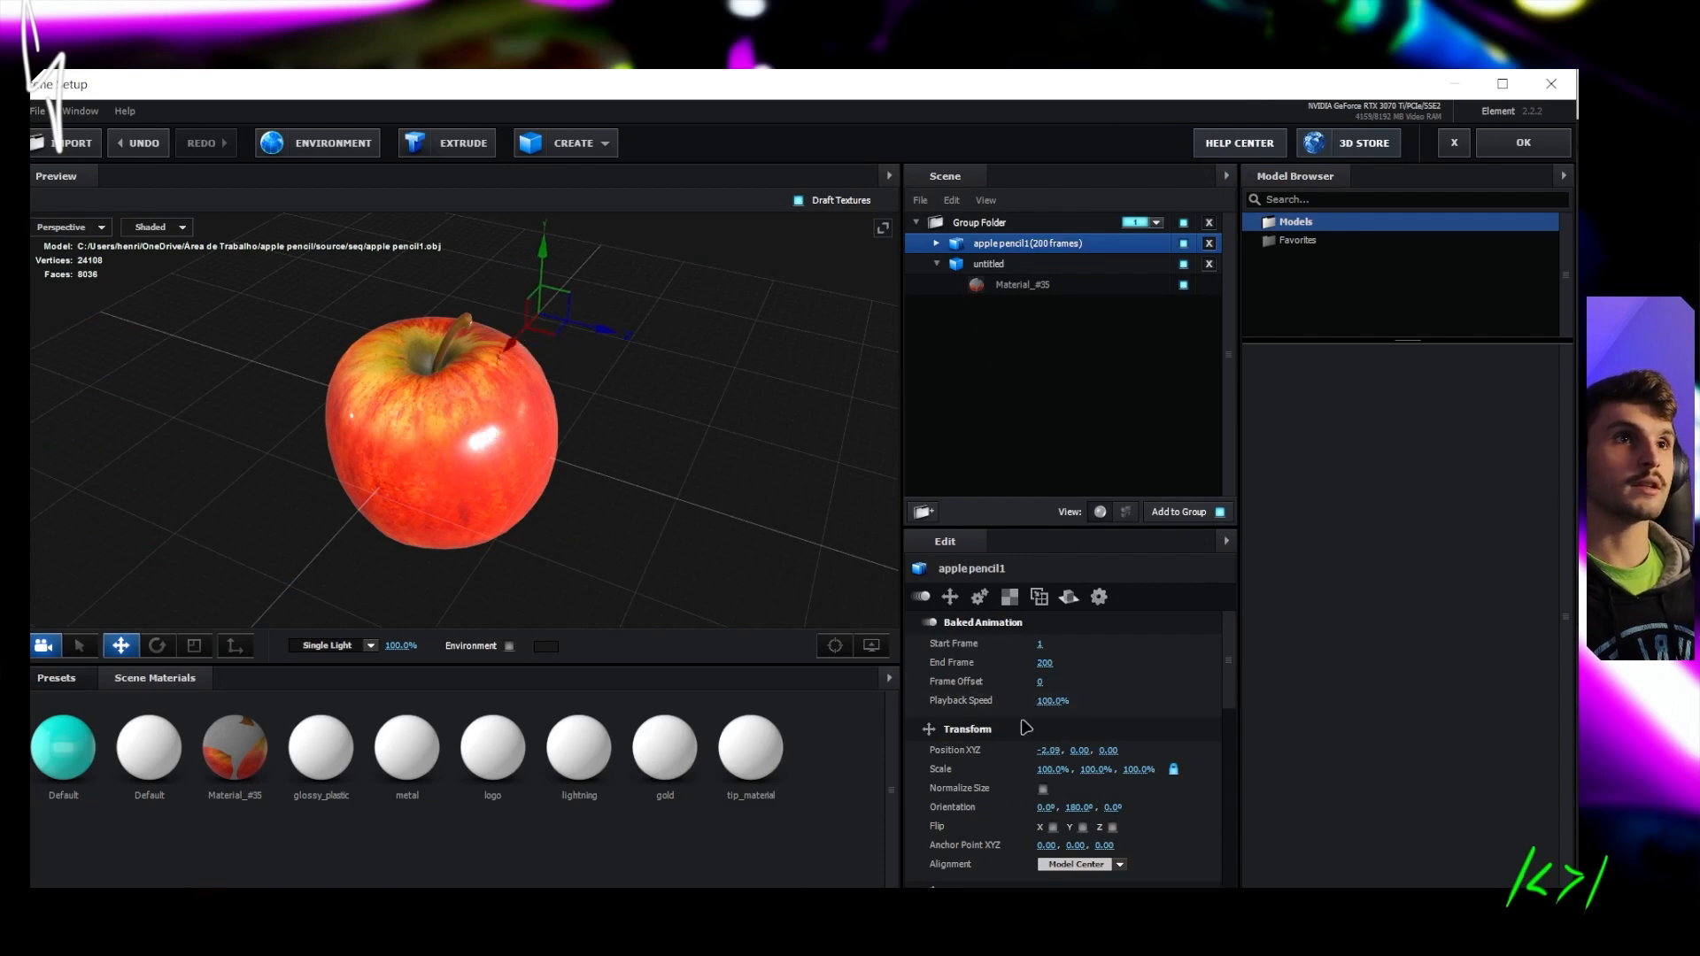
click(1043, 789)
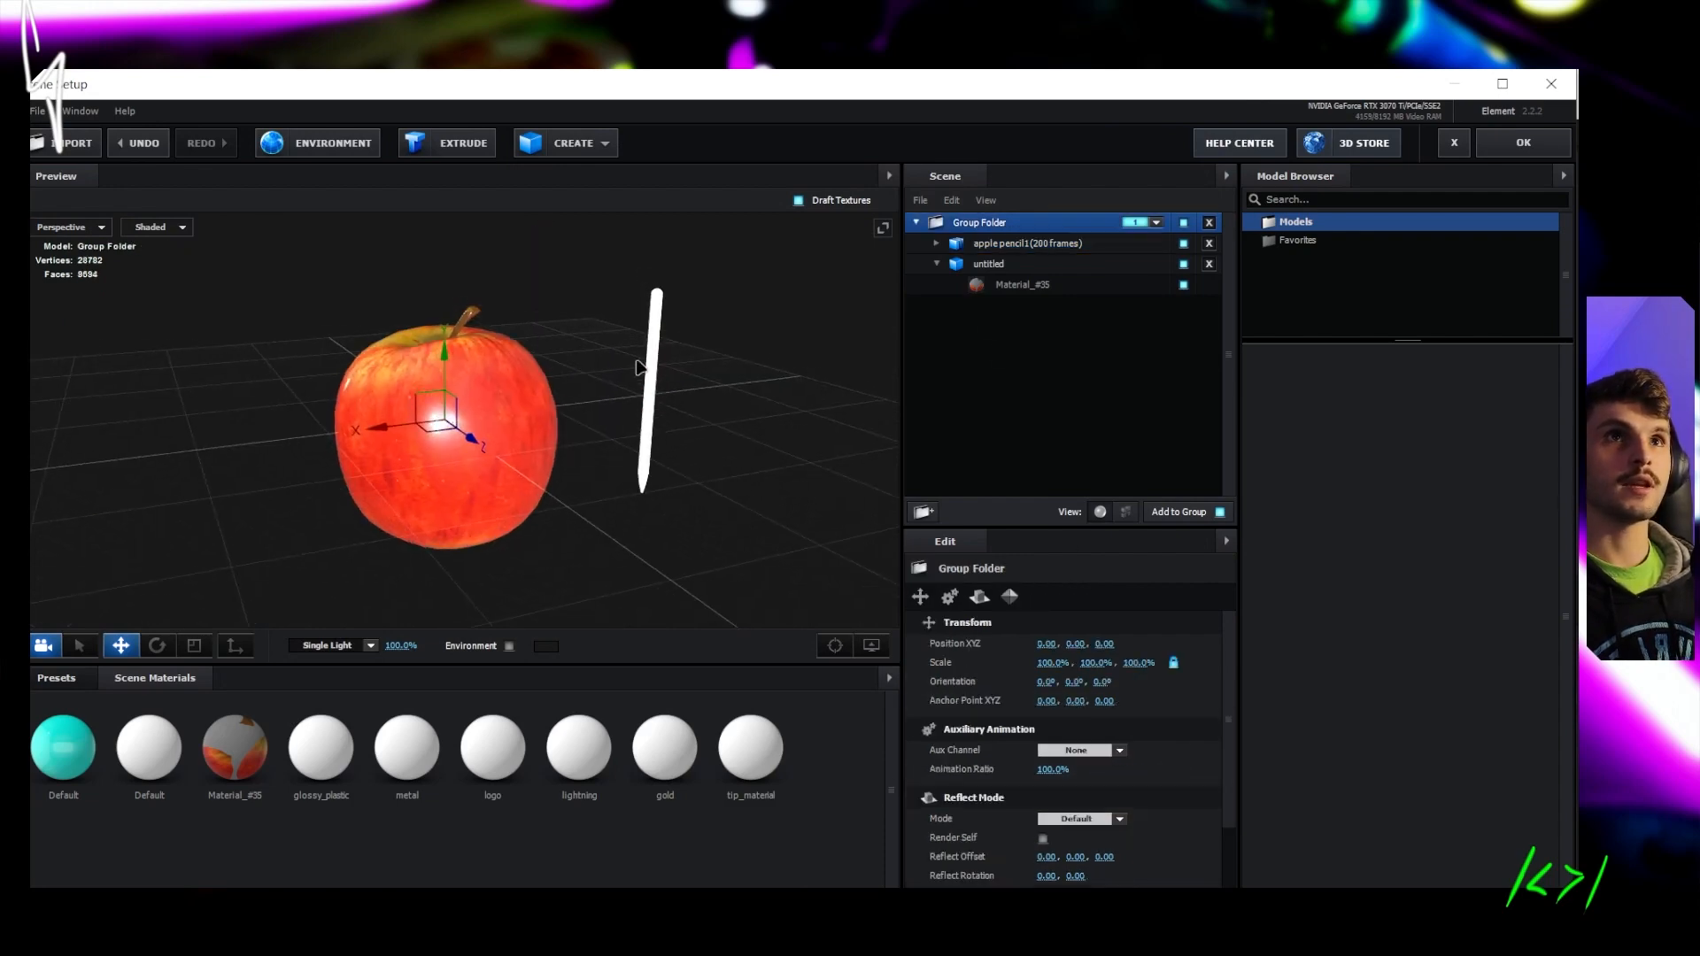
middle_drag(639, 366, 534, 421)
scroll(620, 358, up, 5)
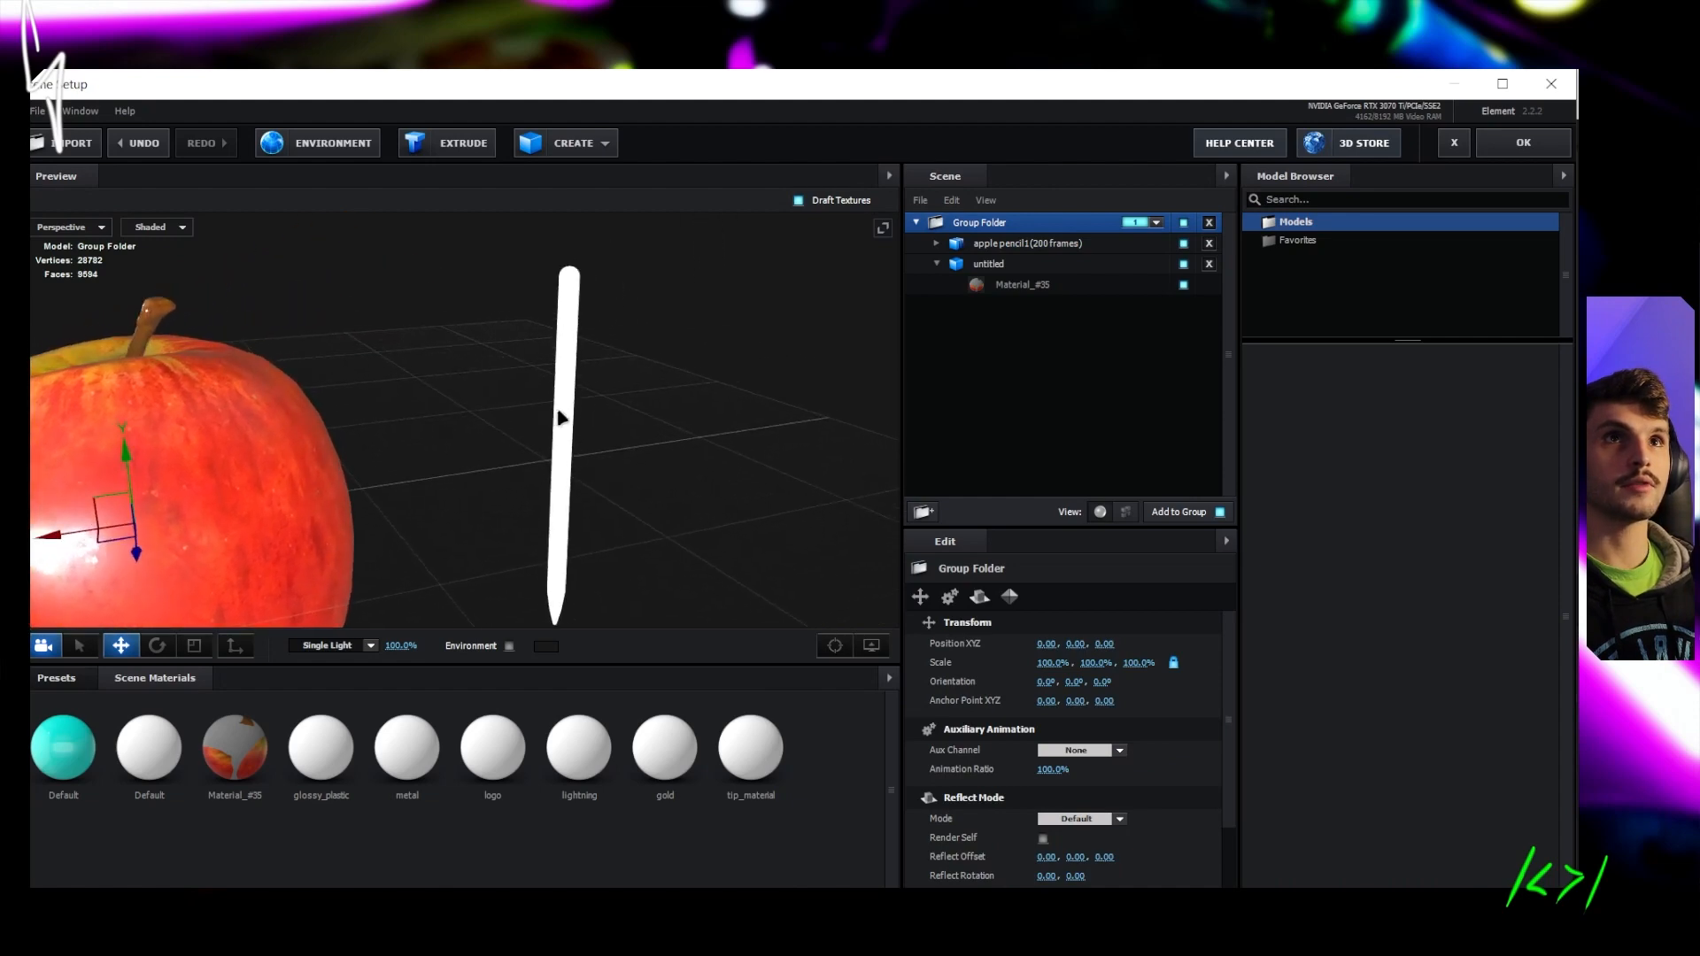
click(1019, 243)
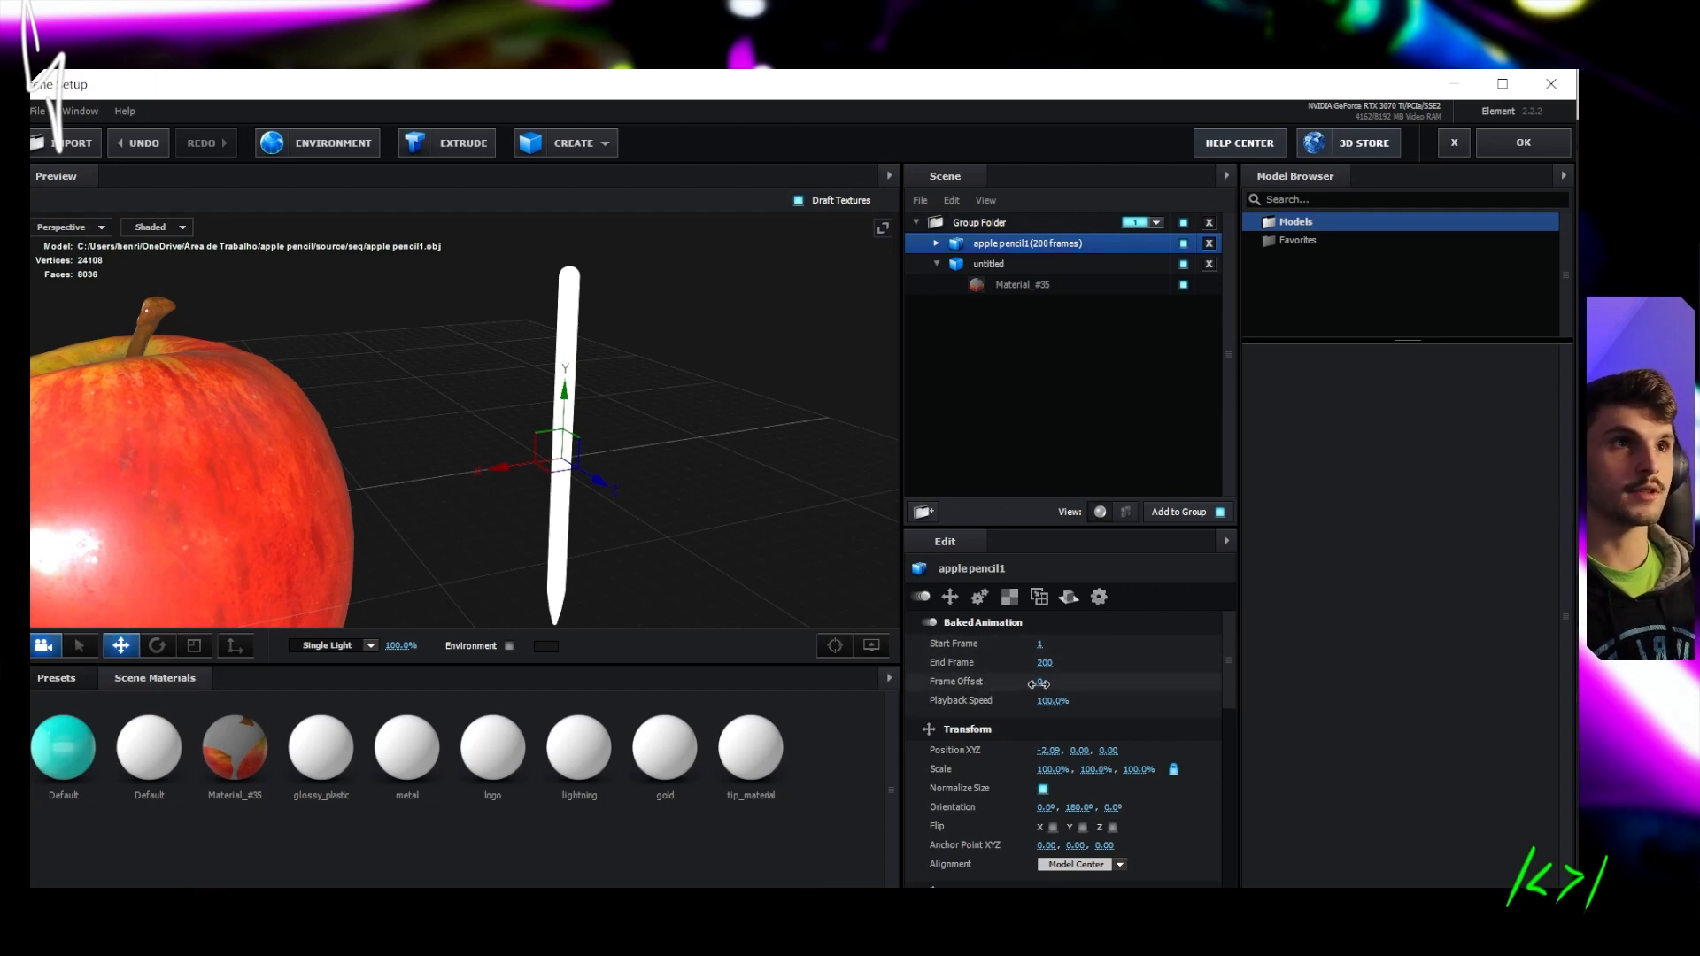
mouse_move(1040, 684)
mouse_down()
mouse_move(1522, 659)
mouse_move(1002, 671)
mouse_move(1047, 669)
mouse_up()
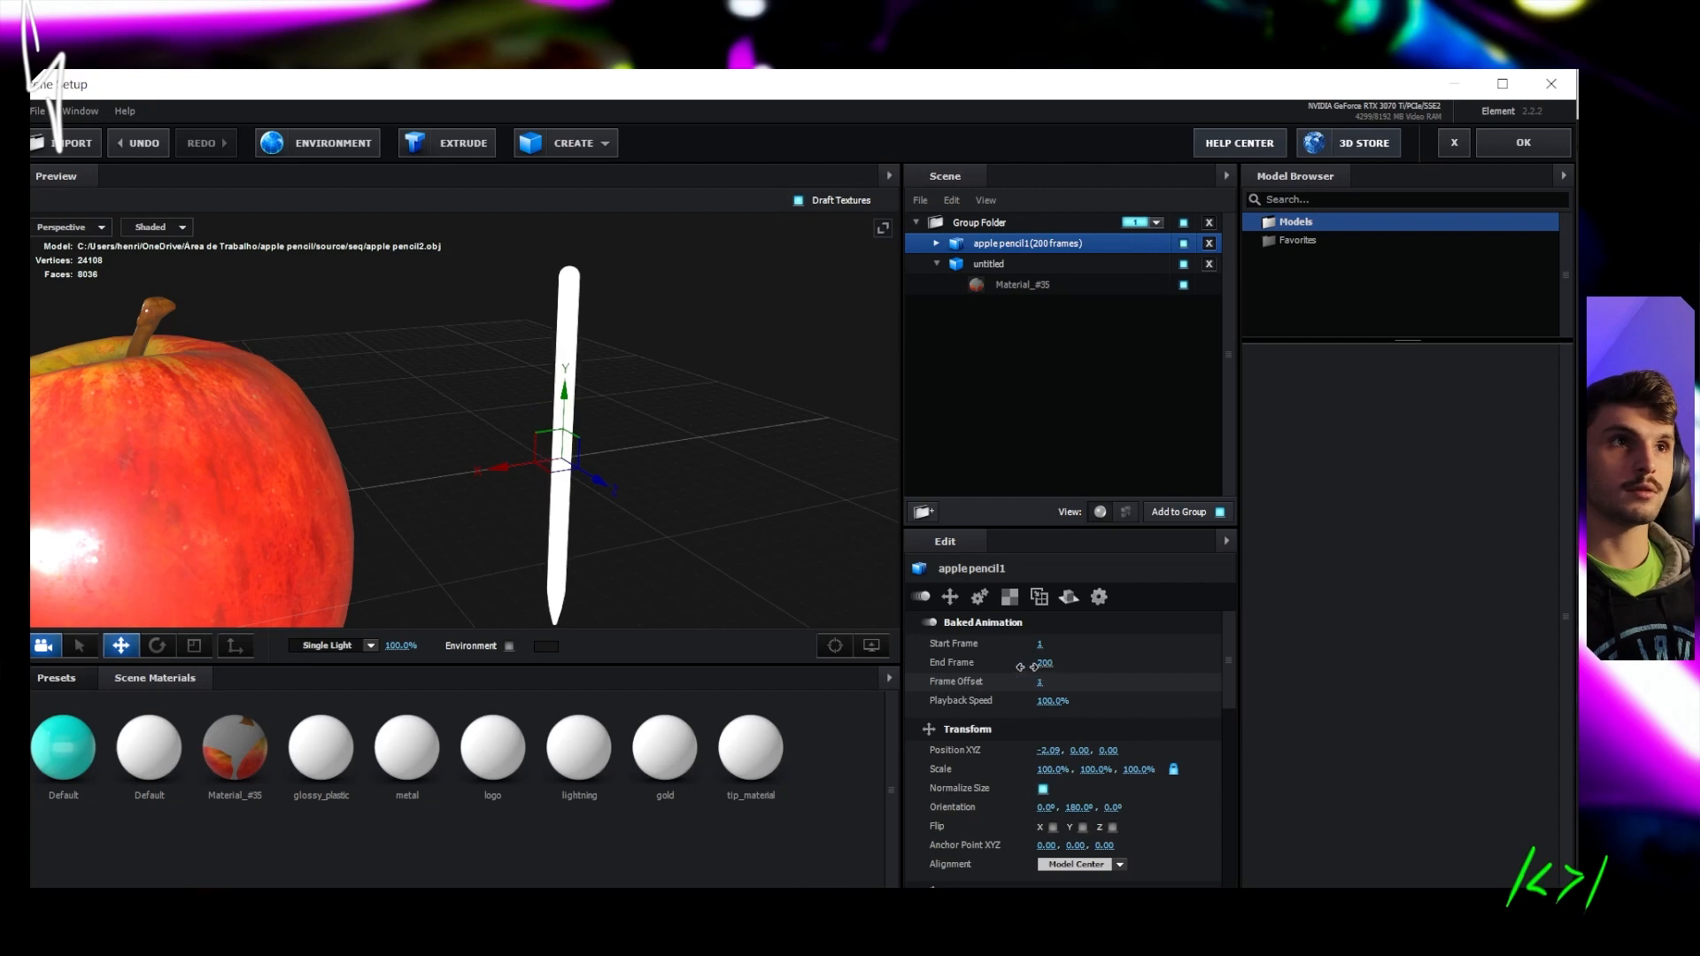
Apply the scene setup and scrub the composition to 0:00:12:15 to preview the pencil animation
click(1523, 143)
alt+drag(859, 381, 752, 375)
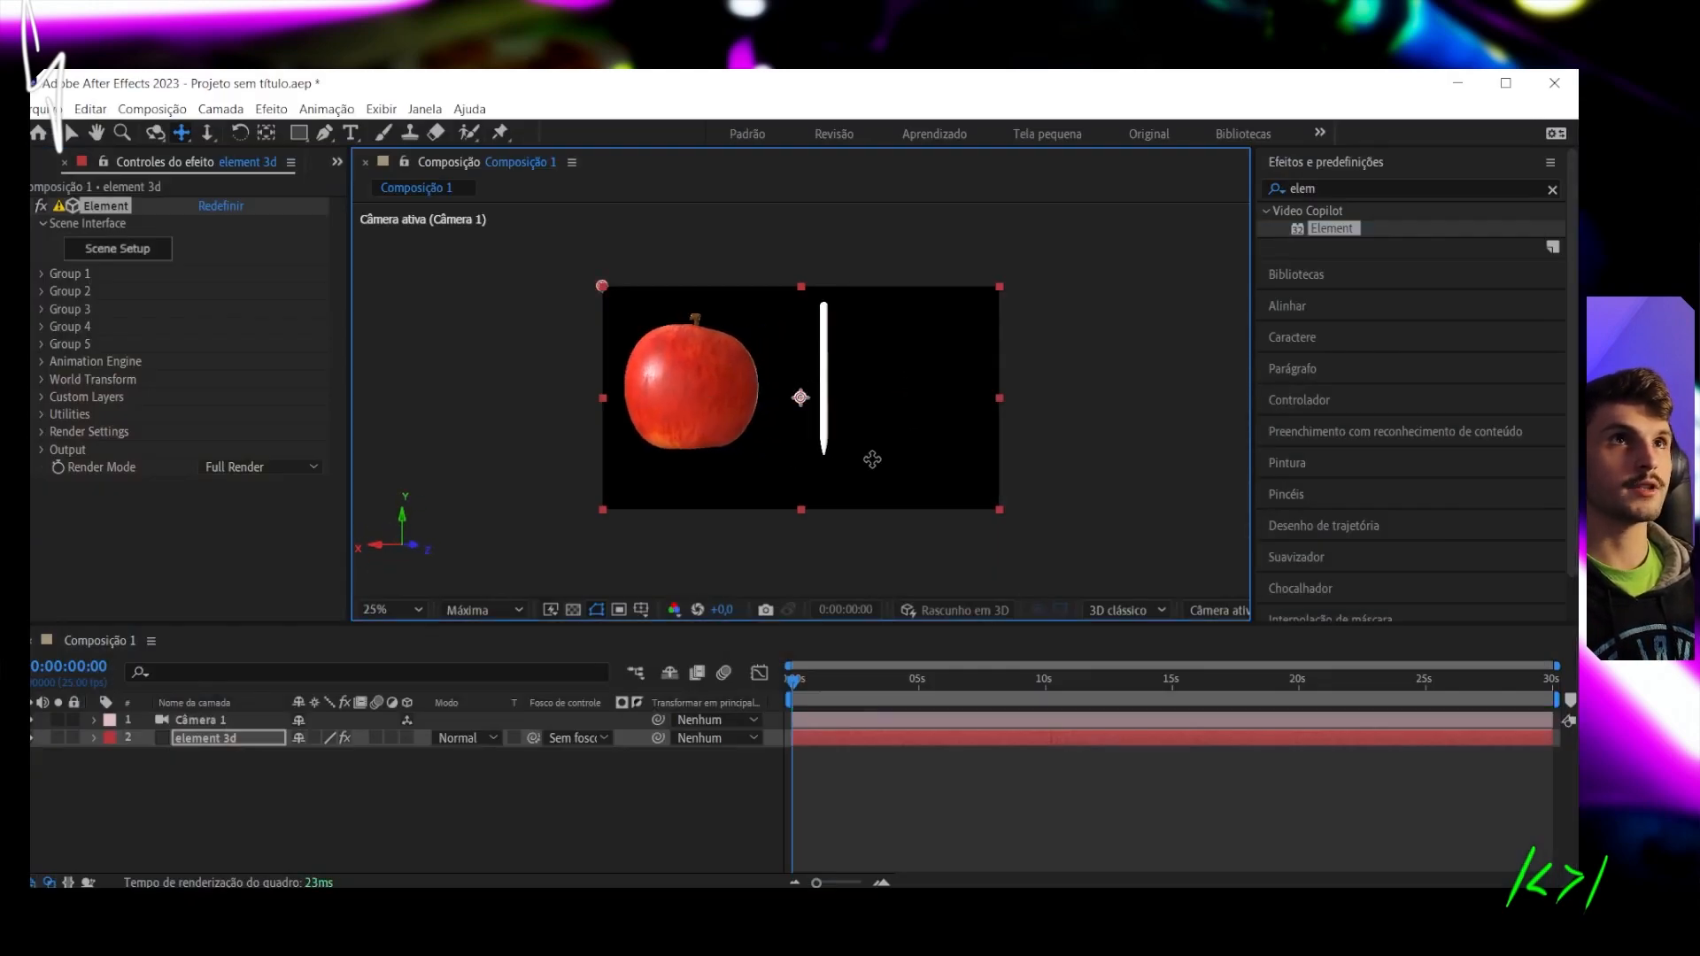
scroll(831, 396, up, 2)
middle_drag(871, 359, 872, 370)
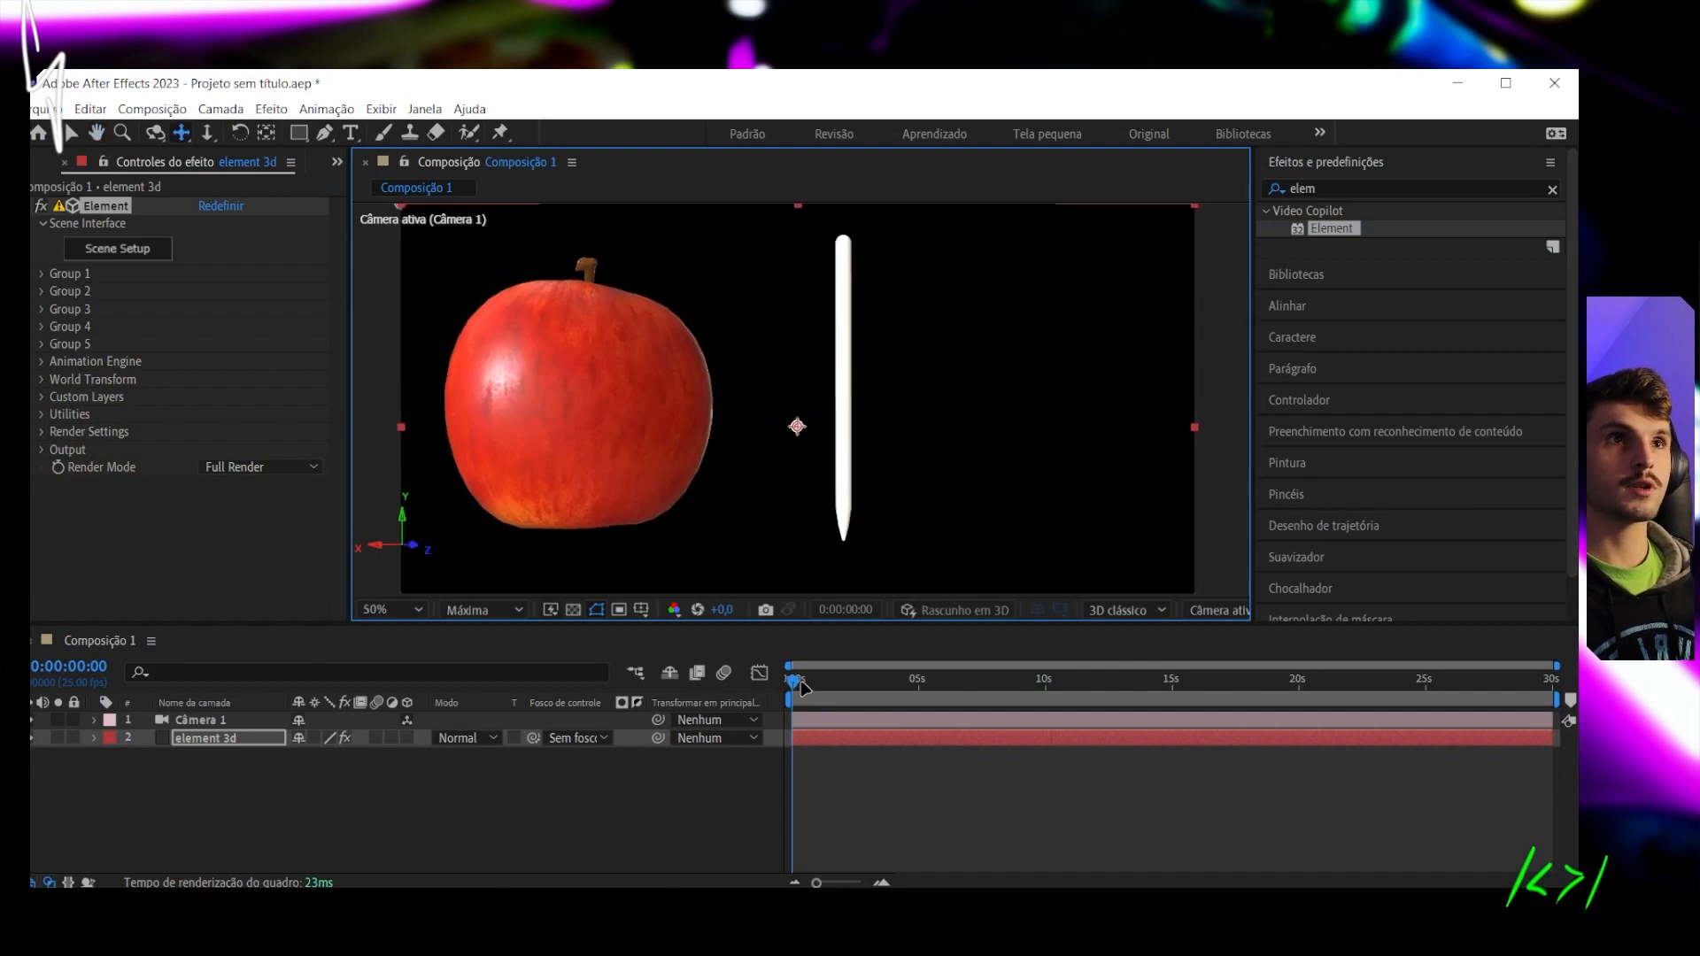
drag(800, 682, 1112, 687)
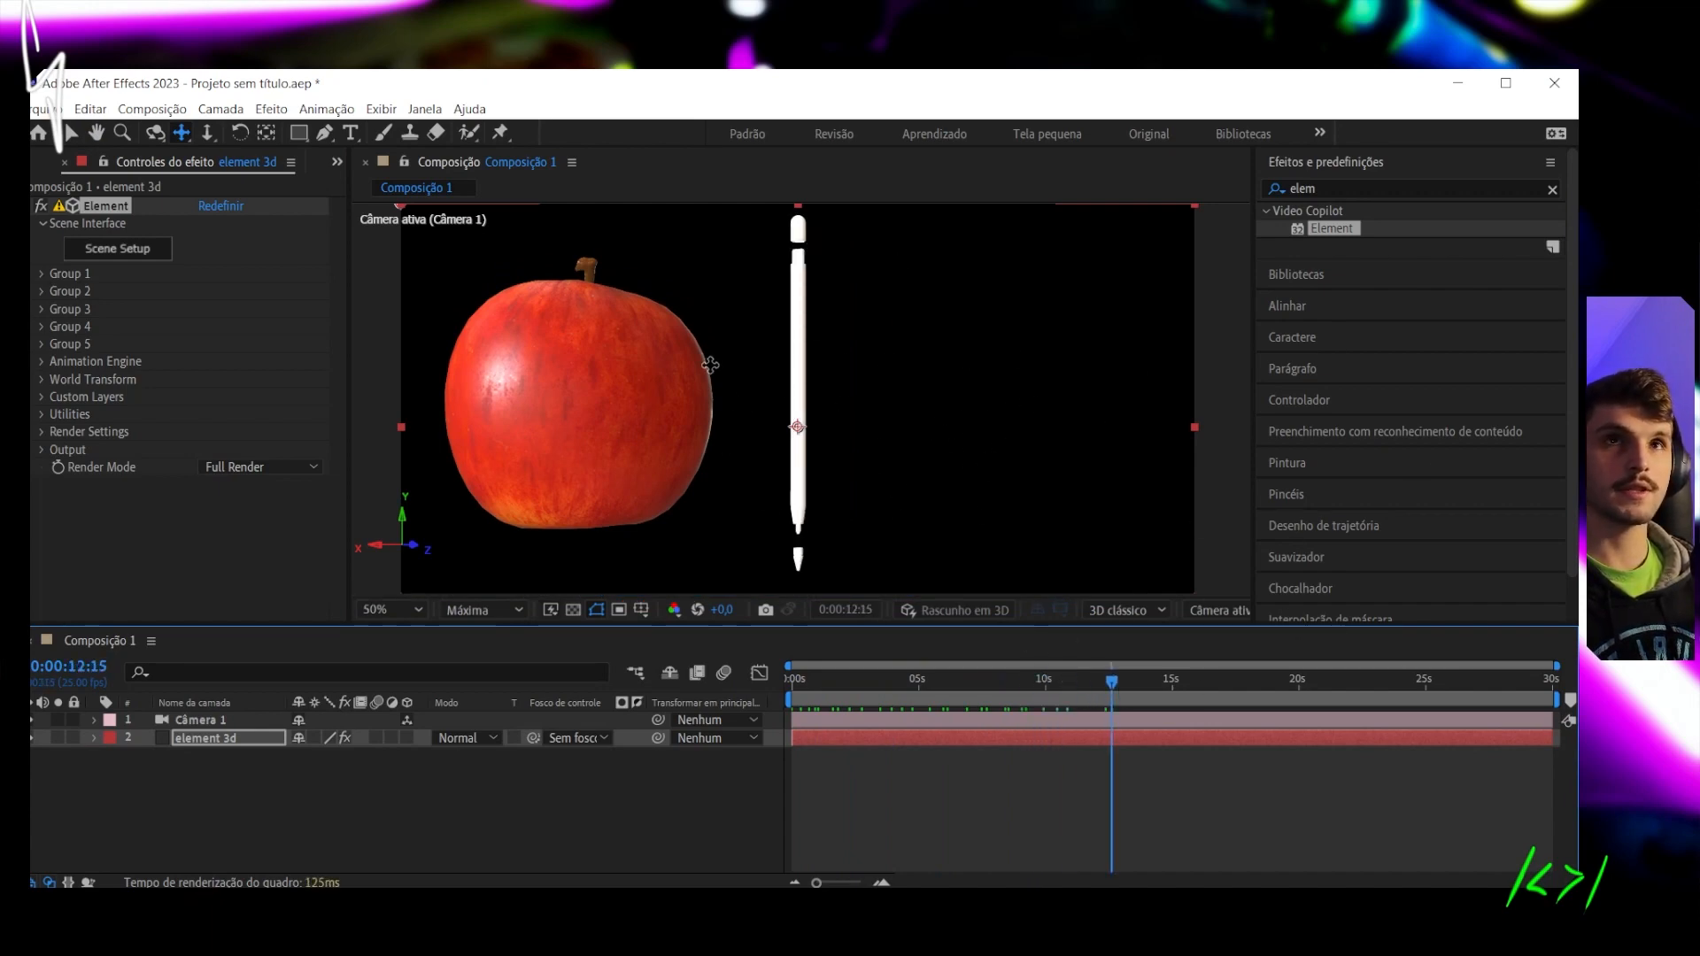
Reopen Scene Setup and examine the texture settings of each material in the pencil sequence, from glossy_plastic to tip_material
click(104, 252)
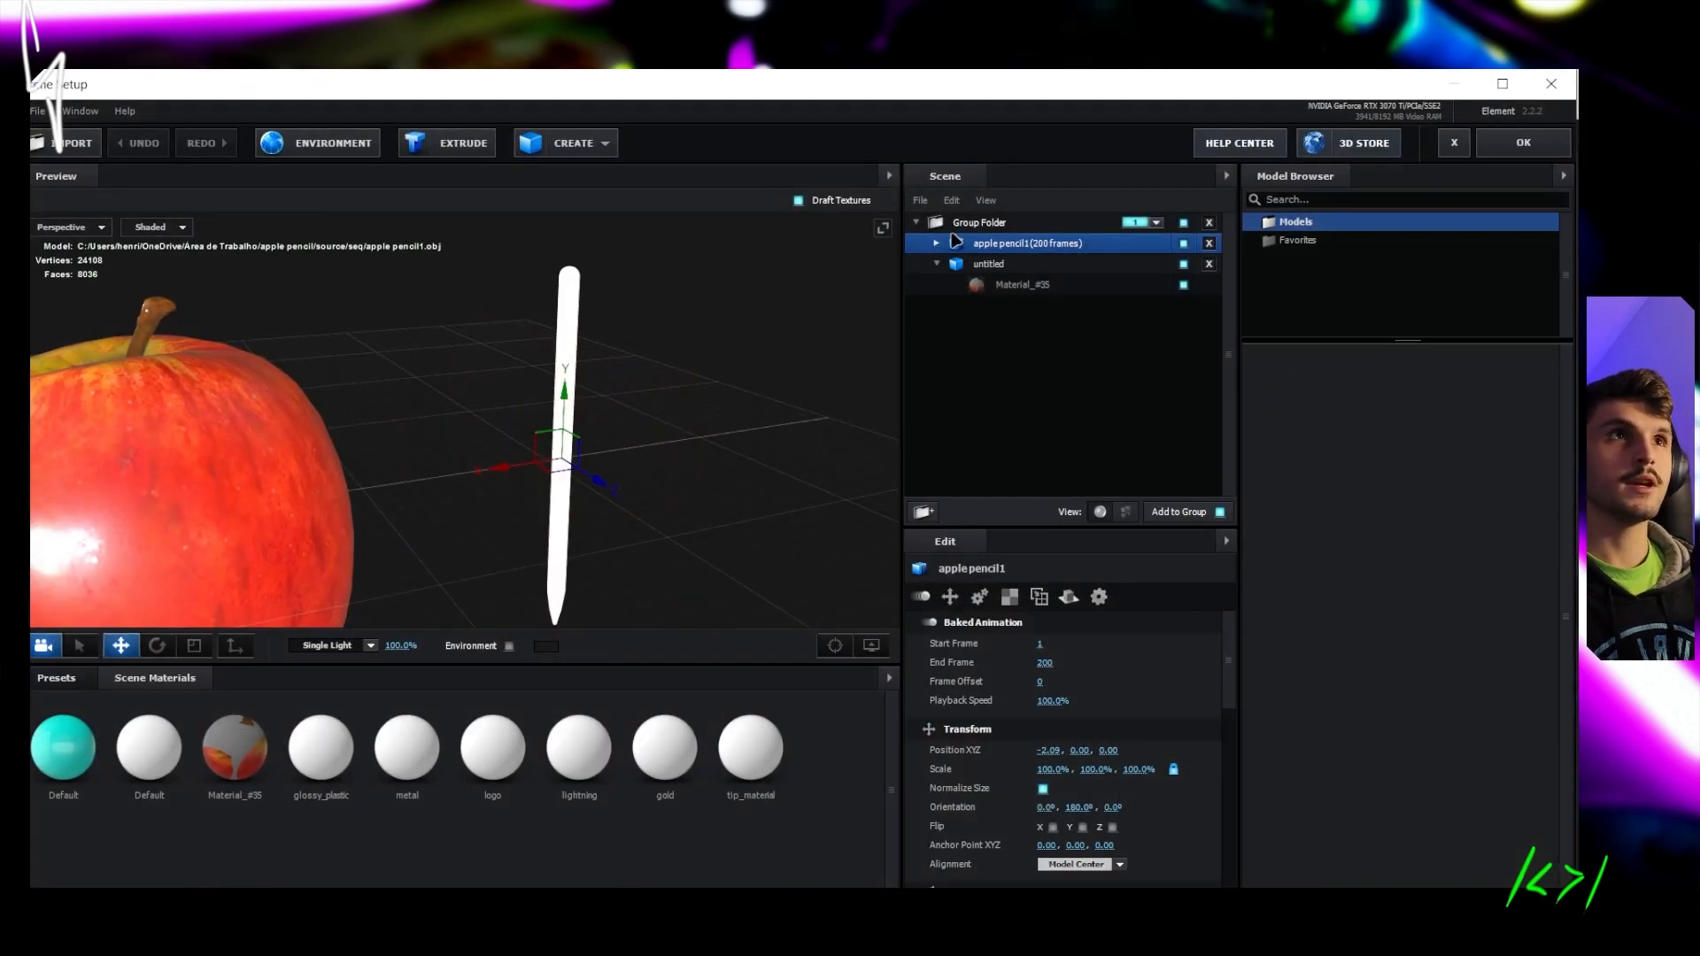
click(937, 244)
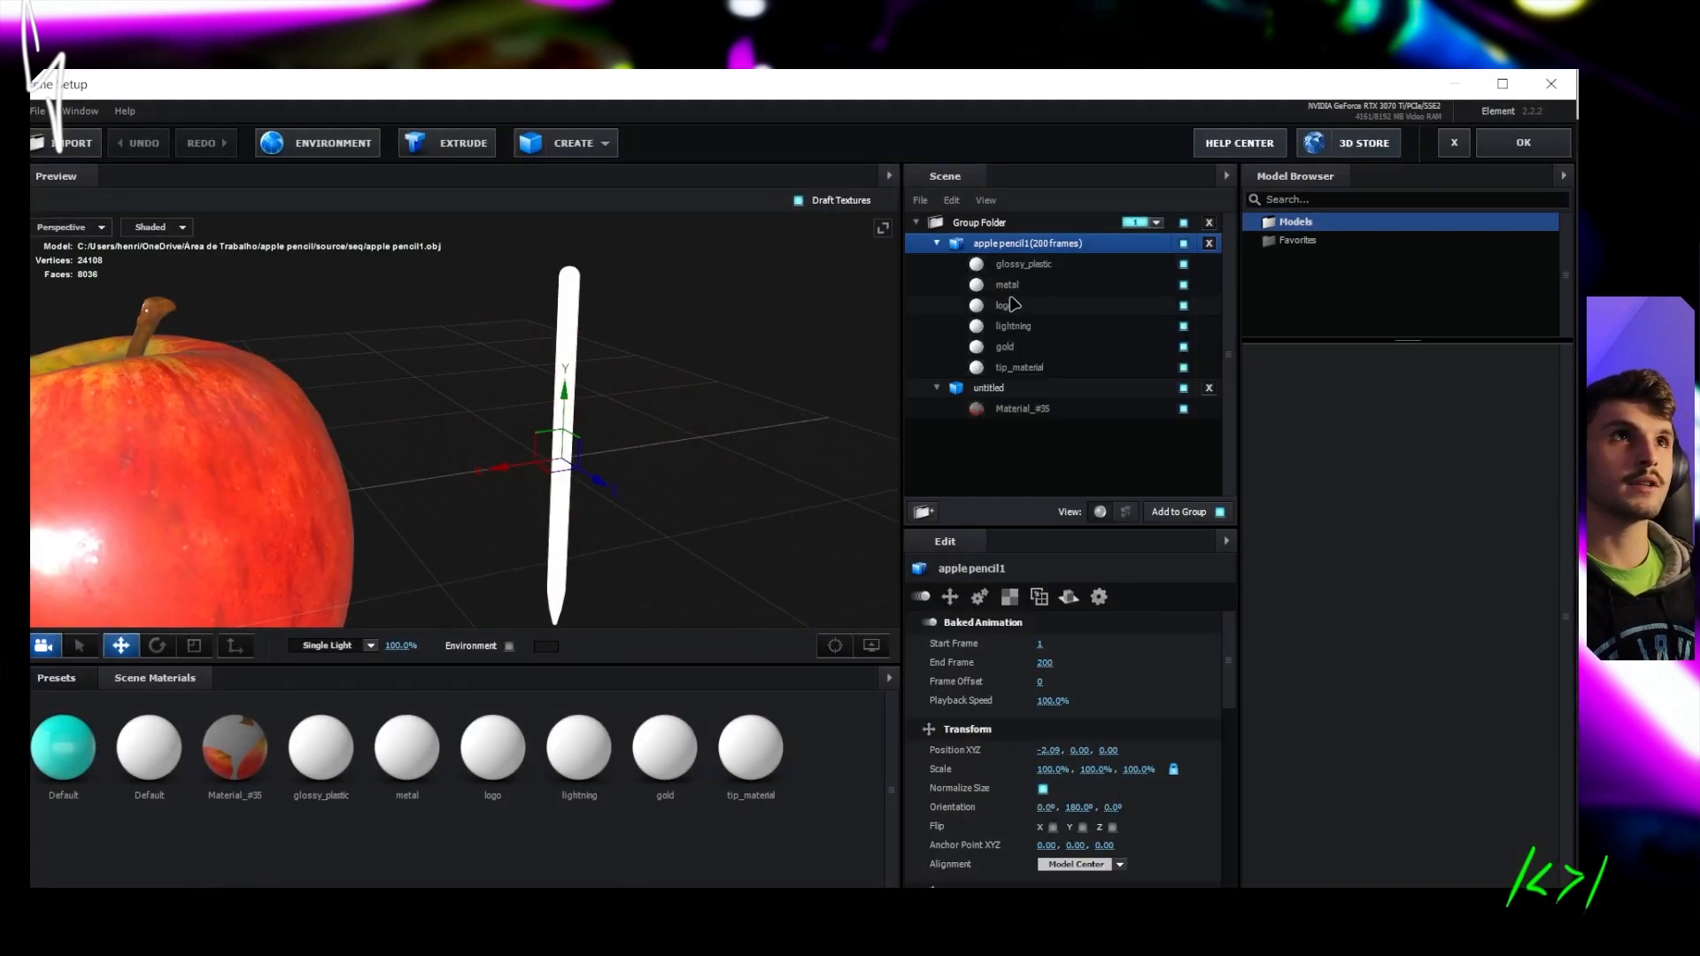
click(1020, 266)
click(1017, 285)
click(1037, 267)
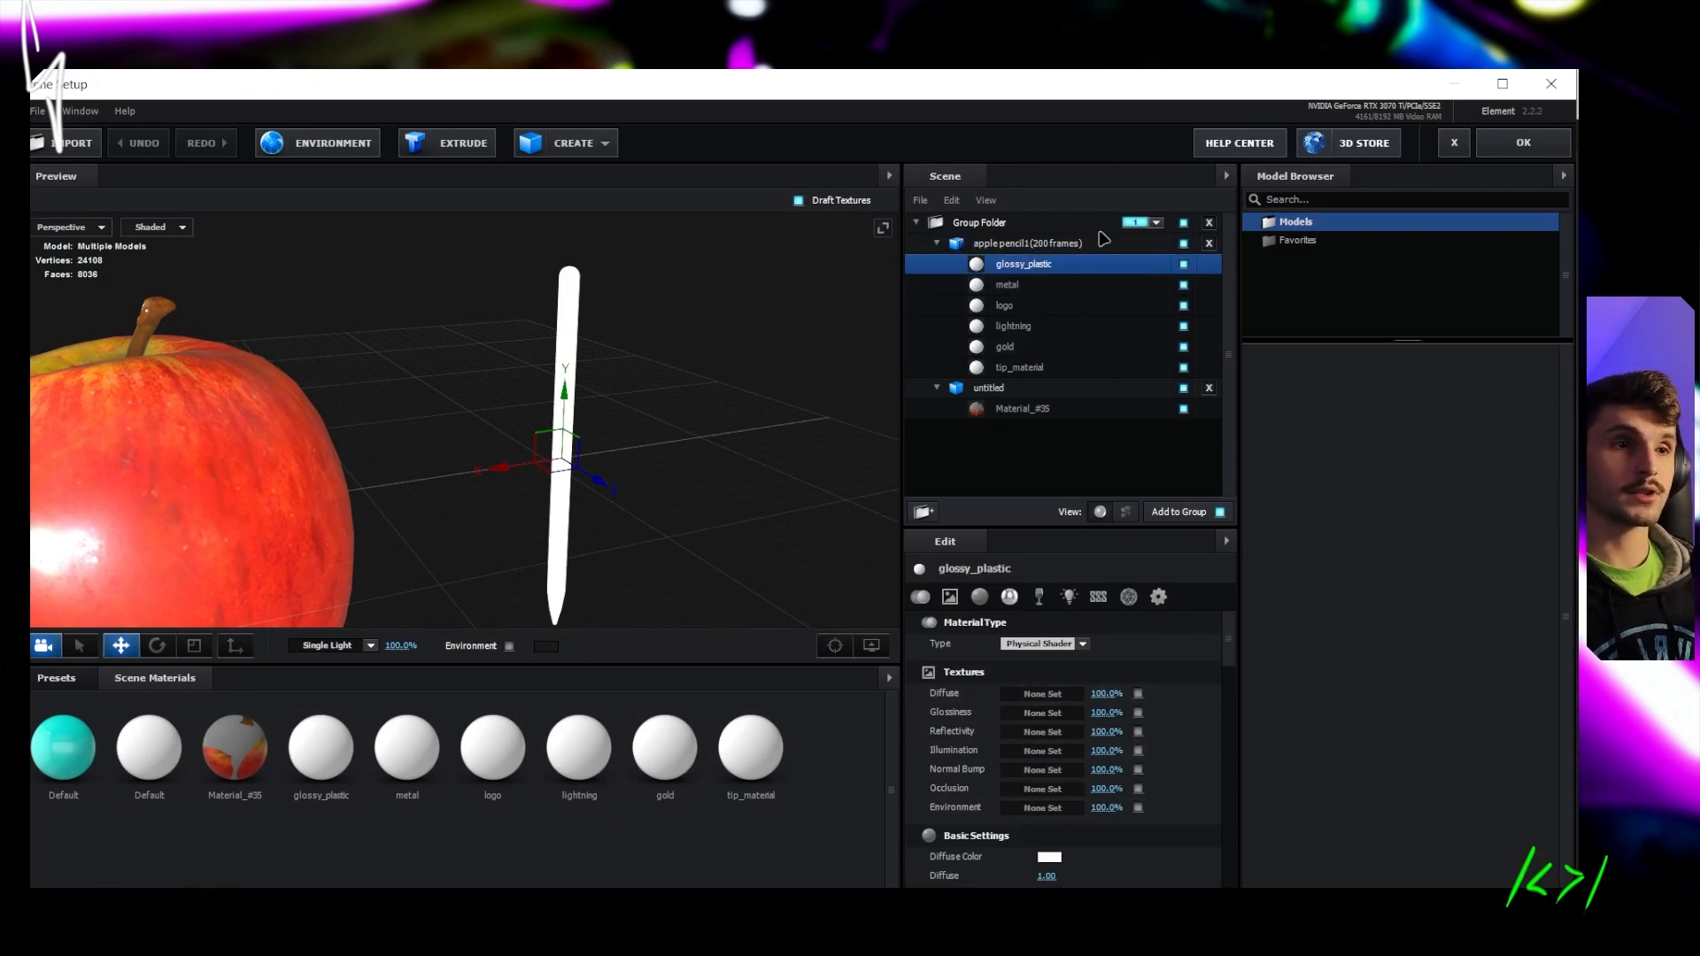
click(1032, 286)
click(1027, 271)
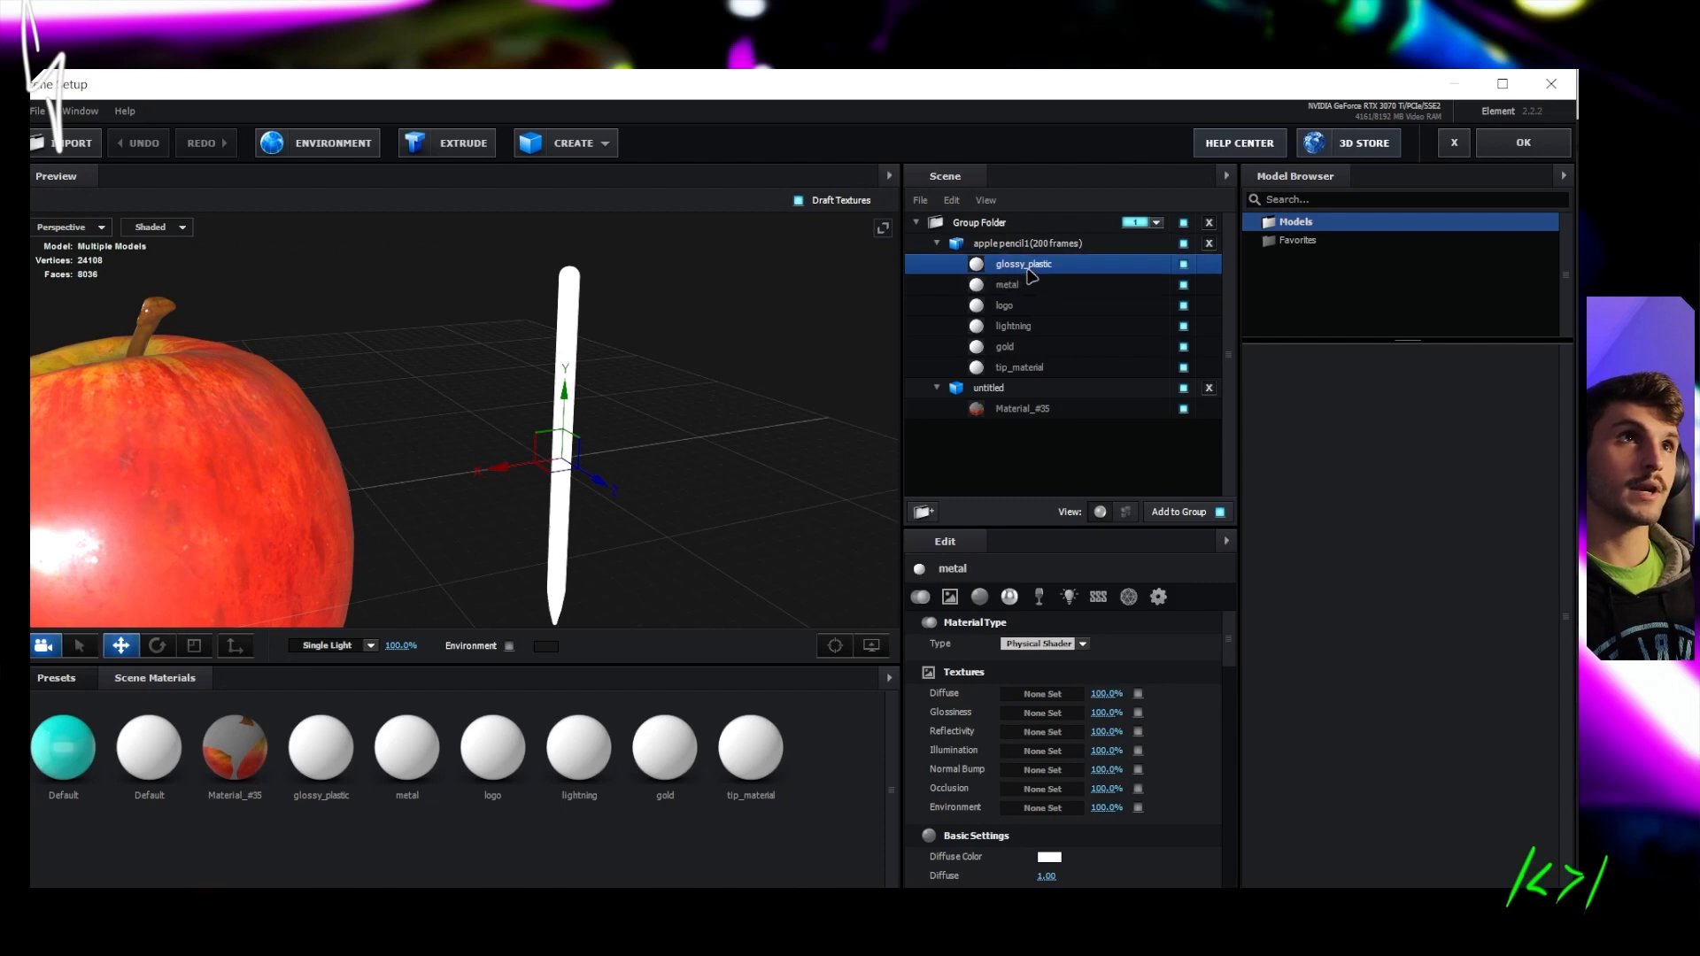
click(1032, 291)
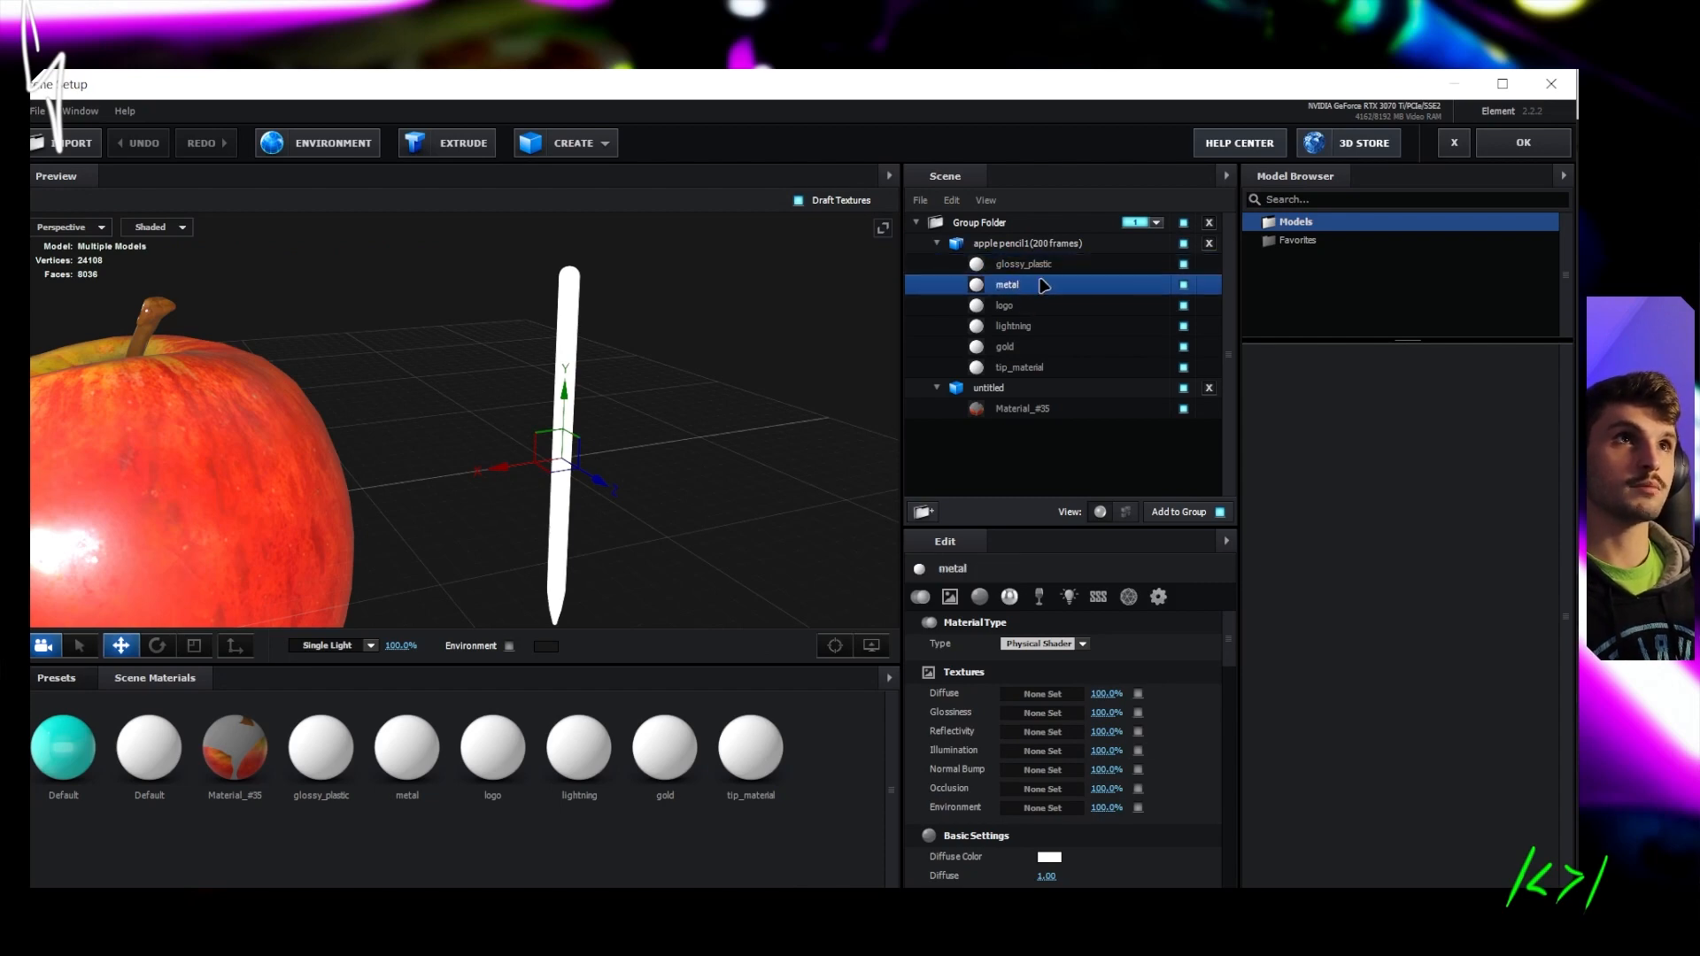
click(1027, 308)
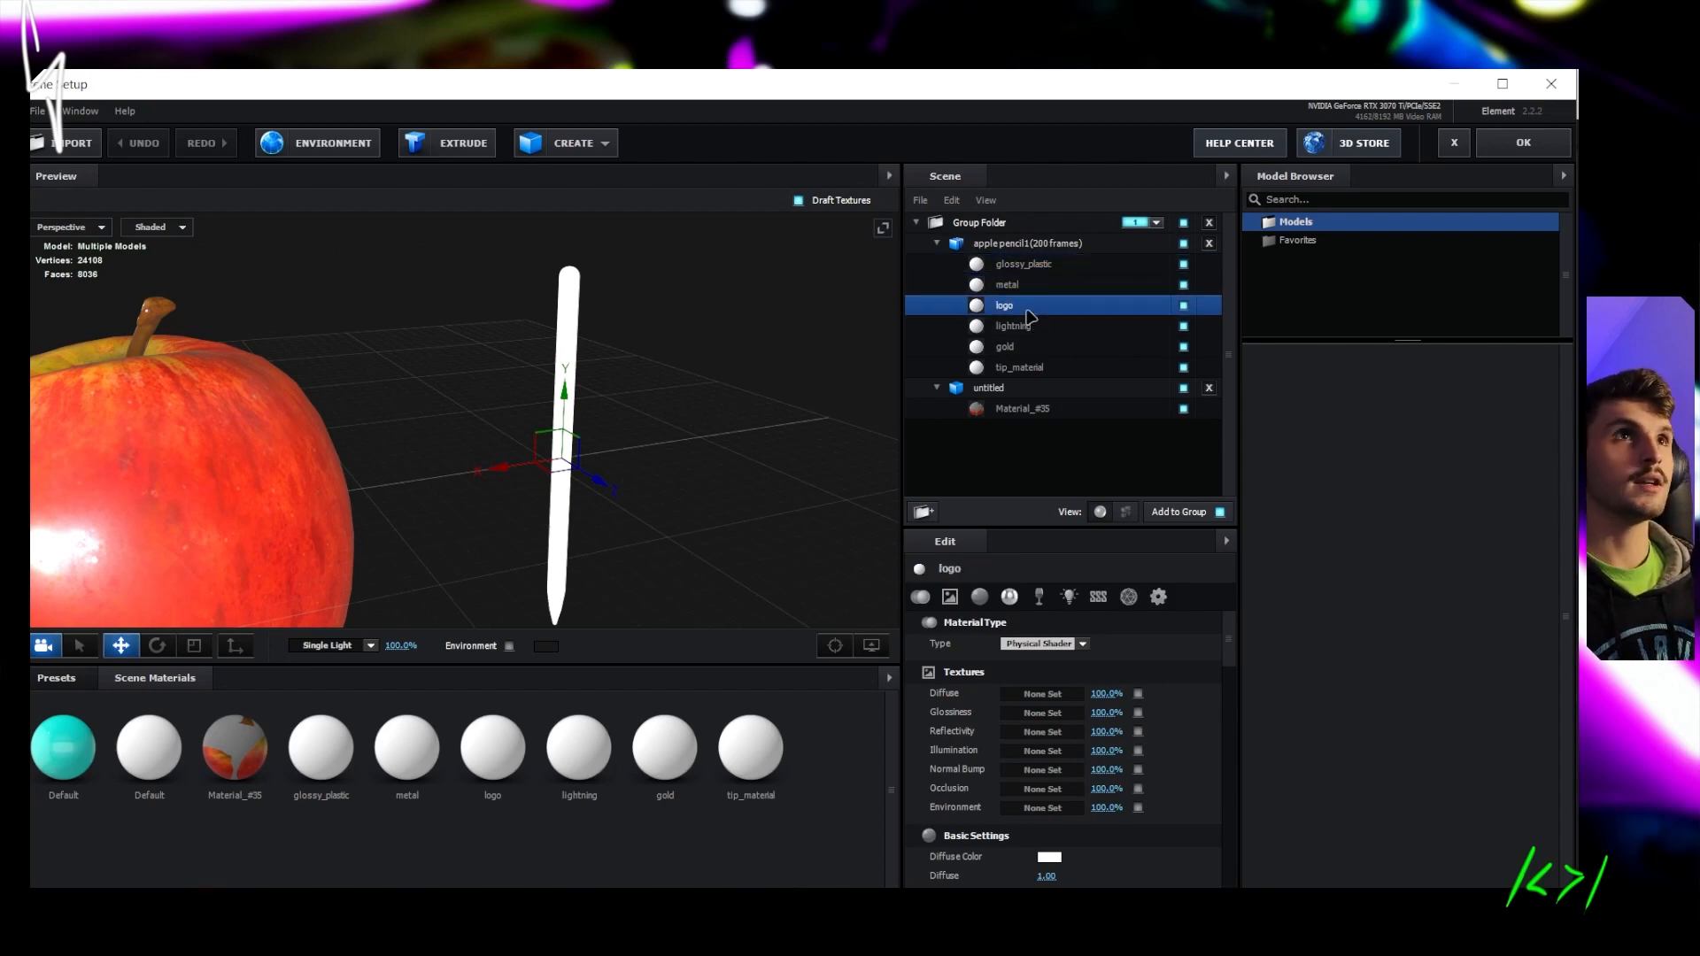
click(1051, 329)
click(1018, 349)
click(1023, 368)
click(1019, 349)
click(1014, 325)
click(1010, 306)
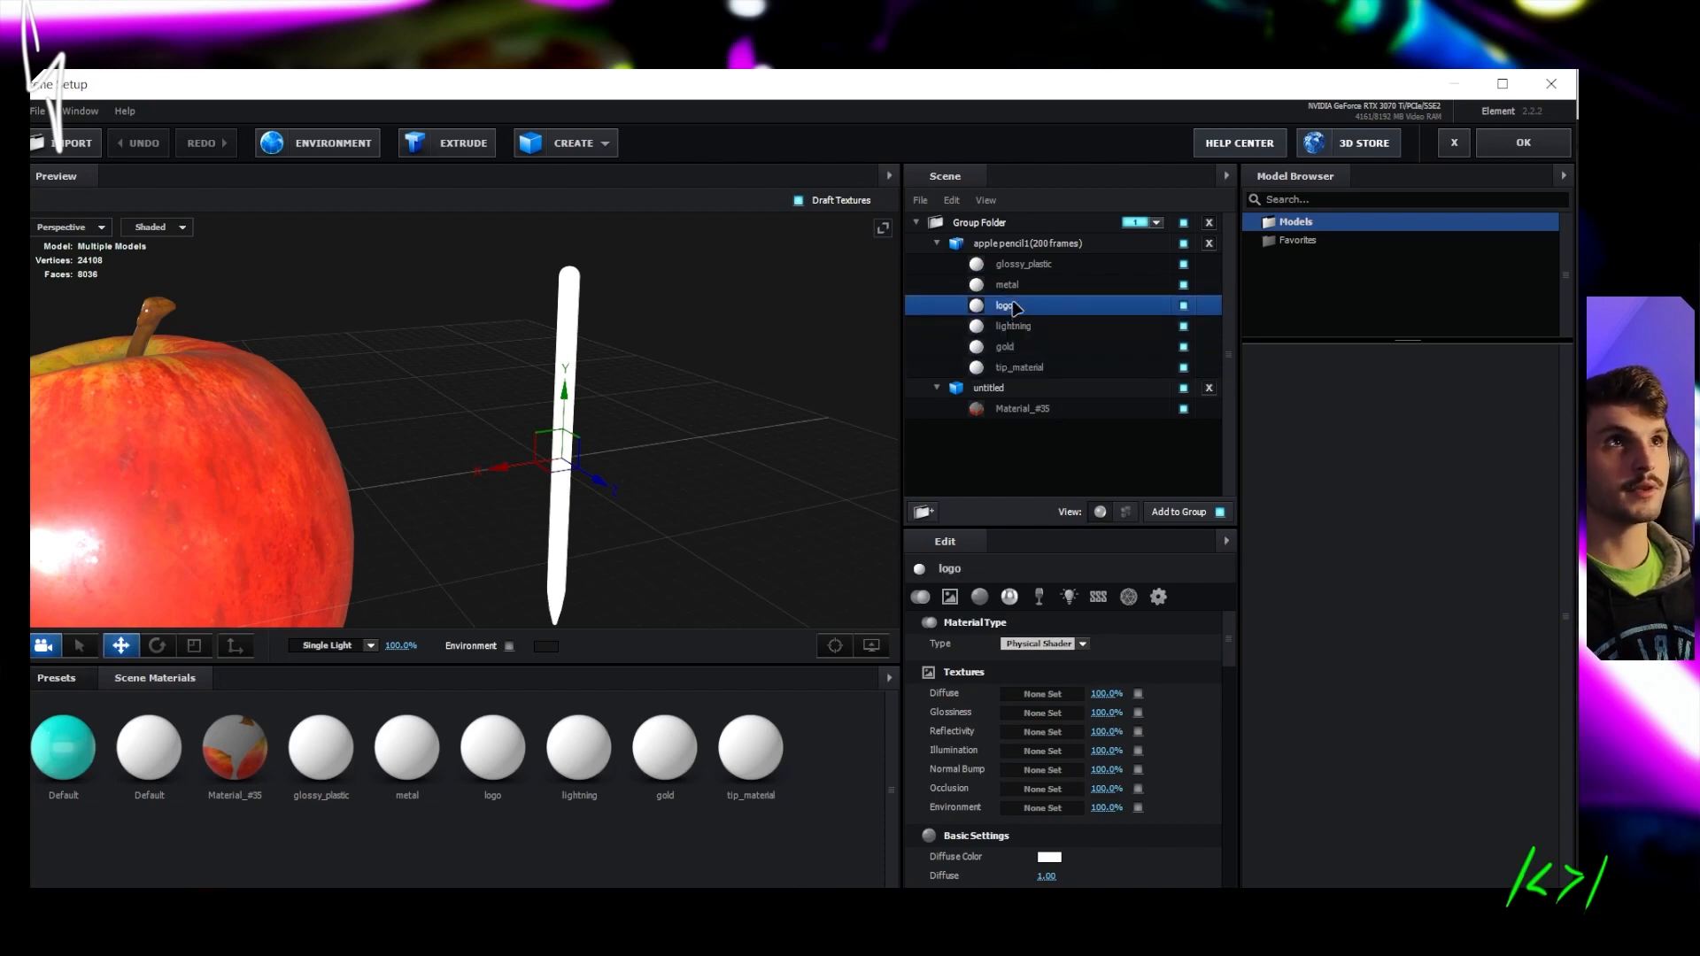
click(1019, 264)
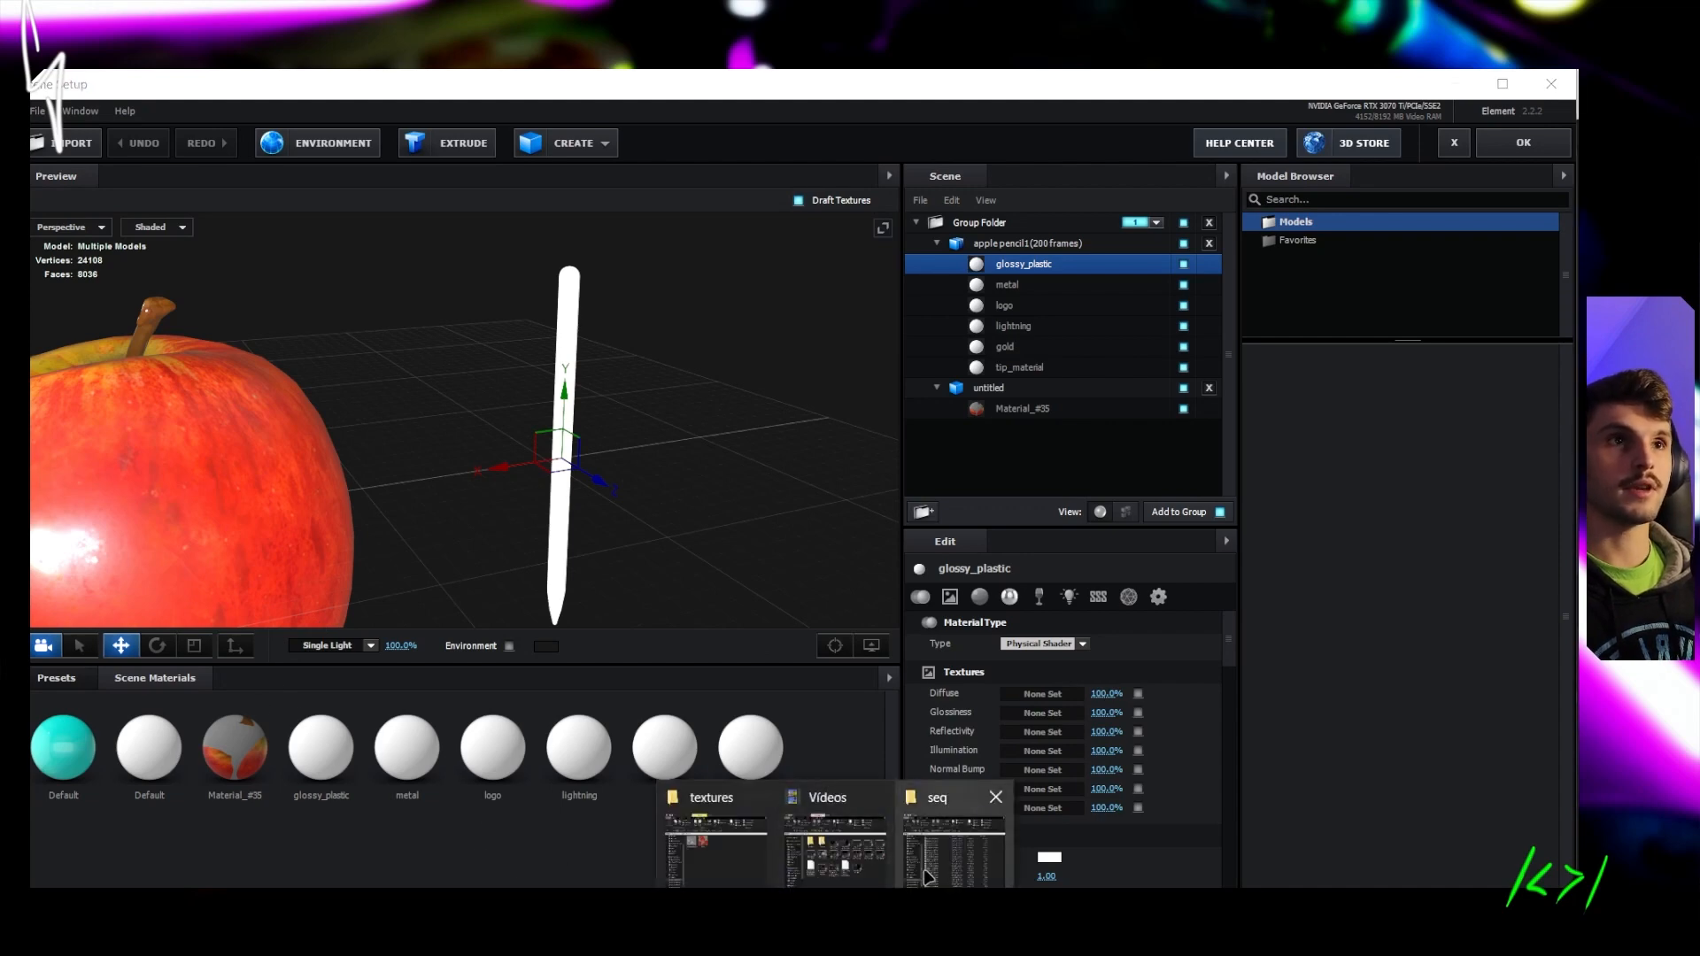
Look through the apple pencil textures folder in File Explorer, then return to Scene Setup
click(928, 876)
double_click(709, 330)
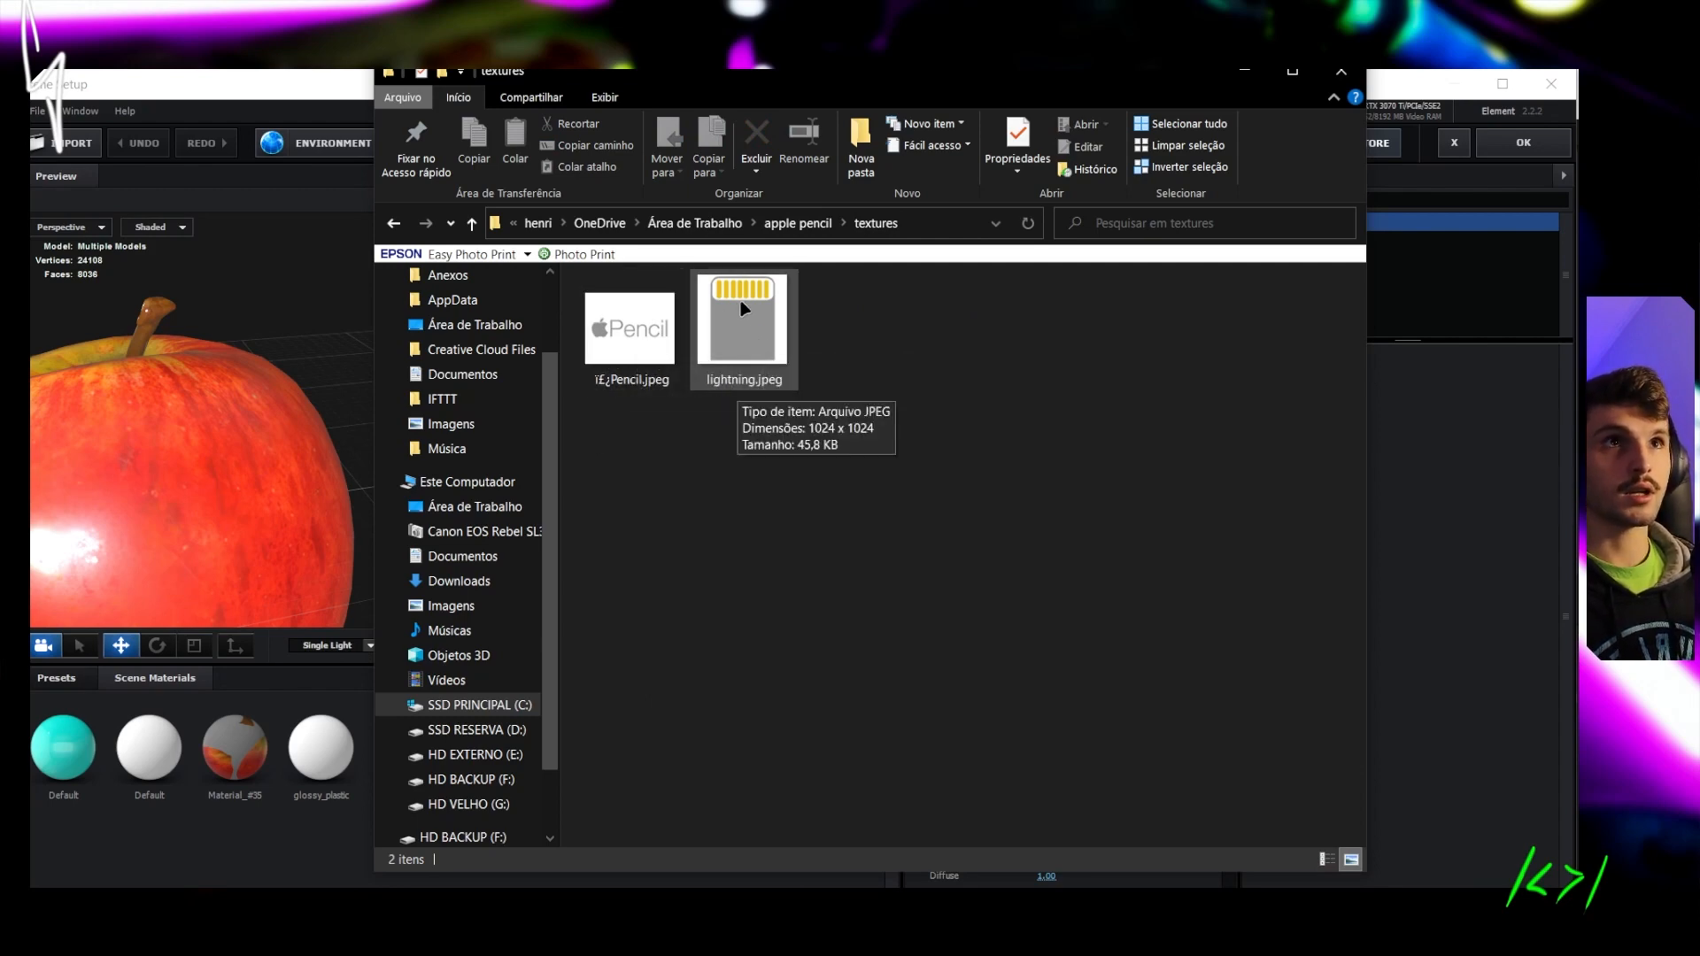
click(1244, 71)
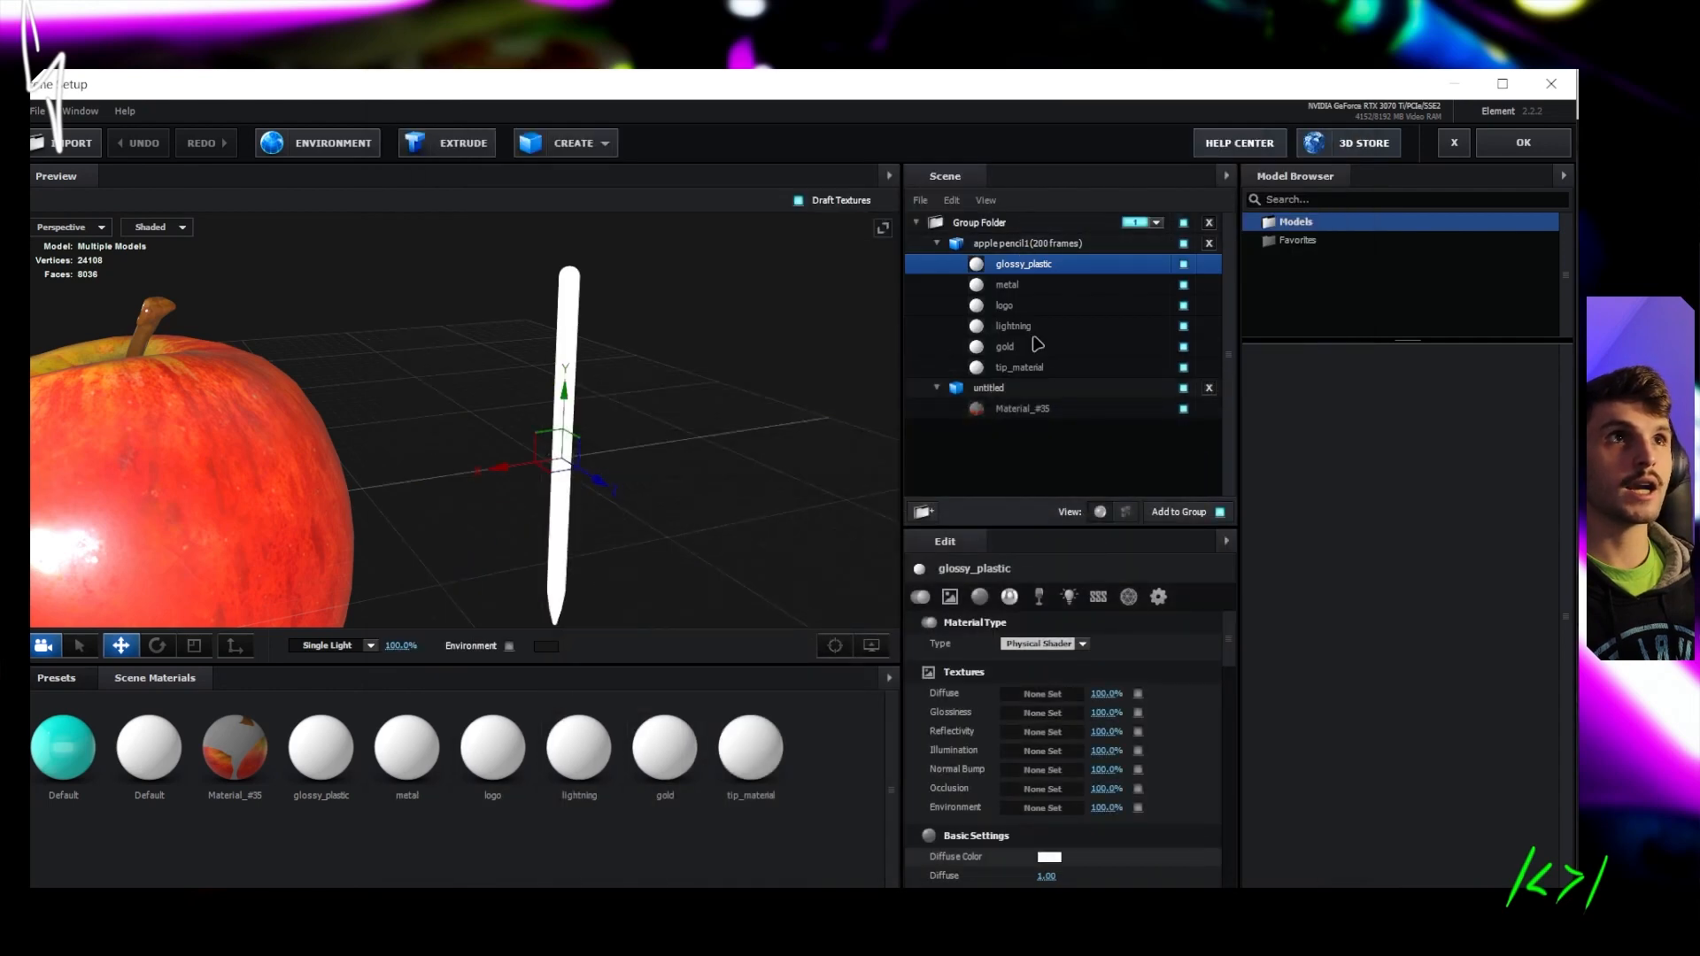
Set the pencil sequence's Frame Offset to 93 and frame the separated cap in the preview
click(1029, 327)
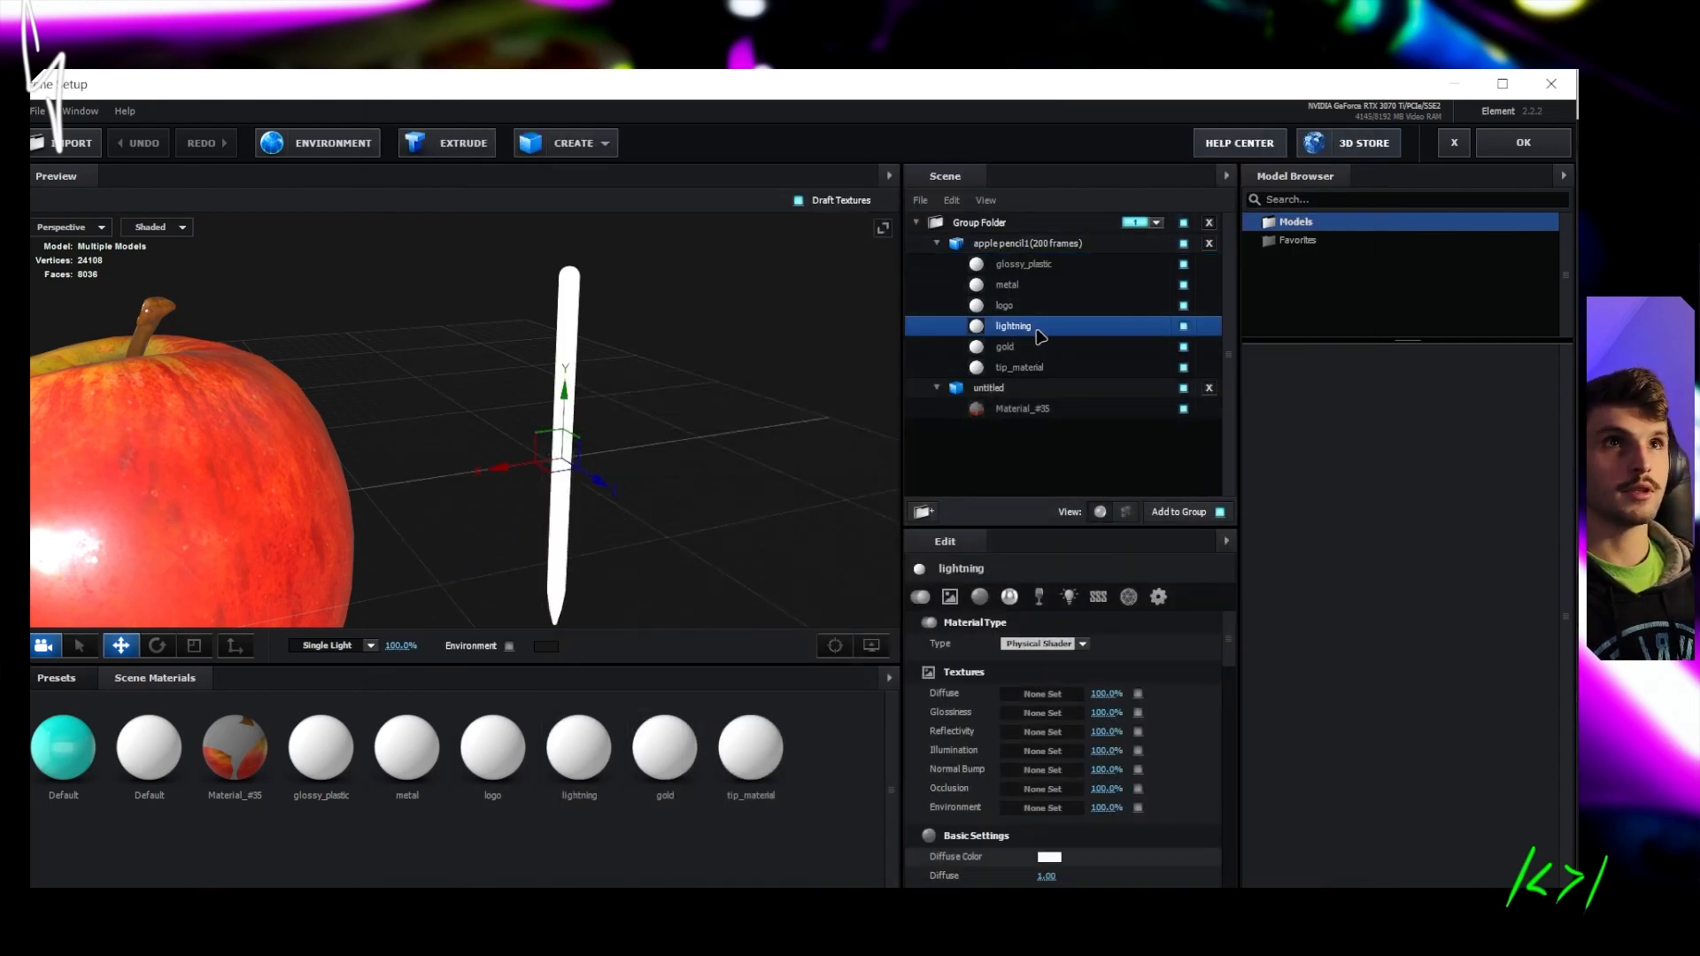
click(1024, 244)
drag(1044, 683, 1394, 659)
scroll(518, 276, up, 5)
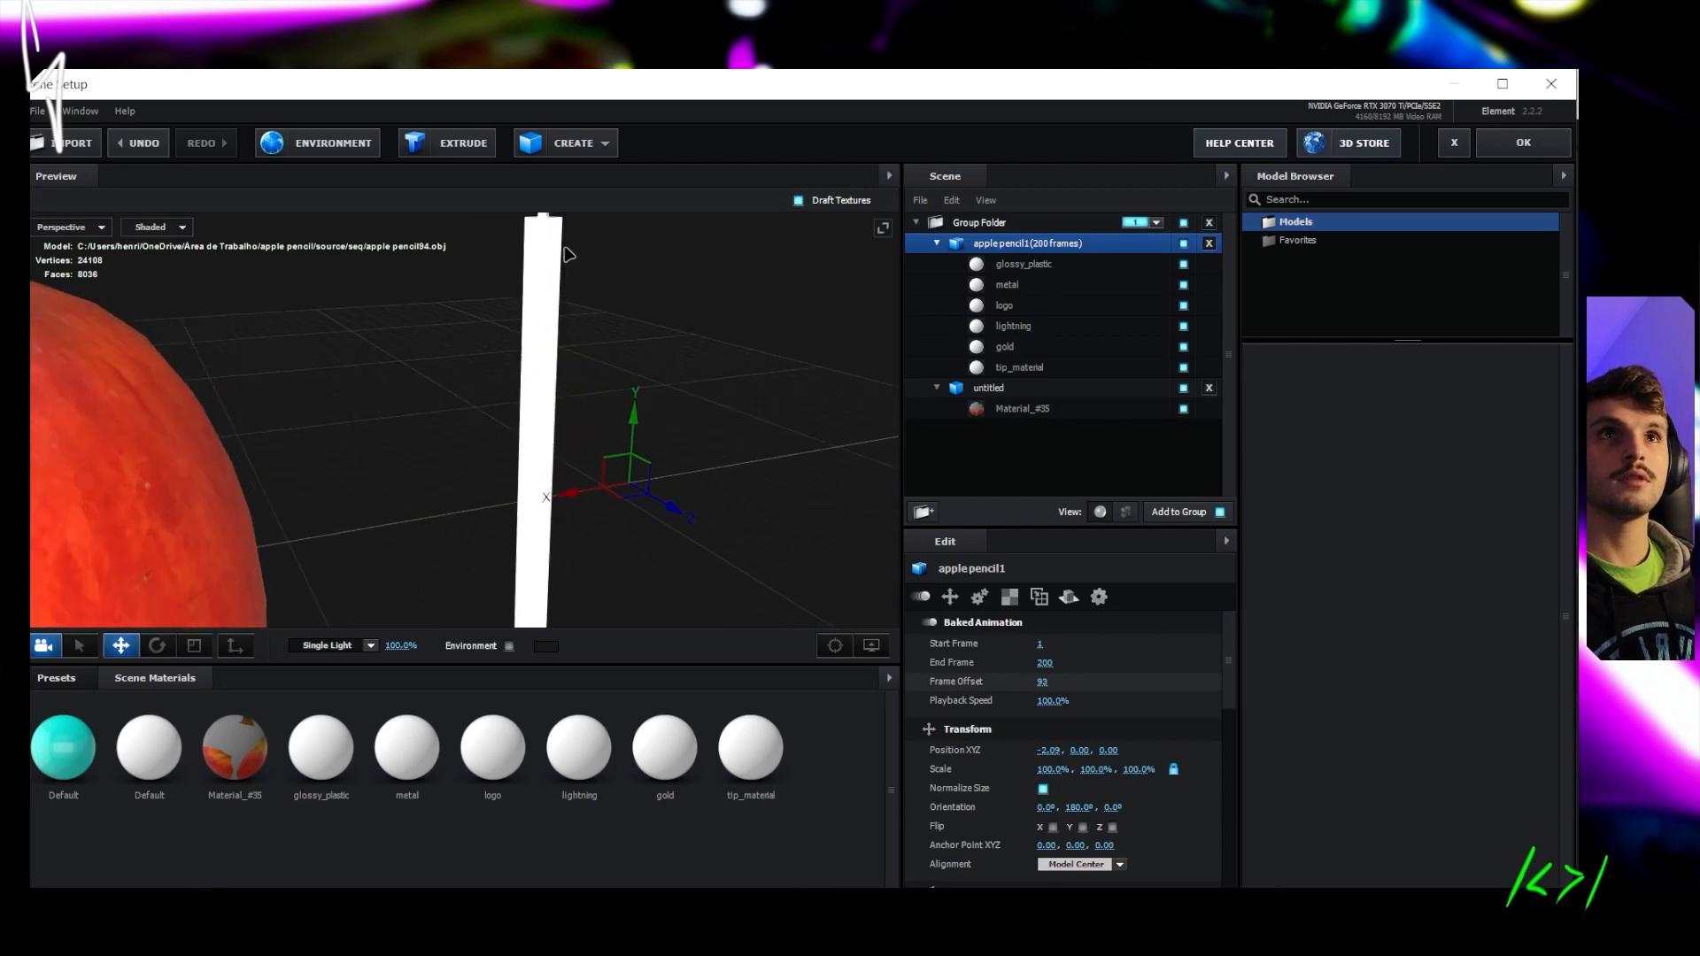
scroll(575, 254, up, 2)
middle_drag(613, 257, 588, 390)
mouse_move(588, 391)
mouse_down()
mouse_move(372, 391)
mouse_move(432, 394)
mouse_up()
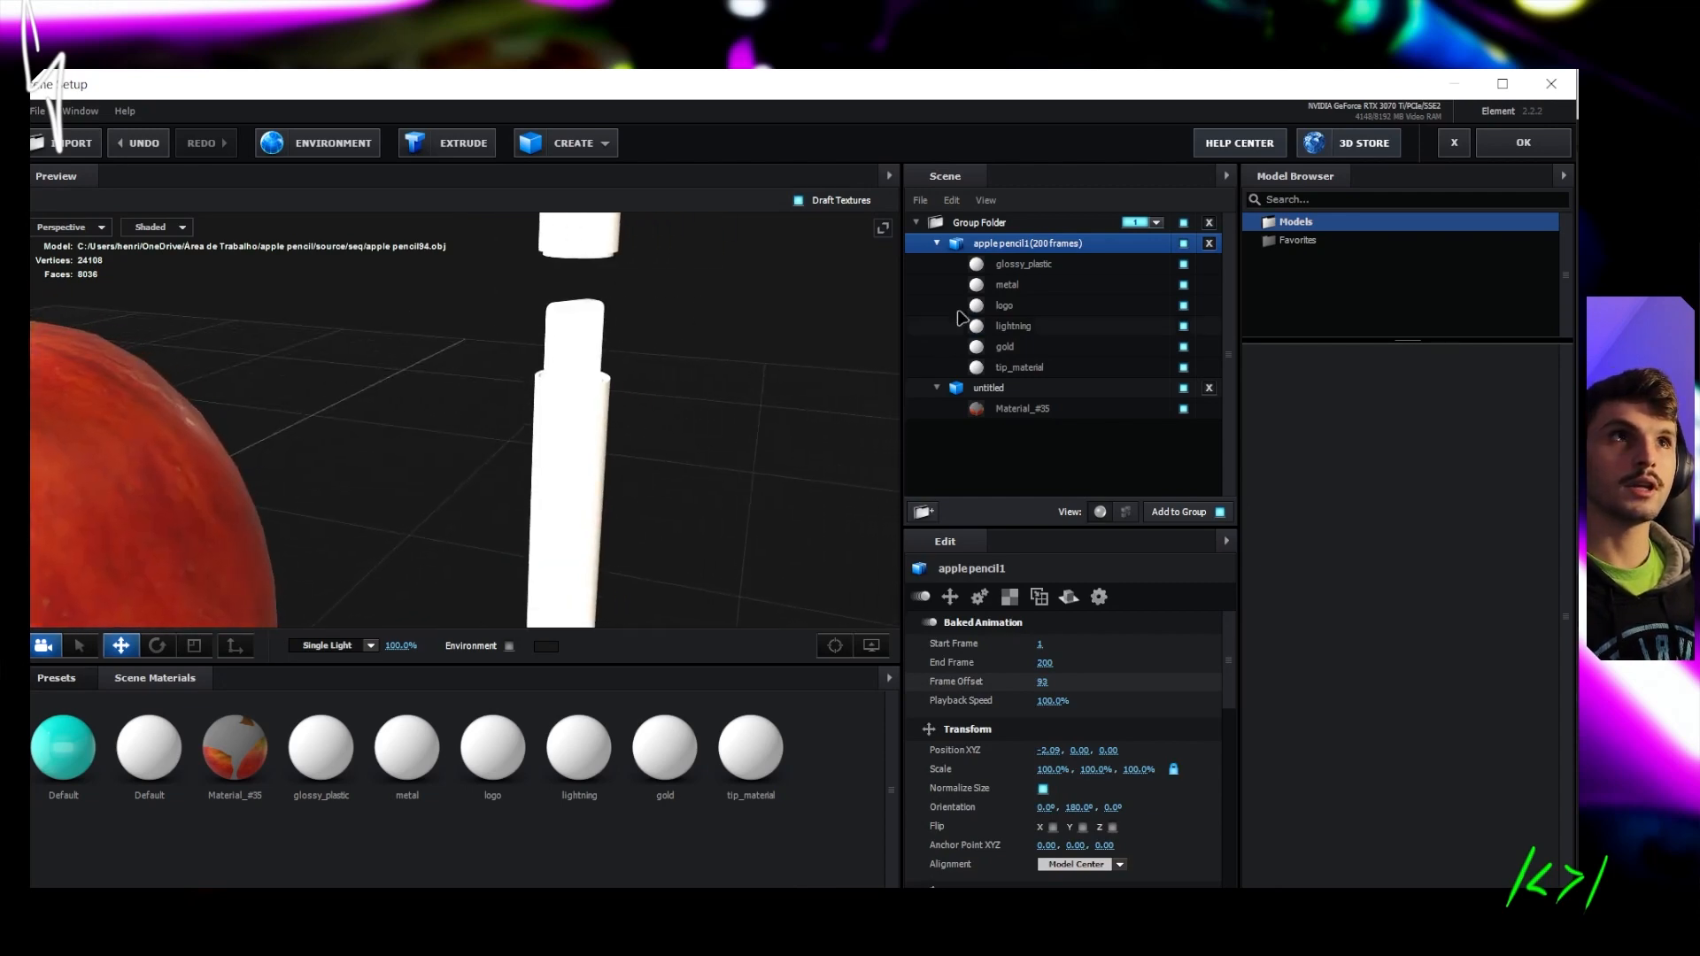
Open the Diffuse texture channel of the pencil's lightning material
click(1031, 326)
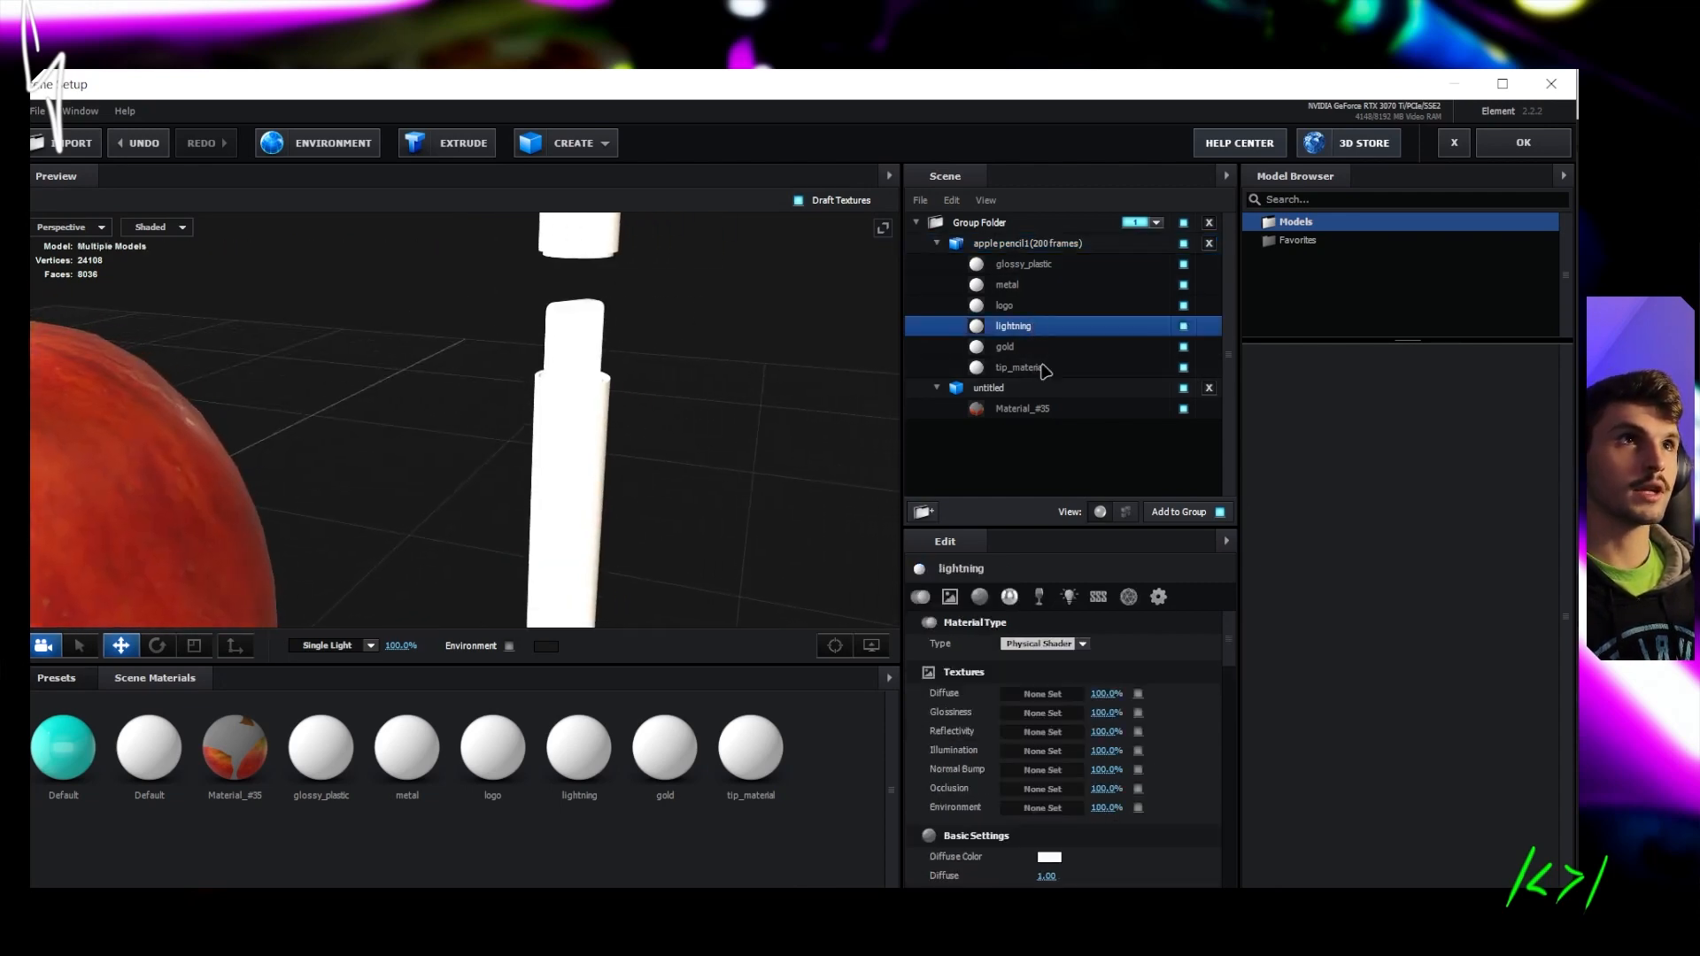
click(1050, 700)
drag(1043, 556, 1311, 431)
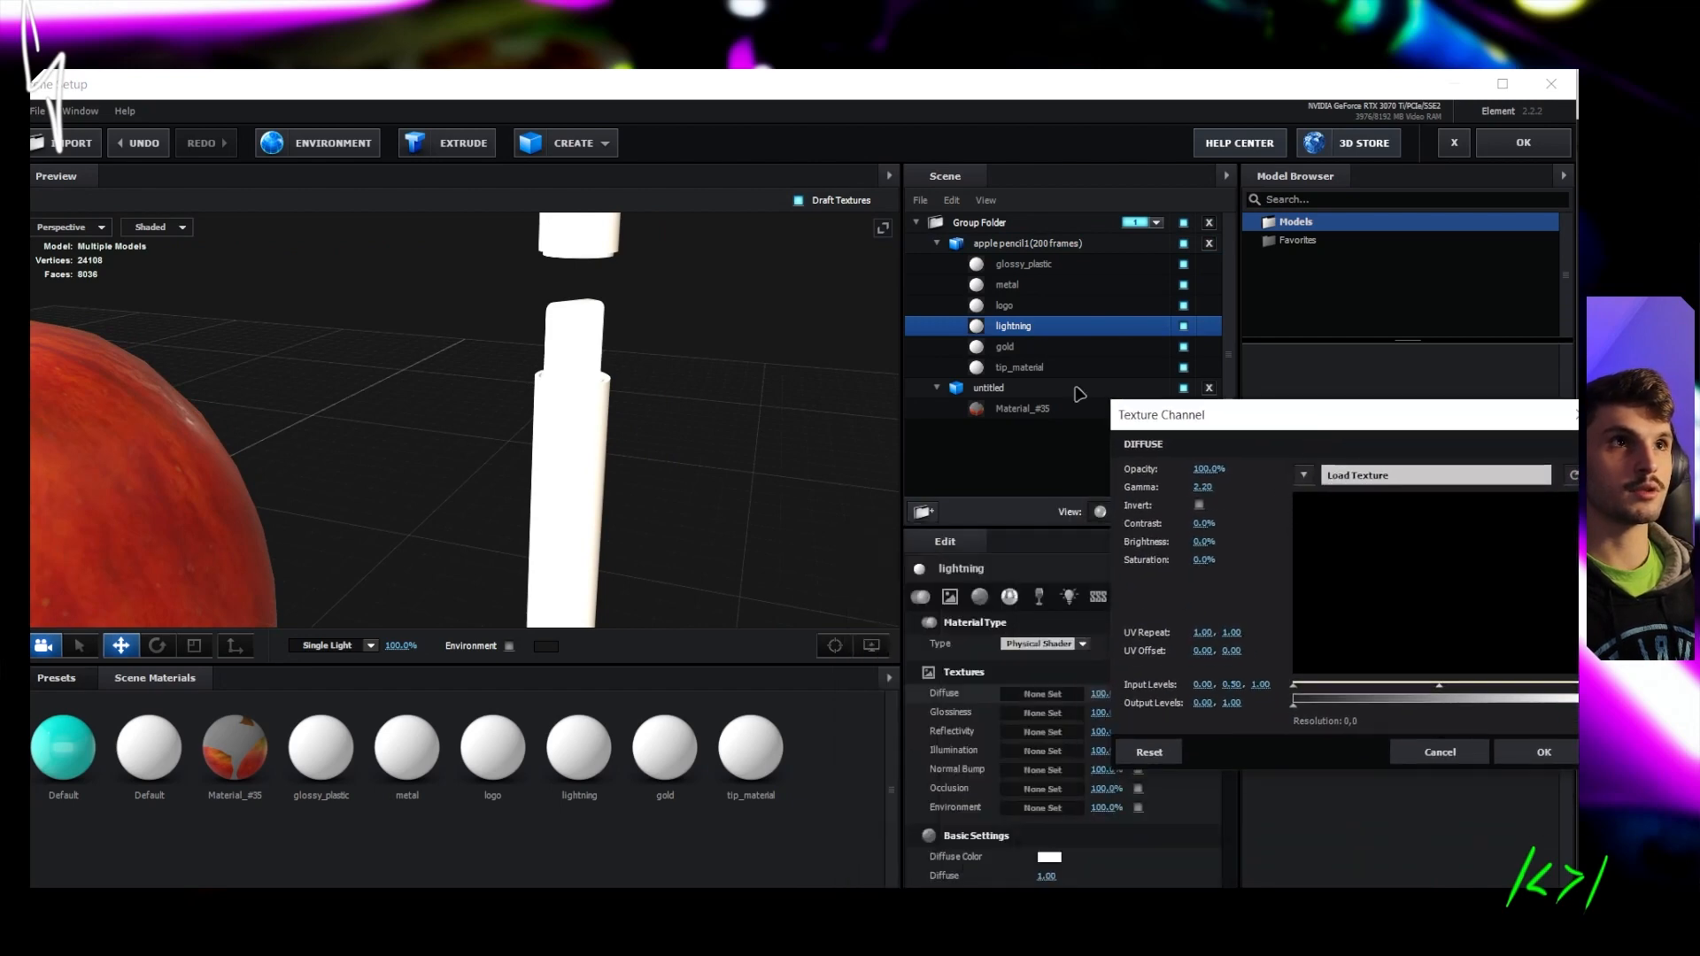
Try to load a diffuse texture for the lightning material from the textures folder inside apple pencil
key(alt+Tab)
drag(782, 340, 1452, 478)
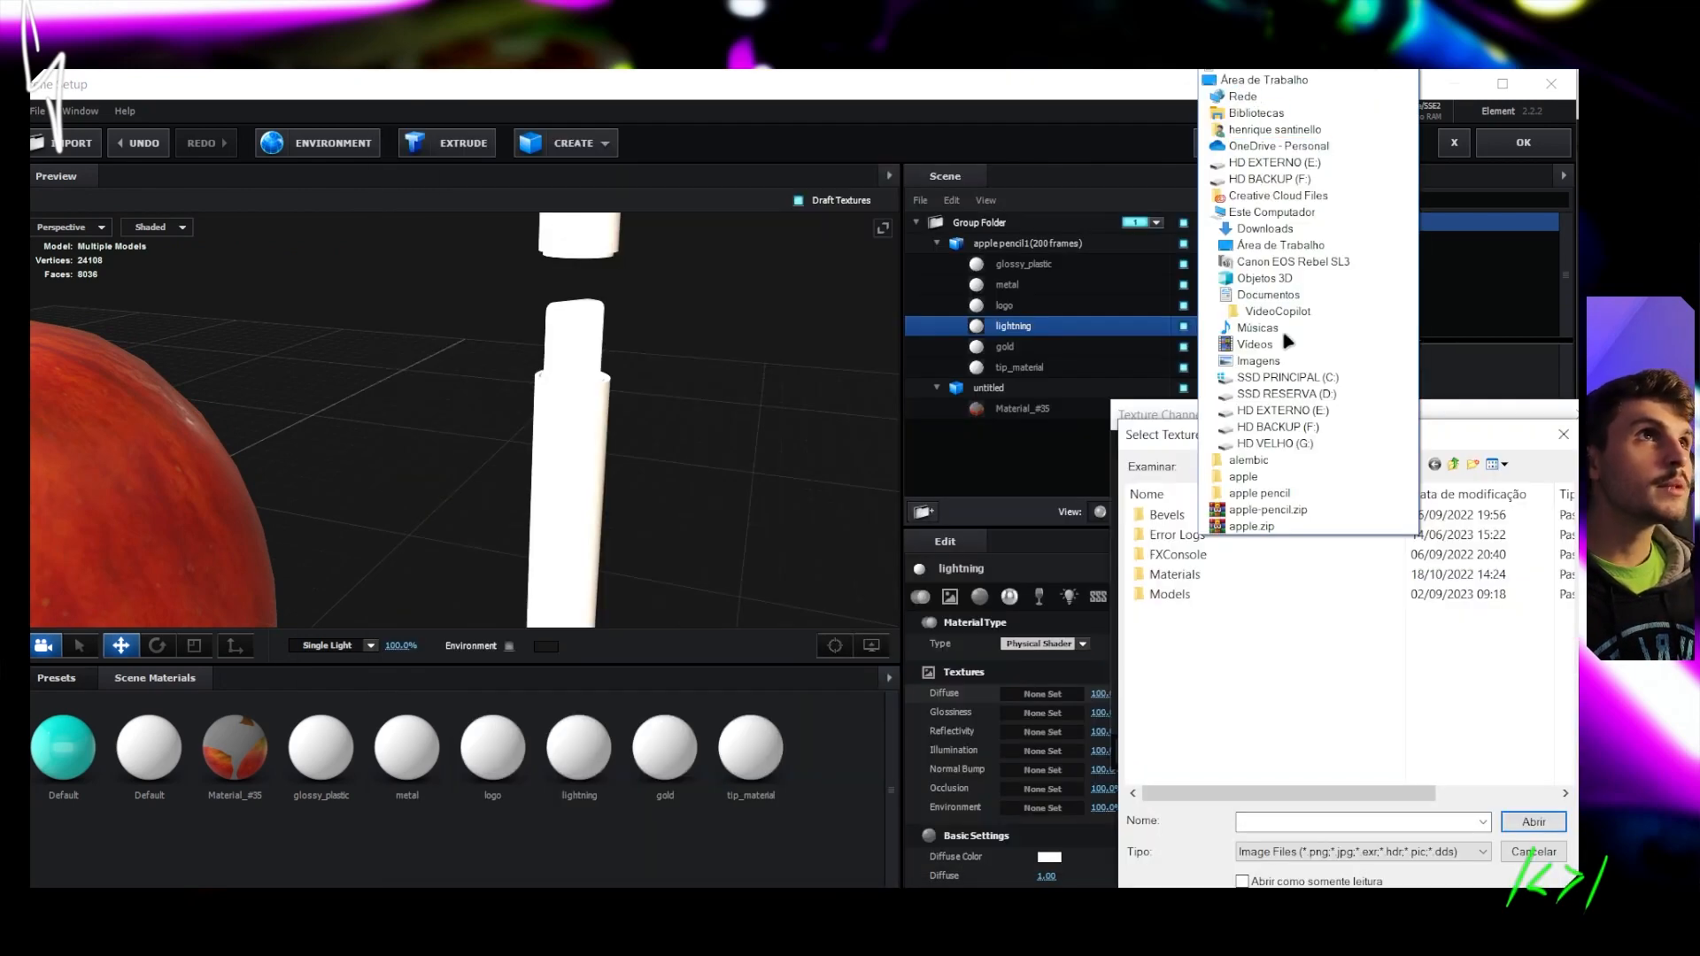
click(1281, 245)
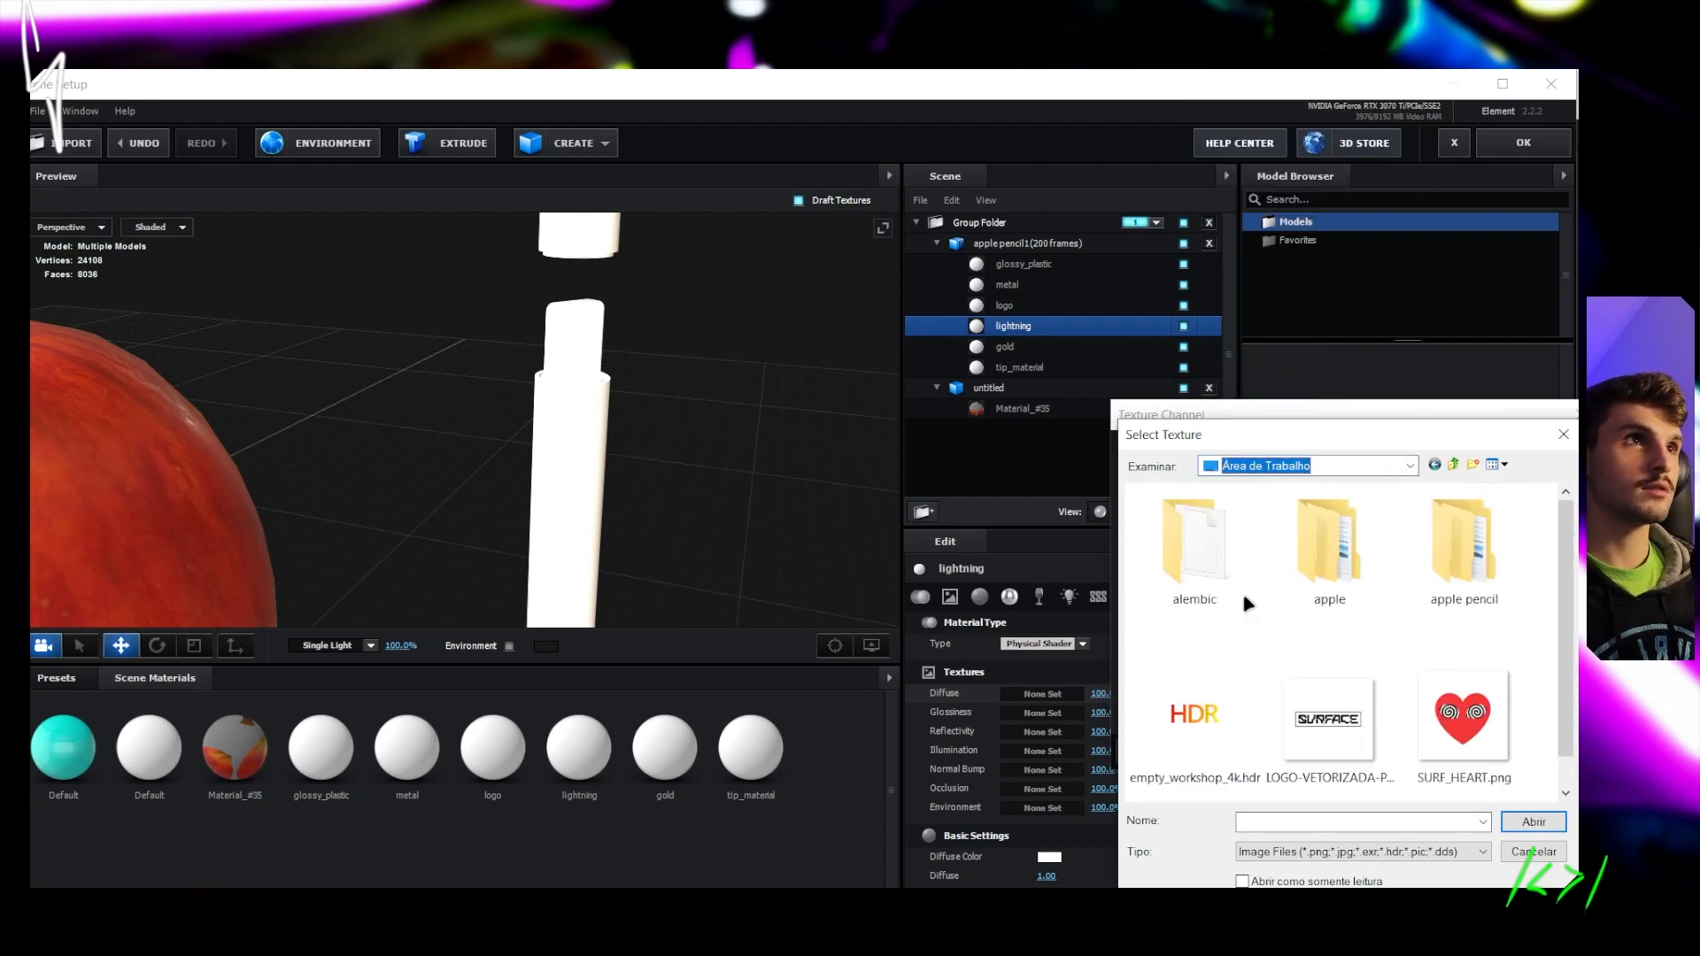
double_click(1437, 563)
double_click(1215, 538)
click(1333, 852)
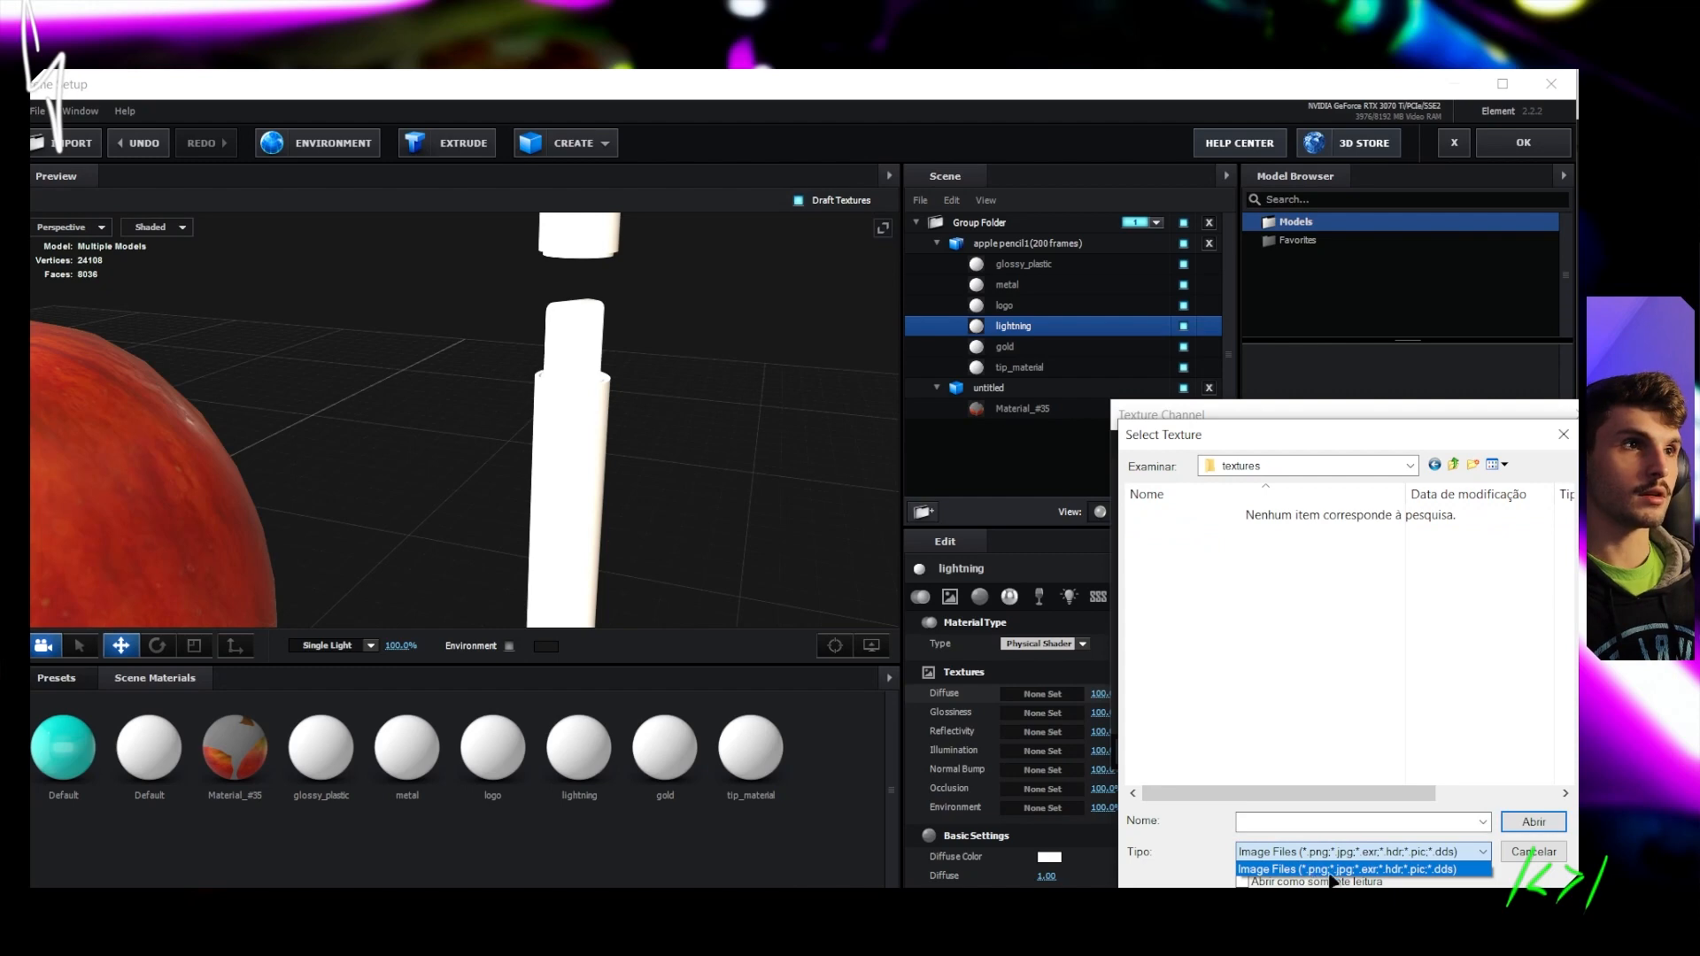
click(1543, 873)
click(1544, 855)
Switch back to the textures folder in File Explorer and check the file format of the pencil's two texture images
key(alt+Tab)
click(716, 401)
click(732, 353)
click(877, 384)
click(751, 356)
click(888, 419)
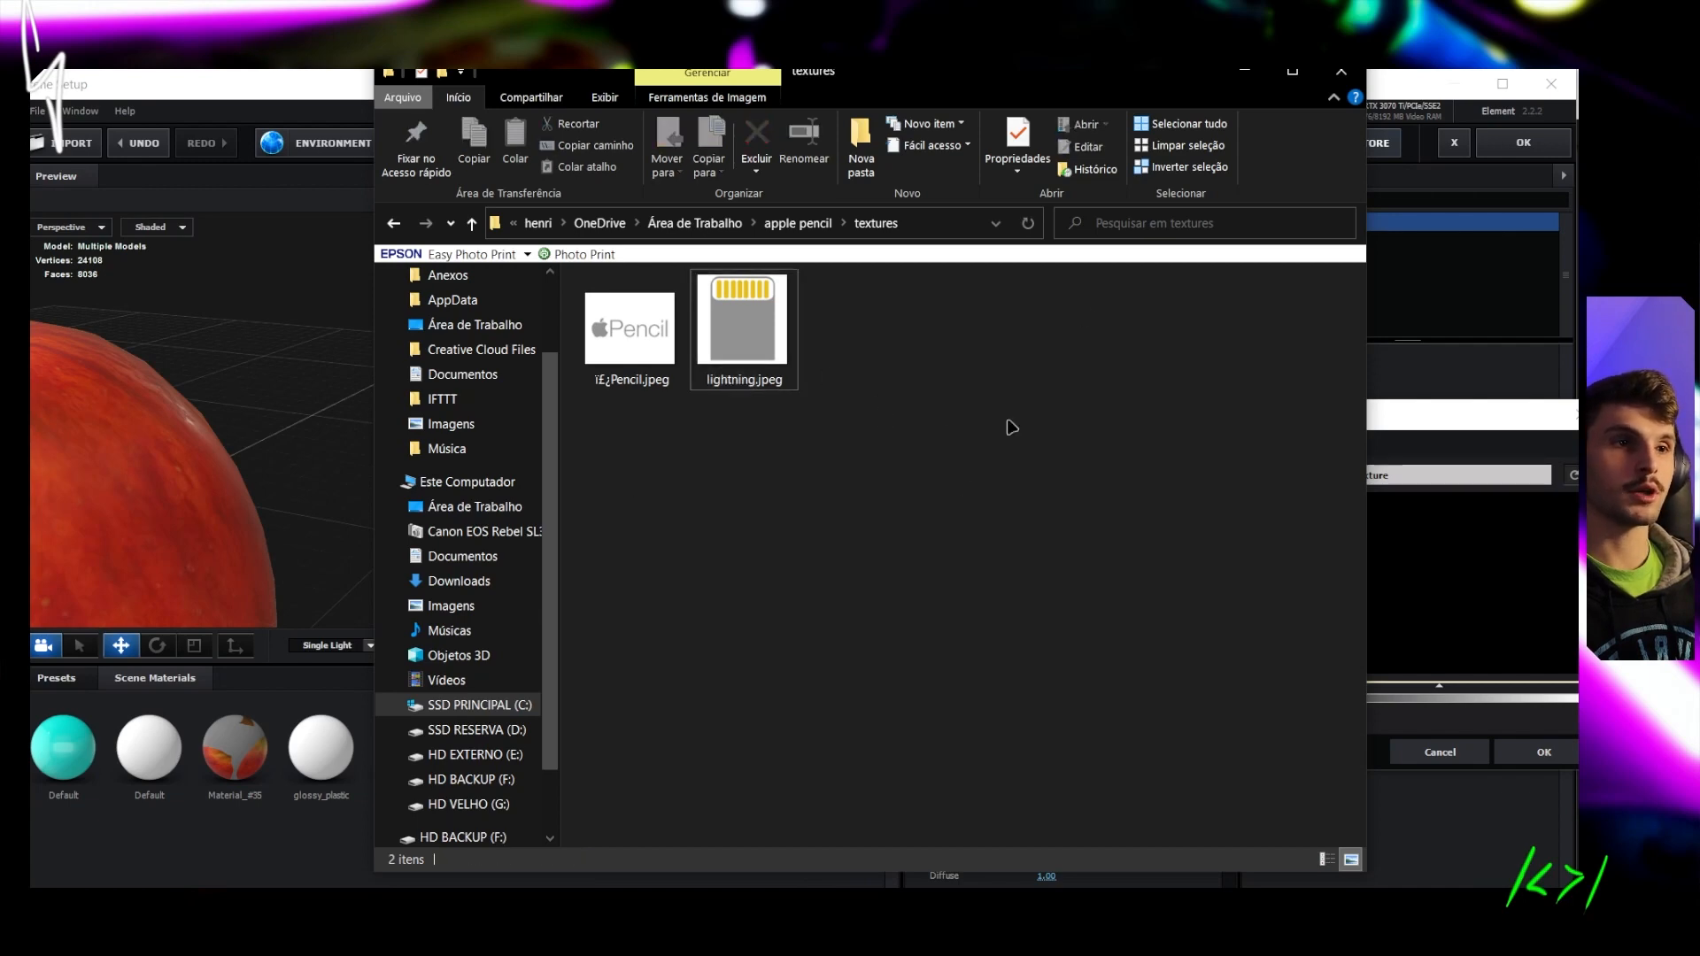
drag(853, 487, 668, 286)
click(1061, 438)
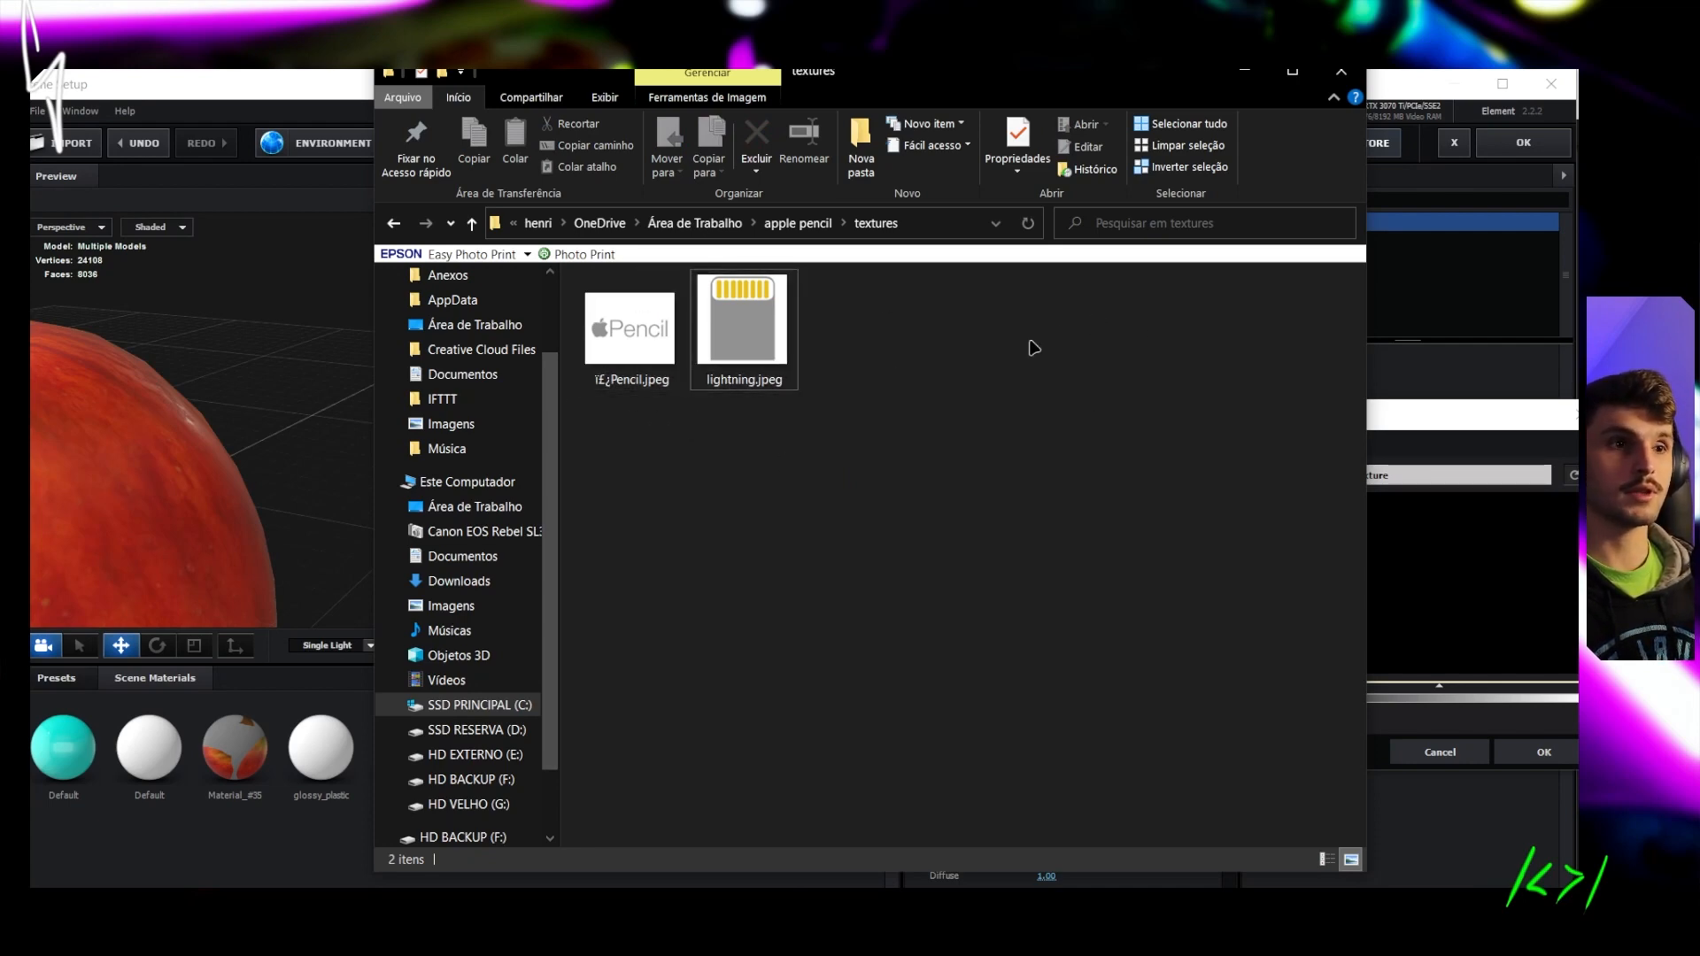
Return to Scene Setup and close the lightning material's Diffuse texture channel without loading a texture
click(1427, 479)
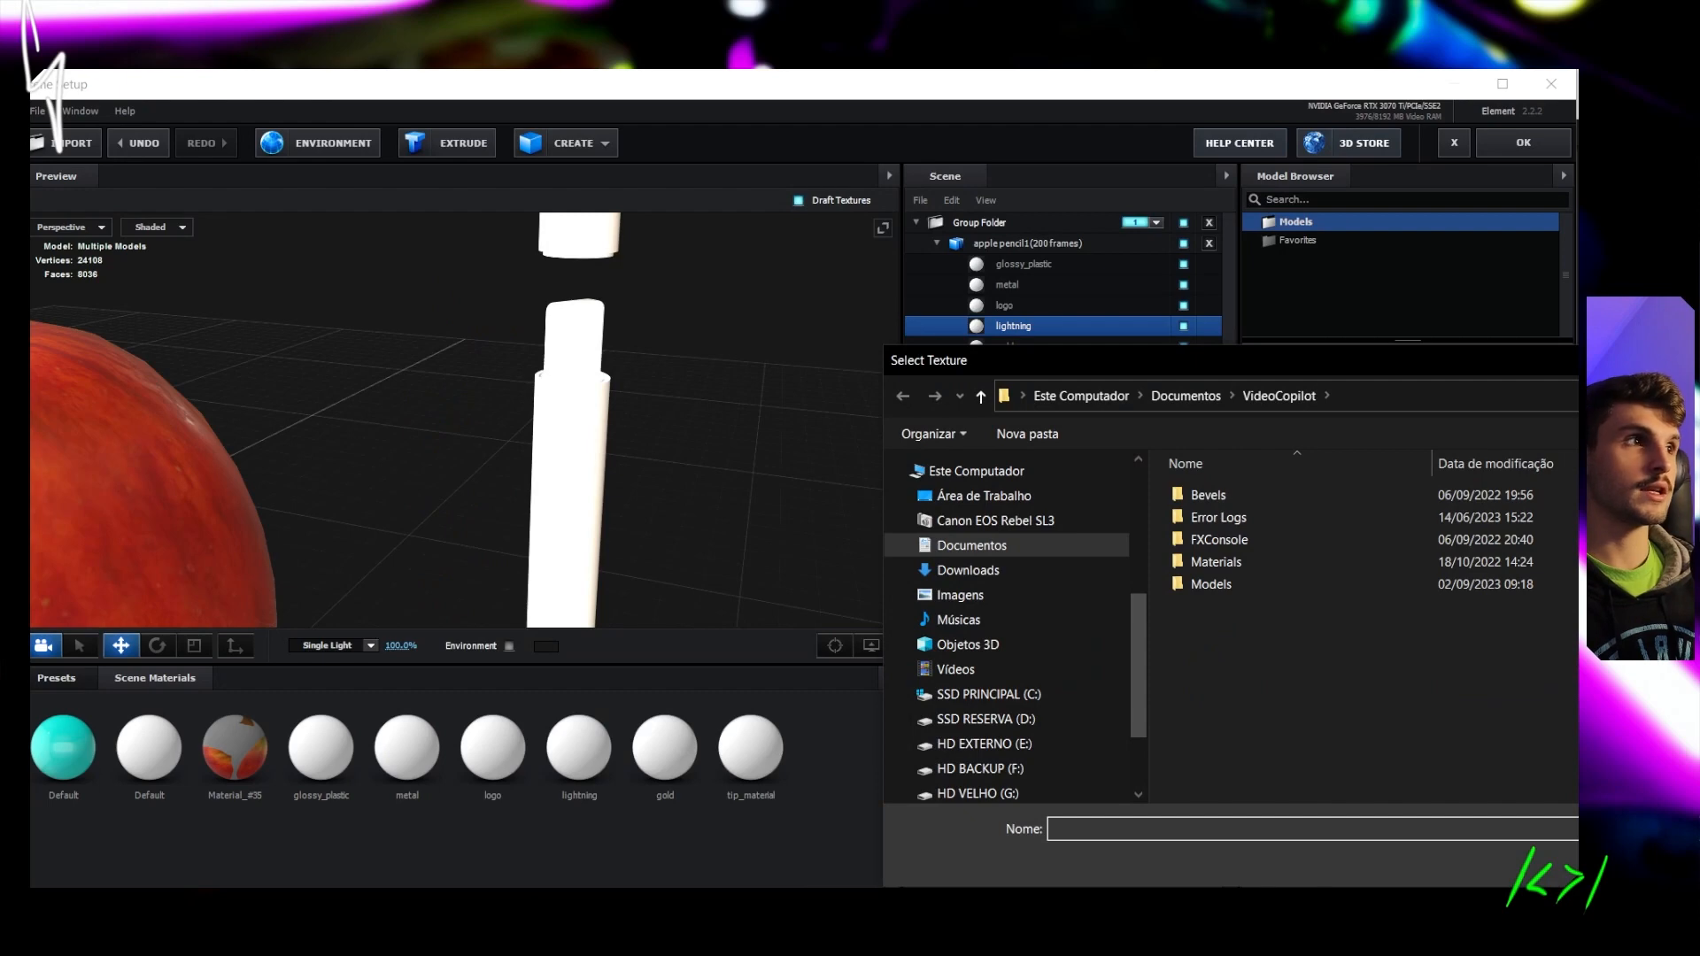
key(Escape)
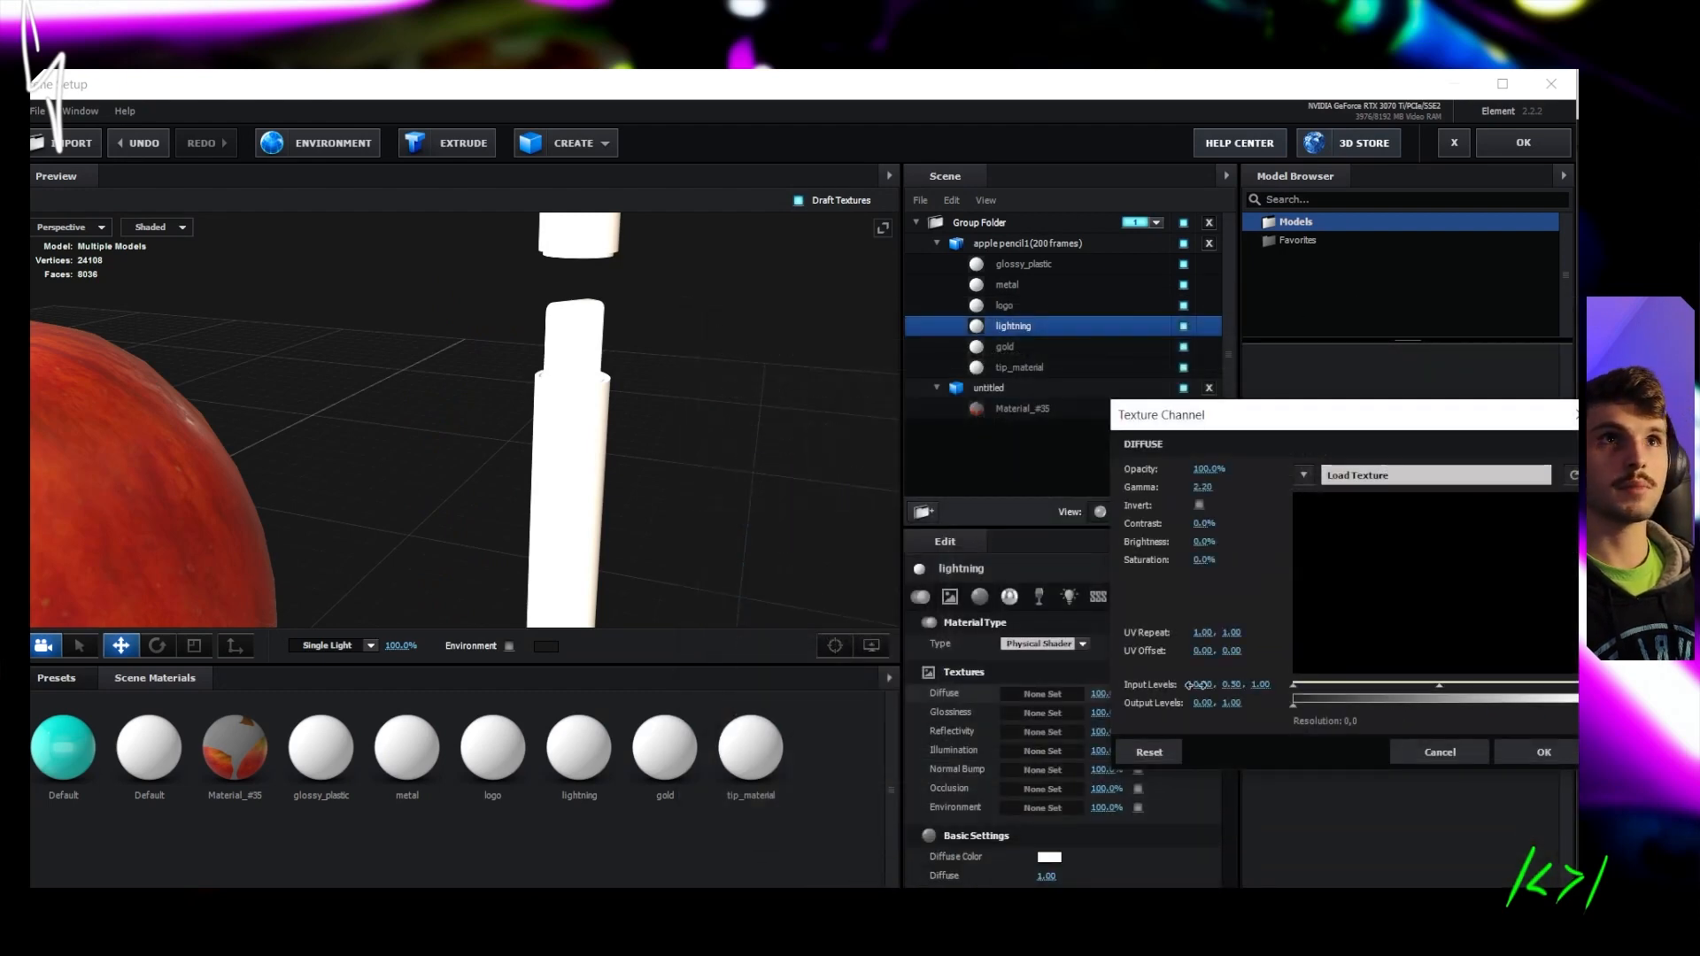
click(1440, 757)
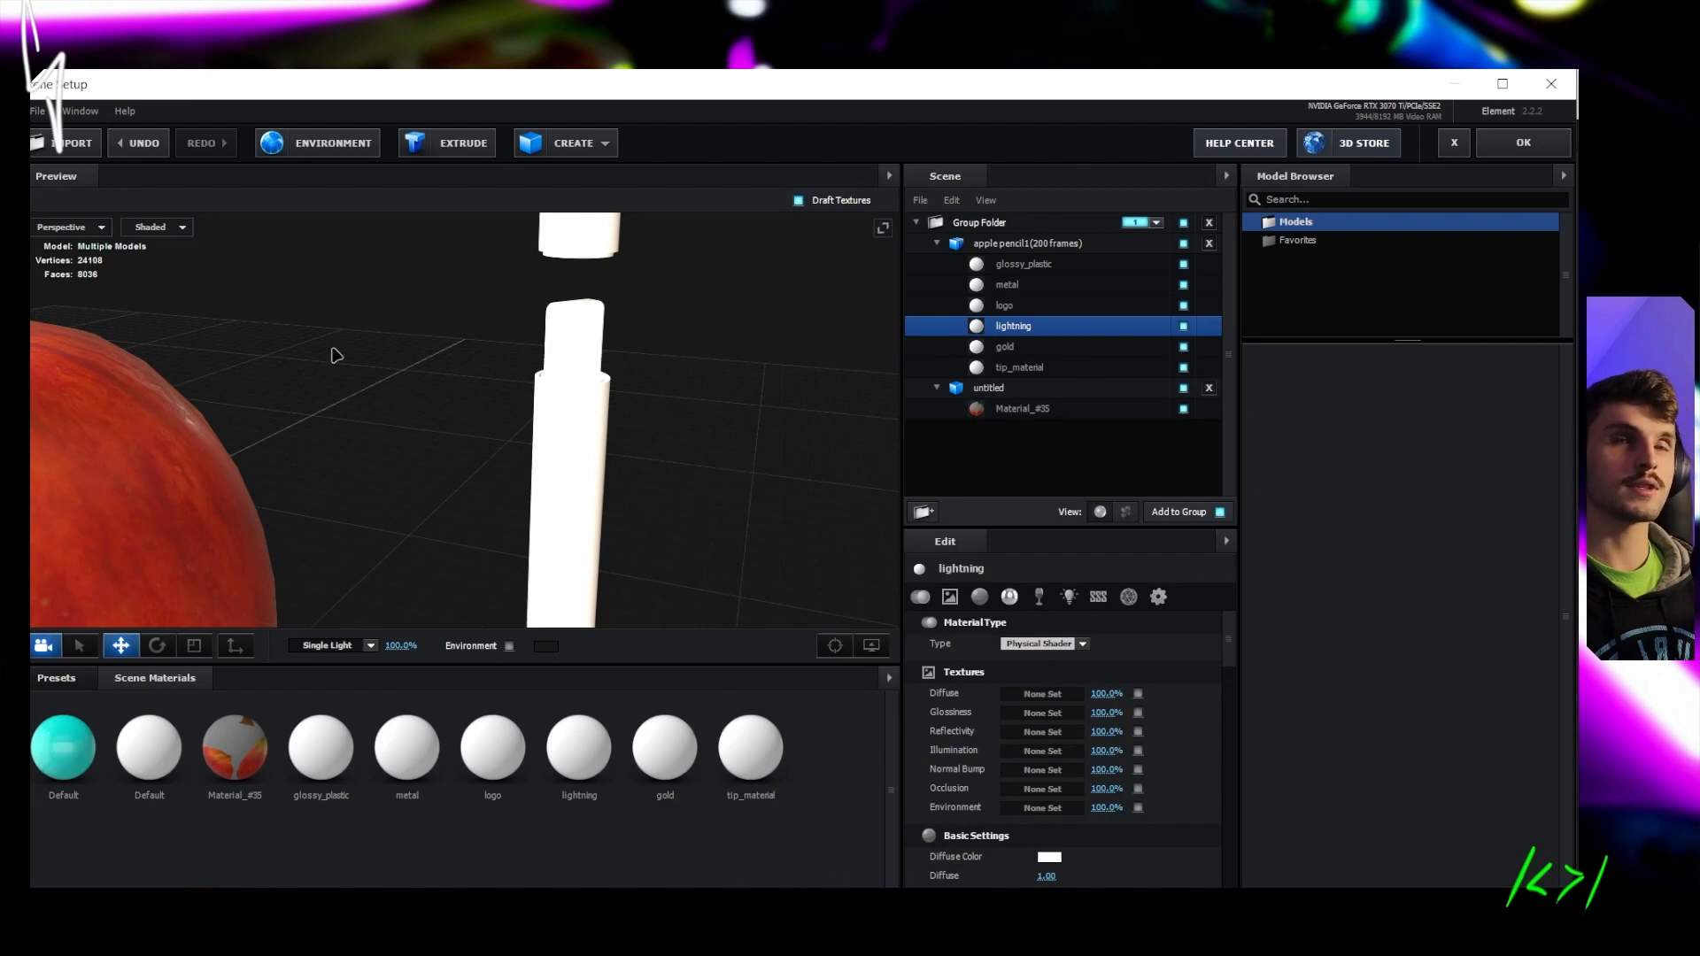
Remove the apple pencil sequence from the Group Folder, keep only the apple model, and apply the scene to the composition
click(1049, 857)
mouse_move(1029, 786)
mouse_down()
mouse_move(1001, 894)
mouse_move(1047, 837)
mouse_move(857, 884)
mouse_move(926, 835)
mouse_move(915, 855)
mouse_move(911, 801)
mouse_move(880, 847)
mouse_move(736, 613)
mouse_up()
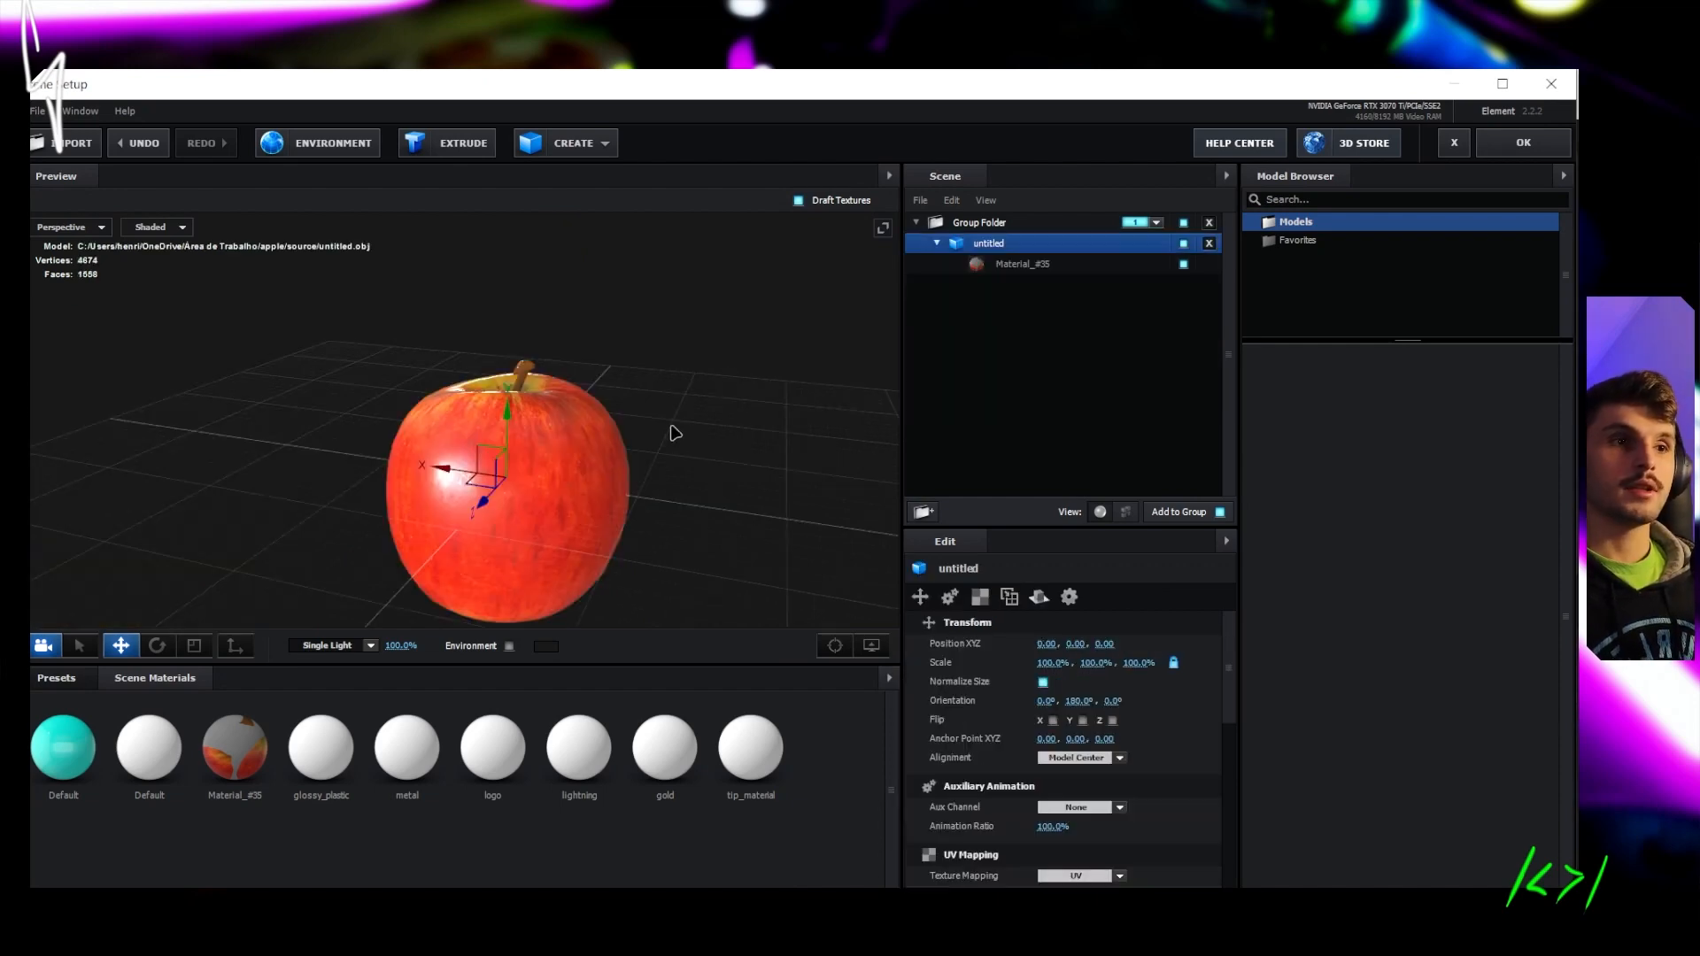
drag(671, 392, 730, 401)
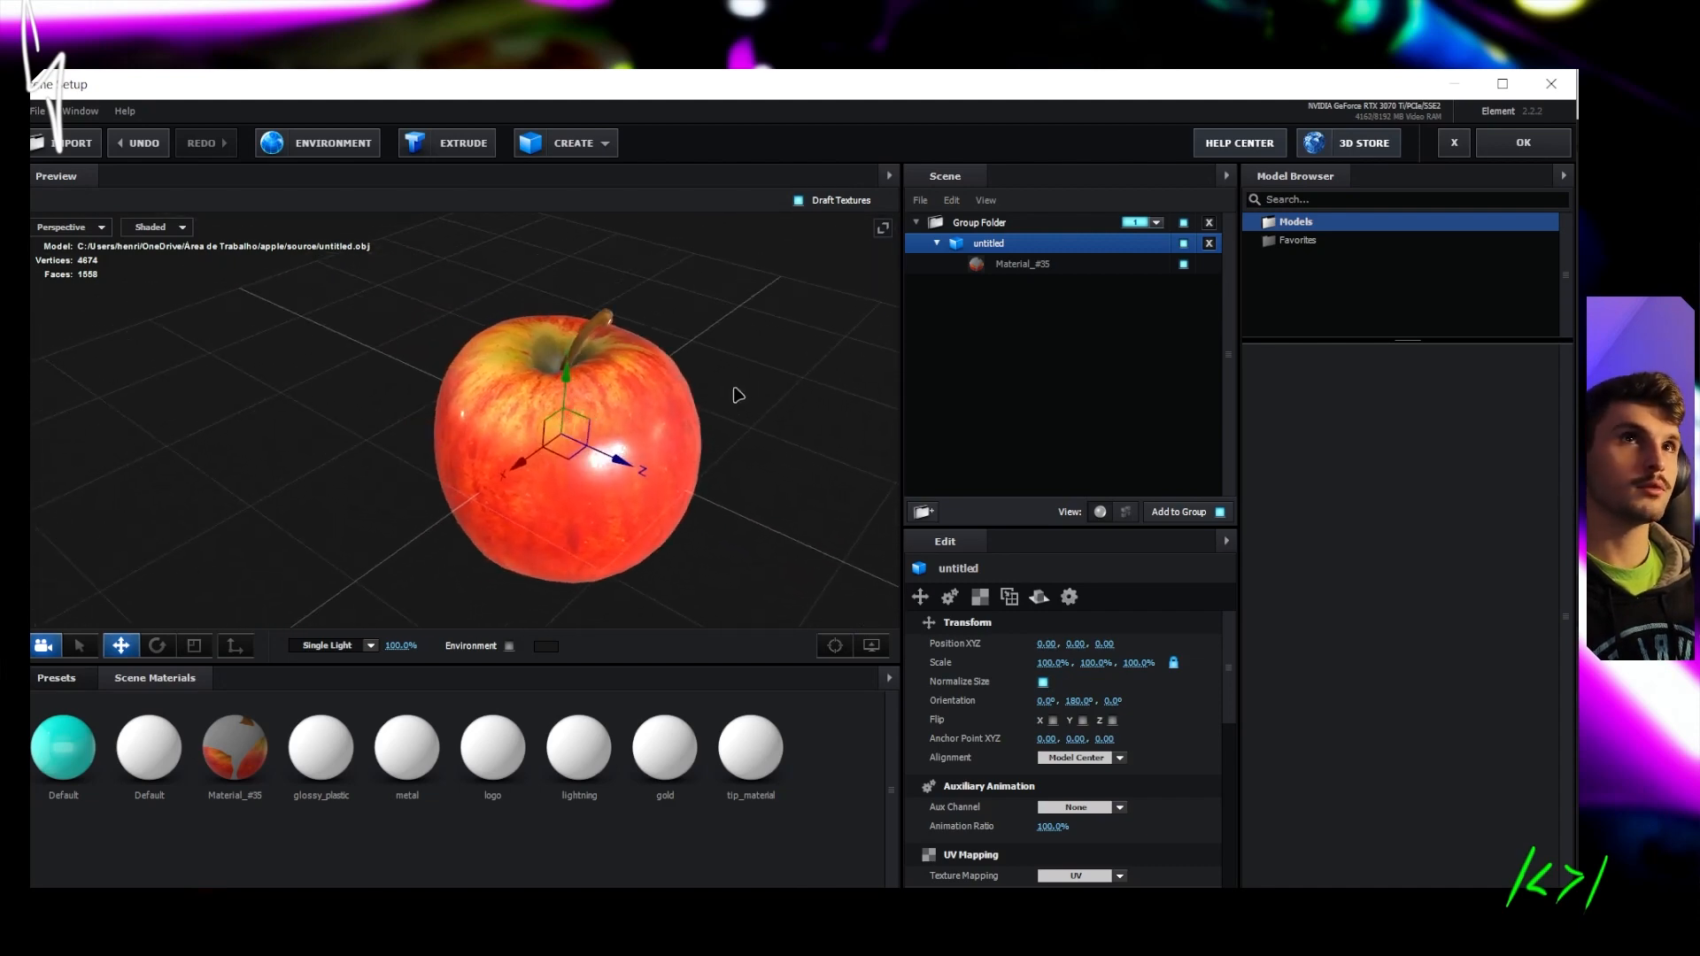
click(1016, 226)
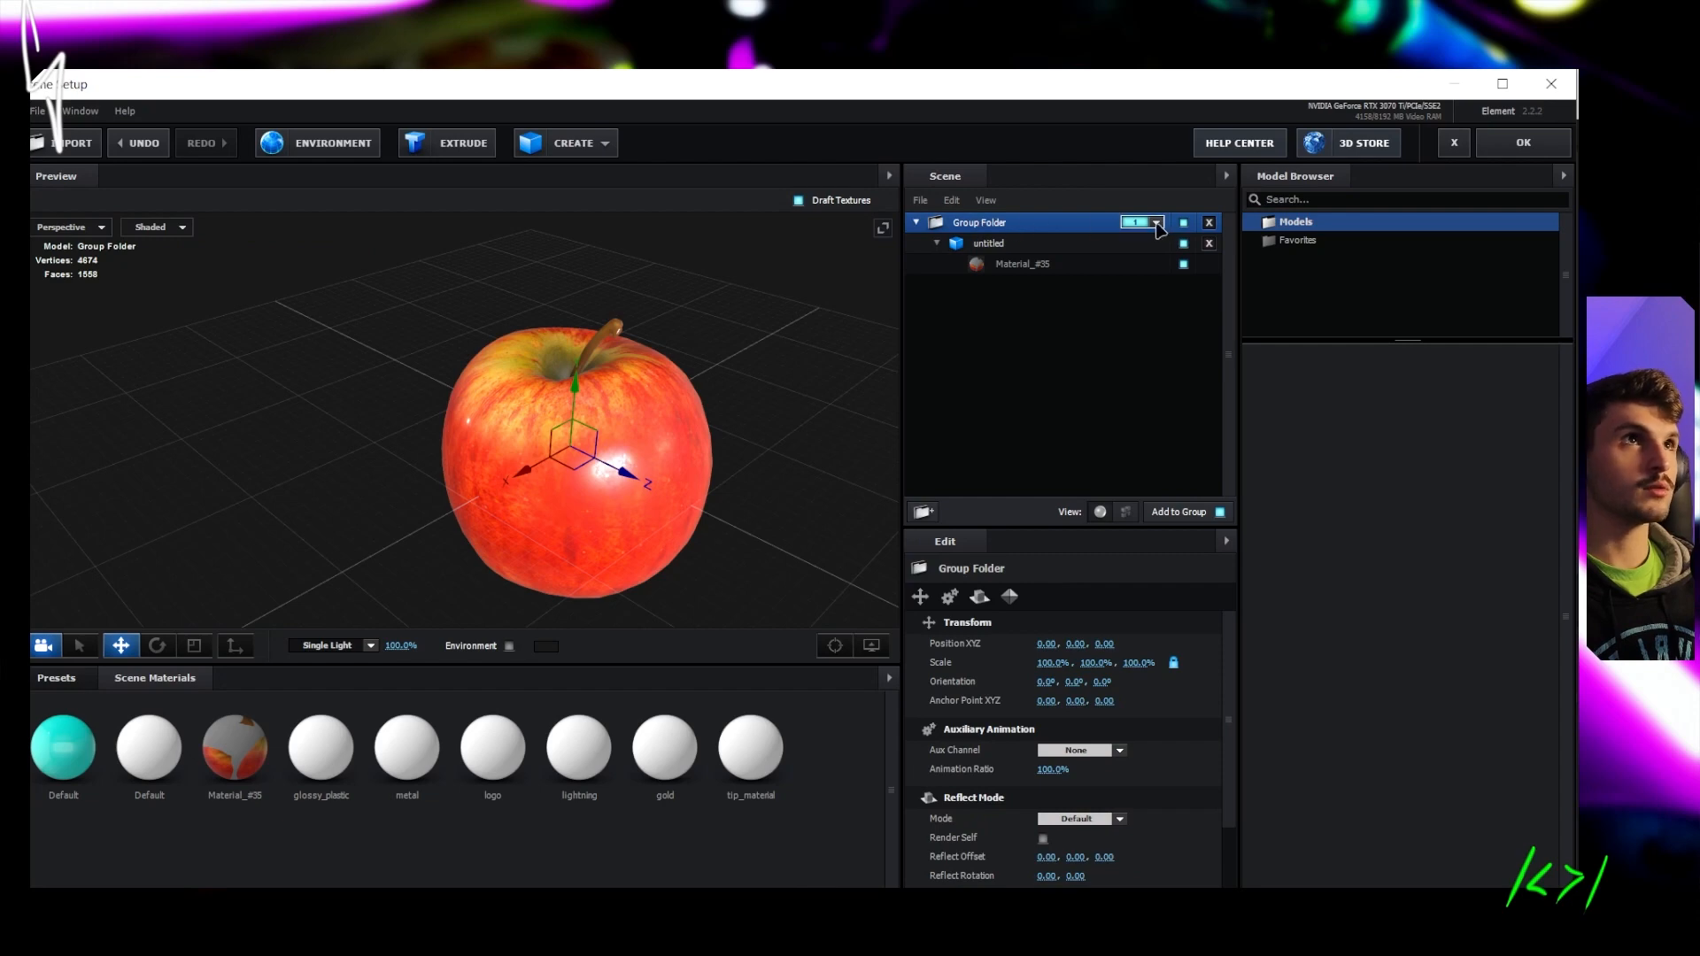
click(1539, 147)
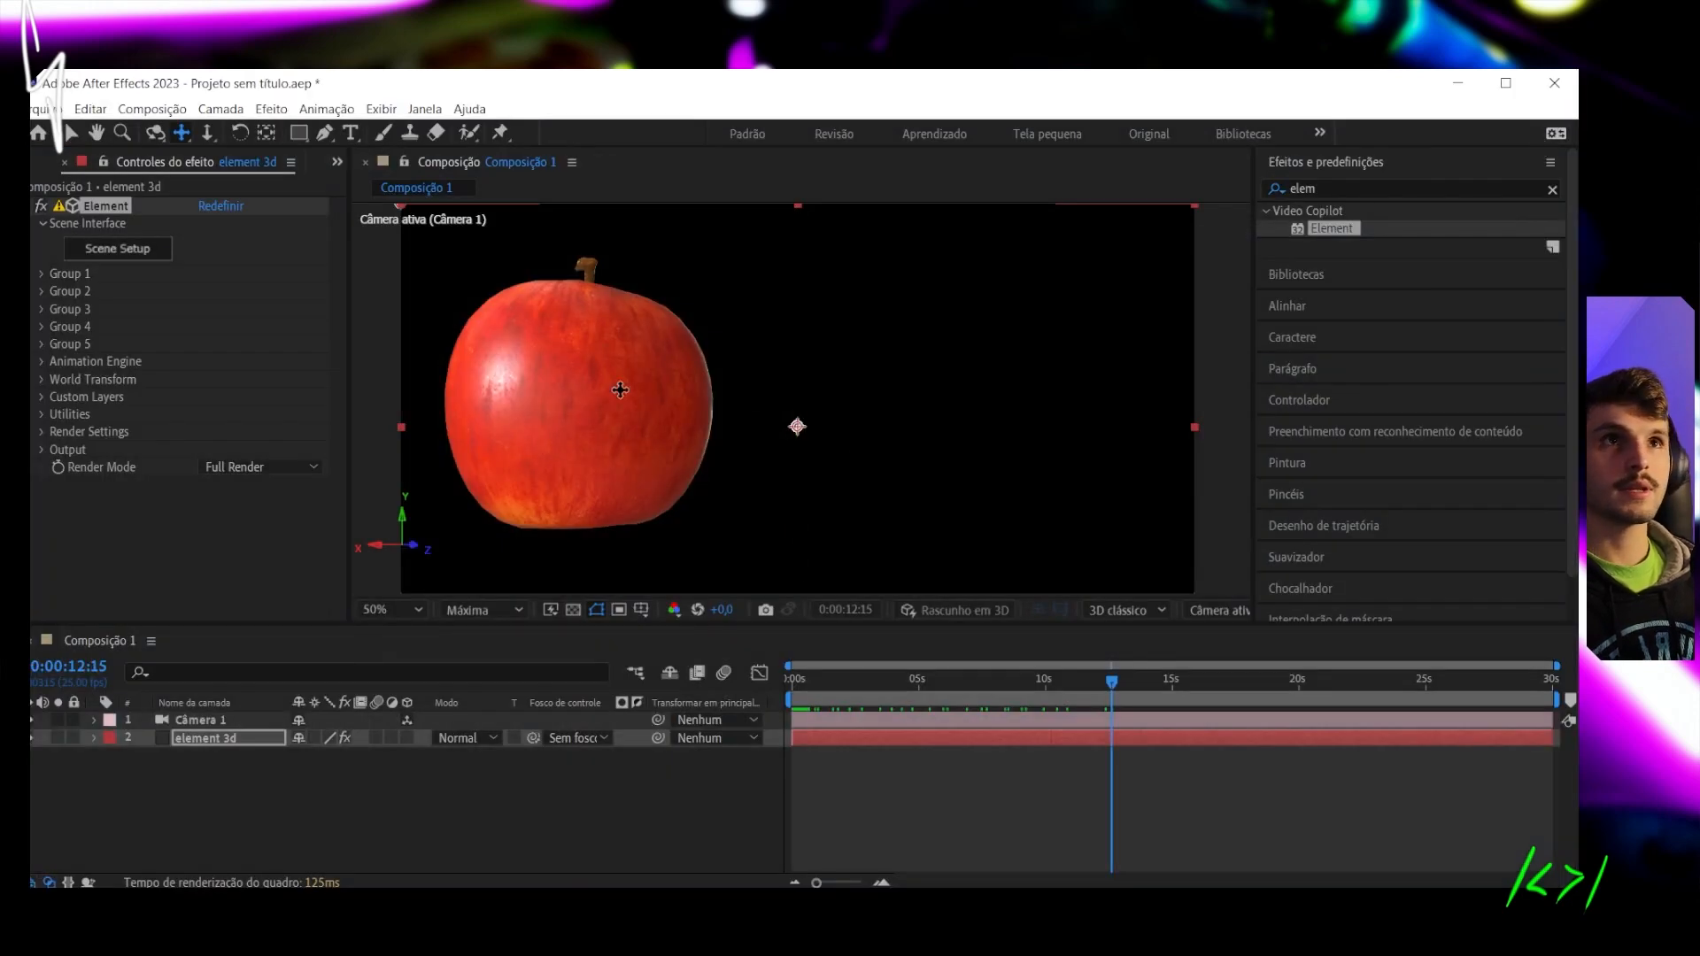
Pan the camera to bring the apple near the centre of the composition and deselect the element 3d layer
drag(696, 393, 887, 375)
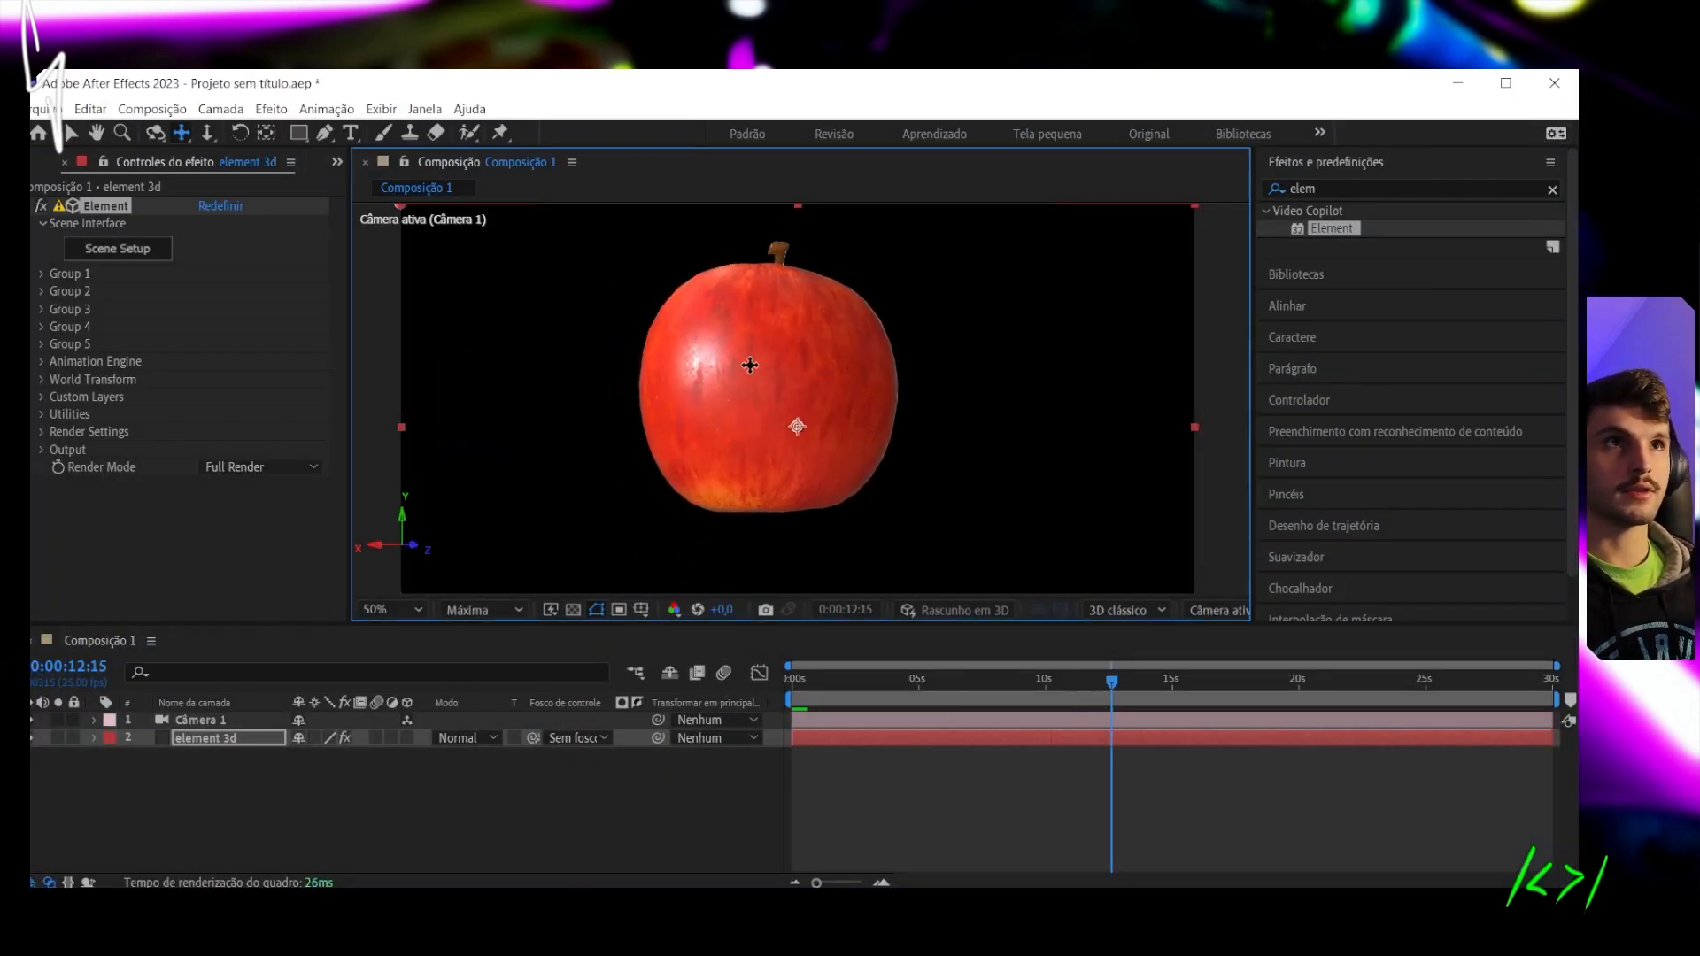
drag(746, 365, 720, 368)
drag(881, 349, 924, 338)
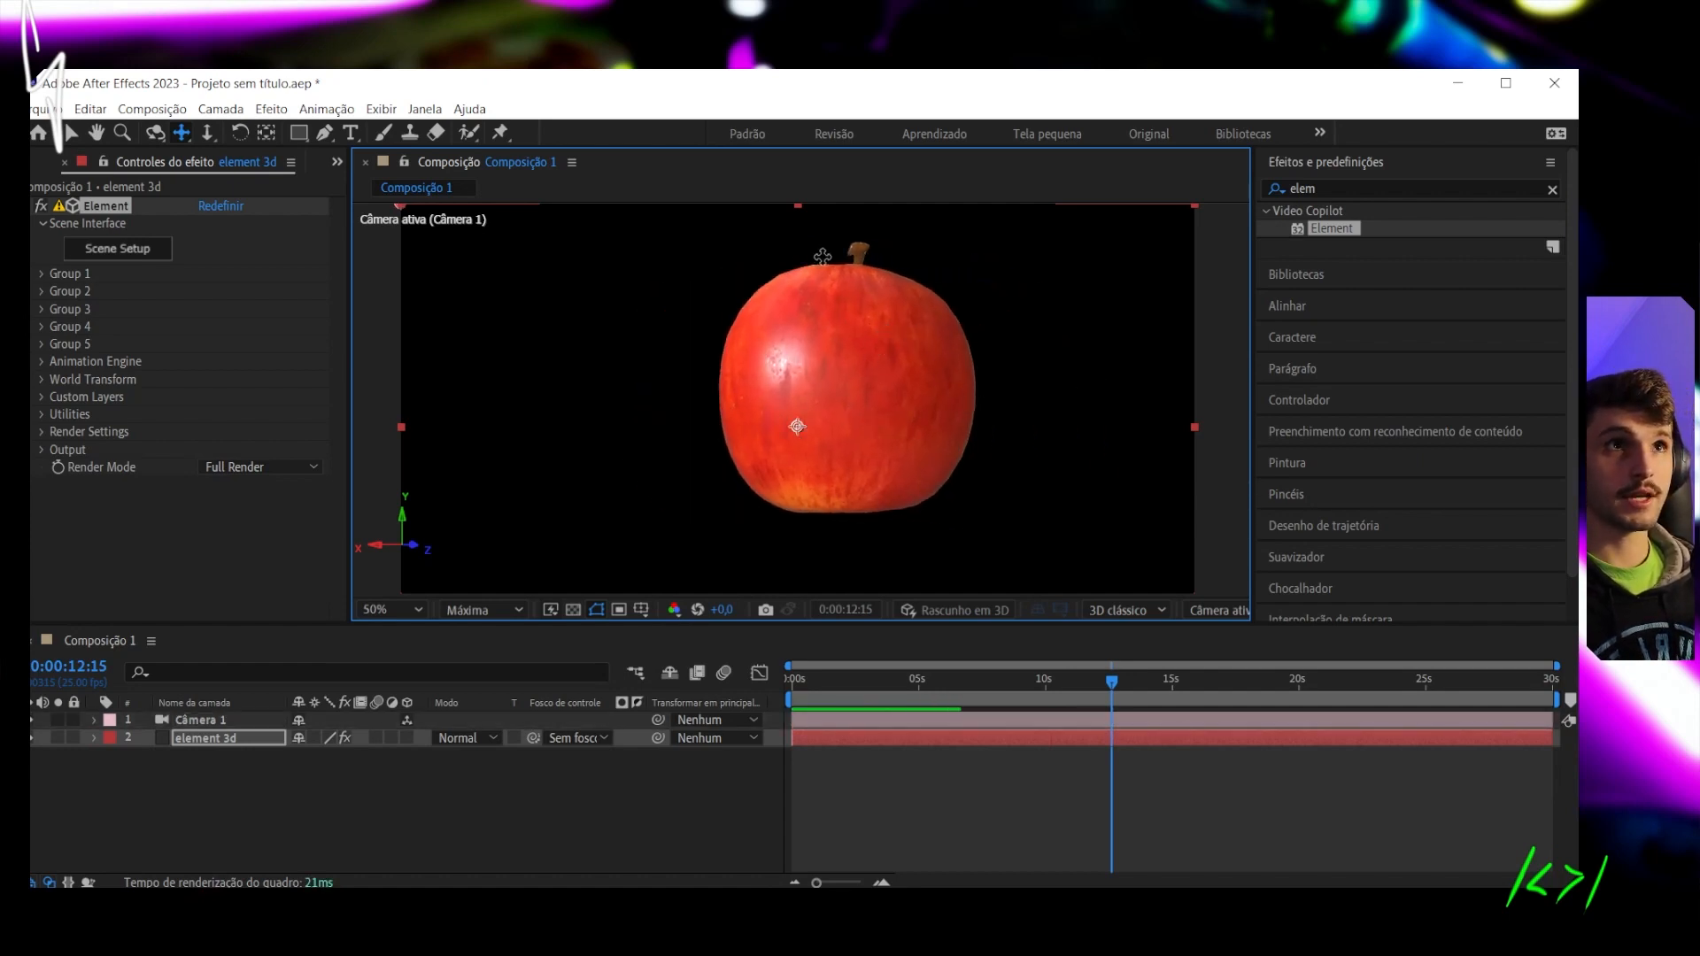
drag(730, 421, 631, 414)
click(576, 767)
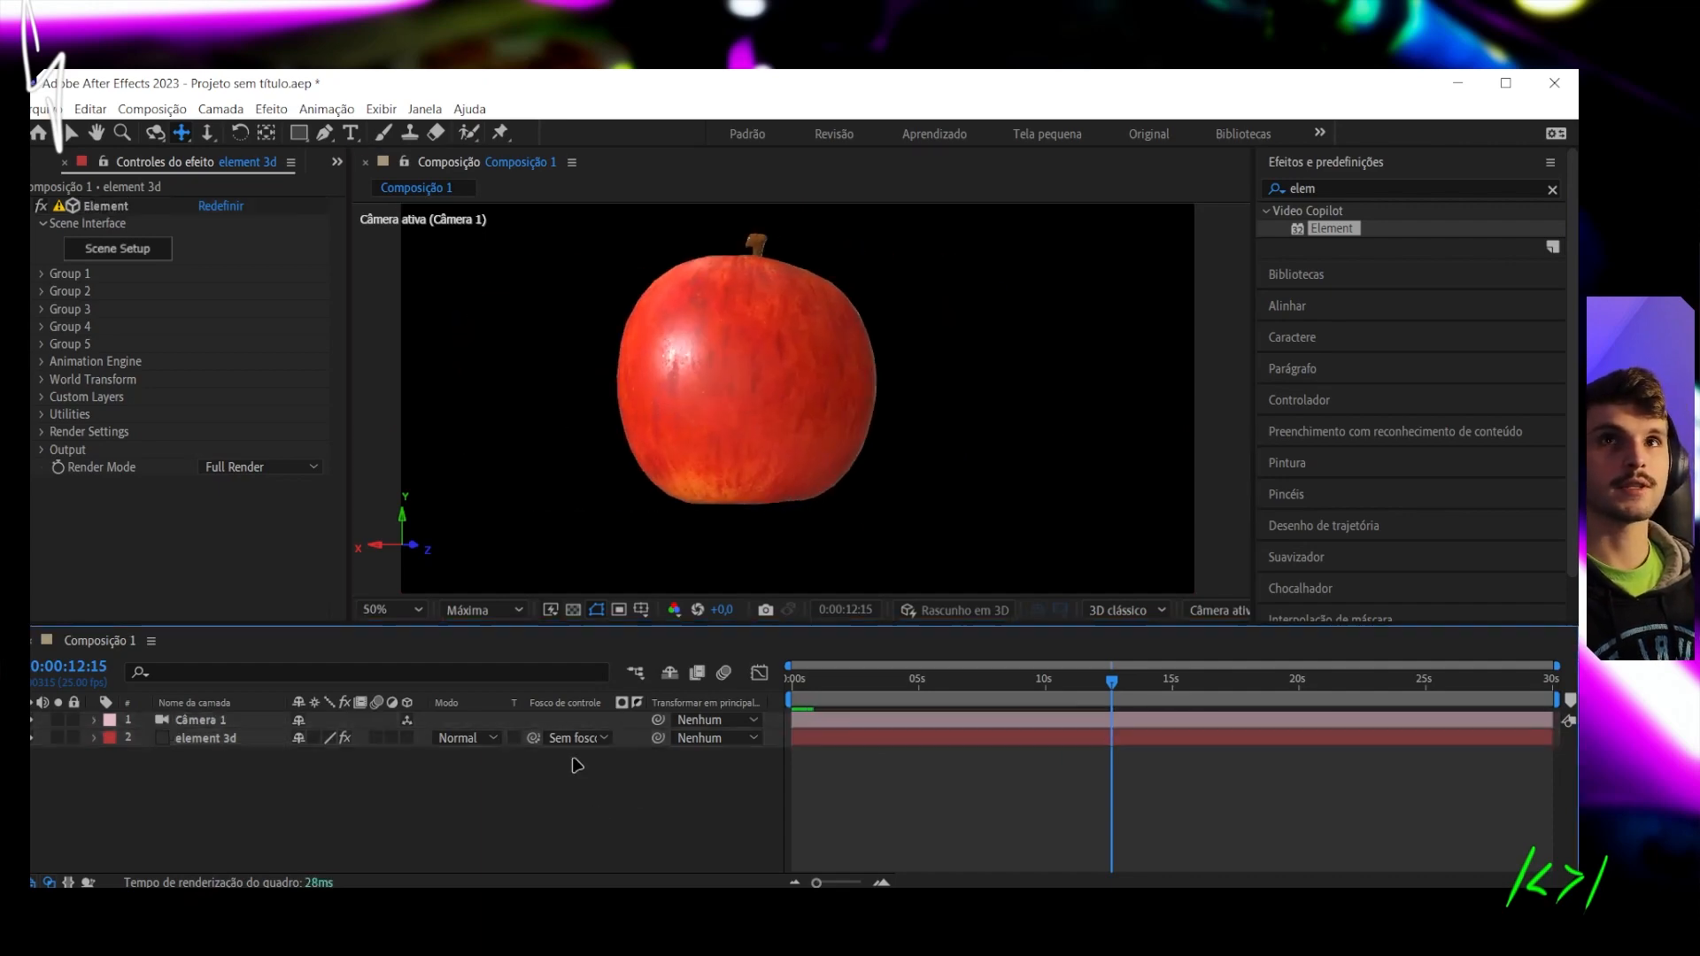
Create a group null for Group 1 of the Element effect
click(40, 275)
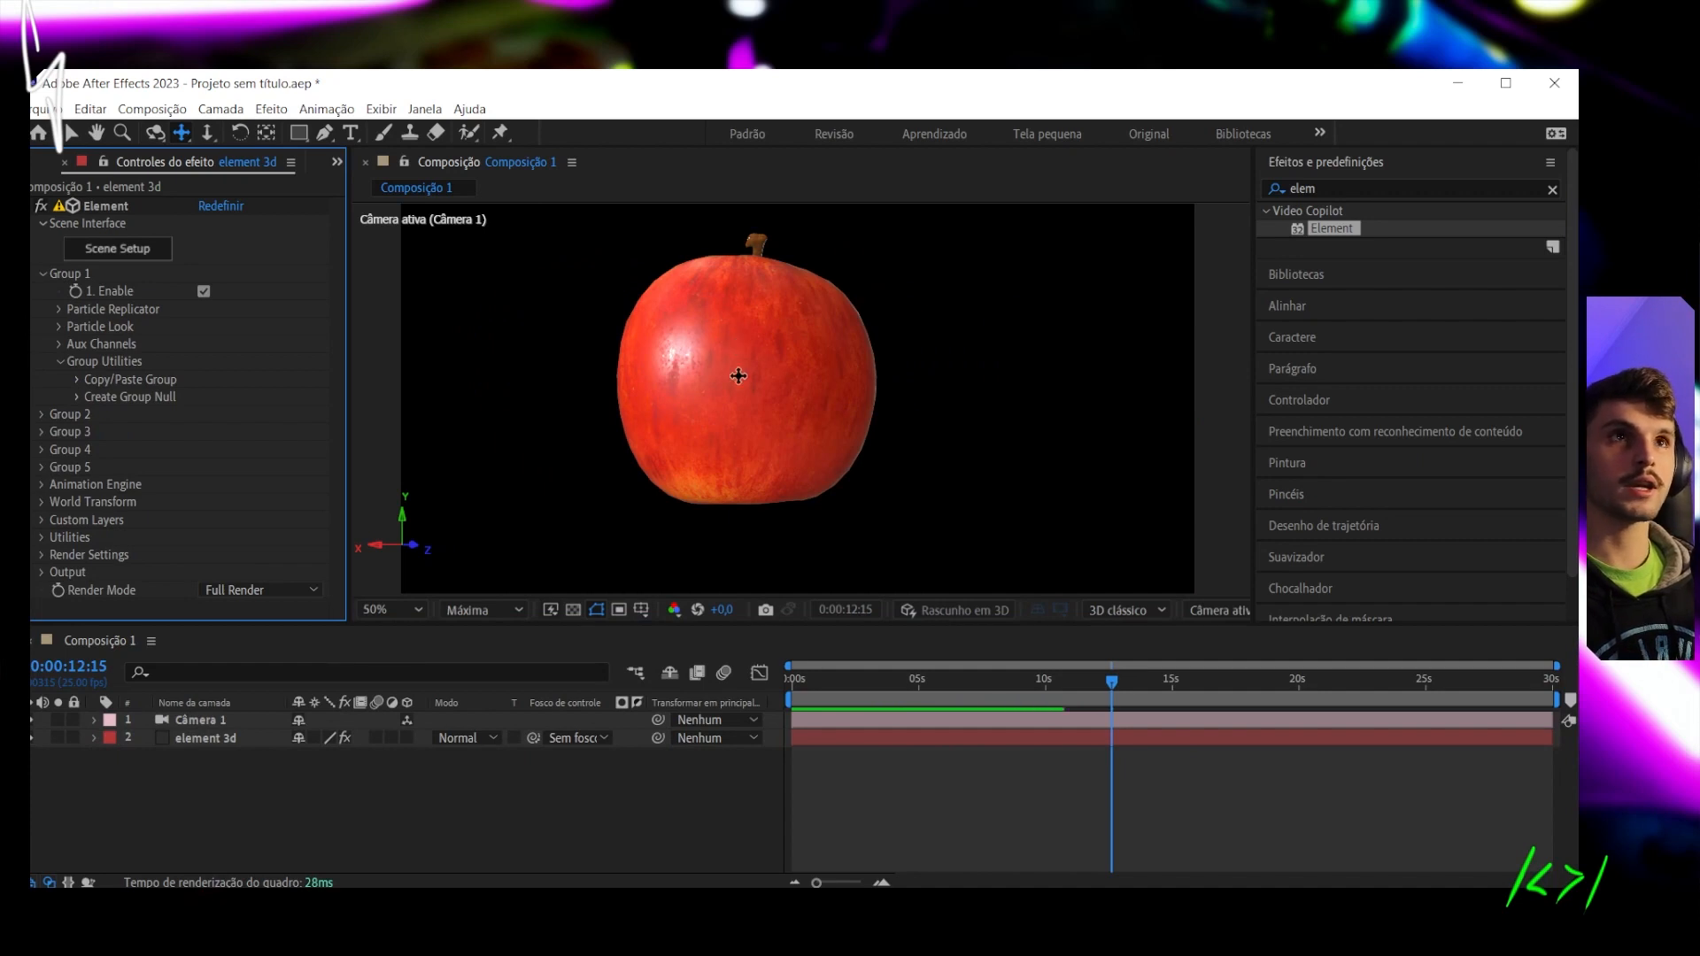
click(78, 397)
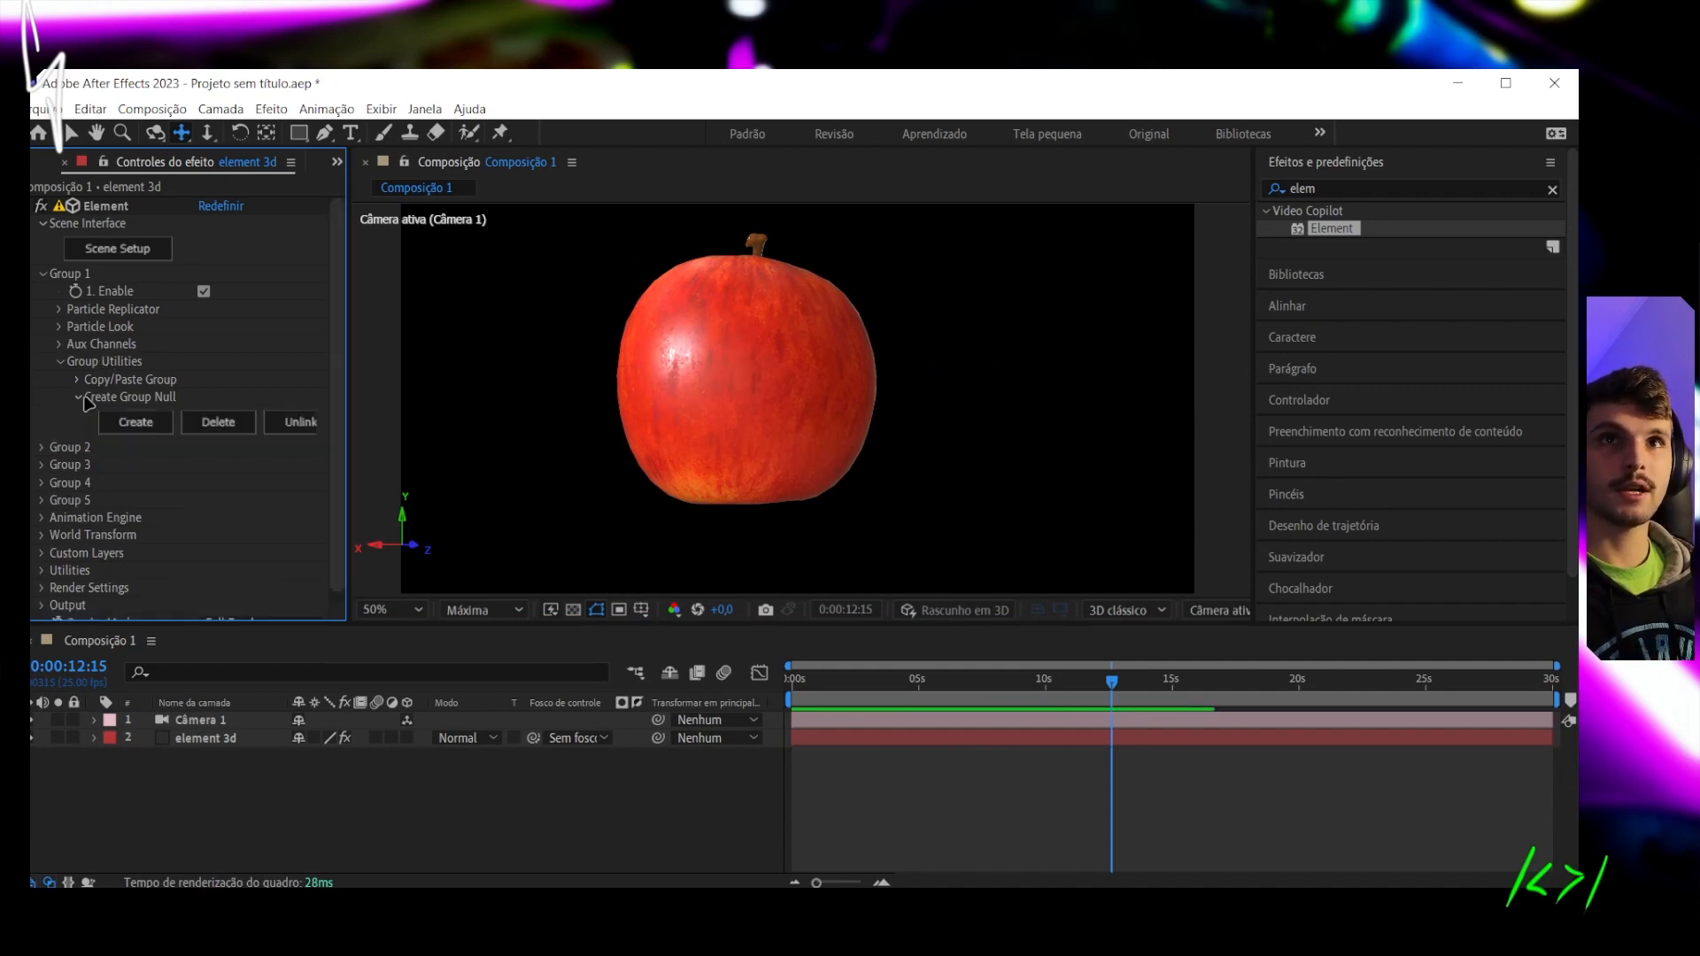
click(134, 424)
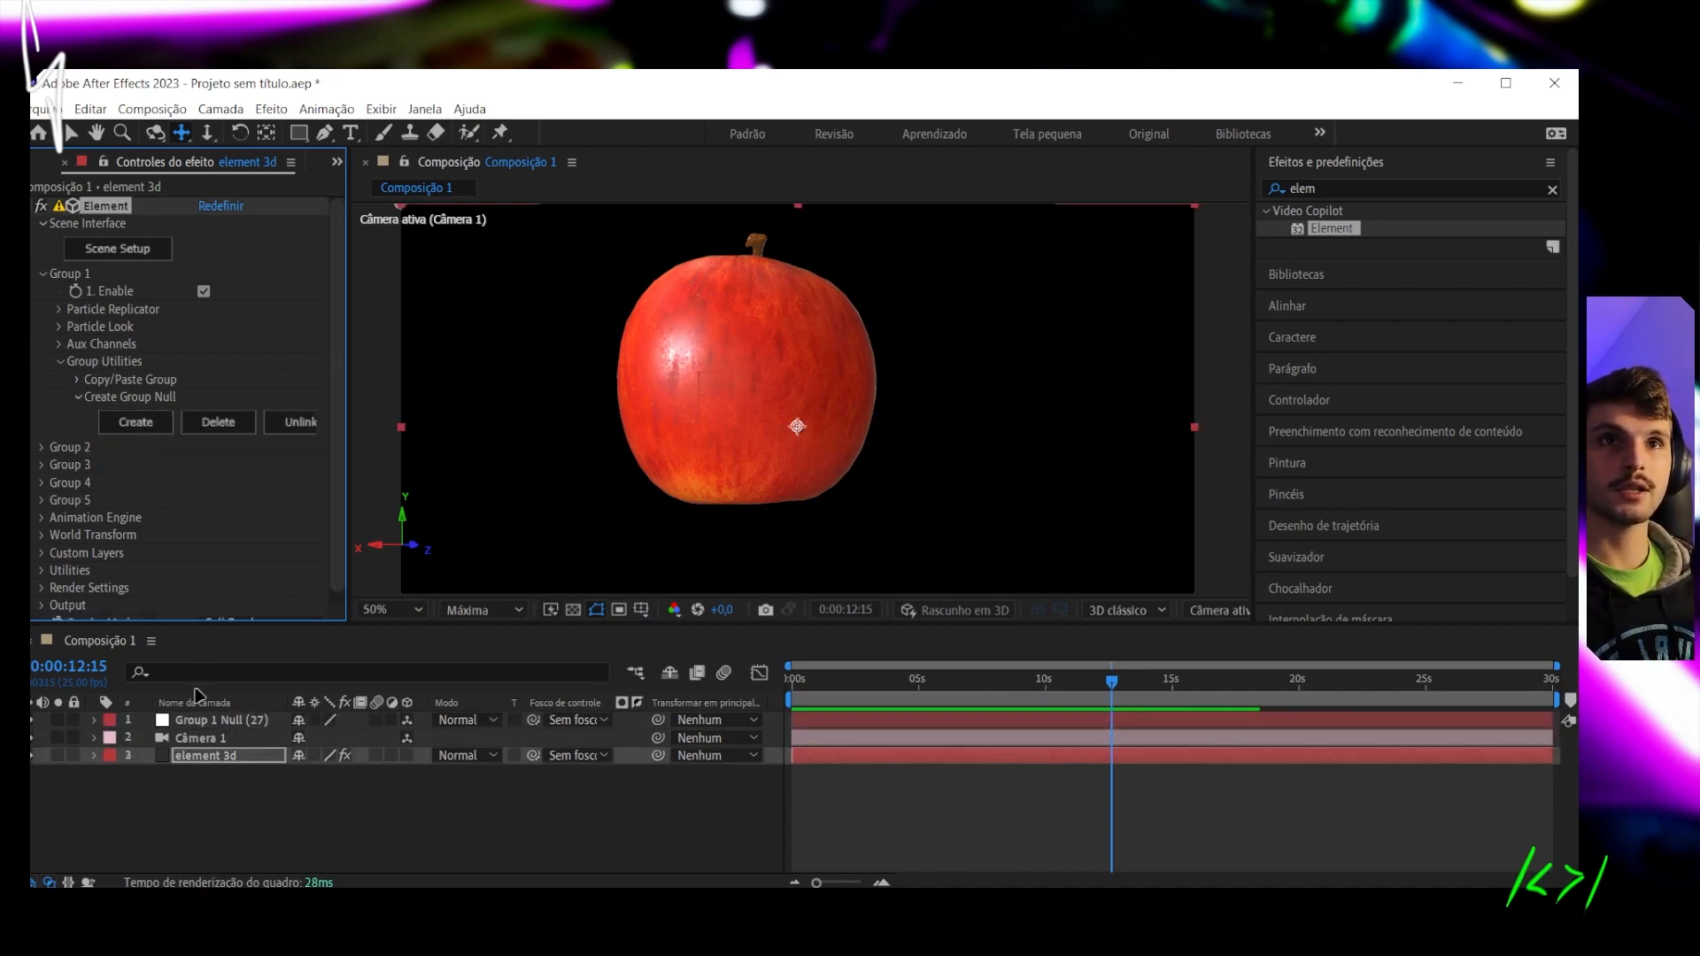
Select the Group 1 null, orbit and pull back the camera around the apple, and try moving the null along its X axis
click(202, 721)
alt+drag(804, 385, 844, 399)
alt+right_drag(844, 397, 865, 470)
alt+middle_drag(850, 428, 858, 375)
alt+right_drag(836, 345, 846, 399)
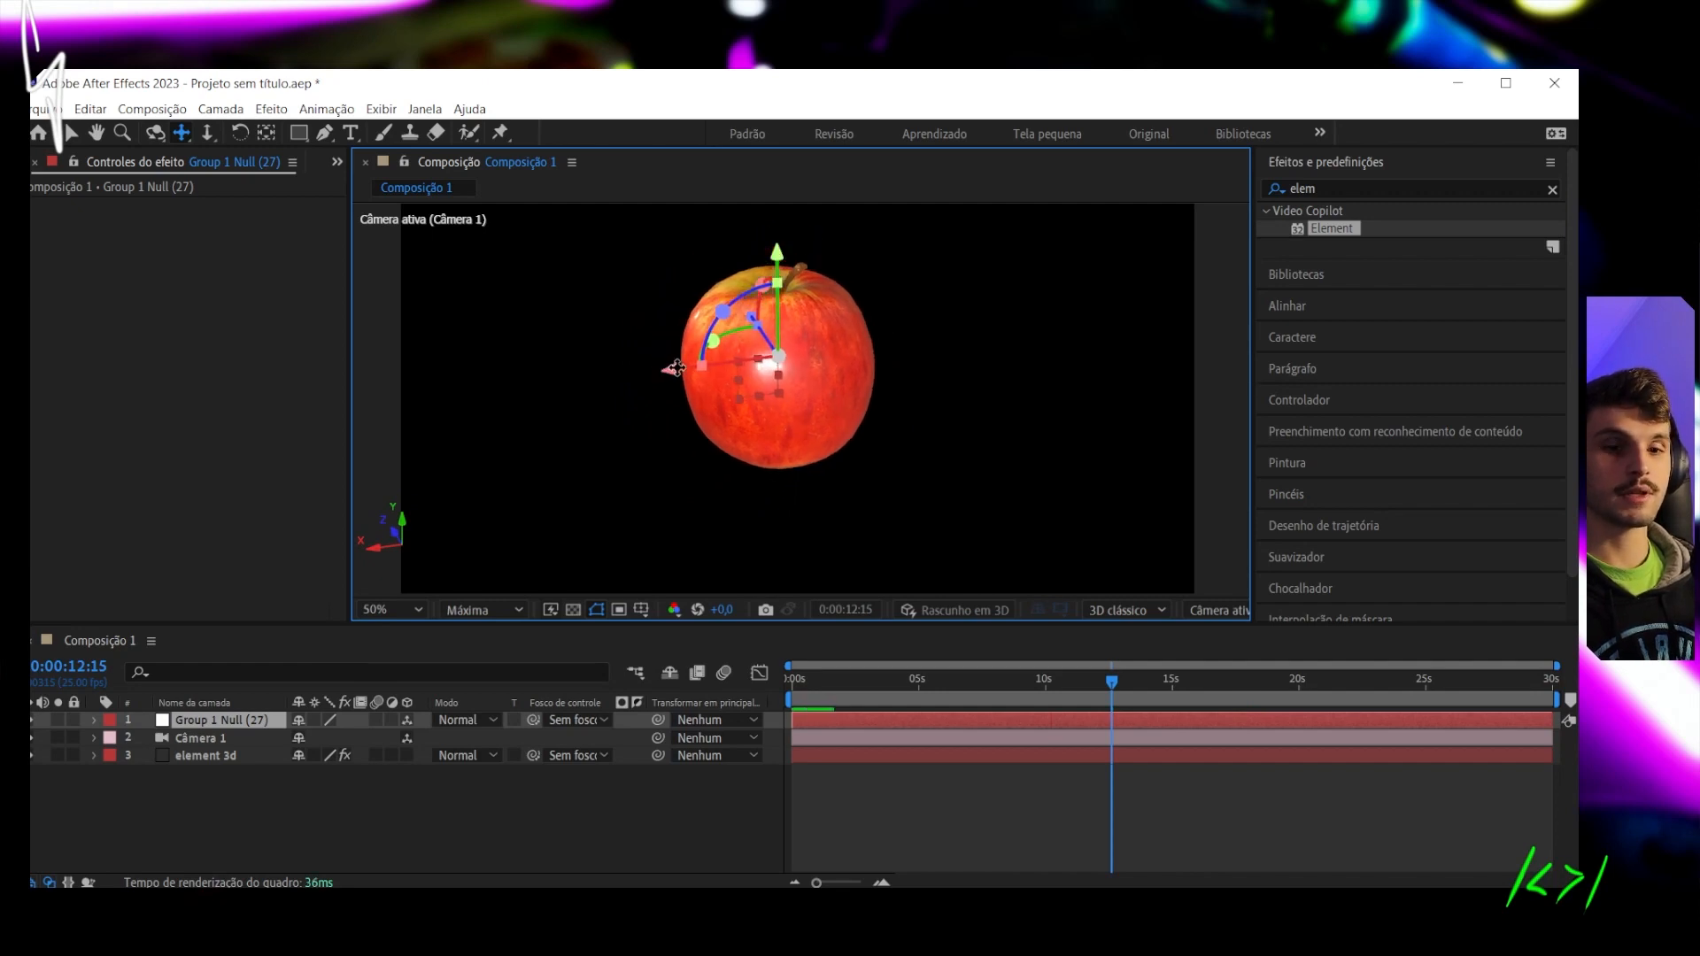
key(v)
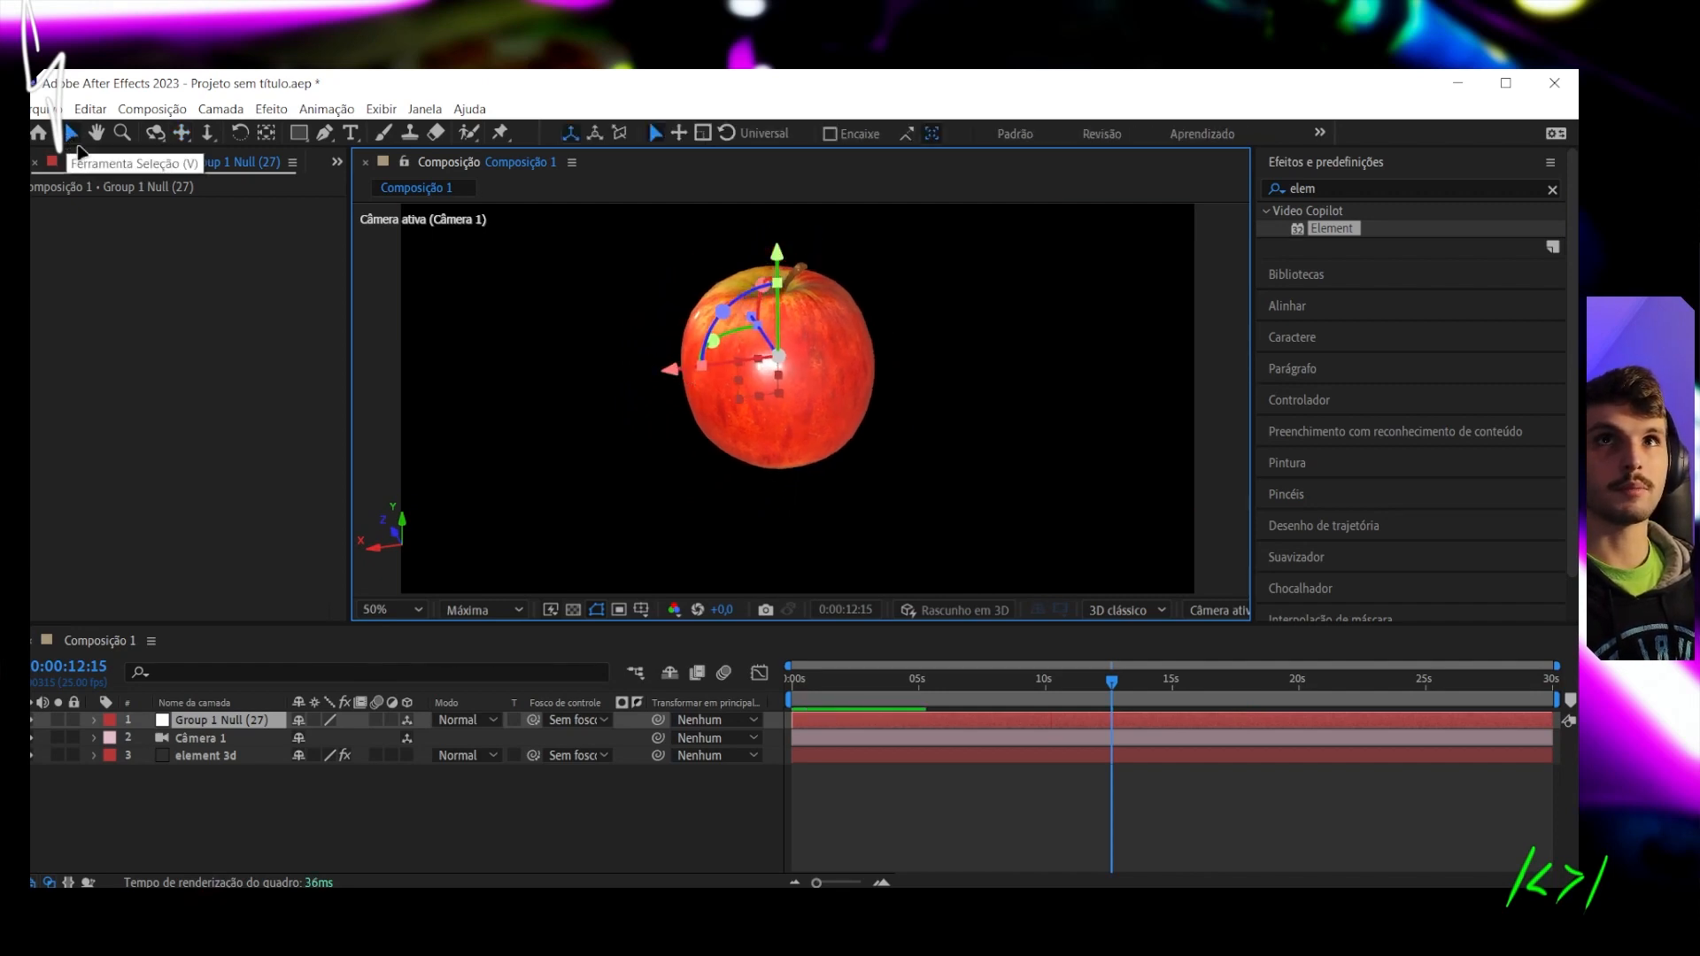
drag(673, 369, 653, 413)
key(ctrl+z)
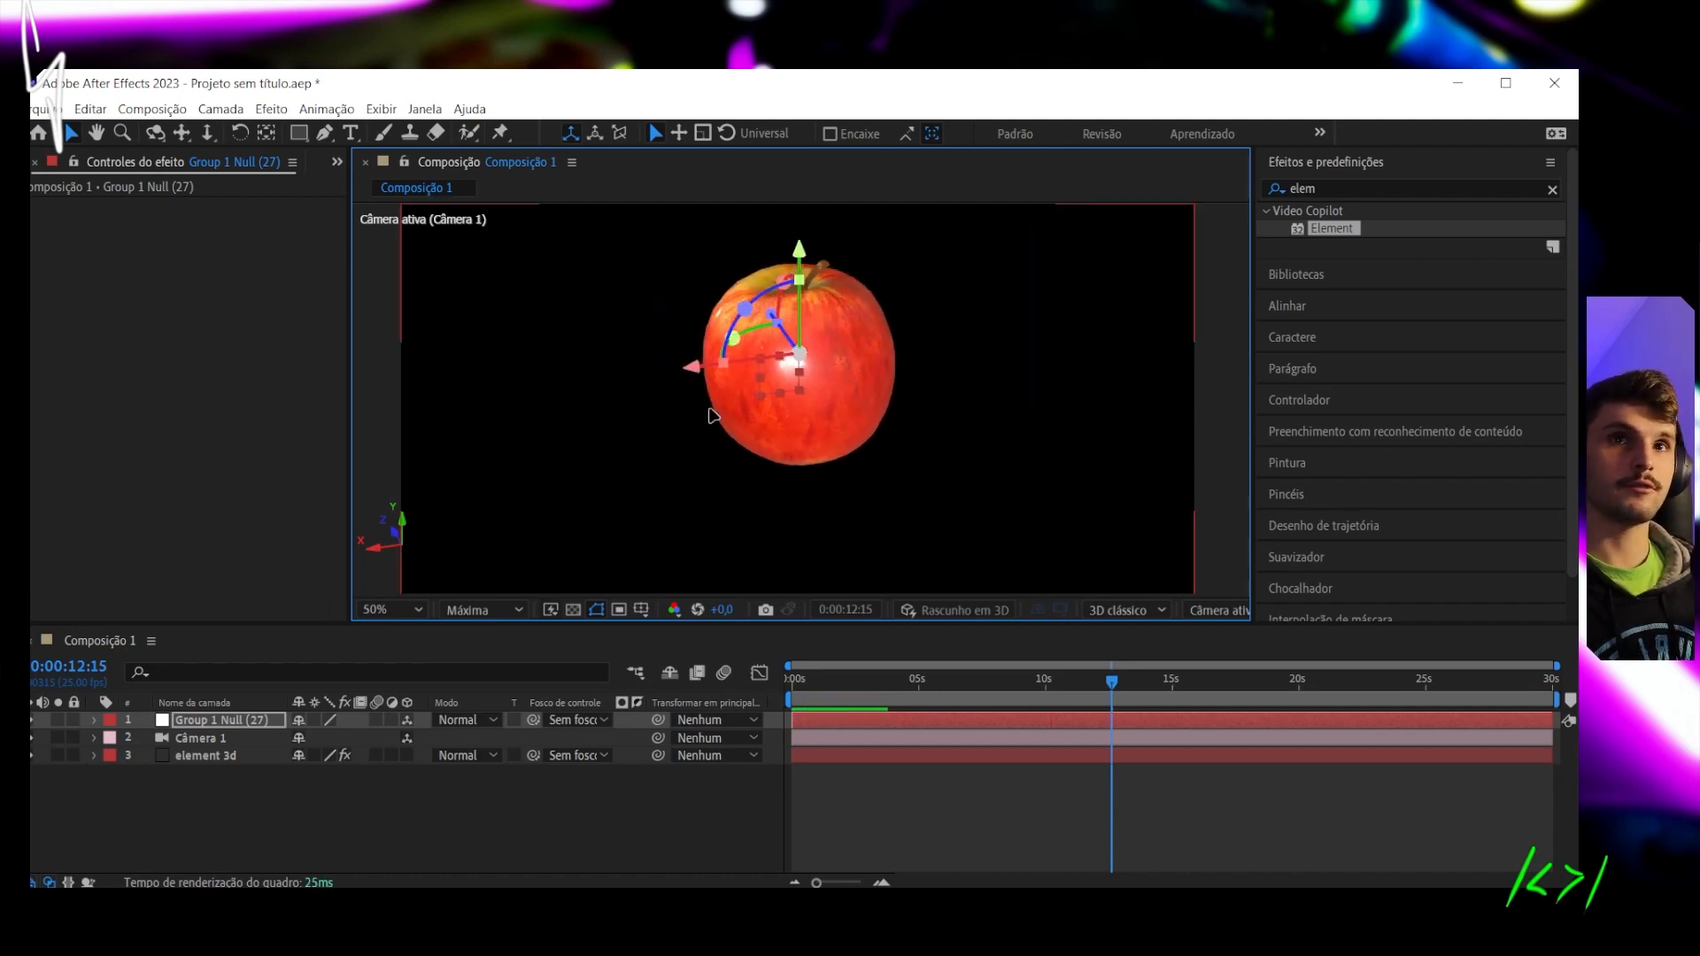
Reopen the element 3d layer's Scene Setup and add a box primitive beside the apple in the Group Folder
click(235, 737)
click(250, 722)
click(252, 753)
click(135, 249)
click(572, 153)
click(536, 182)
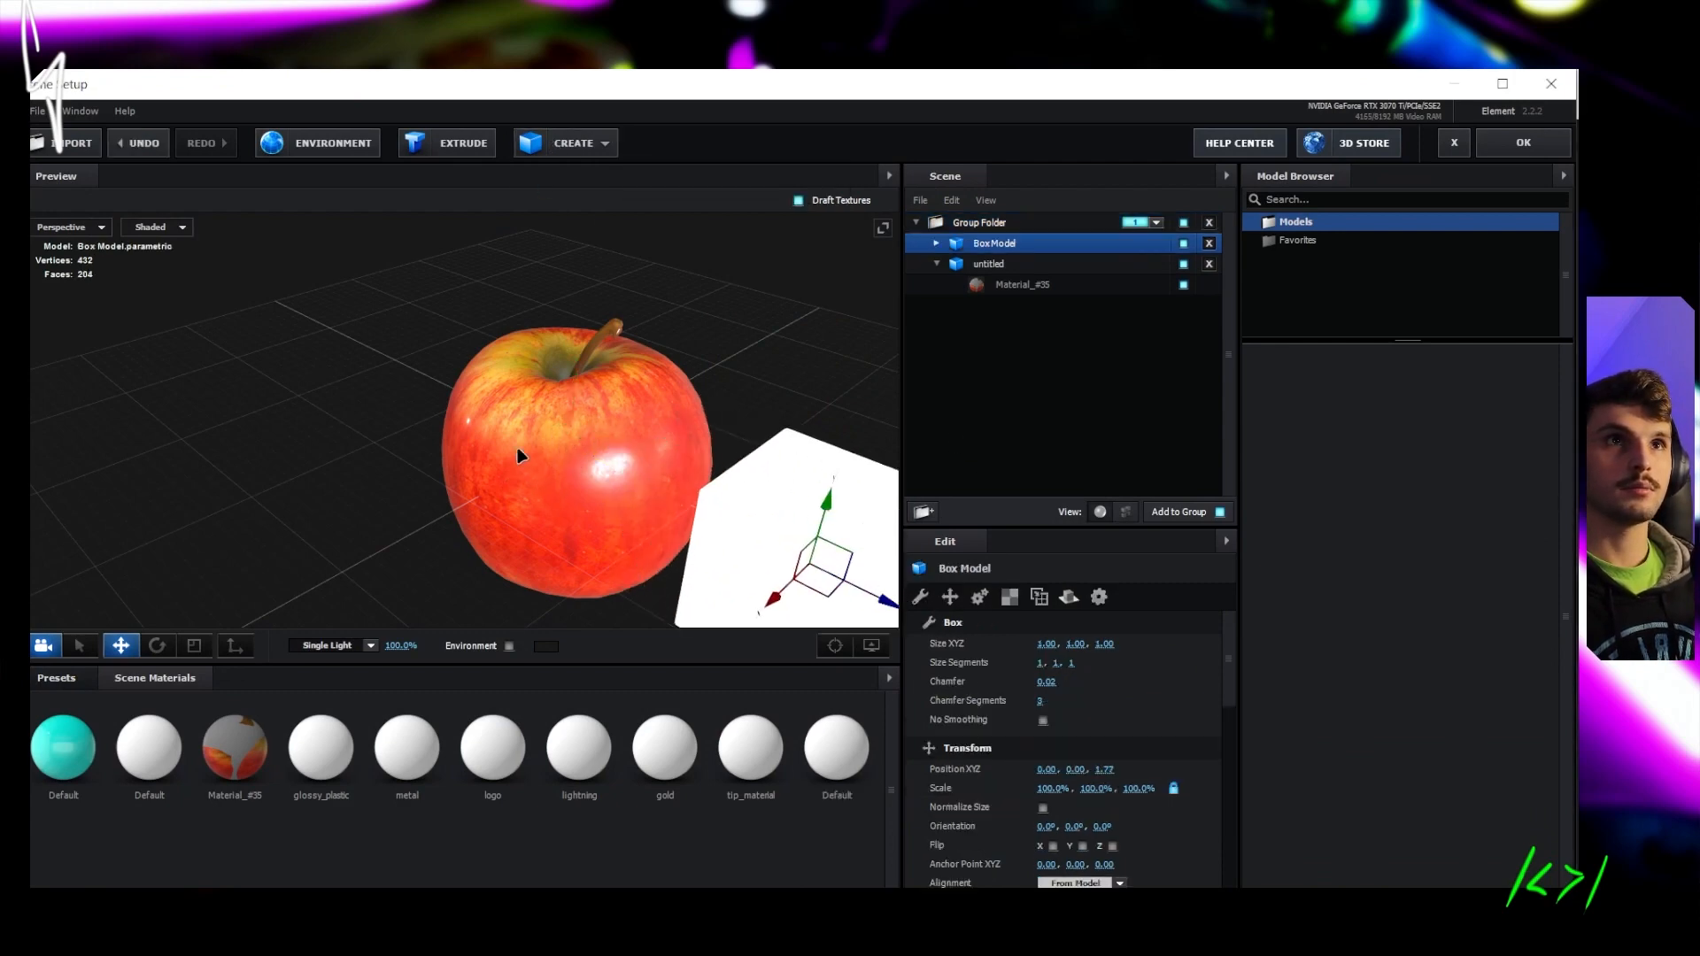
click(521, 456)
scroll(726, 472, down, 3)
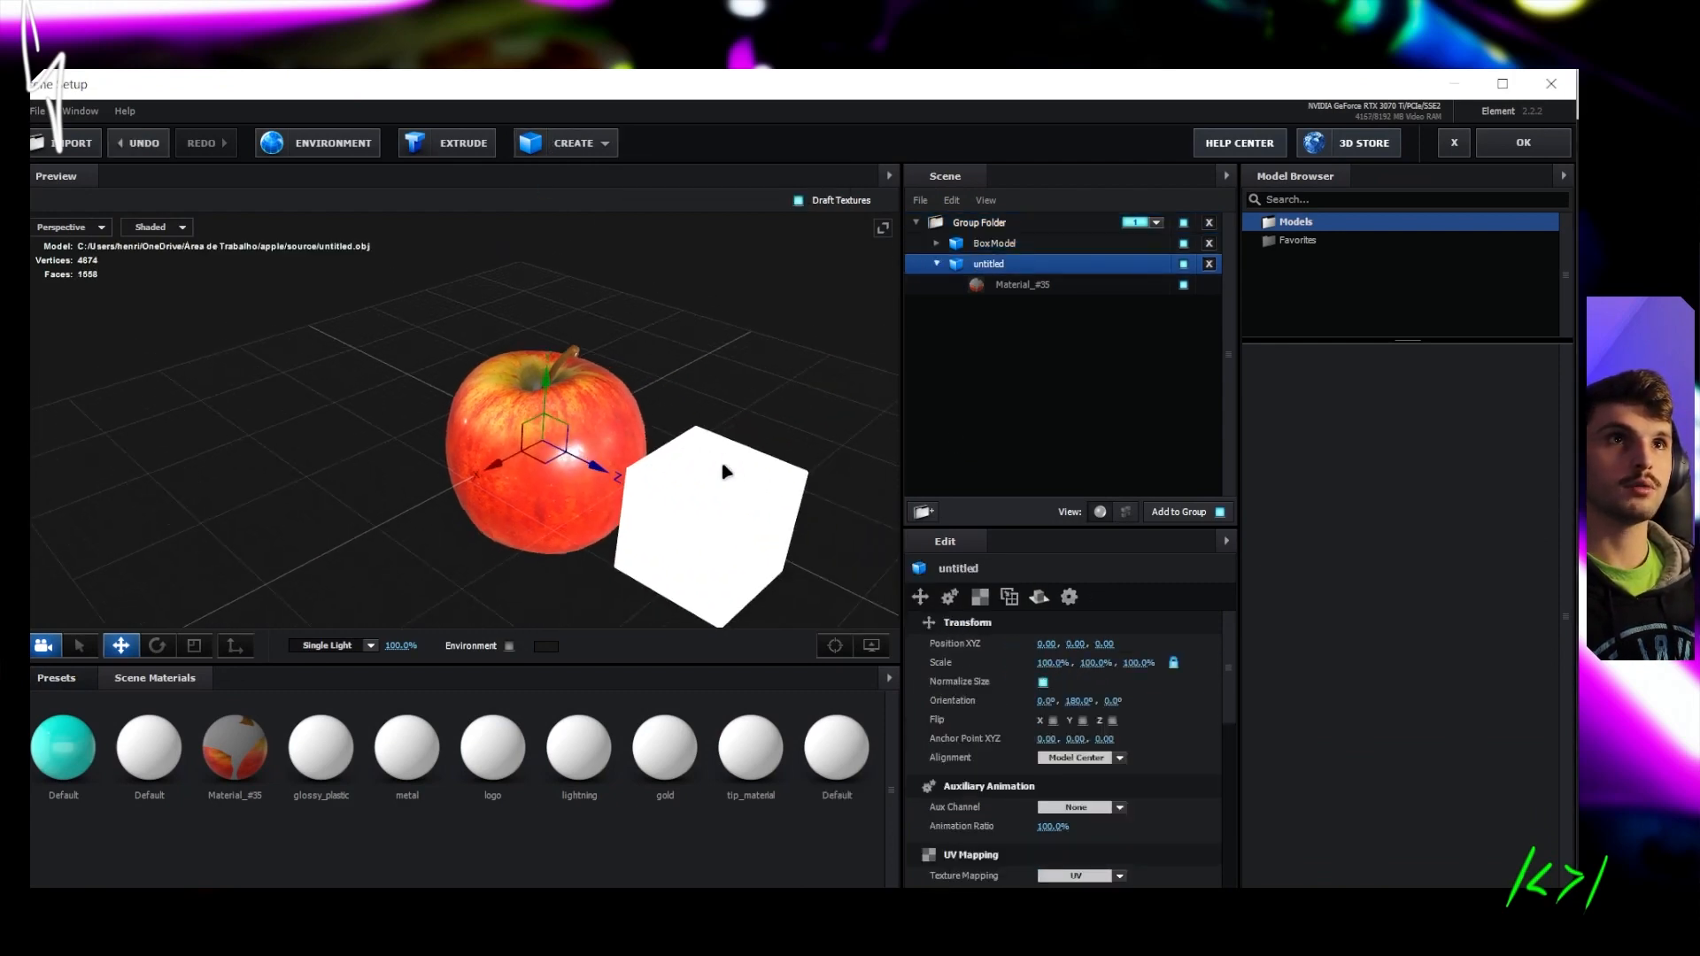
click(1044, 245)
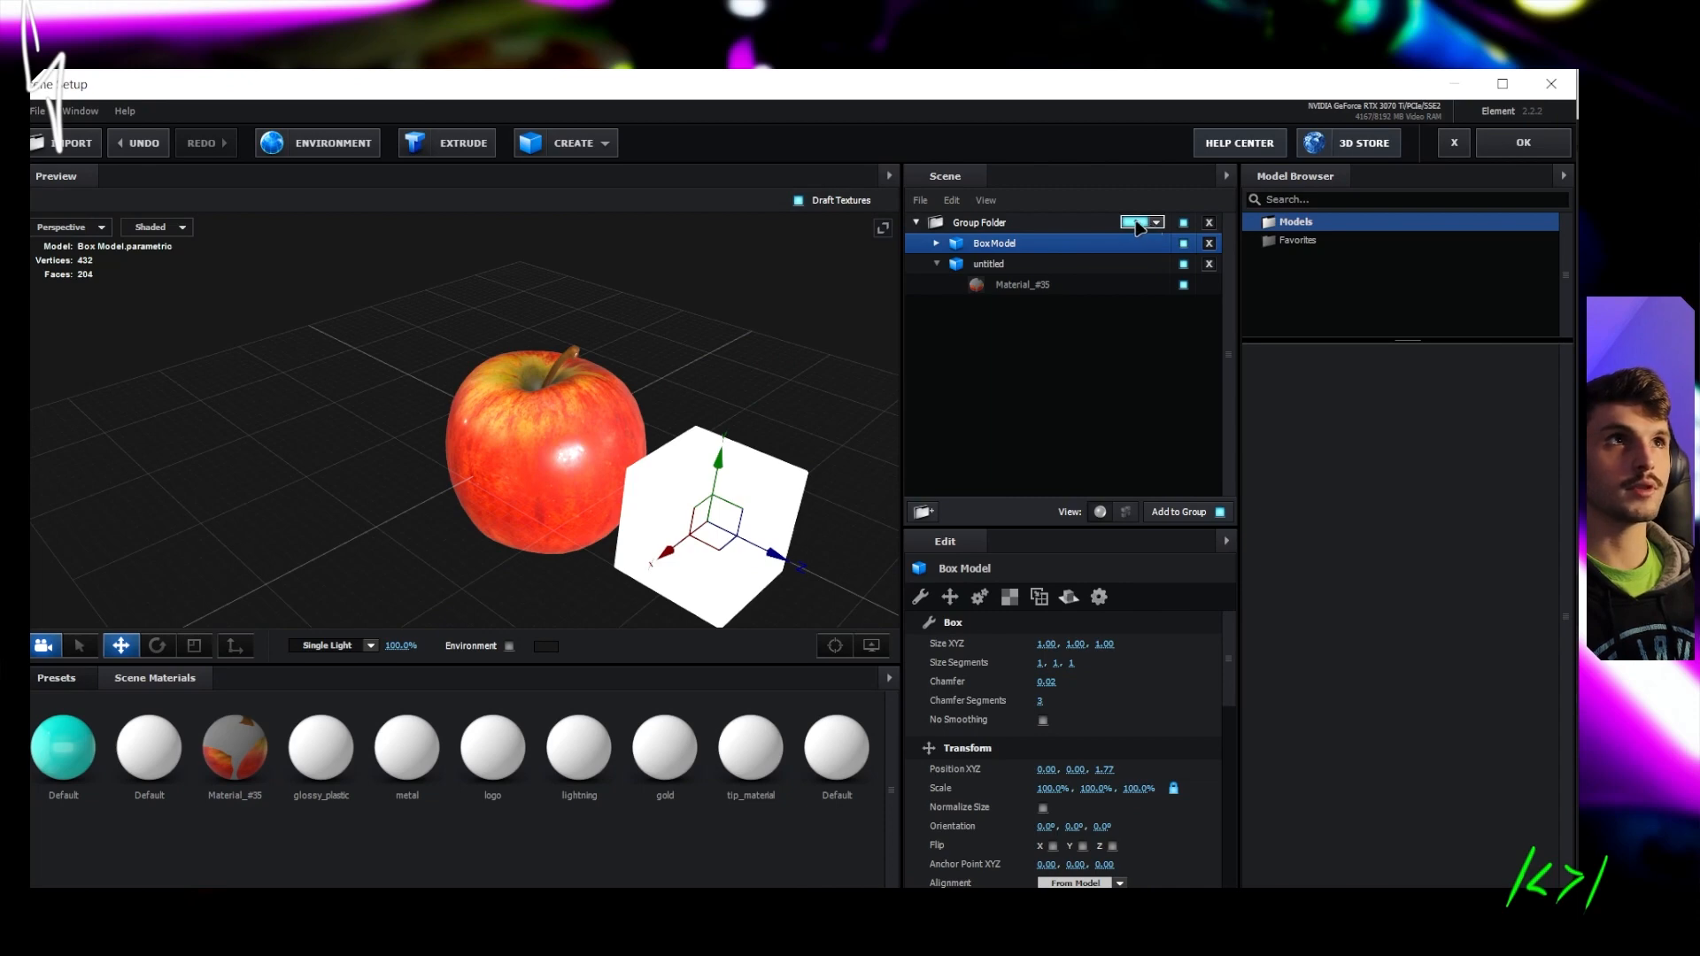
click(1067, 265)
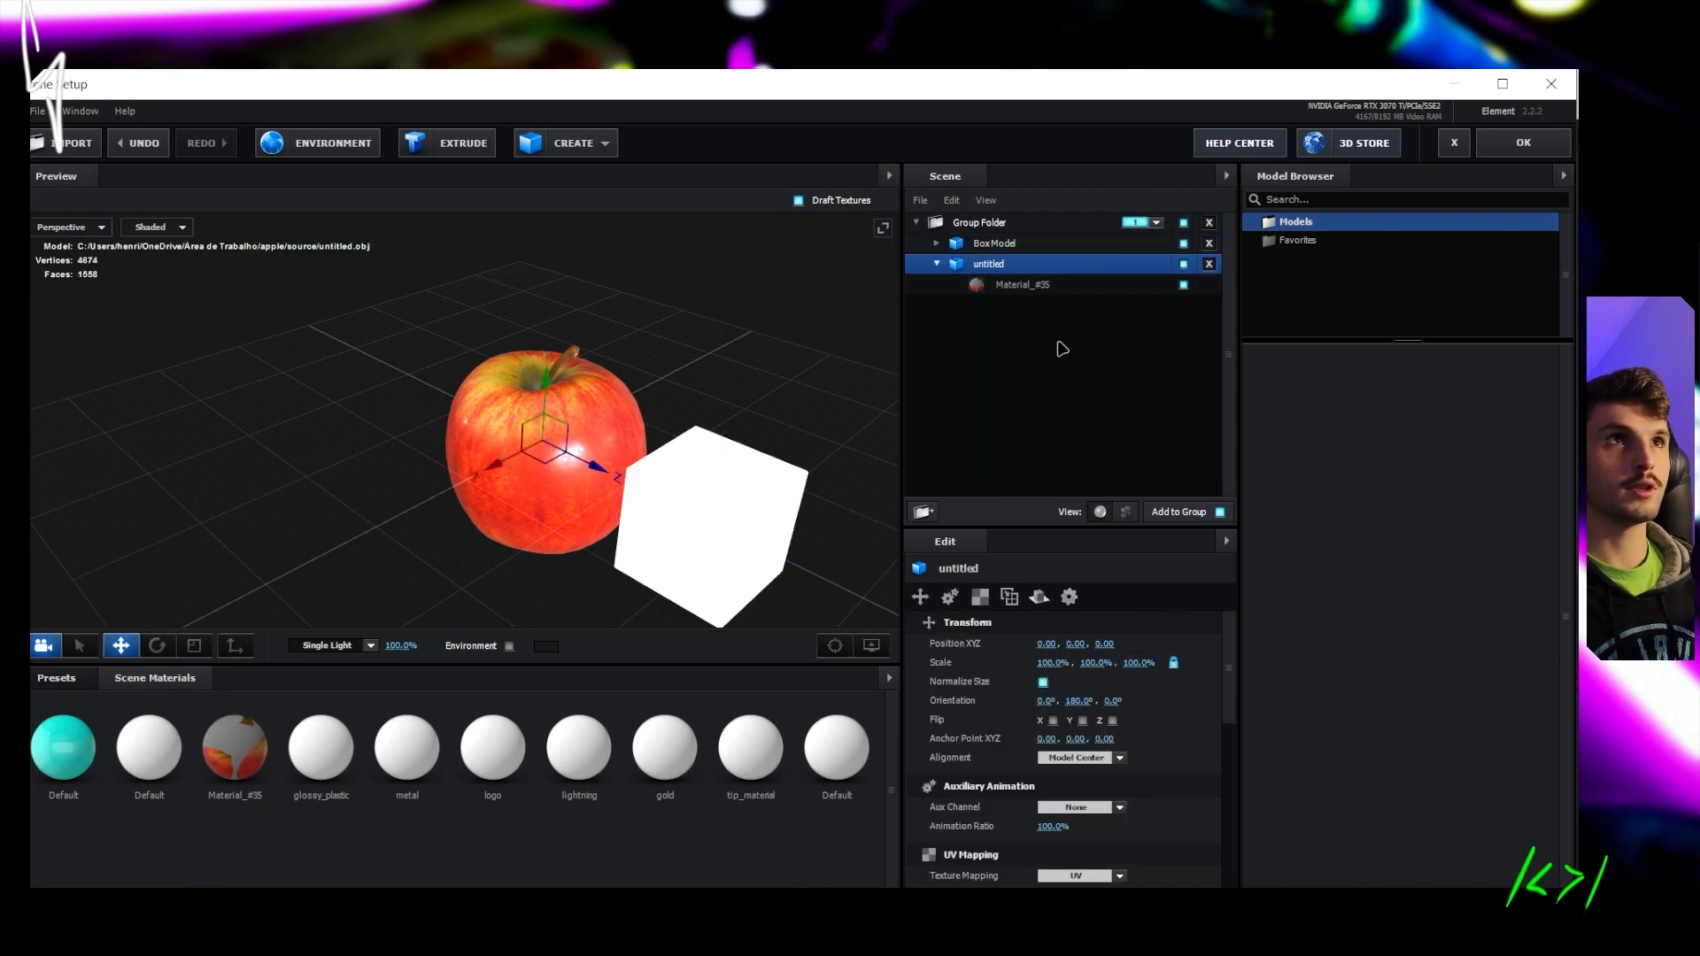
Create a sphere primitive, place it outside the Group Folder, and assign it to group 2
click(567, 144)
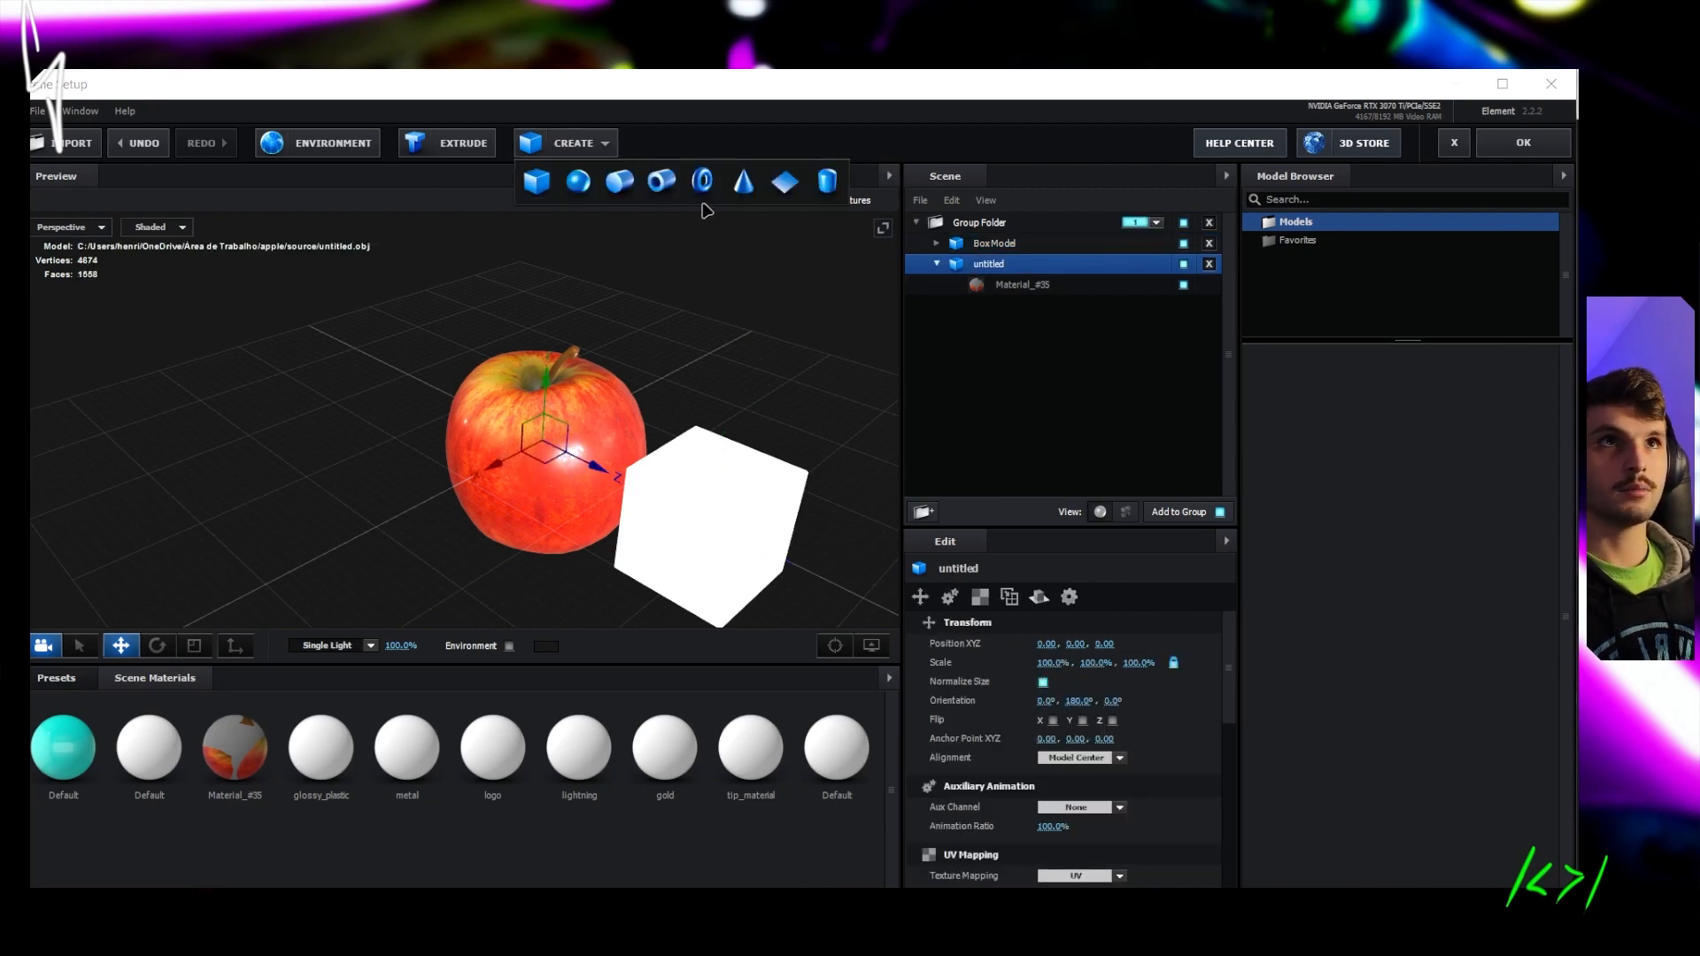
click(576, 183)
drag(1029, 251, 1042, 420)
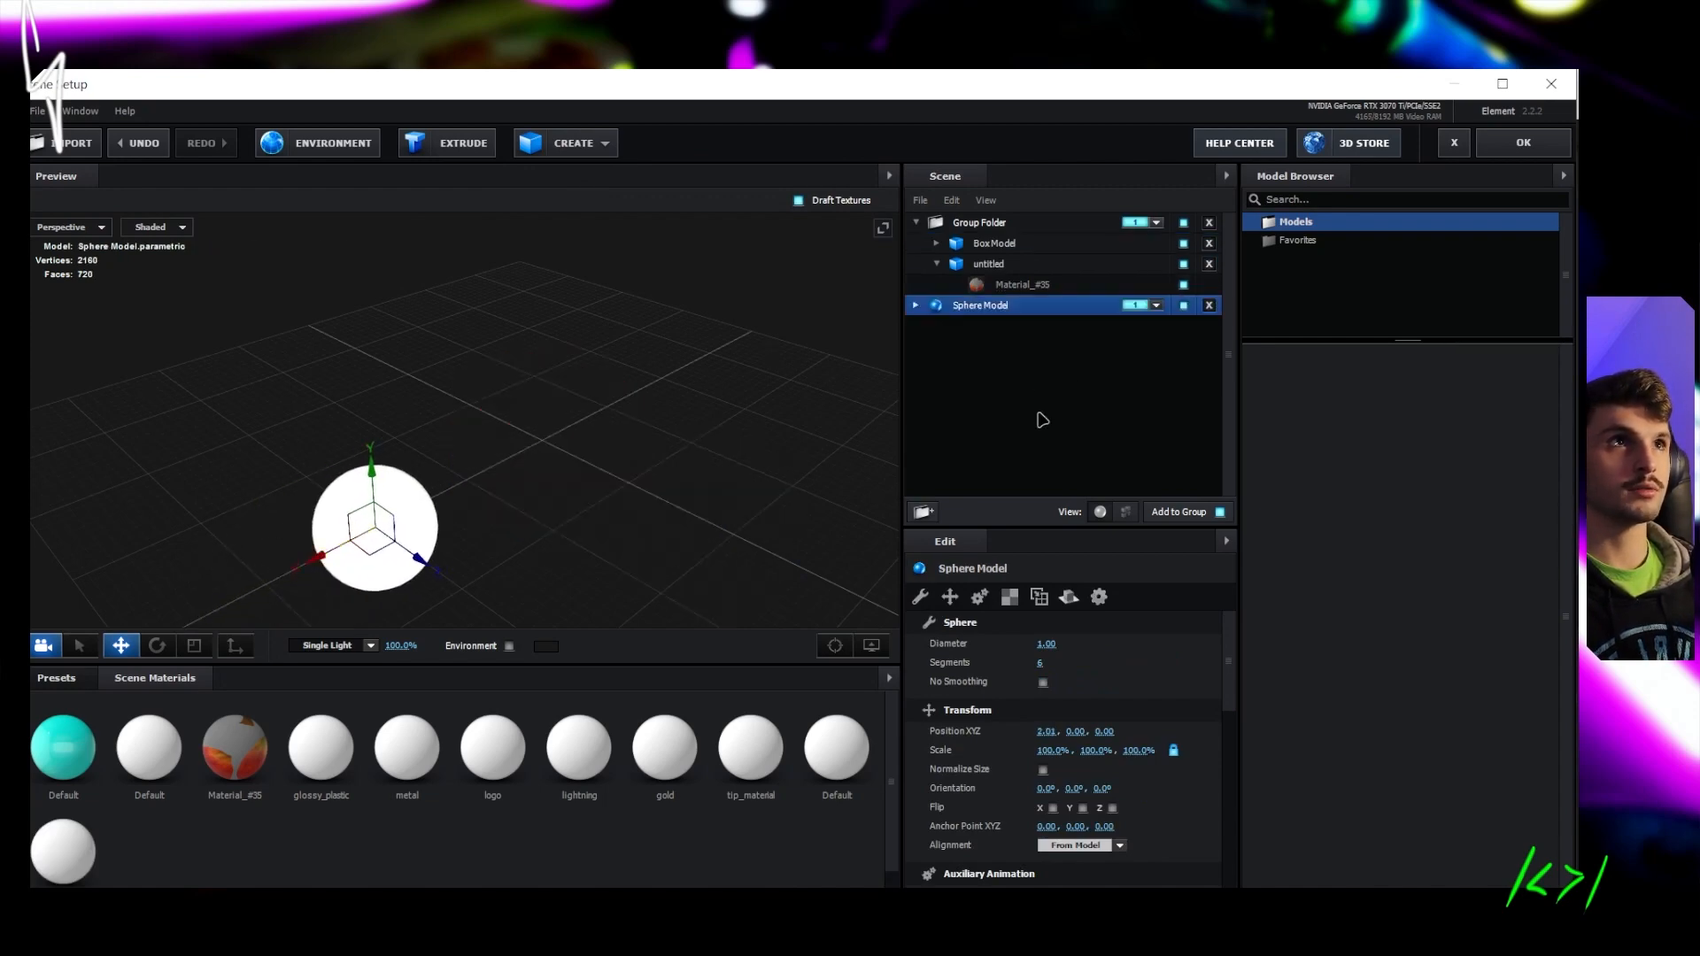
click(1155, 304)
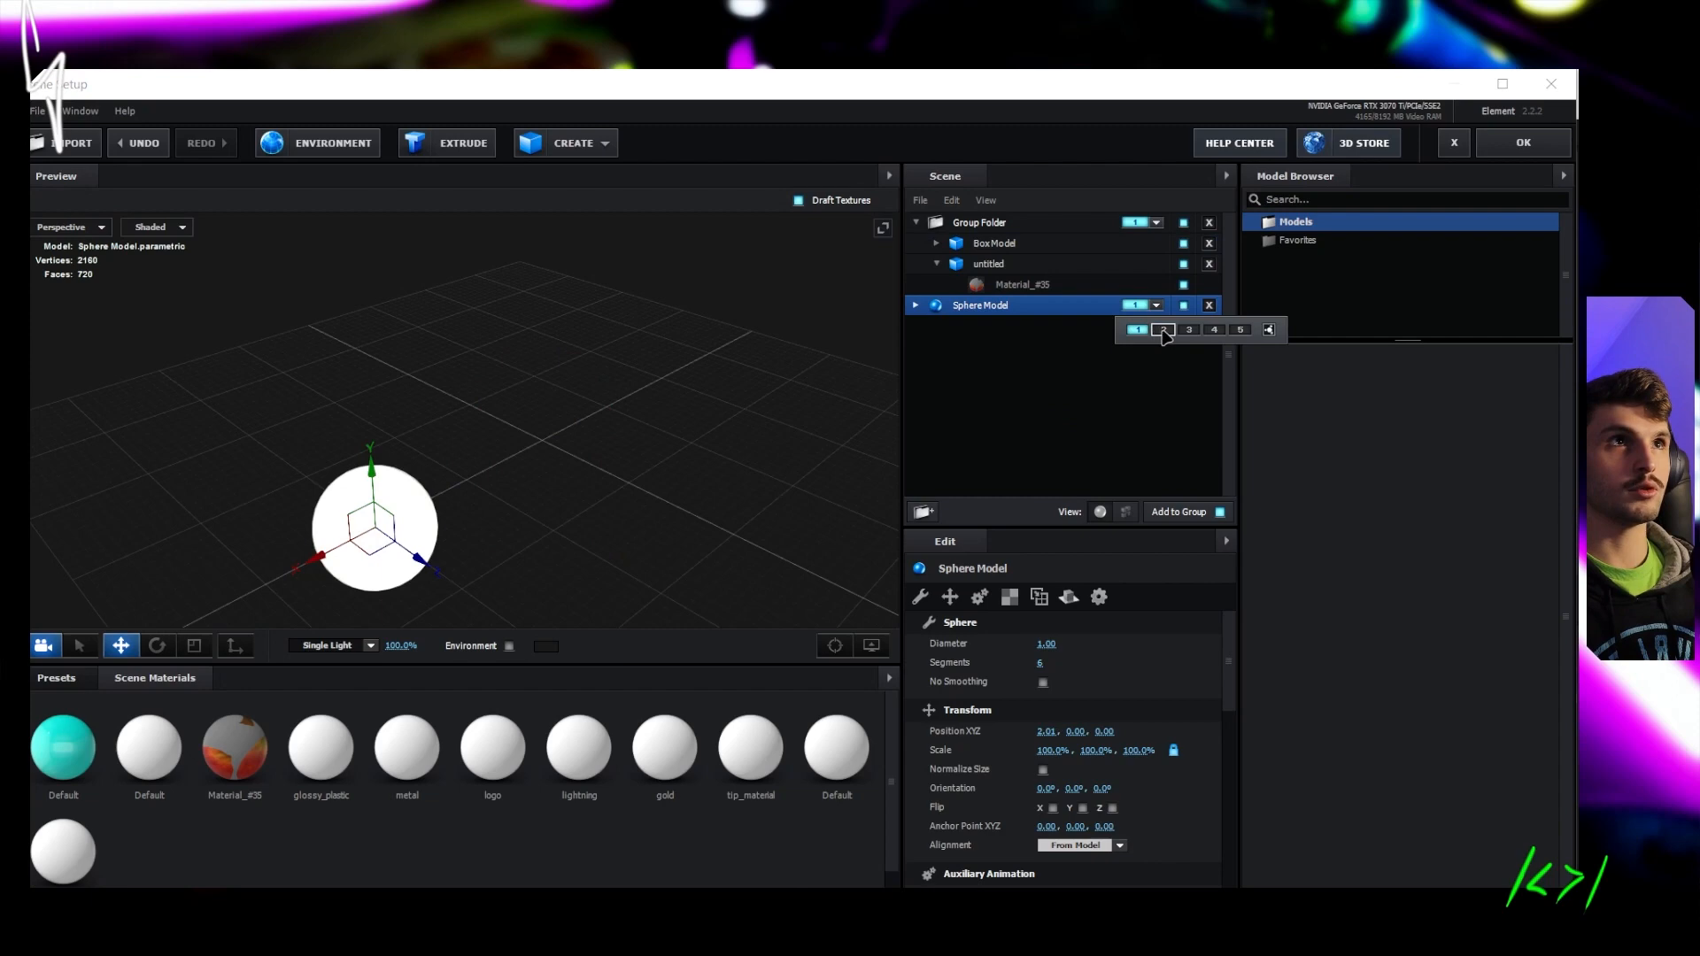
click(1162, 330)
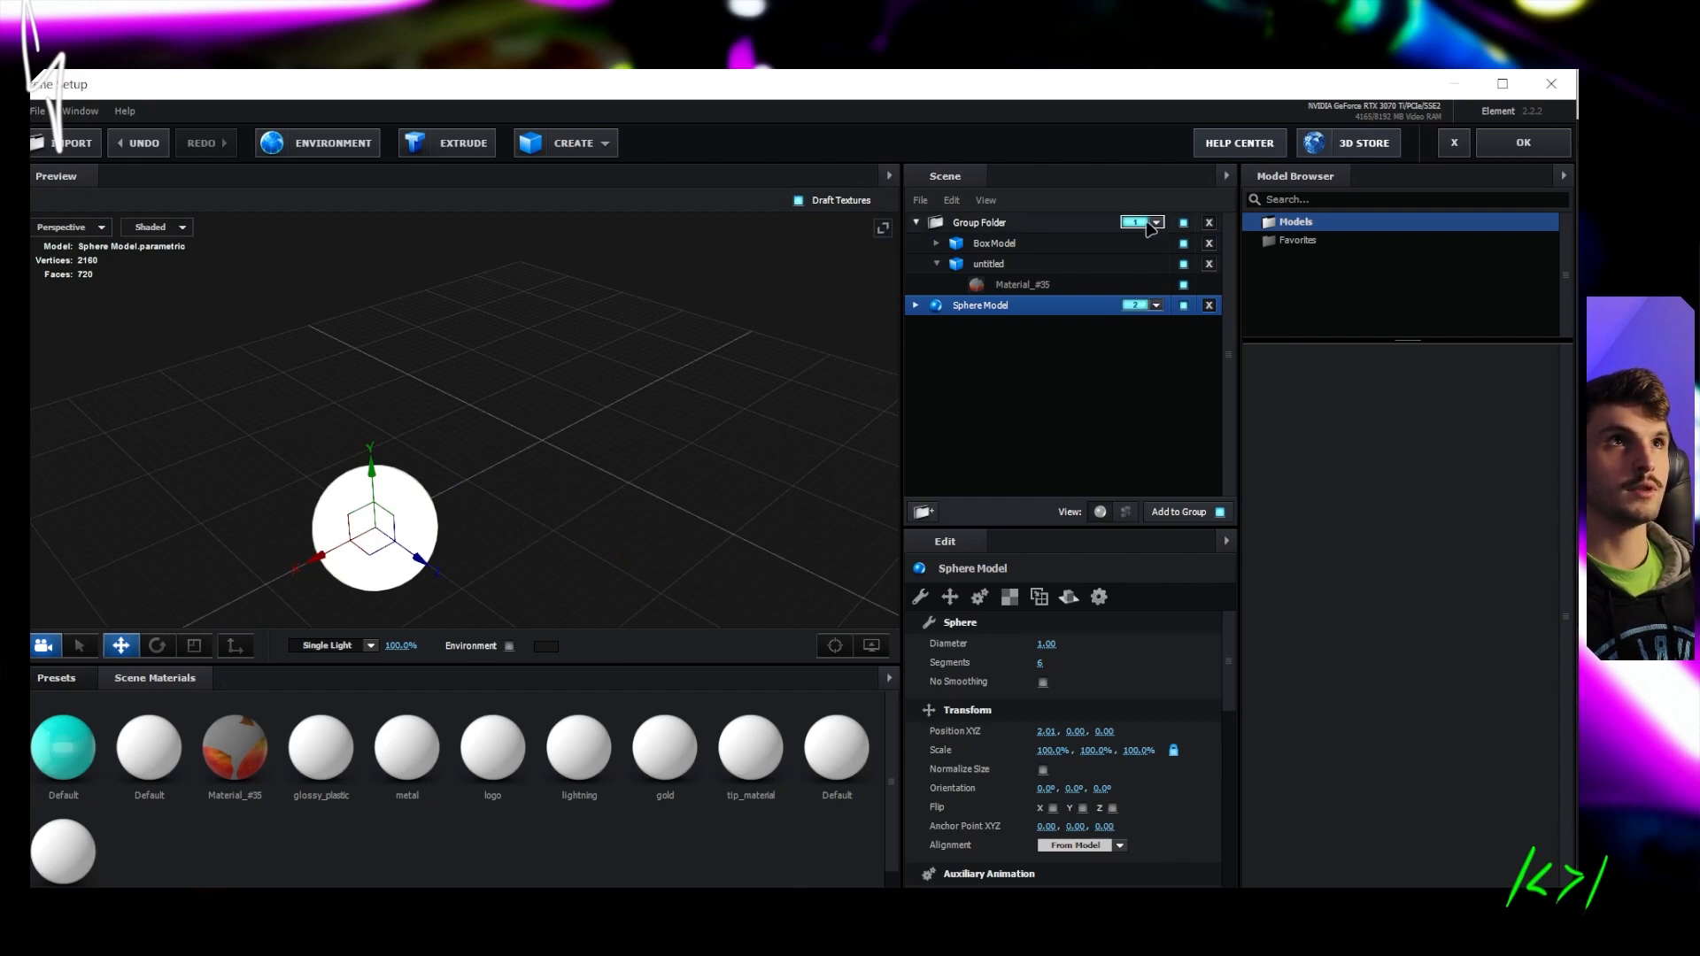
Check the box, apple and sphere in the scene list and apply the scene to the composition
click(1043, 246)
click(1048, 266)
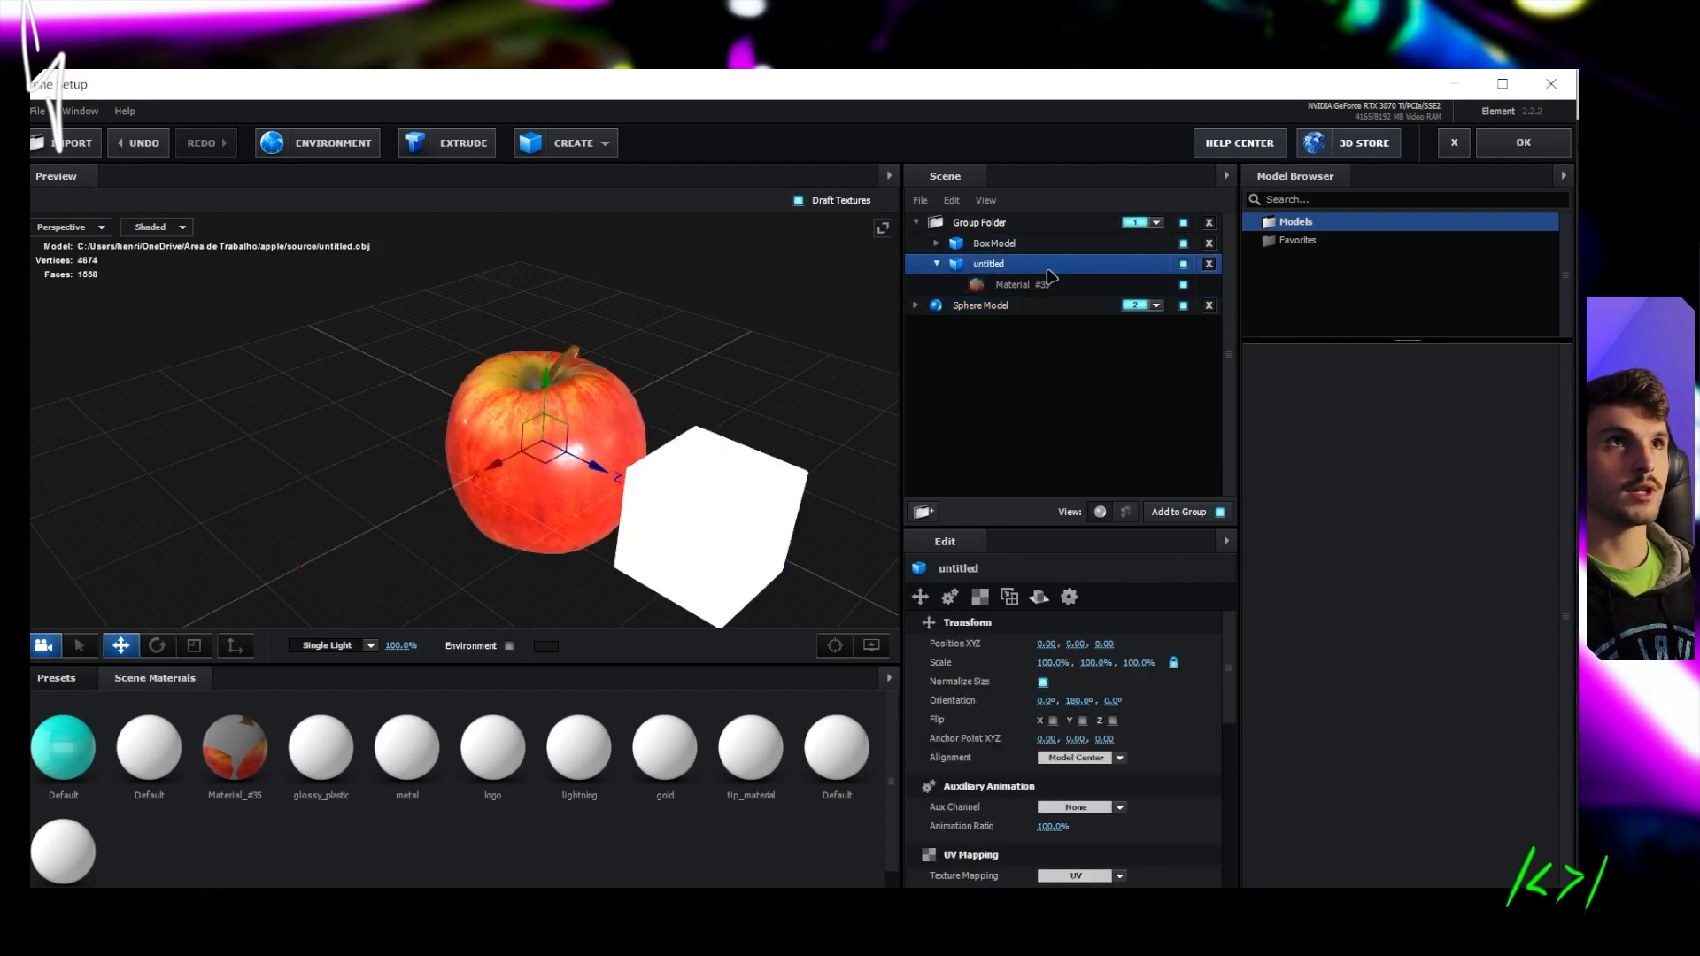
click(984, 308)
click(1027, 244)
click(1523, 142)
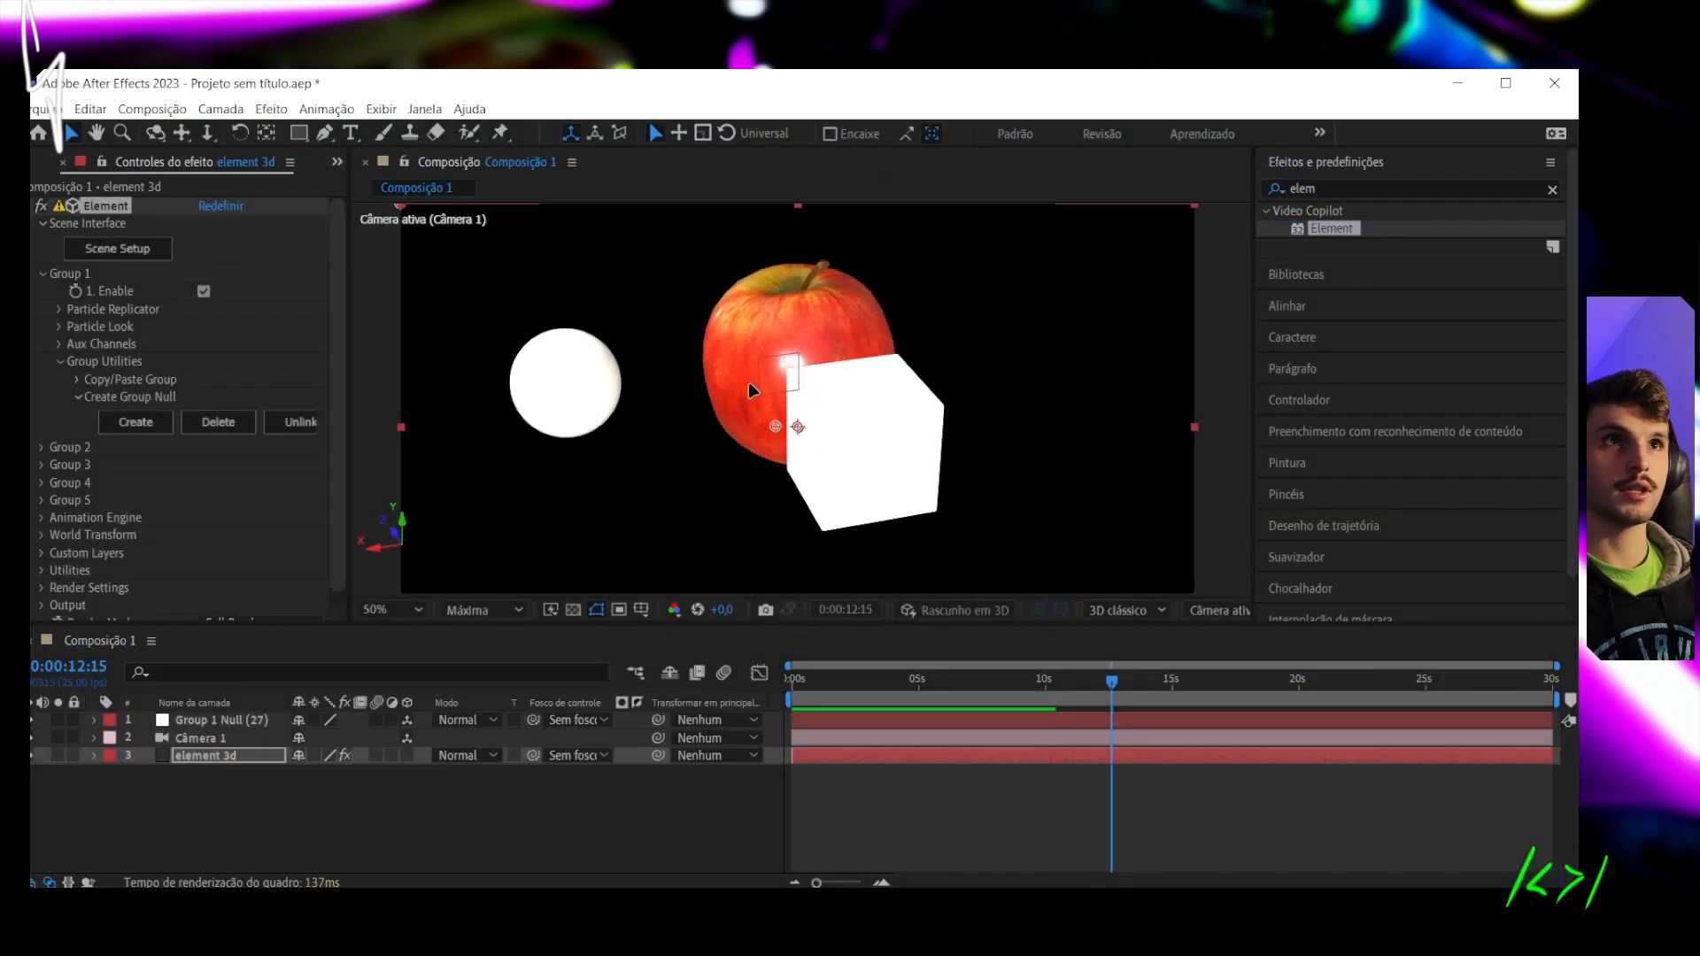
Orbit and pull back the camera around the three models, and move the Group 1 null along its X axis
click(155, 134)
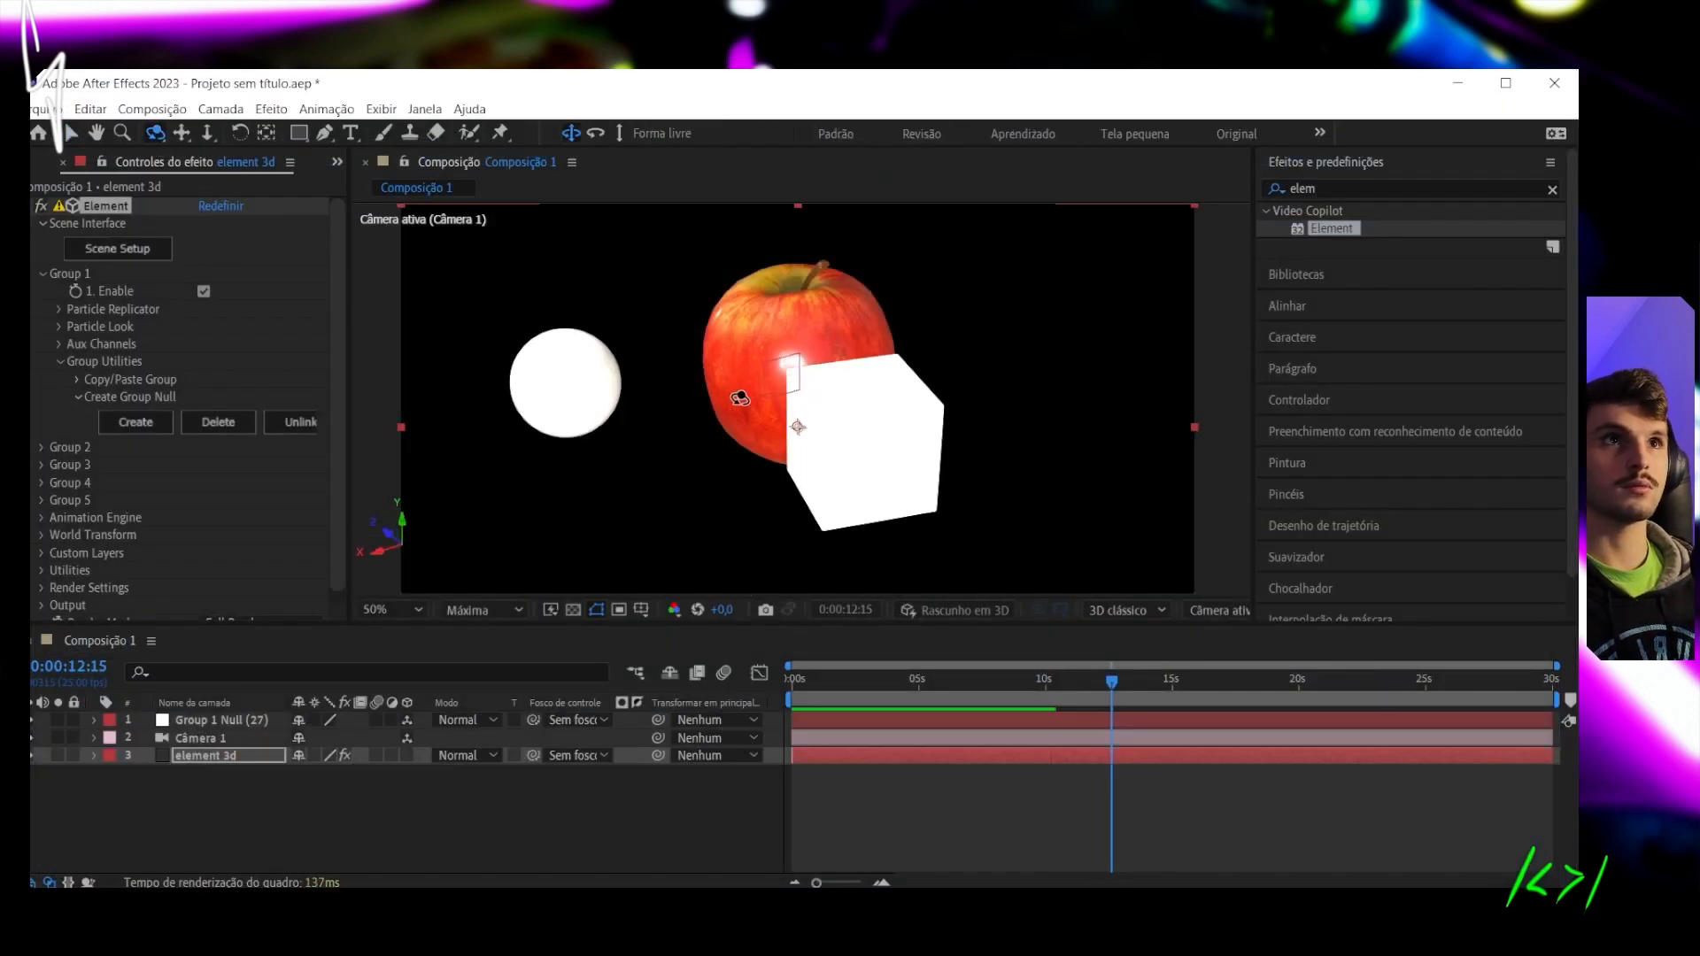
drag(732, 398, 759, 394)
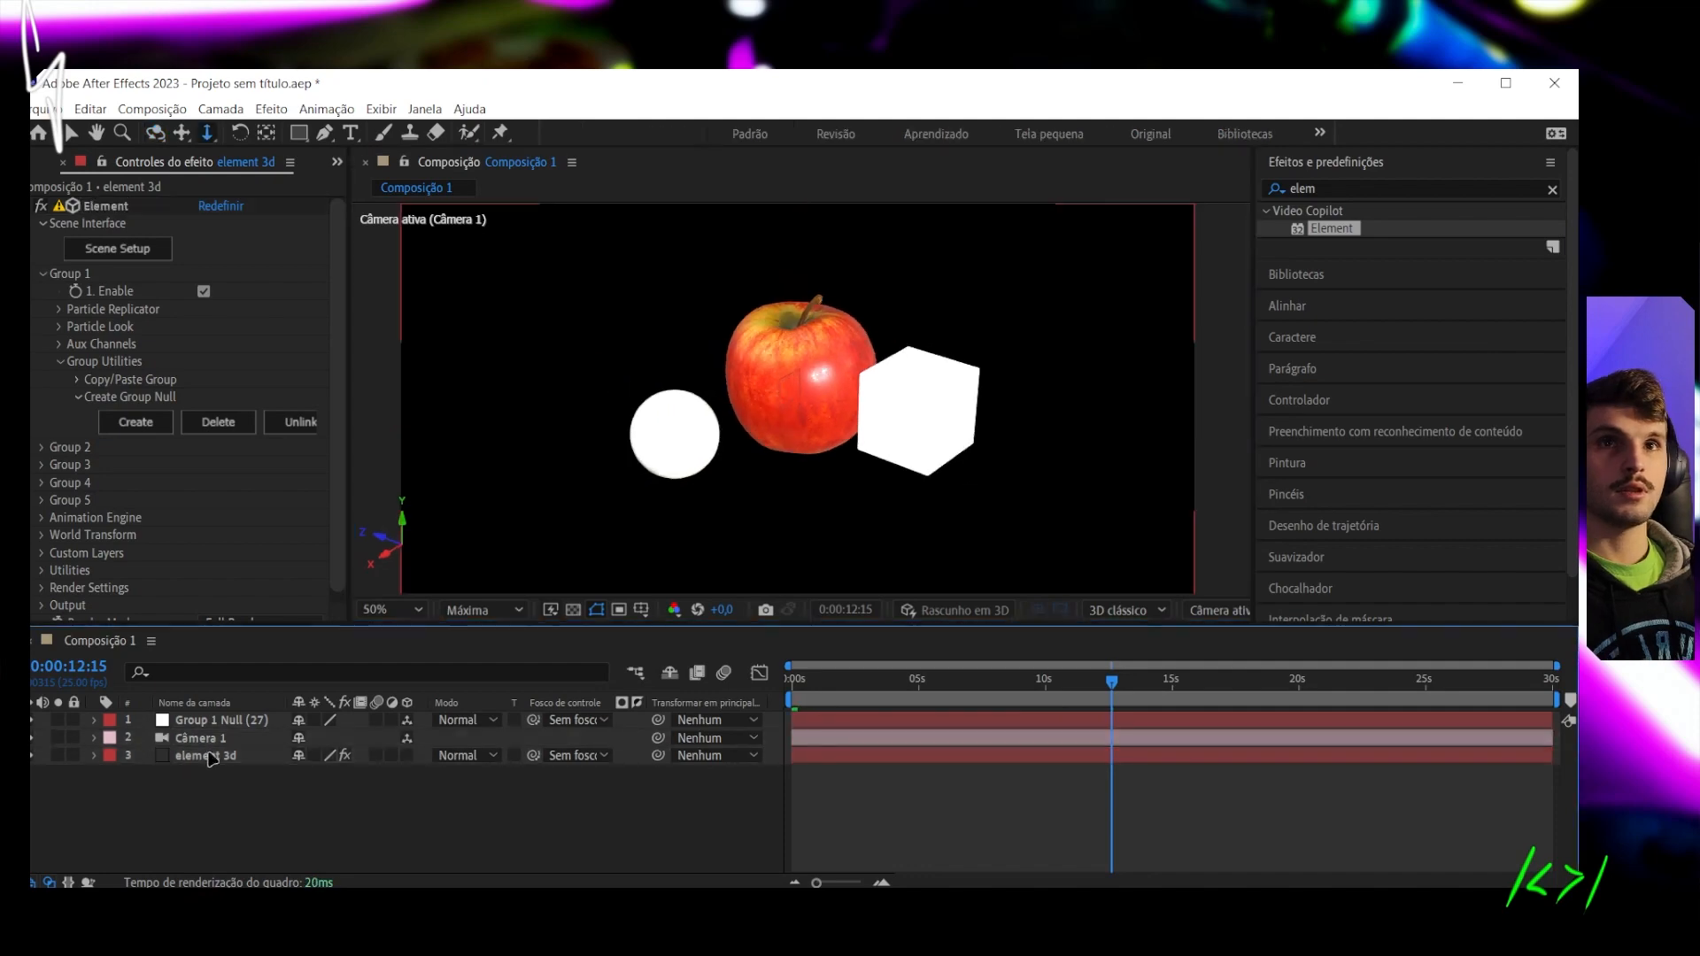
click(229, 721)
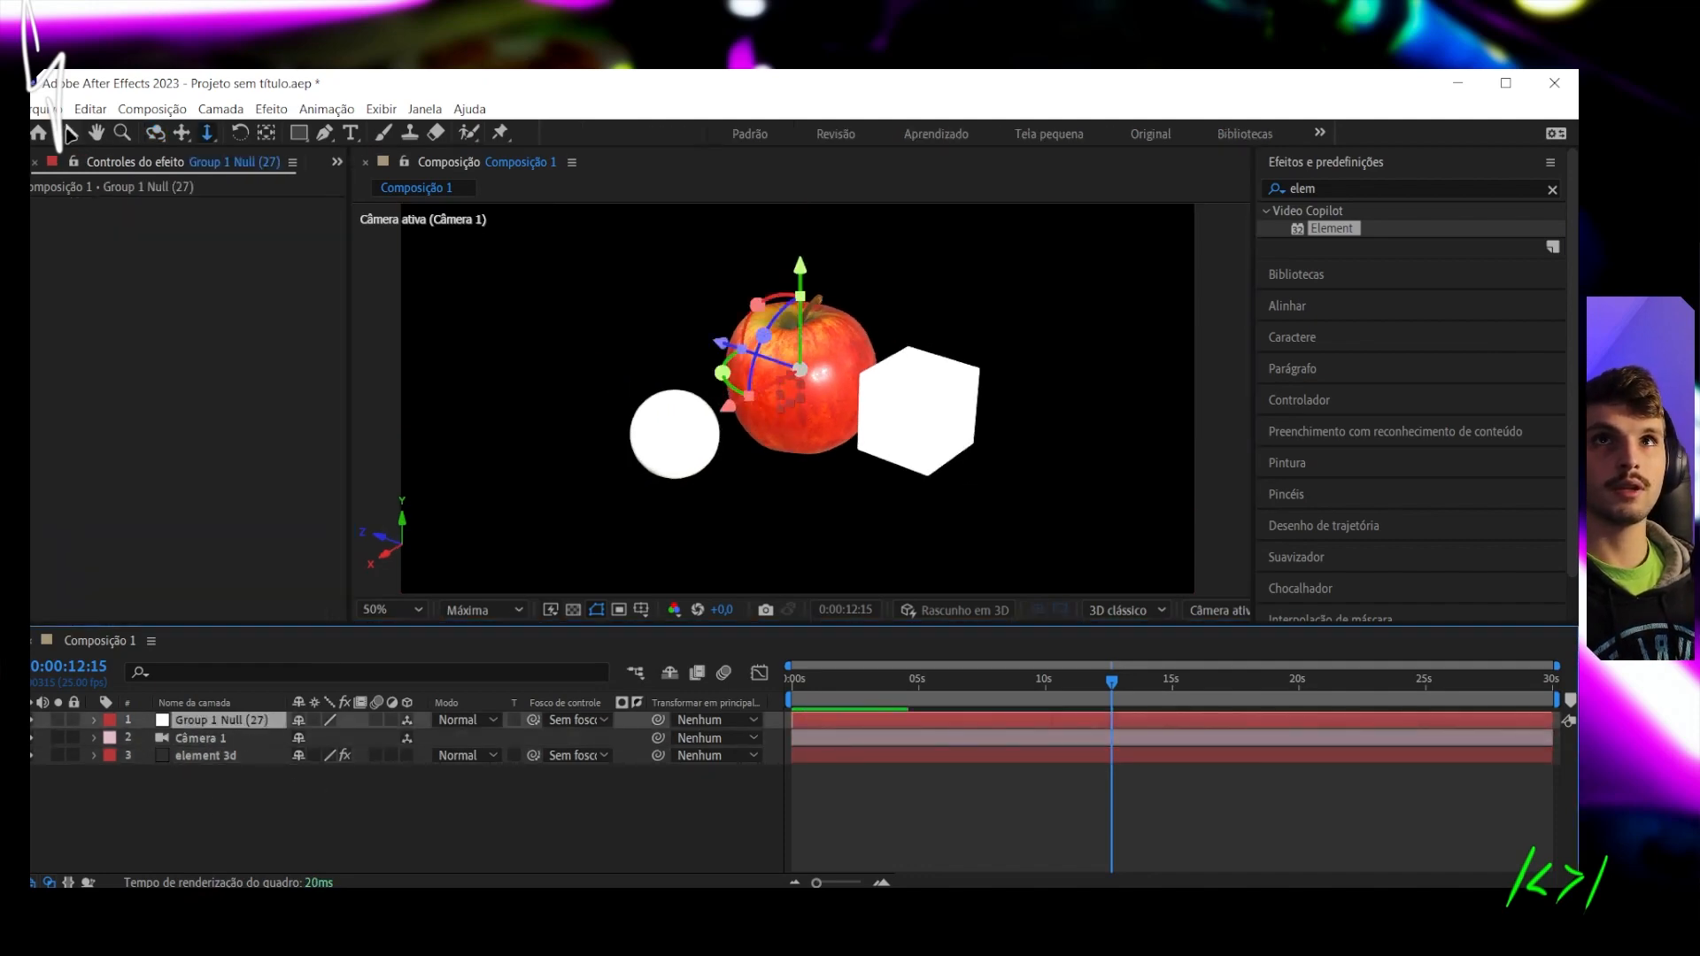
click(71, 134)
drag(727, 407, 793, 386)
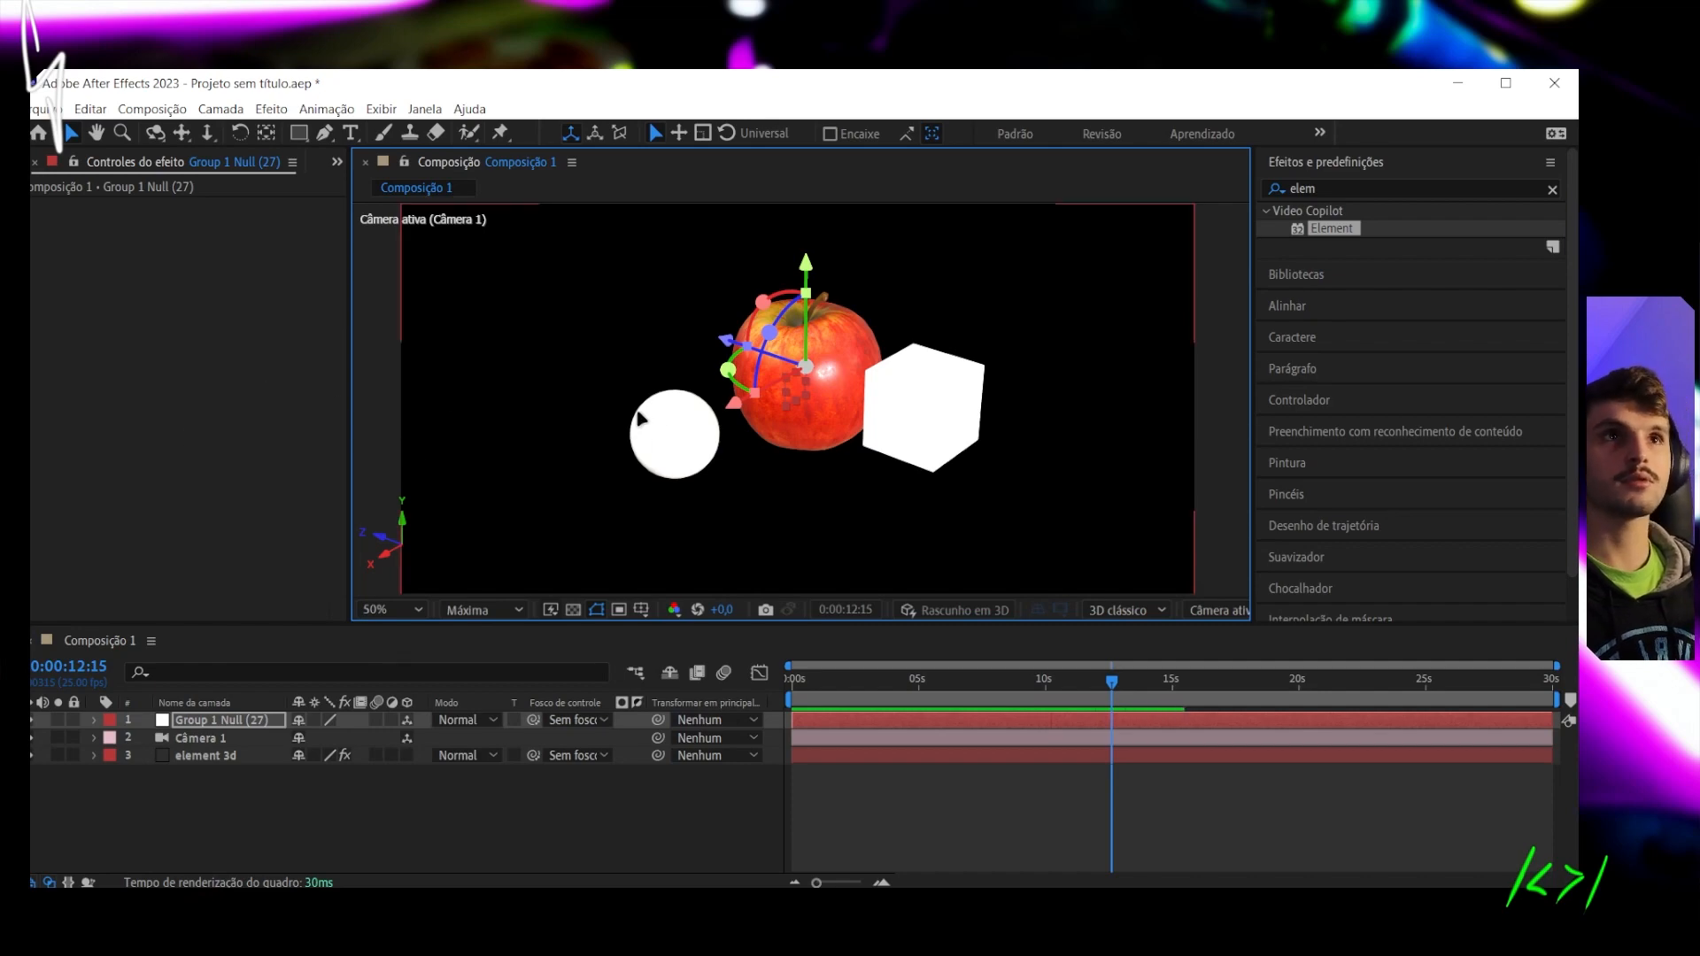
Reopen the element 3d layer's Scene Setup and examine the Group Folder's group assignment
click(206, 755)
click(105, 253)
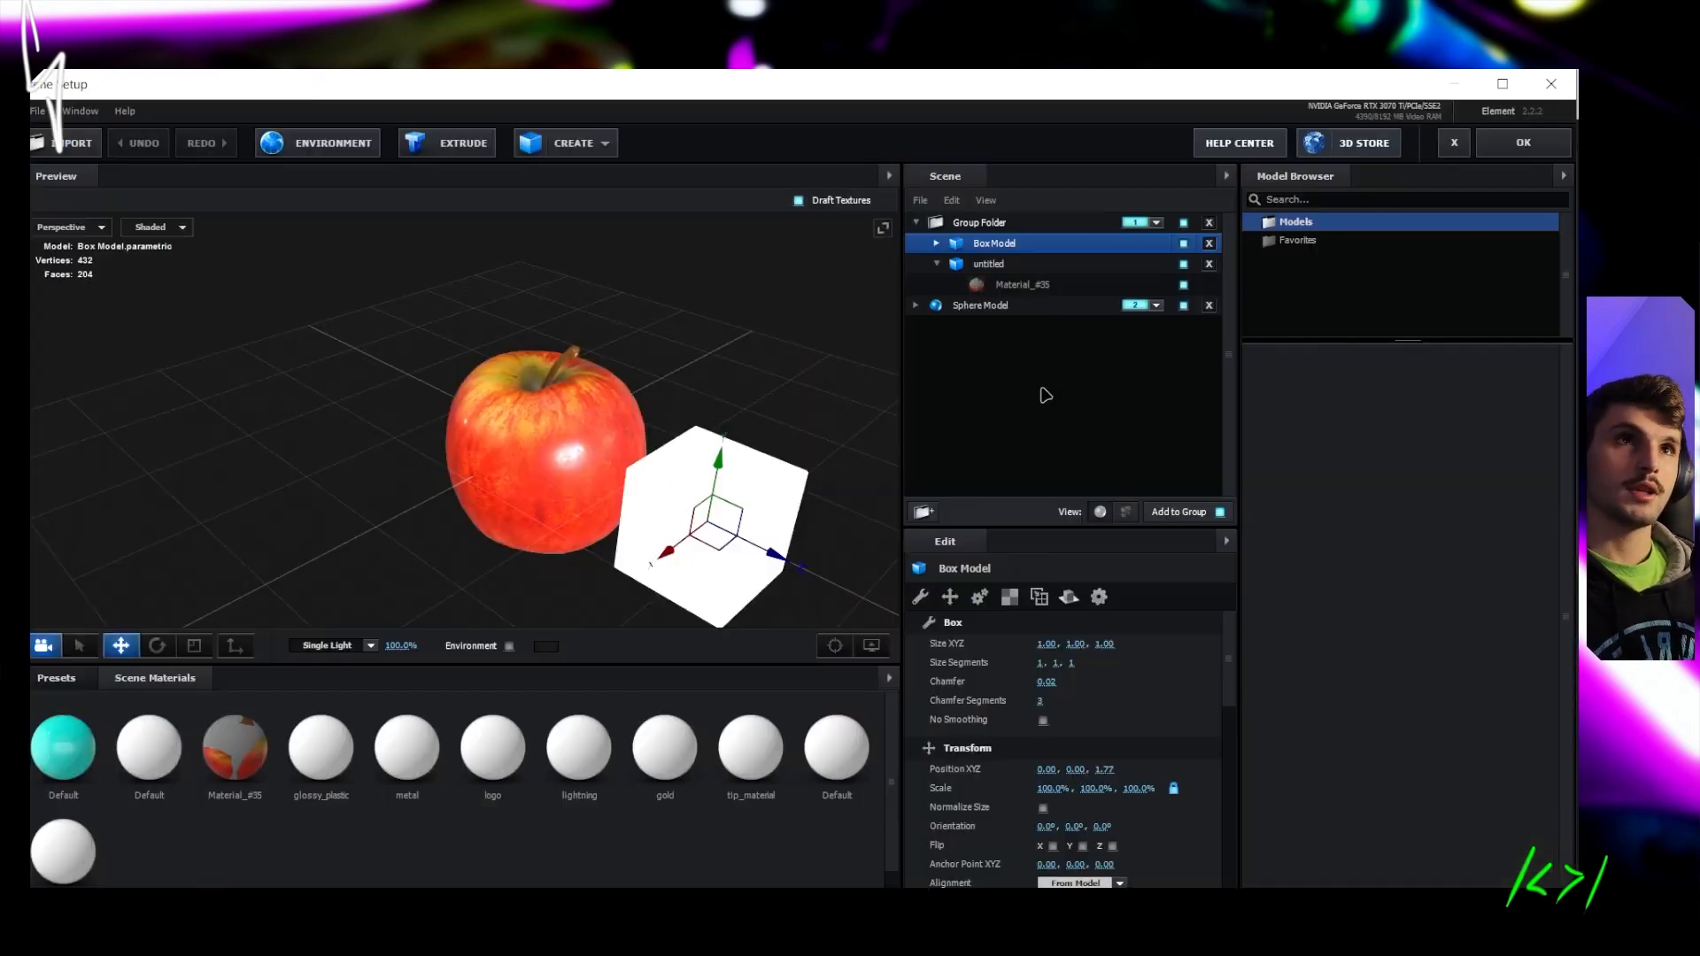
click(1151, 222)
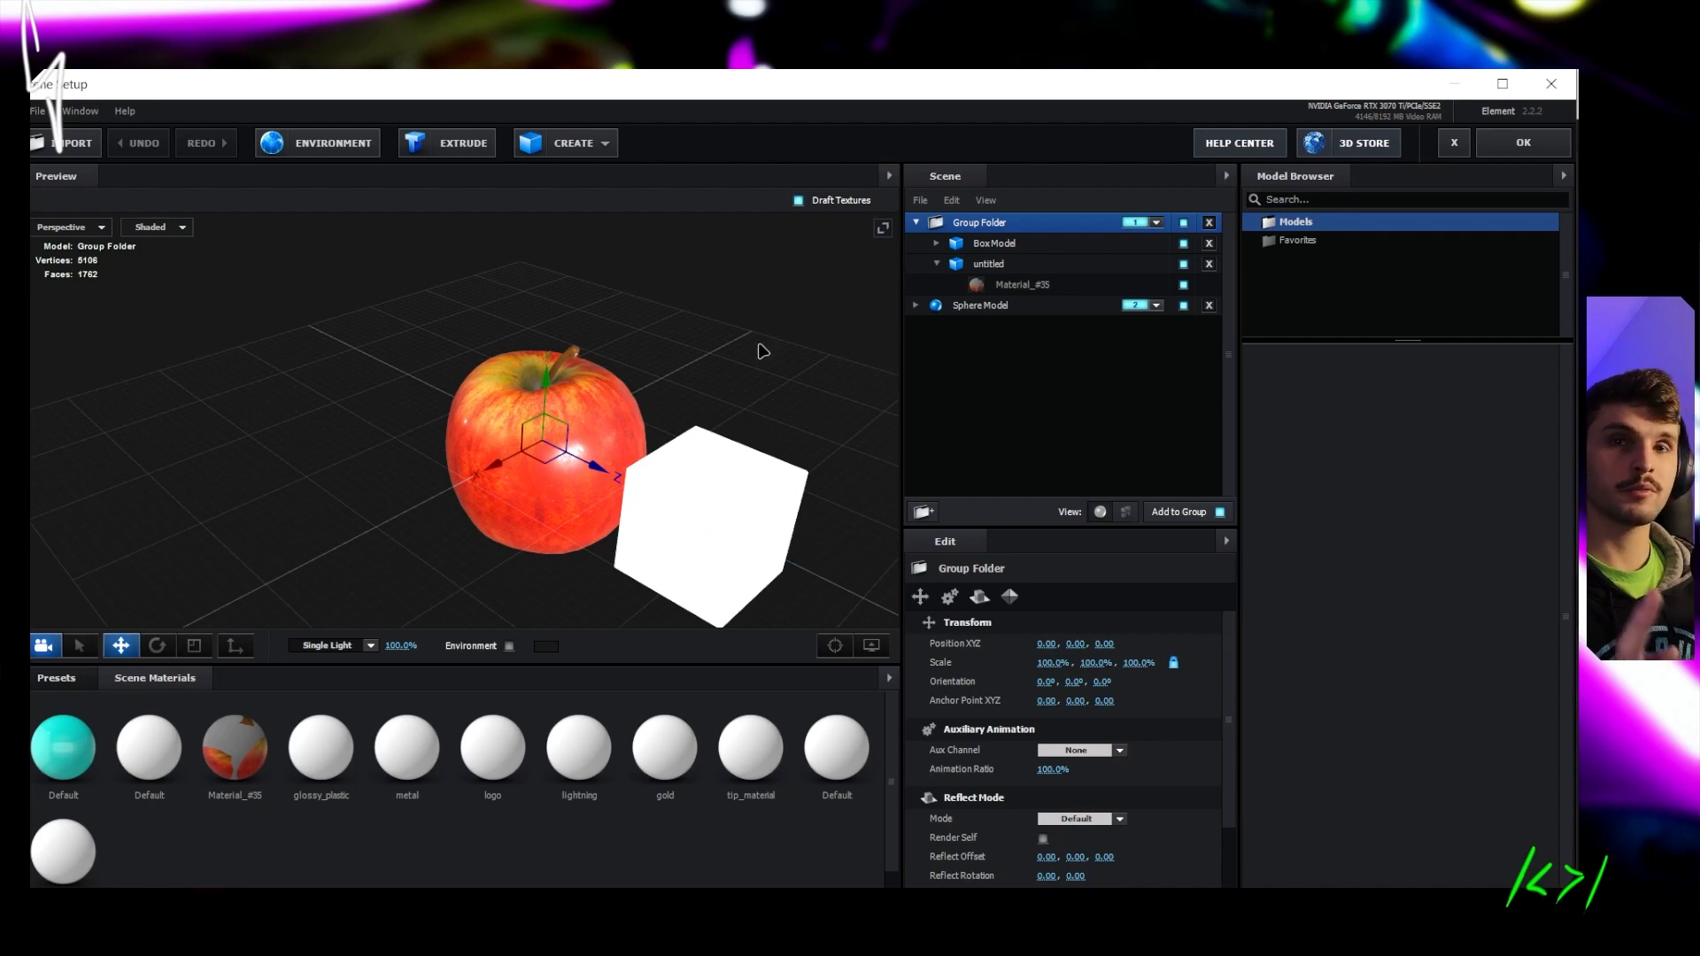
click(1138, 222)
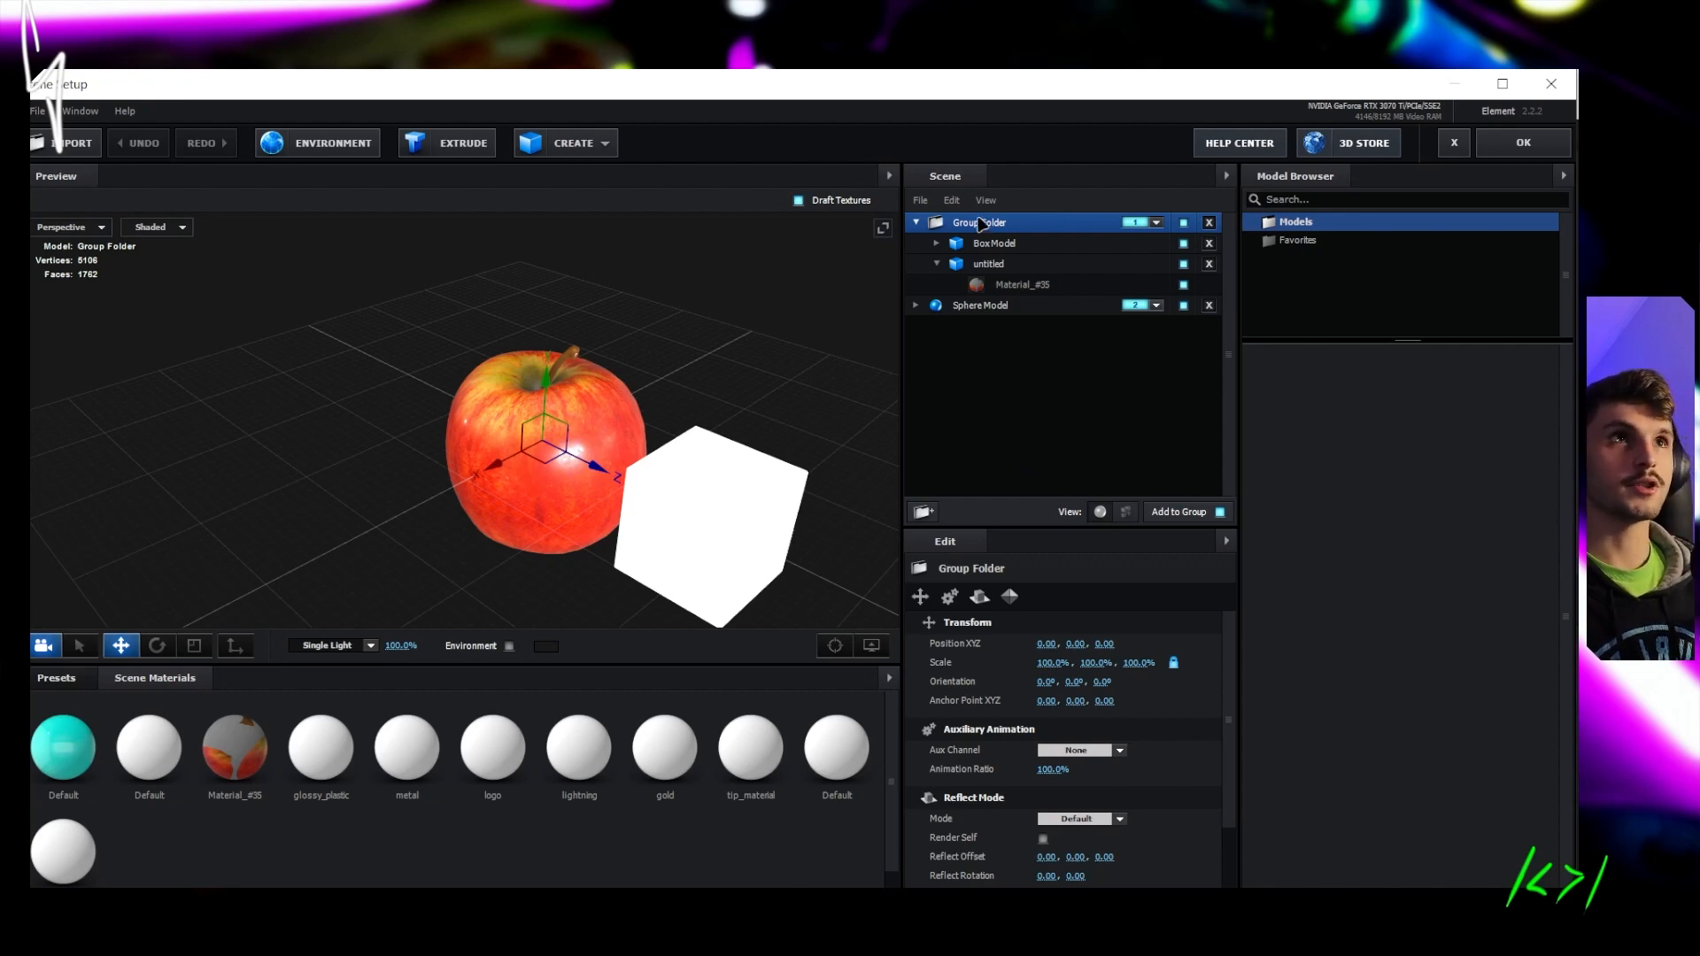
Assign the Box Model in the Group Folder to auxiliary animation Channel 1
click(984, 245)
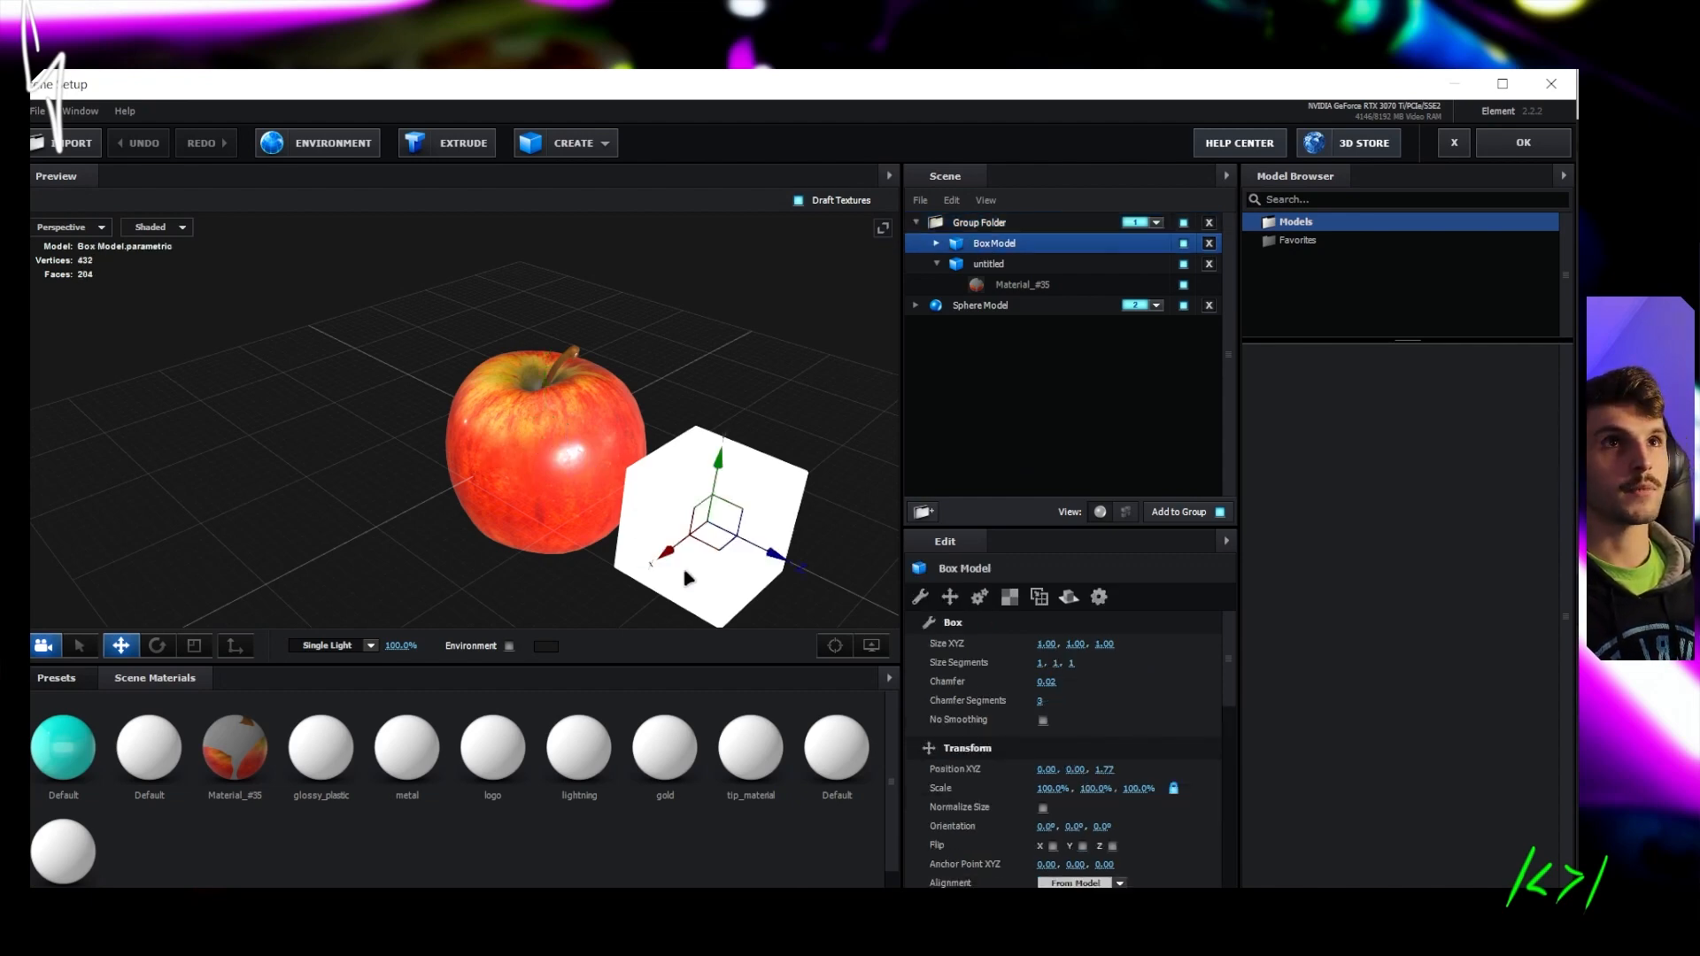
click(1045, 264)
click(936, 264)
click(1027, 245)
scroll(997, 753, down, 5)
scroll(996, 752, up, 3)
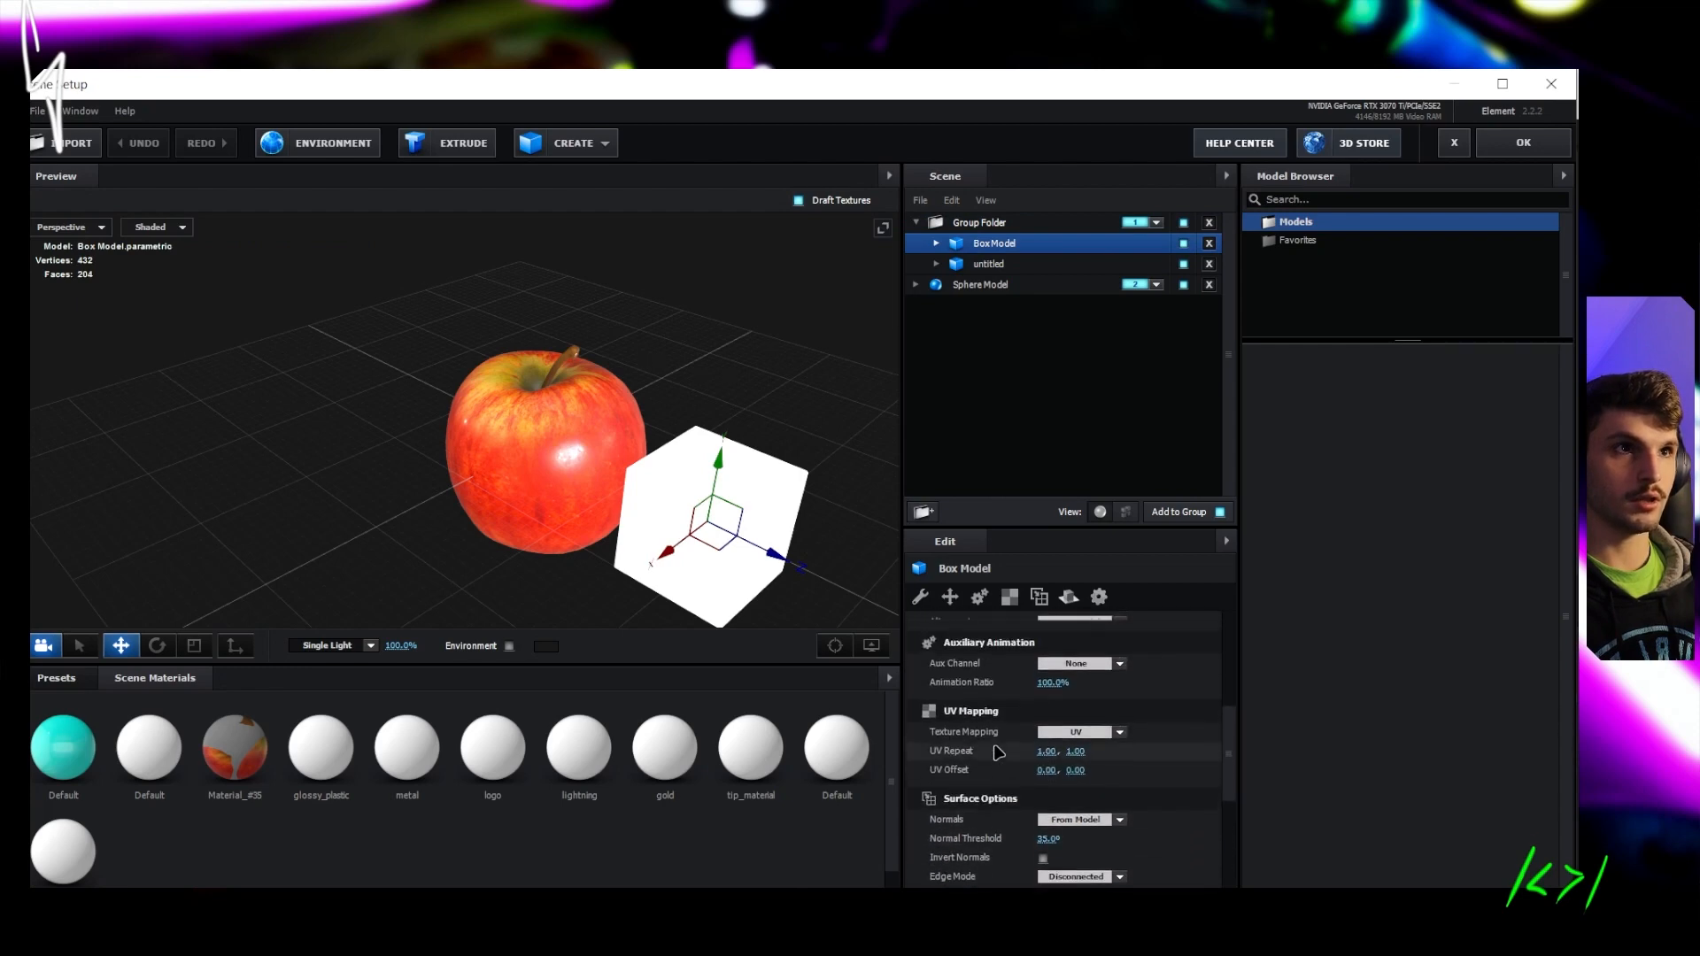
click(1075, 702)
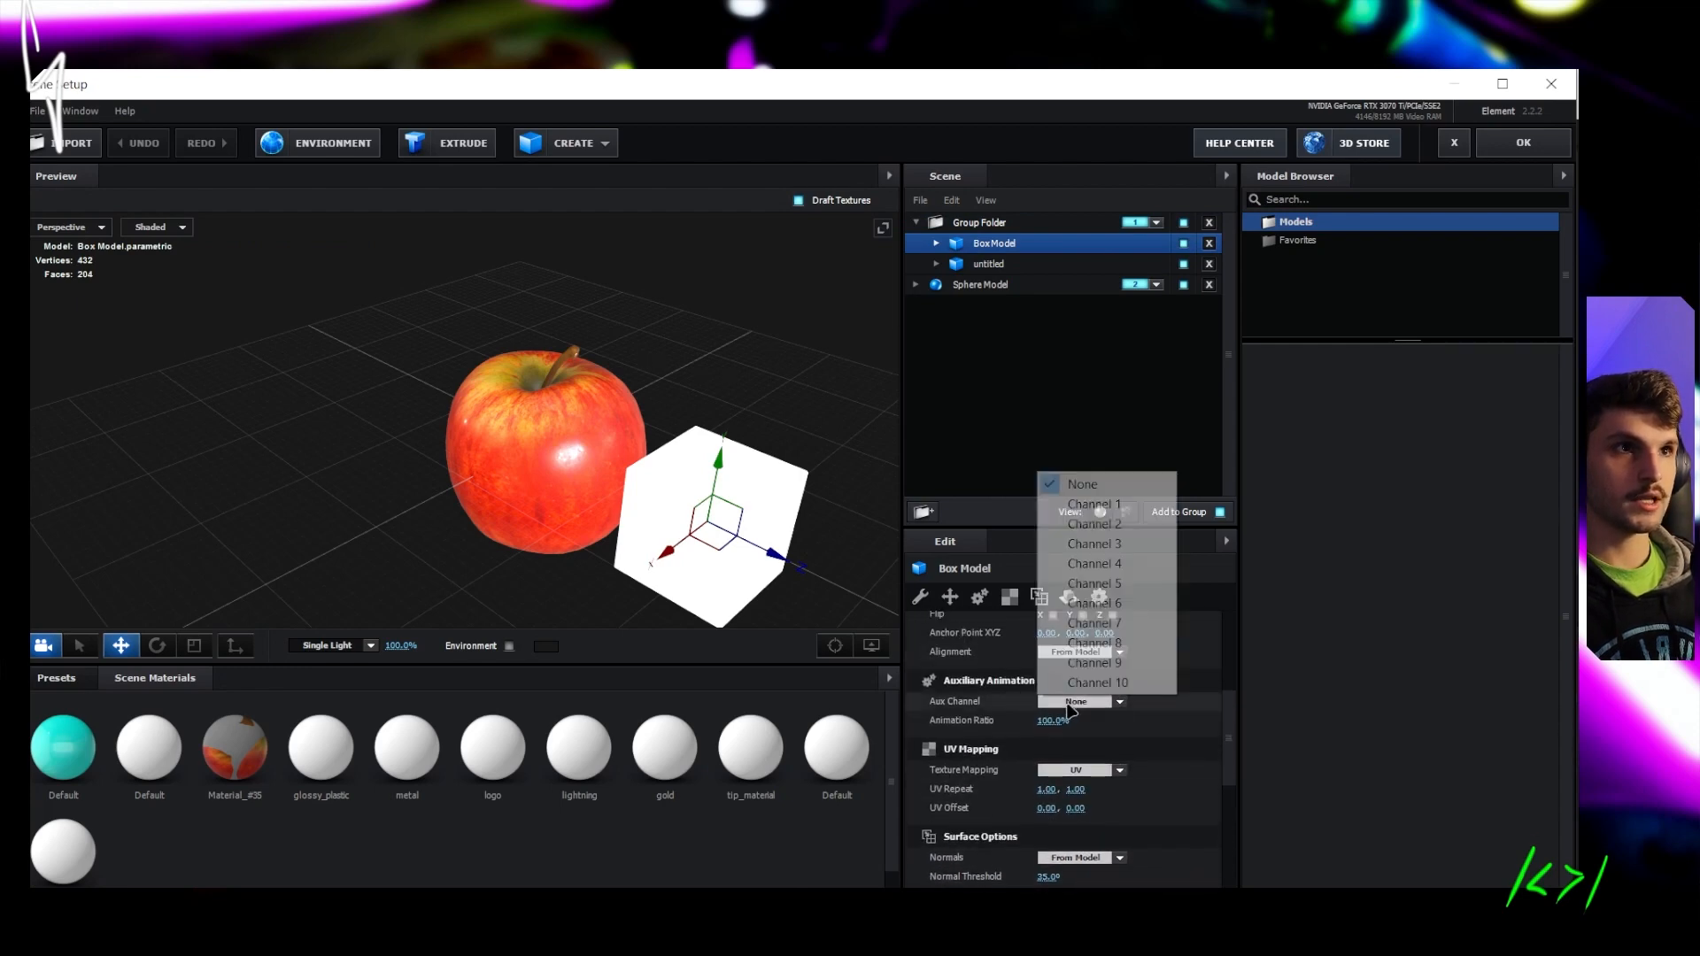
click(1112, 506)
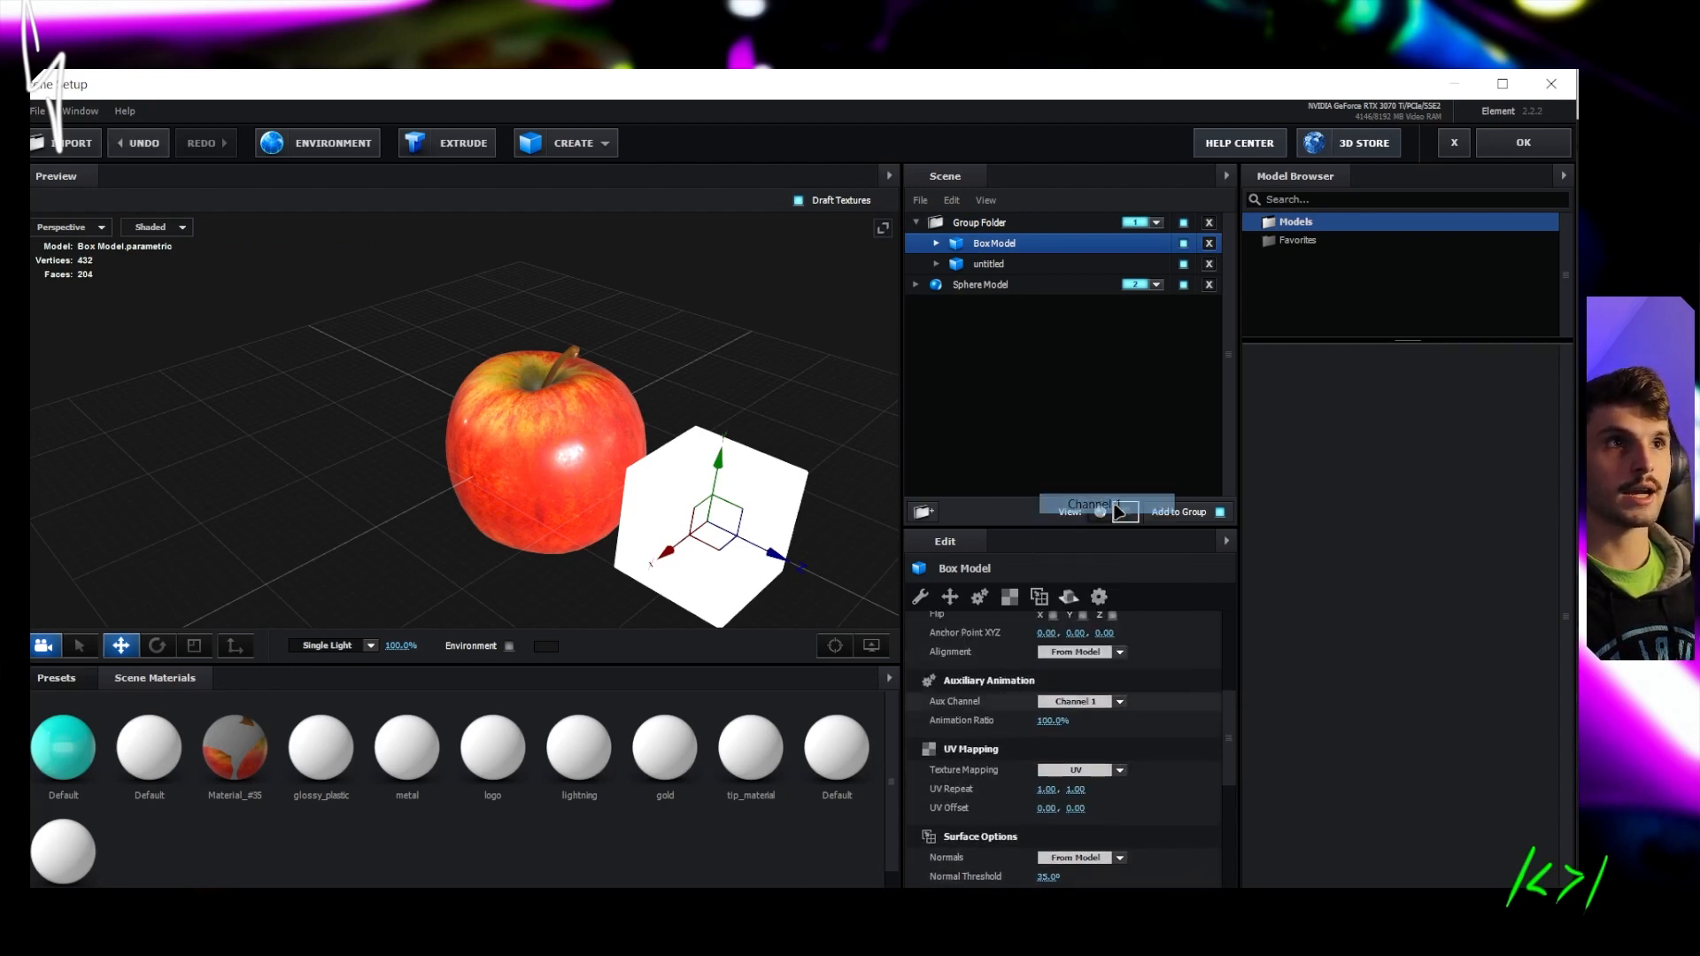
Assign the untitled apple model to auxiliary animation Channel 2, recheck both models' channels, and apply the scene
click(996, 265)
scroll(1080, 757, down, 2)
click(1078, 750)
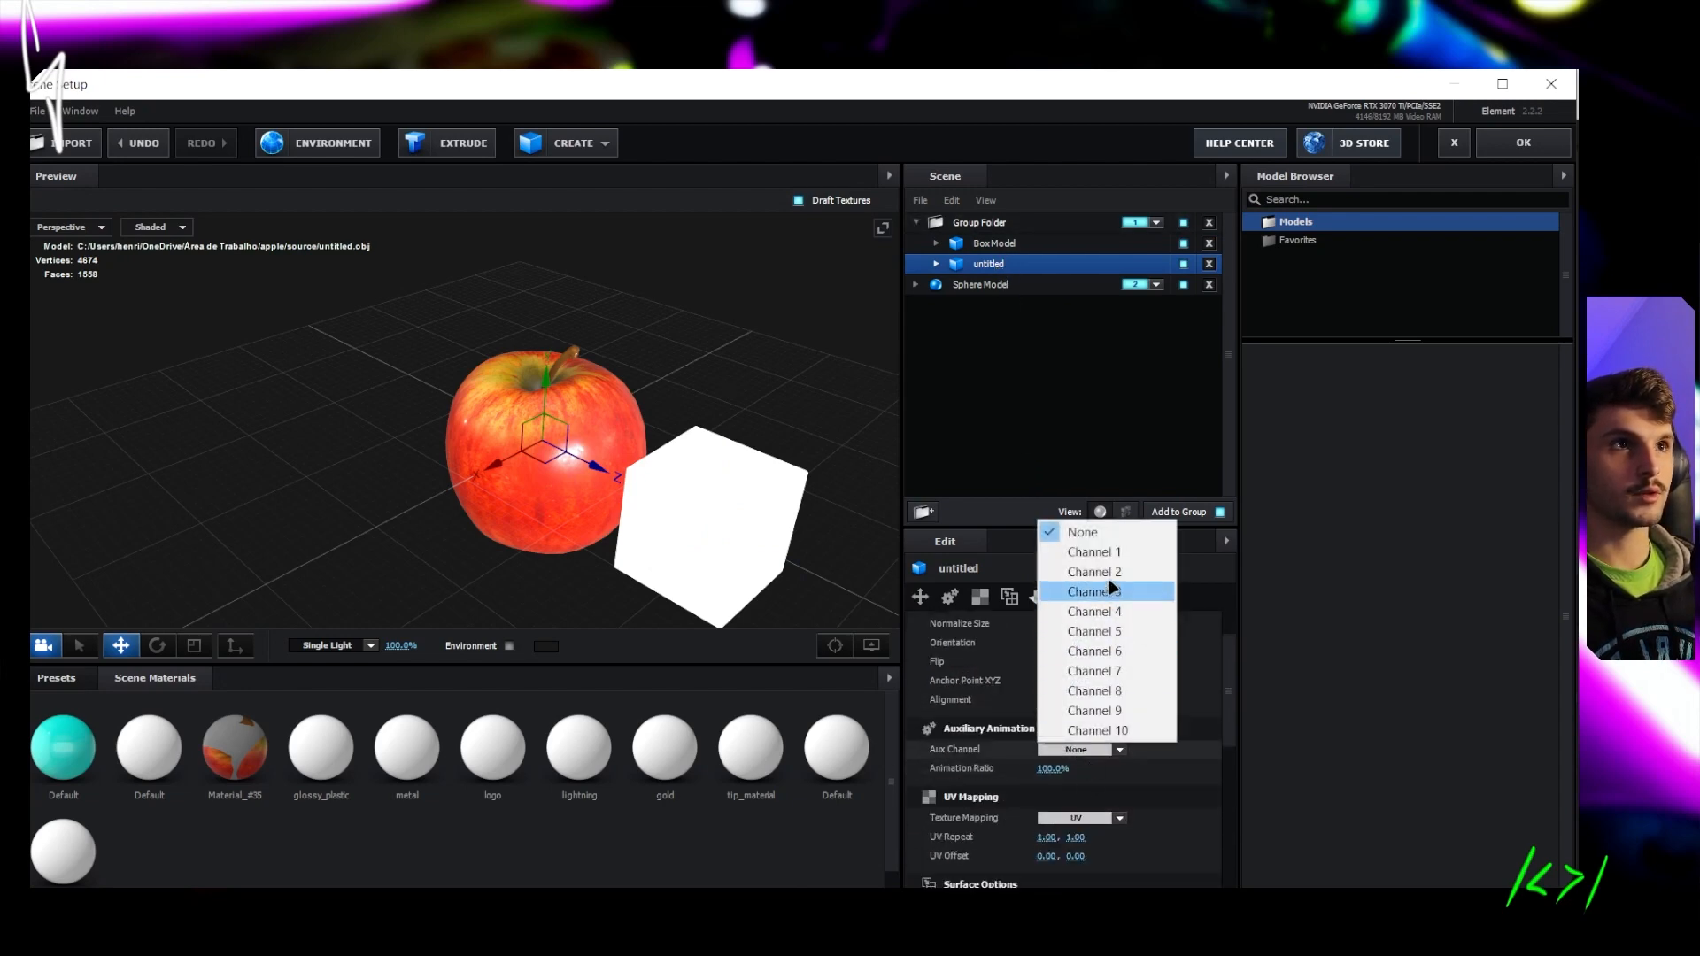
click(1095, 552)
click(987, 243)
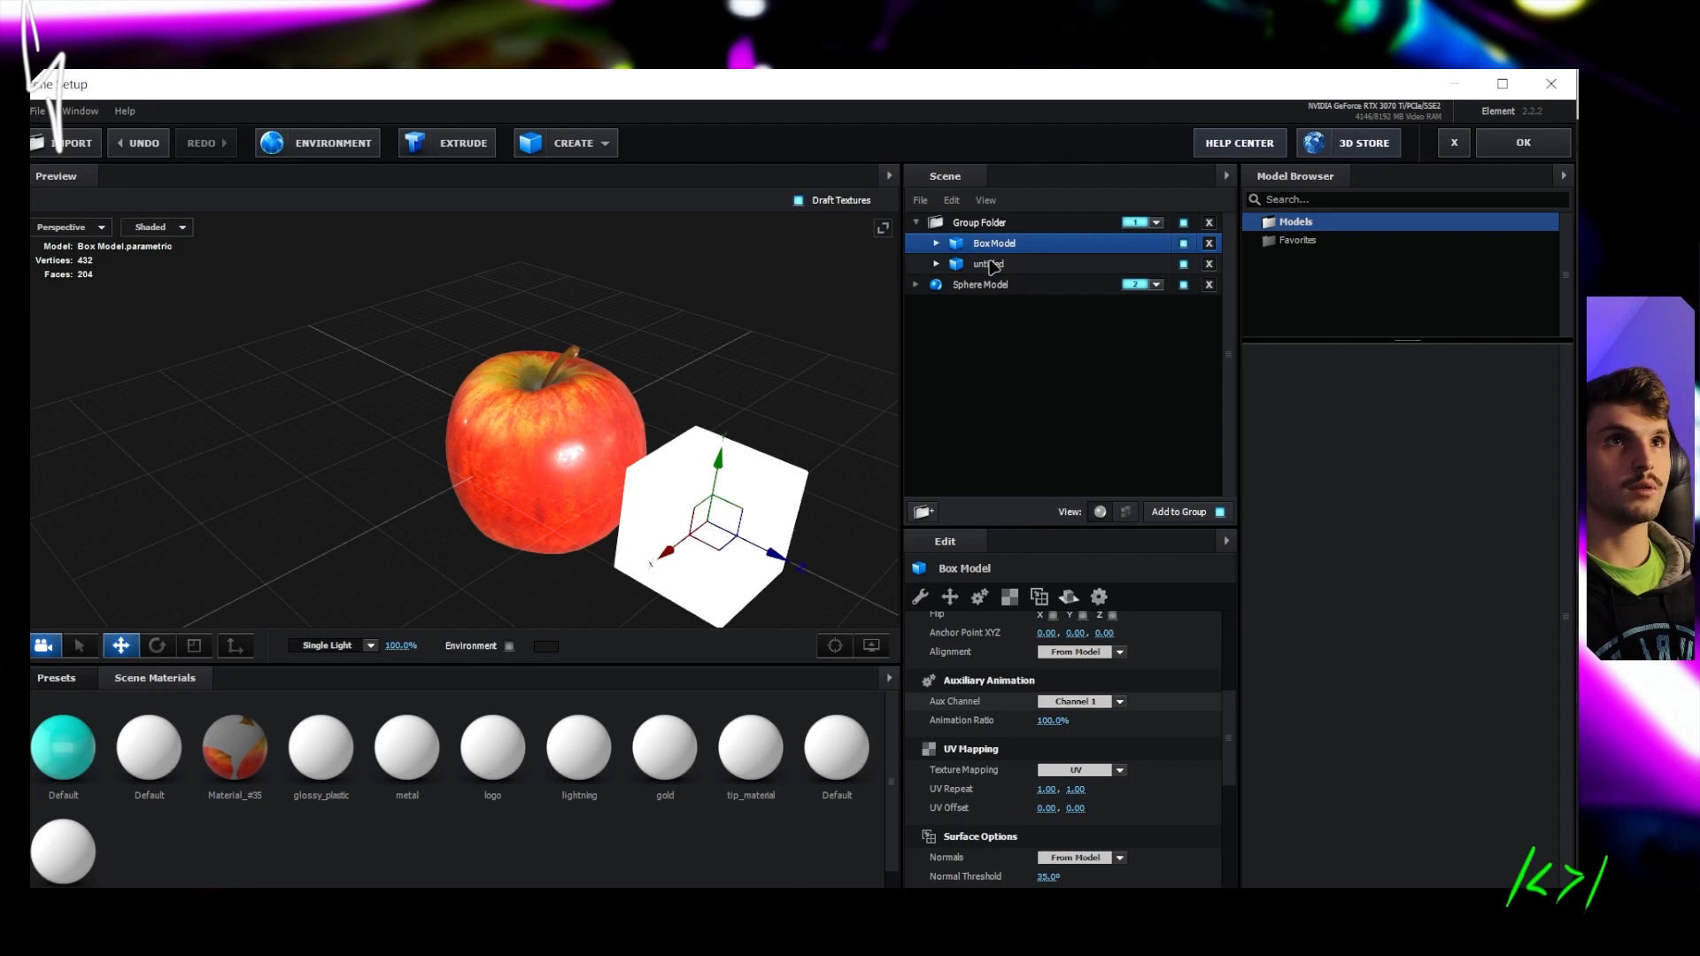
click(992, 266)
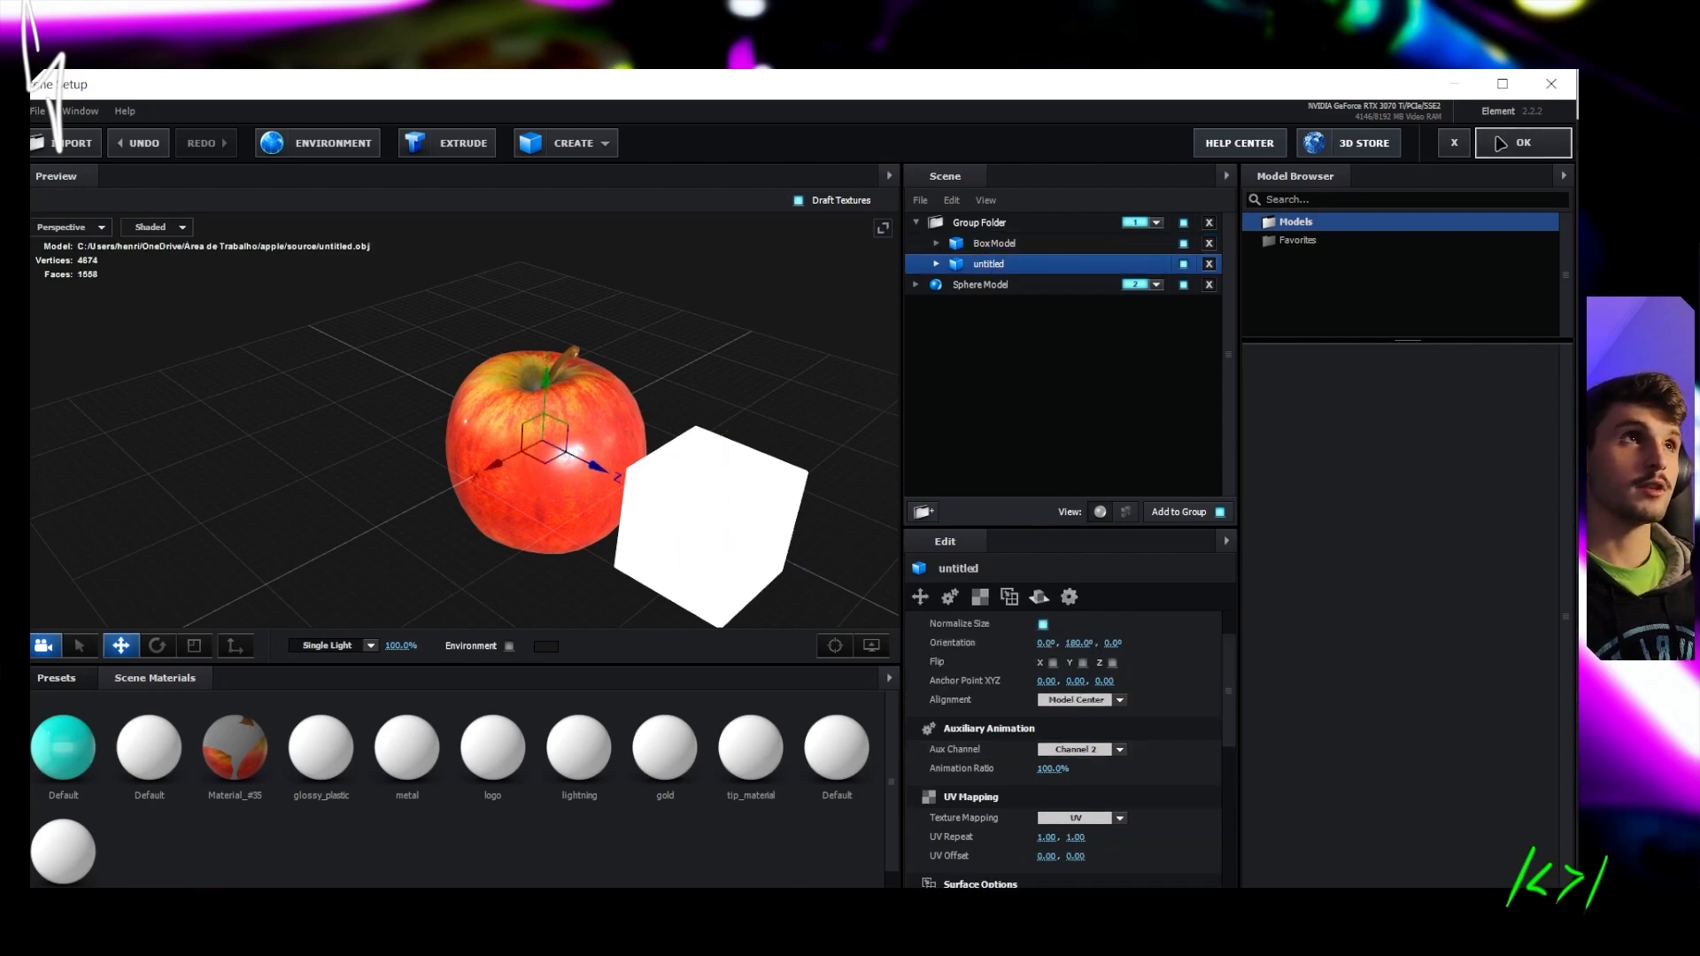
click(1523, 145)
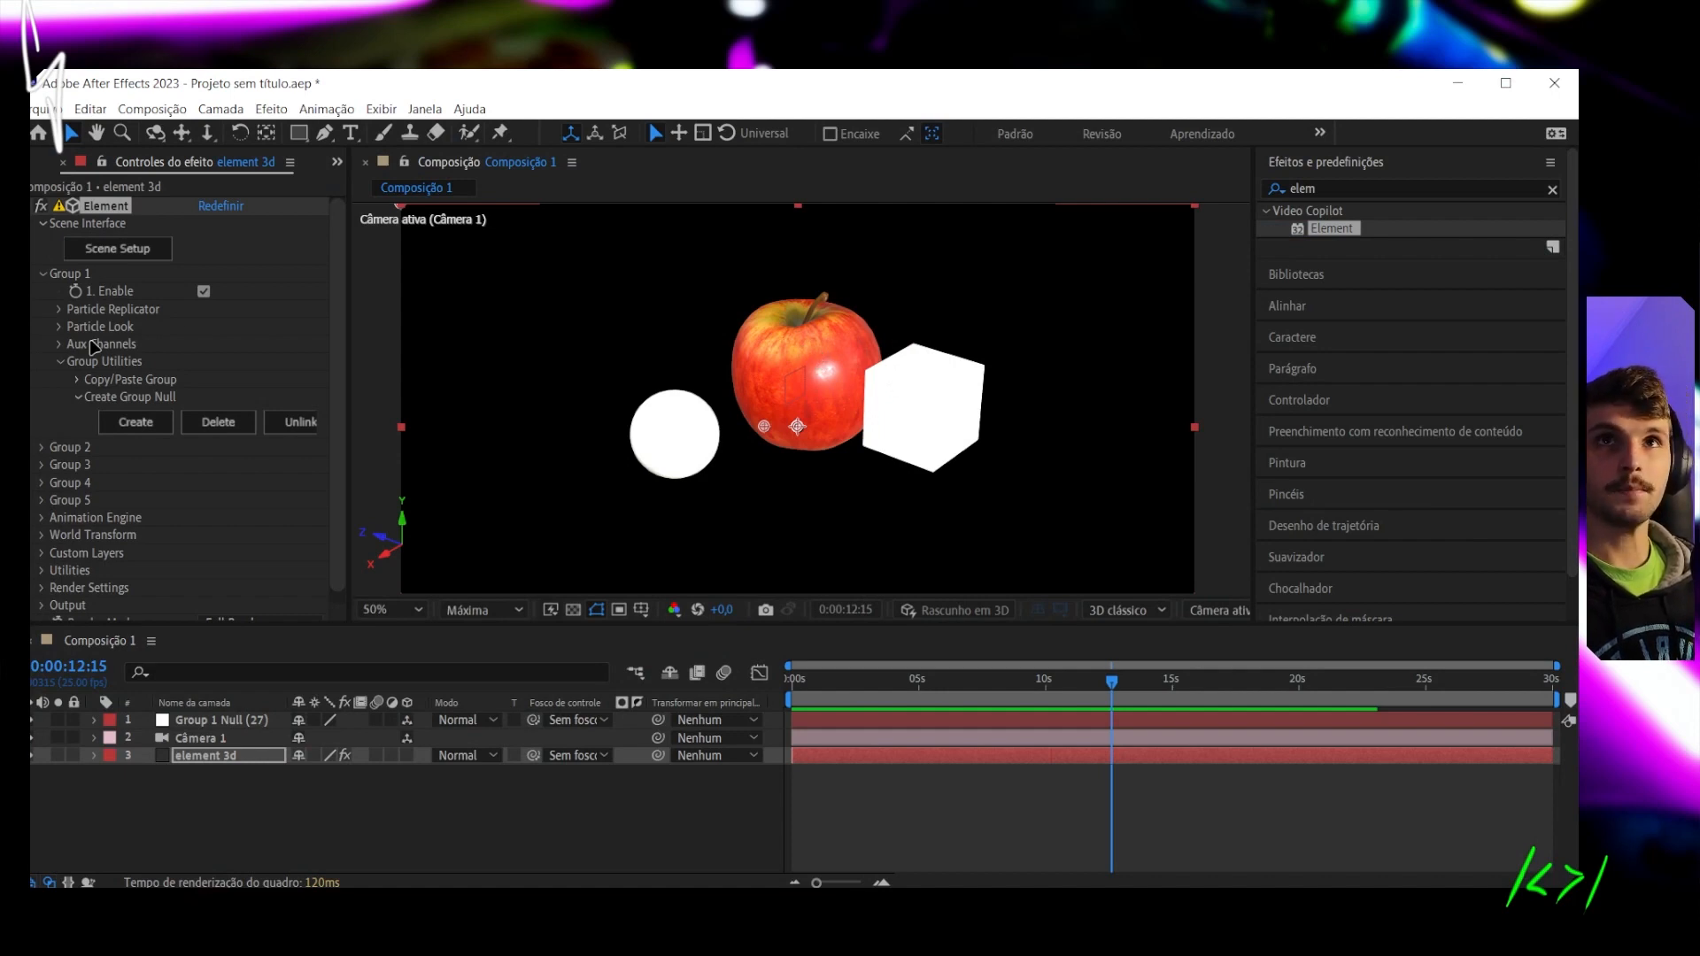
Expand Group 1's Aux Channels, set Channel 1's first position value to 0.39 to shift the box, and try Channel 2's position
click(99, 282)
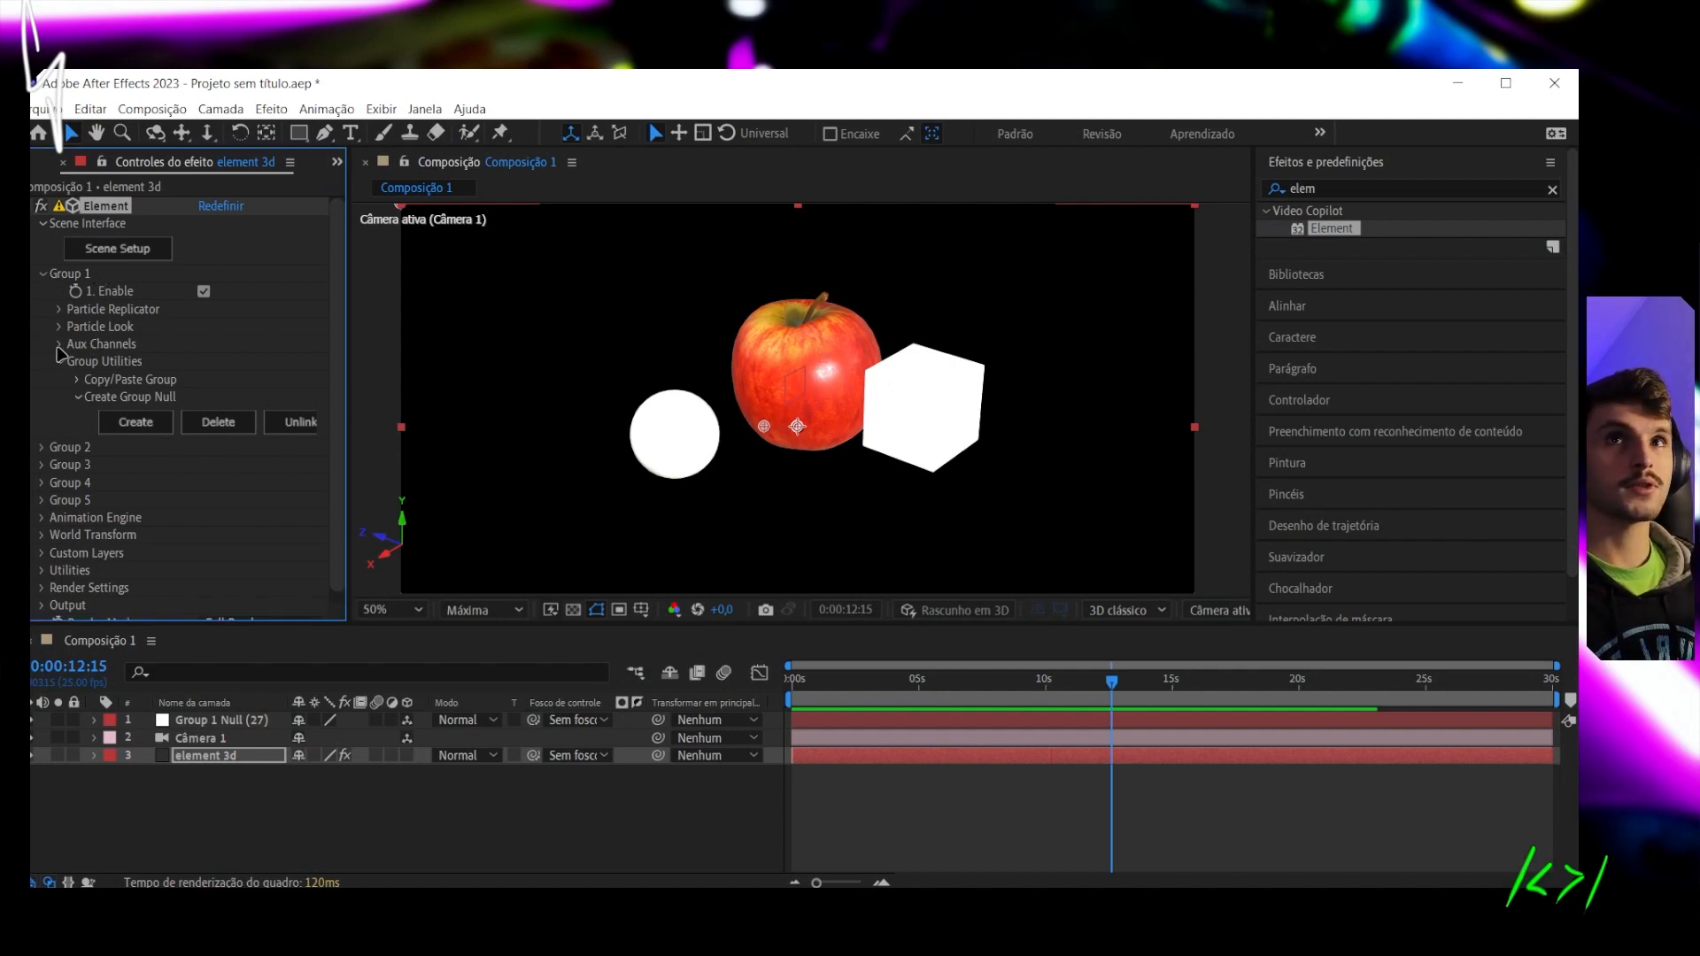
click(60, 344)
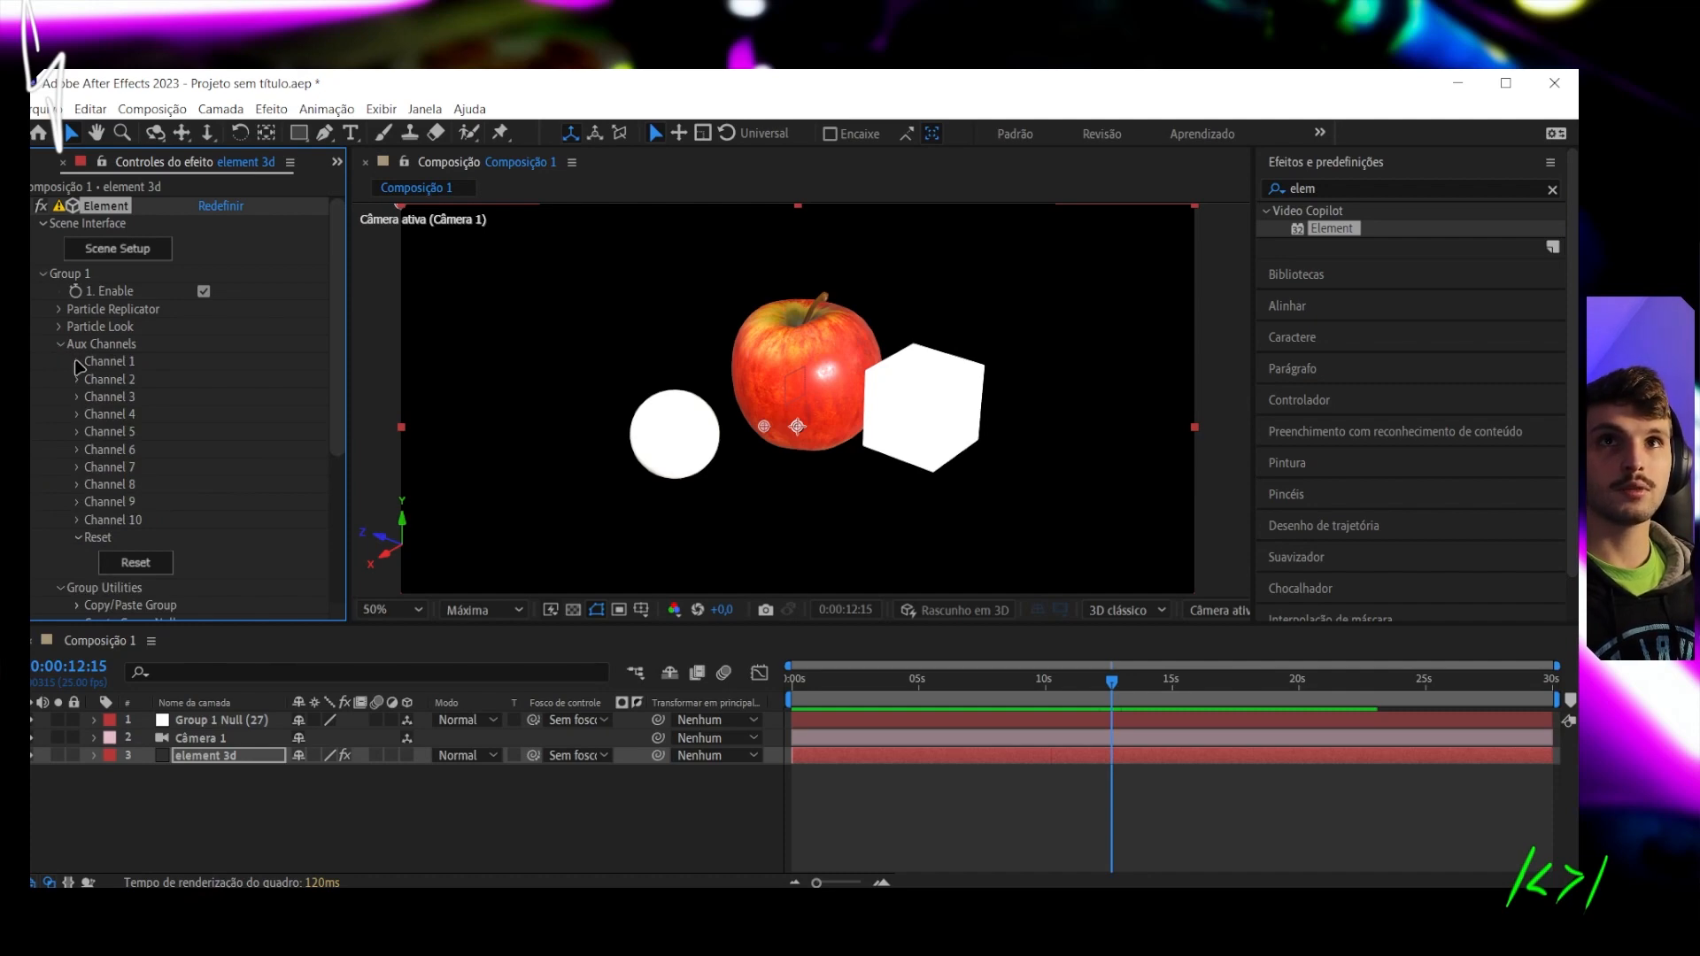
click(77, 363)
click(77, 538)
scroll(118, 242, down, 2)
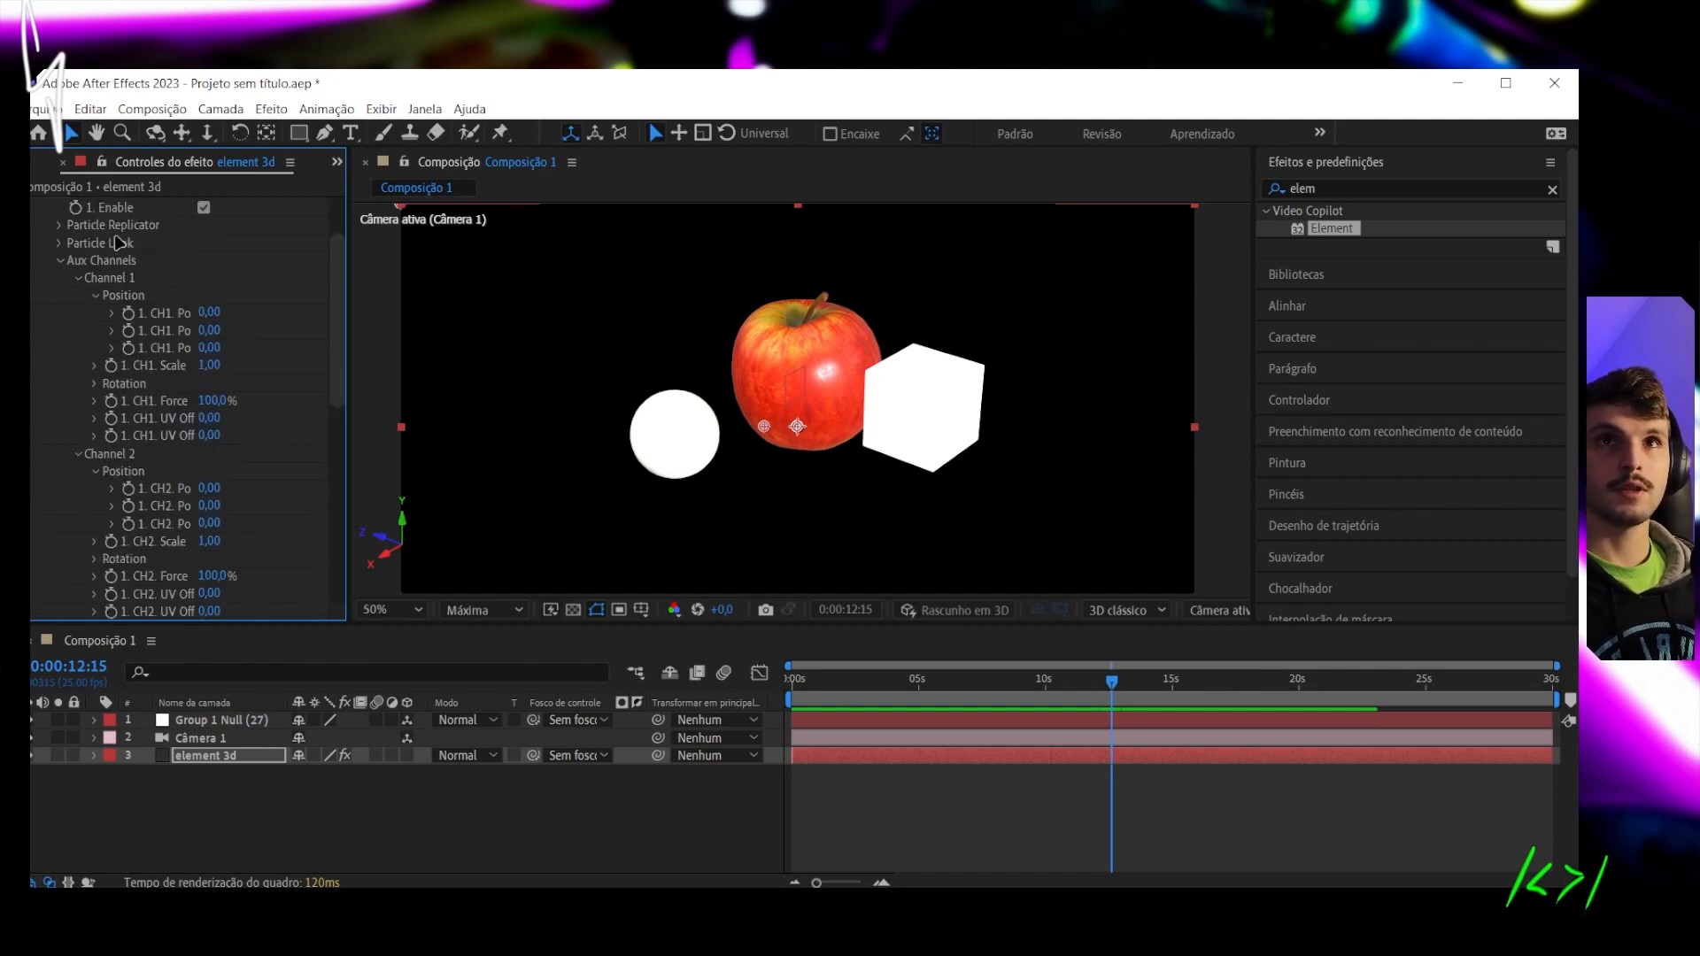
drag(209, 311, 184, 578)
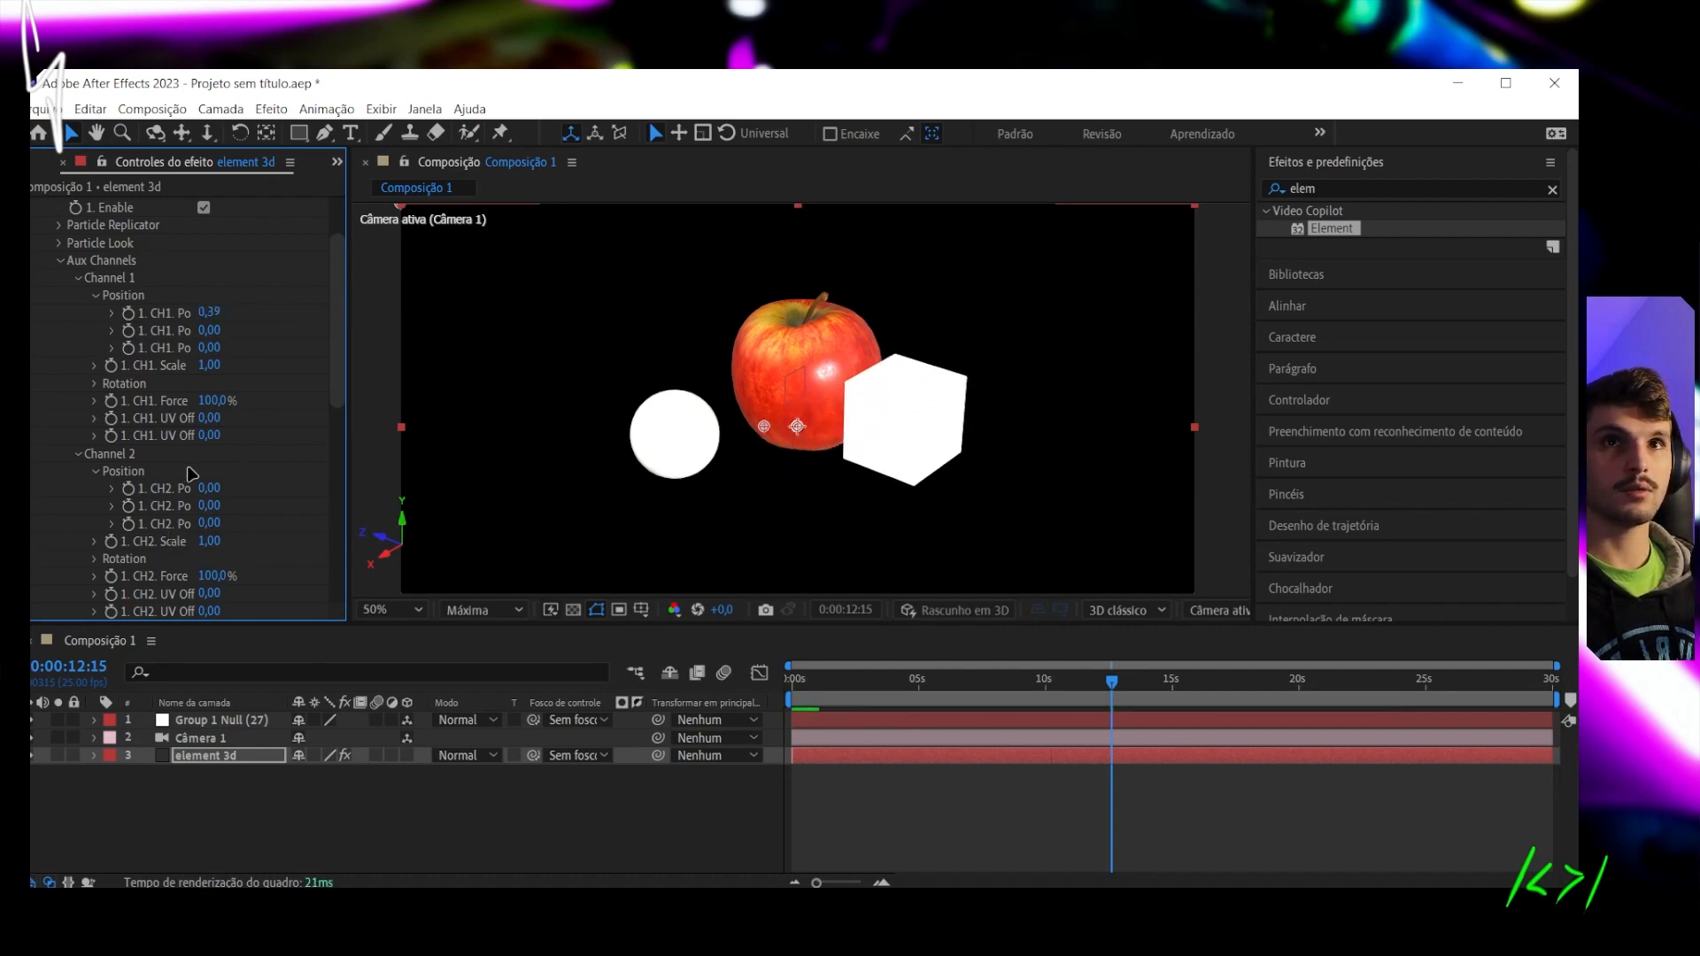
drag(209, 488, 168, 451)
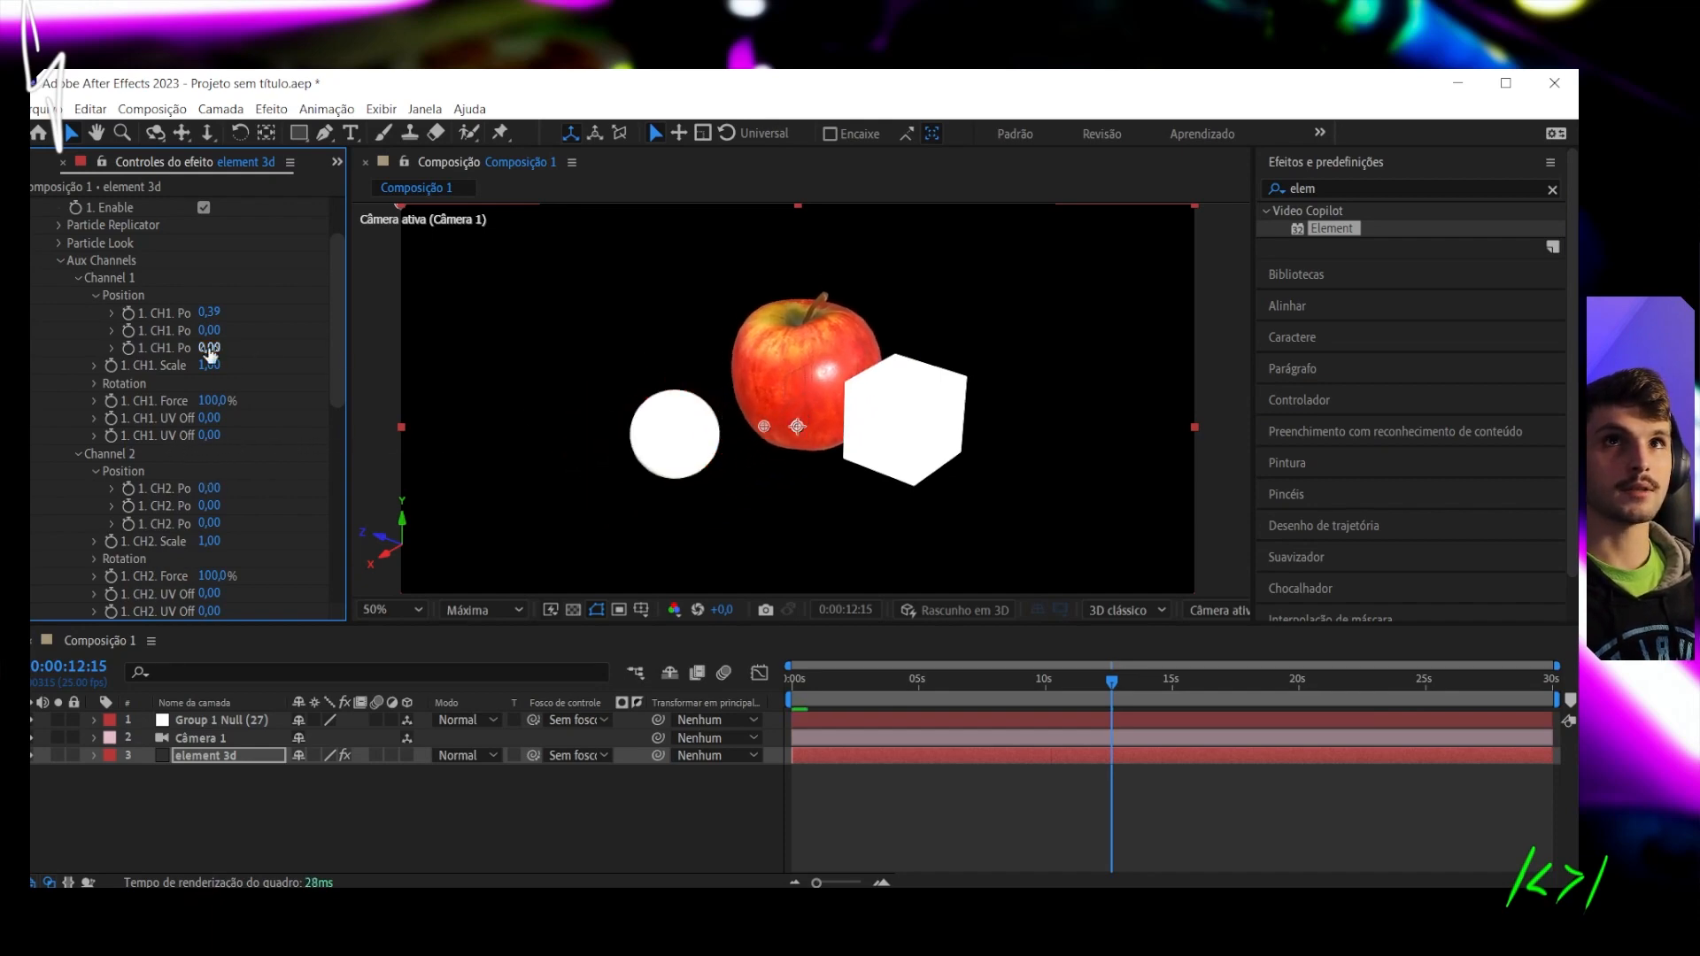
Reopen the Scene Setup and review the Group Folder's group number and the auxiliary channels of the box and apple
scroll(211, 354, up, 2)
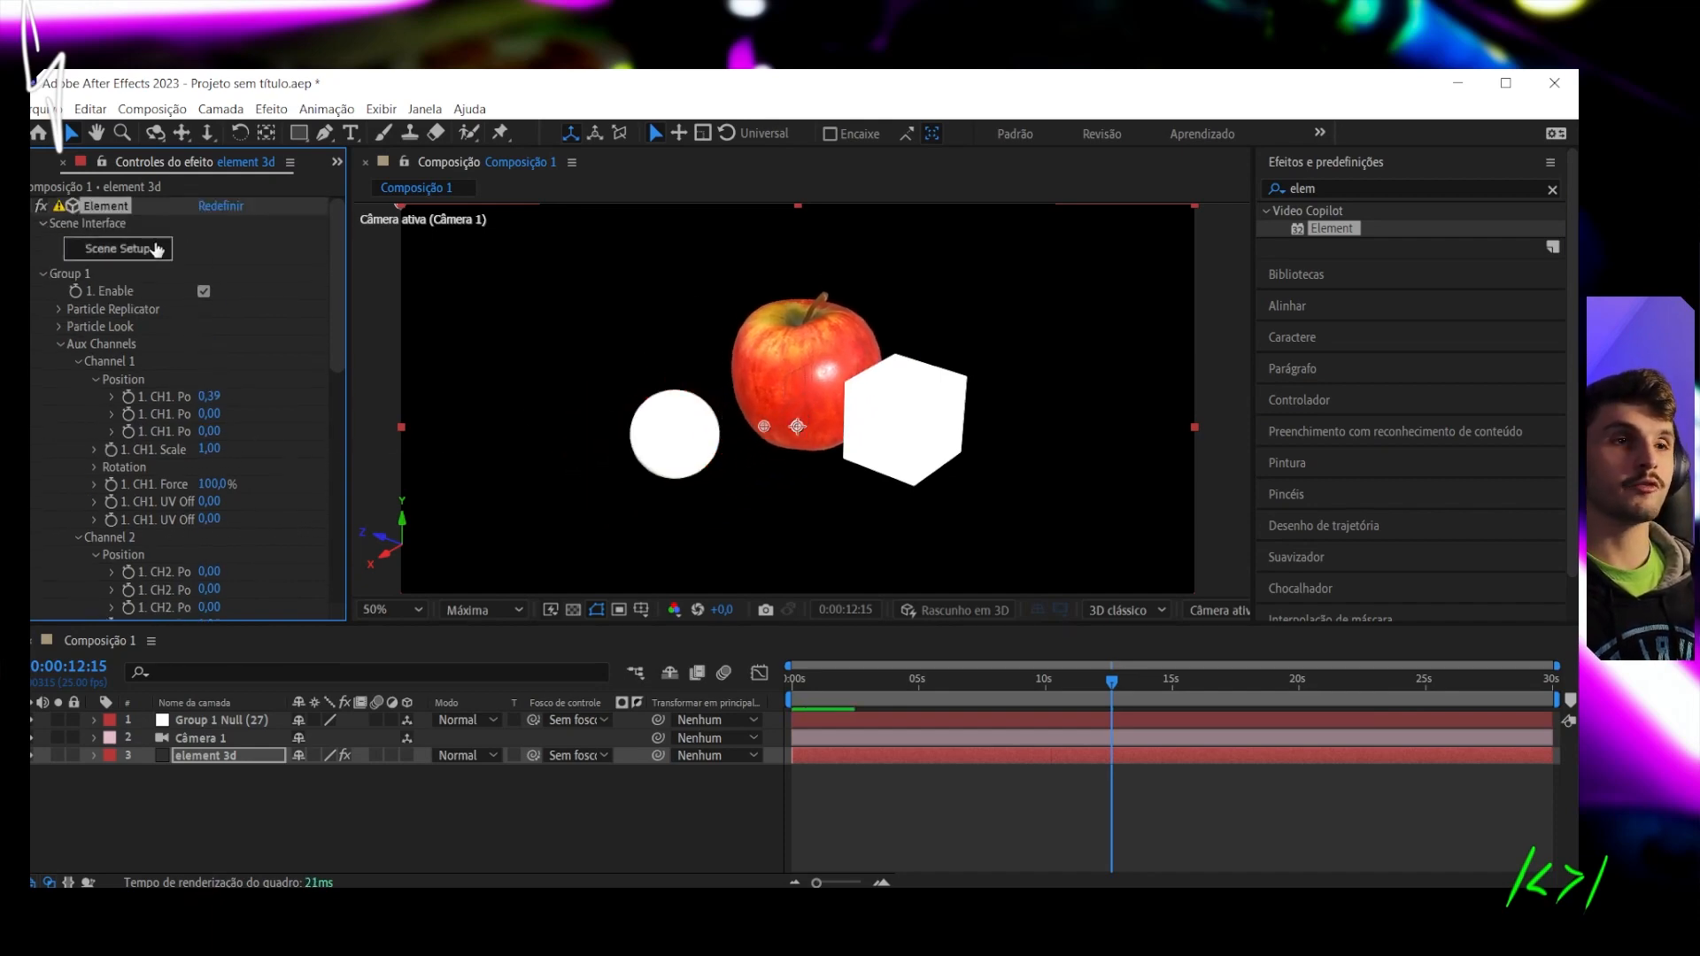
click(156, 250)
click(1142, 223)
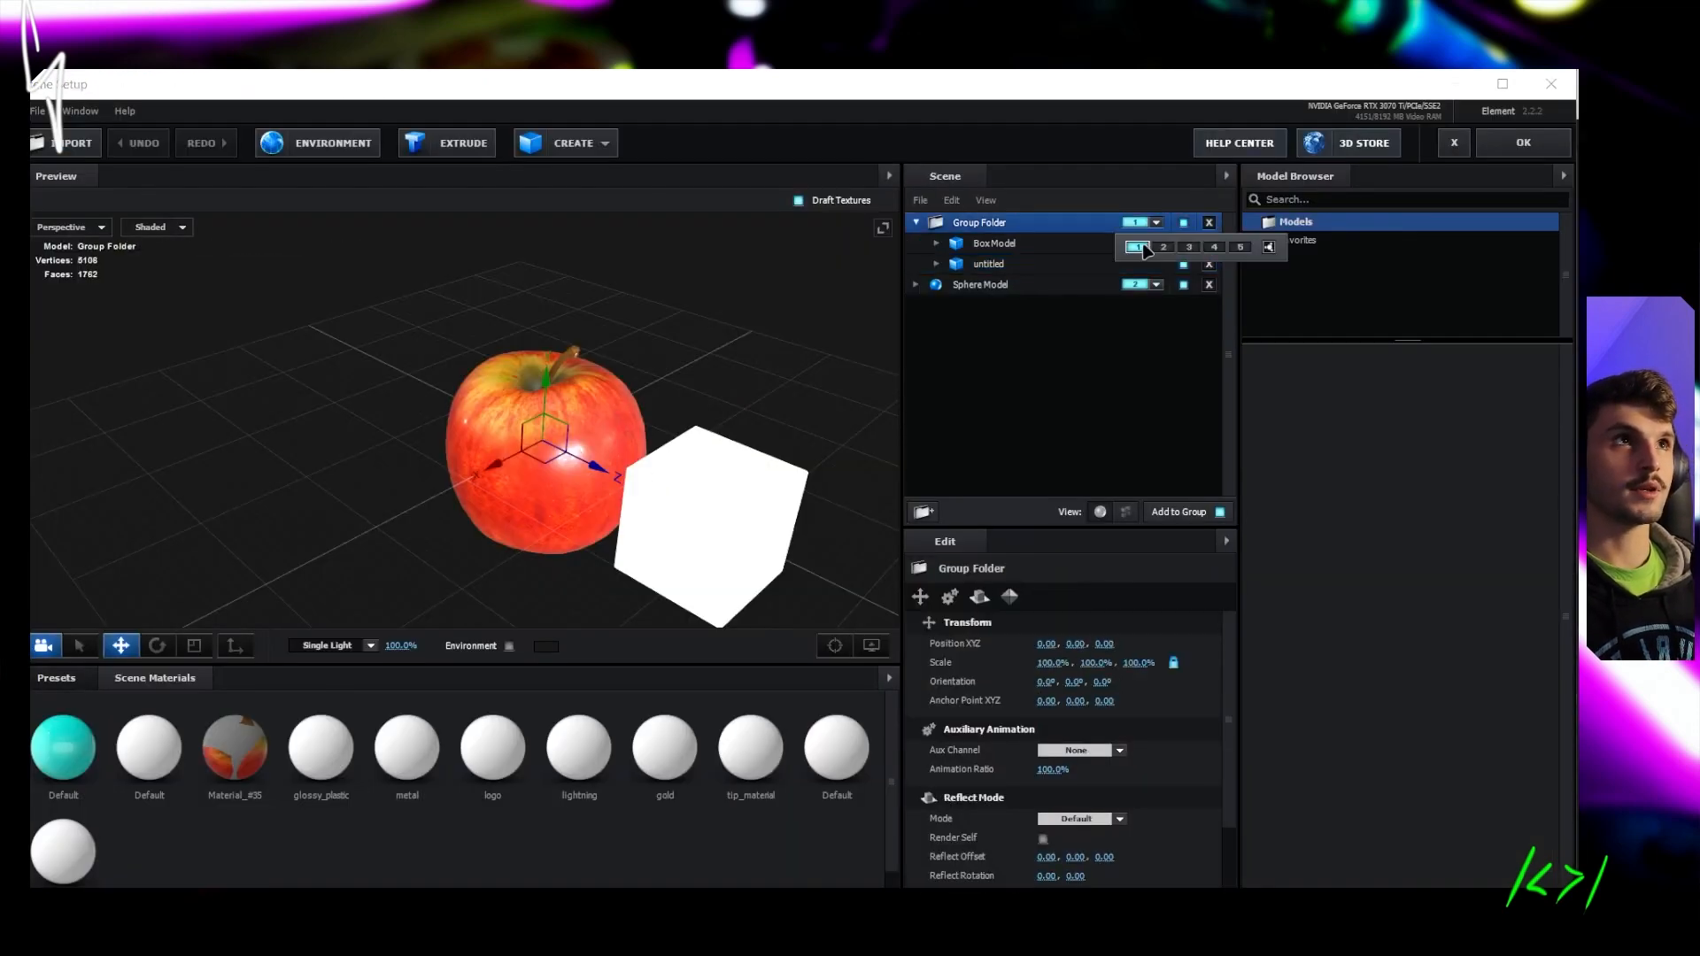
click(1033, 248)
scroll(1098, 726, down, 5)
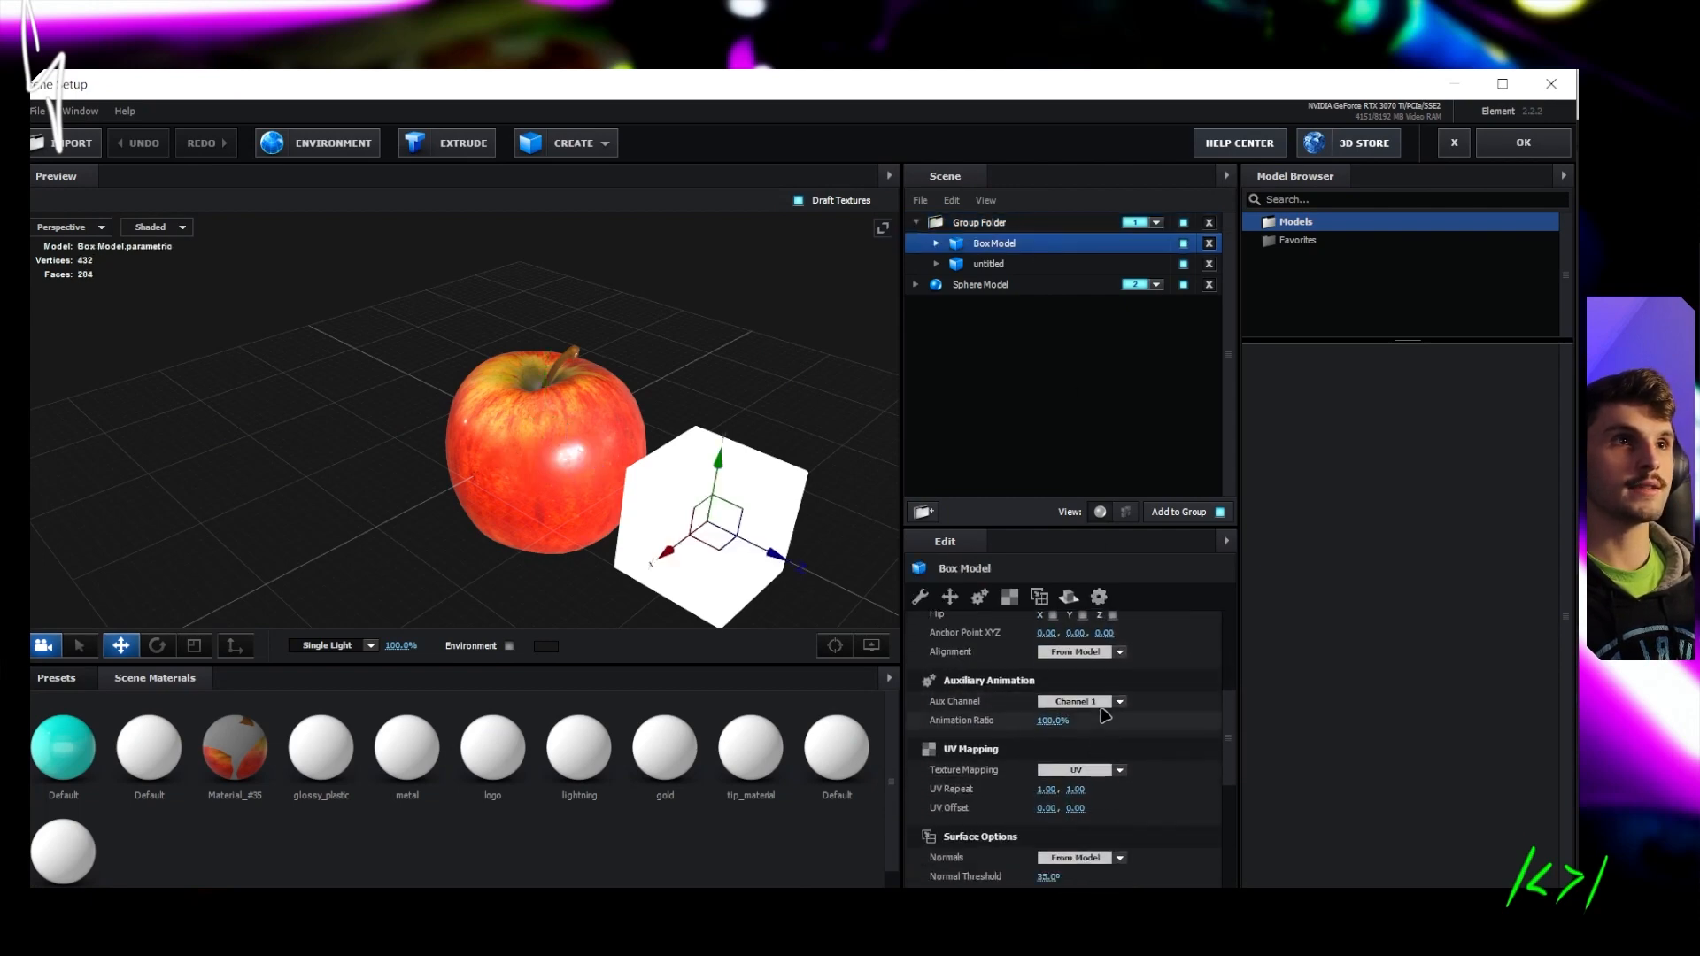
click(1103, 703)
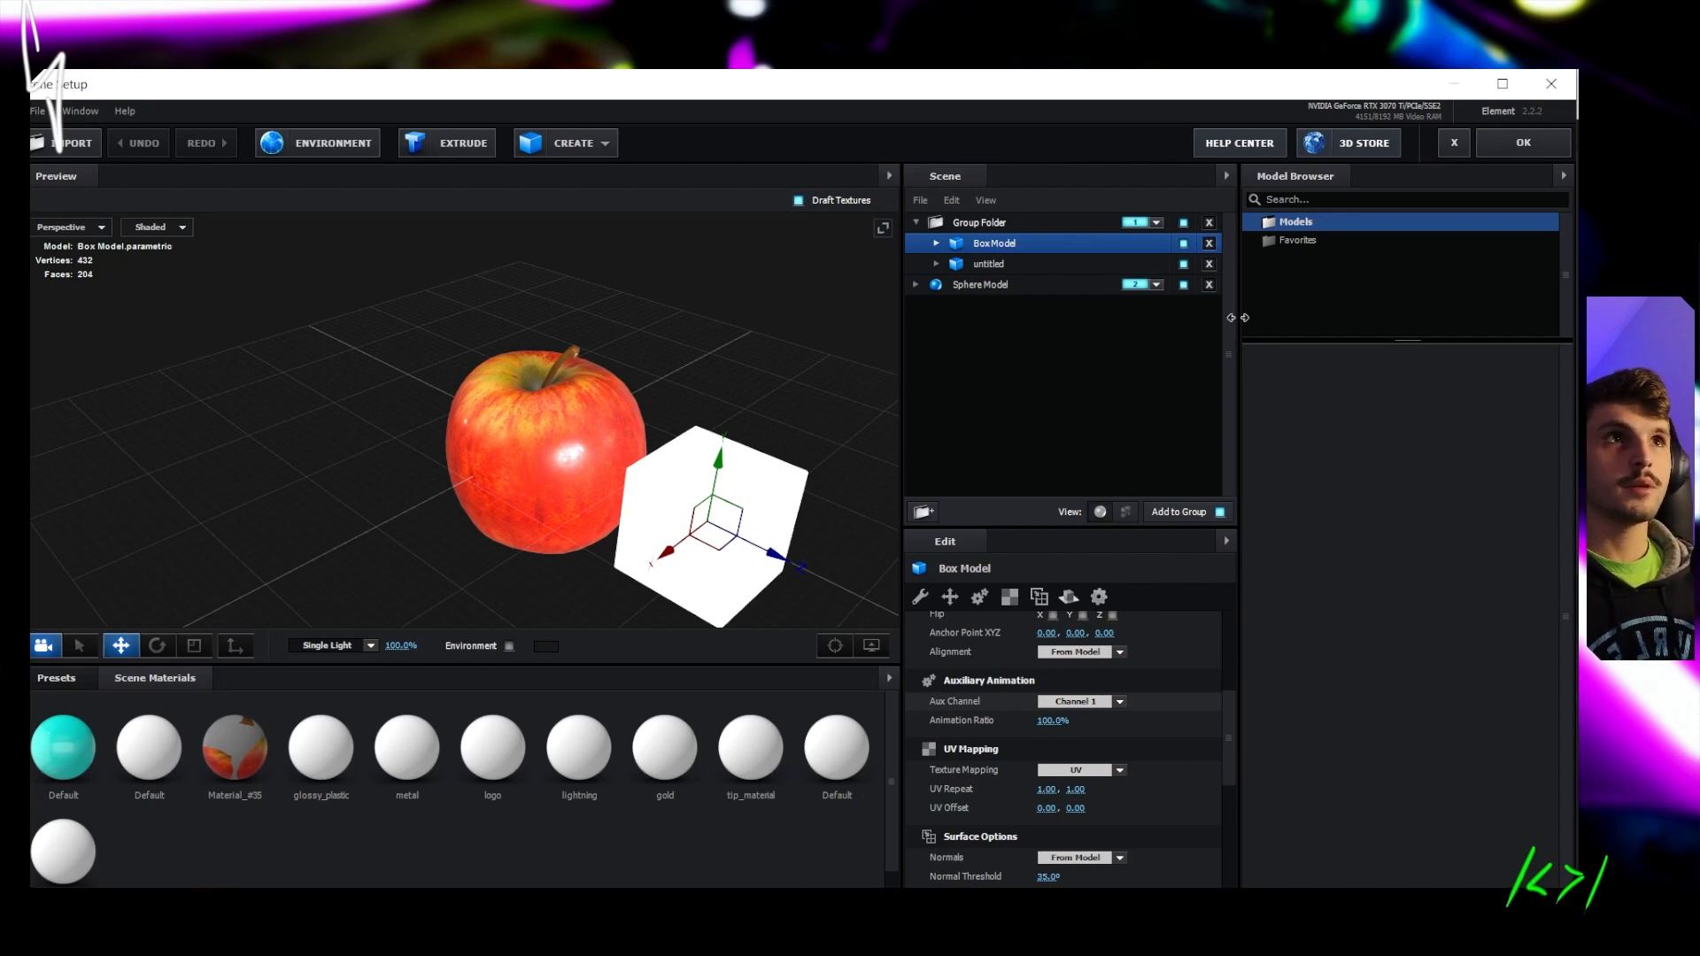
click(1063, 264)
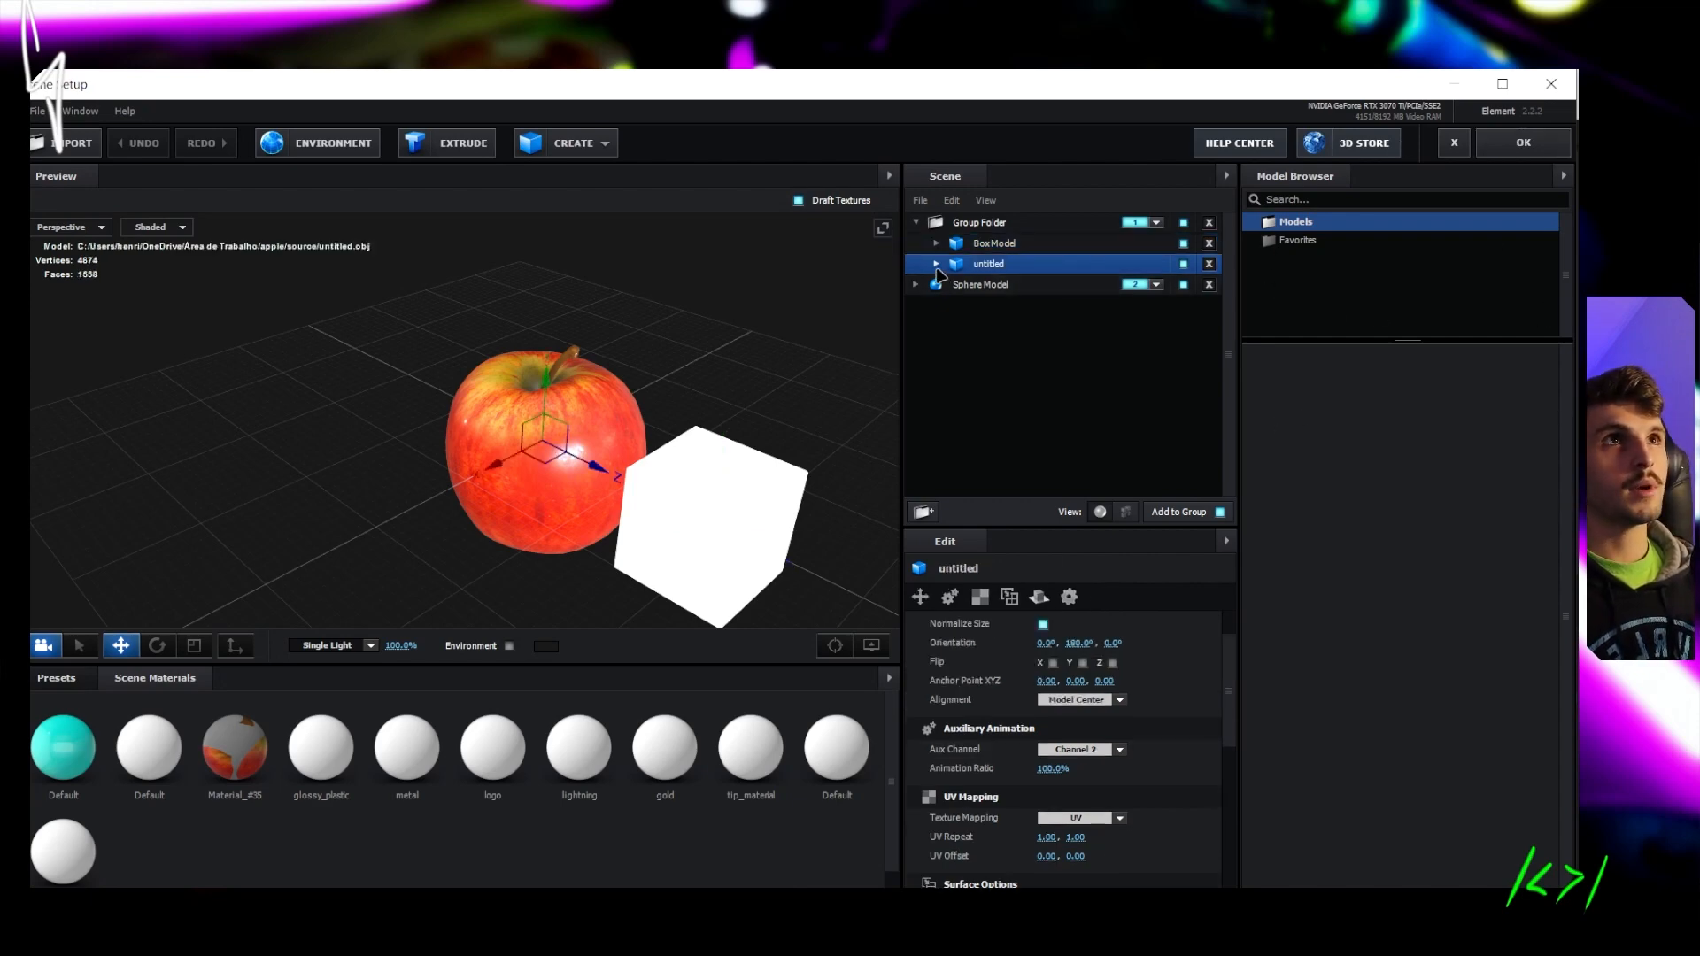
Expand the apple and box models to examine their individual materials, and return to the composition
click(936, 264)
click(1023, 285)
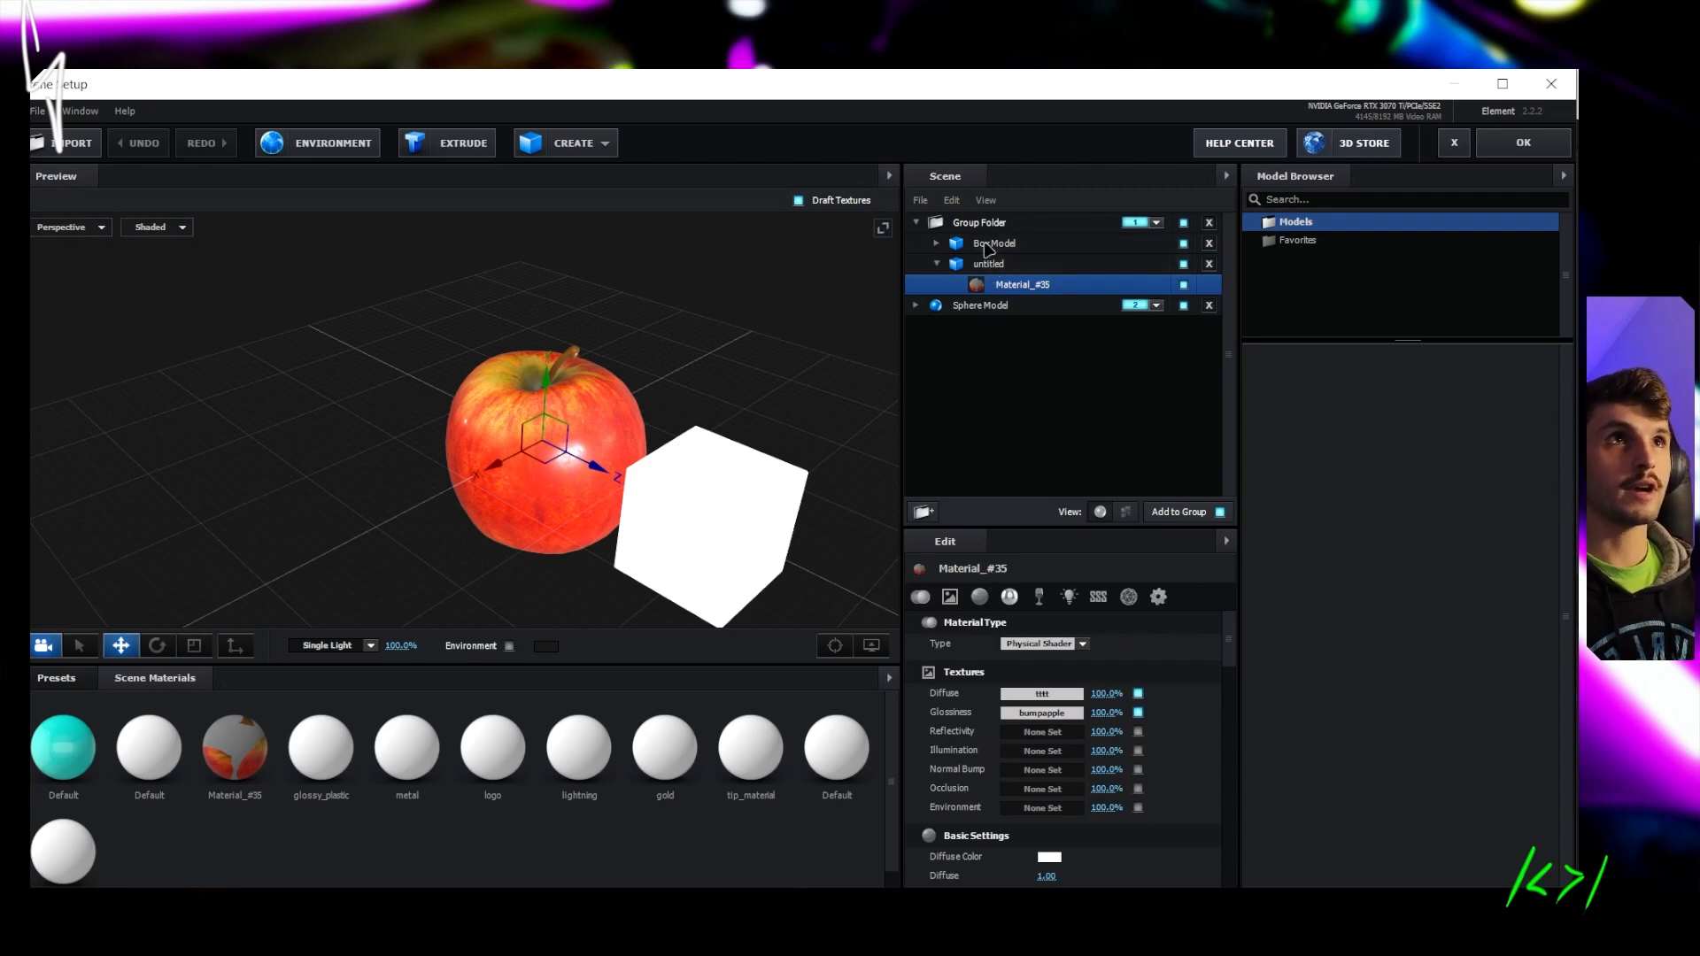
click(986, 245)
click(936, 243)
click(1011, 264)
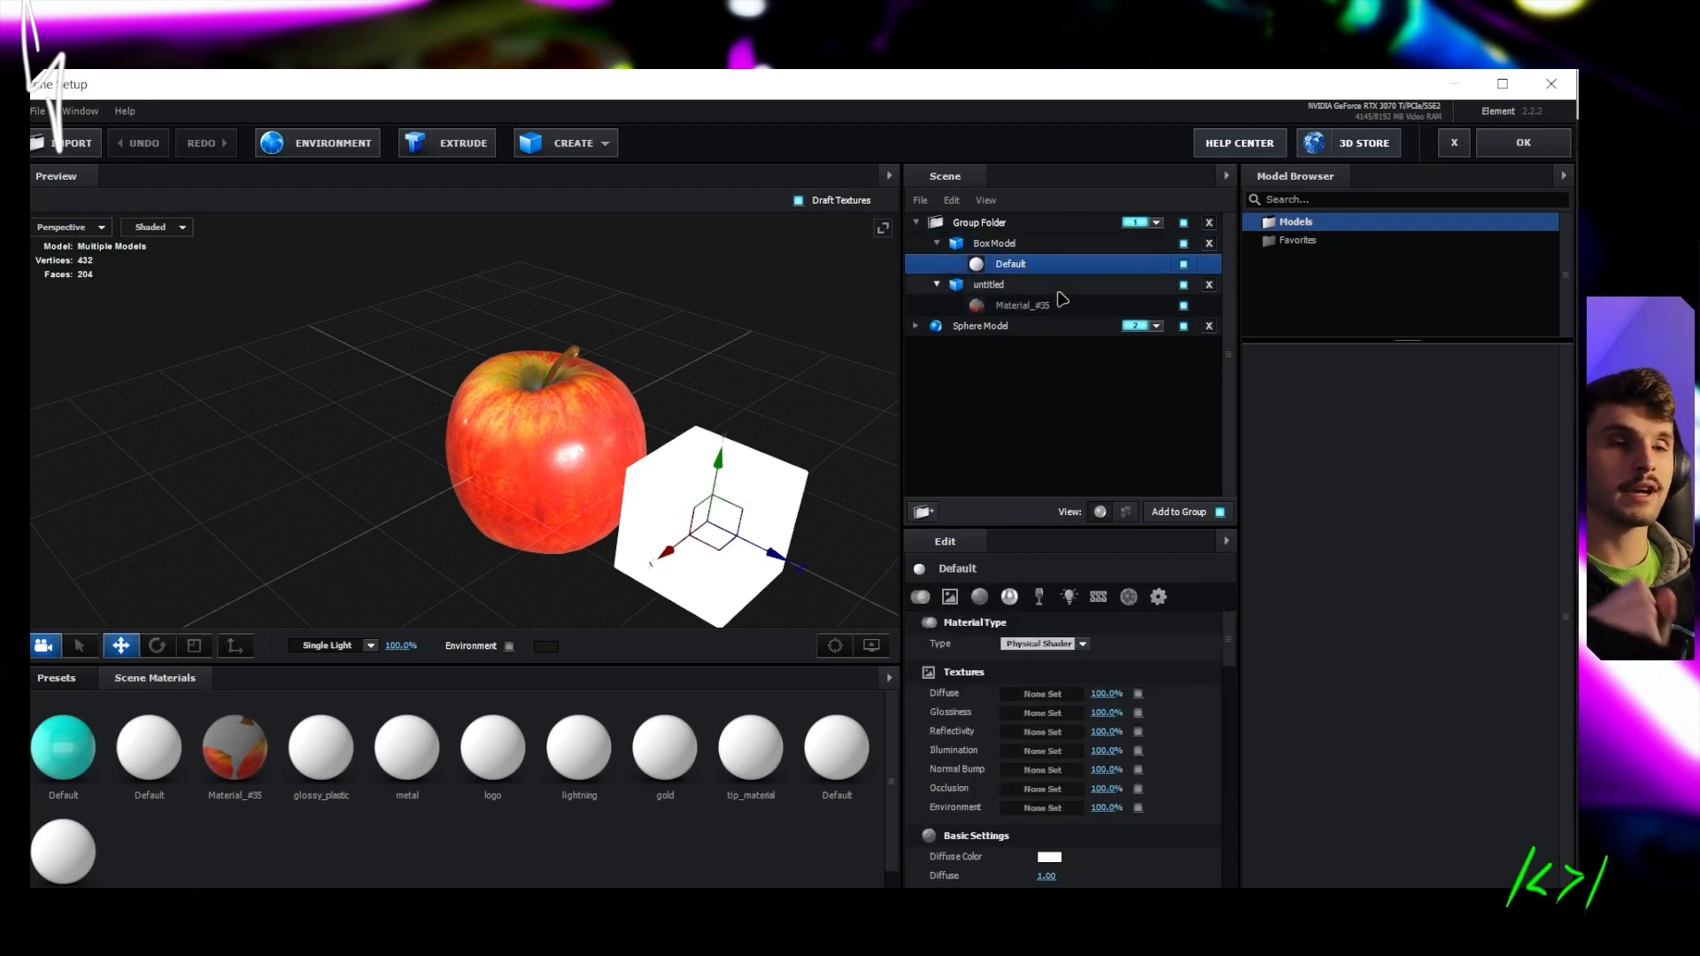
click(1523, 143)
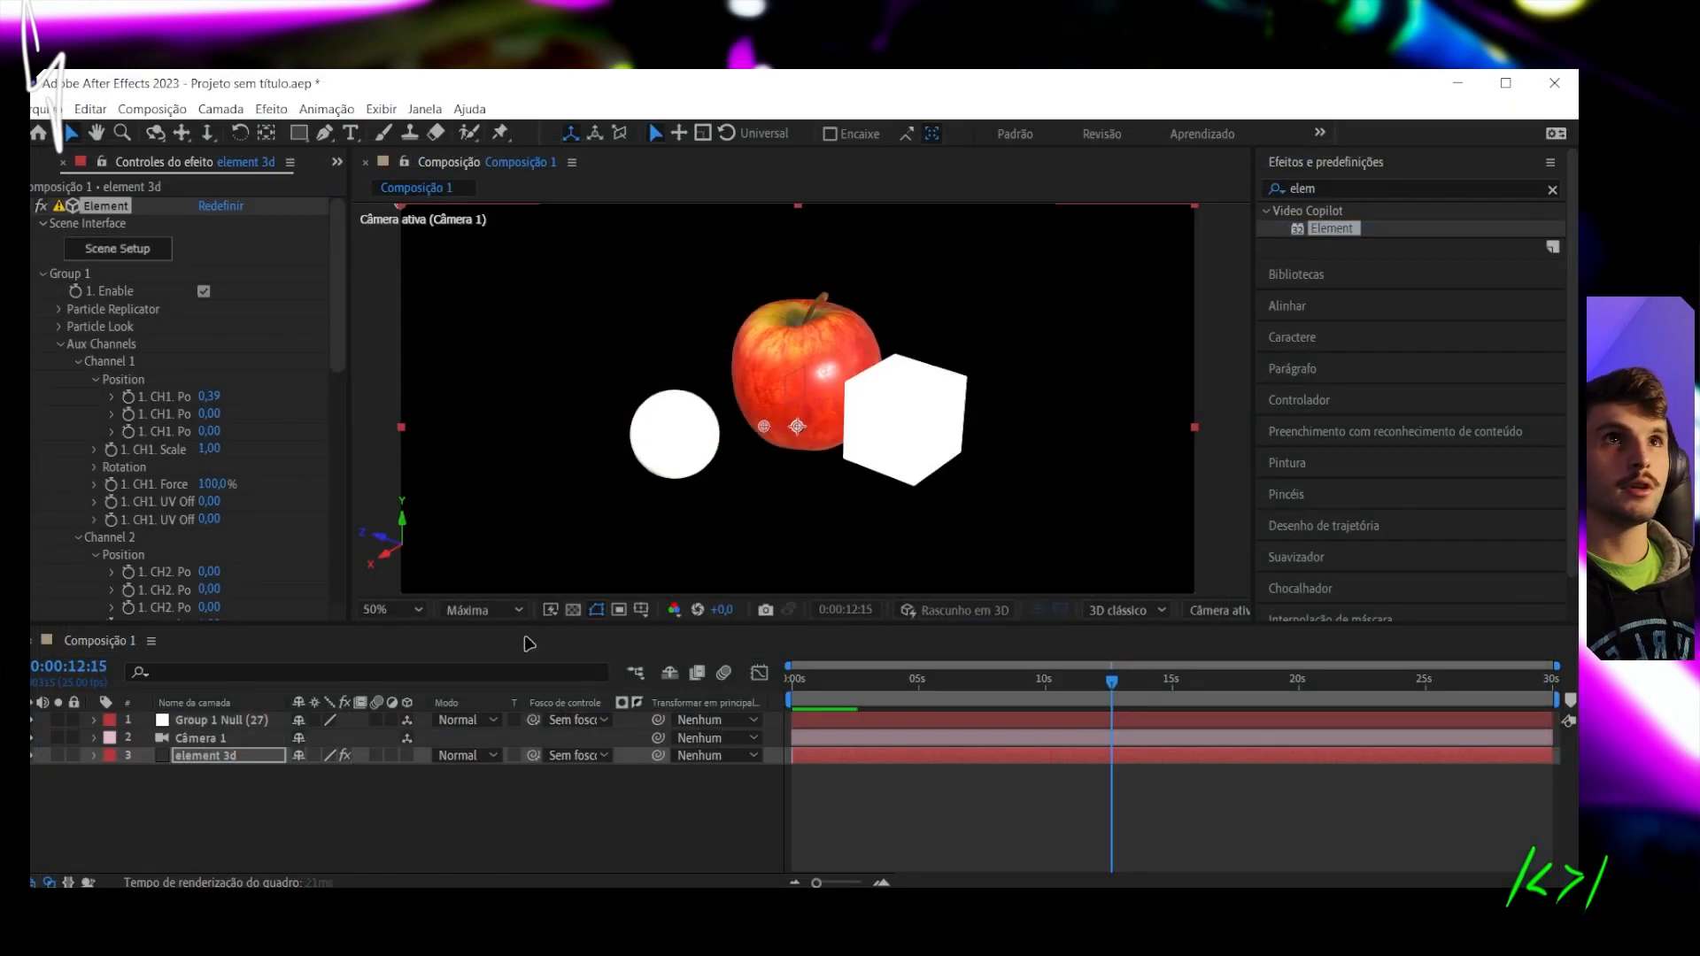
Create a new 1920x1080, 25 fps composition named piscando
click(380, 827)
click(337, 162)
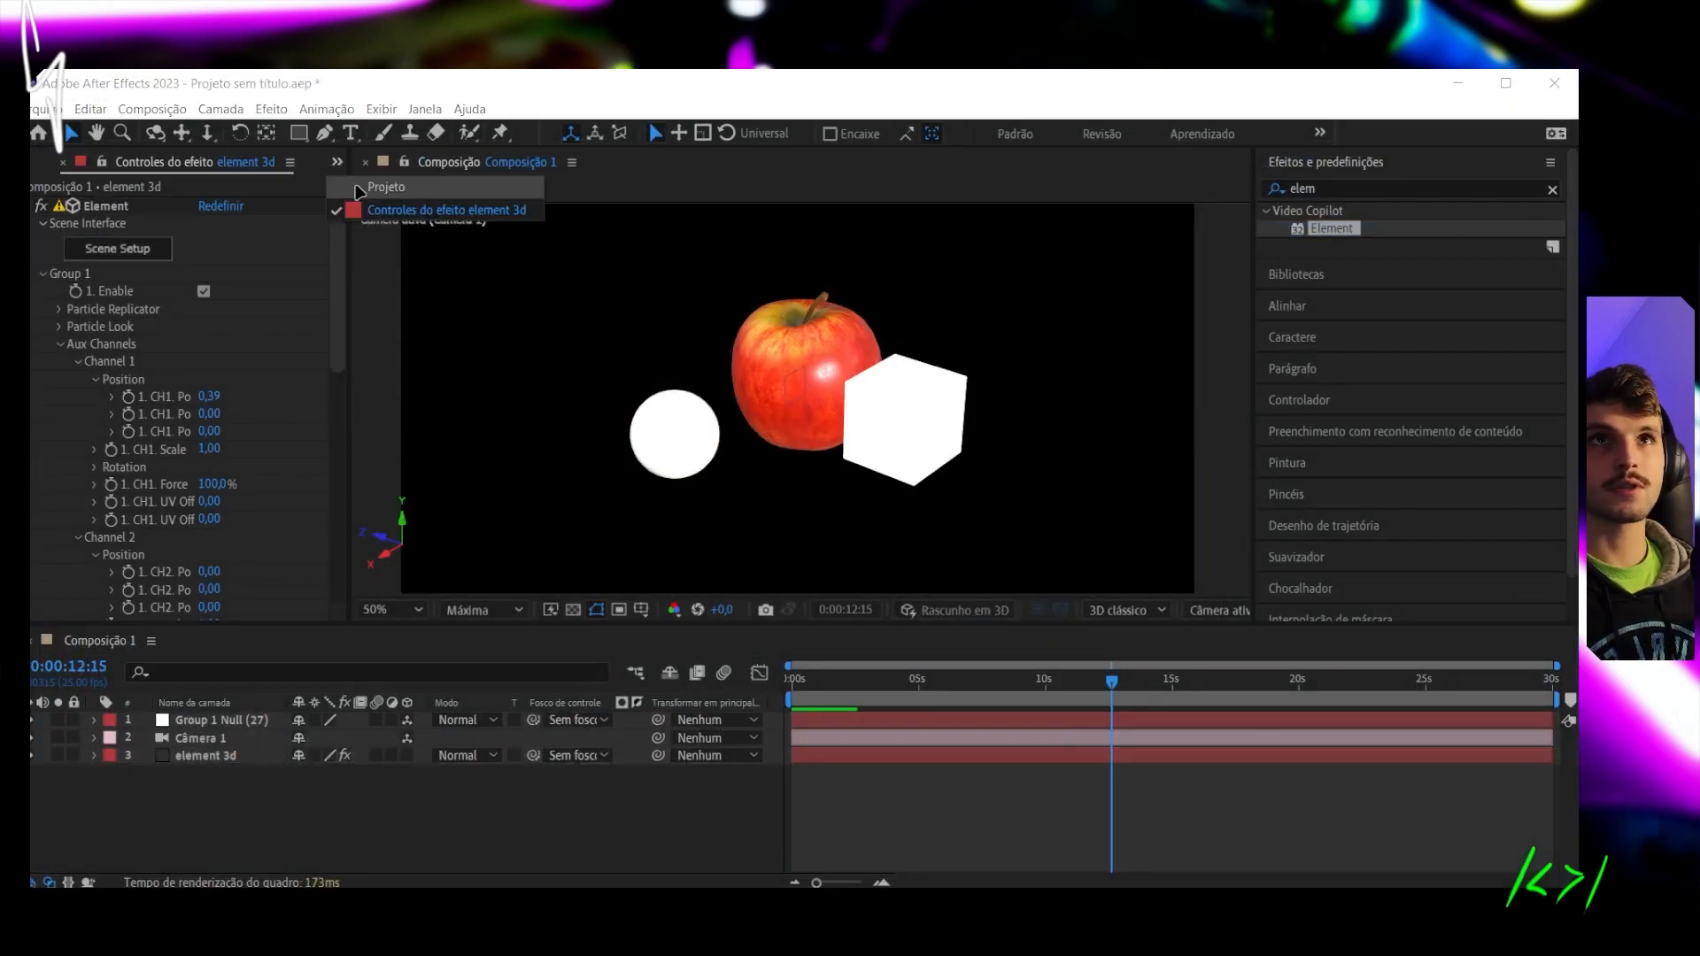
click(382, 178)
click(78, 612)
text(piscando)
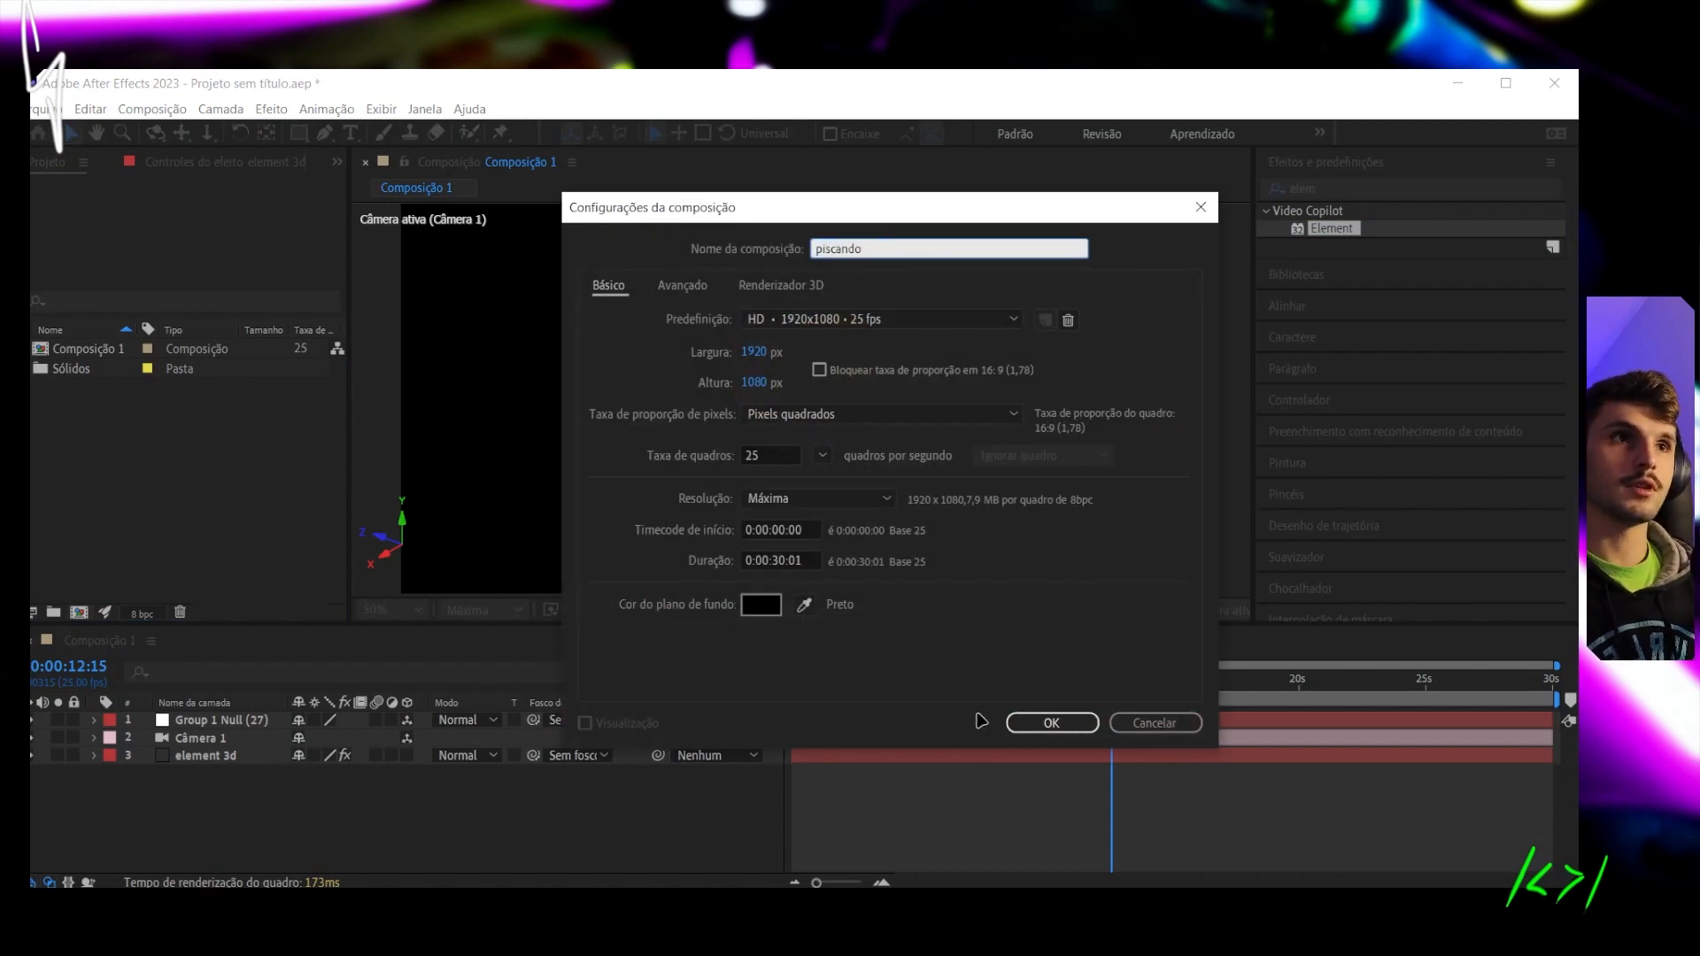
click(1050, 723)
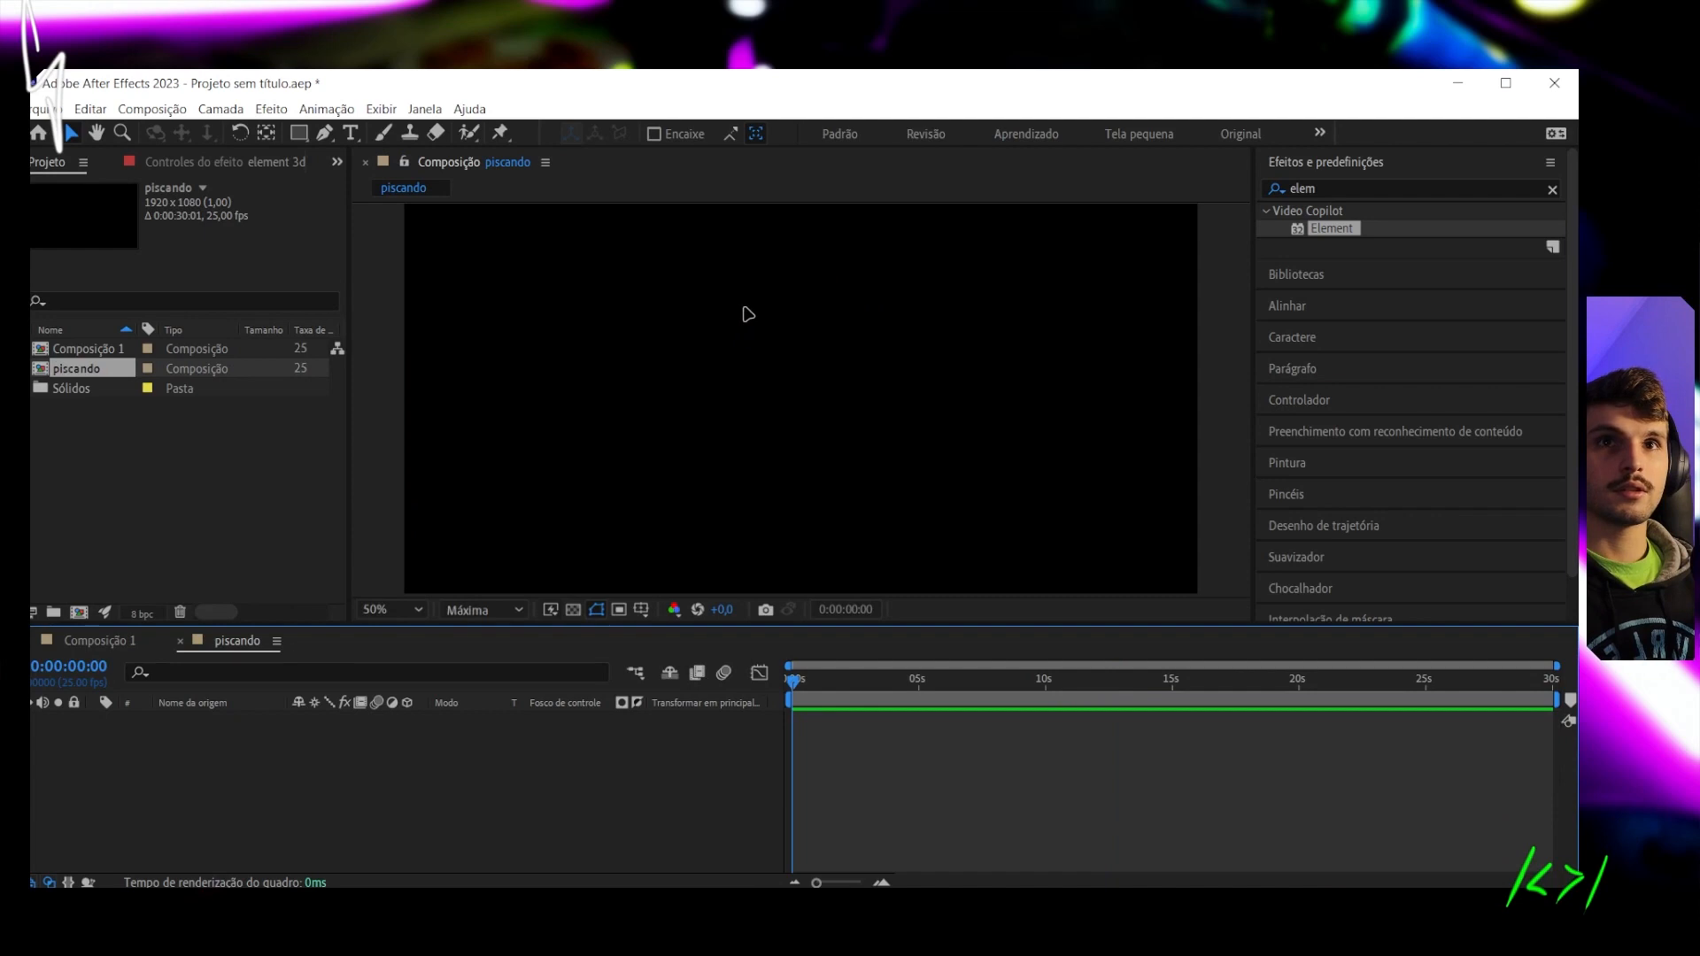
Add a white 1920x1080 solid to the piscando composition and toggle its visibility off and on
right_click(347, 784)
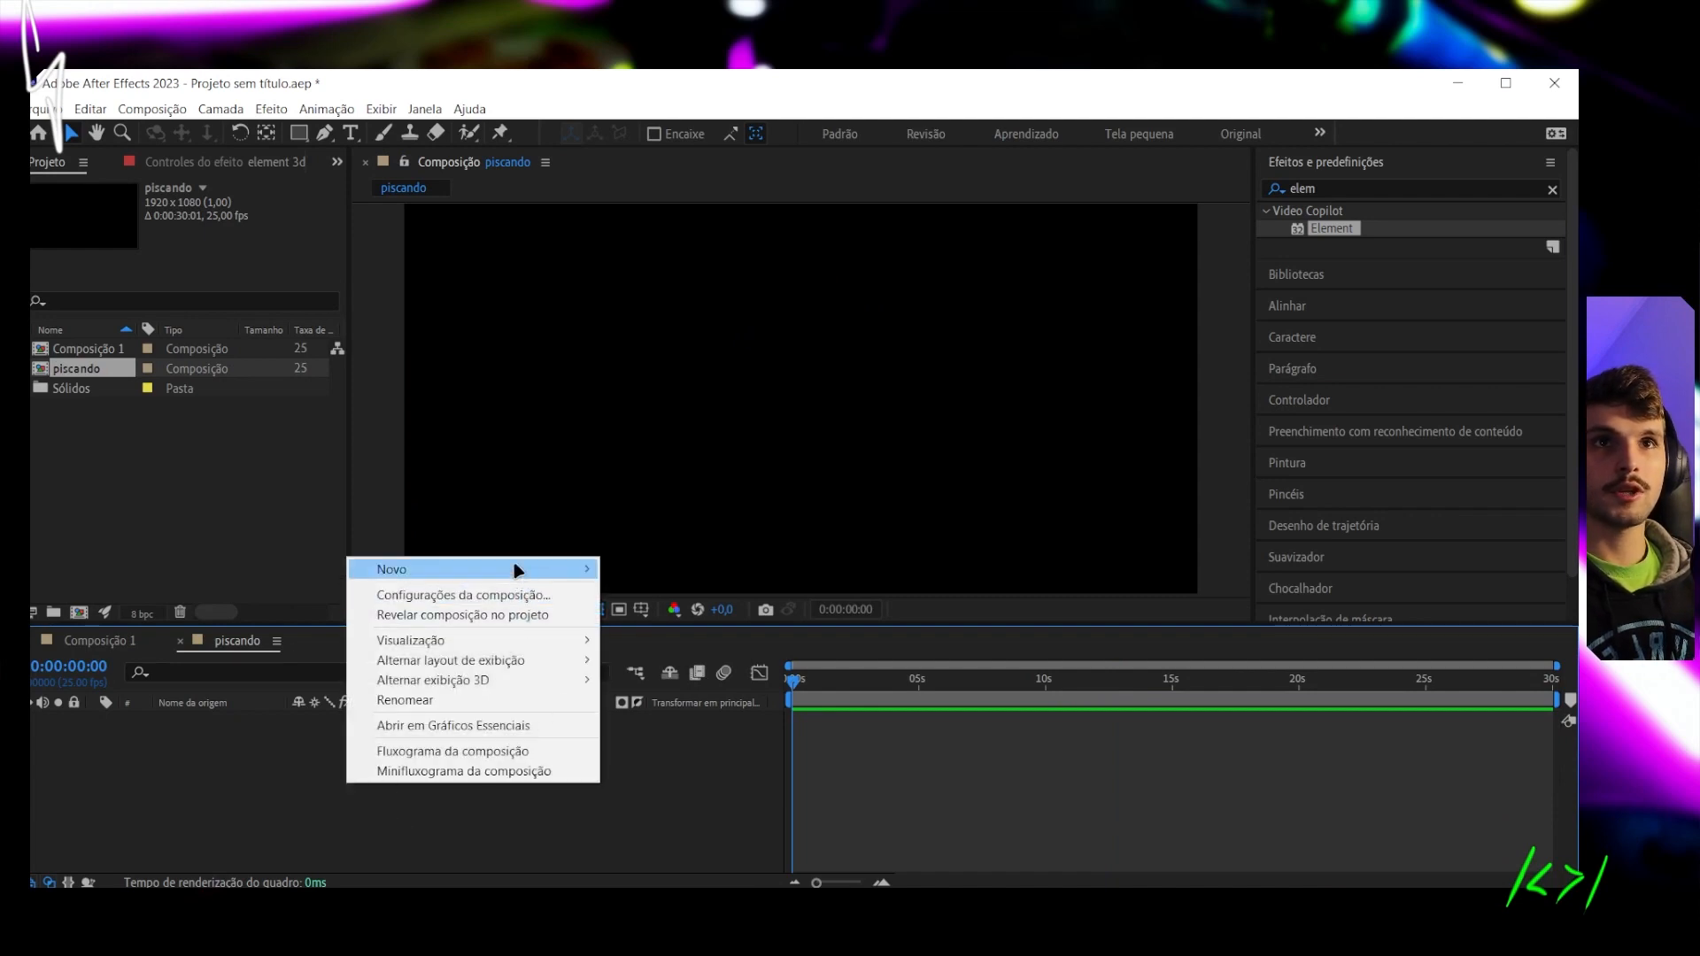
mouse_move(518, 571)
click(687, 617)
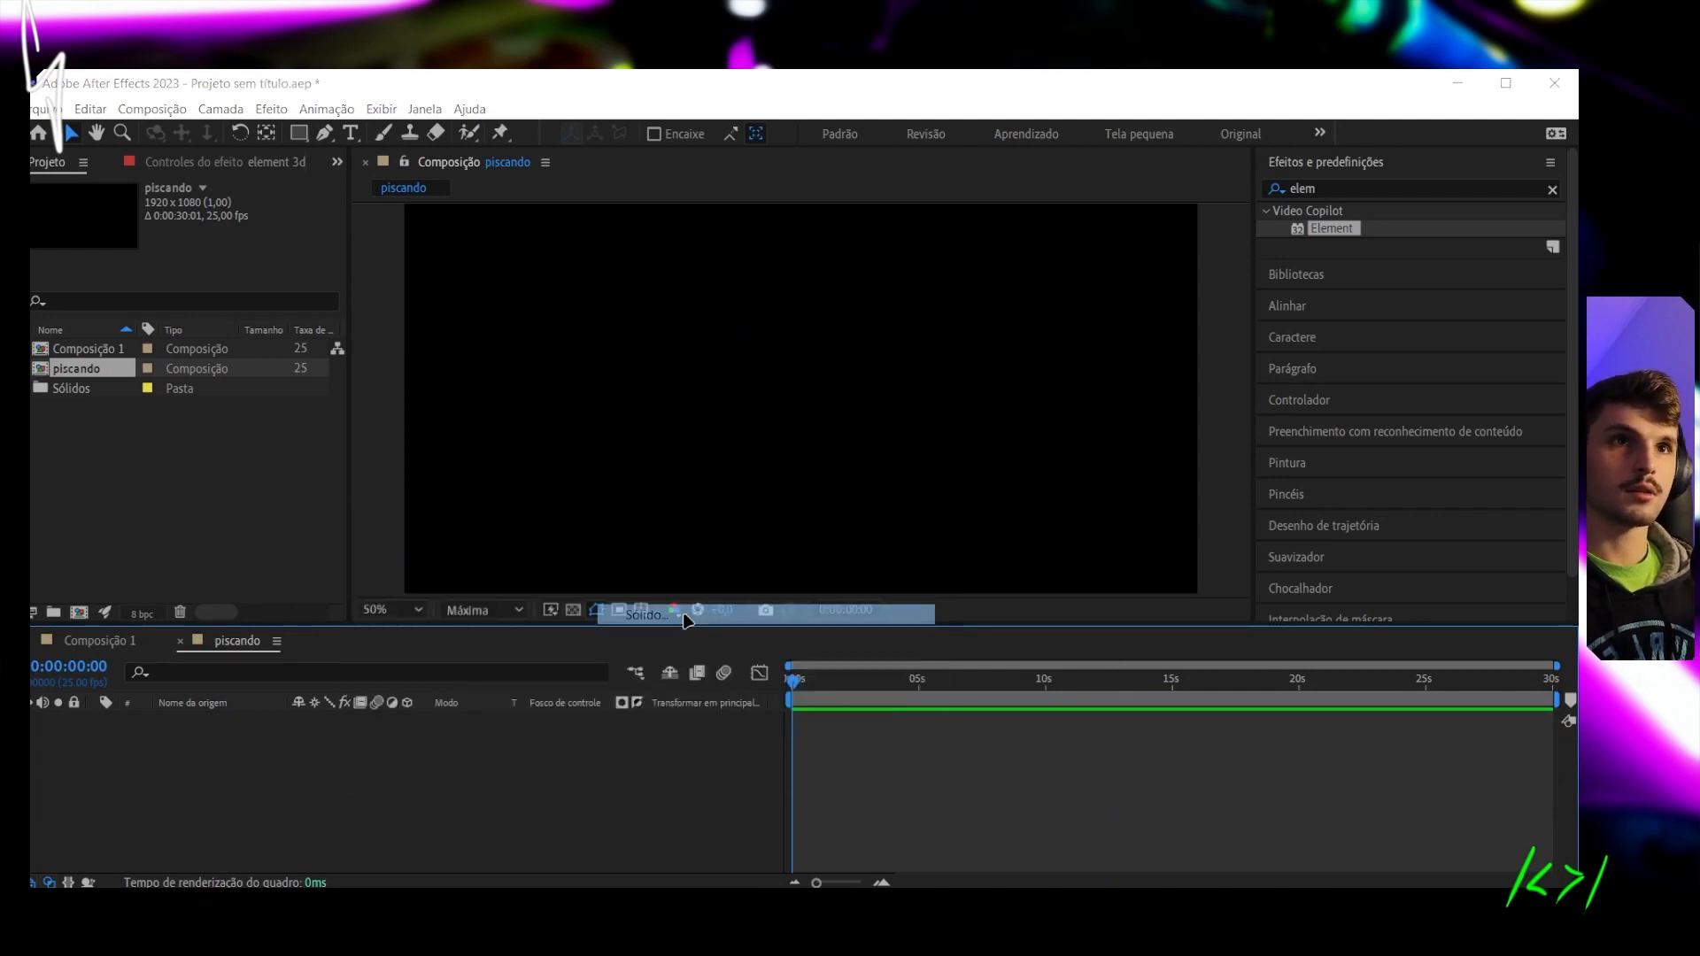
click(786, 621)
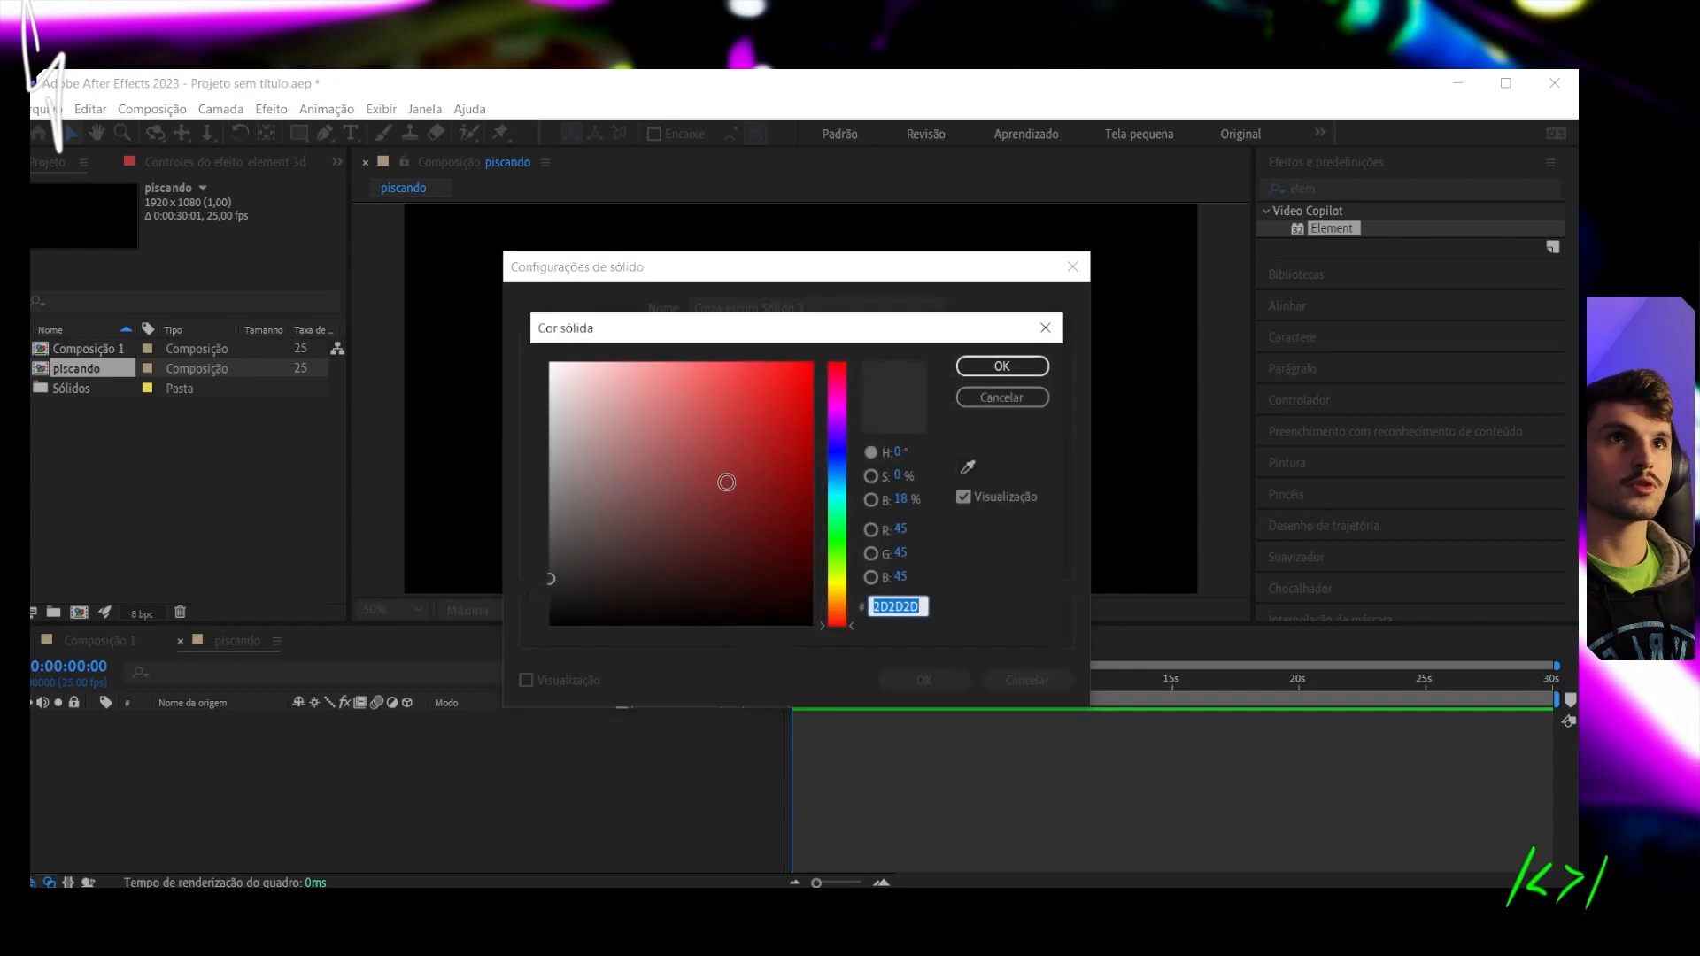
click(551, 363)
click(1002, 366)
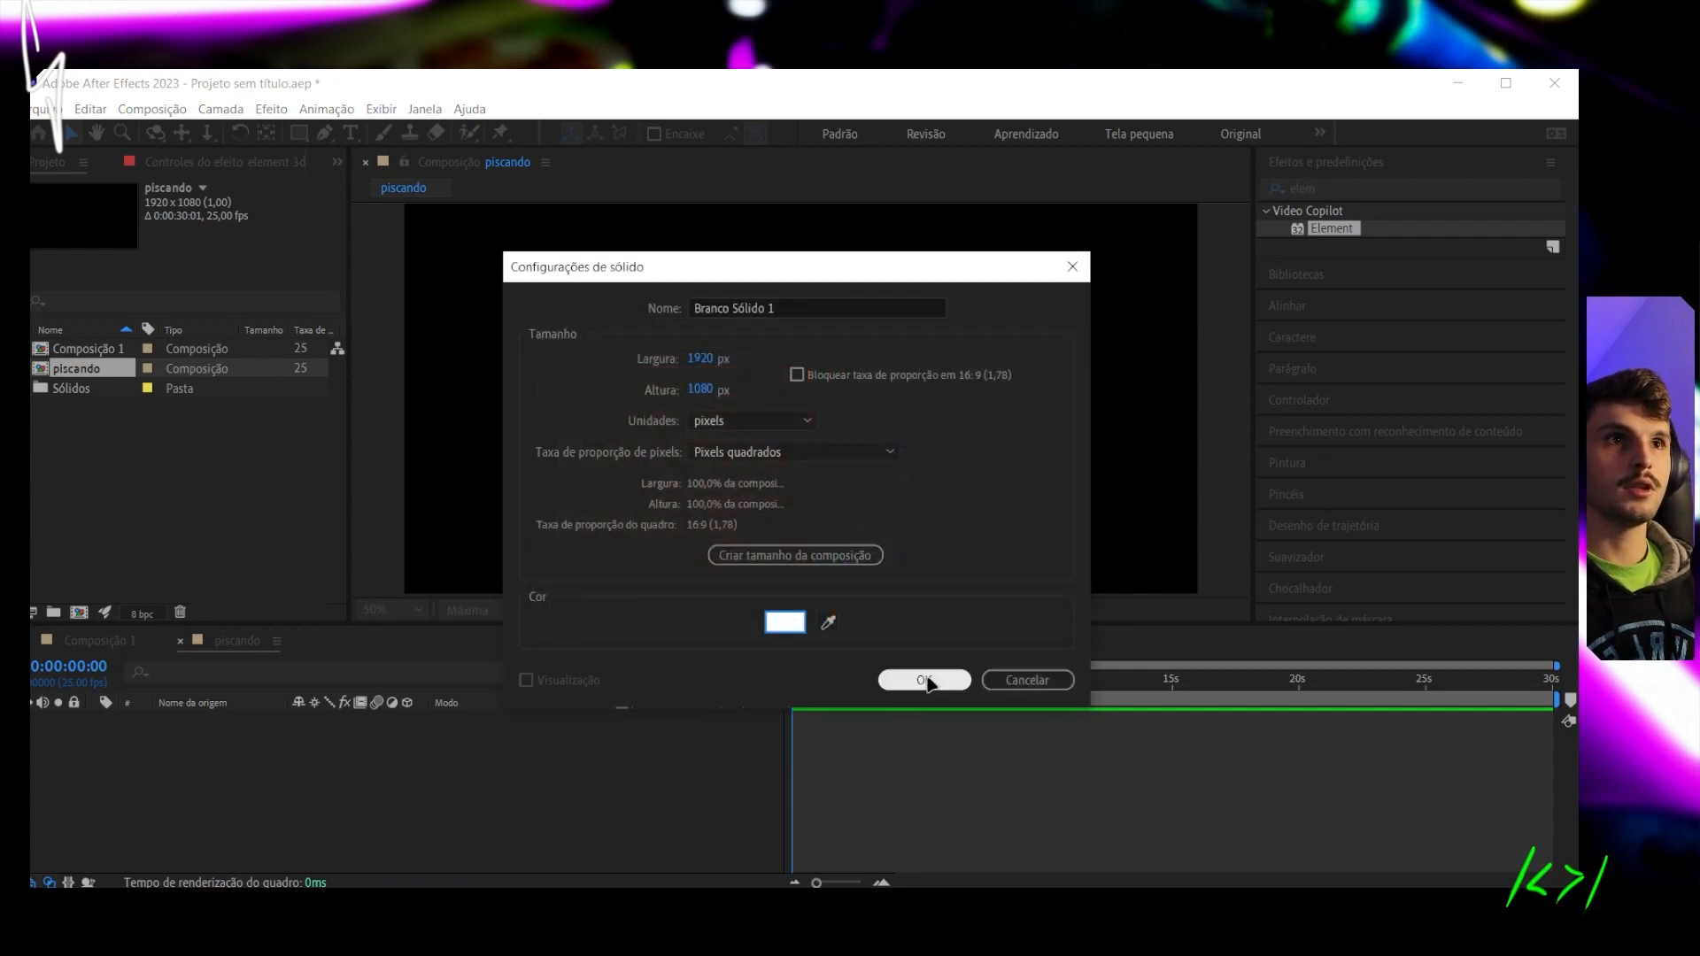
click(924, 680)
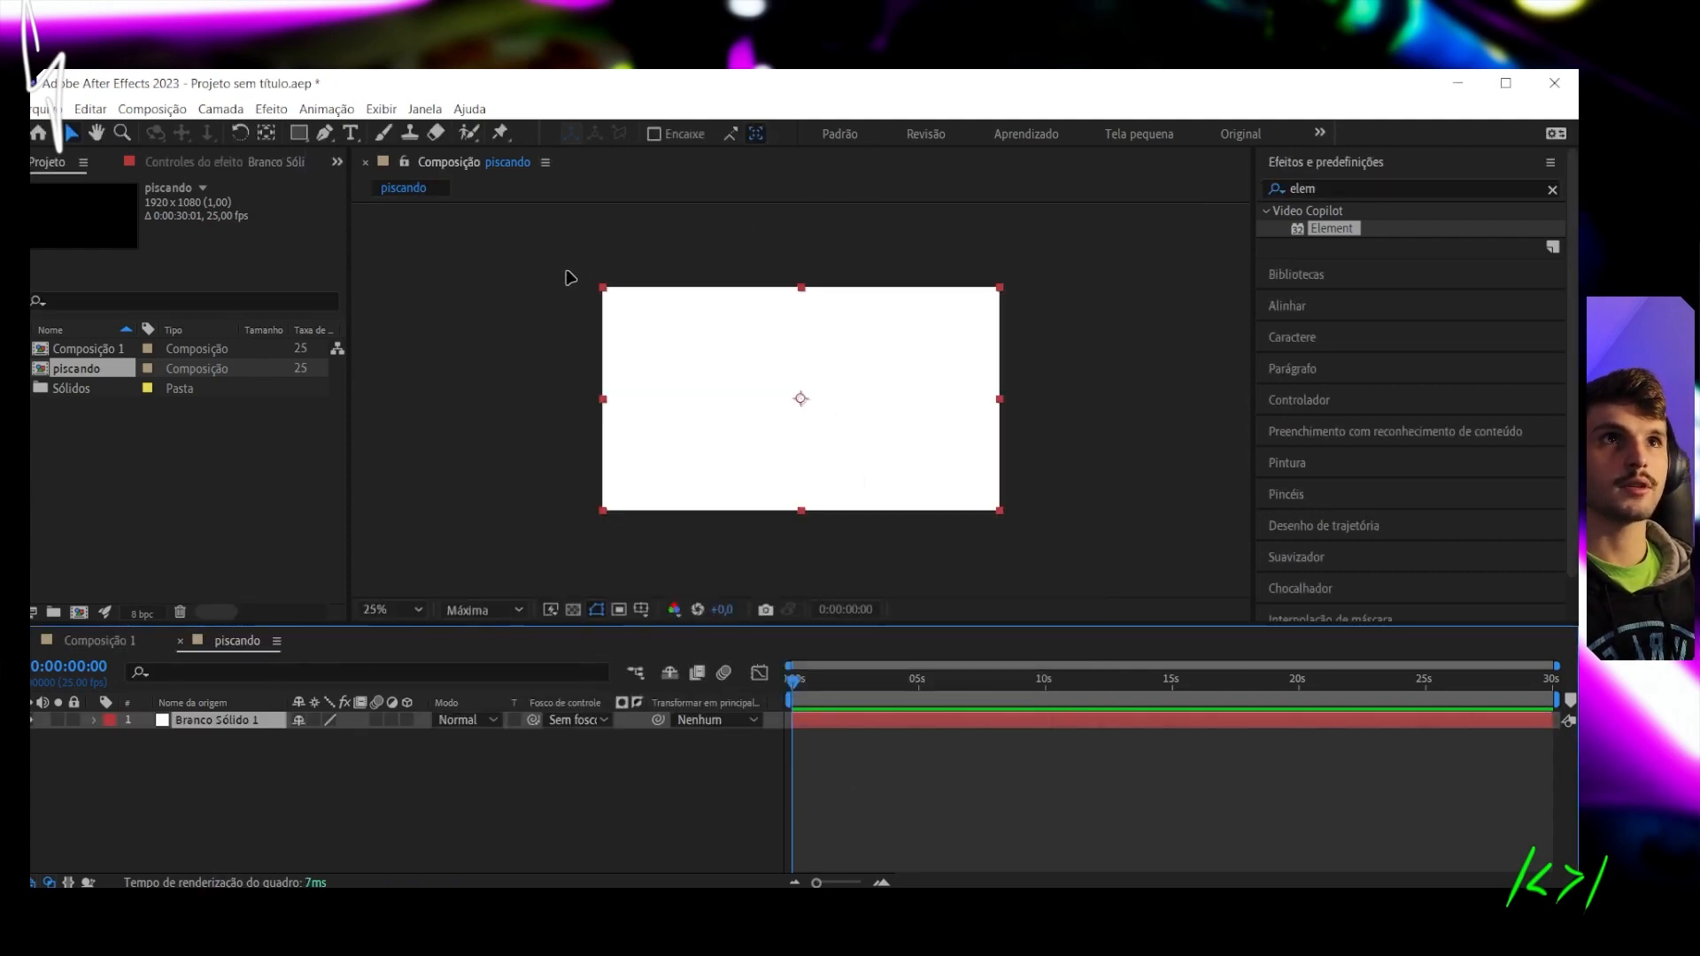
click(39, 721)
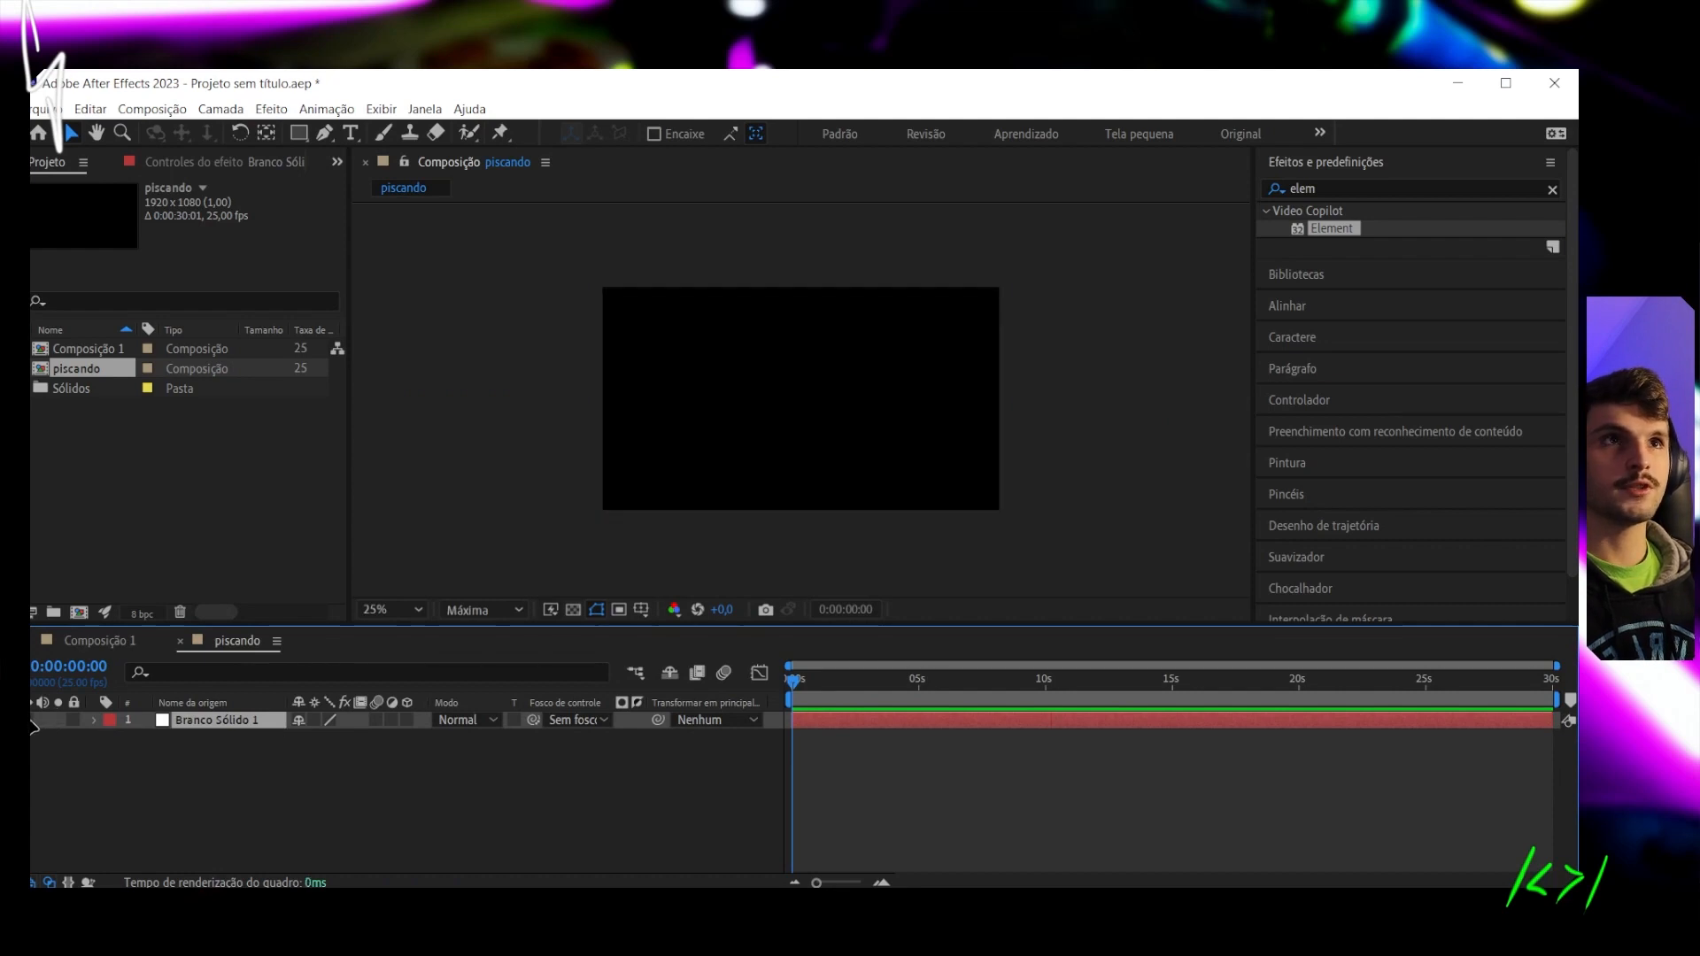
click(39, 720)
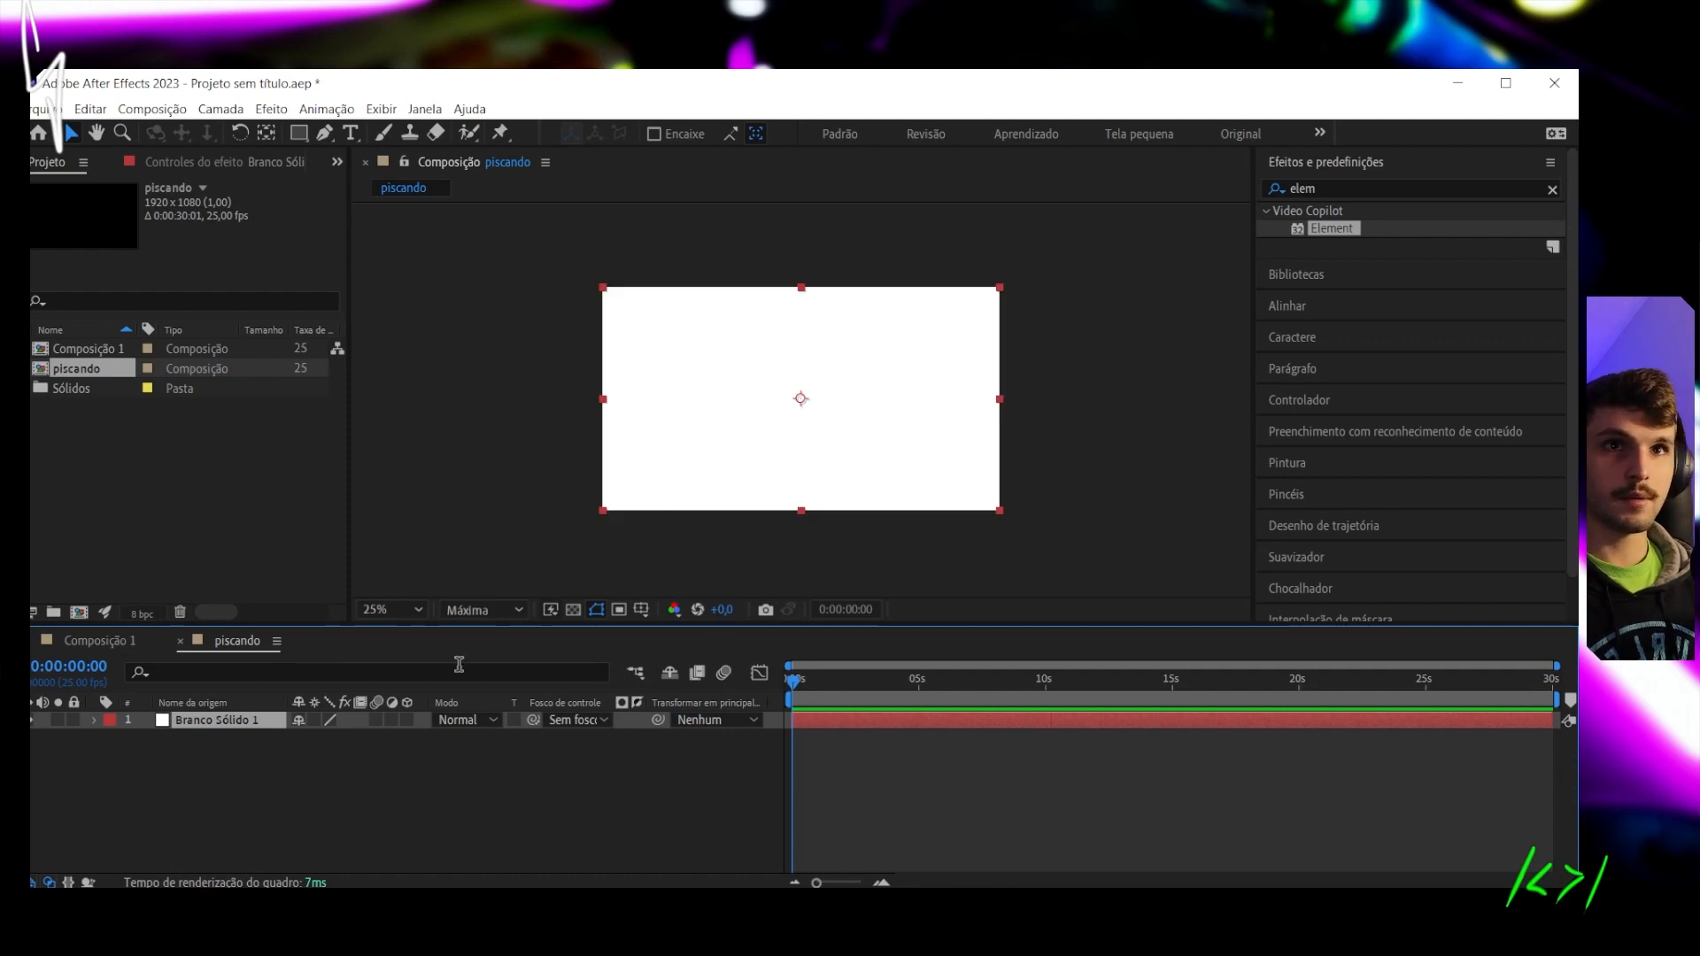
Keyframe the white solid's opacity at 100% on the first frame and 0% one frame later
key(t)
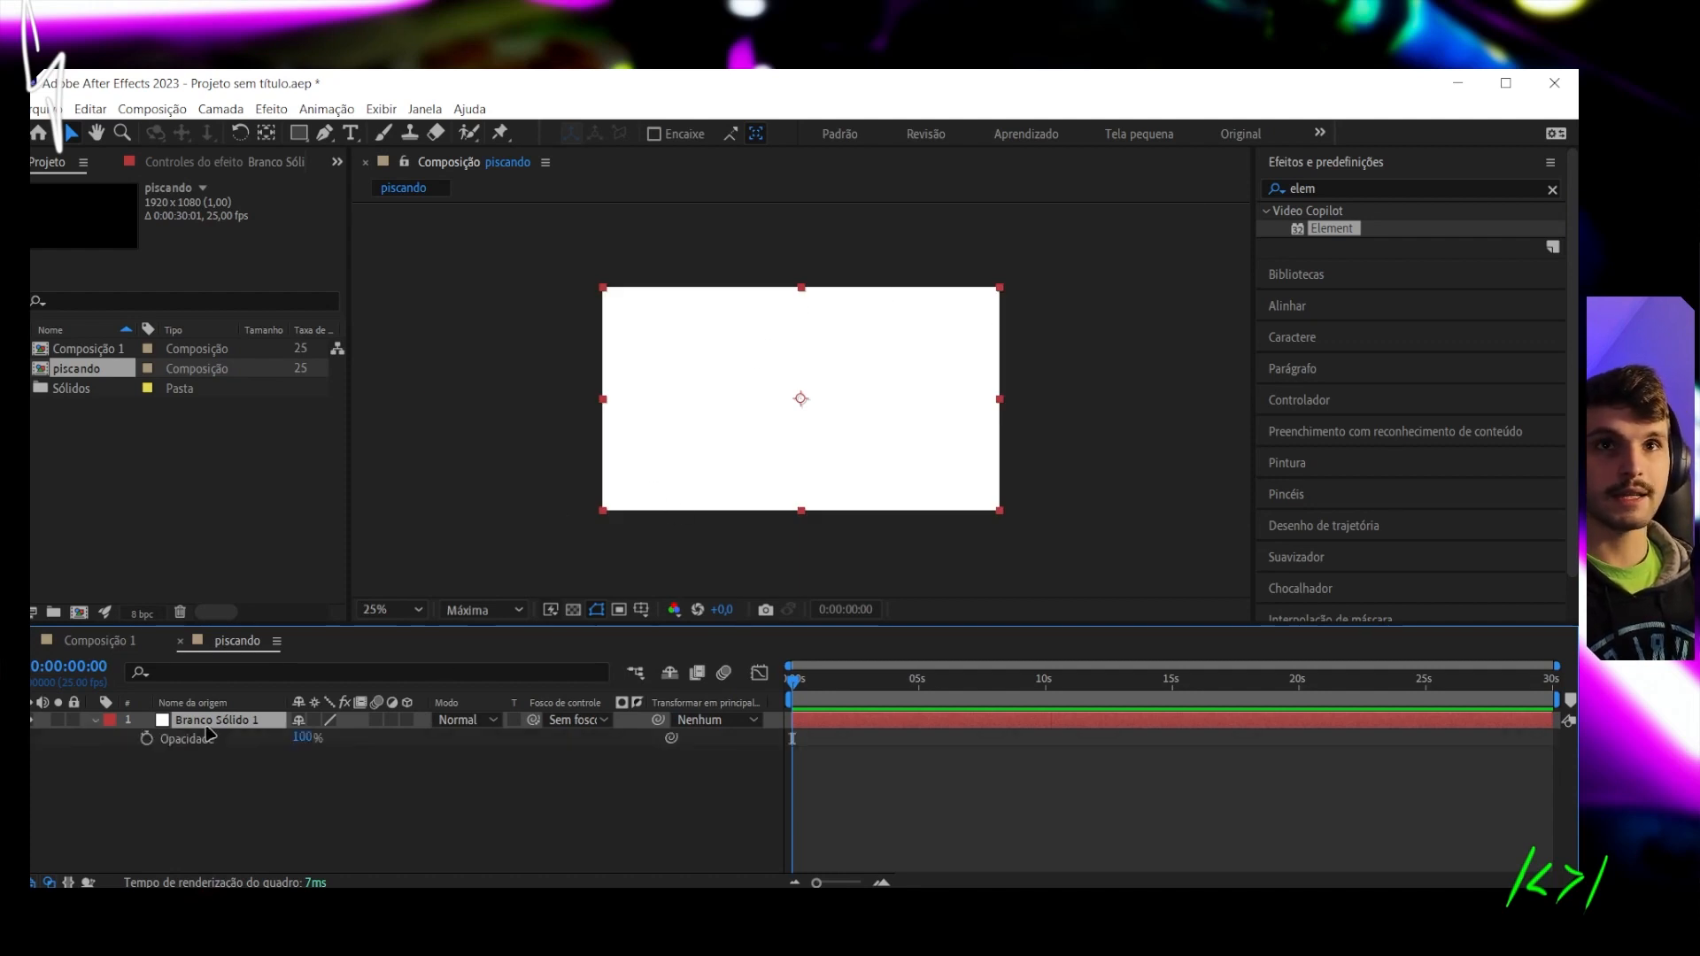
click(147, 739)
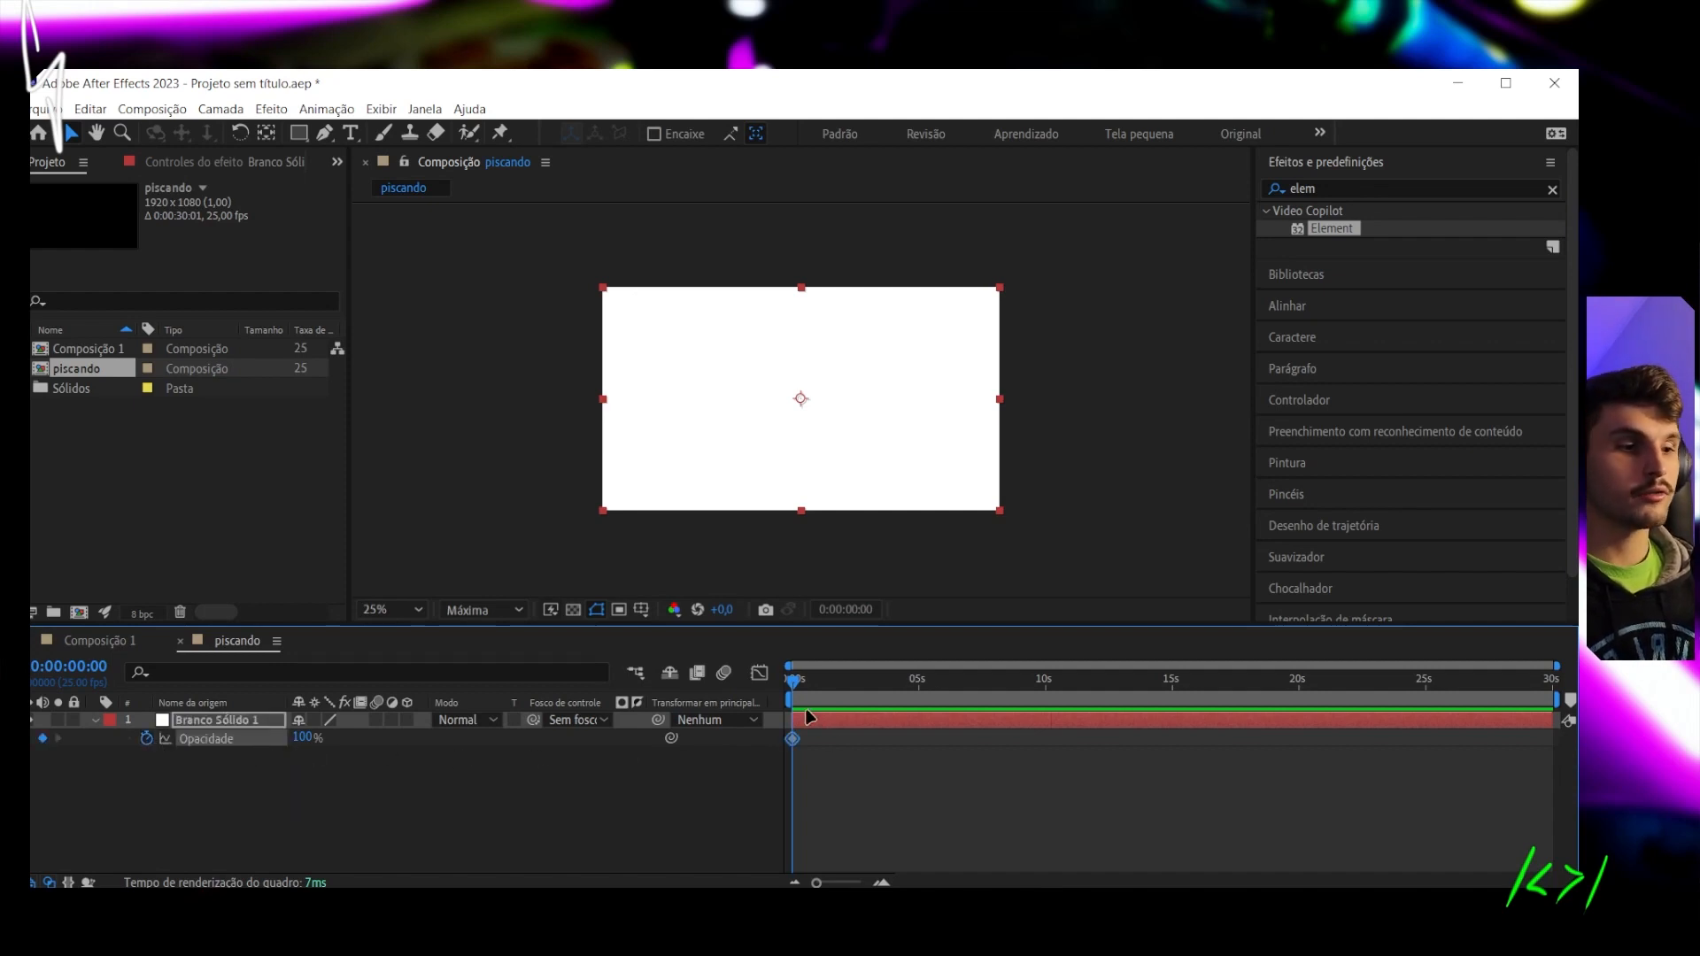
key(Page_Down)
key(semicolon)
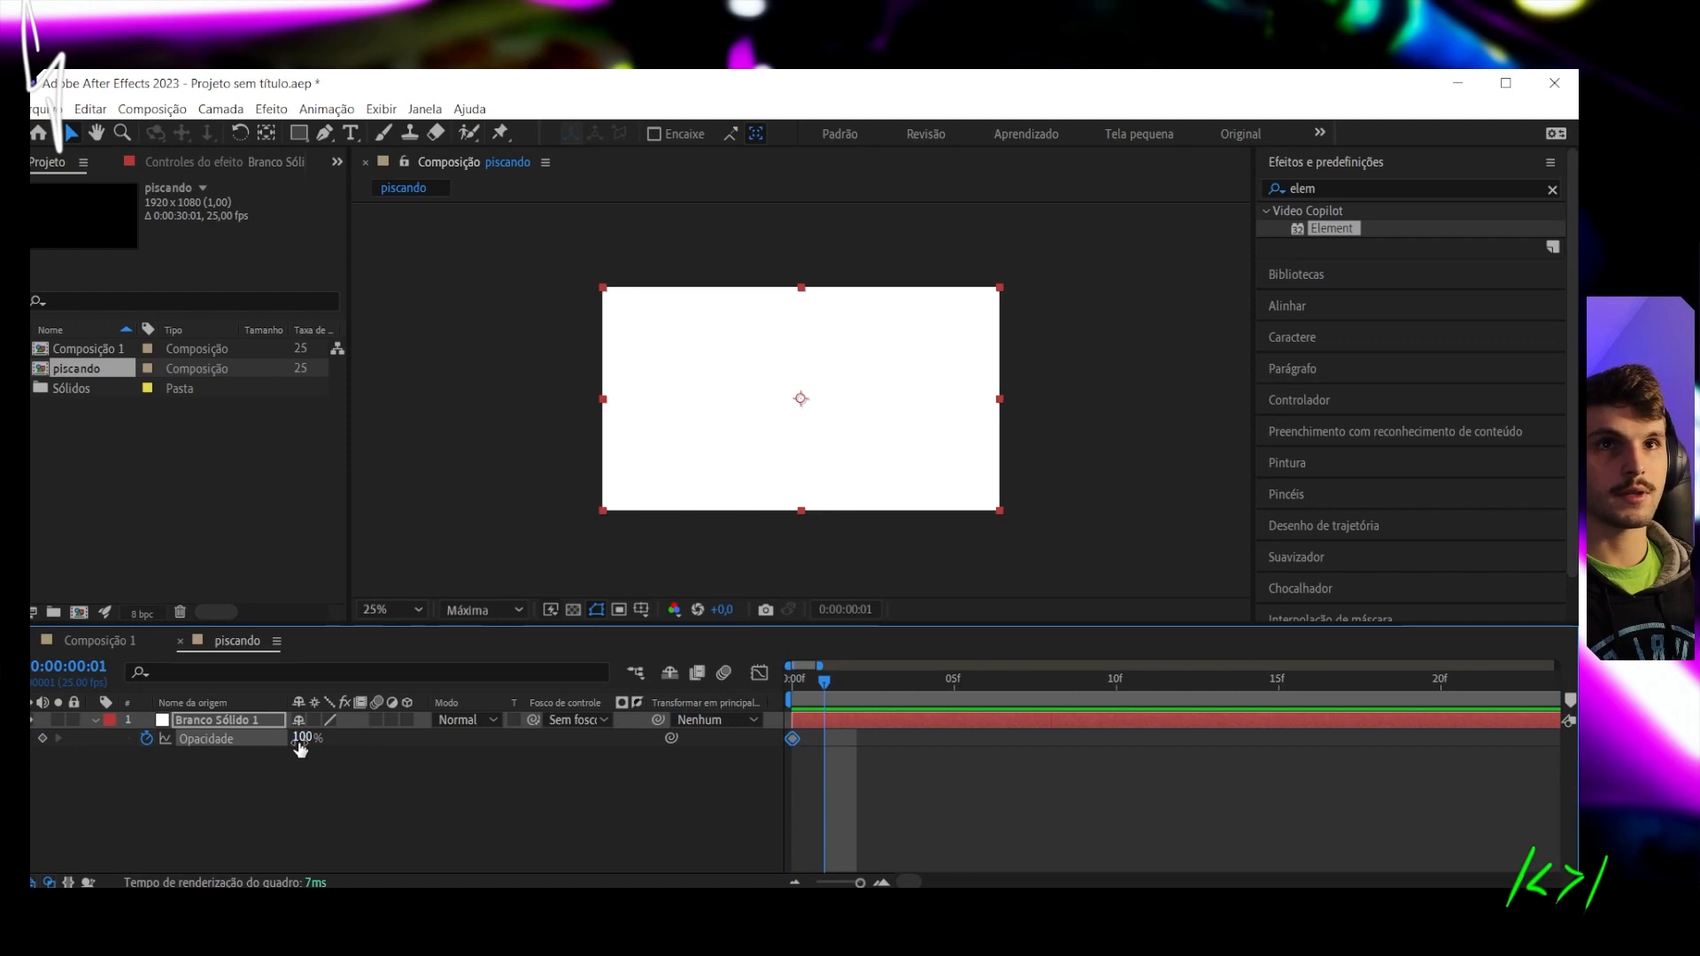
drag(302, 742, 61, 737)
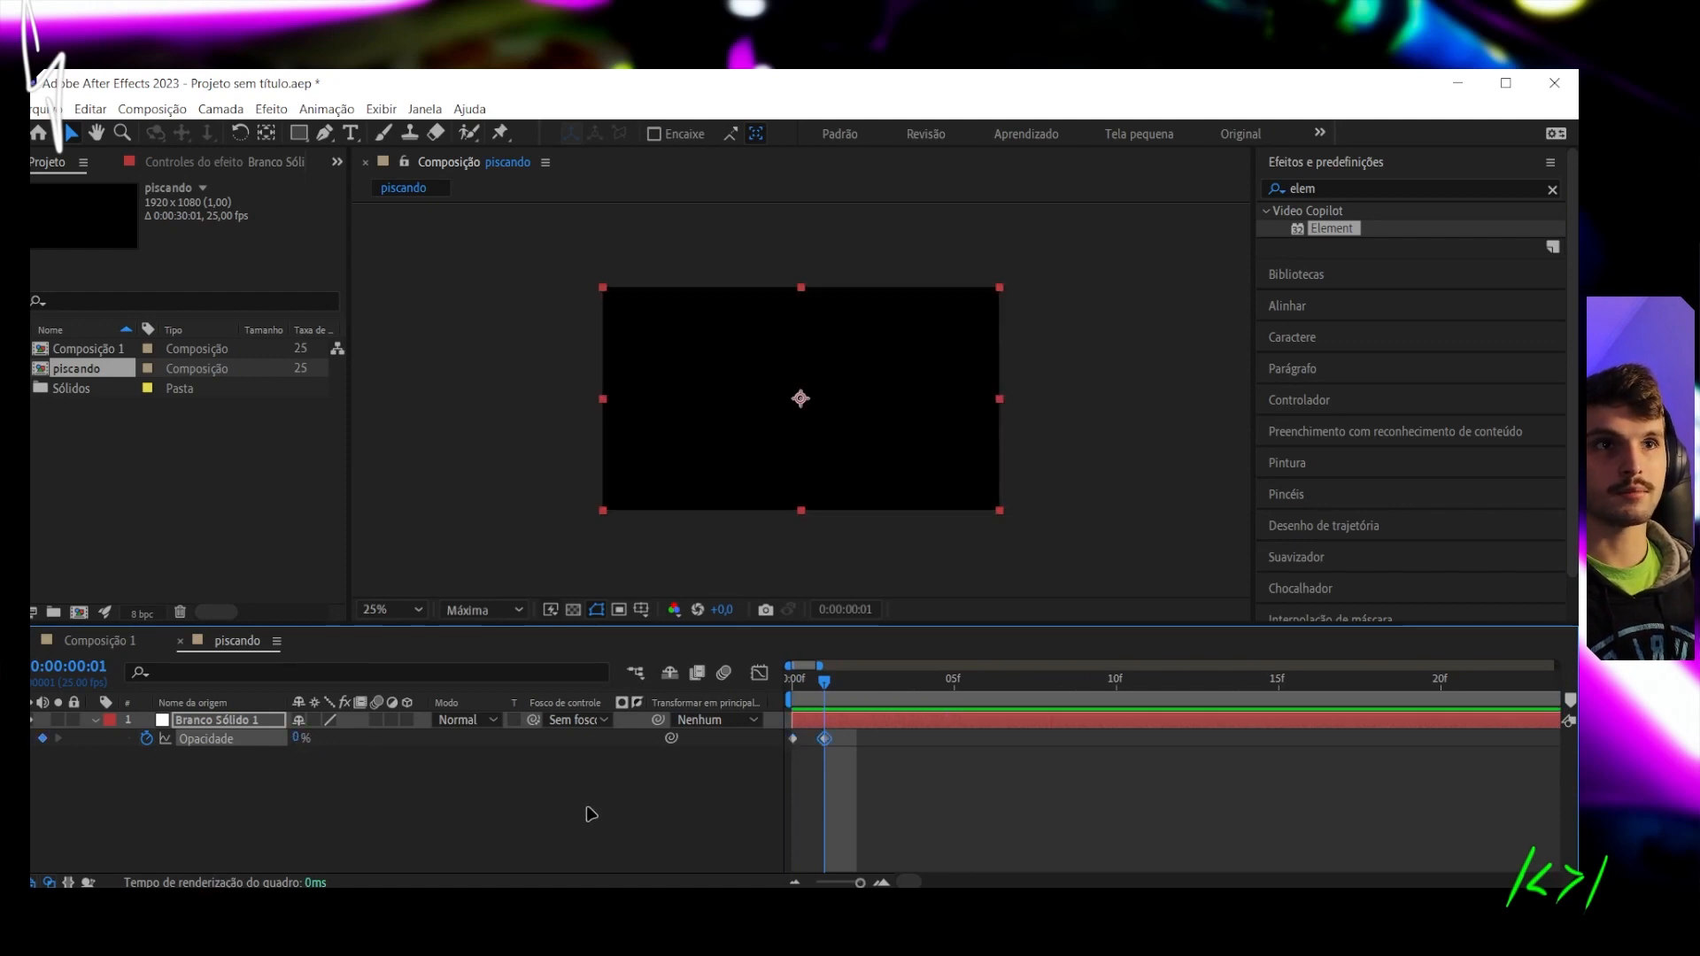
Add a loopOut() expression to the opacity of the white solid
mouse_move(818, 701)
mouse_down()
mouse_move(804, 695)
mouse_move(832, 695)
mouse_move(794, 691)
mouse_move(1117, 689)
mouse_move(800, 702)
mouse_up()
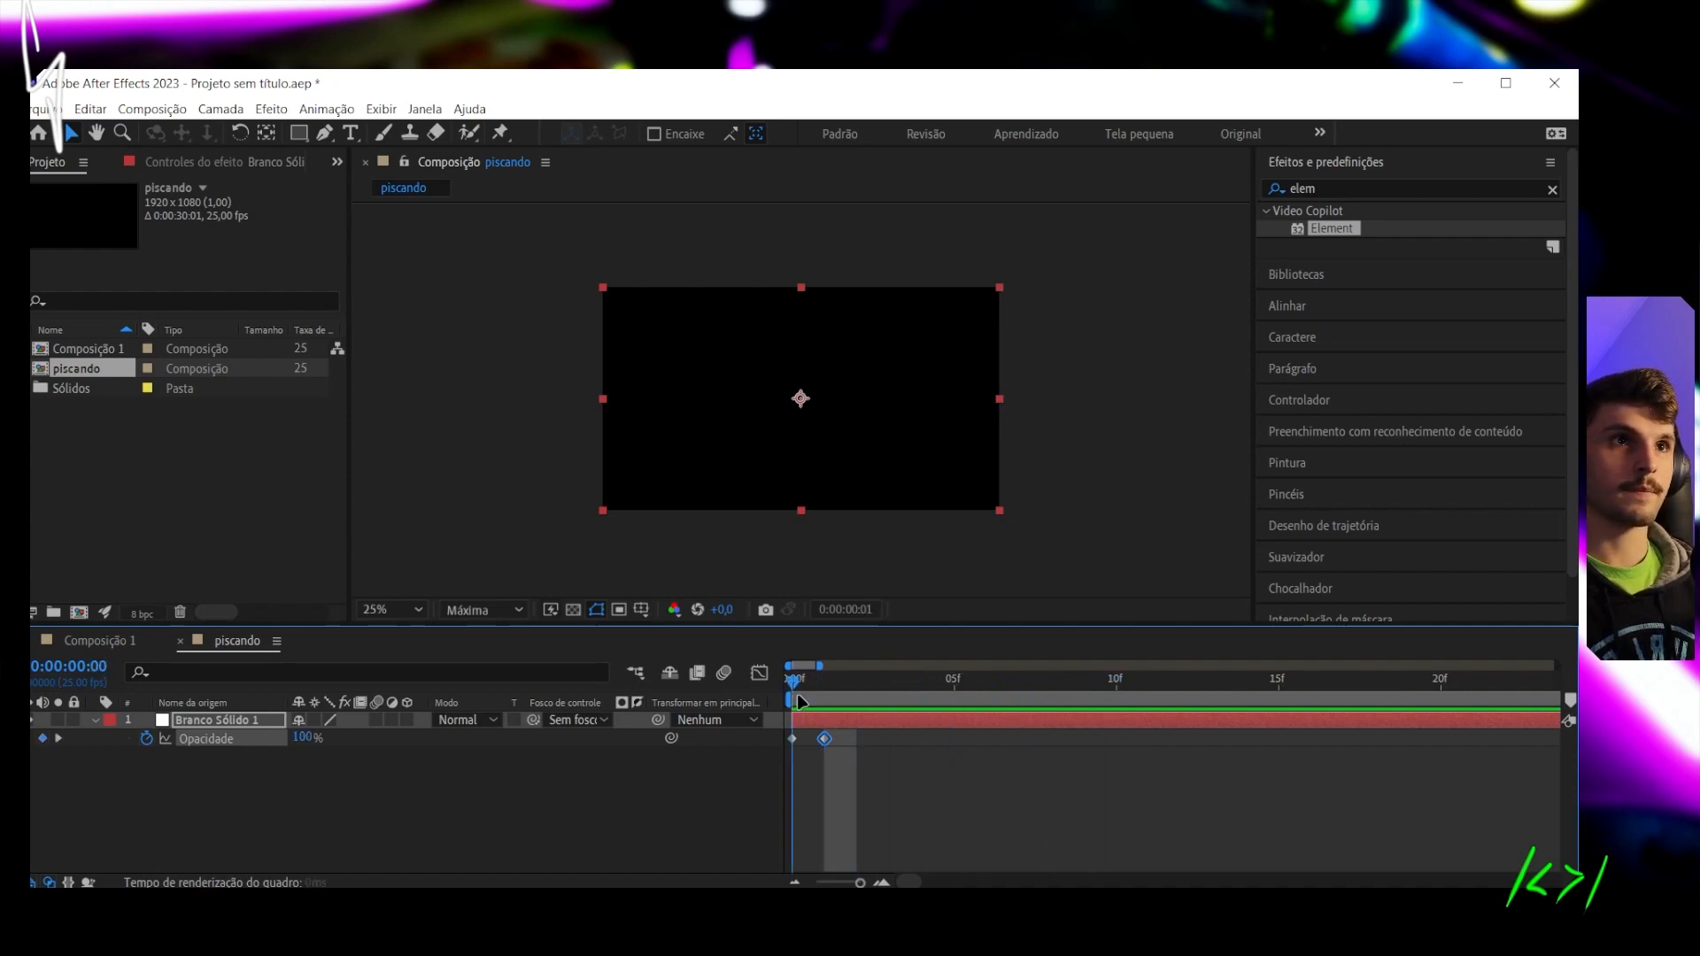
alt+click(145, 740)
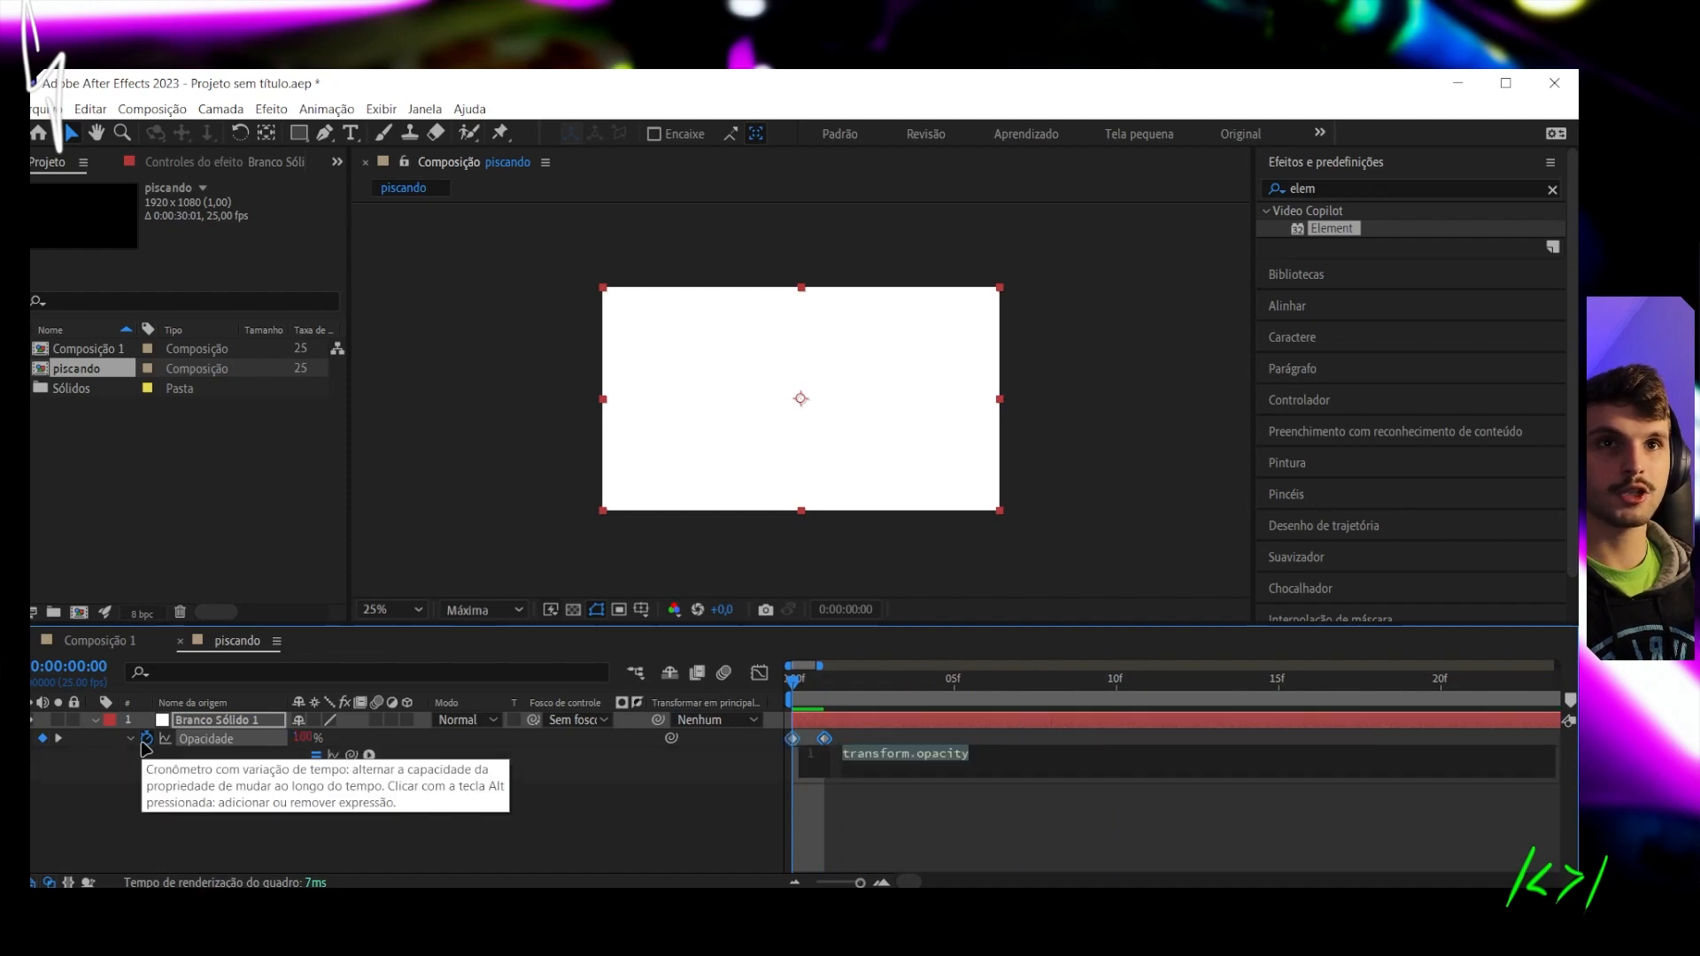
text(loo)
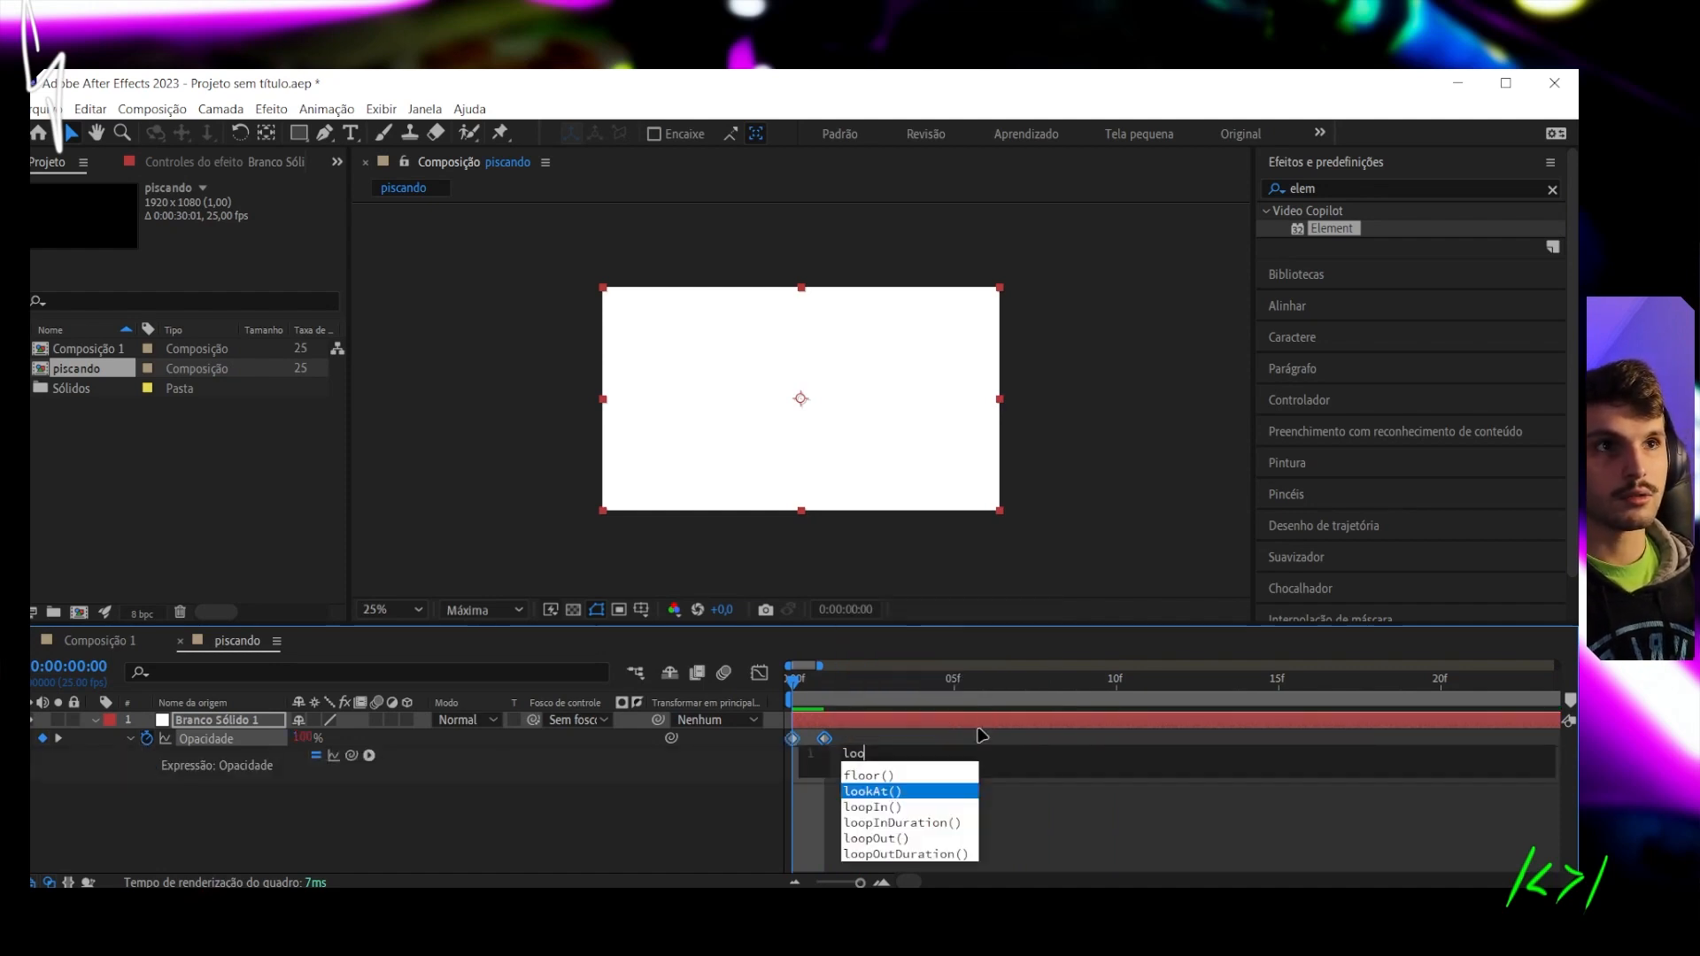
key(Down)
key(Down)
key(Down)
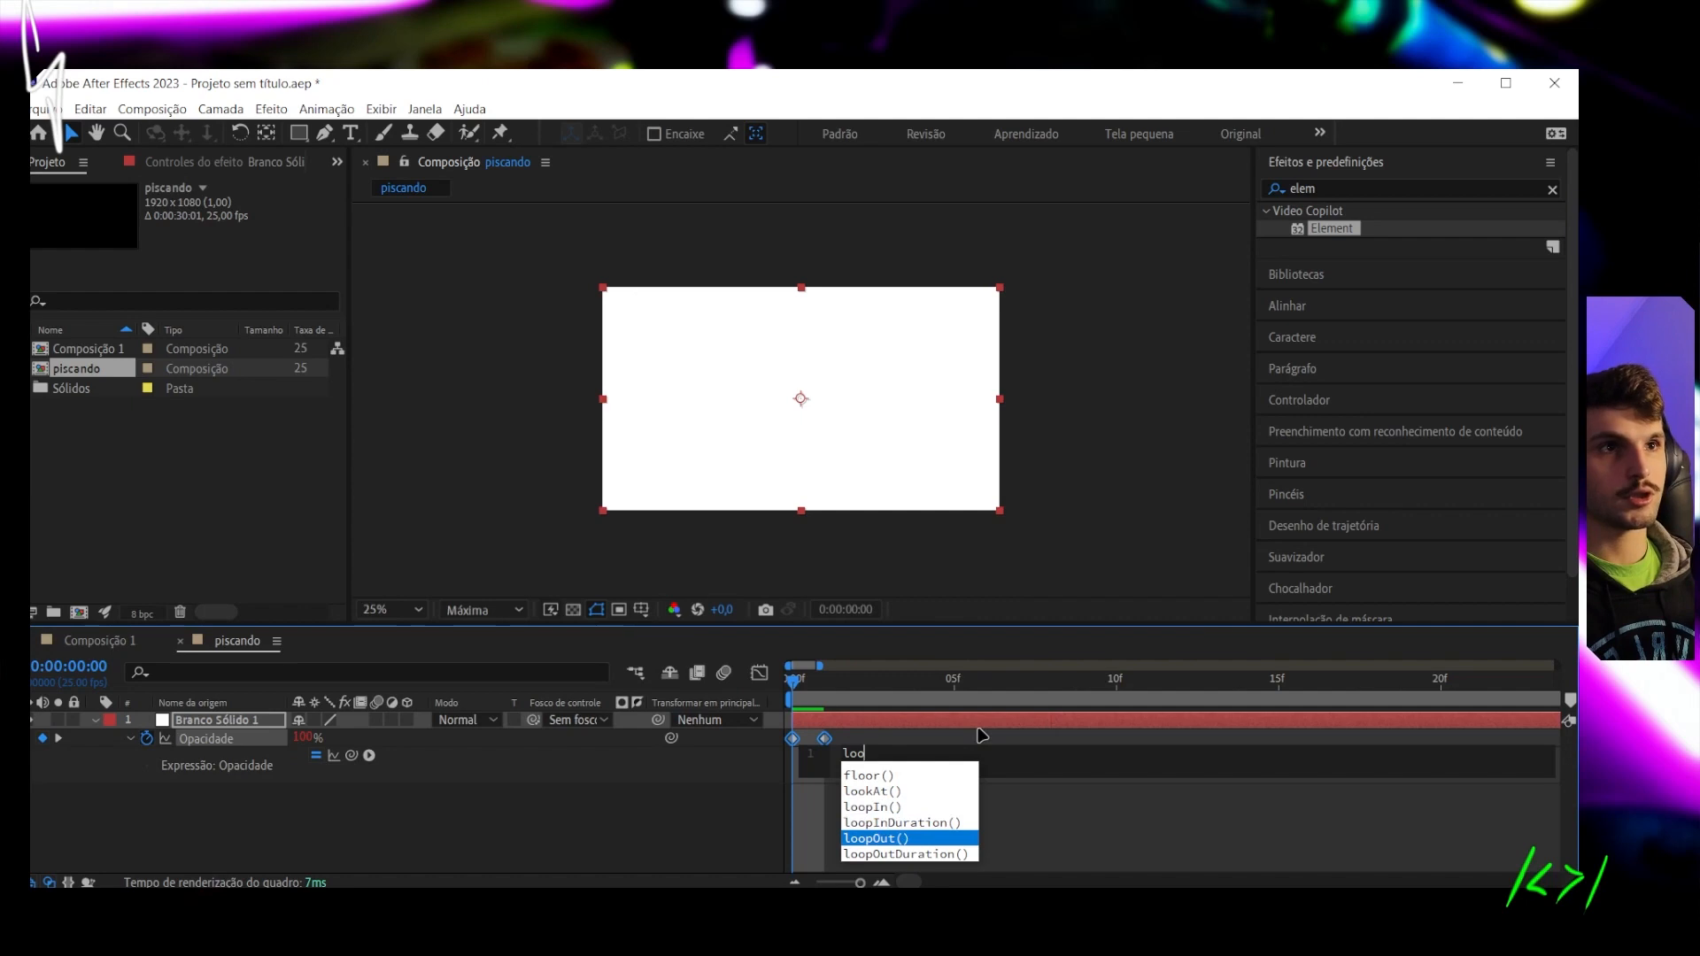
key(Return)
click(942, 817)
Copy the first opacity keyframe of the white solid and paste it at frame 2
drag(816, 681, 822, 719)
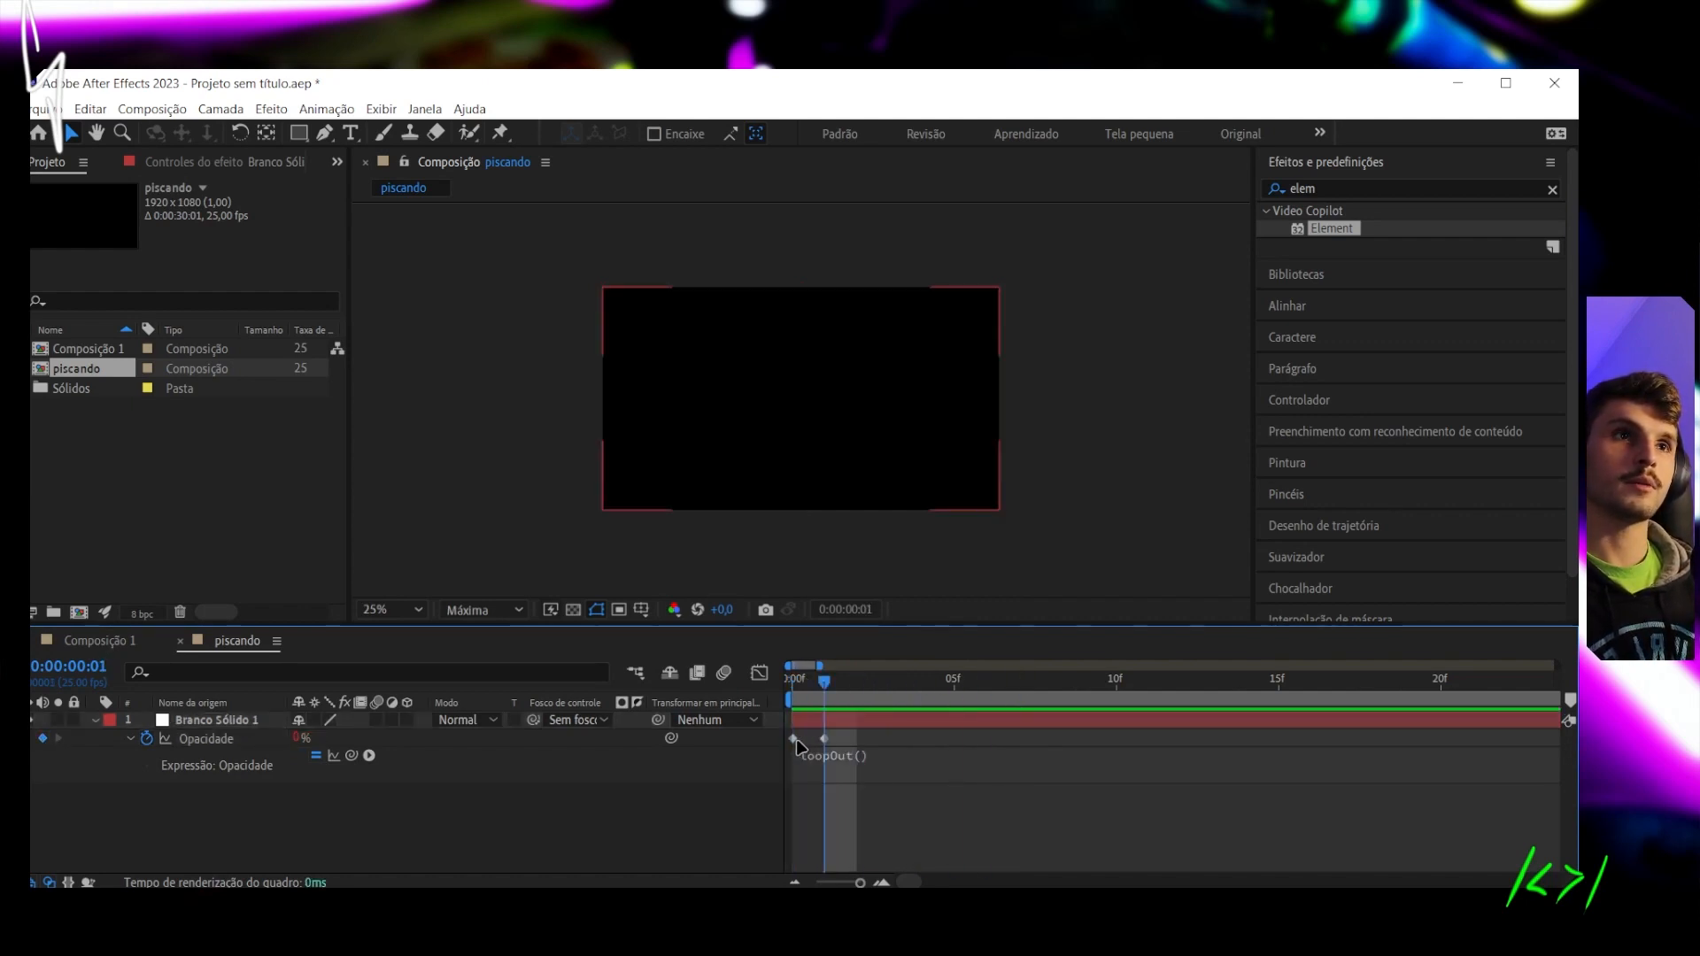
click(793, 740)
drag(834, 691, 792, 689)
key(ctrl+v)
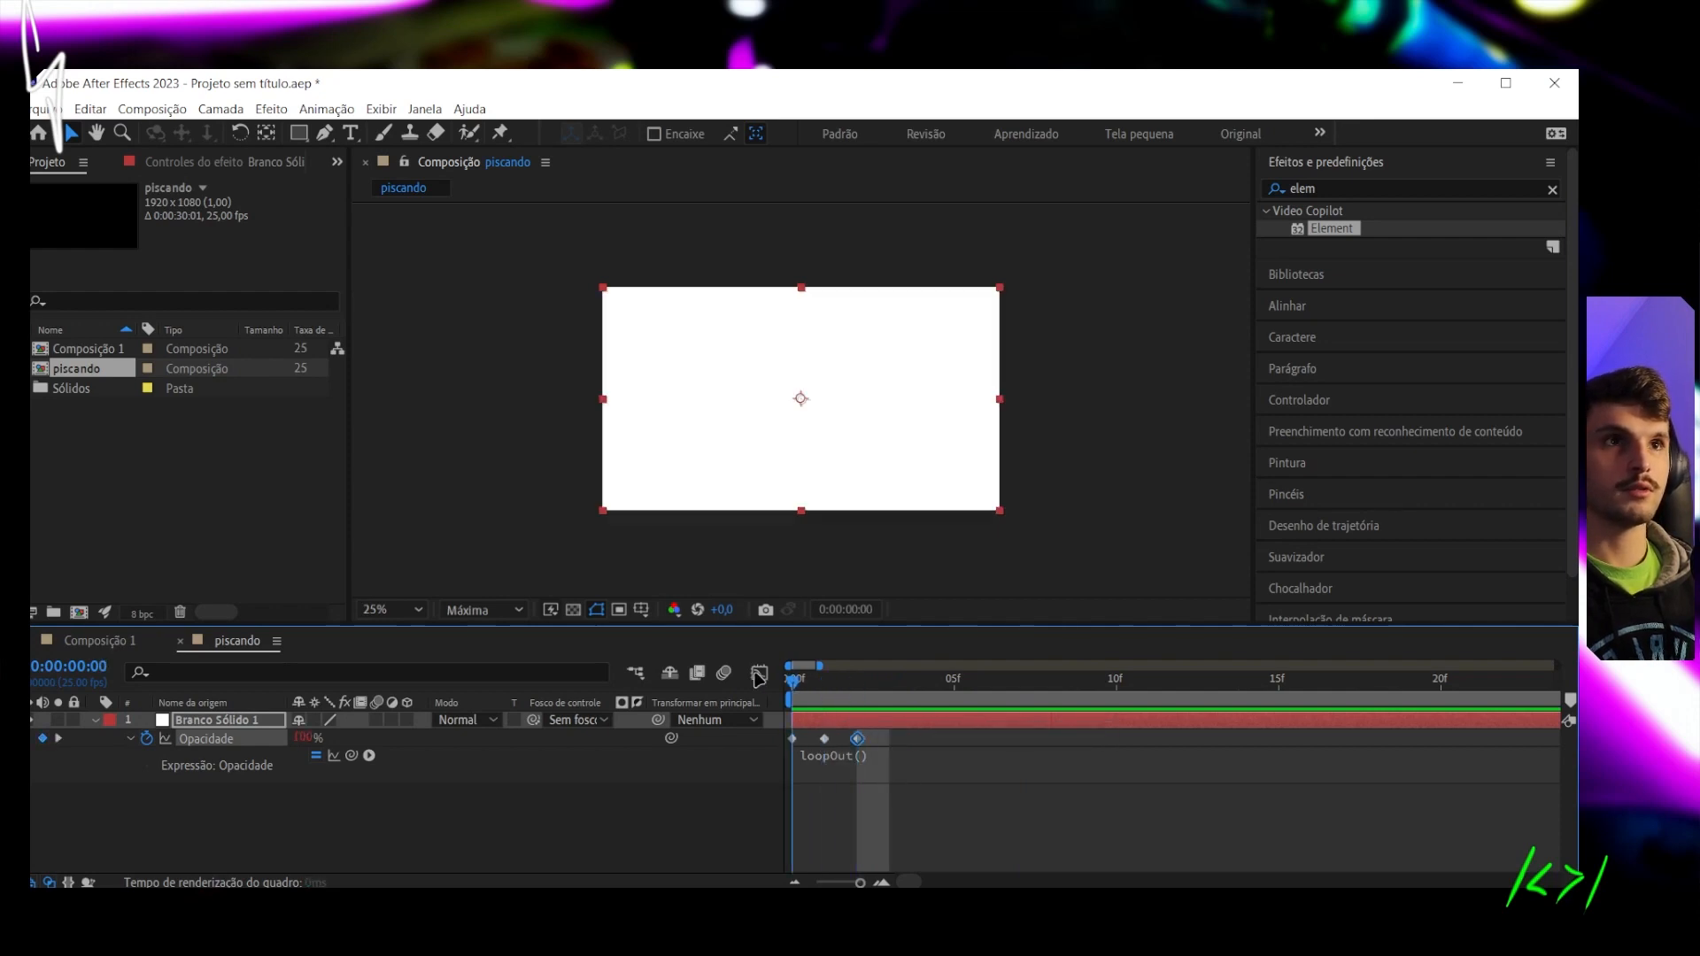
Play back the piscando composition and scrub its first frames to check the blinking loop
key(space)
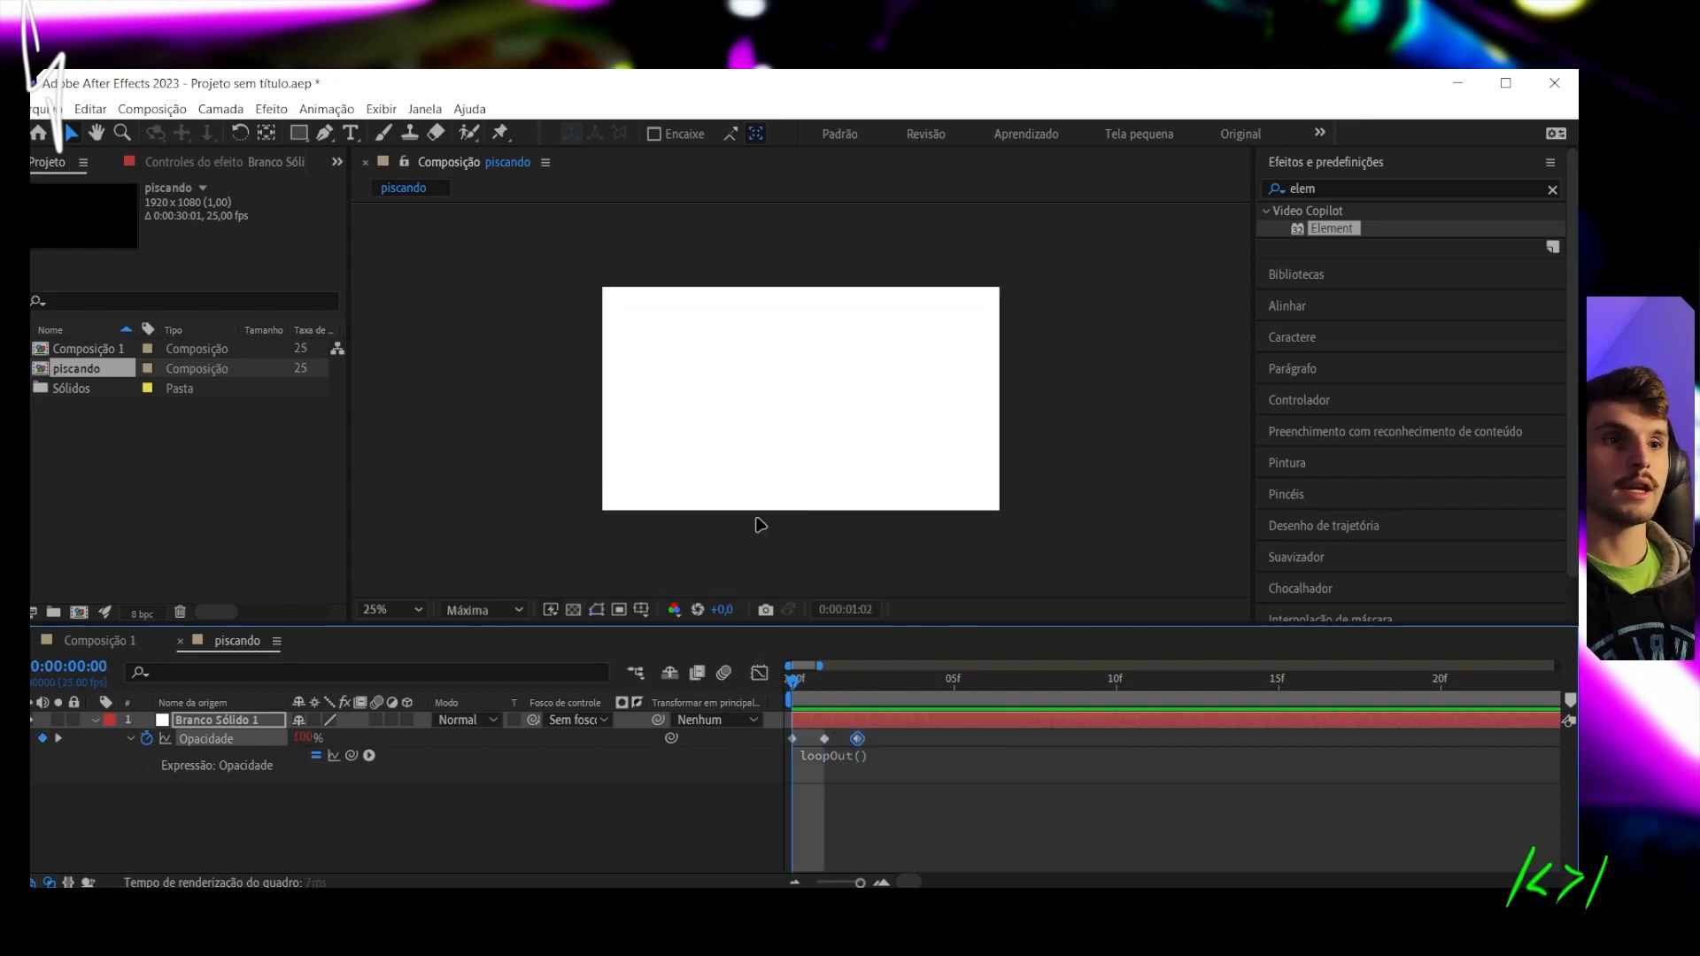
key(space)
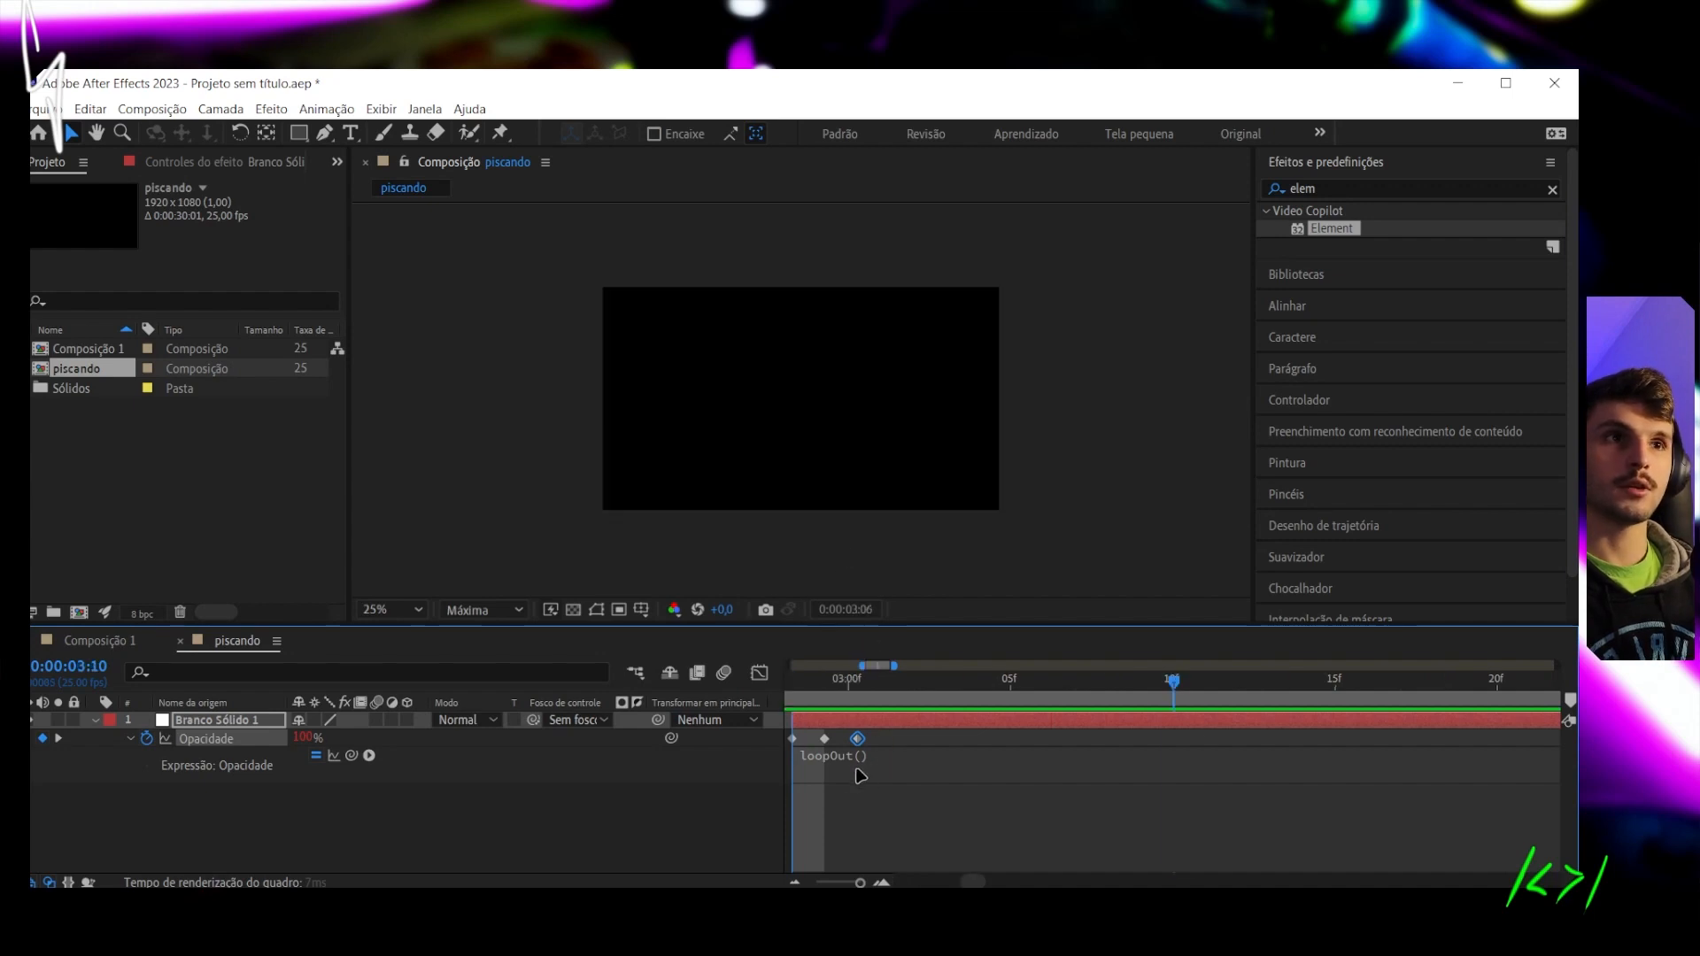
key(space)
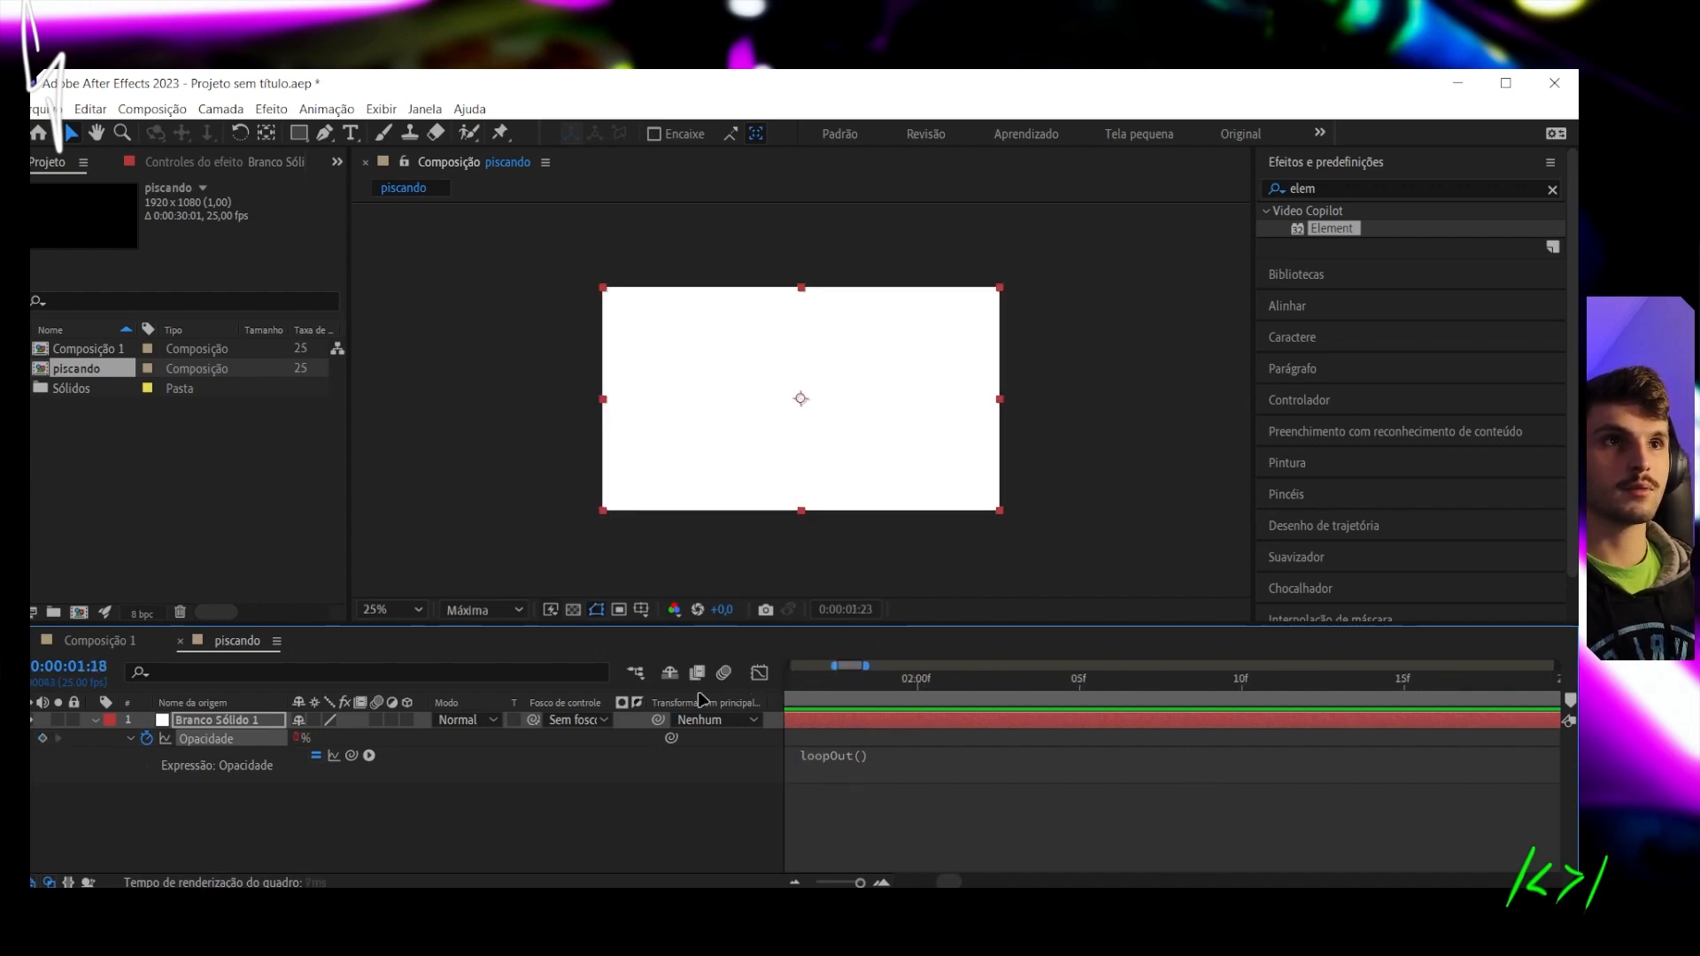
key(space)
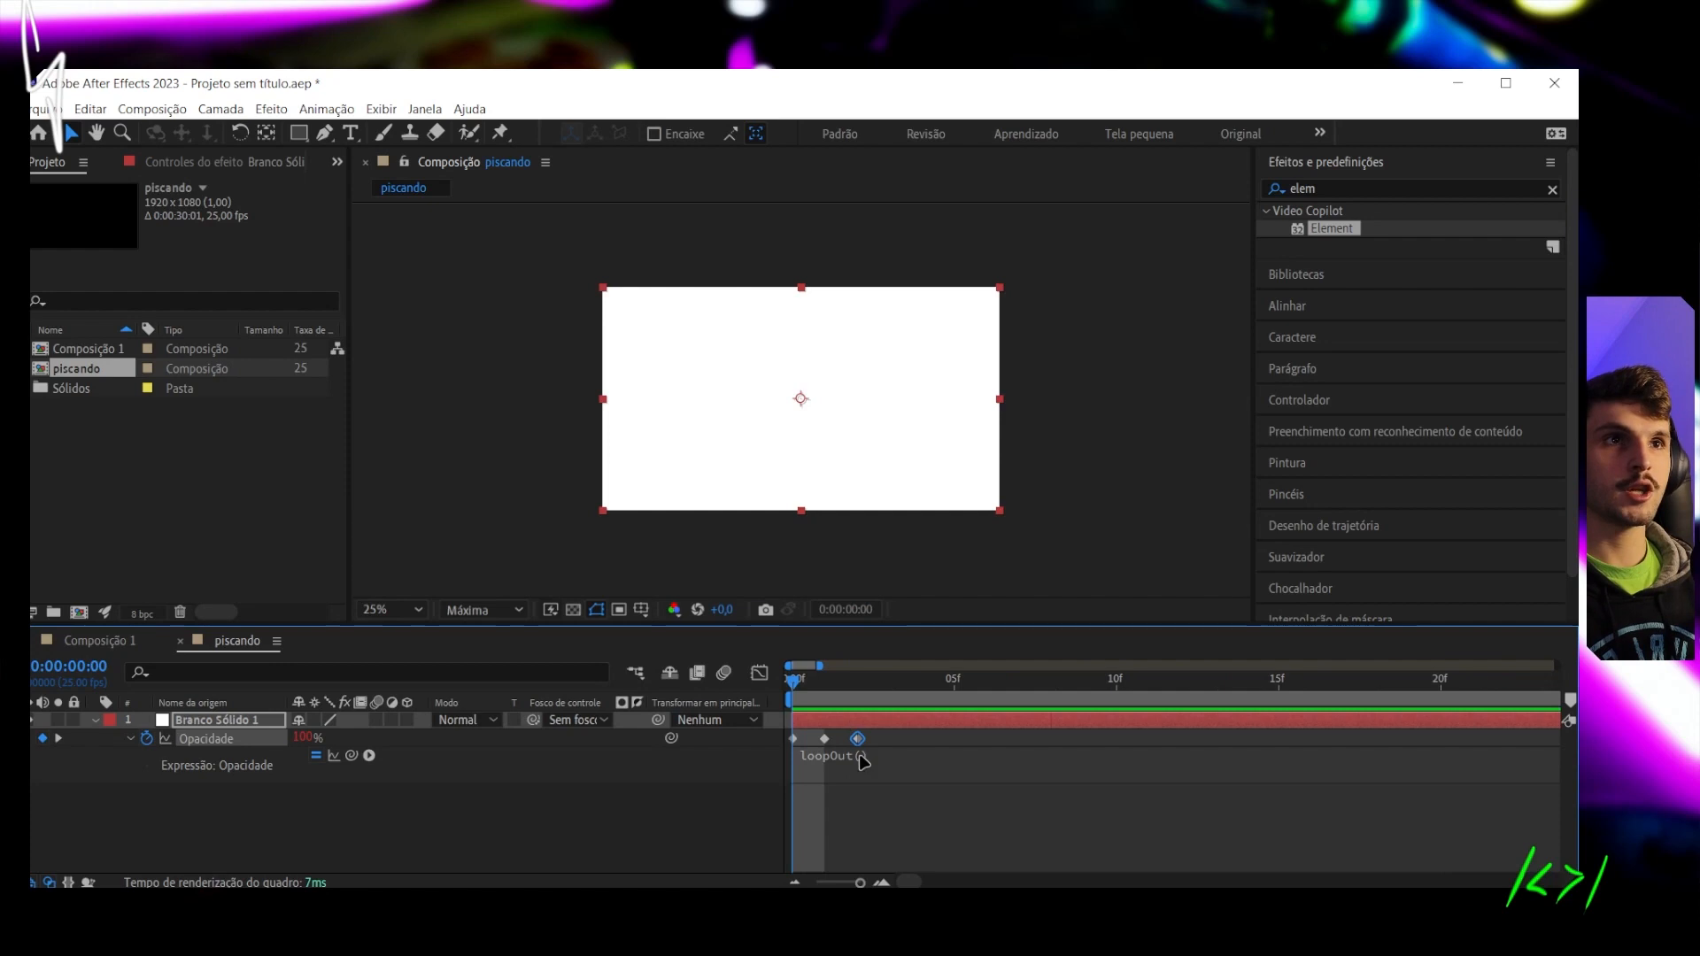
drag(794, 697, 819, 740)
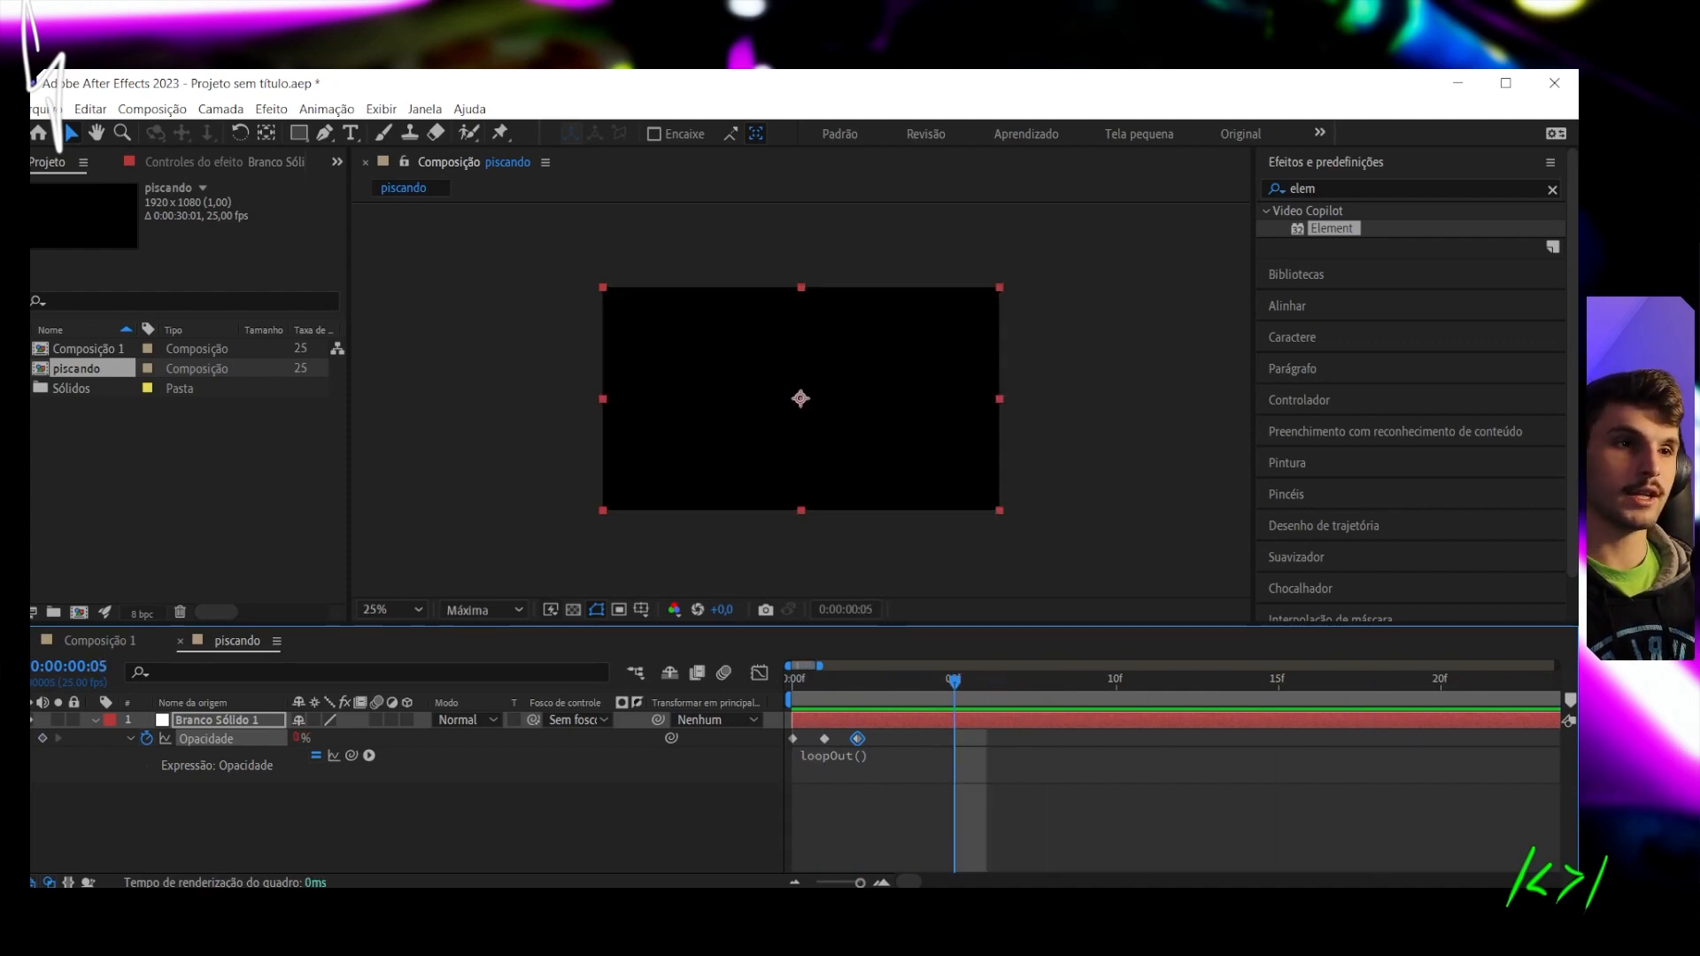
In Composição 1, expand the element 3d layer's Custom Texture Maps and check which layers can be chosen for Layer 1
click(113, 641)
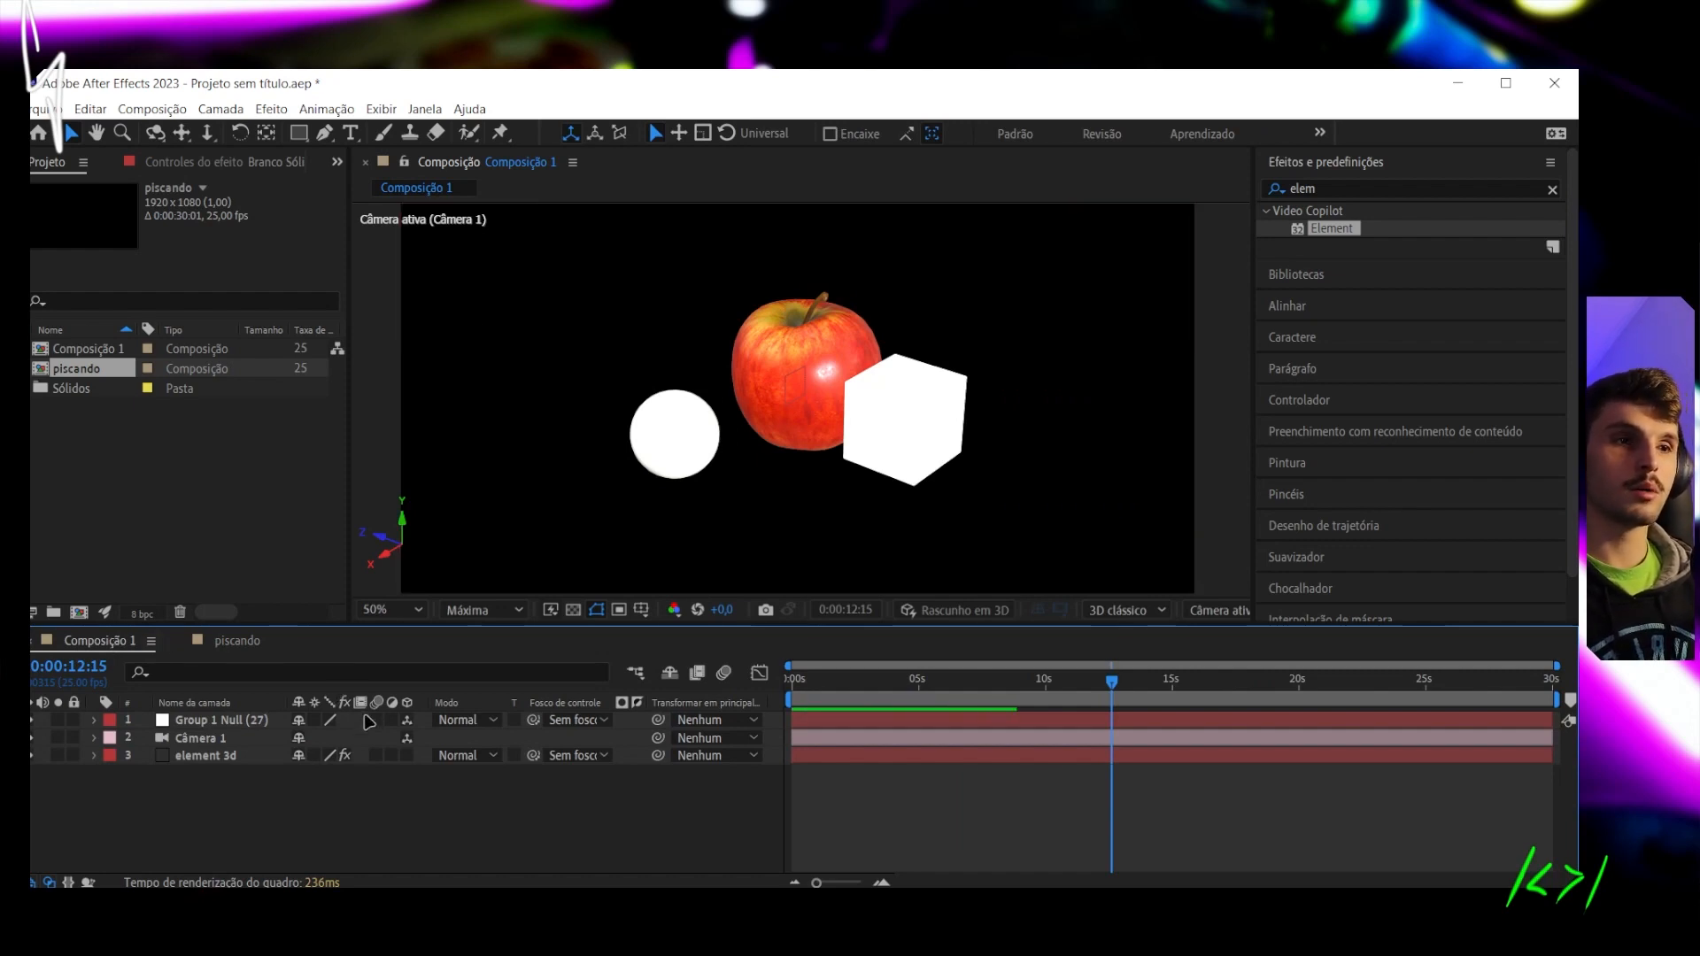
click(209, 761)
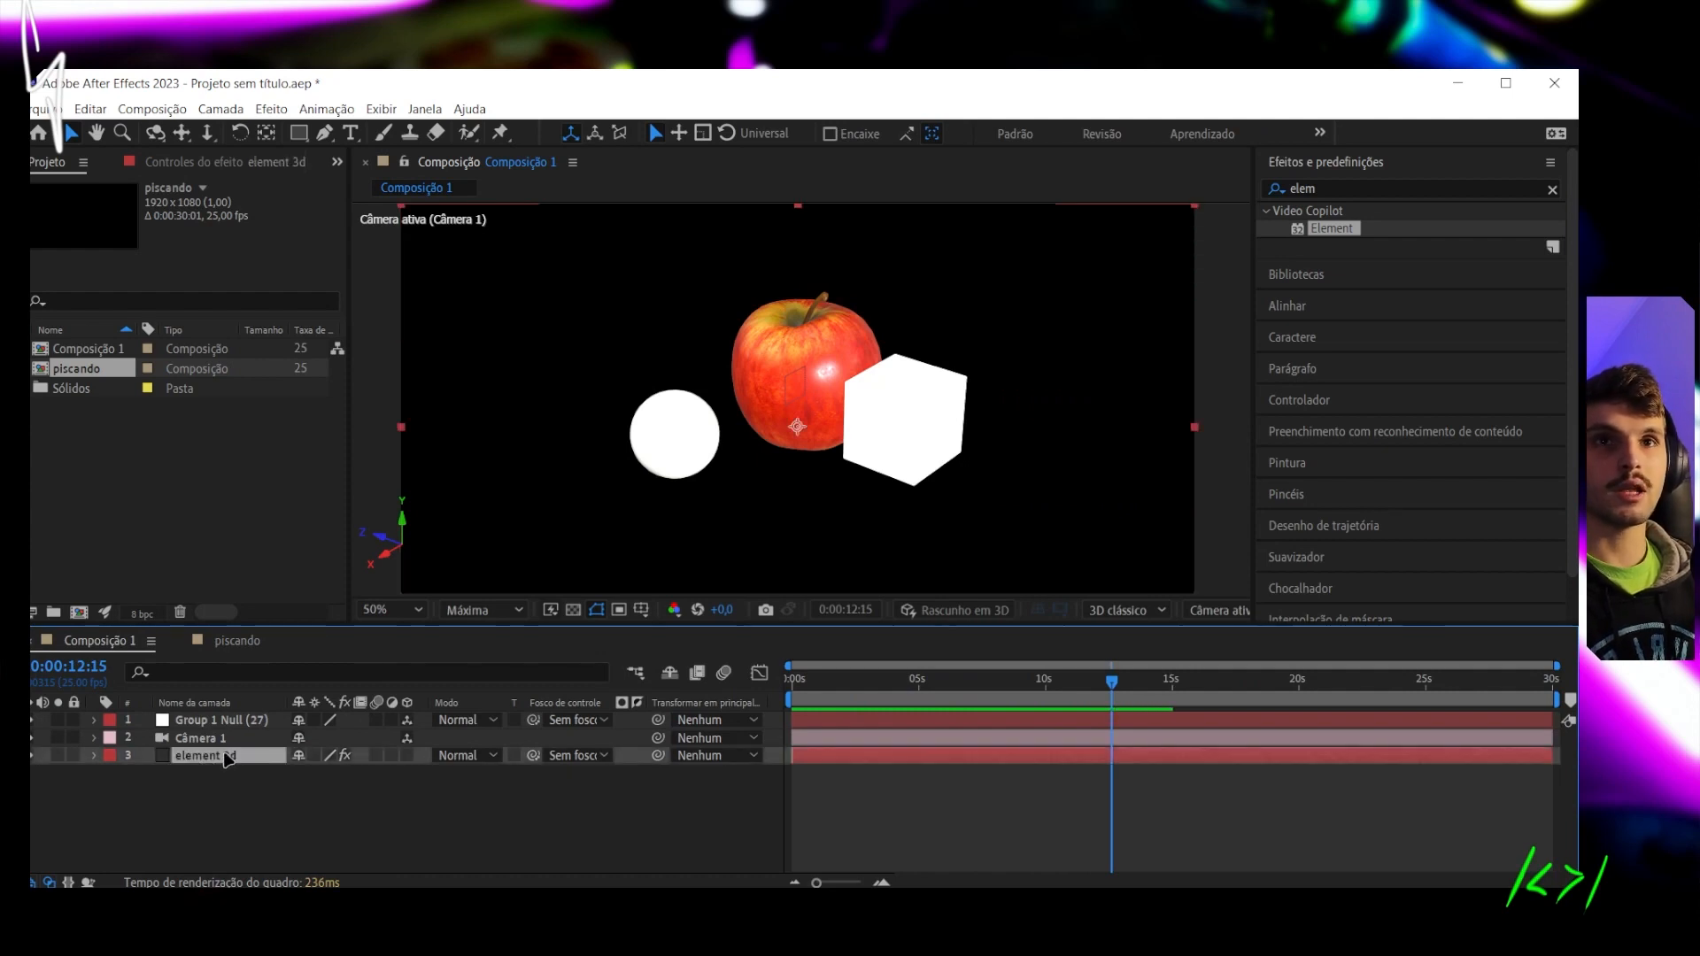
click(237, 167)
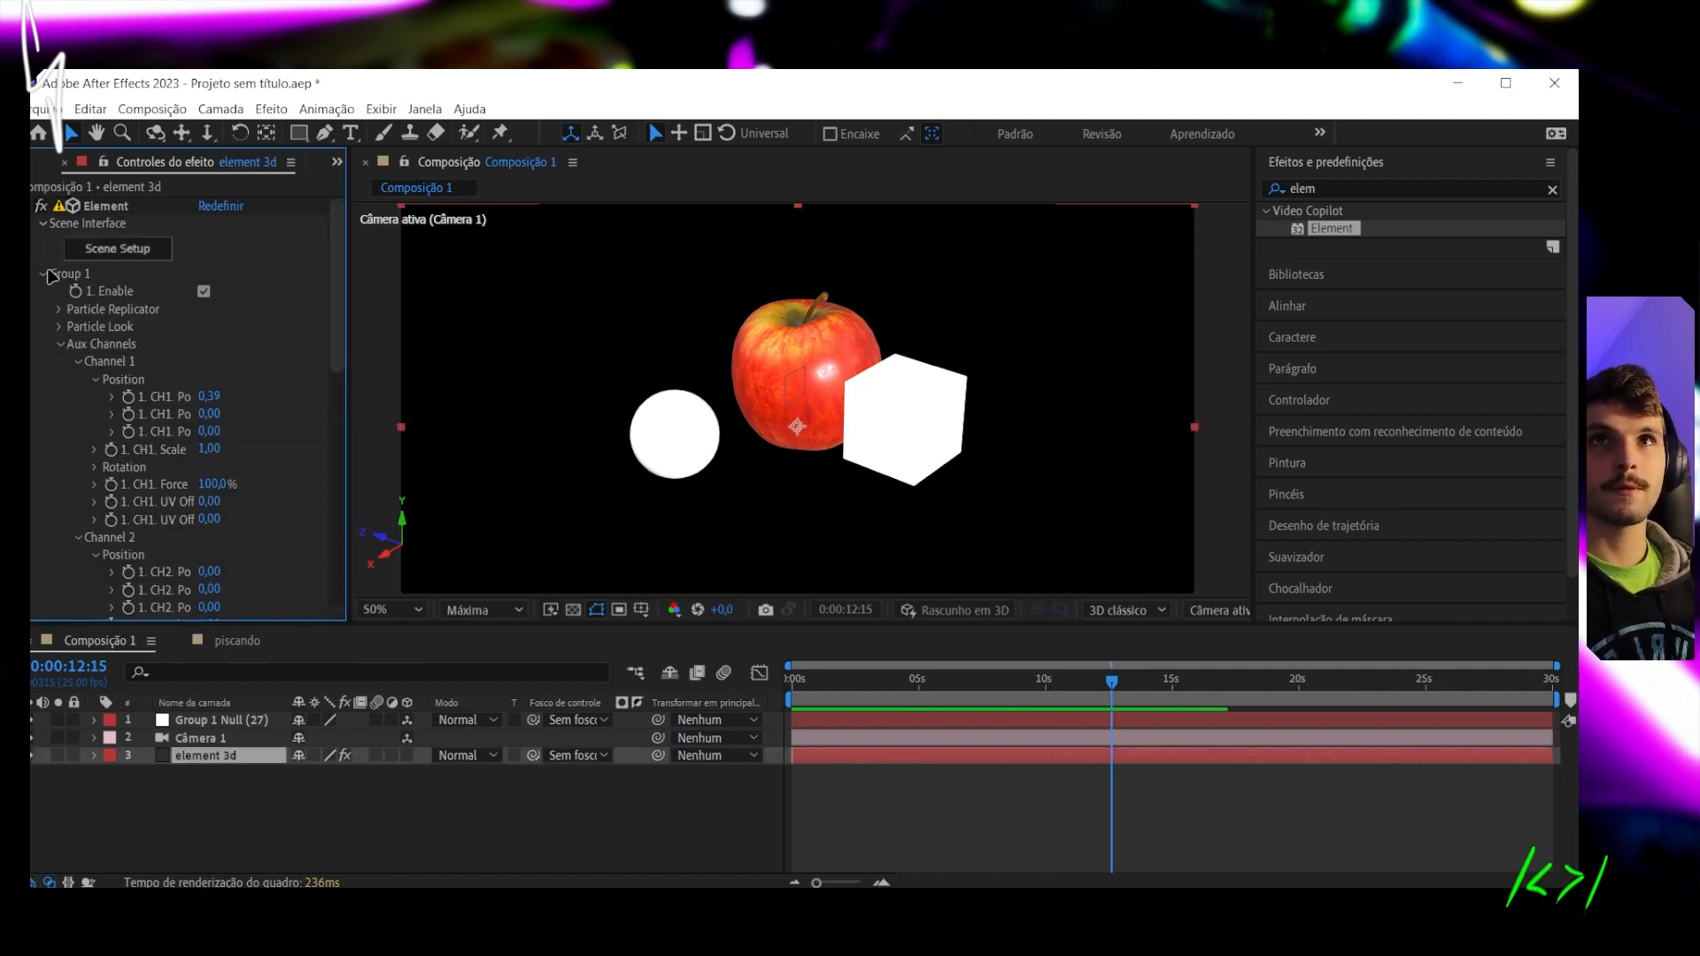
click(43, 276)
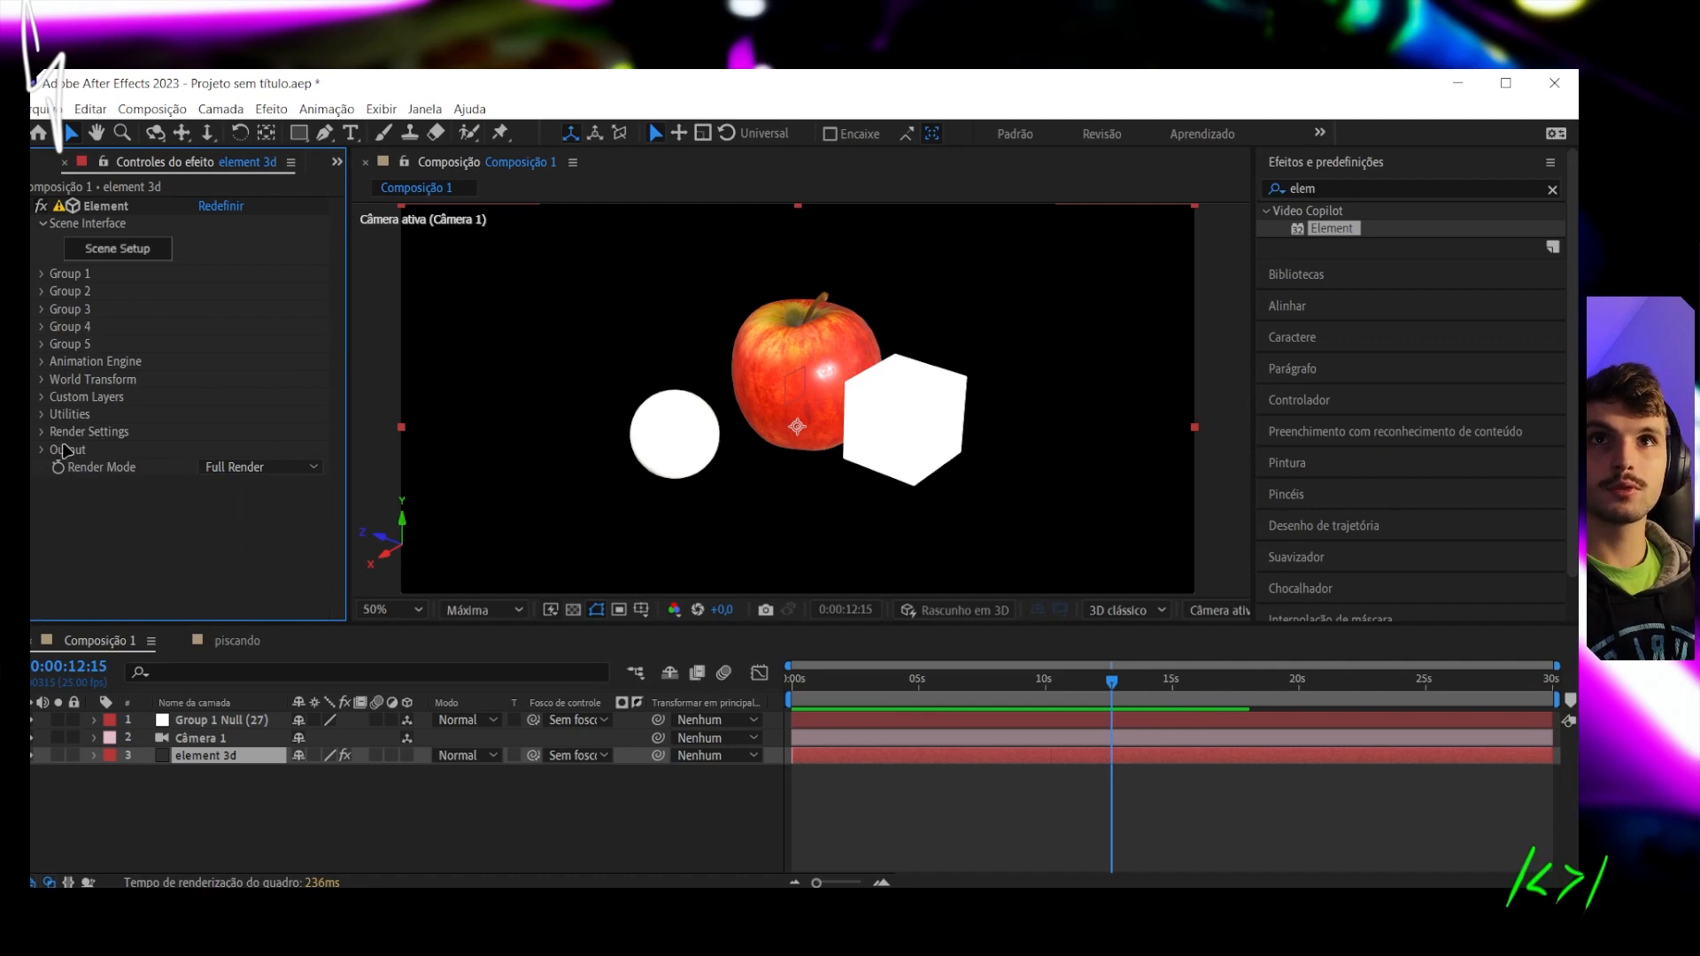
click(42, 397)
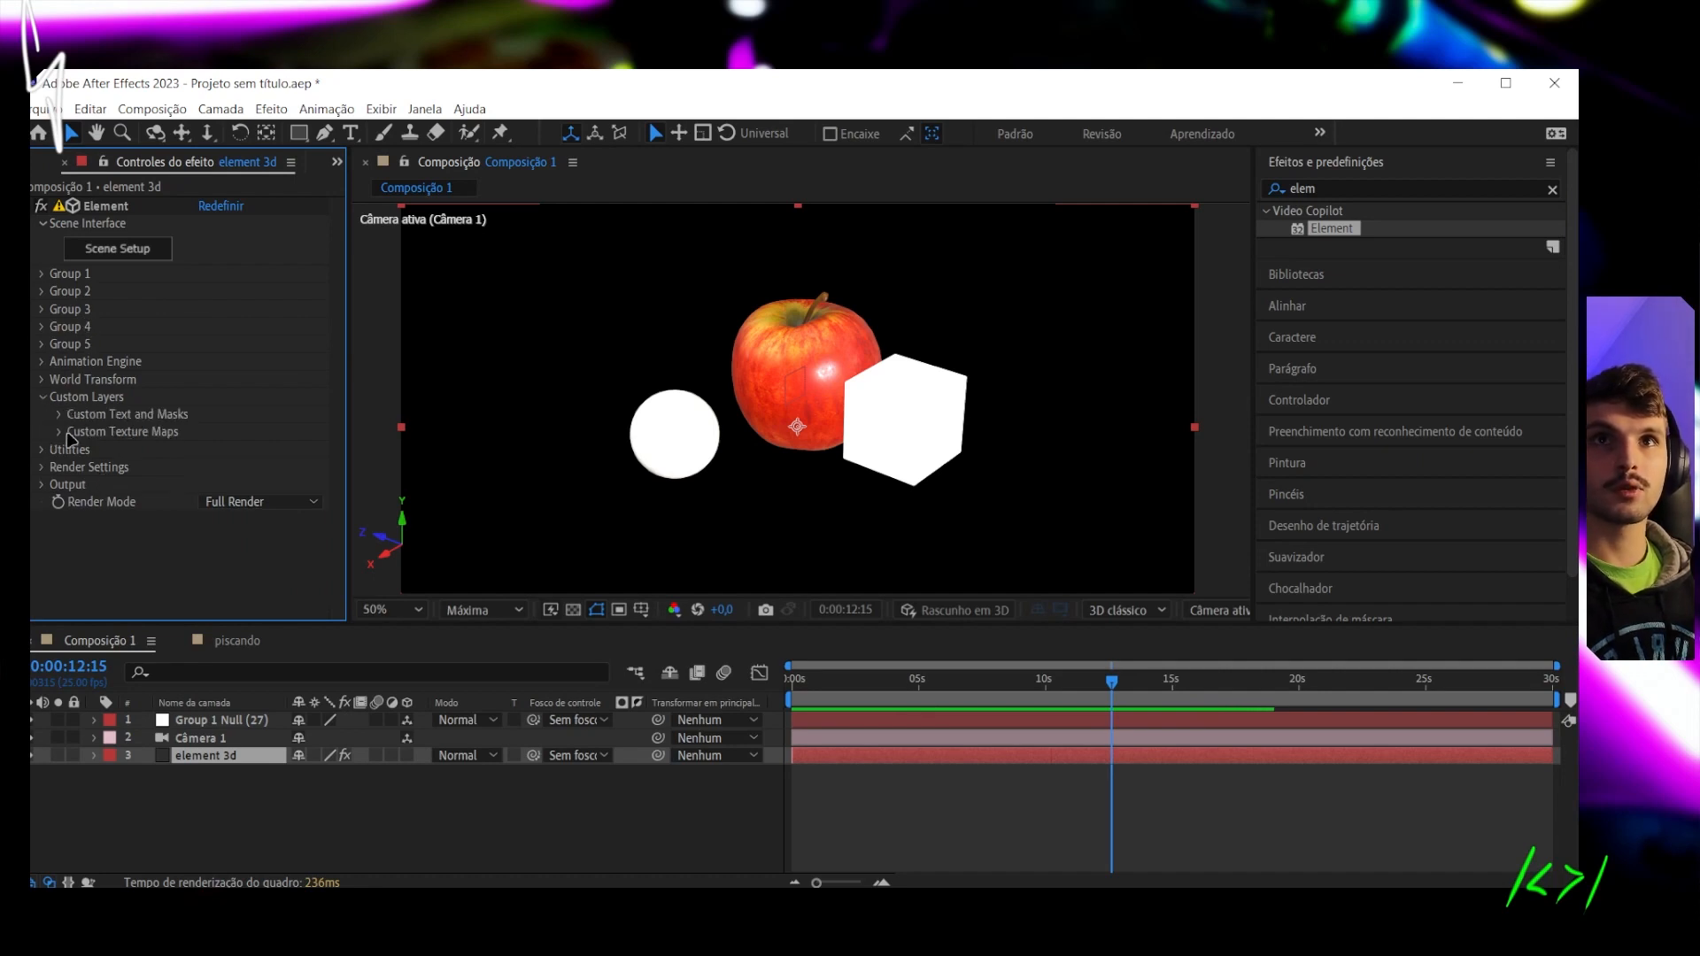
click(61, 433)
scroll(65, 440, down, 4)
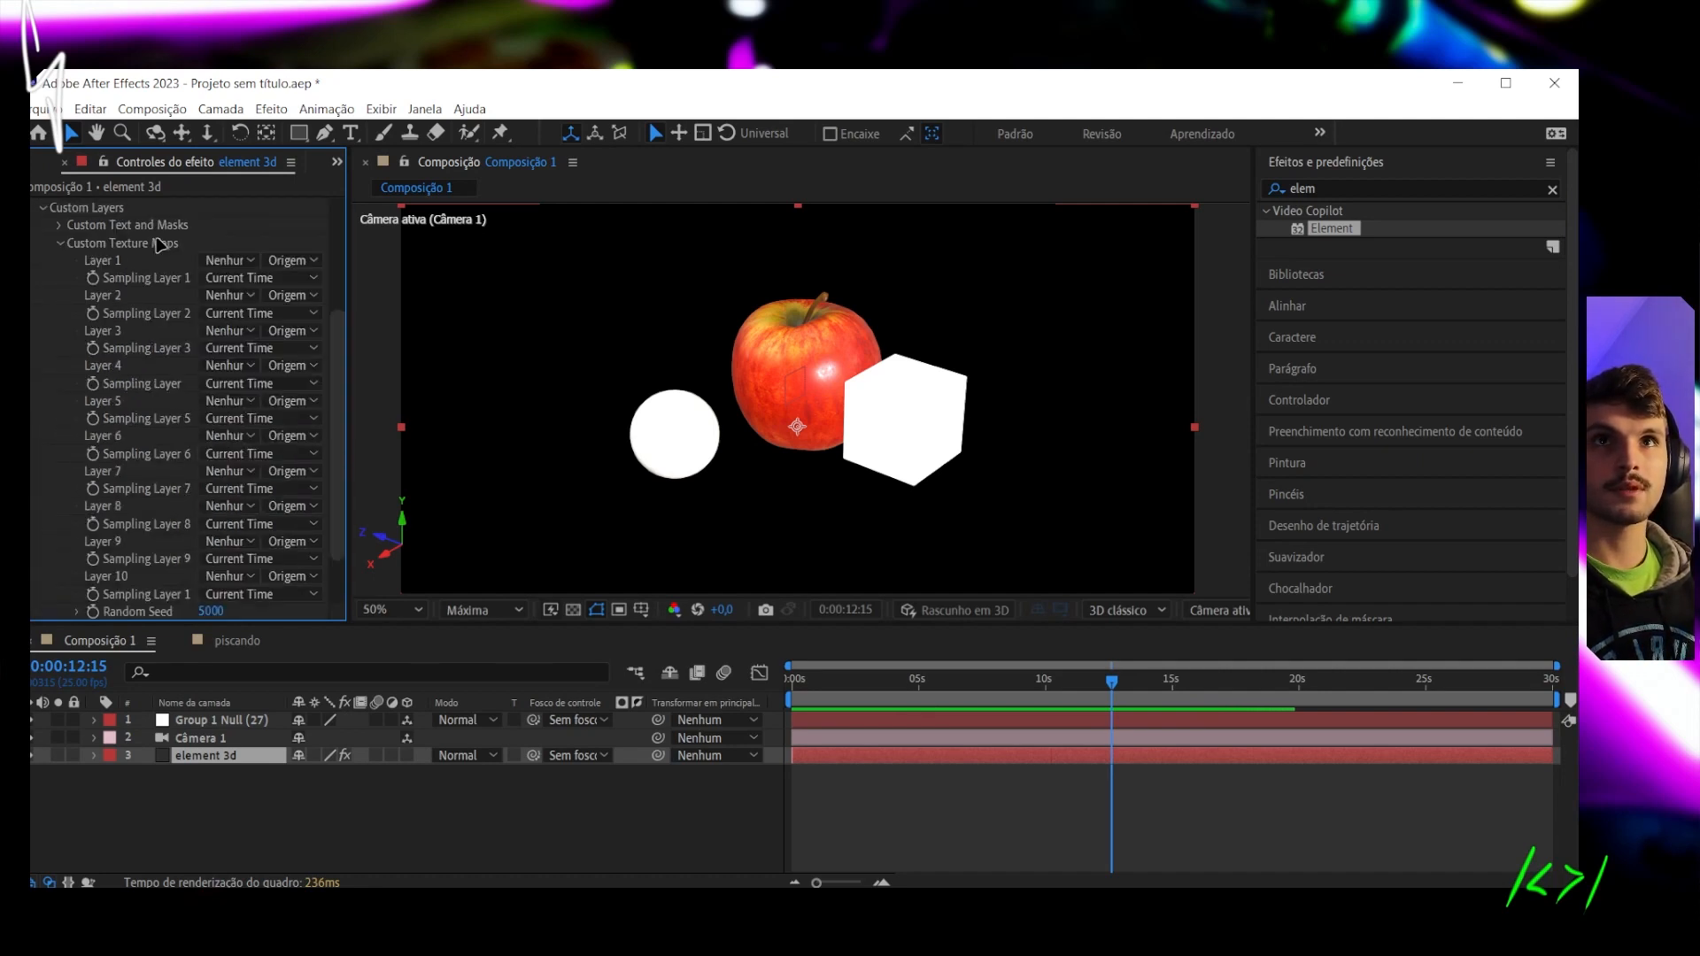
click(251, 262)
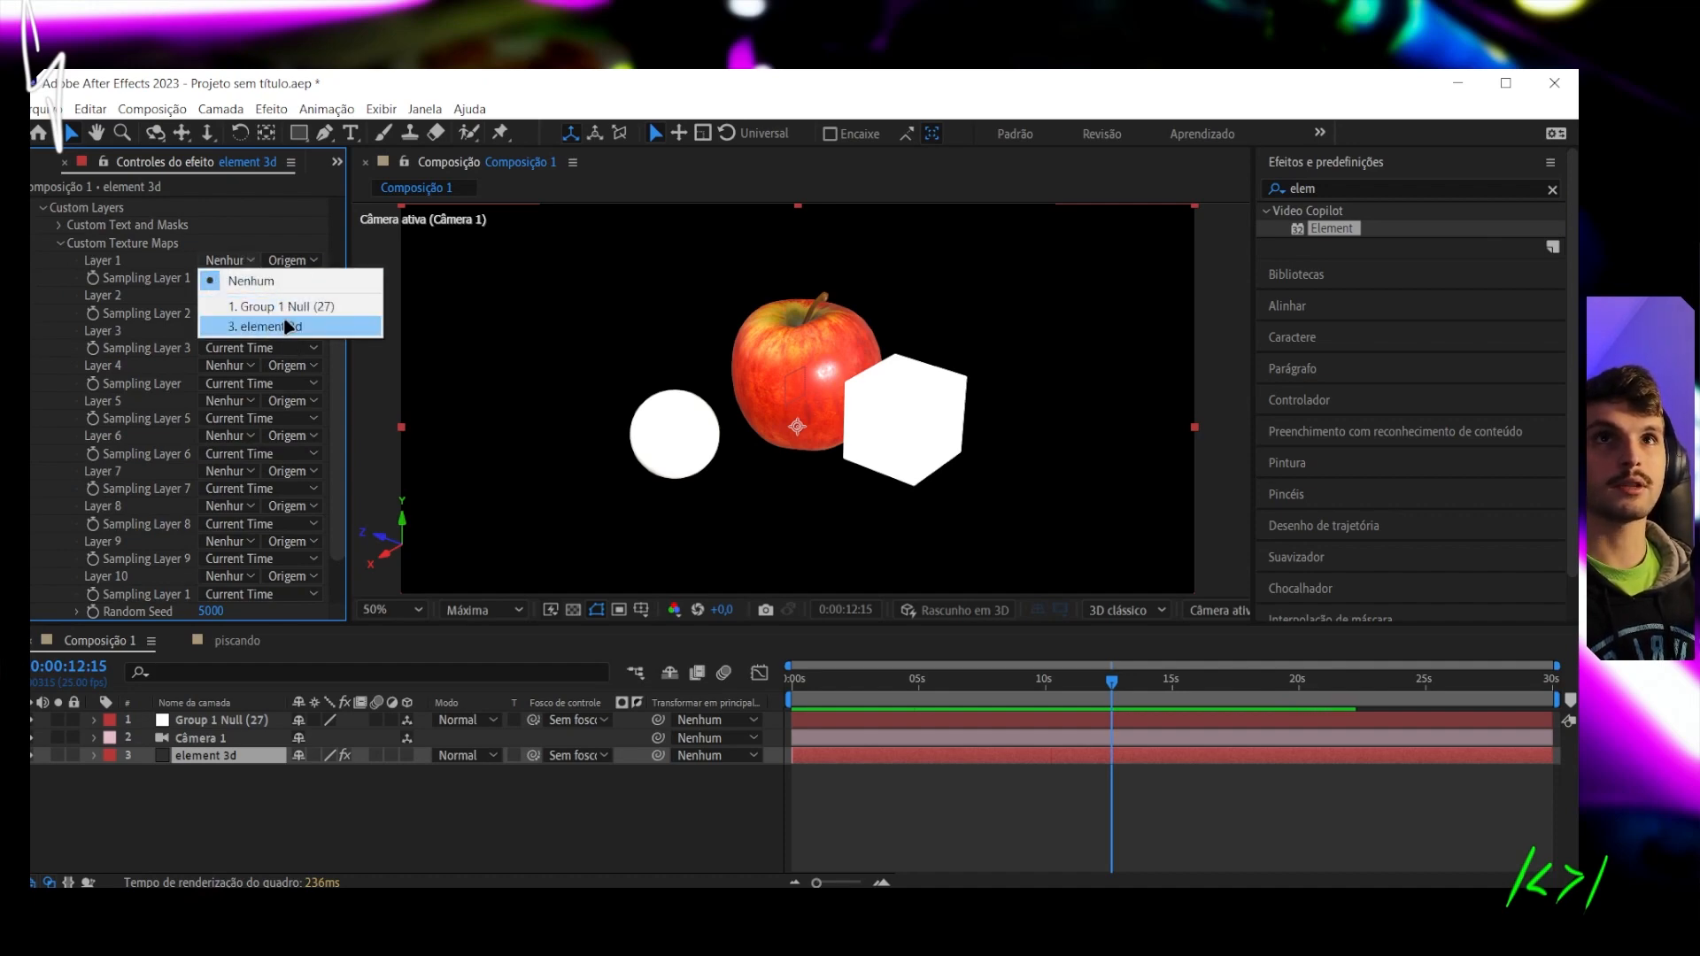
click(247, 800)
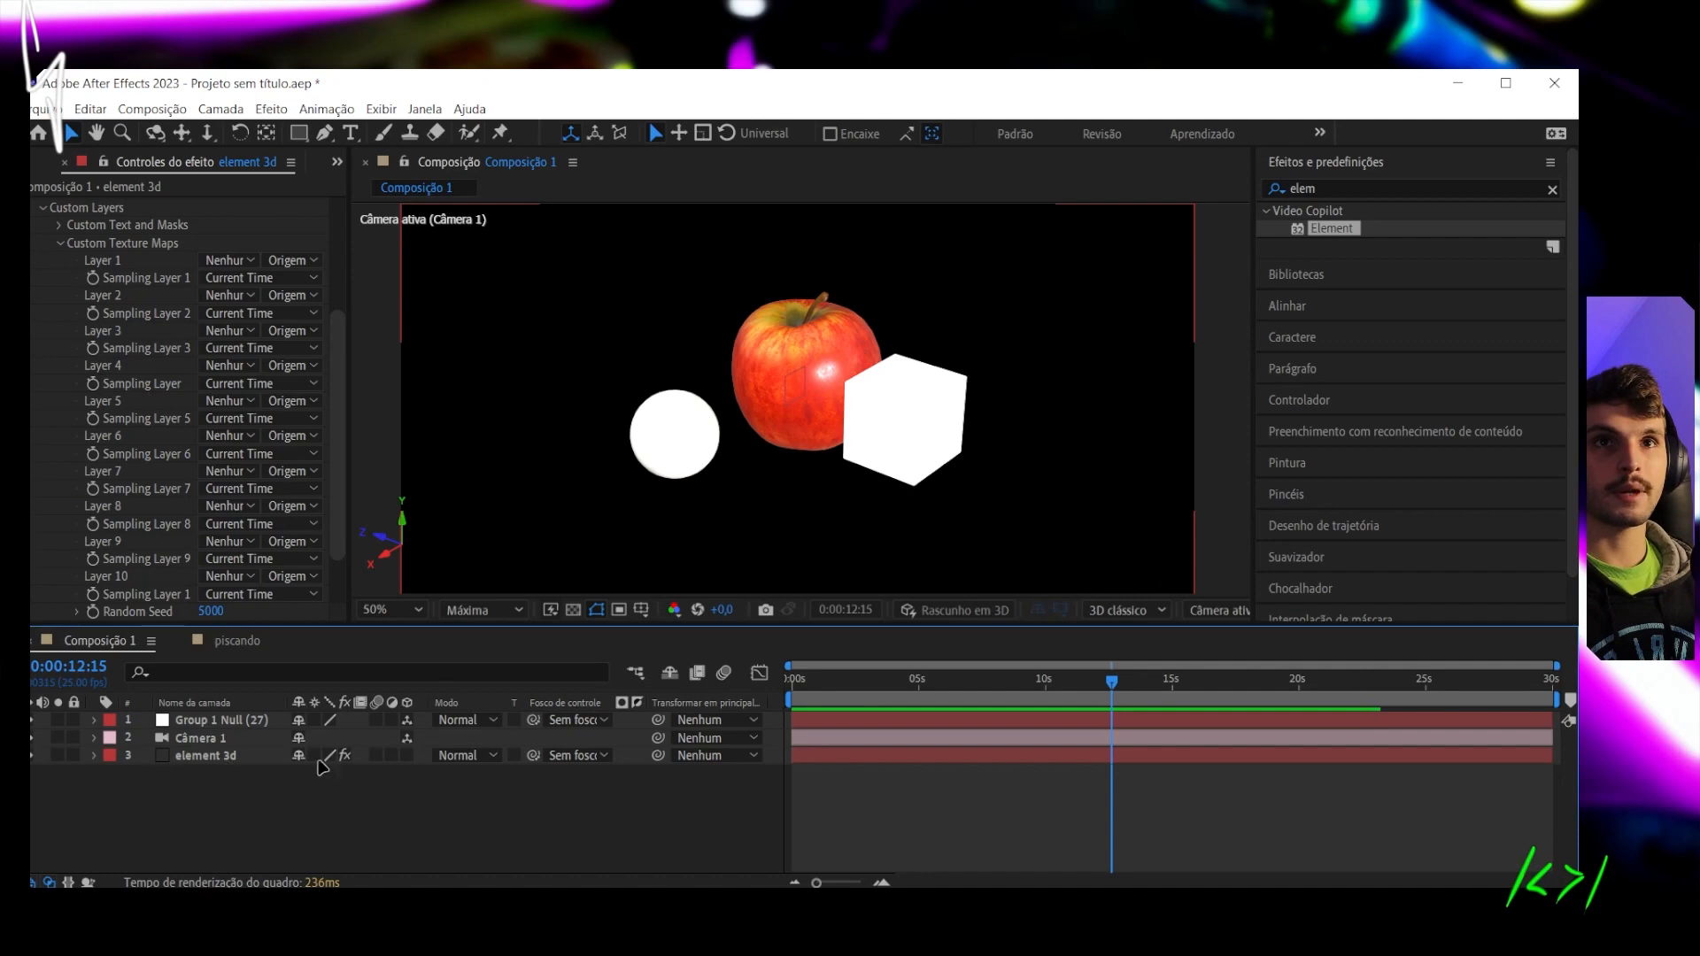
Place the piscando composition in Composição 1 as a layer below element 3d
click(337, 161)
click(386, 187)
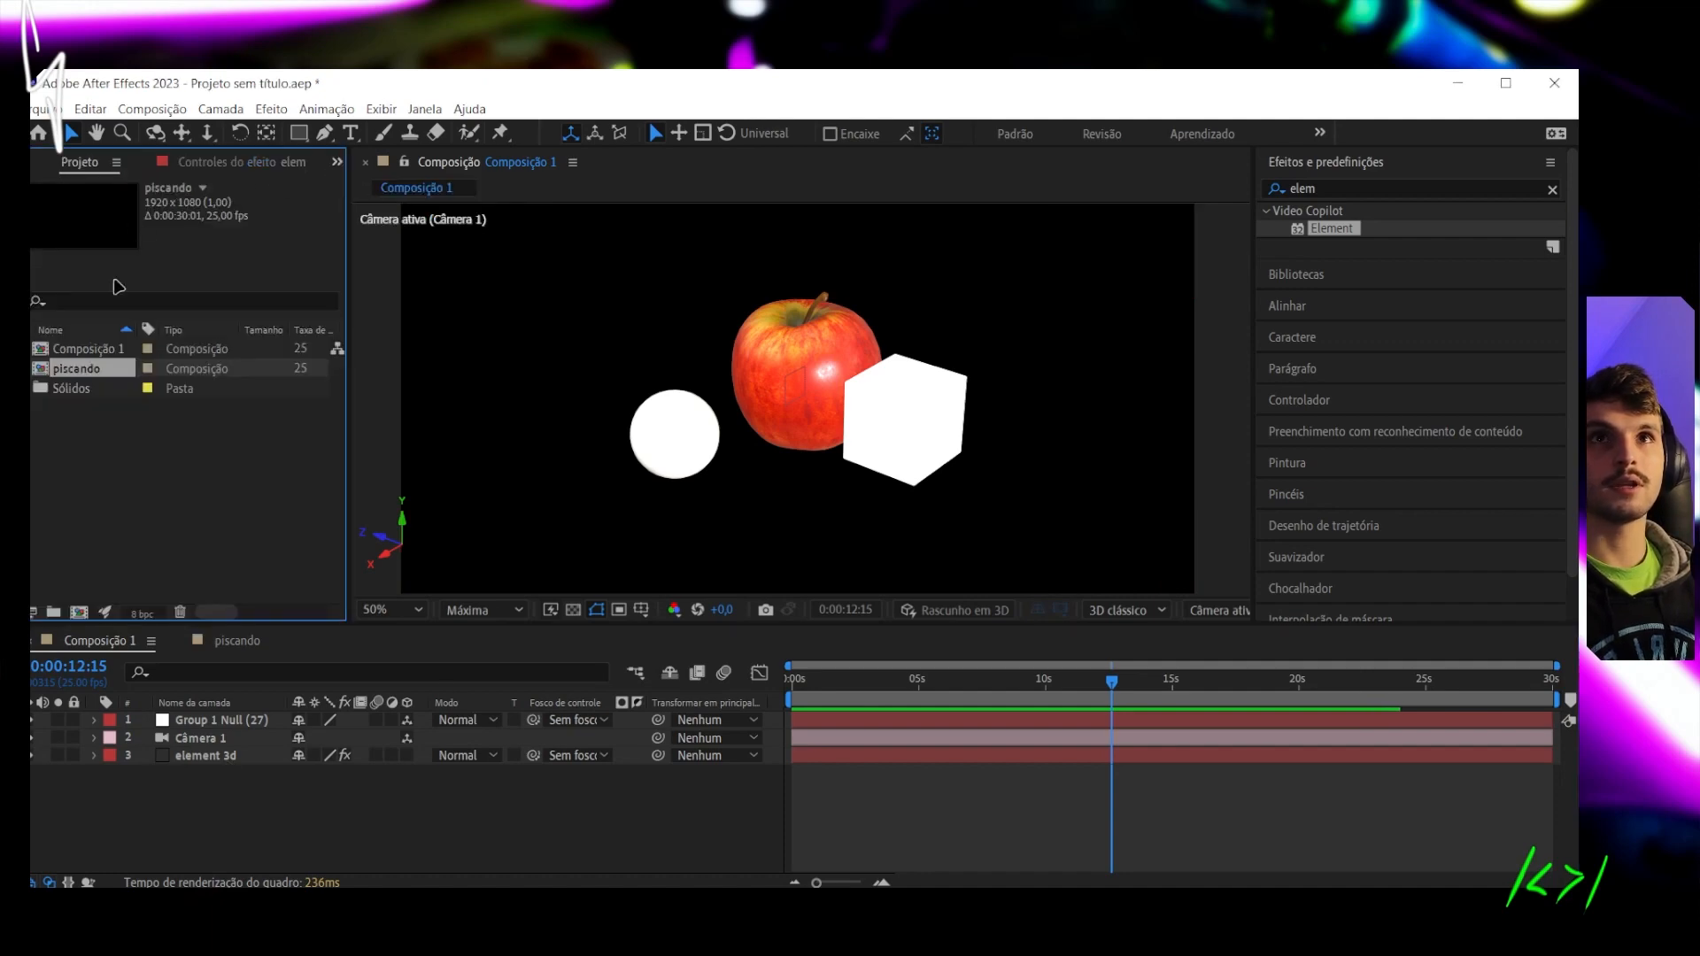
drag(95, 377, 223, 774)
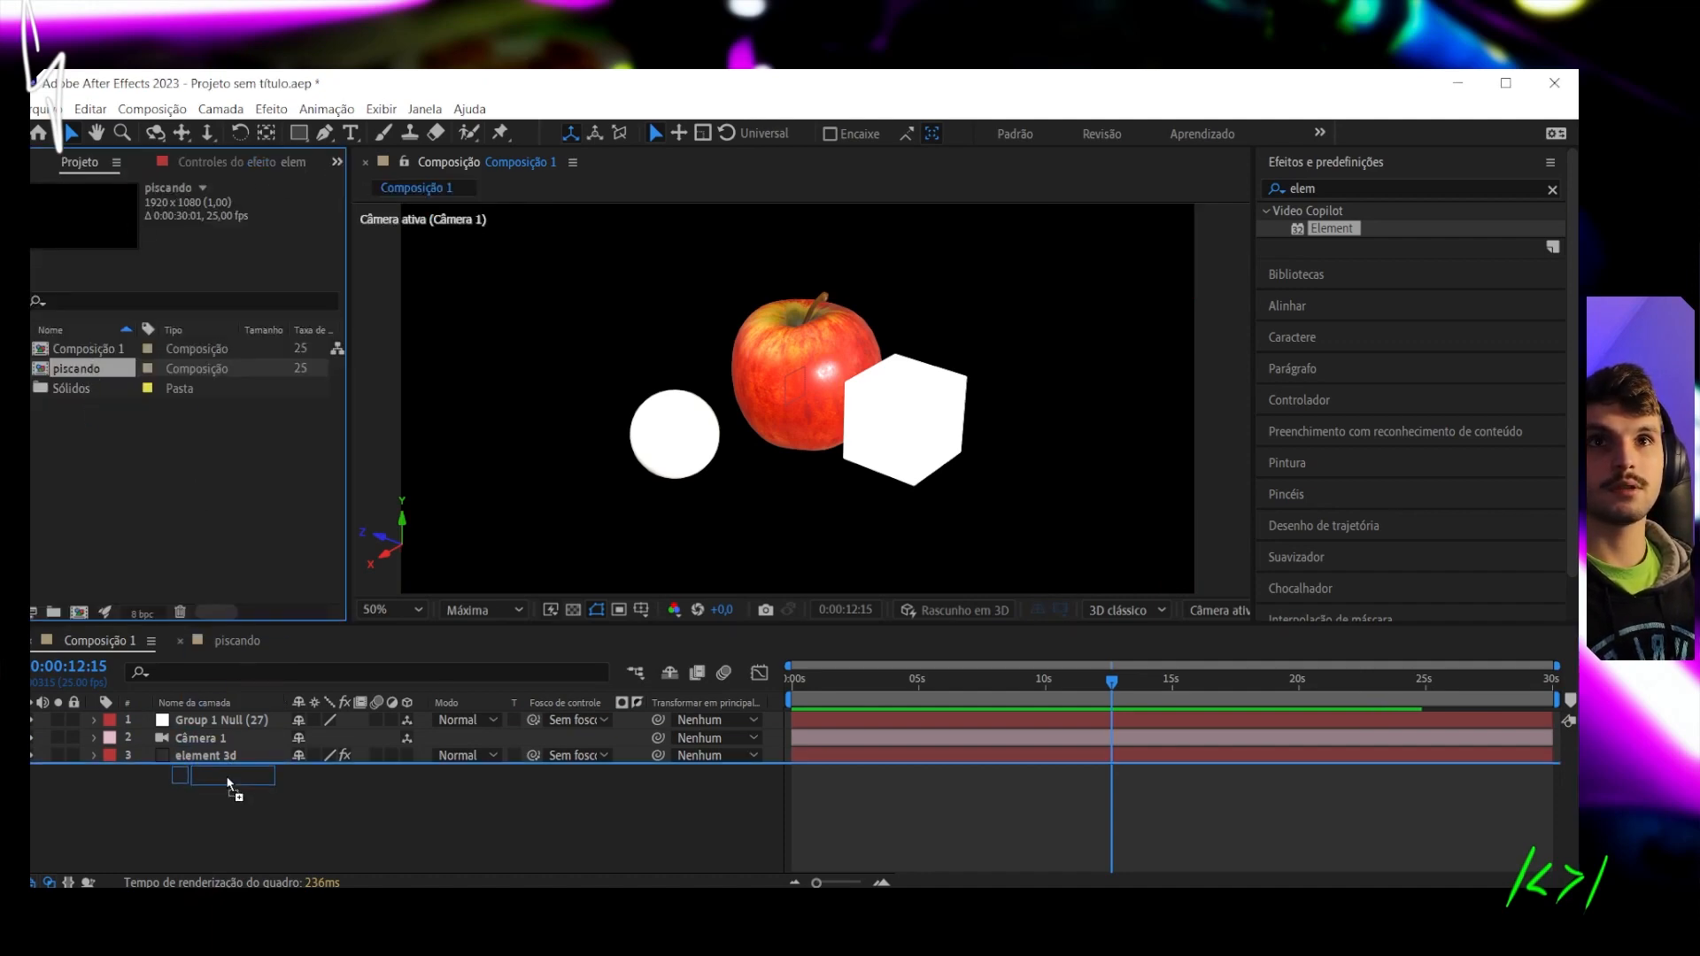
Set Layer 1 of the element 3d layer's Custom Texture Maps to the piscando layer
click(262, 169)
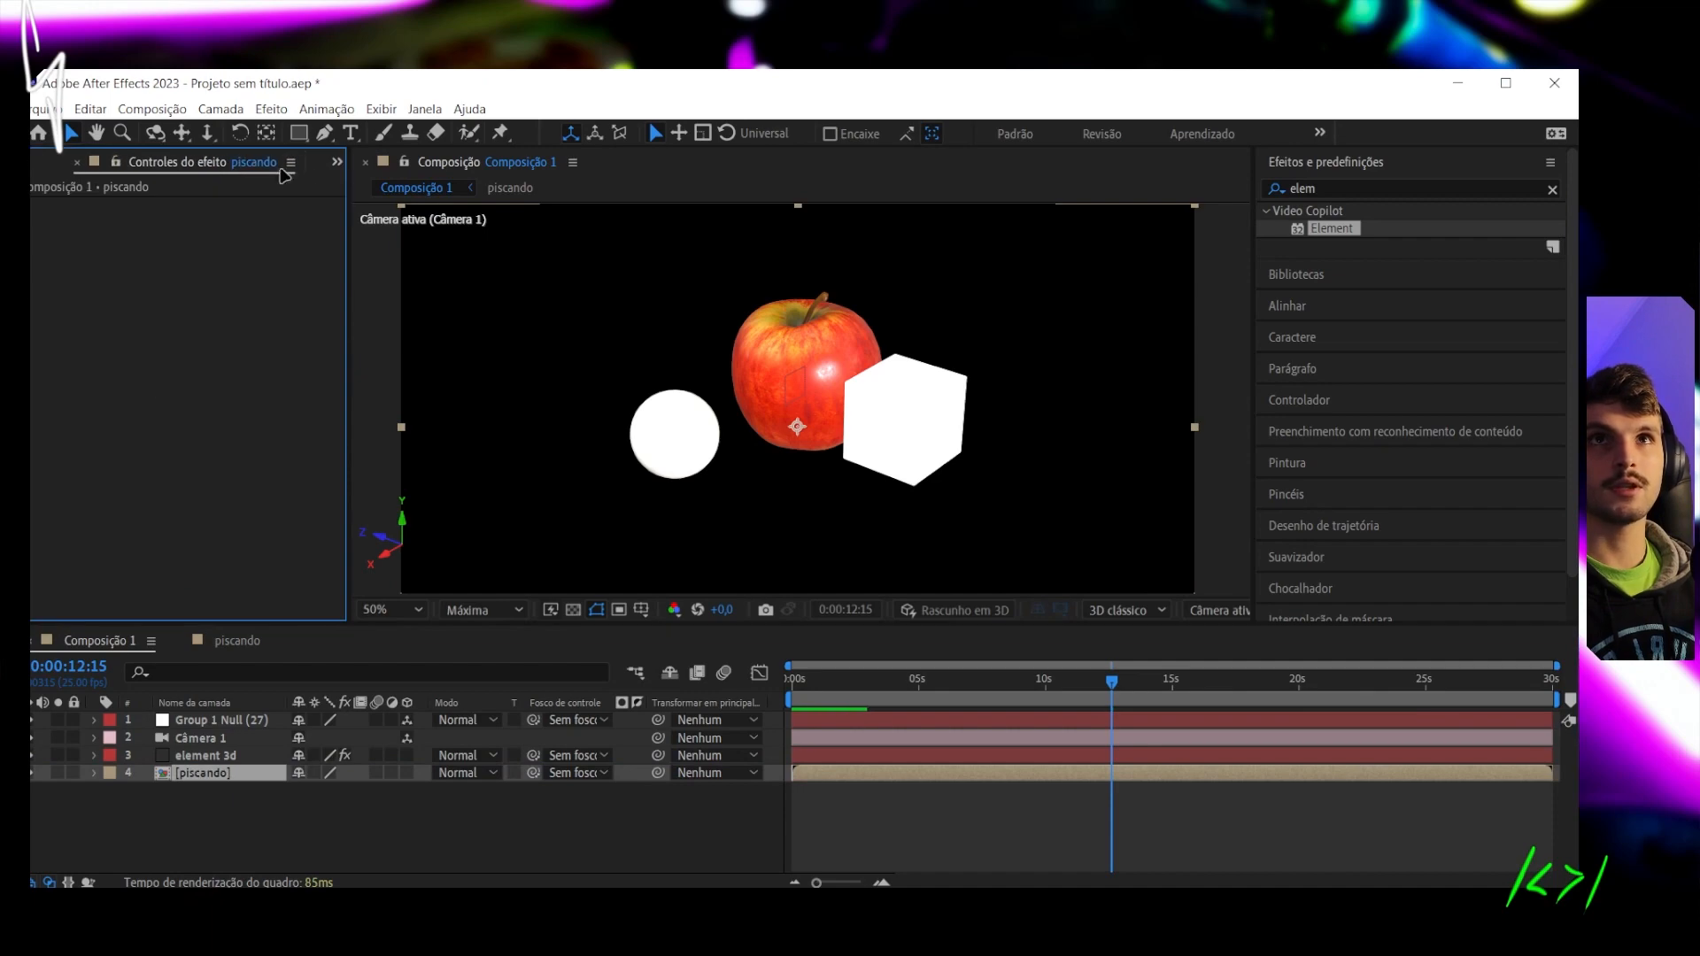
click(237, 758)
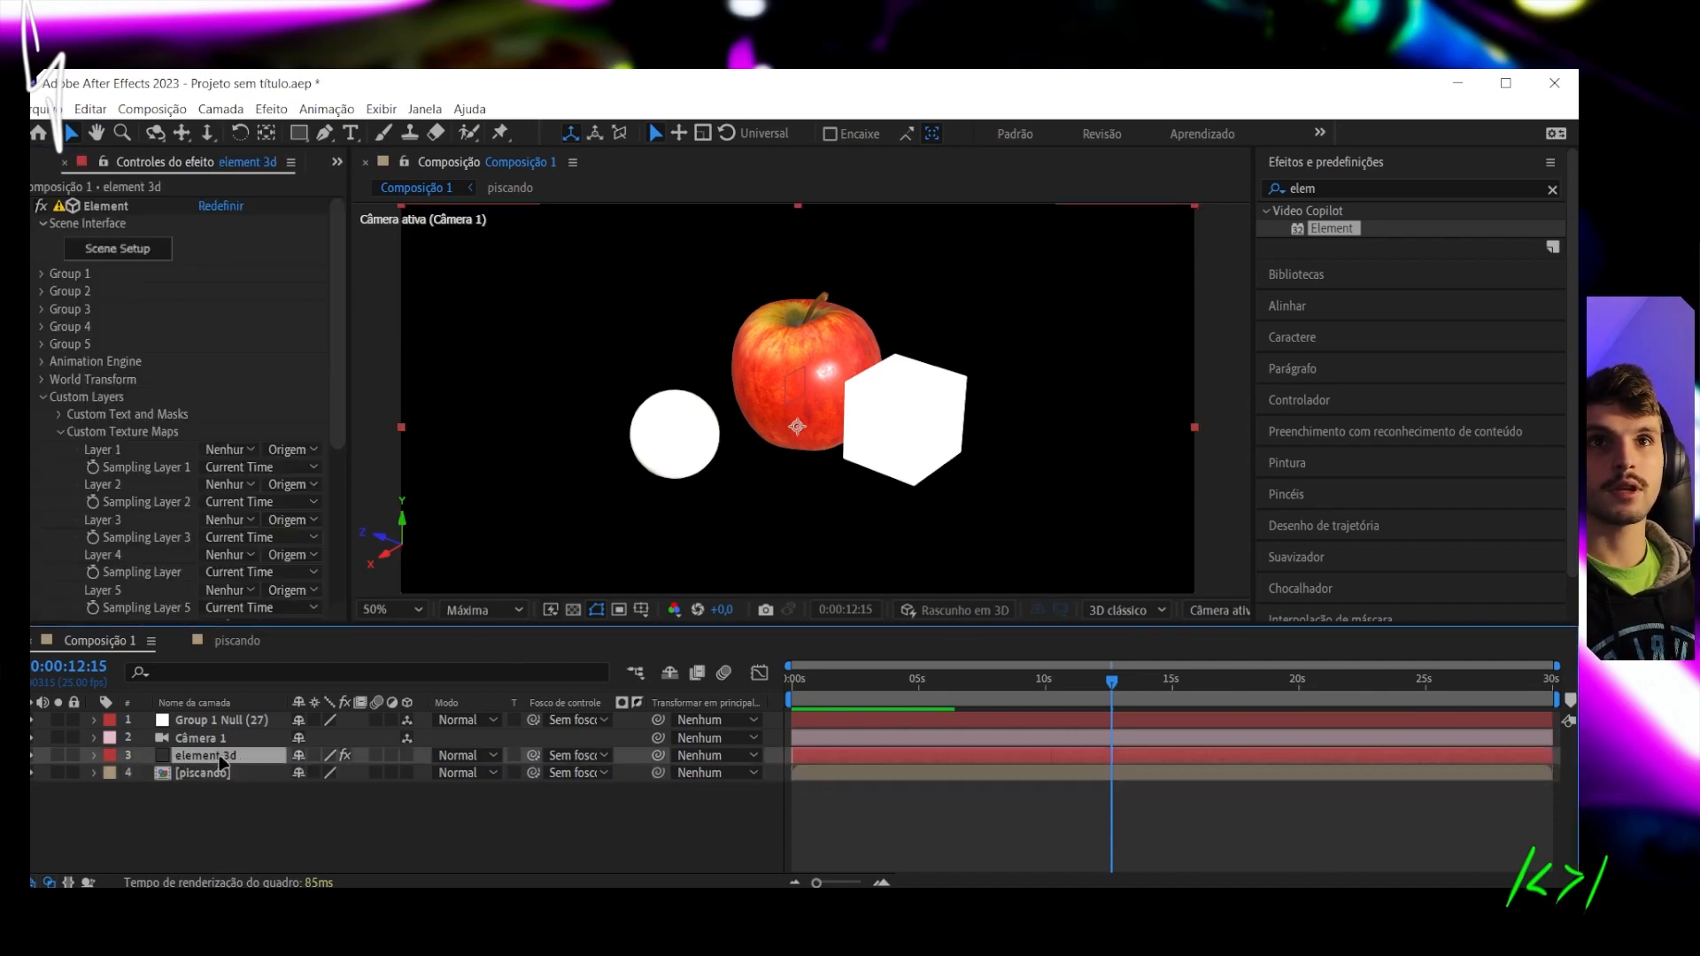
click(230, 450)
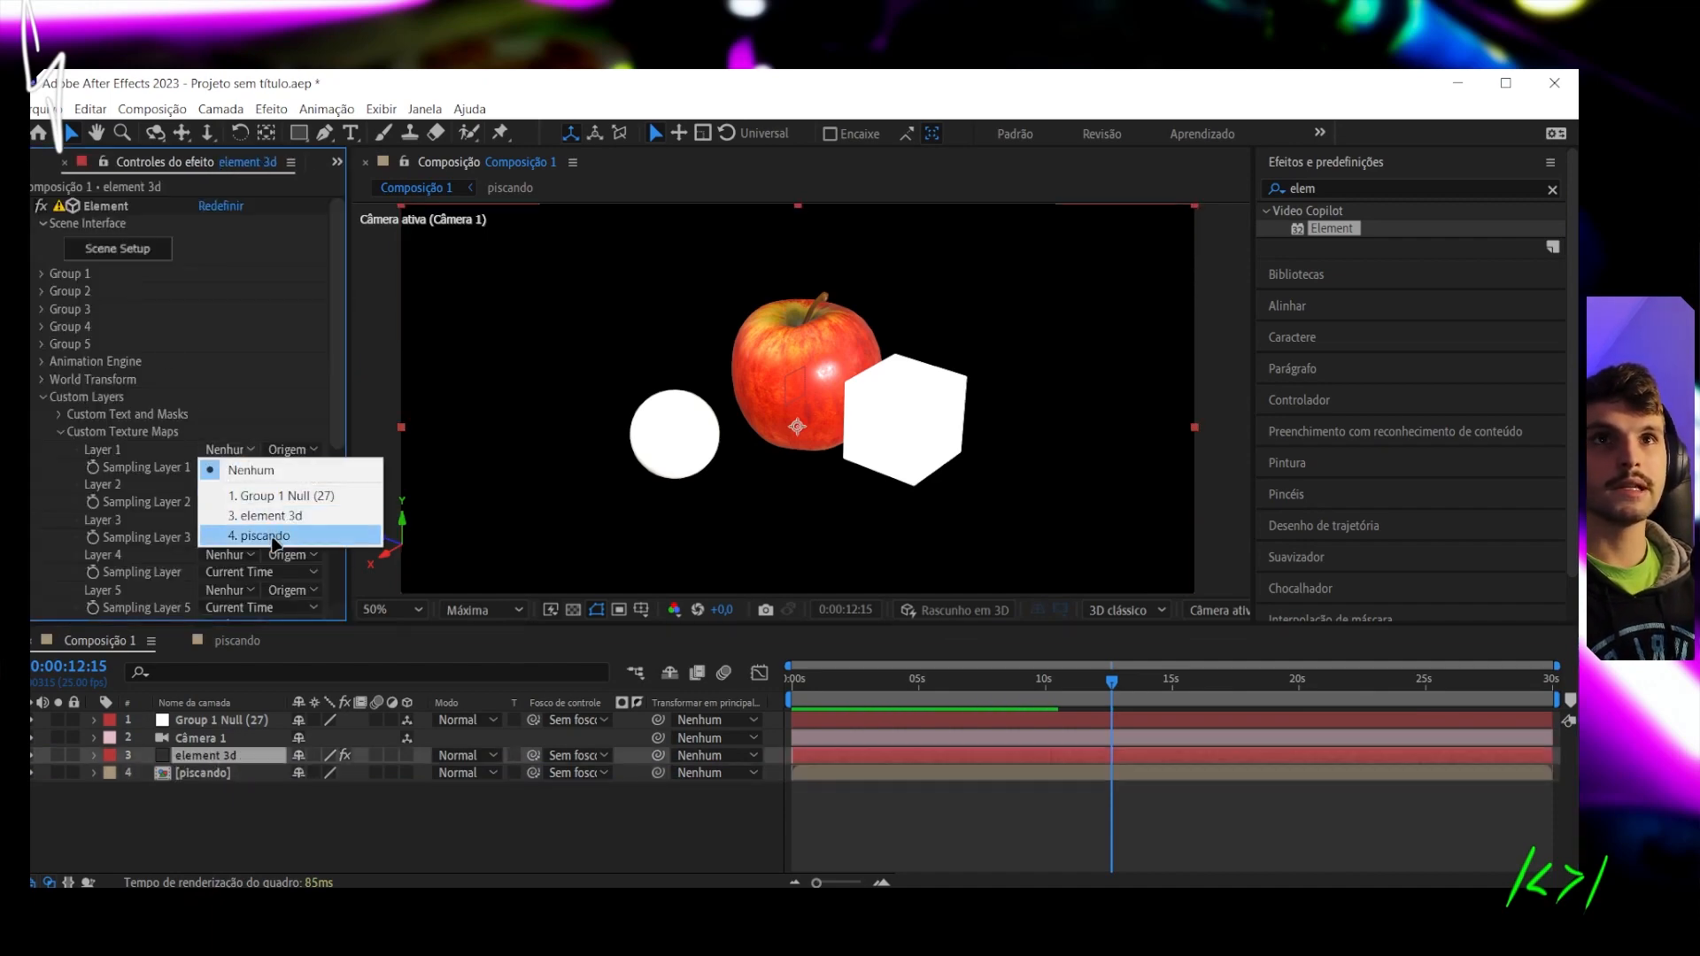
click(257, 536)
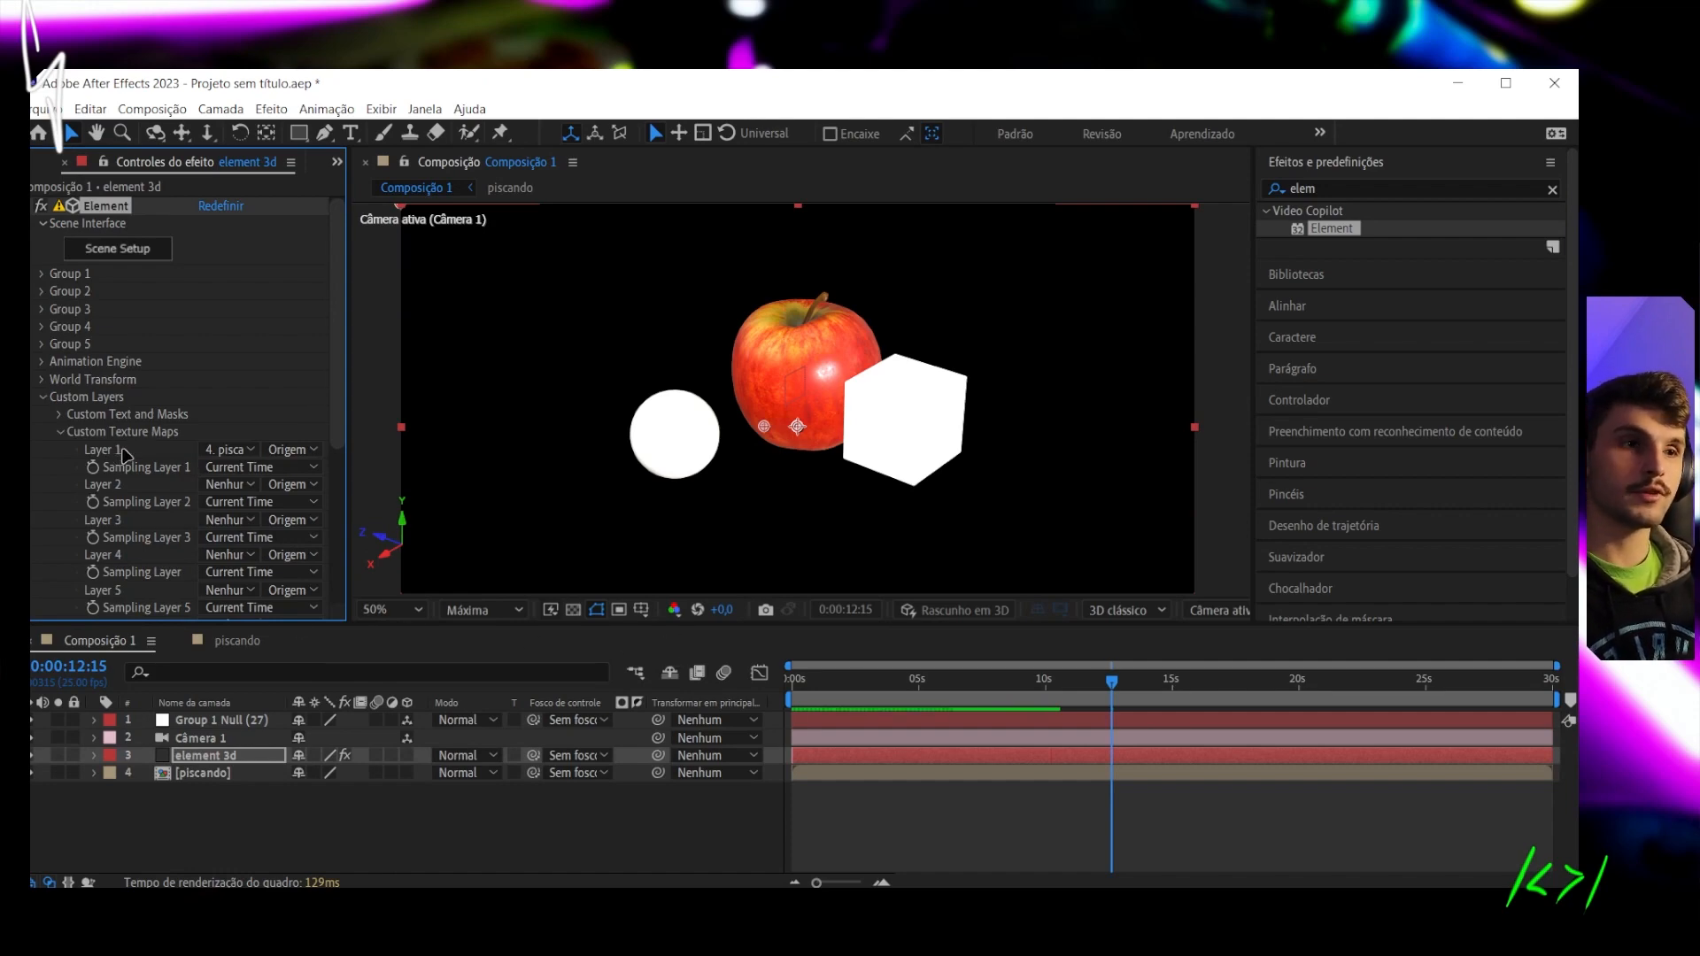
click(214, 774)
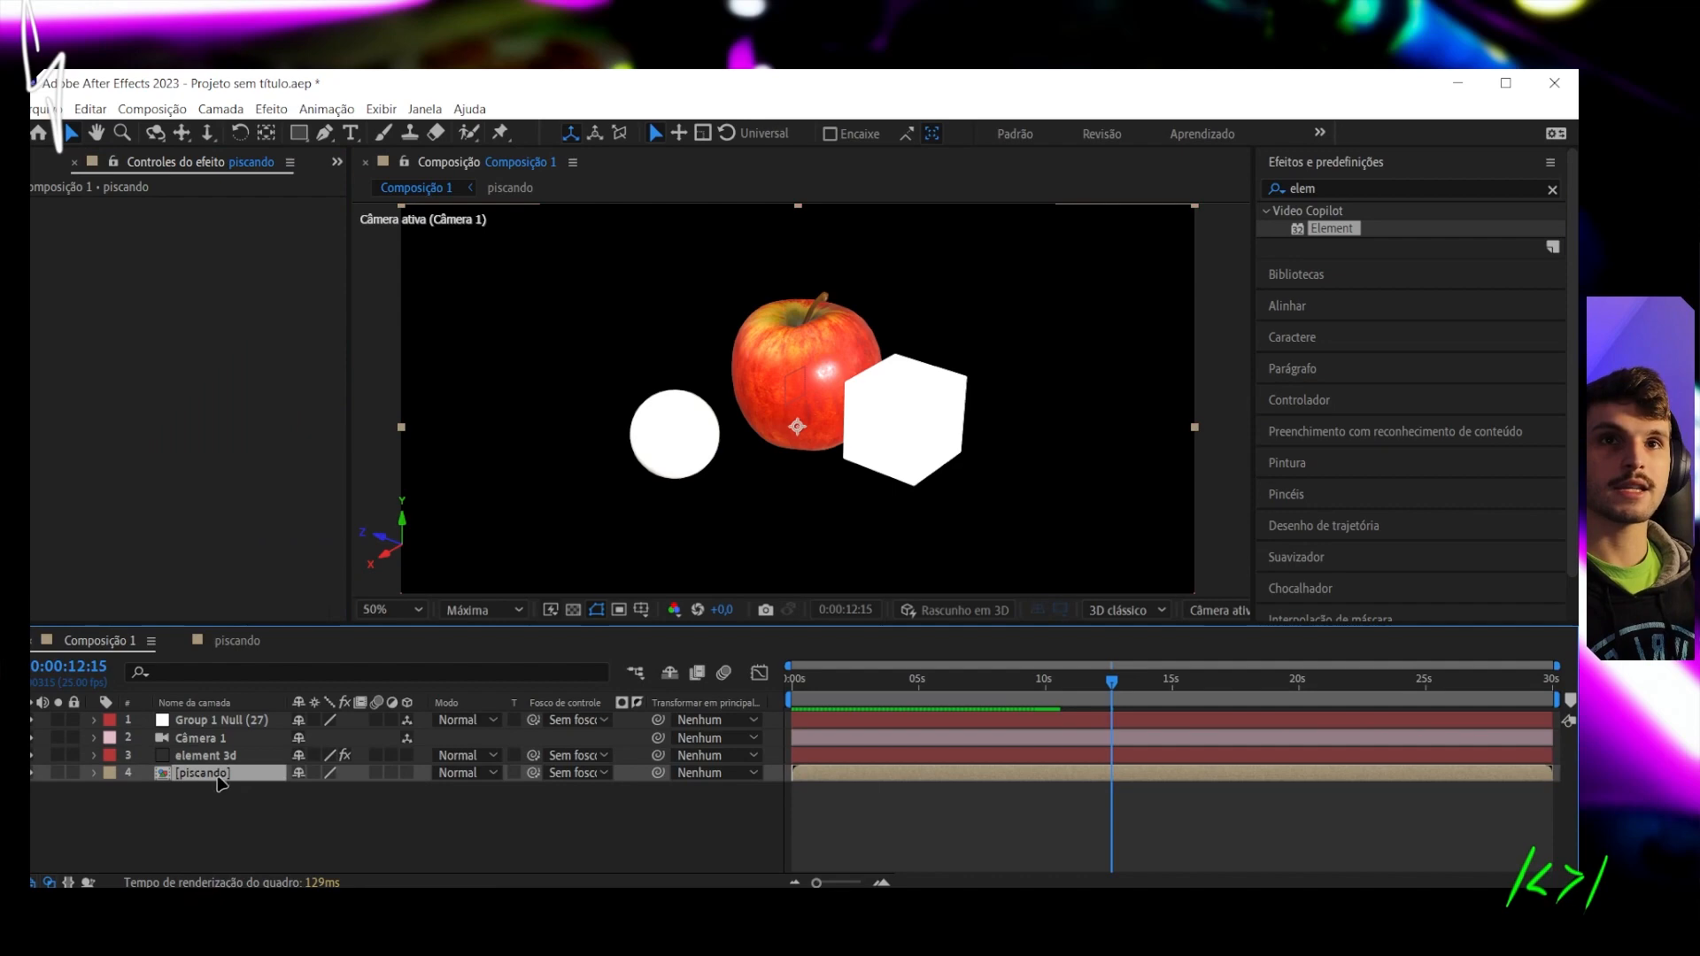
click(213, 756)
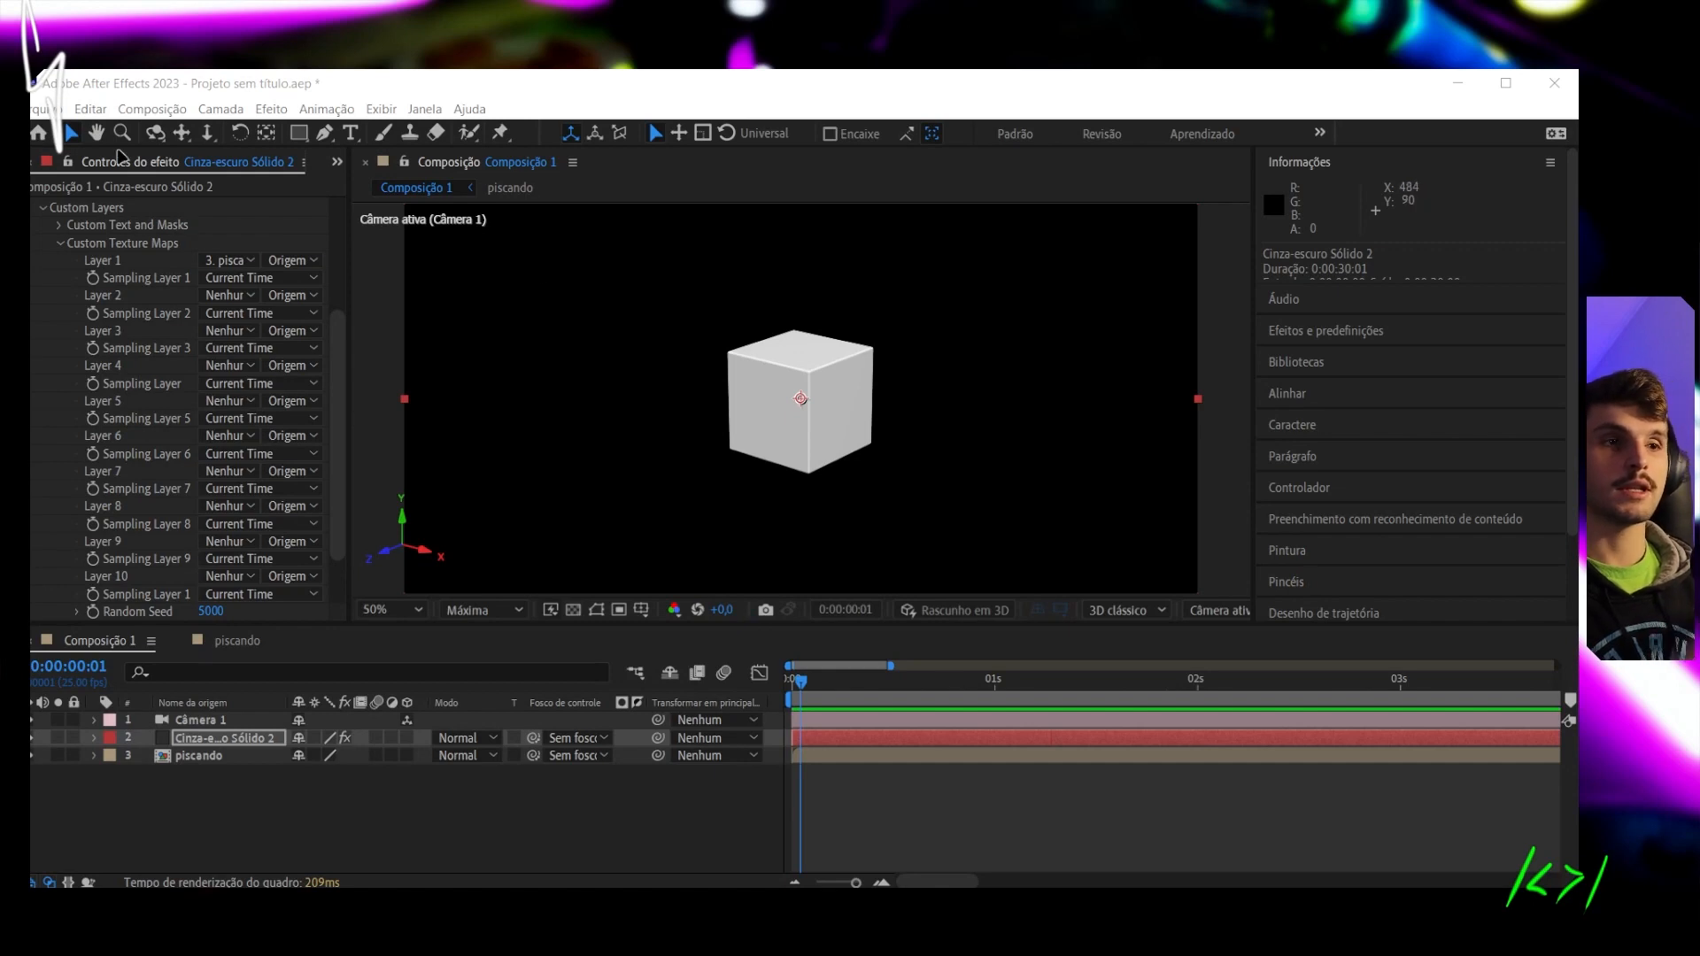
Scrub the piscando composition back to its first frame to check the white flash, and return to Composição 1
click(232, 642)
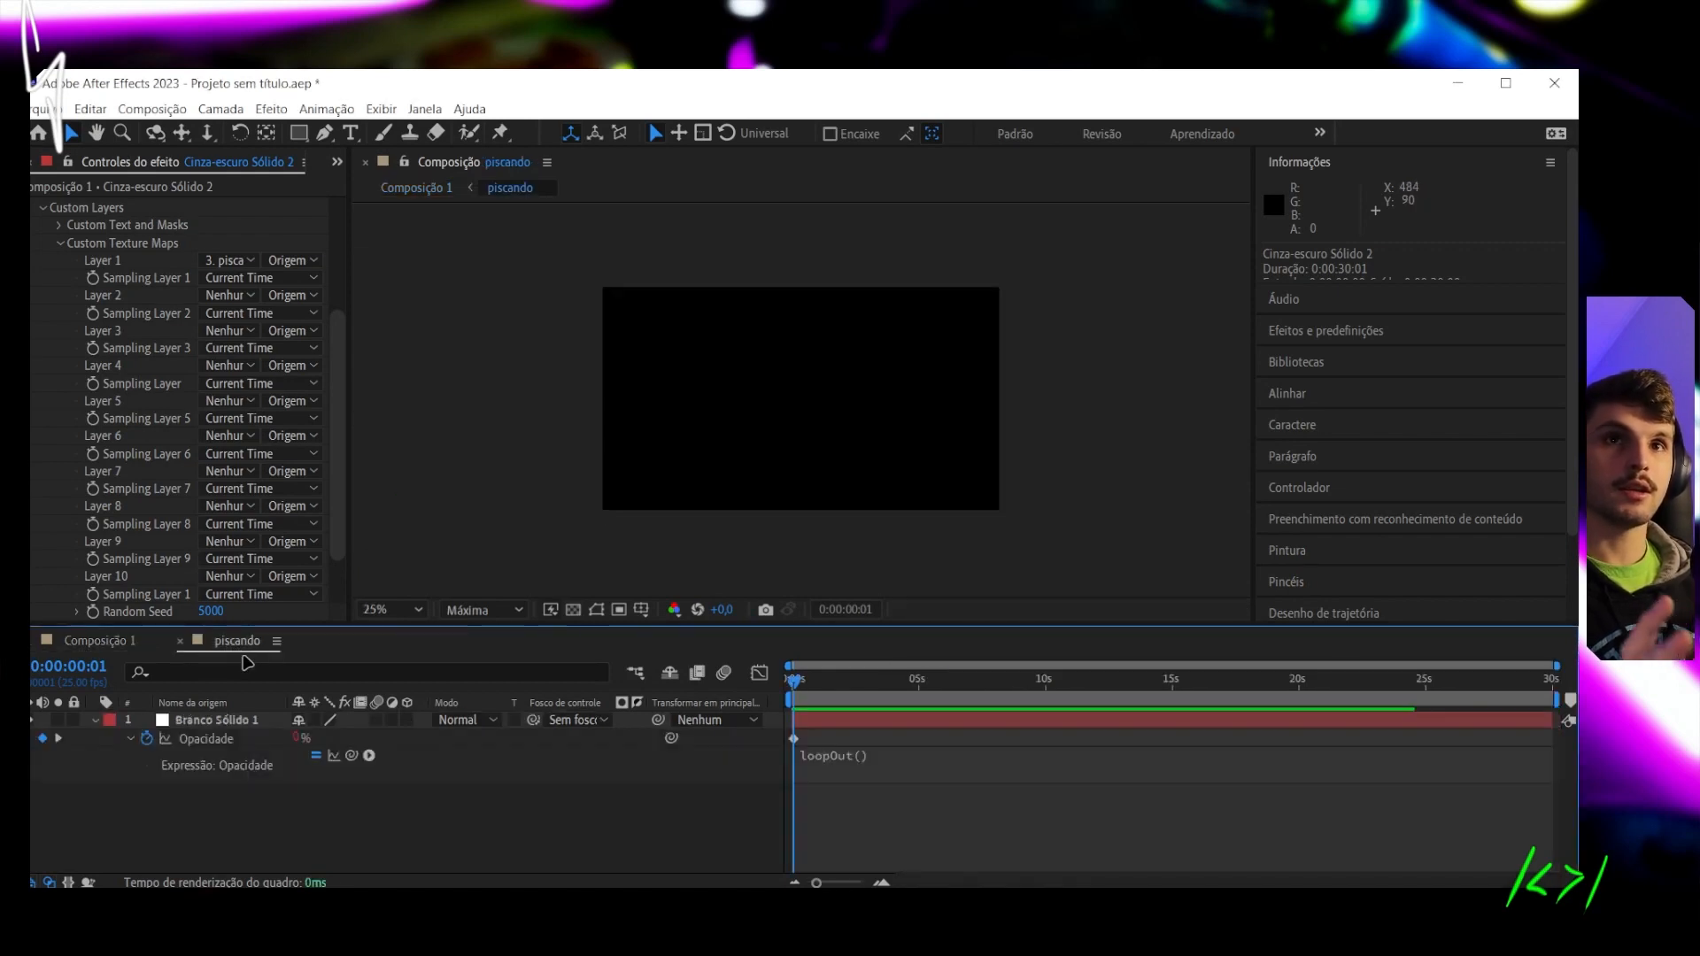
click(817, 682)
drag(820, 684, 768, 685)
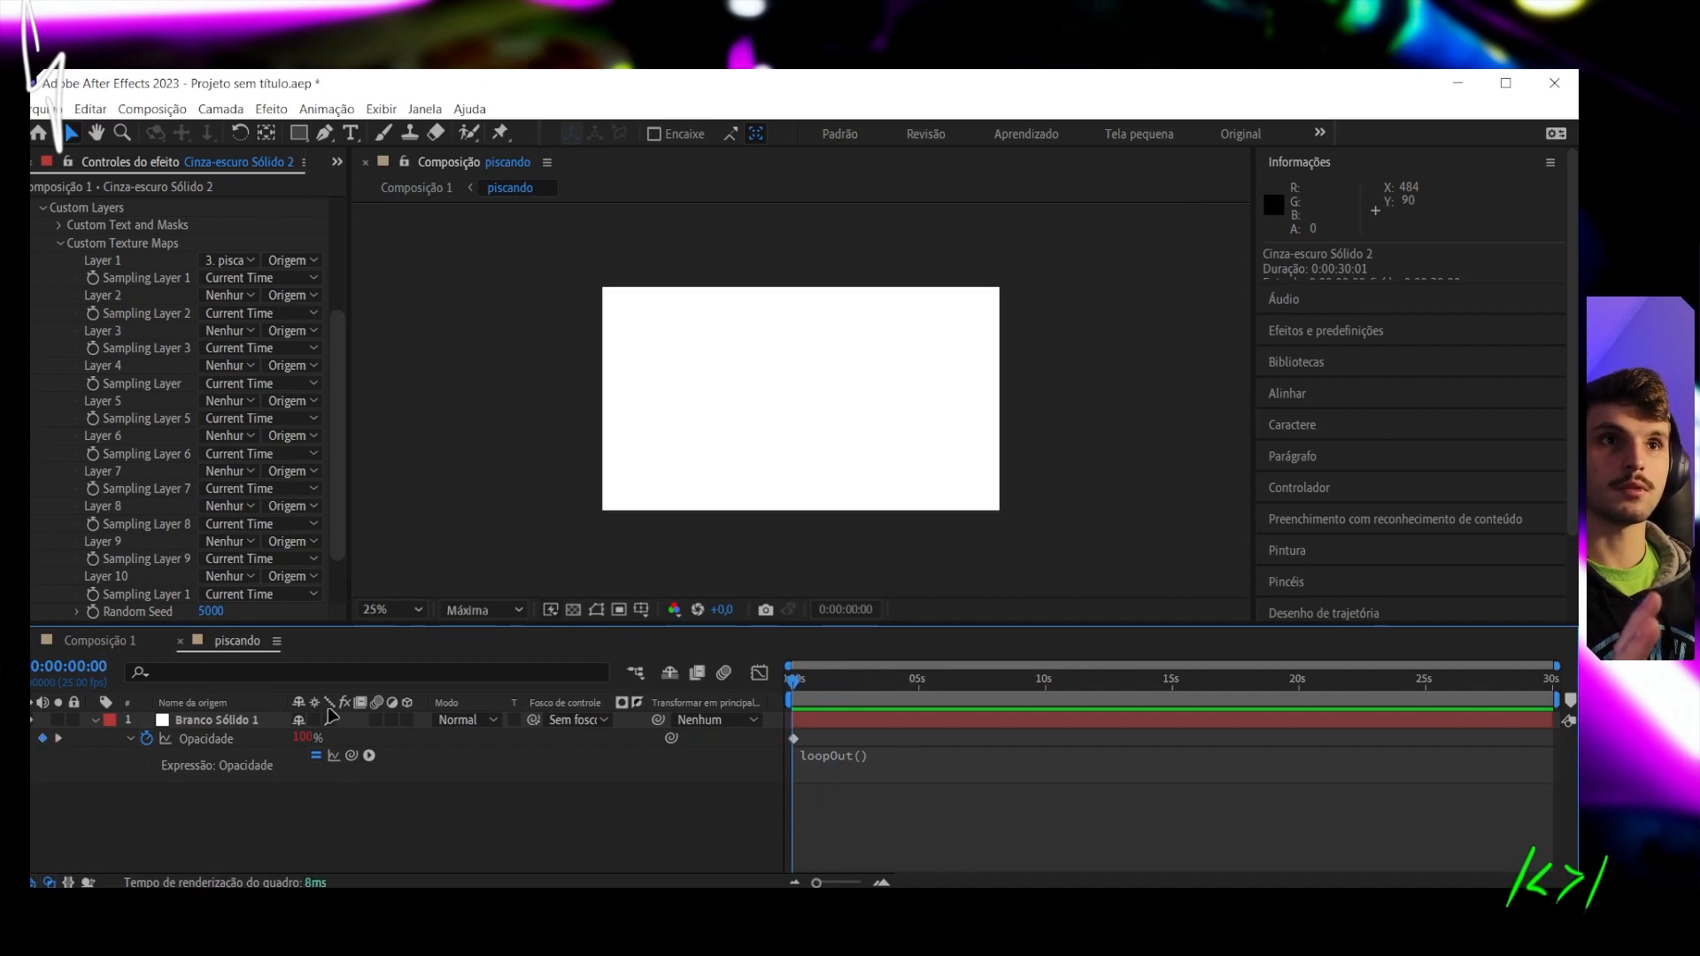
click(129, 642)
In Scene Setup, set the Diffuse texture of the box's Default material to Custom Layer 1 [piscando], apply the scene and scrub Composição 1 to check it
scroll(166, 357, up, 1)
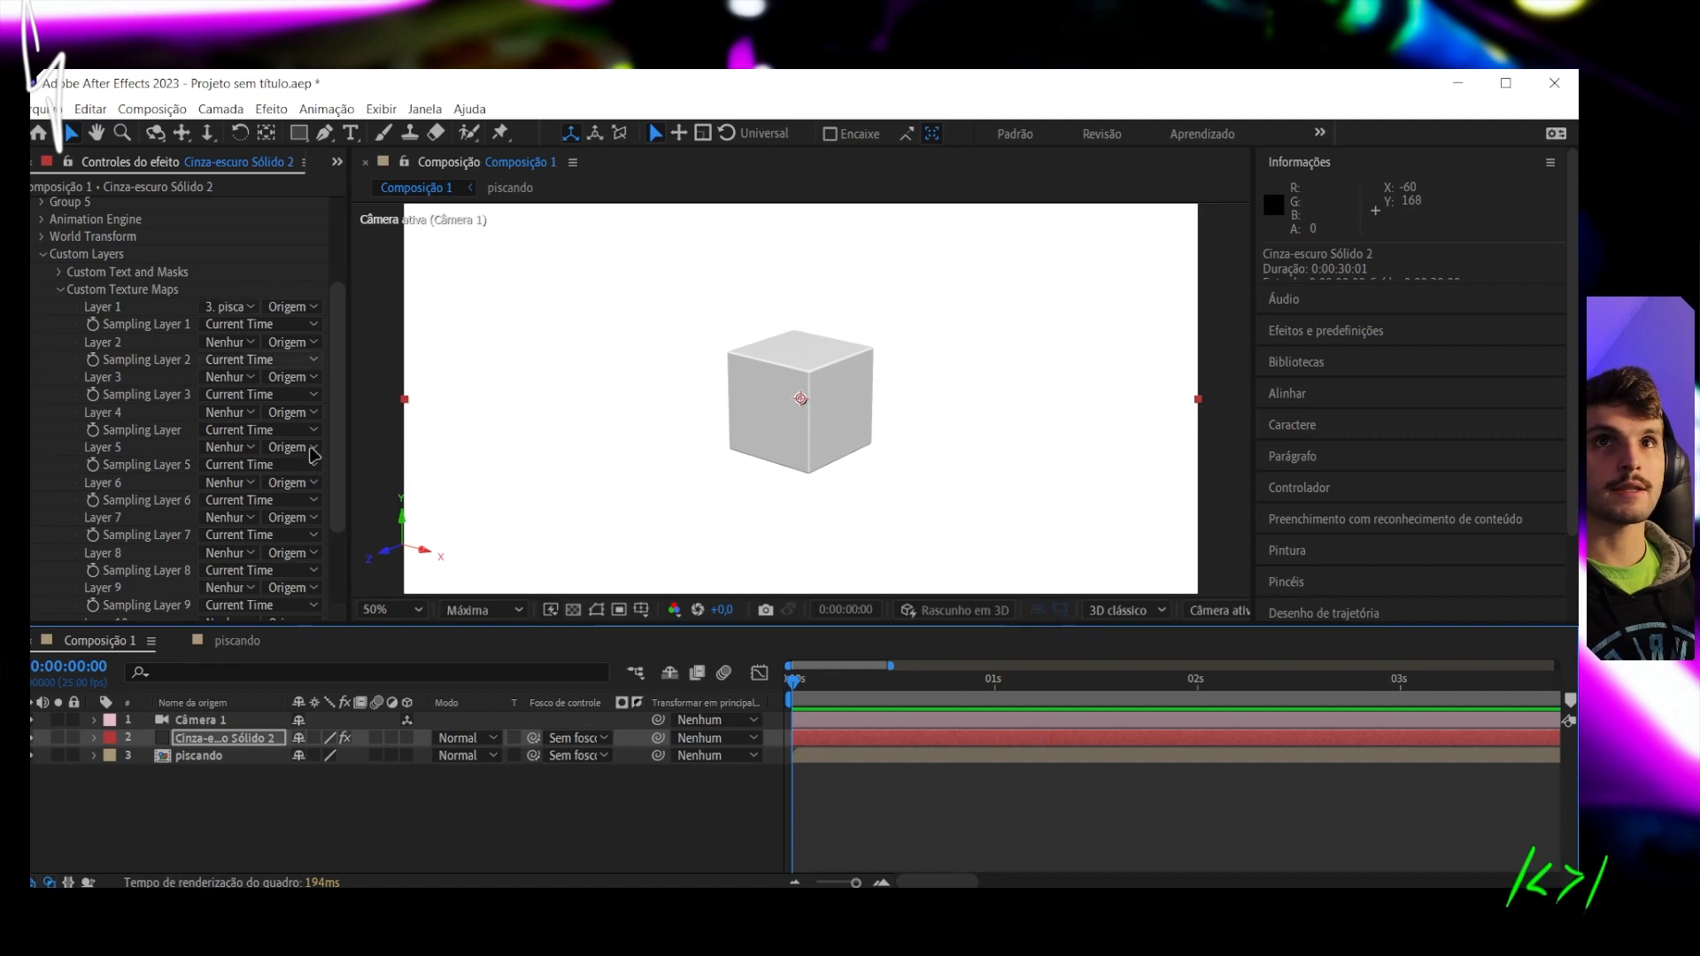
scroll(169, 363, up, 3)
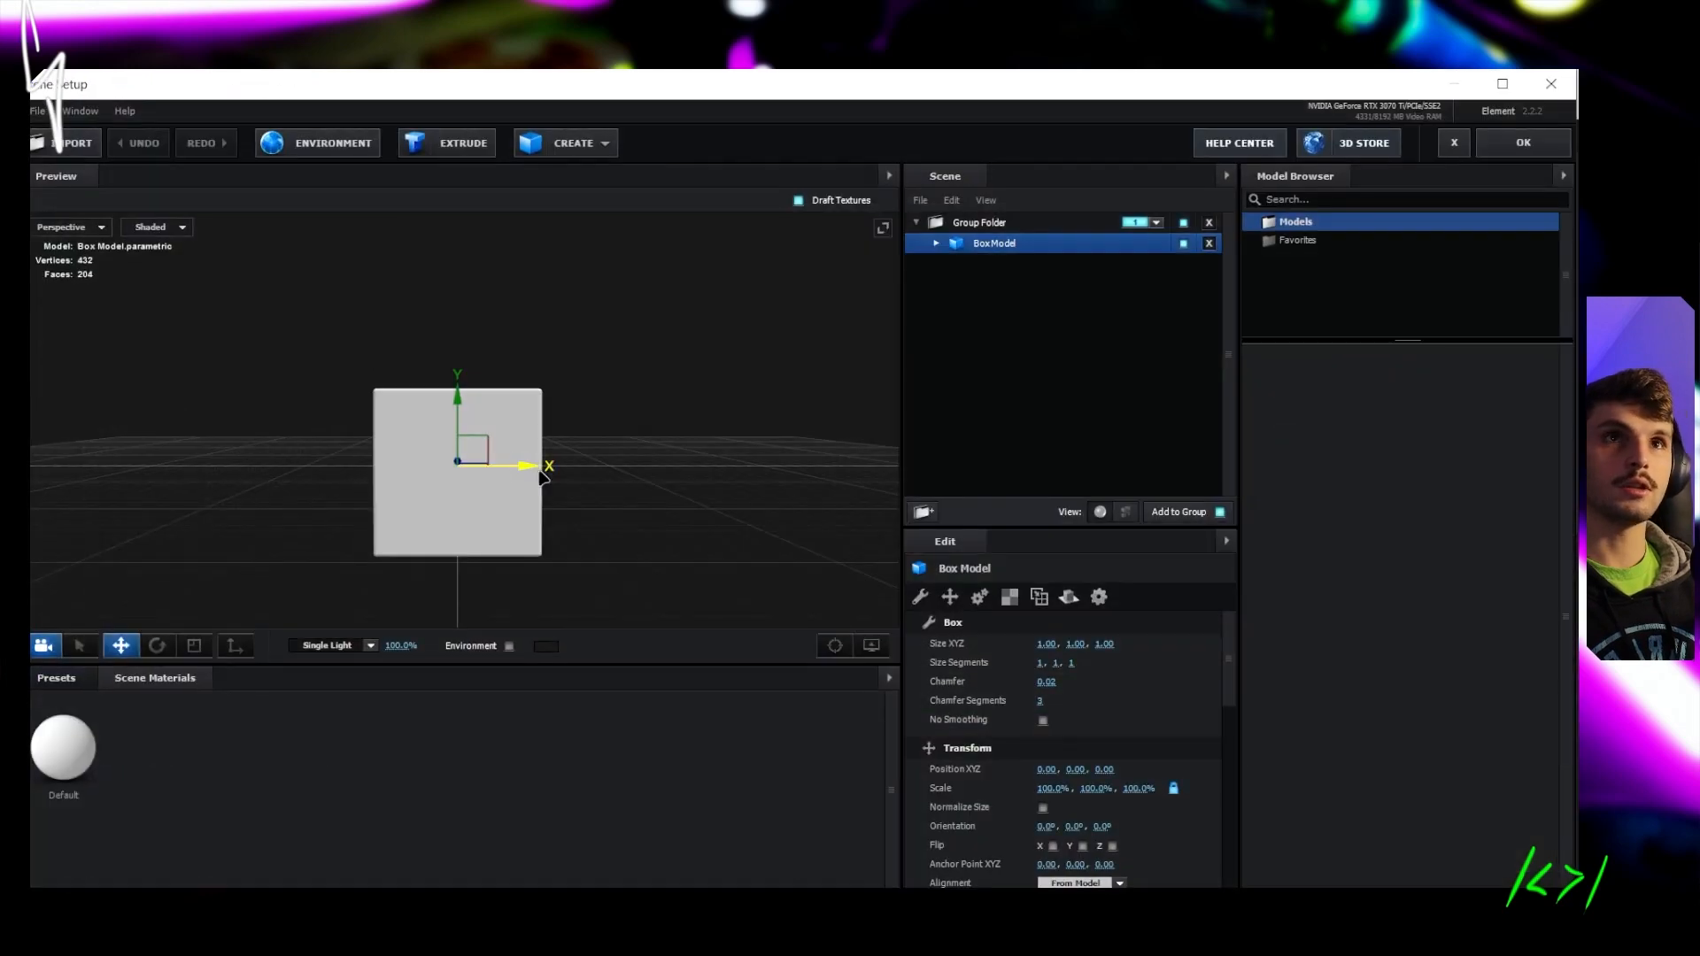
drag(640, 451, 595, 463)
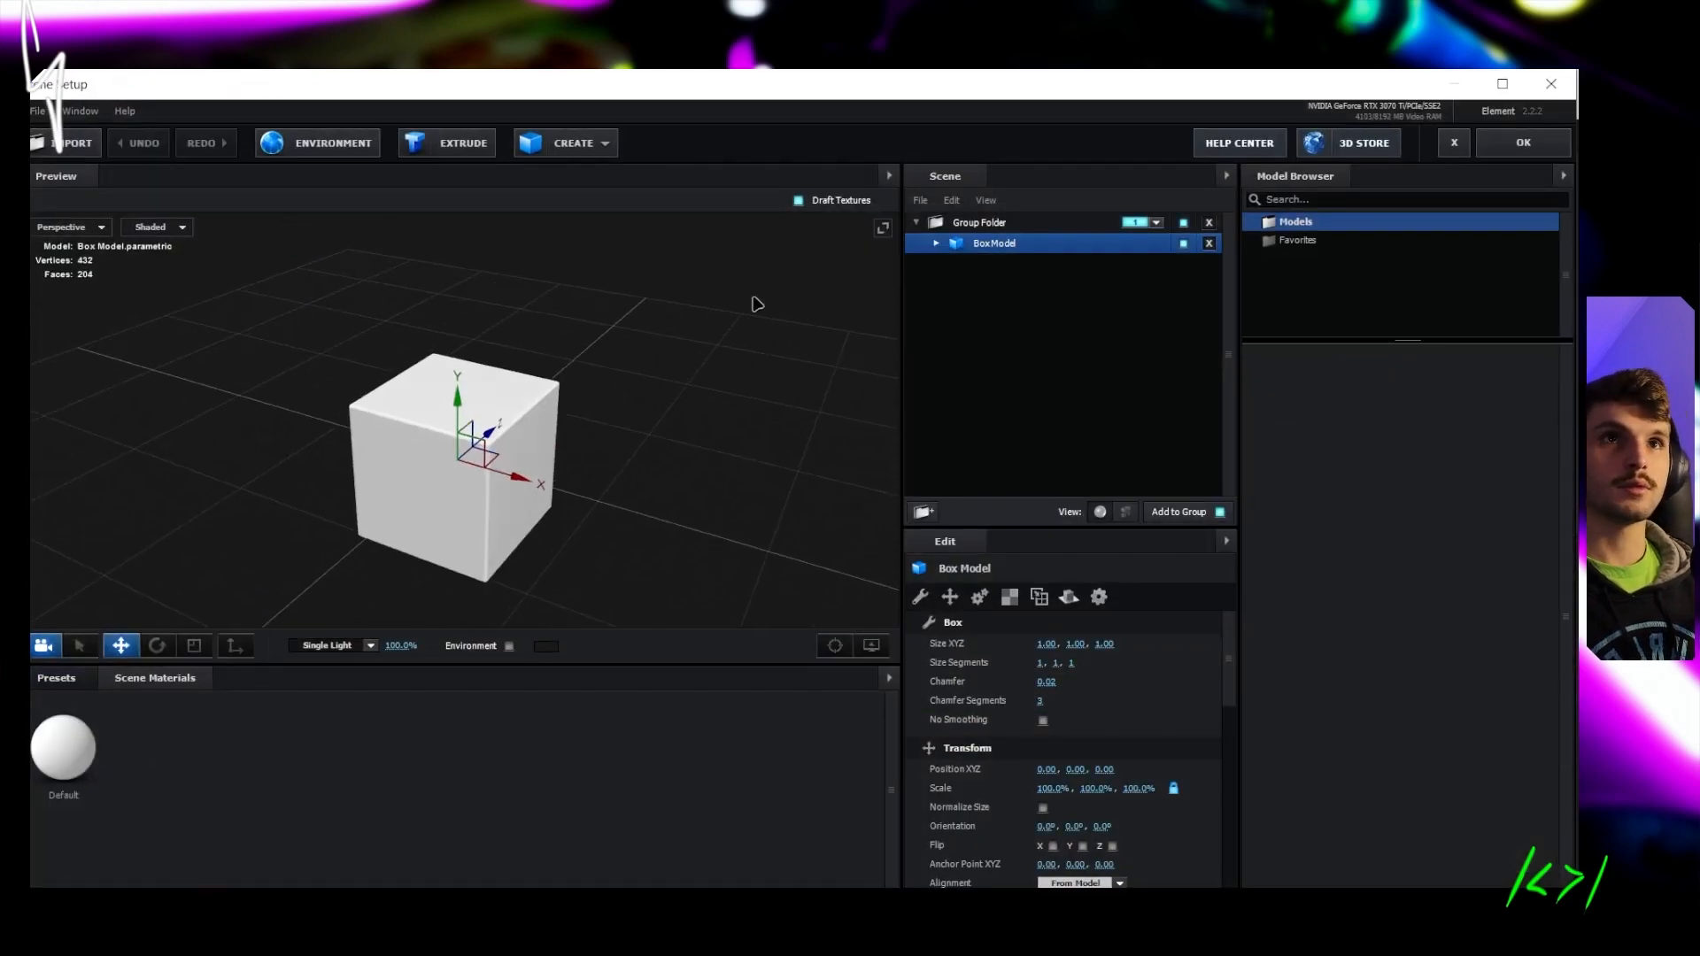
click(936, 244)
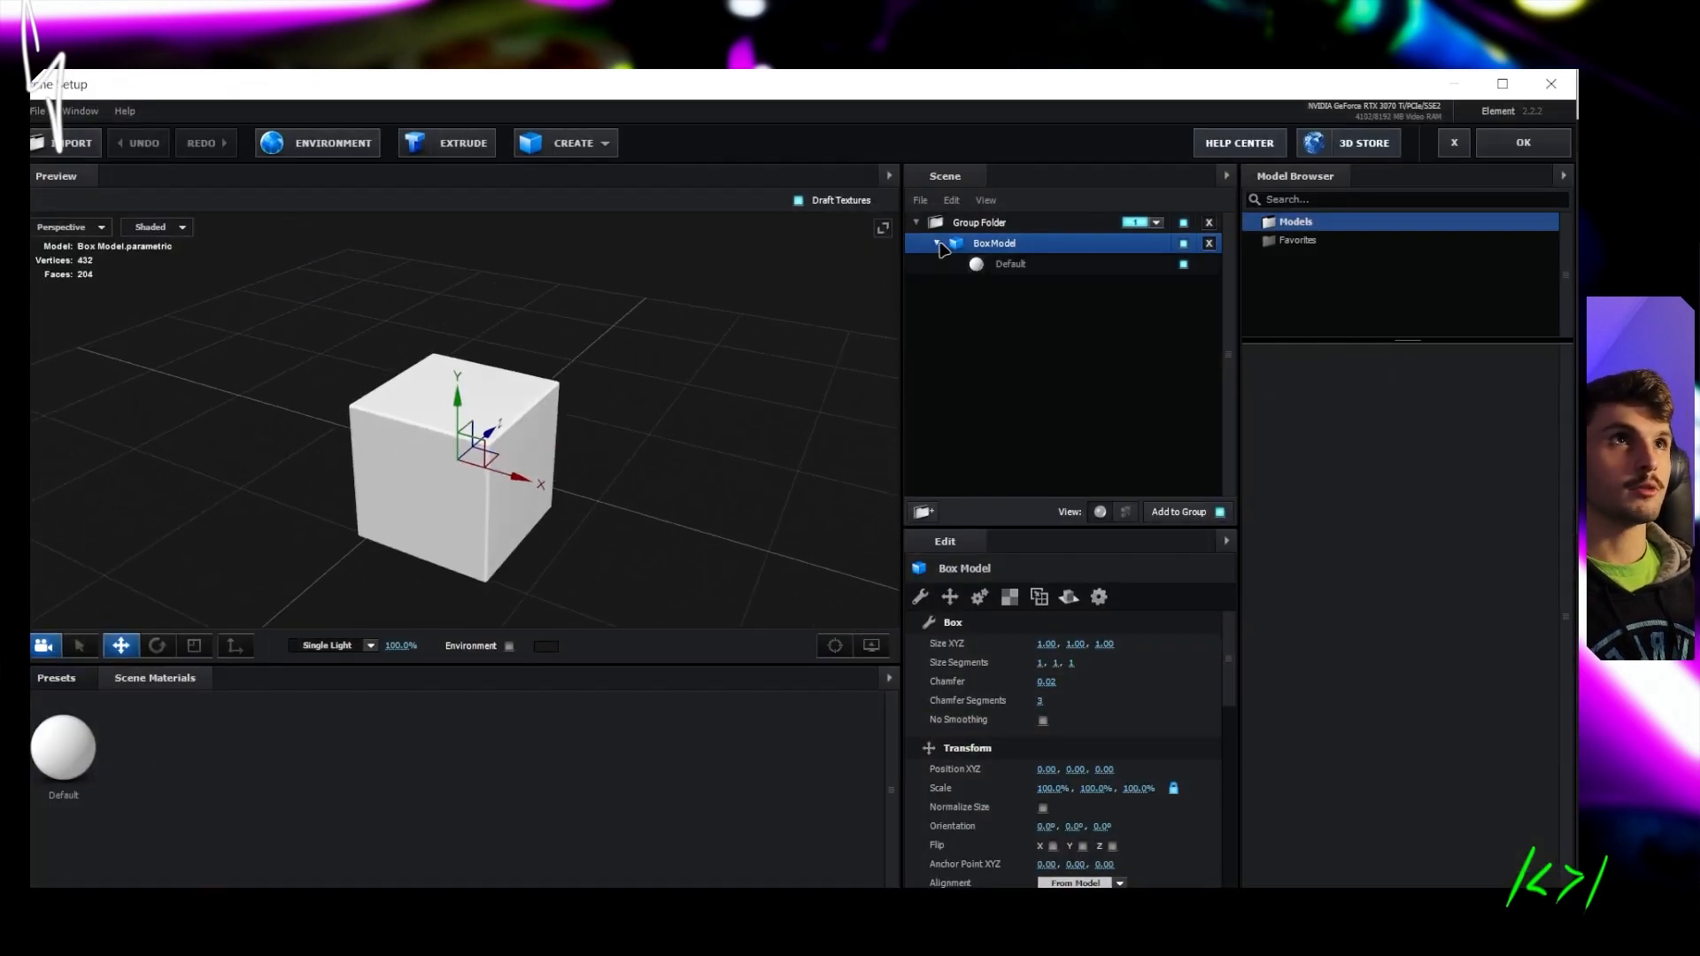
click(1011, 265)
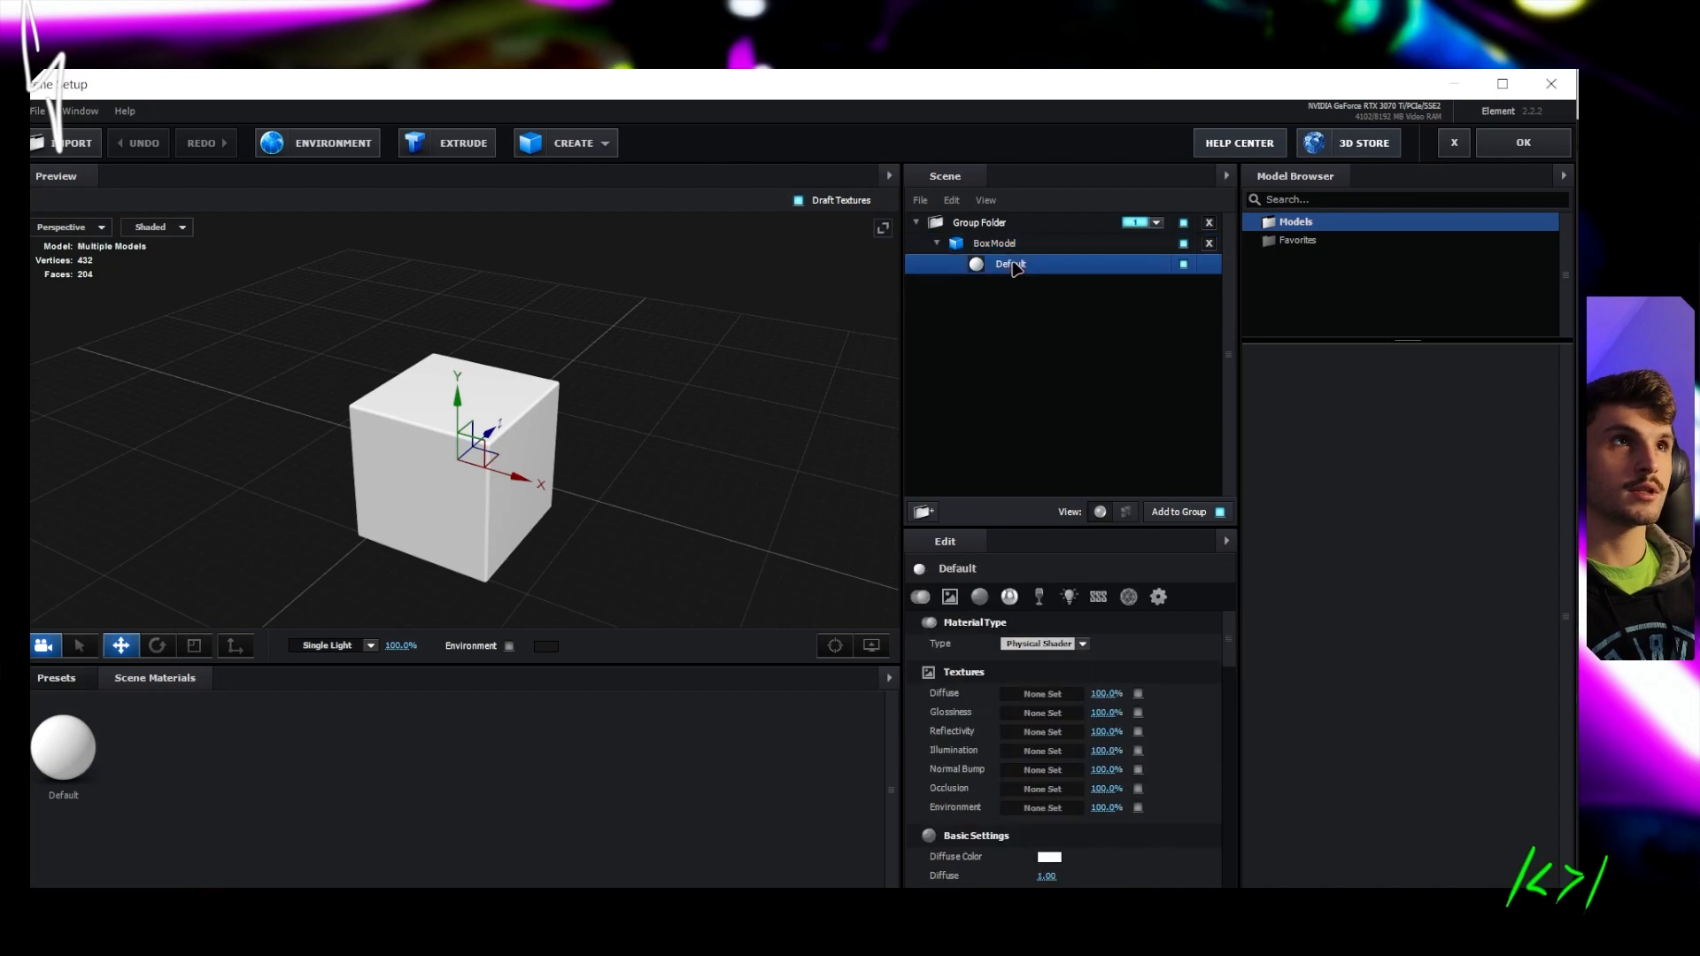
click(1042, 694)
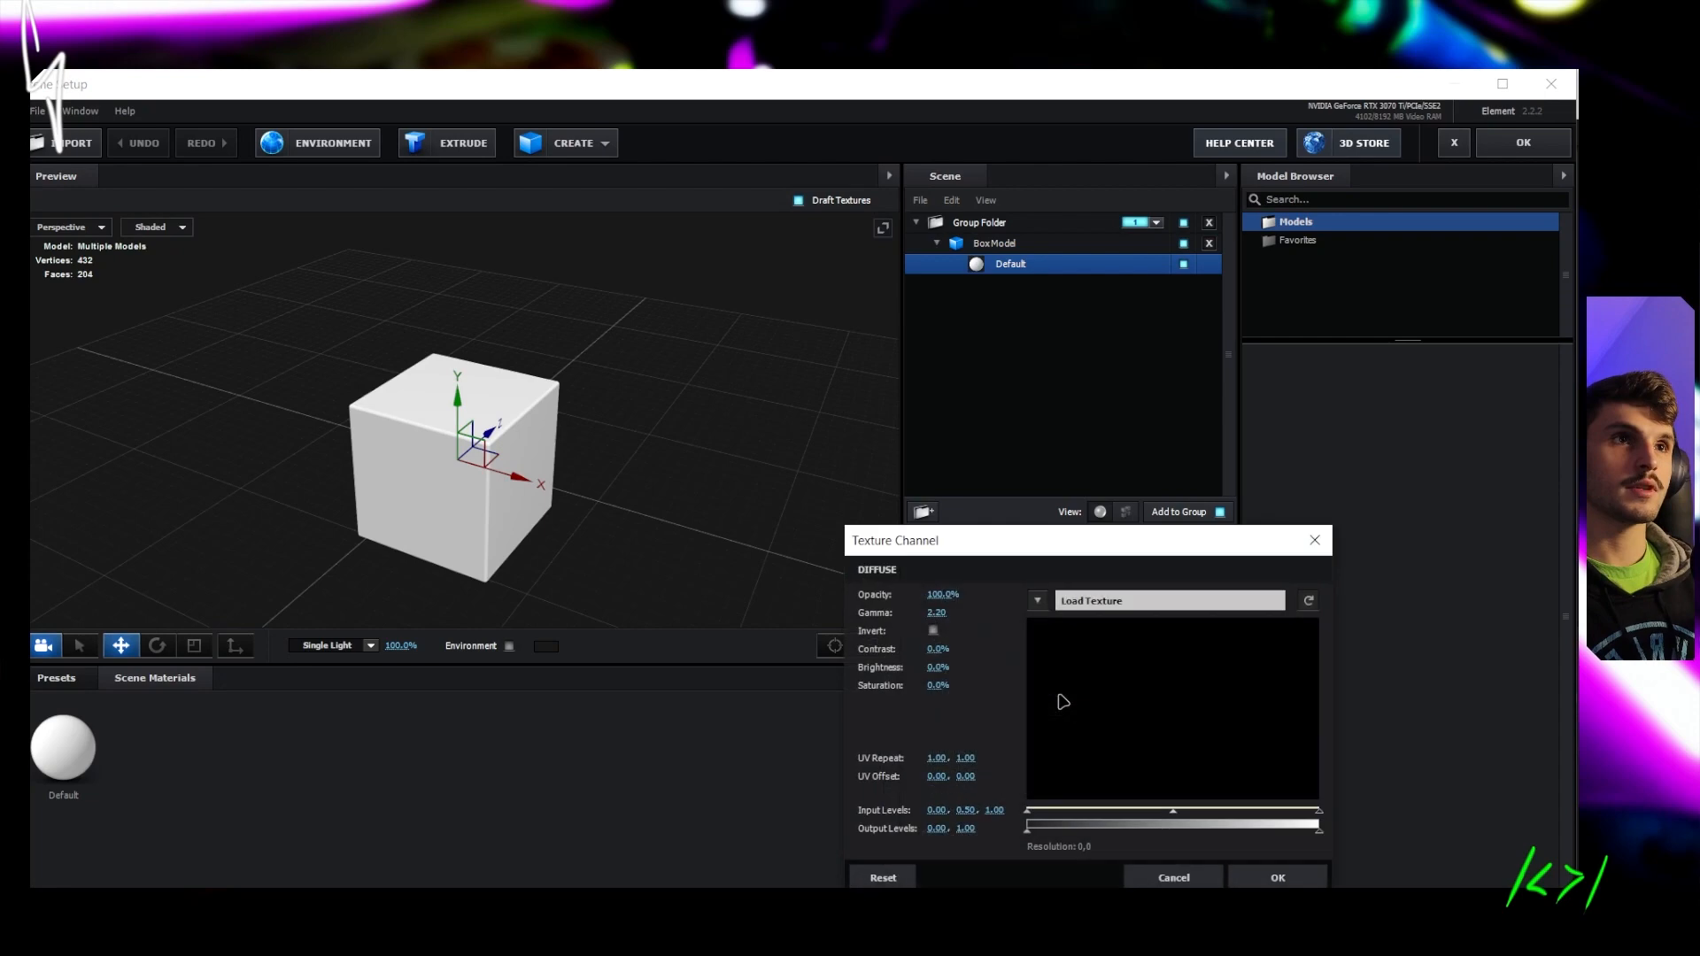
click(1038, 601)
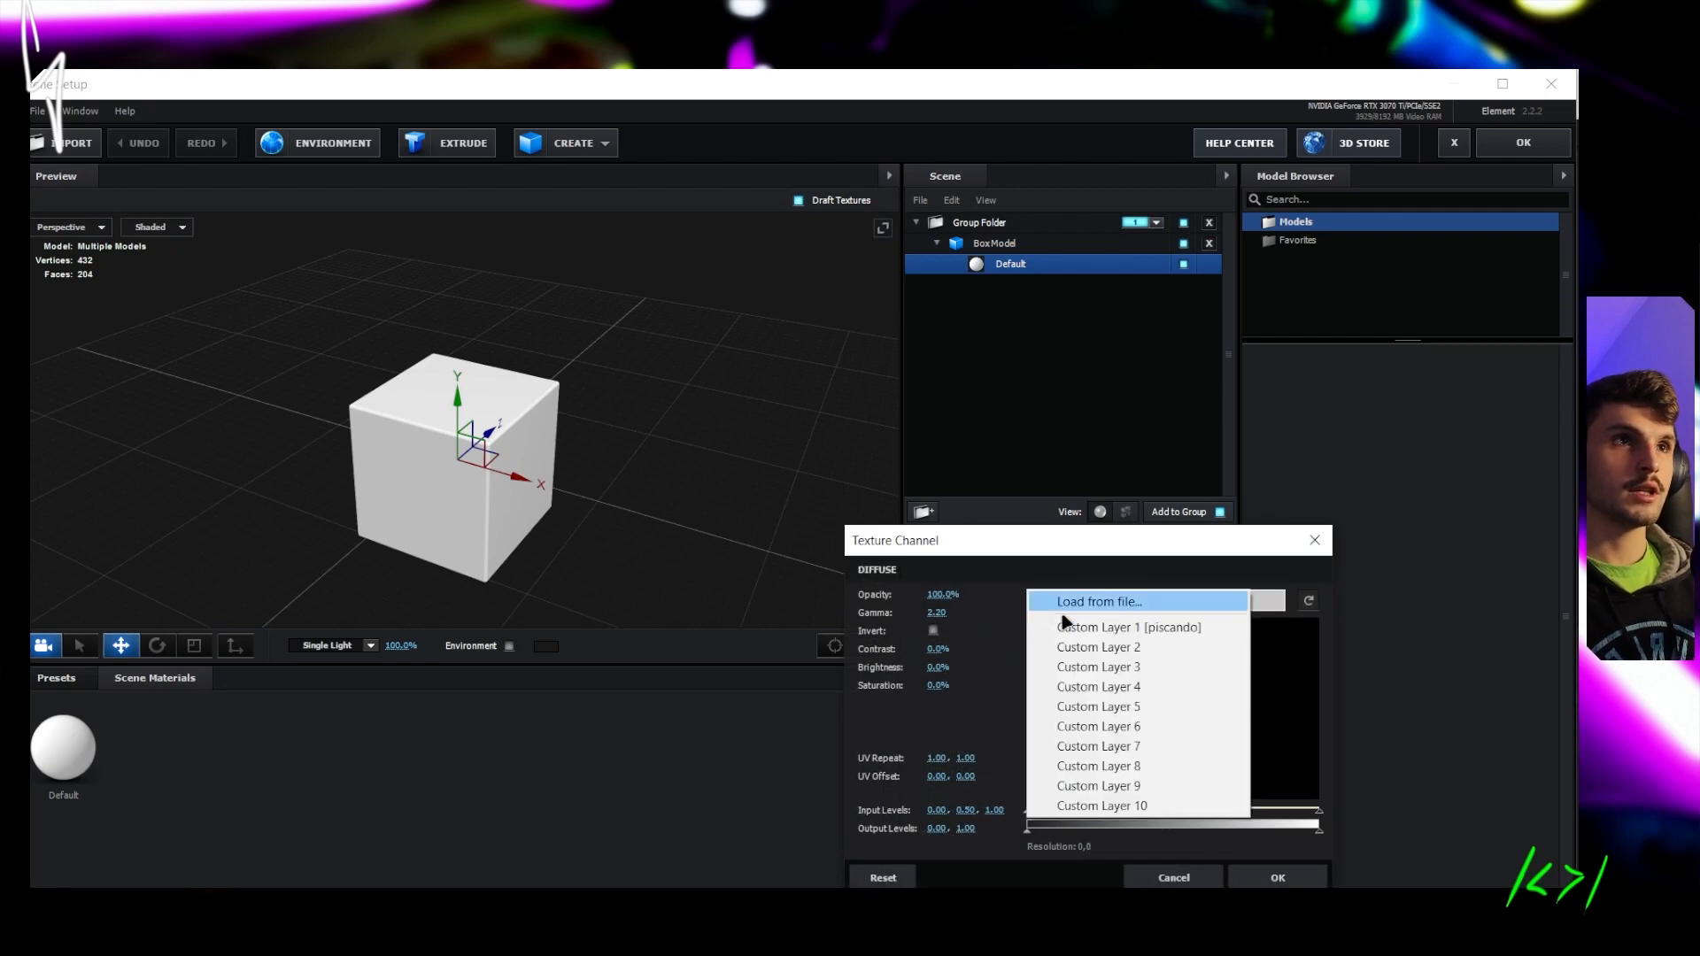
click(1151, 629)
click(1284, 878)
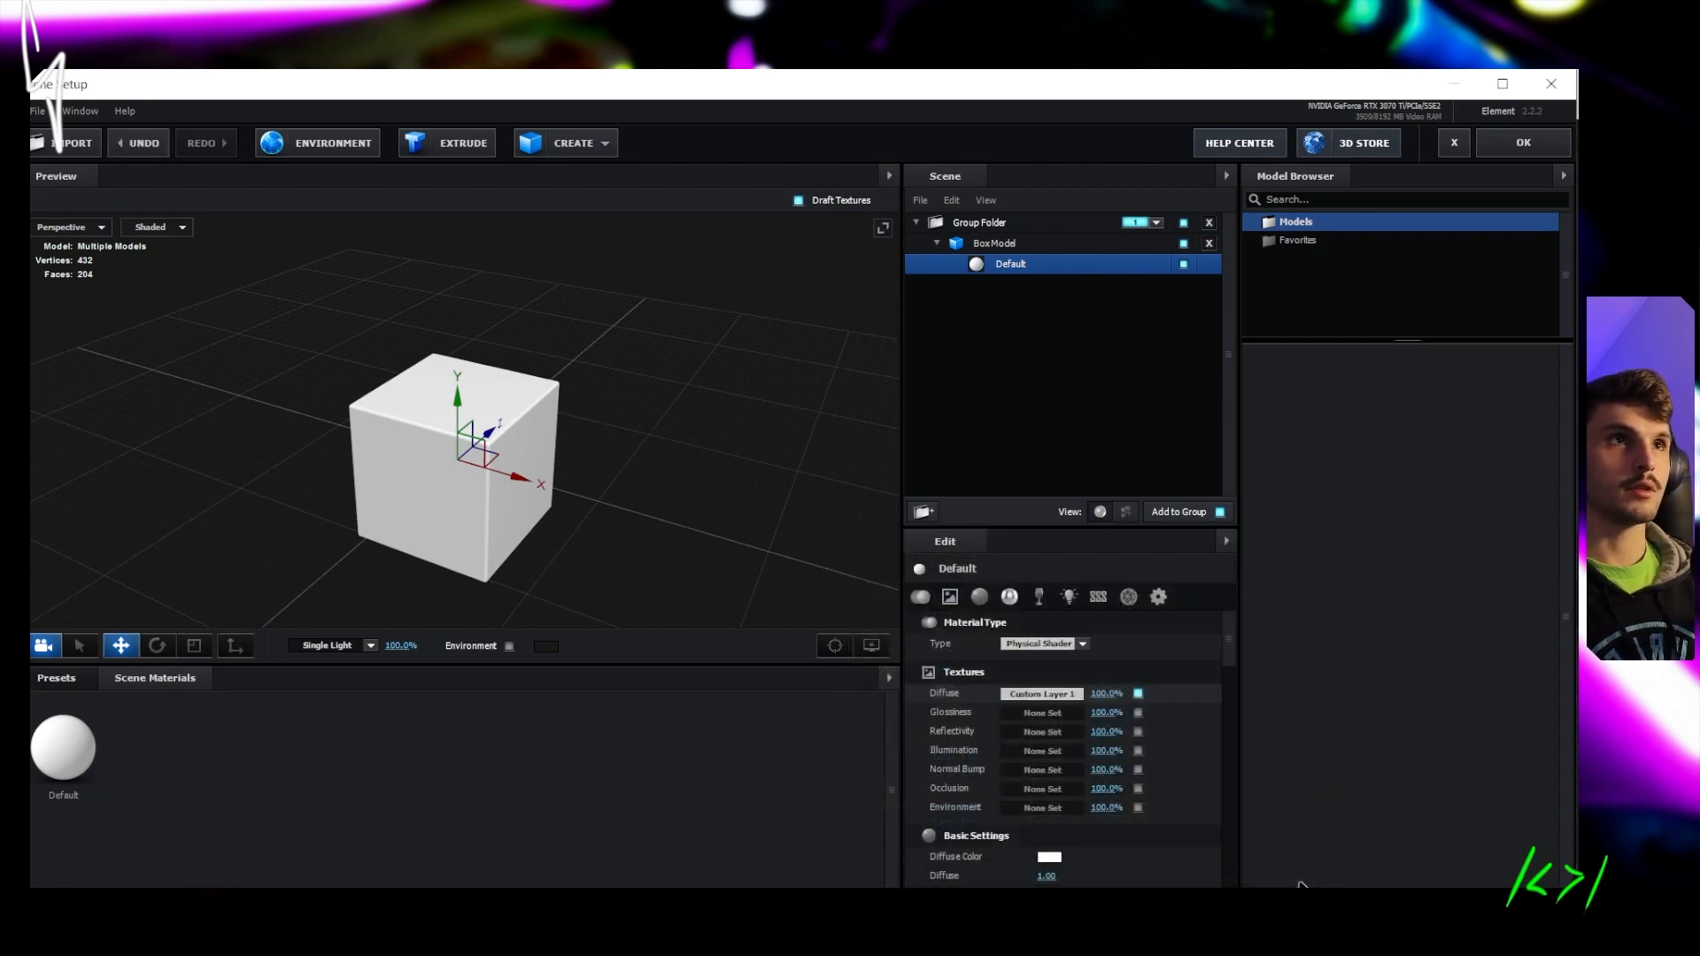
click(1519, 144)
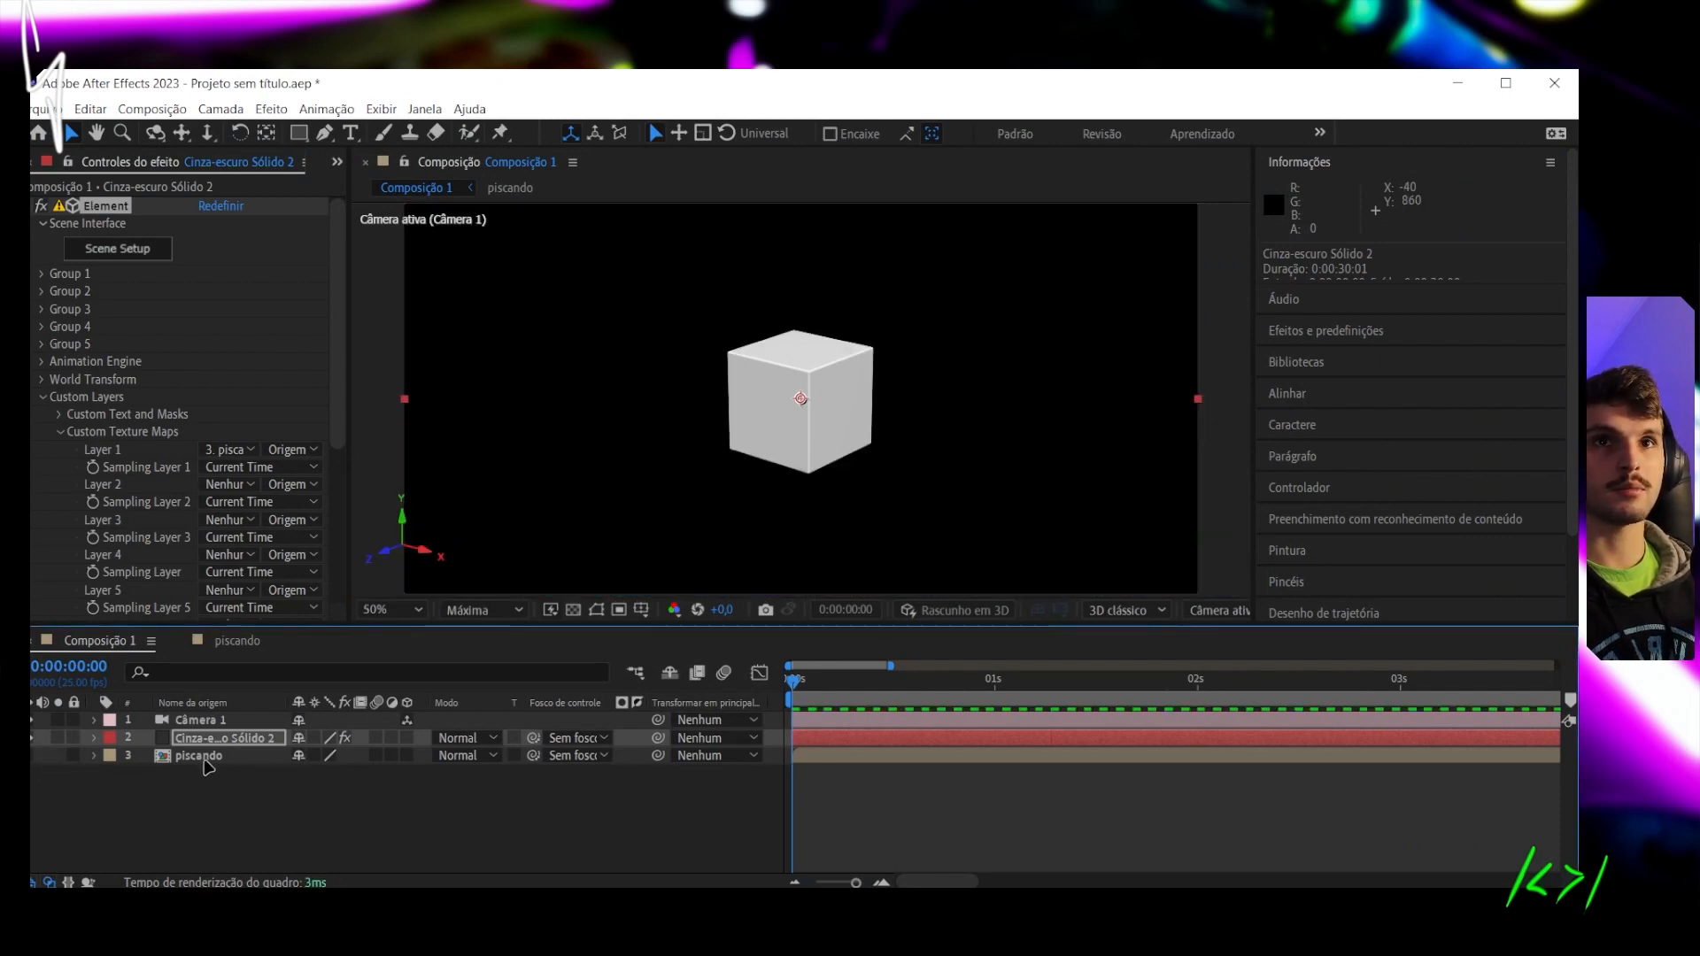
mouse_move(799, 686)
mouse_down()
mouse_move(1085, 689)
mouse_move(791, 687)
mouse_up()
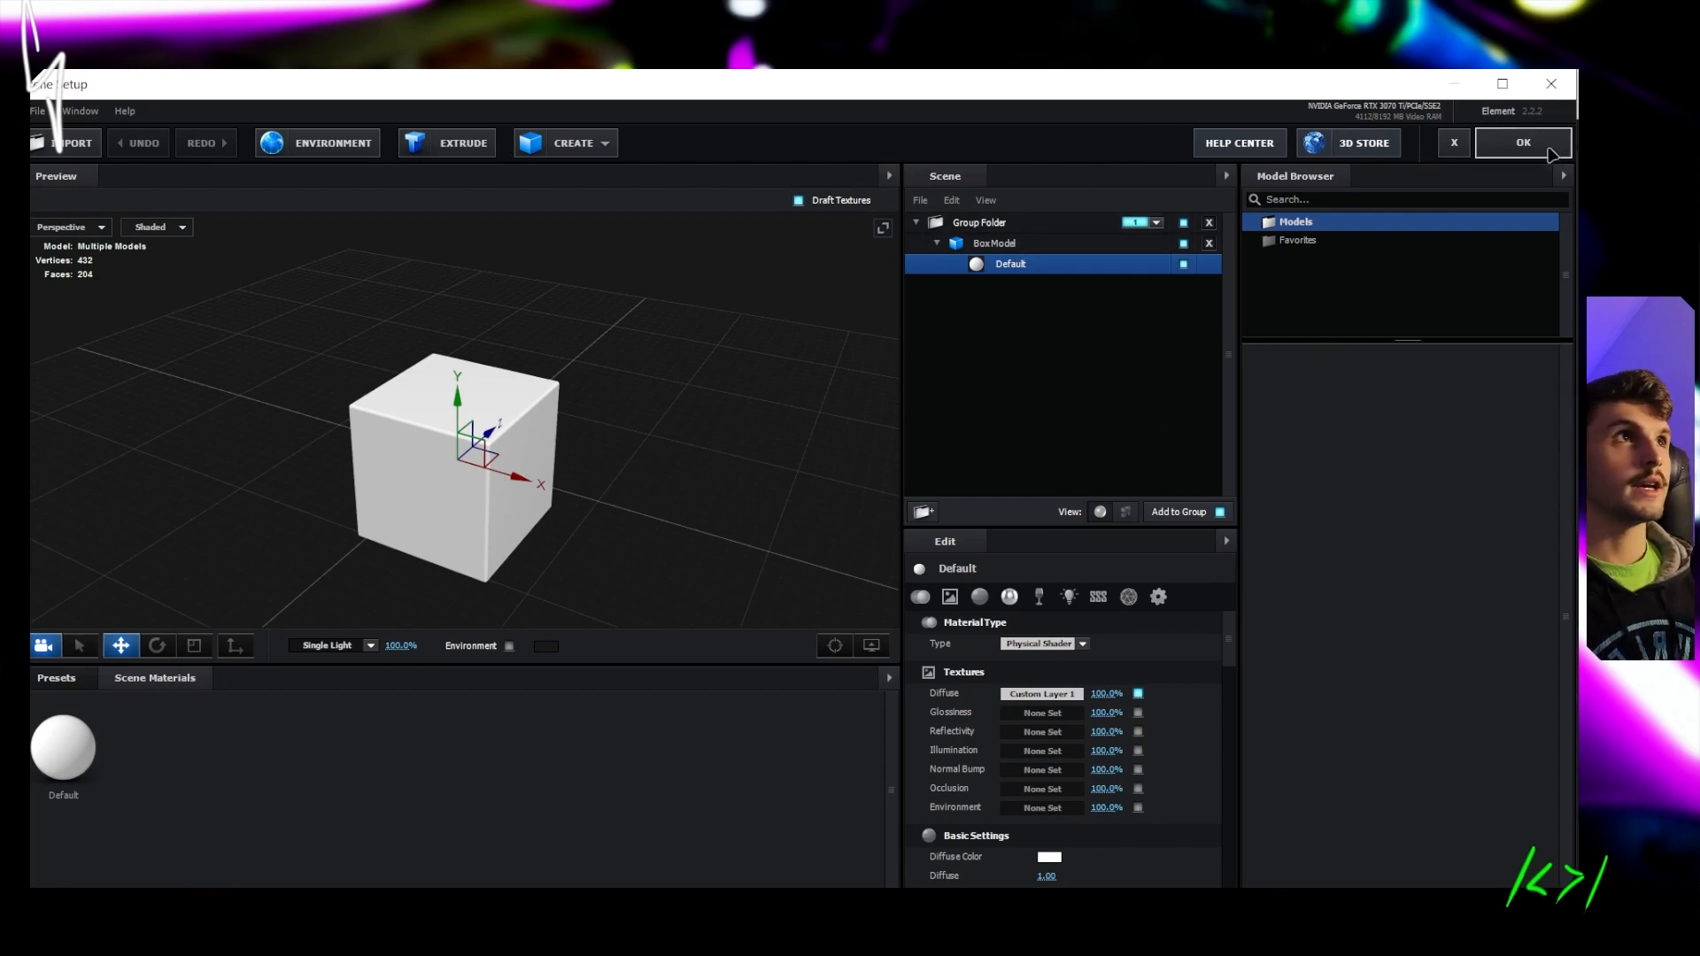
In Scene Setup, delete the Box Model and create a sphere in its place
click(1017, 248)
key(Delete)
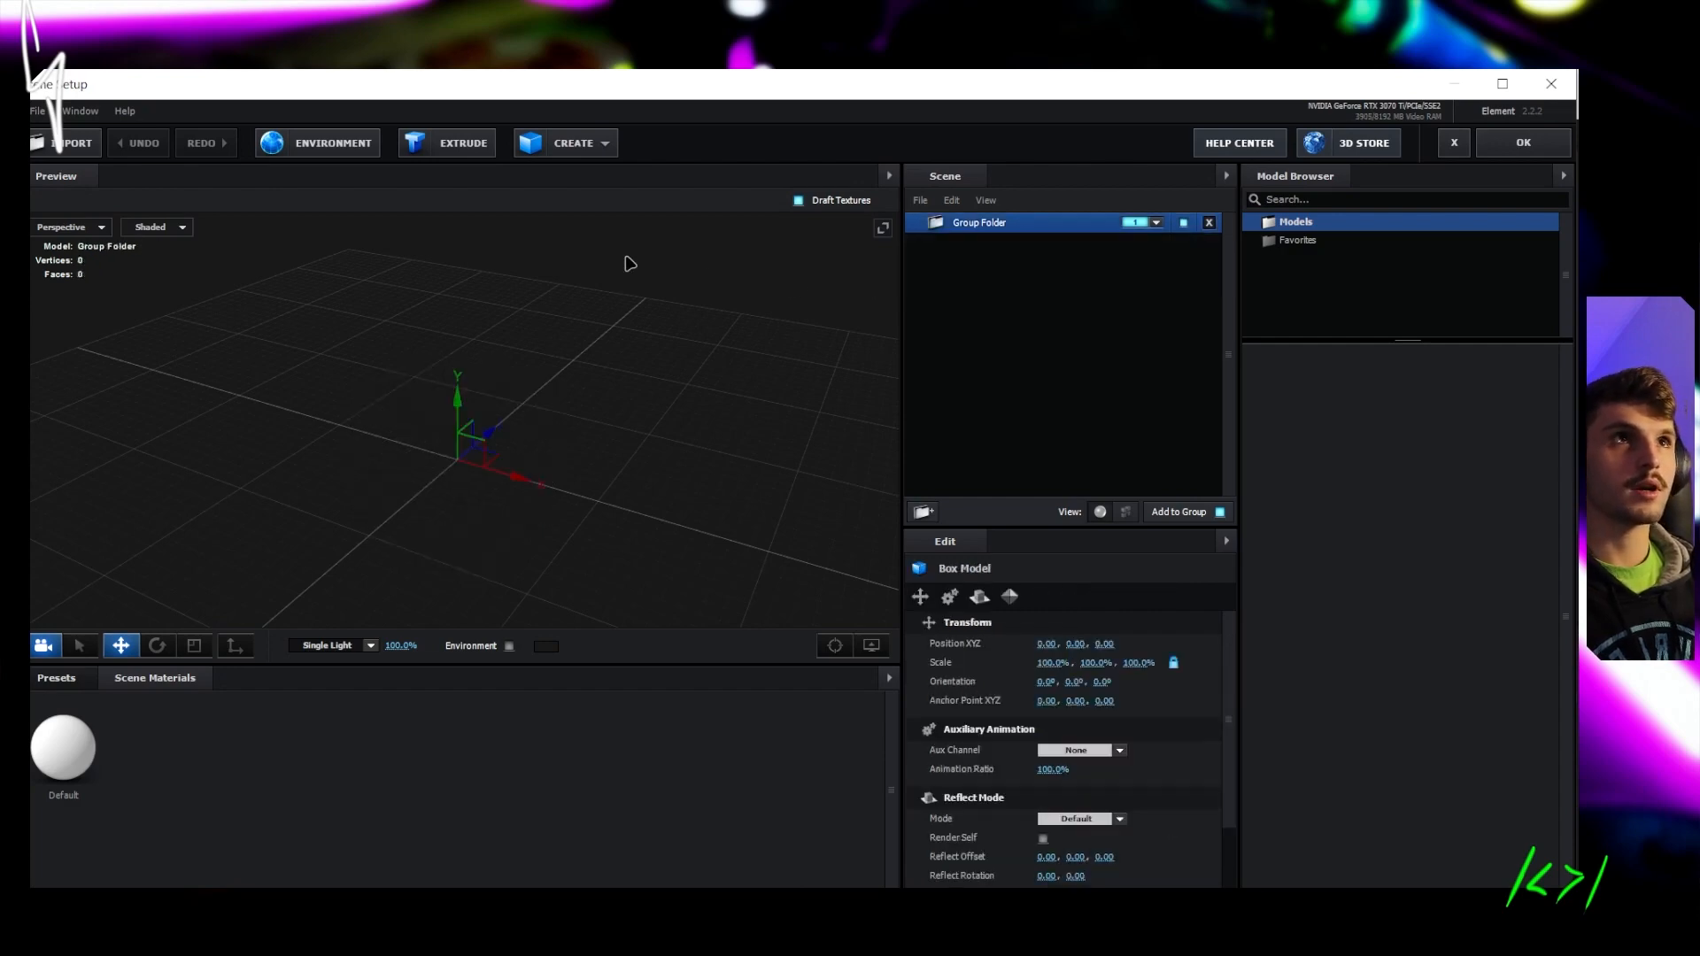
click(551, 154)
click(578, 181)
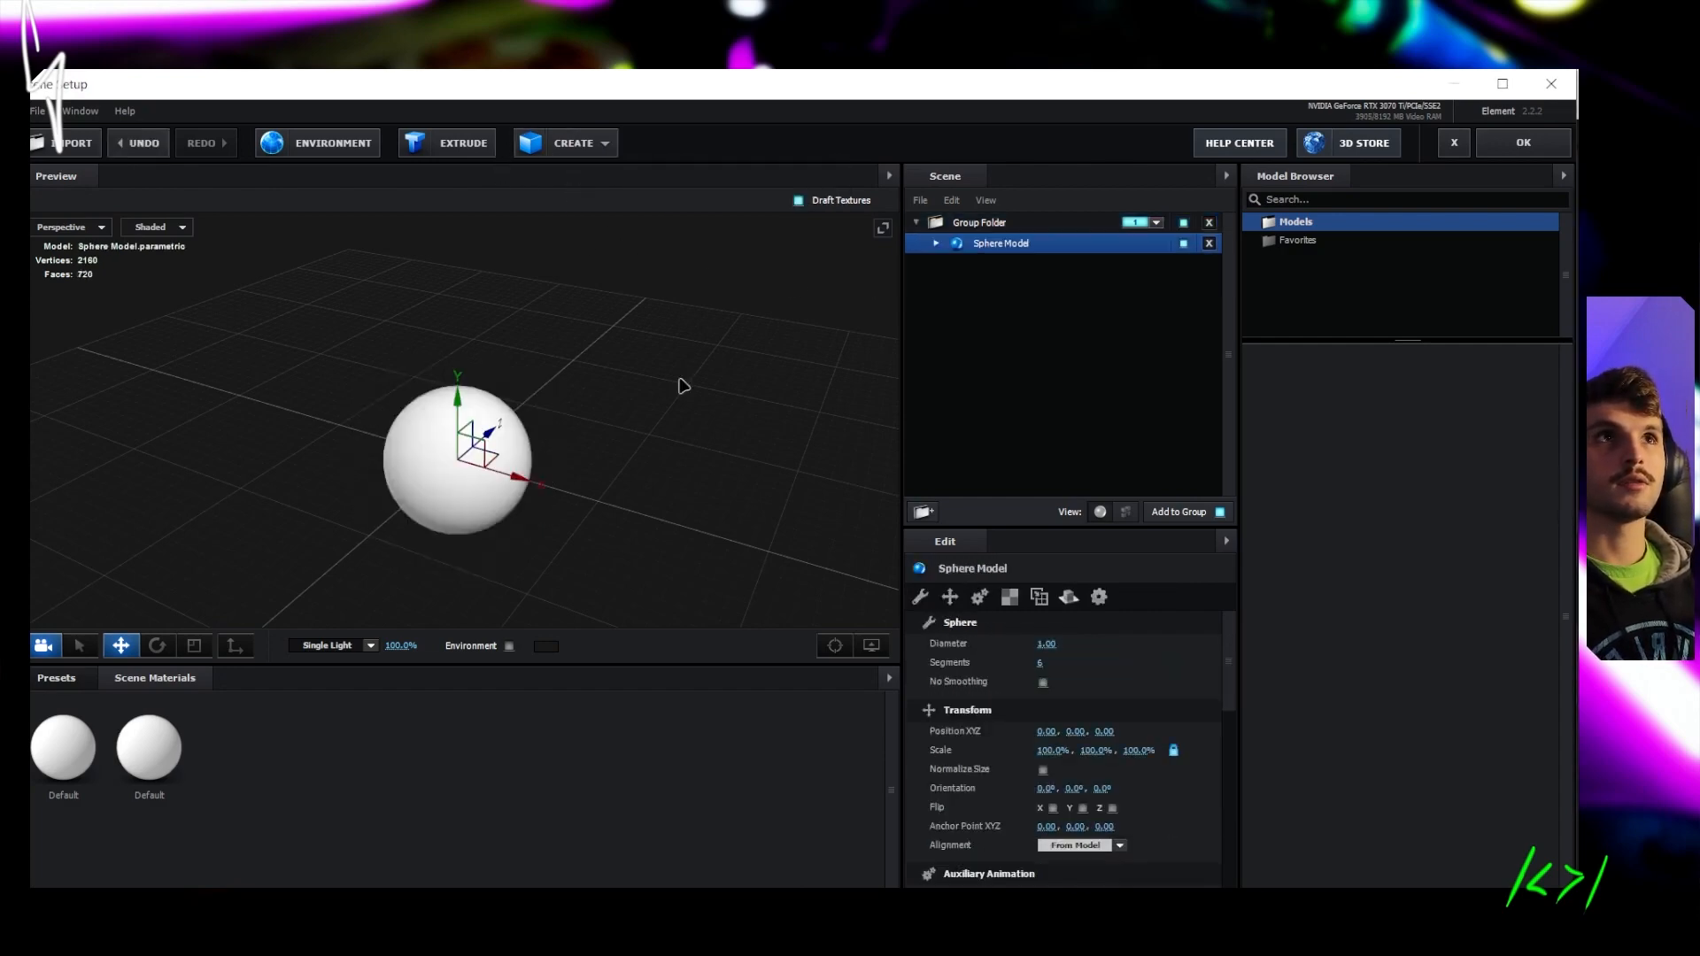
Examine the sphere's mesh from a closer angle in Wireframe display and return the preview to Shaded
scroll(472, 485, up, 5)
middle_drag(626, 428, 645, 334)
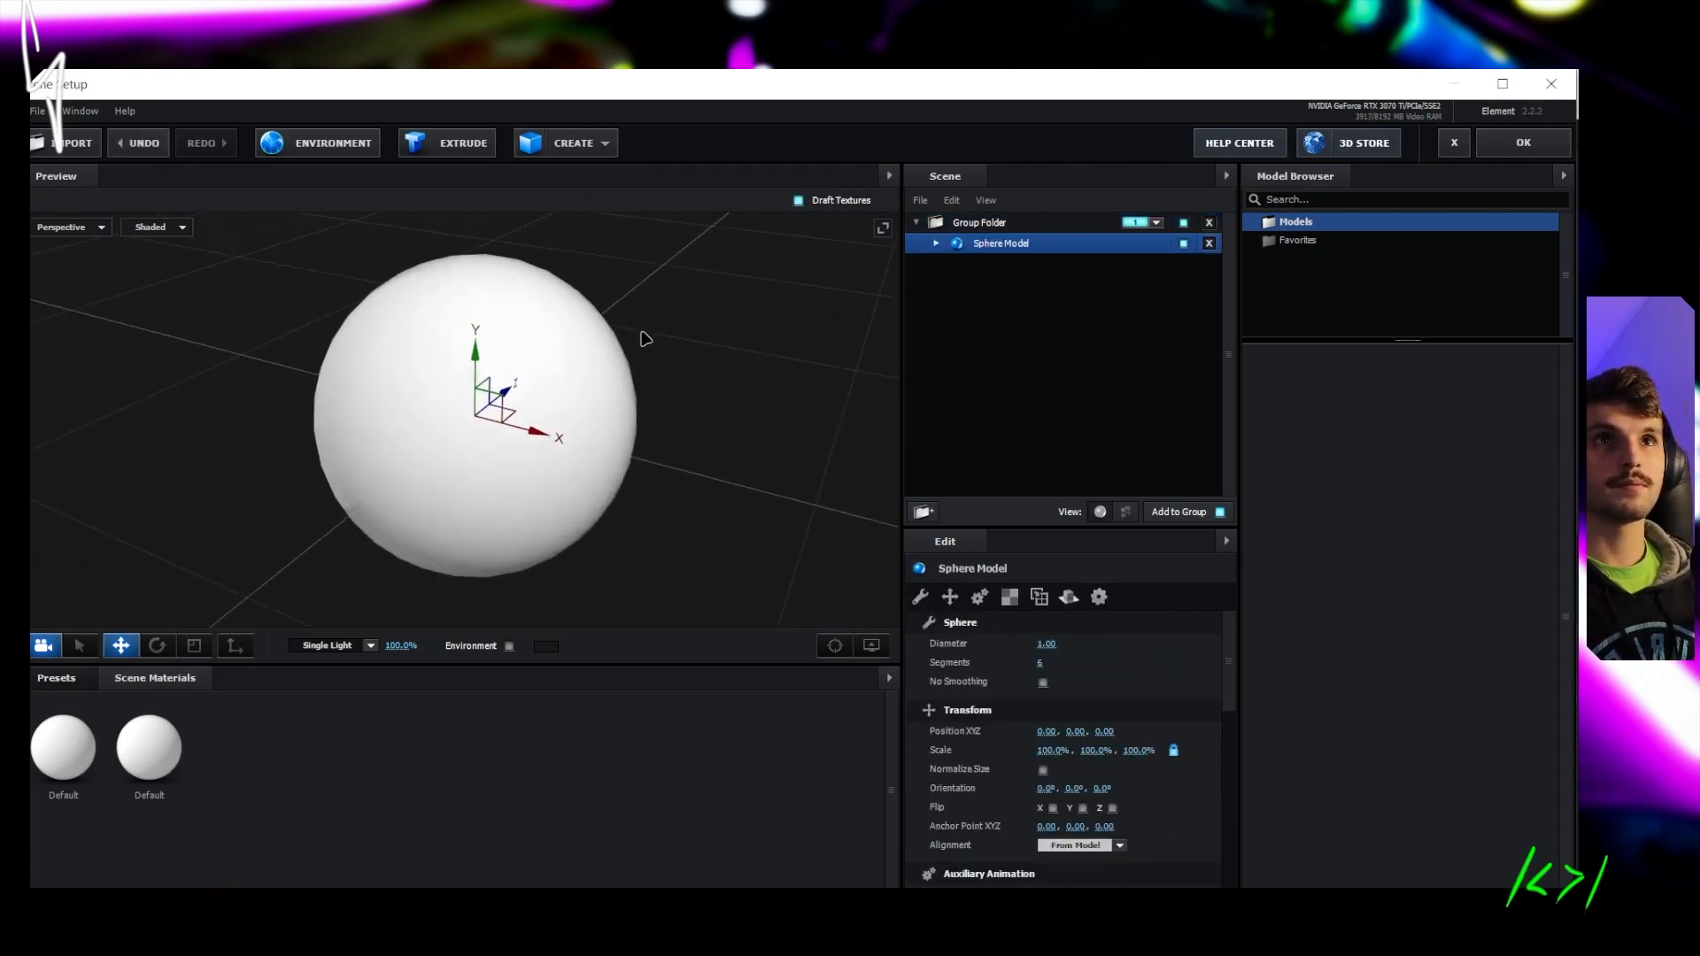
click(155, 228)
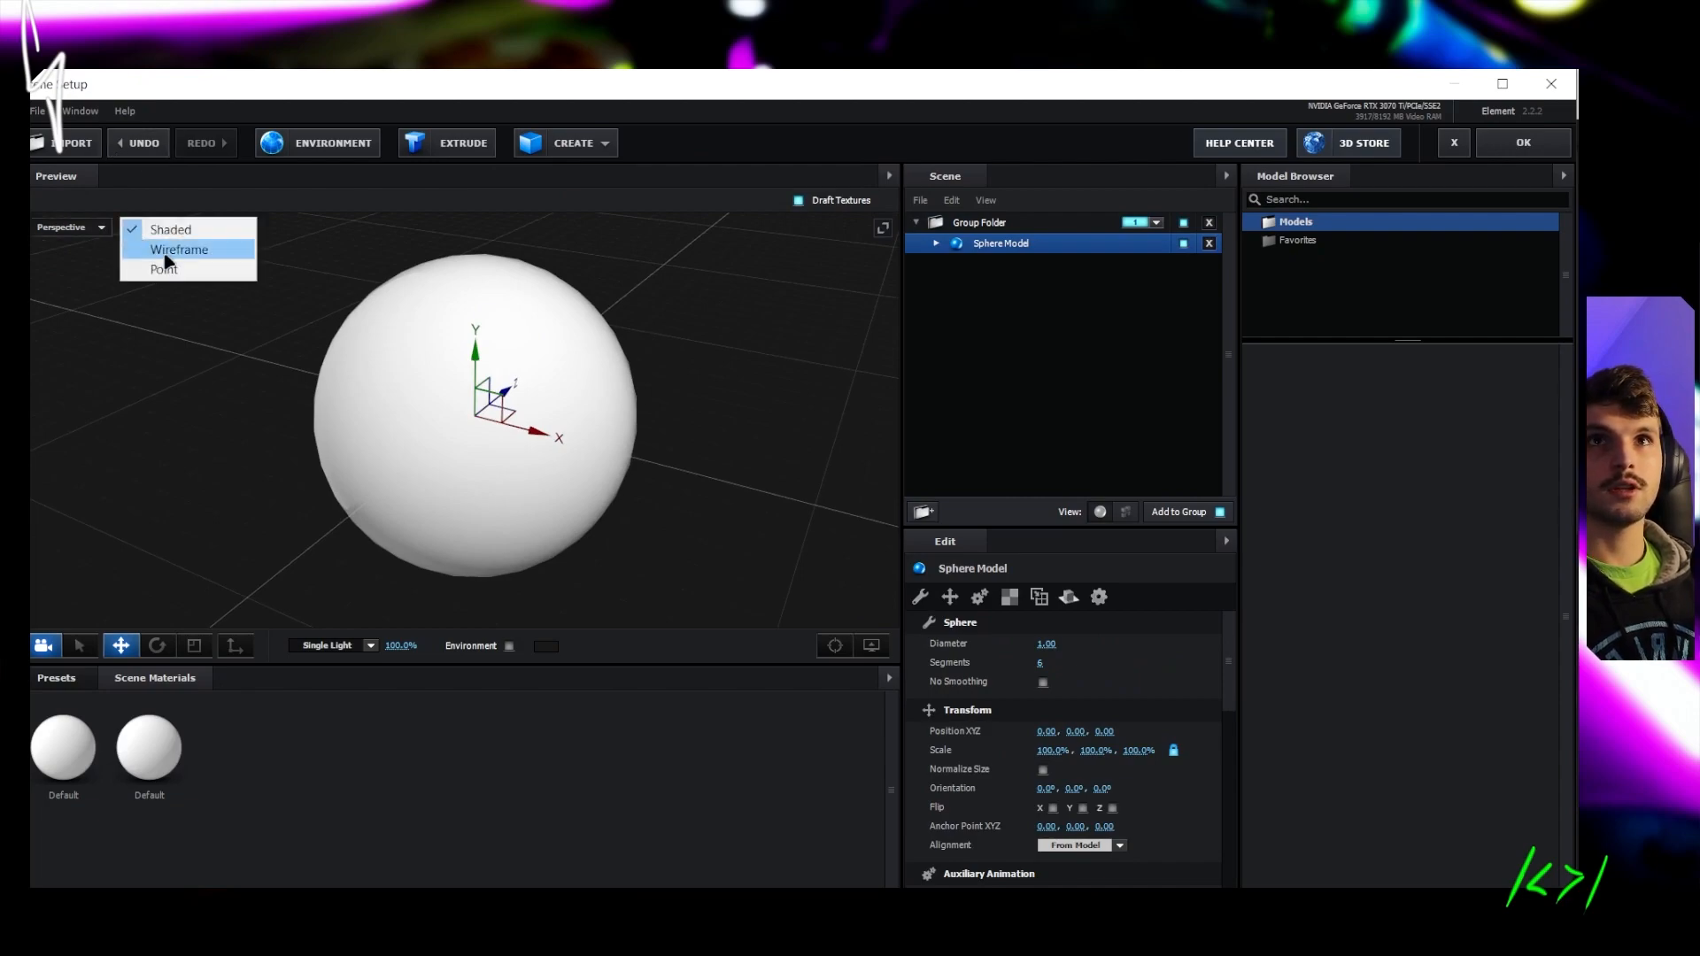
click(167, 252)
drag(607, 384, 469, 522)
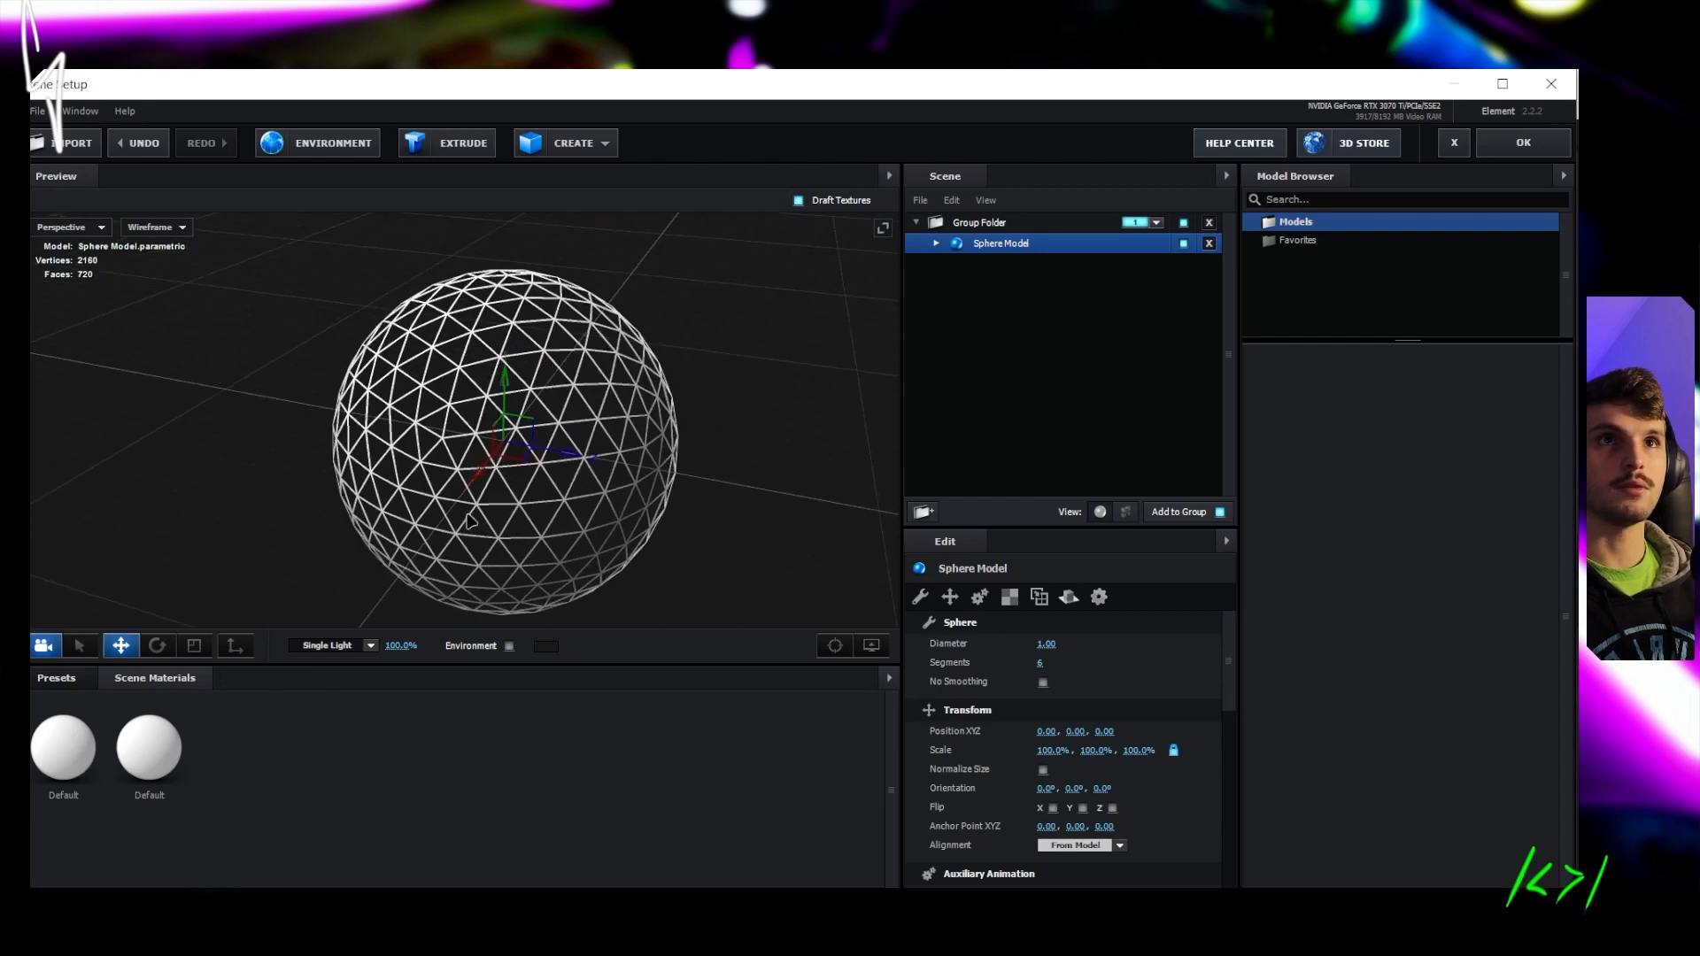
click(155, 228)
click(151, 239)
Apply the sphere scene and move Câmera 1 closer to the sphere in Composição 1
click(1503, 149)
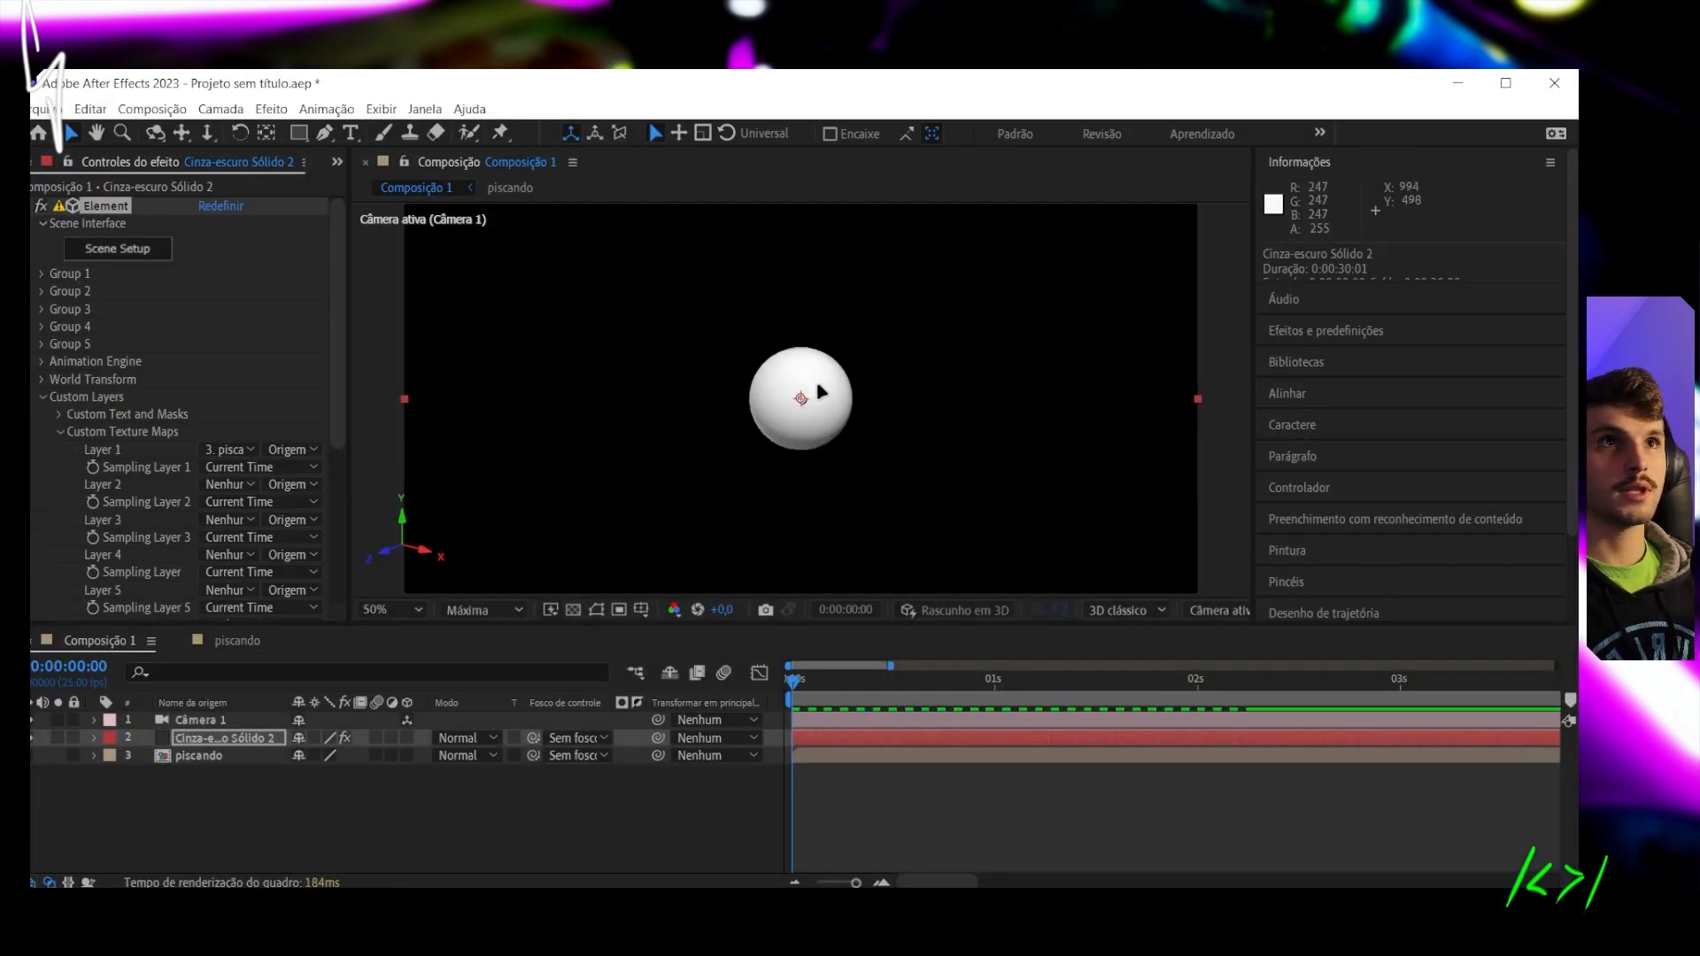
alt+right_drag(816, 373, 852, 309)
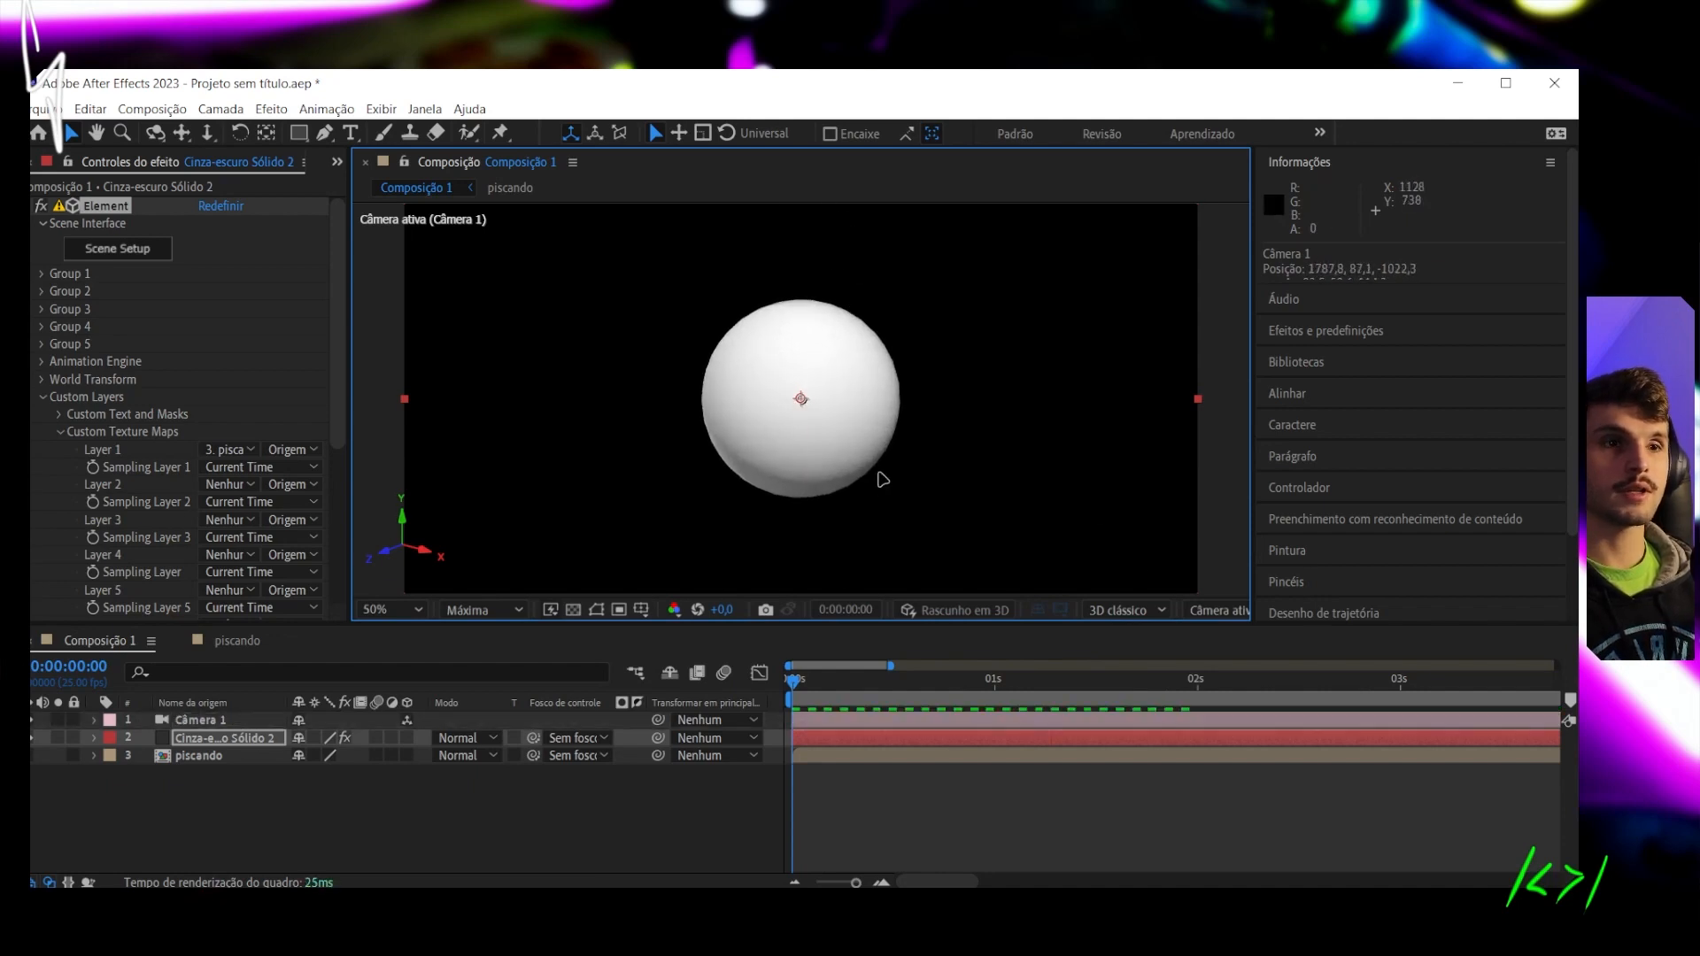
Rename the Cinza-escuro Sólido 2 layer in Composição 1 as element 3d
click(226, 744)
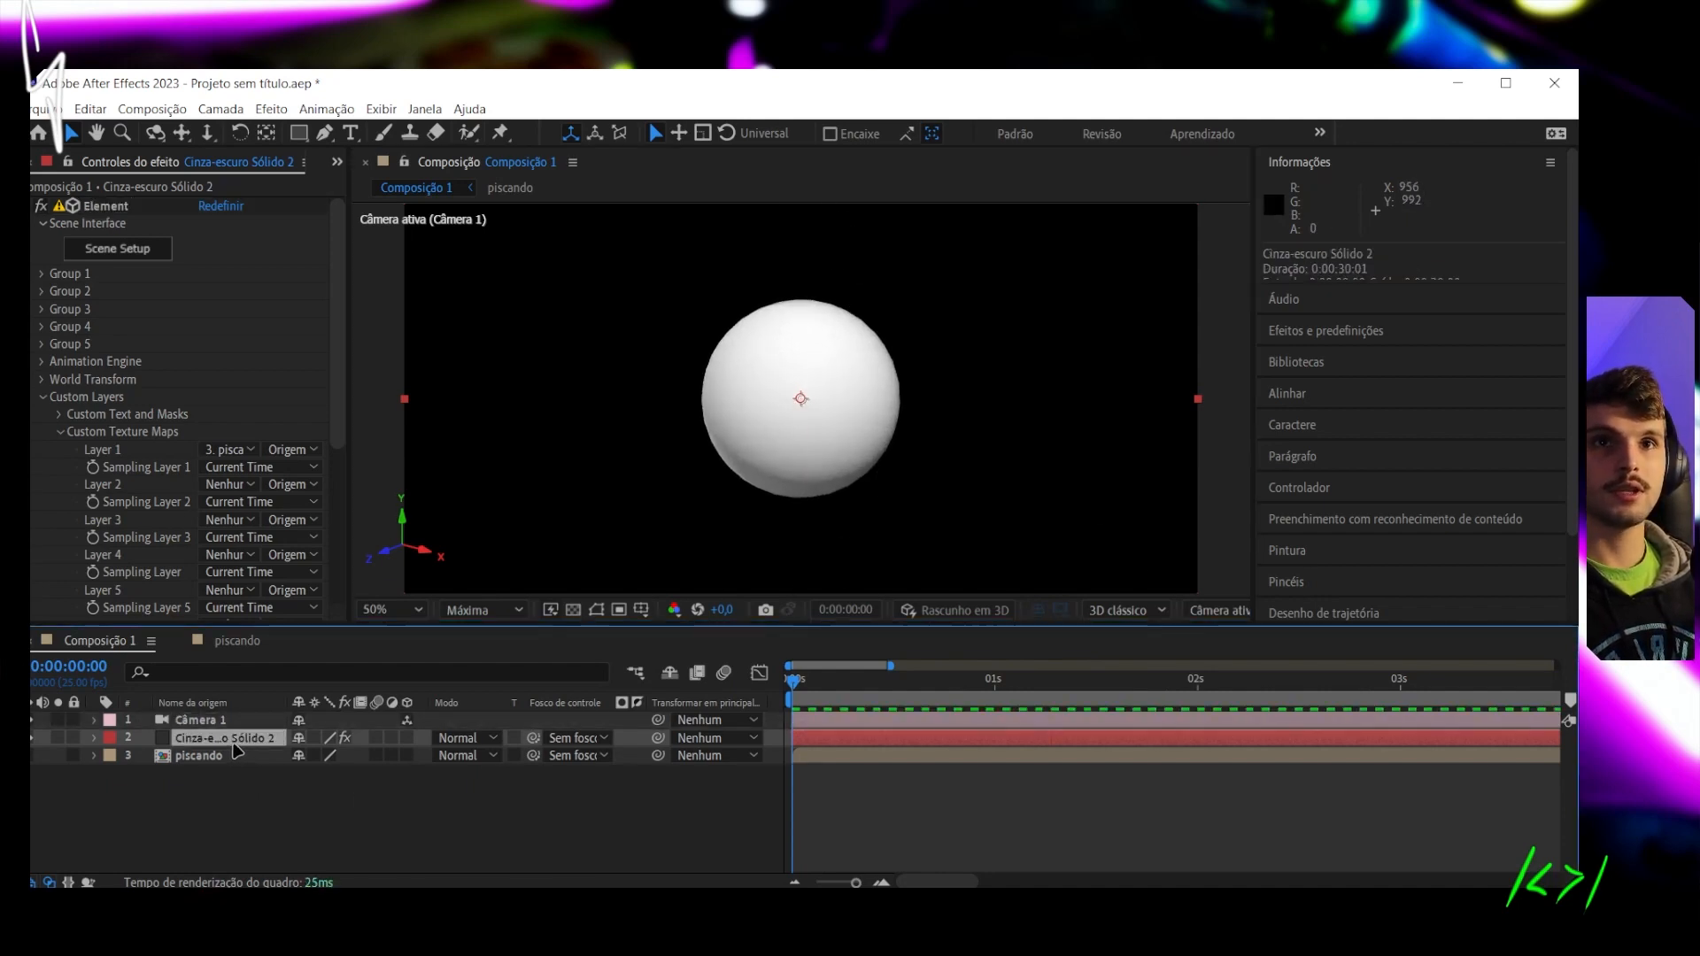
right_click(235, 747)
click(292, 687)
text(element 3)
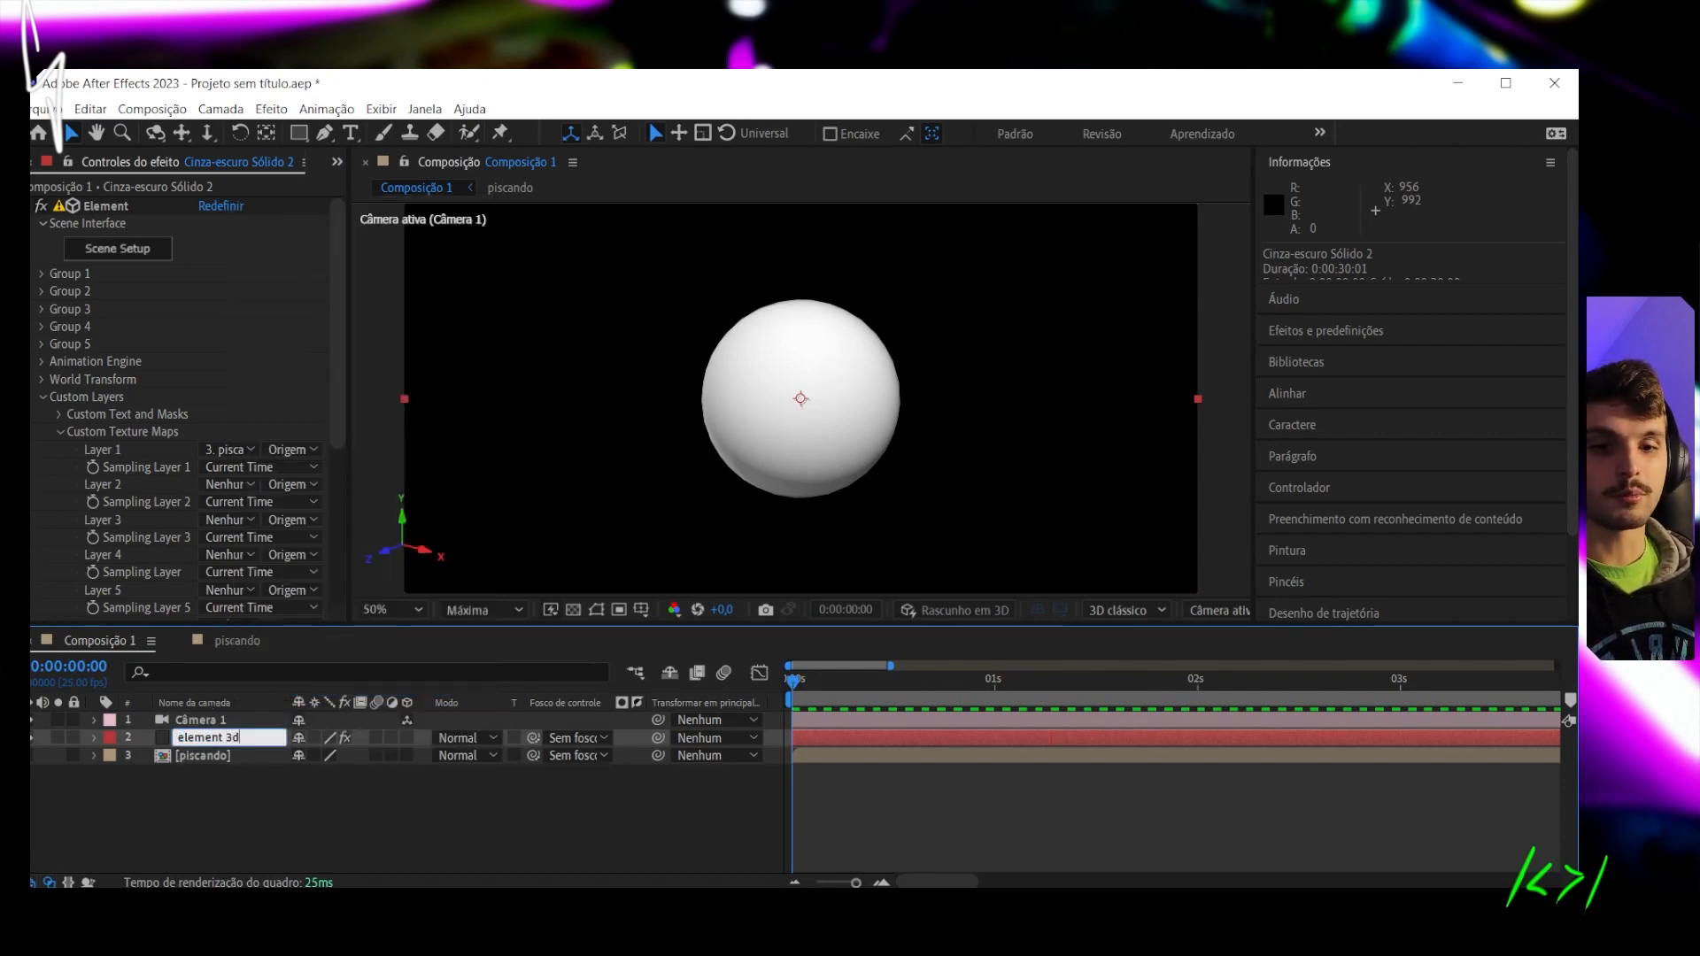
text(d)
key(Return)
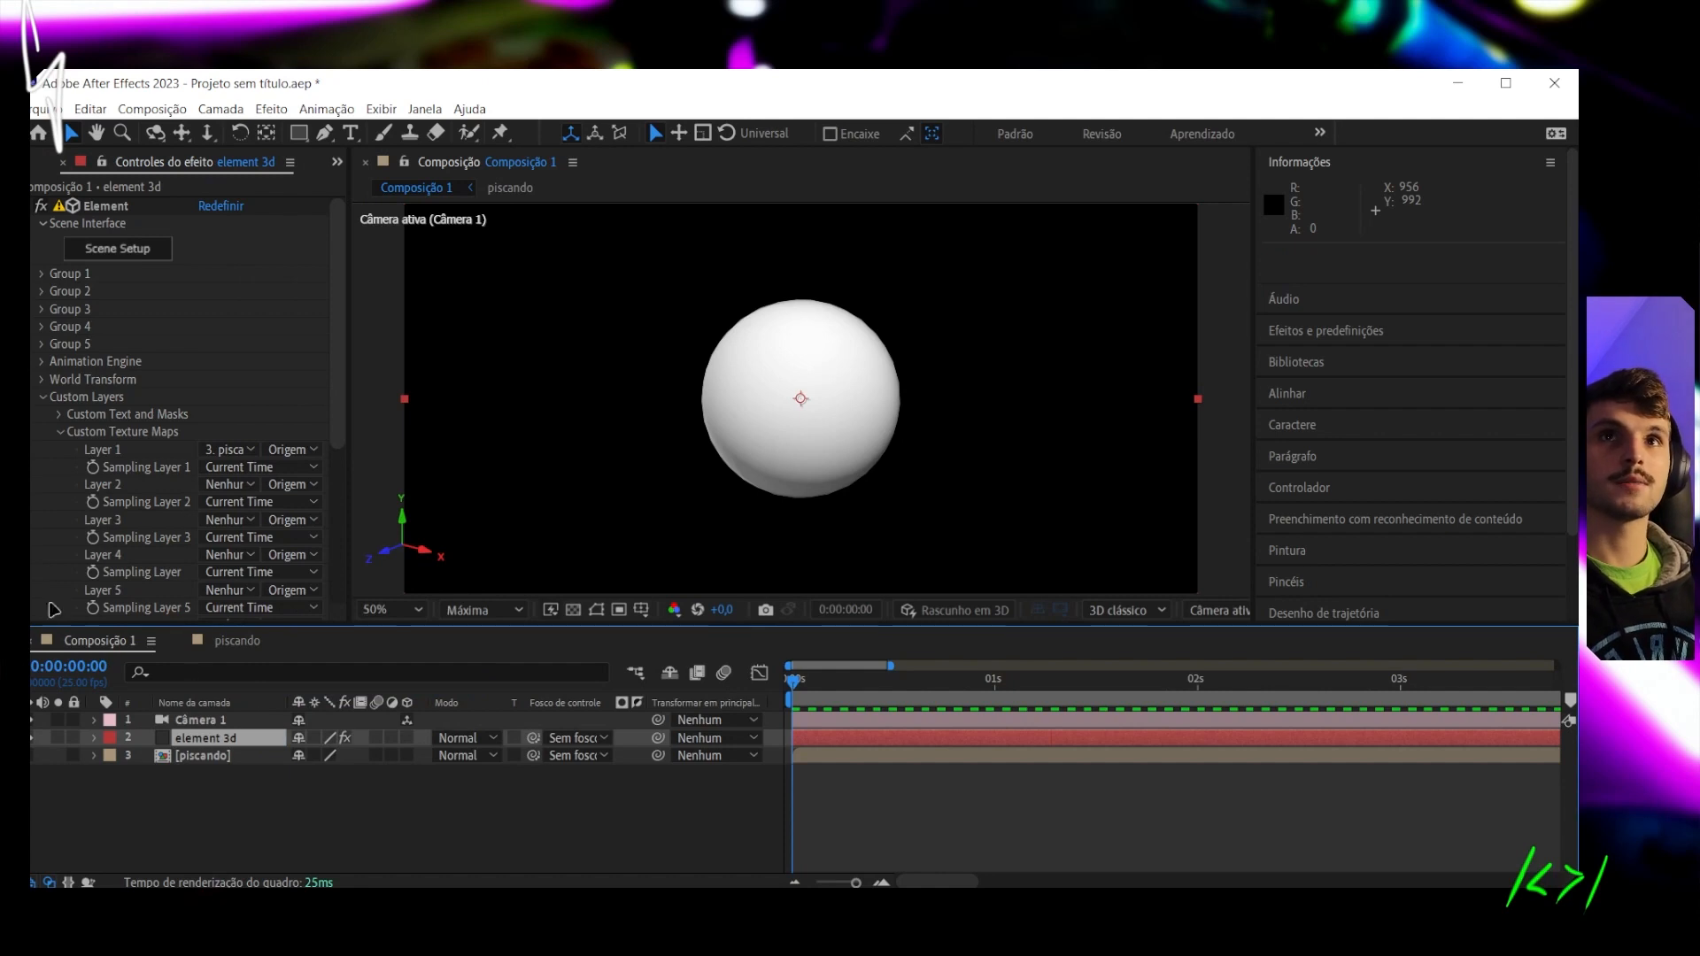
Collapse the Custom Layers settings and expand the Deform settings under Group 1's Particle Look
click(42, 398)
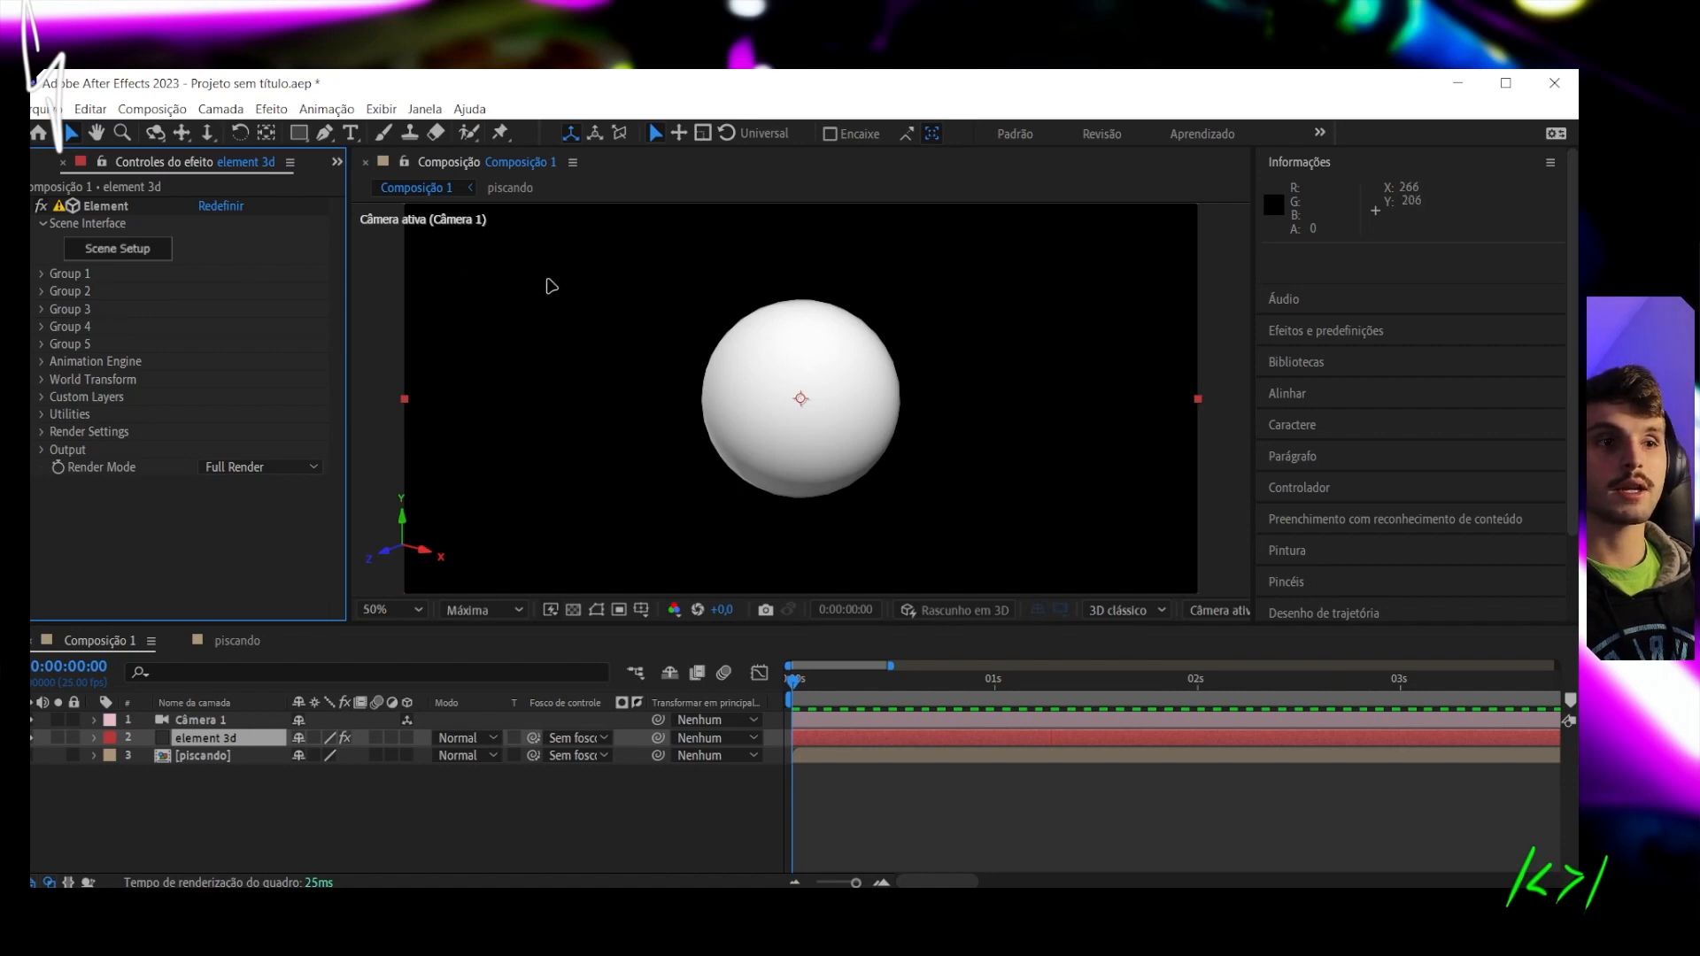
click(43, 274)
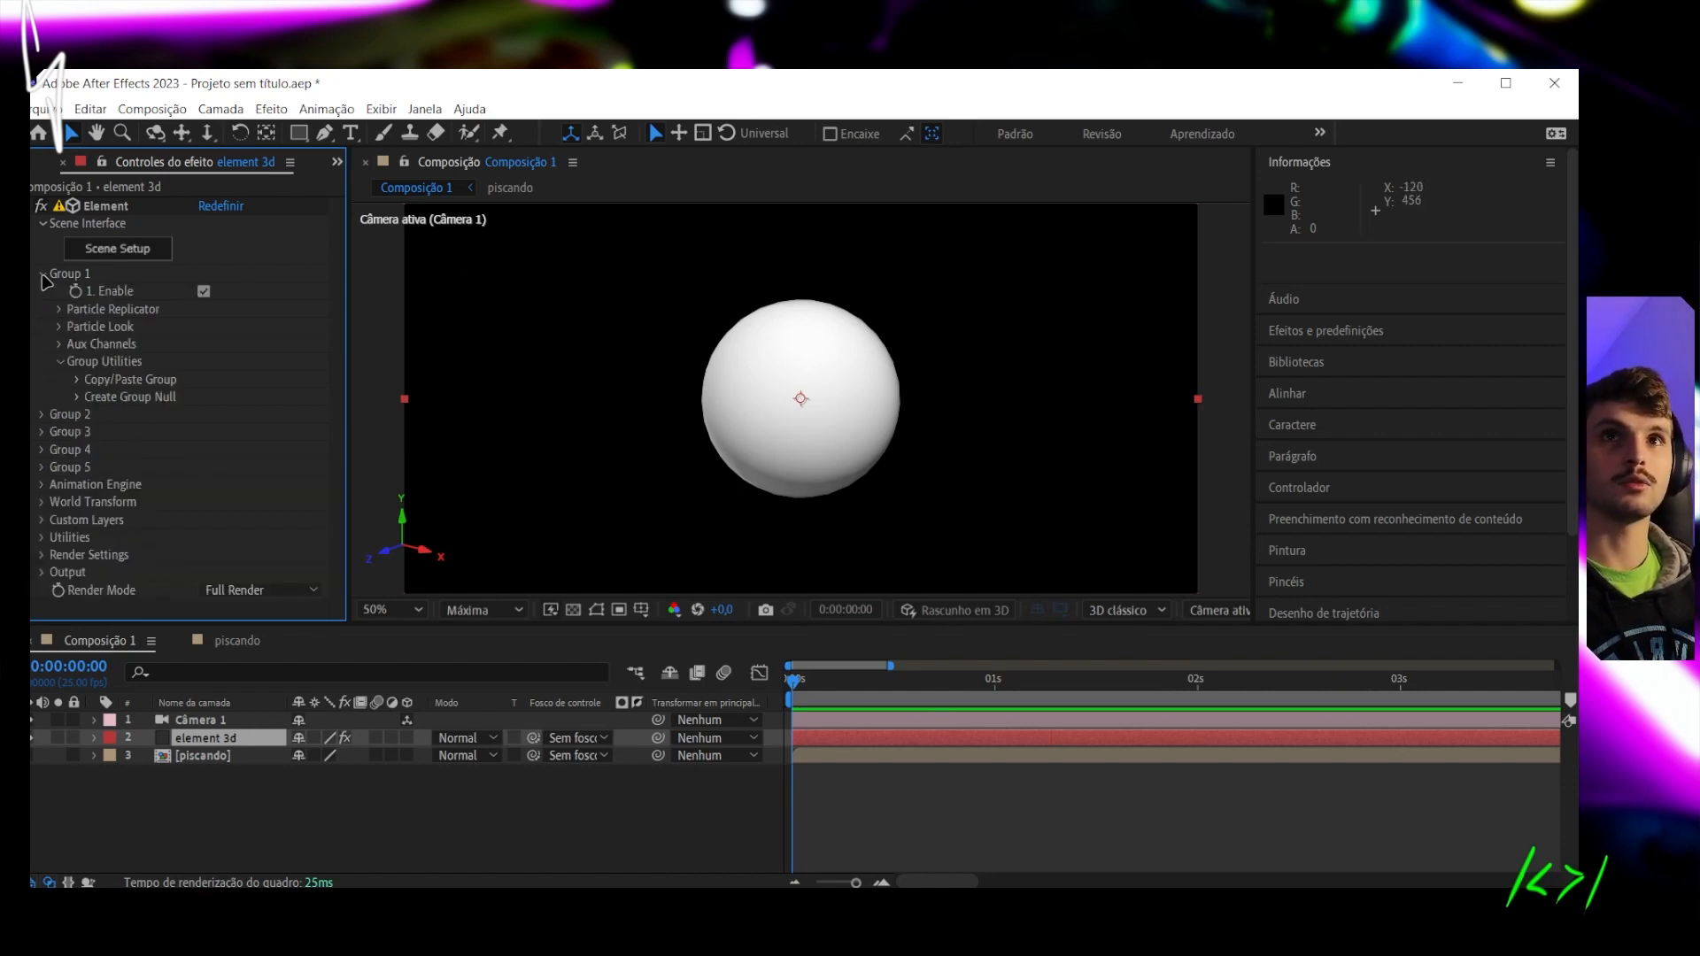
click(59, 328)
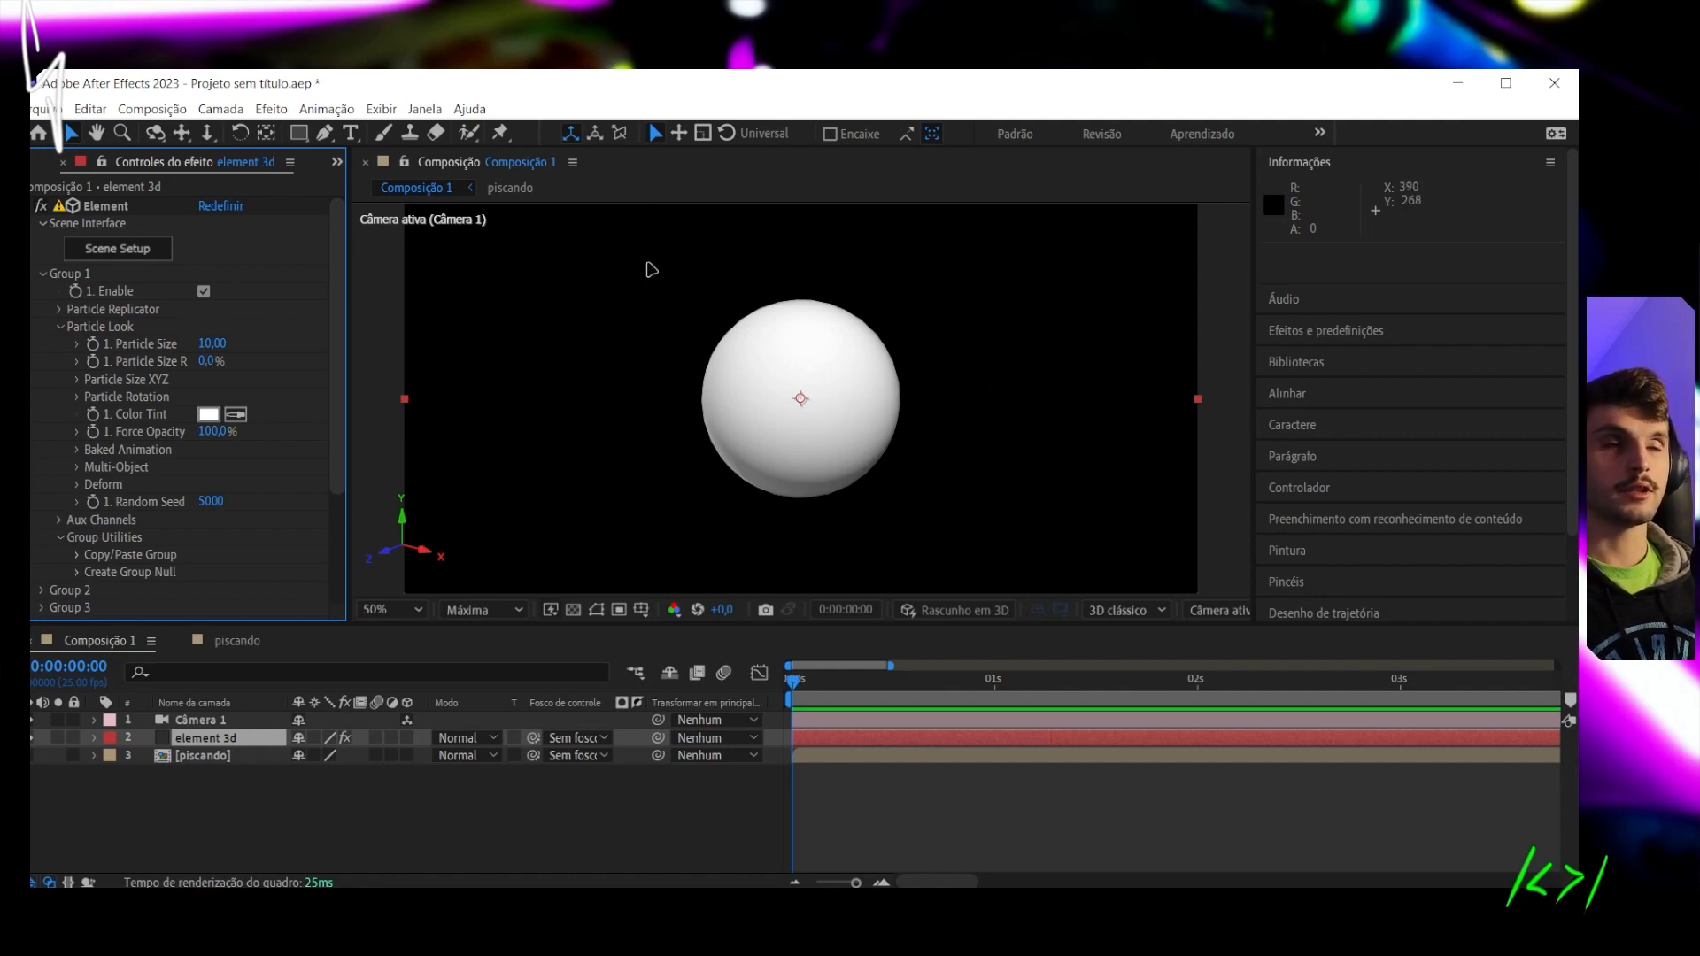
click(77, 485)
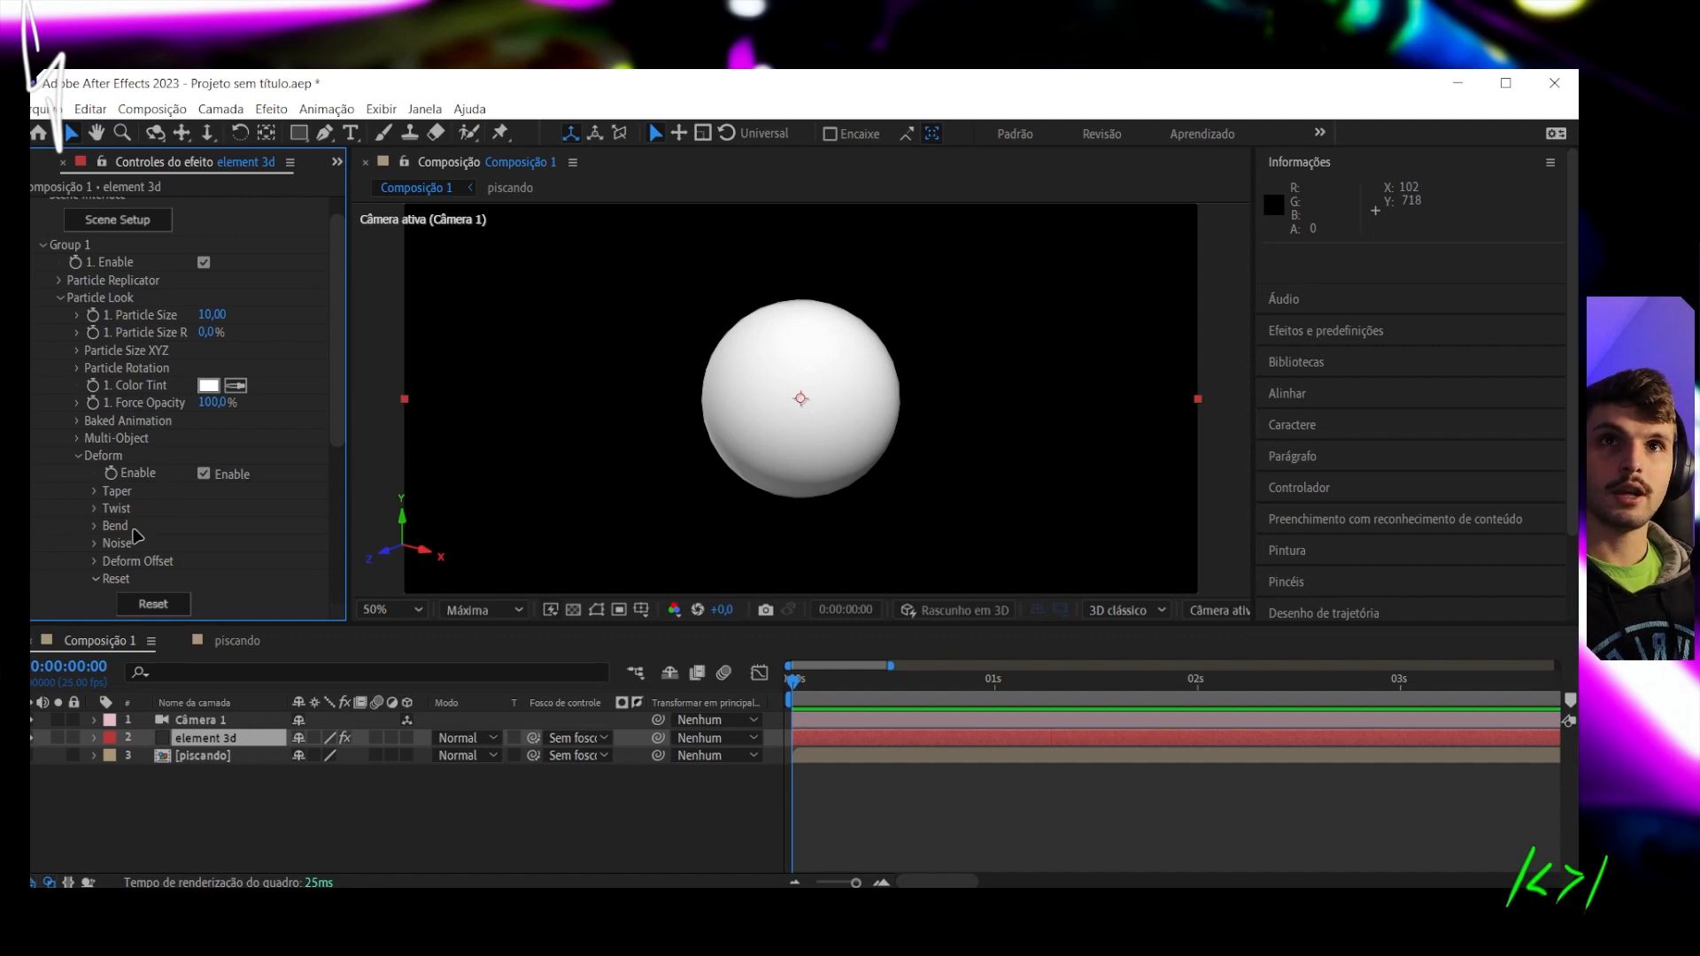
scroll(133, 535, down, 1)
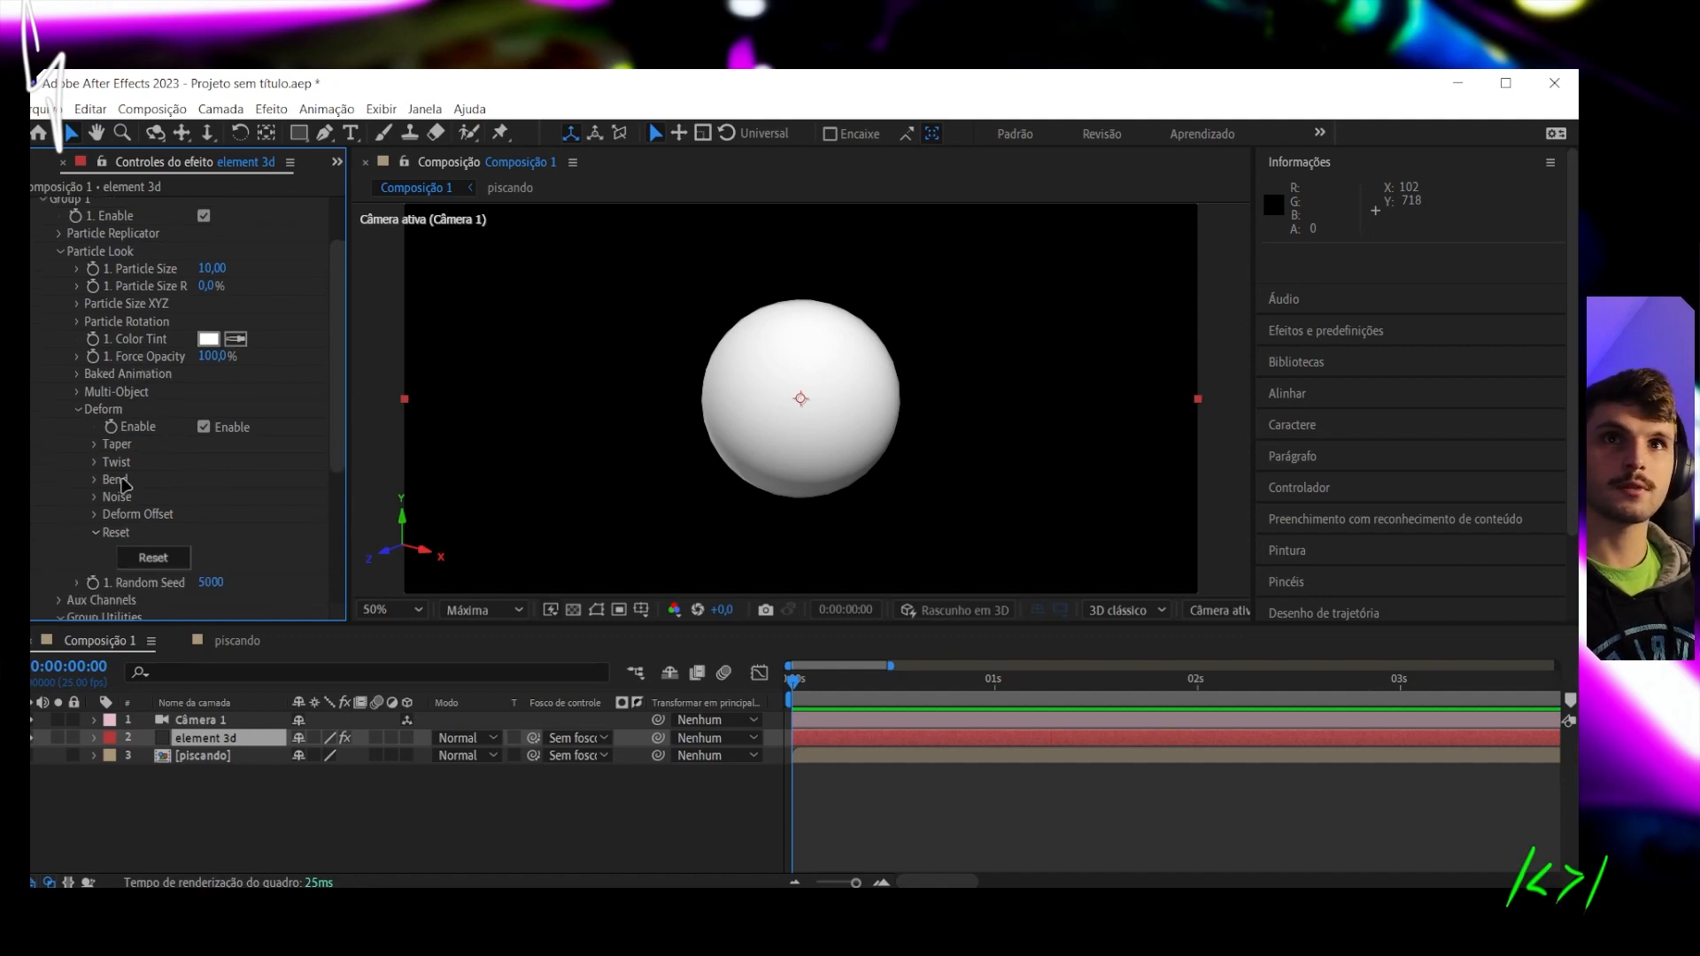
Try the Twist deformation on the sphere with Twist X at 3x+6,0°, and disable Twist
click(96, 463)
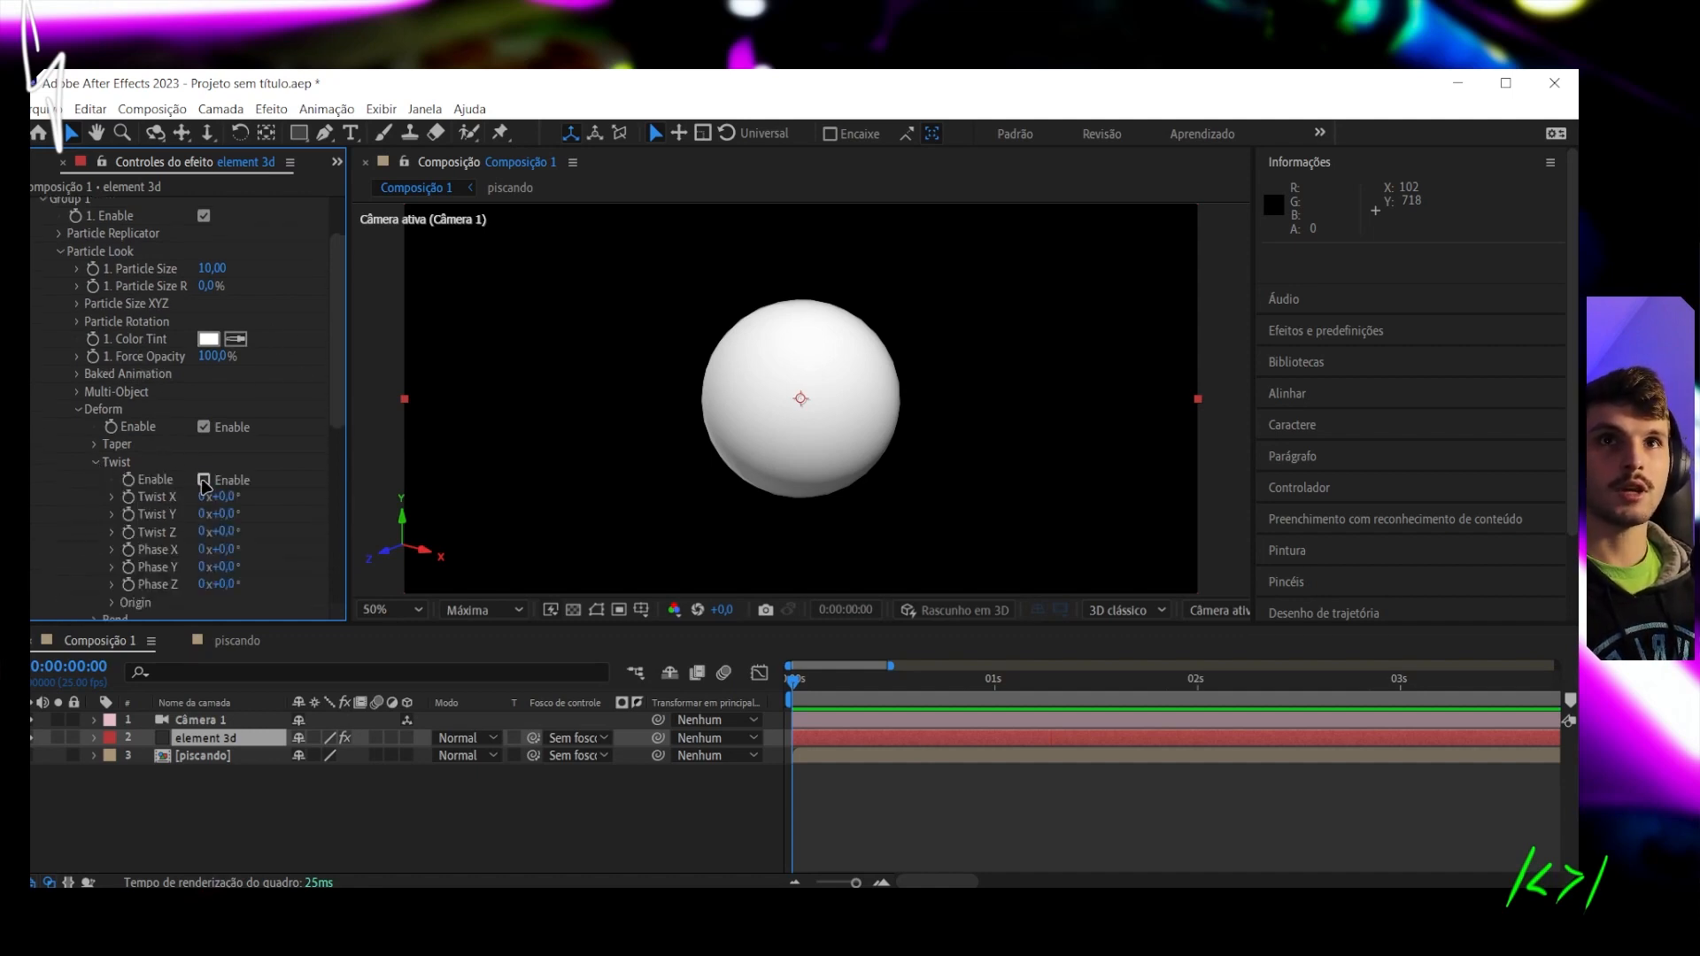
drag(228, 496, 1518, 436)
scroll(827, 361, up, 1)
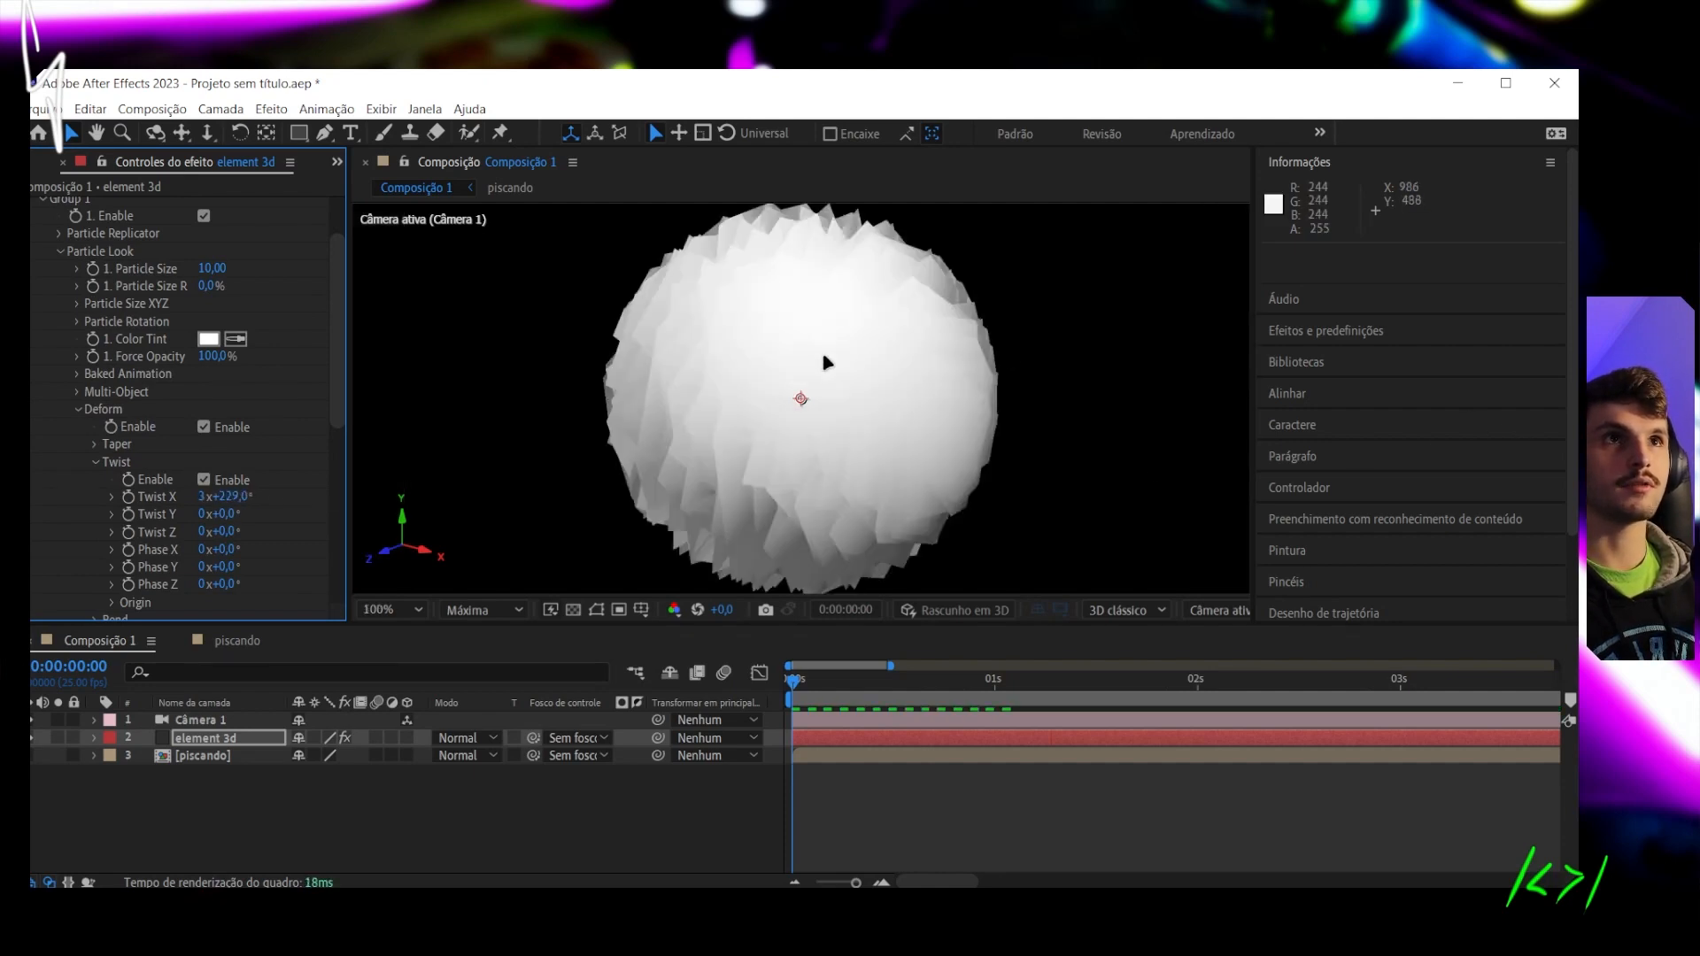
drag(230, 500, 12, 497)
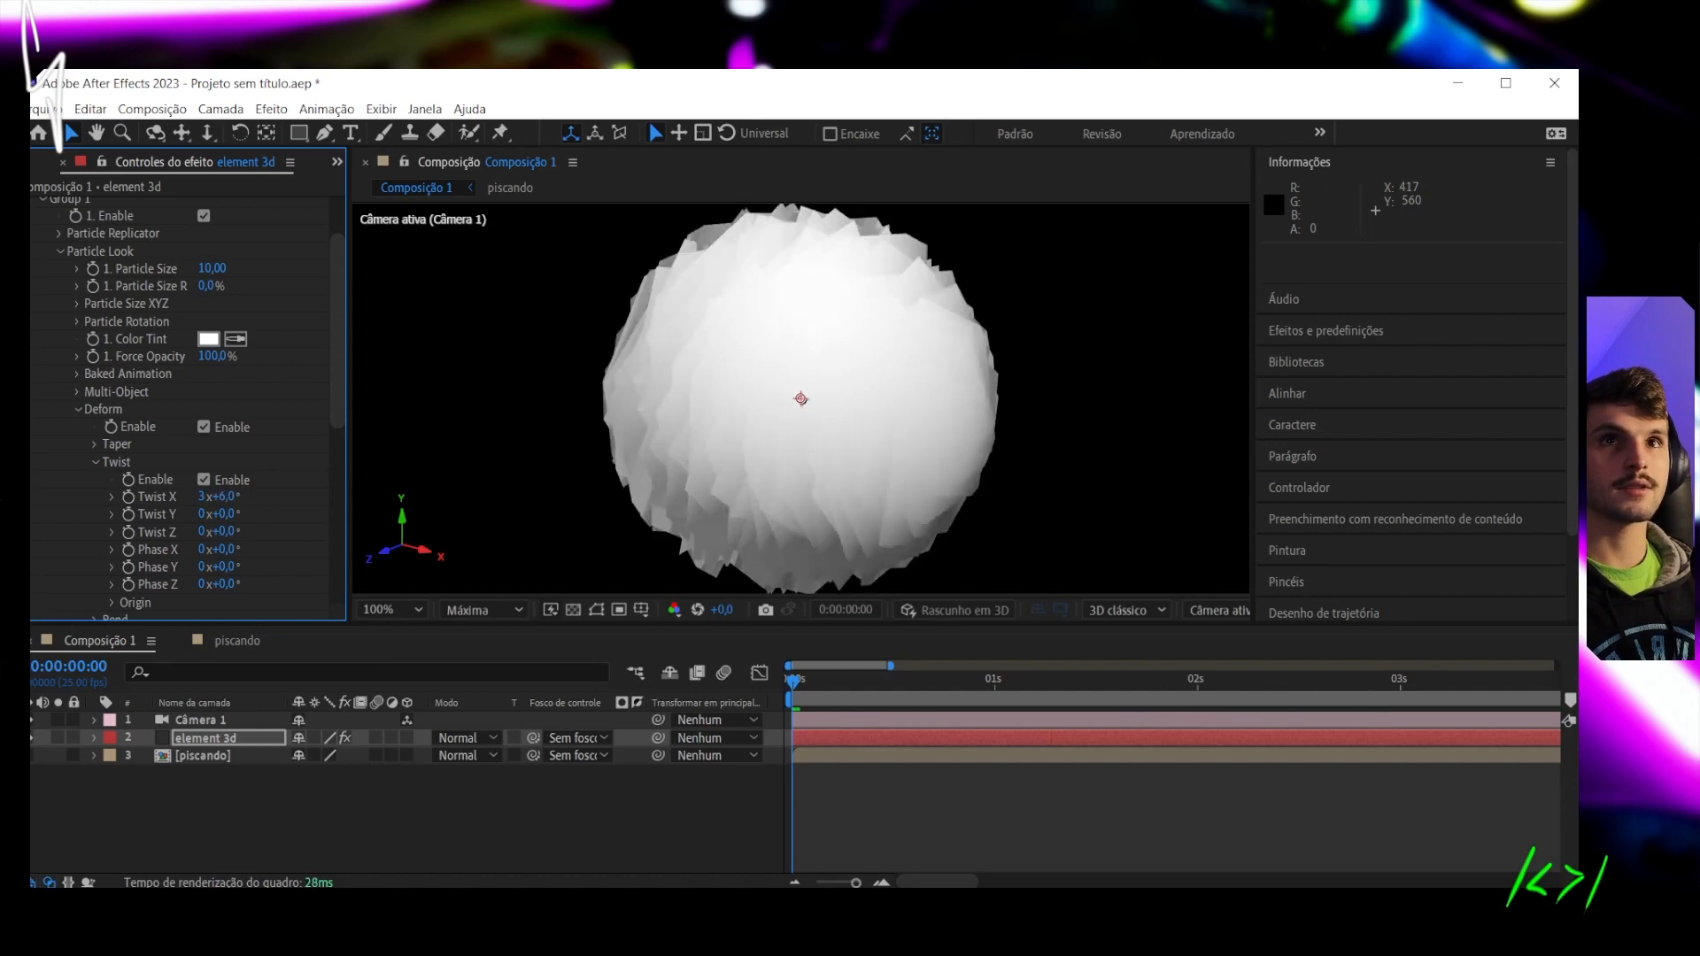
click(204, 480)
Try the Taper deformation on the sphere with Amount 1,1 and Curve -0,1, and disable and collapse Taper
click(94, 444)
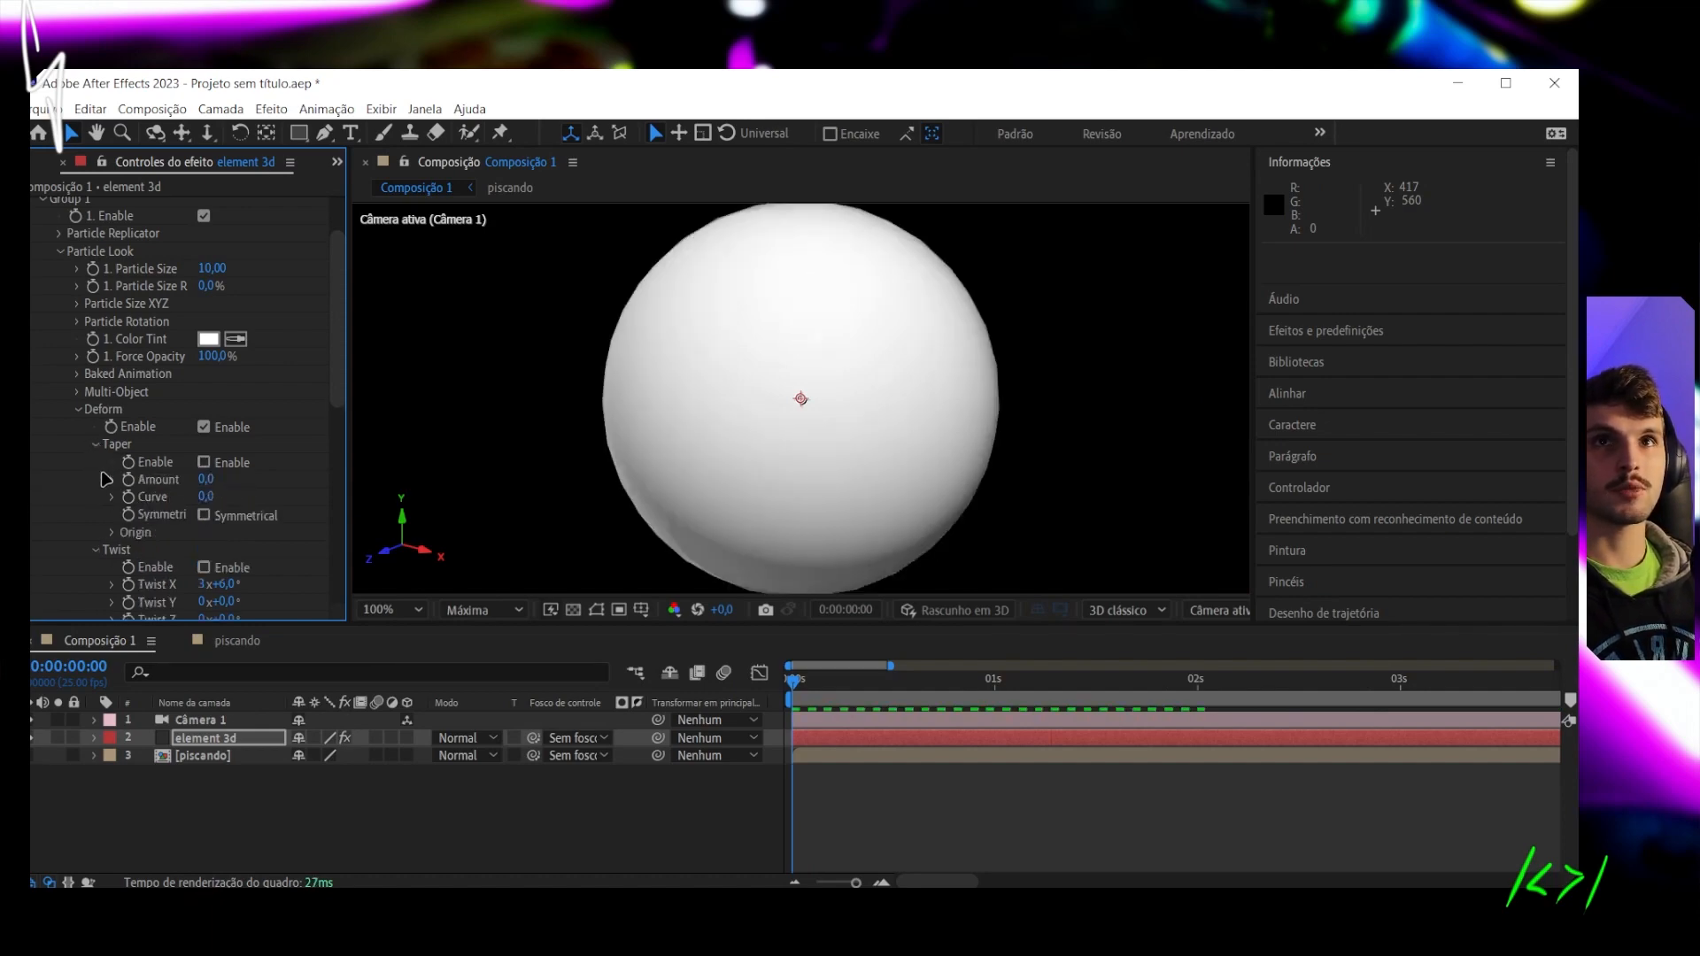
click(204, 463)
drag(205, 479, 887, 382)
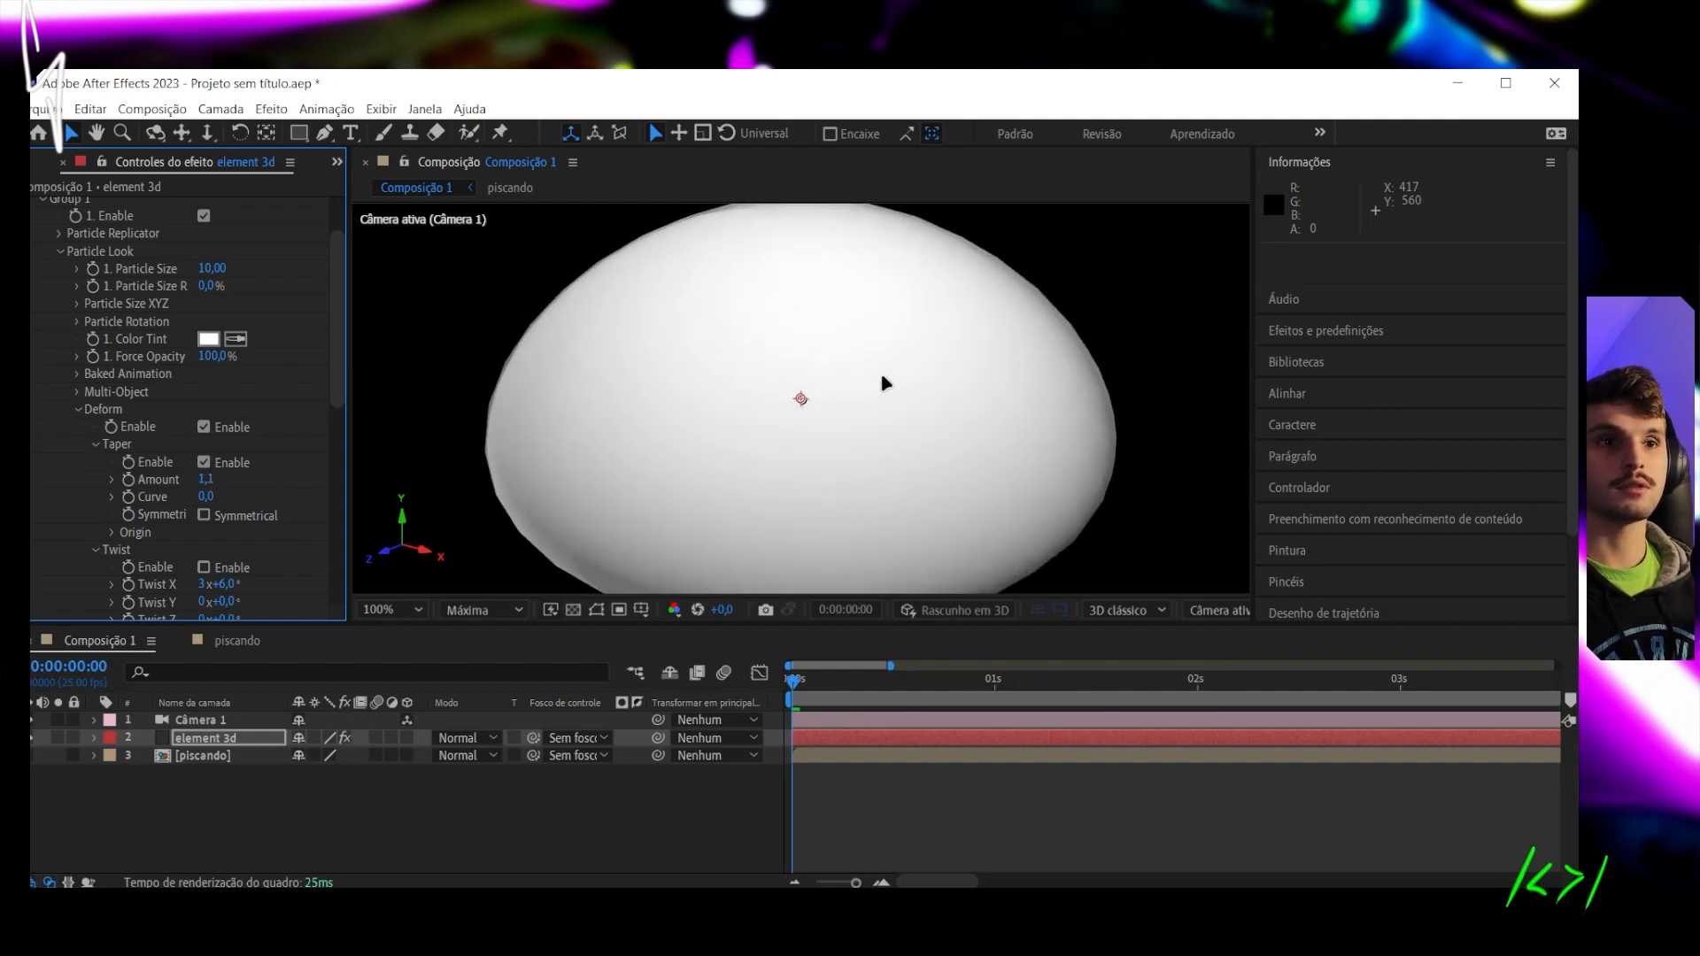
scroll(887, 383, down, 2)
scroll(886, 382, up, 1)
mouse_move(206, 496)
mouse_down()
mouse_move(172, 496)
mouse_move(181, 482)
mouse_up()
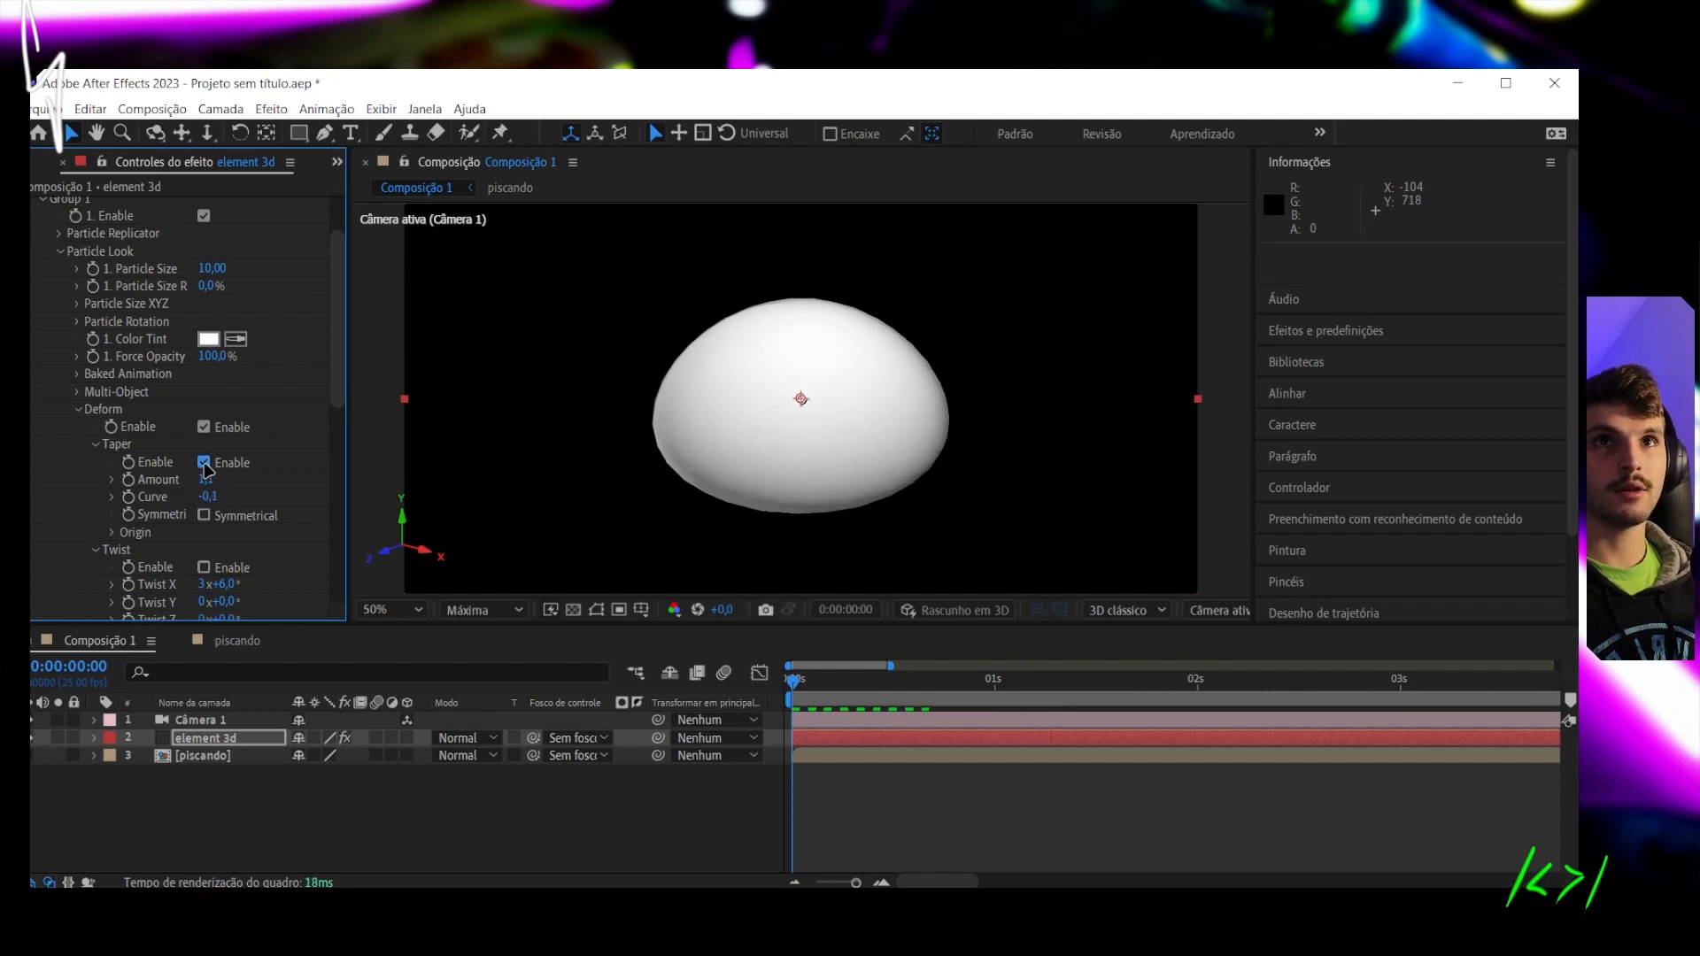
click(203, 462)
scroll(138, 487, down, 2)
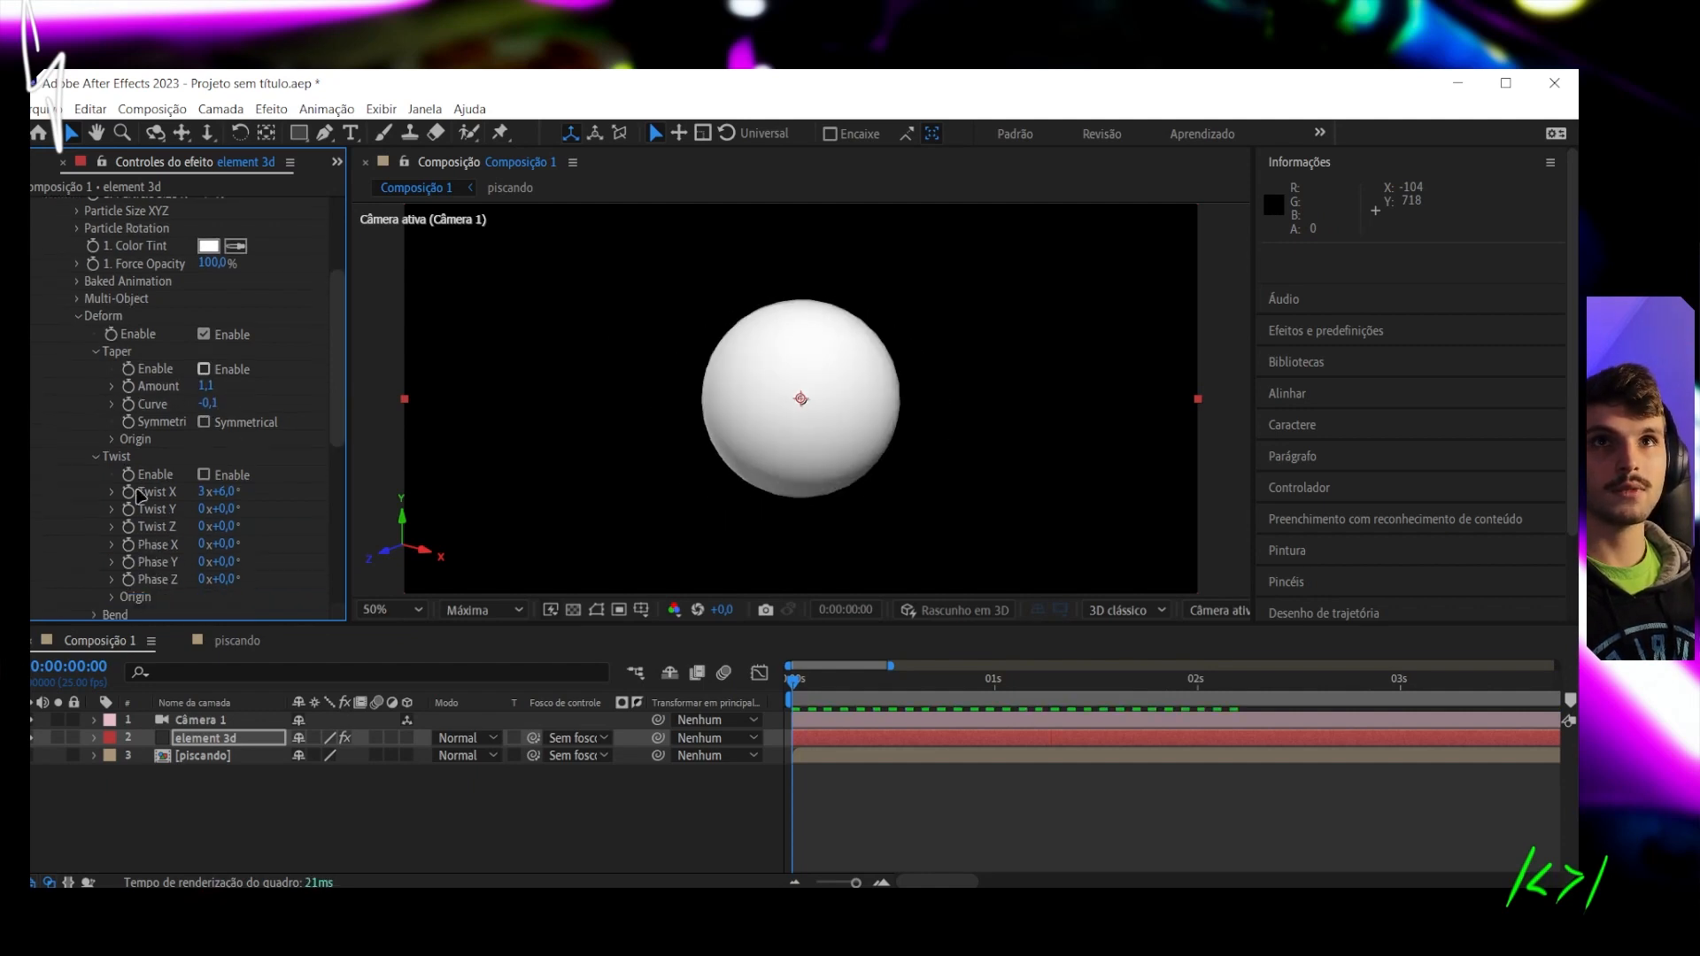
click(93, 352)
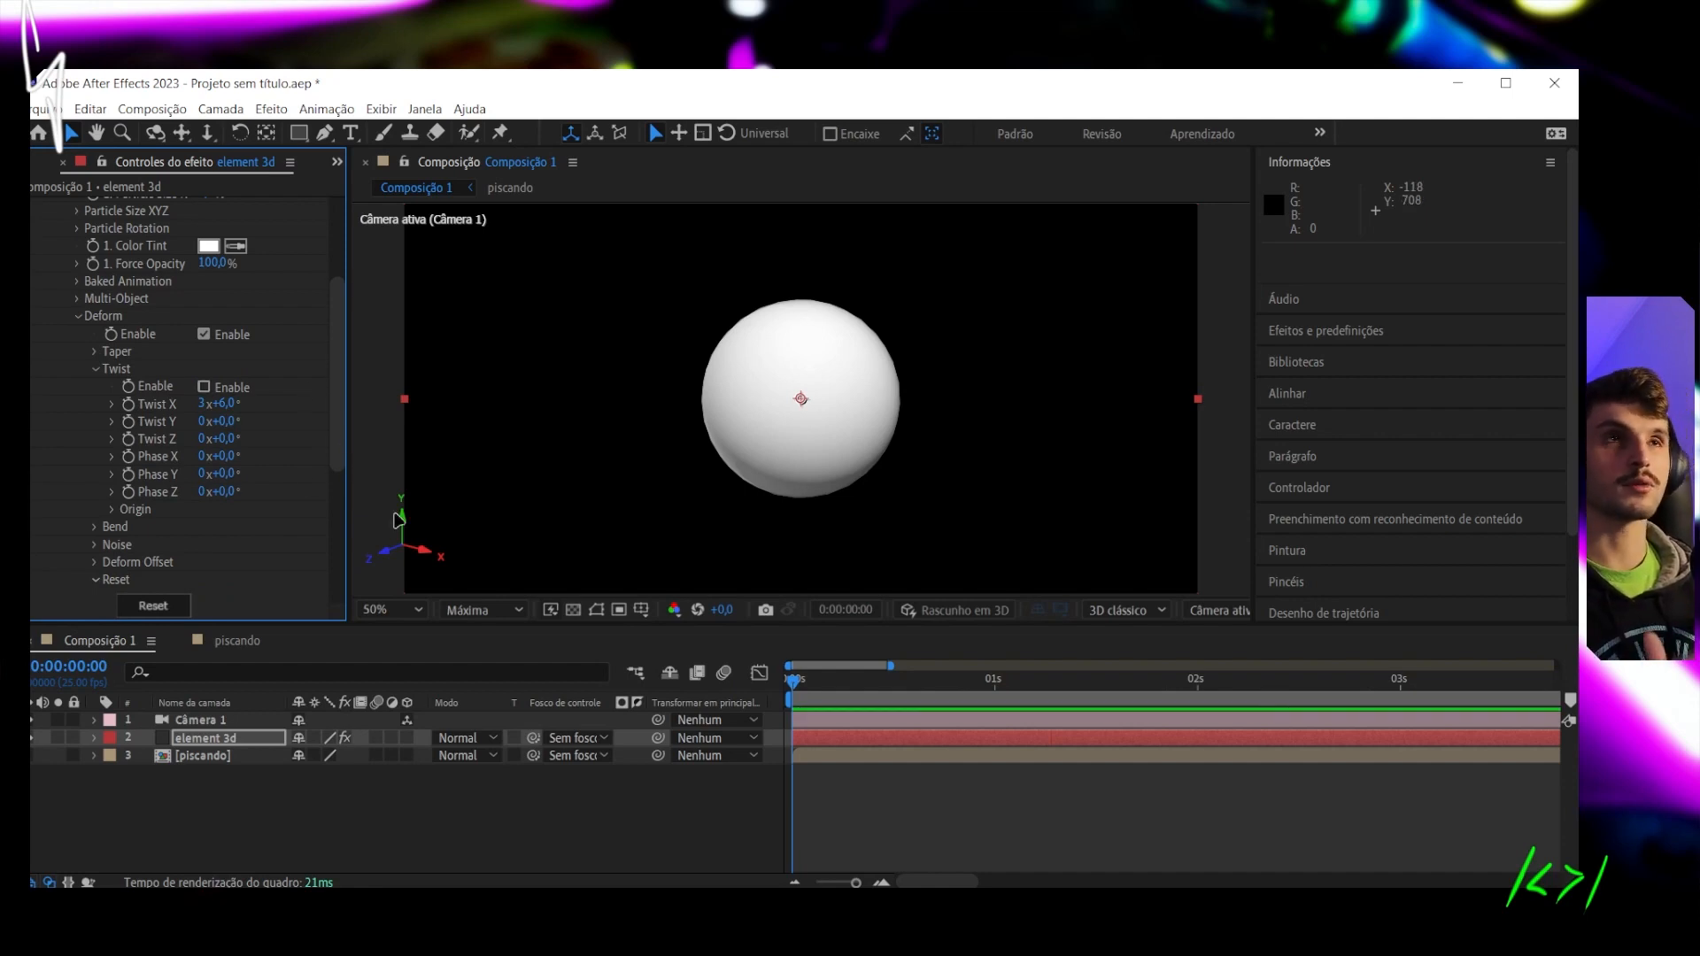
Enable Twist for the sphere again and set Twist X to 2x+81,0°
click(204, 388)
drag(227, 403, 3, 405)
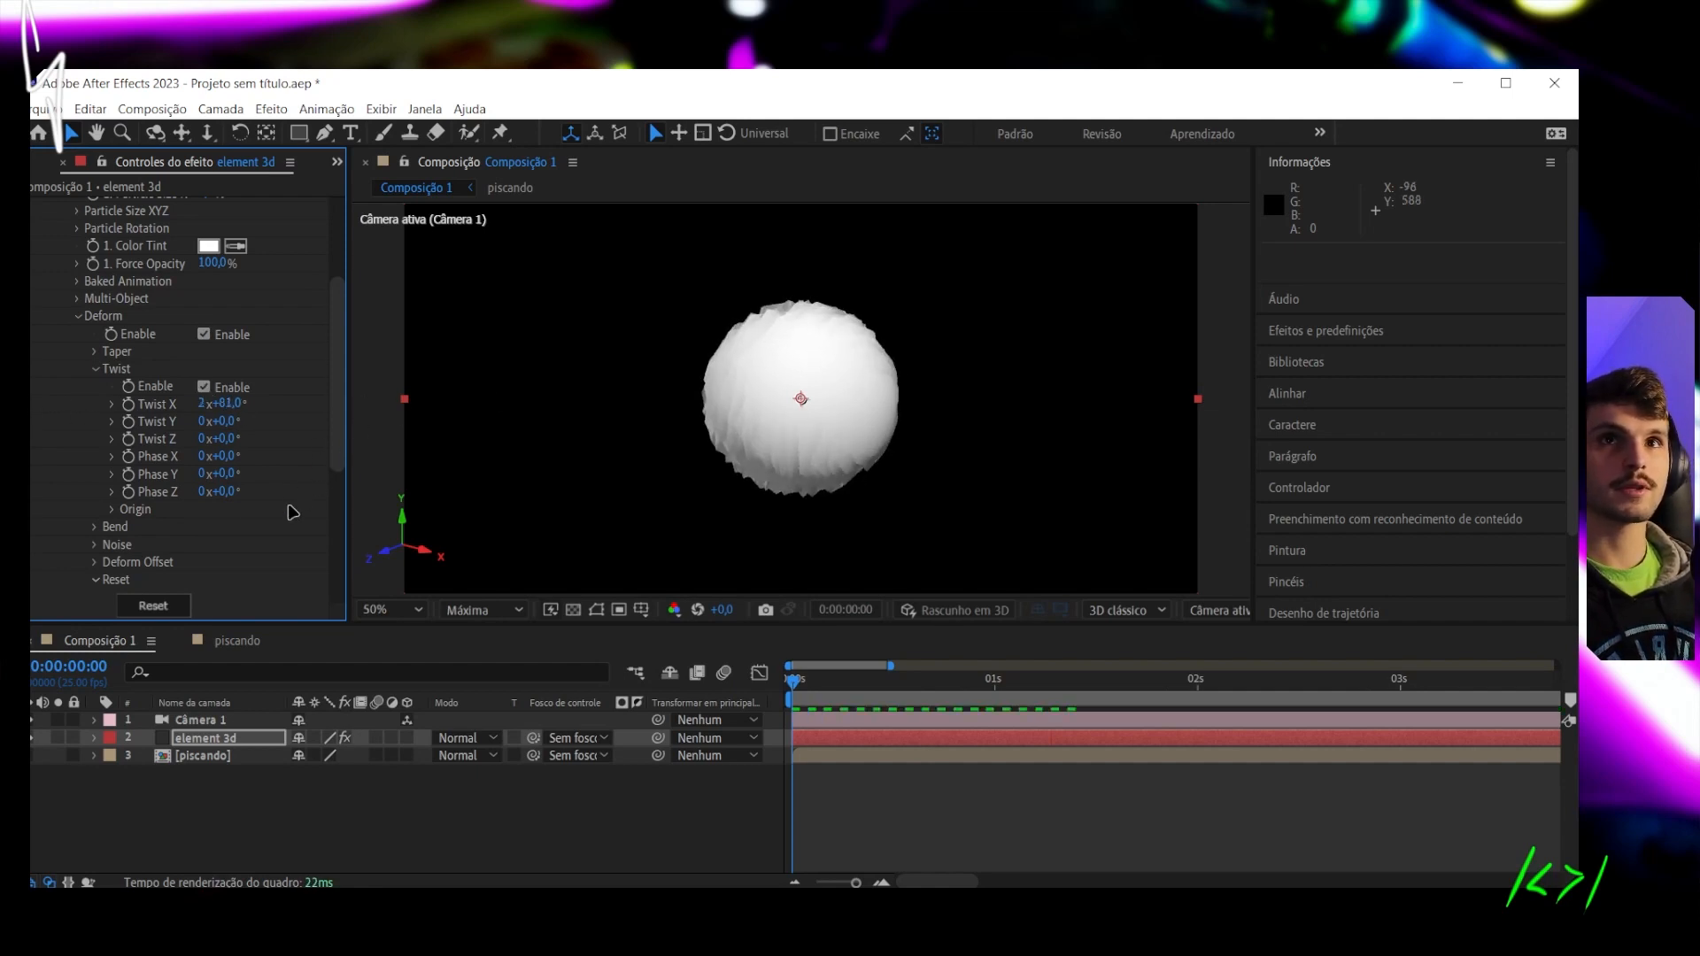
scroll(806, 412, up, 2)
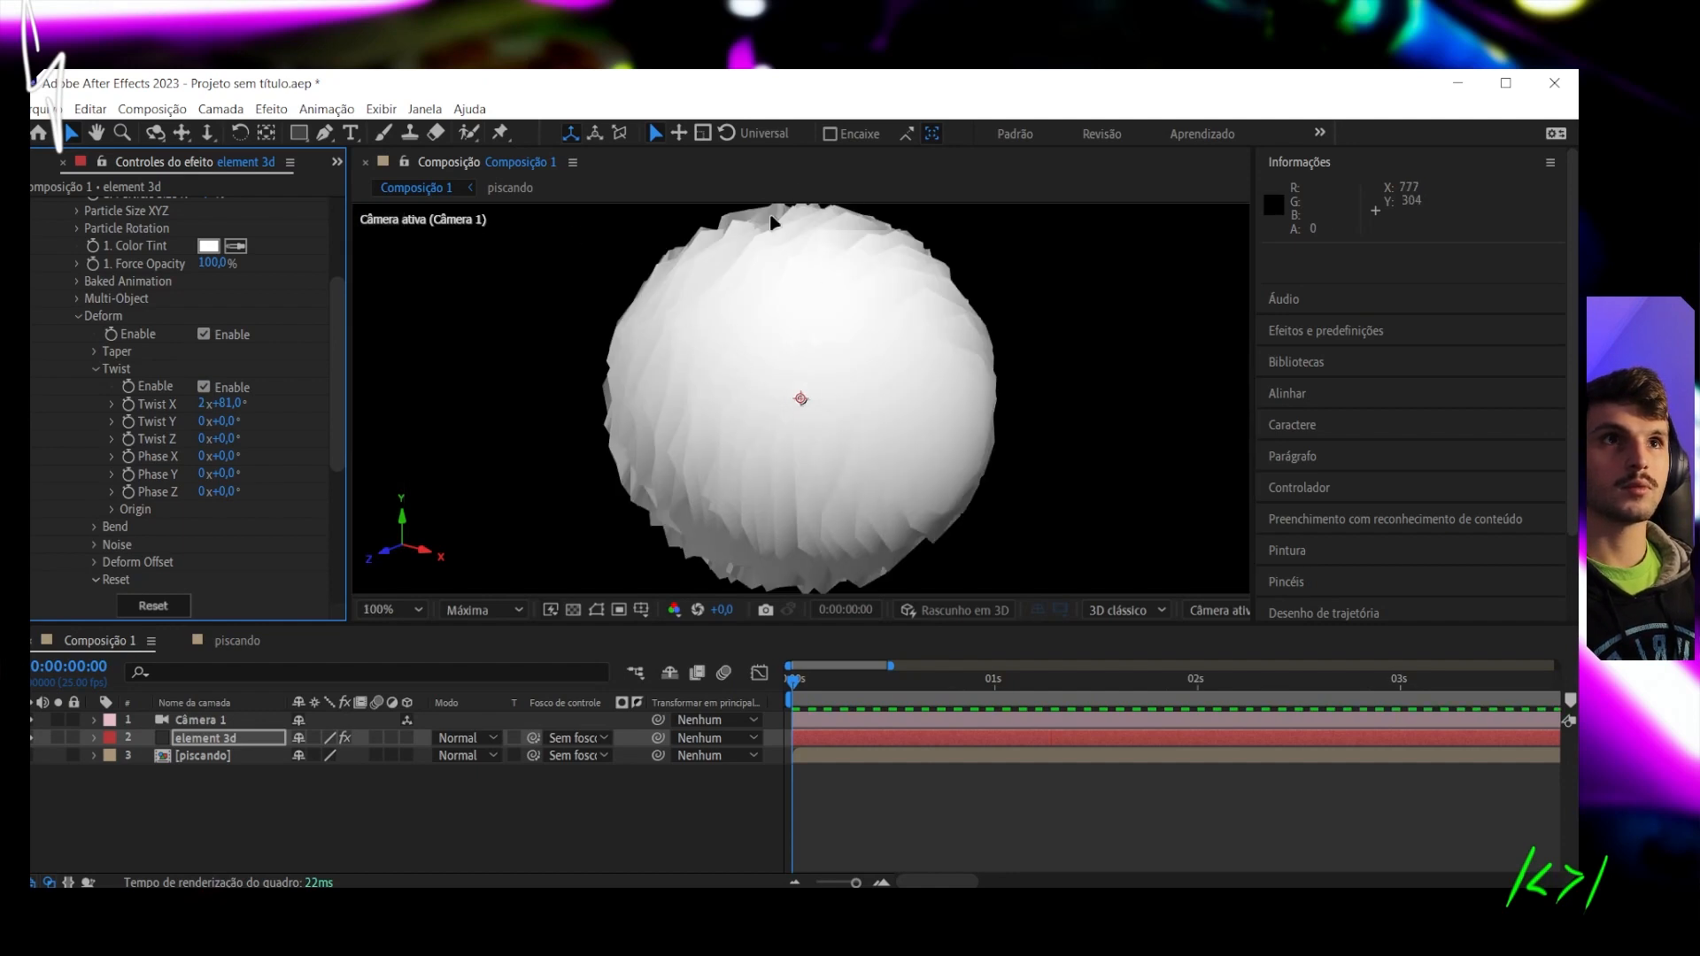
In Scene Setup, display the preview as Wireframe, raise the sphere's Segments to 35, and apply the scene
scroll(840, 551, up, 2)
drag(759, 273, 805, 486)
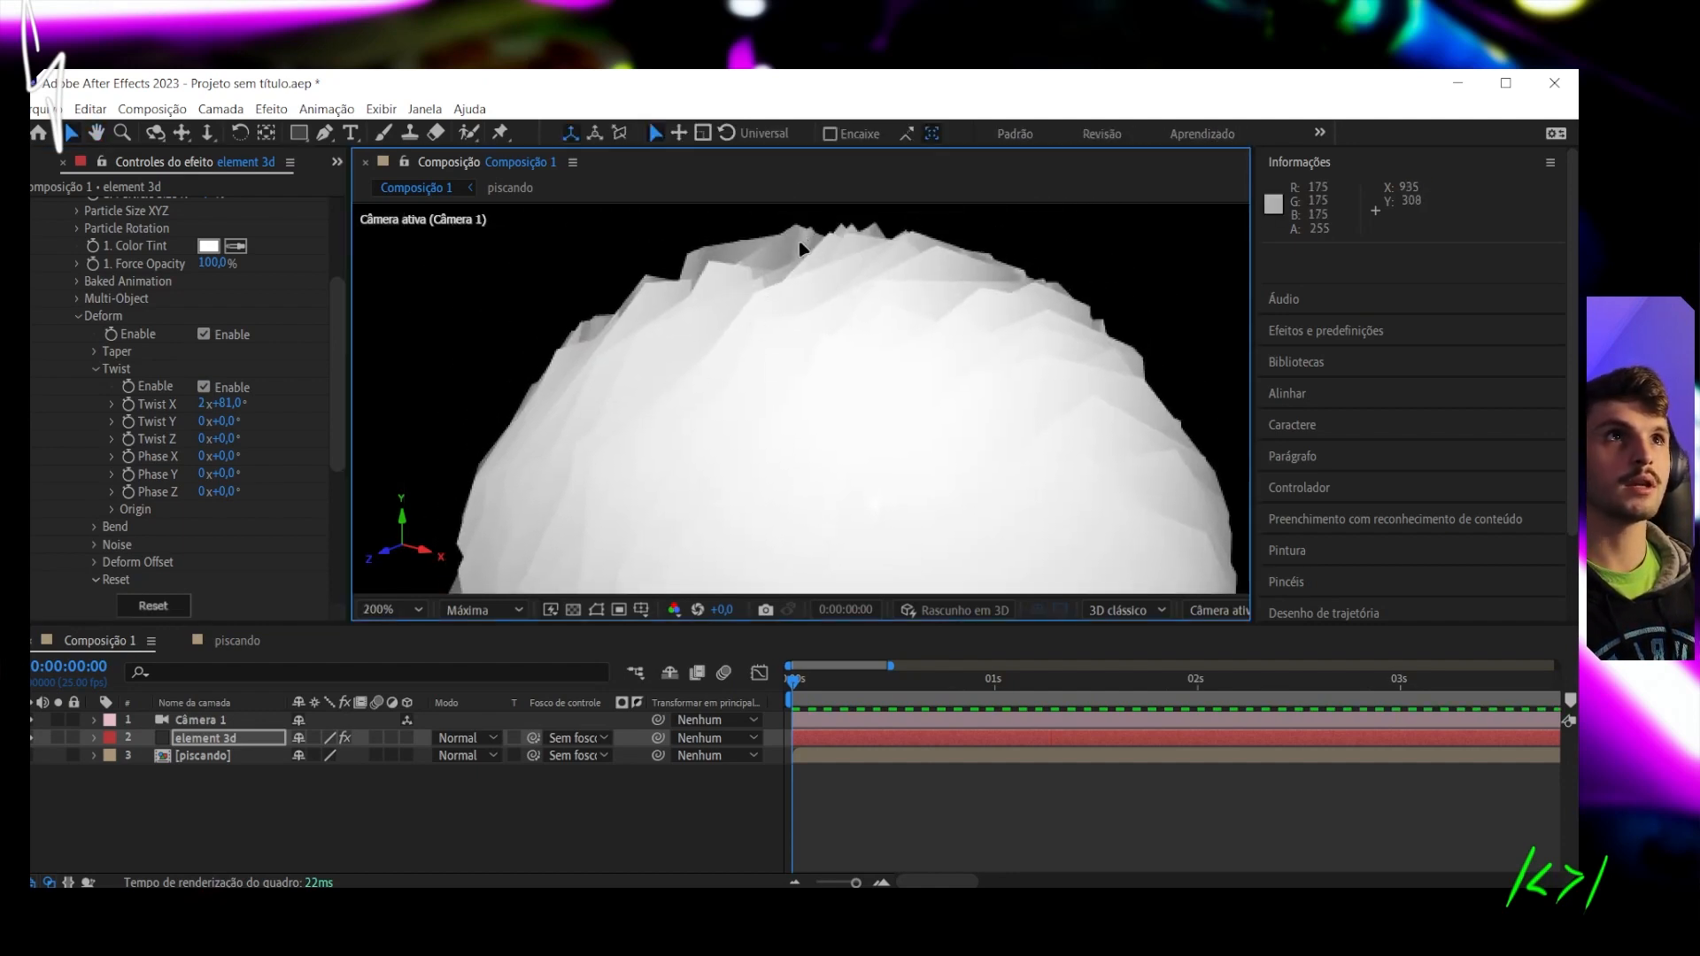
scroll(142, 354, up, 4)
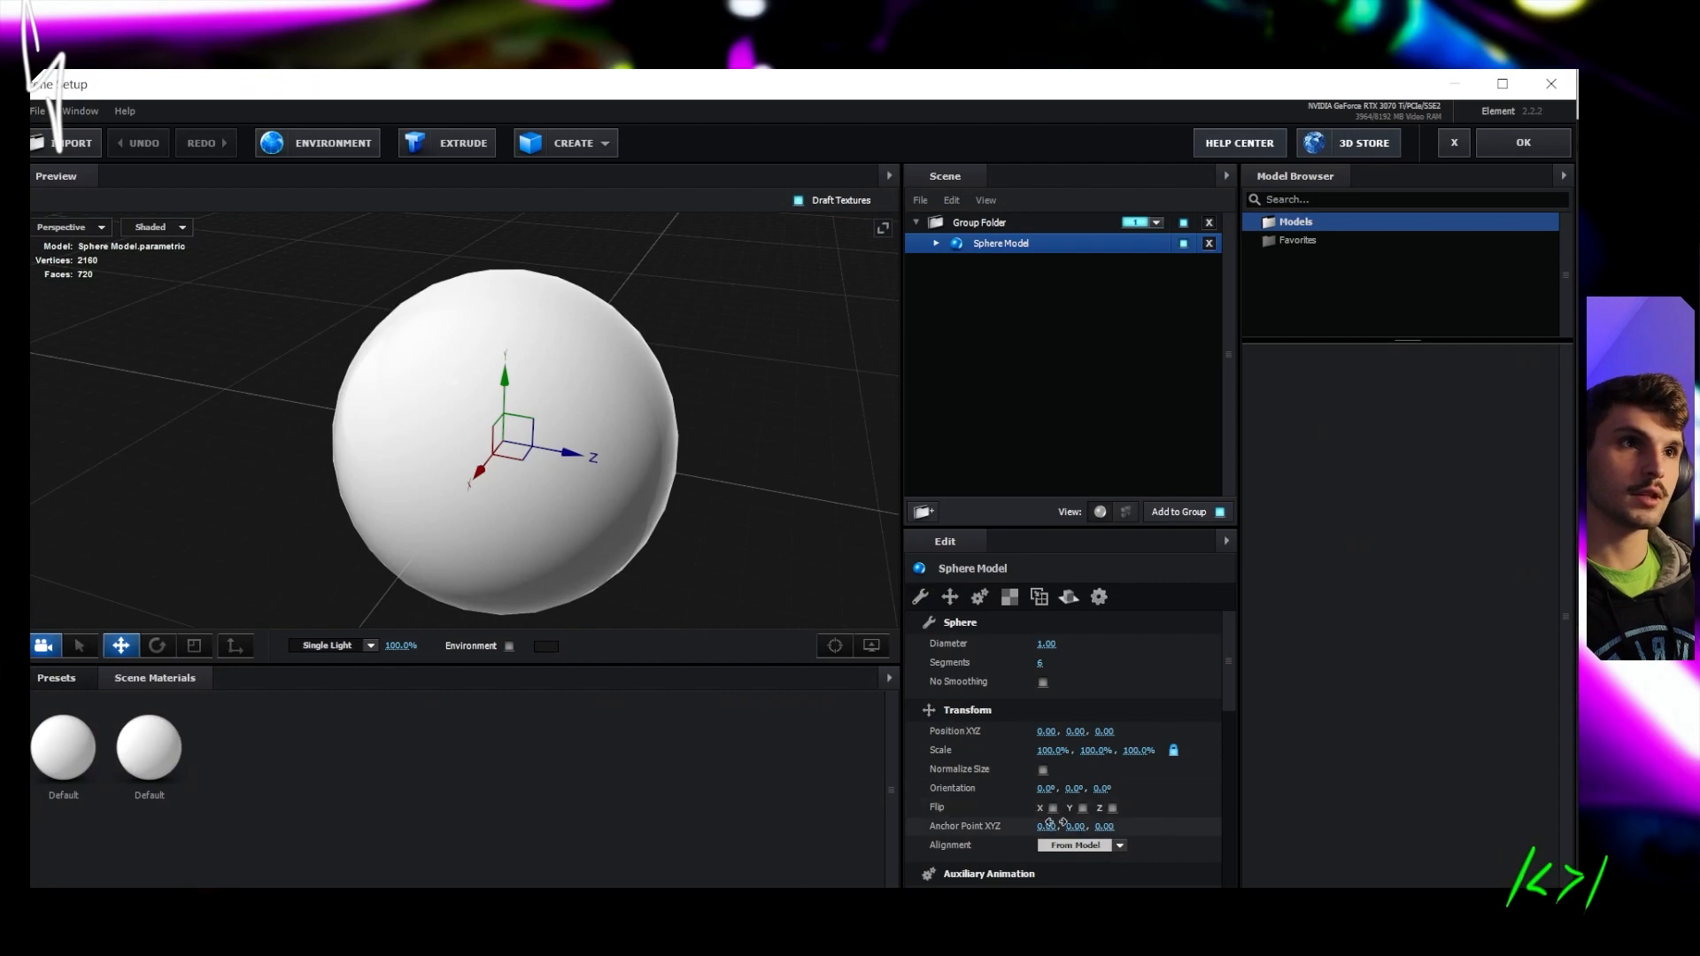
scroll(1033, 747, down, 1)
scroll(1032, 747, up, 1)
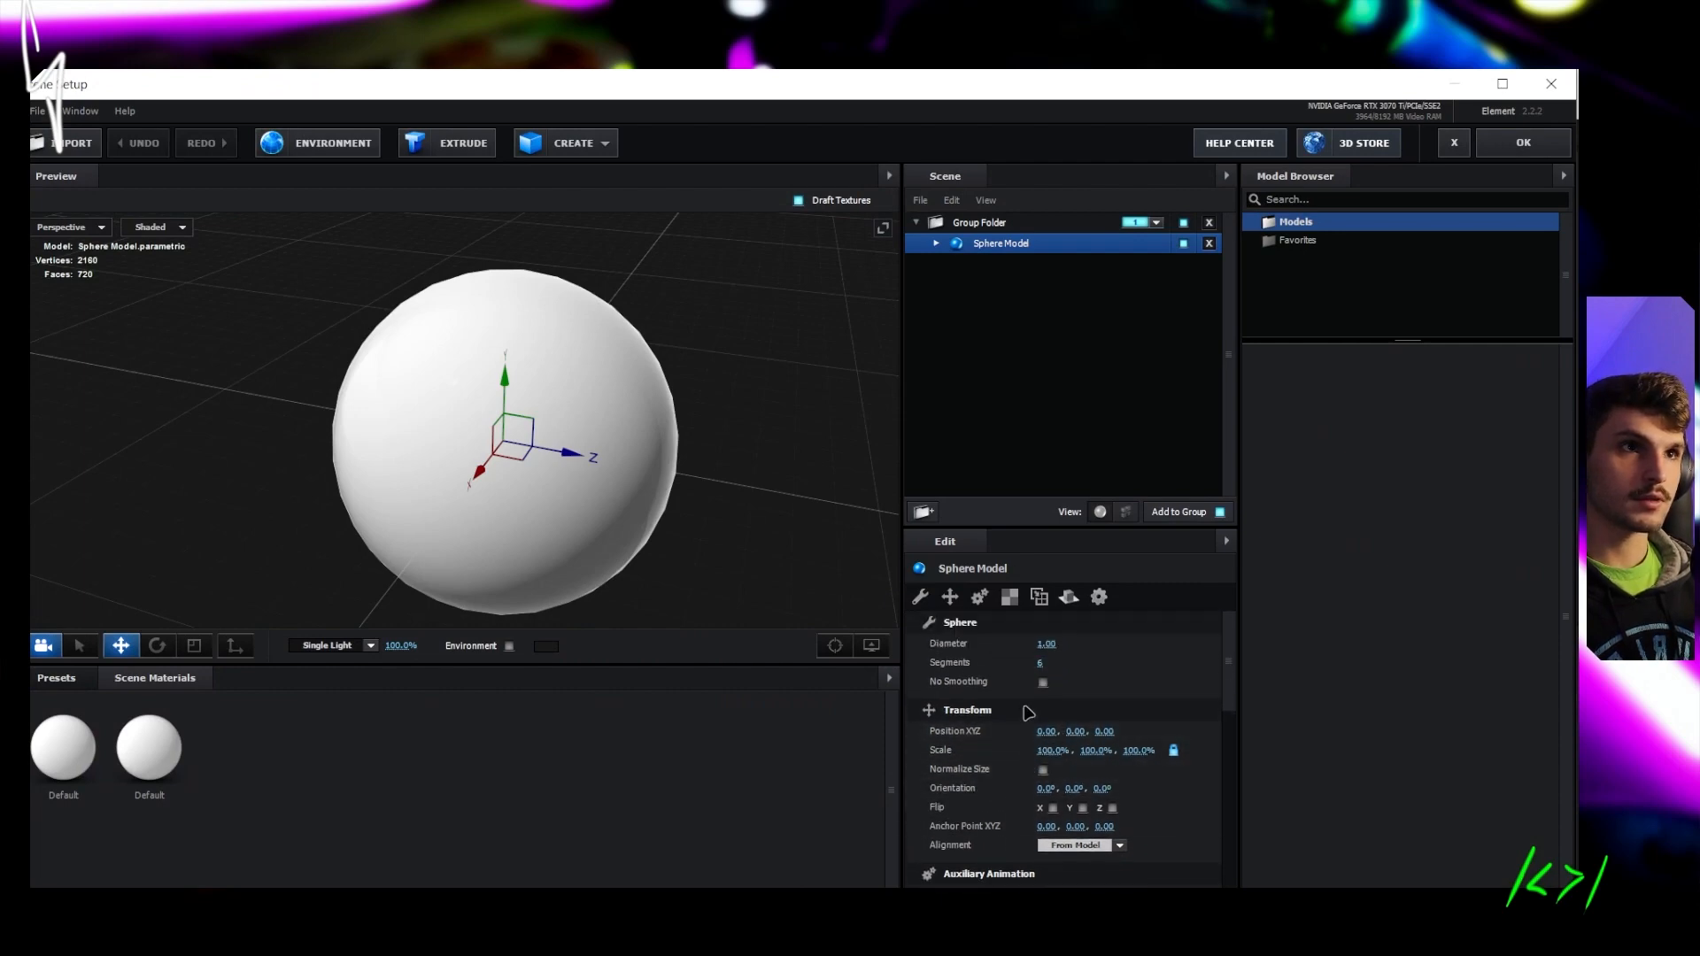
drag(1042, 664, 1070, 663)
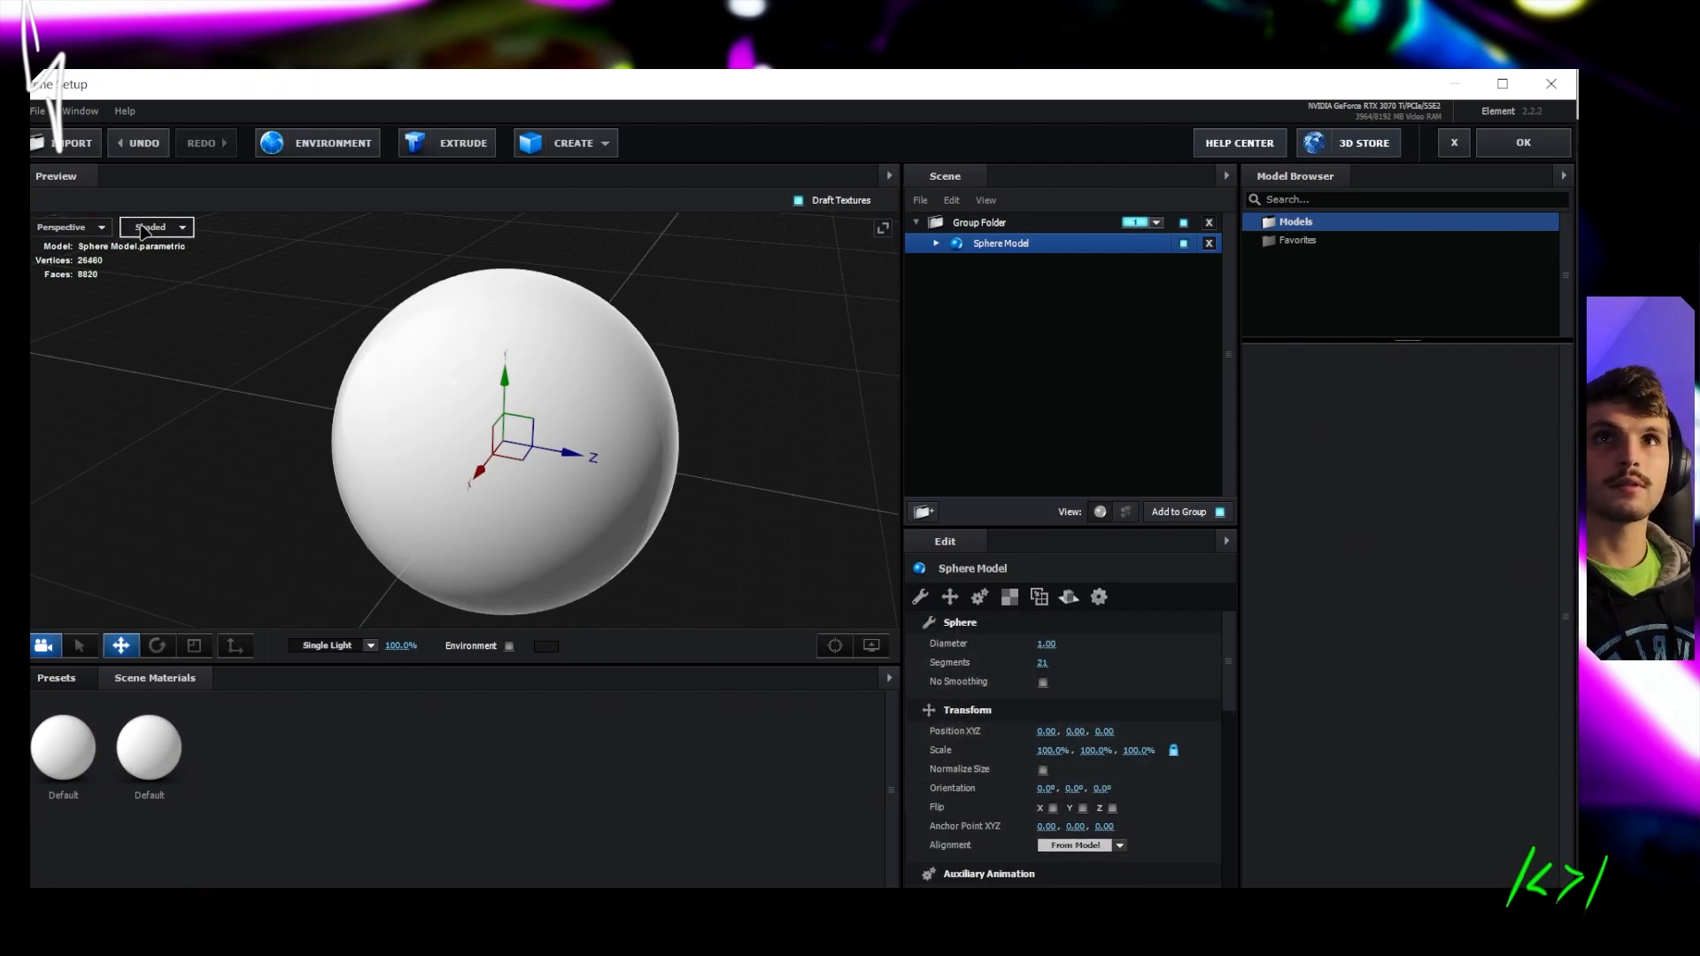
click(144, 229)
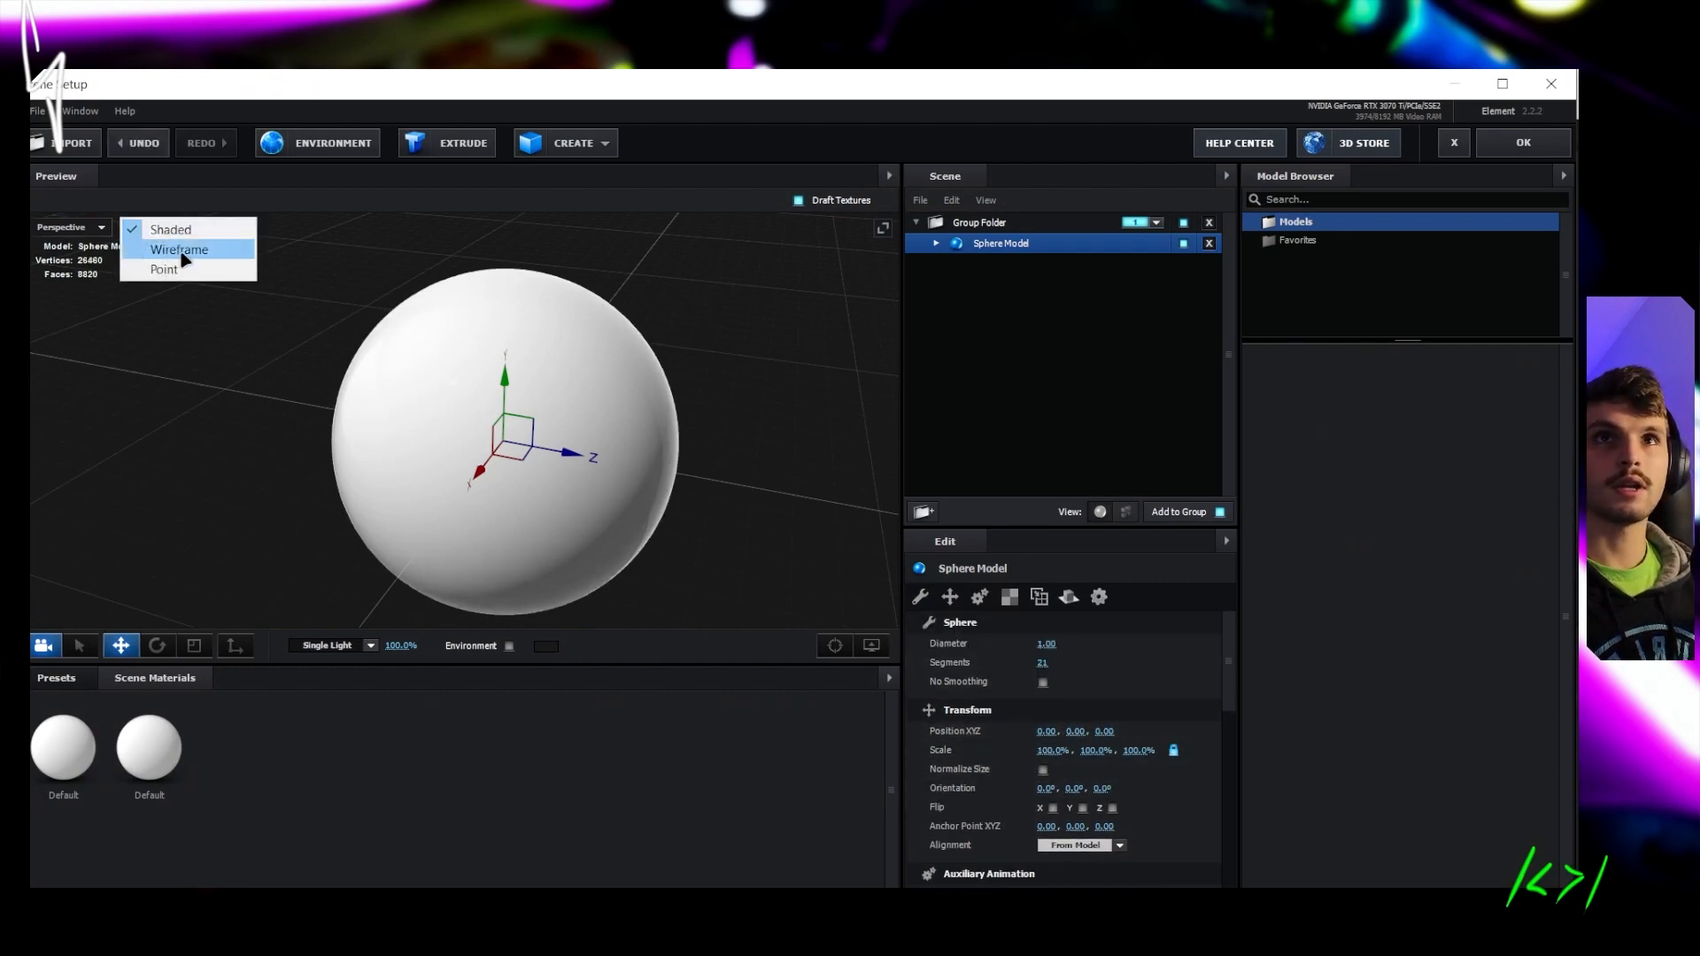
click(152, 250)
drag(1042, 663, 1096, 666)
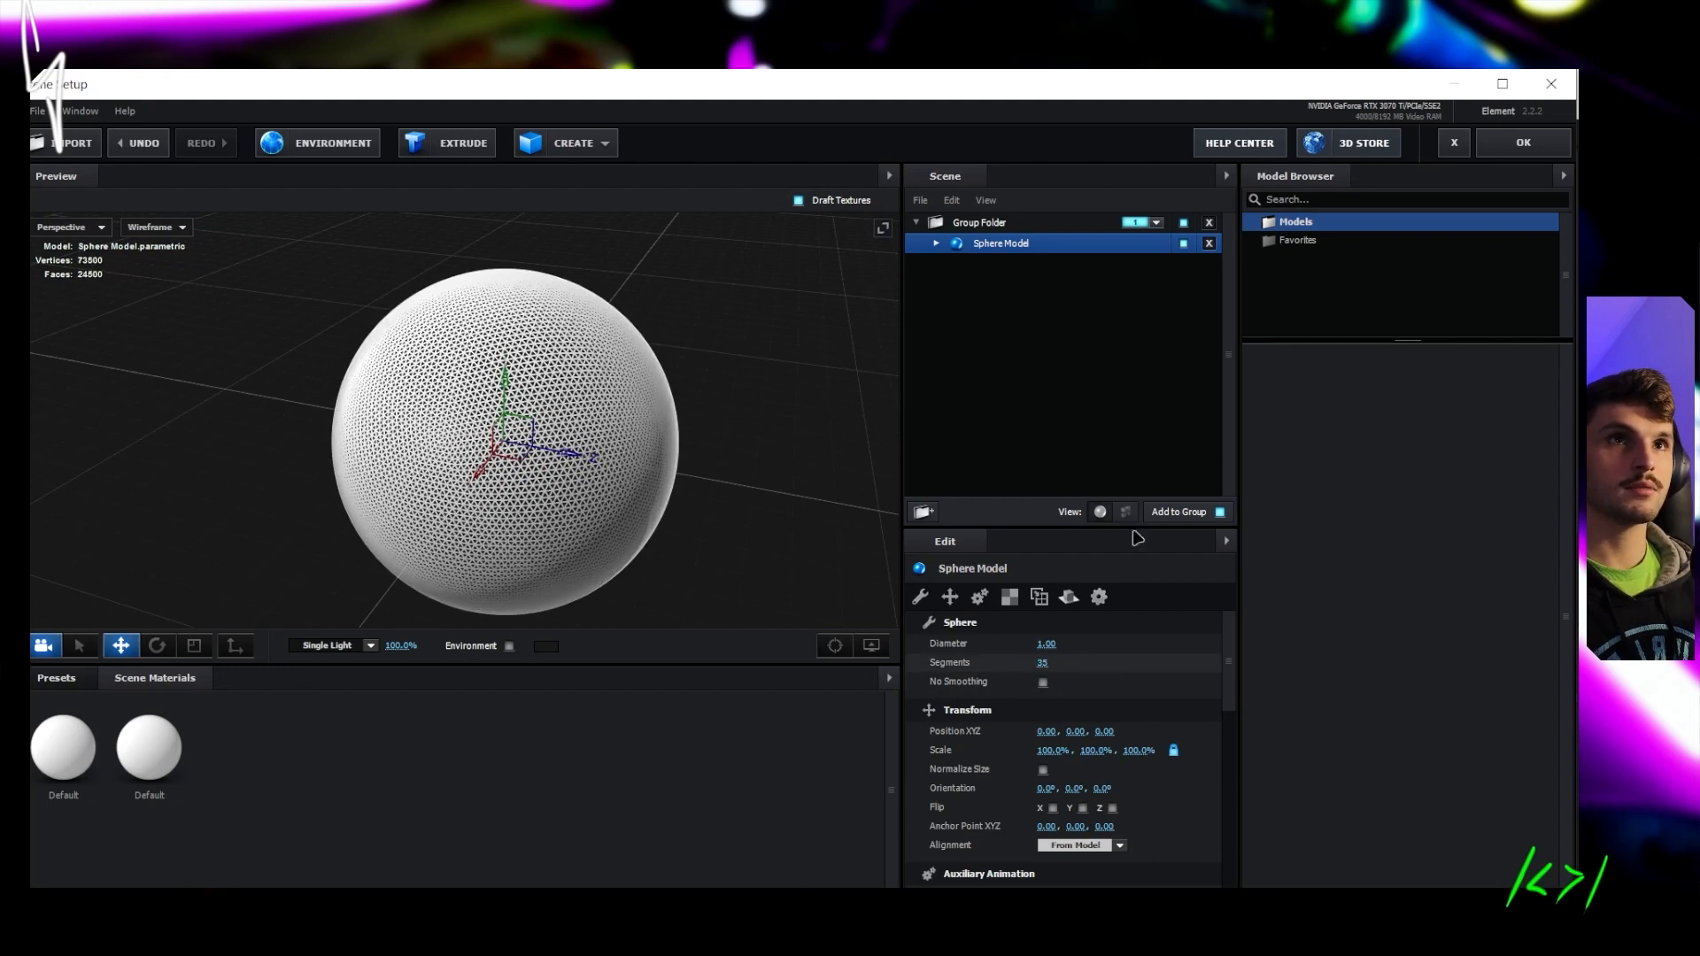
click(1523, 143)
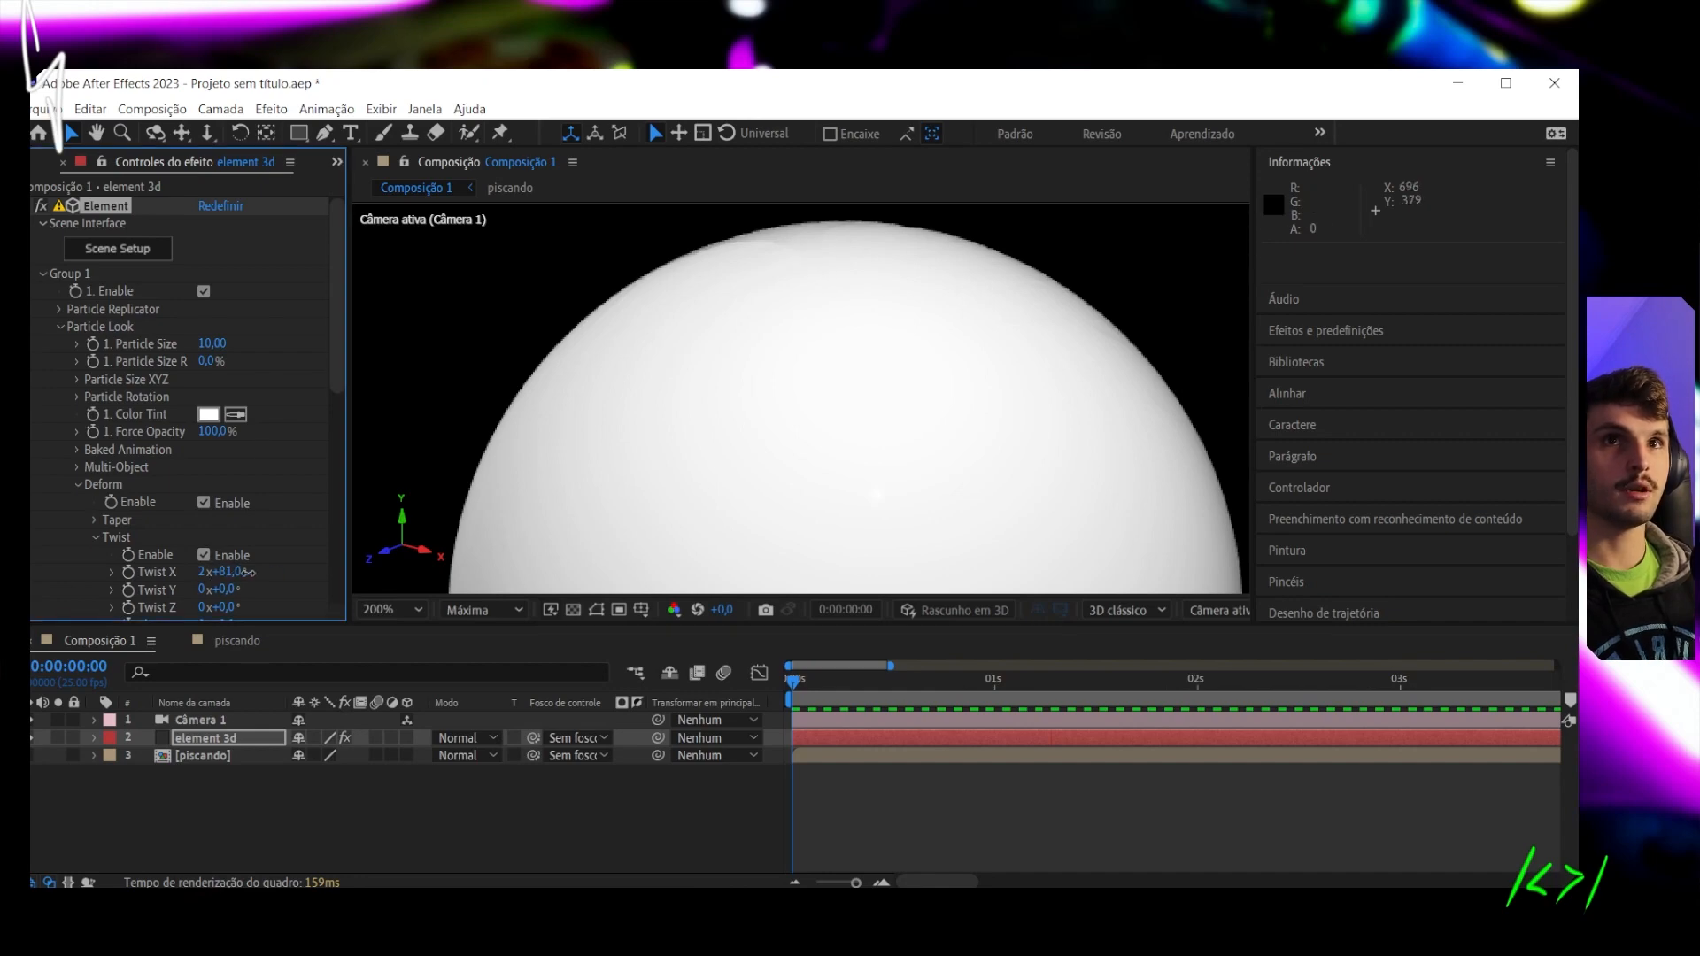
key(comma)
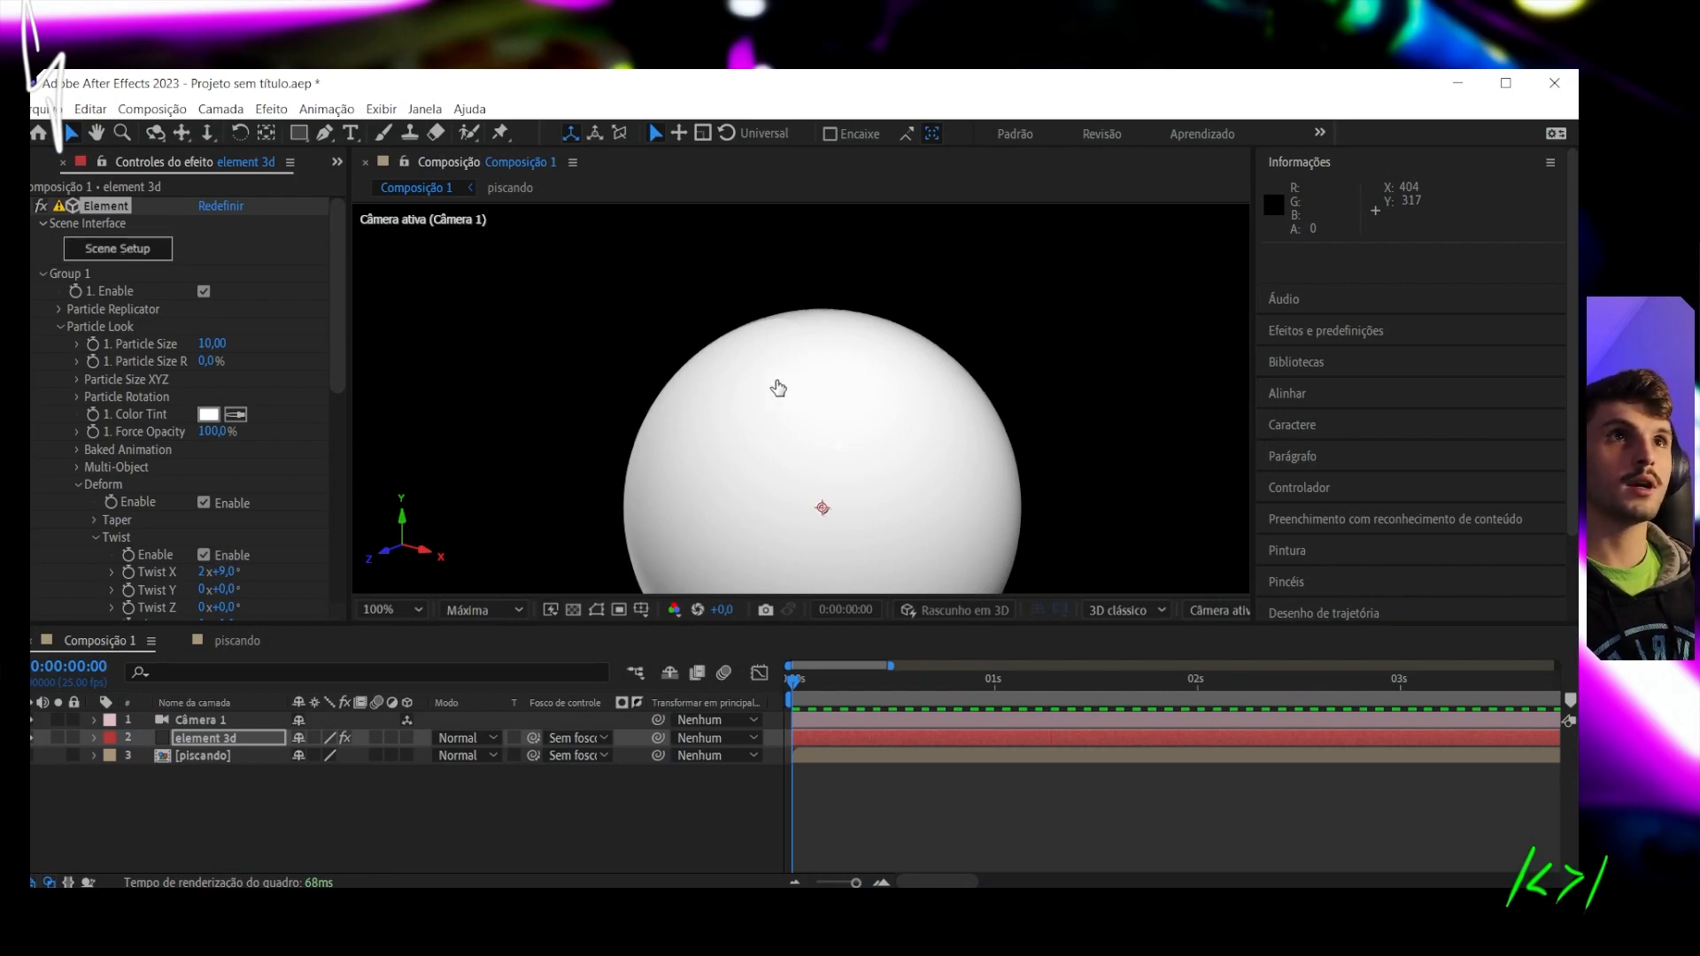
Delete the sphere model in Scene Setup and create a box model in its place
key(Delete)
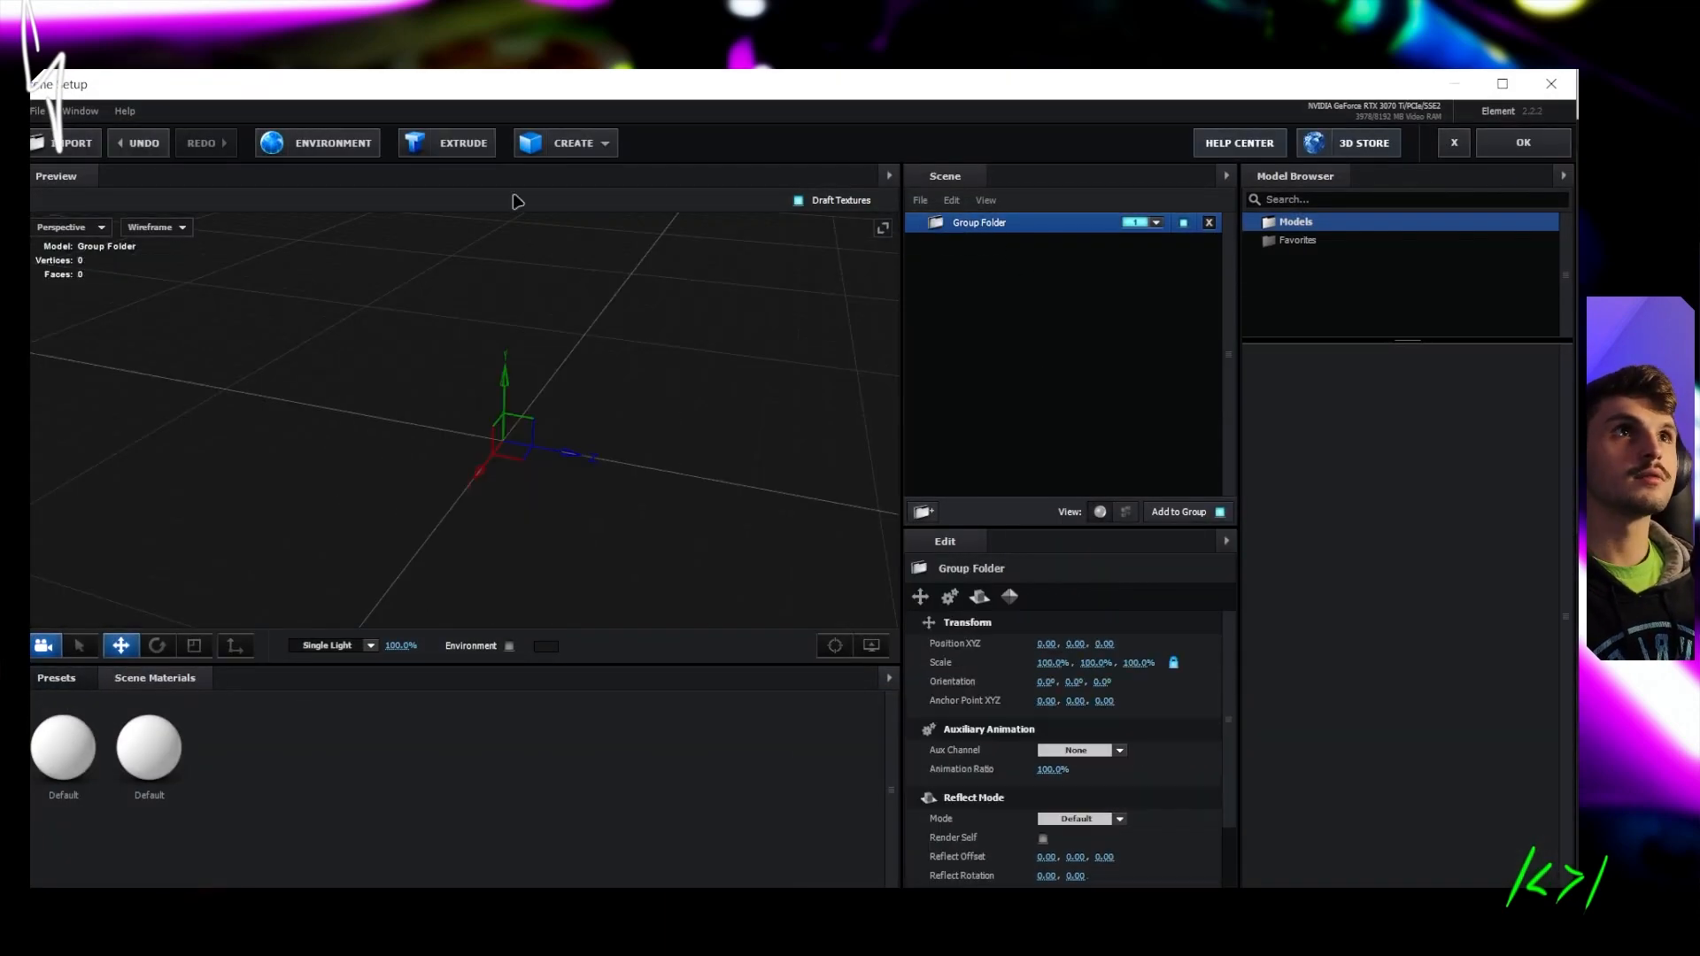
click(566, 142)
click(567, 180)
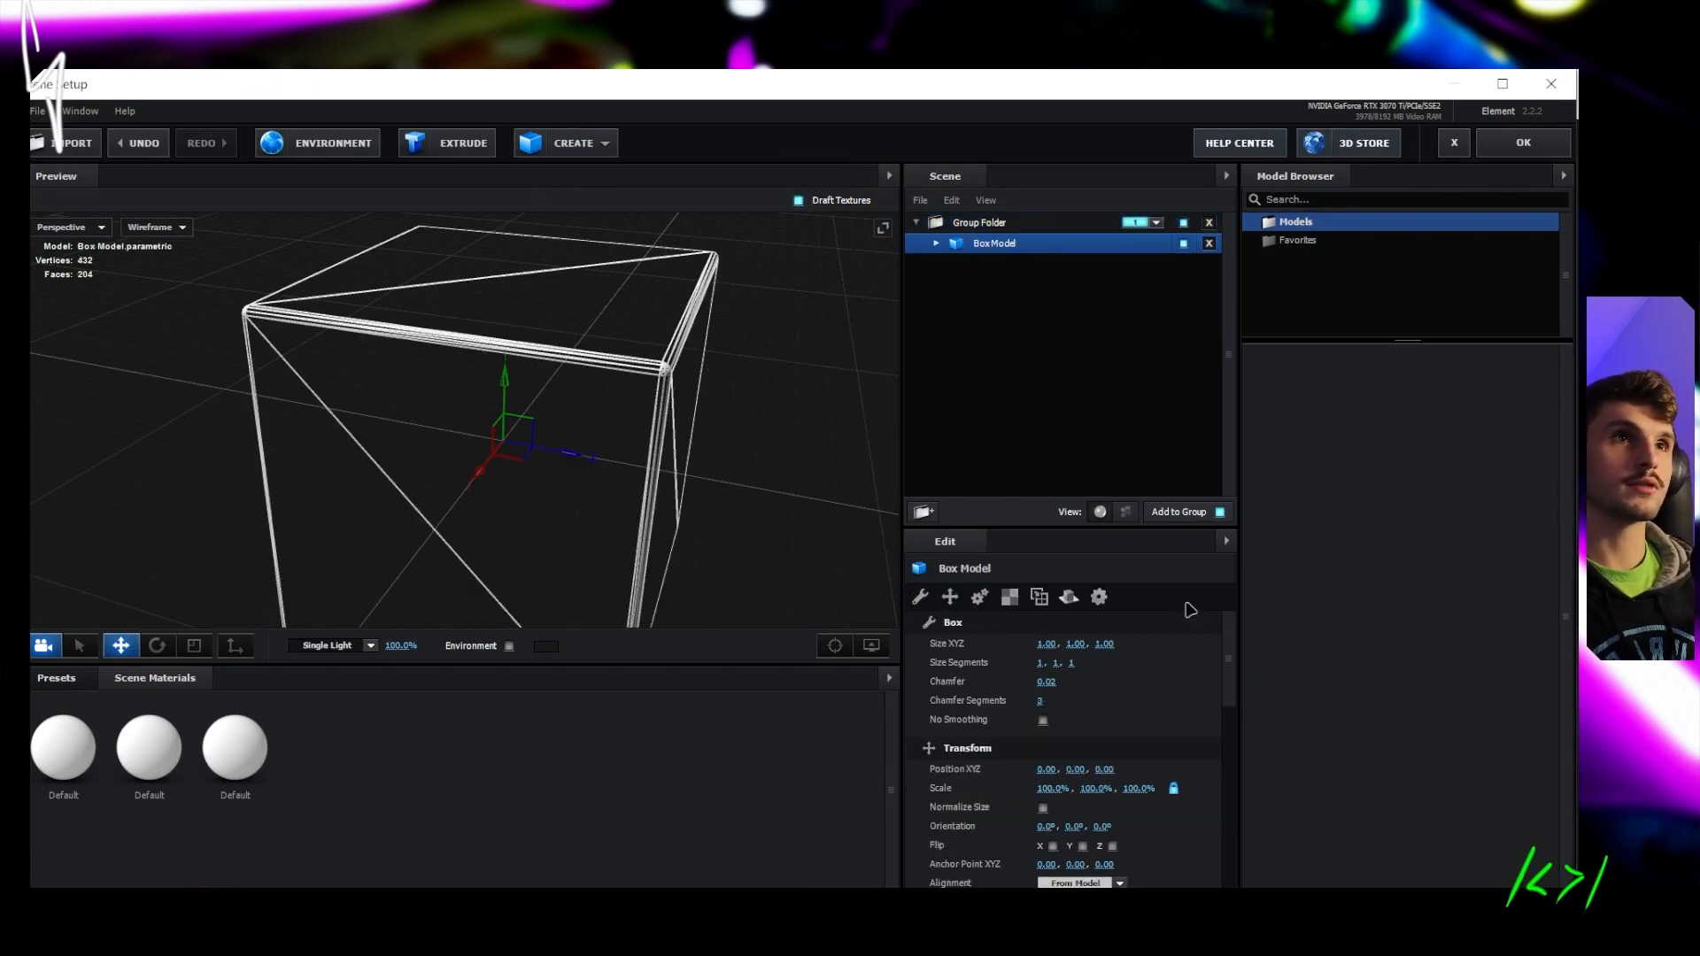
Set the box's Size Segments to 24, 29, 31 and apply the scene
drag(1040, 666, 1084, 664)
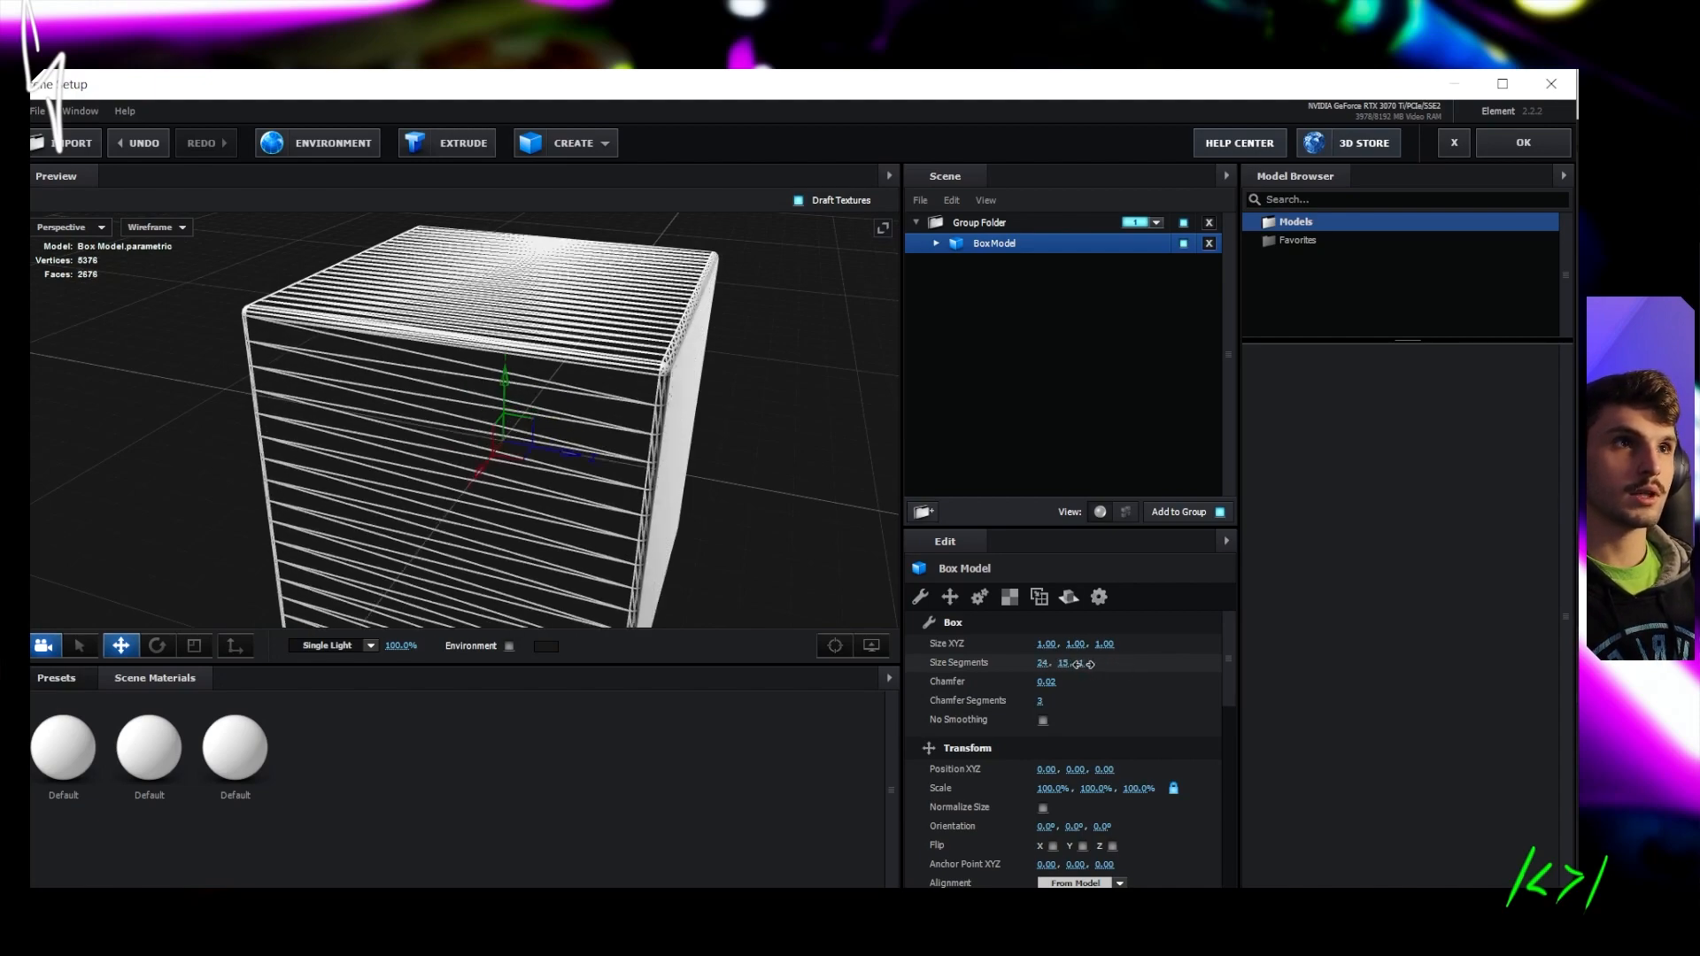
drag(1143, 666, 1183, 666)
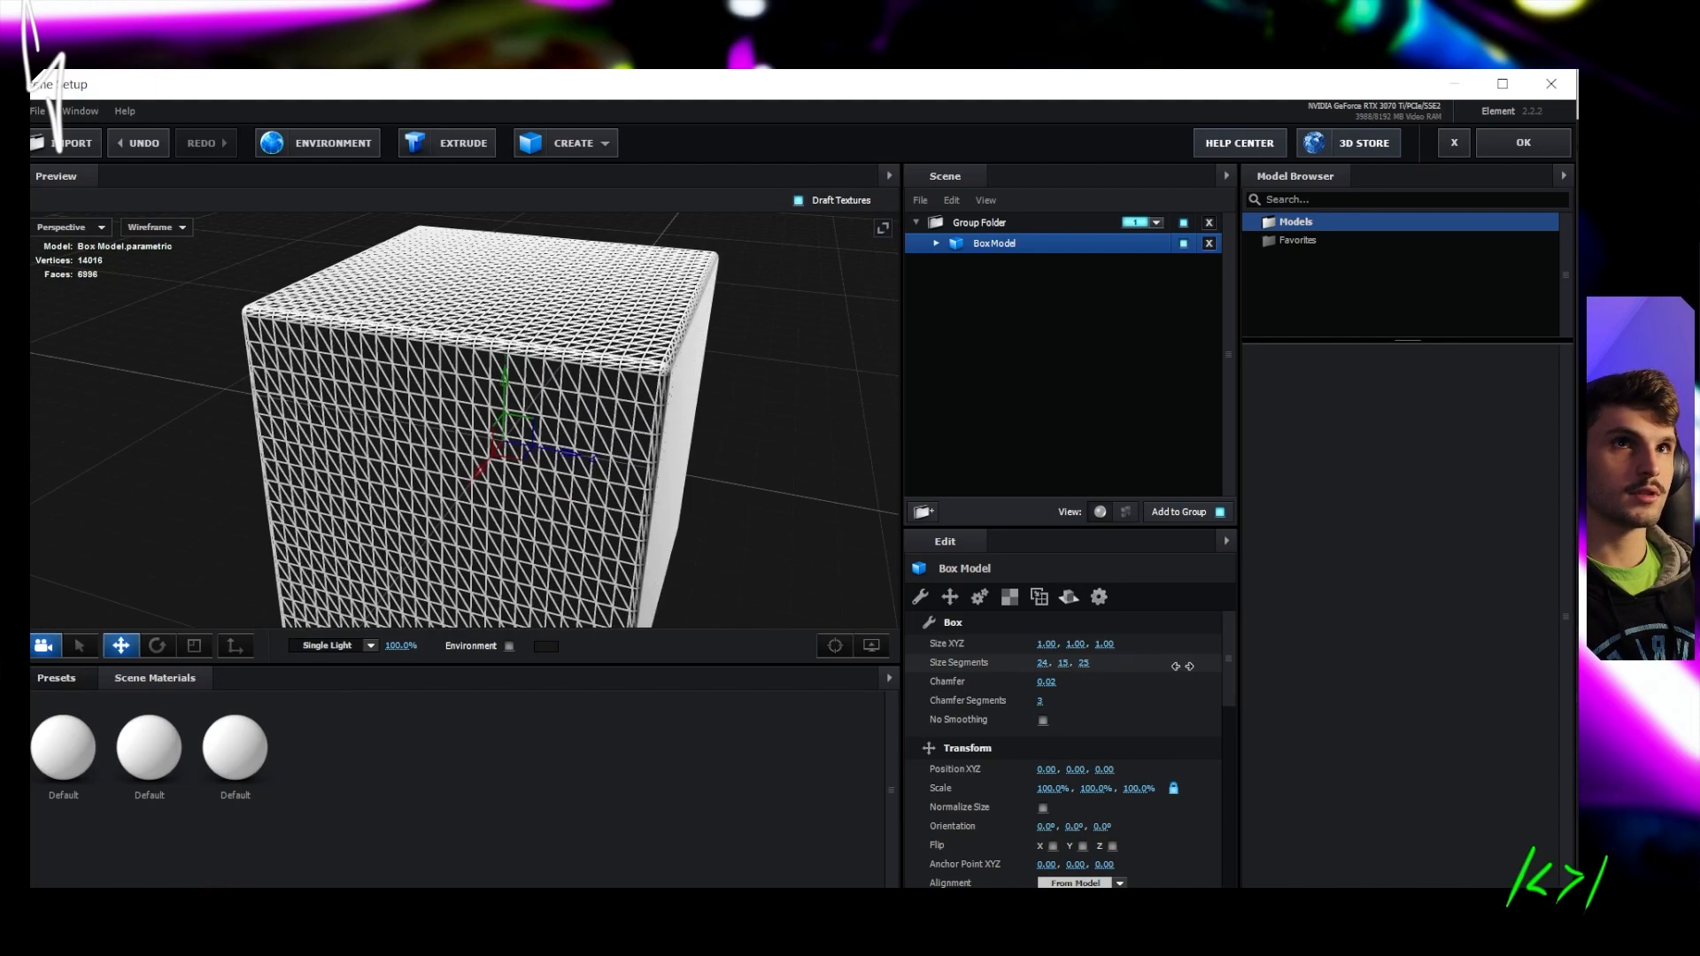
drag(1073, 664, 1099, 667)
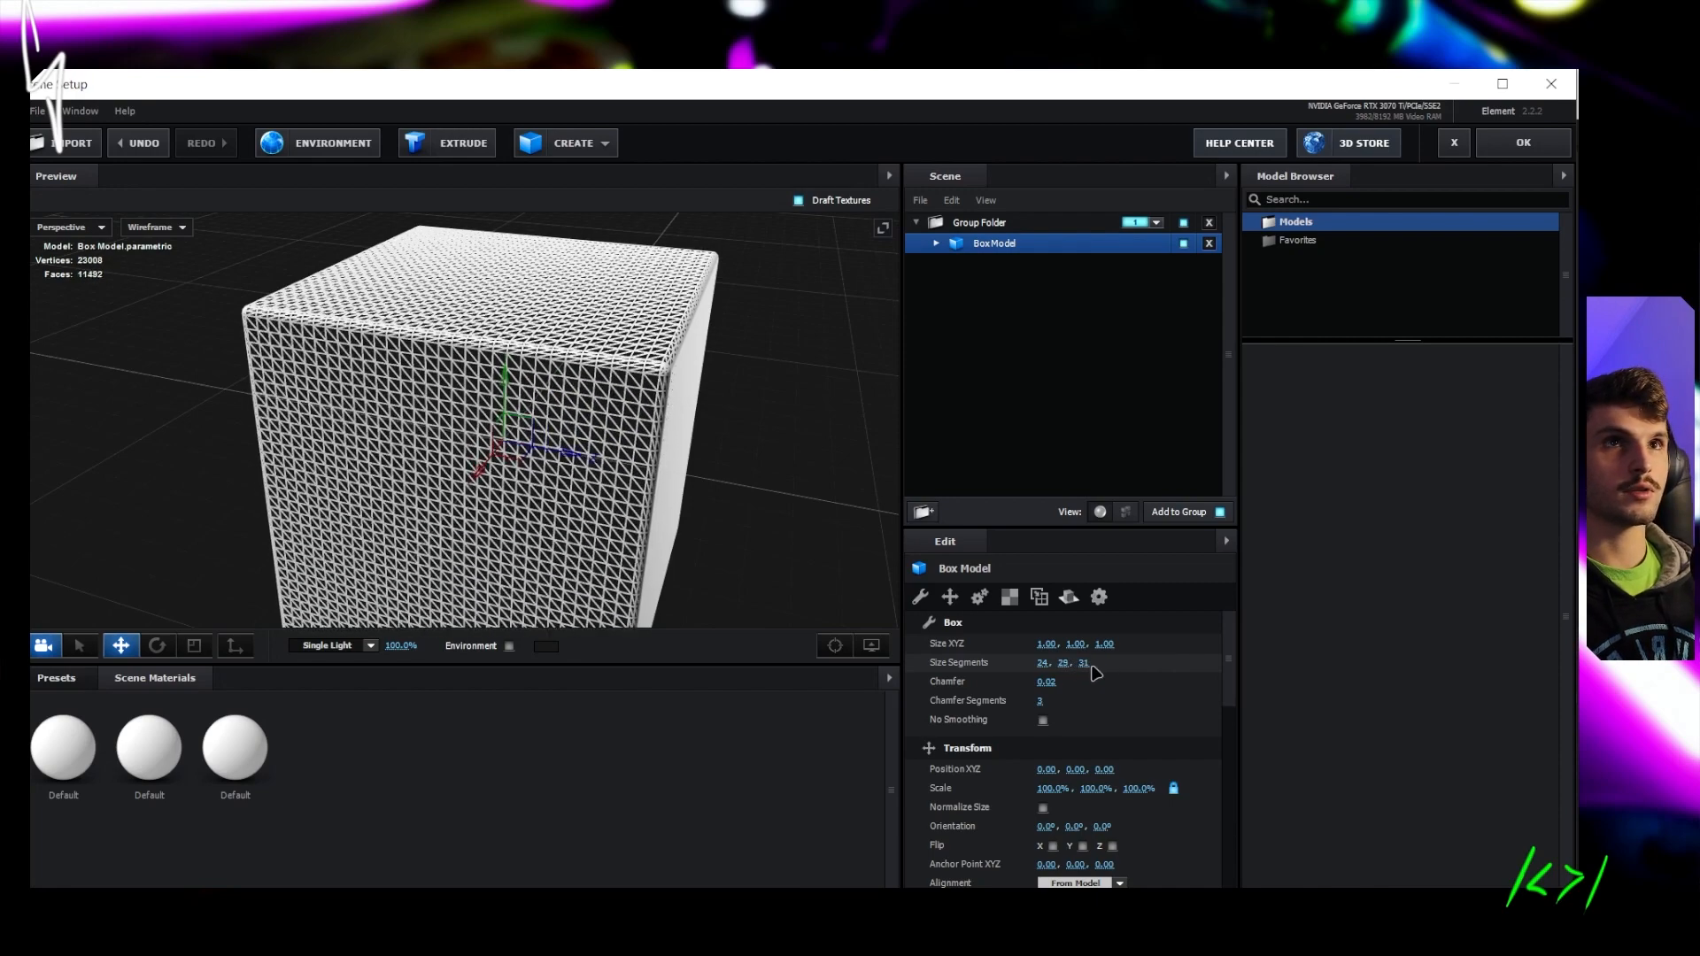
drag(631, 350, 813, 477)
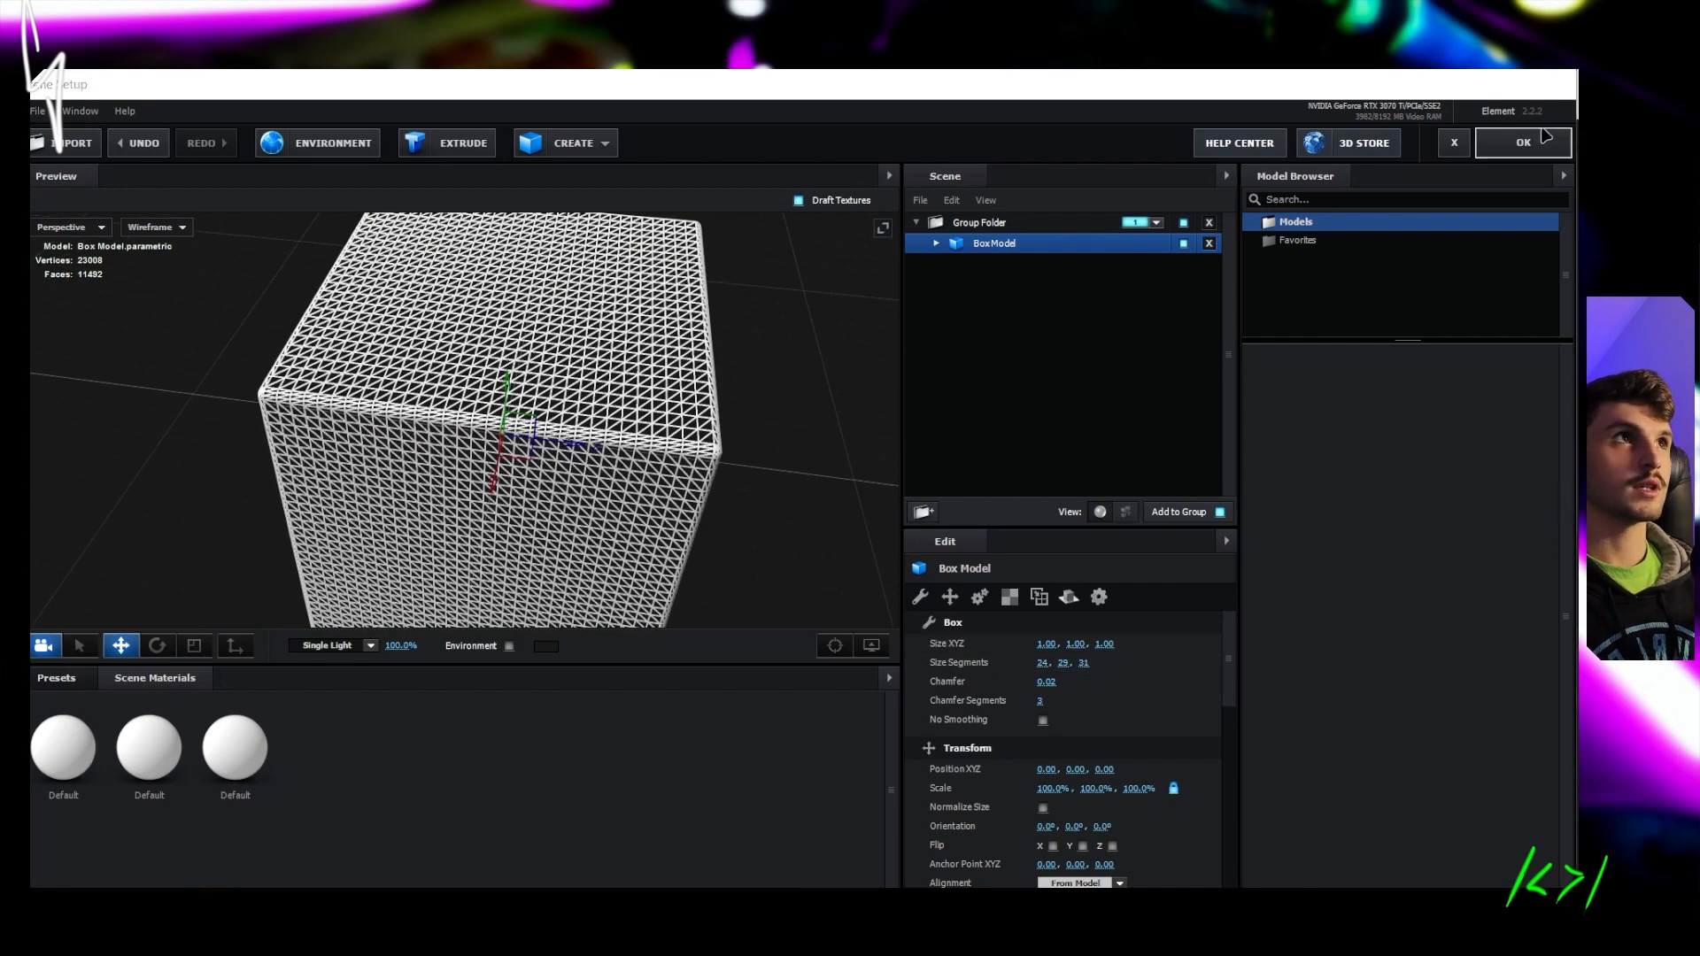
click(1541, 133)
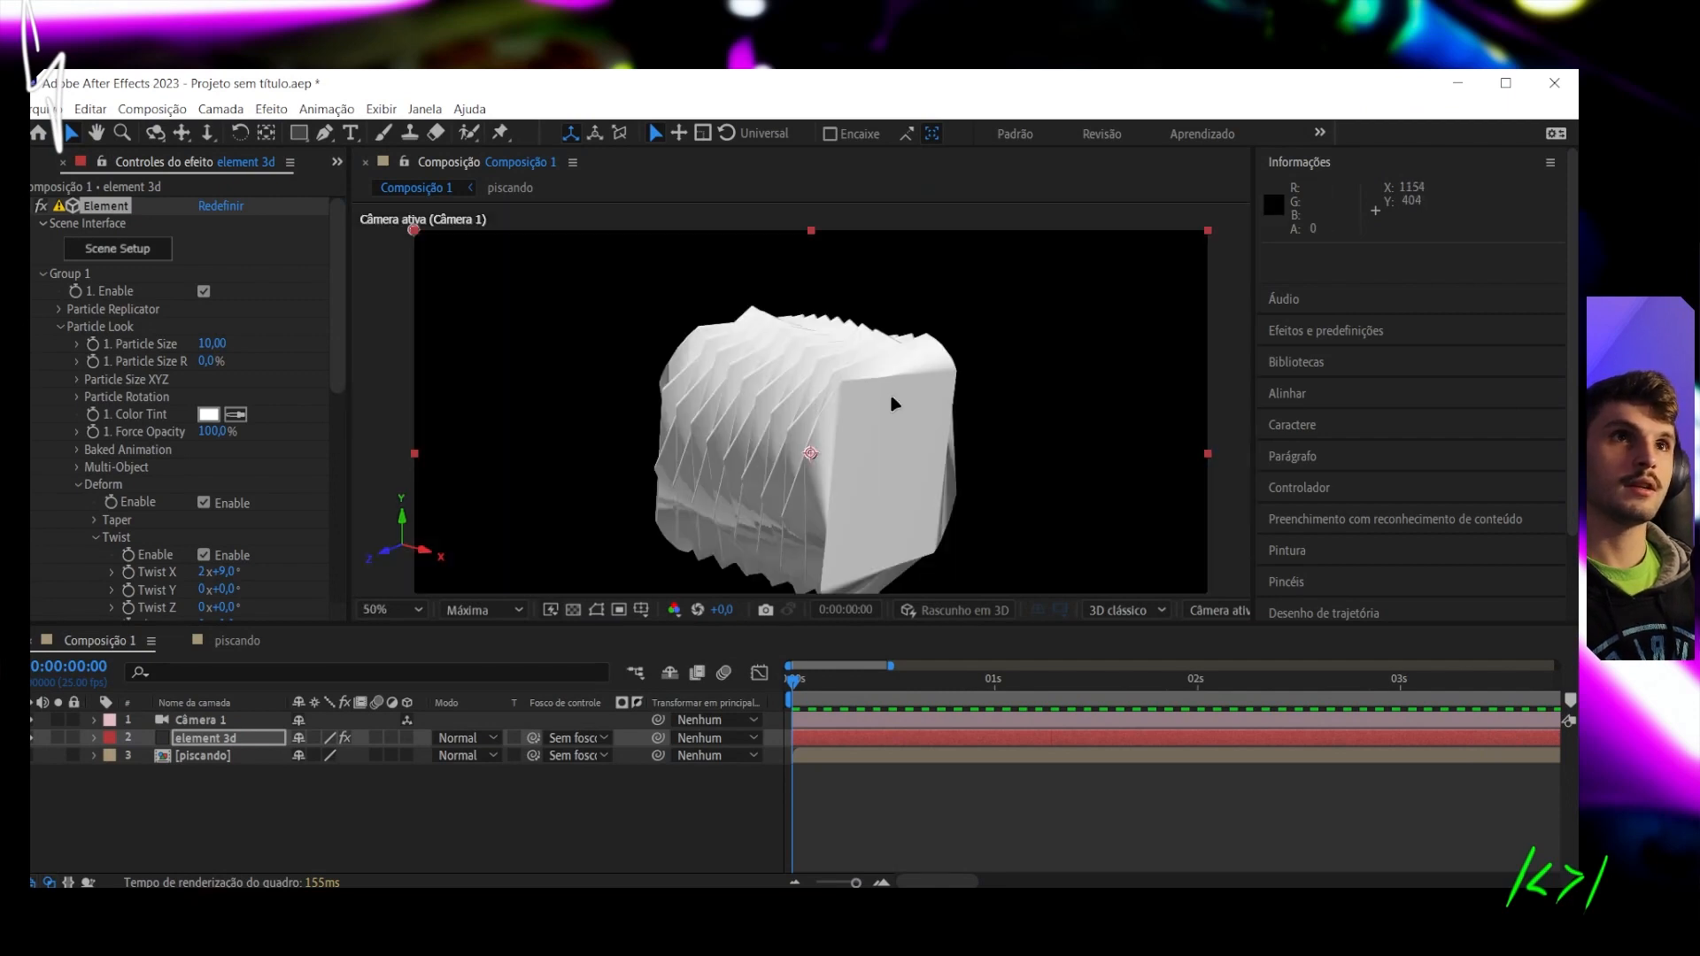
Set the box's Twist X to 0x+232,0° and enable Bend with a Bend Angle of 0x-48,0°
drag(231, 571, 168, 573)
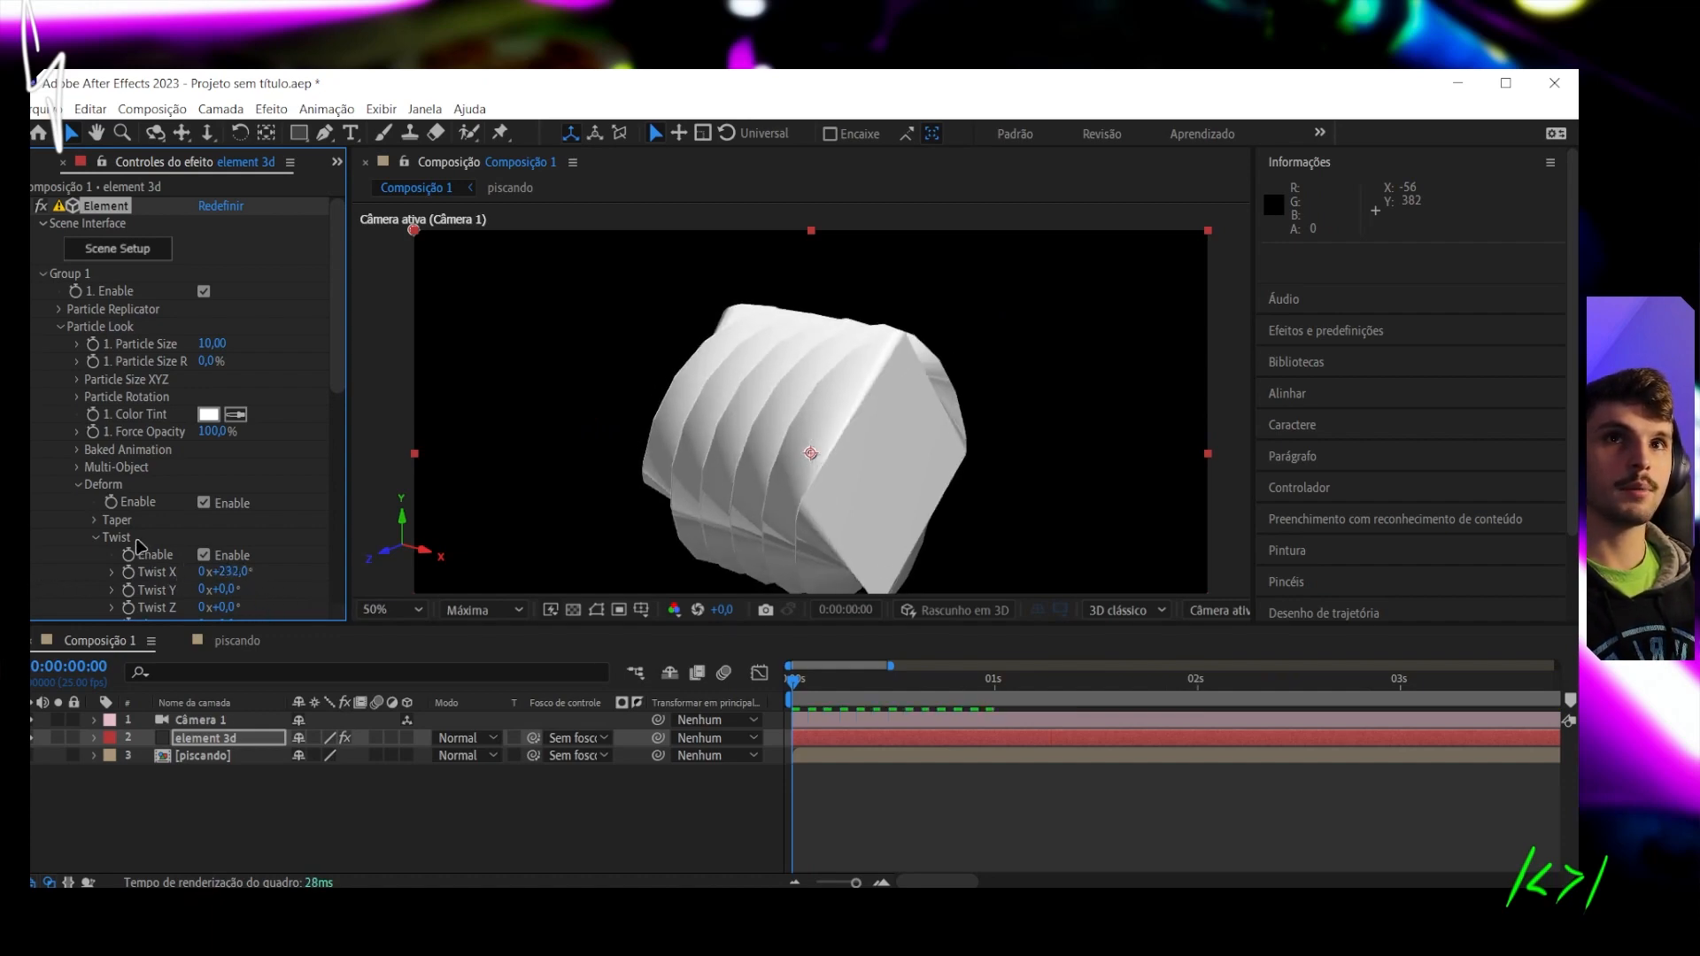
scroll(184, 416, down, 4)
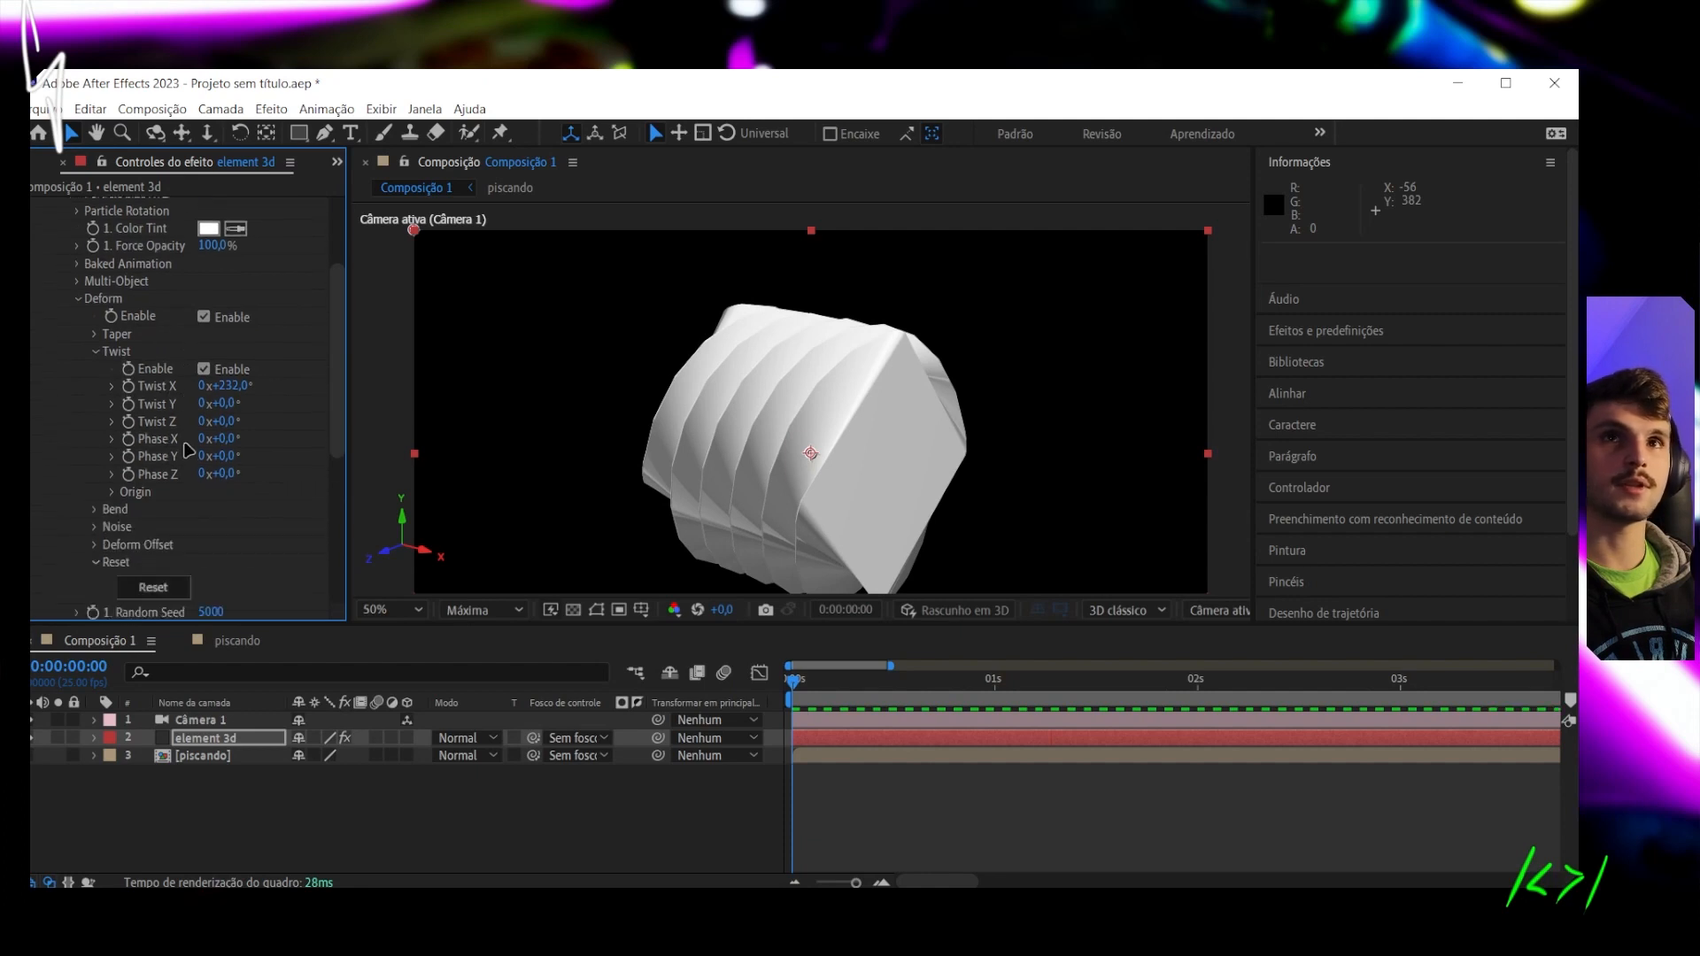
click(94, 510)
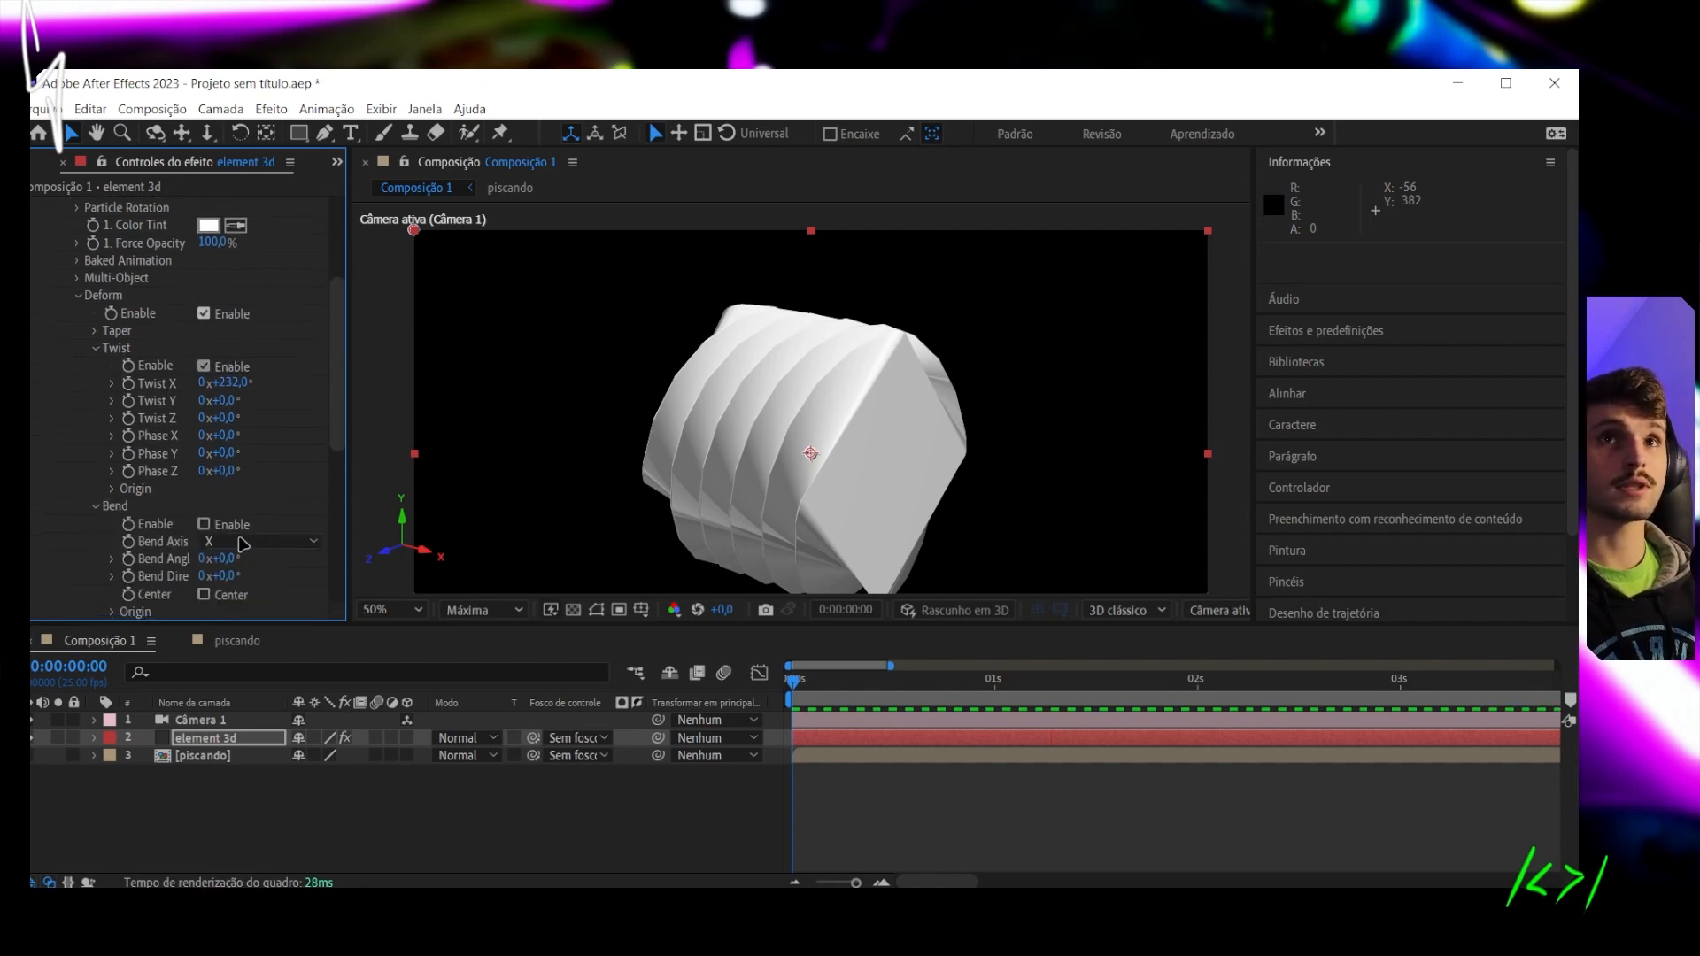
scroll(188, 536, down, 1)
scroll(187, 536, down, 2)
drag(214, 418, 161, 411)
middle_drag(939, 396, 960, 347)
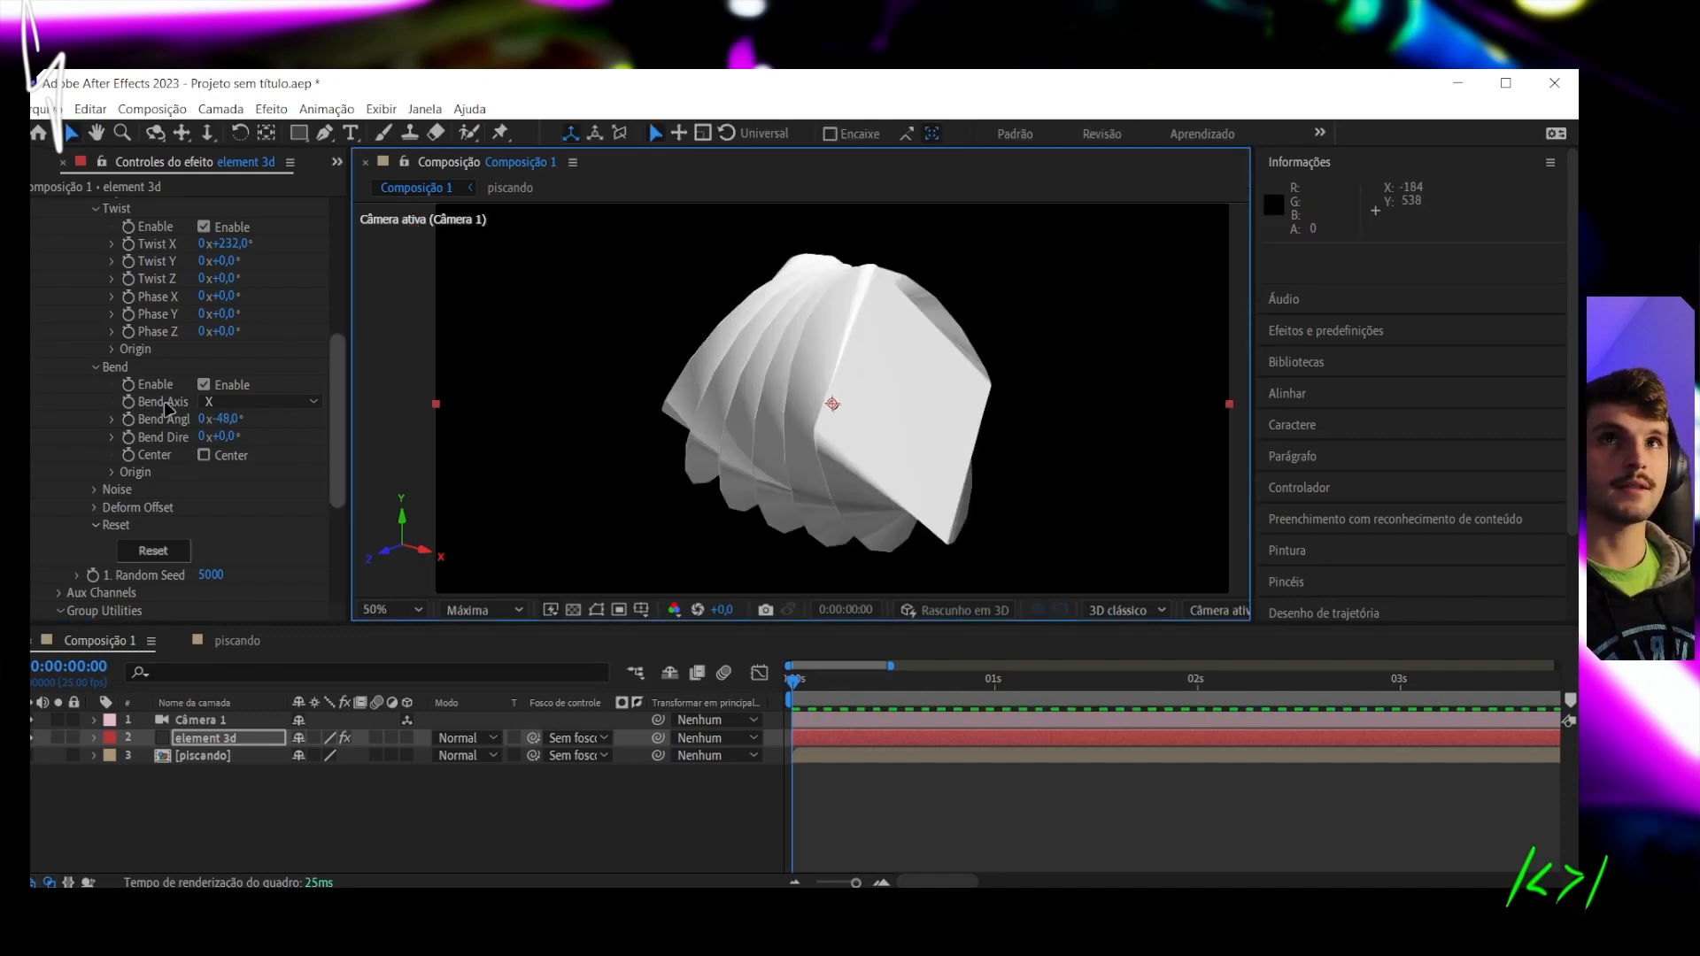
Enable the Noise deformation for the box and set its Intensity to 78,0%
scroll(334, 413, up, 2)
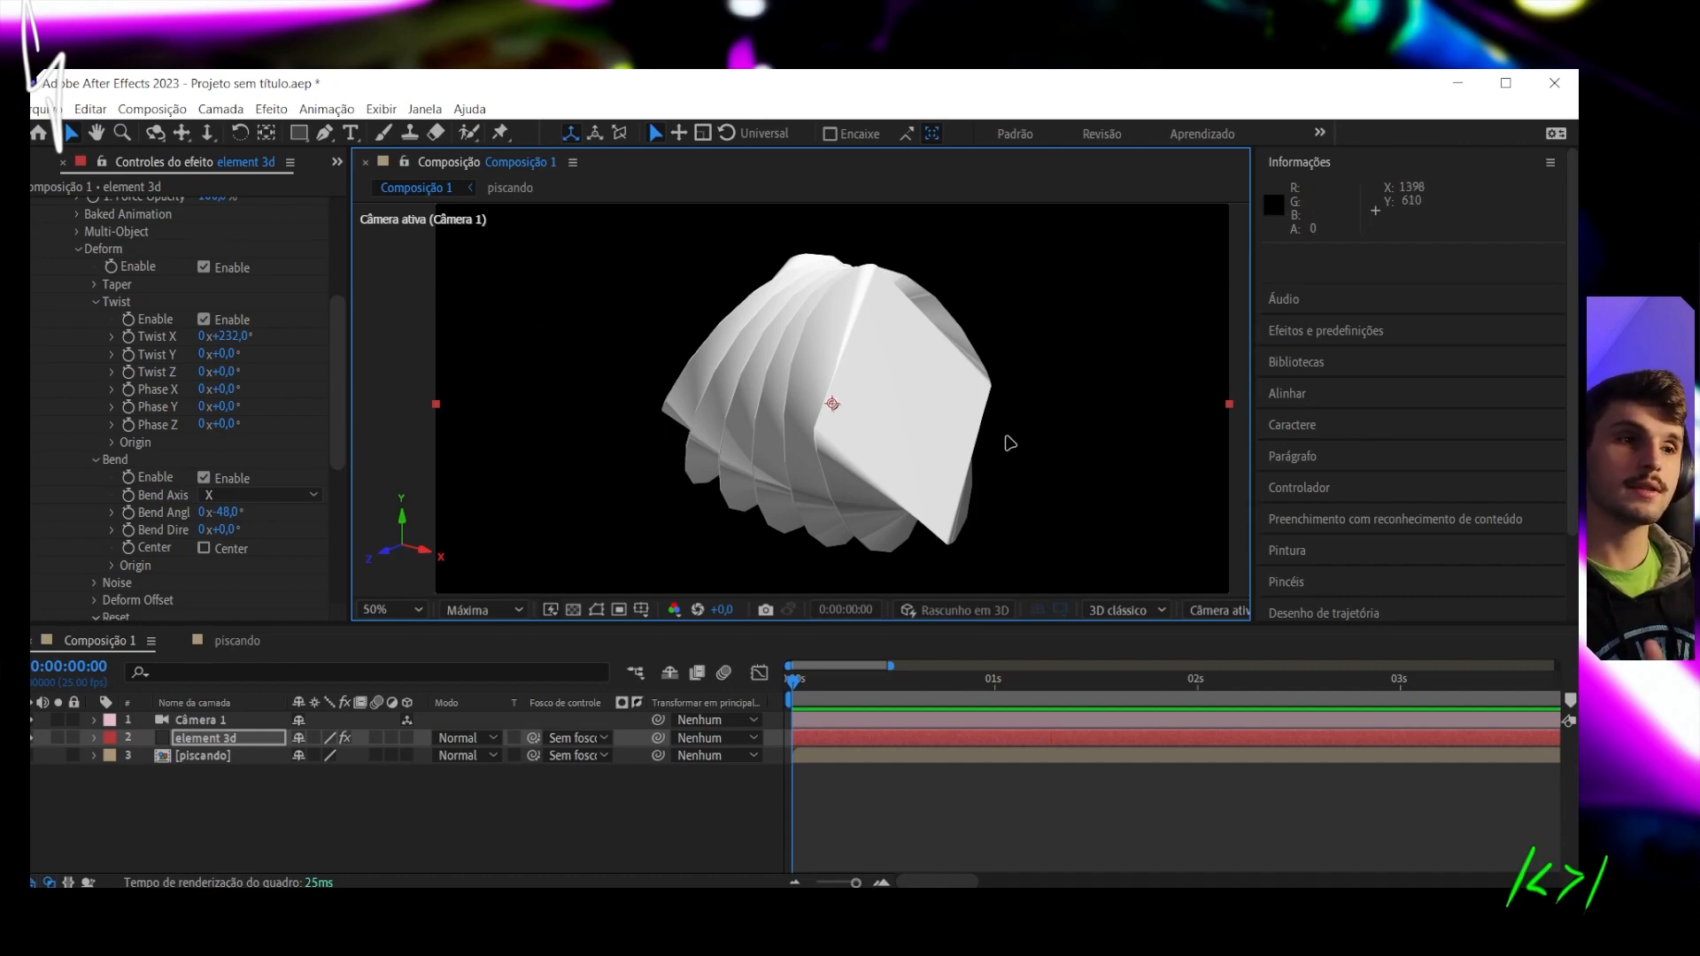
scroll(263, 460, down, 3)
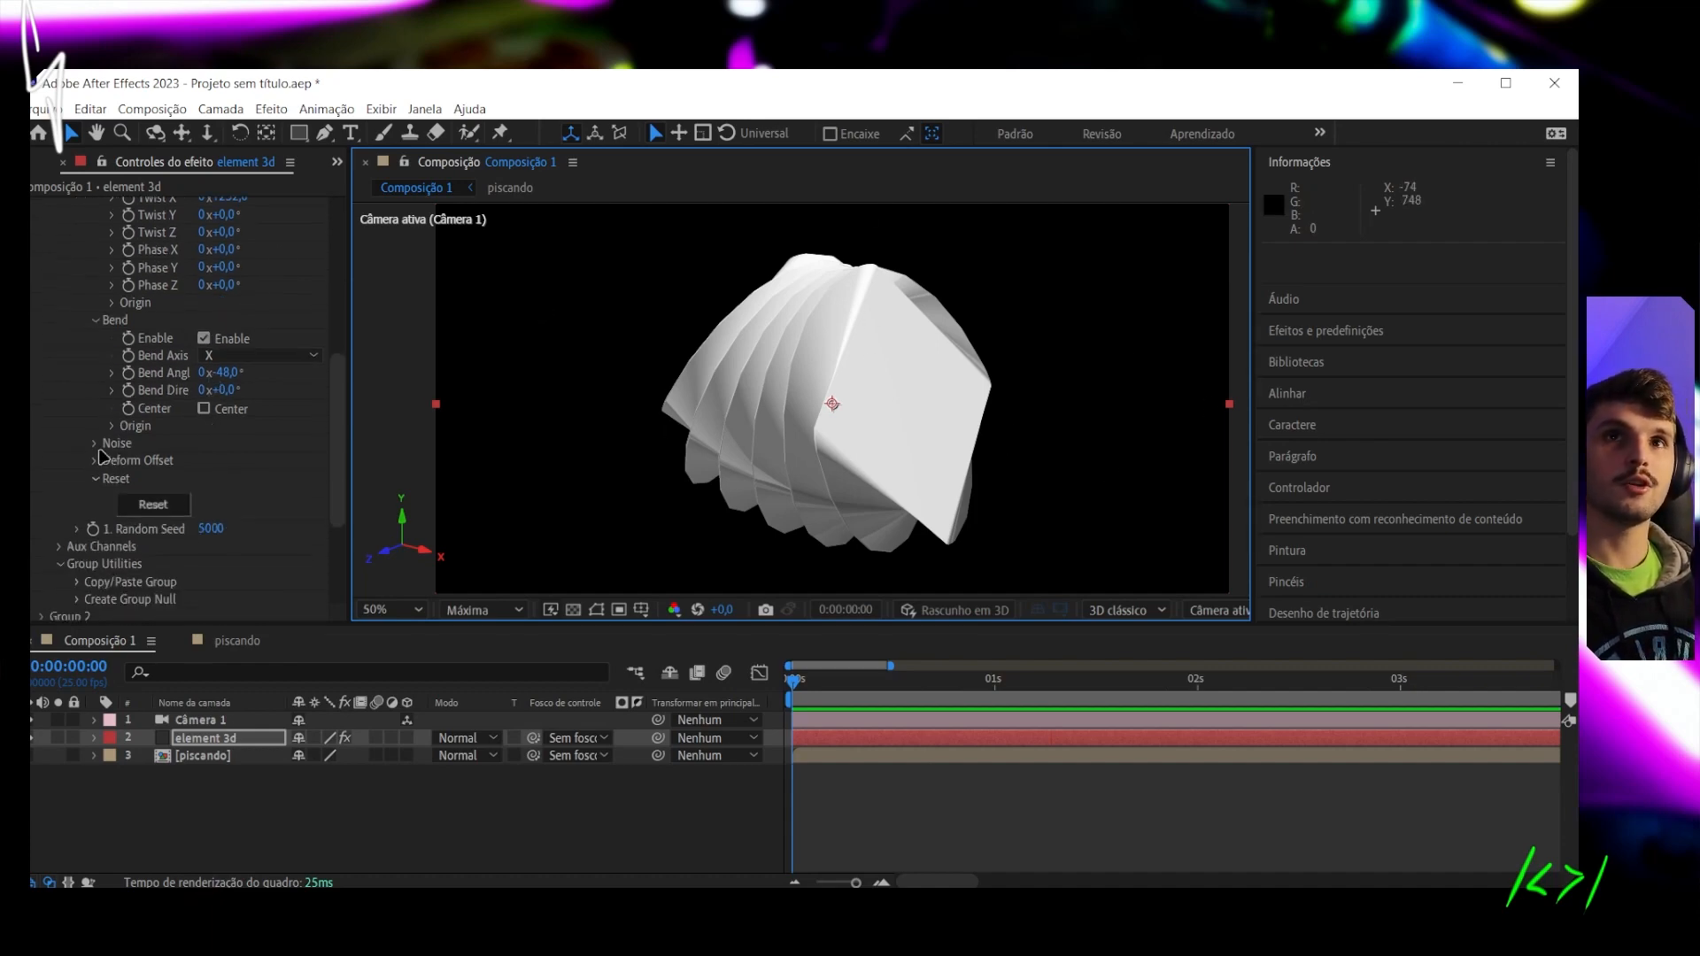
click(119, 446)
drag(211, 502, 266, 487)
scroll(235, 493, down, 3)
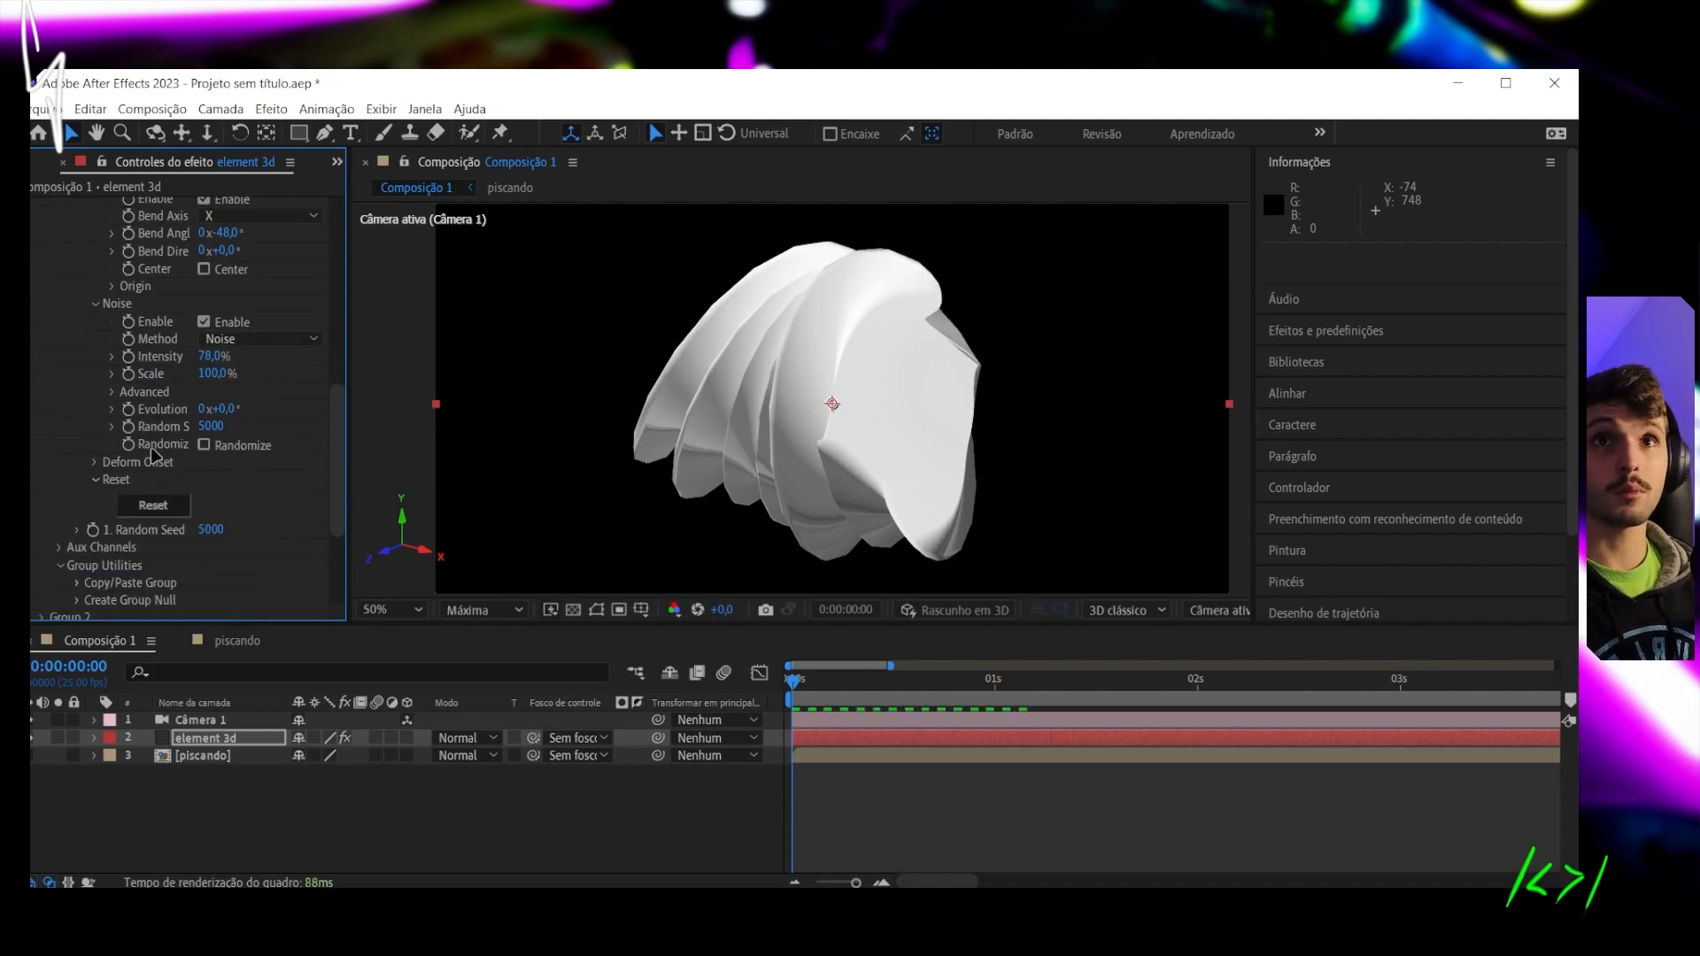
Set Offset X to 4,6 under Deform Offset and inspect the deformed box from several angles
click(94, 462)
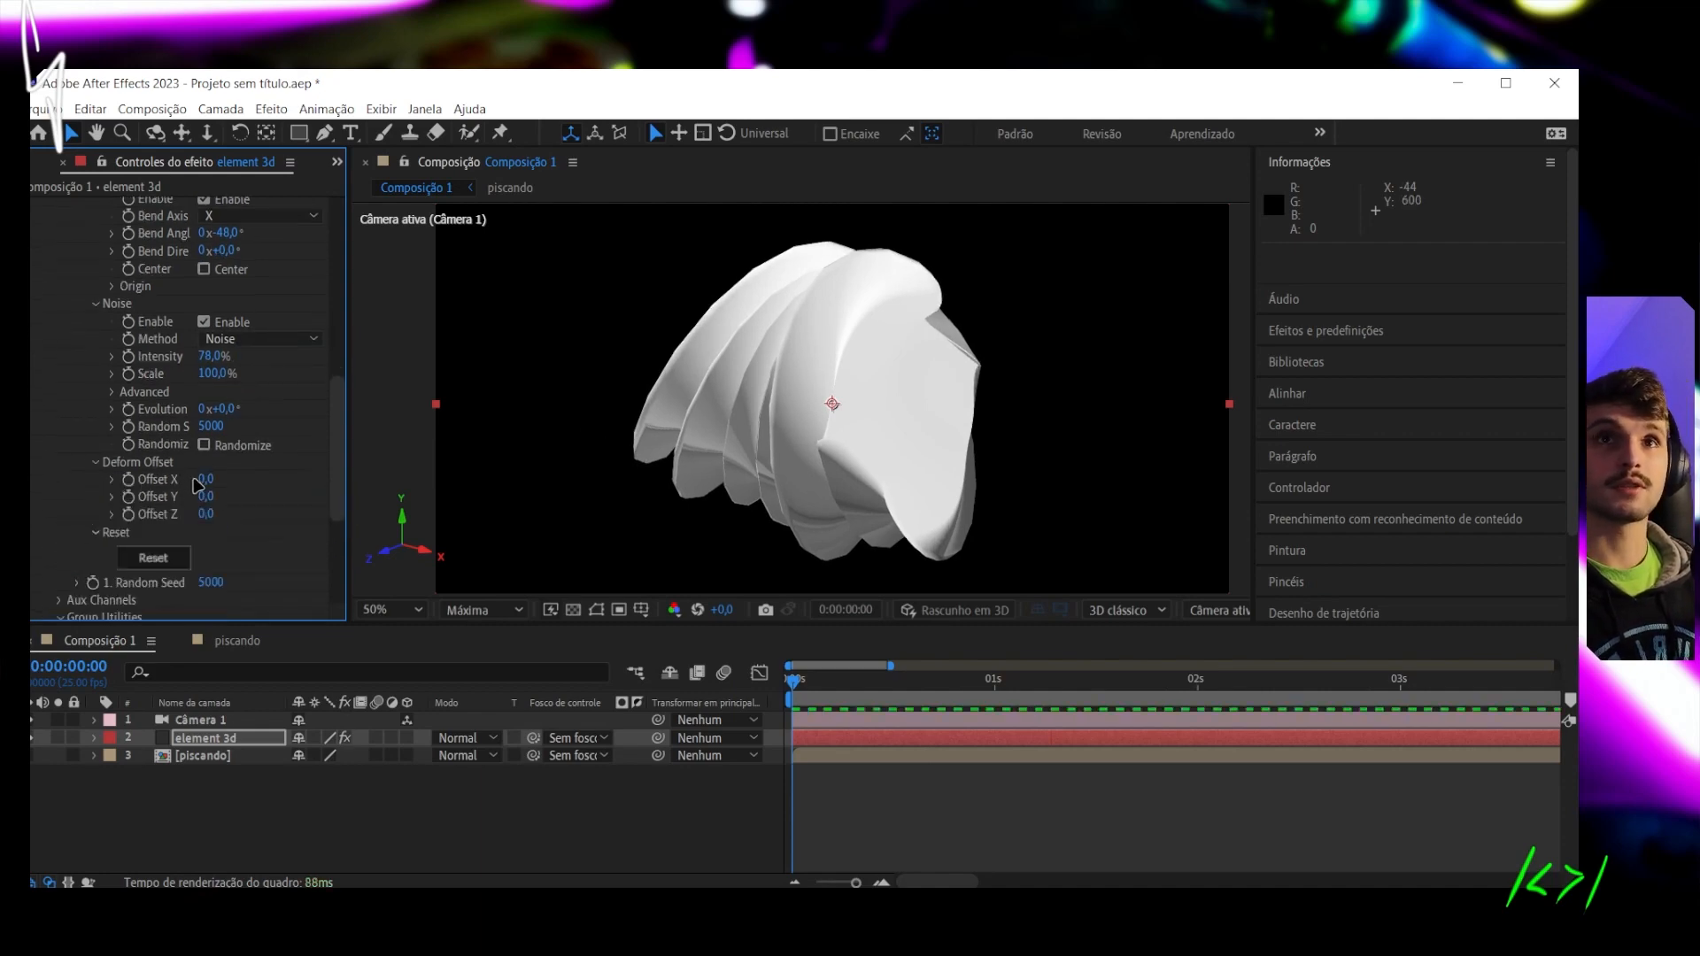
drag(208, 478, 637, 433)
alt+drag(1001, 328, 626, 416)
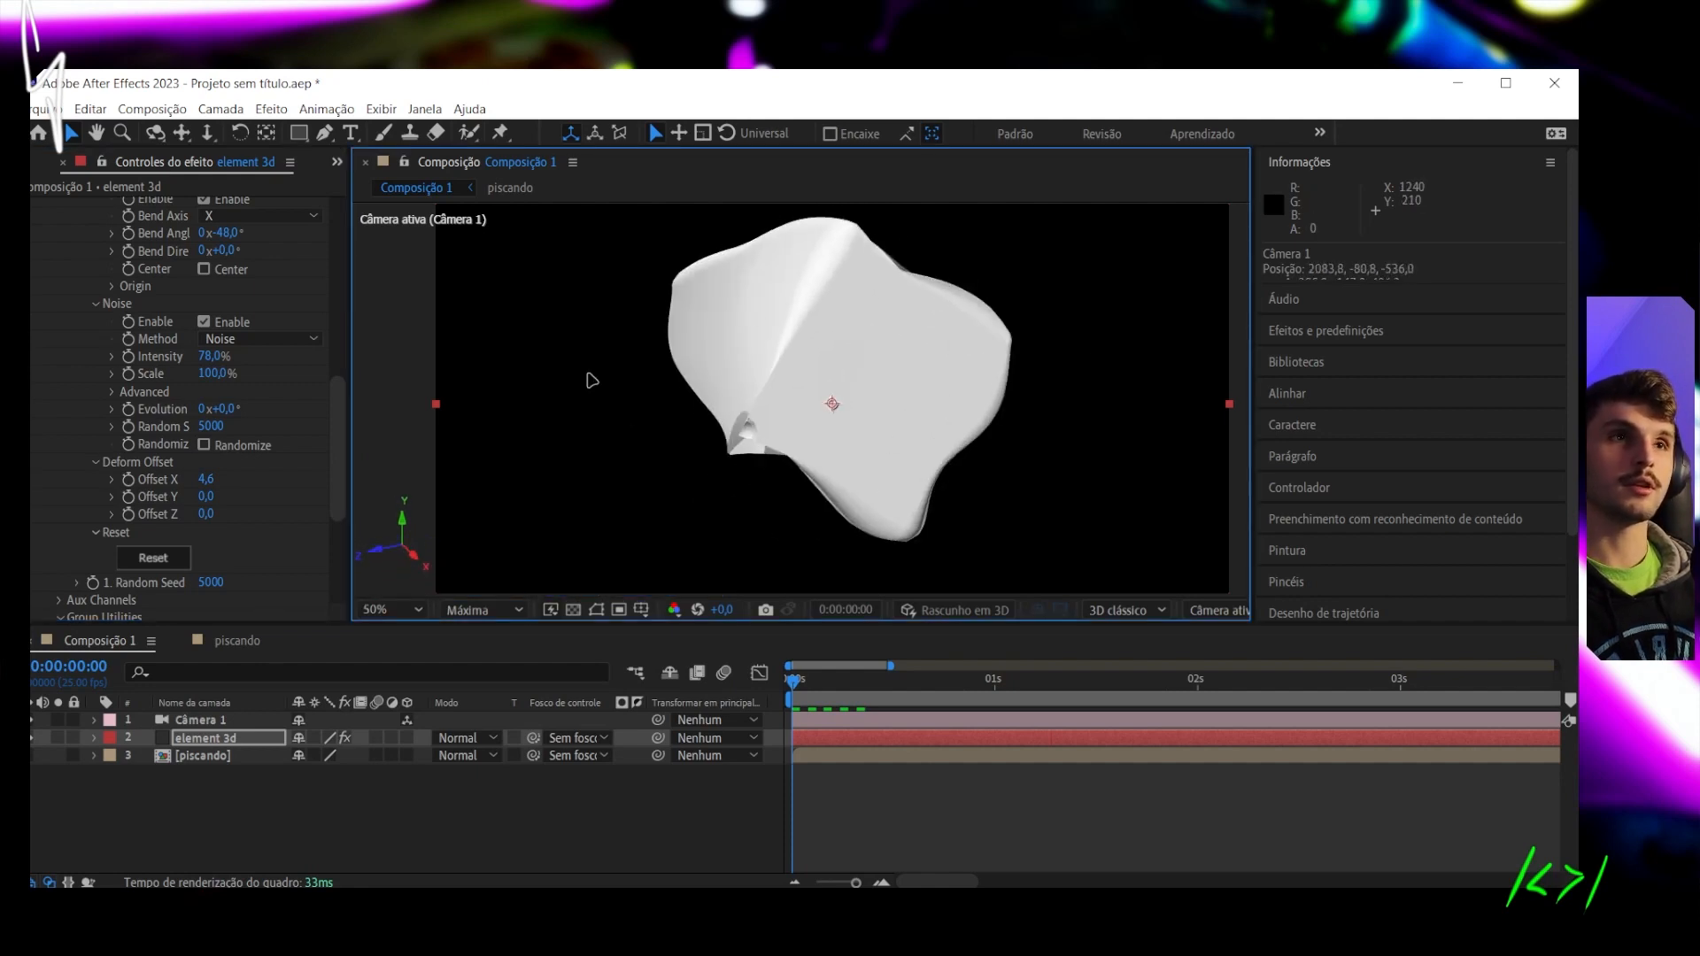
alt+drag(794, 328, 824, 354)
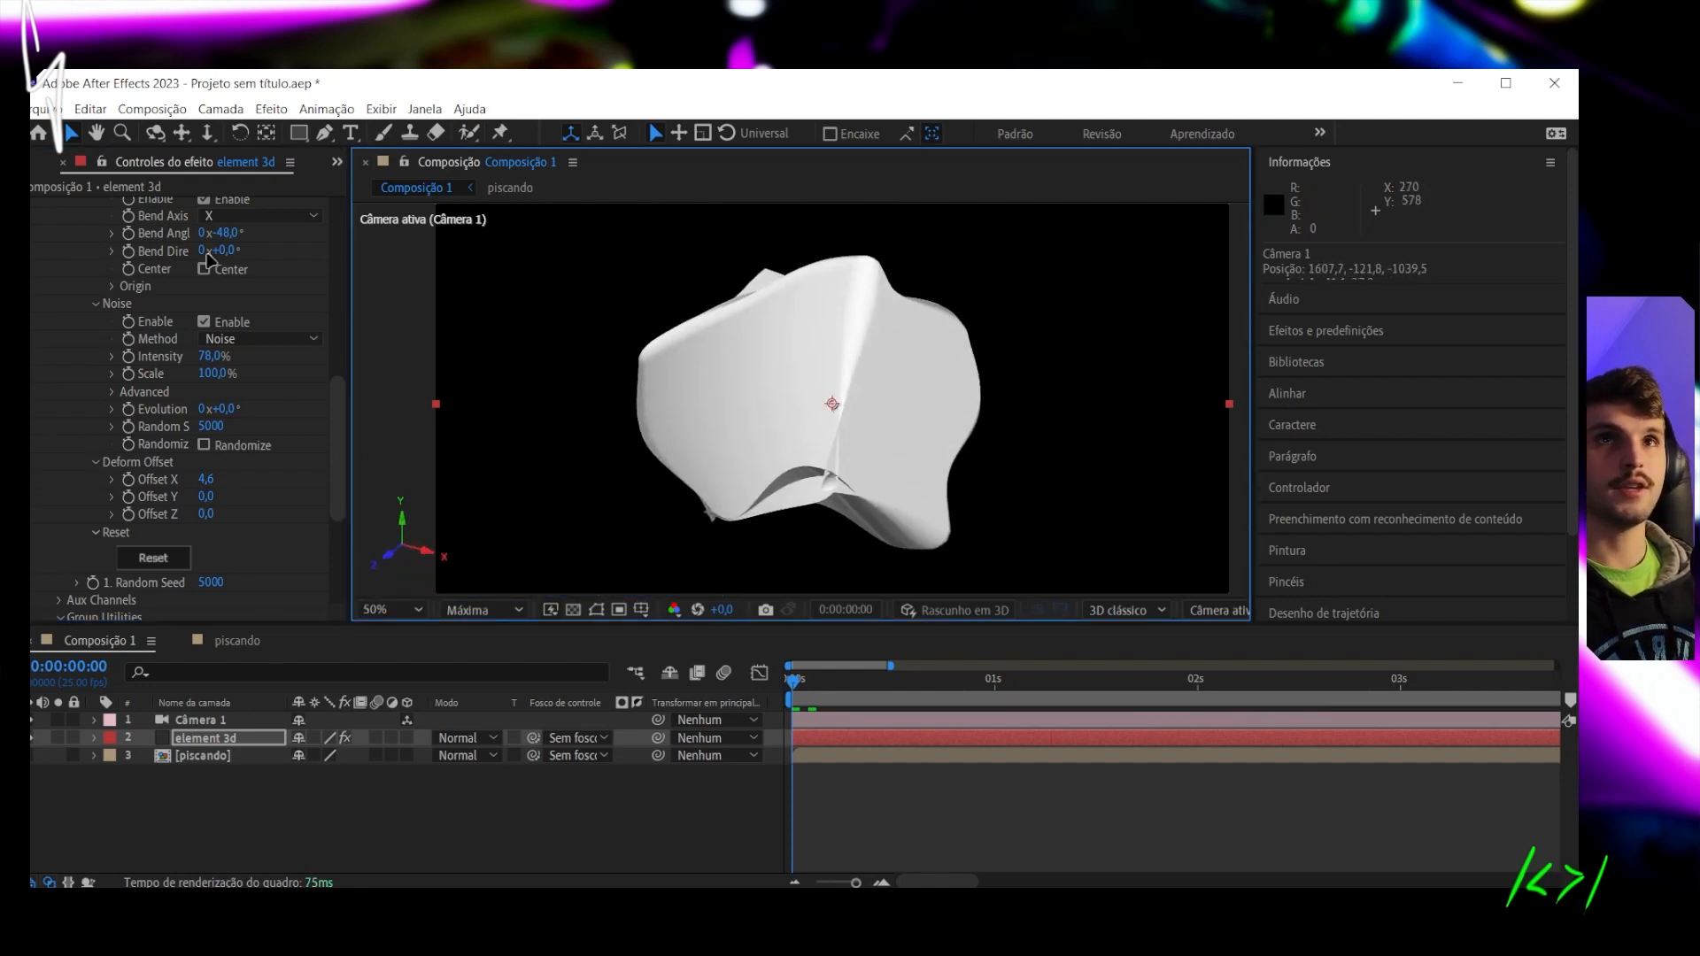
scroll(212, 444, up, 10)
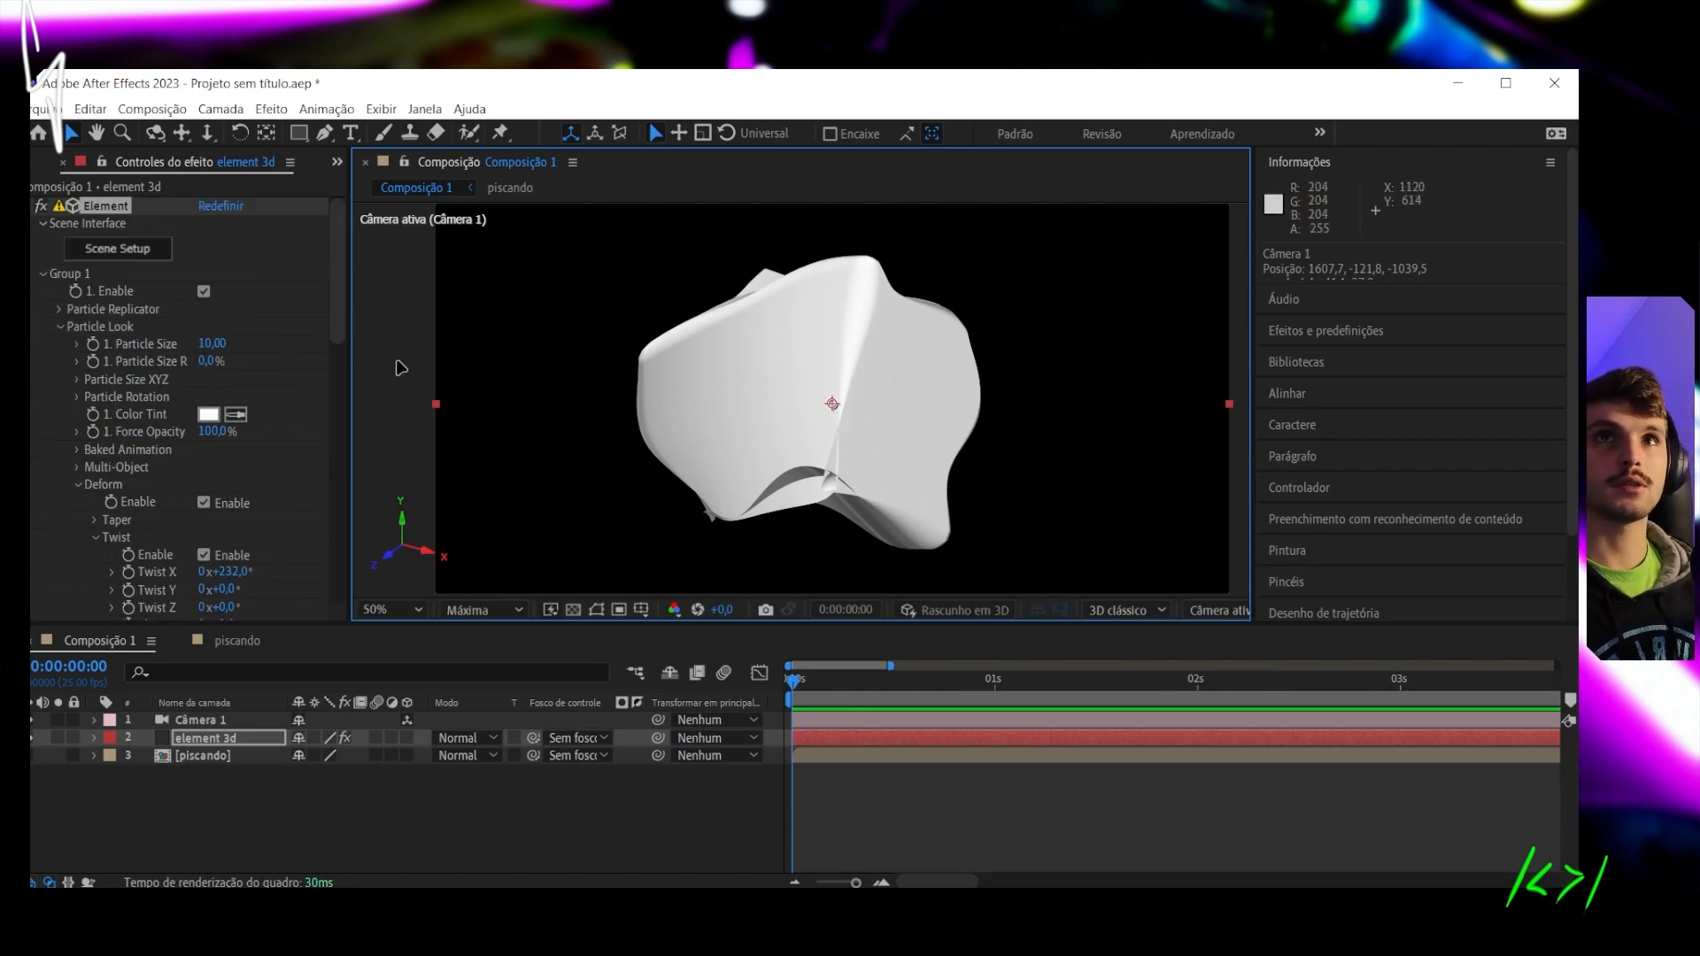
alt+drag(903, 449, 830, 436)
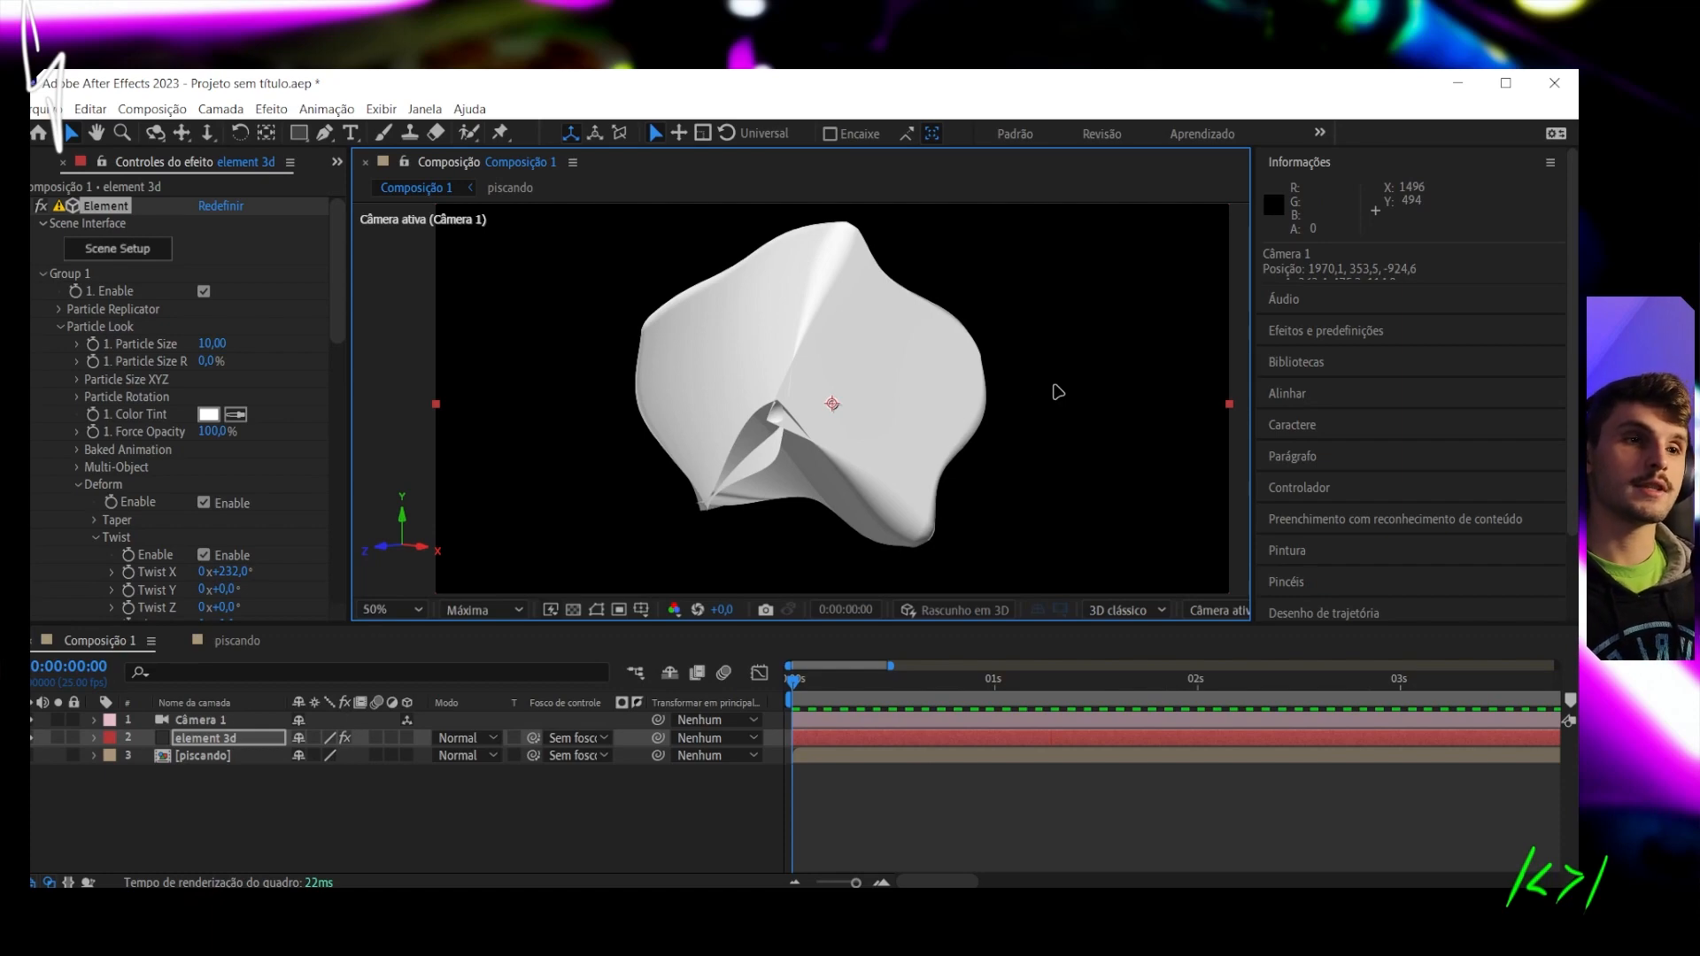
alt+drag(874, 384, 829, 500)
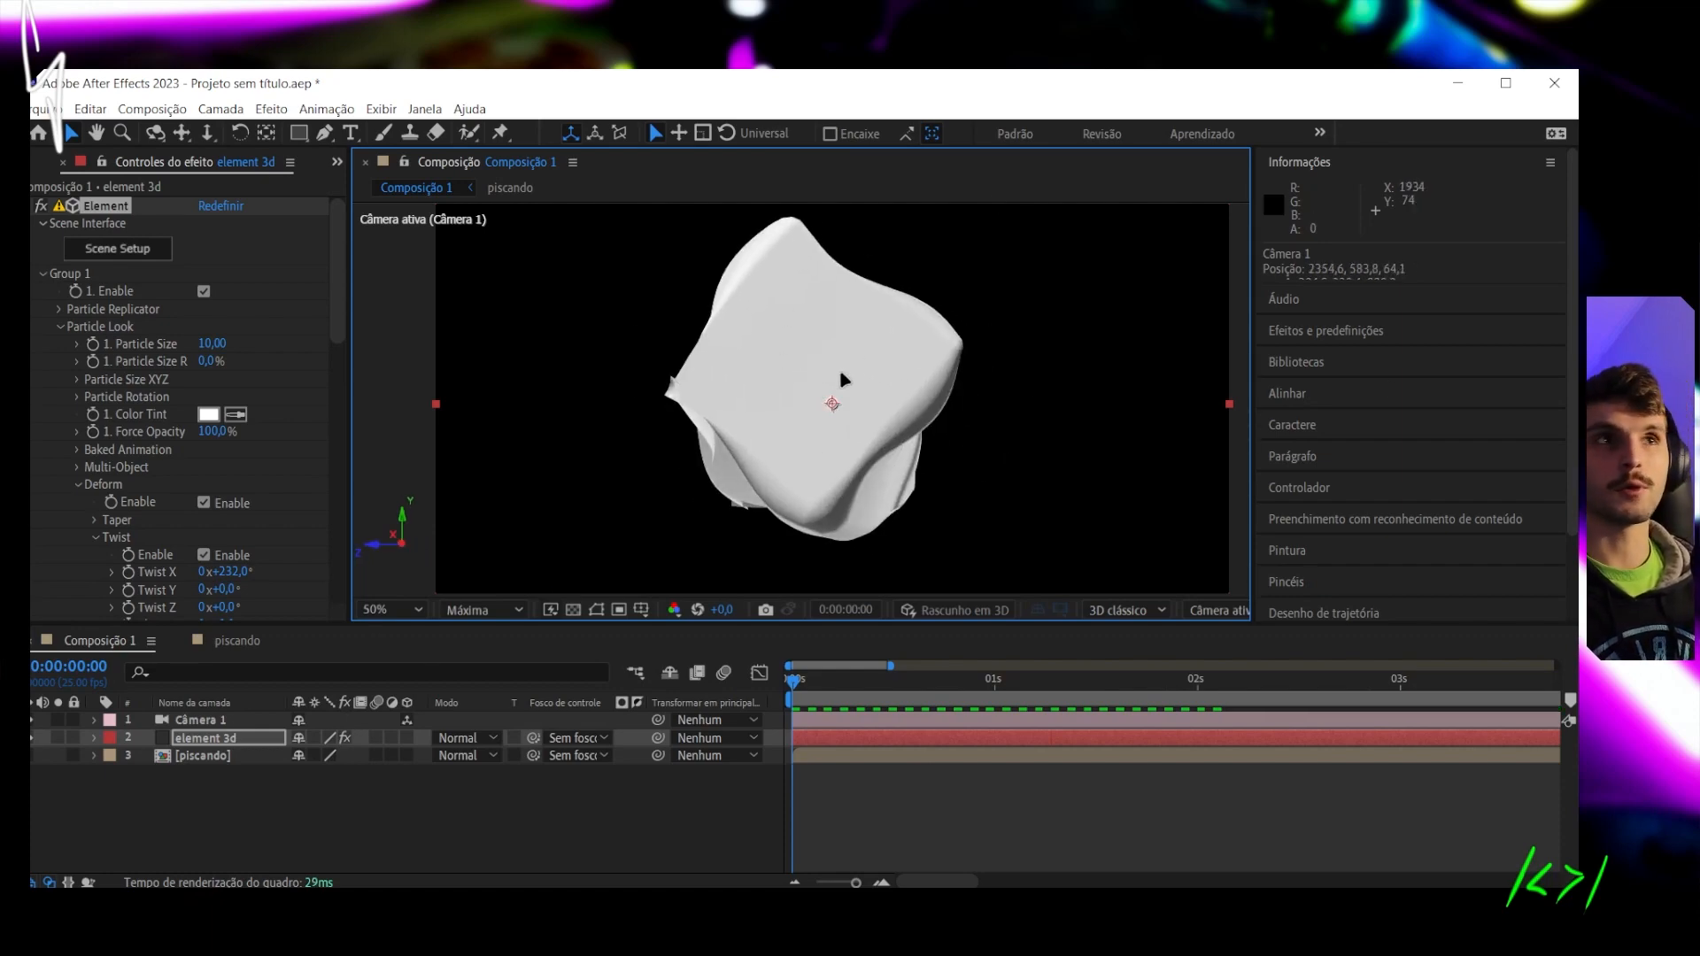
alt+drag(809, 365, 949, 438)
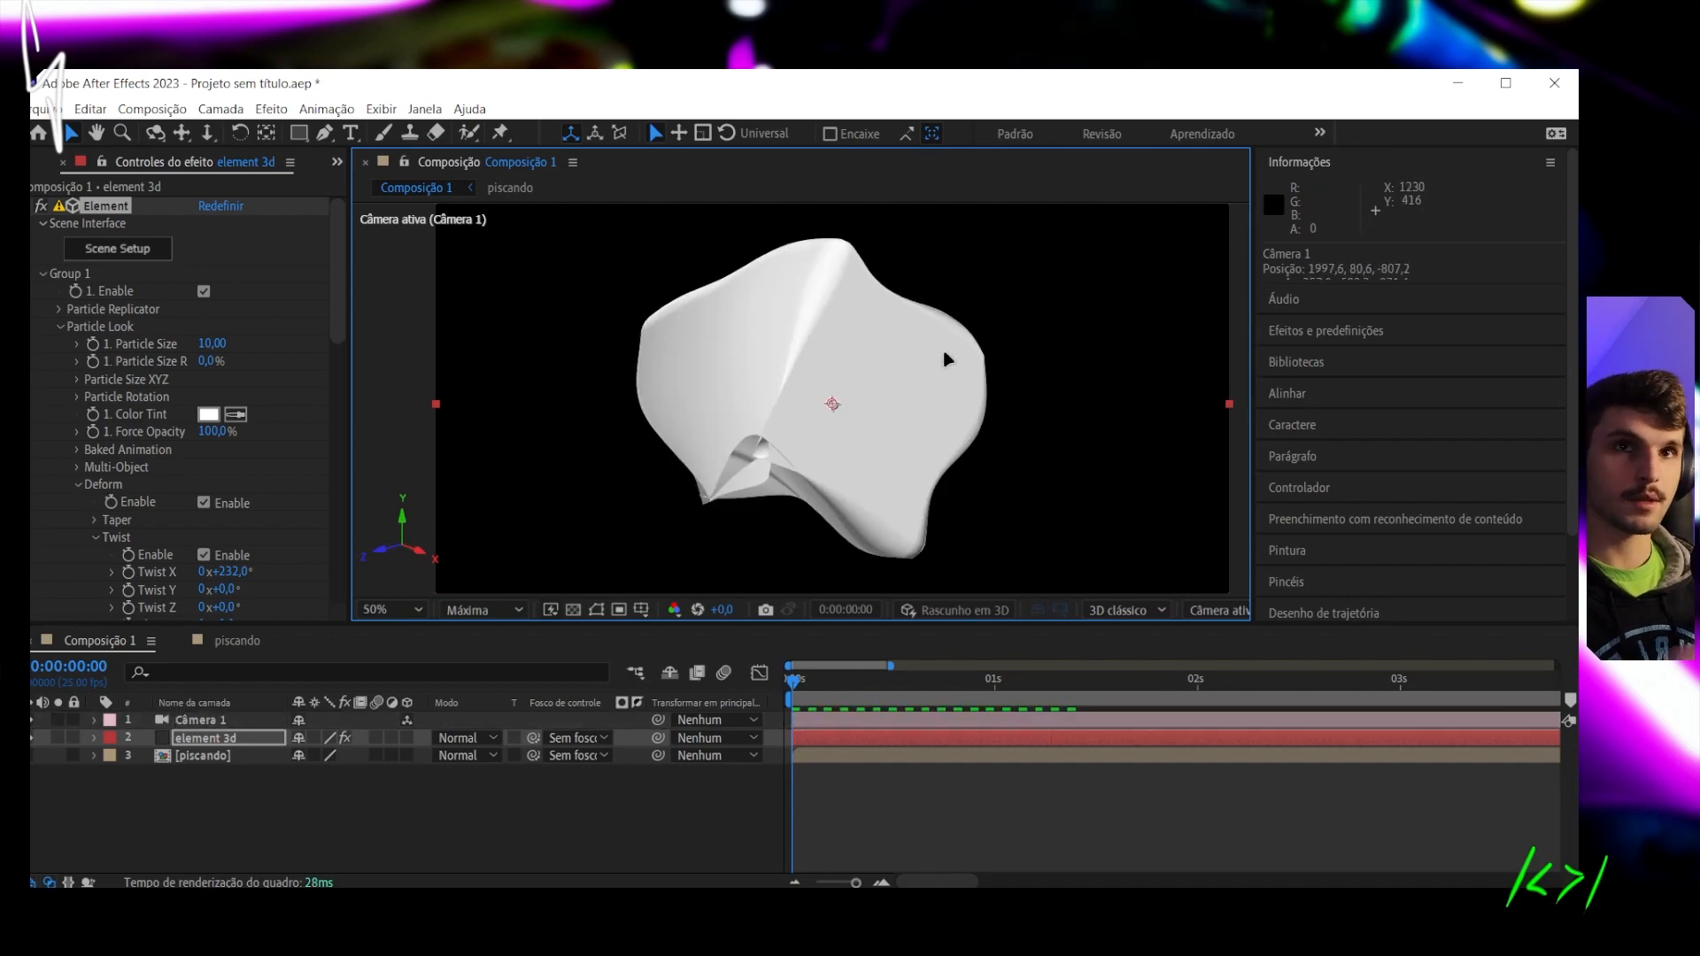